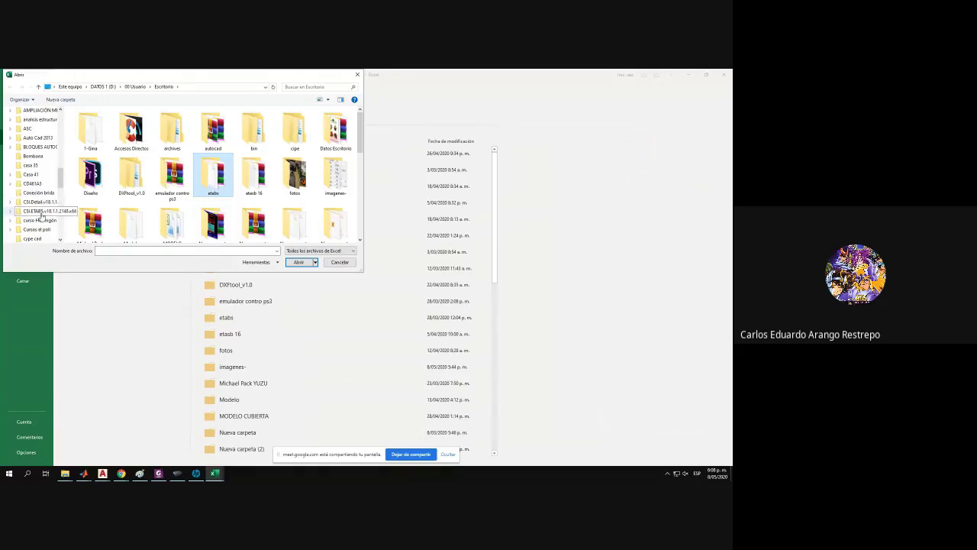
Open the workbook Perdidas postensado 17-04-20 from the 2020-1 folder inside Cursos el poli > Postensado.
click(39, 229)
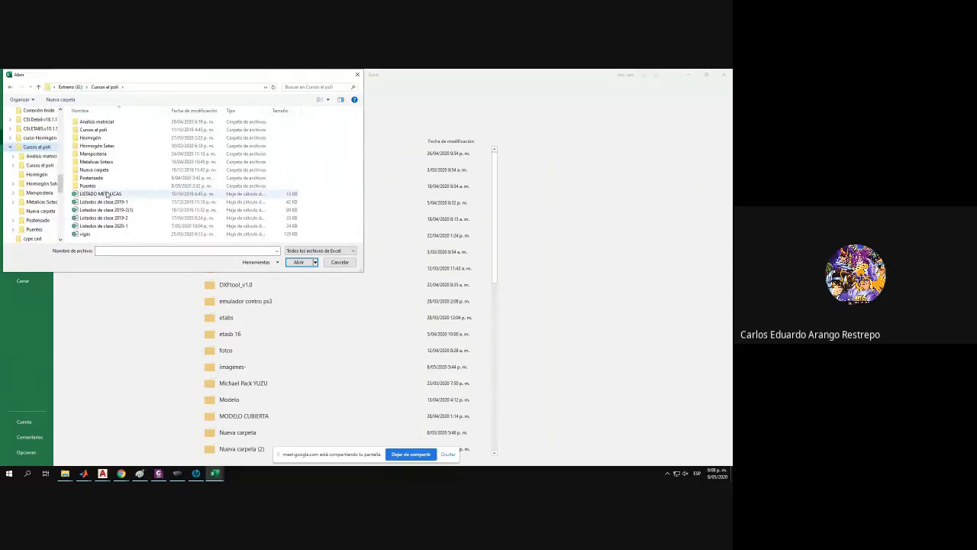
click(92, 179)
double_click(92, 178)
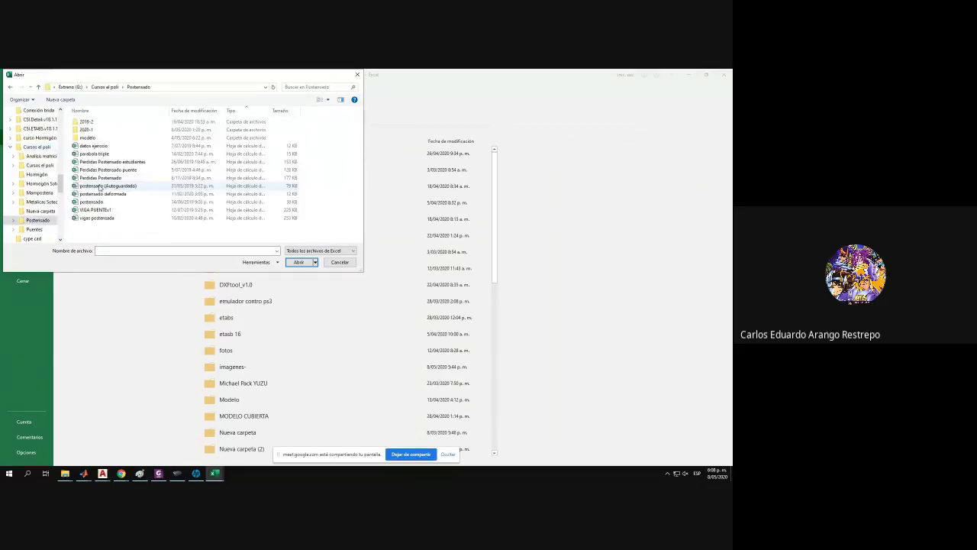
double_click(78, 131)
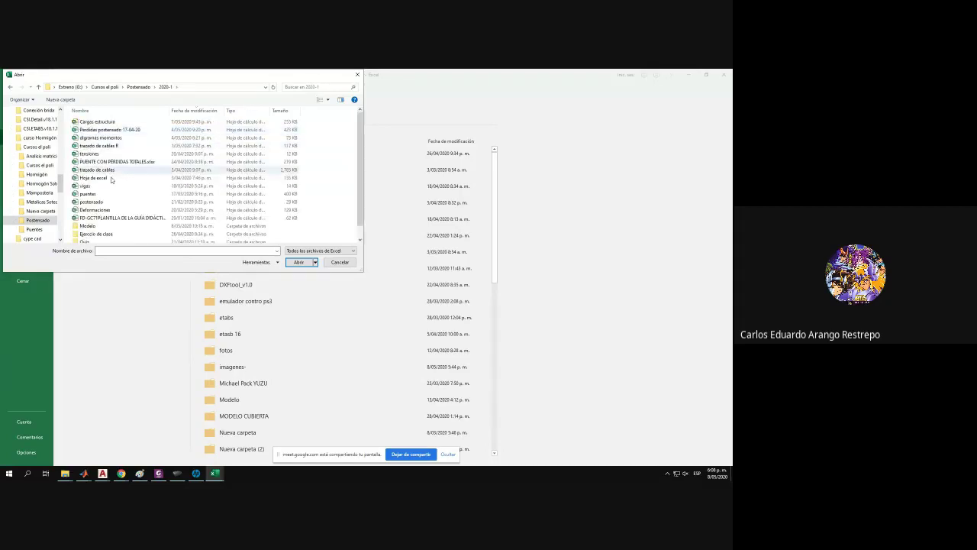
scroll(117, 191, down, 1)
scroll(117, 191, up, 1)
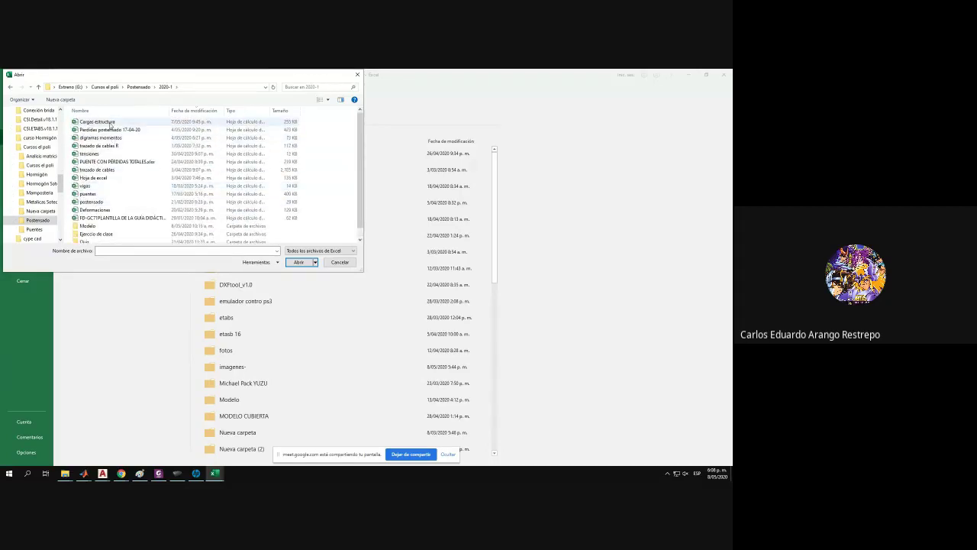
click(111, 130)
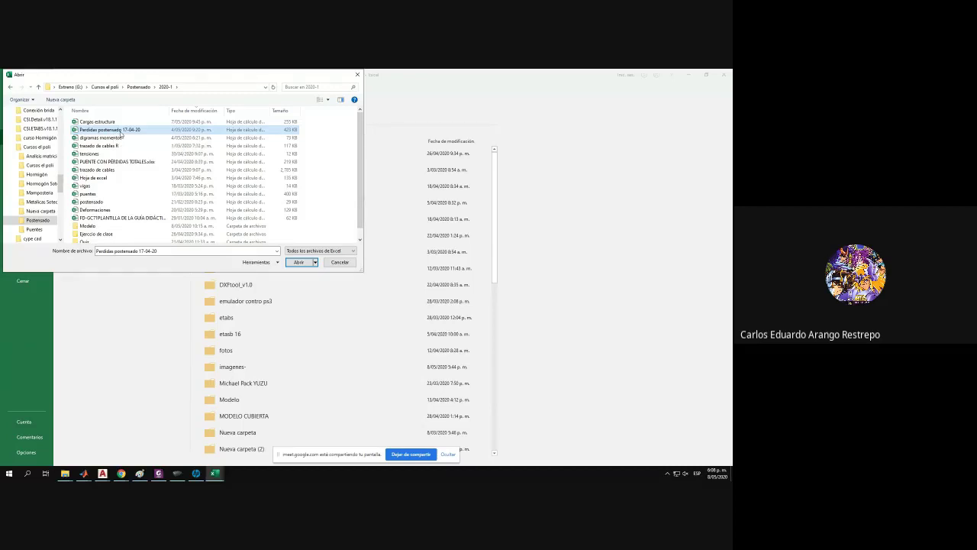
double_click(120, 131)
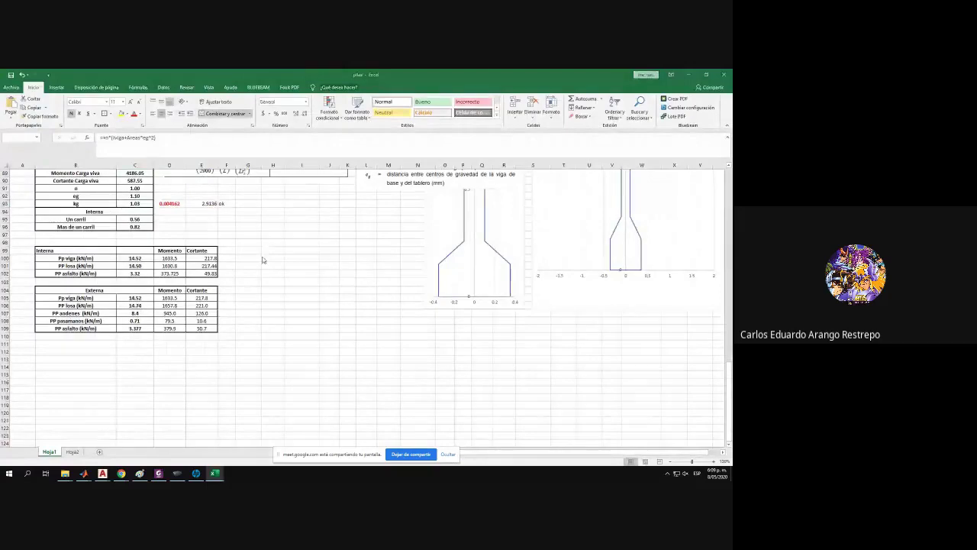
Examine the shear and moment charts and the calculation table beneath them on the Hoja1 sheet.
scroll(261, 257, up, 1)
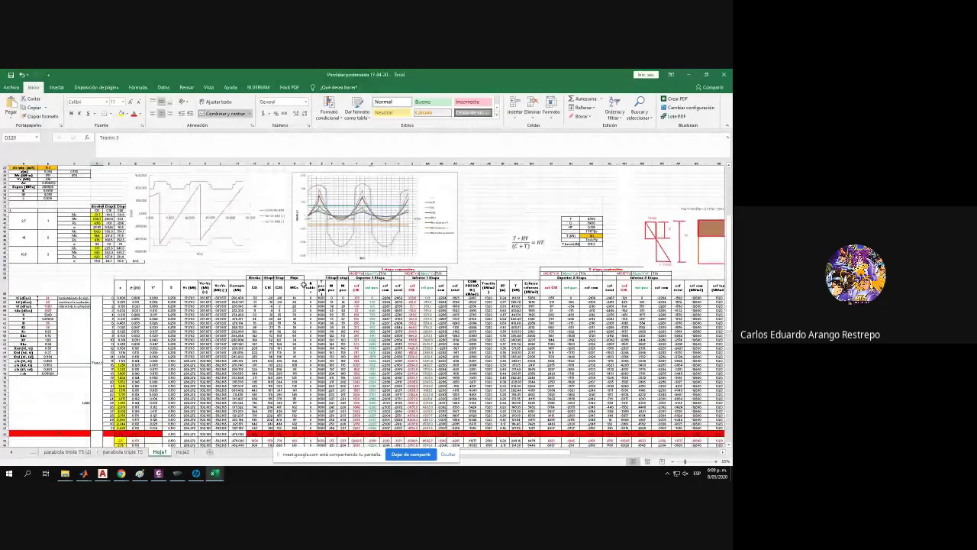
ctrl+scroll(294, 285, up, 2)
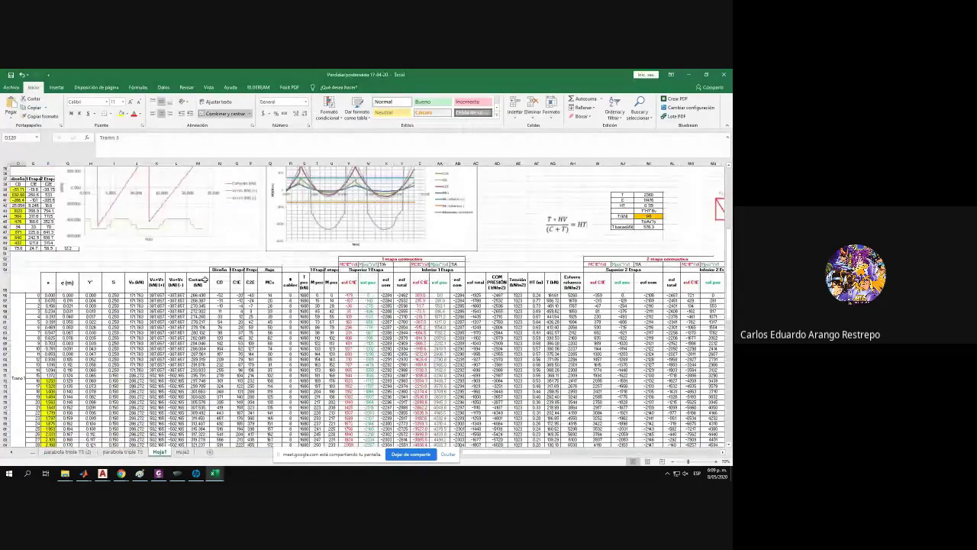
scroll(204, 279, up, 6)
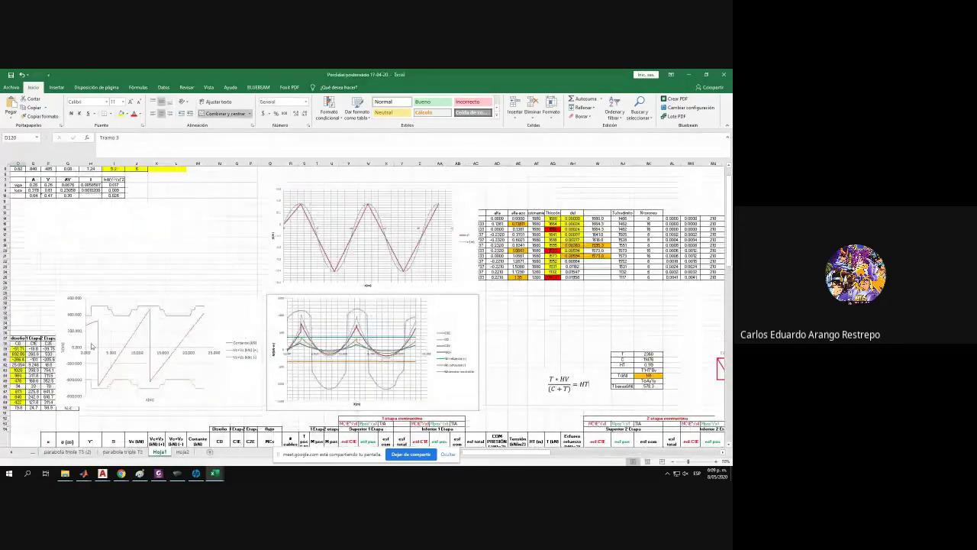
ctrl+scroll(92, 346, up, 5)
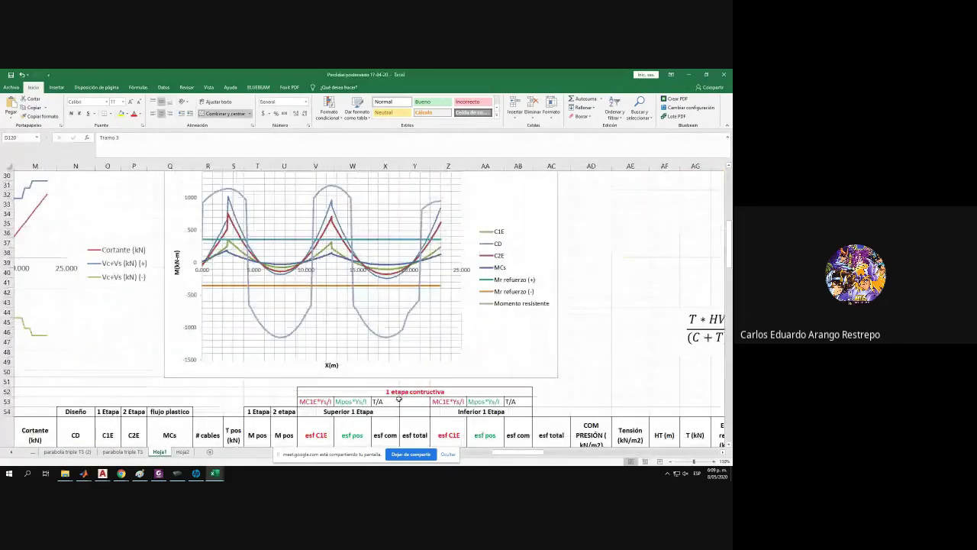
ctrl+scroll(406, 387, down, 3)
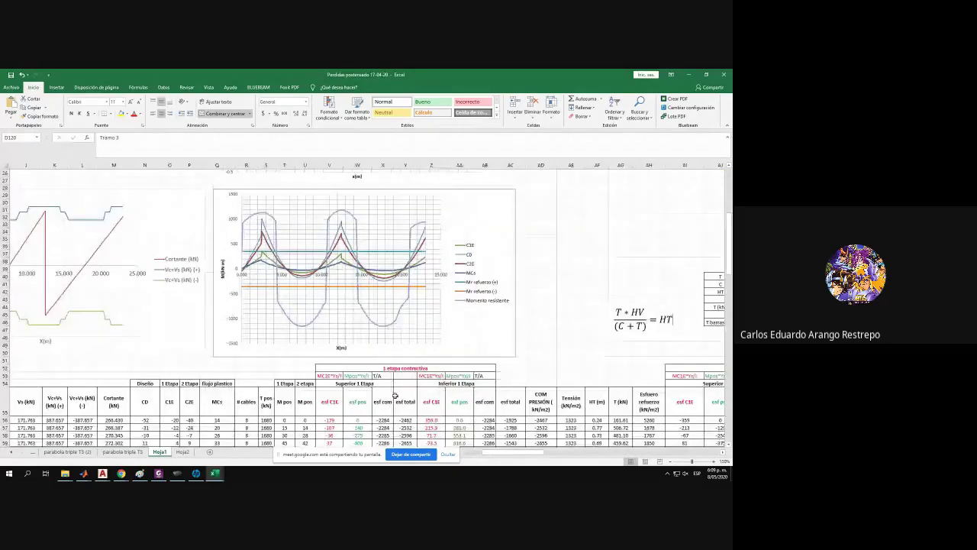
ctrl+scroll(394, 395, down, 2)
drag(522, 454, 489, 454)
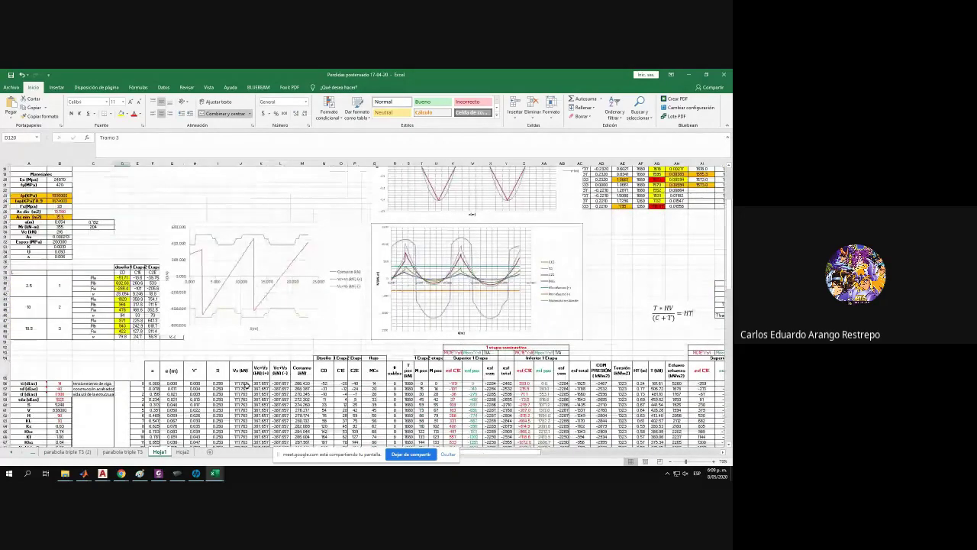
Move the screen-sharing notice off the sheet tabs and shift the moment chart sideways away from the shear chart.
drag(285, 453, 623, 270)
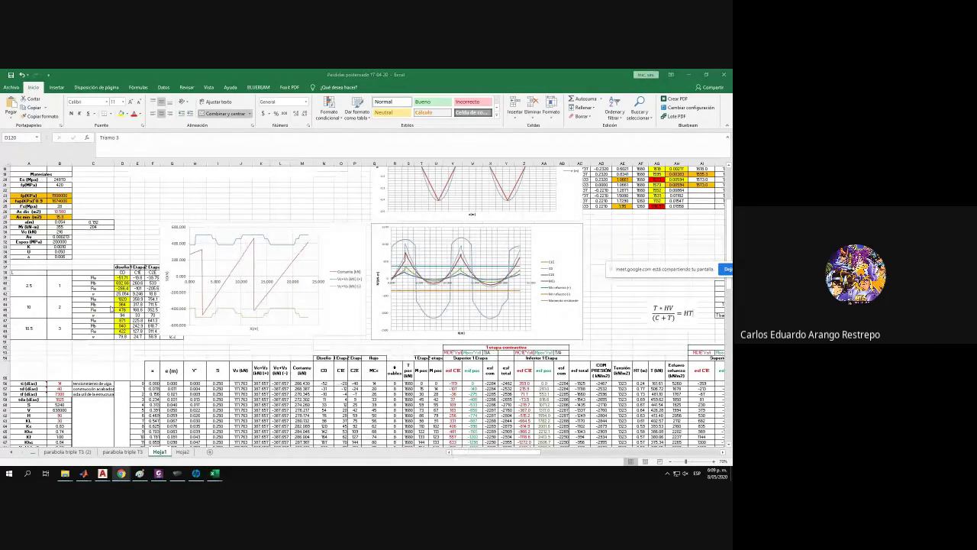
ctrl+scroll(366, 305, up, 1)
ctrl+scroll(282, 370, up, 1)
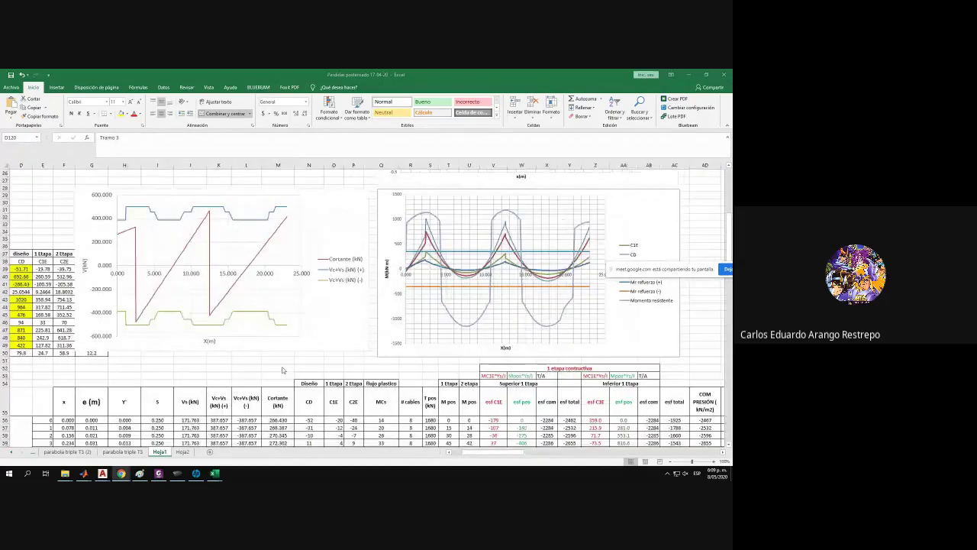
click(357, 235)
drag(387, 250, 516, 253)
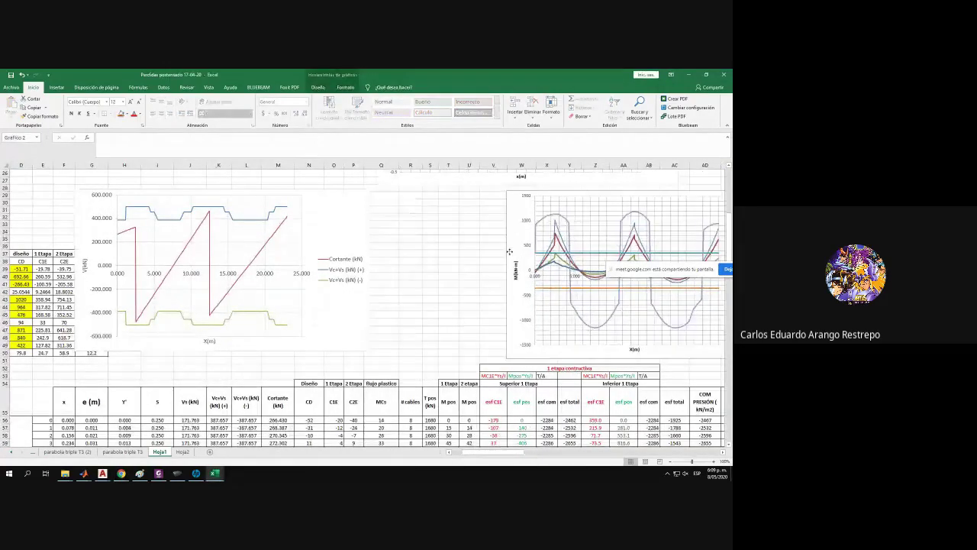
Widen and flatten the shear chart to fill the gap before the moment chart, keeping it clear of the load table in columns D to G.
click(356, 244)
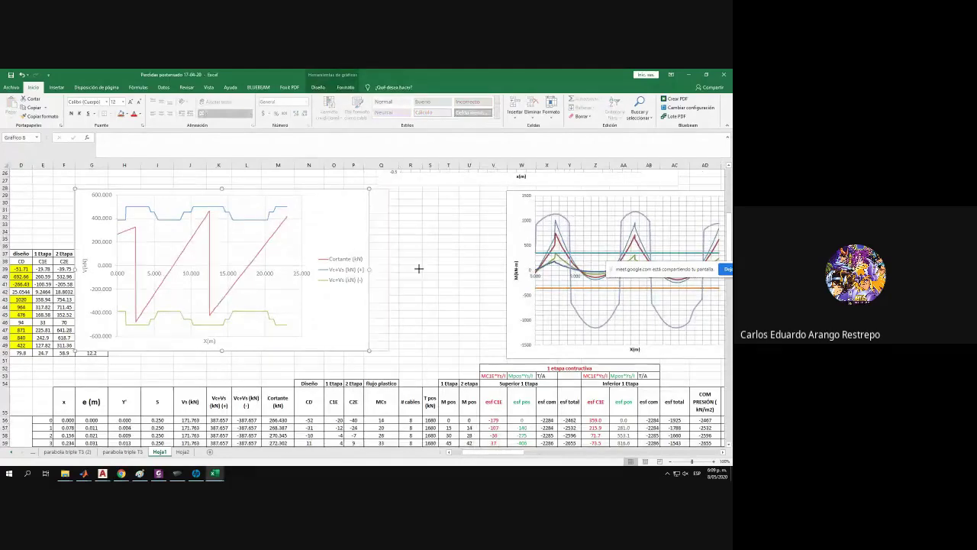
drag(458, 267, 459, 268)
drag(461, 349, 486, 313)
click(320, 253)
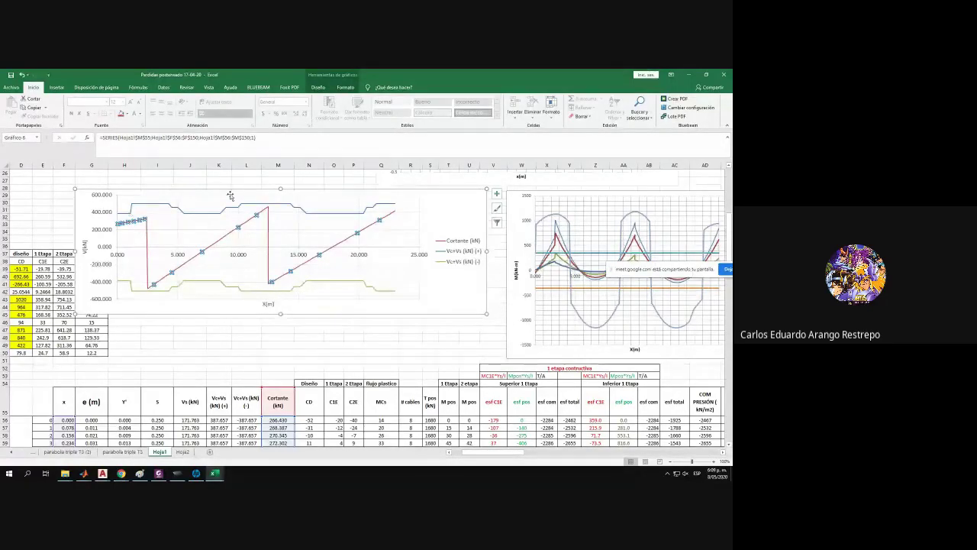
drag(232, 190, 247, 190)
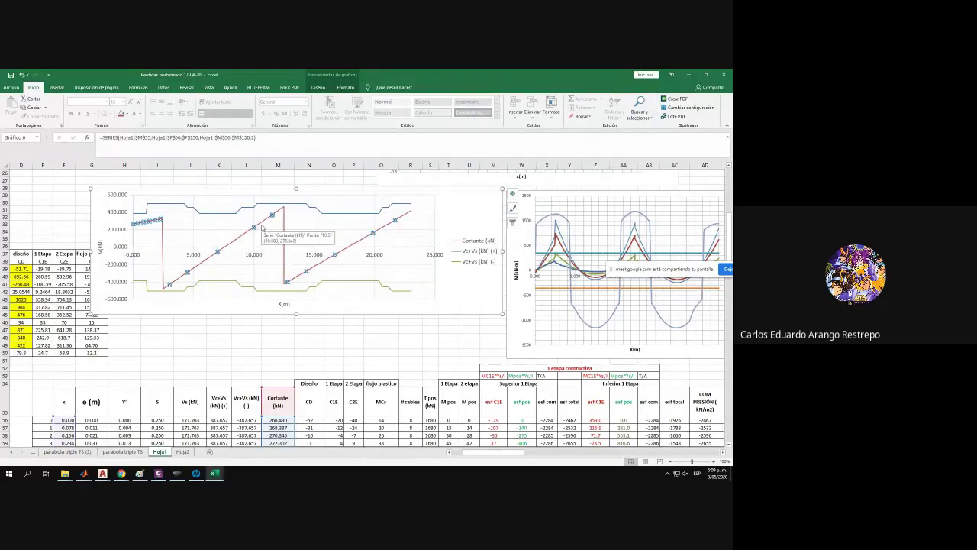
drag(91, 314, 113, 336)
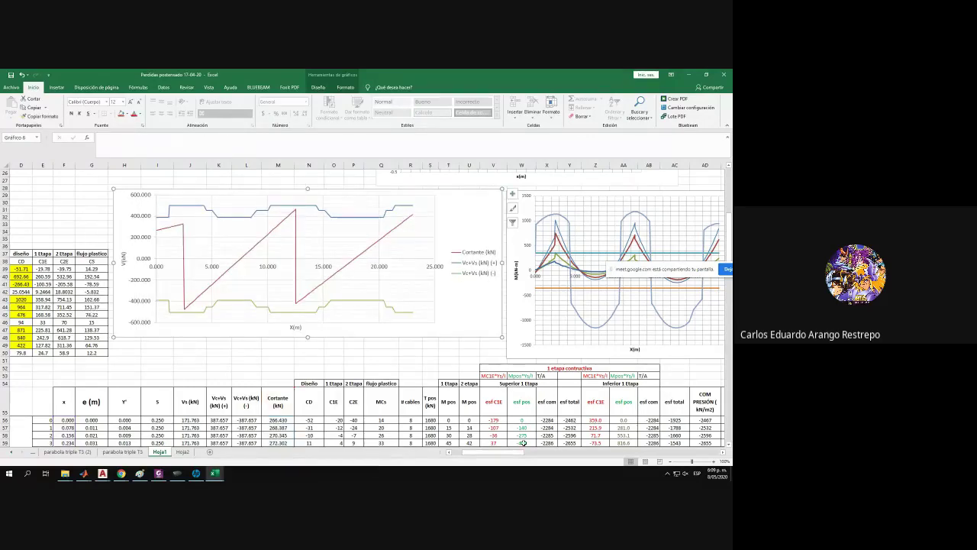
Move the HT equation off the moment chart's legend to the empty area beside the chart.
mouse_move(516, 452)
mouse_down()
mouse_move(553, 452)
mouse_move(526, 452)
mouse_up()
click(393, 309)
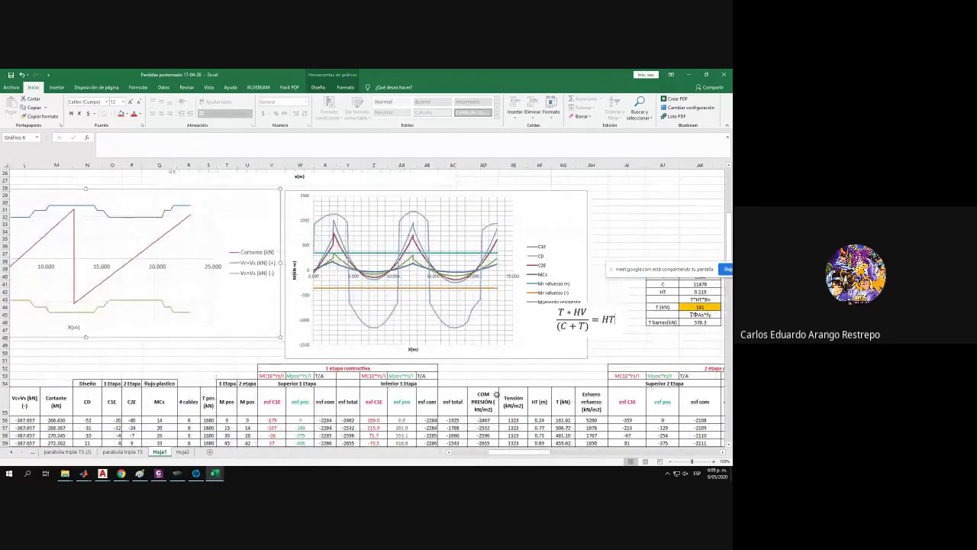
drag(584, 320, 647, 336)
Inspect the Momento resistente, Mr refuerzo (+) and Mr refuerzo (-) series in the moment chart.
click(439, 316)
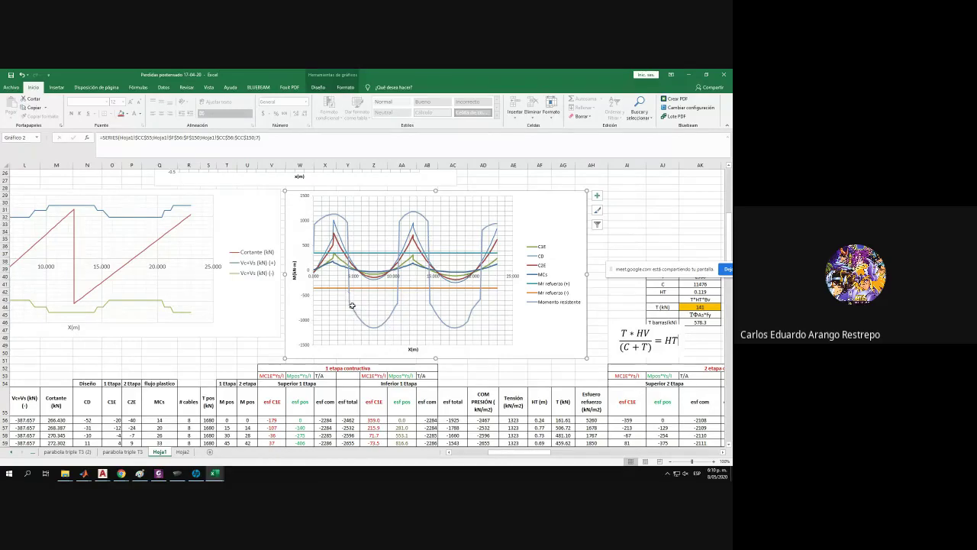
click(367, 253)
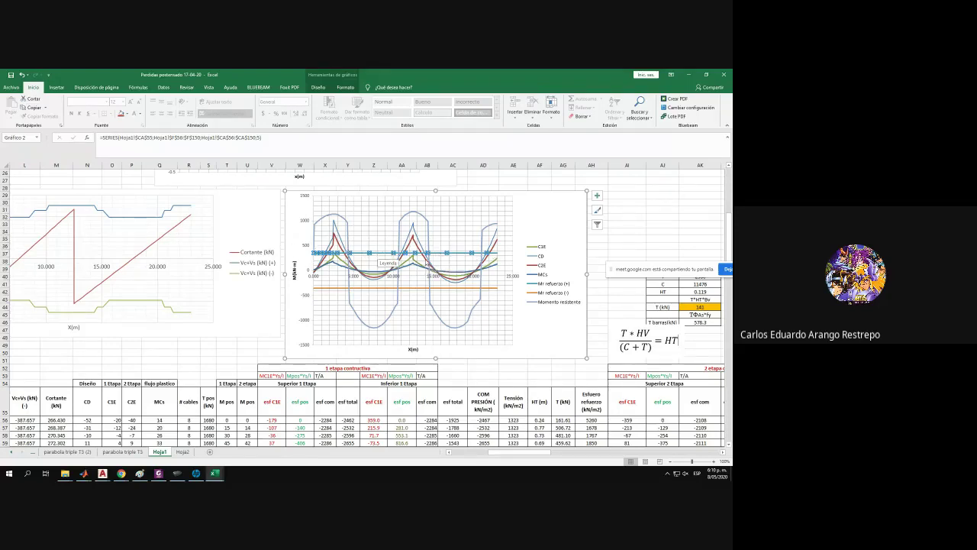
click(460, 293)
click(464, 288)
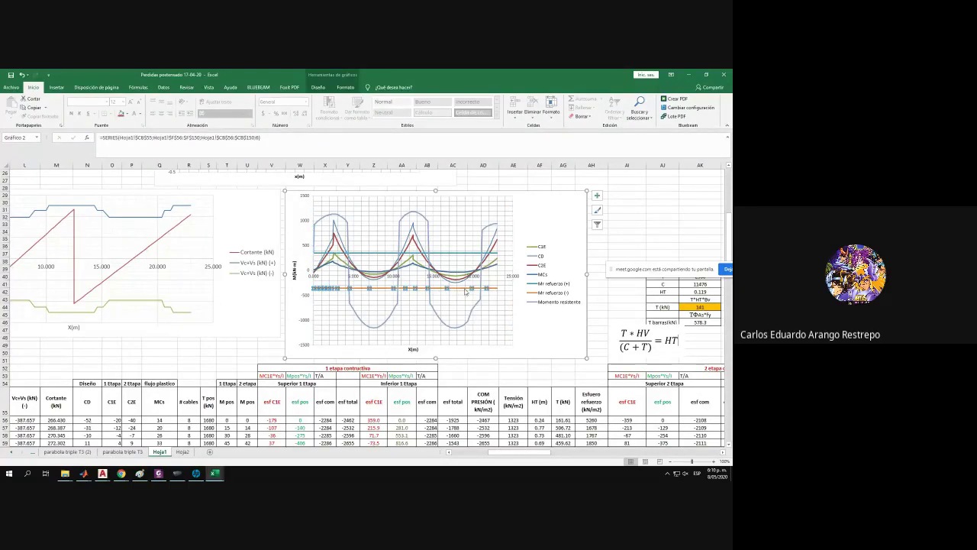
click(458, 252)
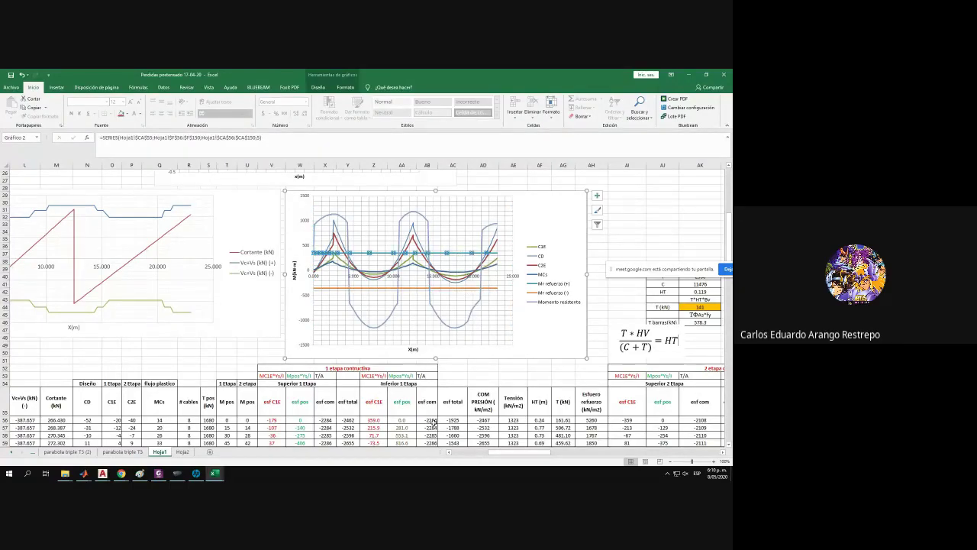
Inspect the shear chart's Cortante series and the formula behind its first value in cell M56.
drag(502, 456, 462, 453)
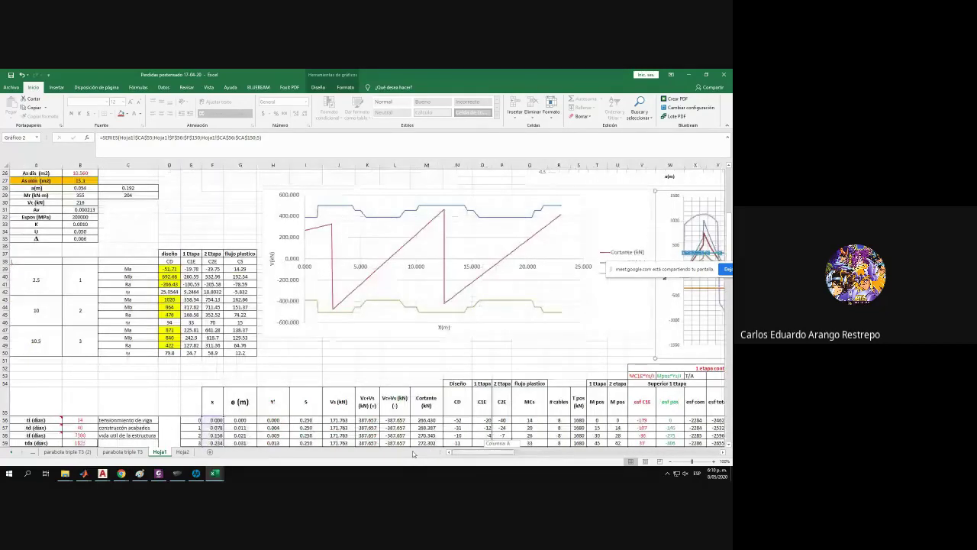
click(354, 296)
scroll(355, 303, down, 3)
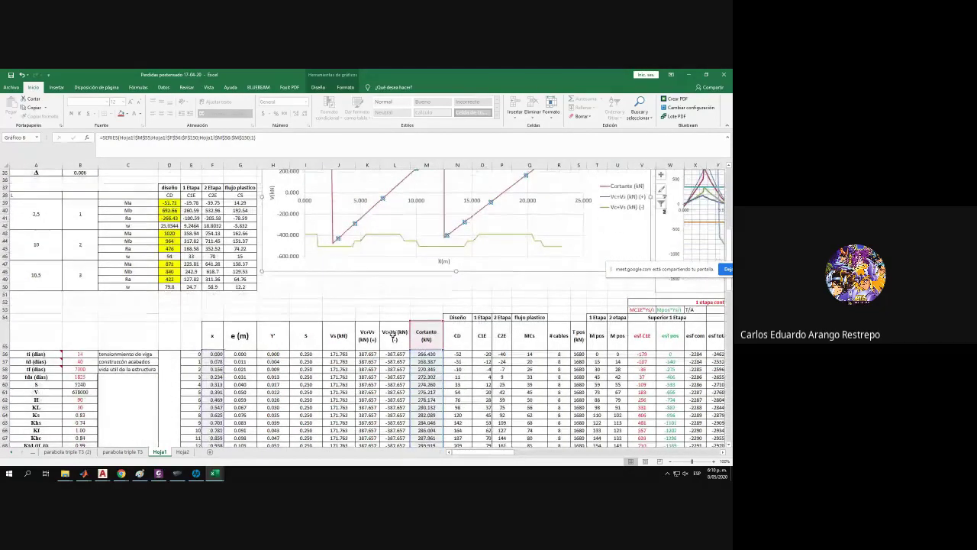
click(432, 355)
scroll(432, 354, up, 3)
click(185, 144)
key(Escape)
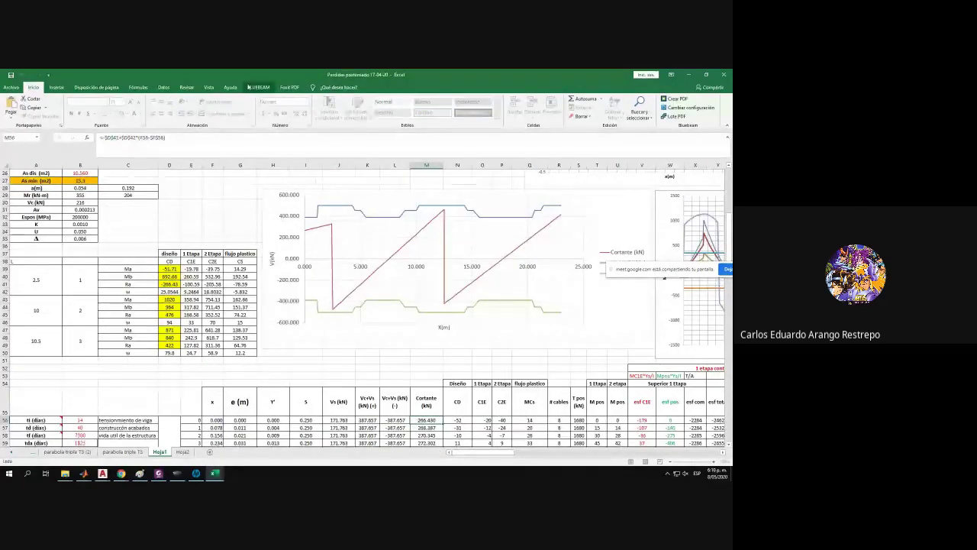
Arrange the Perdidas postensado workbook and the PLANOS GENERALES folder window in File Explorer side by side.
key(super+Left)
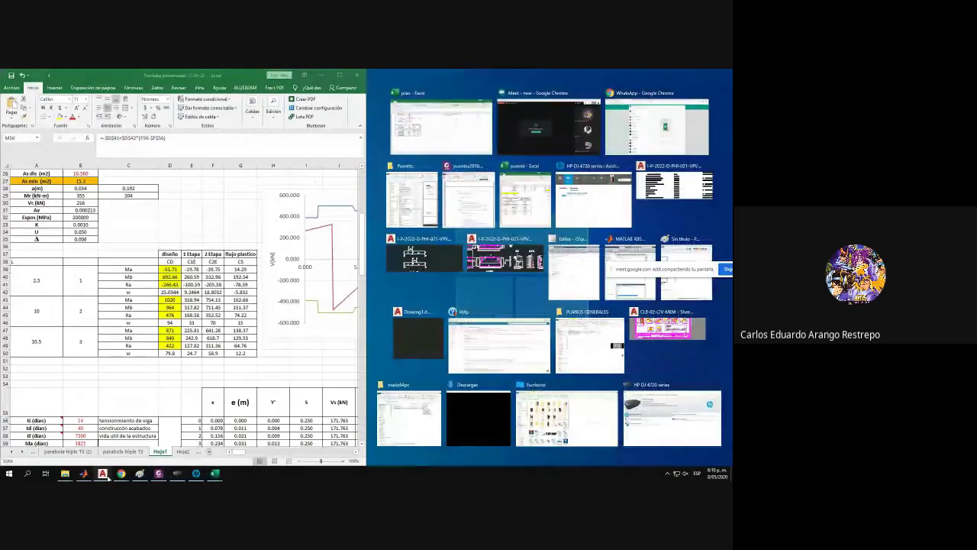
click(70, 476)
mouse_move(66, 474)
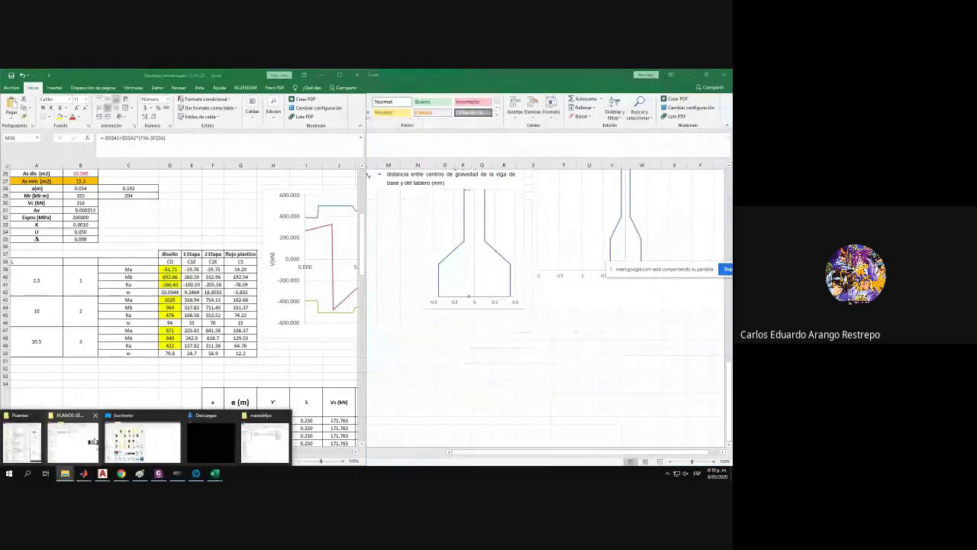
click(74, 442)
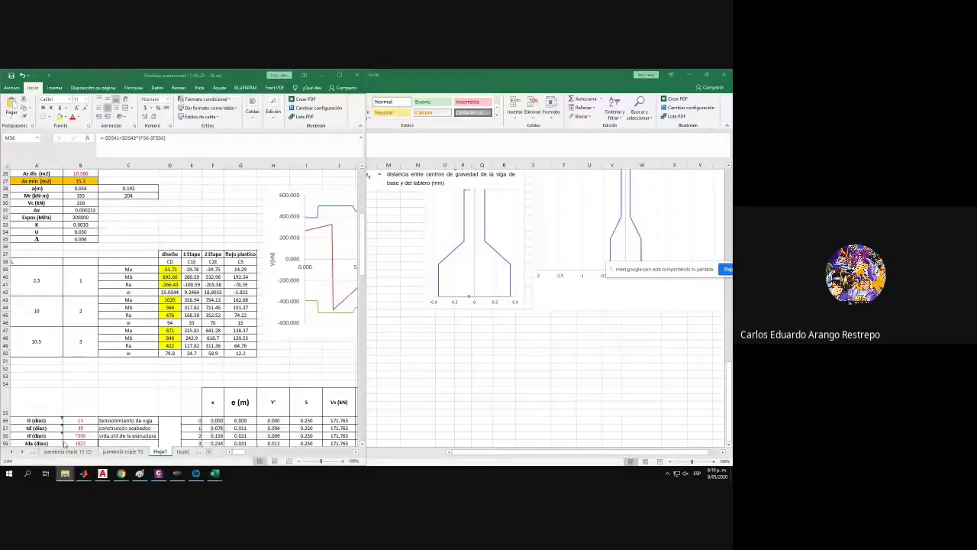
key(super+Right)
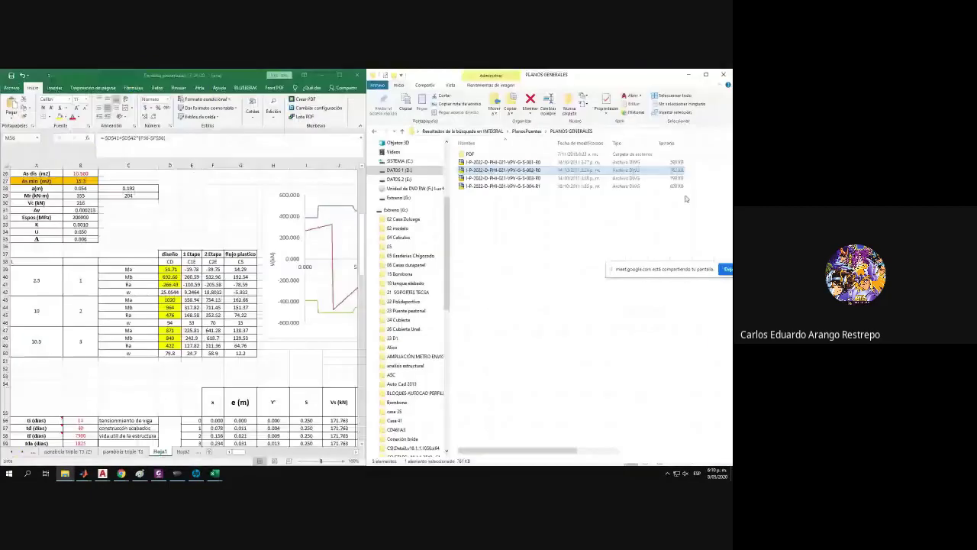
Open the Postensado folder inside Cursos el poli on drive G: and maximize the File Explorer window.
click(401, 209)
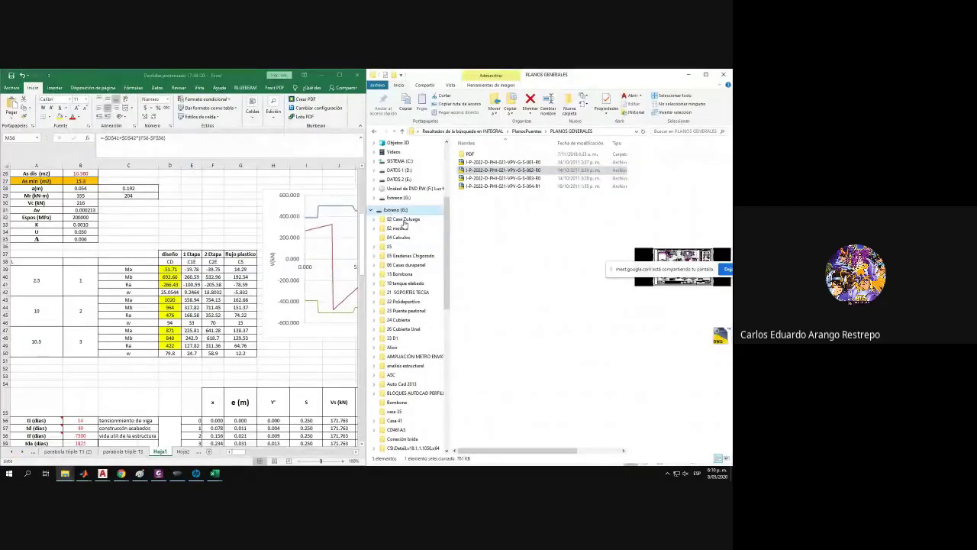
click(489, 370)
double_click(490, 379)
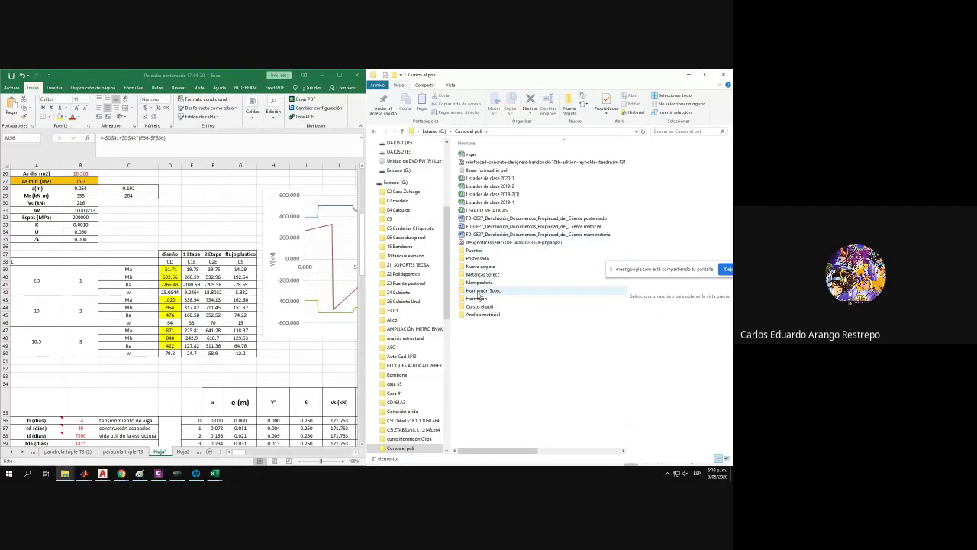
double_click(470, 251)
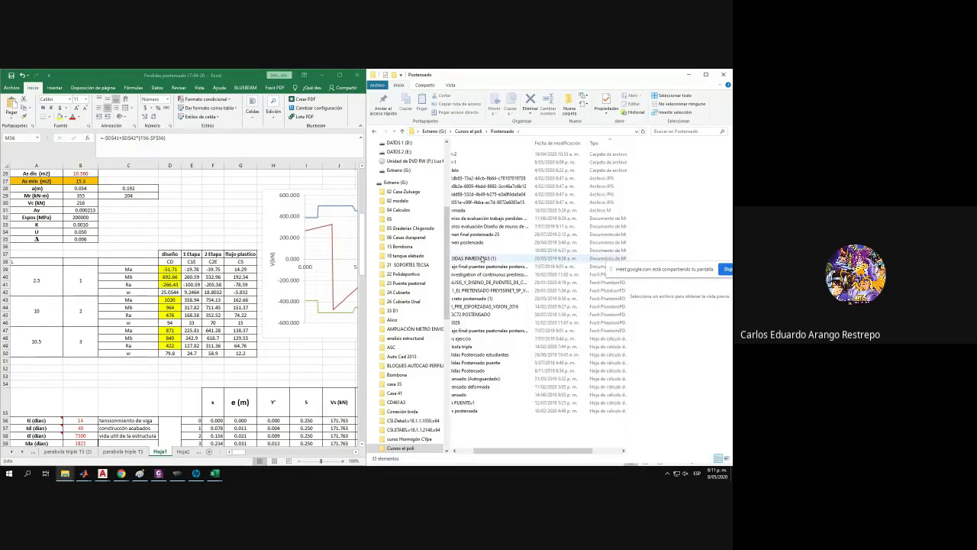
click(478, 252)
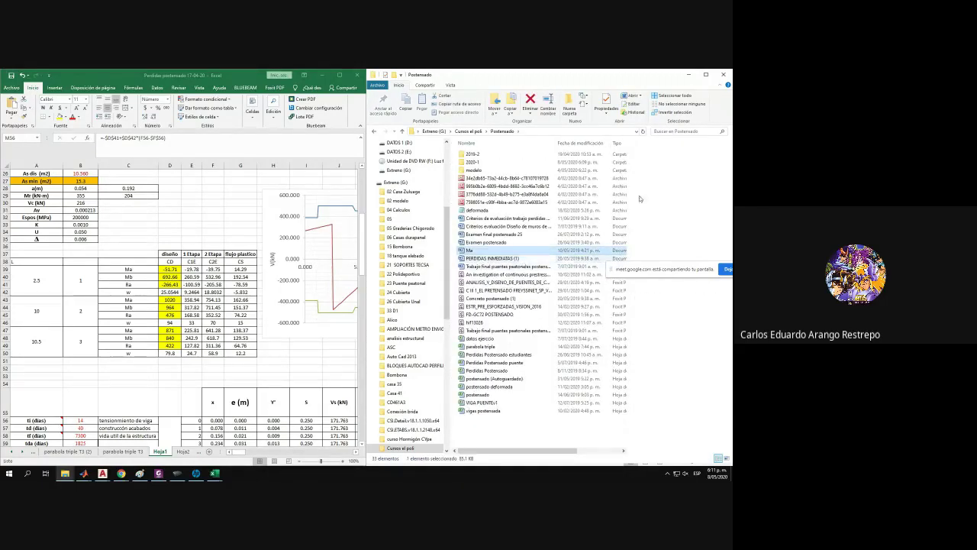
click(707, 74)
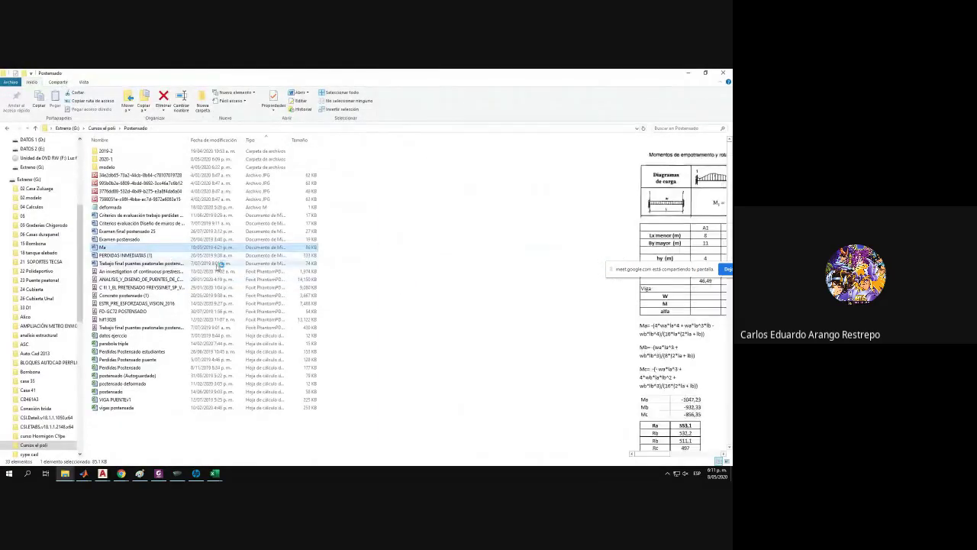
Preview the Word documents in the Postensado folder, including Examen postensado, Examen final postensado 25, Criterios de evaluación and Ma.
click(113, 240)
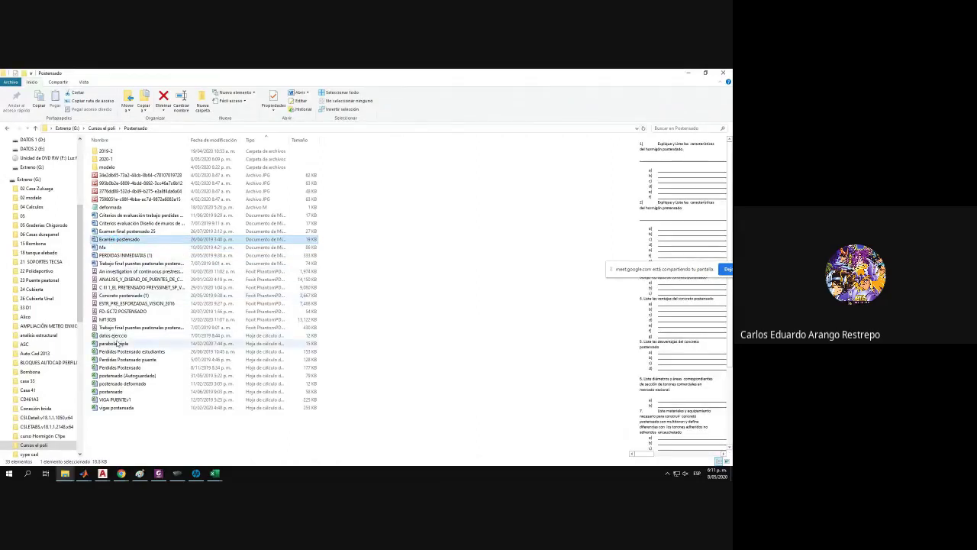
click(118, 232)
click(118, 215)
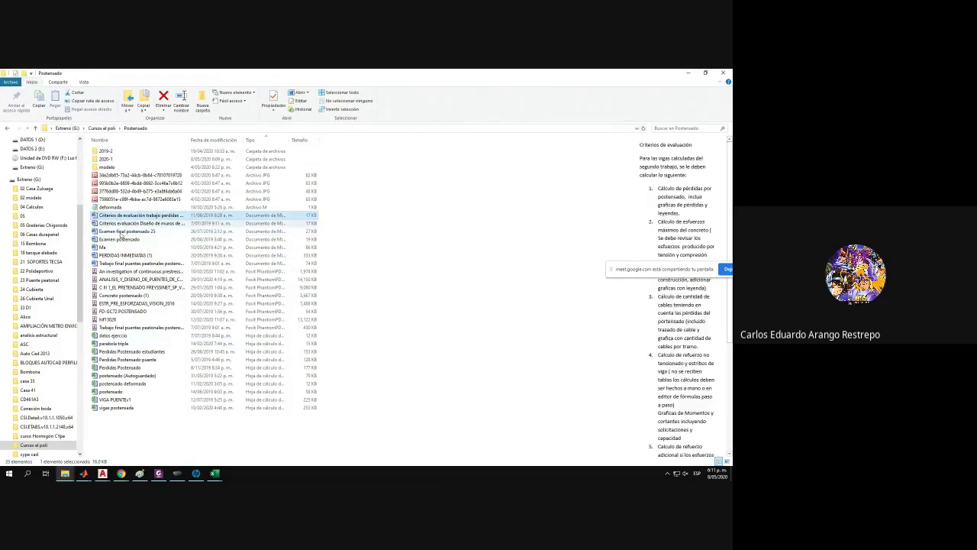
click(122, 264)
key(Up)
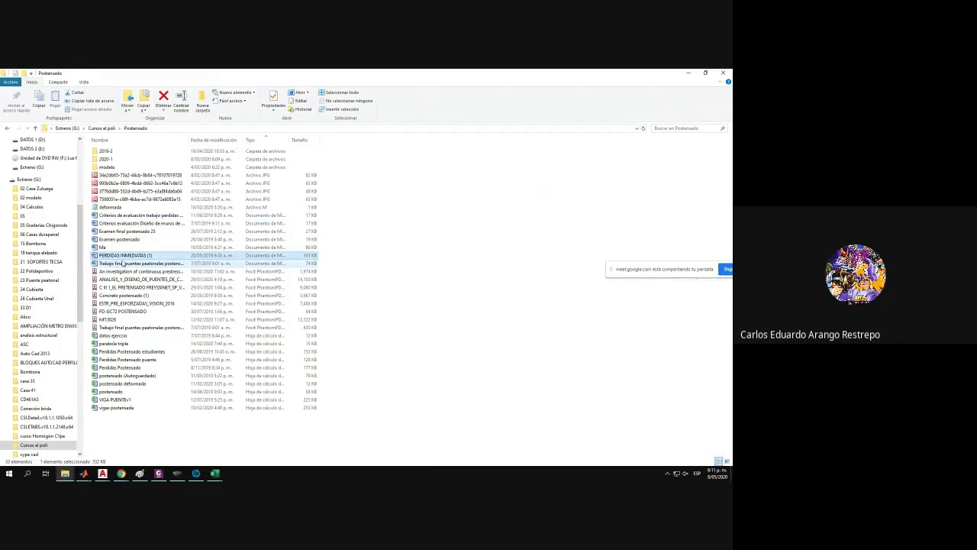
key(Up)
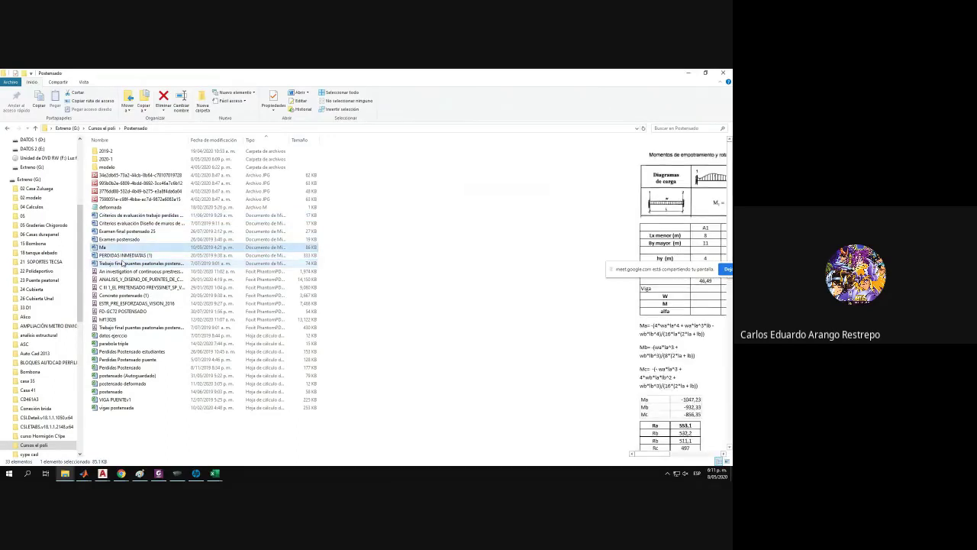
key(Up)
key(Up)
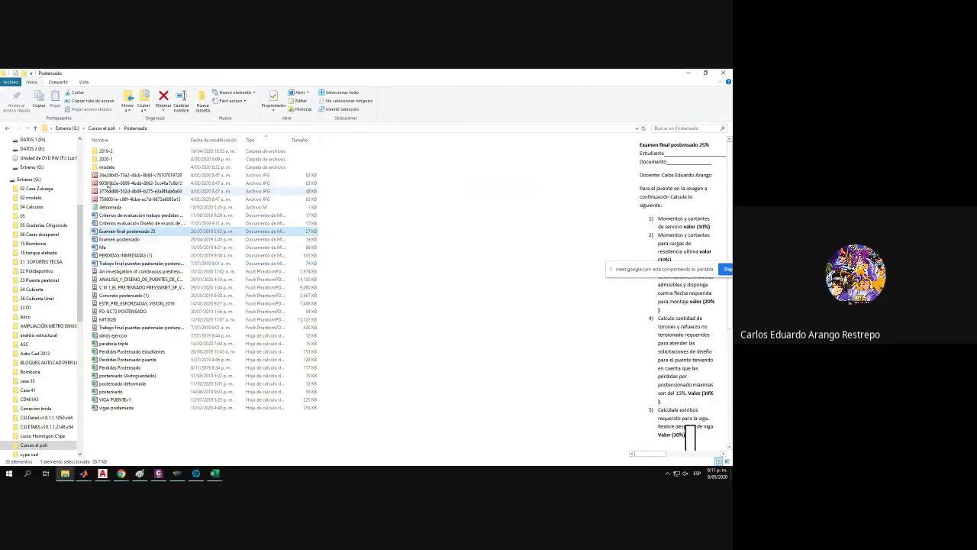
Open the 2020-1 folder and preview its Word documents from Criterios de evaluación trabajo perdidas through Vigas y columnas tracción.
double_click(106, 159)
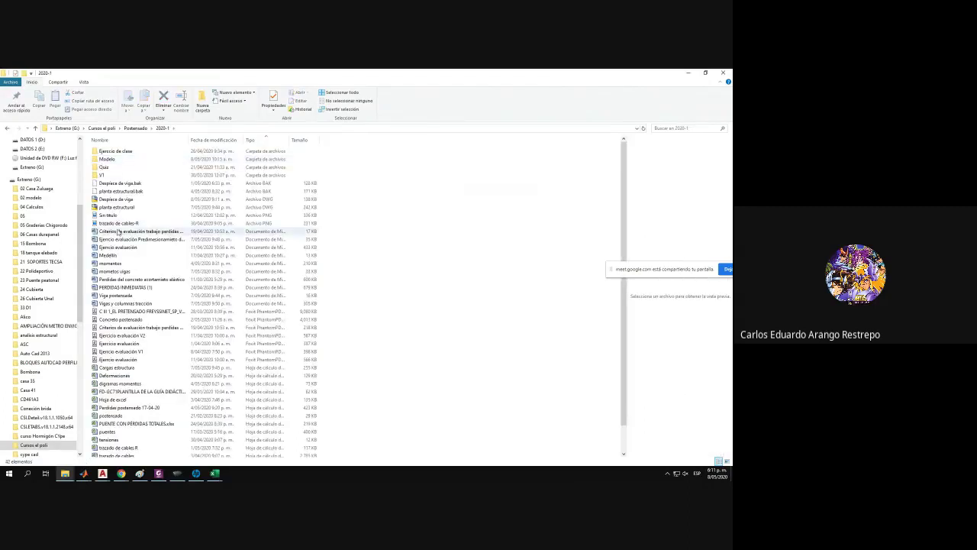
click(119, 232)
key(Down)
key(Down)
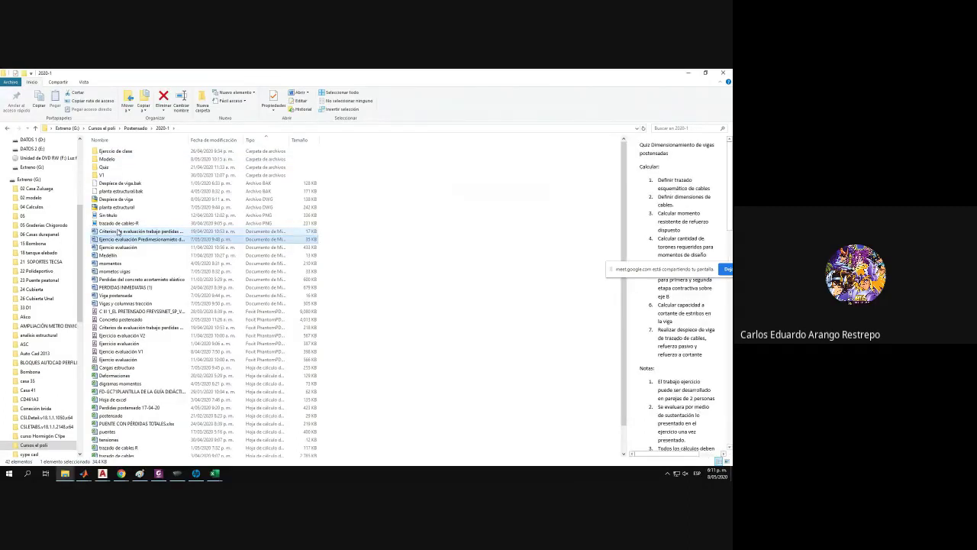
key(Down)
key(Down)
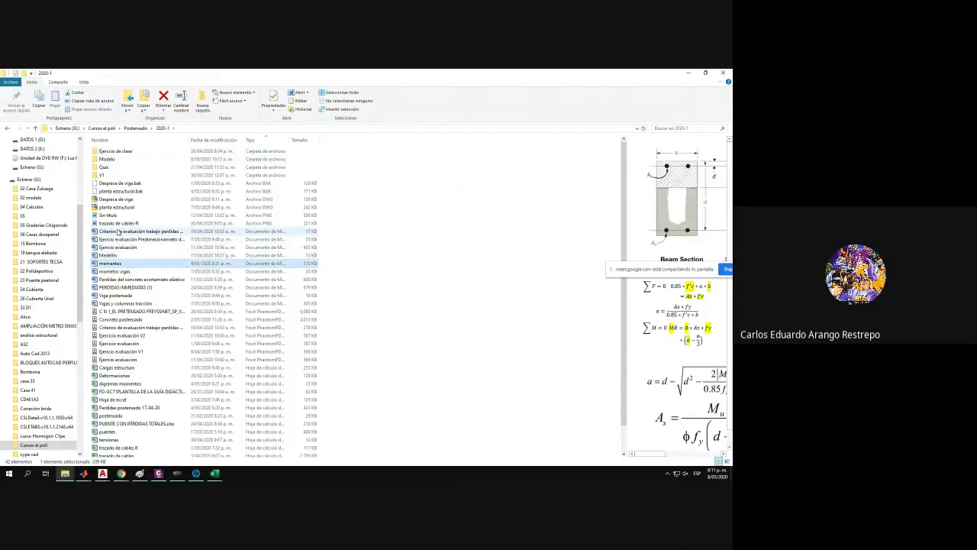
key(Down)
key(Down)
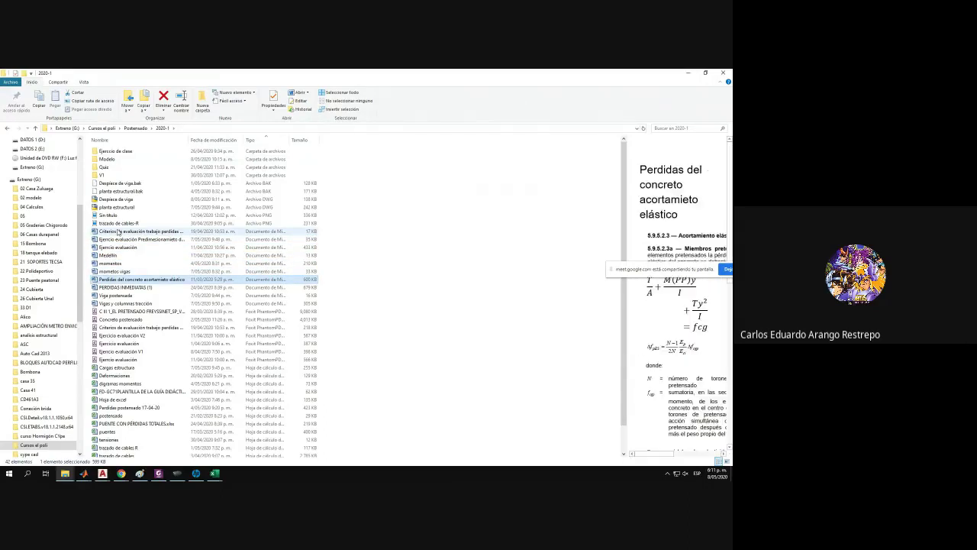
key(Down)
key(Down)
key(Down)
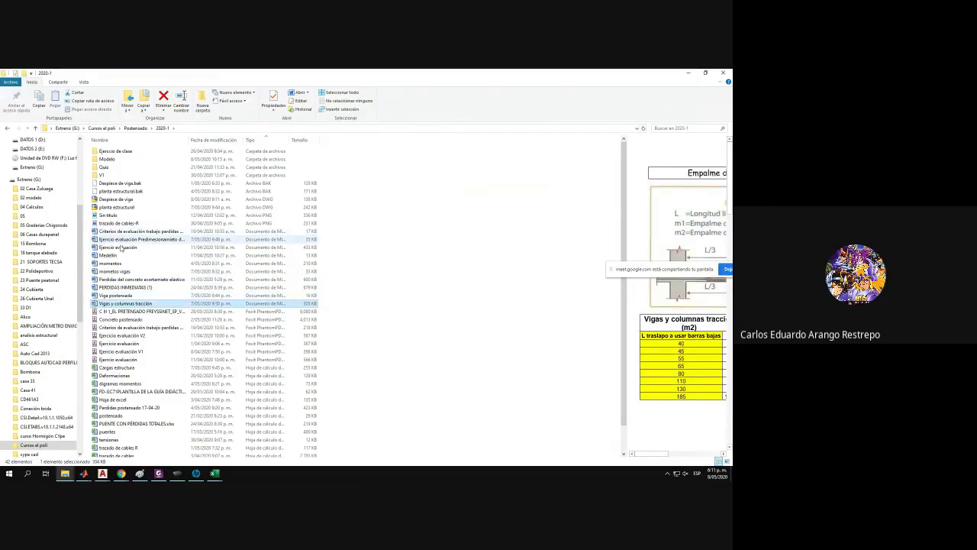
Widen the preview area to about half the window and read the Ejercicio evaluación Predimensionamiento document, including its load table and moment charts.
scroll(138, 311, down, 1)
scroll(138, 310, up, 1)
click(116, 229)
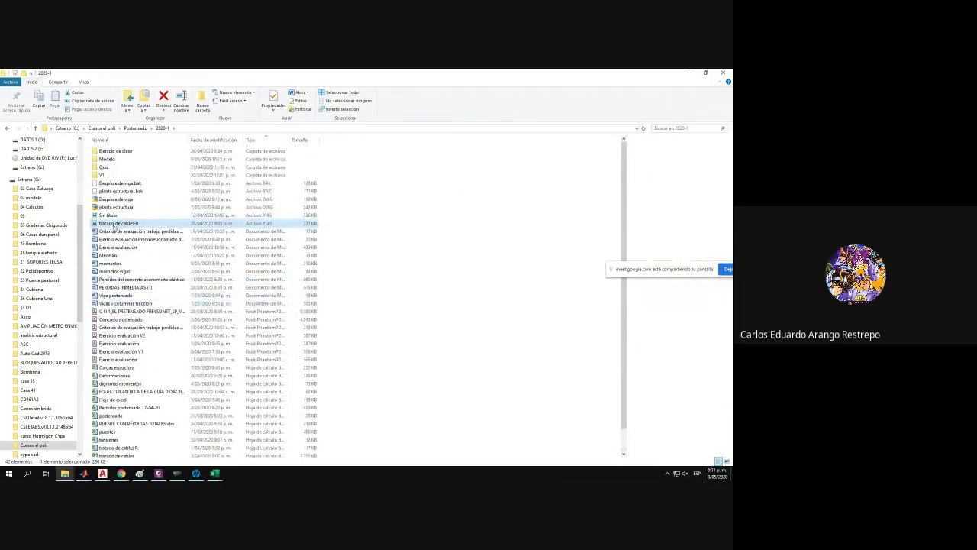
drag(620, 180, 371, 222)
click(165, 241)
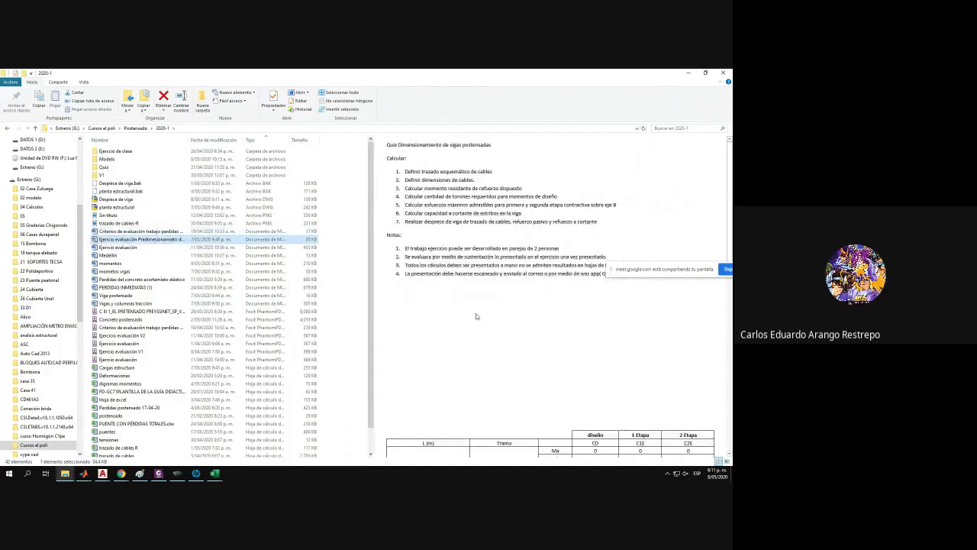
scroll(469, 313, down, 5)
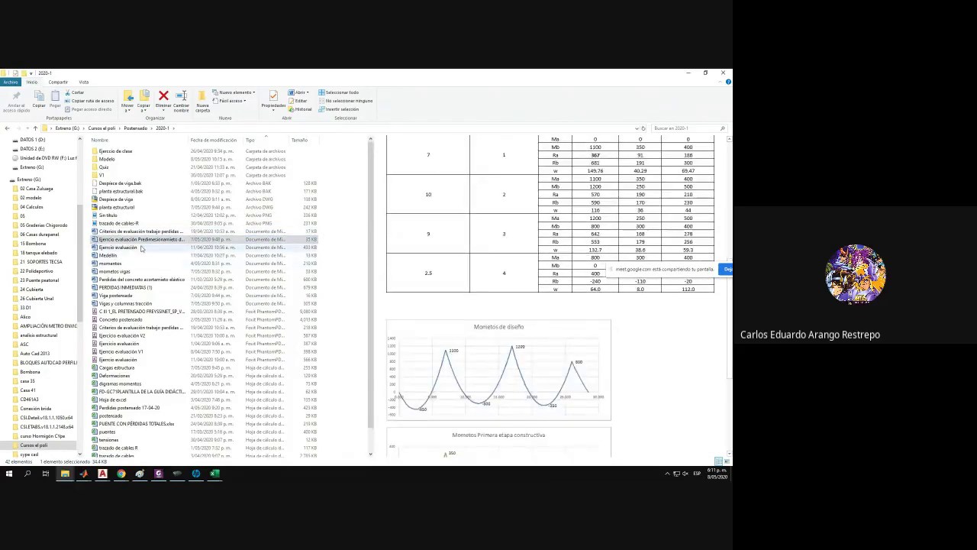
Preview the Medellín, momentos and mometos vigas documents to find the beam moment and shear equations.
key(Down)
key(Down)
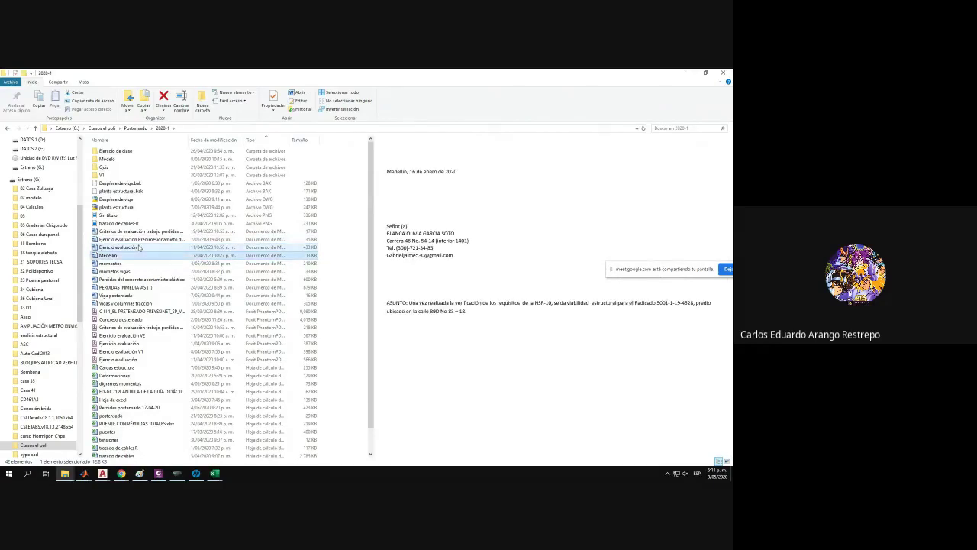
click(132, 264)
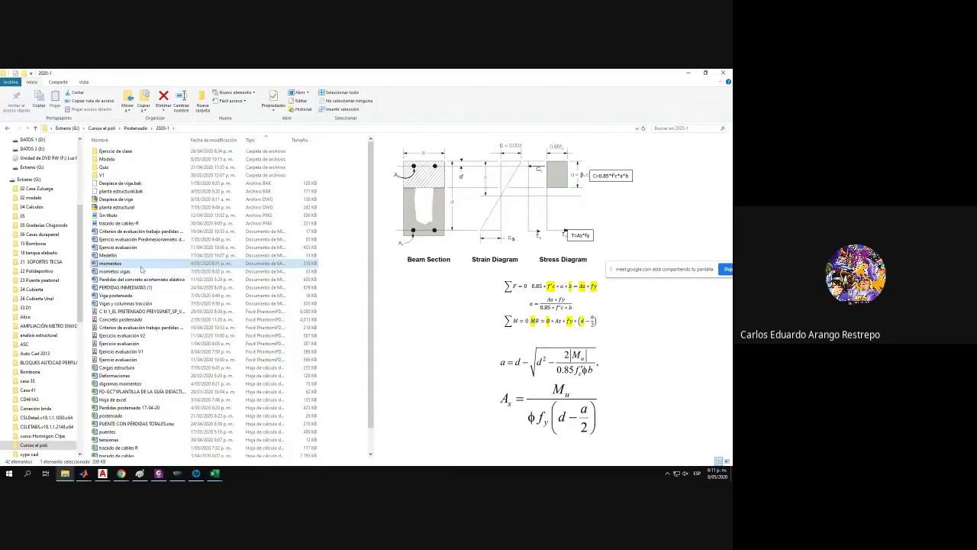
click(141, 270)
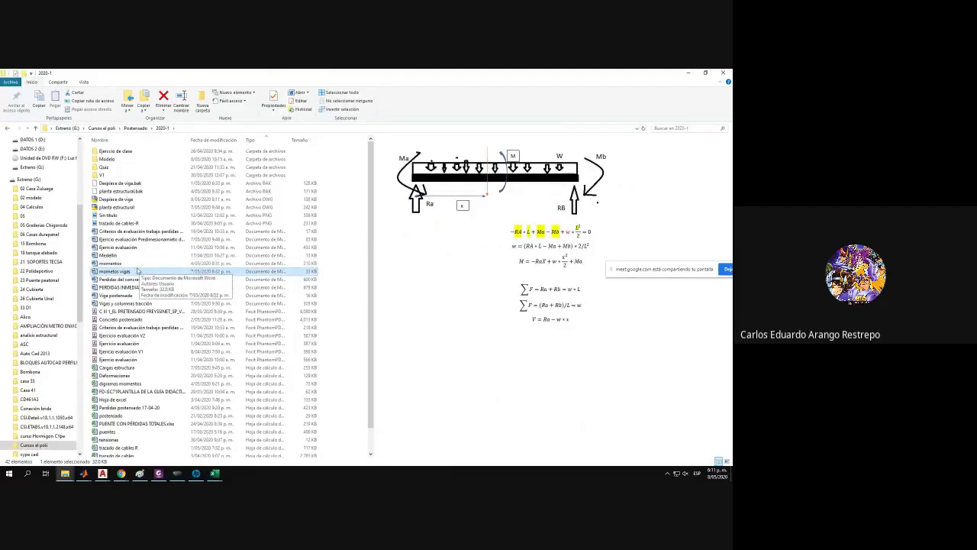
Open the mometos vigas document in Word and arrange it side by side with the Perdidas postensado workbook.
double_click(134, 271)
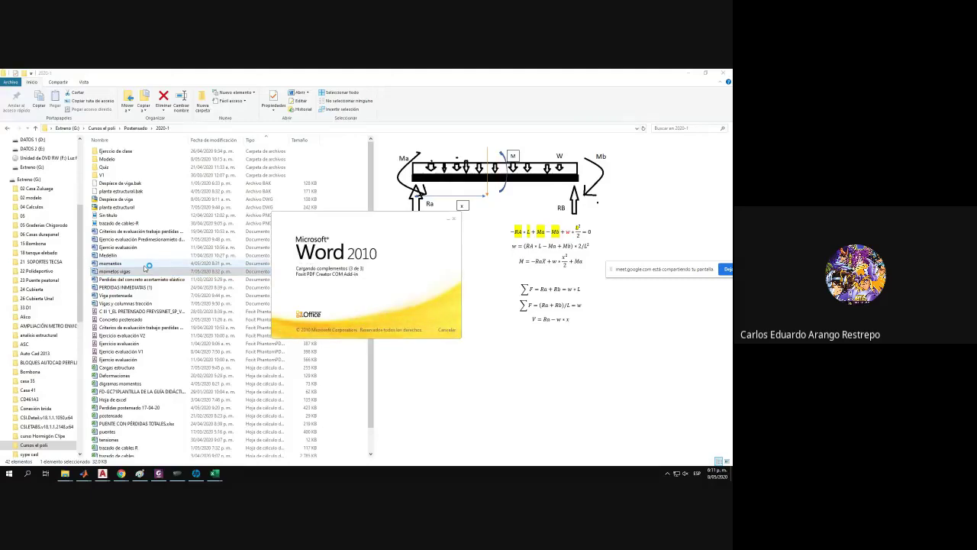
drag(286, 81, 731, 84)
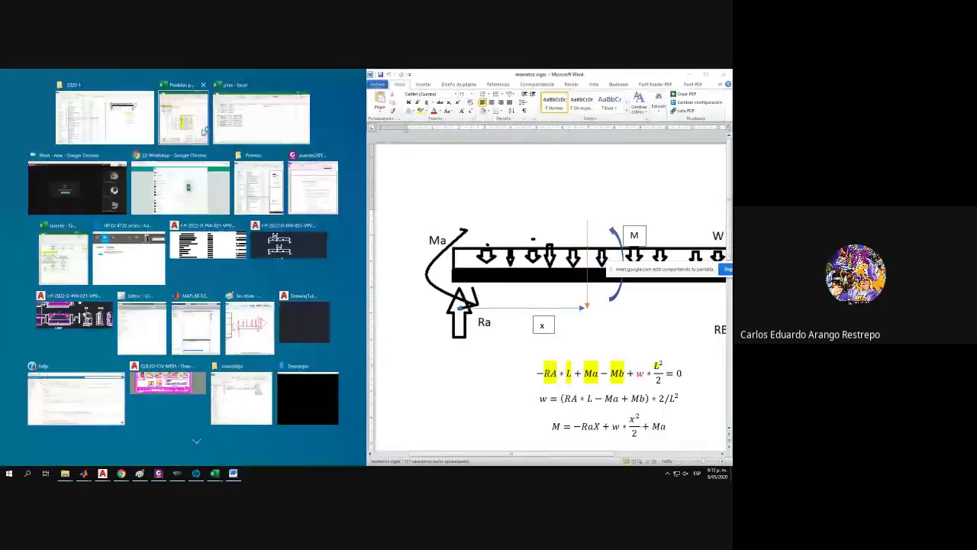
click(219, 248)
Inspect the Cortante series of the shear chart in Hoja1 beside the beam equations.
scroll(308, 377, down, 5)
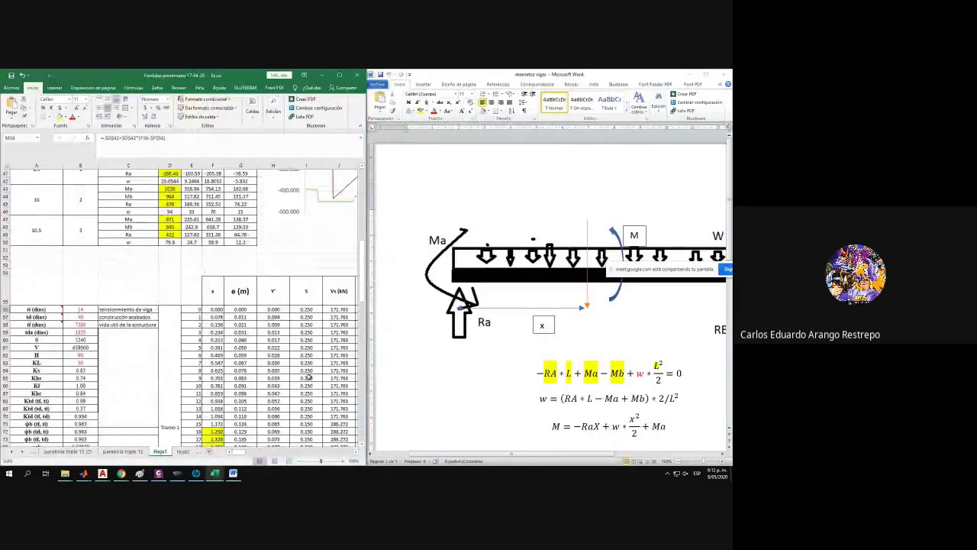
drag(245, 456, 240, 456)
scroll(240, 418, up, 3)
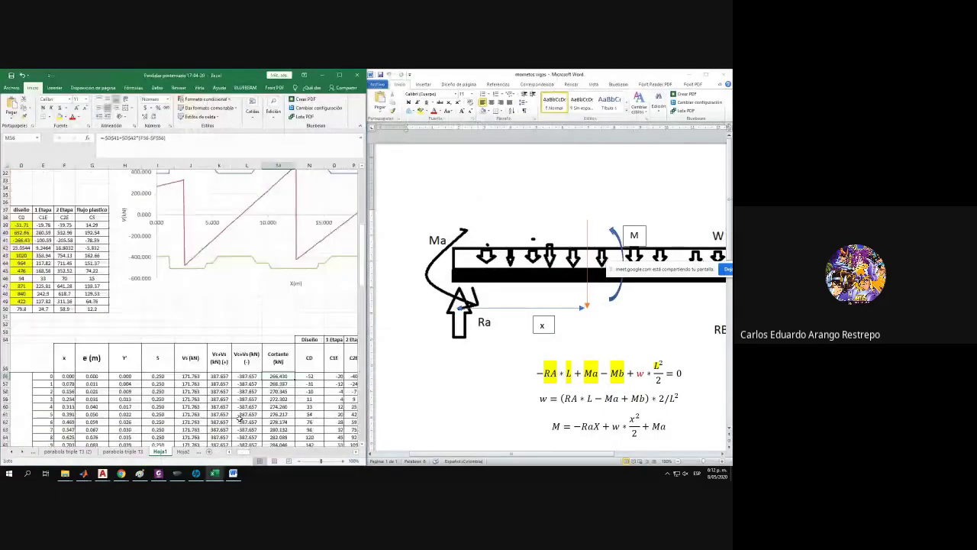
scroll(239, 417, up, 3)
scroll(246, 453, right, 3)
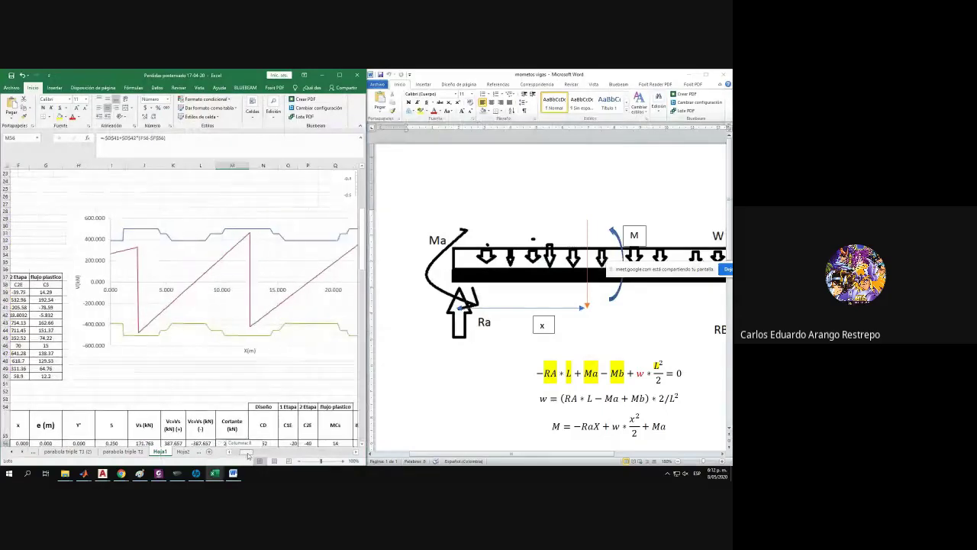
click(198, 265)
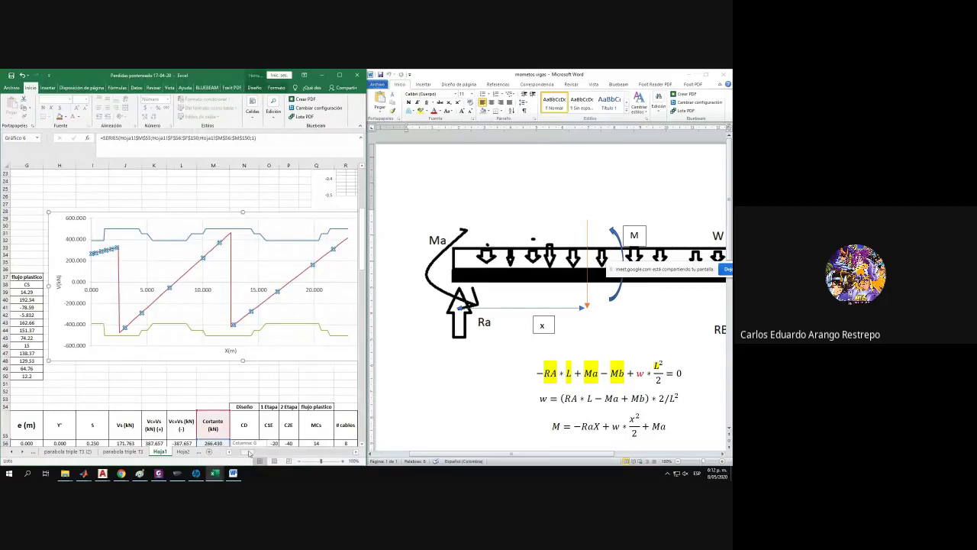
Inspect the w formula in cell D42, the Ra entry in cell D45 and the Cortante (kN) column in Hoja1.
scroll(231, 452, left, 5)
scroll(107, 319, up, 7)
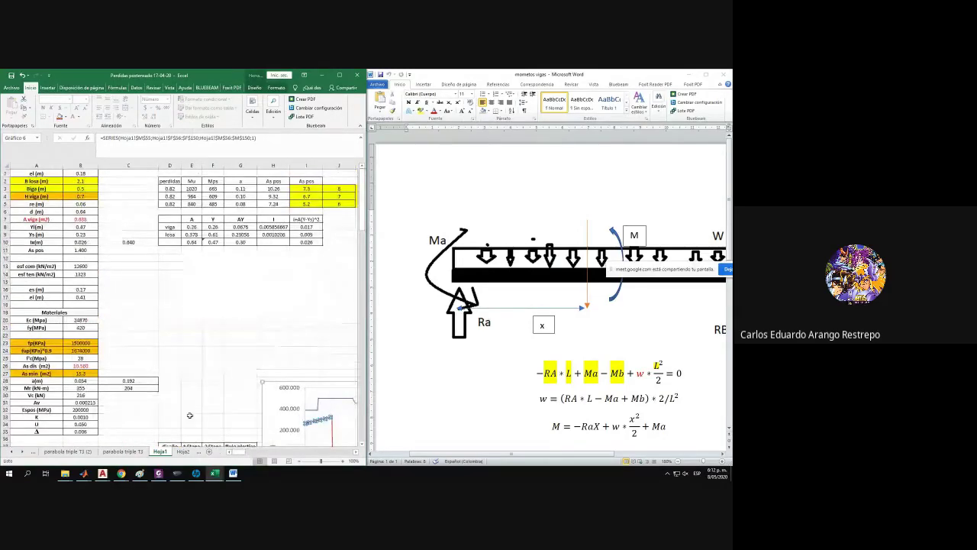
scroll(193, 409, down, 11)
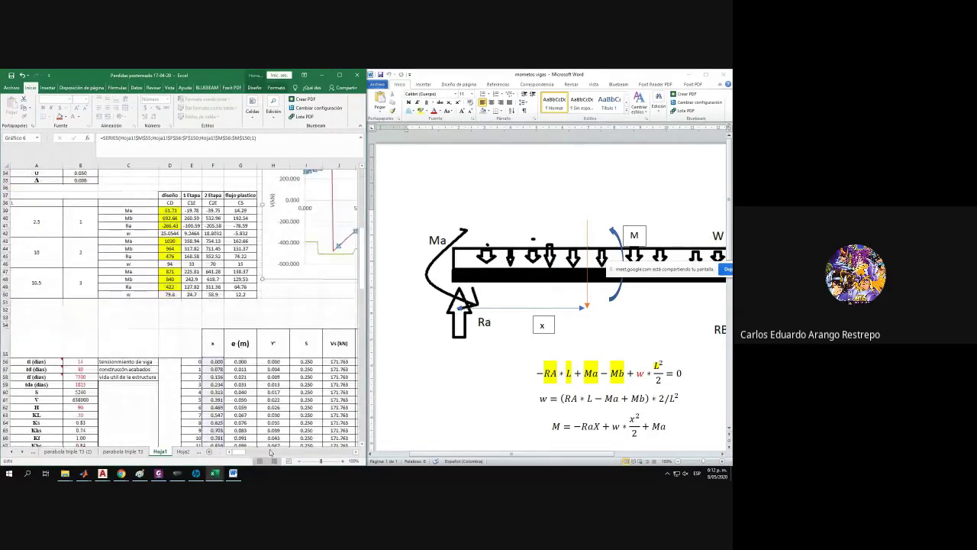
drag(238, 452, 244, 453)
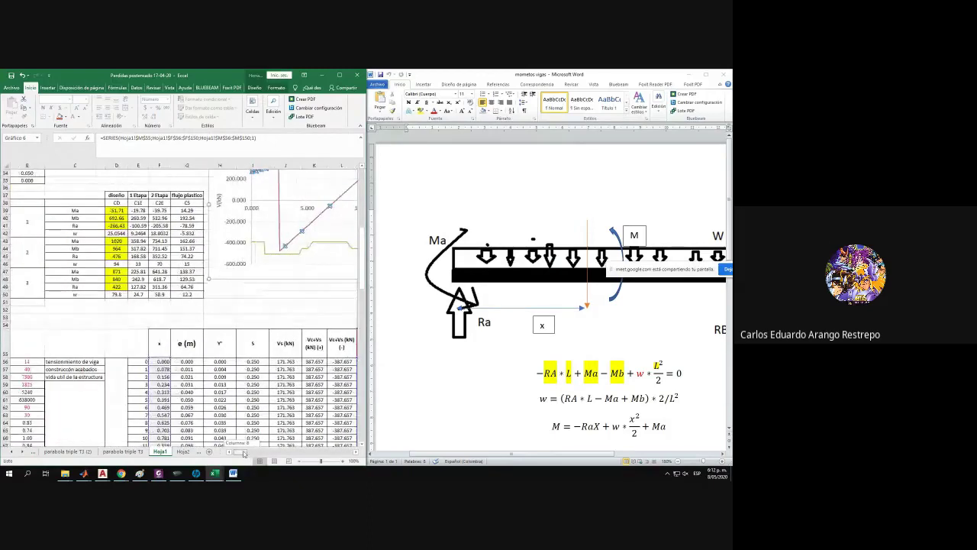
click(116, 232)
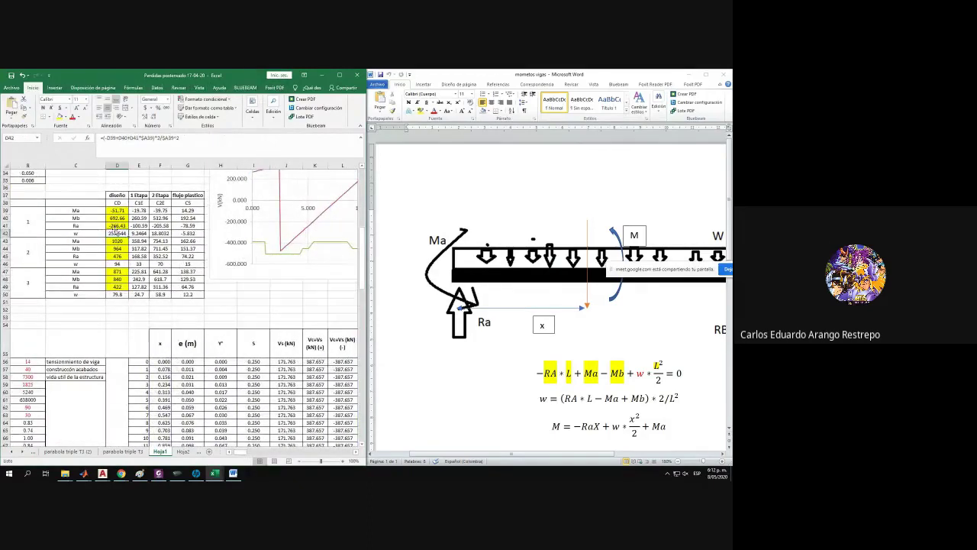
click(119, 255)
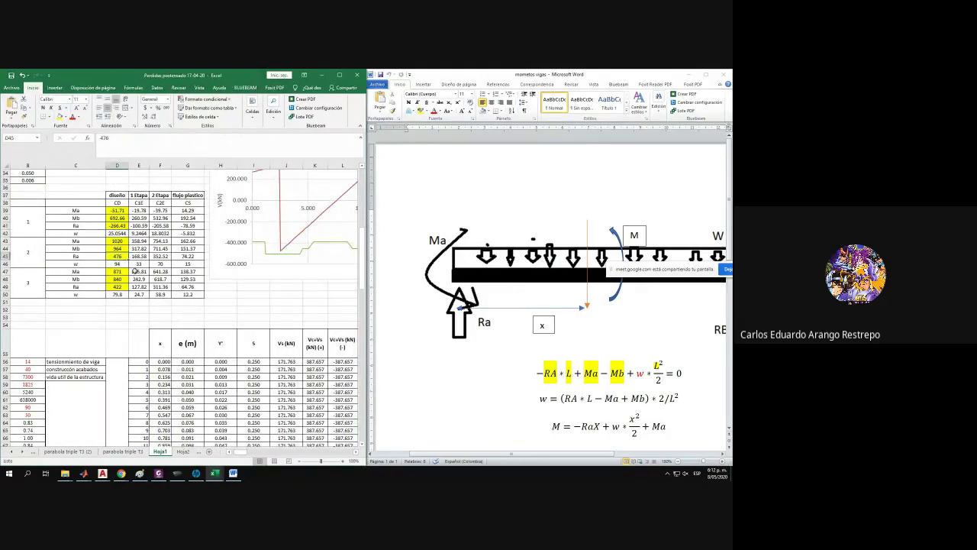
scroll(267, 427, down, 2)
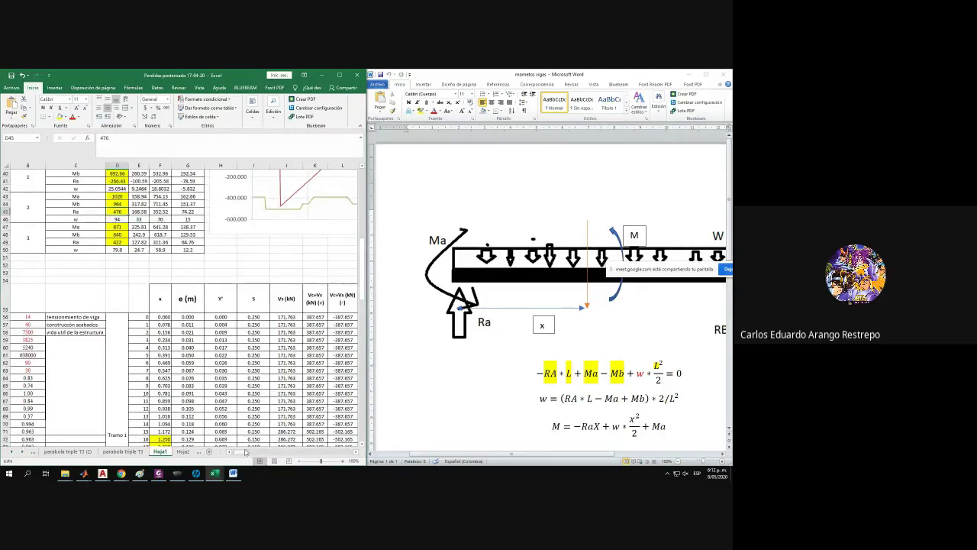
drag(245, 454, 249, 453)
scroll(262, 436, up, 2)
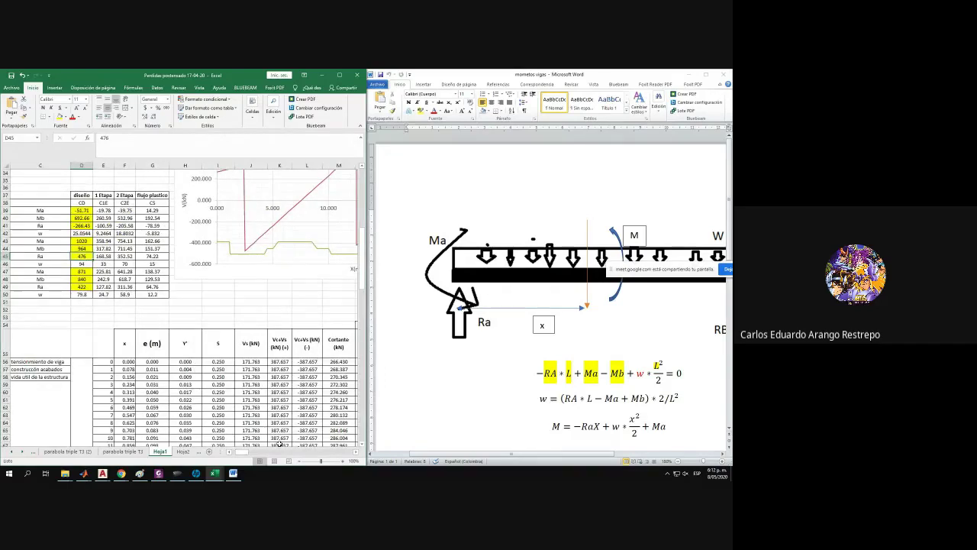
drag(239, 452, 252, 454)
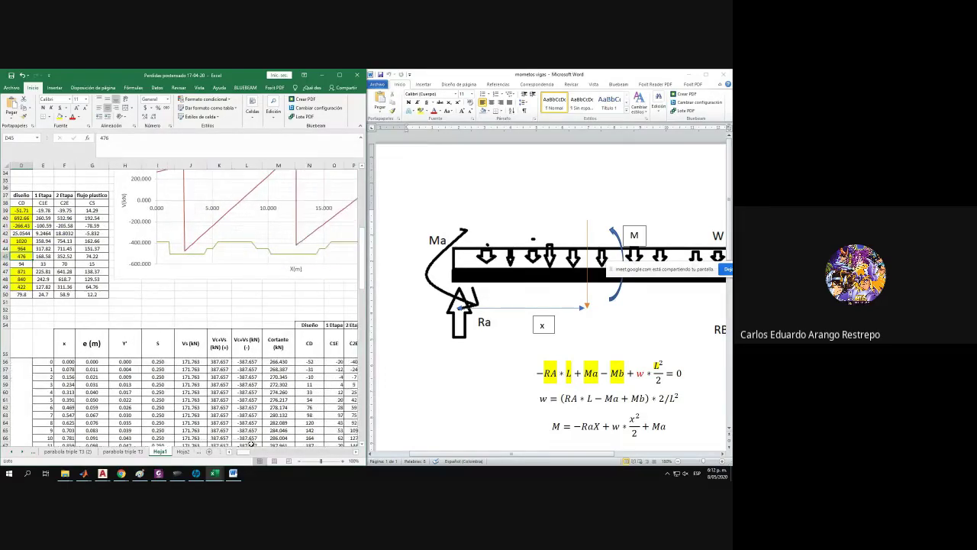
Compare the Cortante formula in cell M56 of Hoja1 with the V = Ra − w * x equation in the Word document.
click(279, 362)
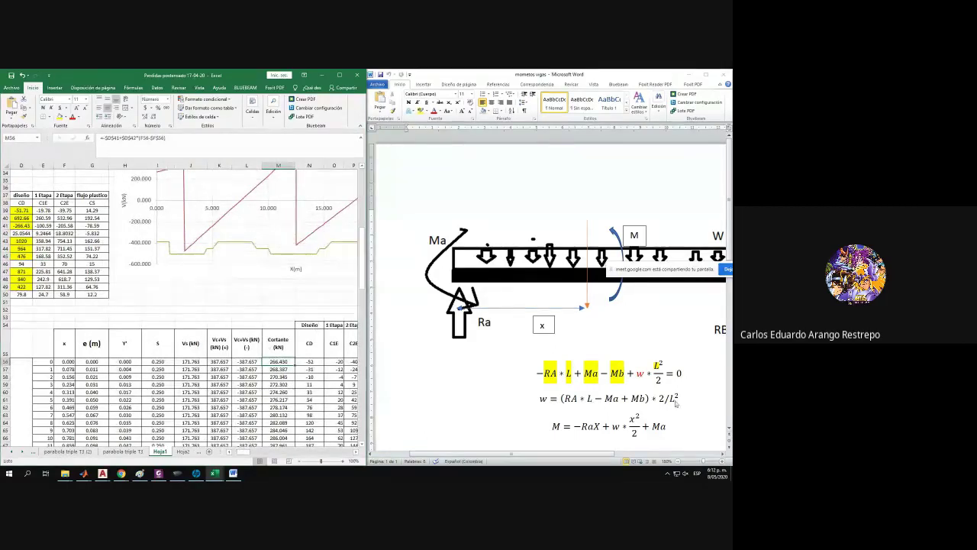
scroll(671, 409, down, 3)
click(641, 397)
drag(642, 397, 601, 398)
click(632, 396)
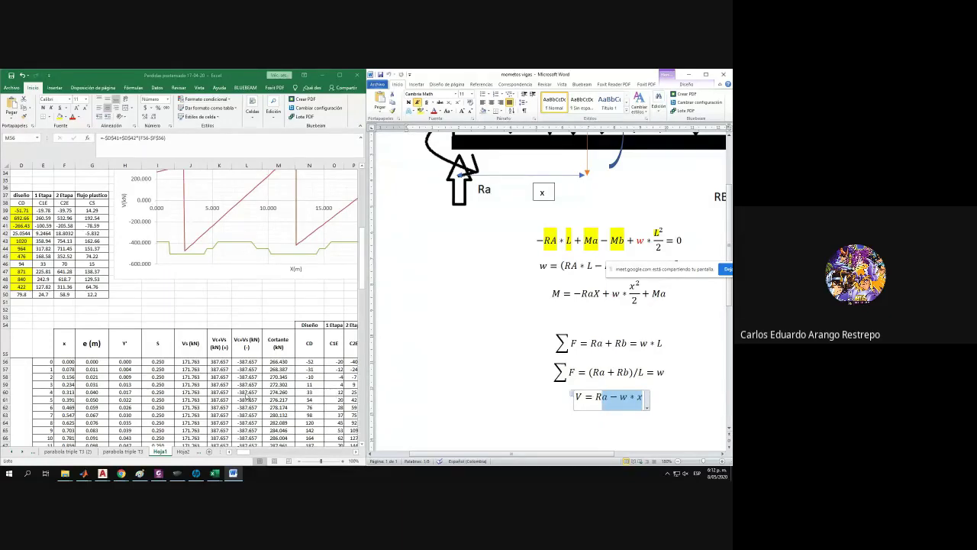
Move the small T, C and HT calculation table in Hoja1 up so that it starts at cell AJ27.
drag(241, 454, 284, 457)
scroll(213, 328, up, 5)
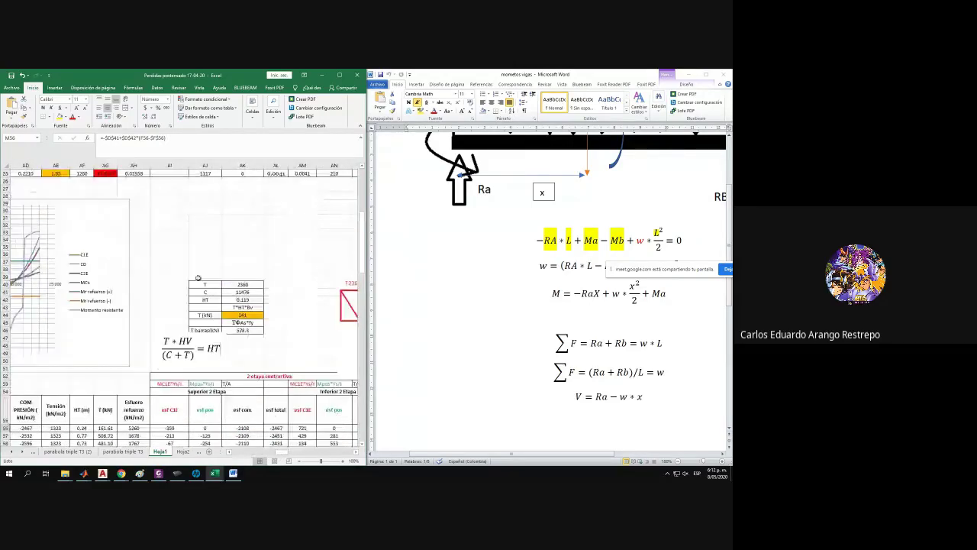
click(203, 331)
drag(203, 330, 244, 376)
drag(229, 326, 235, 237)
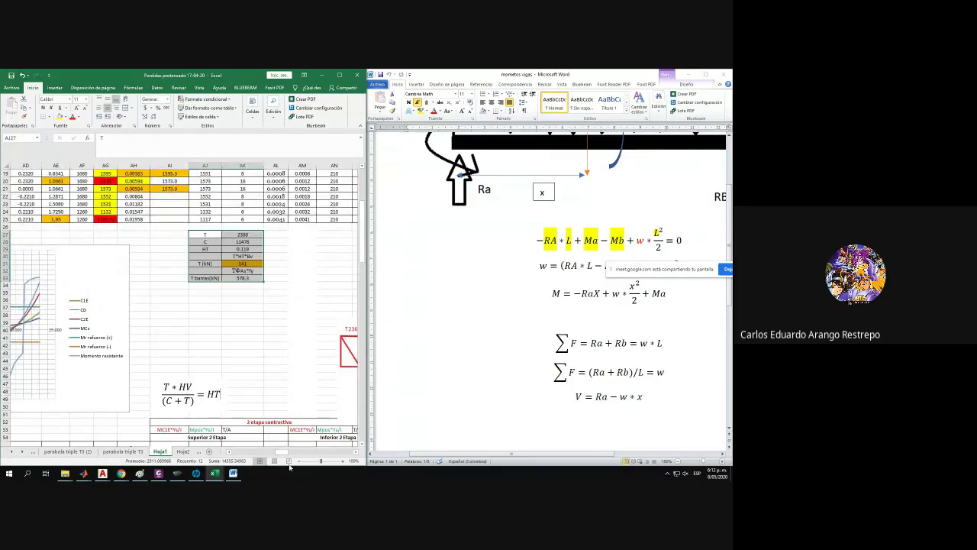
Change the w label of the first span in cell C42 to "w (momento)".
drag(284, 452, 237, 451)
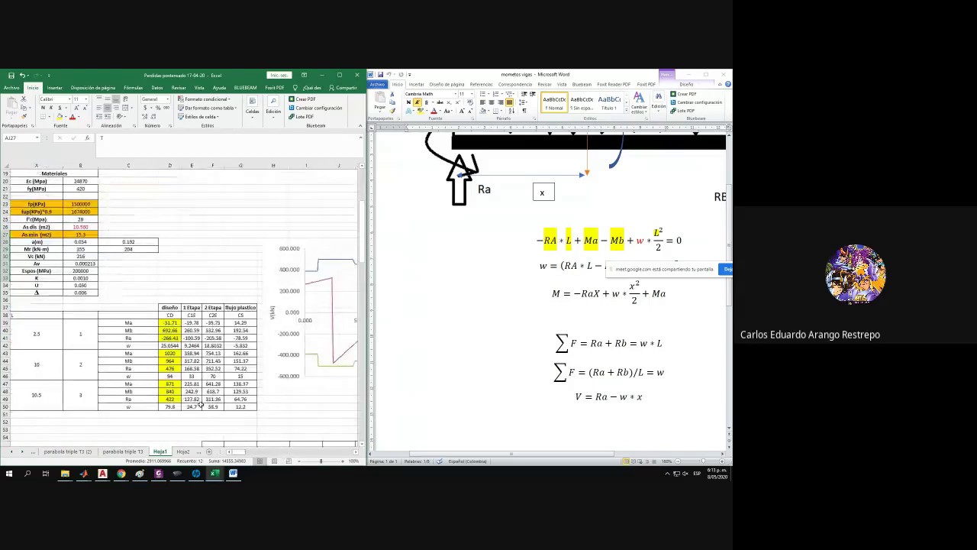
scroll(200, 409, down, 4)
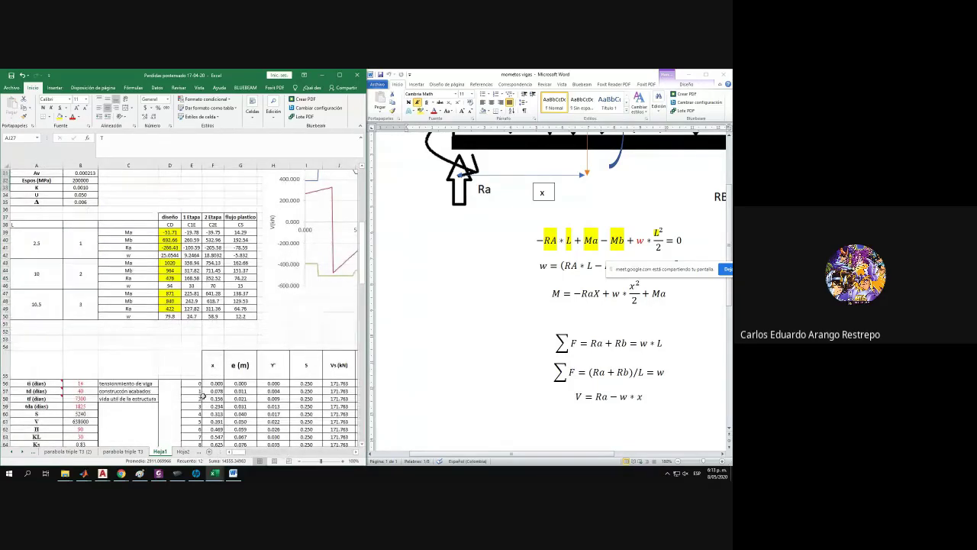
double_click(141, 257)
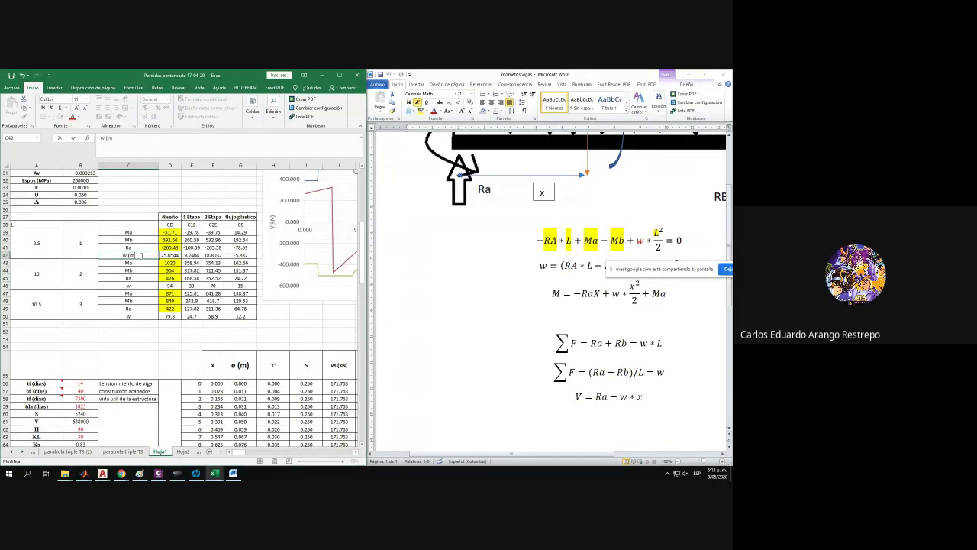
text((mometo)
click(144, 272)
Insert a row below the w (momento) row of the first span and label it "W cortante" in C43.
click(3, 261)
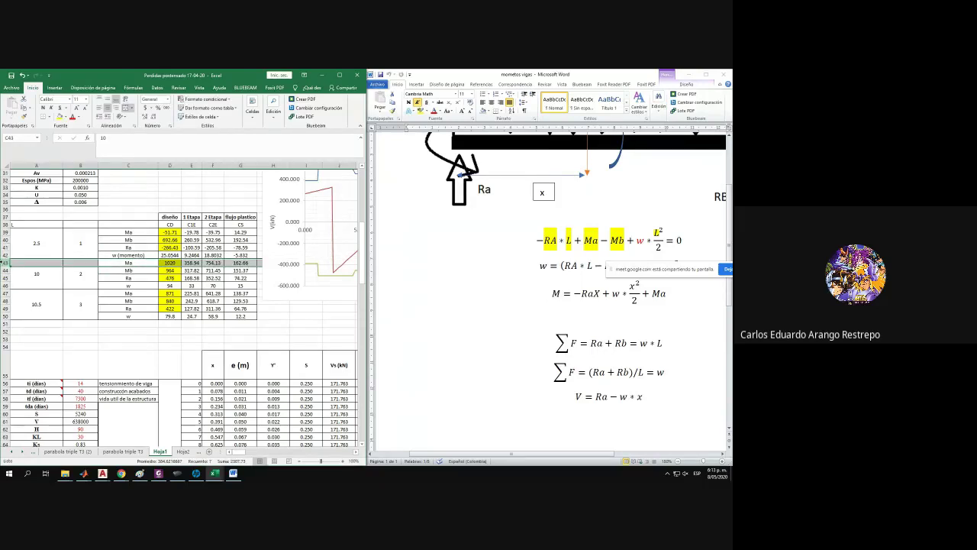
key(ctrl+plus)
click(115, 263)
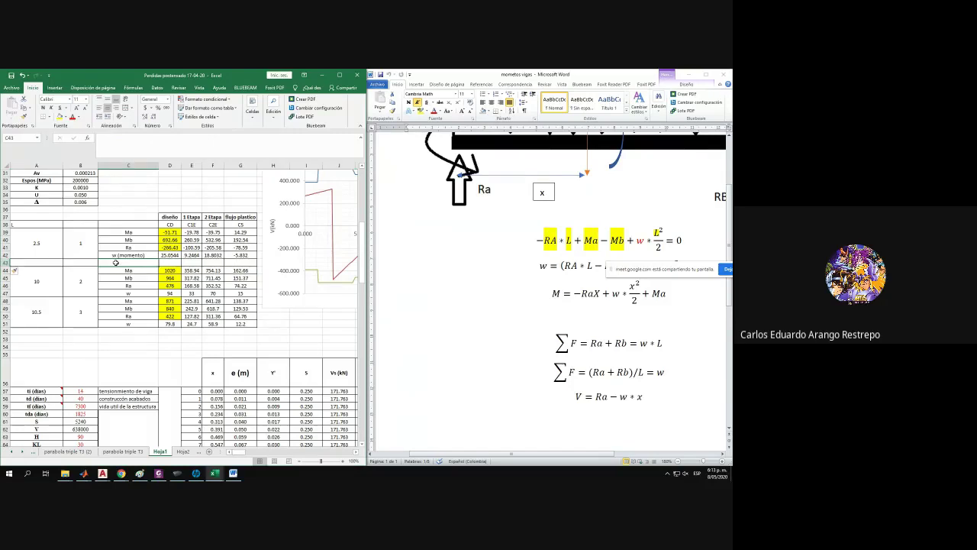
text(W cor)
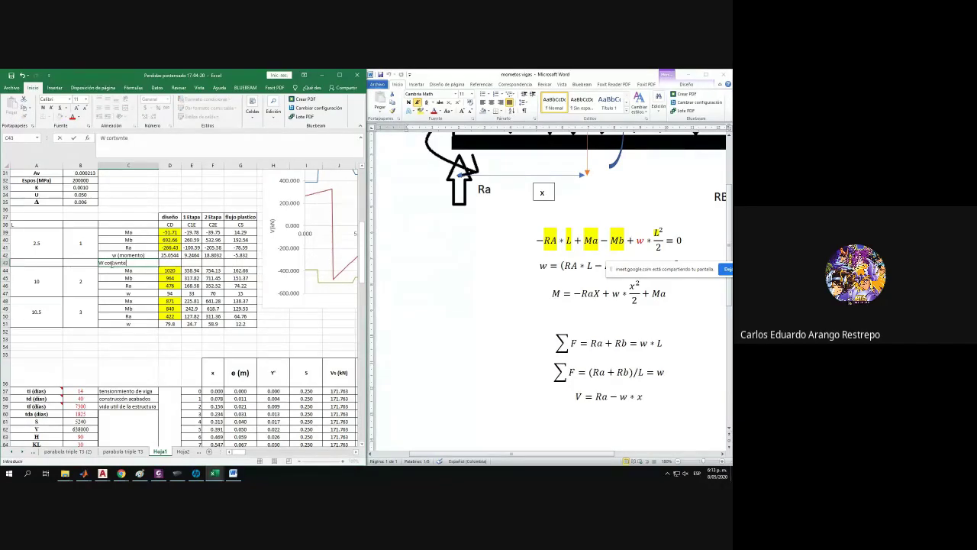
text(tante)
click(140, 280)
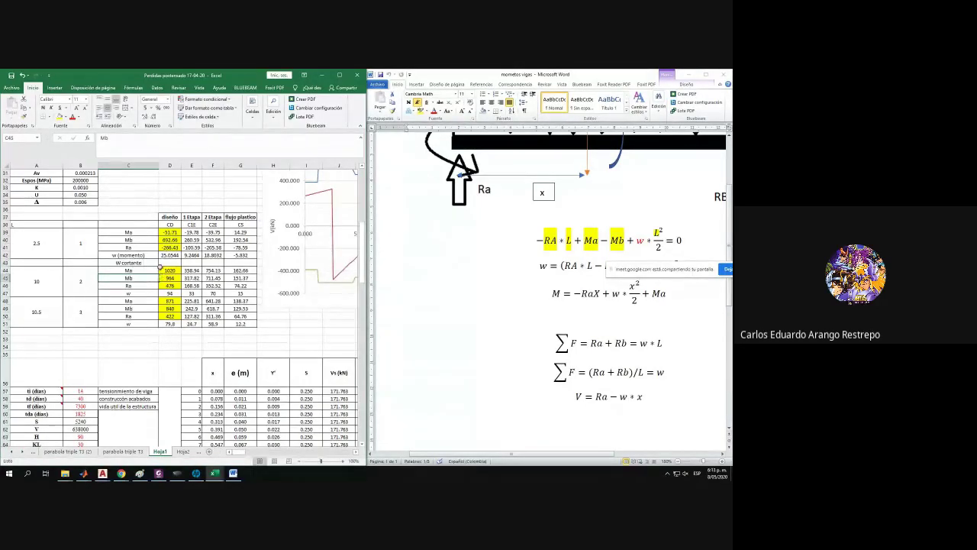
Enclose the word cortante in parentheses in C43 so the label reads "W (cortante)".
double_click(145, 263)
text())
key(Return)
double_click(119, 262)
text(()
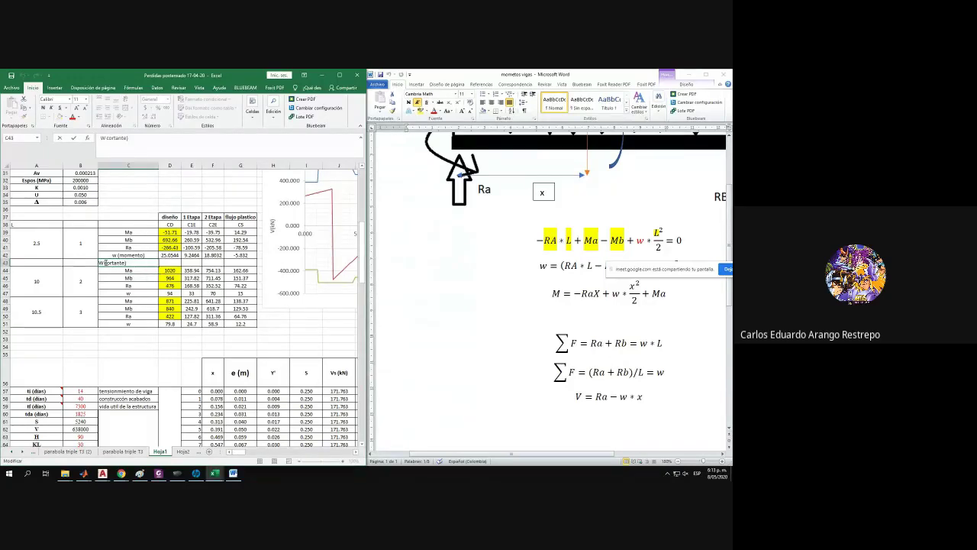
text(()
key(Return)
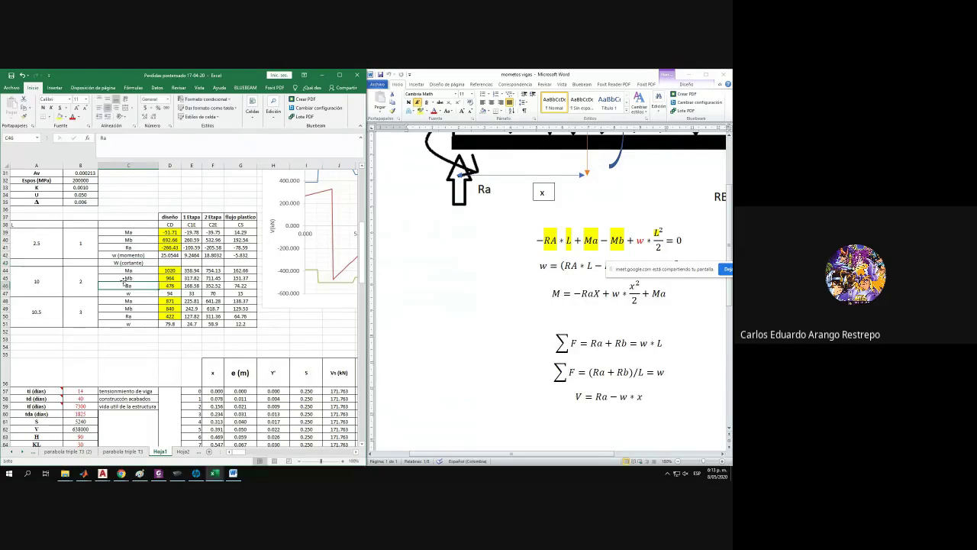
Insert a row above the first span's w (momento) row and label it "Rb" in C42.
click(7, 255)
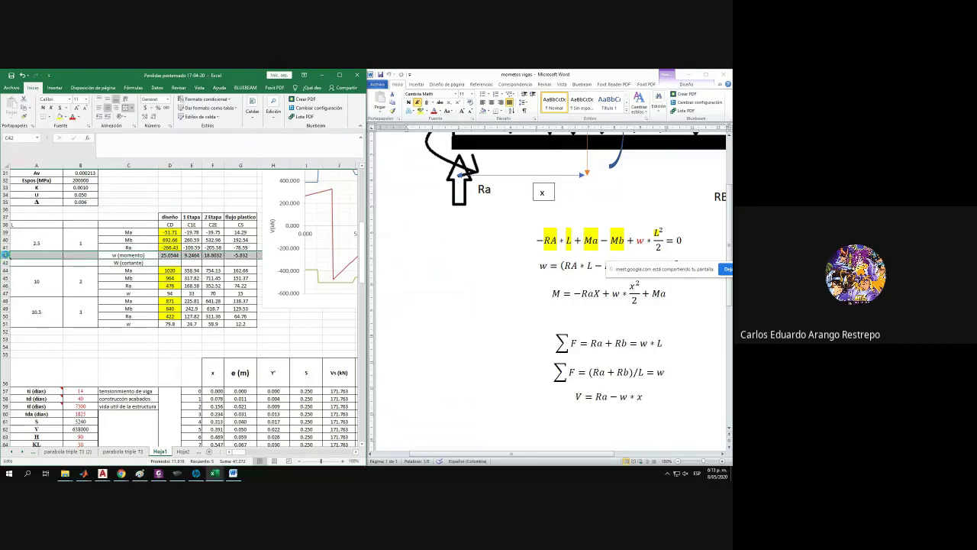
key(ctrl+plus)
click(131, 257)
text(Ra)
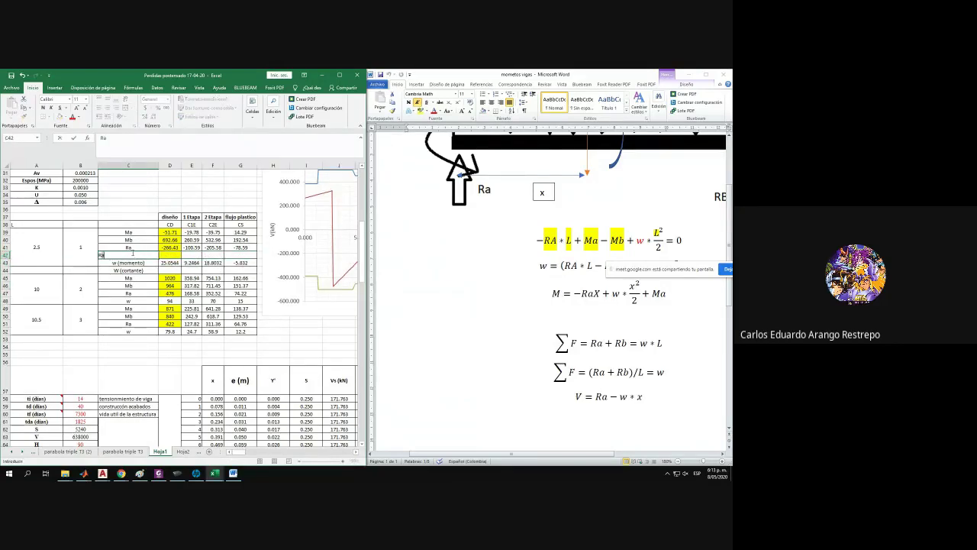
key(Tab)
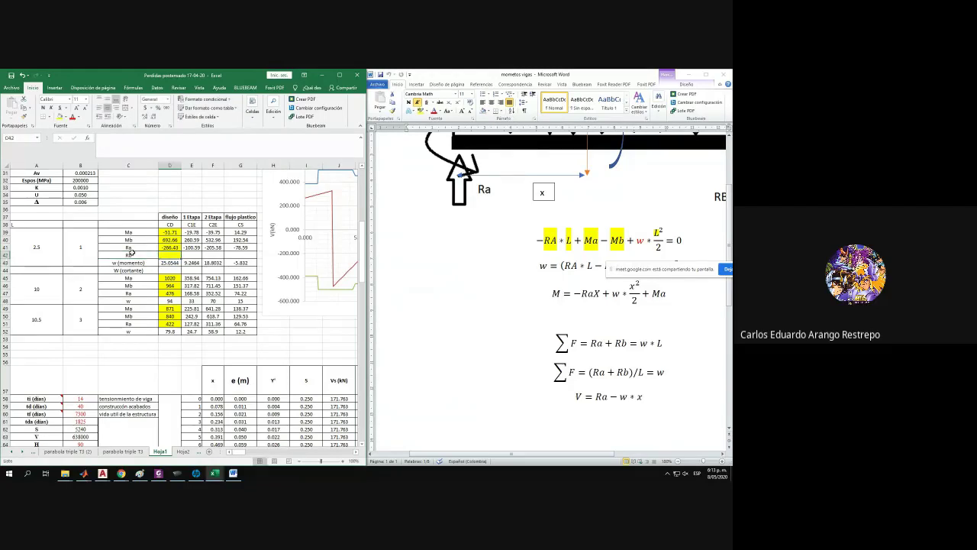
Insert a blank row below Ra in the second and third spans, at rows 48 and 53.
click(4, 301)
key(ctrl+plus)
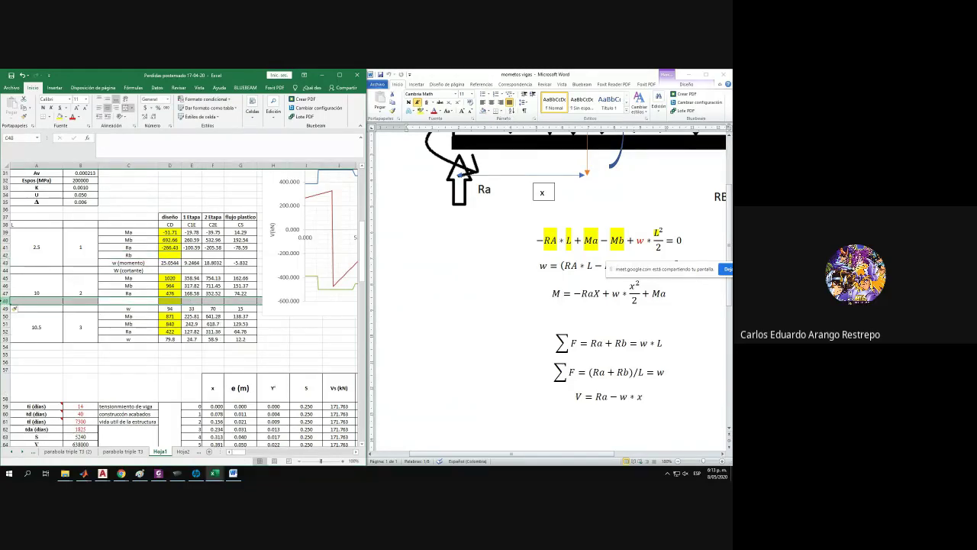
click(5, 339)
key(ctrl+plus)
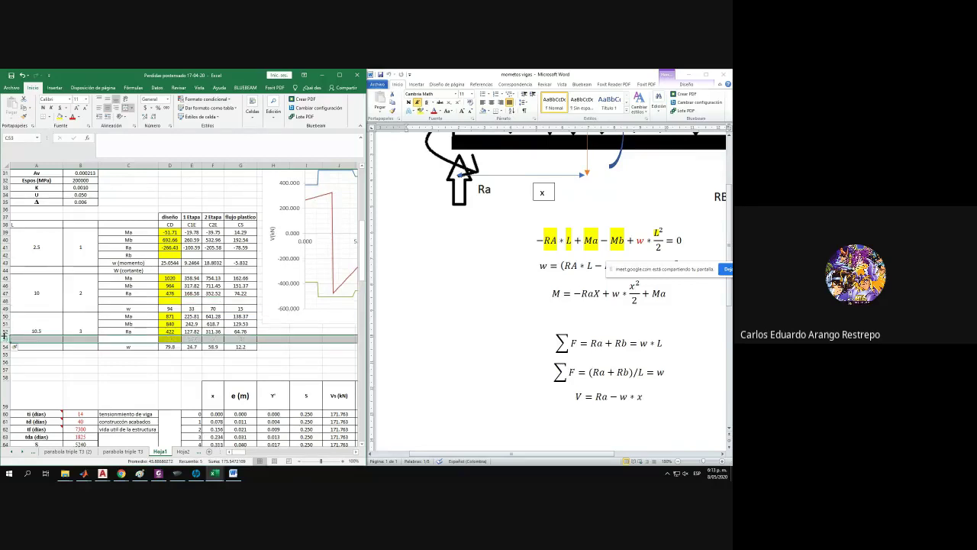
Label the new rows of the third and second spans "Rb" in cells C53 and C48.
click(122, 339)
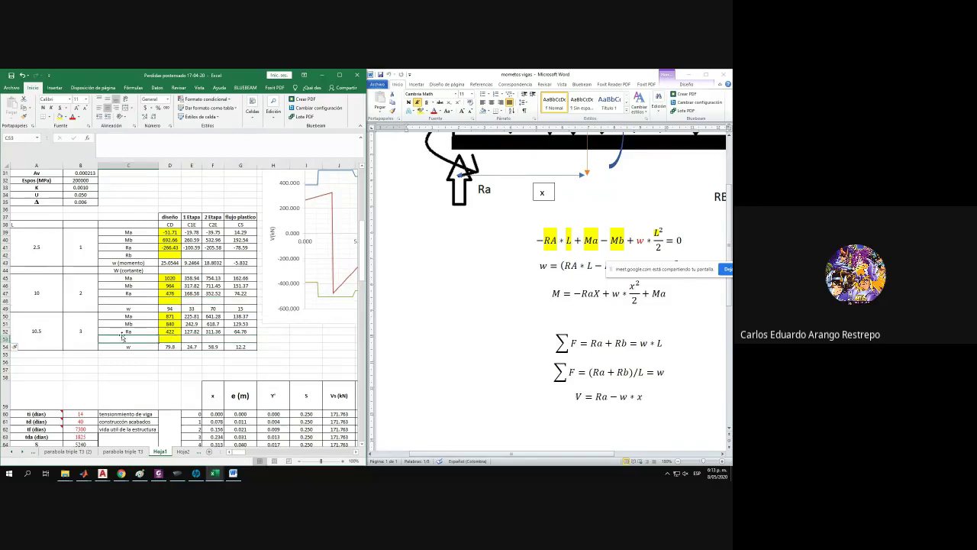
text(Rb)
key(Return)
key(Return)
key(Return)
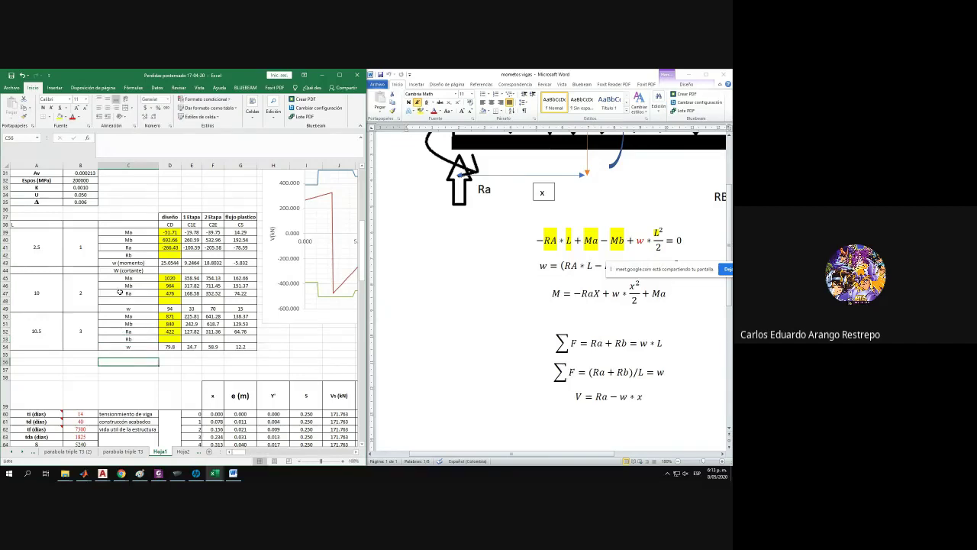
click(133, 300)
text(Rb)
key(Return)
Insert a blank row at row 50 and copy the w (momento) label from C43 to C49.
click(136, 271)
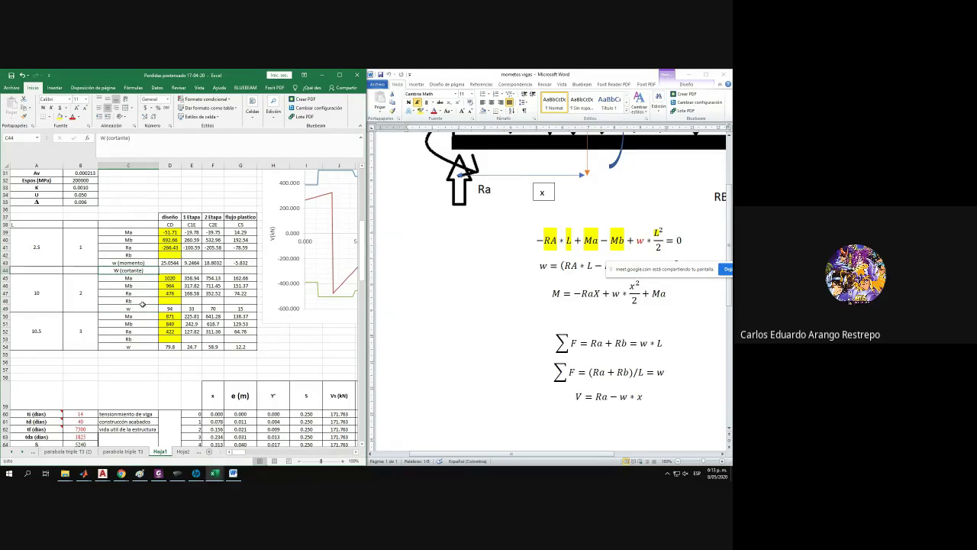
click(5, 308)
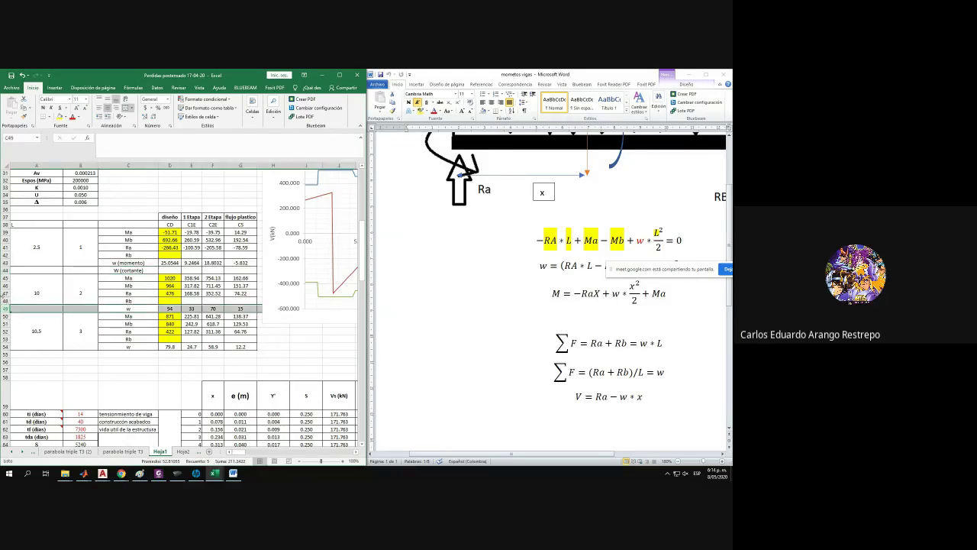
click(6, 315)
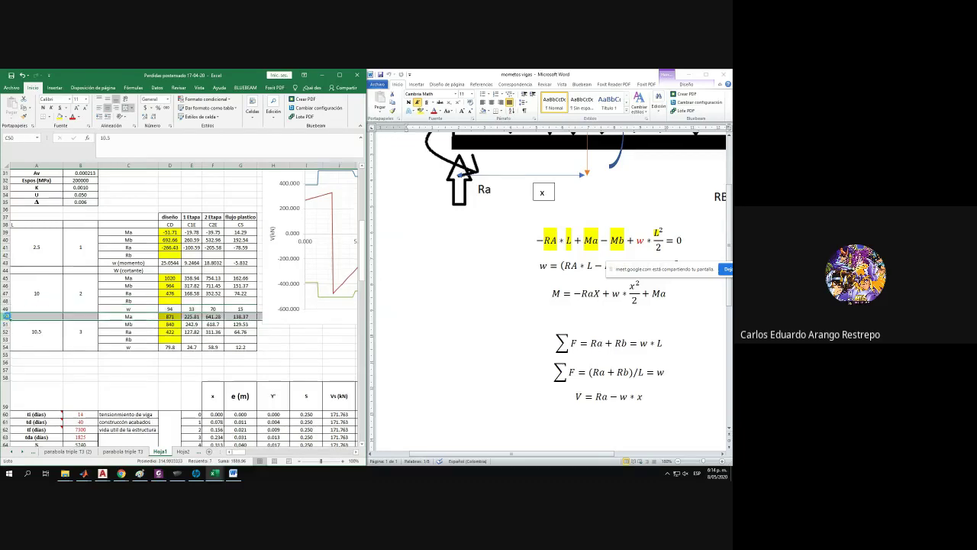
key(ctrl+plus)
click(146, 264)
key(ctrl+c)
click(145, 307)
key(ctrl+v)
Rewrite the first span's shear load label in C44 as "w (cortante)" with a lowercase w.
click(137, 270)
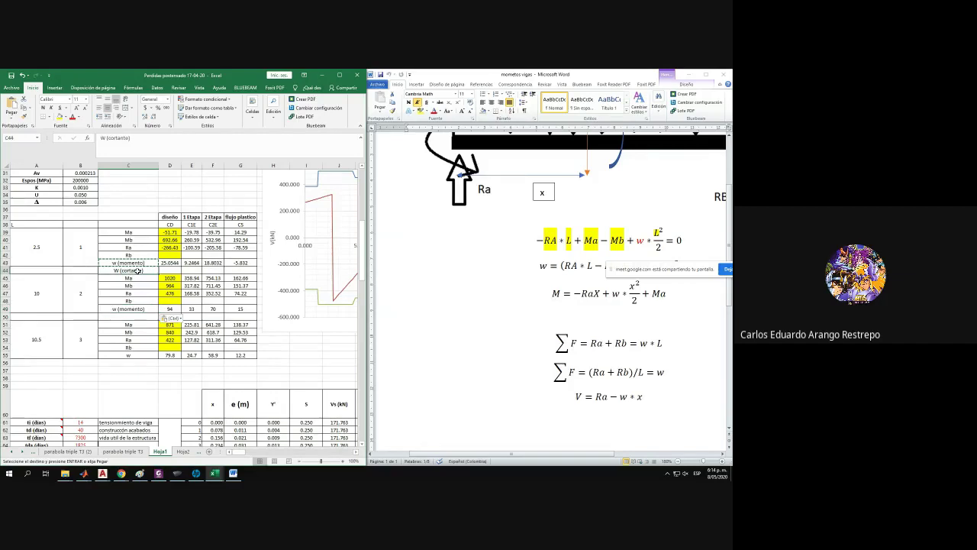
key(ctrl+v)
double_click(144, 269)
drag(128, 271, 95, 271)
text(w (cortante))
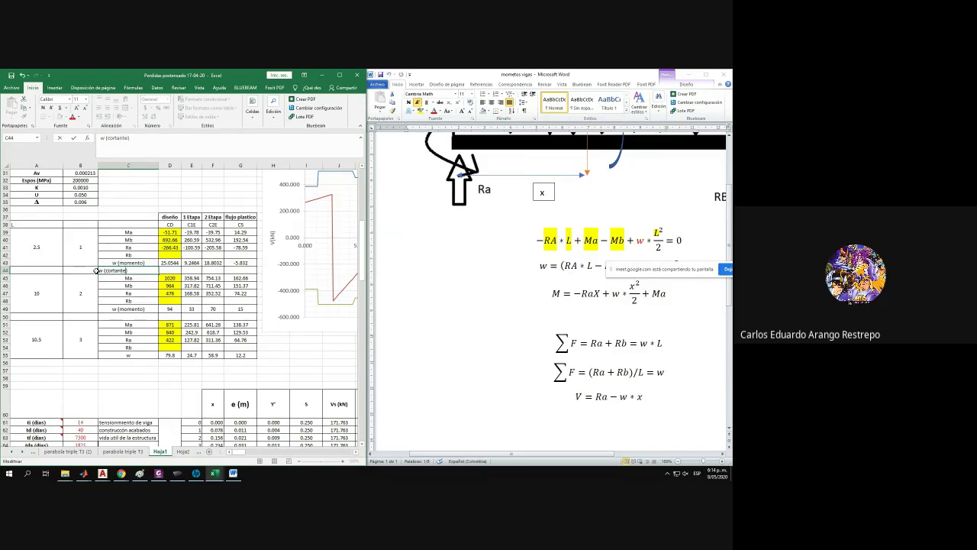
click(102, 299)
Copy the w (momento) and w (cortante) labels from C43:C44 to the second and third spans, starting at C49 and C55.
drag(120, 262, 122, 270)
key(ctrl+c)
click(134, 308)
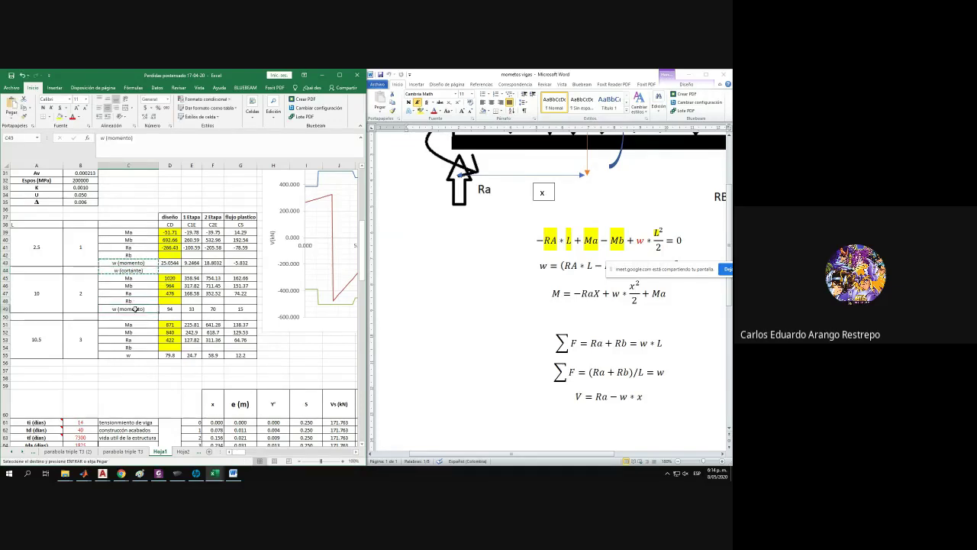
key(ctrl+v)
click(135, 355)
key(ctrl+v)
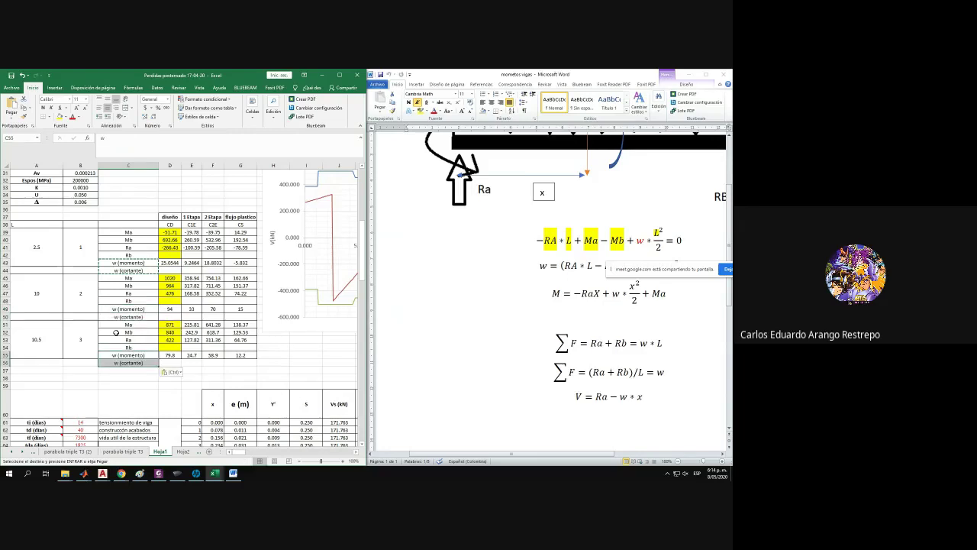
Merge and center the first span's length and number cells over A39:A44 and B39:B44.
drag(40, 238, 38, 271)
click(126, 108)
drag(80, 231, 88, 268)
click(126, 108)
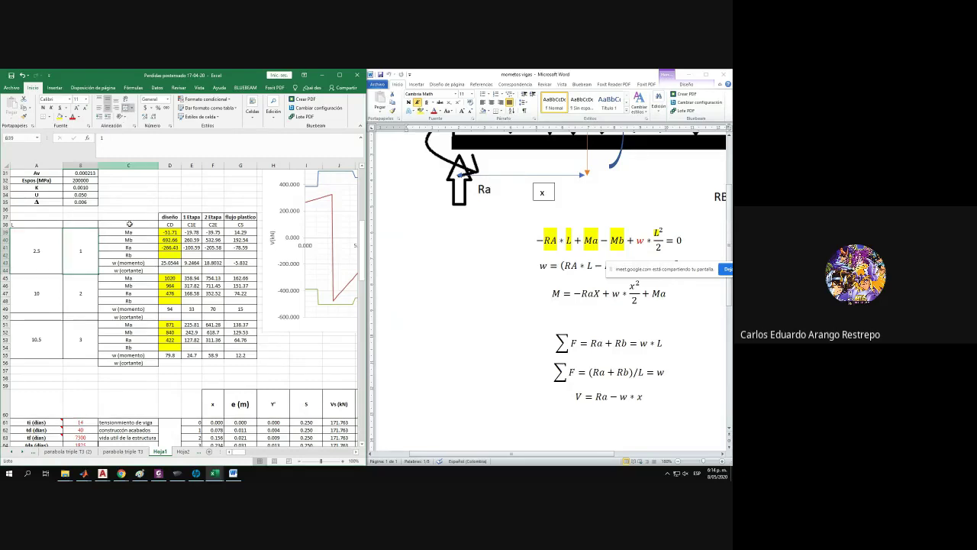
Merge and center the second span's length and number cells over A45:A50 and B45:B50.
drag(41, 288, 43, 319)
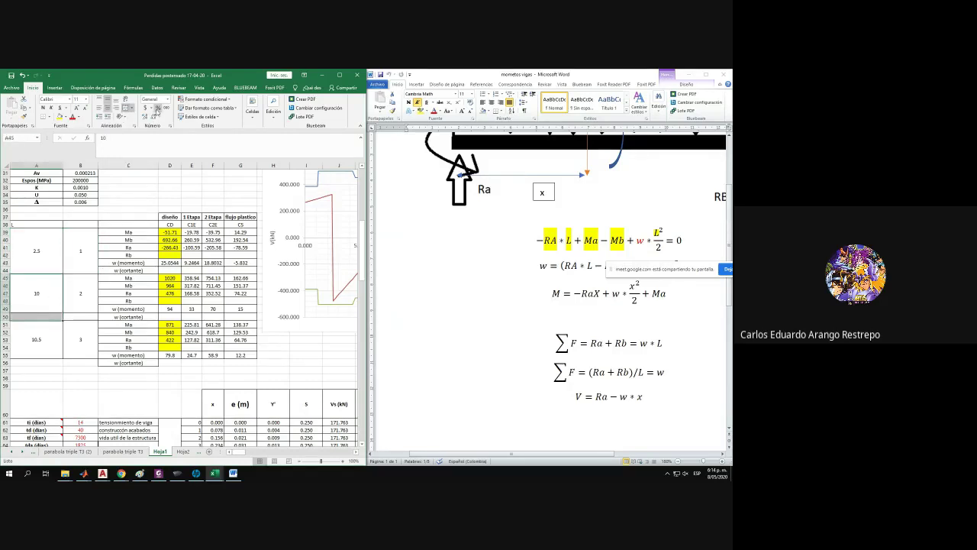
click(113, 109)
click(81, 255)
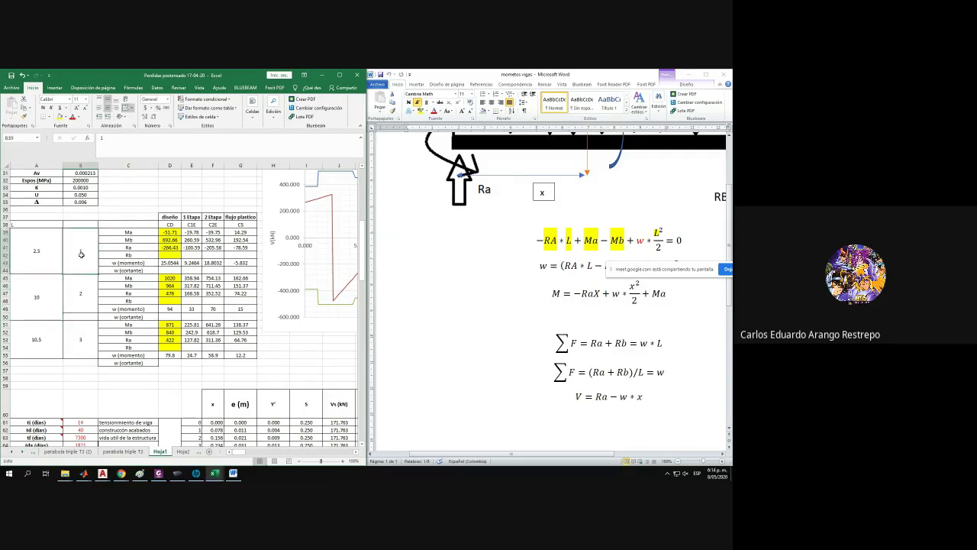
drag(79, 289, 79, 317)
click(113, 108)
Merge and center the third span's number and length cells over B51:B56 and A51:A56.
drag(81, 328, 89, 361)
click(109, 108)
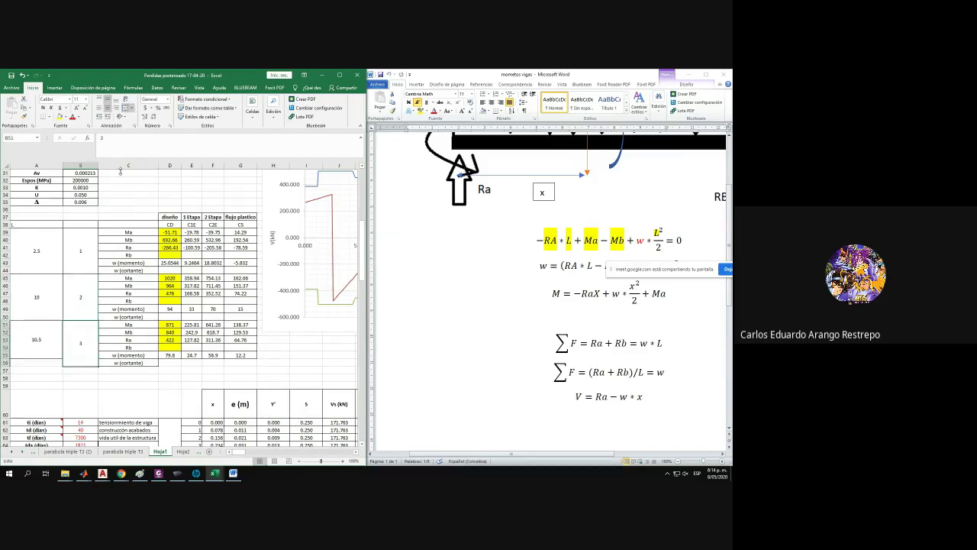
click(43, 334)
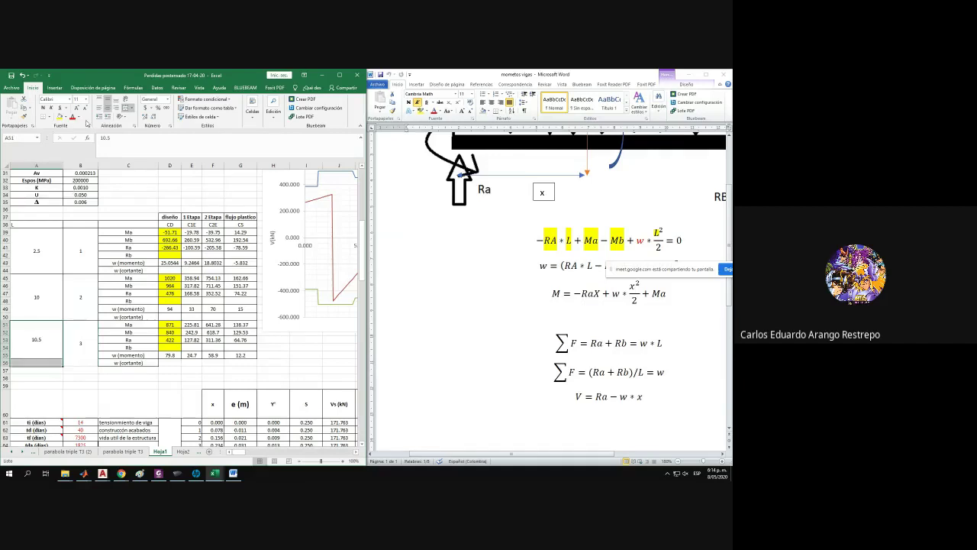
click(111, 109)
click(126, 109)
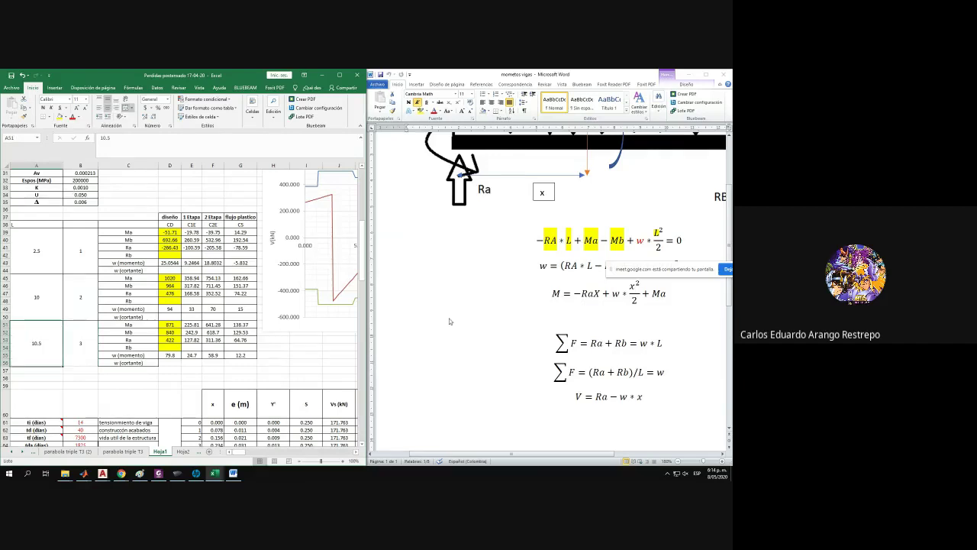
click(191, 347)
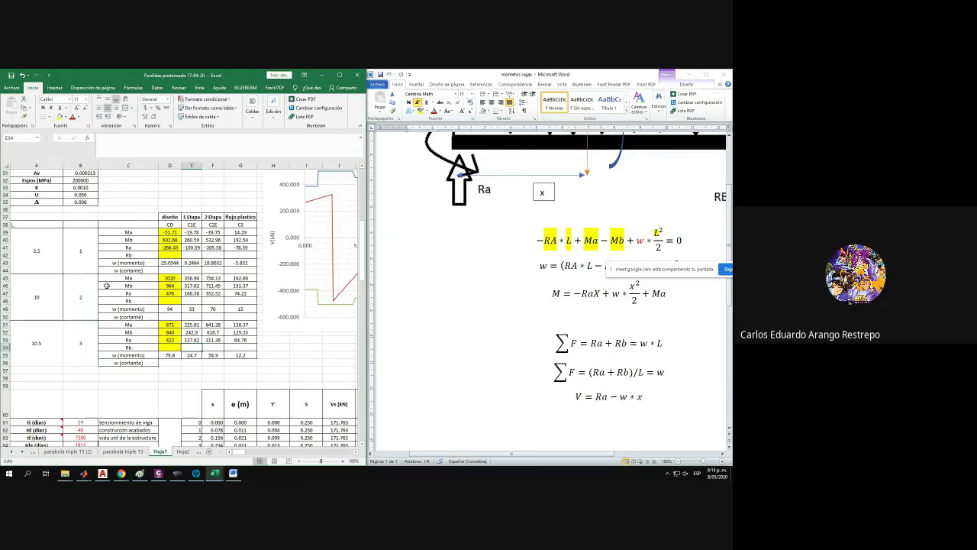
click(137, 347)
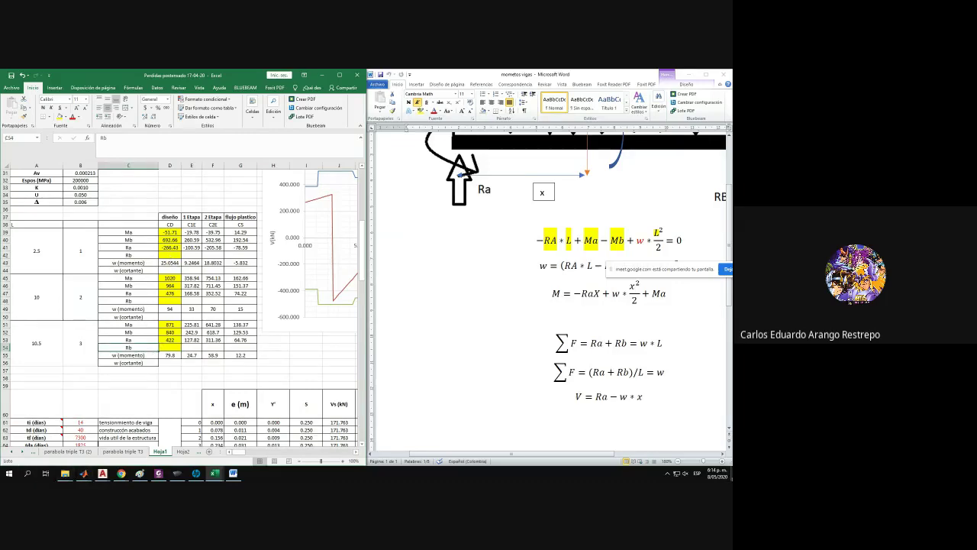
Launch SAP2000 from the desktop, maximize its windows and open the recent edificio.SDB model.
click(730, 473)
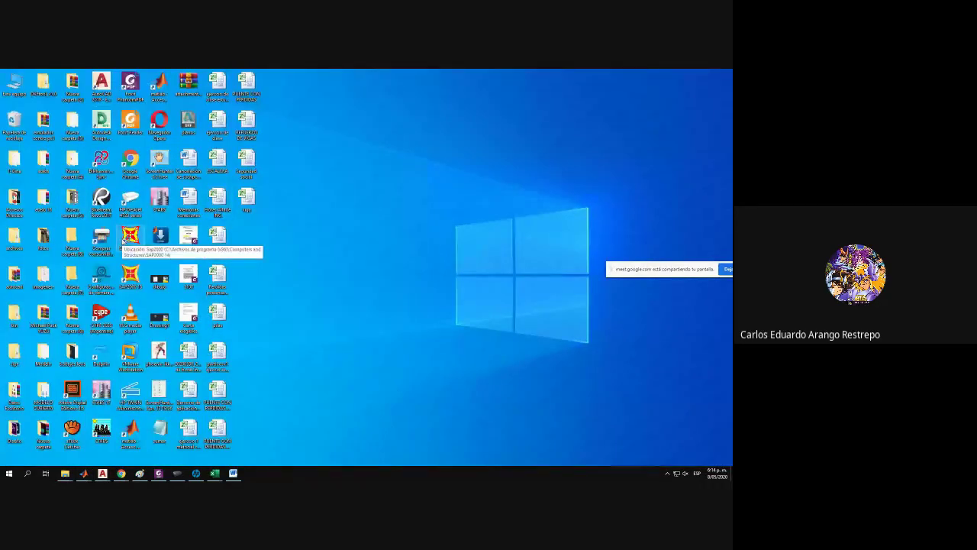
double_click(128, 237)
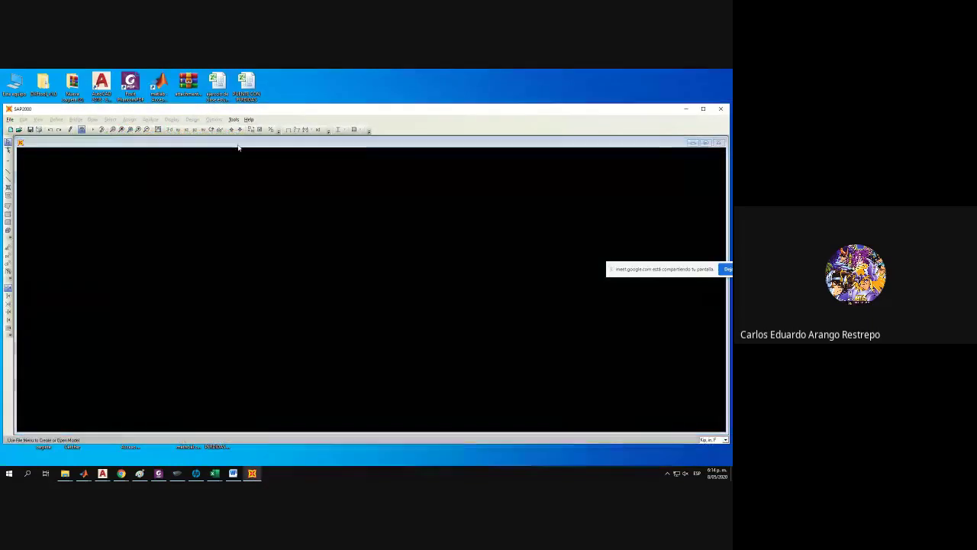
click(487, 380)
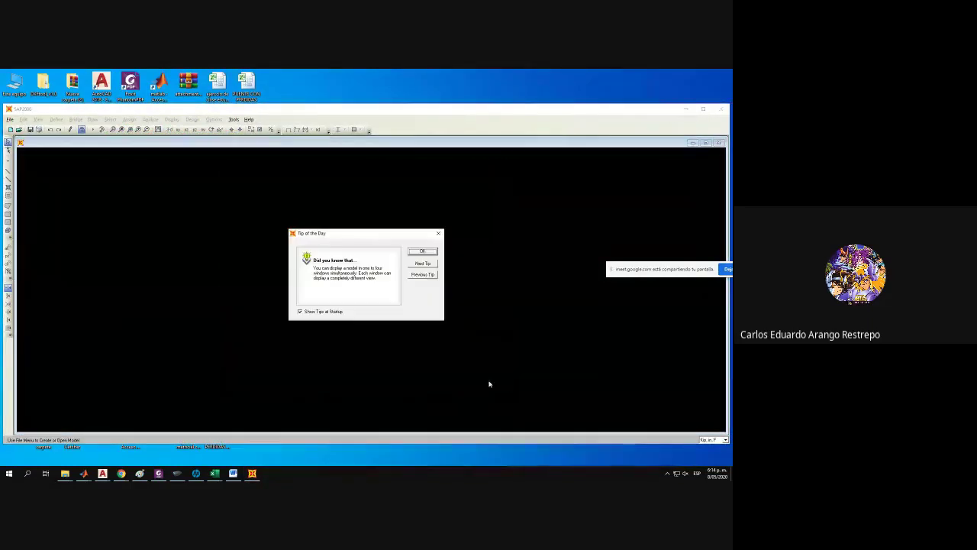
click(439, 233)
click(705, 143)
click(703, 109)
click(14, 81)
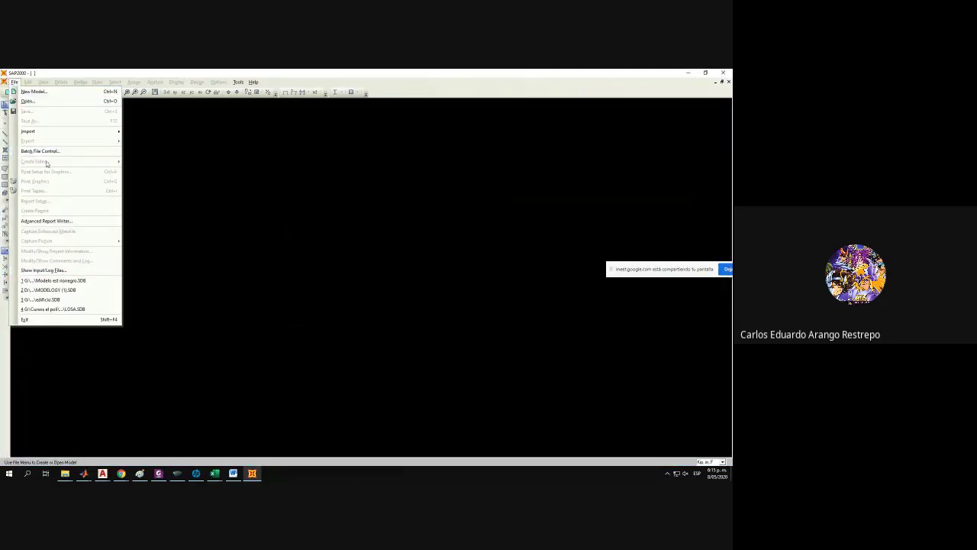
click(55, 300)
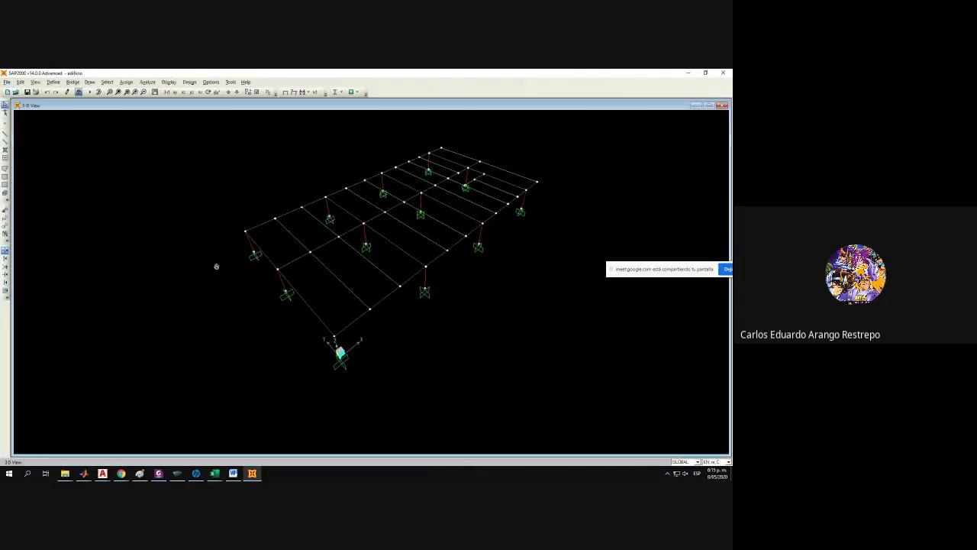
Select the four frames of the building's central longitudinal beam line and show only that selection.
click(195, 304)
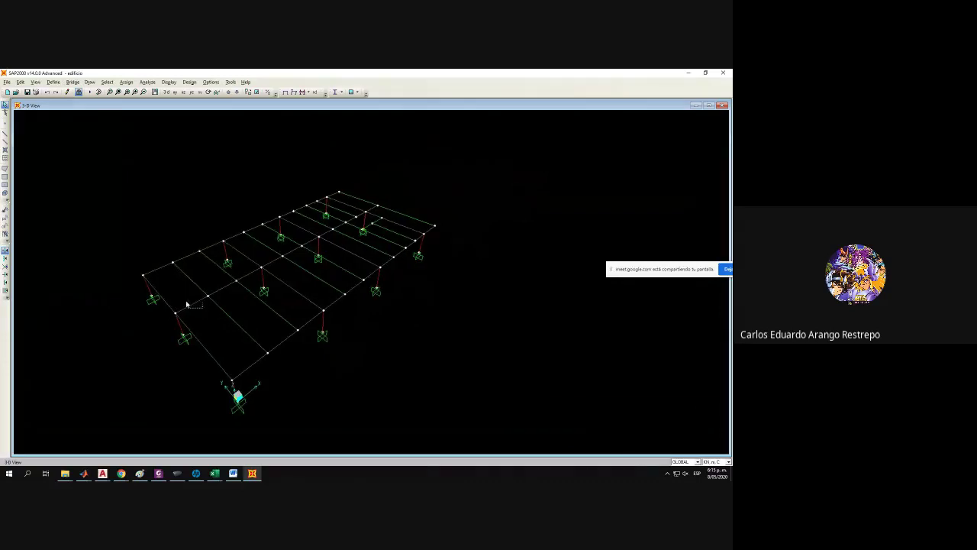
click(266, 258)
click(323, 233)
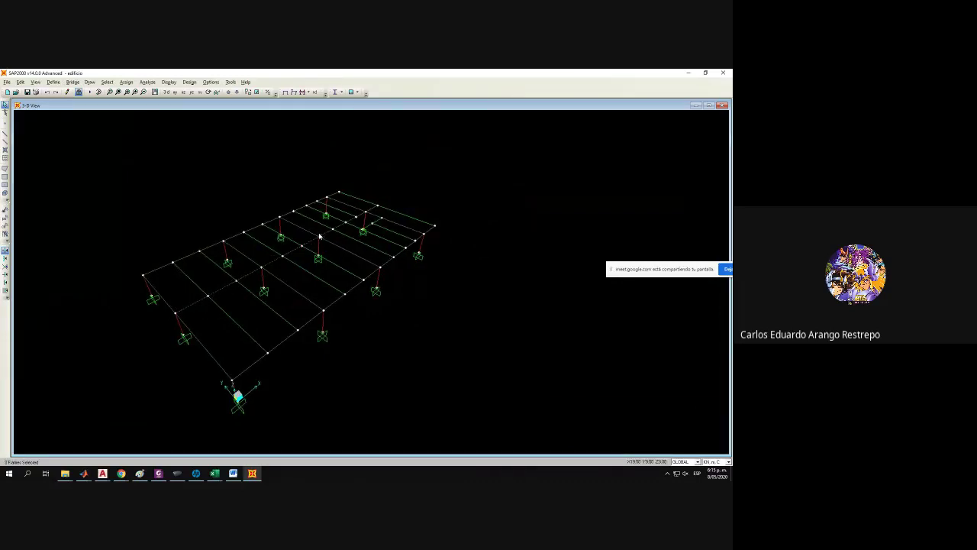
click(371, 211)
right_click(399, 172)
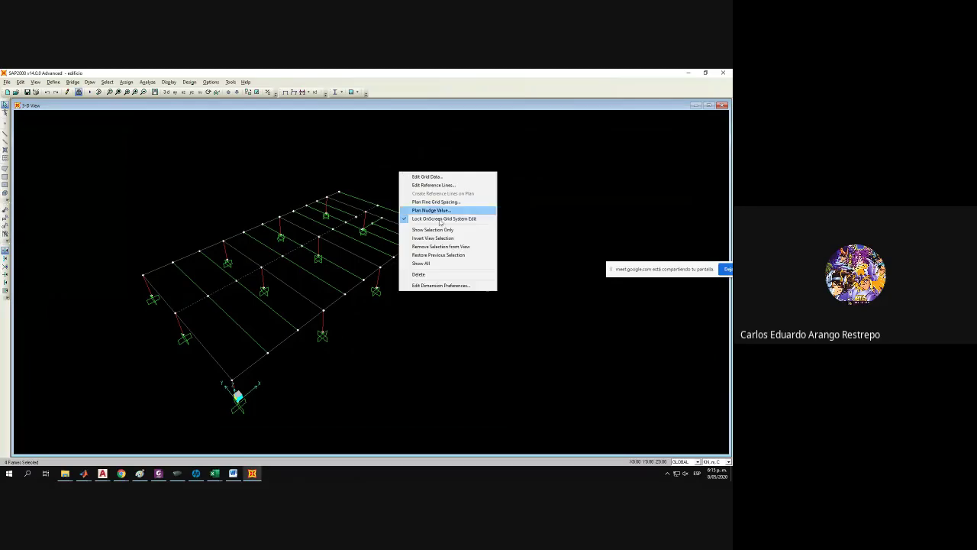
click(447, 232)
scroll(268, 261, up, 4)
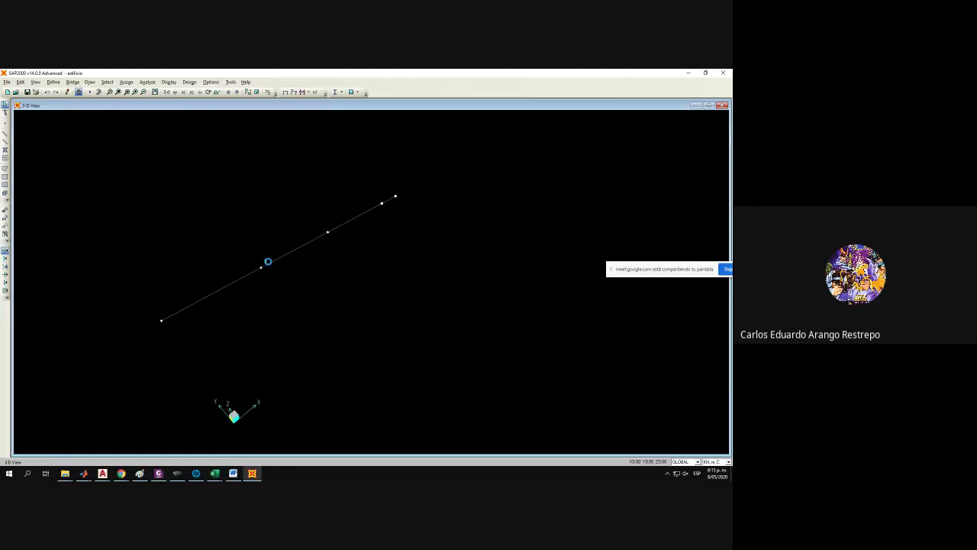
Display the Shear 2-2 force diagram of the isolated beam for the Diseño combination.
click(169, 82)
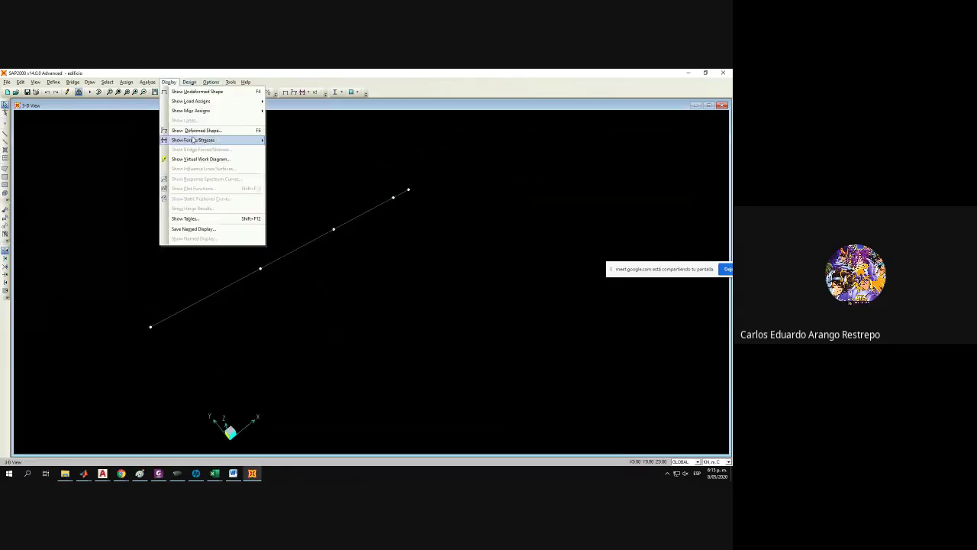
mouse_move(226, 140)
click(294, 149)
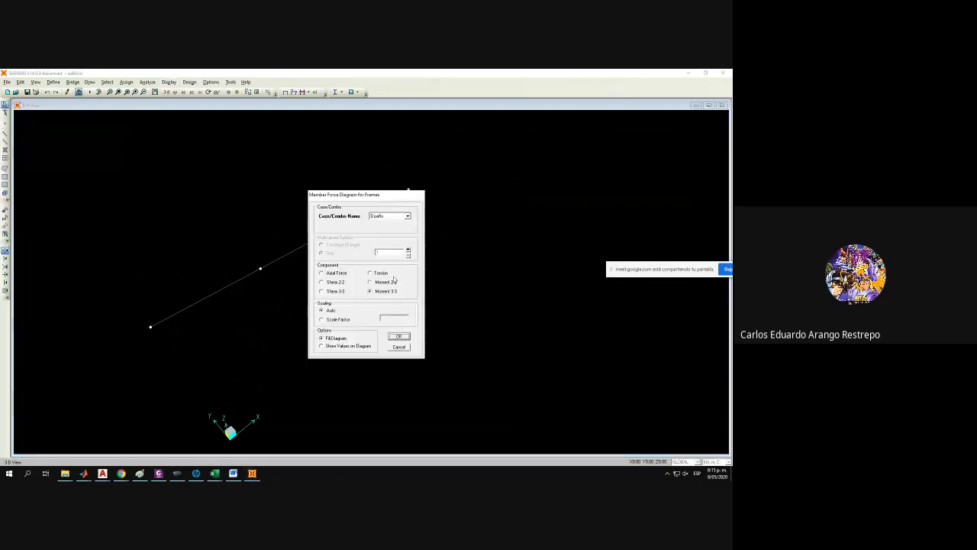
click(333, 283)
click(399, 336)
Arrange SAP2000 side by side with the Excel workbook and center the whole shear diagram in view.
drag(343, 73, 729, 74)
mouse_move(214, 473)
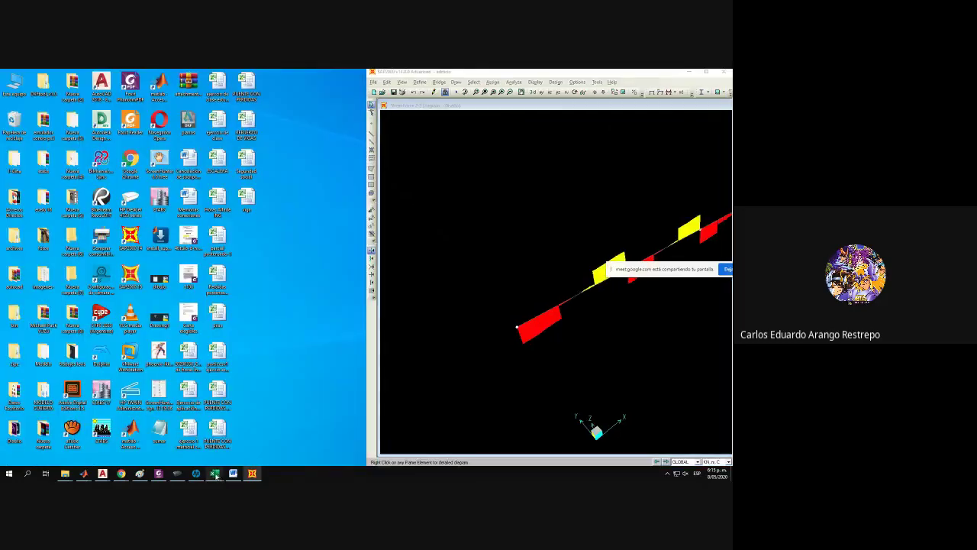
click(267, 455)
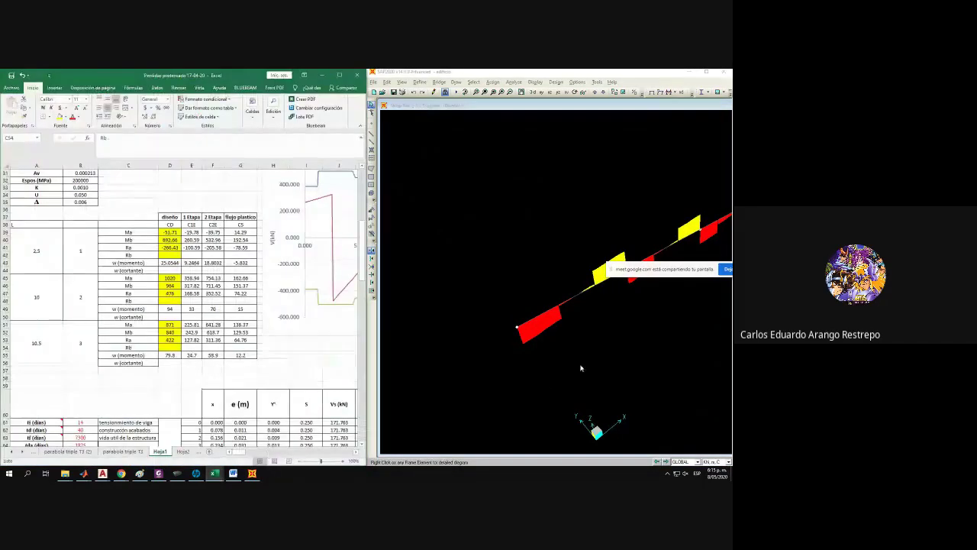
click(539, 355)
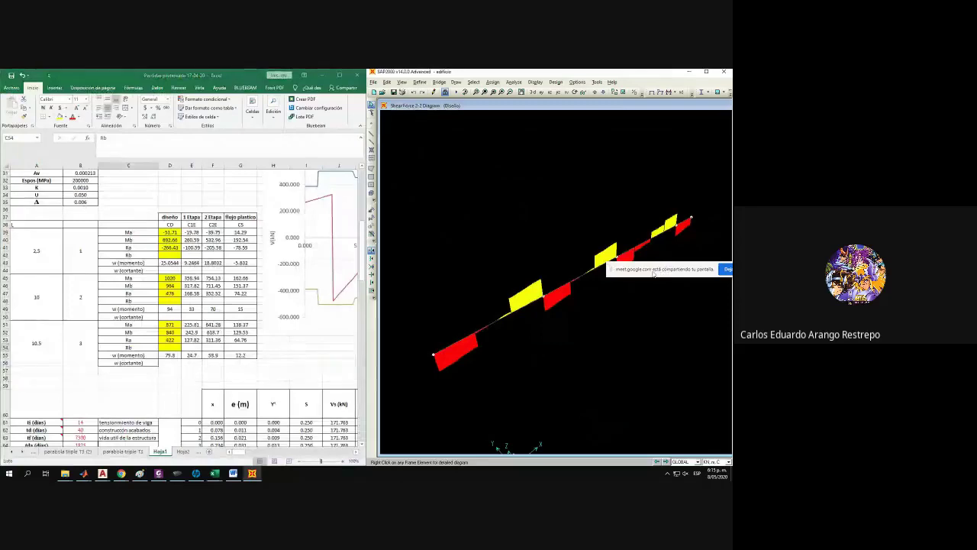
drag(654, 269, 637, 410)
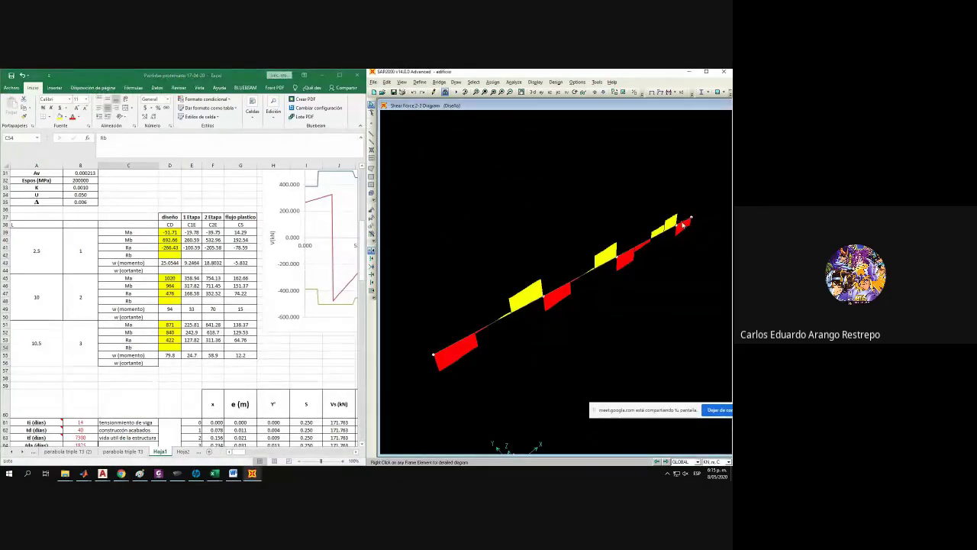
Open the detailed force diagrams of the beam's far-end frame and set the first span's diseño Ra in D41 to -277.34.
right_click(685, 223)
drag(374, 175, 545, 168)
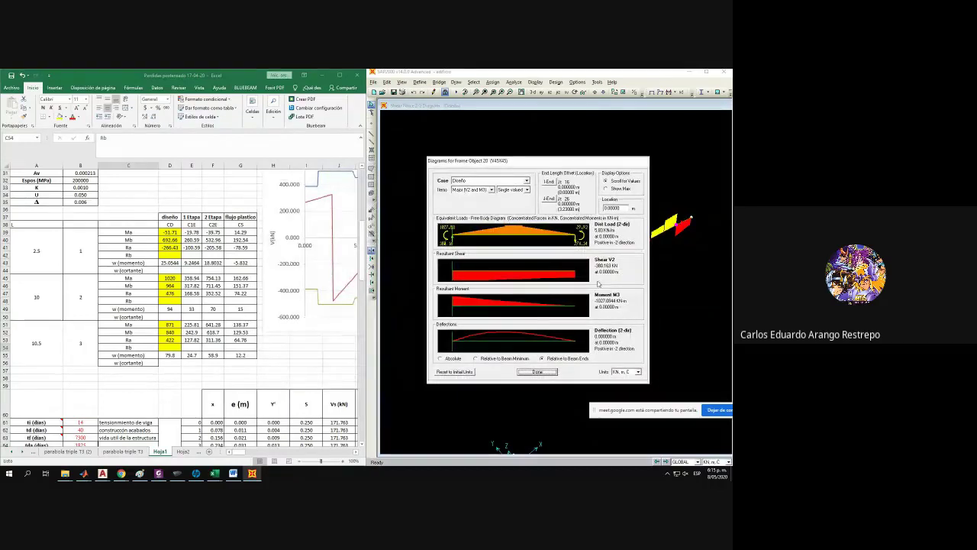
click(171, 247)
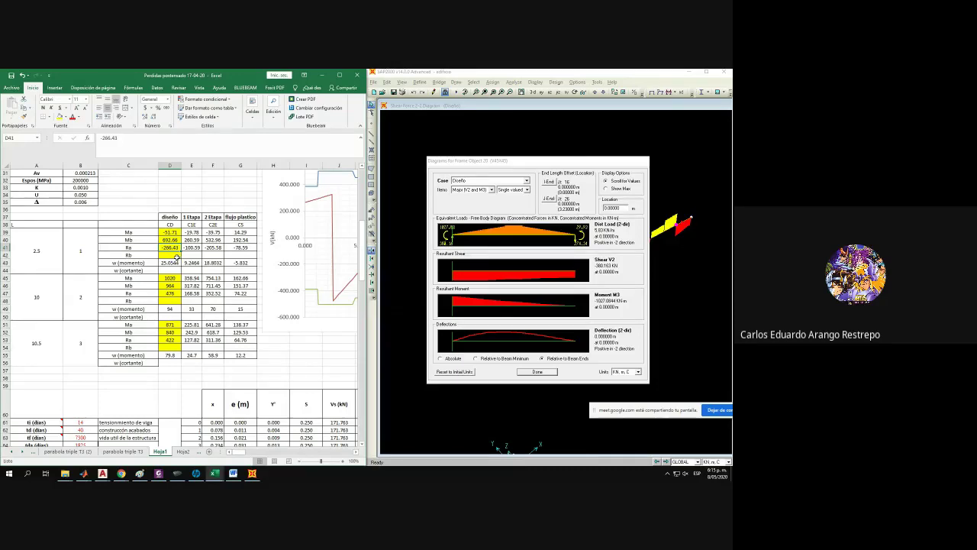
text(-277)
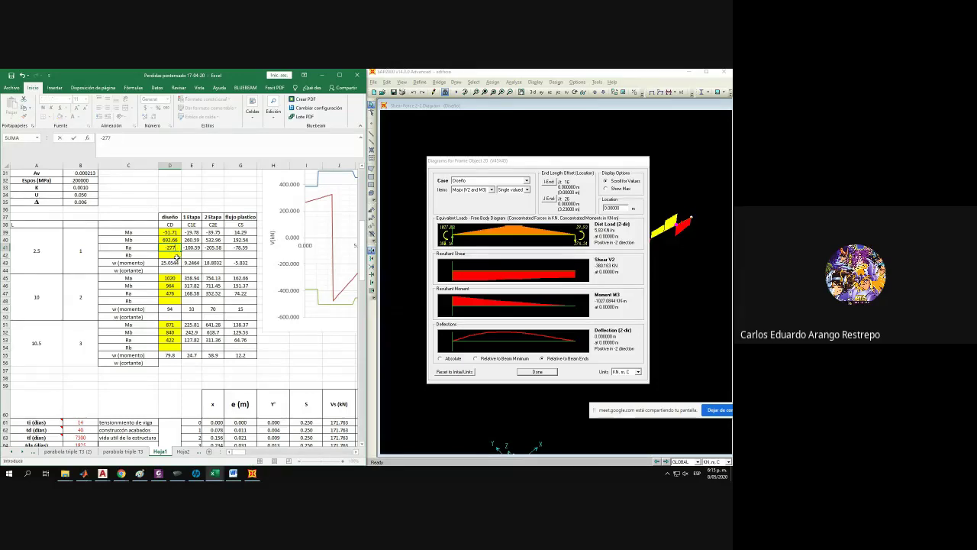
text(.34)
key(Return)
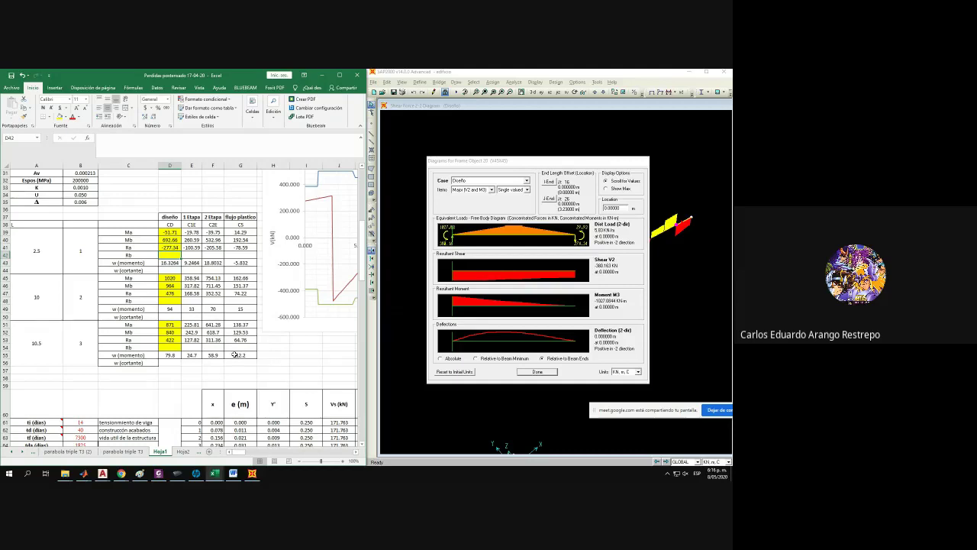
Close the frame diagrams, maximize SAP2000 and show the whole building model in its undeformed shape.
click(532, 371)
click(705, 71)
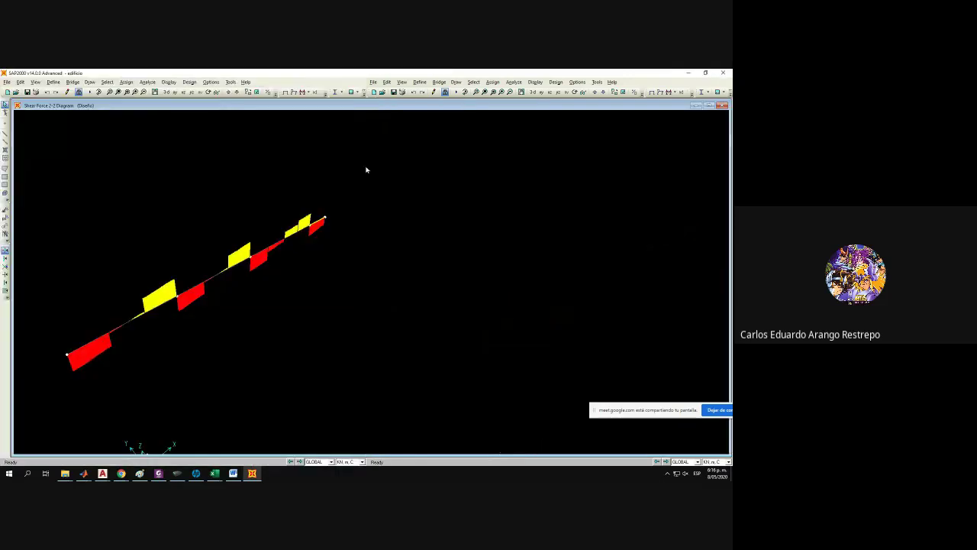
right_click(234, 179)
click(289, 273)
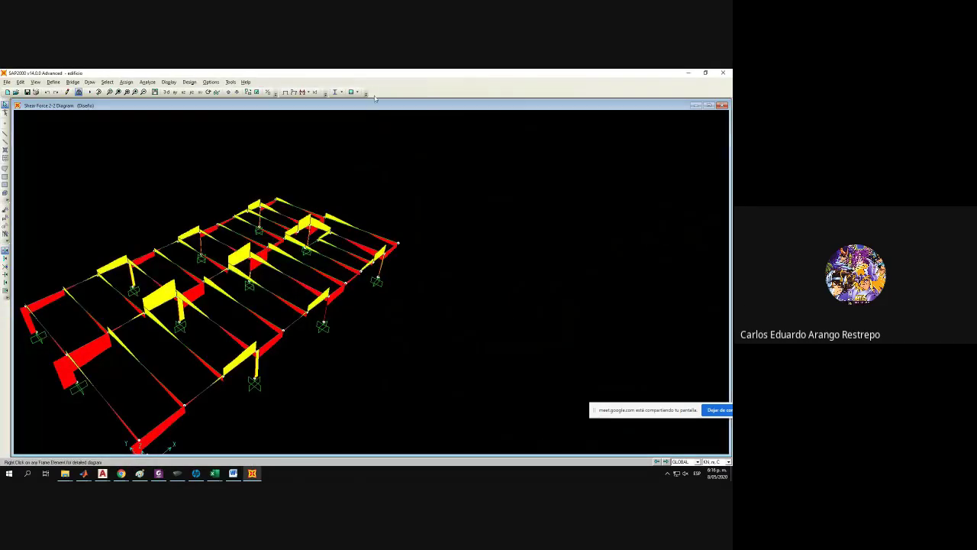
click(287, 92)
right_click(273, 158)
click(321, 252)
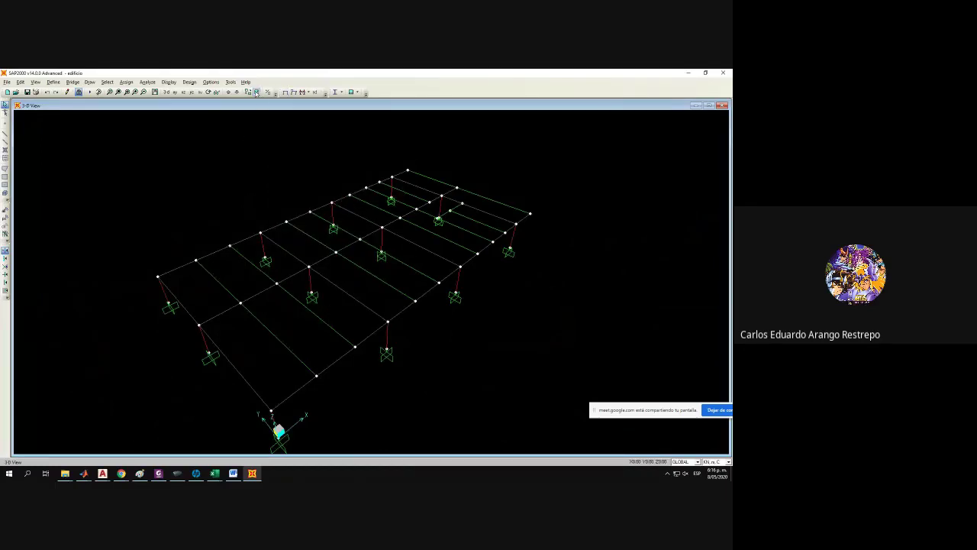
Turn on the display of areas and examine the loads assigned to a slab panel in the front bay.
click(256, 91)
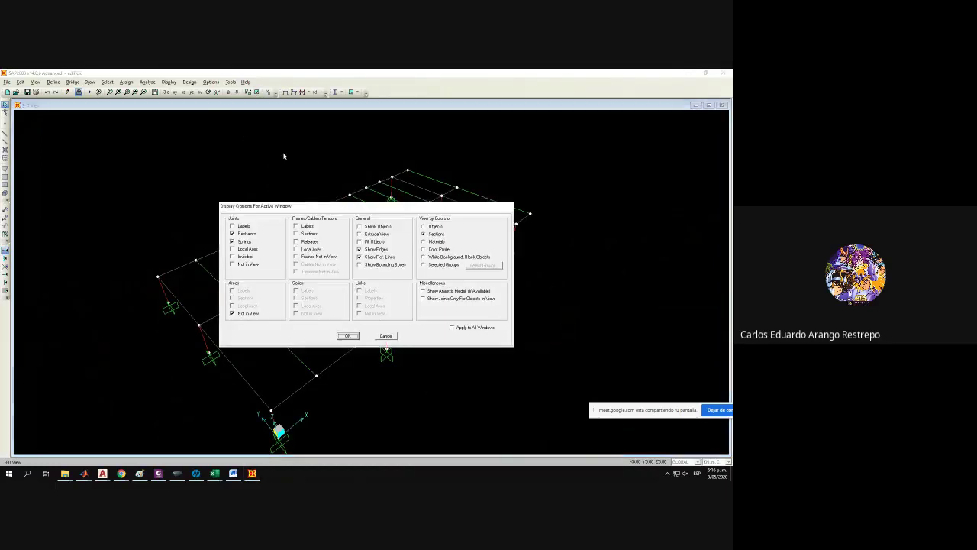
click(348, 335)
right_click(316, 339)
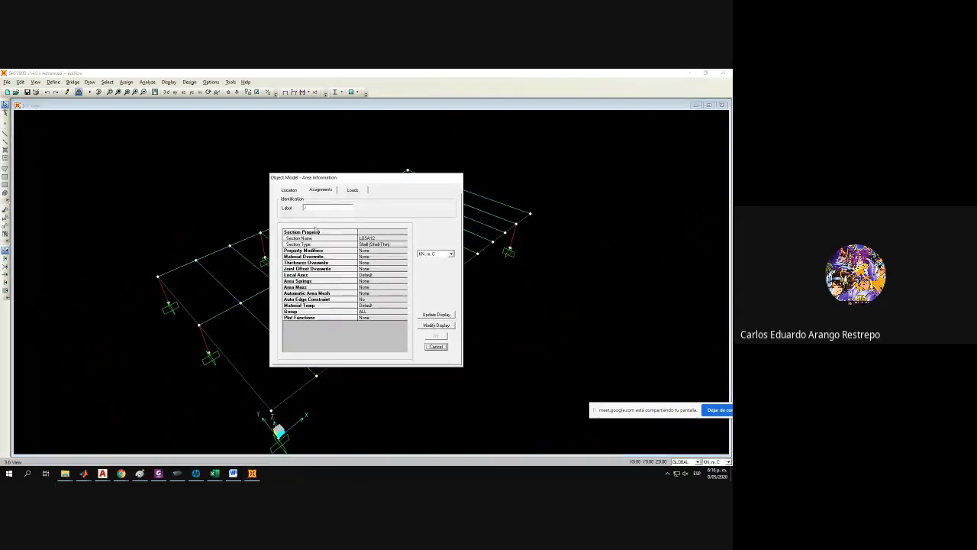
click(350, 190)
click(405, 350)
click(404, 349)
click(405, 350)
click(405, 349)
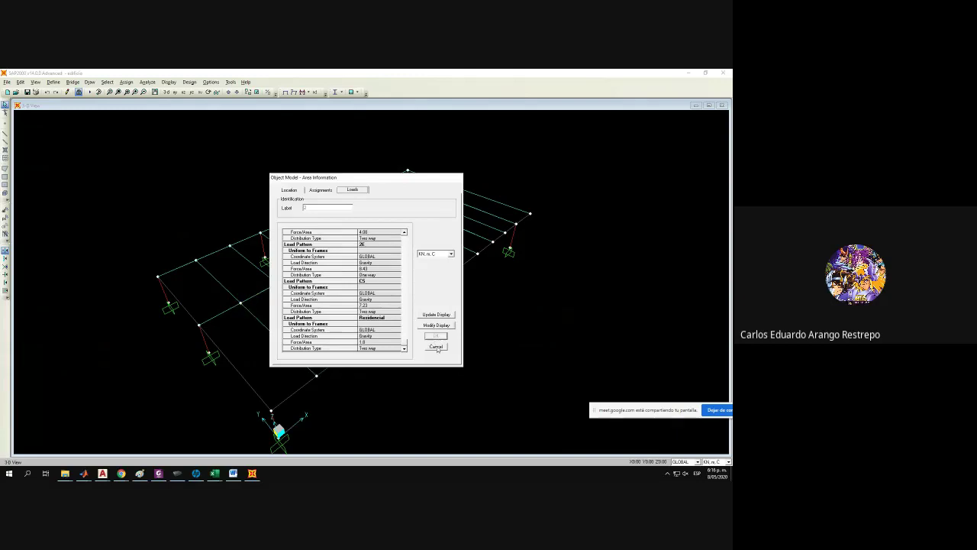
click(433, 346)
Display the uniform-to-frame area load contours for load pattern CS.
click(169, 82)
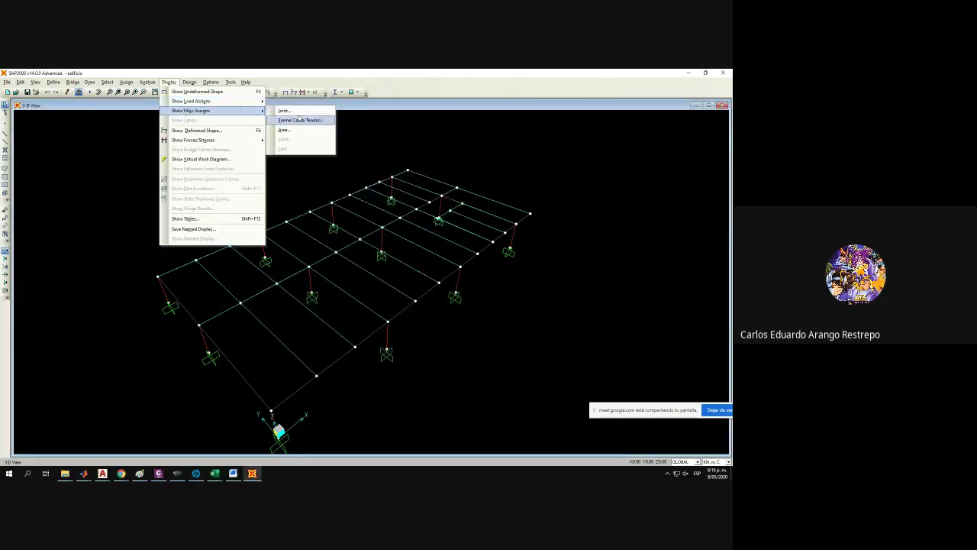
mouse_move(206, 101)
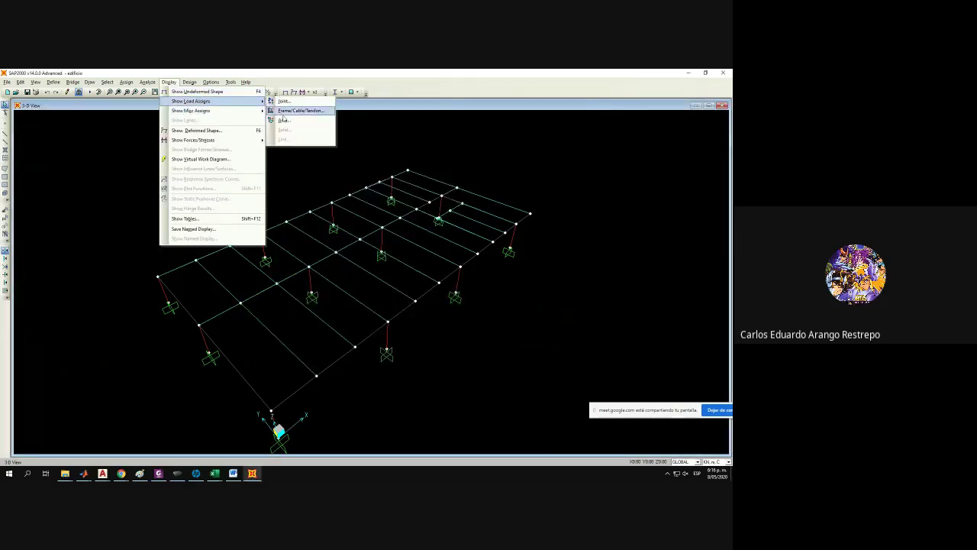
click(284, 122)
click(408, 191)
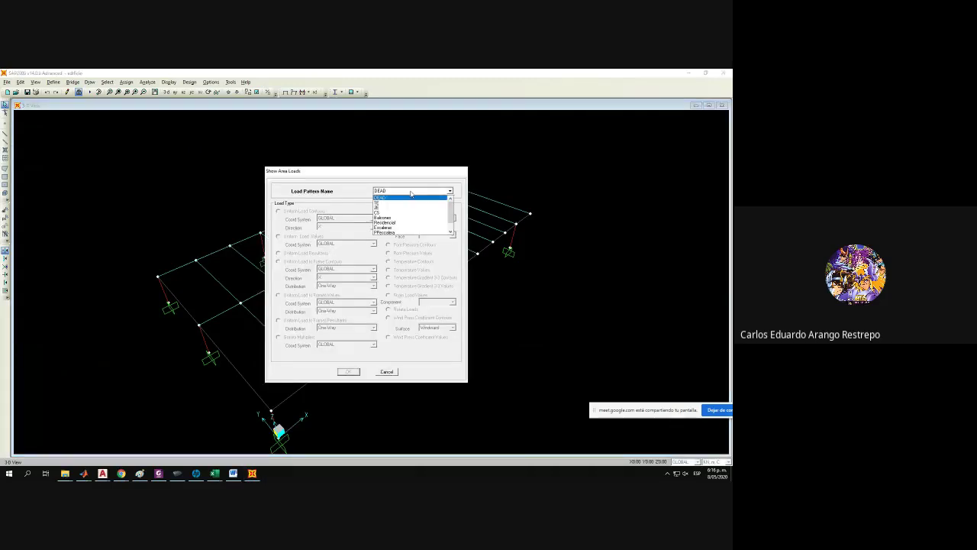
click(405, 212)
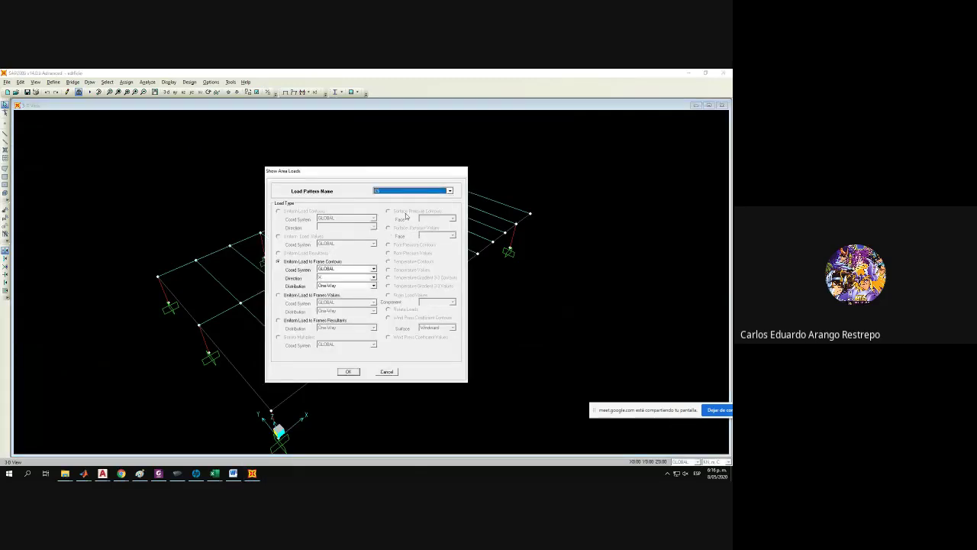
click(349, 371)
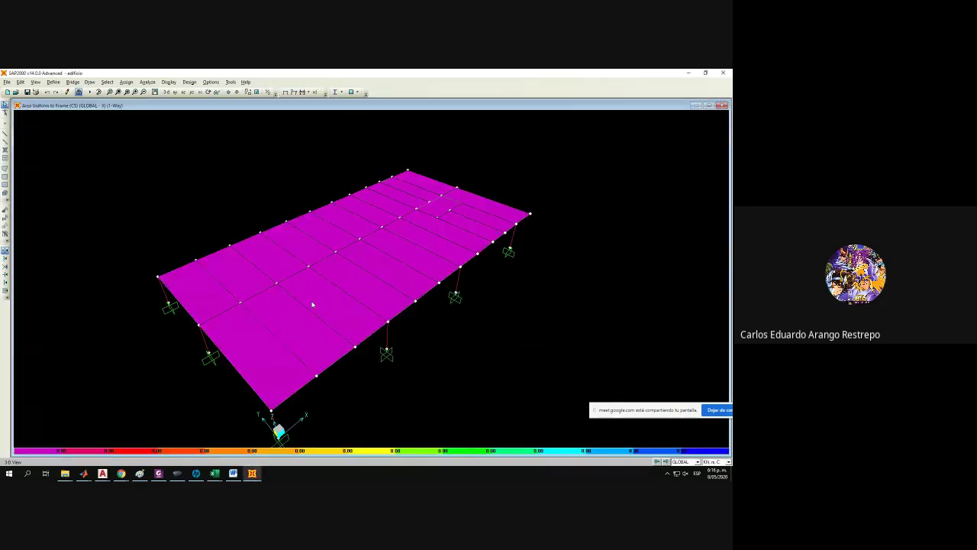
Review a slab panel's assigned loads from the contour view, down to the Residencial pattern, and close its information.
right_click(317, 300)
click(350, 190)
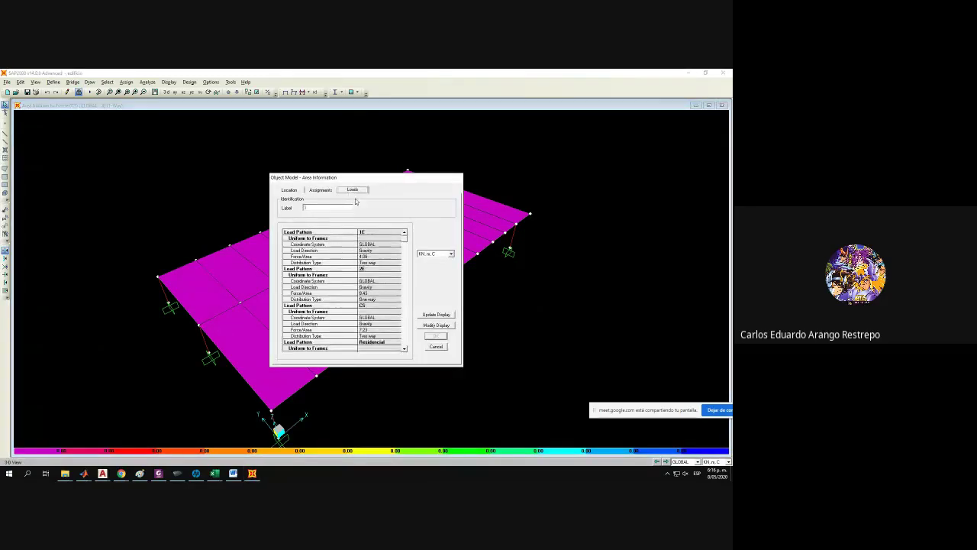
click(404, 349)
click(404, 349)
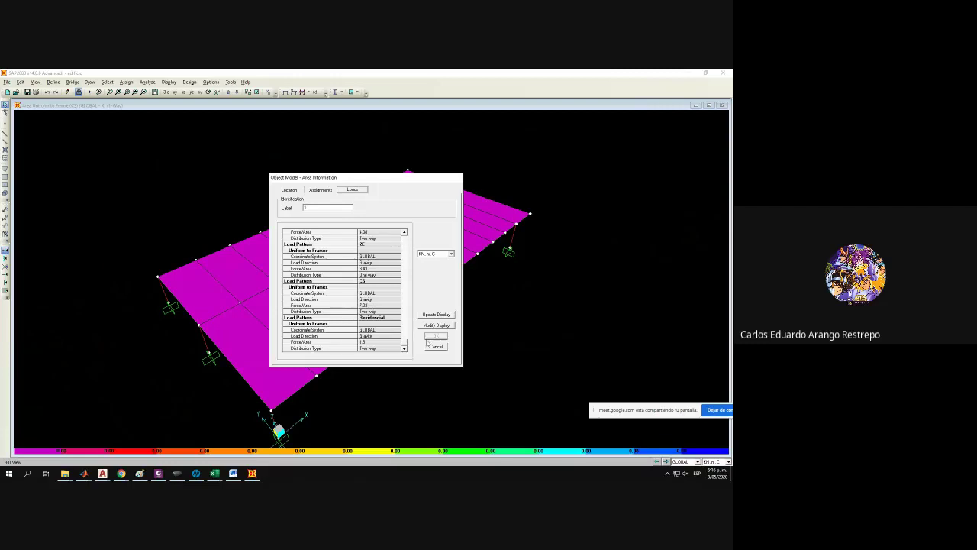
click(436, 348)
Check the loads assigned to the front-row slab panel in the third bay and close its information.
mouse_move(65, 473)
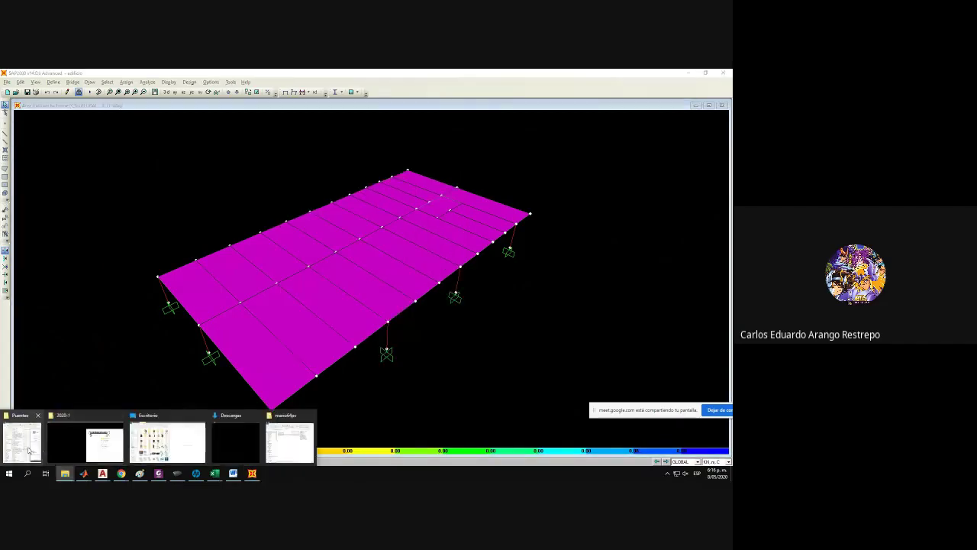
click(329, 305)
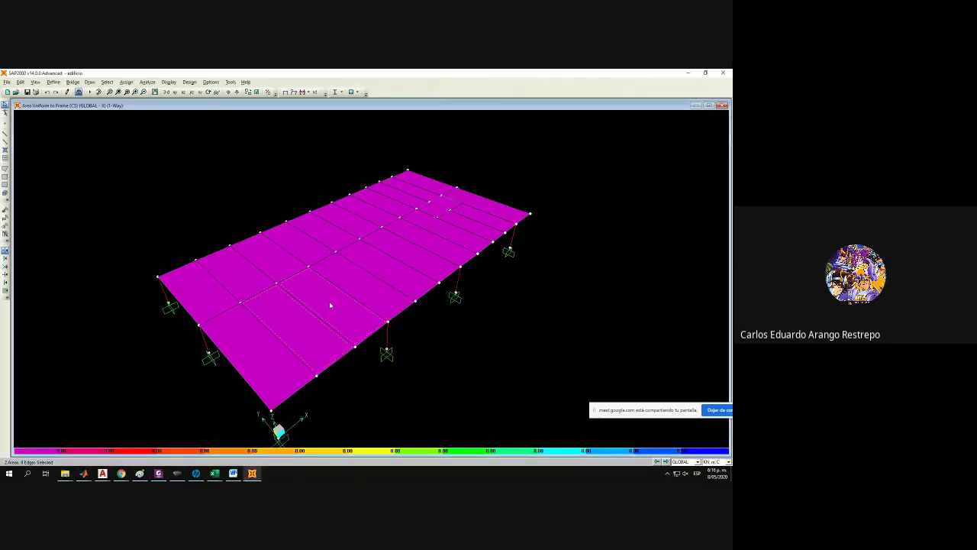
right_click(330, 306)
click(355, 189)
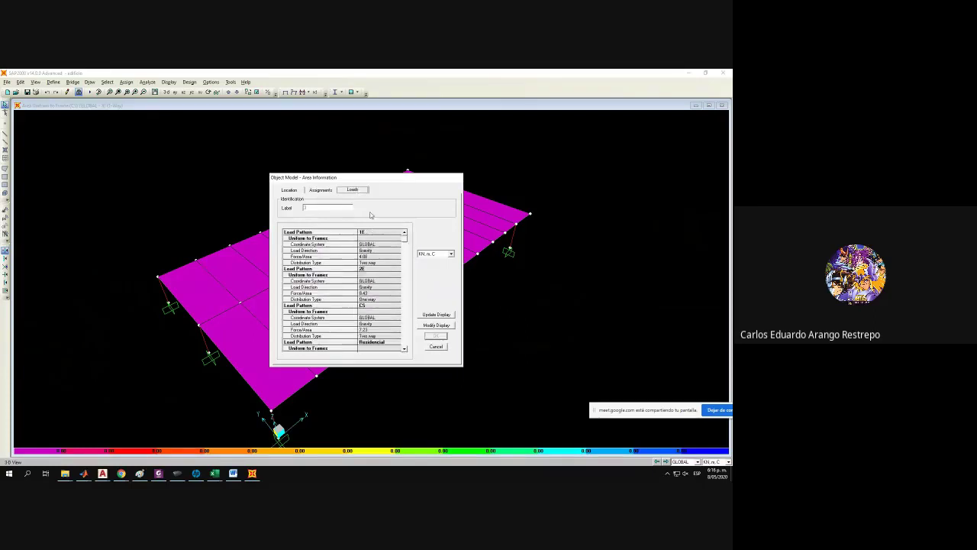
click(436, 347)
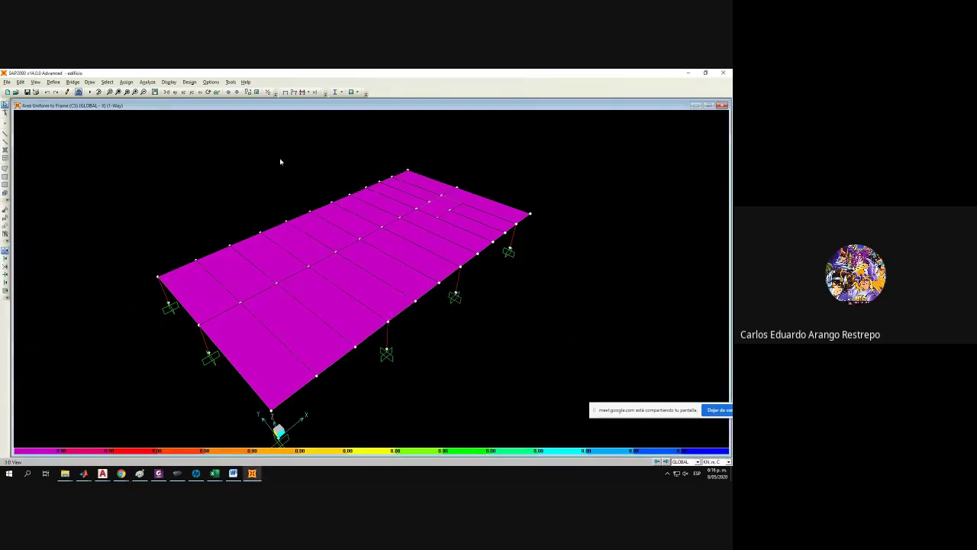
Review the loads assigned to the front-row slab panel in the fourth bay, down to the Residencial pattern, and close its information.
right_click(358, 288)
click(352, 190)
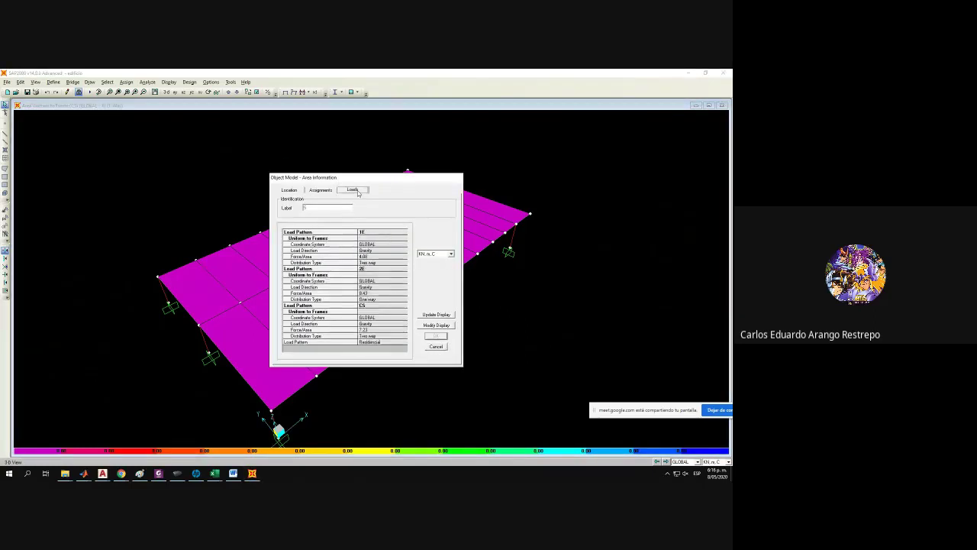
click(404, 349)
click(404, 348)
click(404, 348)
click(403, 348)
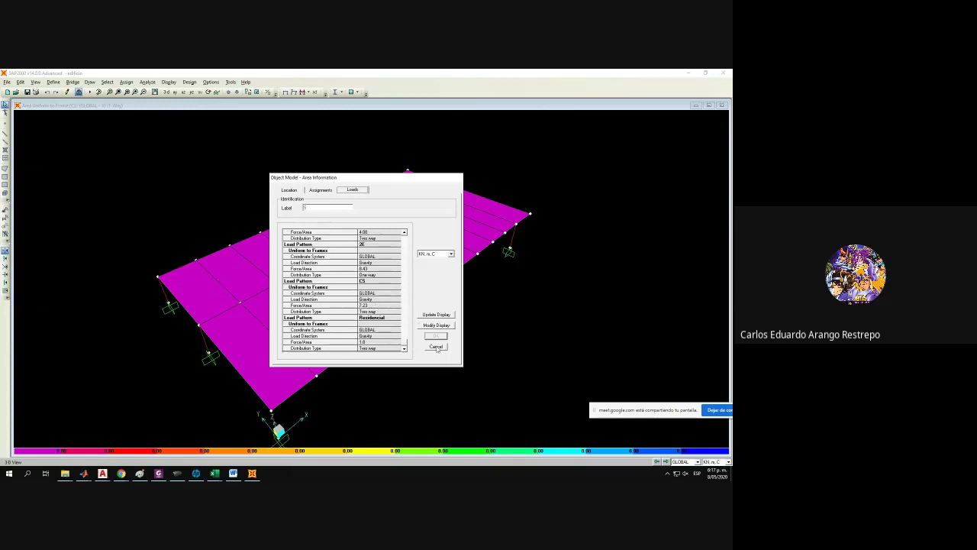
click(436, 346)
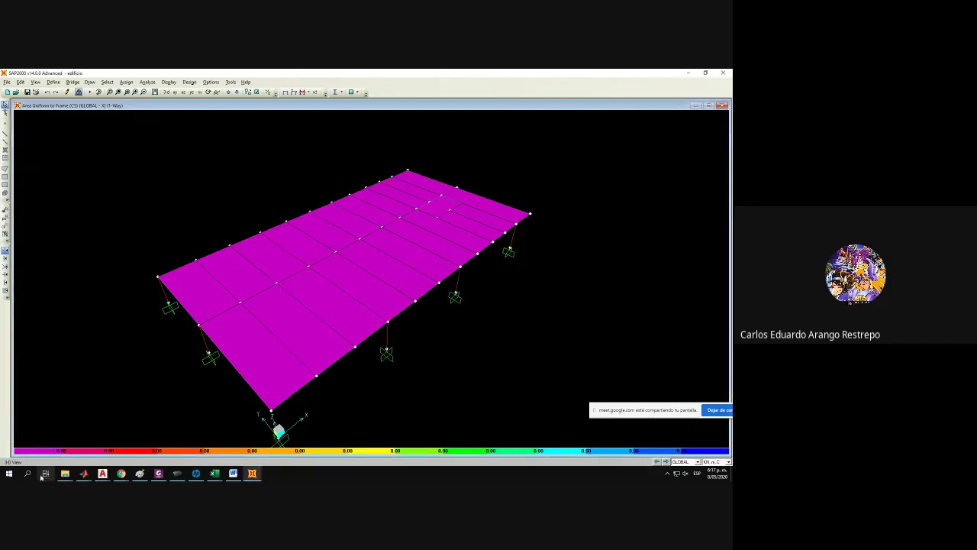
Bring up the Puentes folder window, maximize it and browse to the Cursos el poli > Postensado > 2020-1 folder.
mouse_move(66, 474)
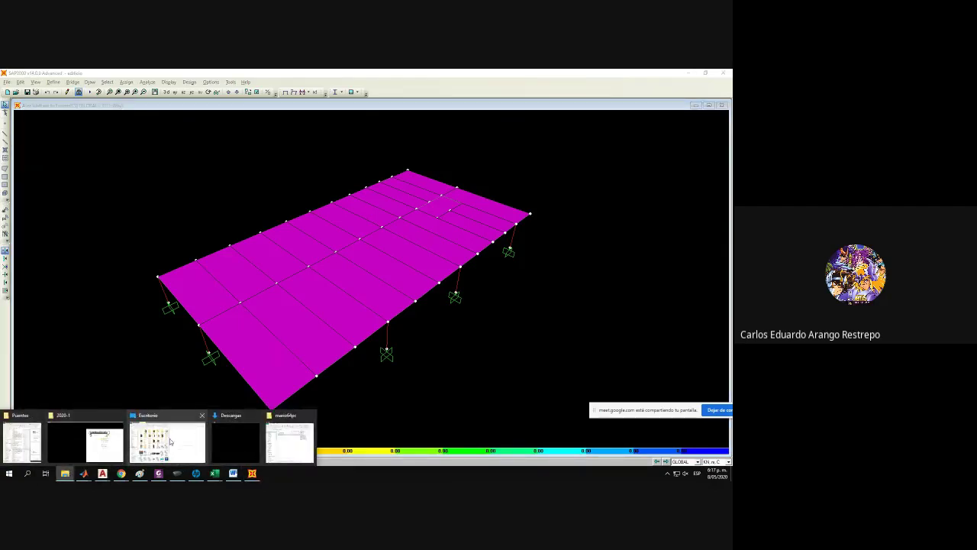
click(36, 445)
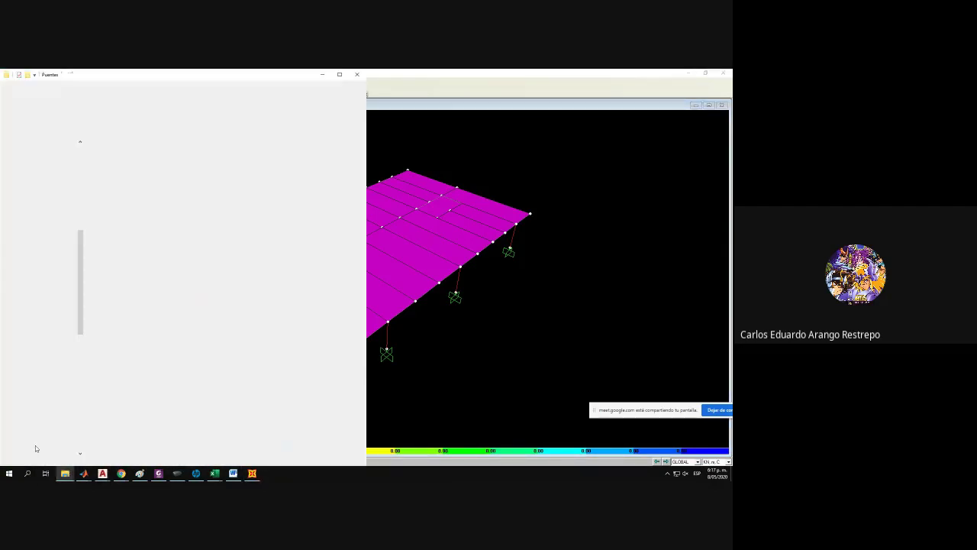
scroll(175, 298, up, 15)
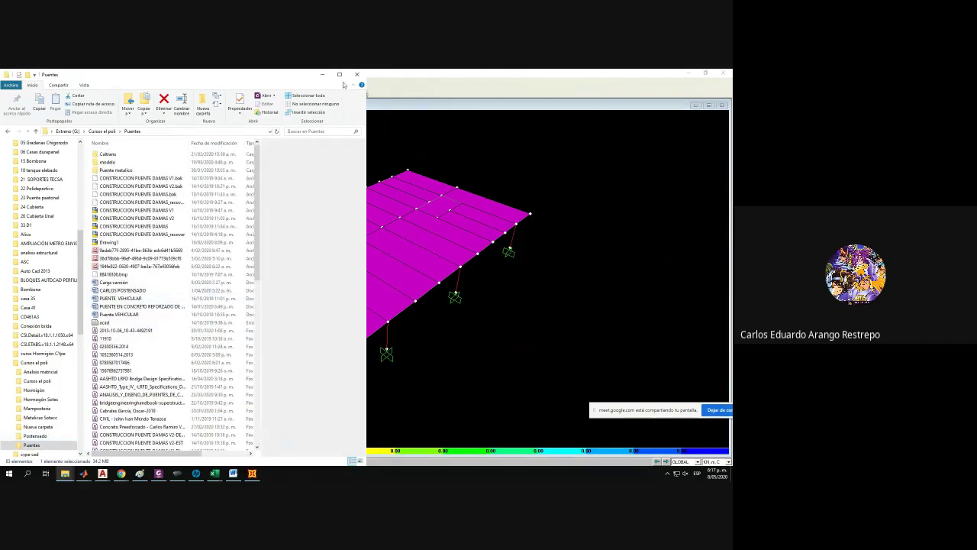
click(339, 74)
scroll(110, 317, down, 13)
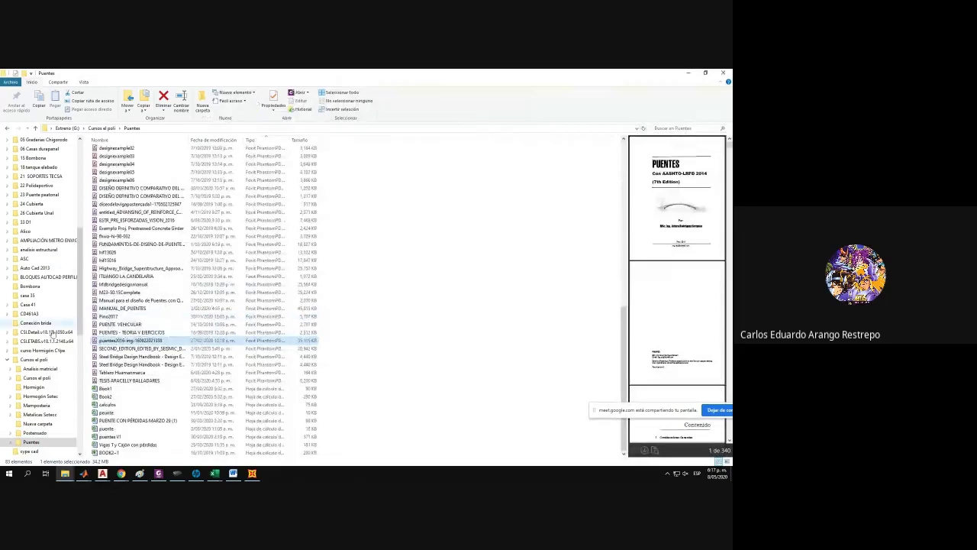
click(8, 359)
click(24, 361)
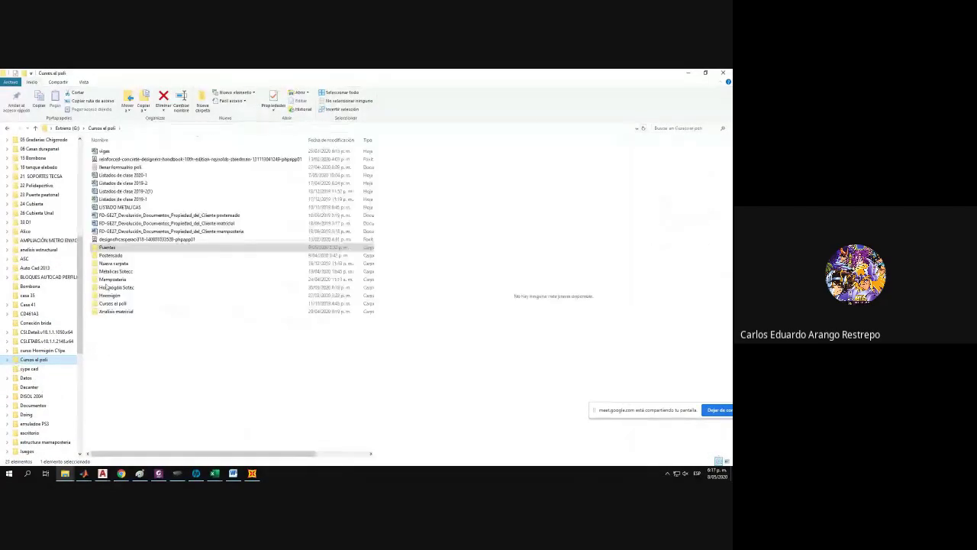
double_click(120, 255)
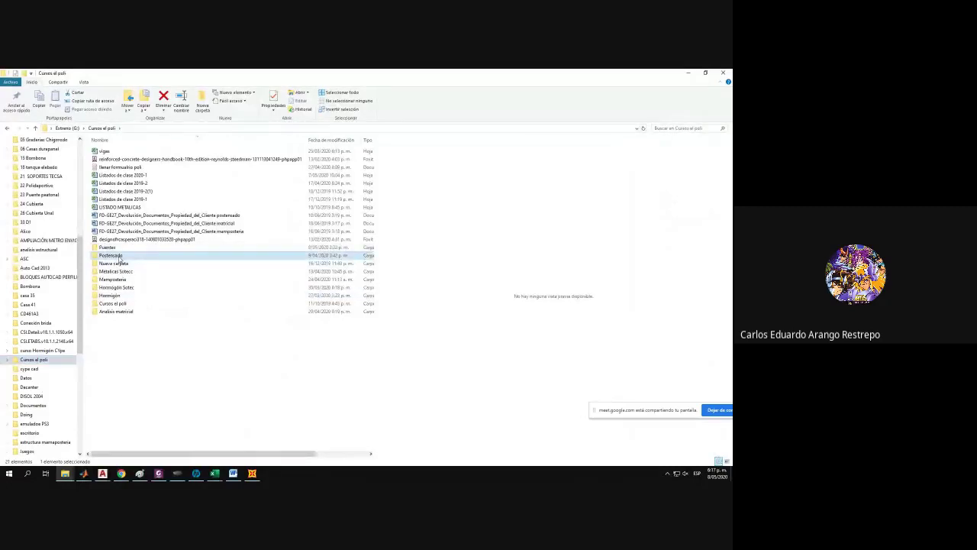
click(101, 128)
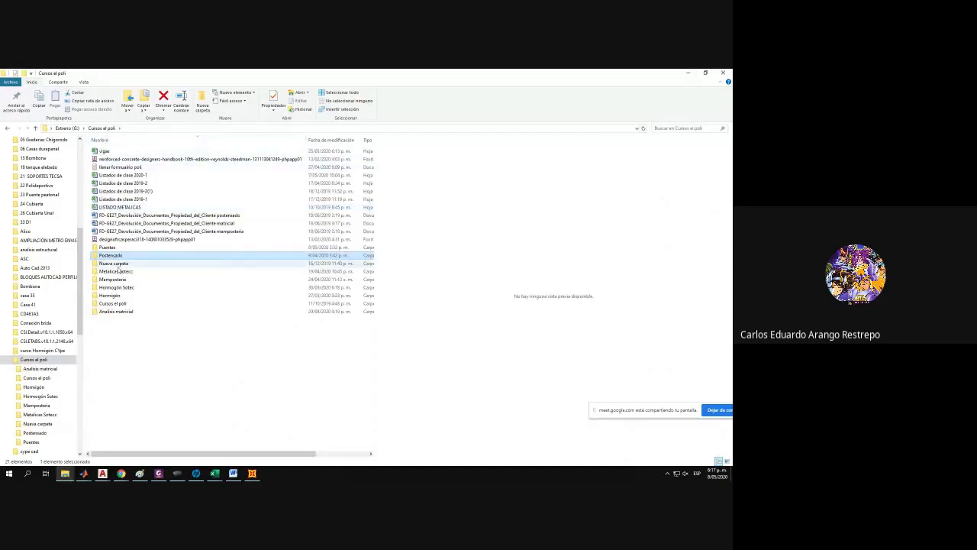
double_click(112, 258)
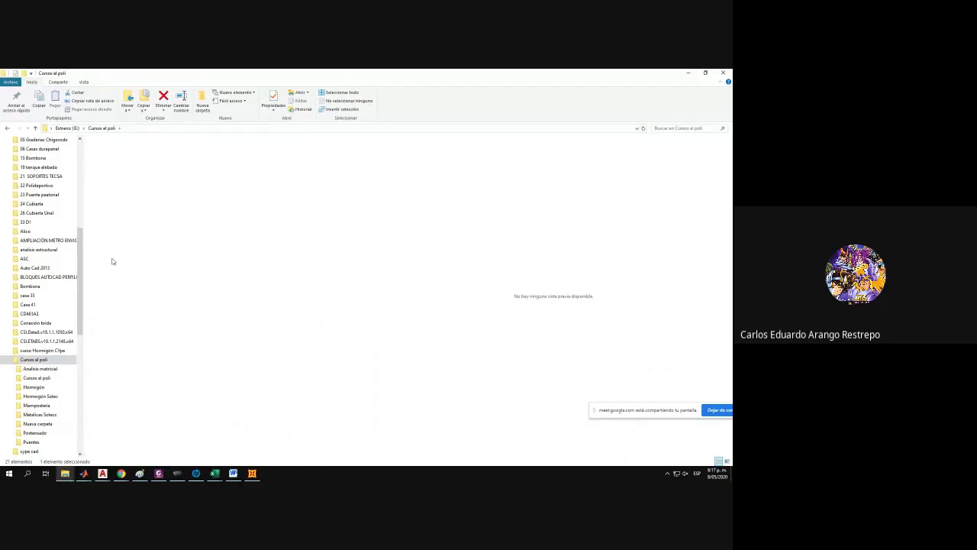
double_click(110, 158)
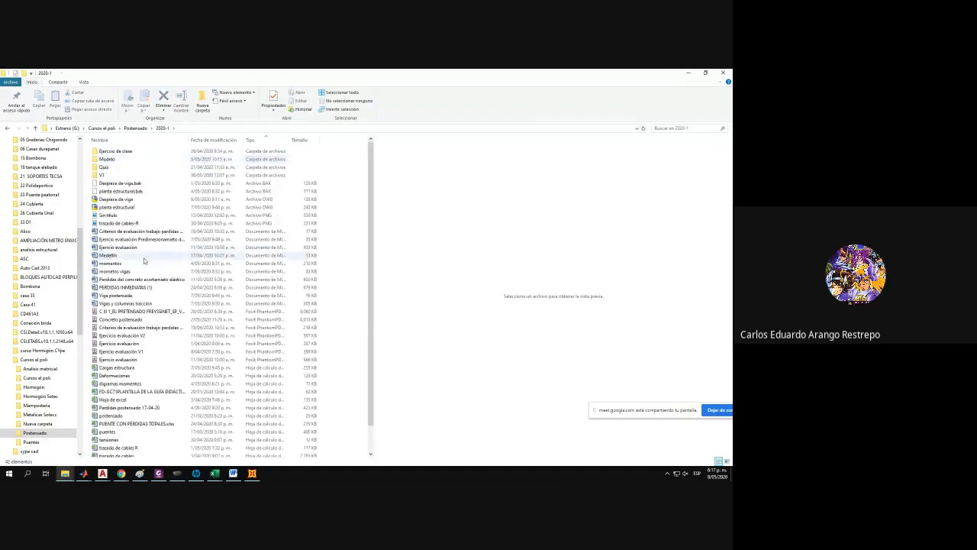
Preview the workbooks Cargas estructura, Deformaciones and digramas momentos, and open digramas momentos.
click(117, 340)
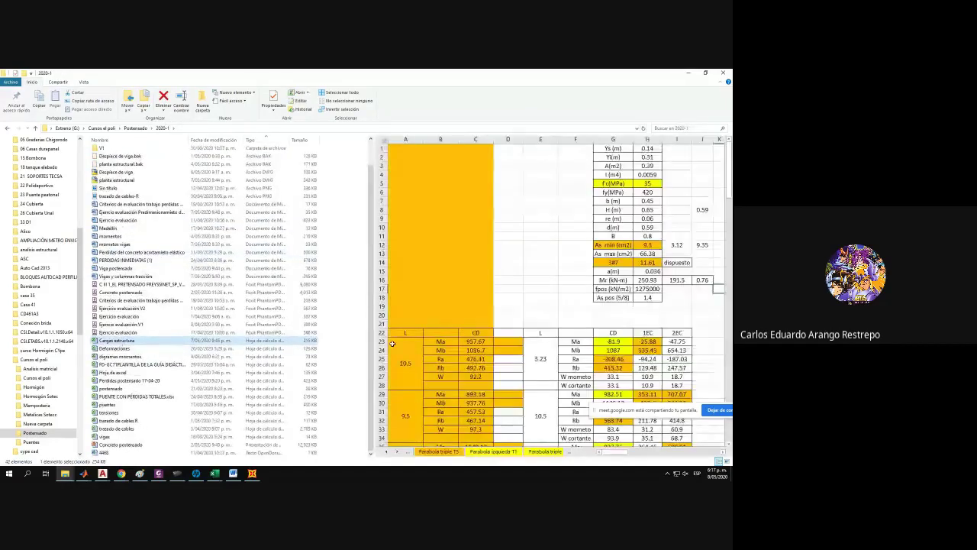
click(123, 350)
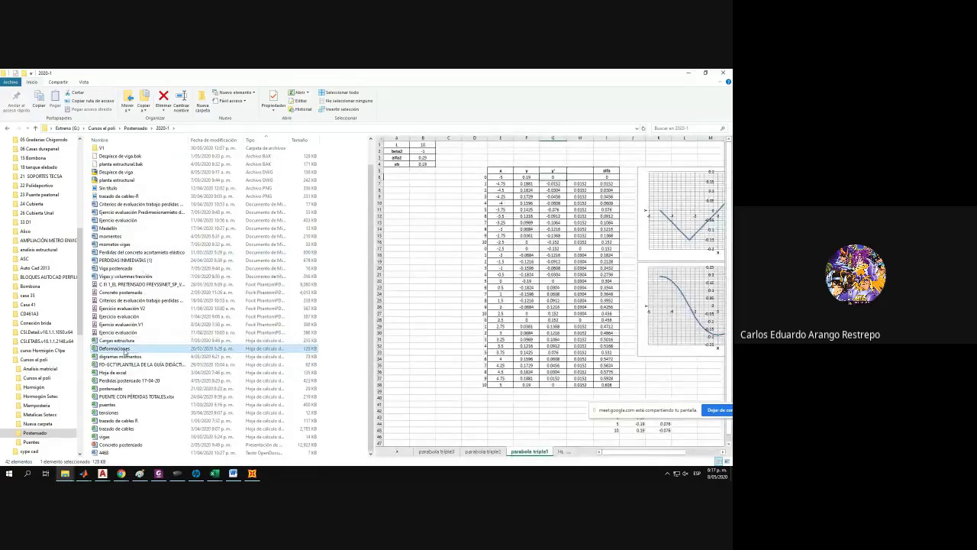
click(125, 357)
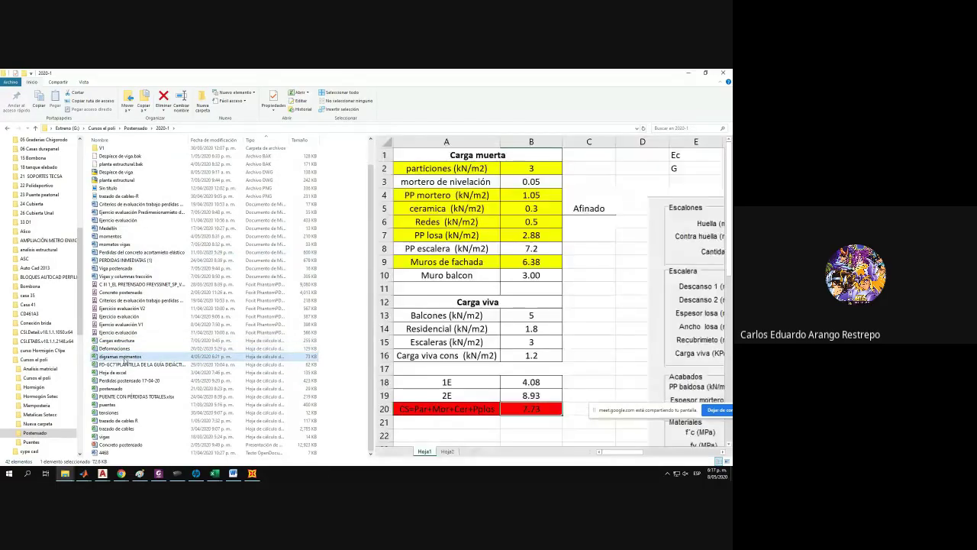
double_click(122, 357)
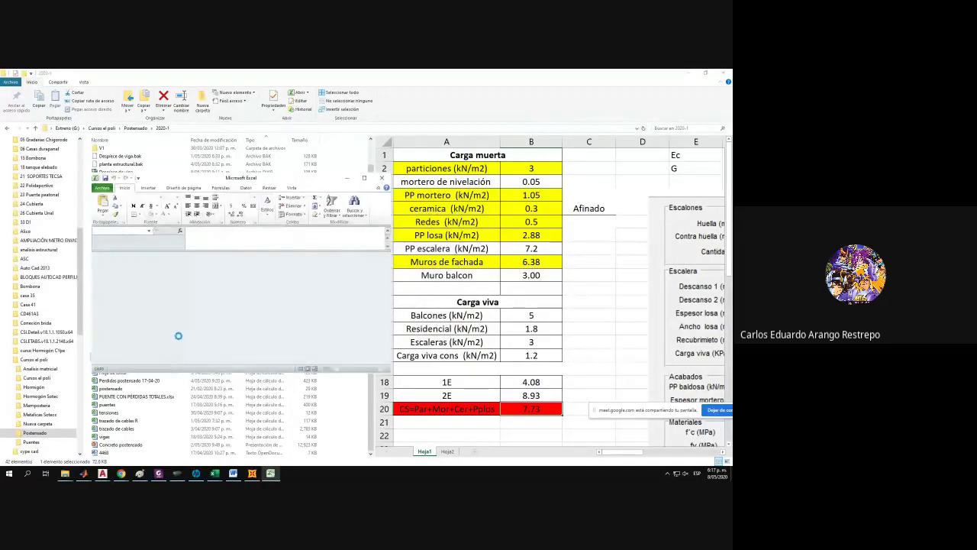
Arrange the digramas momentos workbook and SAP2000 side by side, each filling half of the screen.
key(super+Left)
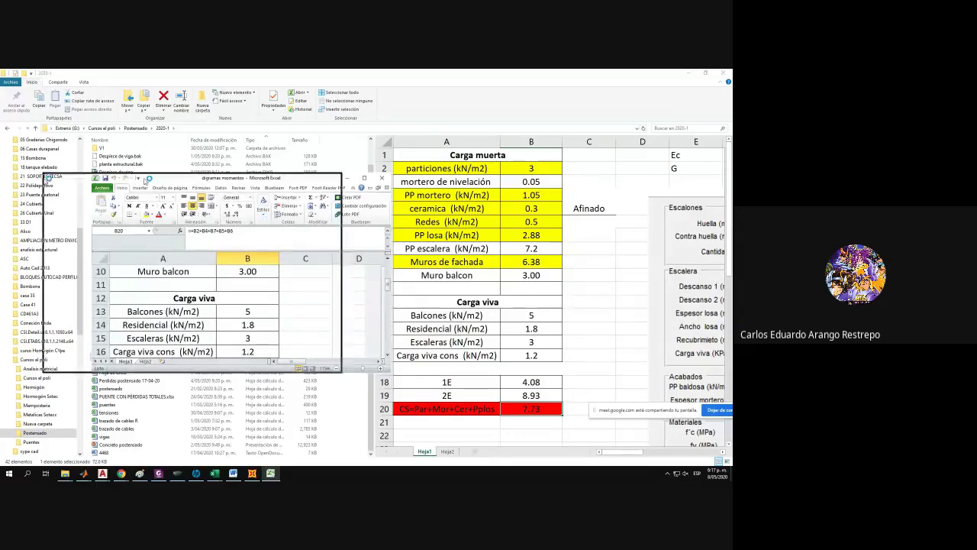
click(252, 473)
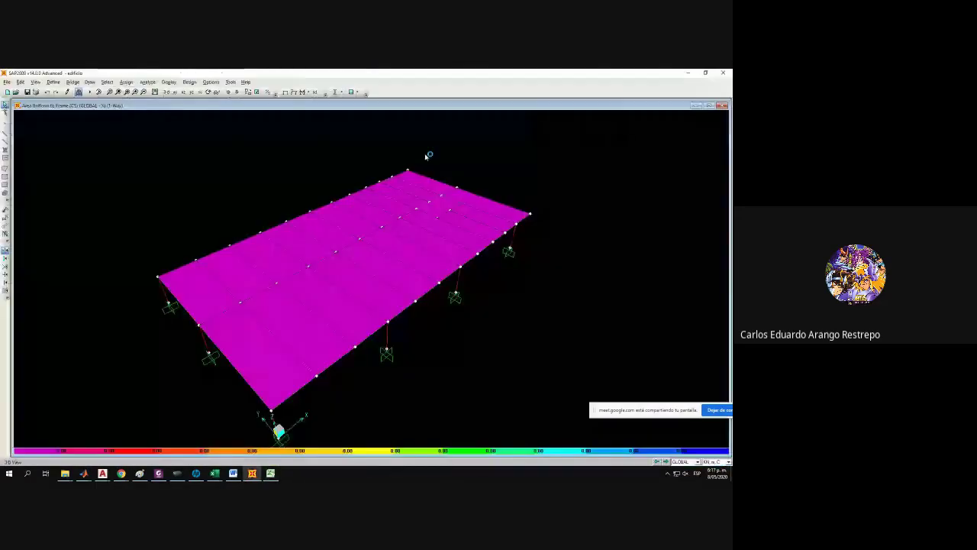
drag(393, 73, 730, 162)
Display the loads assigned to an end-bay slab panel and compare its 1E force per area with the workbook's 1E load.
middle_drag(528, 185, 420, 163)
right_click(454, 262)
drag(385, 171, 529, 175)
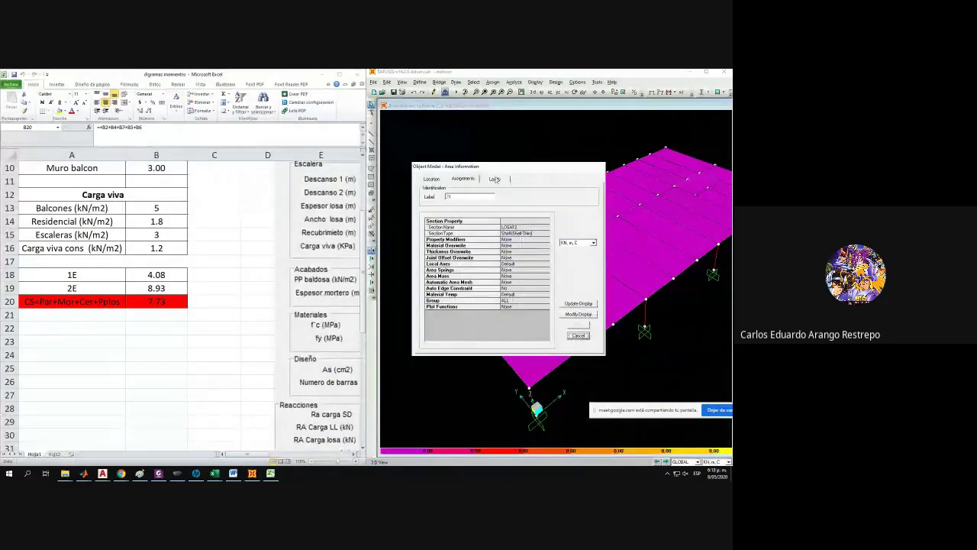
click(495, 178)
click(177, 275)
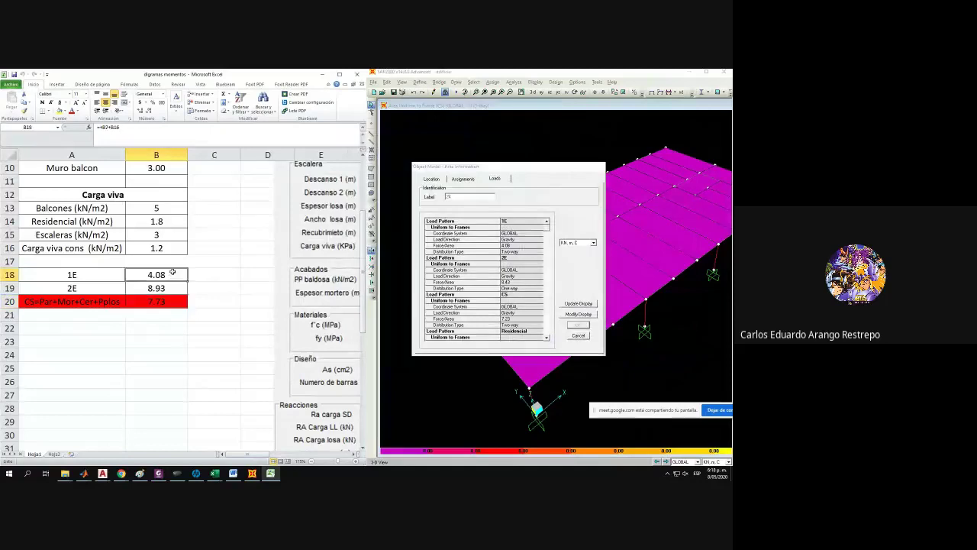
click(511, 260)
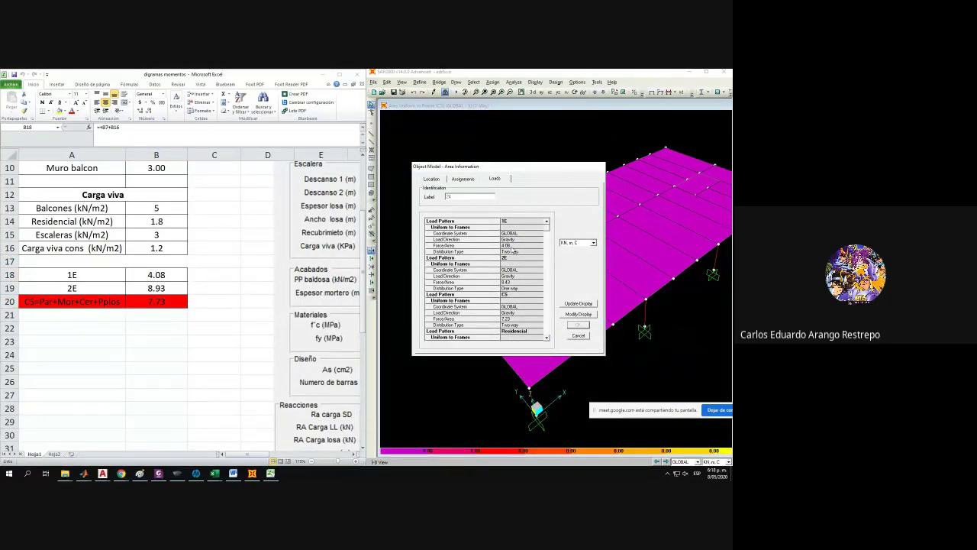
Inspect the 1E load formula in B18 and the slab and construction live loads it references, leaving it unchanged.
click(143, 277)
scroll(158, 283, up, 3)
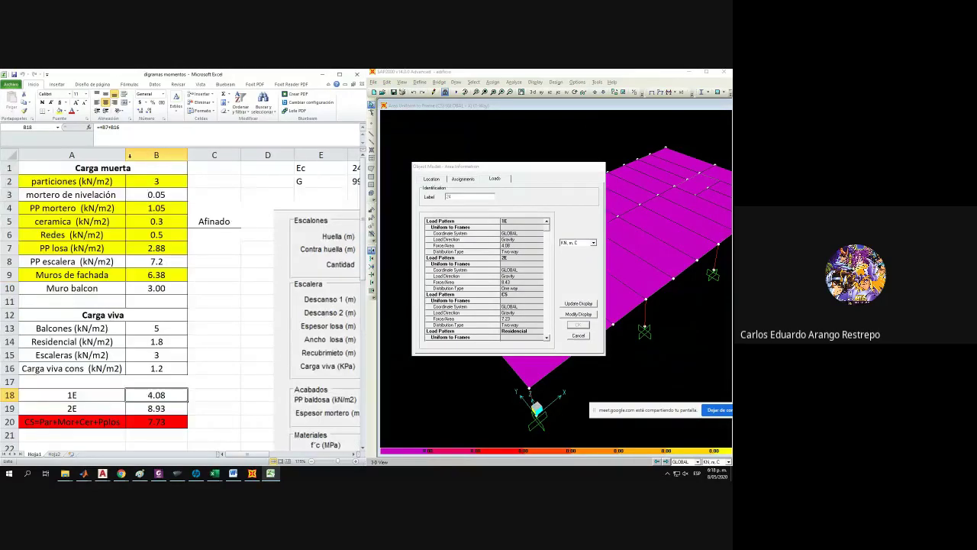
click(135, 139)
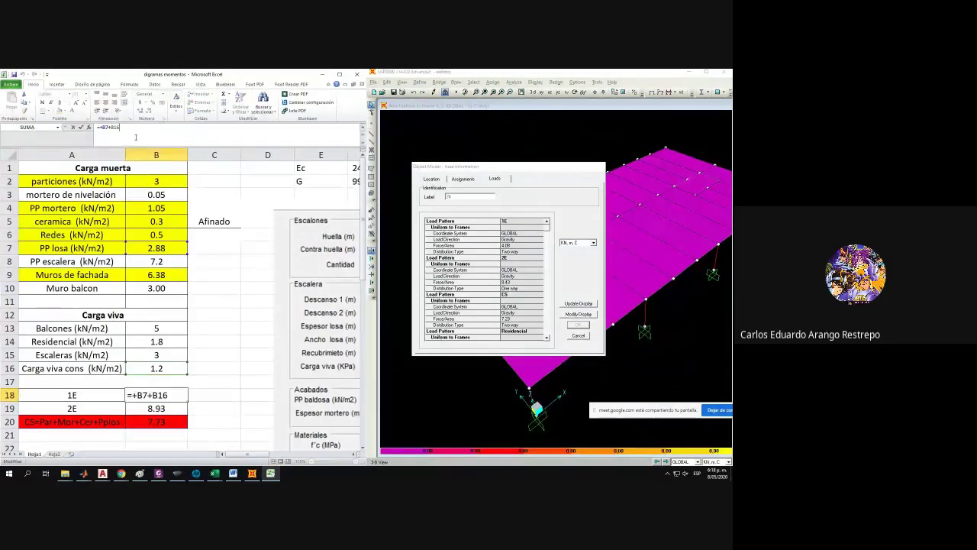
click(165, 366)
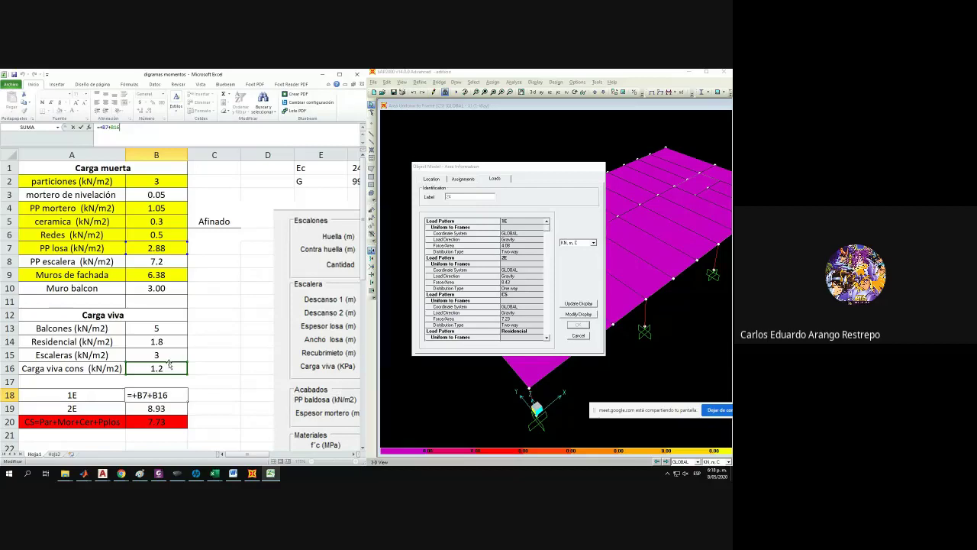
key(Return)
click(177, 359)
Inspect the 2E load formula in B19 against its dead and live load cells, leaving it unchanged.
scroll(177, 355, down, 1)
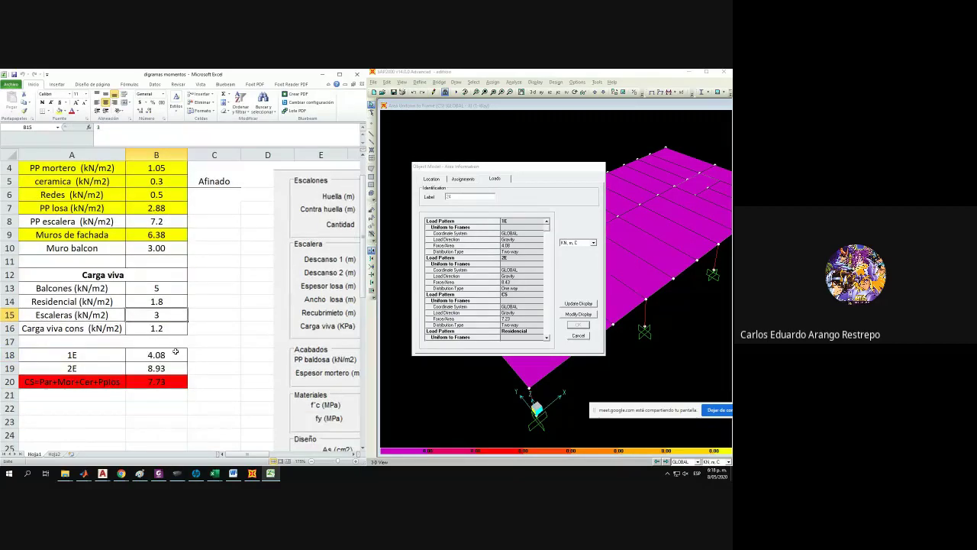
click(172, 367)
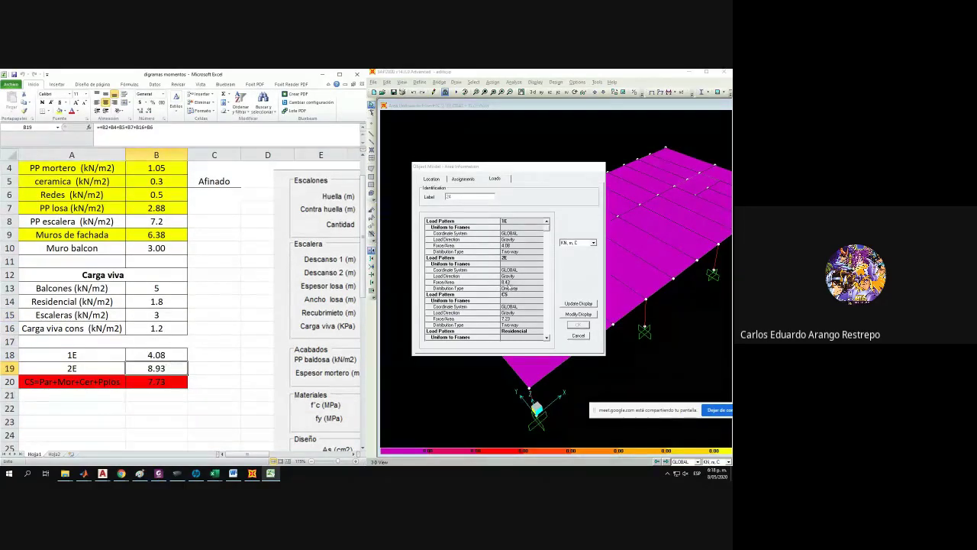
click(157, 136)
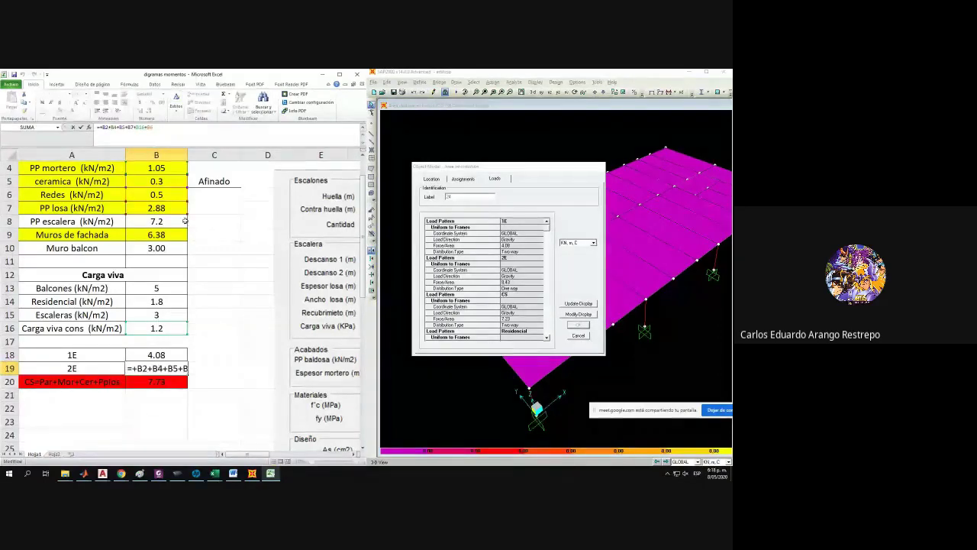
scroll(306, 214, up, 1)
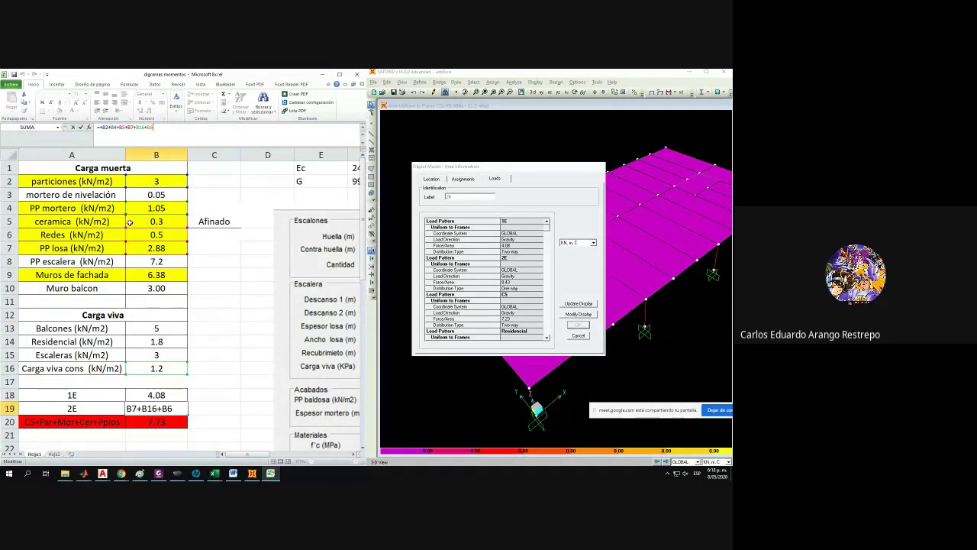
click(159, 244)
key(Return)
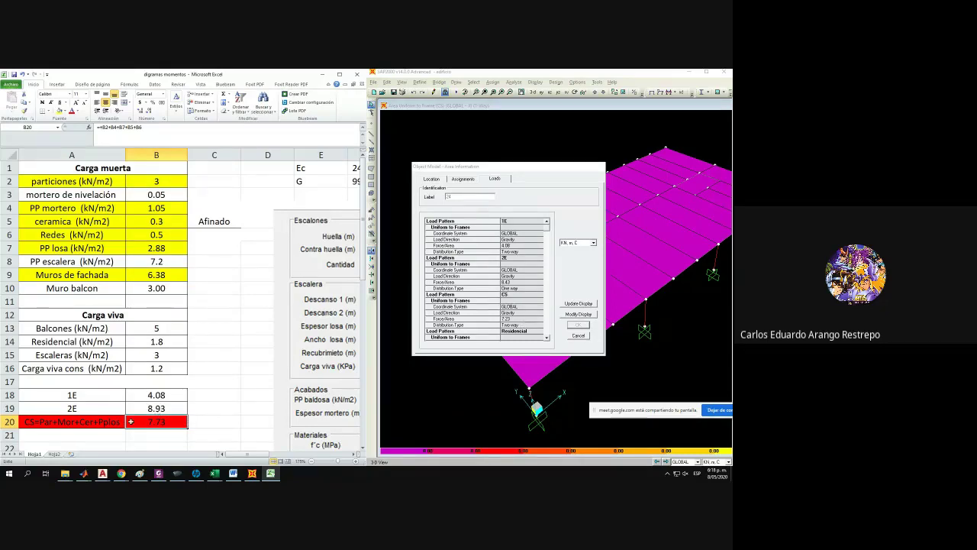
Review the load cases combined in the 1Ec load combination and compare them with the workbook's 1E formula in B18.
click(574, 337)
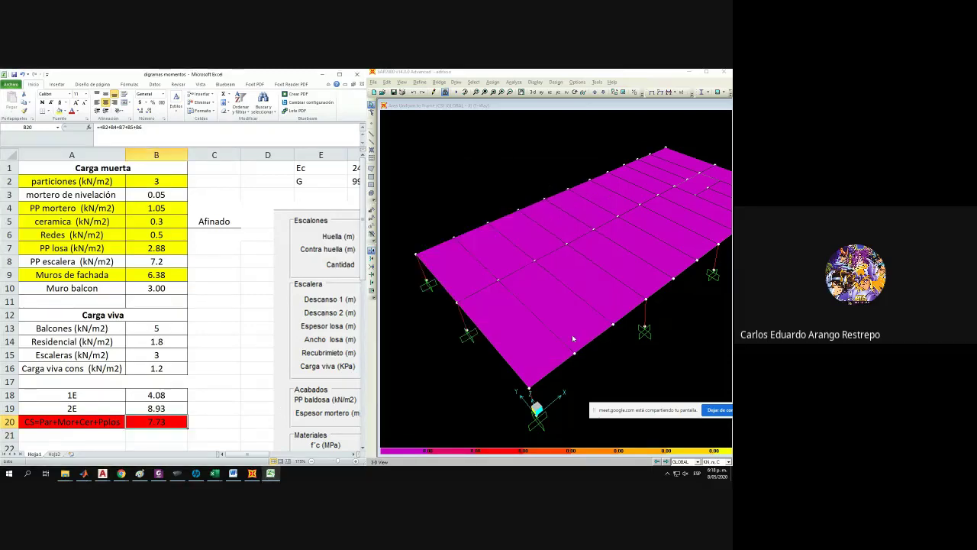
click(420, 82)
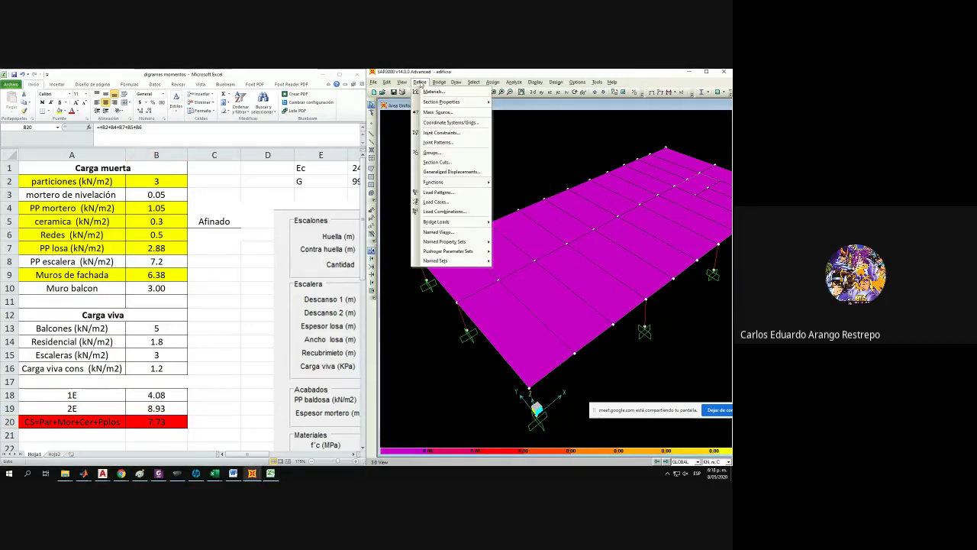
click(446, 211)
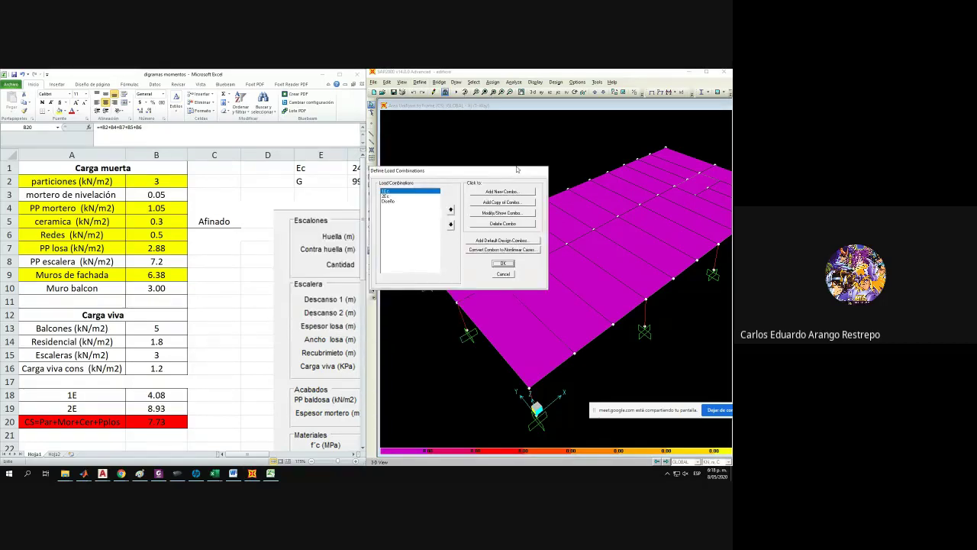
click(482, 213)
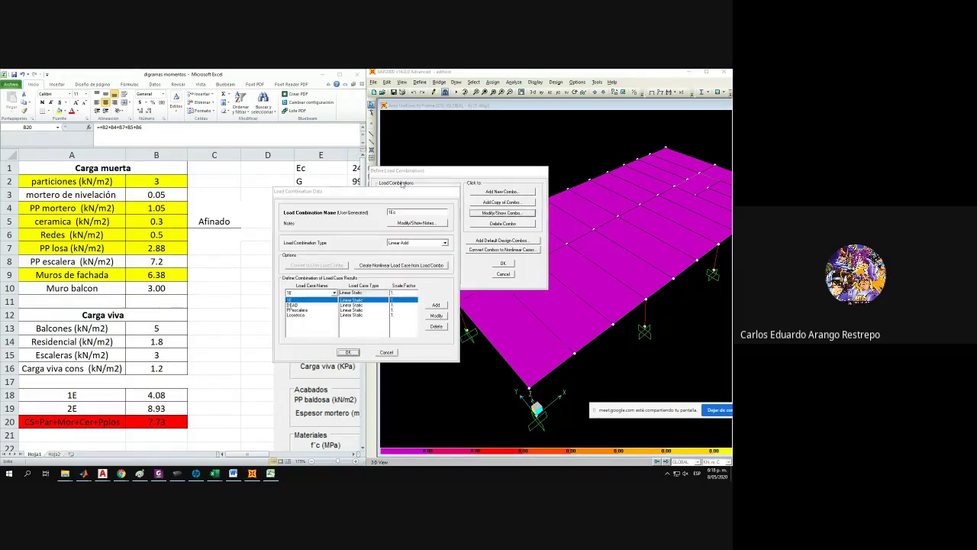
drag(402, 194, 477, 176)
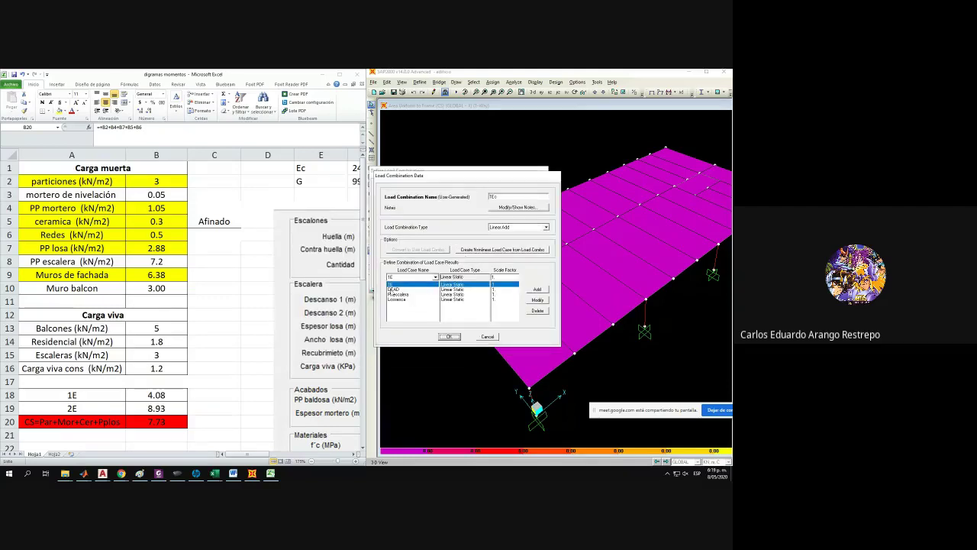
click(156, 407)
double_click(156, 395)
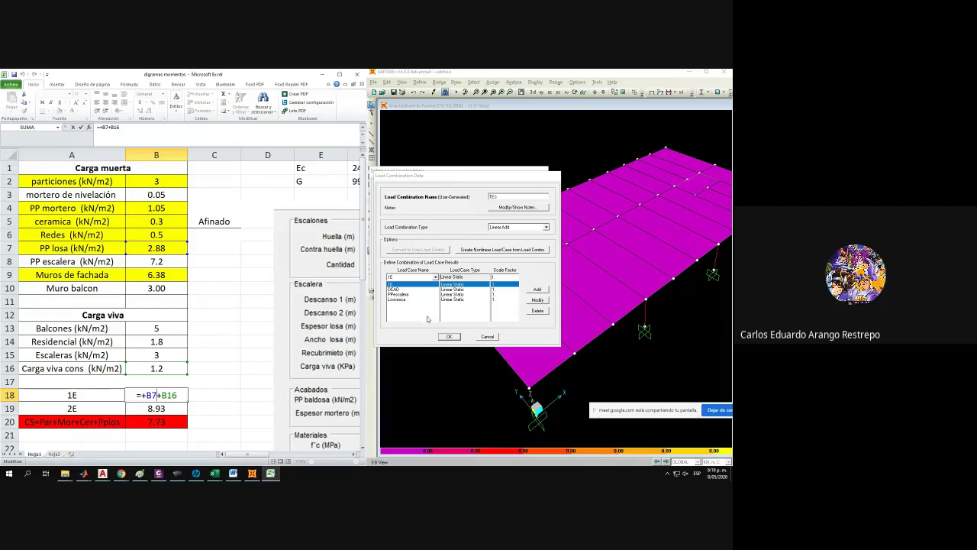
click(449, 337)
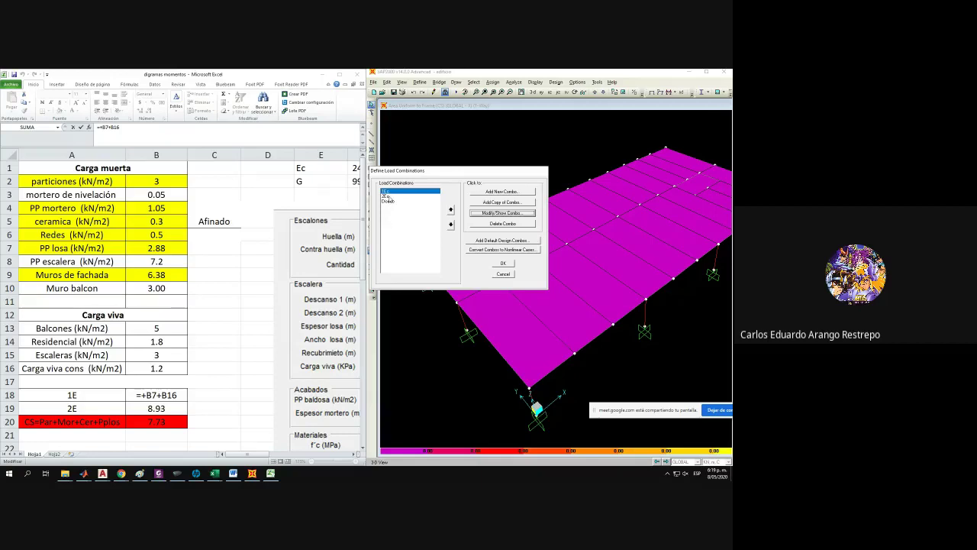
Review each load case in the 2Ec load combination against the workbook's 2E formula in B19, leaving both unchanged.
click(474, 214)
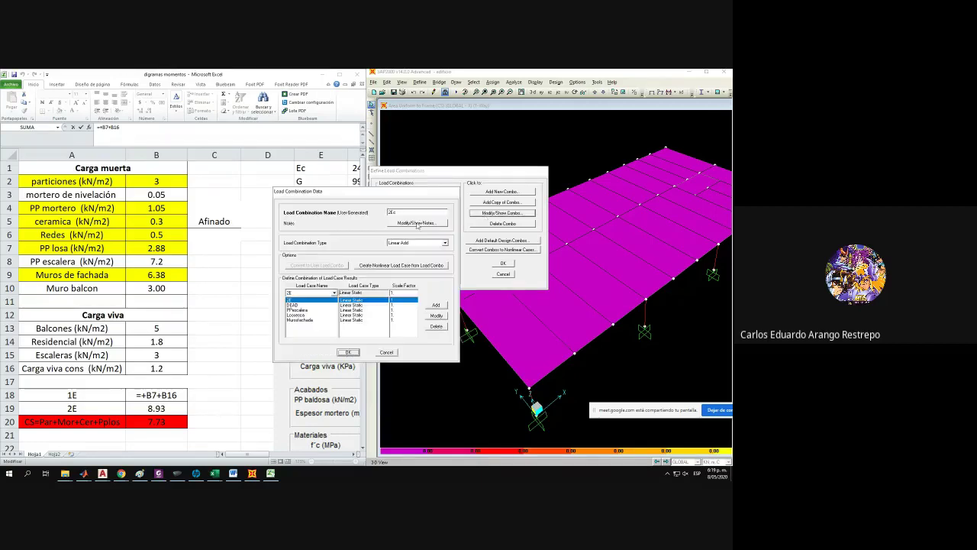
click(151, 395)
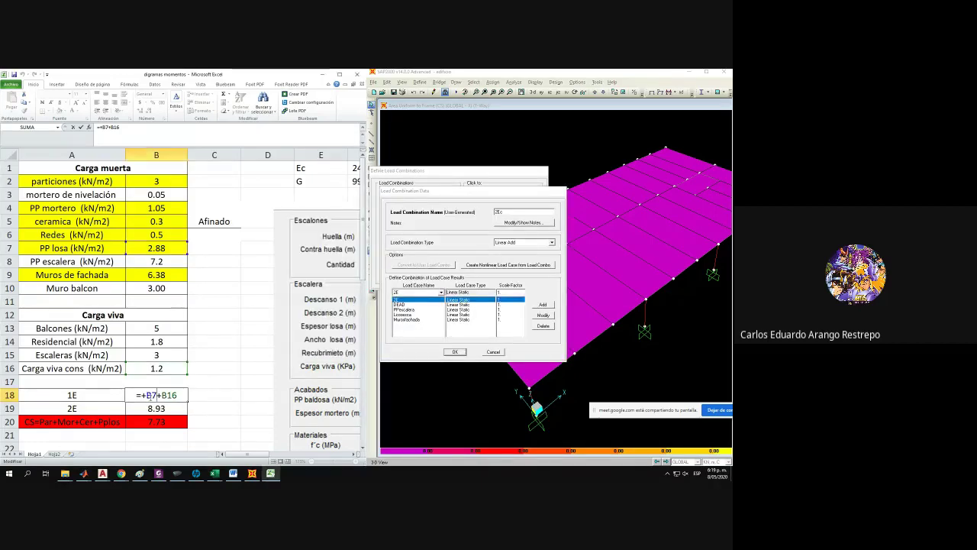
click(149, 407)
double_click(150, 407)
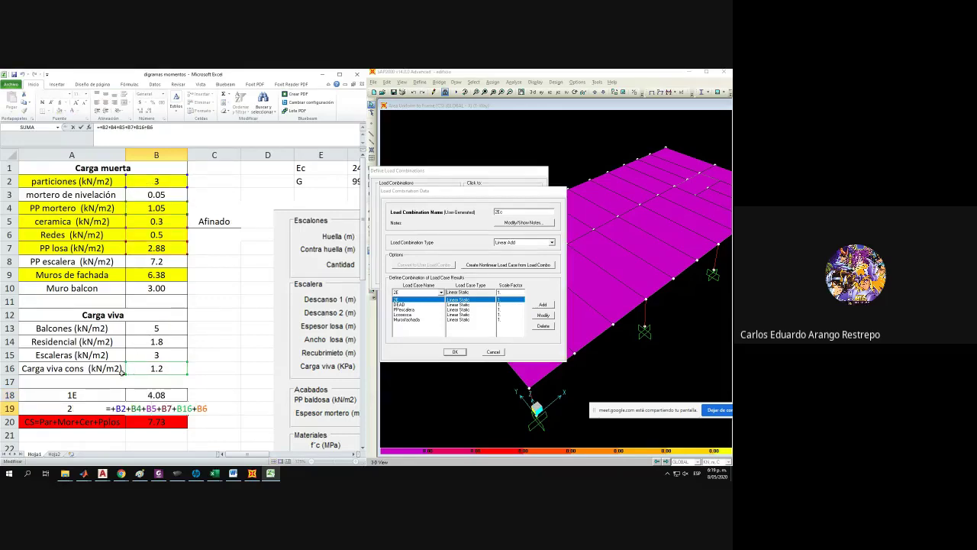
key(Escape)
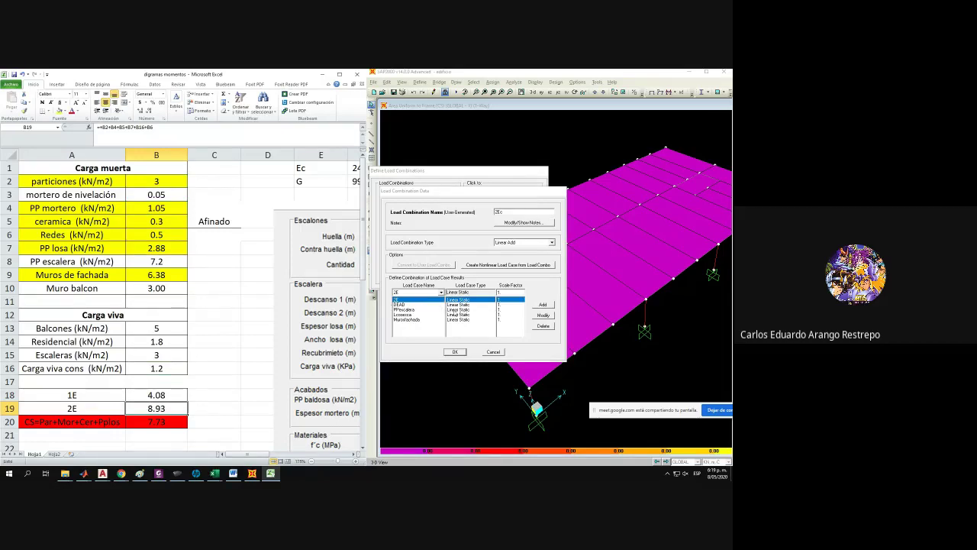
click(406, 309)
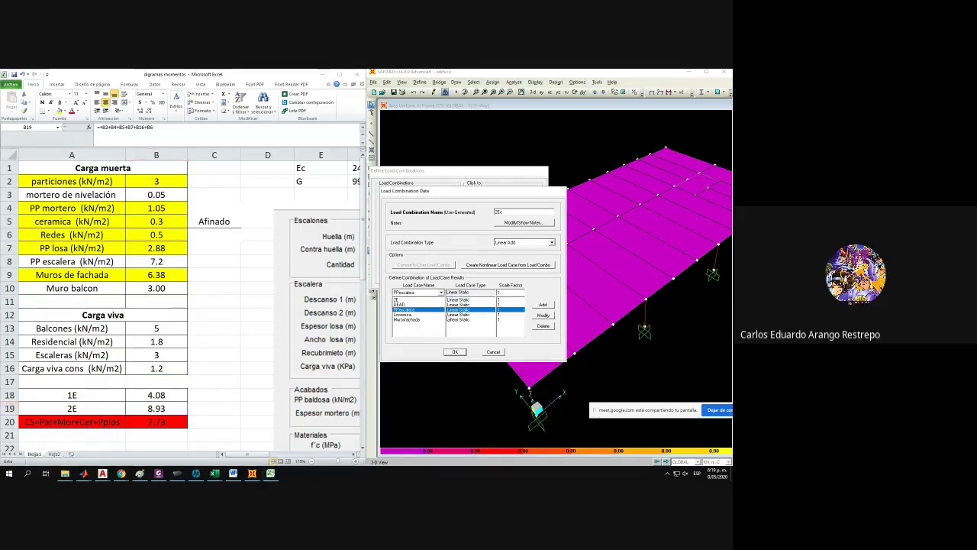
click(409, 316)
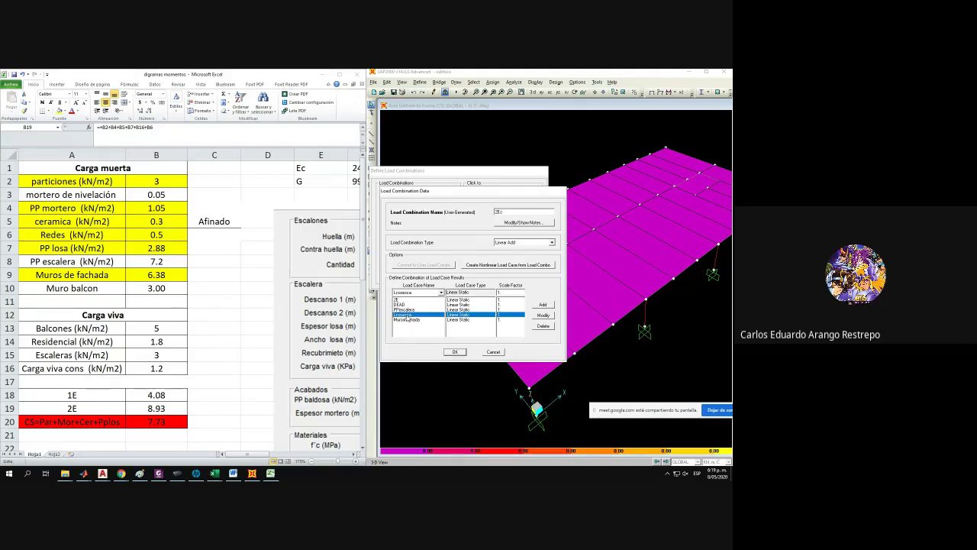
click(410, 320)
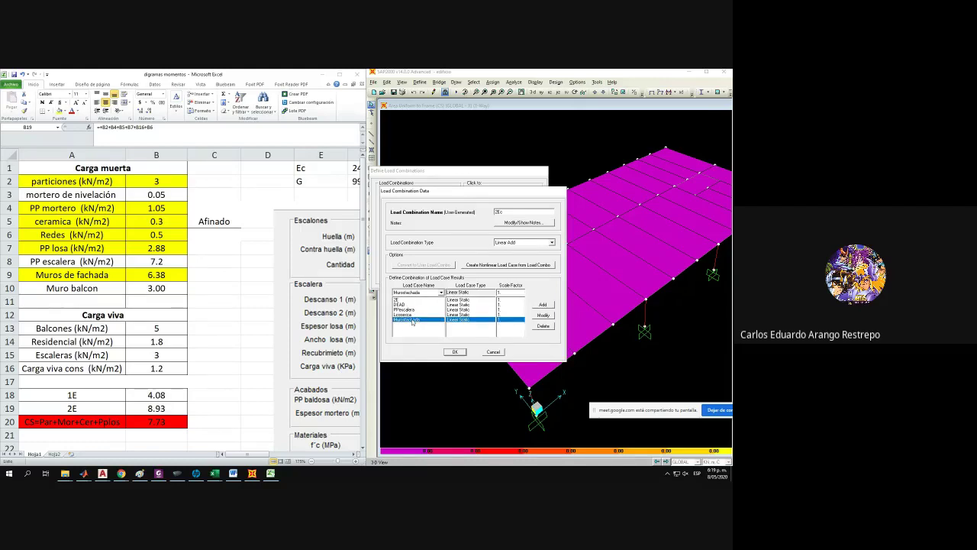
click(455, 352)
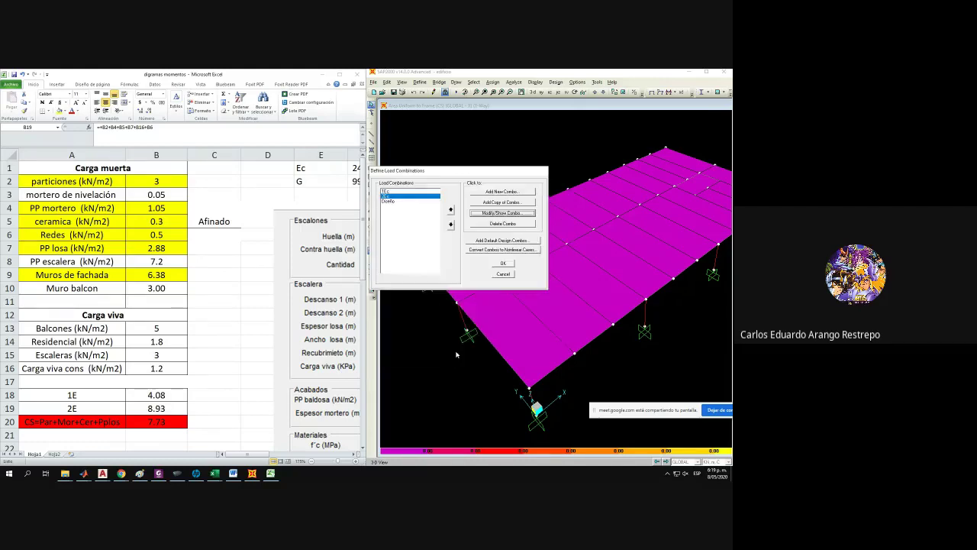
Examine the load cases and scale factors of the Diseño load combination one by one, leaving the combination unchanged.
click(393, 201)
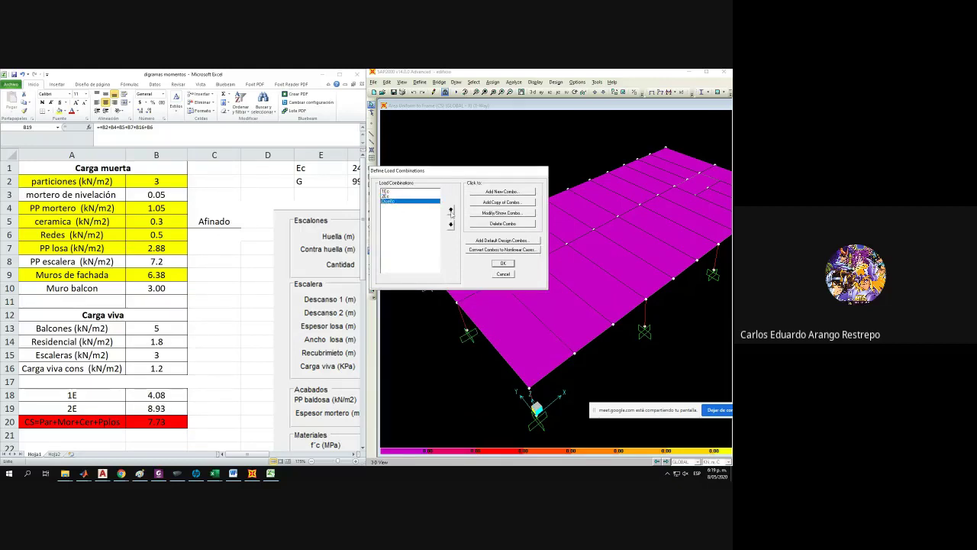
click(501, 213)
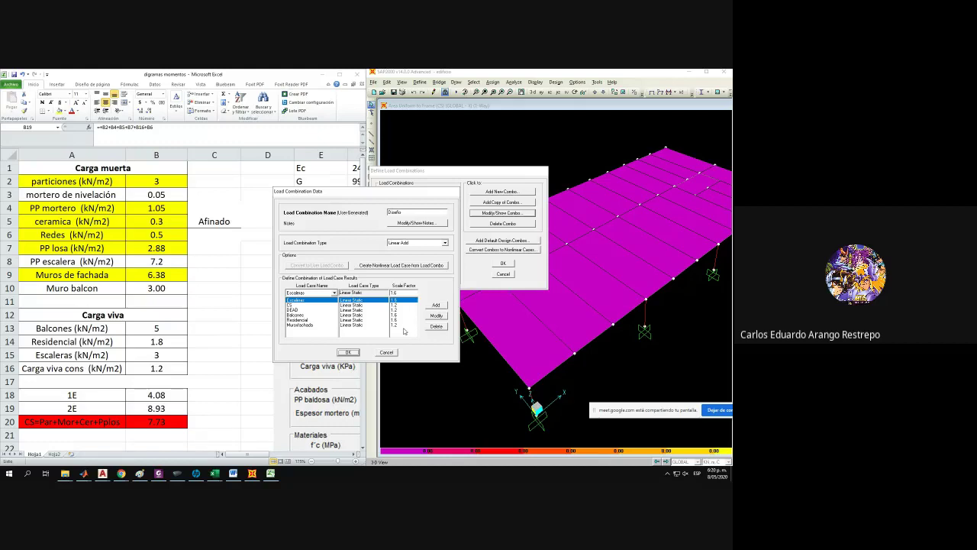
click(297, 324)
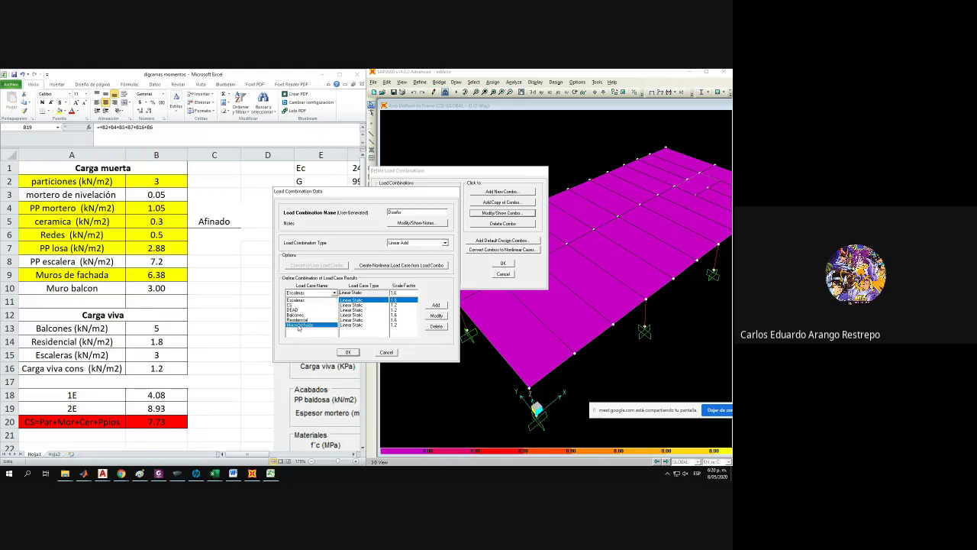
click(299, 300)
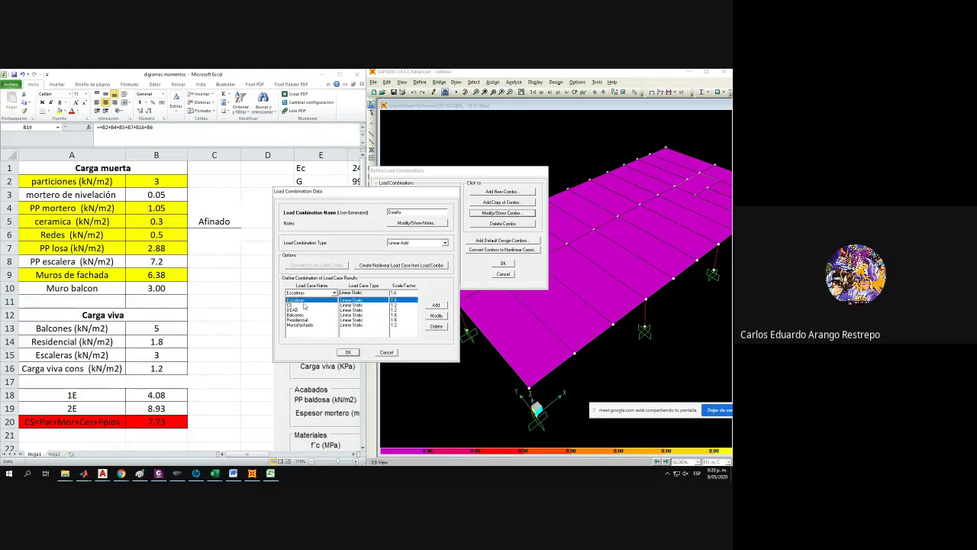
click(303, 306)
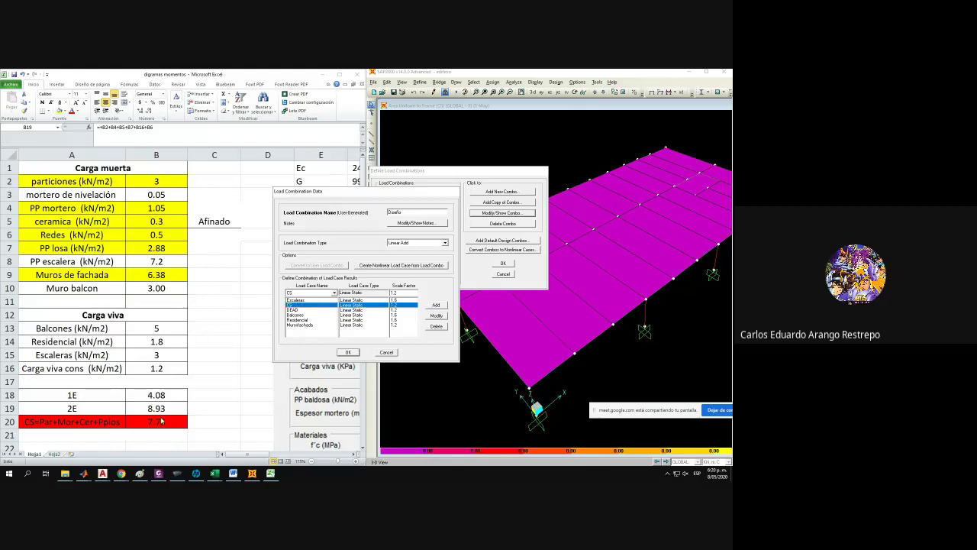
click(305, 301)
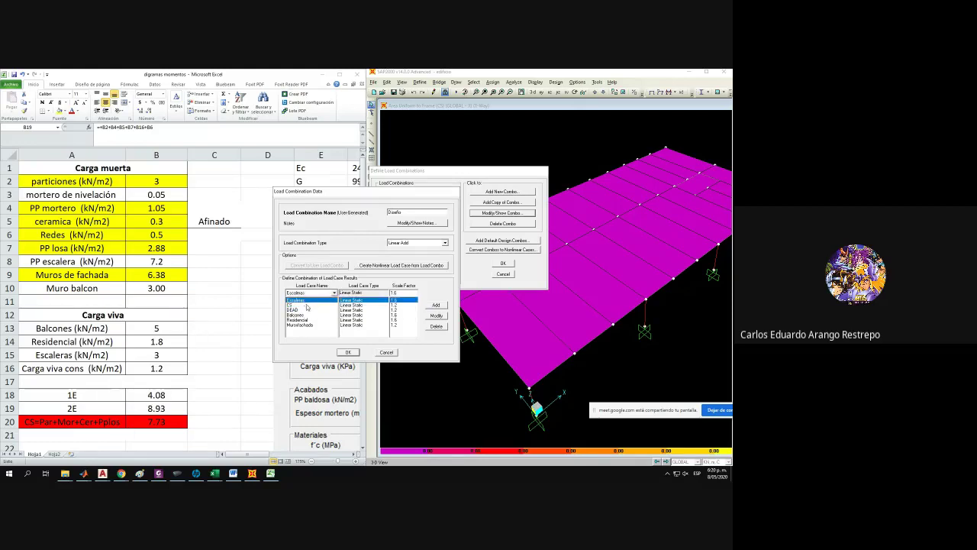
click(296, 305)
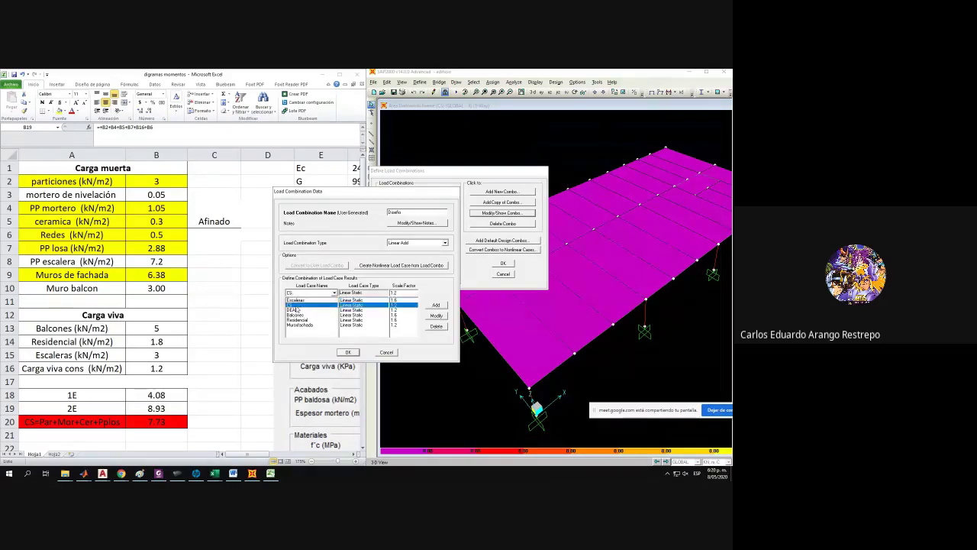
click(300, 310)
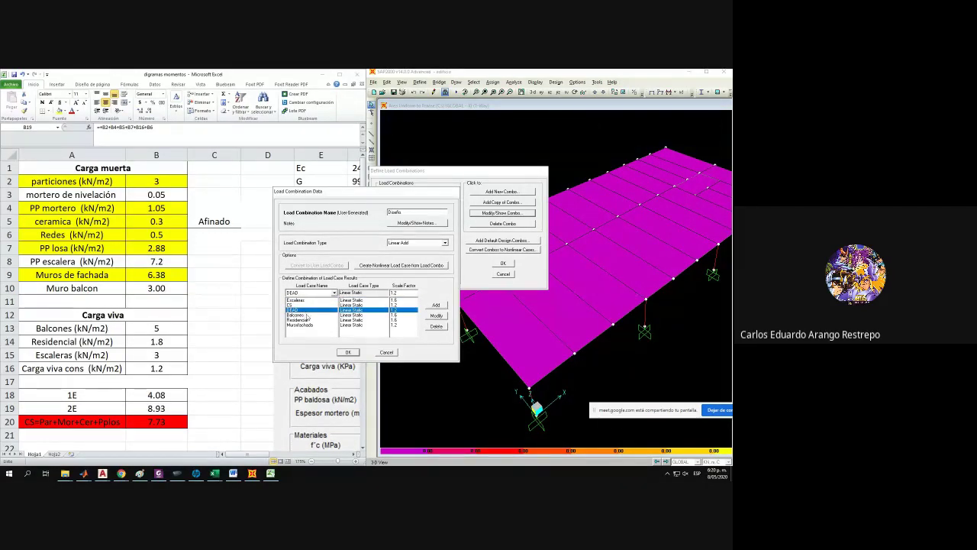
click(307, 315)
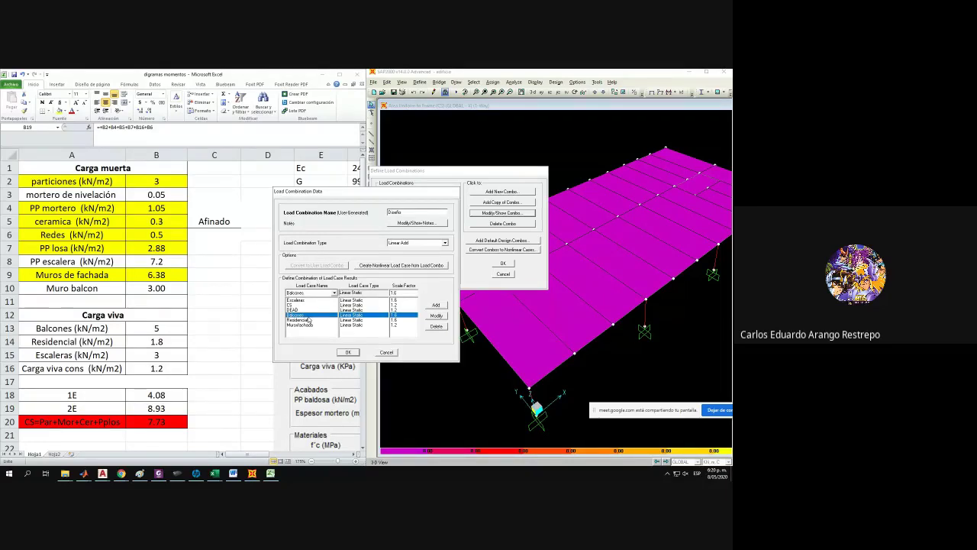
click(307, 320)
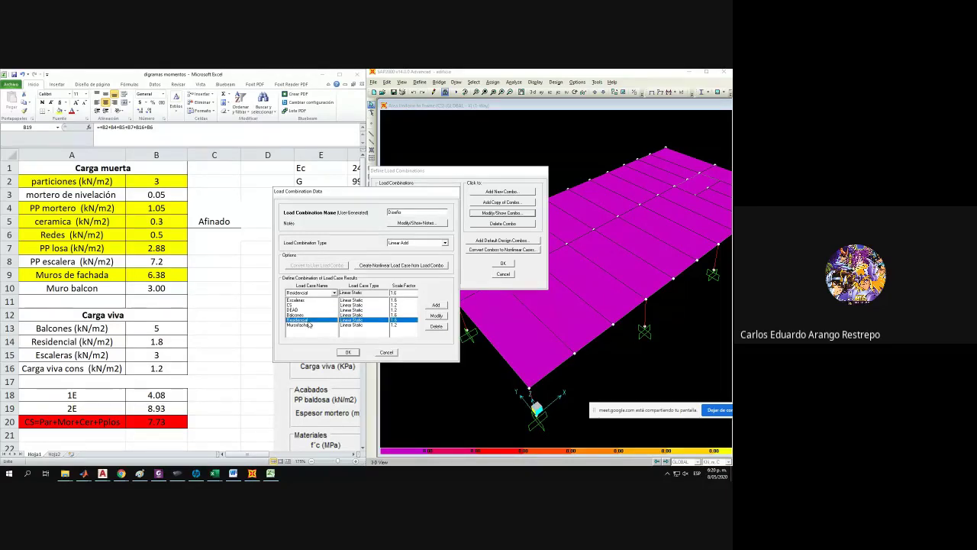
click(301, 325)
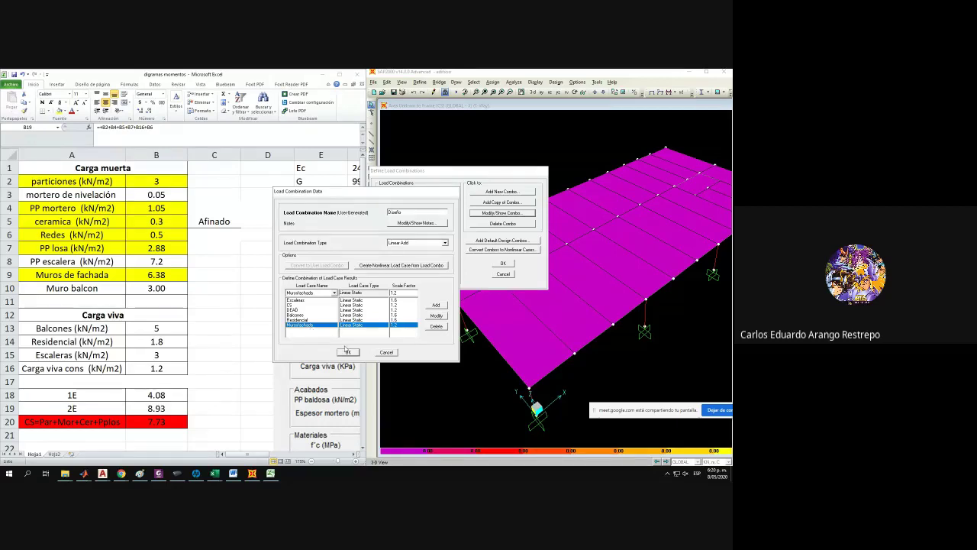
click(347, 353)
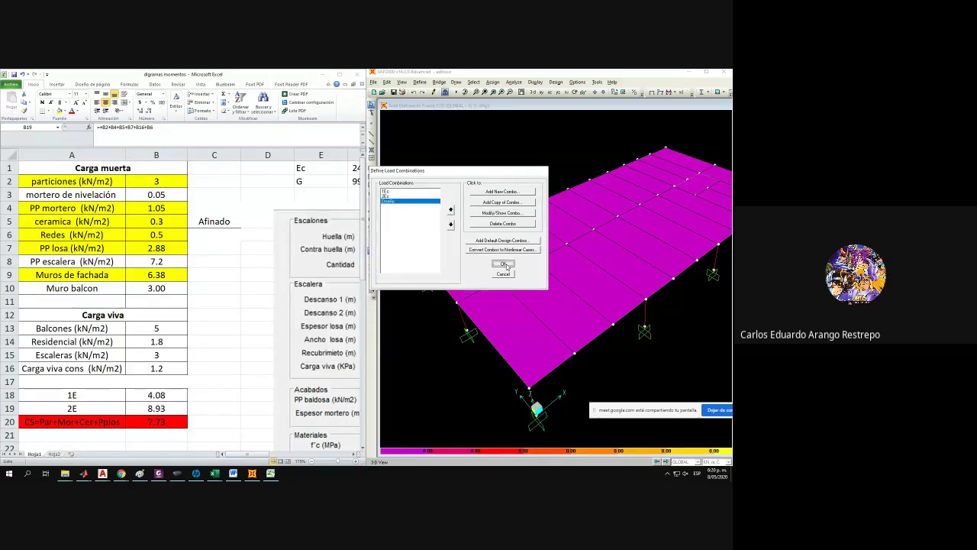
click(503, 263)
Inspect the CS load formula in B20 and the dead load cells it references, leaving it unchanged.
click(182, 424)
double_click(182, 425)
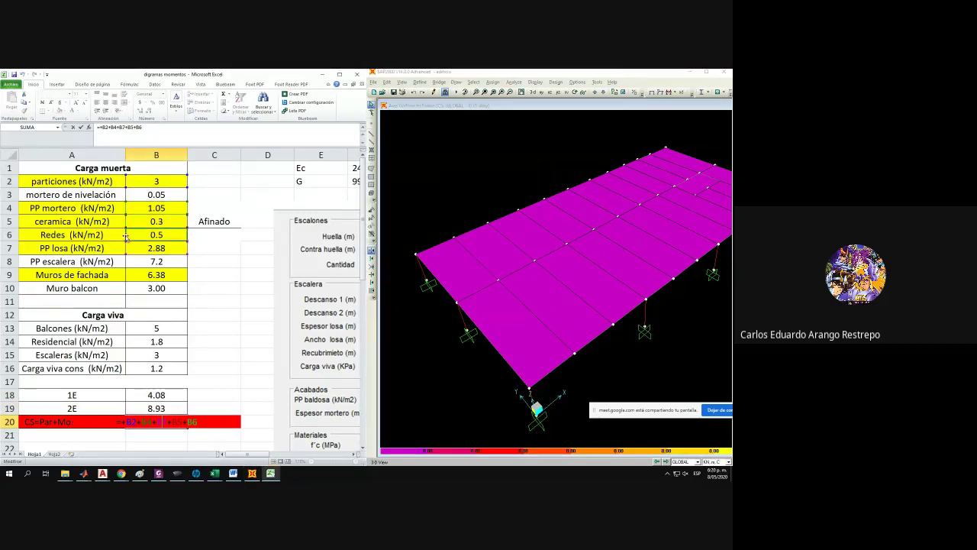
click(168, 255)
click(155, 305)
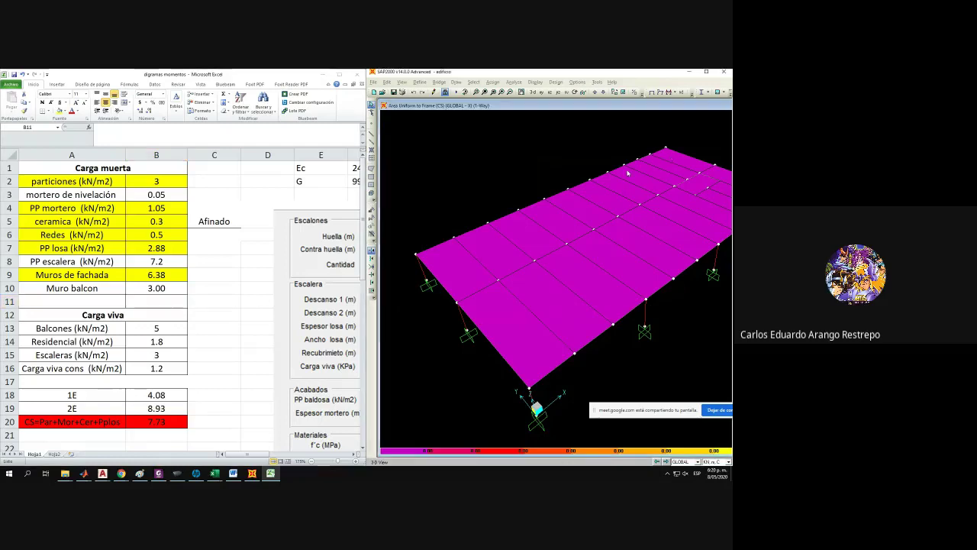
Display the loads assigned to an edge beam and compare its facade-wall distributed load with the workbook's Muros de fachada value.
middle_drag(629, 172, 587, 194)
scroll(587, 194, down, 1)
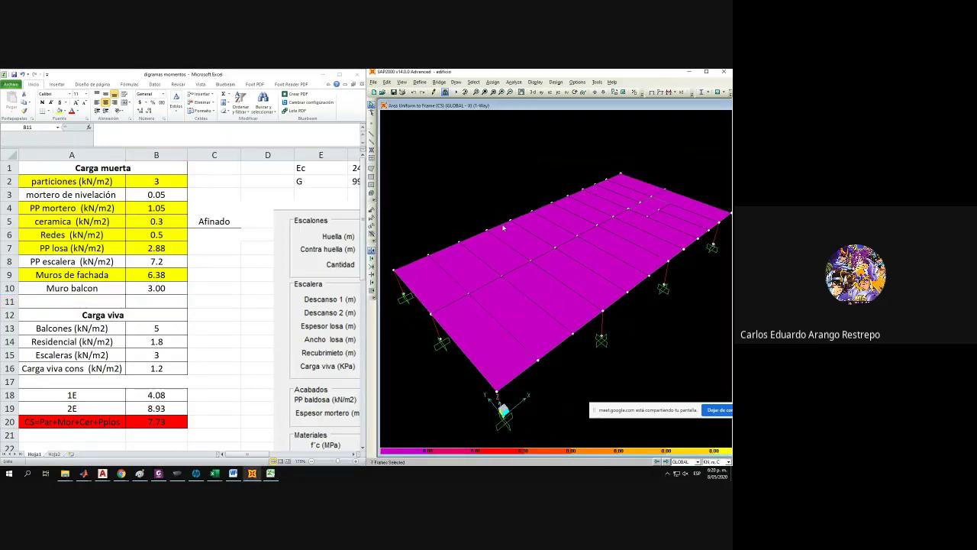
right_click(504, 228)
click(495, 179)
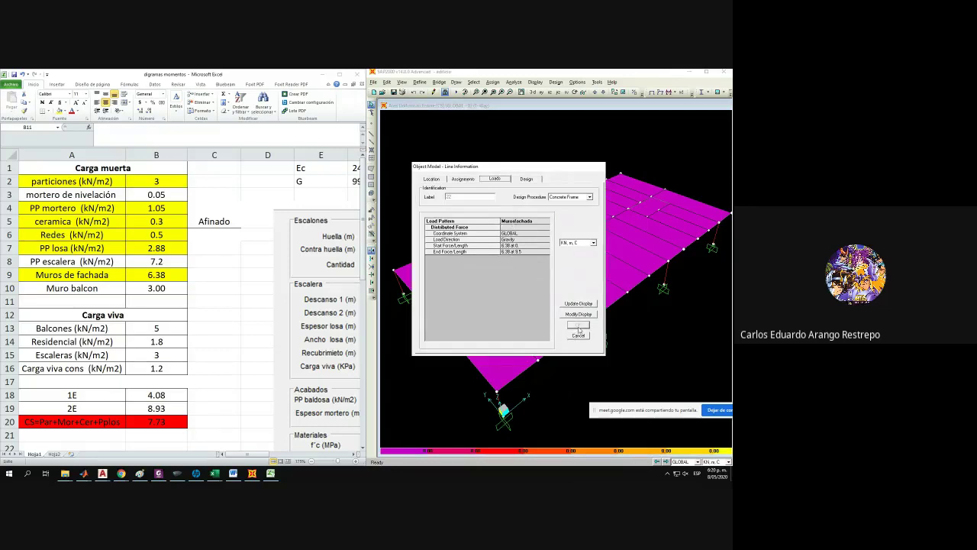
click(578, 326)
Recheck the facade-wall load case in the Diseño load combination and close the combination definitions without changes.
click(420, 82)
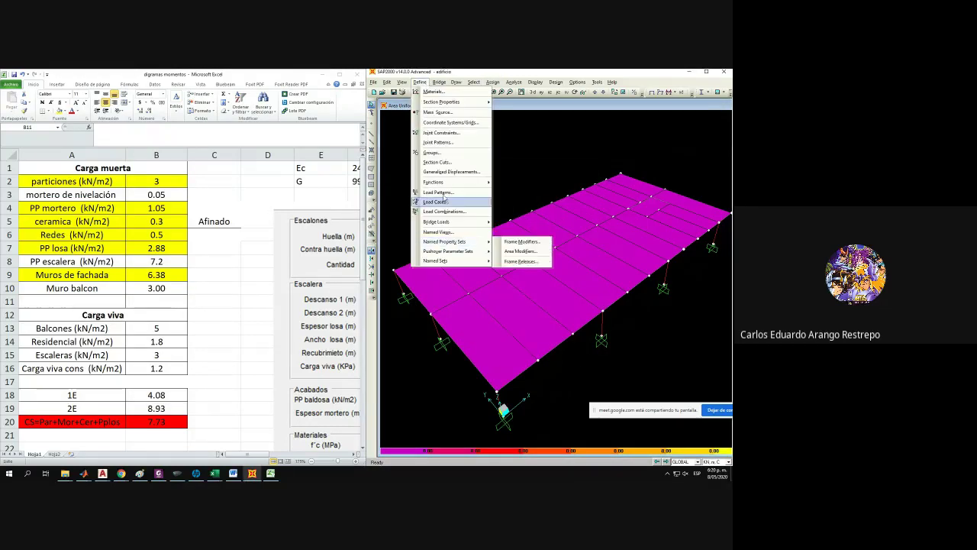
click(444, 211)
click(313, 248)
click(381, 260)
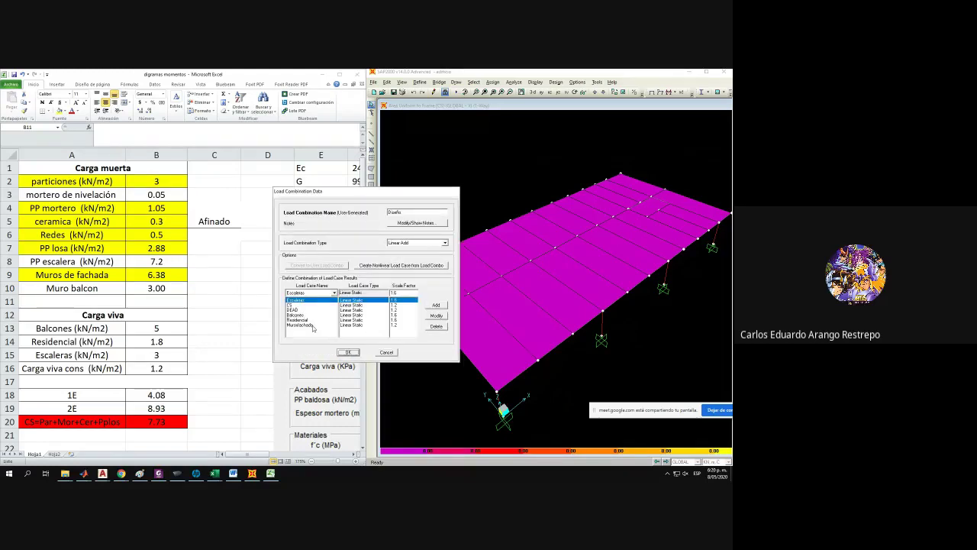
click(347, 352)
click(411, 310)
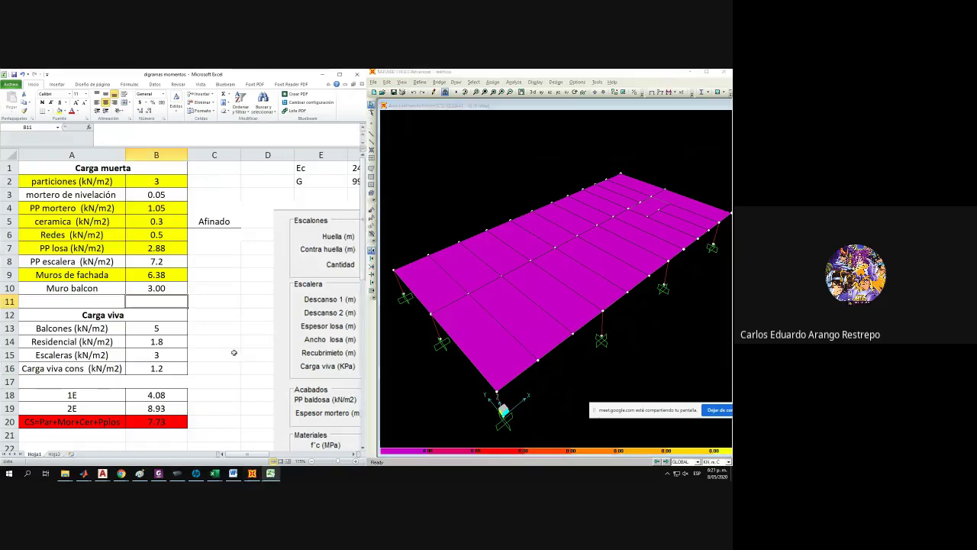
Switch from the digramas momentos workbook back to the Perdidas postensado workbook, keeping it beside the SAP2000 model.
scroll(227, 339, down, 7)
ctrl+scroll(228, 340, down, 3)
scroll(228, 341, down, 4)
ctrl+scroll(228, 342, down, 3)
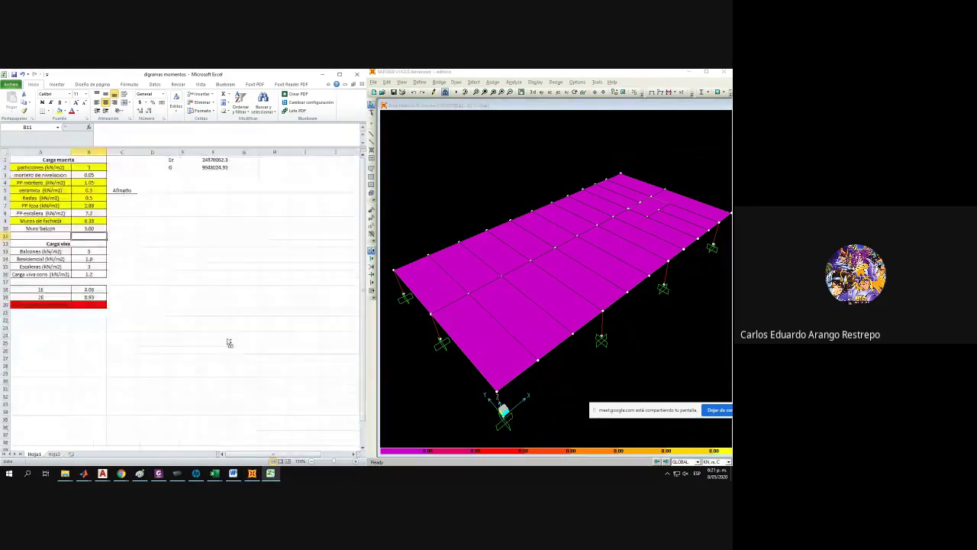
click(270, 473)
click(270, 474)
mouse_move(214, 473)
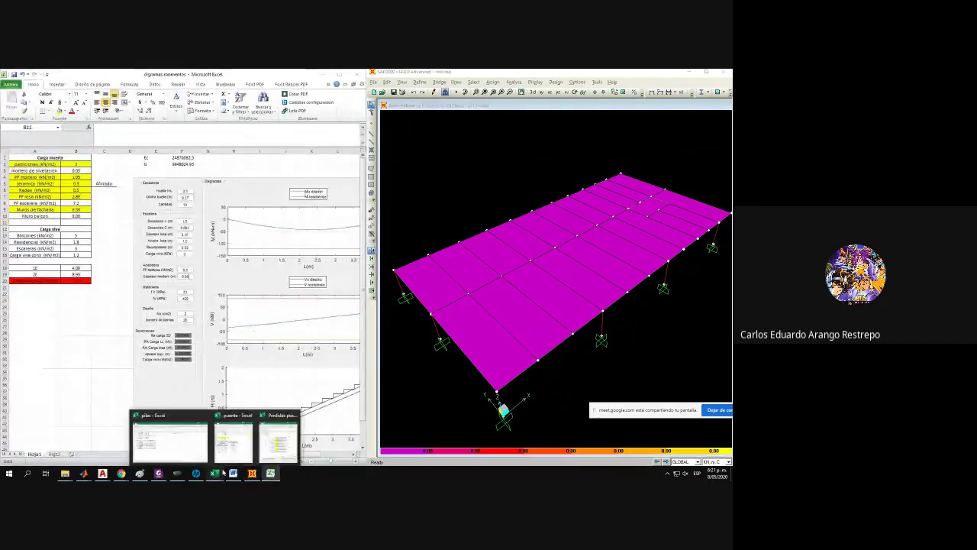
click(273, 447)
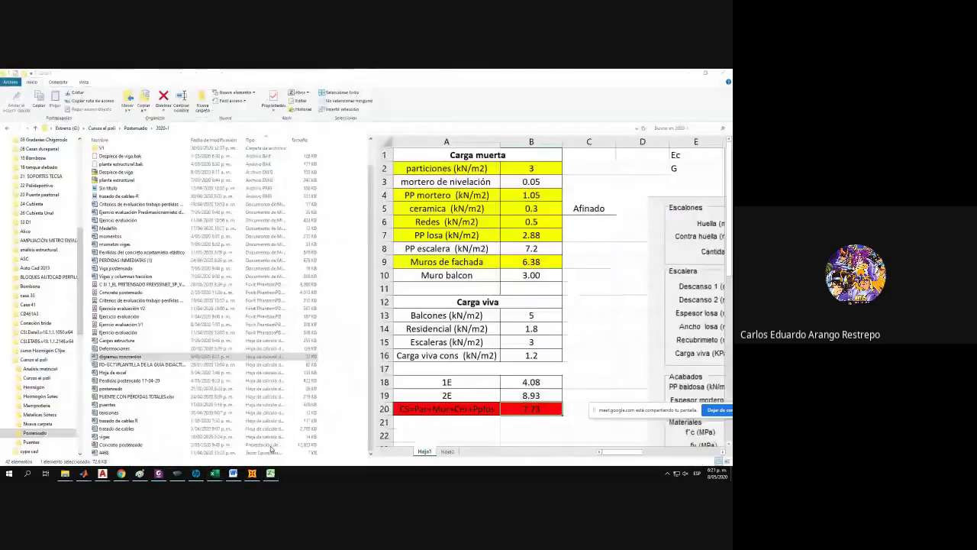
click(687, 74)
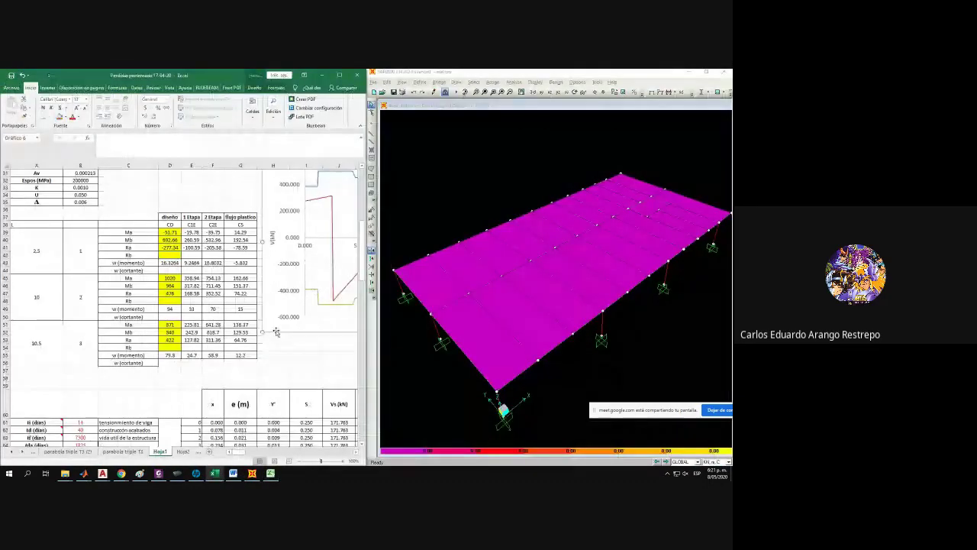
Move the shear chart clear of the span table and review the flujo plastico Ma values of spans 1 and 2.
drag(258, 328, 299, 331)
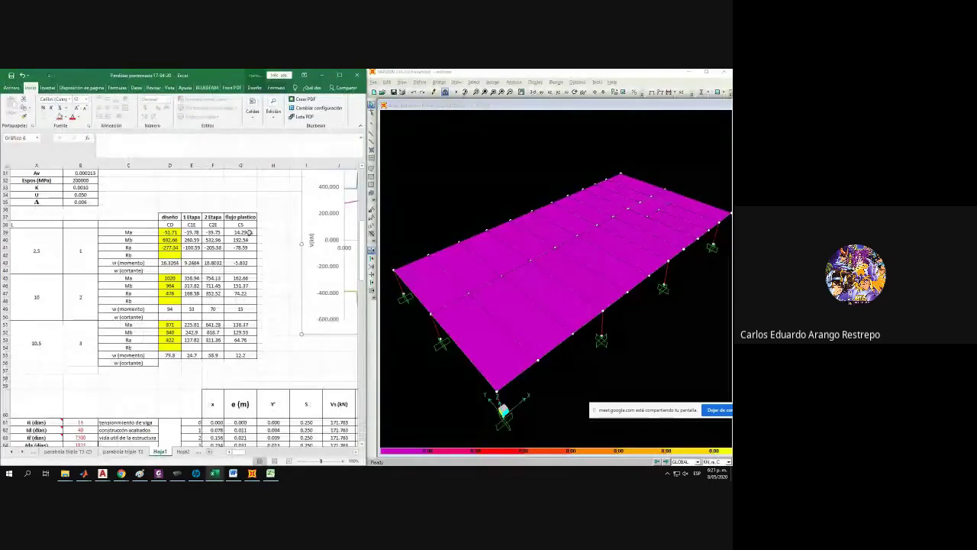
click(244, 241)
click(242, 232)
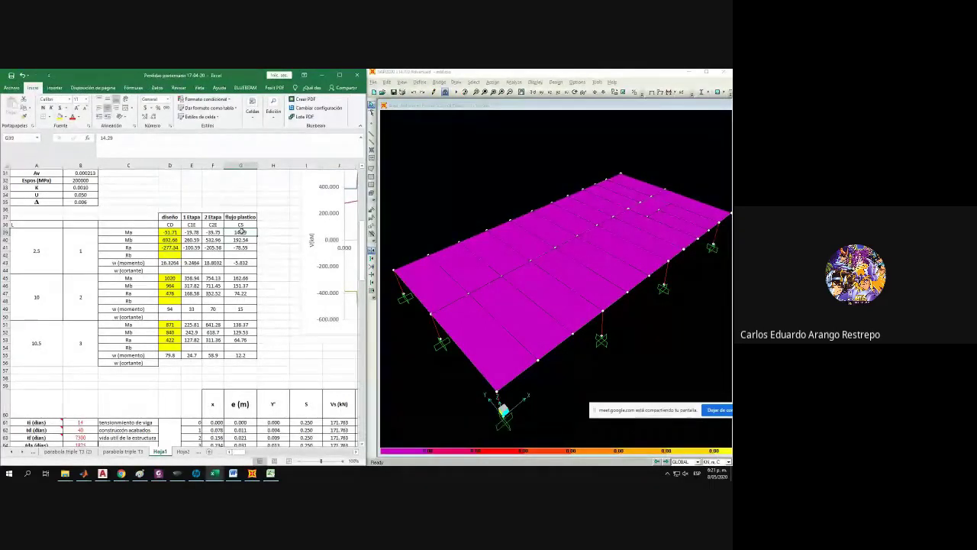
click(242, 277)
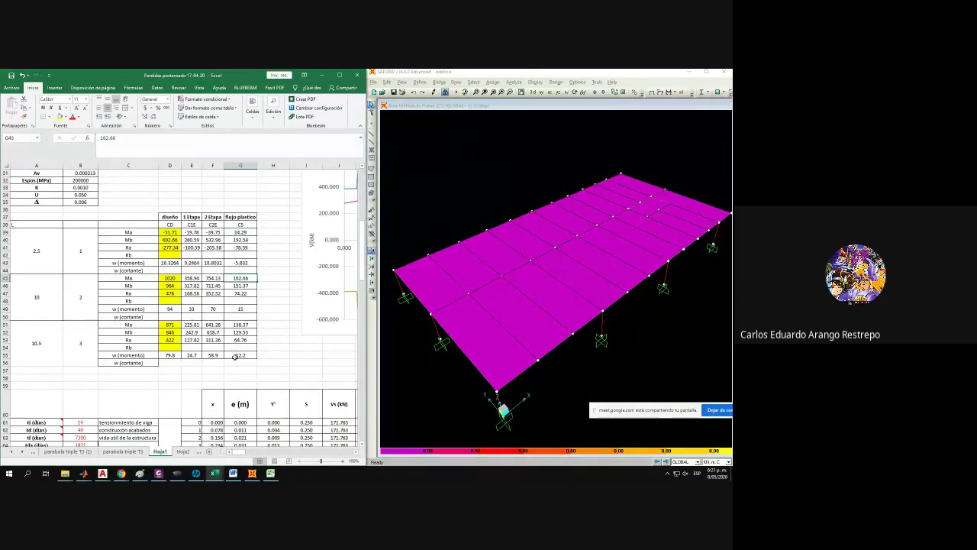
ctrl+scroll(170, 362, up, 1)
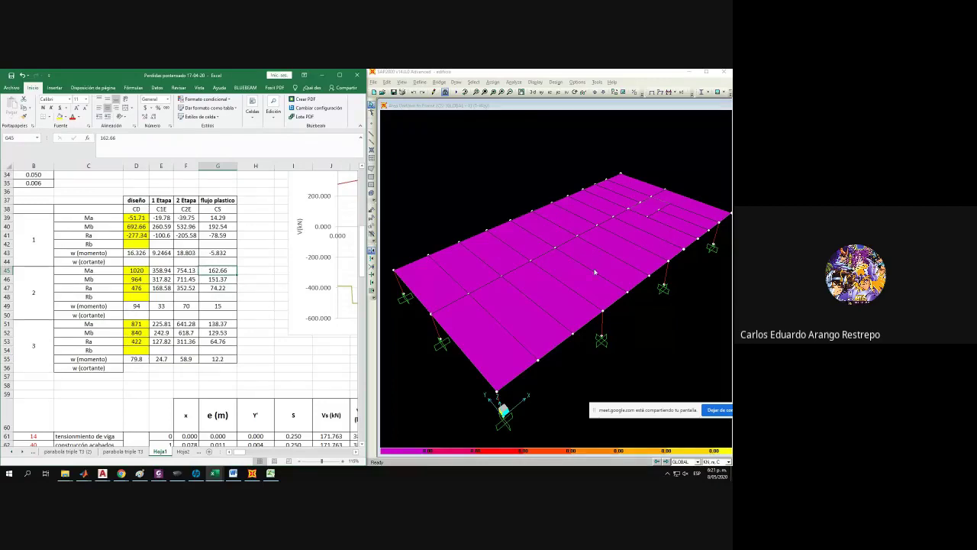
Clear the selection in the SAP2000 model and set its areas to not in view in the display options.
click(461, 287)
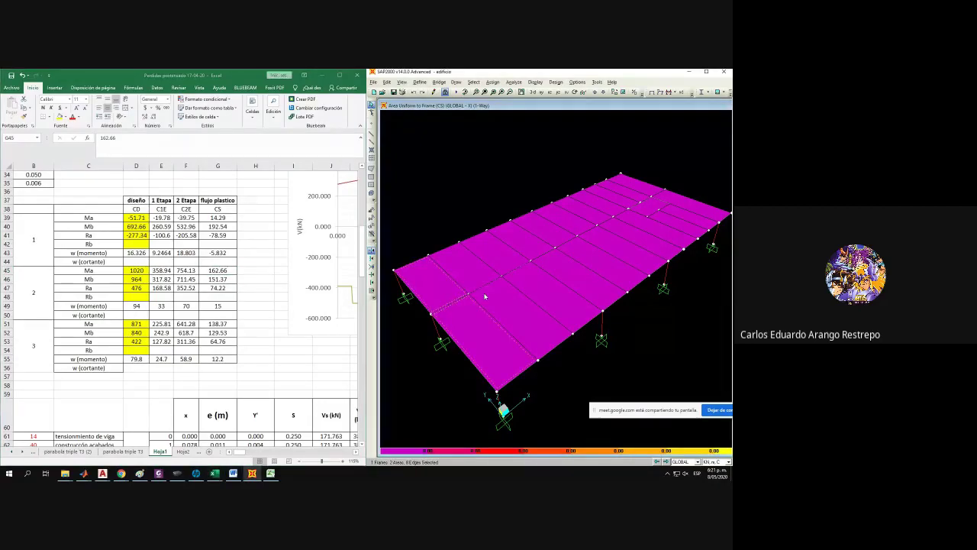
key(ctrl+q)
click(623, 94)
click(240, 316)
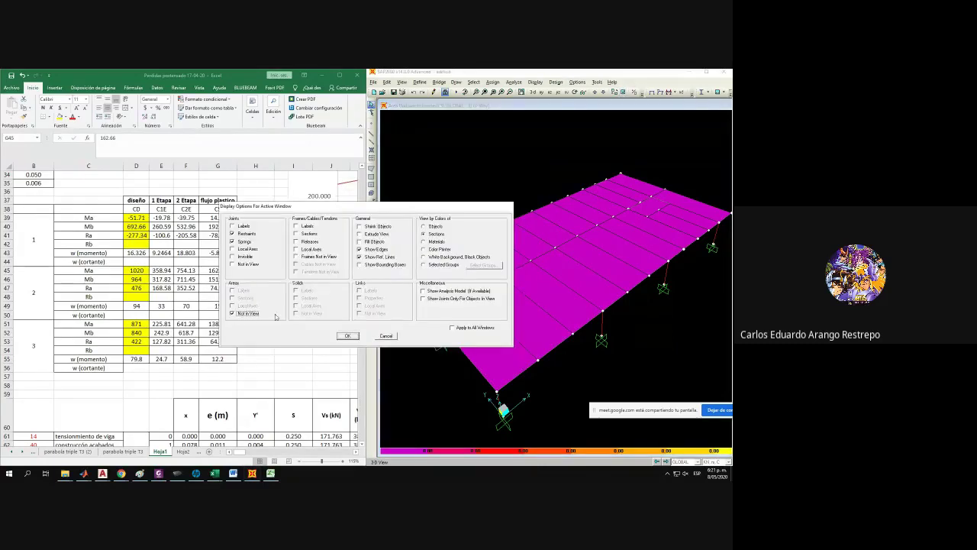
click(352, 337)
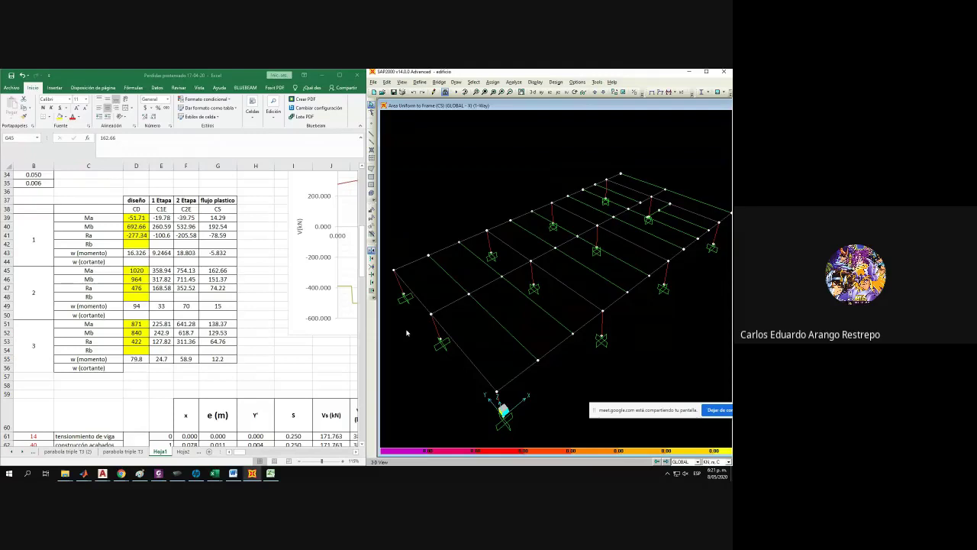
Select the frames of the interior longitudinal beam line and show only that selection.
click(451, 303)
right_click(666, 159)
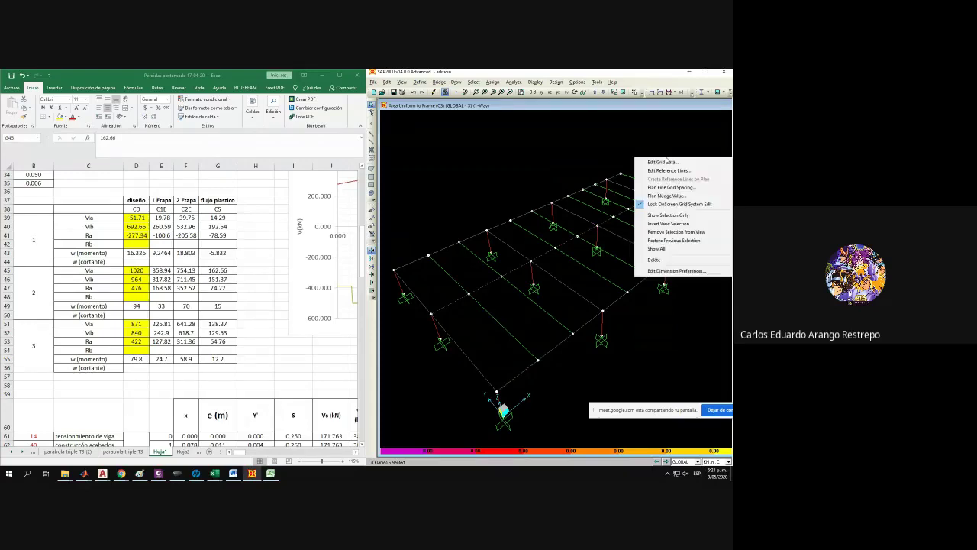
click(675, 214)
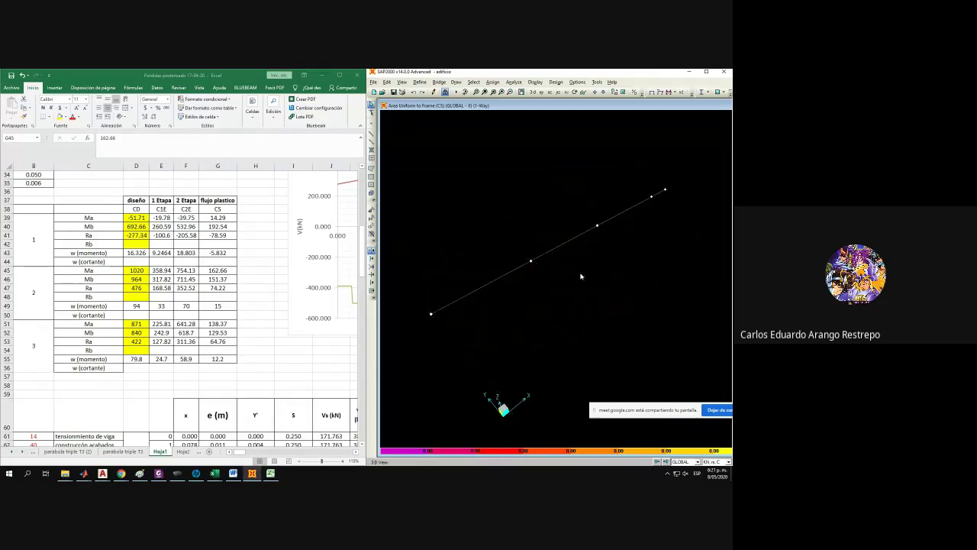
Display the filled Shear 2-2 diagram of the isolated beam for the Diseño combination.
click(534, 82)
mouse_move(588, 140)
click(650, 150)
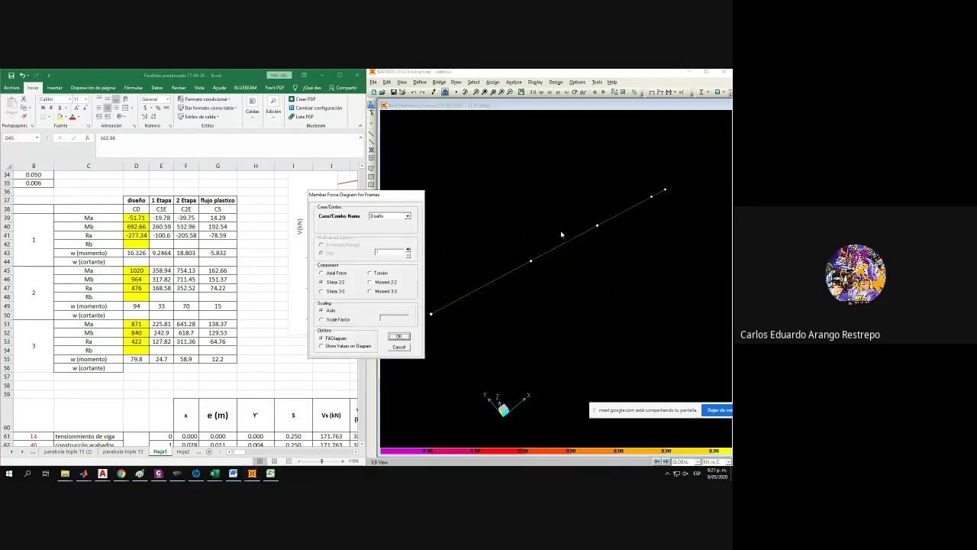
click(398, 337)
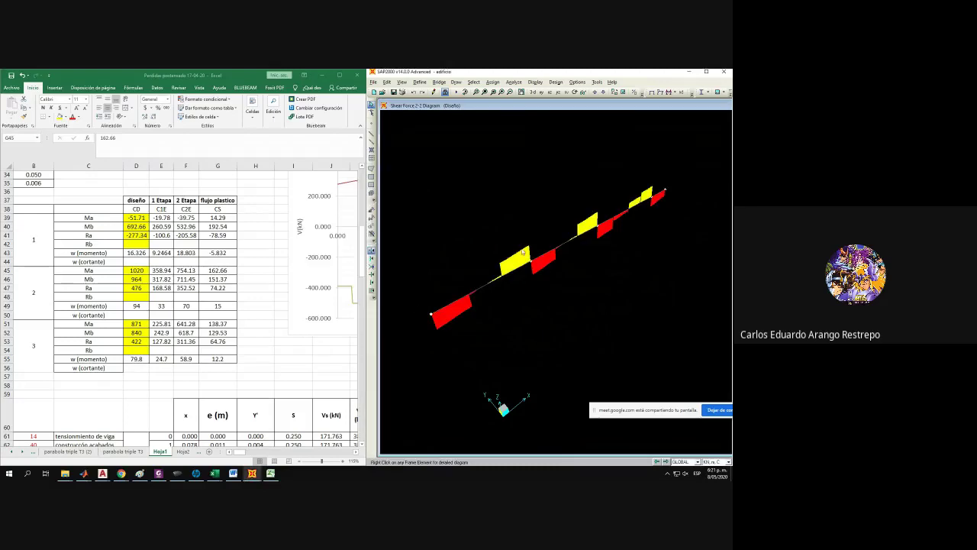
Open the beam's far end frame diagrams and enter span 1's diseño Ma as -29.93 and Mb as 1027.1 in the workbook.
right_click(660, 195)
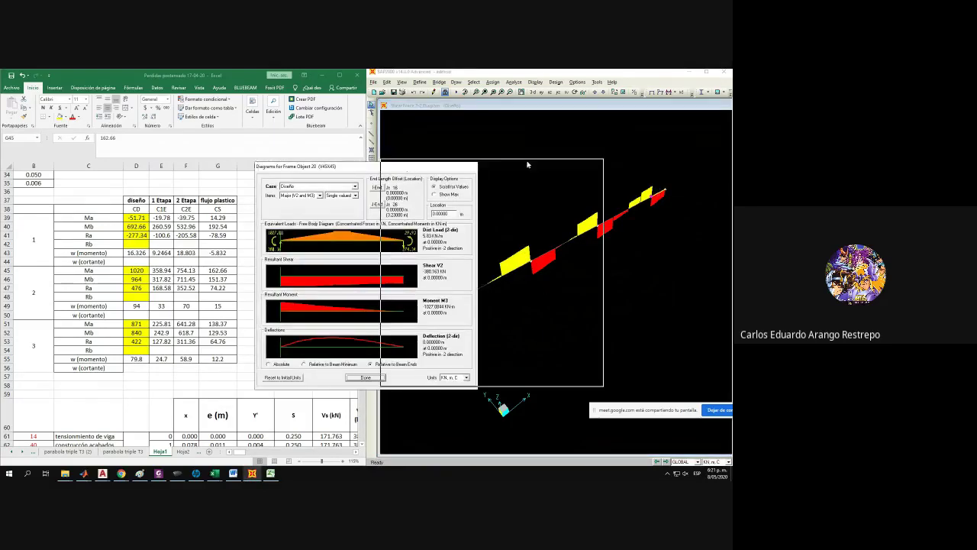
drag(526, 164, 527, 164)
click(137, 218)
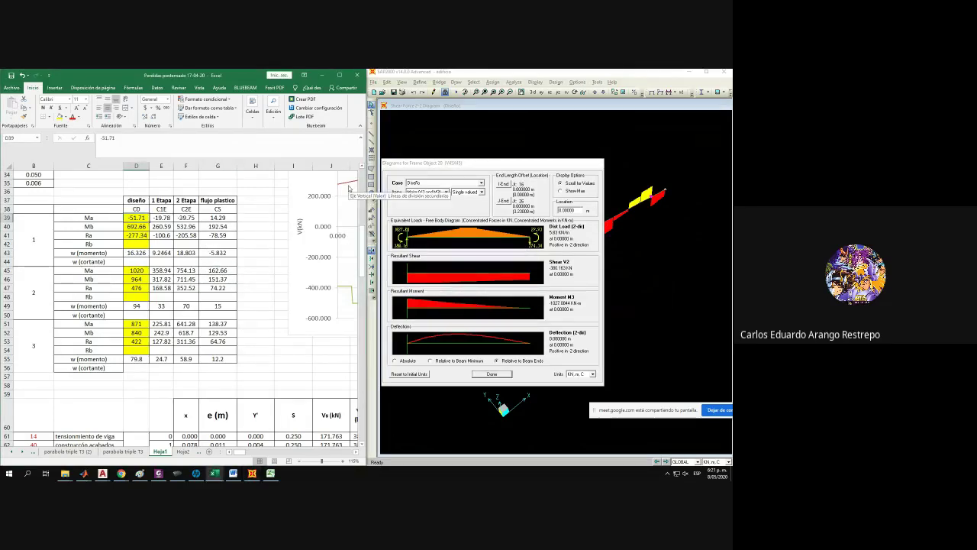
text(-29.93)
key(Return)
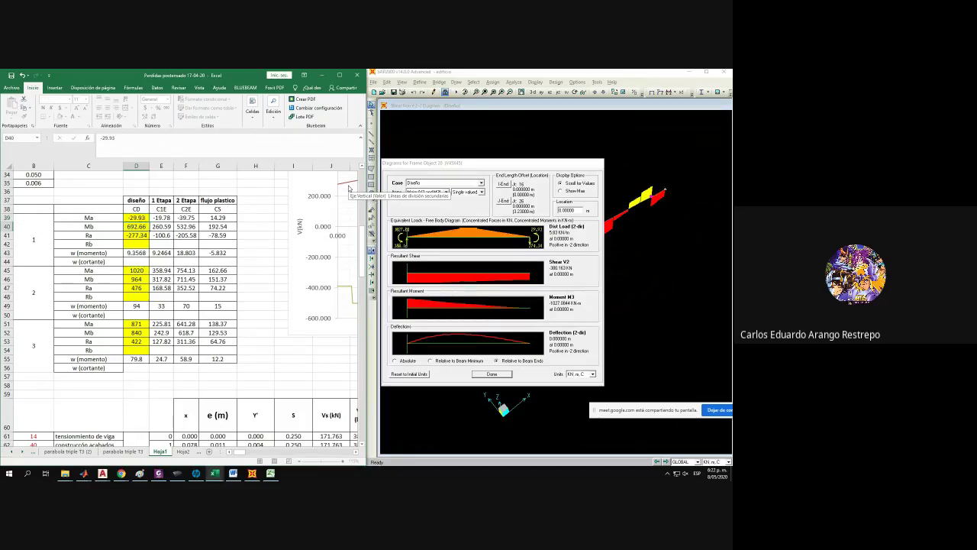
text(10)
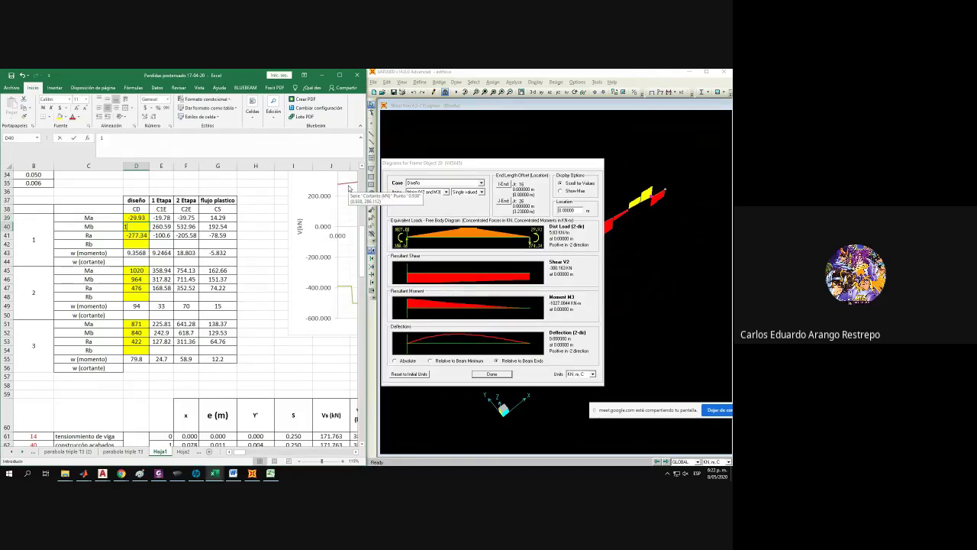
text(1)
key(Return)
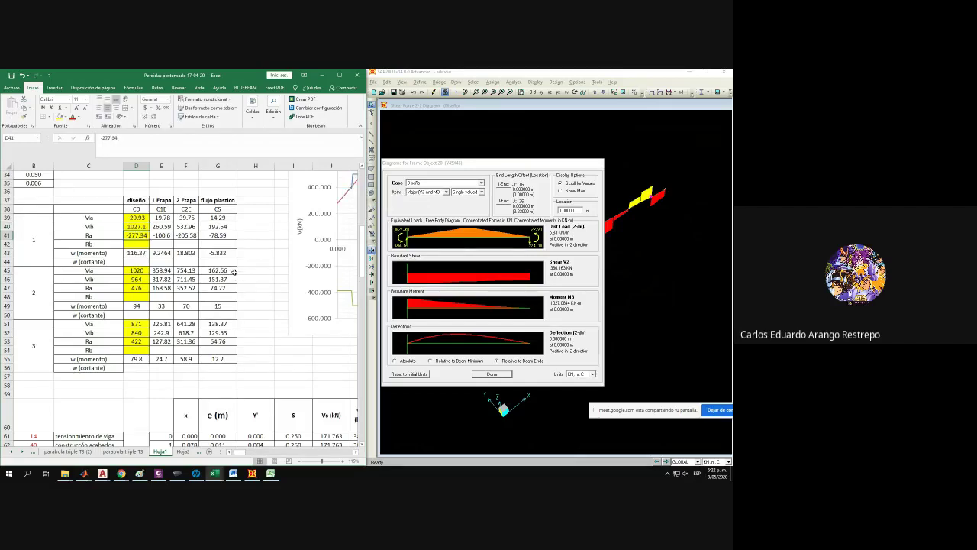
Set span 1's diseño Ra to -274.34 and Rb to 38.16.
text(-274.37)
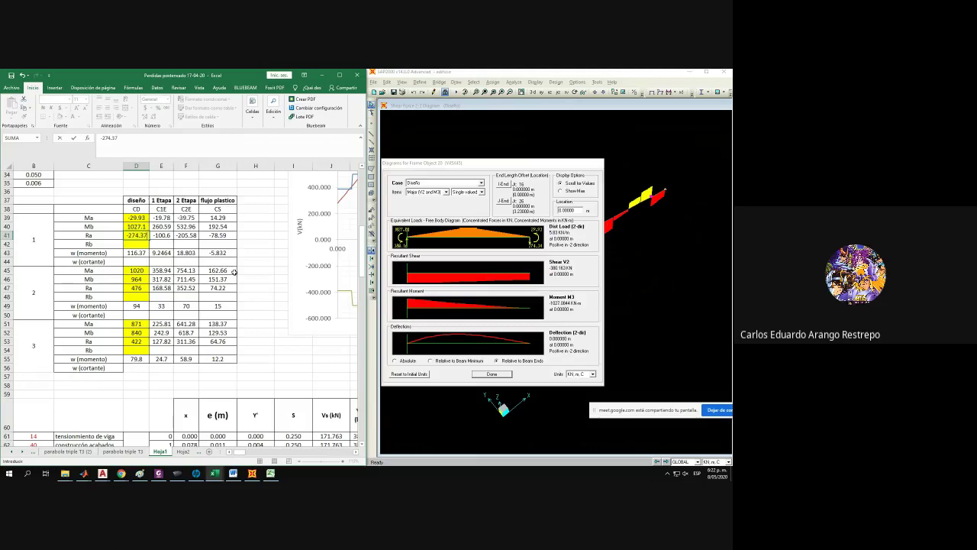
key(BackSpace)
text(4.34)
key(Return)
text(38.16)
key(Return)
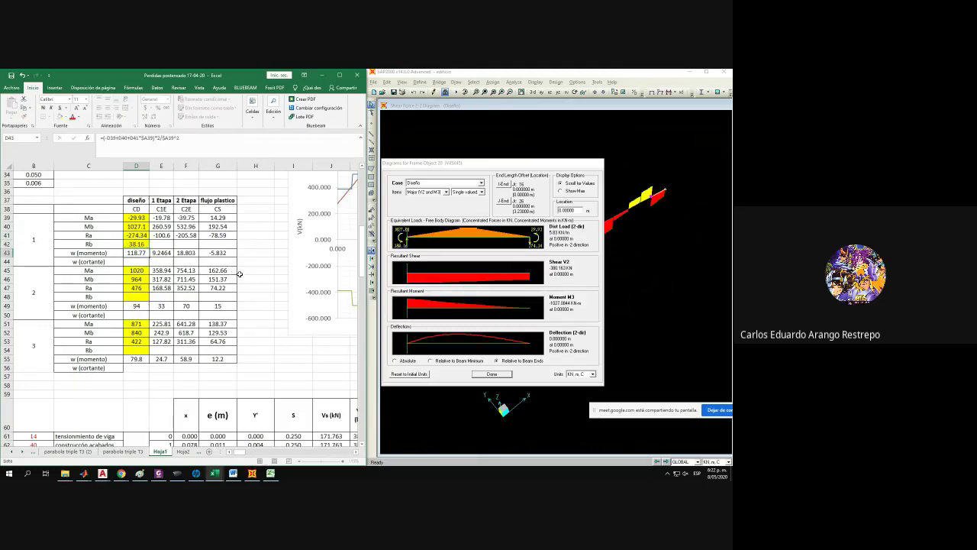
Switch the frame diagrams to case 1Ec and set span 1's 1 Etapa Ma to -77.31 and Mb to 300.98.
click(471, 187)
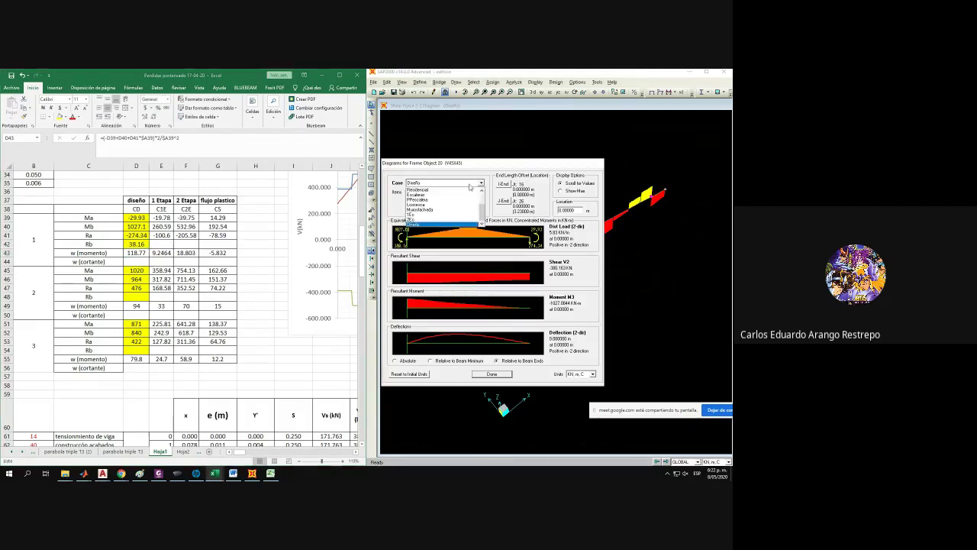
click(456, 216)
click(165, 219)
text(-)
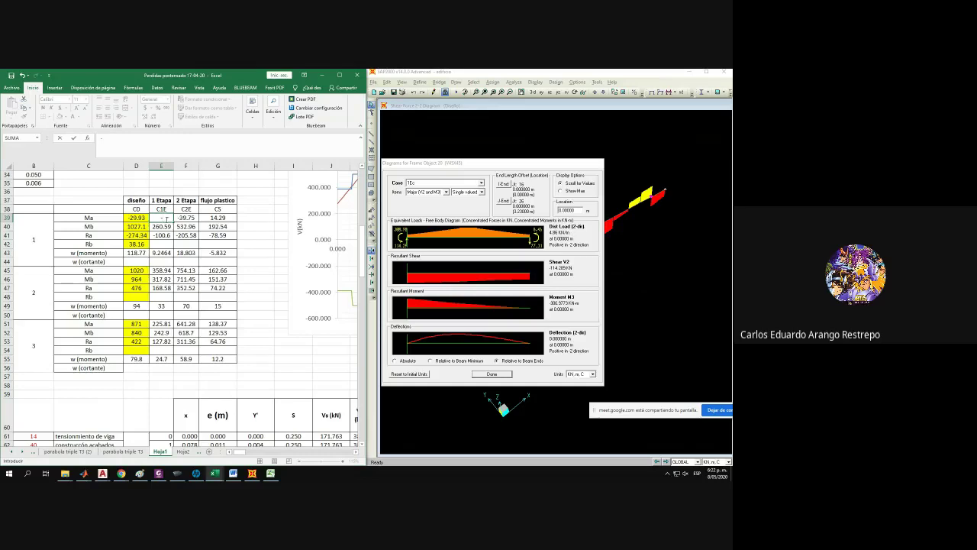
text(77.25)
key(Return)
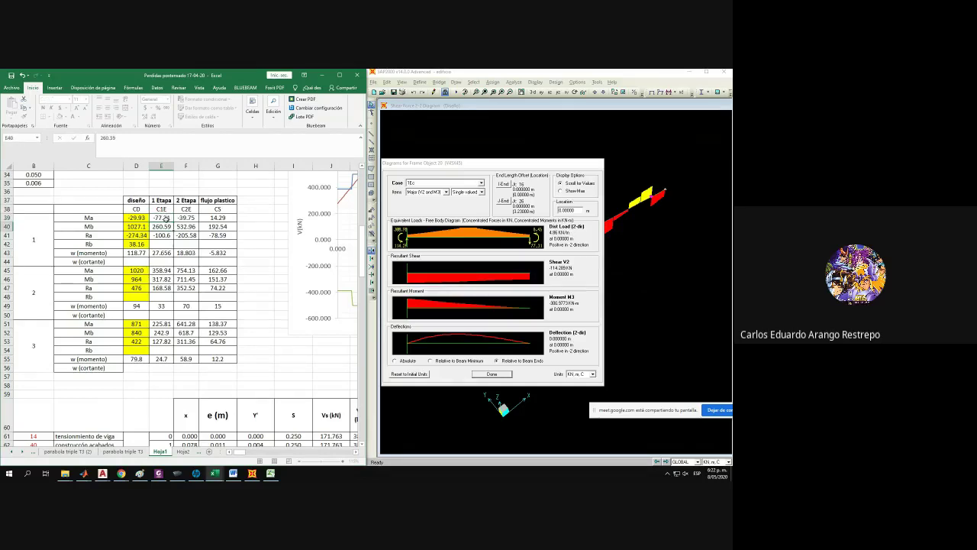
text(300.98)
key(Return)
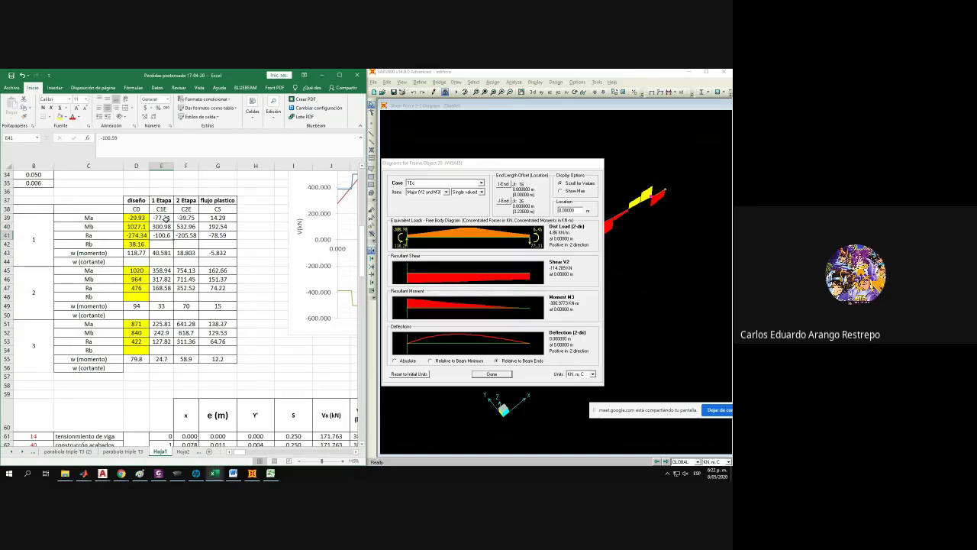
Set span 1's 1 Etapa Ra to -77.31 and Rb to 114.29.
text(-77)
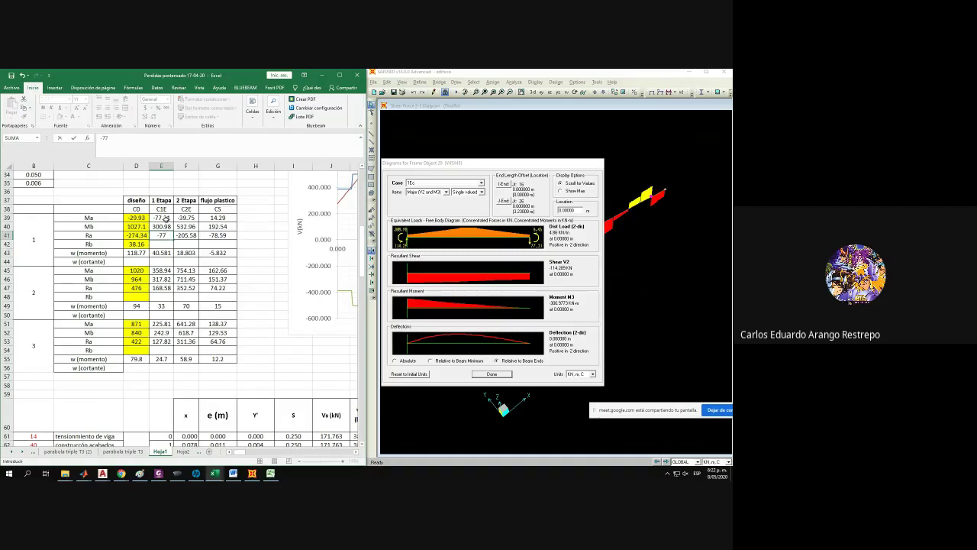
text(.31)
key(Return)
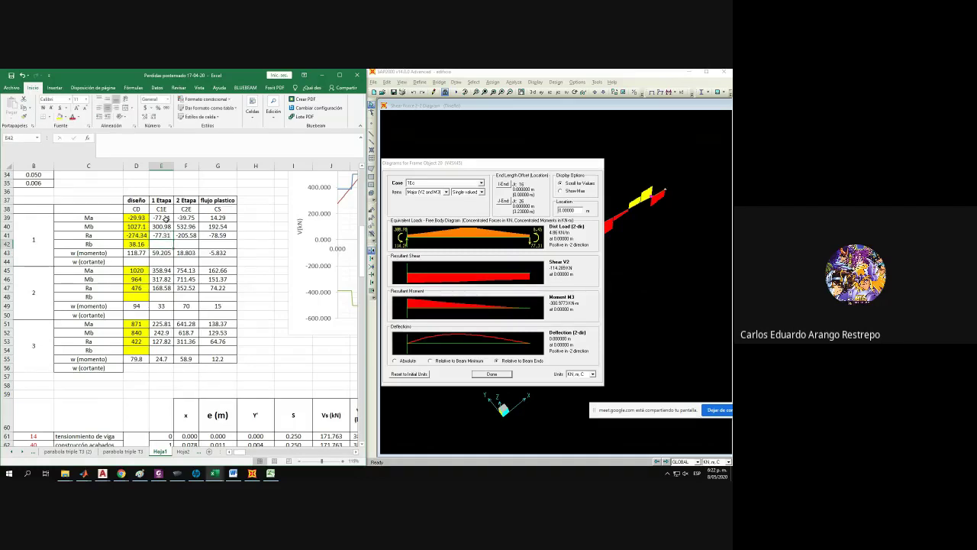
text(114.29)
key(Return)
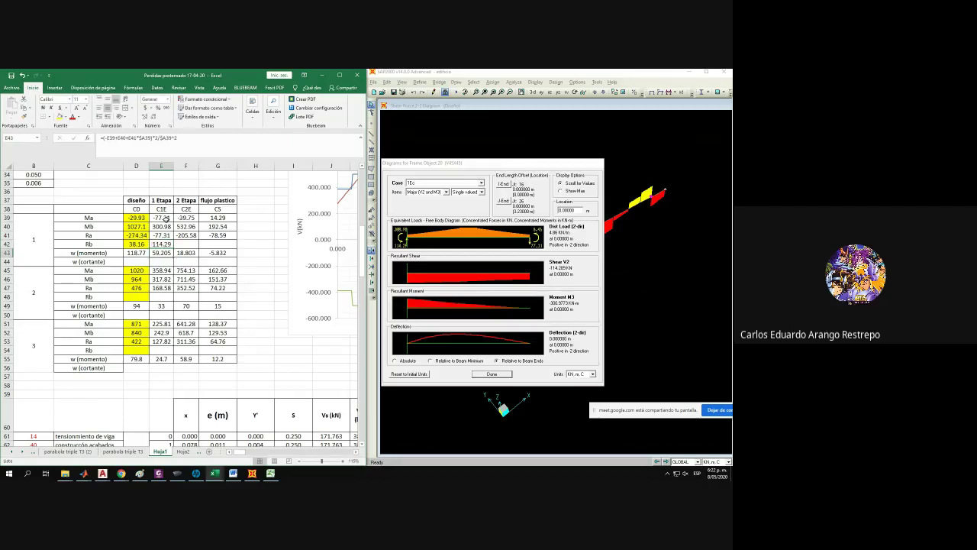
Show the end frame's force diagrams for the 2Ec case.
click(137, 271)
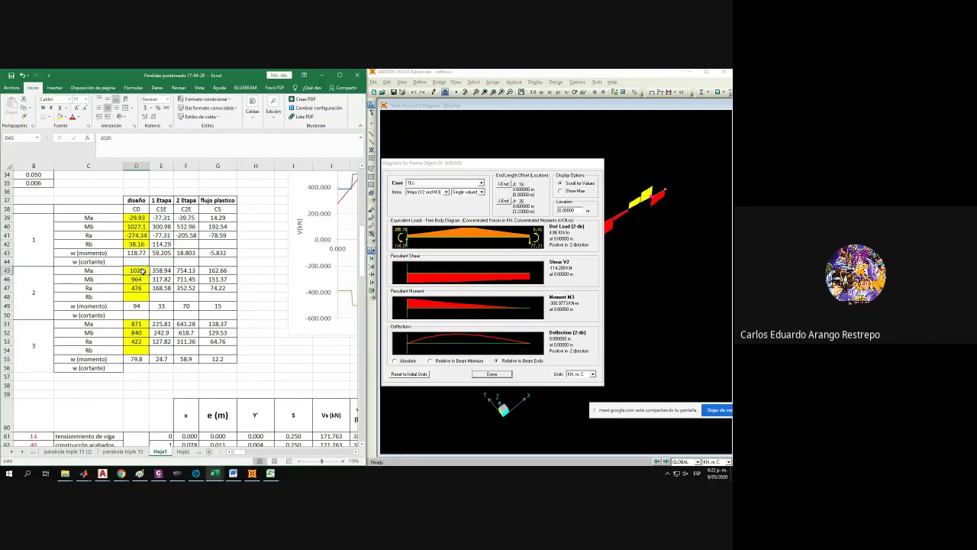
click(481, 183)
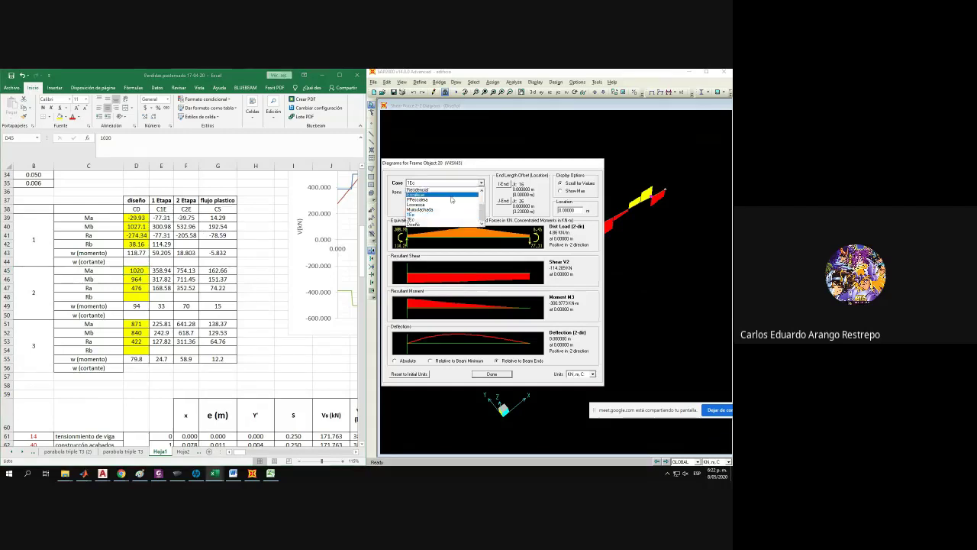
click(435, 197)
Try entering -183.28 as span 1's Ma in the 1 Etapa column, and undo that entry.
click(164, 218)
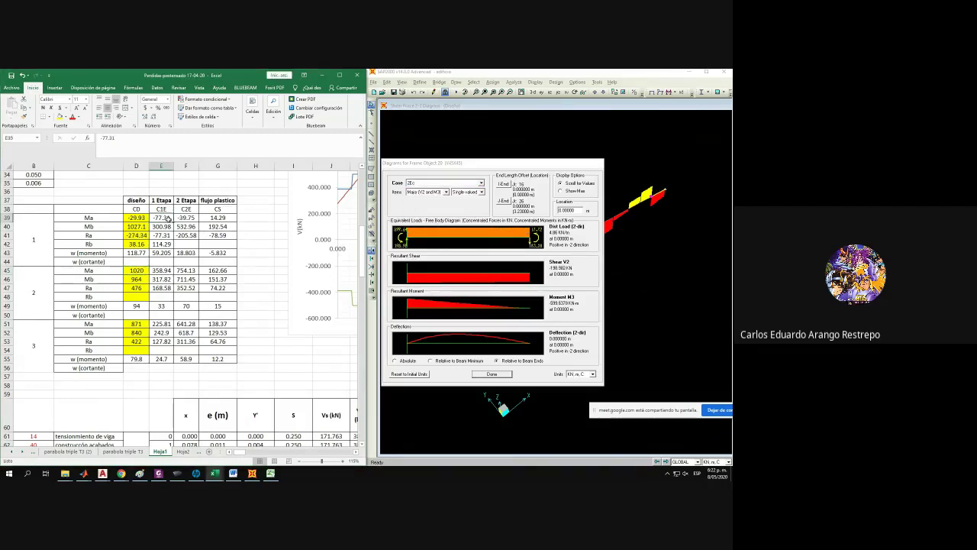
text(=)
text(2)
text(83)
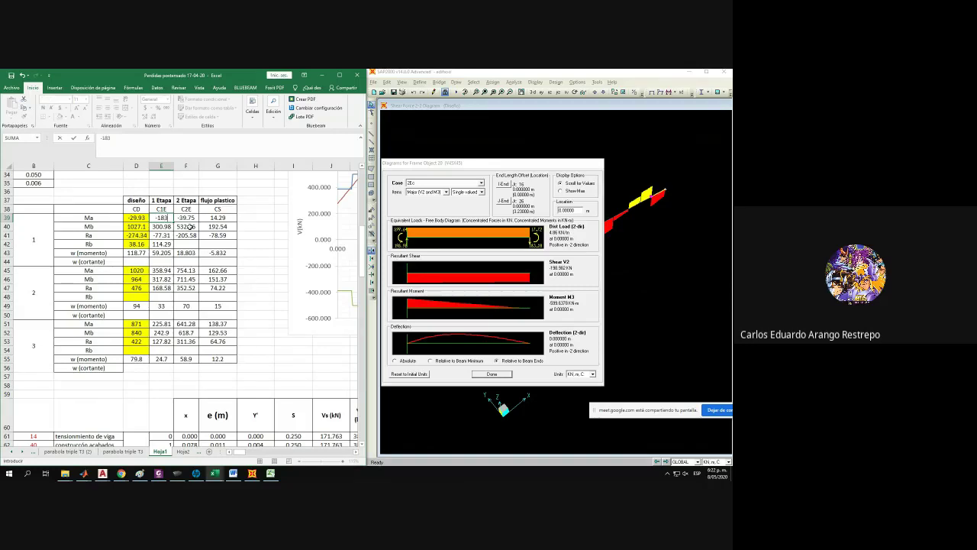
text(.28)
key(Return)
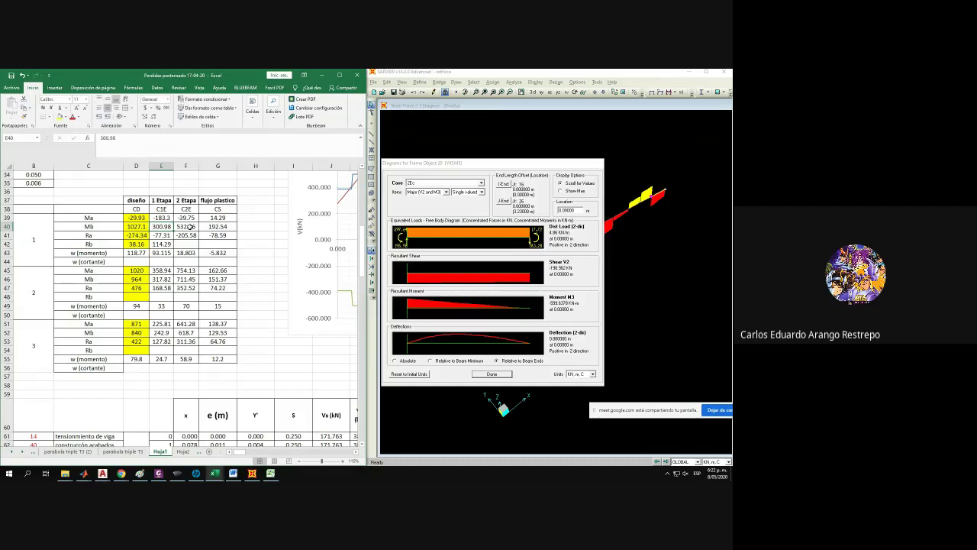
key(ctrl+z)
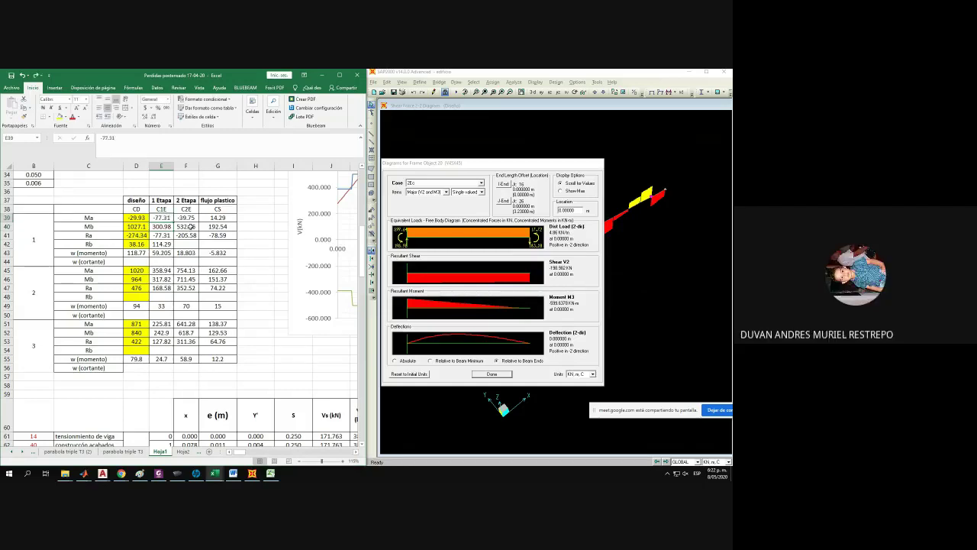
Mute the computer's speaker output and return to span 1's Ma cell in the 2 Etapa column.
click(193, 218)
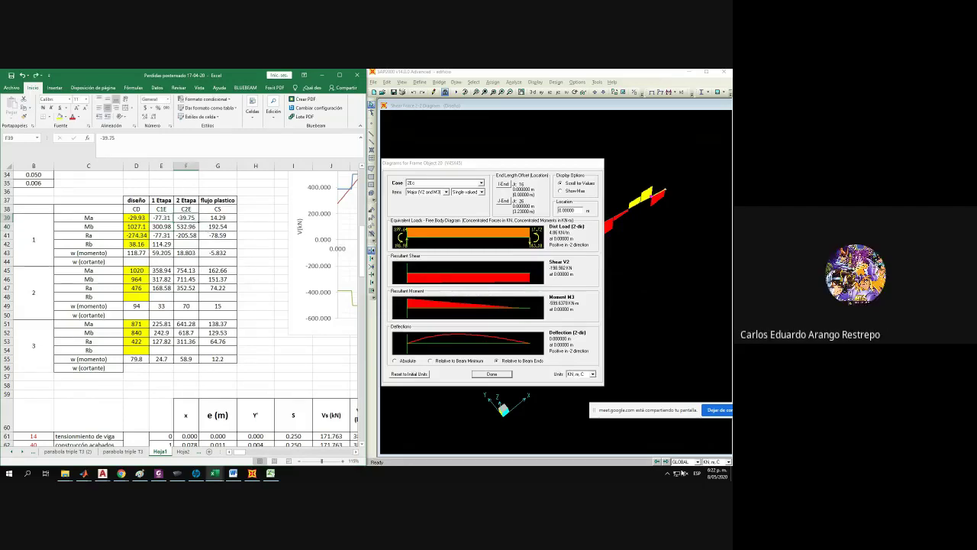
click(686, 473)
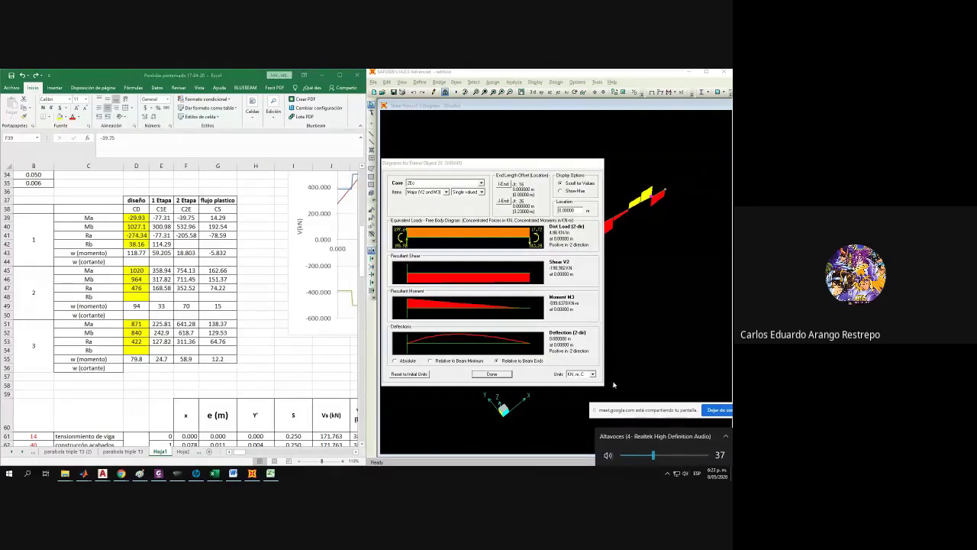
click(608, 455)
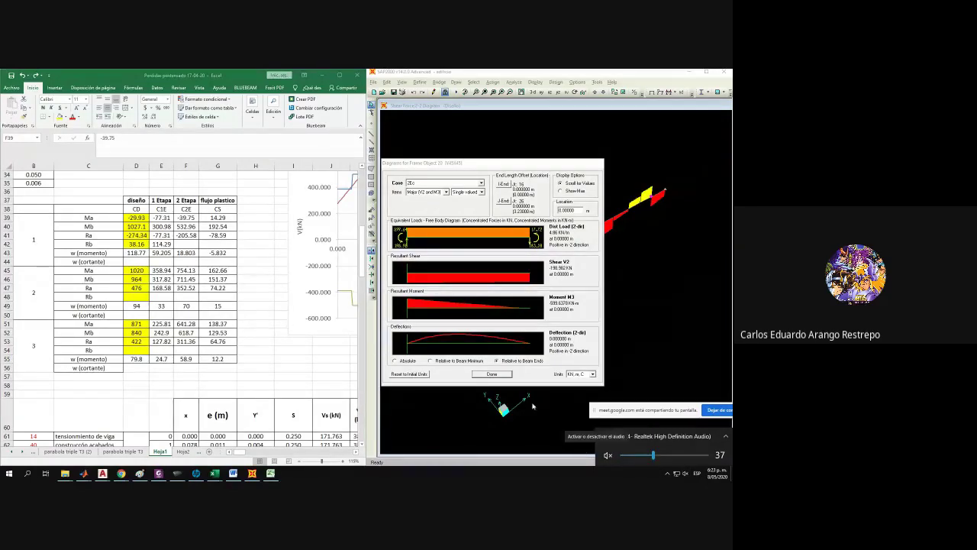
click(356, 348)
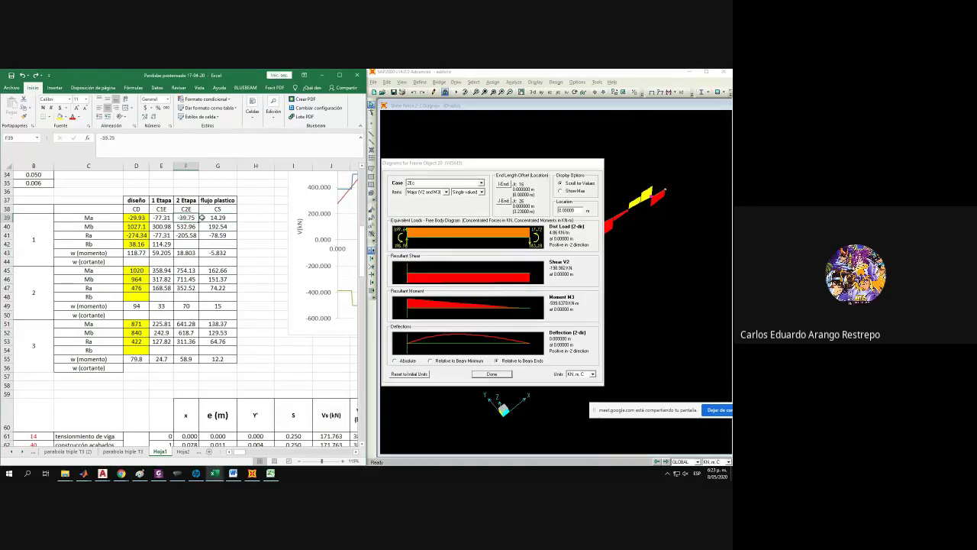
Try entering -183.28 as span 1's 2 Etapa Ma, and 198.98 and then 599 as its Mb.
text(-183.)
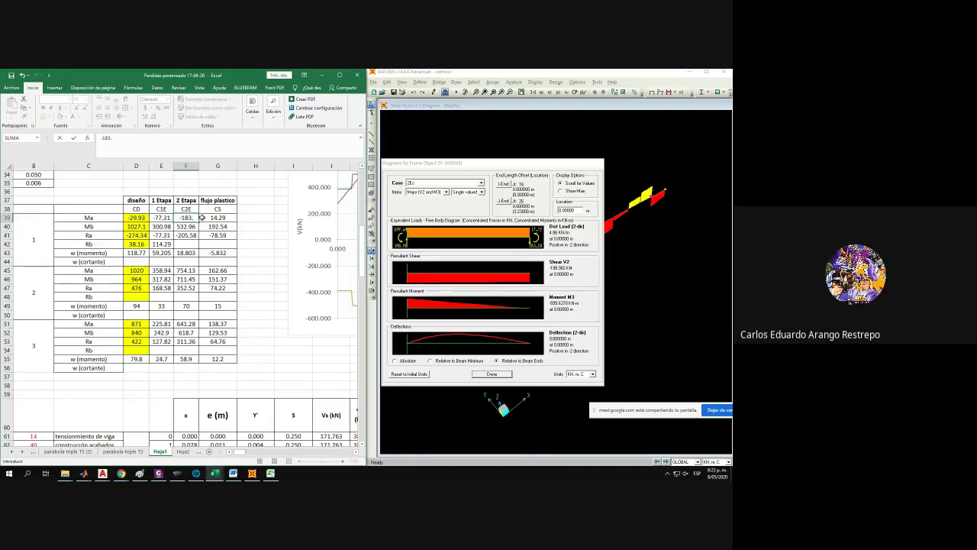
text(28)
key(Return)
text(198.98)
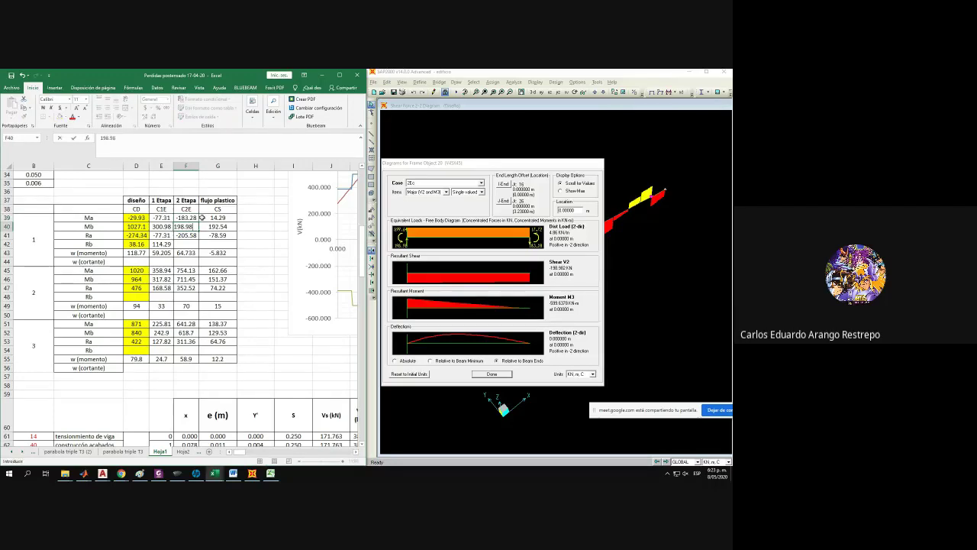
key(Return)
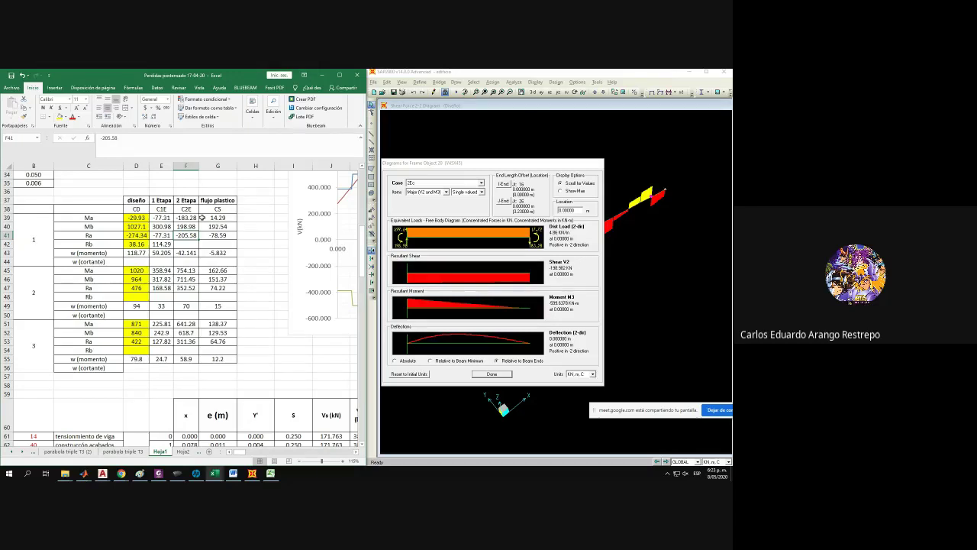
key(Up)
text(599)
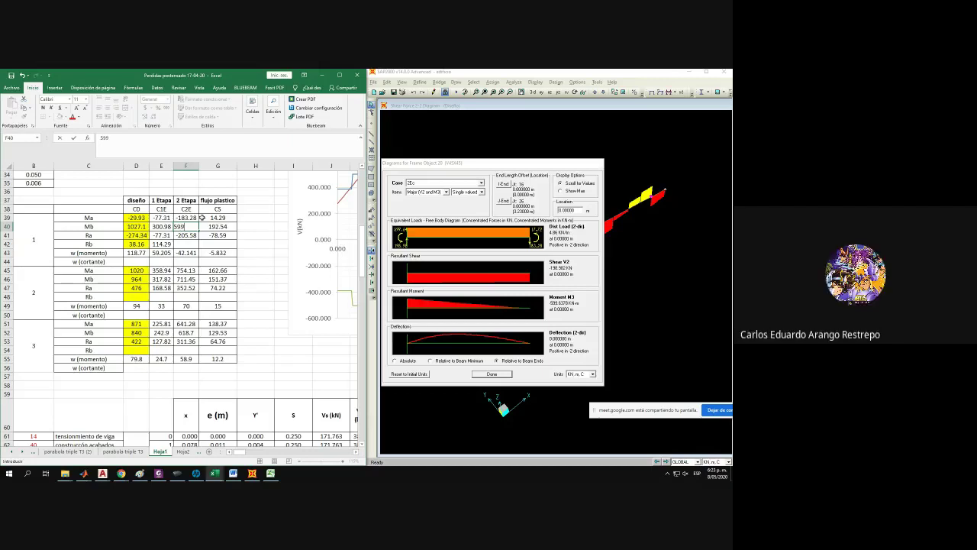
key(Up)
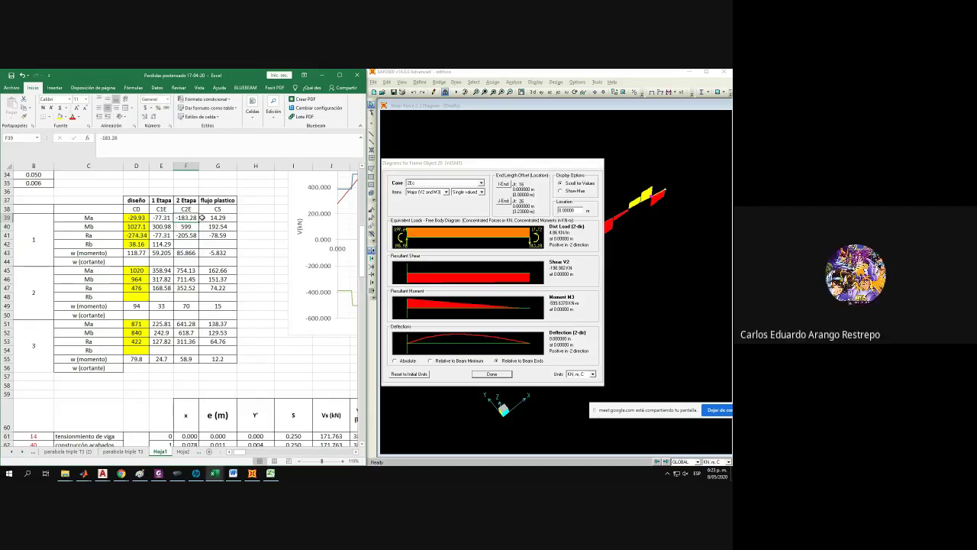
Set span 1's 2 Etapa Ma to -17.72 and Mb to 599.64.
text(-17)
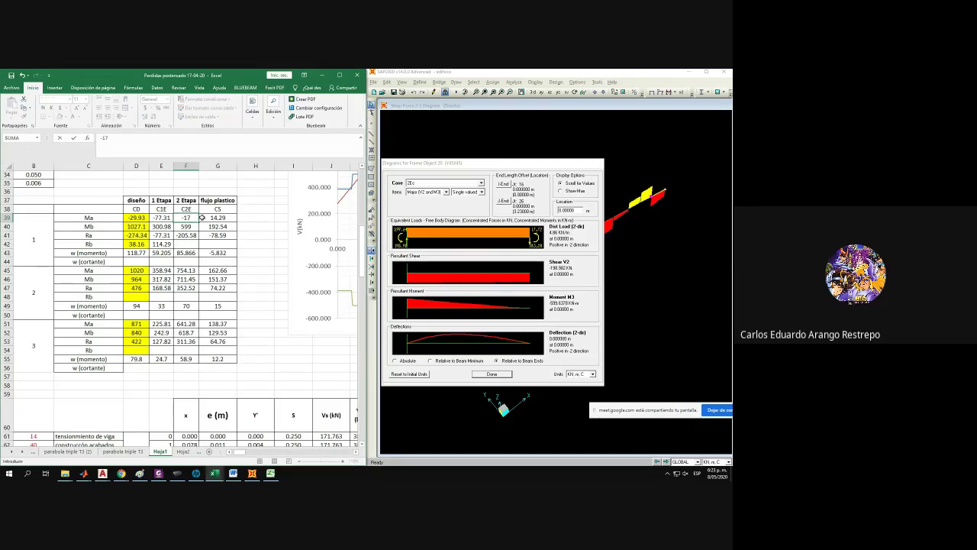
text(.72)
key(Return)
text(599.64)
key(Return)
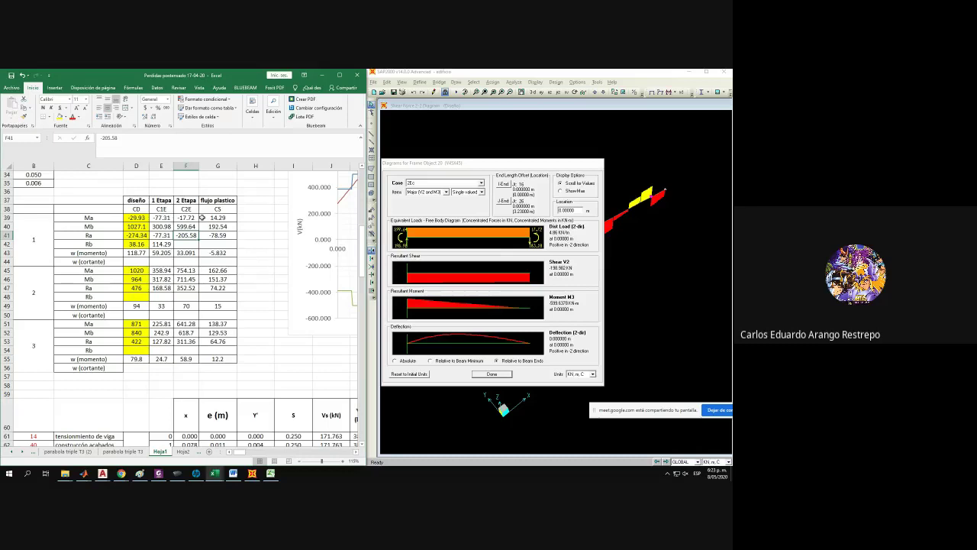
Set span 1's 2 Etapa Ra to 183.98 and Rb to 198.98.
text(1836)
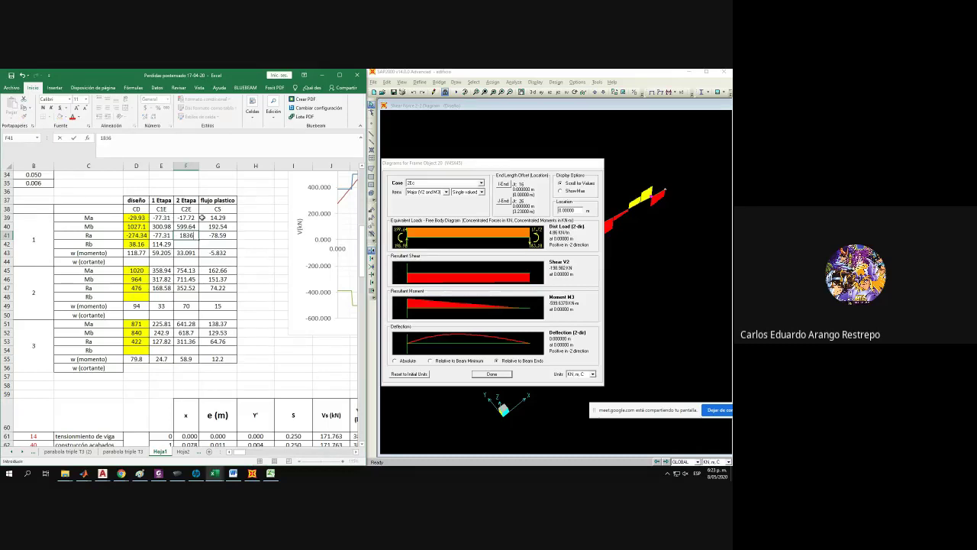
key(BackSpace)
text(.98)
key(Return)
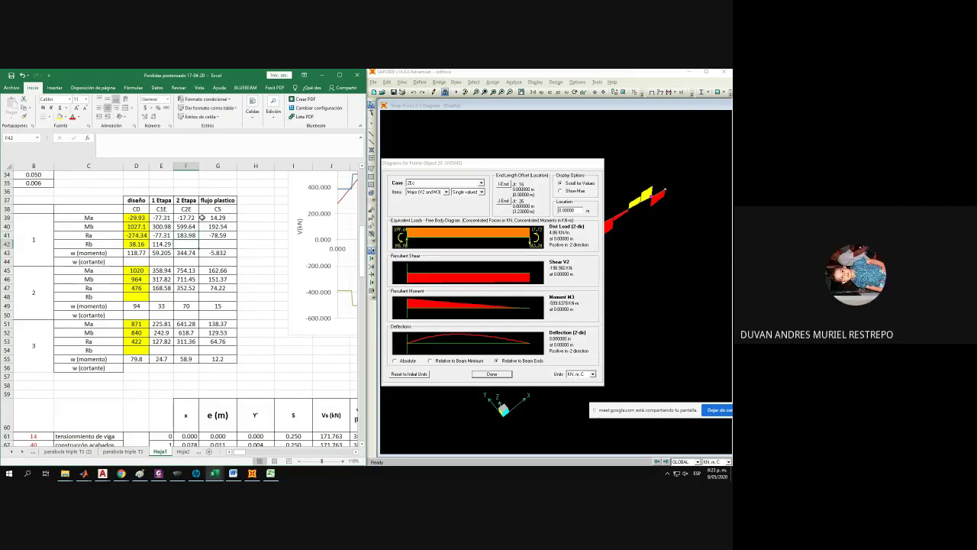
text(198)
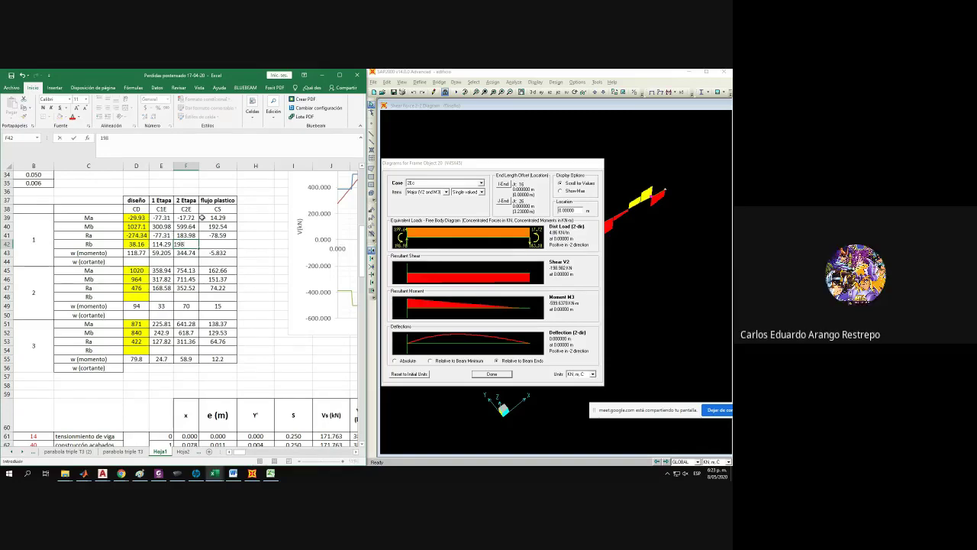
text(.98)
key(Return)
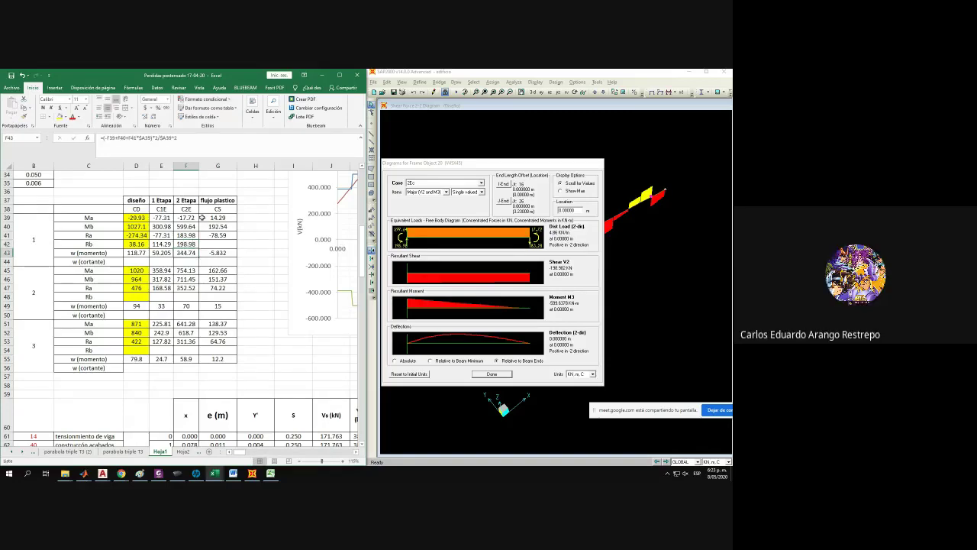
Switch the end frame's force diagrams to the CS case.
click(454, 186)
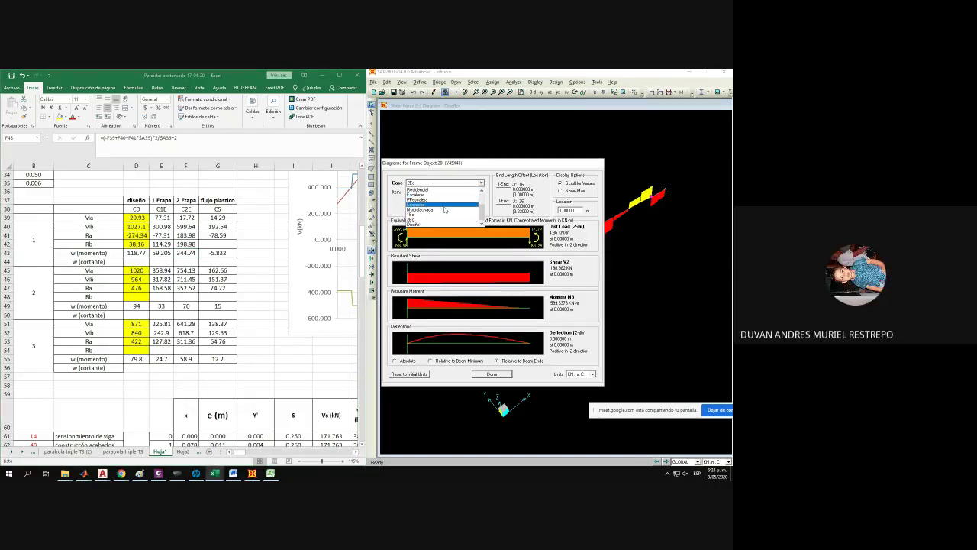
click(431, 203)
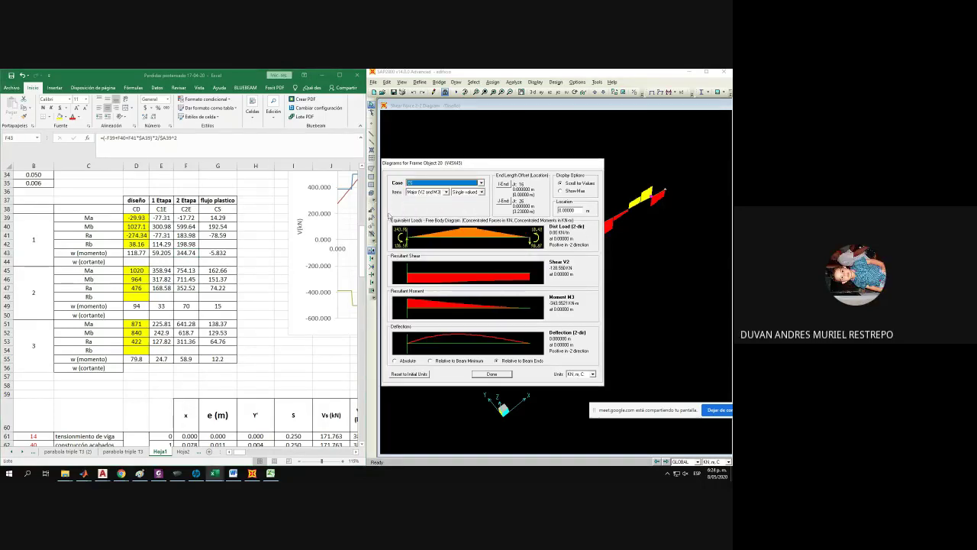
Try entering 90.87 as span 1's flujo plastico Ma and making it negative.
click(222, 218)
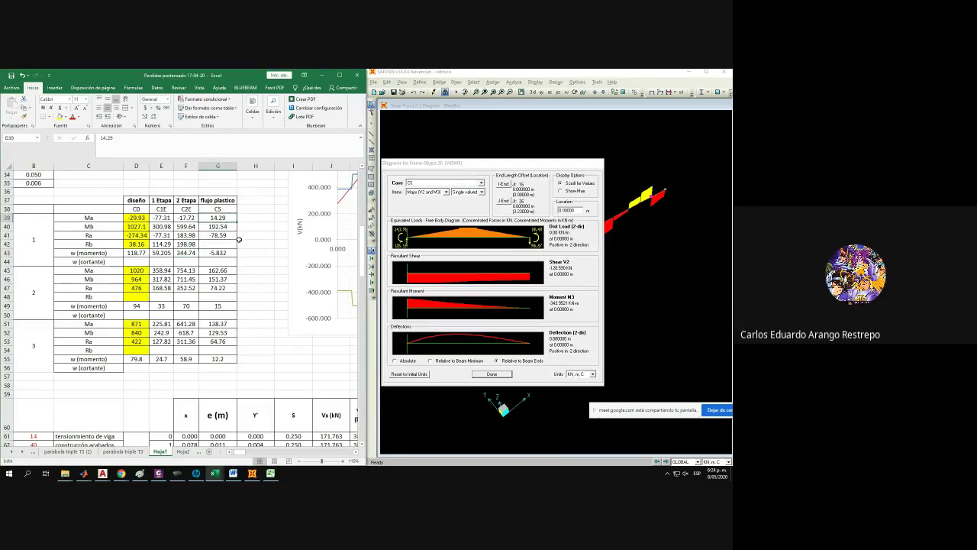
text(90.)
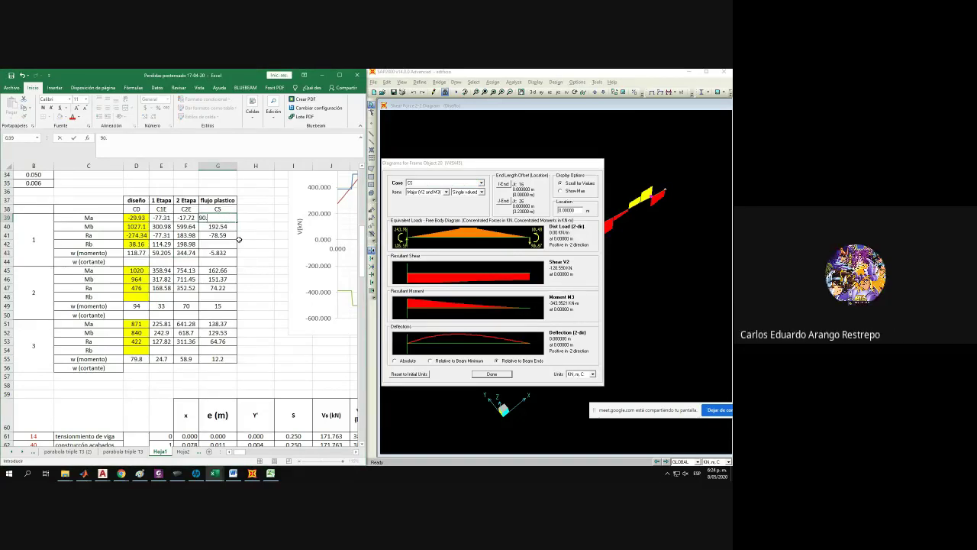
text(87)
key(Return)
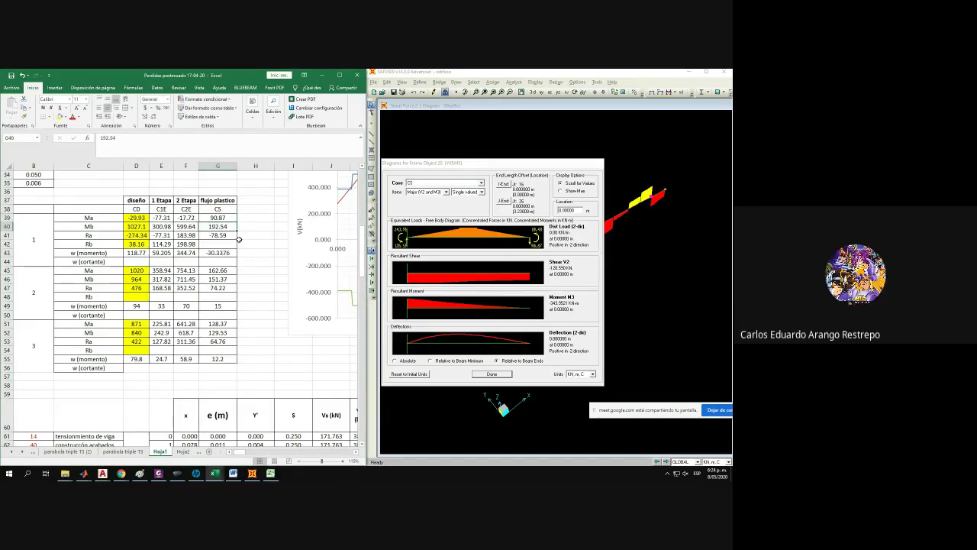
click(200, 217)
double_click(200, 217)
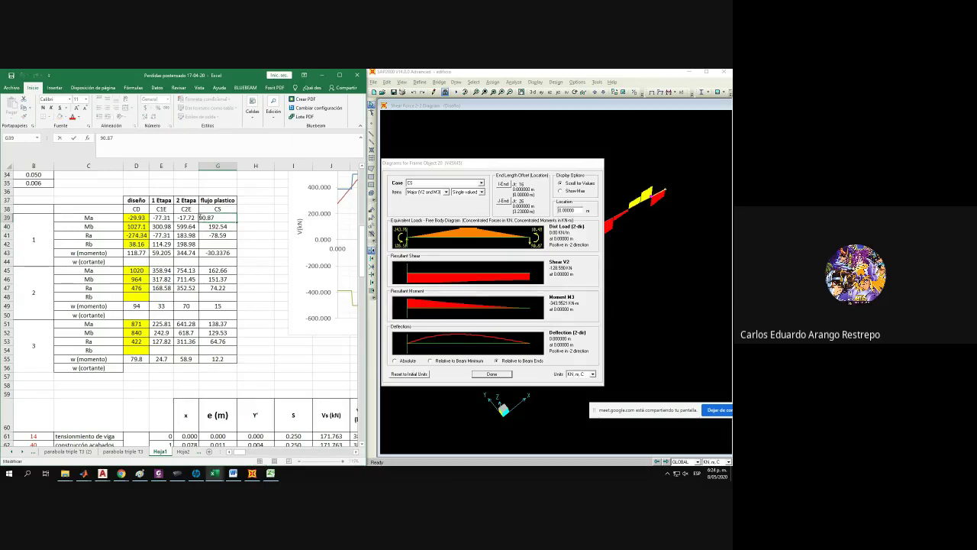
text(-)
key(Return)
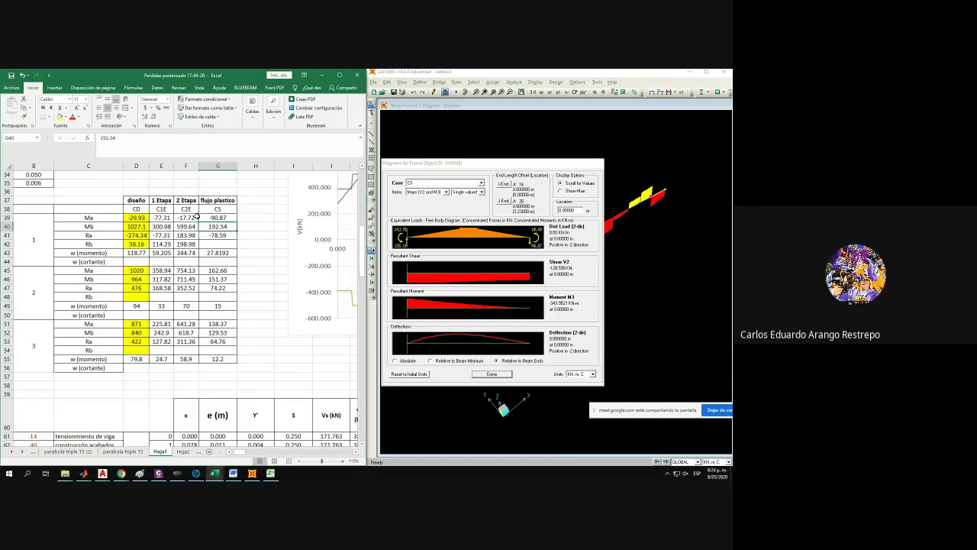
Set span 1's flujo plastico Ma to -10.48 and Mb to 343.95.
click(225, 218)
text(-10.48)
key(Return)
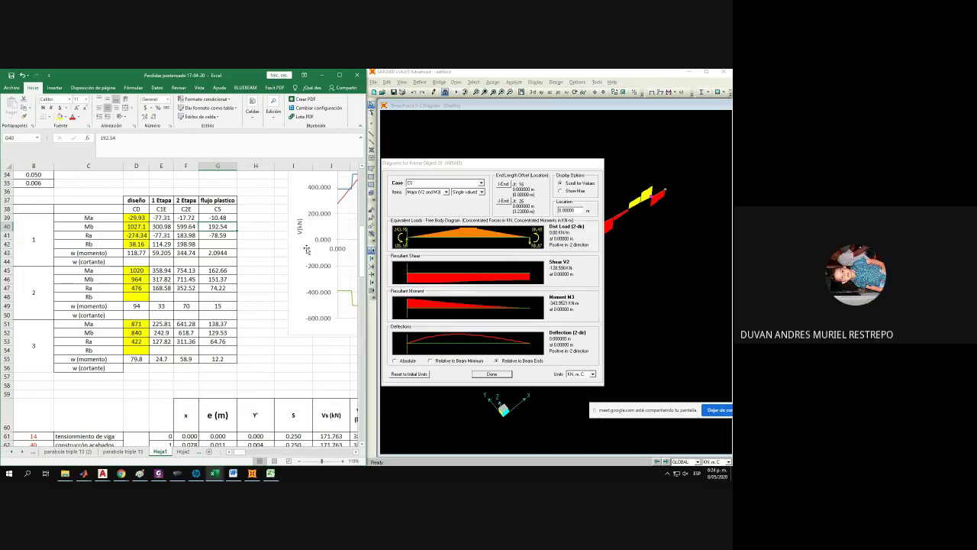
text(34)
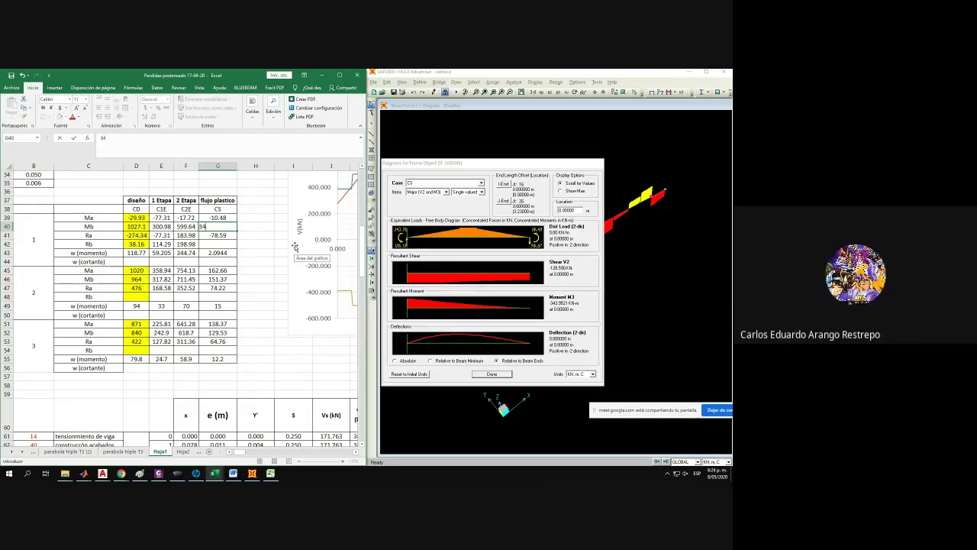
text(3.)
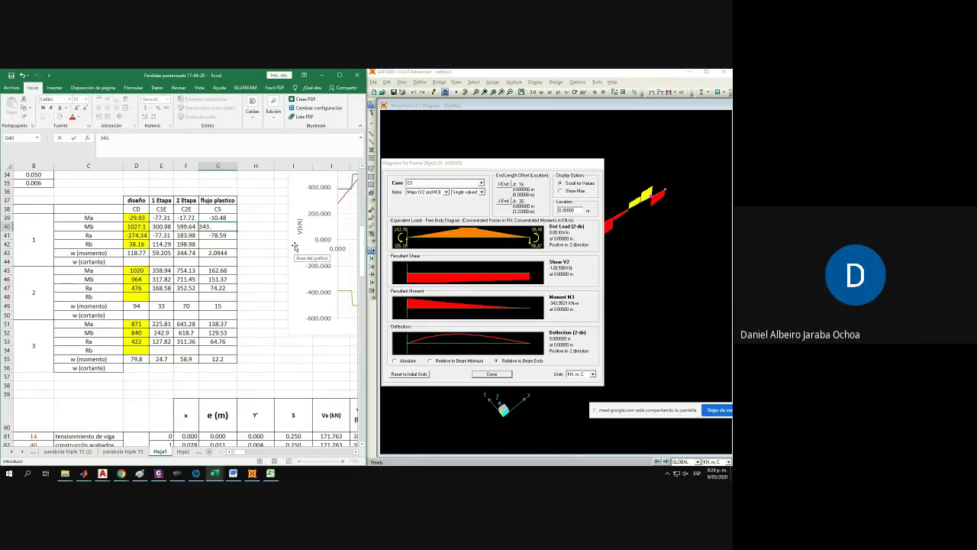
text(95)
key(Return)
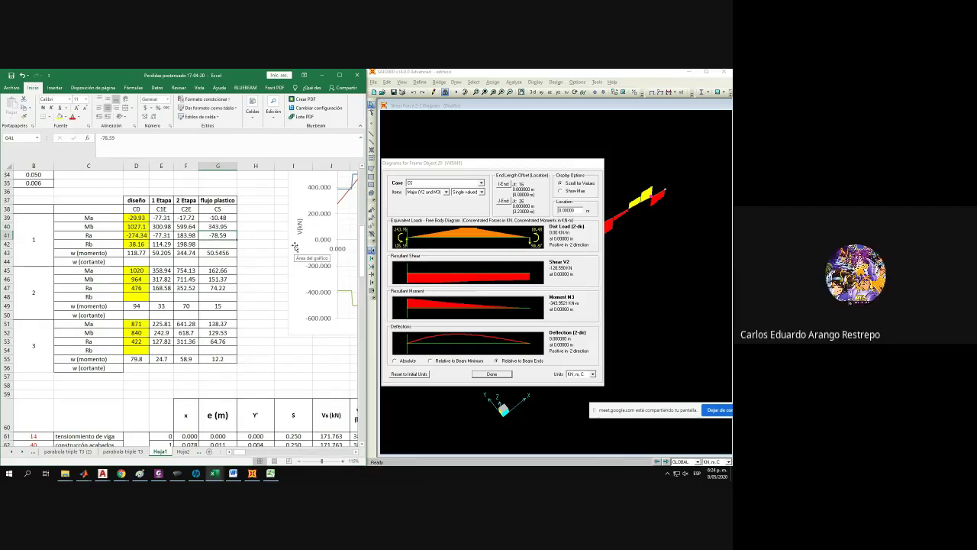
Set span 1's flujo plastico Ra to -90.87 and Rb to 128.59.
text(-90)
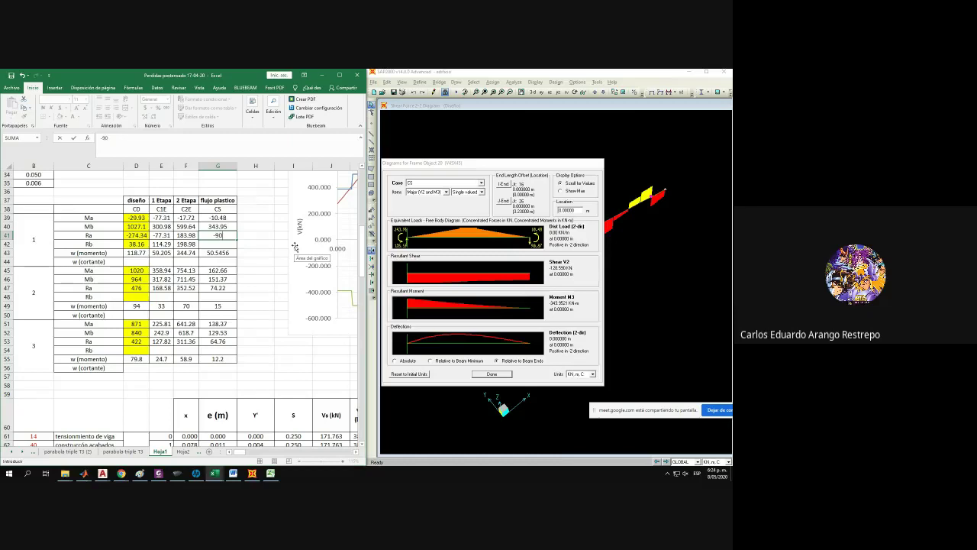
text(.87)
key(Return)
text(15)
key(BackSpace)
text(28)
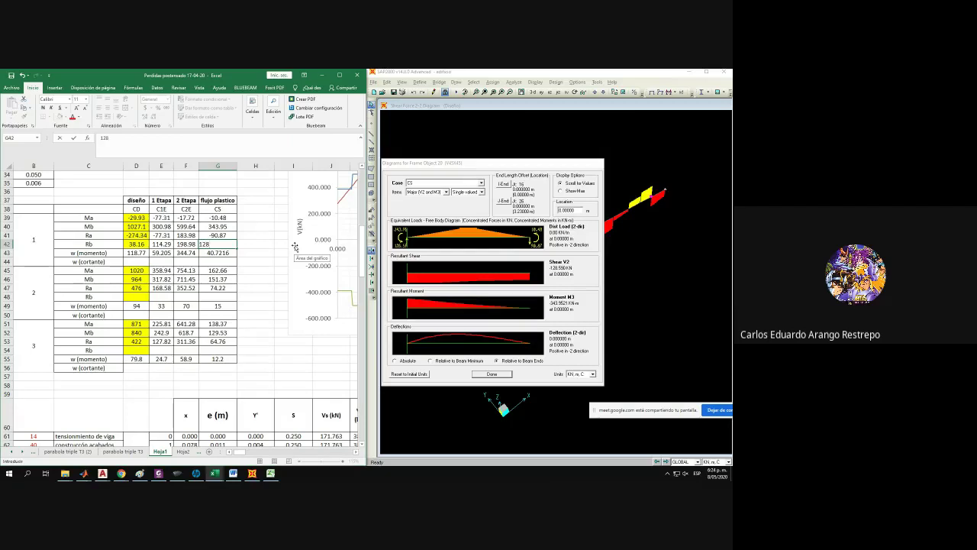
text(.59)
key(Return)
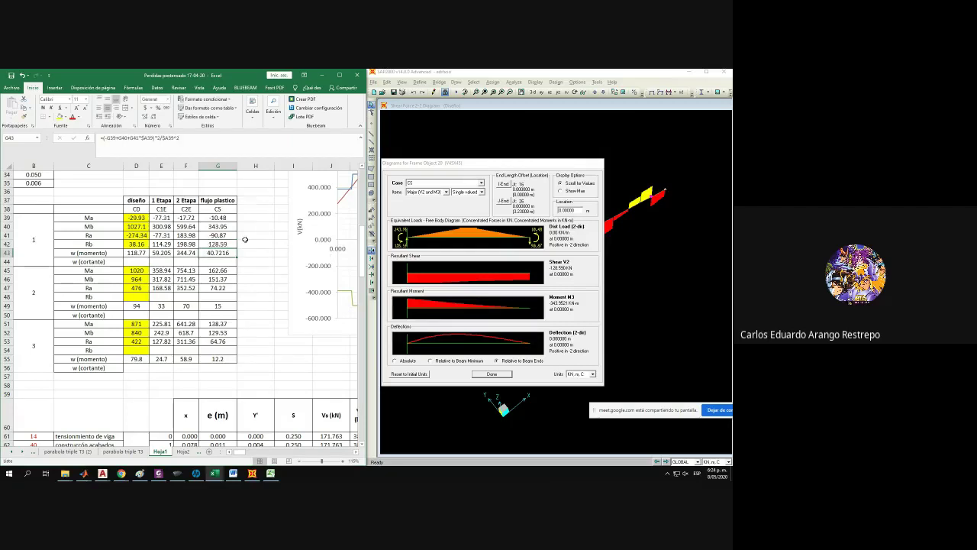
Close the end frame's diagrams and open those of the adjacent beam span, keeping them clear of the worksheet.
drag(139, 218, 223, 246)
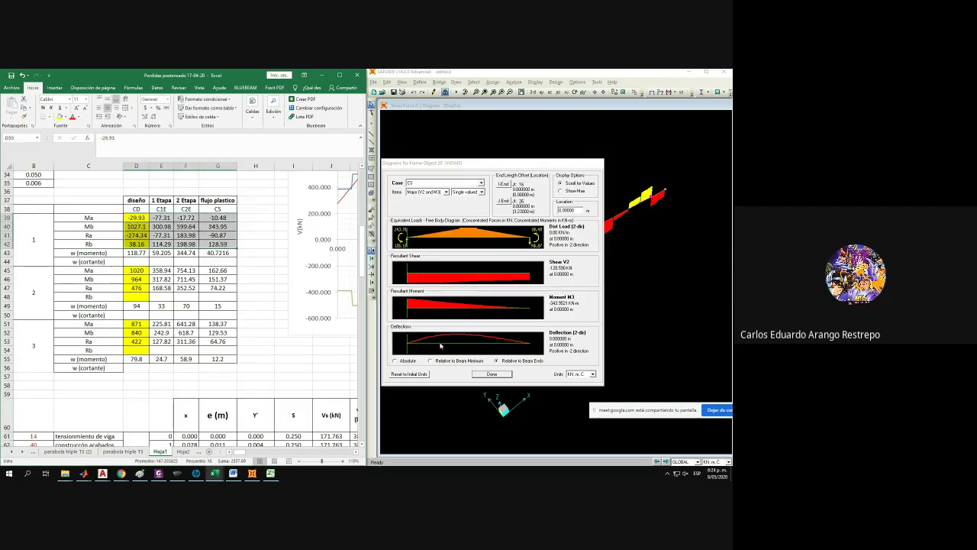
click(502, 375)
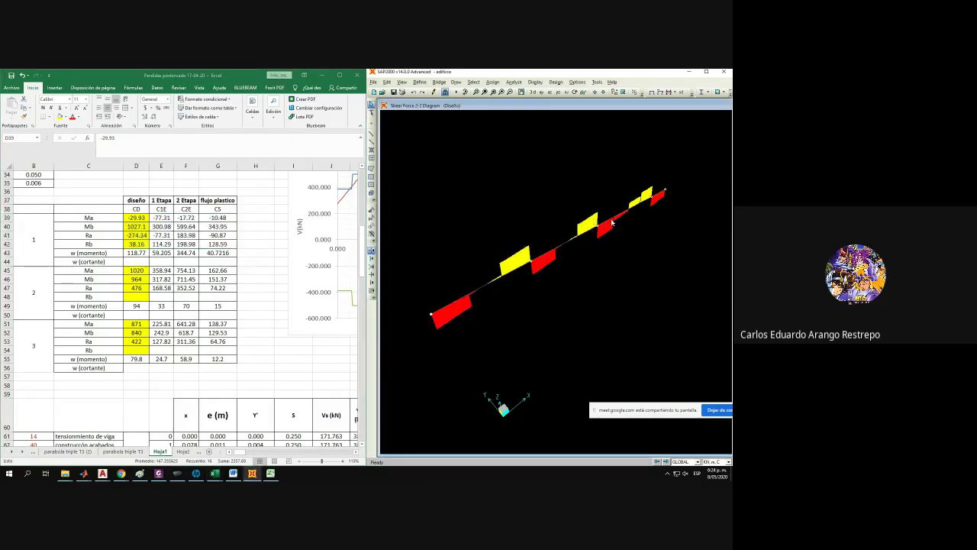
click(616, 220)
right_click(615, 218)
right_click(605, 220)
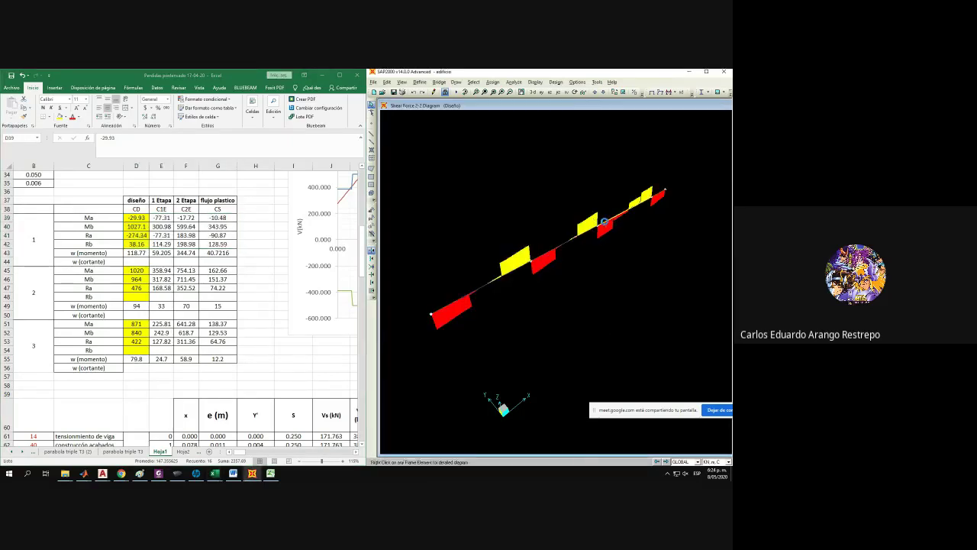
drag(370, 169, 557, 165)
Try entering 687.56 as span 2's Ma in the diseño column.
click(136, 270)
scroll(138, 271, down, 1)
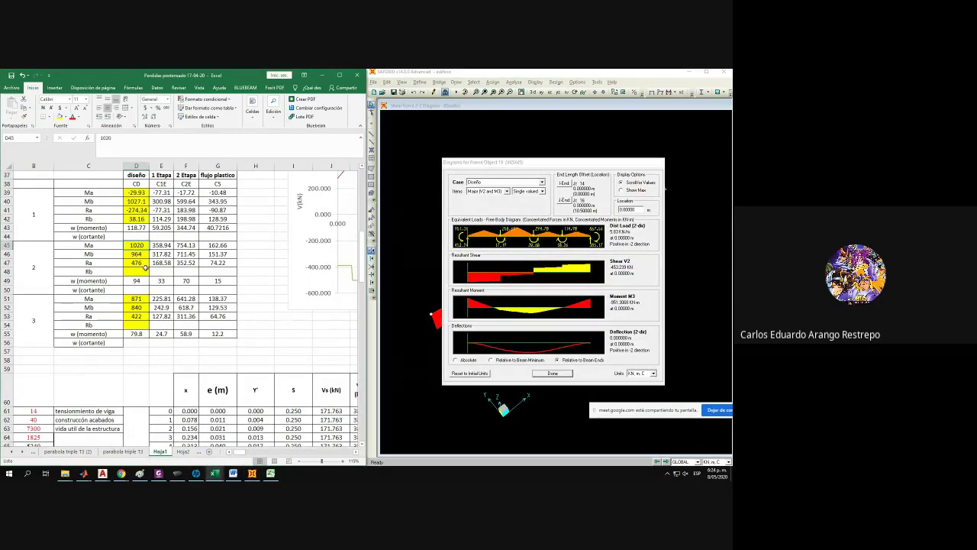
text(687.56)
key(Return)
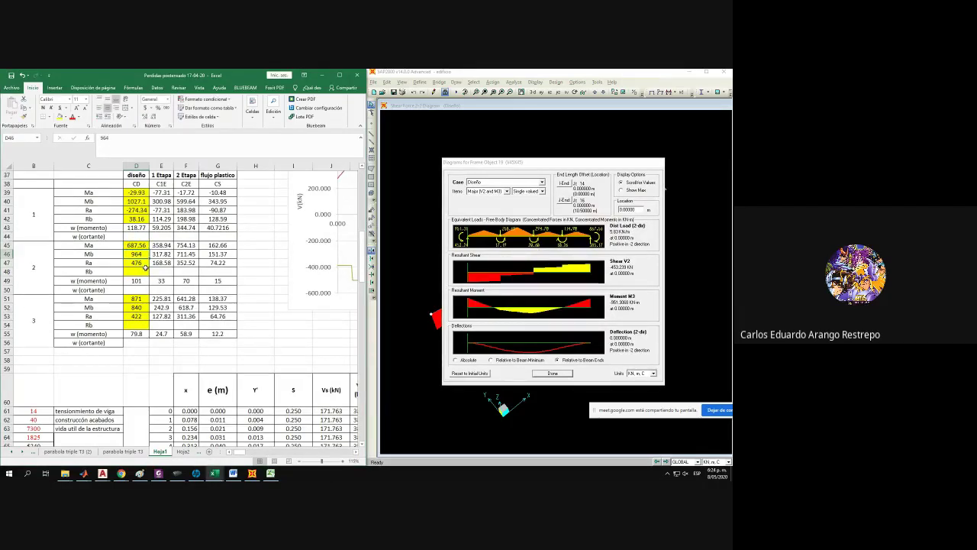
Set span 2's diseño Ma to 867.56 and Mb to 951.31.
click(133, 243)
text(867)
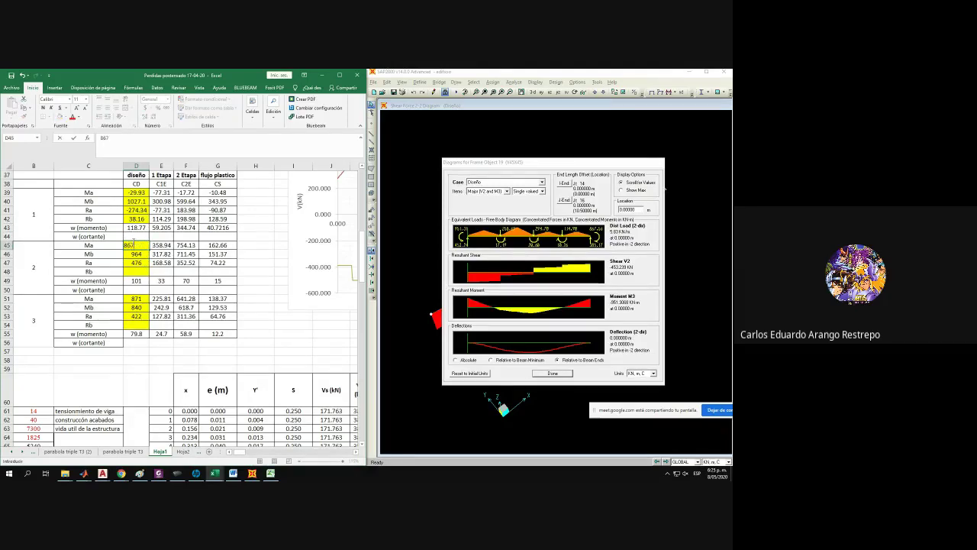
text(.56)
key(Return)
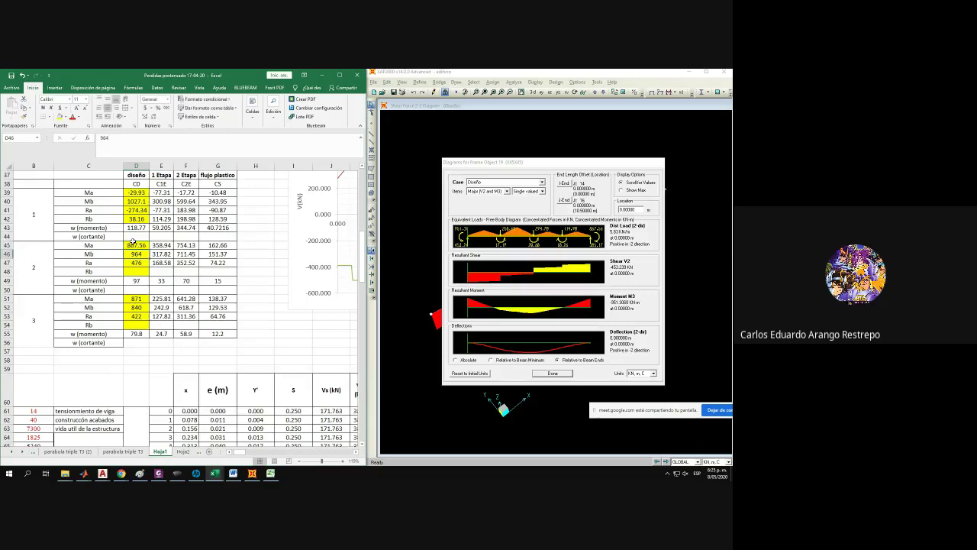
text(951.31)
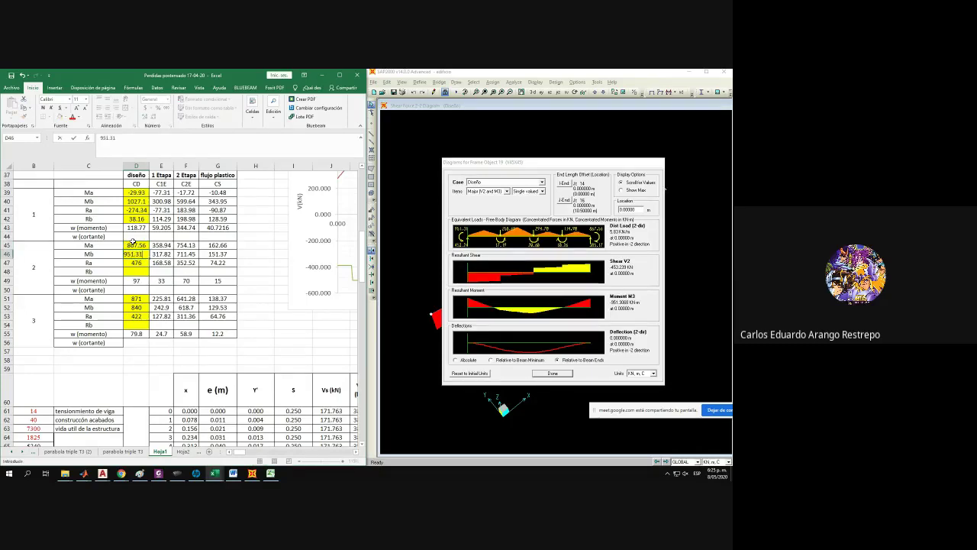
key(Return)
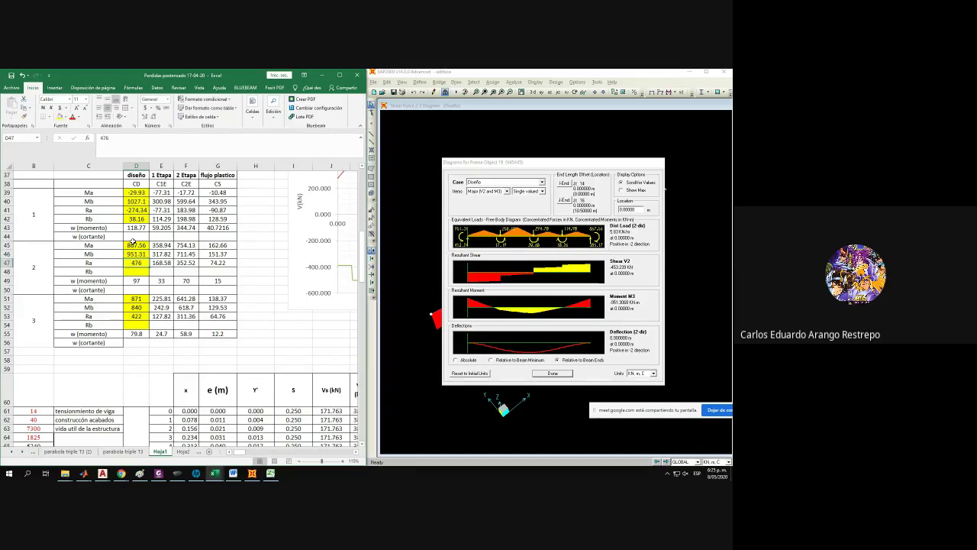
Set span 2's diseño Ra to 385.17 and Rb to 453.24.
text(385)
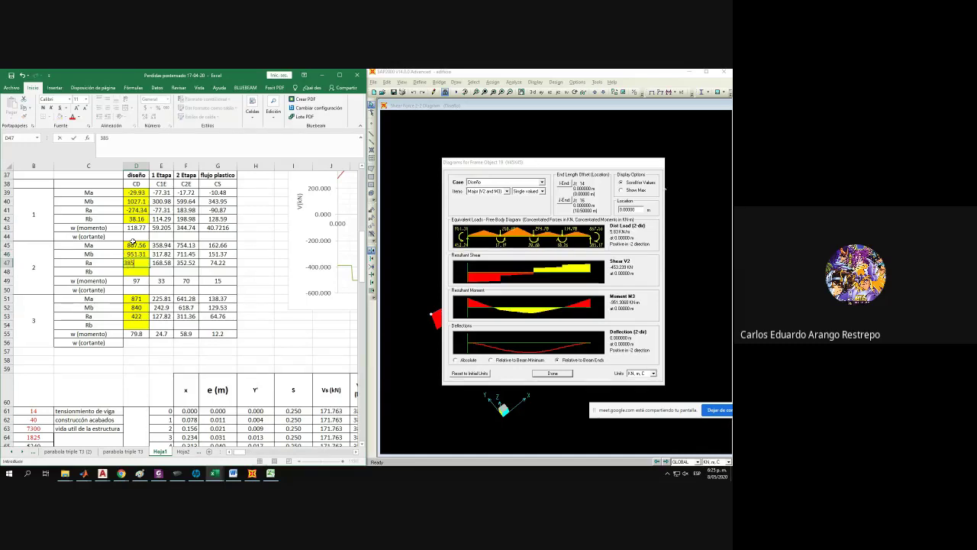
text(.17)
key(Return)
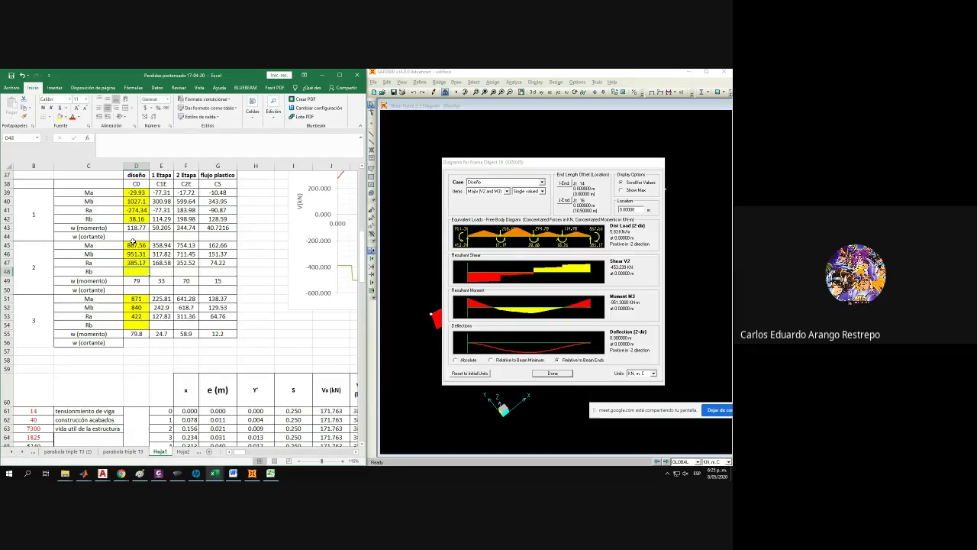
text(453.24)
key(Return)
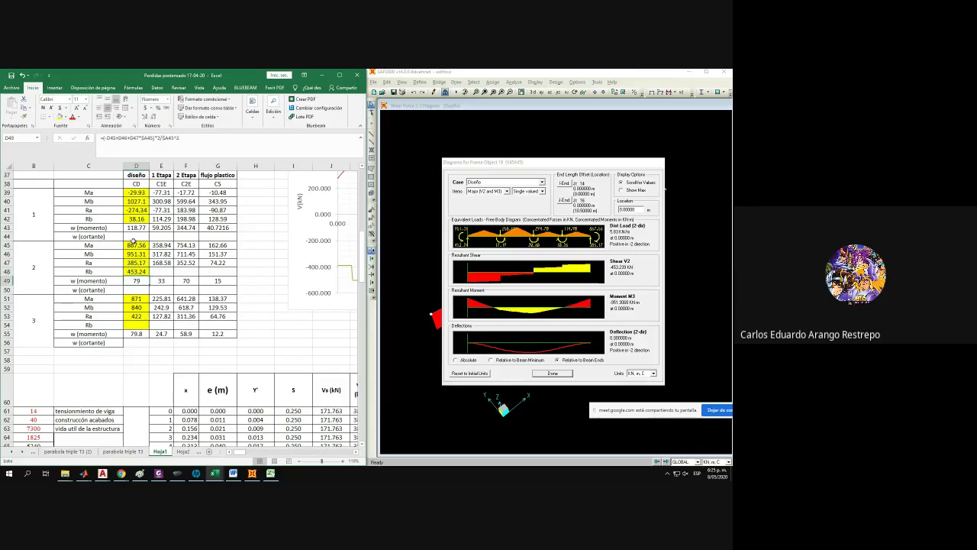
click(139, 272)
click(136, 263)
Show the beam diagrams for the 1Ec case and set span 2's 1 Etapa Ma to 427.59 and Mb to 483.02.
click(517, 185)
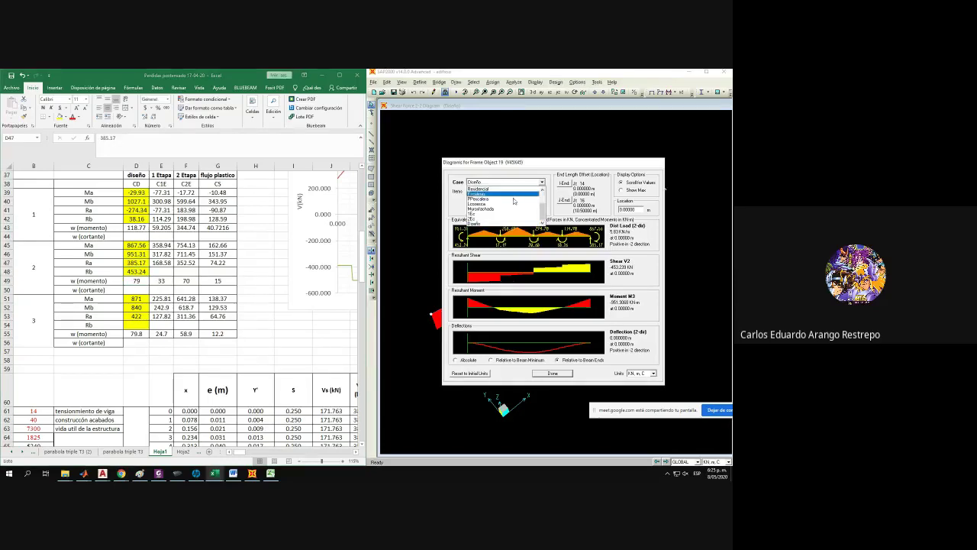
click(495, 221)
click(161, 245)
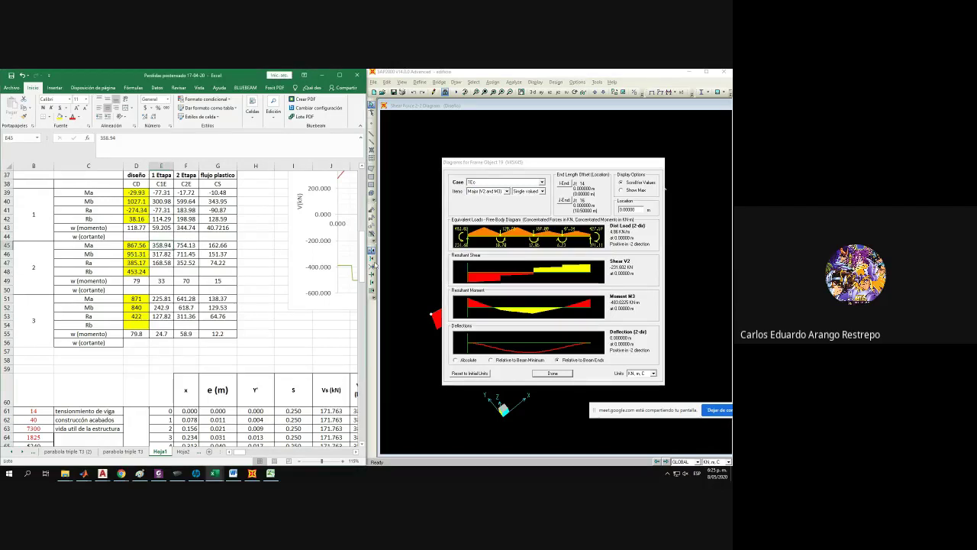
text(427.59)
key(Return)
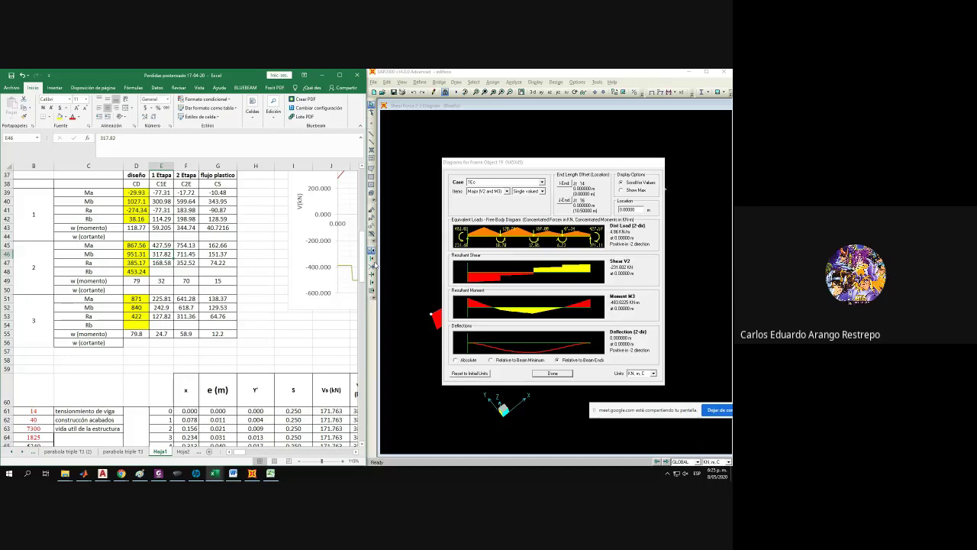
text(4)
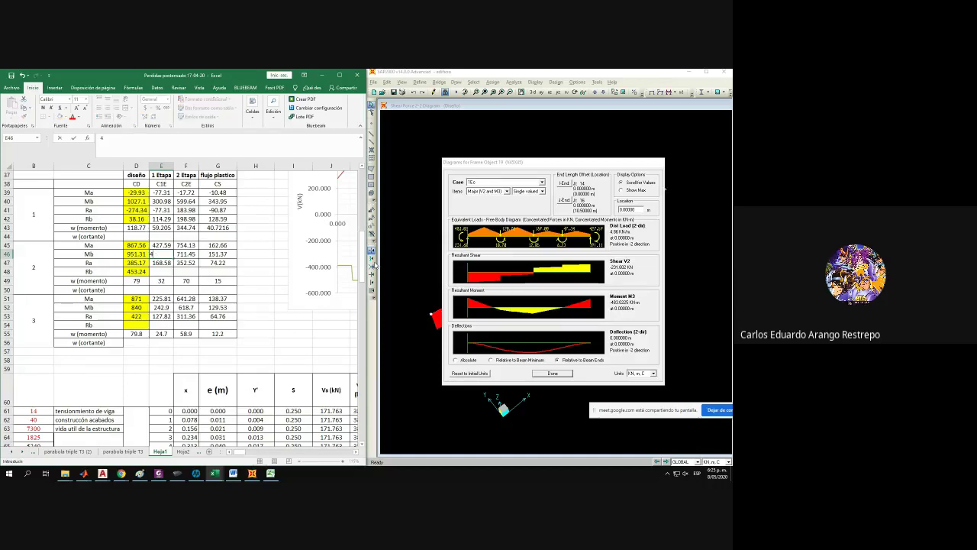
text(83.02)
key(Return)
Set span 2's 1 Etapa Ra to 191.11 and Rb to 231.6.
text(19)
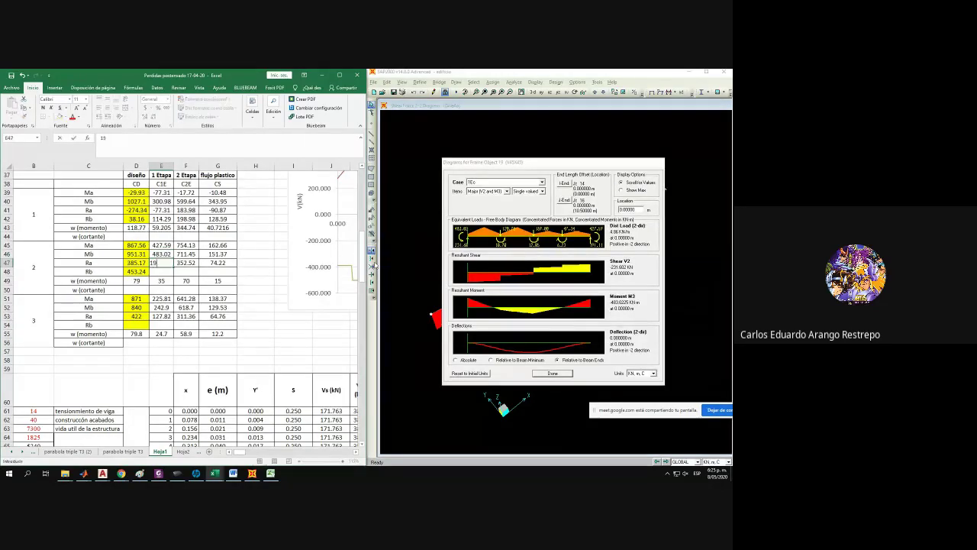
text(1.11)
key(Return)
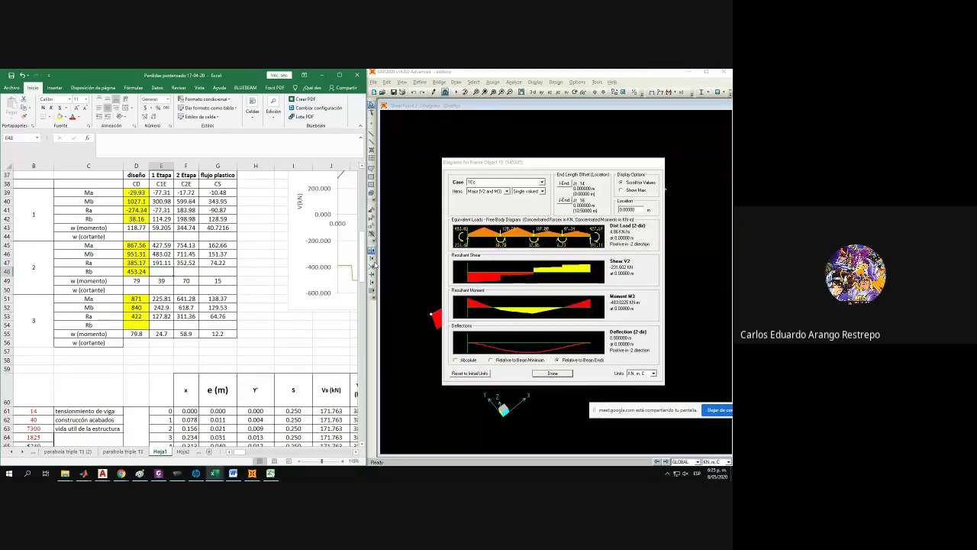
text(231.6)
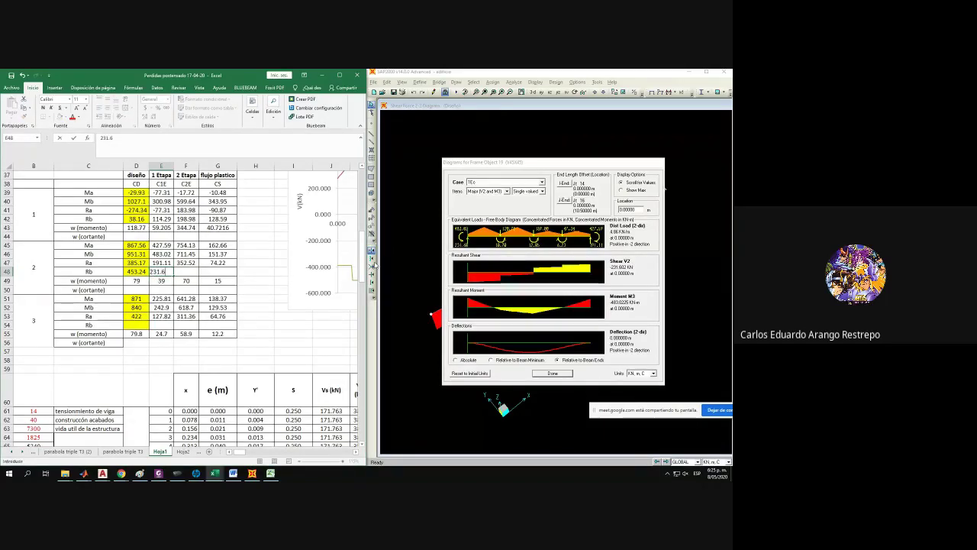
key(Return)
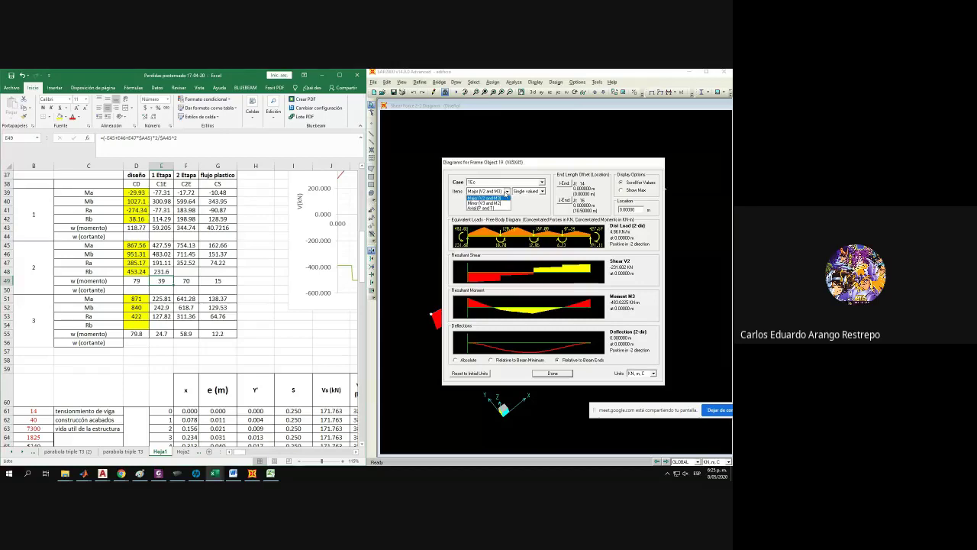
Show the beam diagrams for the 2Ec case and set span 2's 2 Etapa Ma to 698.27 and Mb to 797.44.
click(505, 183)
click(486, 218)
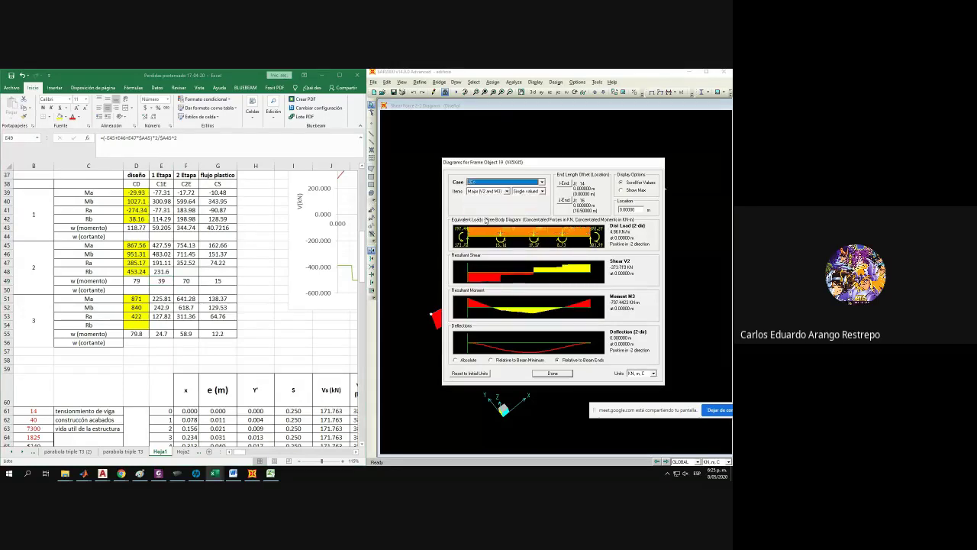
click(186, 245)
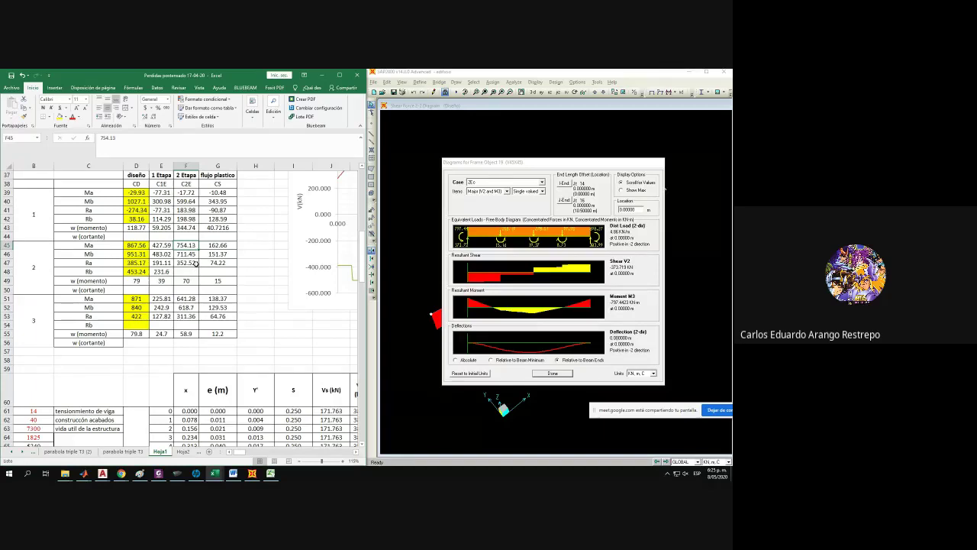
text(698.27)
key(Return)
text(797.44)
key(Return)
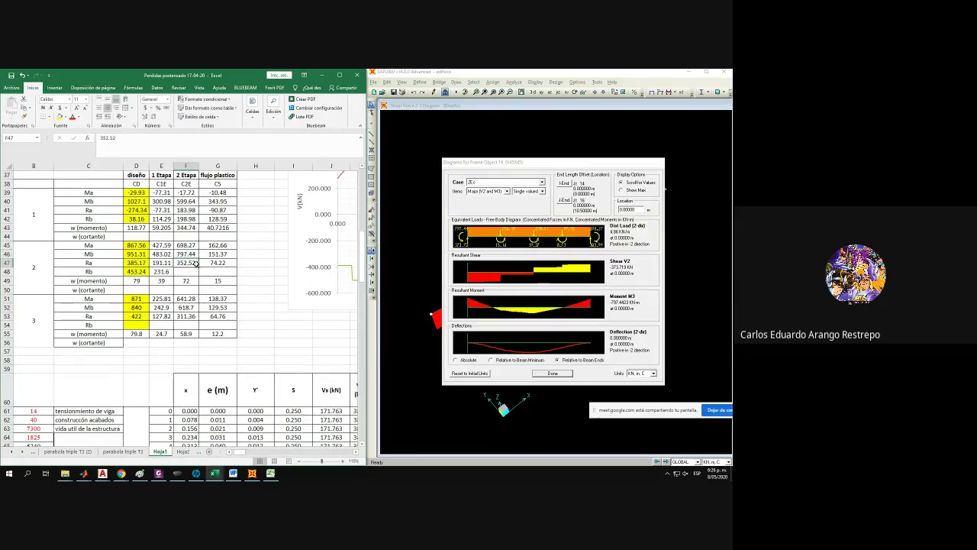
Set span 2's 2 Etapa Ra to 303.99 and Rb to 373.72.
text(303.98)
key(Return)
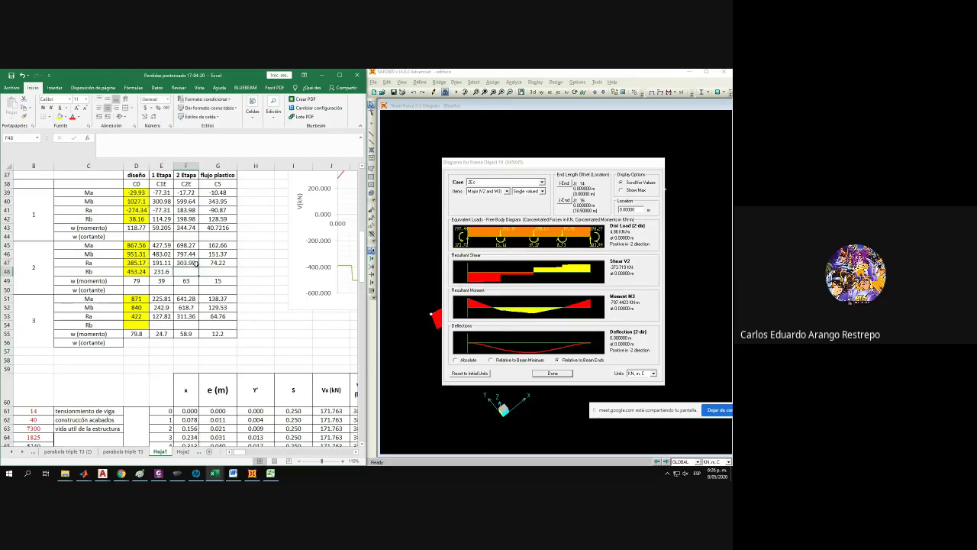
text(373.72)
key(Return)
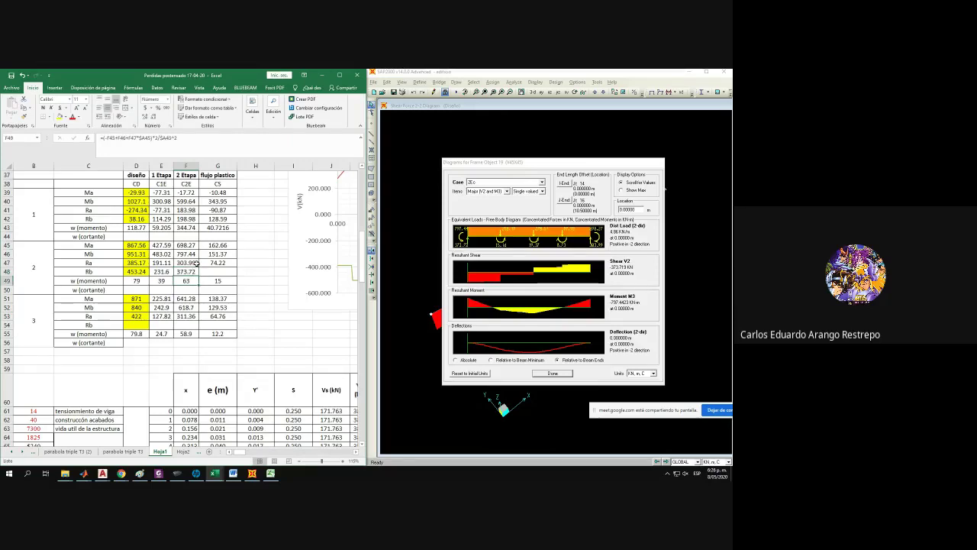
Show the beam diagrams for the CS case and set span 2's flujo plastico Ma to 411.8 and Mb to 465.33.
click(507, 182)
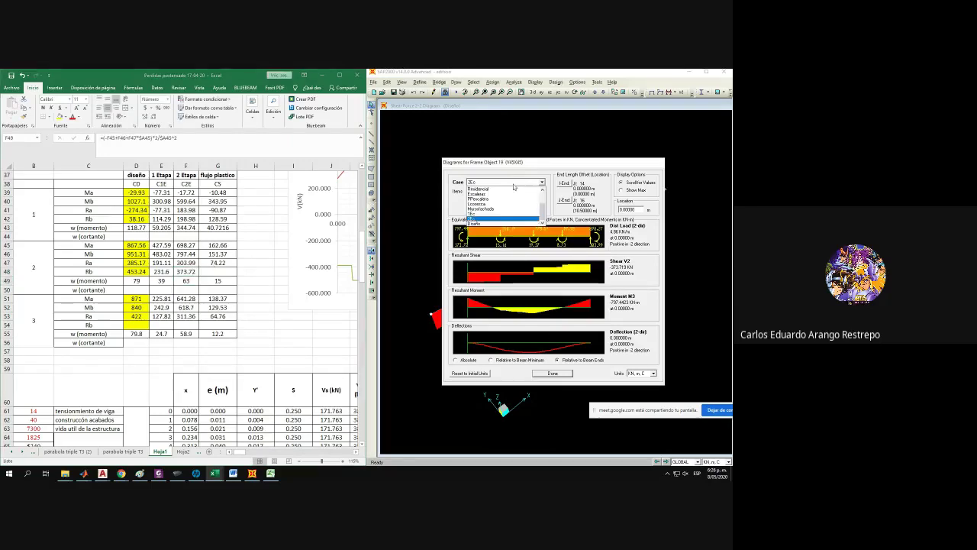
scroll(510, 204, up, 2)
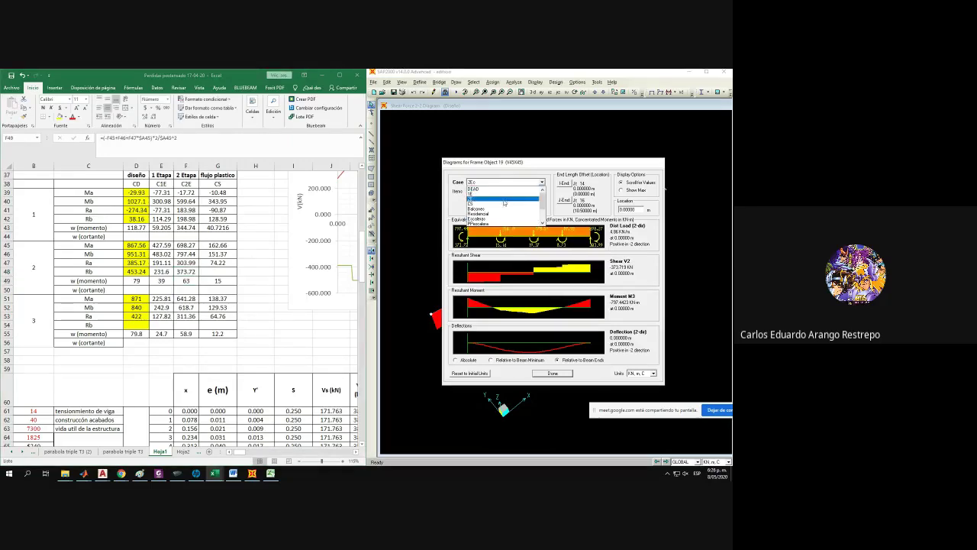
click(503, 204)
click(217, 245)
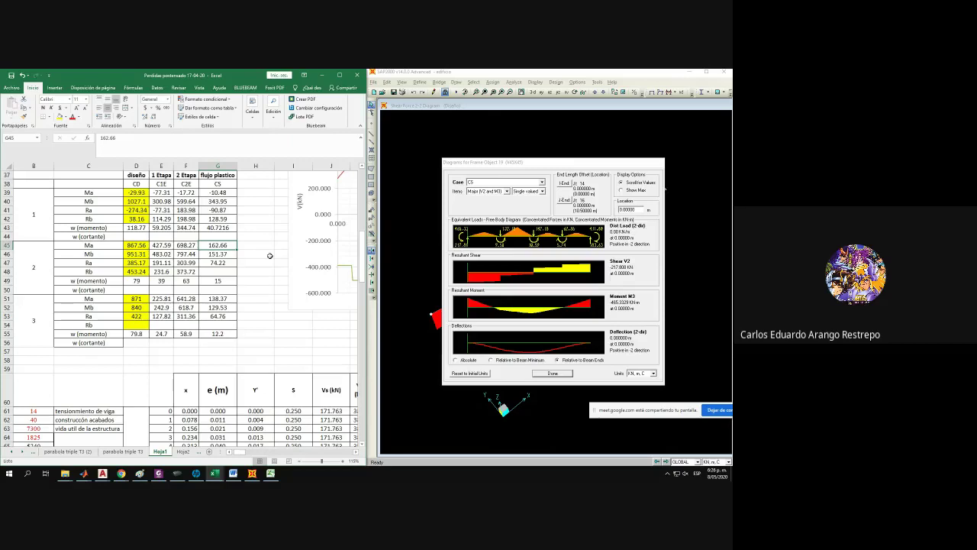
text(411.)
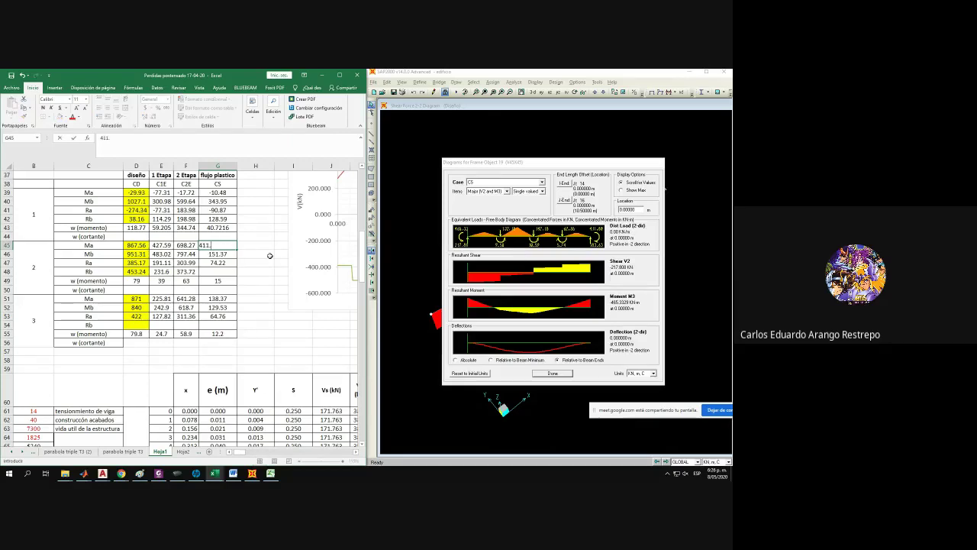
text(80)
key(Return)
text(465.33)
key(Return)
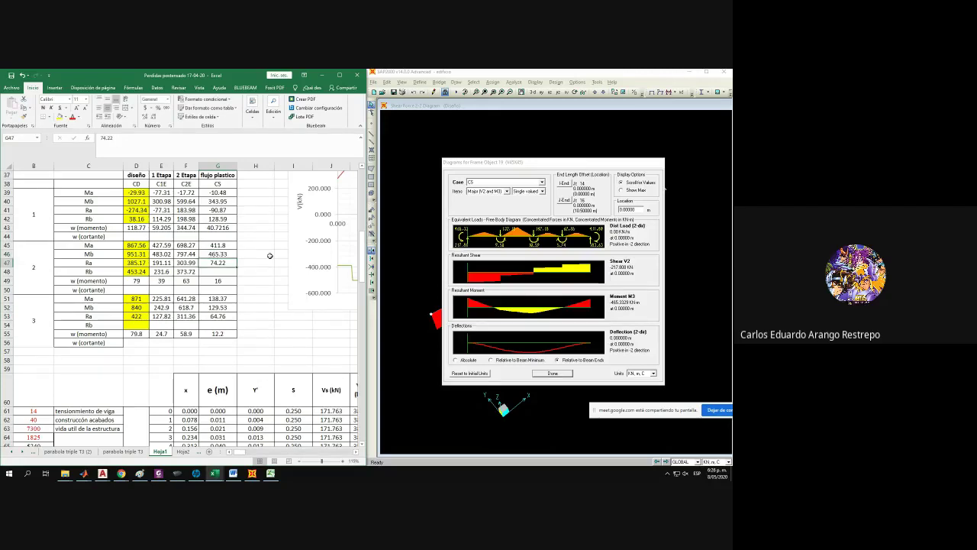
Set span 2's flujo plastico Ra to 183.63 and Rb to 212.81.
text(183.)
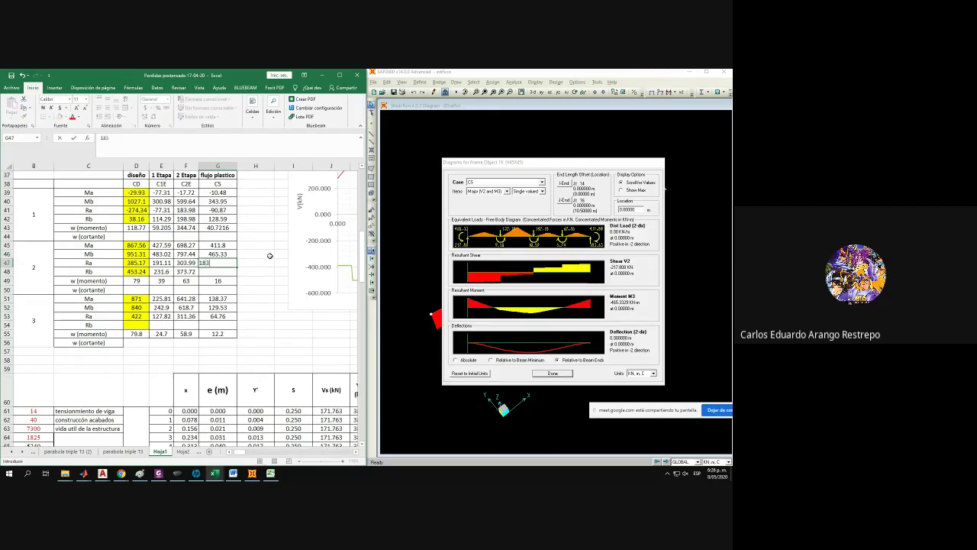
text(63)
key(Return)
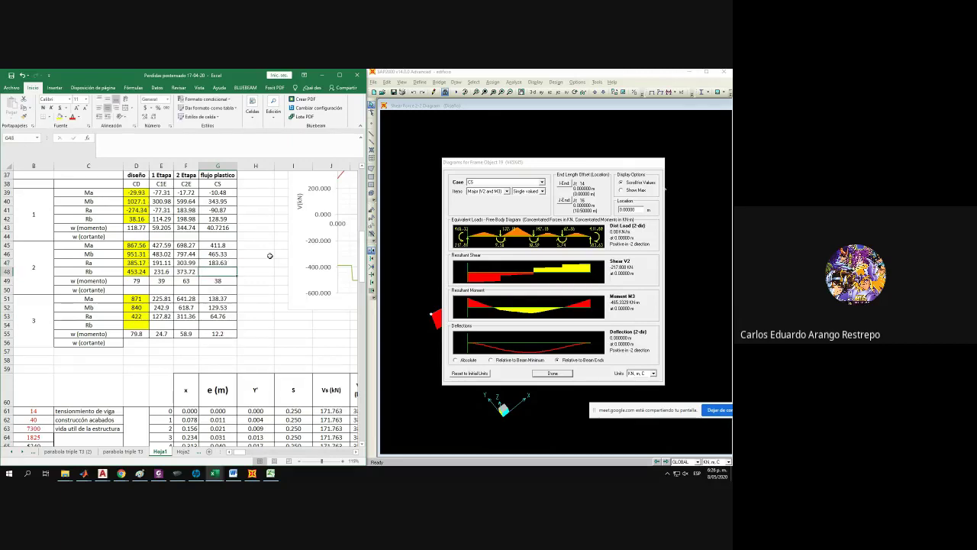
text(212)
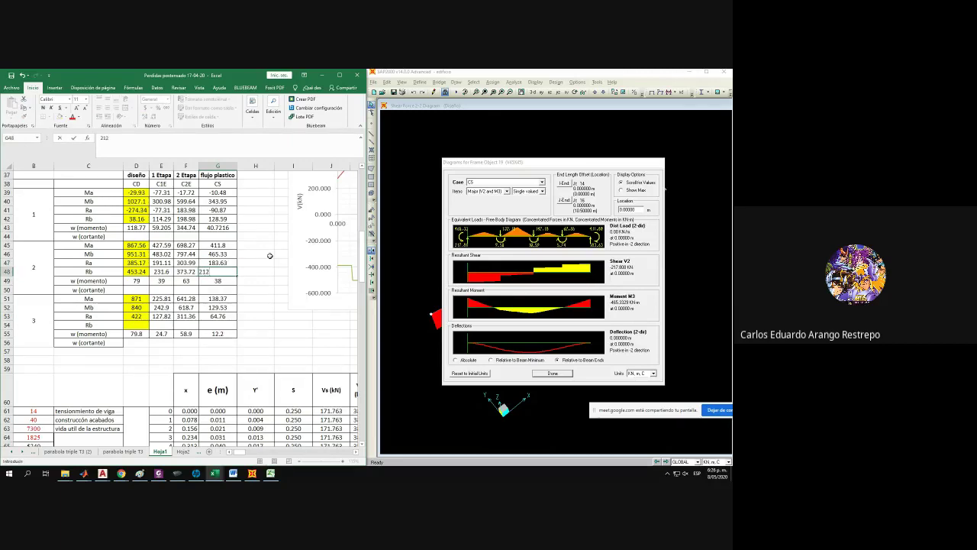
text(.81)
key(Return)
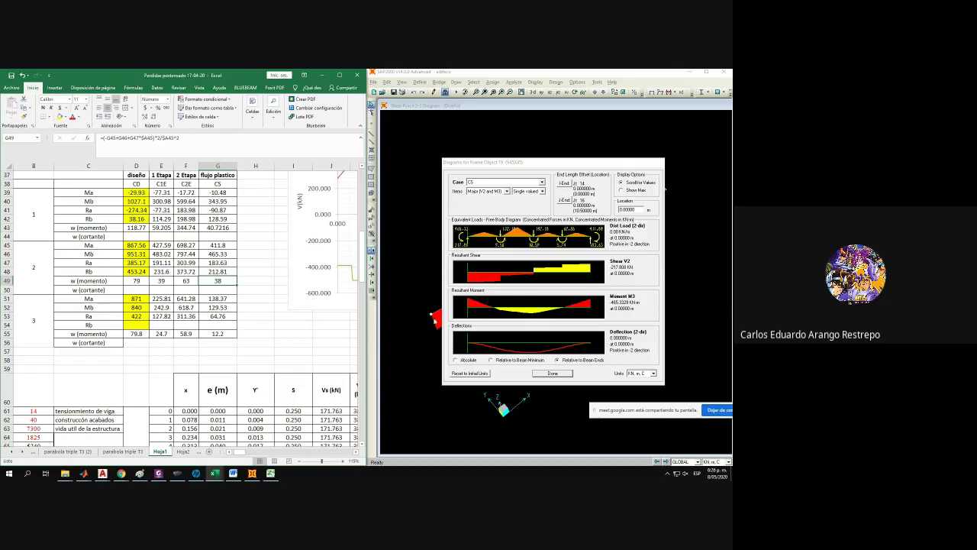
Close the second span's diagrams and open those of the next beam span, keeping them clear of the worksheet.
click(524, 327)
click(545, 373)
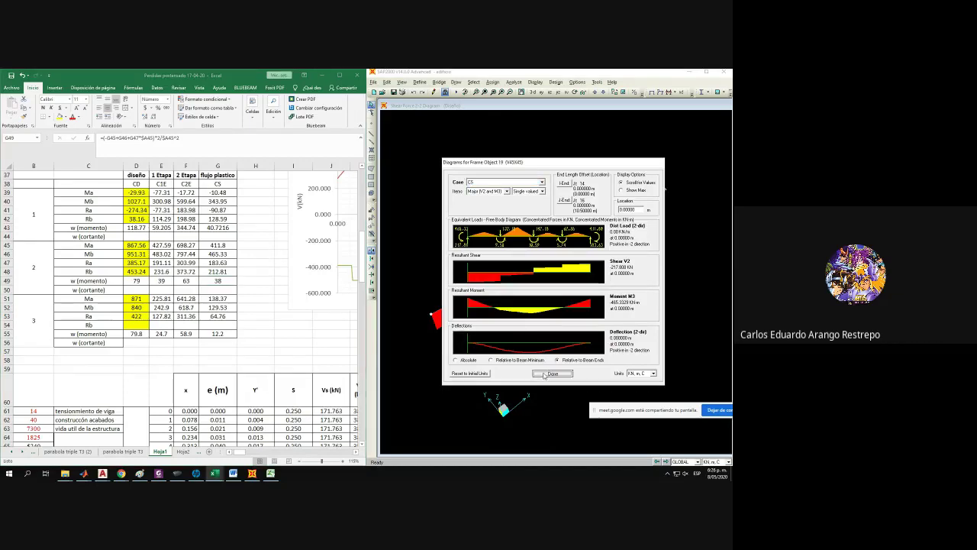
right_click(461, 302)
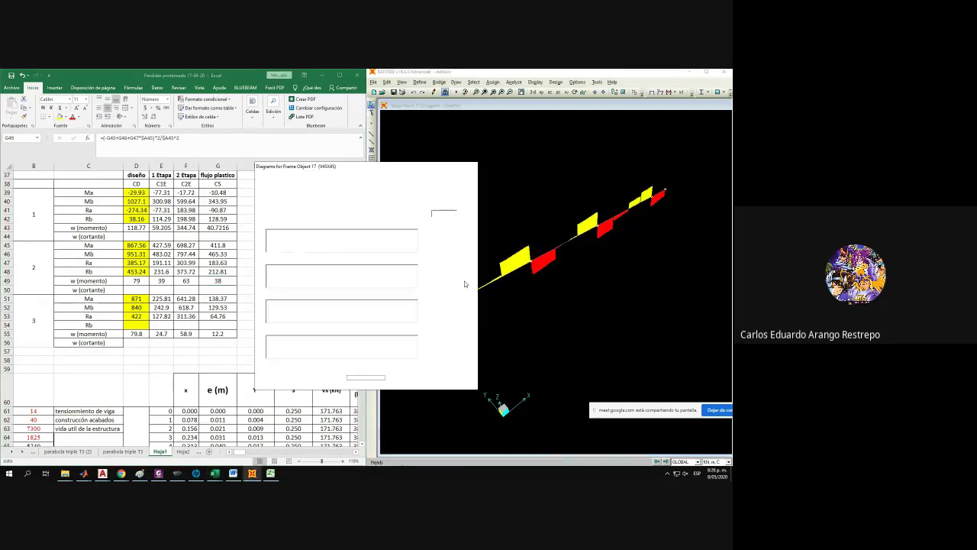
drag(411, 164, 595, 155)
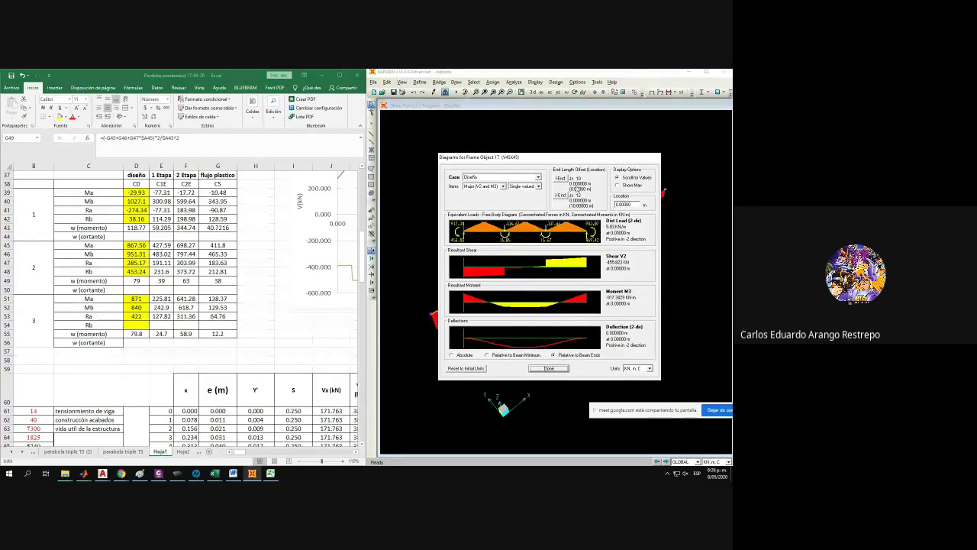
Set span 3's diseño Ma to 983.07 and Mb to 917.34.
click(132, 300)
click(133, 299)
text(8)
text(83)
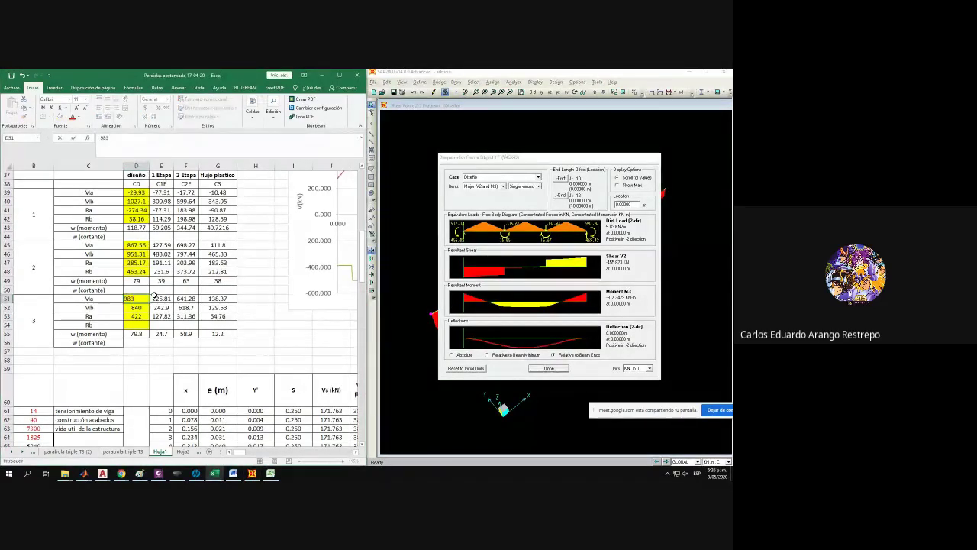
text(.07)
key(Return)
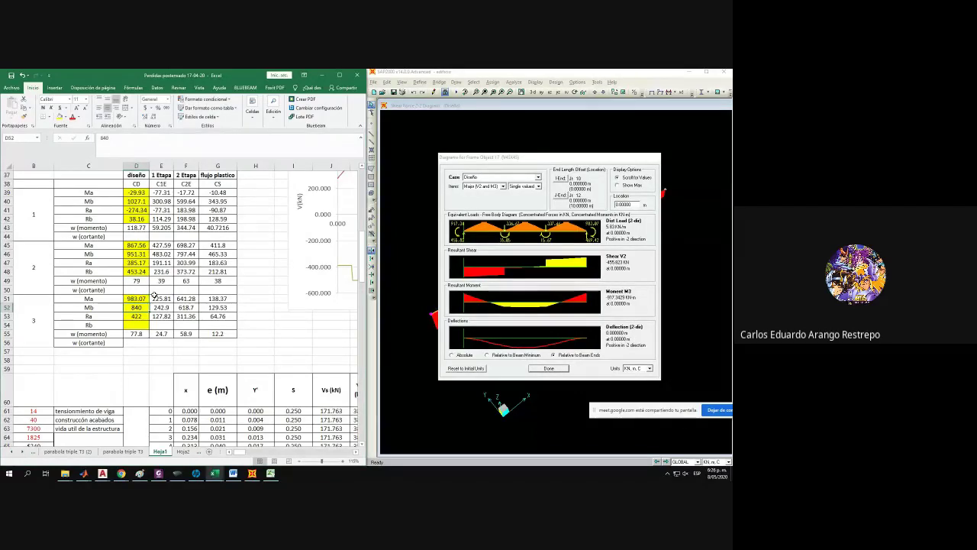
text(9)
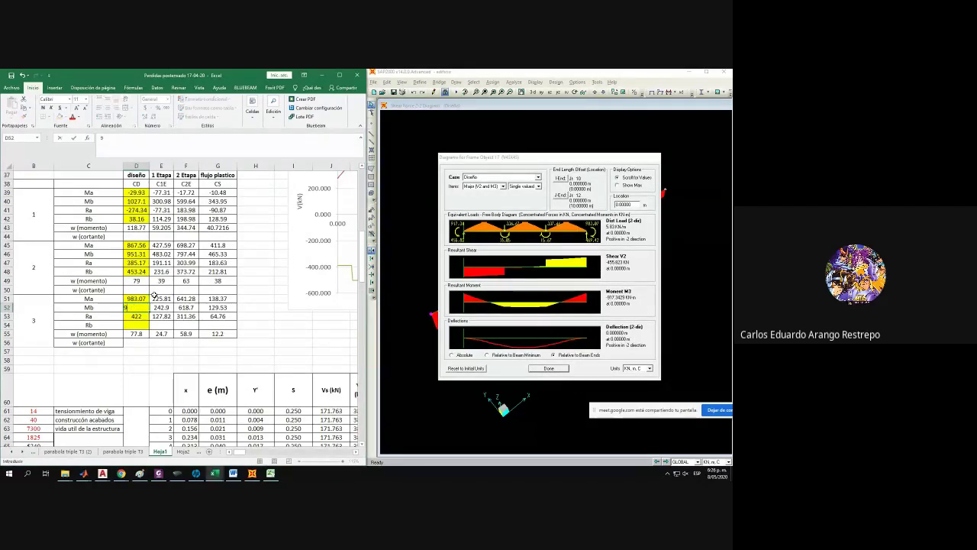
text(17.34)
key(Return)
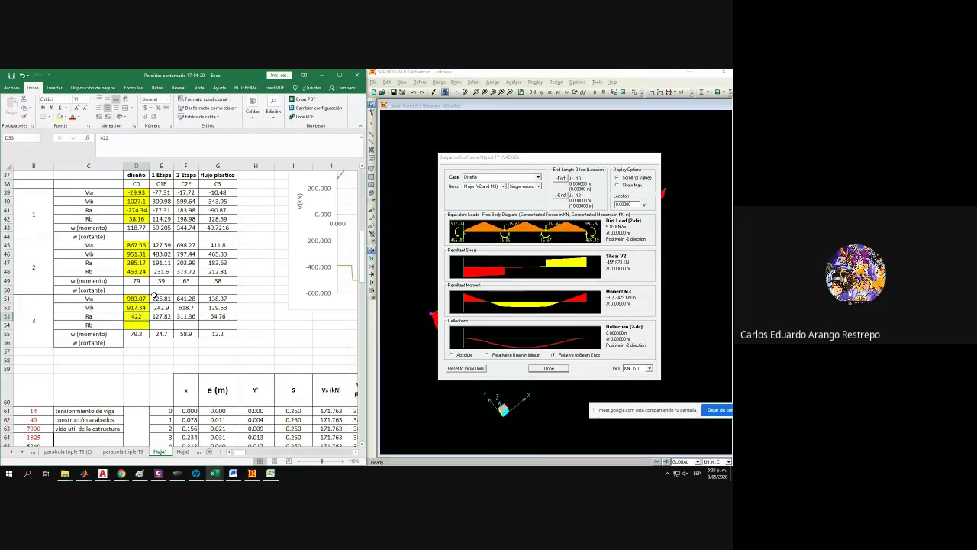
Set span 3's diseño Ra to 469.42 and Rb to 455.82.
text(469.42)
key(Return)
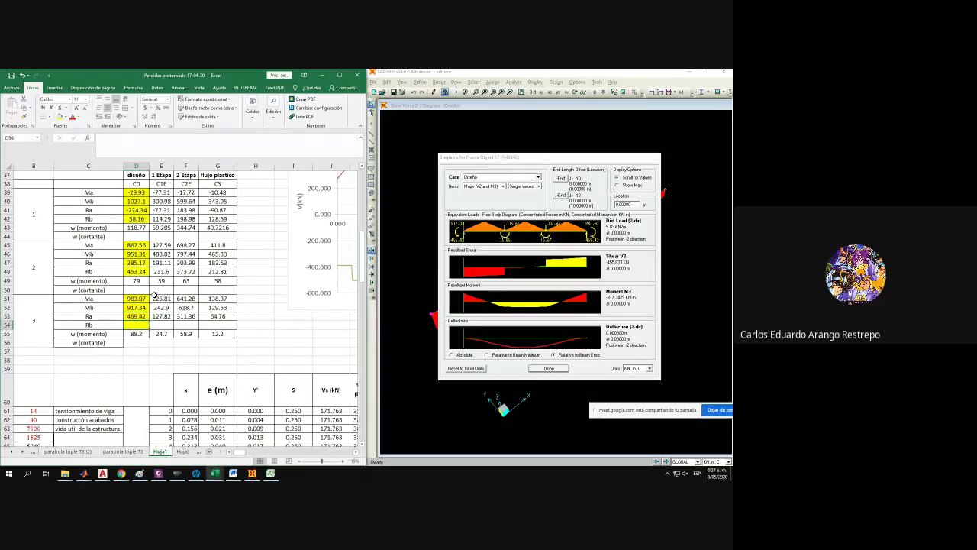
text(455.82)
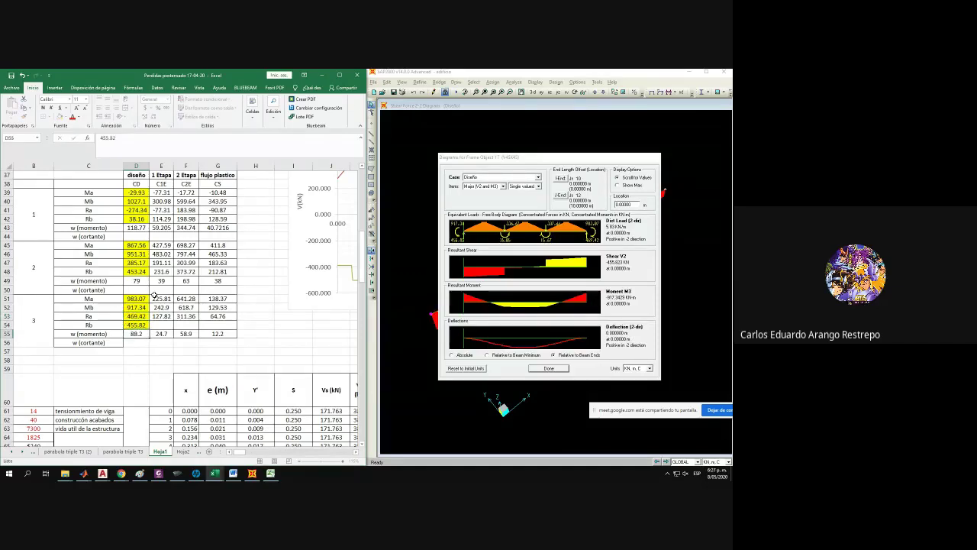
key(Return)
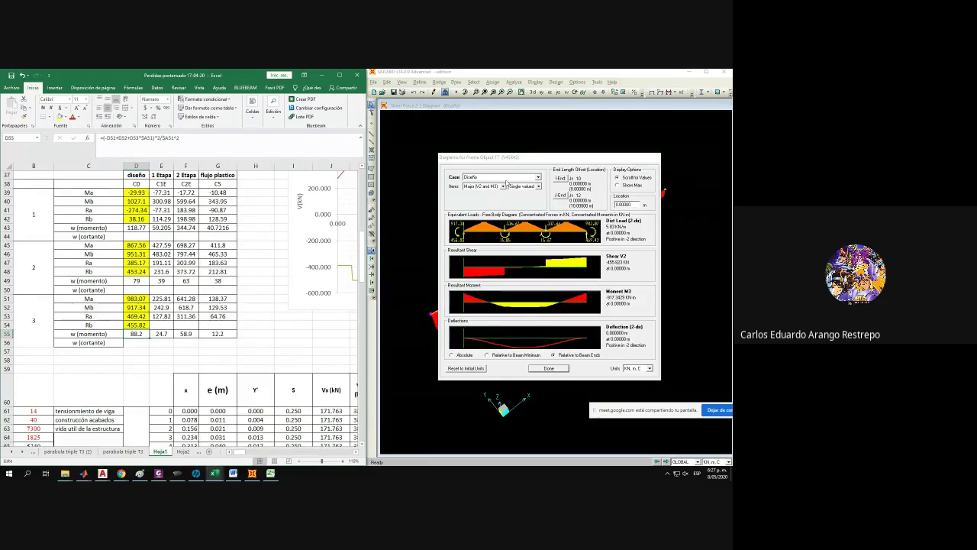
Show the beam diagrams for the 1Ec case and set span 3's 1 Etapa Ma to 403.51 and Mb to 377.96.
click(505, 178)
click(492, 210)
click(169, 298)
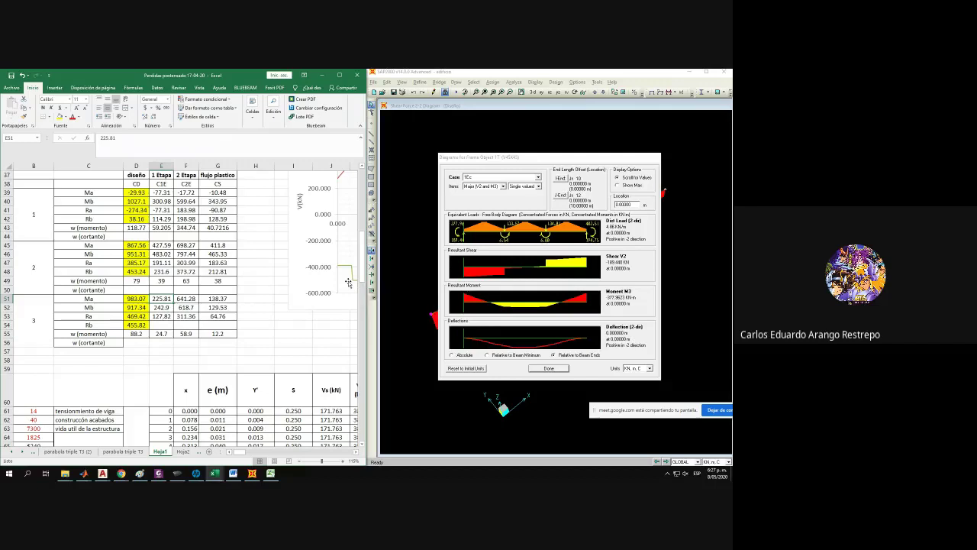
text(403.51)
key(Return)
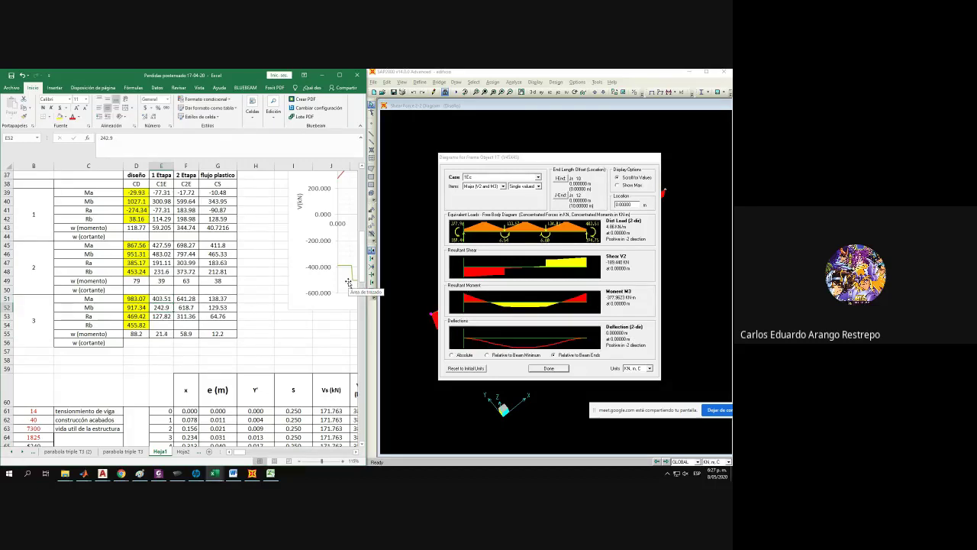
text(377.93)
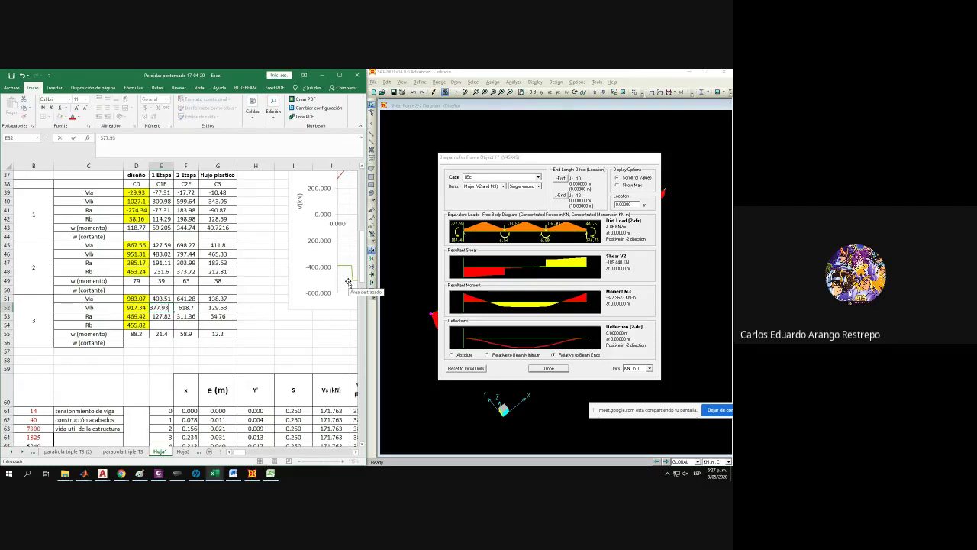
key(Return)
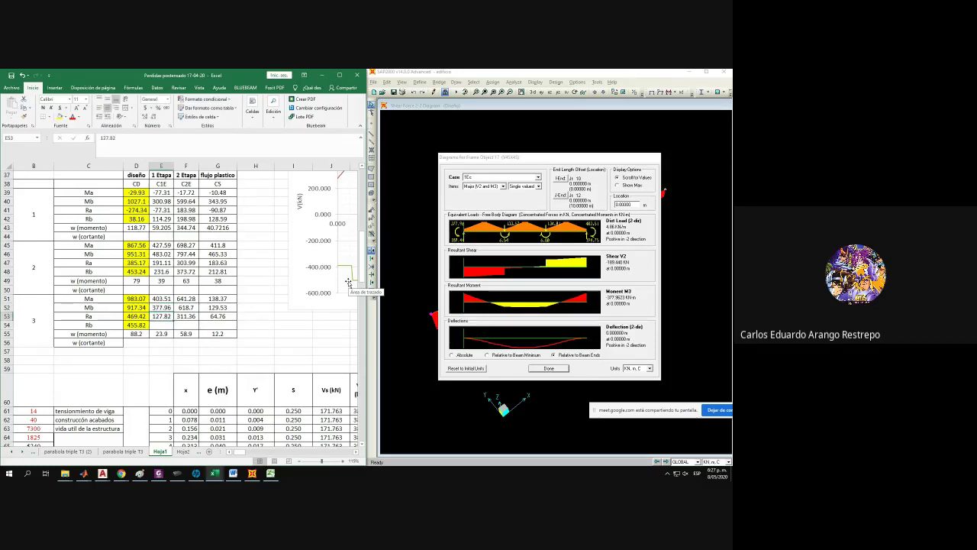
Set span 3's 1 Etapa Ra to 164.75 and Rb to 189.44.
text(164)
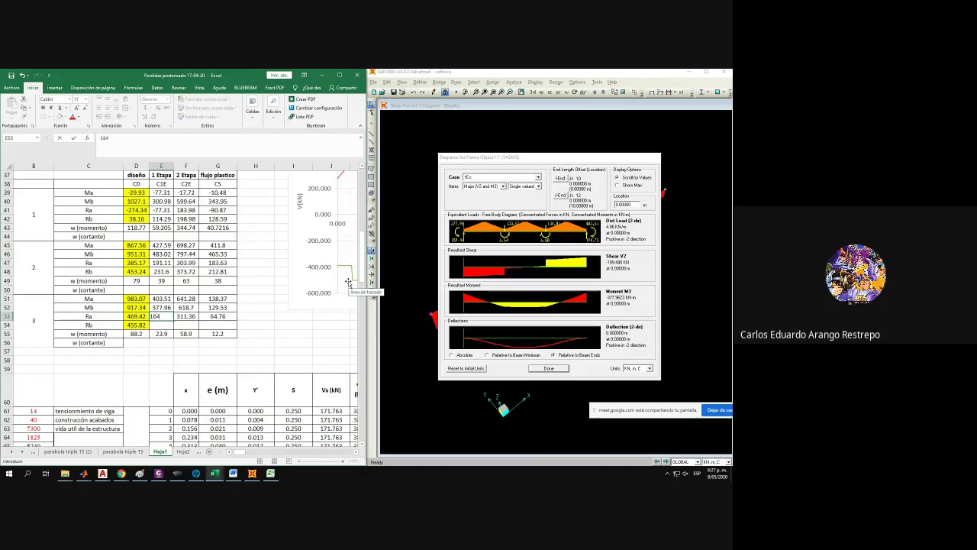
text(.75)
key(Return)
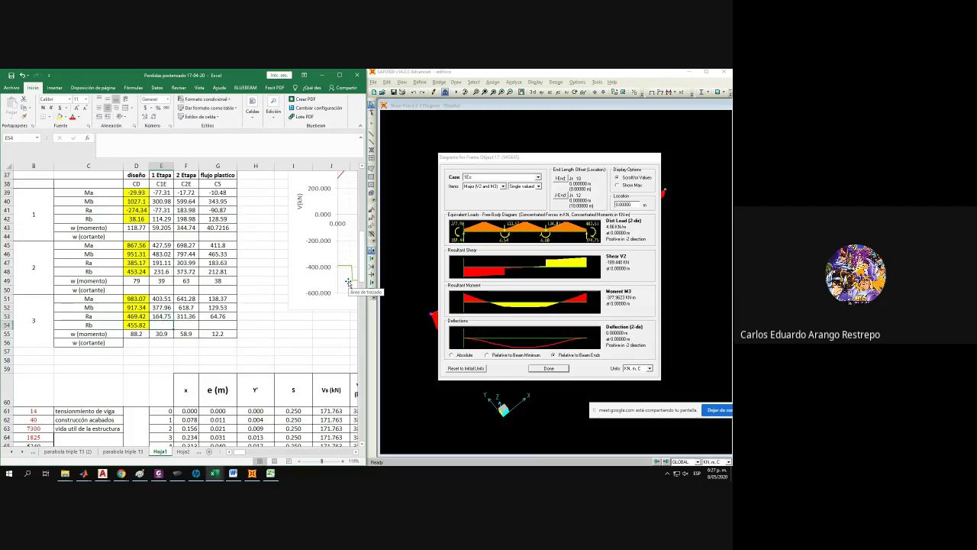
text(189.44)
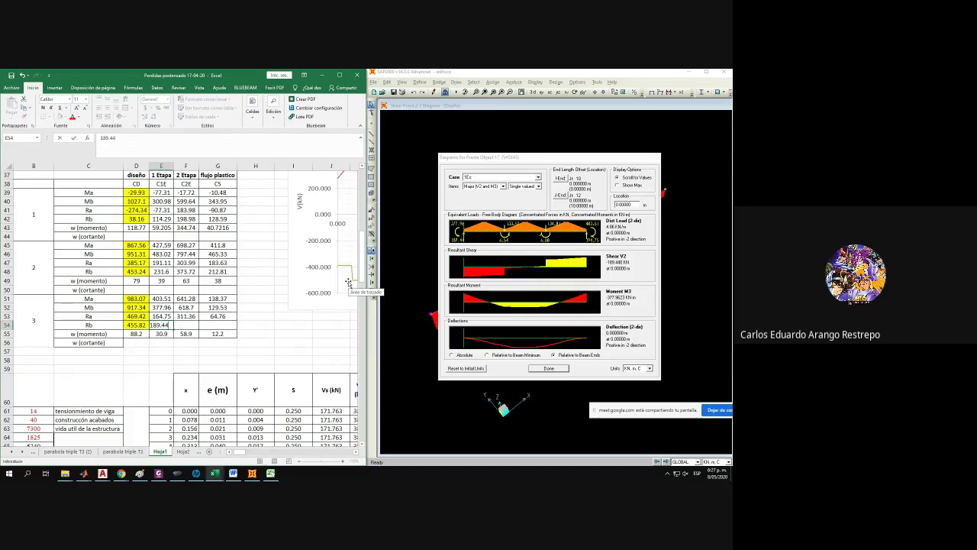
key(Return)
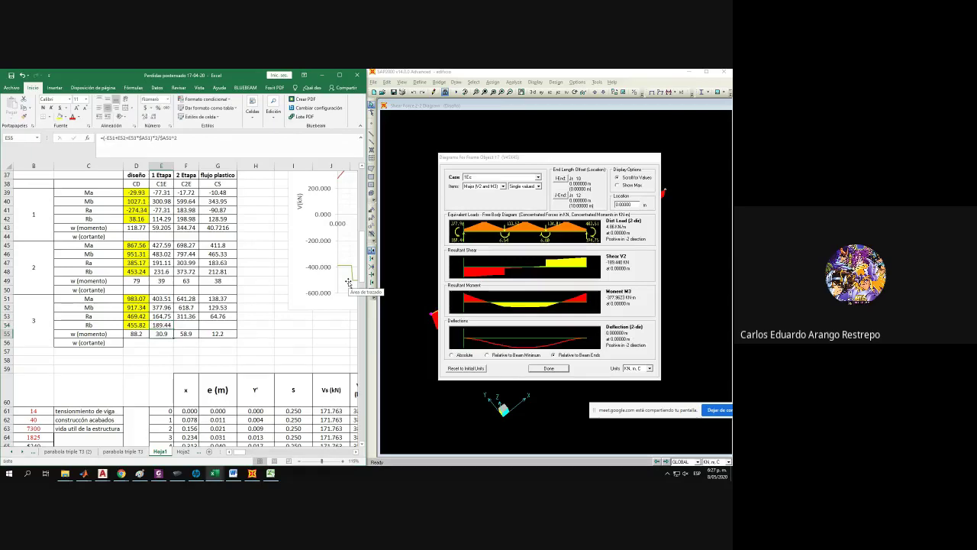
Show the beam diagrams for the 2Ec case and set span 3's 2 Etapa Ma to 717.55 and Mb to 671.1.
click(501, 179)
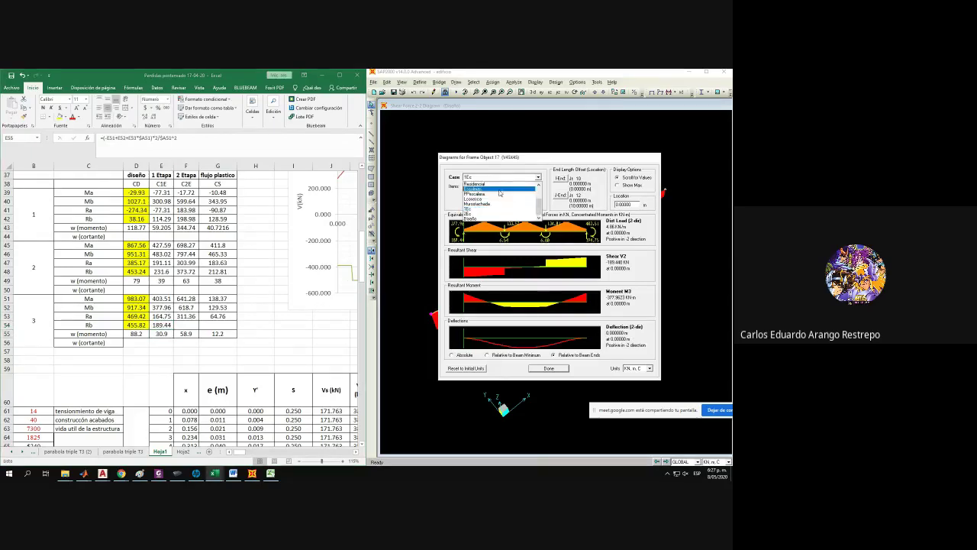
click(482, 216)
click(186, 298)
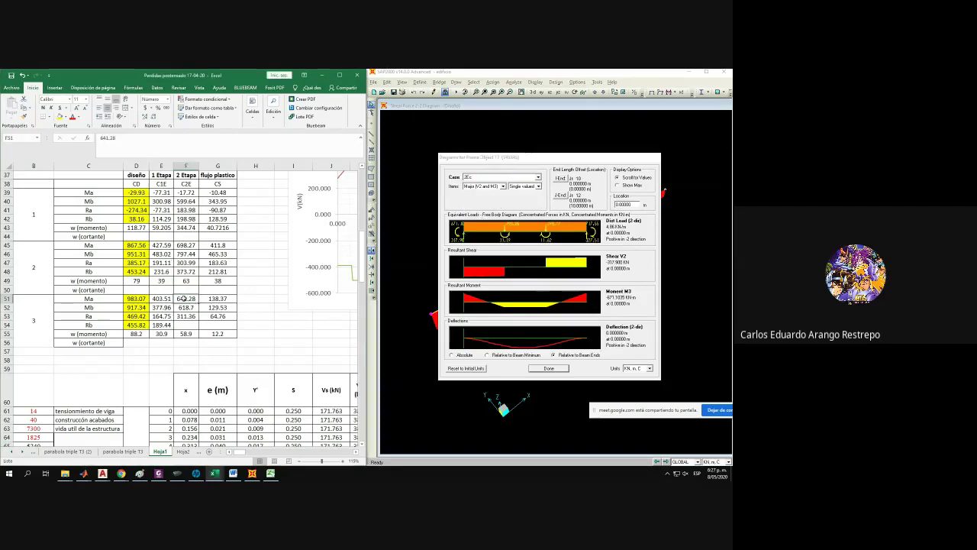
text(71)
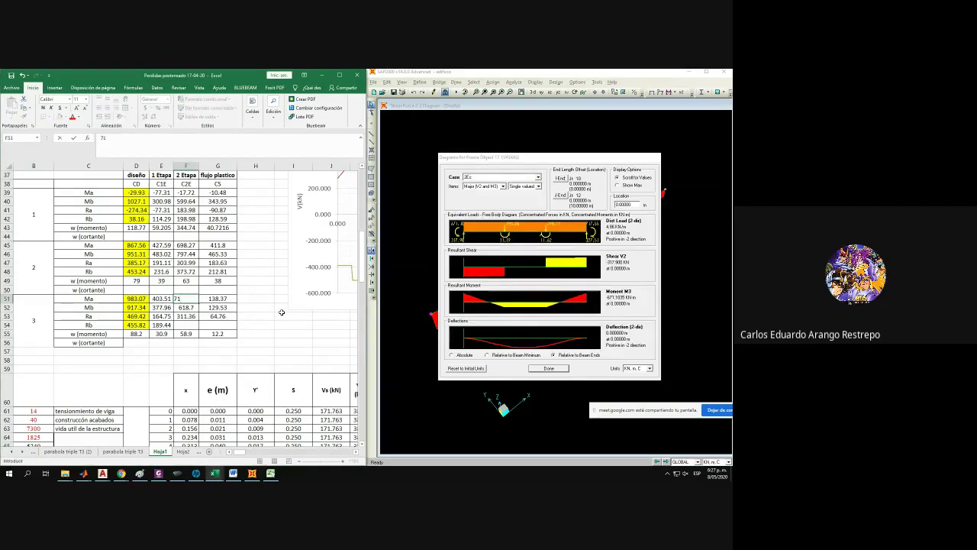
text(7155)
key(Return)
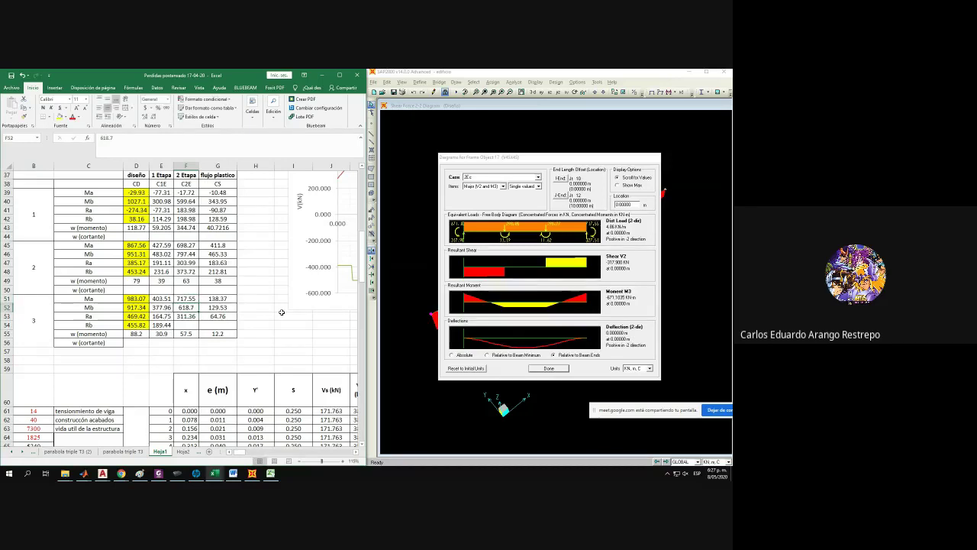
text(671.1)
key(Return)
Set span 3's 2 Etapa Ra to 327.51 and Rb to 317.9.
text(327)
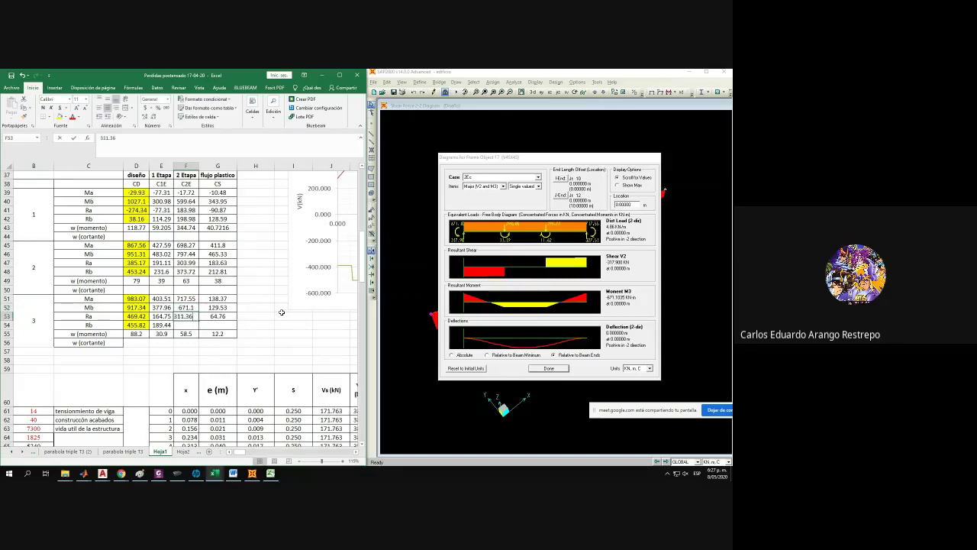
text(.51)
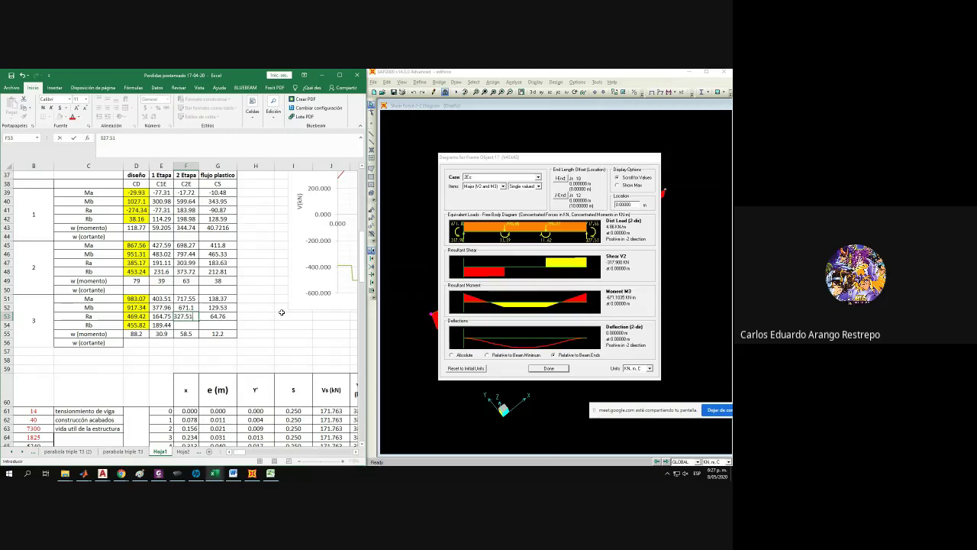
key(Return)
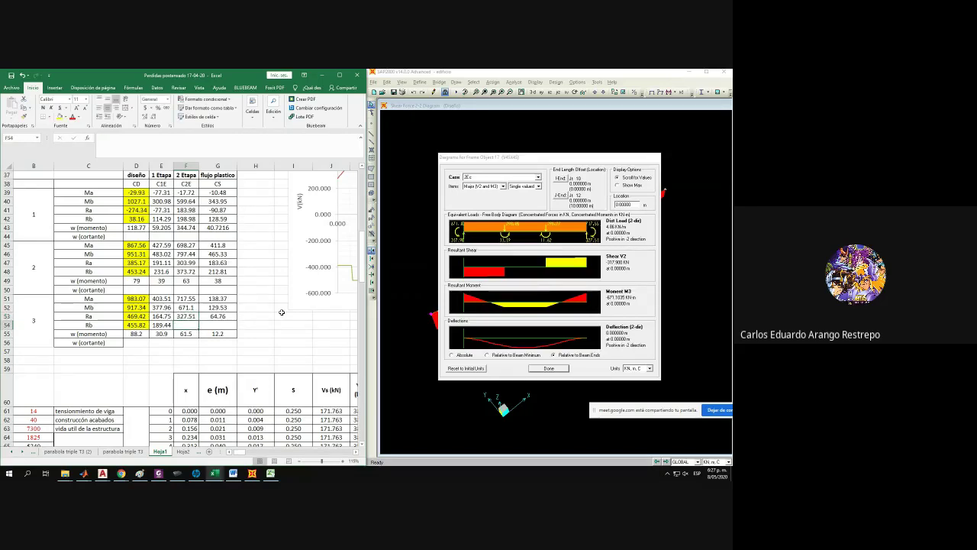
text(317.9)
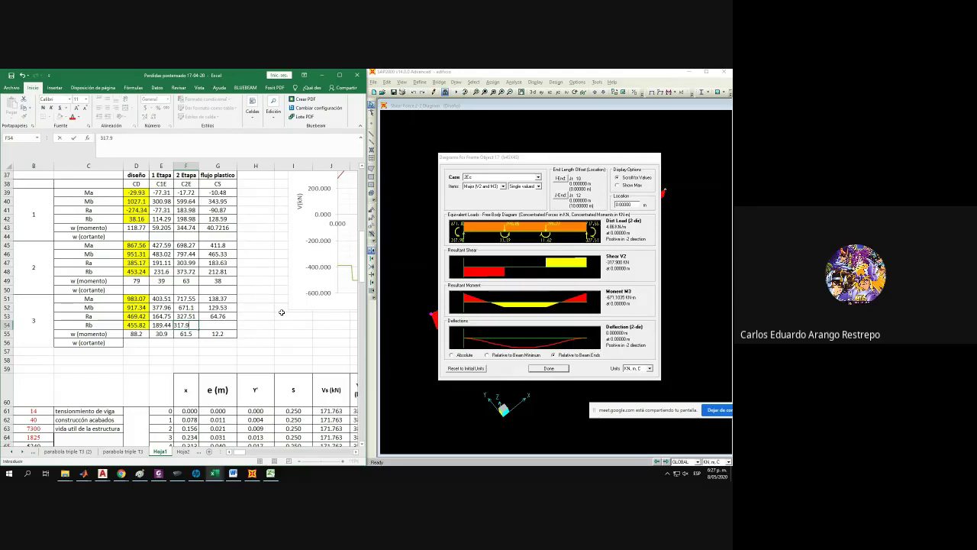
key(Return)
Show the beam diagrams for the CS case and set span 3's flujo plastico Ma to 533.37 and Mb to 501.54.
click(212, 323)
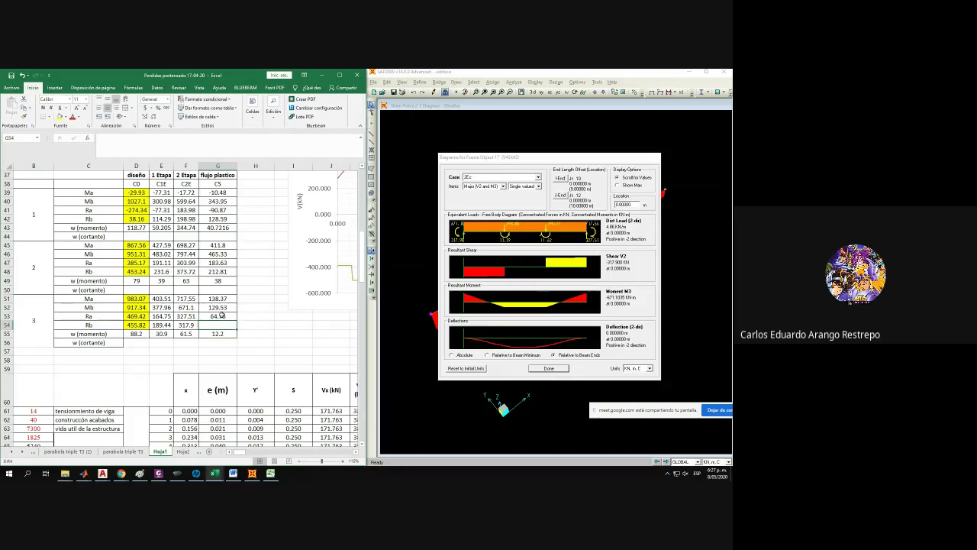
click(509, 180)
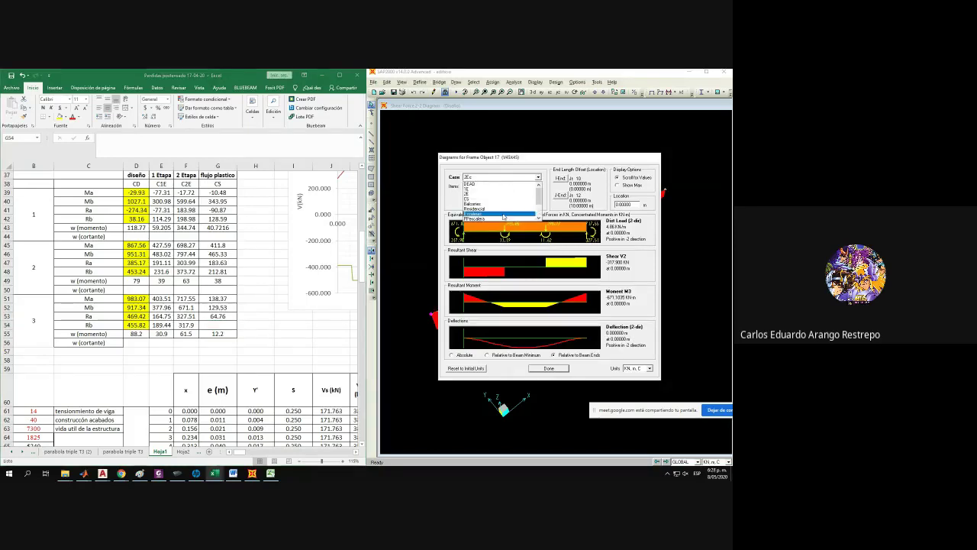
click(496, 203)
click(226, 297)
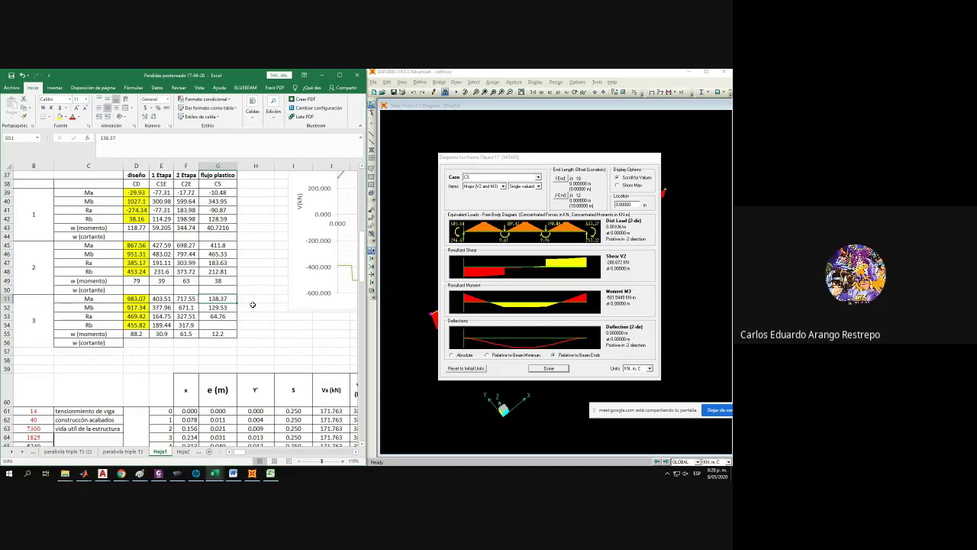
text(533.37)
key(Return)
text(50)
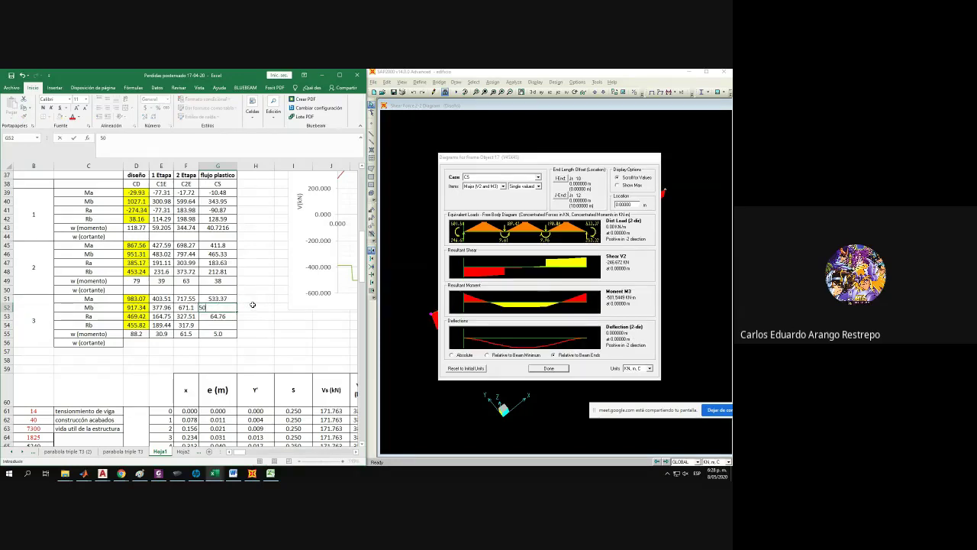
text(1.54)
key(Return)
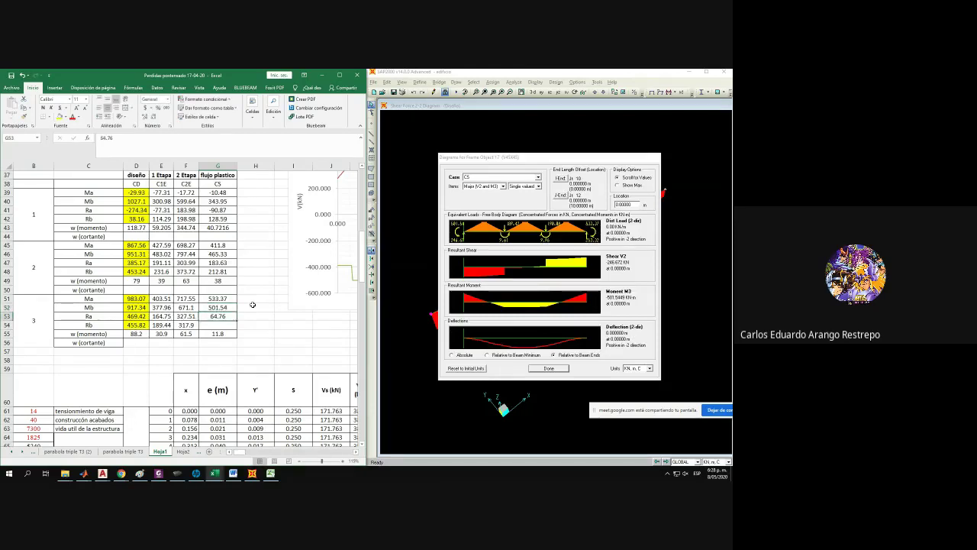
Set span 3's flujo plastico Ra to 253.32 and Rb to 246.67.
text(2)
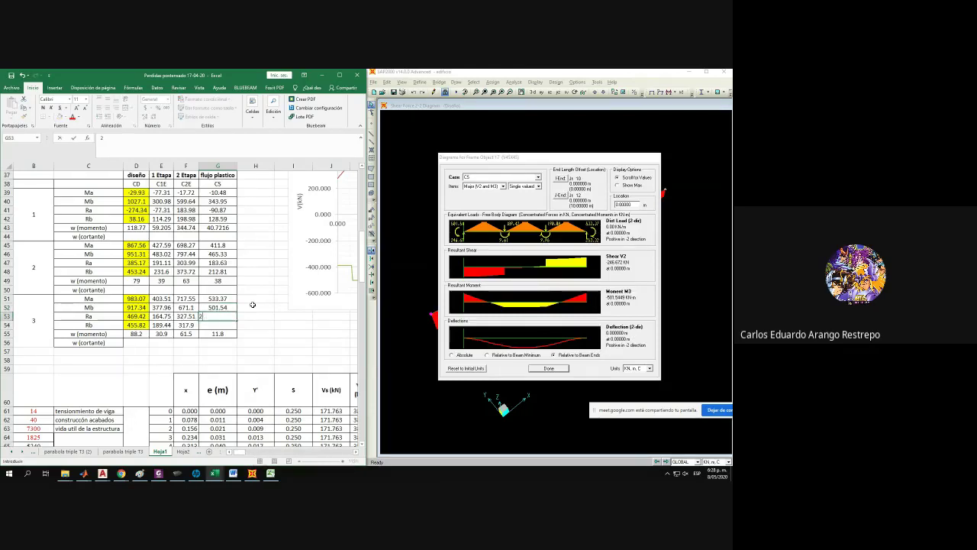
text(53.32)
key(Return)
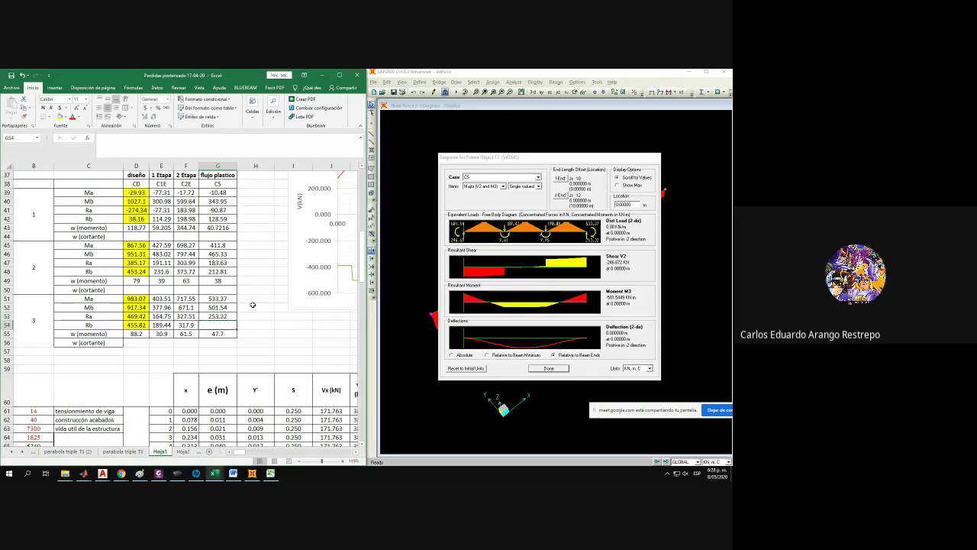
text(246.67)
key(Return)
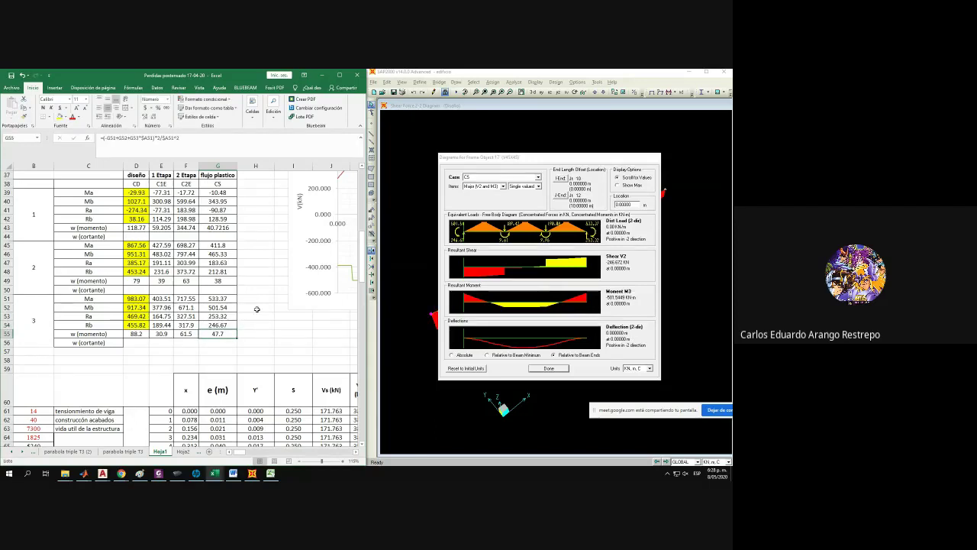
Check span 3's flujo plastico entries against the CS diagrams and close the third span's diagrams.
key(Up)
key(Up)
key(Up)
key(Up)
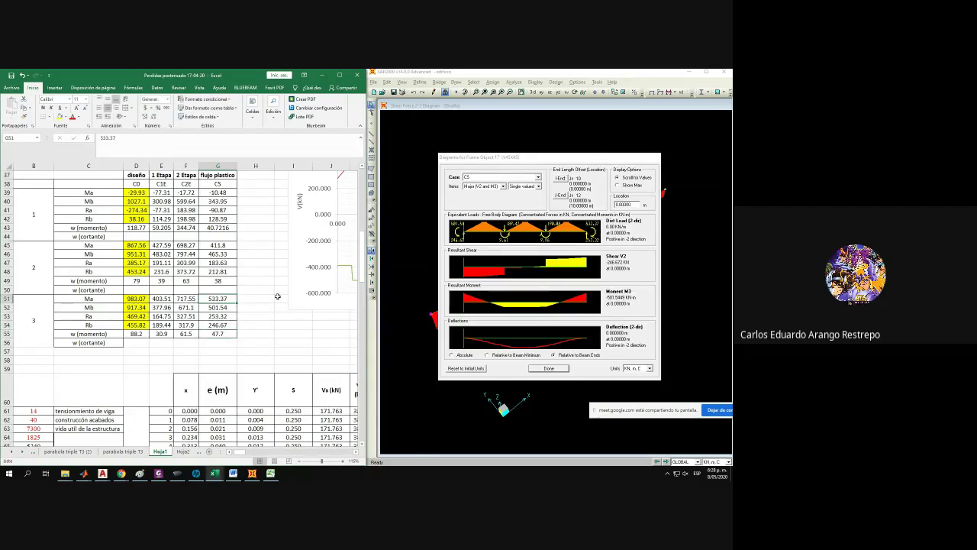
key(Down)
key(Down)
key(Down)
click(545, 370)
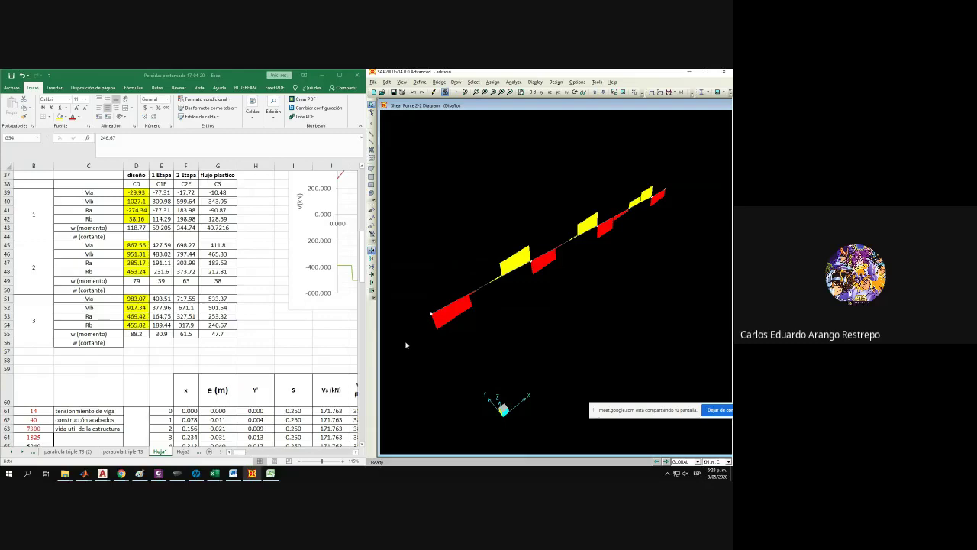
click(271, 473)
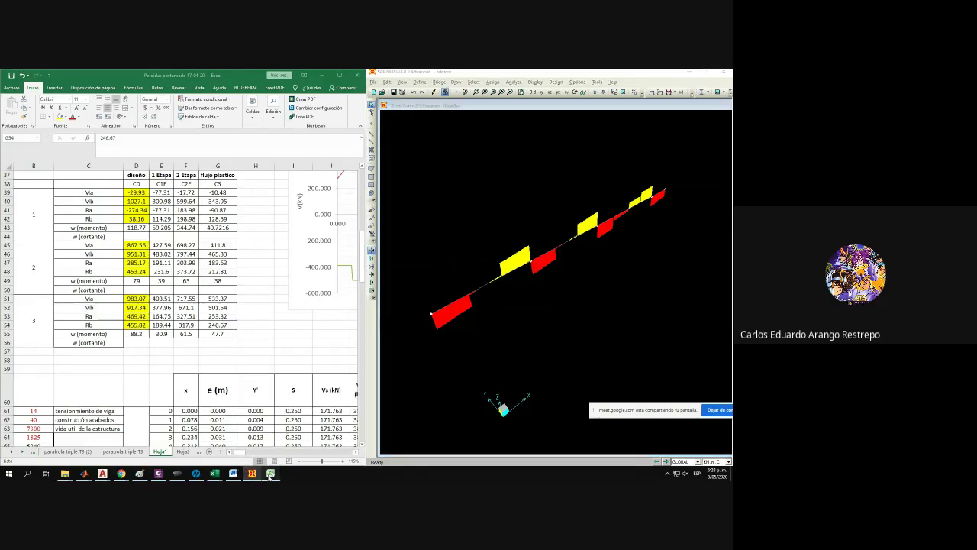
click(270, 474)
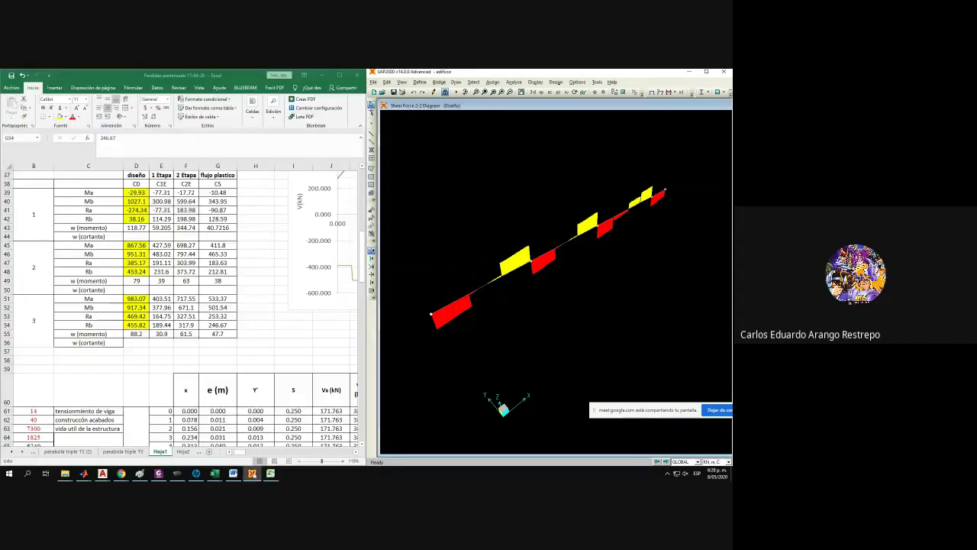
Switch to the Word document mometos vigas and review its force-sum and shear equations.
click(233, 473)
mouse_move(214, 473)
click(171, 435)
click(565, 306)
scroll(565, 305, down, 2)
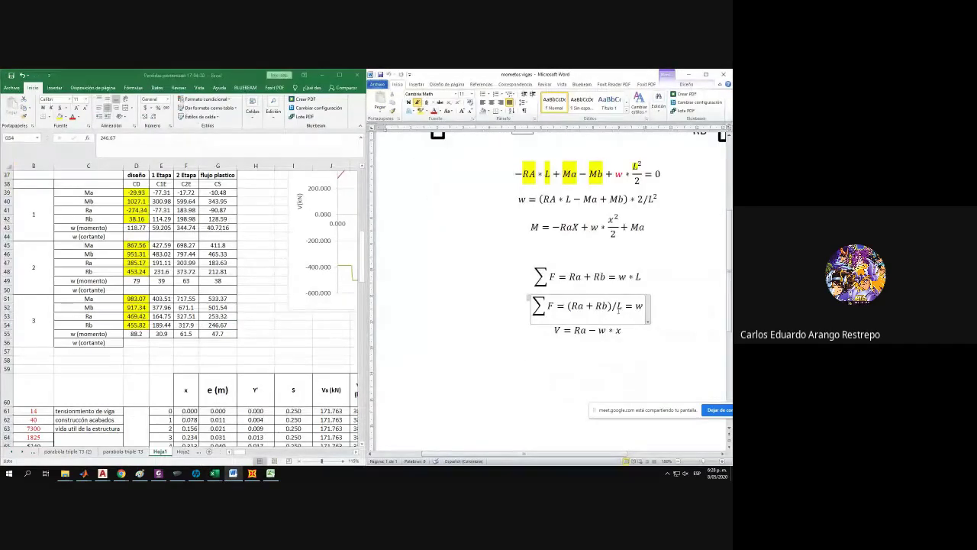
drag(626, 330, 567, 330)
click(634, 305)
drag(634, 306, 574, 305)
click(620, 277)
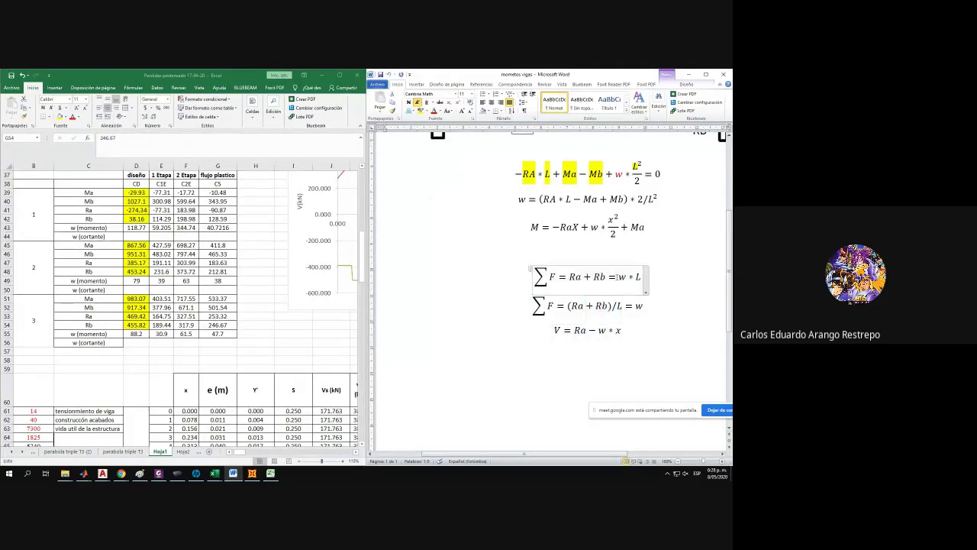
scroll(619, 275, down, 1)
scroll(634, 269, up, 5)
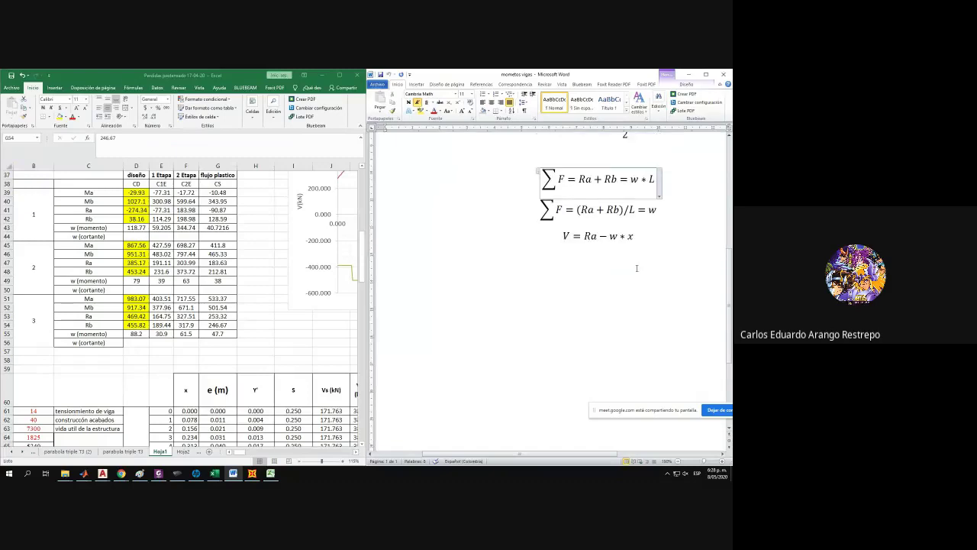
scroll(645, 263, down, 5)
scroll(650, 261, up, 2)
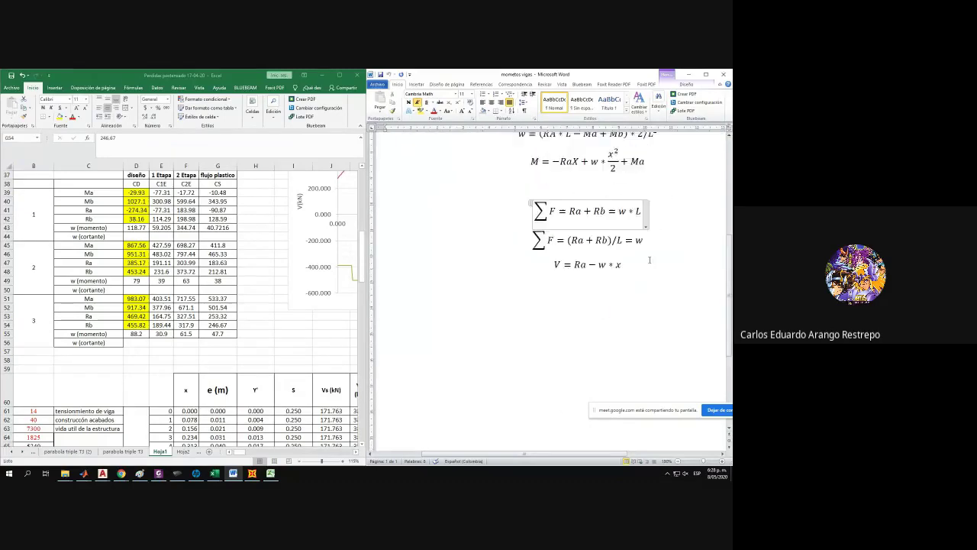
scroll(649, 261, down, 2)
Maximize the Word document and examine the beam sketch alongside the force-sum equation Ra + Rb = w*L.
click(706, 74)
scroll(482, 234, up, 5)
scroll(482, 234, down, 2)
scroll(483, 234, up, 2)
scroll(483, 233, down, 1)
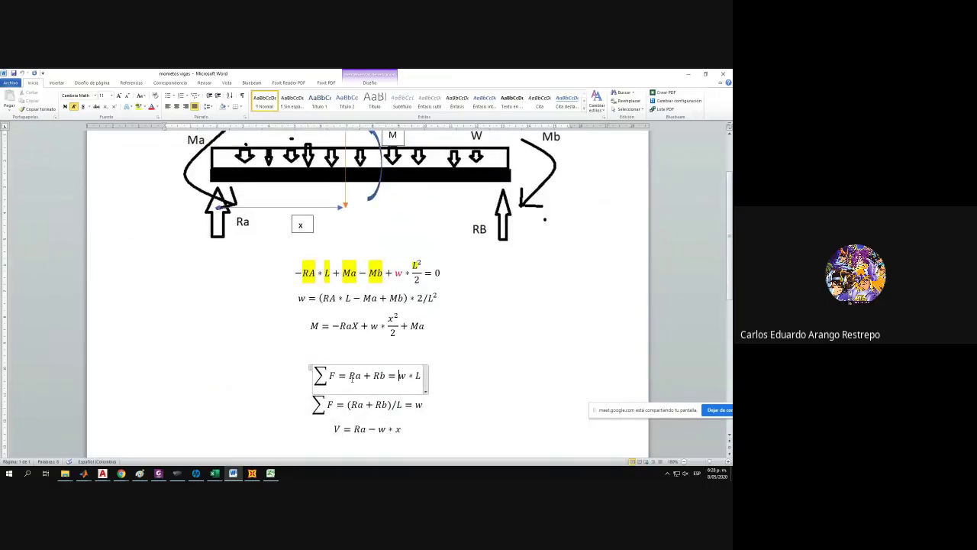
click(396, 376)
scroll(410, 376, up, 3)
scroll(429, 319, down, 3)
scroll(367, 290, down, 2)
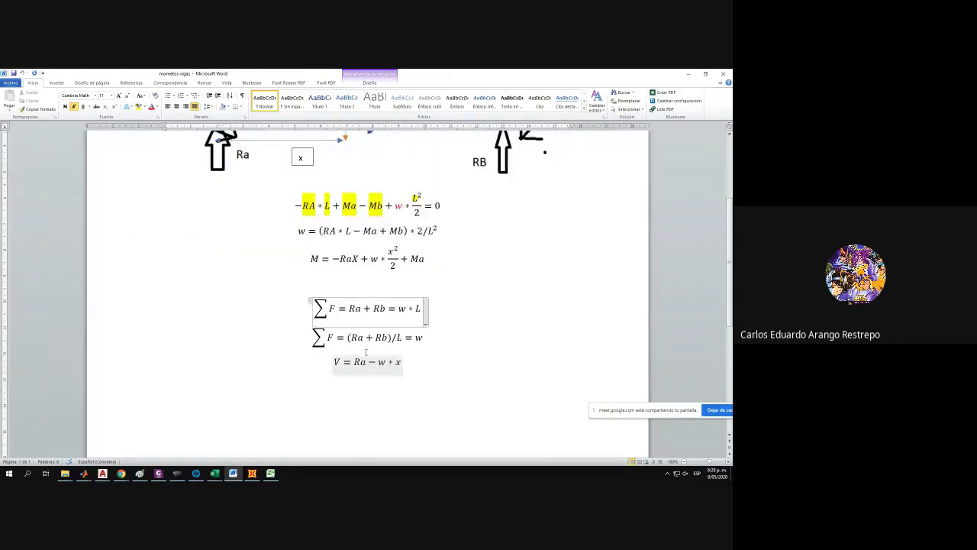
Highlight Ra, Rb and L in yellow and colour w red in the force-sum equation Ra + Rb = w*L.
mouse_move(362, 309)
mouse_down()
mouse_move(348, 309)
mouse_move(374, 308)
mouse_up()
click(138, 106)
key(Left)
click(137, 107)
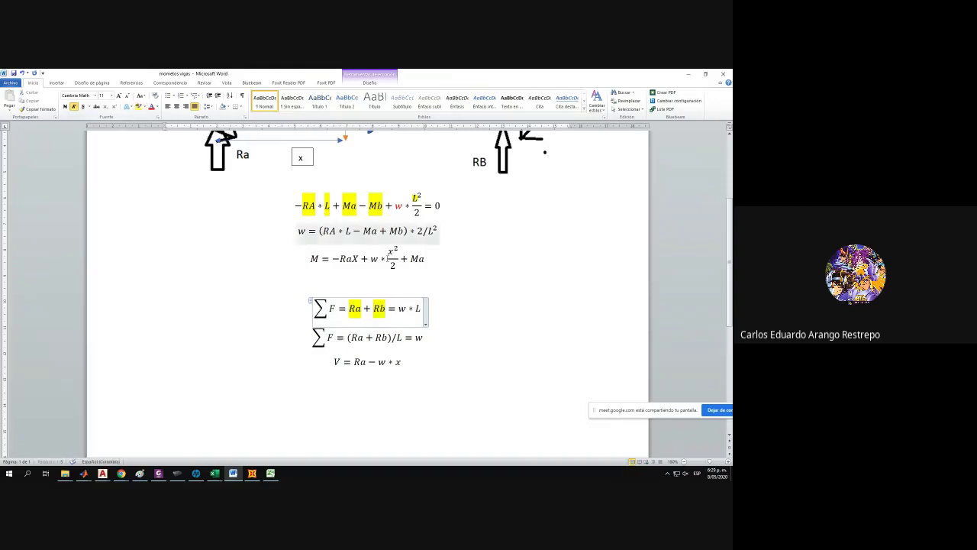
key(End)
key(shift+Left)
click(139, 107)
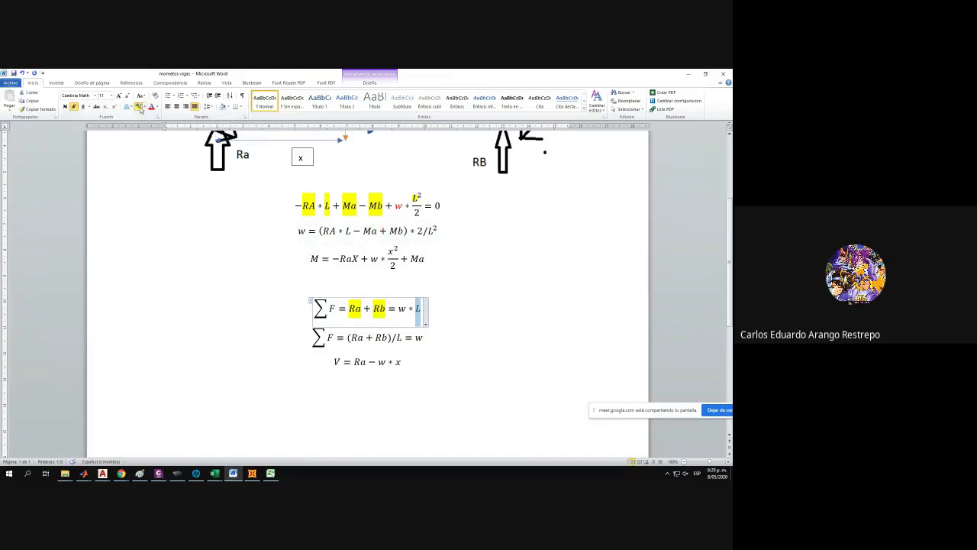
double_click(404, 310)
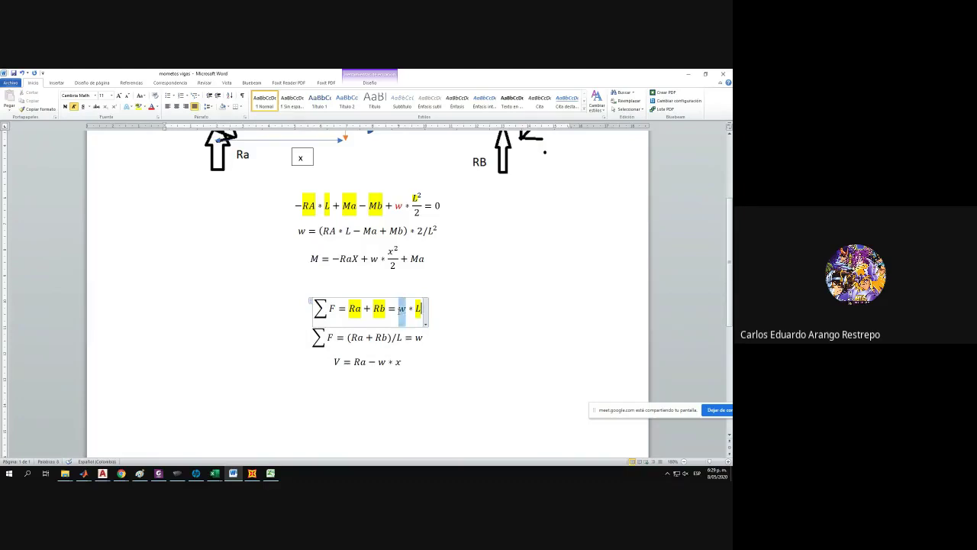
click(399, 337)
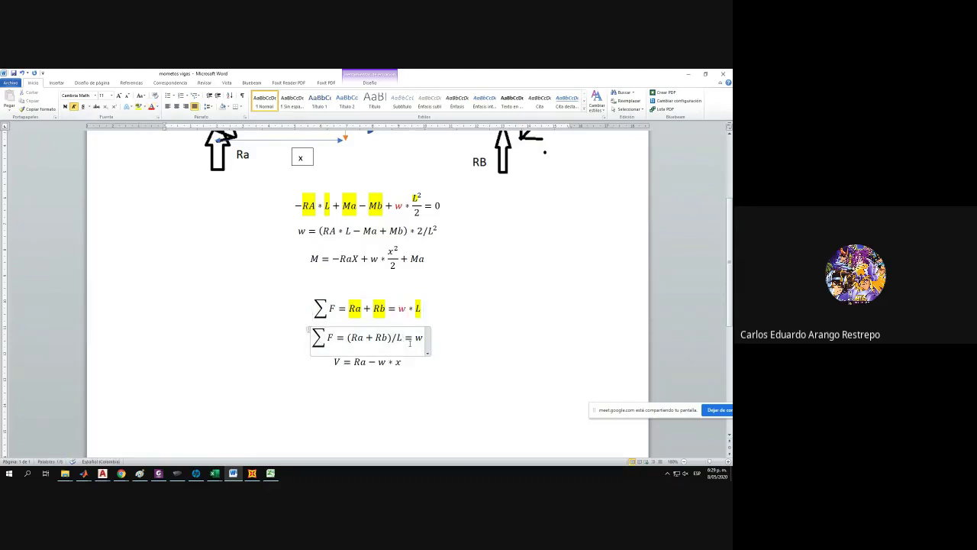
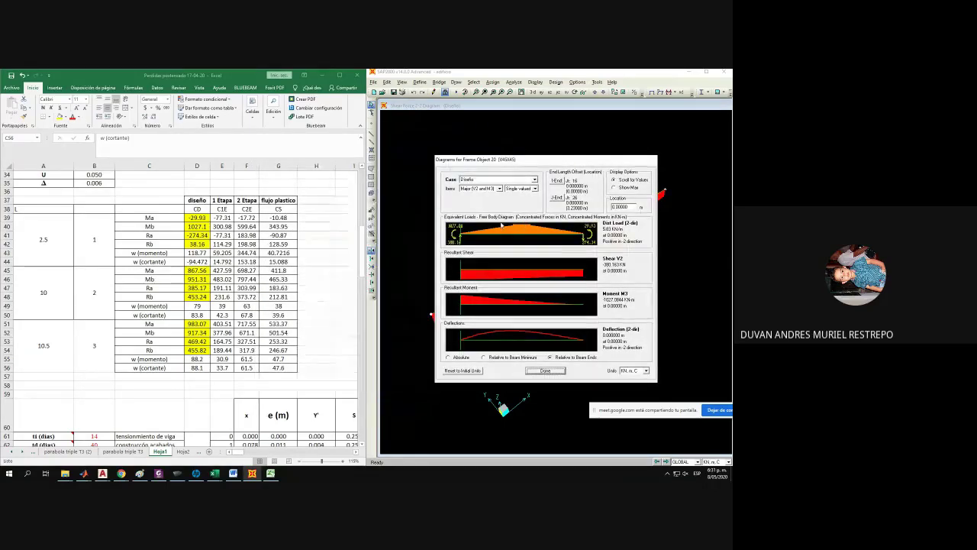
Check span 1's diseño Ra in the workbook, and review the Ma and Mb terms of the moment equation in Word.
click(277, 259)
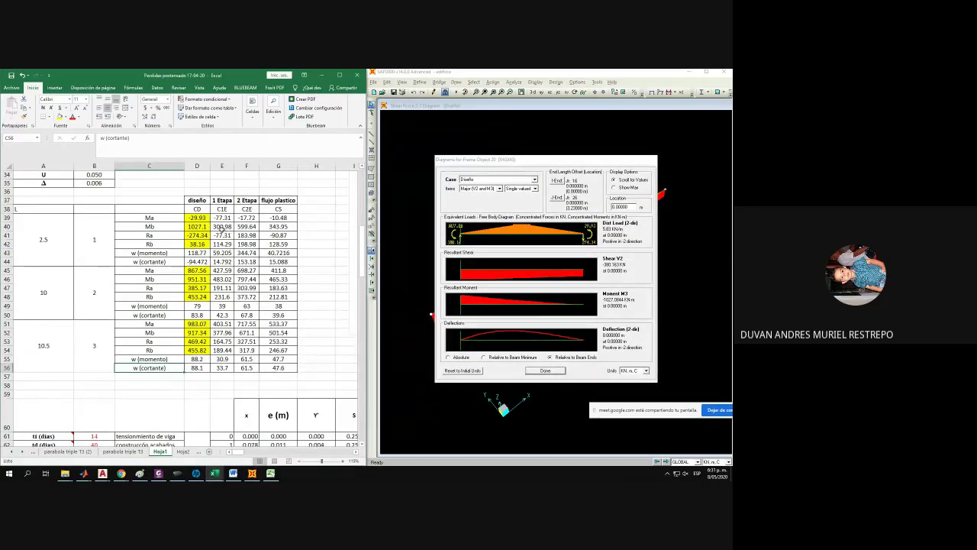
scroll(220, 227, up, 1)
click(198, 259)
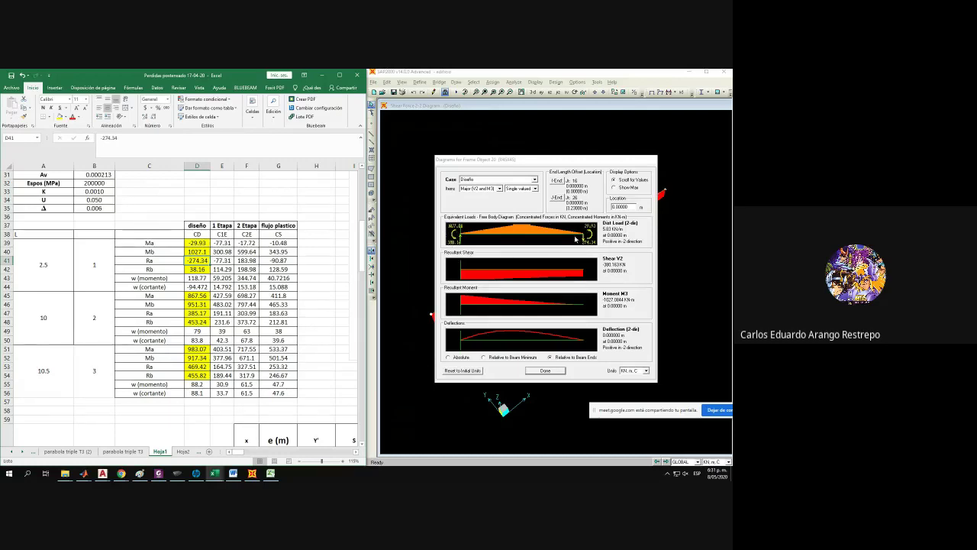
click(233, 473)
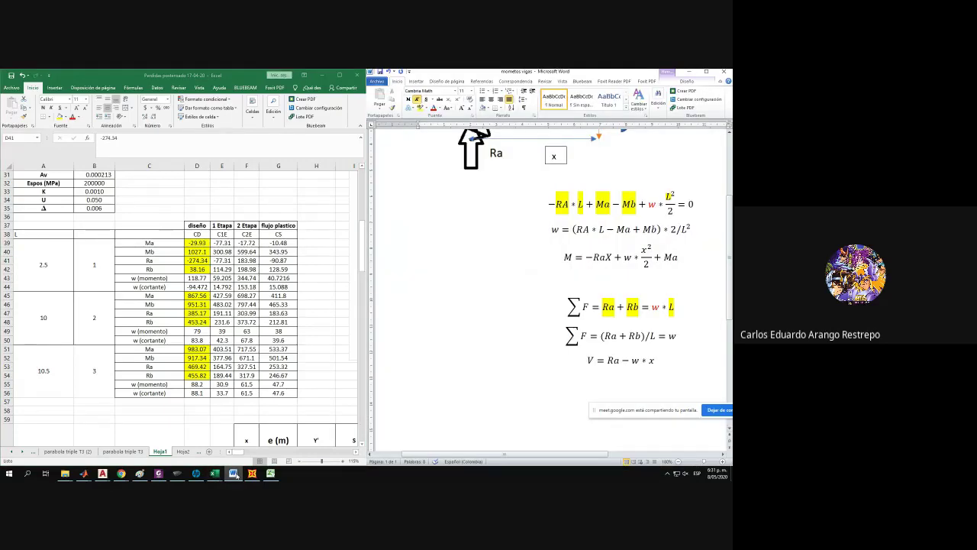
scroll(611, 252, up, 2)
drag(636, 270, 584, 270)
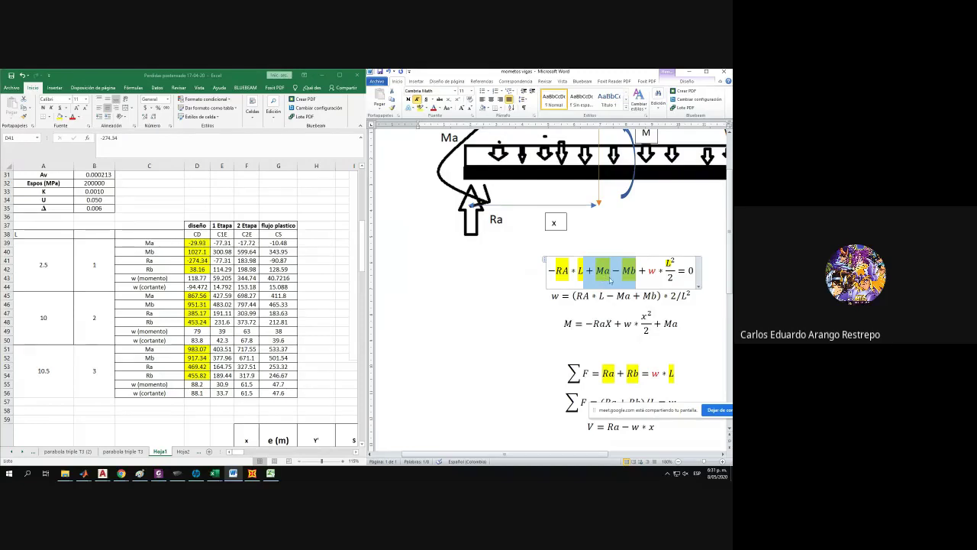
click(603, 272)
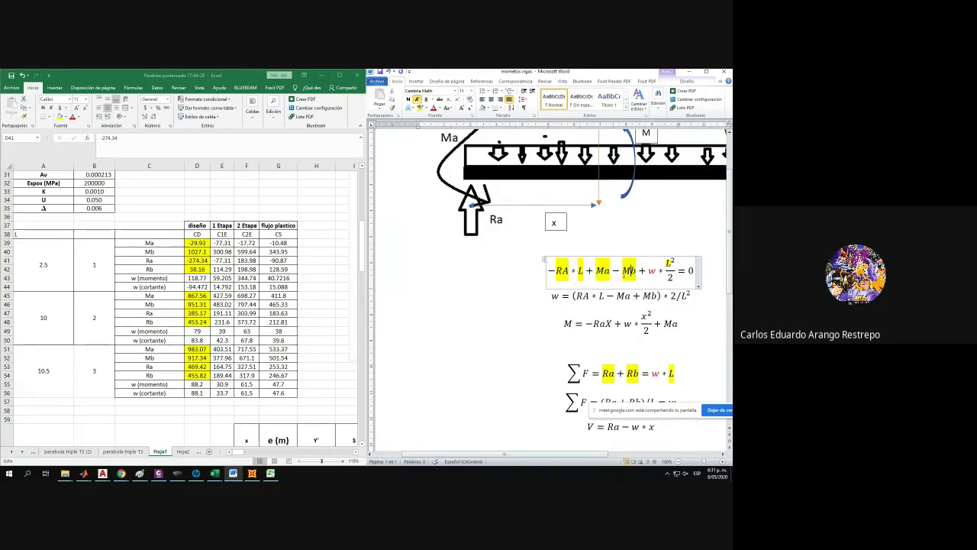
double_click(627, 271)
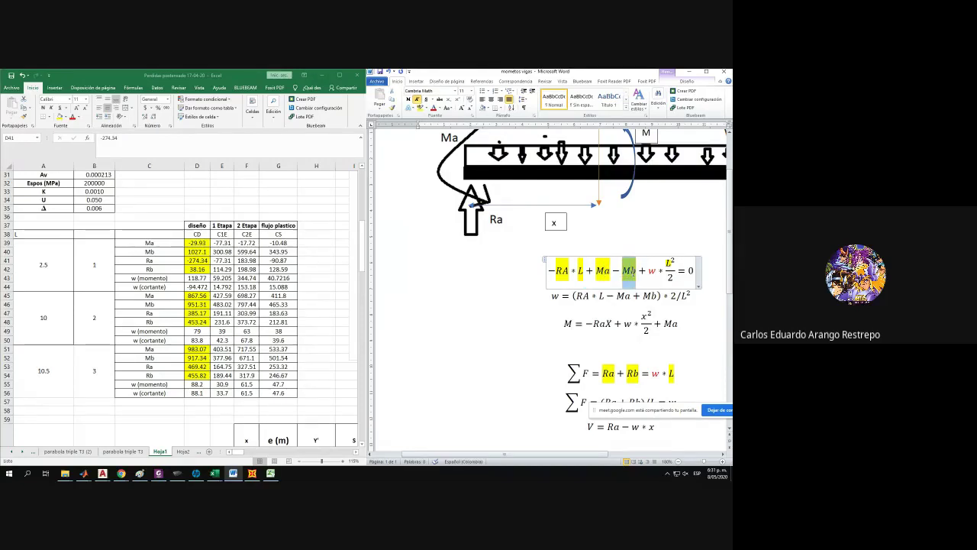
Compare the SAP2000 frame diagrams for the Diseño case with the Mb term and the beam sketch in Word.
click(687, 72)
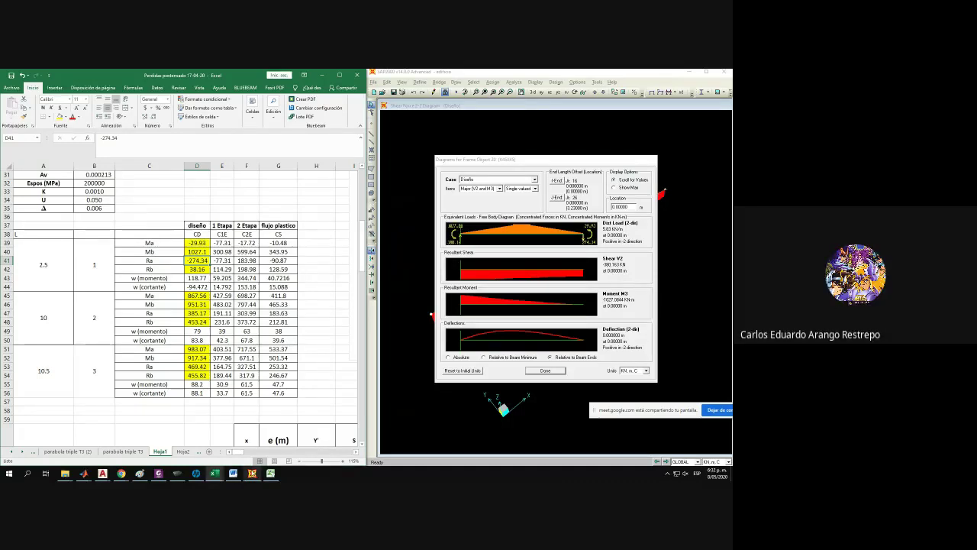
click(232, 473)
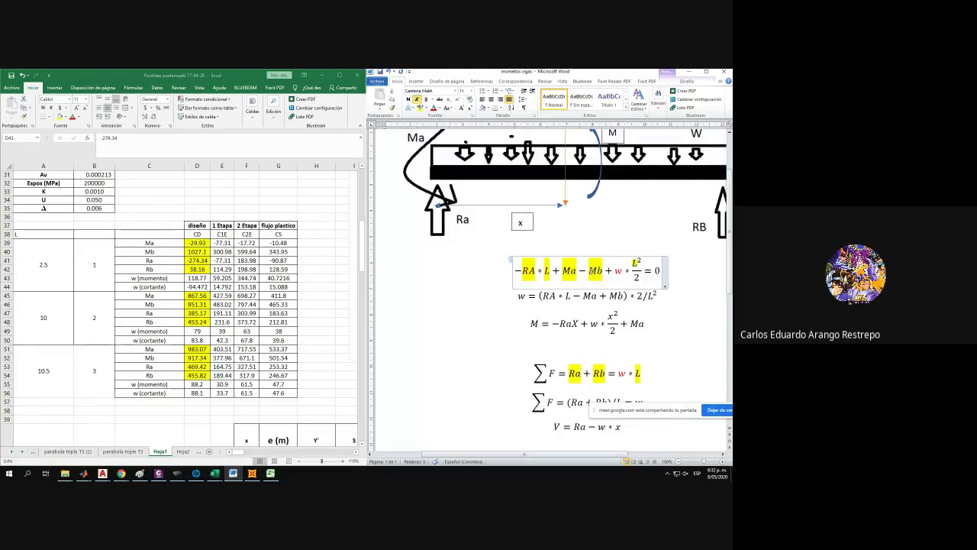
click(604, 270)
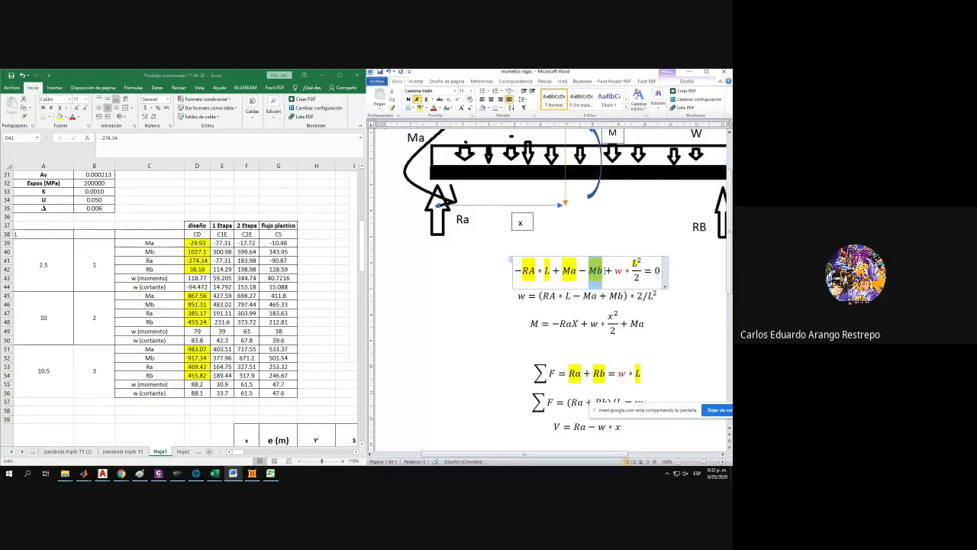
scroll(603, 274, up, 3)
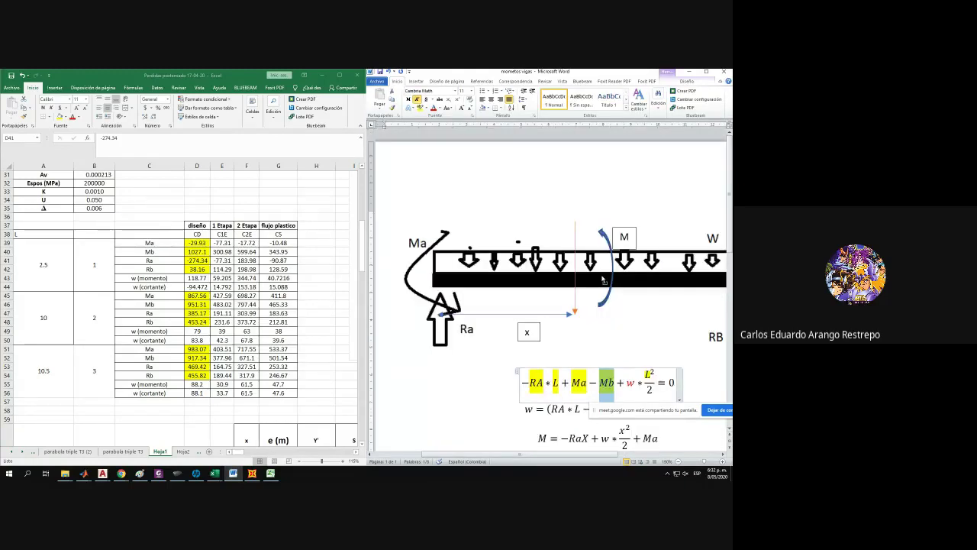
ctrl+scroll(601, 276, down, 1)
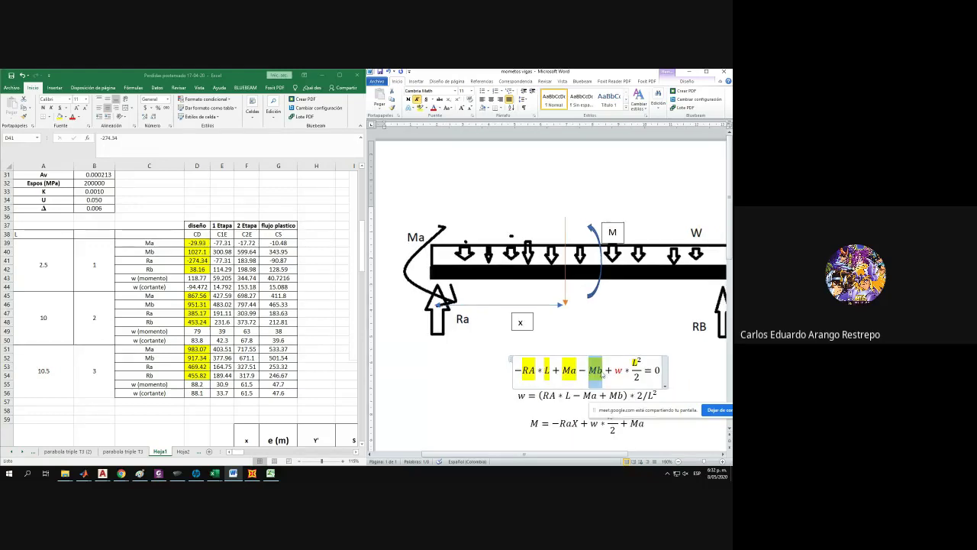
ctrl+scroll(603, 377, down, 2)
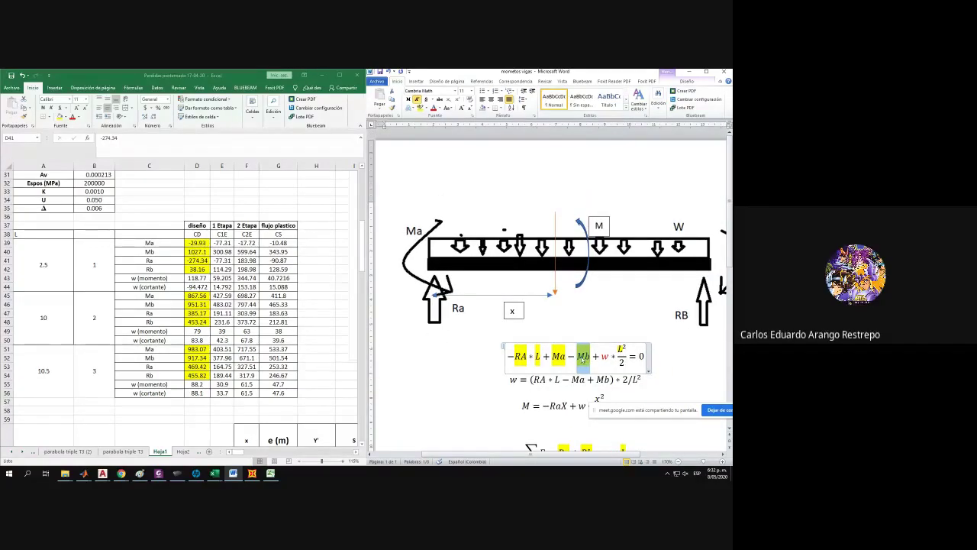
click(583, 357)
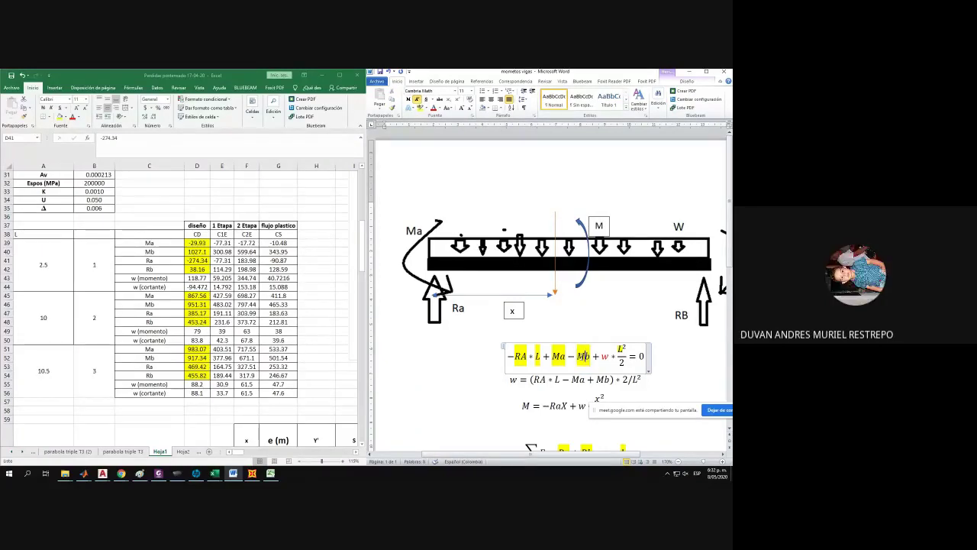
View the diagrams of frame objects 20 and 19 in SAP2000 and check them against the Mb term of the Word moment equation.
click(687, 74)
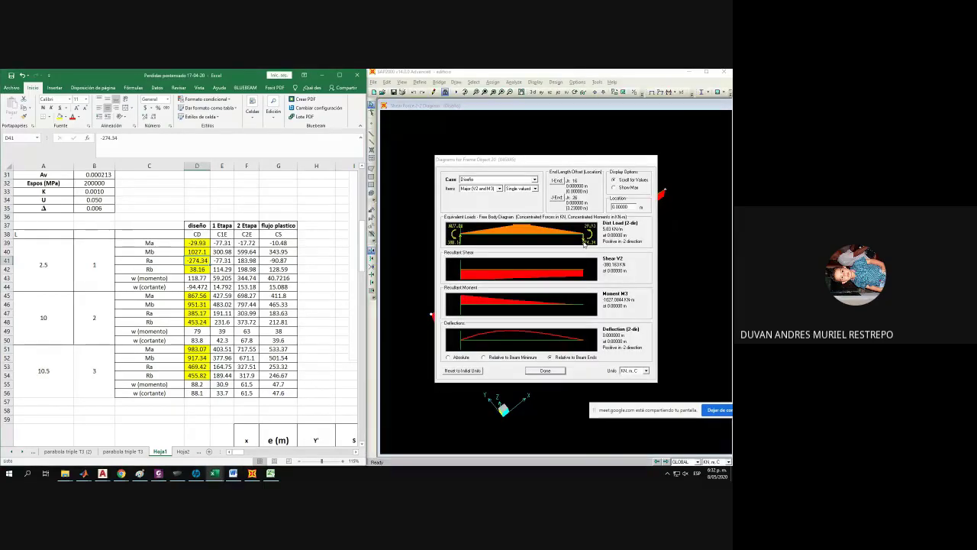
click(534, 371)
right_click(602, 229)
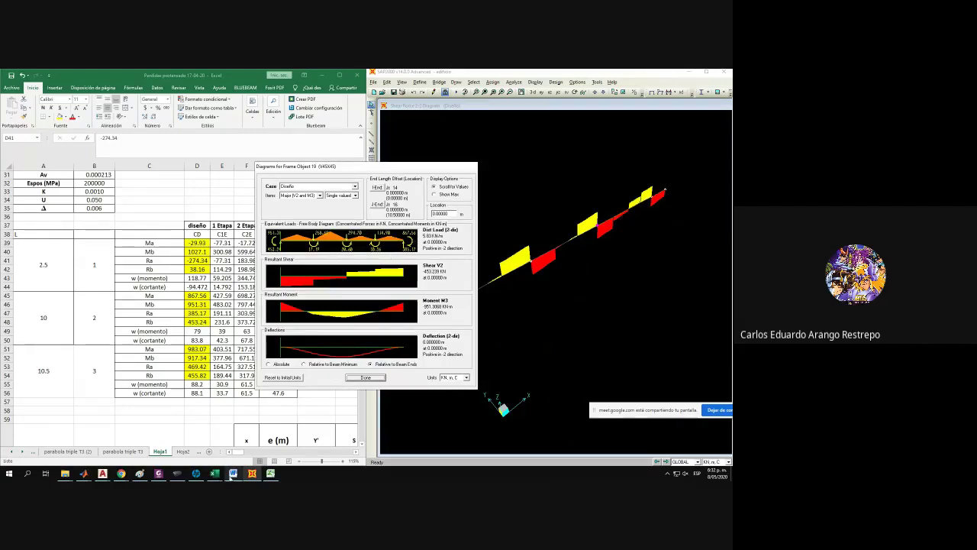
click(232, 475)
double_click(583, 356)
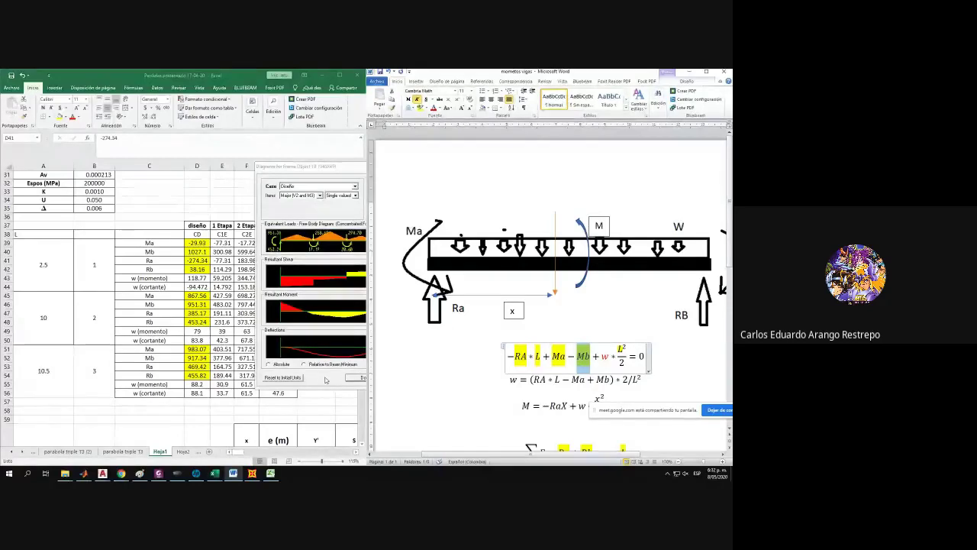
Reopen the diagrams of frame object 20 in SAP2000 and compare them with the 2.5 span's Ma values, D39:G39, in Excel.
click(338, 229)
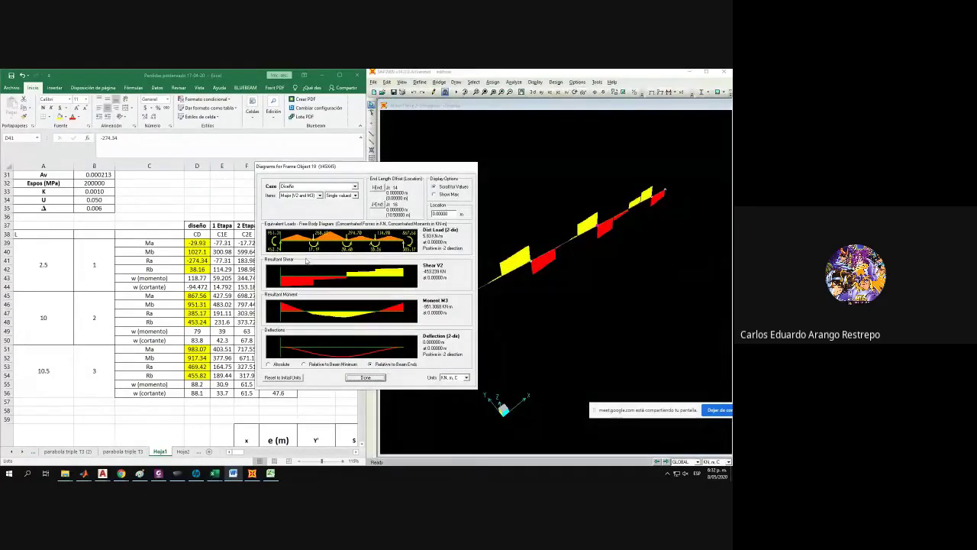
click(357, 378)
click(661, 195)
right_click(661, 195)
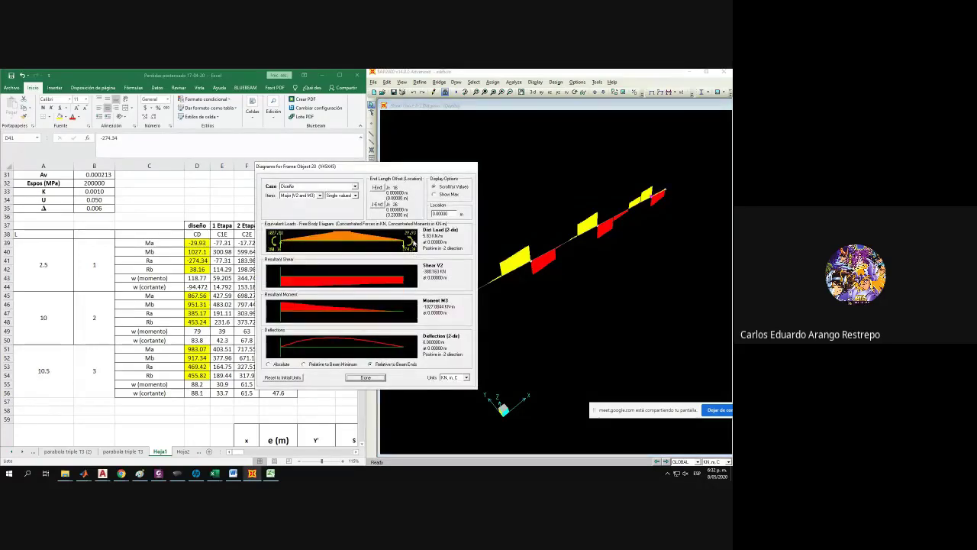
click(241, 272)
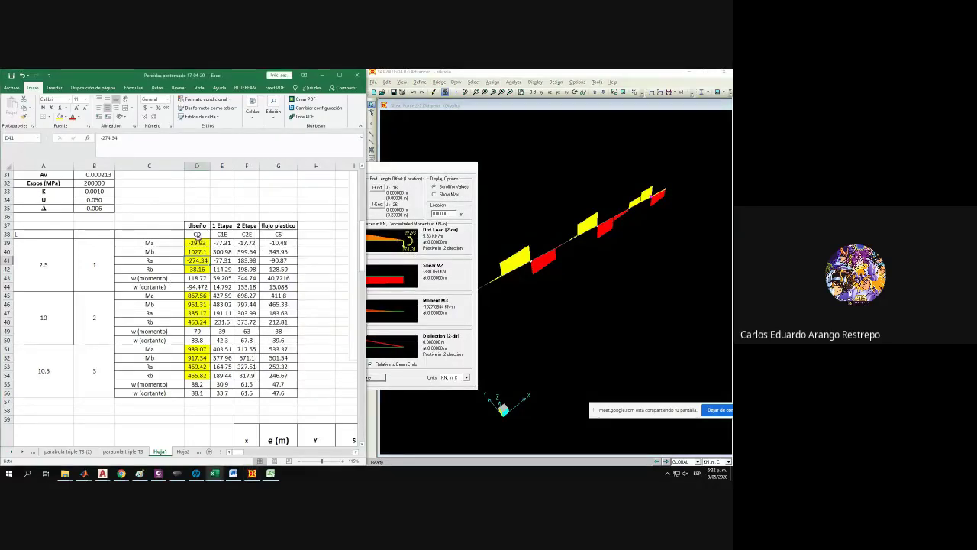
drag(197, 242, 289, 243)
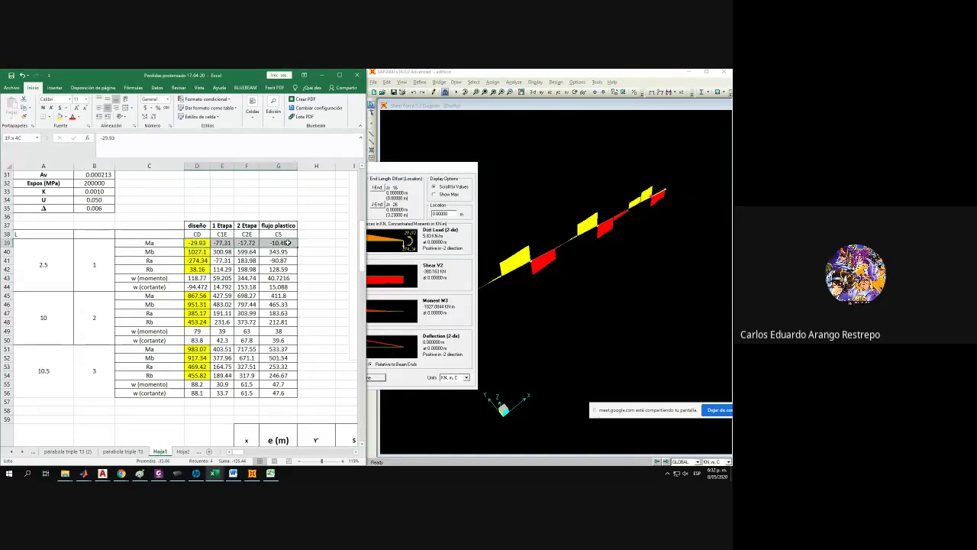
Review the moment equation in Word and the Ra values of the 2.5 and 10 spans, D41:G41 and D47:G47, in Excel.
click(233, 474)
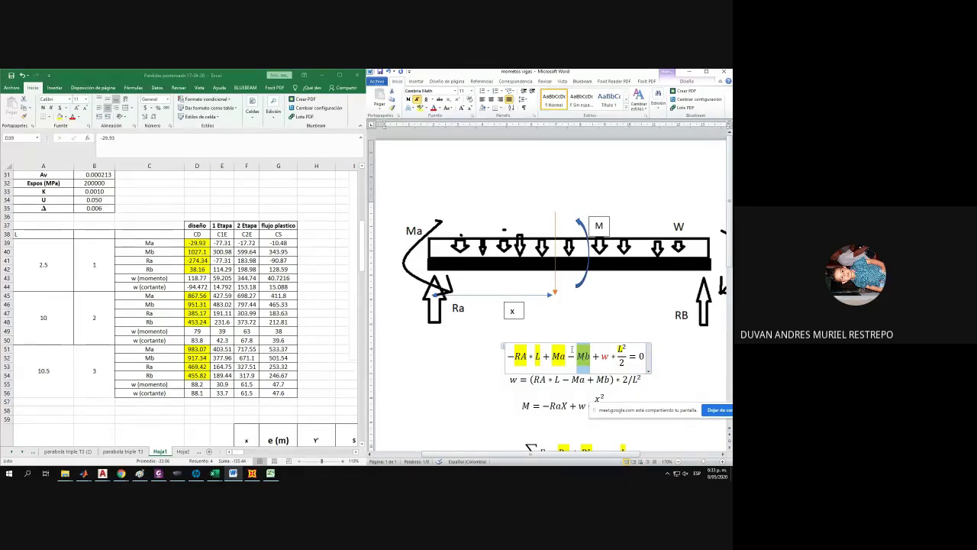
click(322, 297)
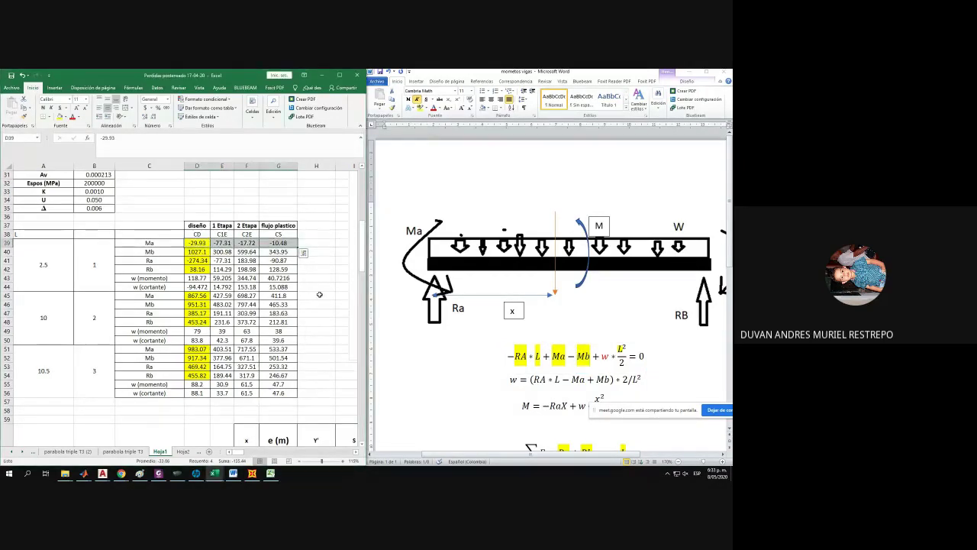
click(691, 74)
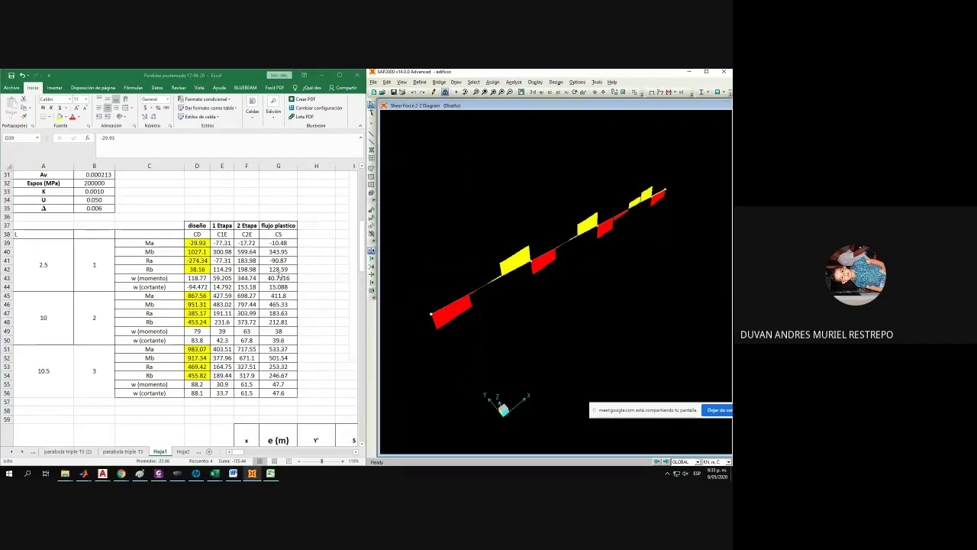
click(277, 273)
drag(197, 262, 287, 259)
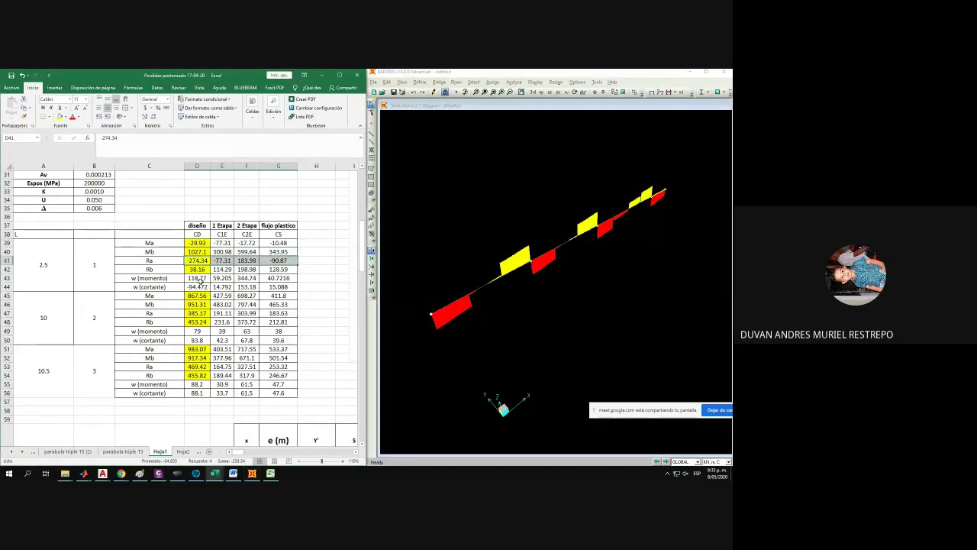
drag(199, 313, 282, 310)
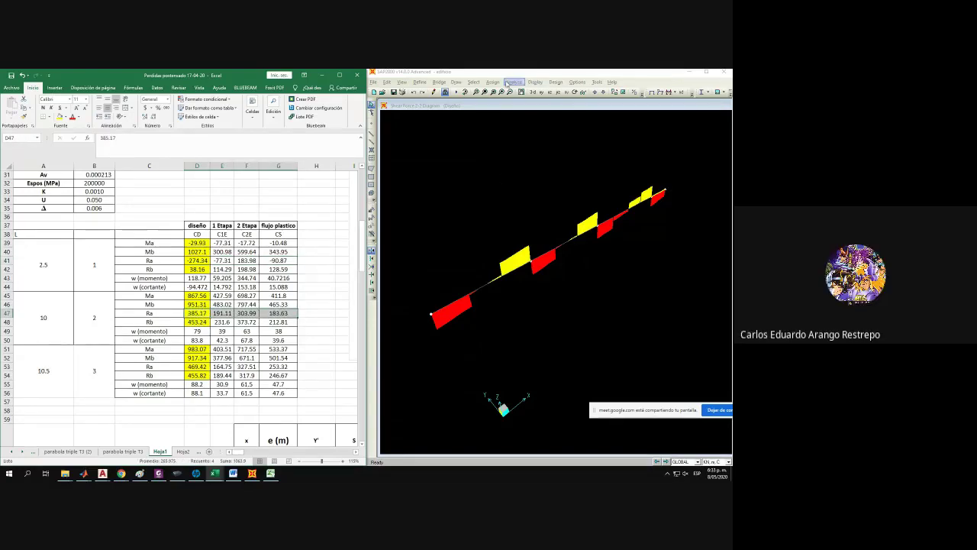
Inspect the Diseño load and force diagrams of frame object 19 in SAP2000.
click(613, 221)
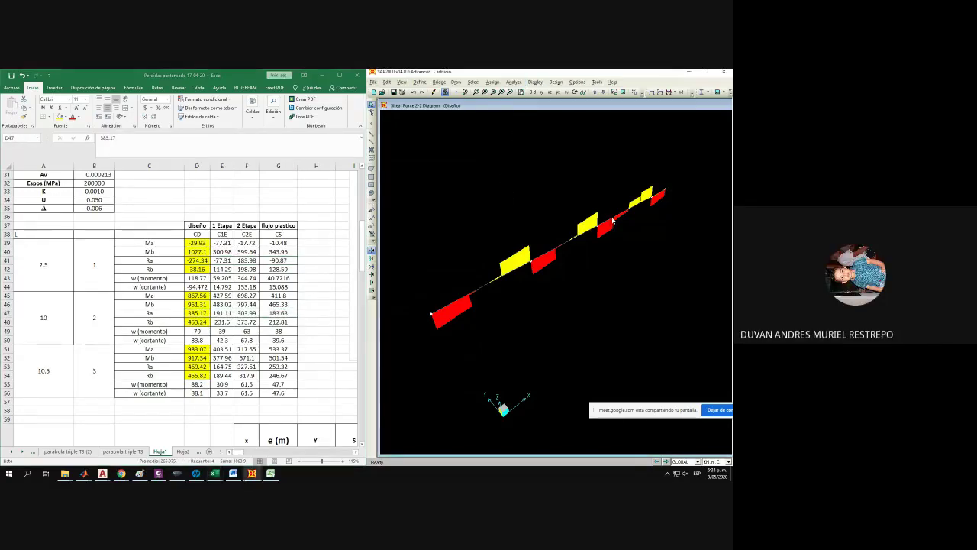
right_click(613, 221)
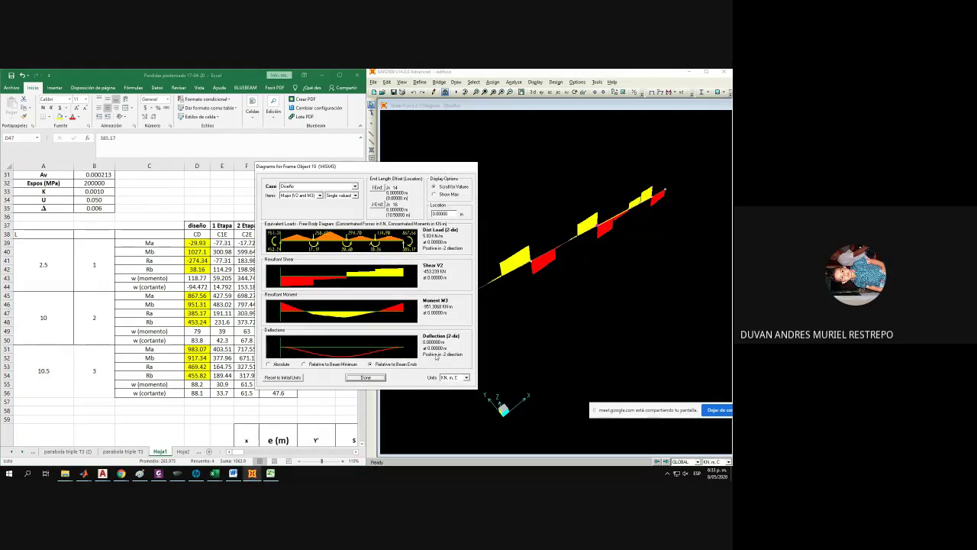
click(379, 378)
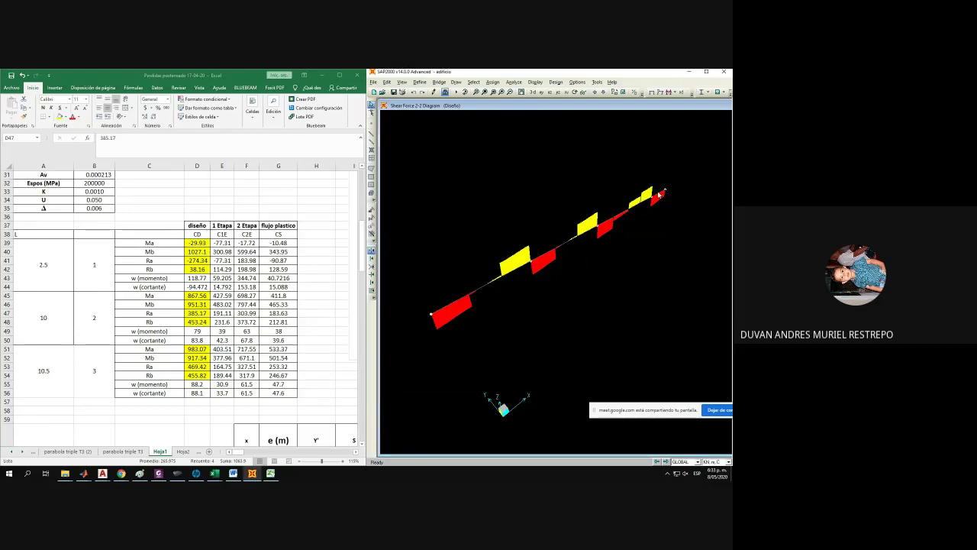
Display the diagrams of frame object 20 for the first-stage and second-stage load cases beside the Excel table.
right_click(661, 195)
drag(389, 172, 525, 157)
click(447, 177)
click(447, 171)
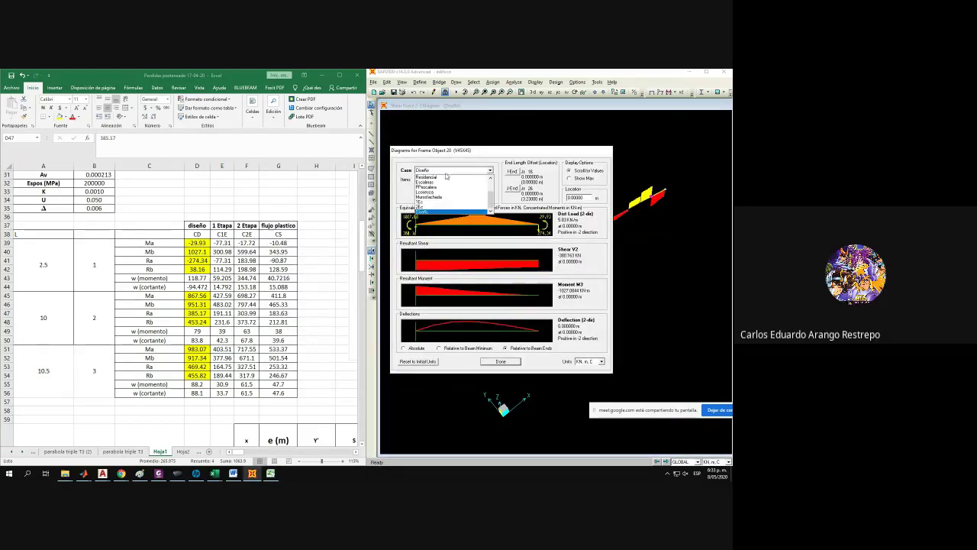
click(443, 204)
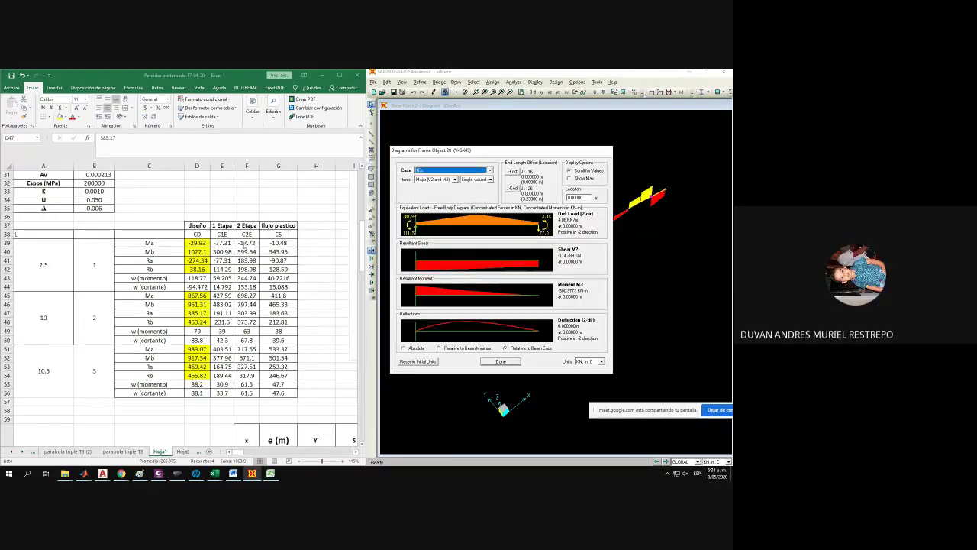
click(245, 245)
click(450, 170)
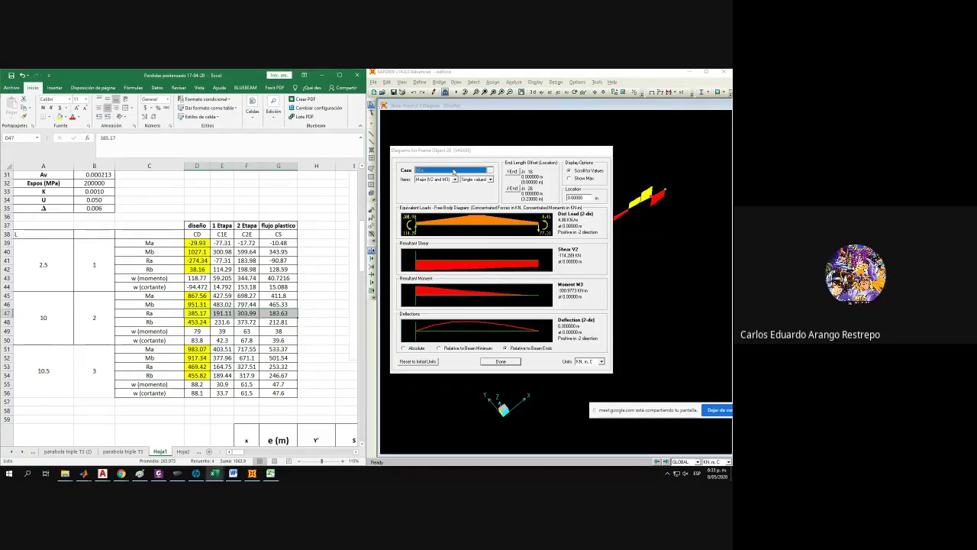
click(449, 208)
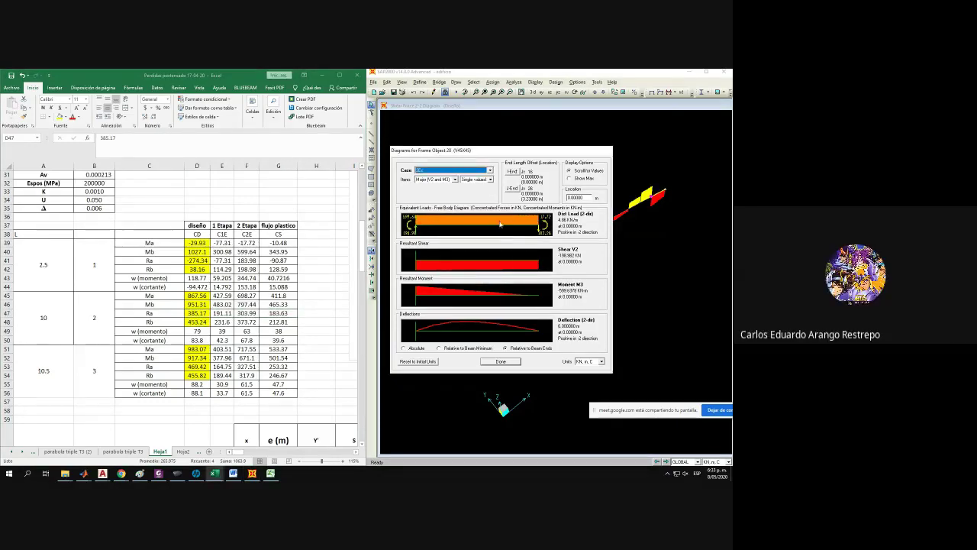
Set the 2.5 span's Ra for 2 Etapa, cell F41 in Excel, to -183.98 and close the frame diagrams in SAP2000.
key(alt+Tab)
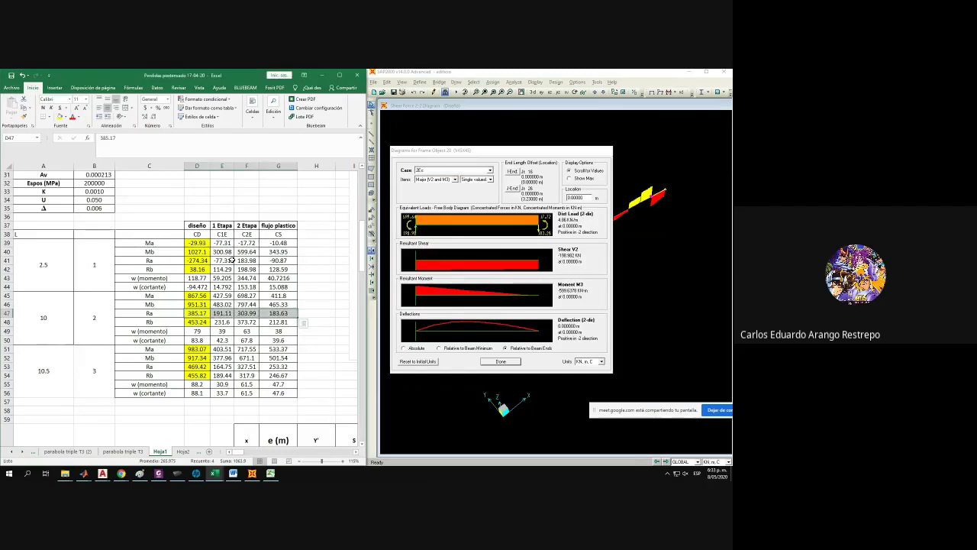
click(246, 261)
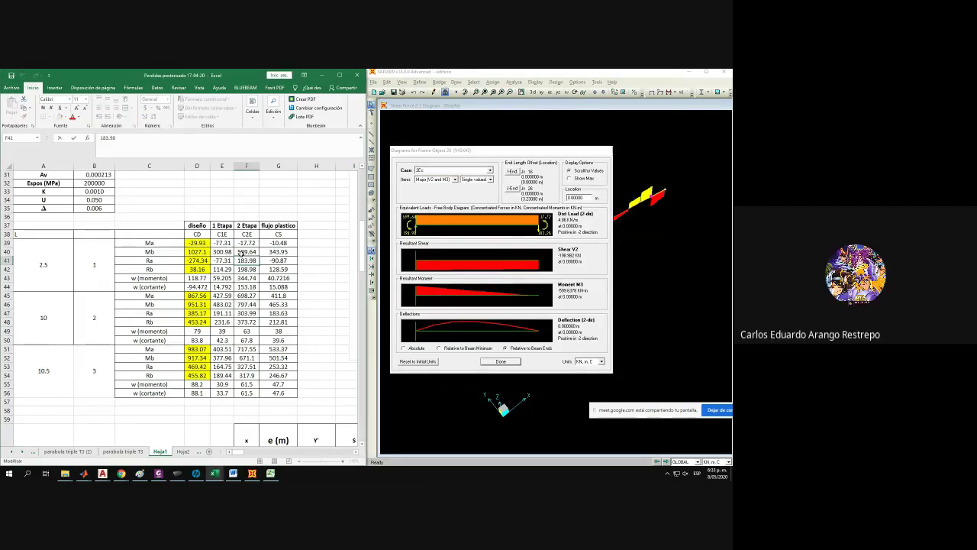
click(246, 269)
click(527, 296)
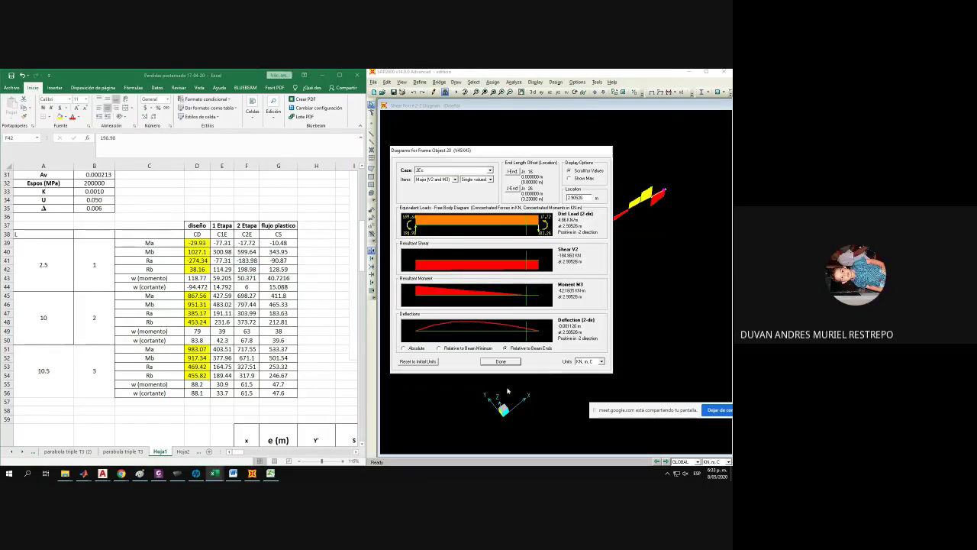
click(500, 361)
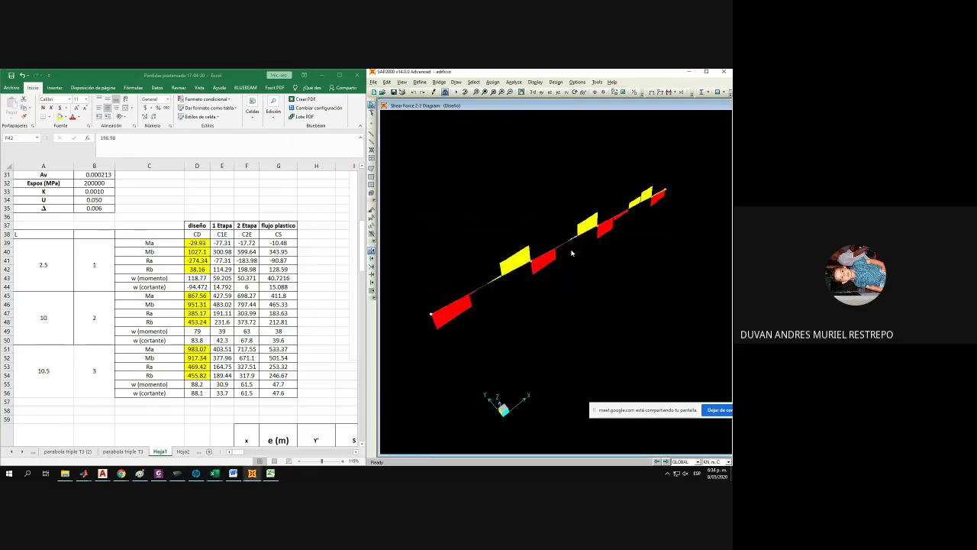
Check the diagrams of frame object 17 in SAP2000 for the second-stage load case.
click(278, 261)
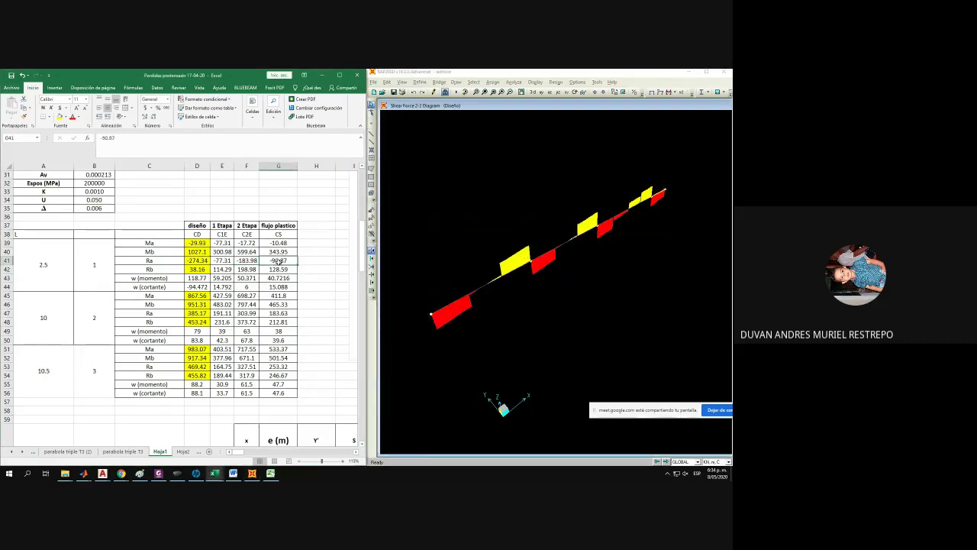
click(478, 291)
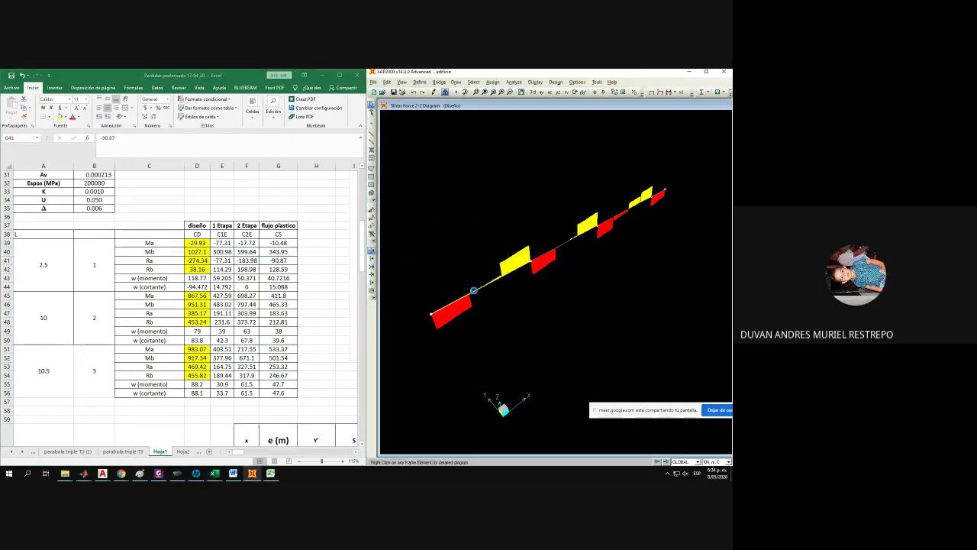
right_click(475, 293)
drag(384, 167, 495, 169)
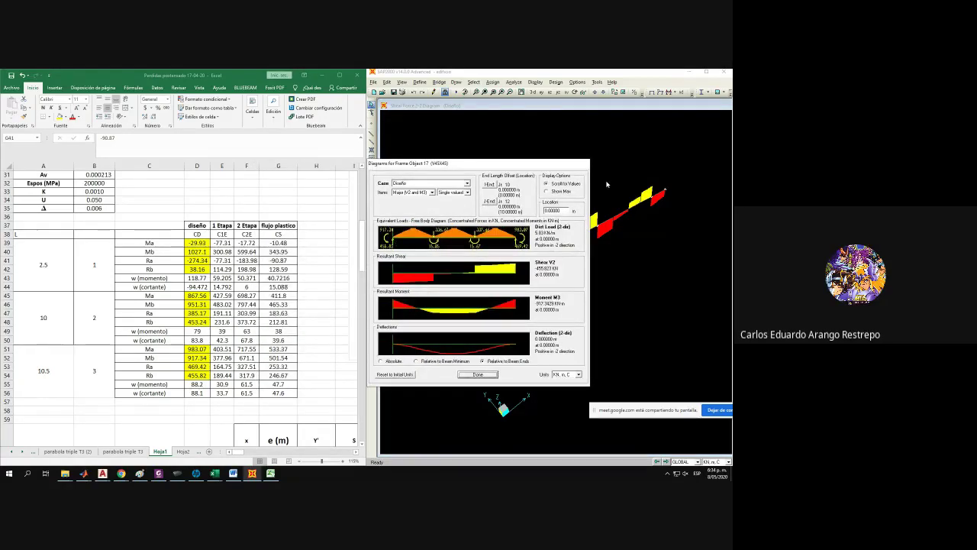
click(429, 184)
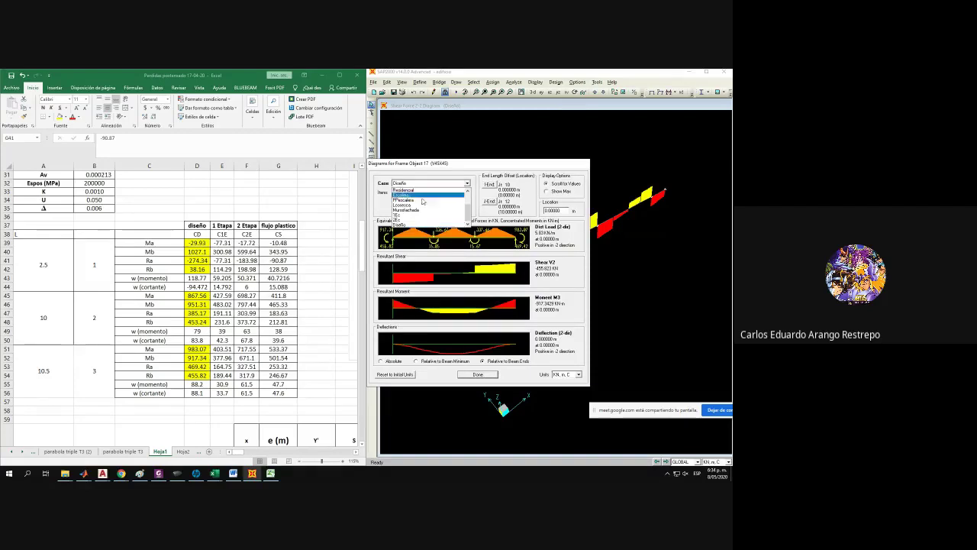
click(414, 220)
click(419, 183)
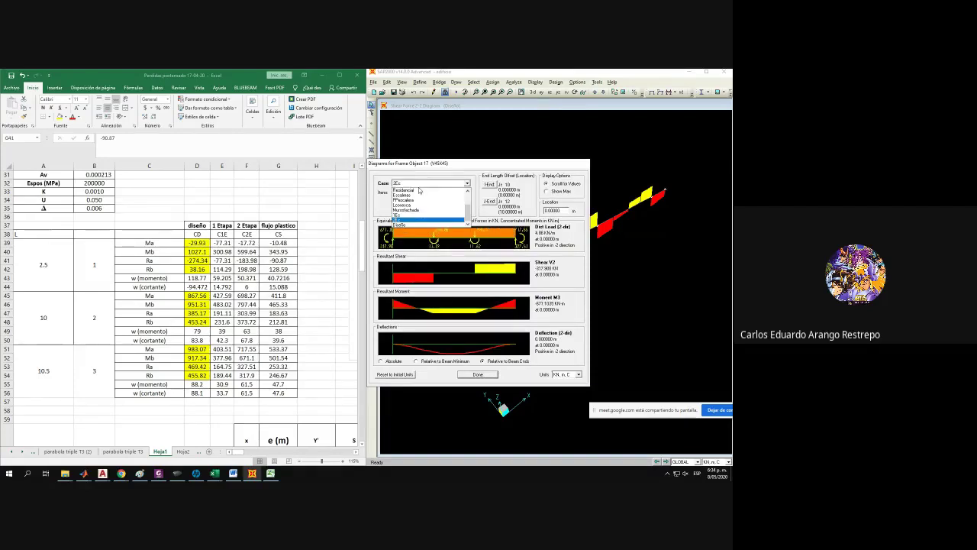
click(416, 219)
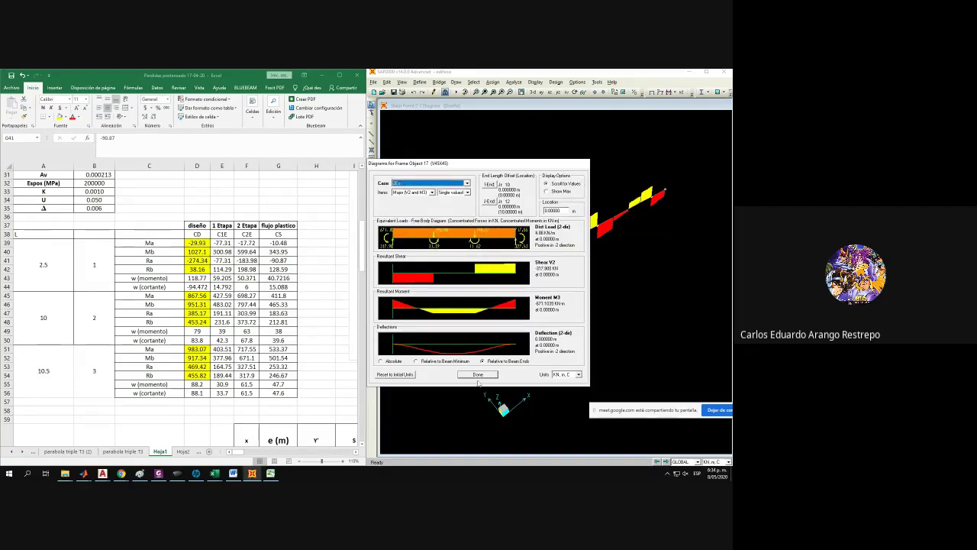
click(478, 374)
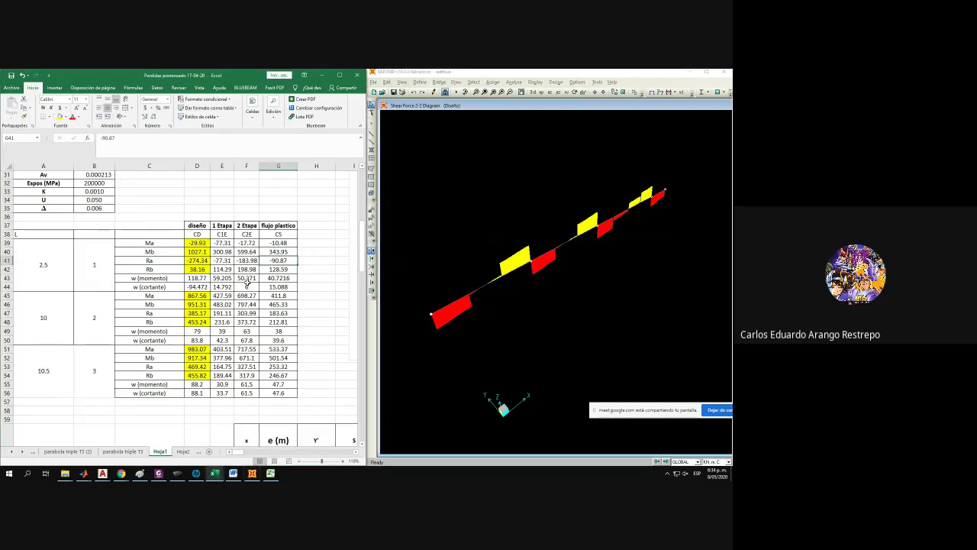
Fill the 2.5 span's Ma and Ra values, D39:G39 and D41:G41 in Excel, with orange.
drag(200, 243, 296, 246)
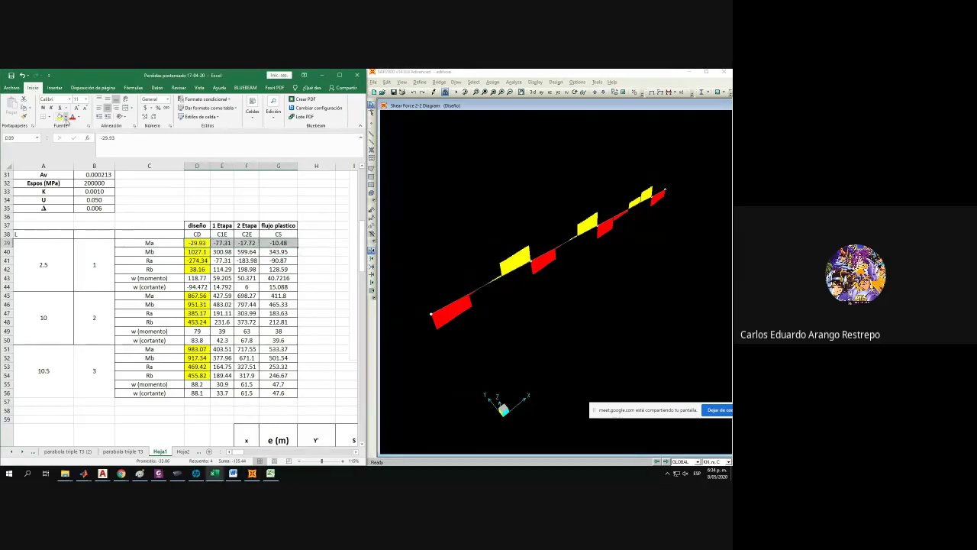
click(66, 117)
click(71, 177)
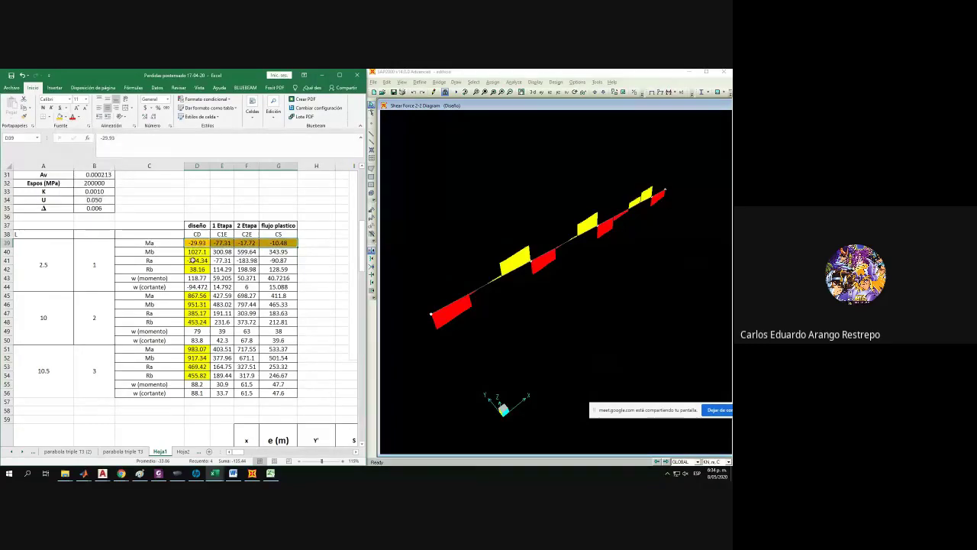
drag(196, 261, 278, 261)
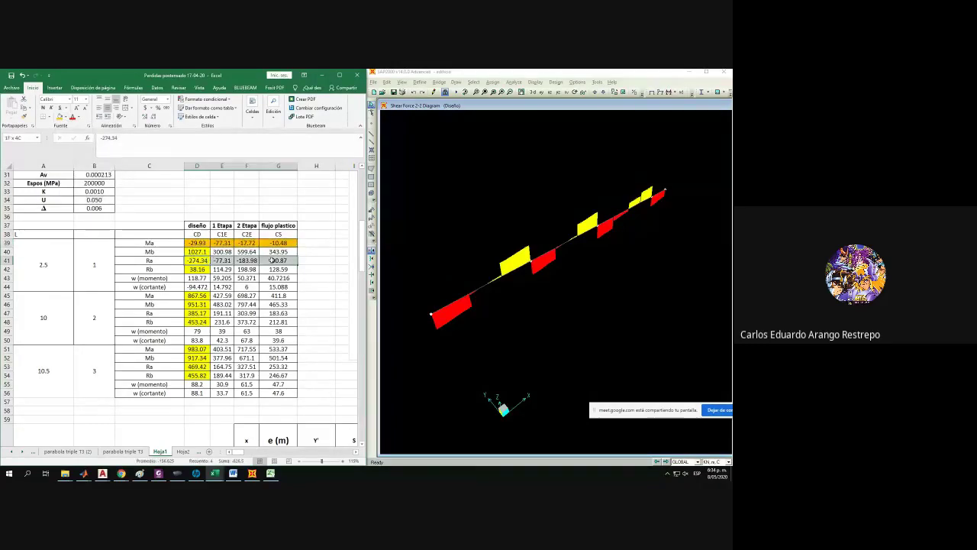
click(62, 116)
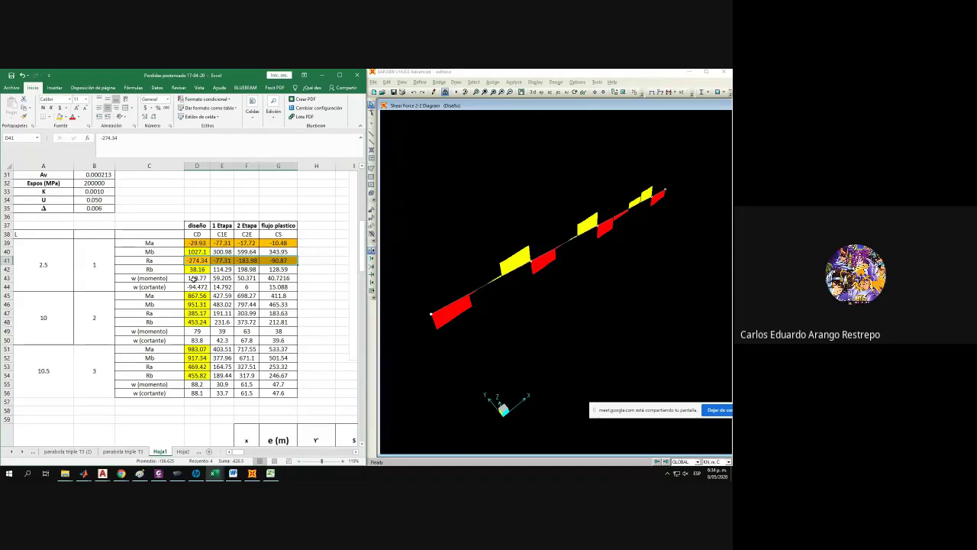
Examine the signs of the reaction values for the 10 and 10.5 spans, including Ra and Rb in D53:G54.
drag(195, 320, 275, 321)
drag(186, 367, 289, 374)
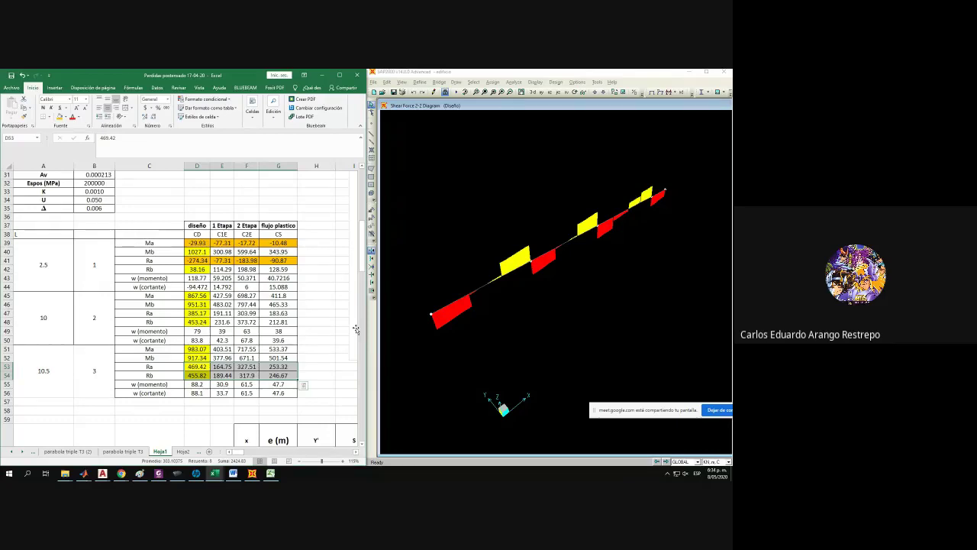
Examine the 2.5 span's moments, reactions and w (cortante) formula in D44, and the 10 span's w (momento) cells in Excel.
drag(191, 243, 281, 242)
click(195, 260)
drag(195, 260, 281, 261)
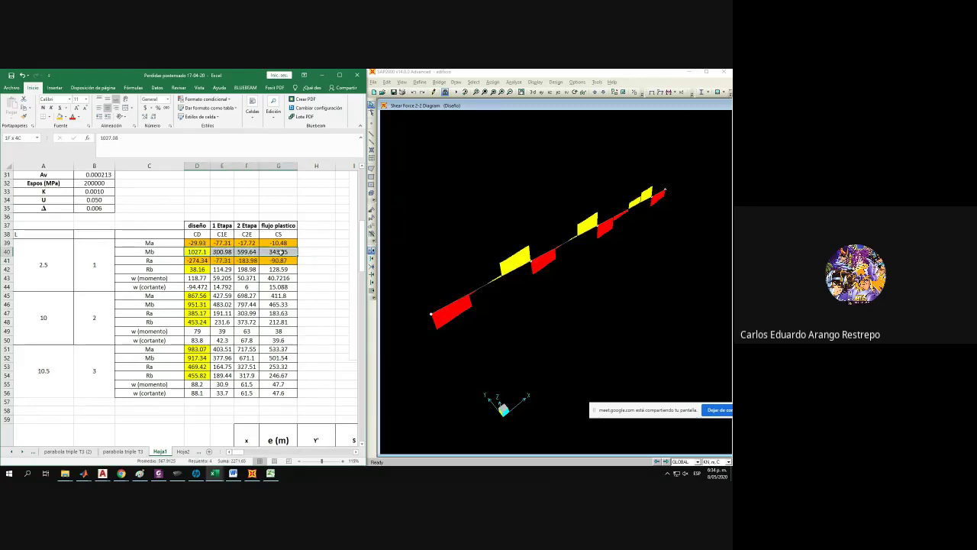
drag(197, 269, 255, 282)
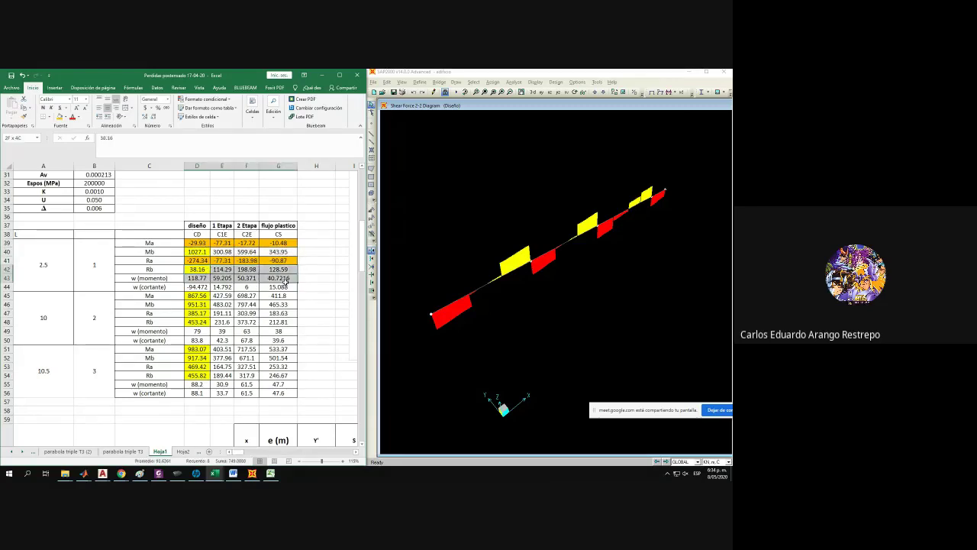
click(200, 288)
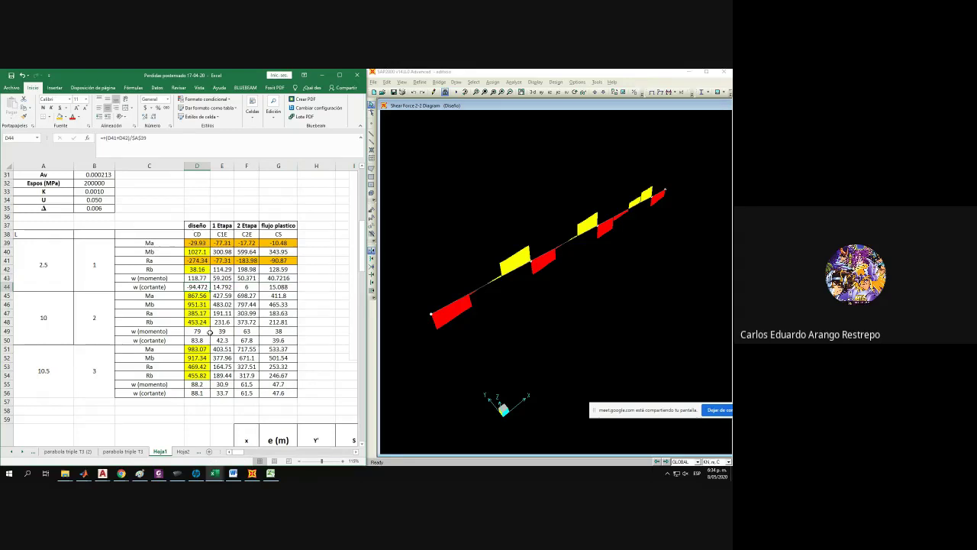
click(167, 148)
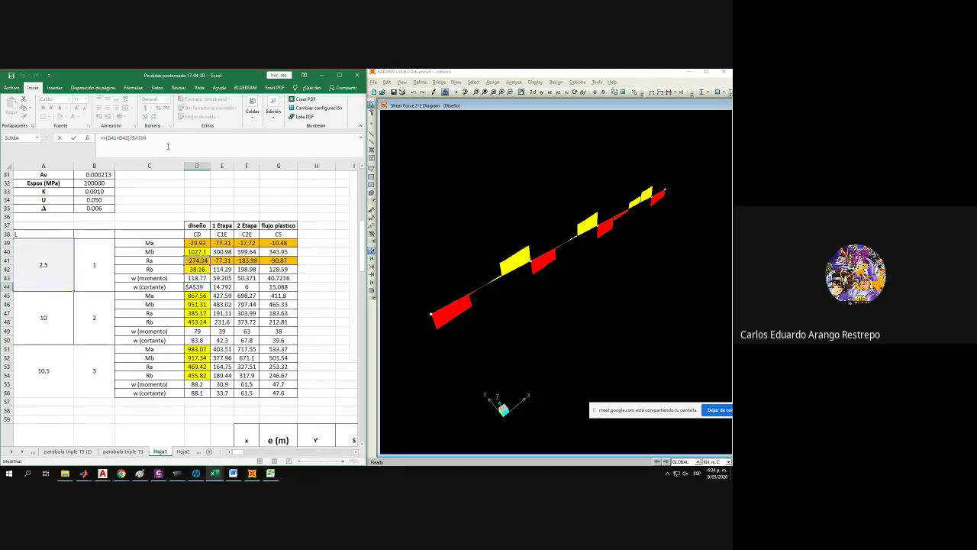
key(Escape)
click(224, 331)
click(268, 332)
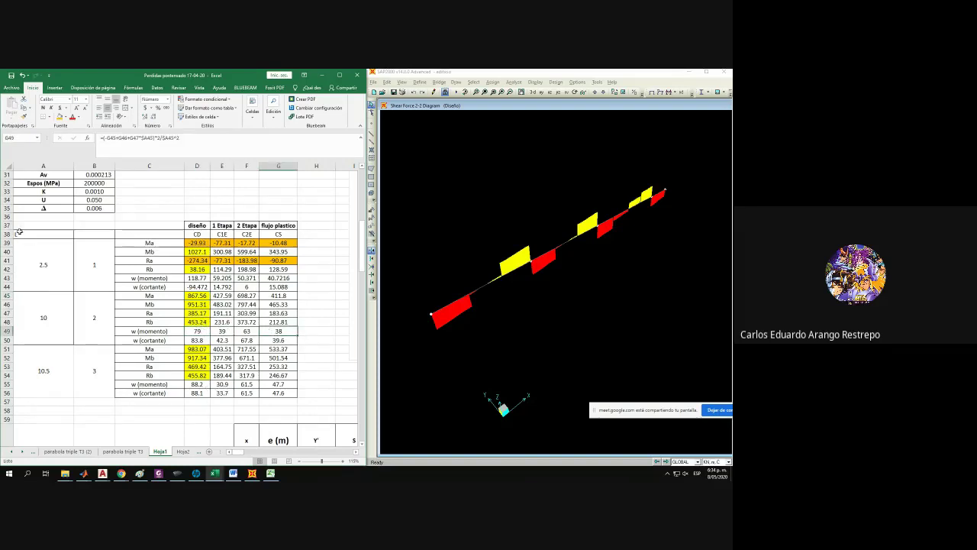
Apply cell borders to the whole beam table, A38:G56.
drag(20, 233, 276, 386)
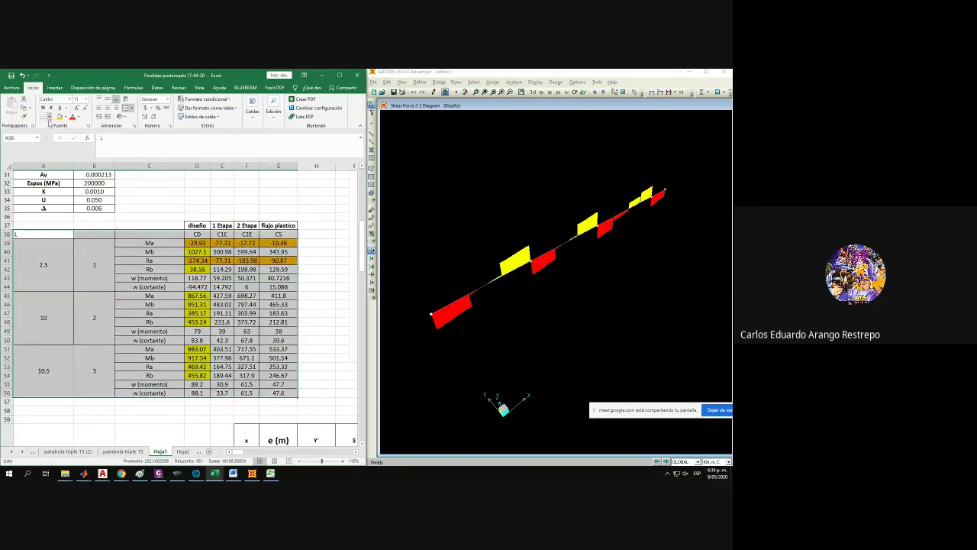
click(50, 117)
click(55, 182)
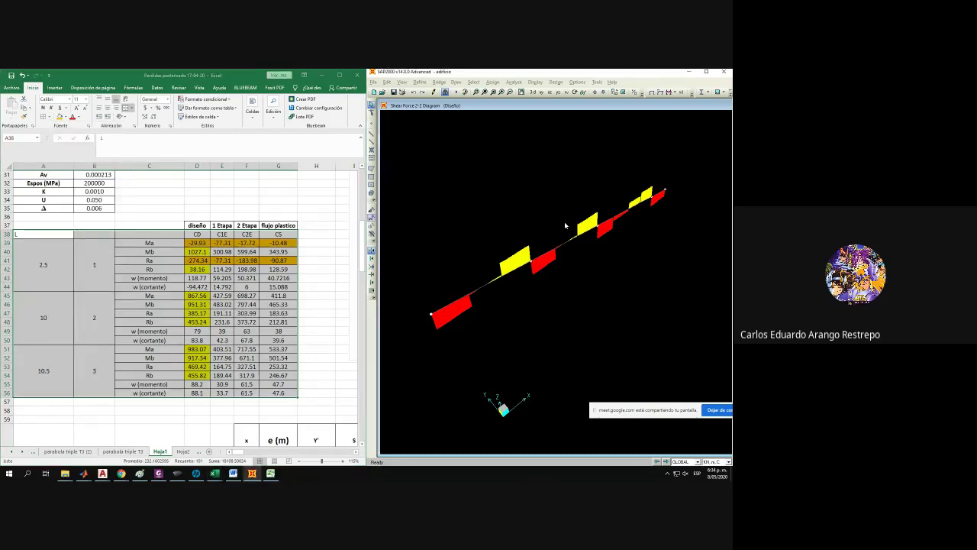
Check the diagrams of frame object 19 in SAP2000 for the design, first-stage and second-stage load cases.
click(654, 200)
right_click(641, 205)
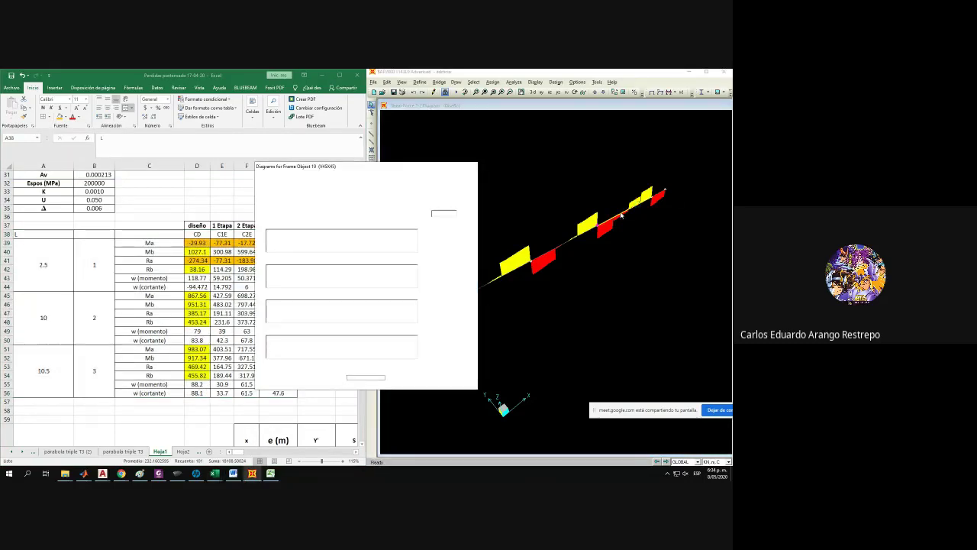
drag(417, 167, 596, 144)
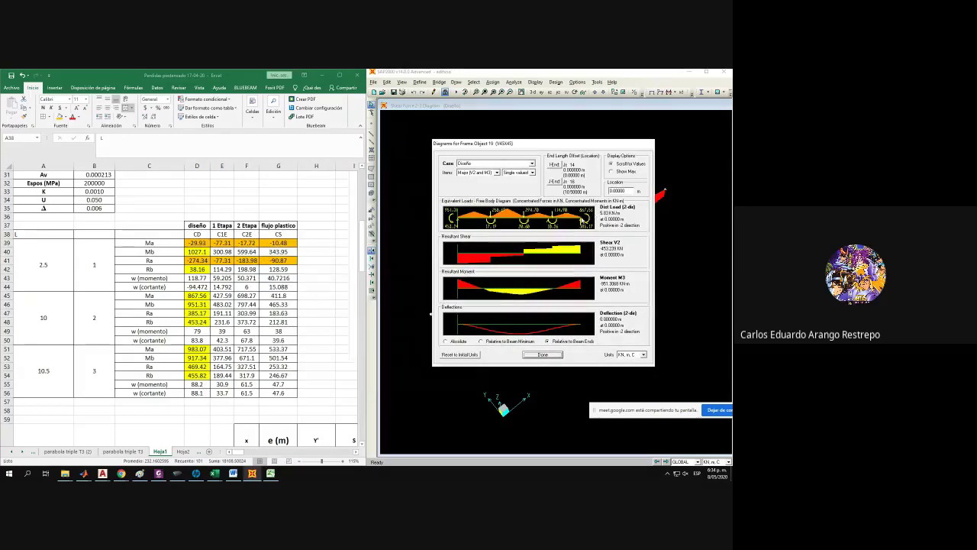
click(517, 170)
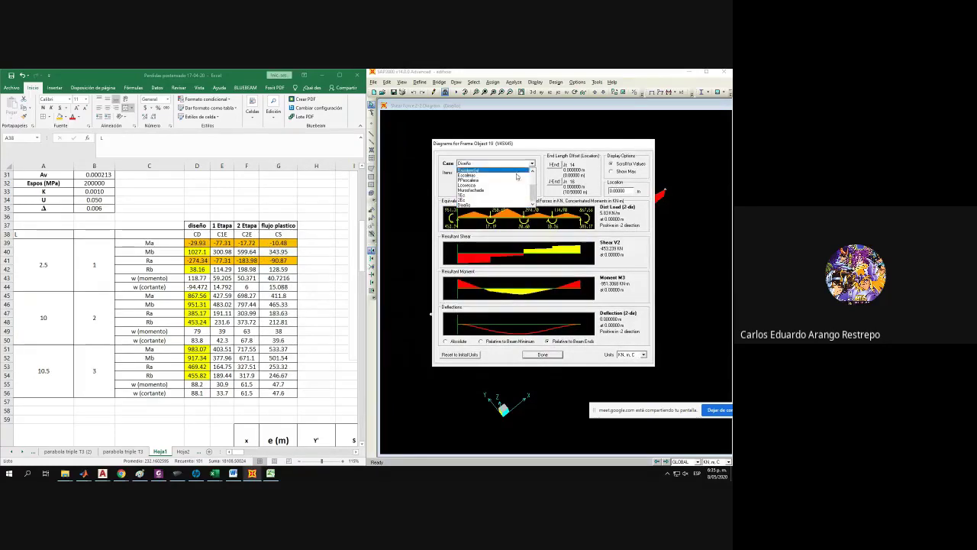
click(469, 195)
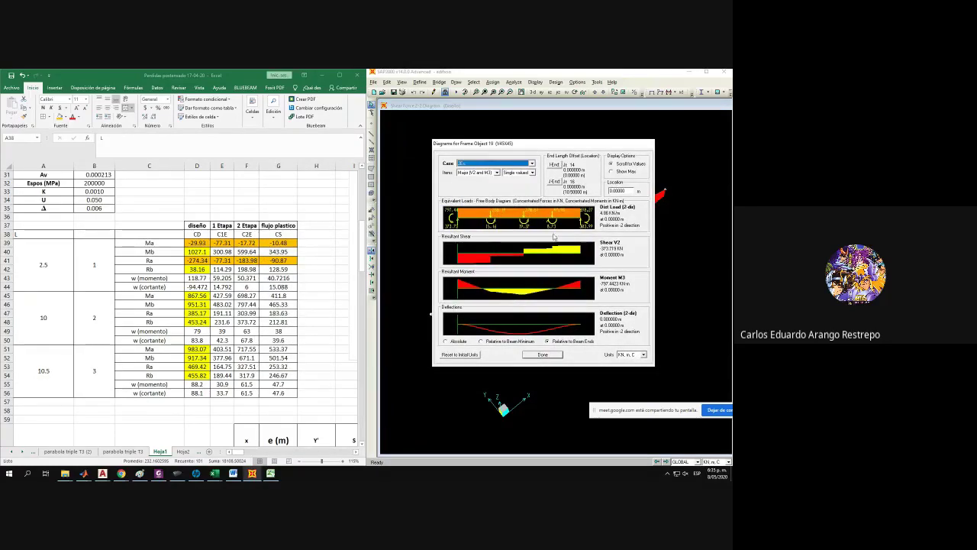
click(510, 166)
click(495, 200)
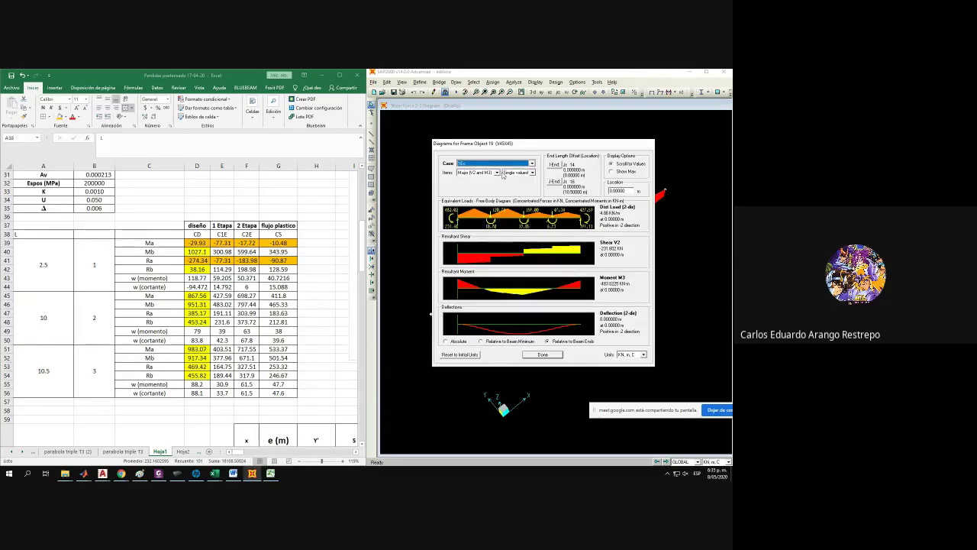
click(501, 163)
click(489, 200)
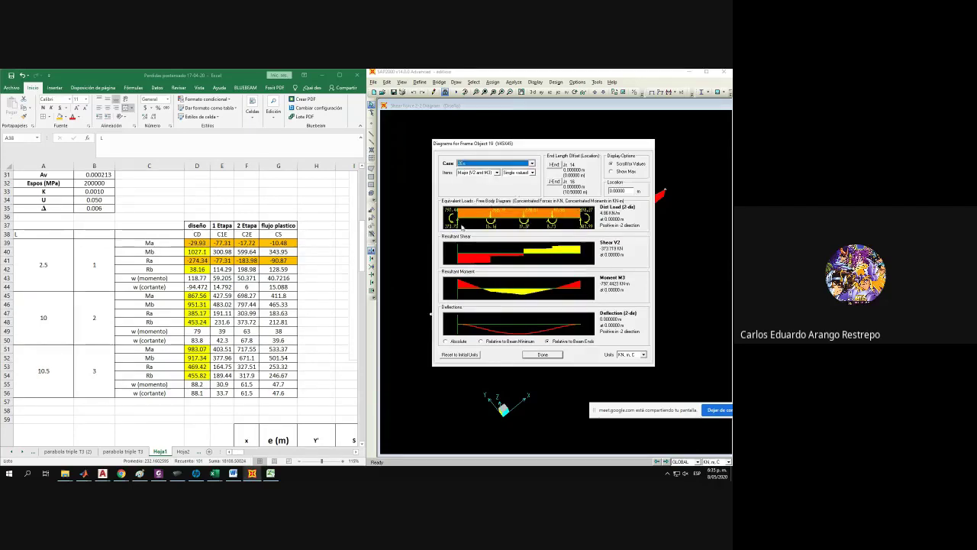
Check frame object 19's end moments and reactions for the Diseño and CS load cases and close its diagrams.
click(500, 163)
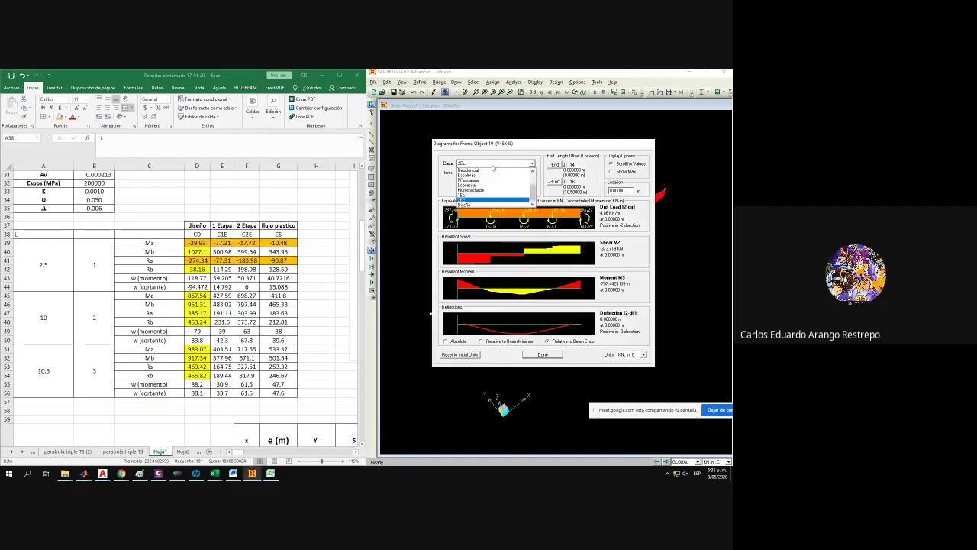
click(481, 205)
click(500, 163)
scroll(501, 175, up, 3)
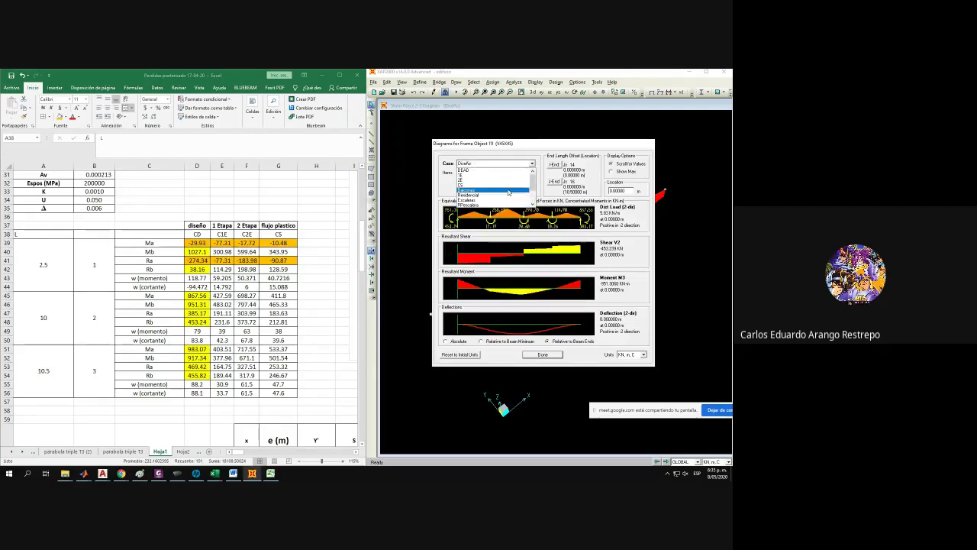
click(493, 189)
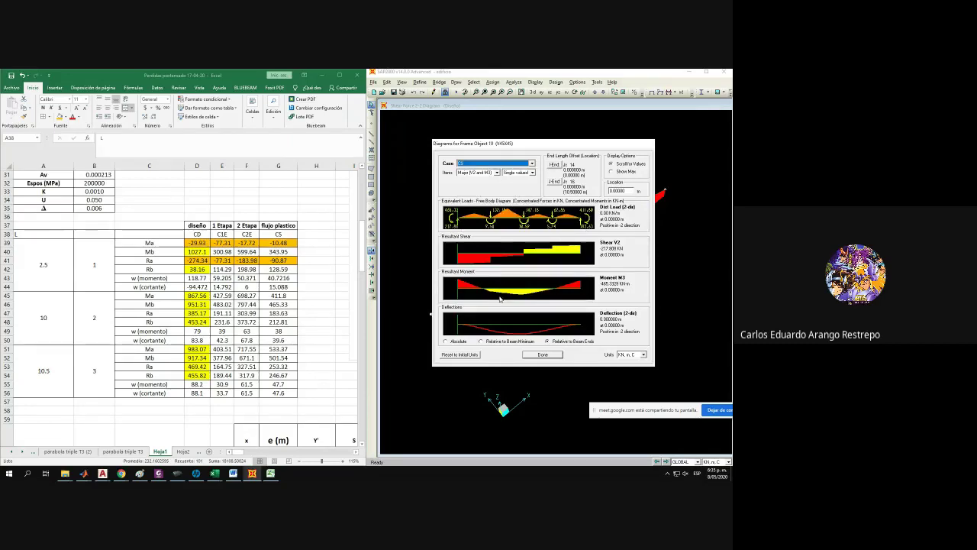
click(541, 355)
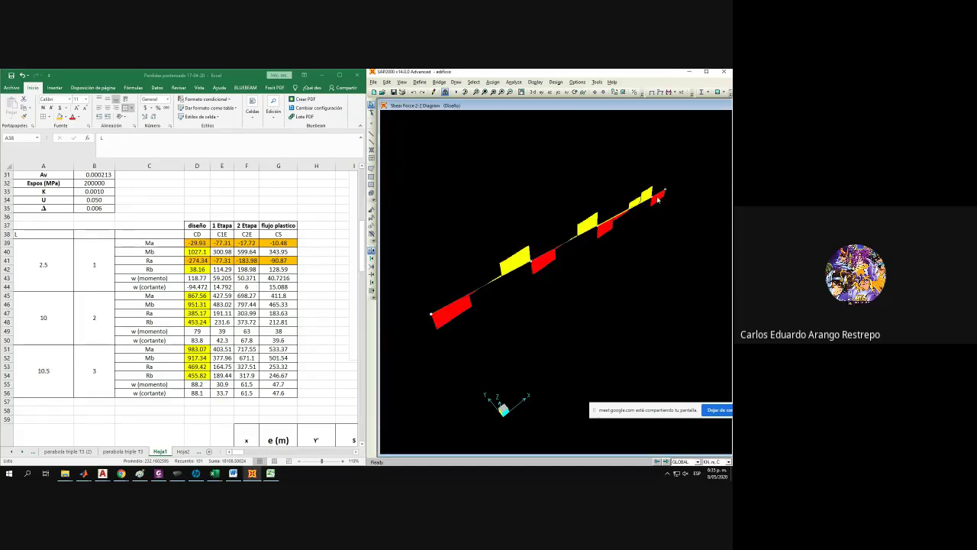
Check the Diseño diagrams of frame object 20, and bring up the beam sketch and moment equations in Word.
right_click(657, 197)
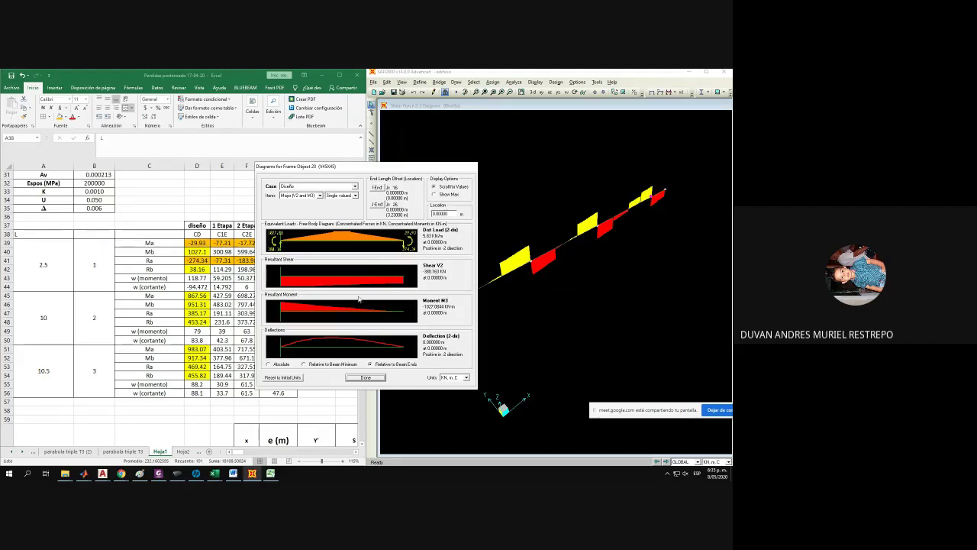
click(365, 377)
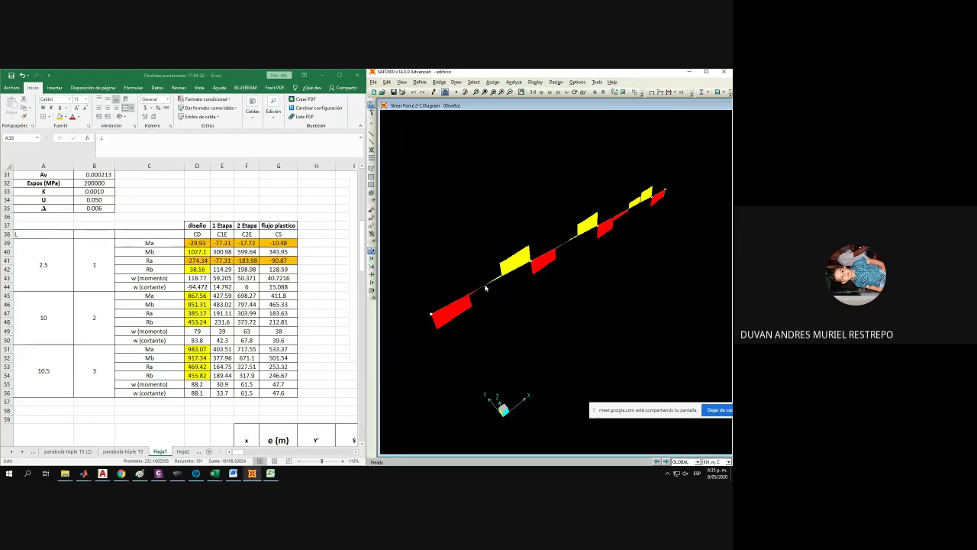
click(236, 301)
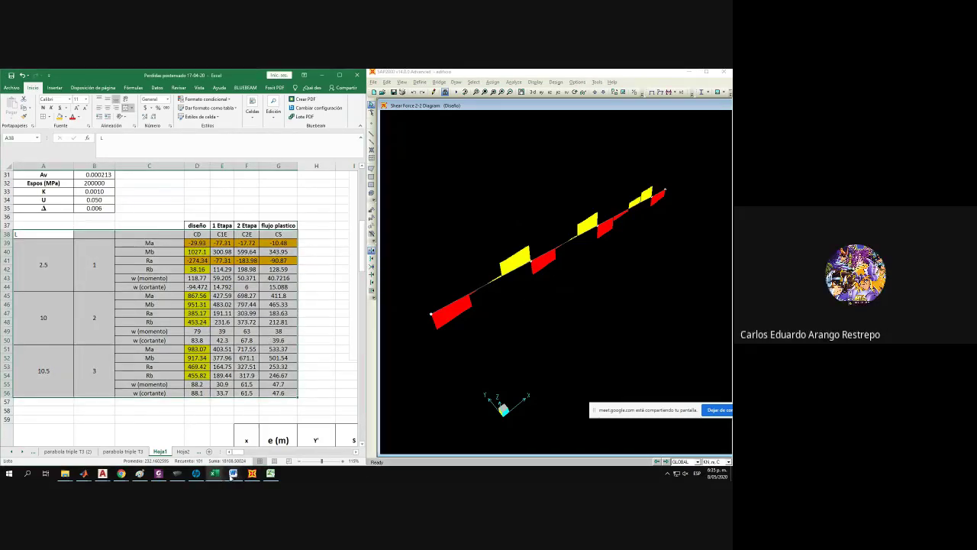
click(233, 474)
click(707, 72)
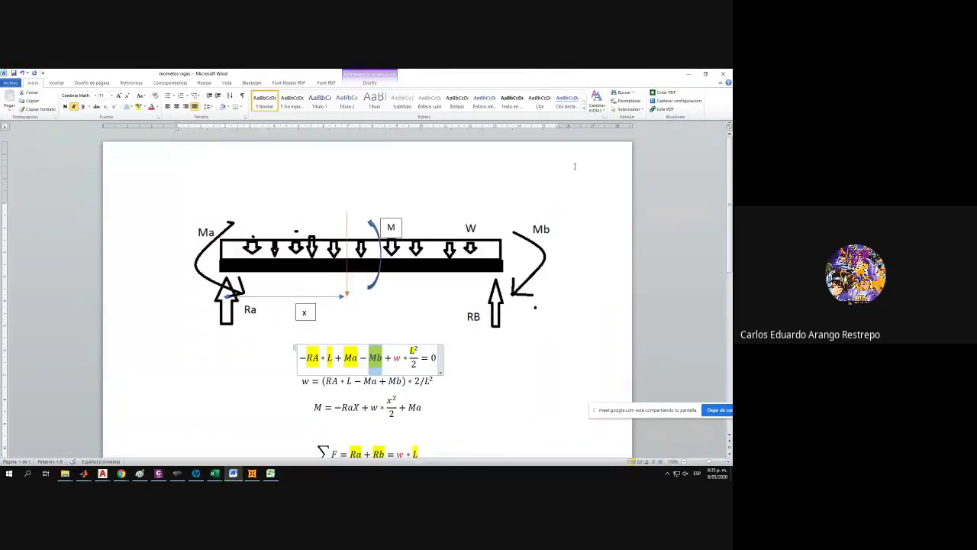
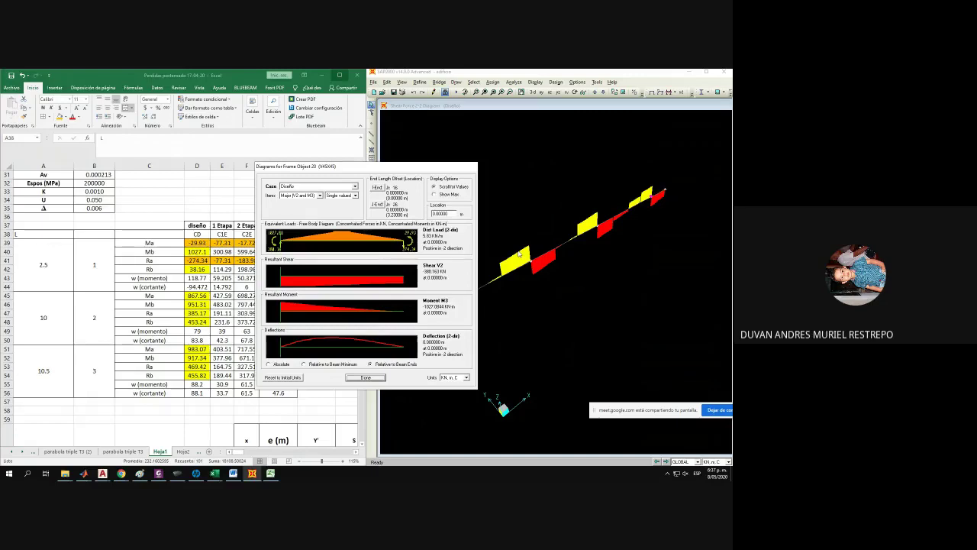
Compare frame object 20's Diseño end moments in SAP2000 with the 2.5 span's Ma and Mb, D39 and D40 in Excel.
drag(391, 167, 481, 163)
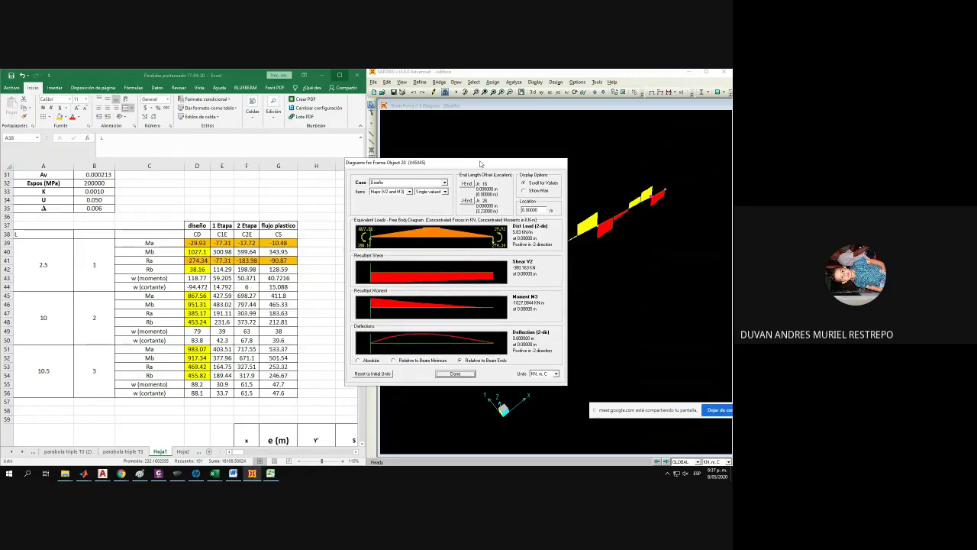
click(206, 252)
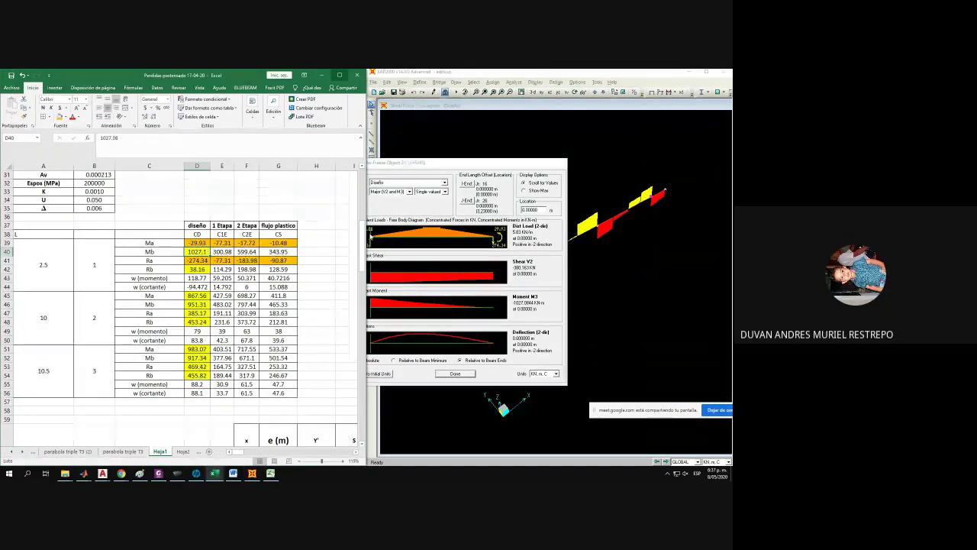
drag(399, 163, 468, 163)
click(203, 252)
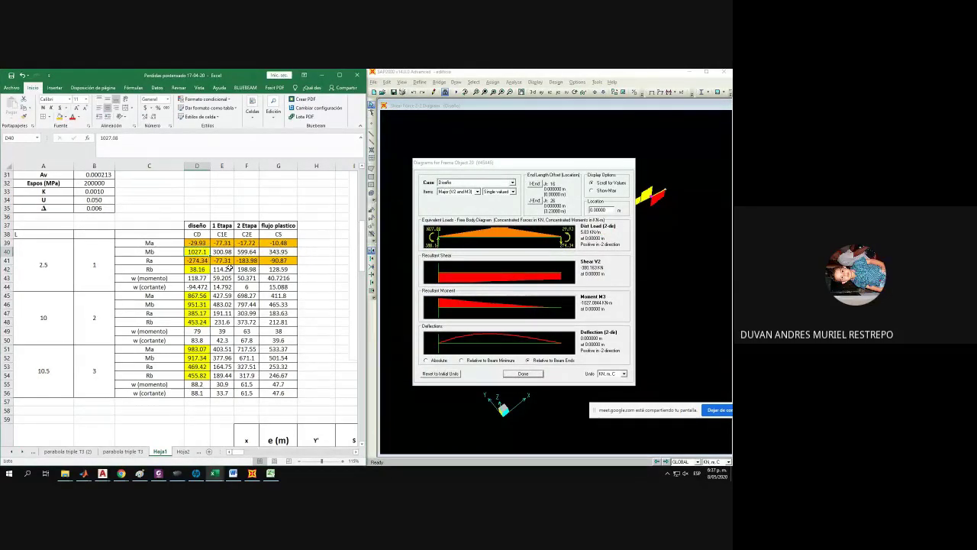
click(200, 243)
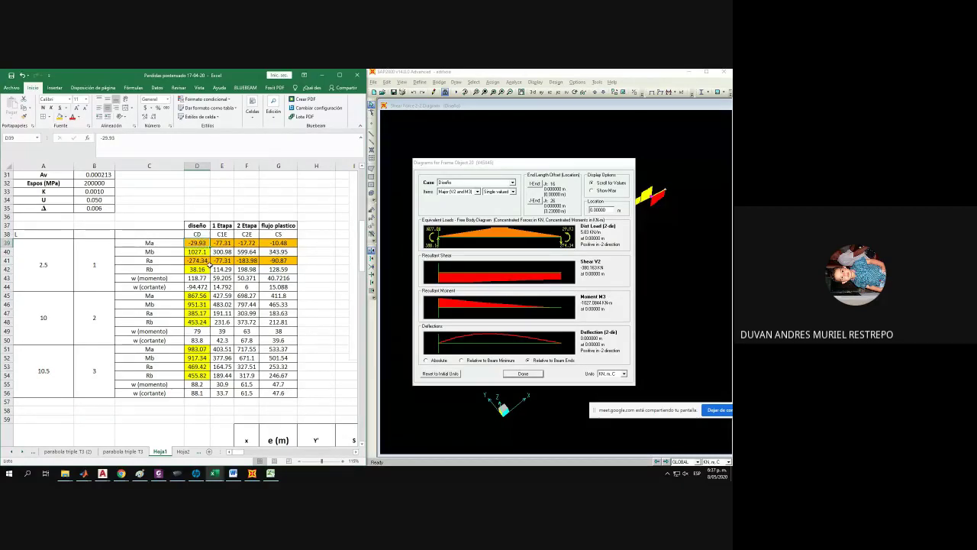
click(523, 373)
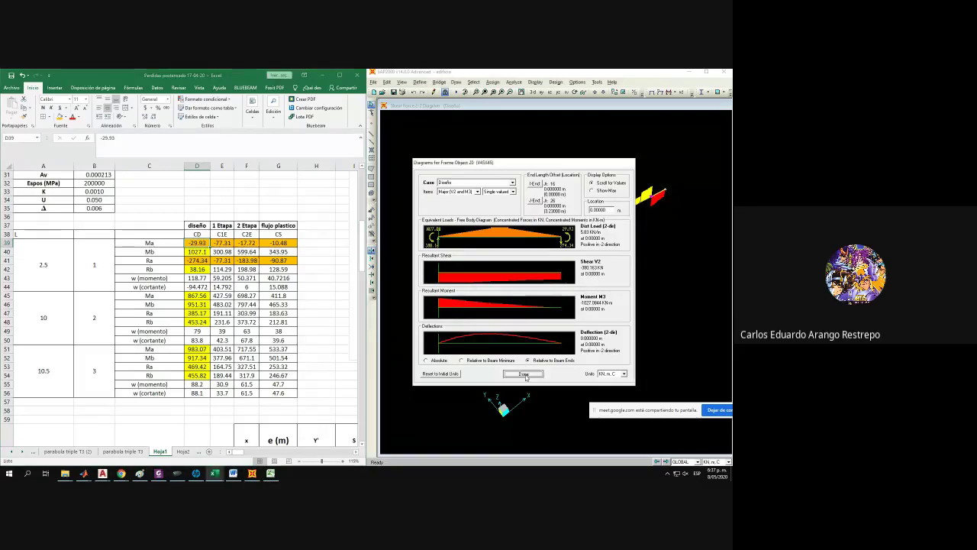
Open the Diseño diagrams of frame object 19 in SAP2000.
click(608, 222)
right_click(609, 221)
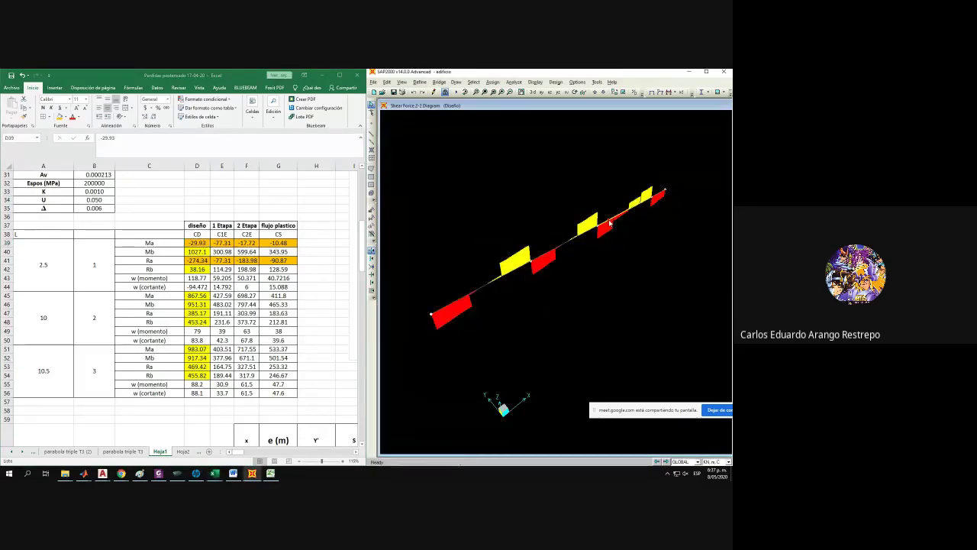
right_click(610, 222)
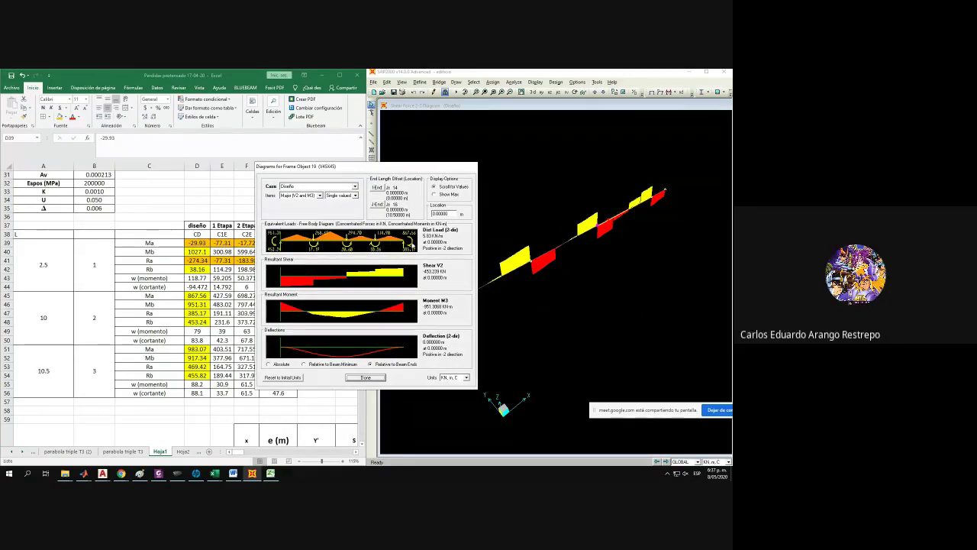
Switch to Word and examine the sign of the Mb term in the moment equilibrium equation.
click(233, 473)
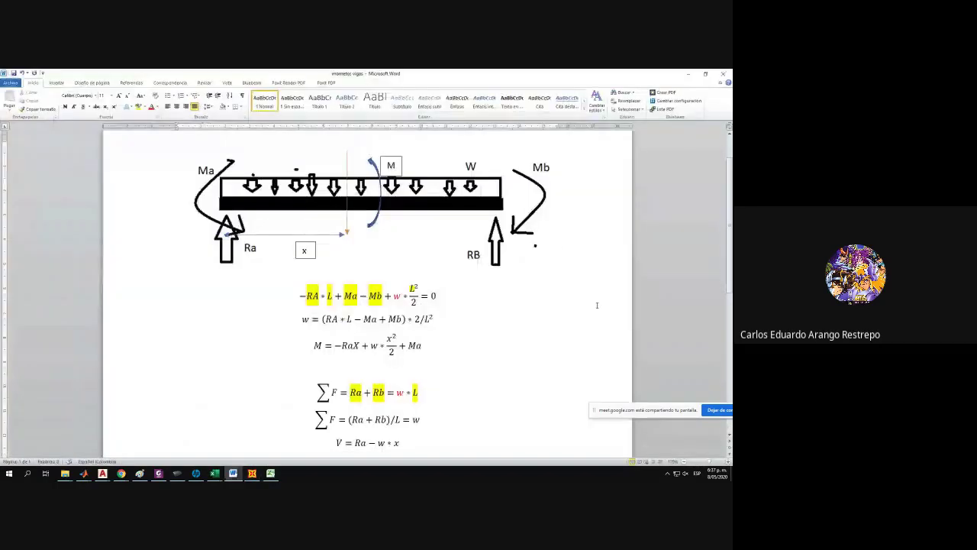
drag(382, 296, 339, 292)
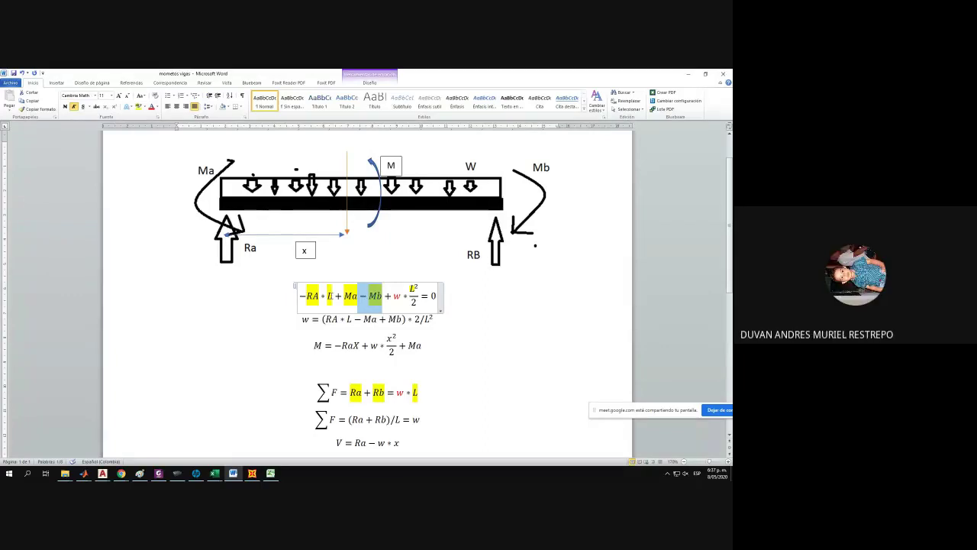
click(376, 296)
mouse_move(377, 296)
mouse_down()
mouse_move(343, 299)
mouse_move(359, 297)
mouse_up()
click(383, 297)
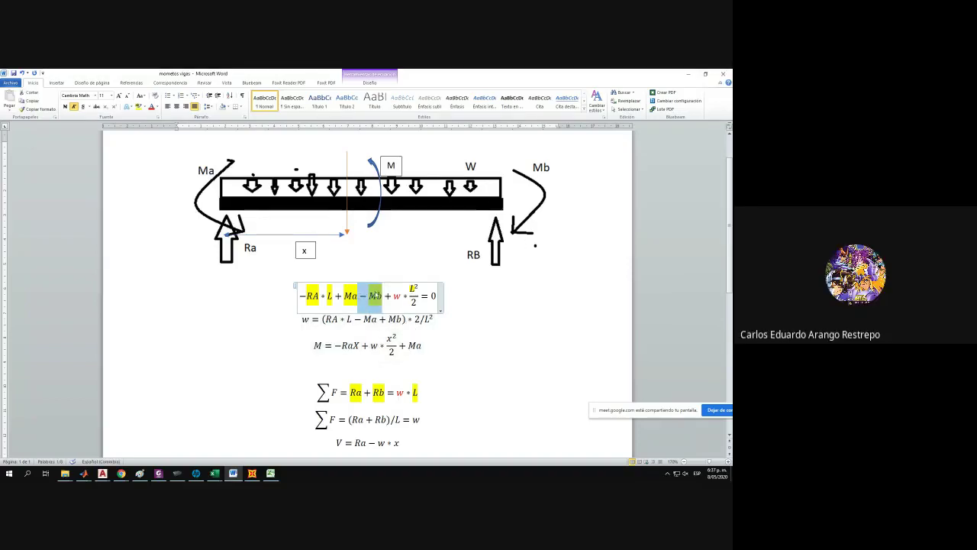
click(383, 296)
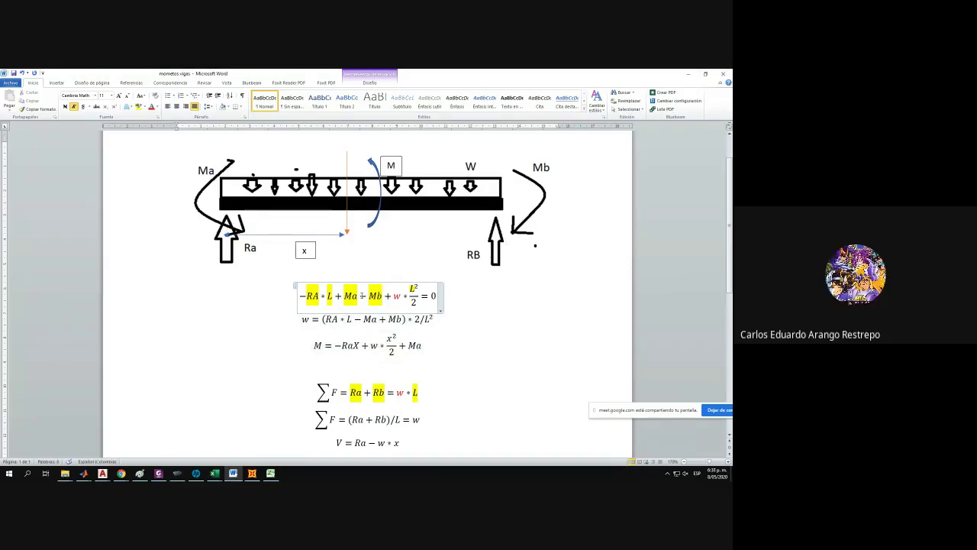
double_click(383, 296)
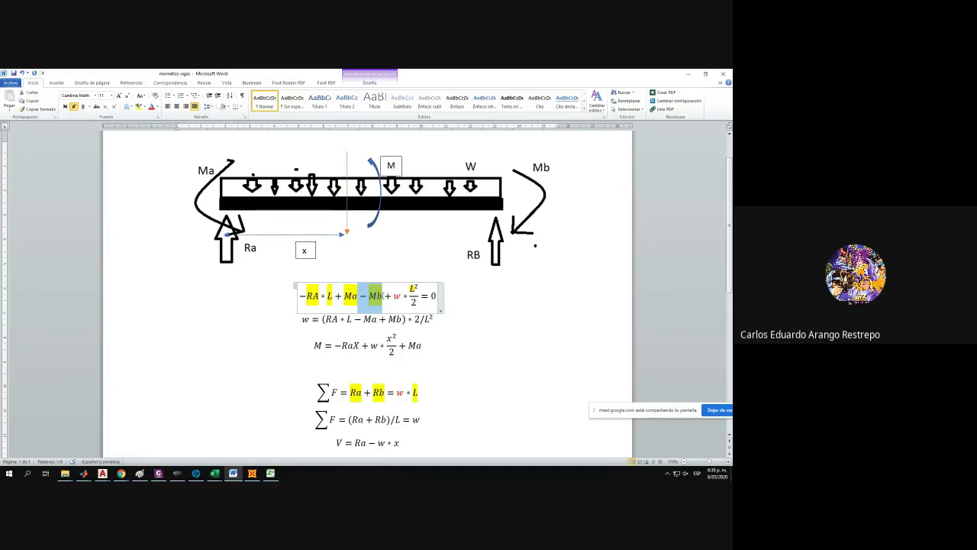
click(361, 296)
click(376, 296)
drag(381, 296, 362, 301)
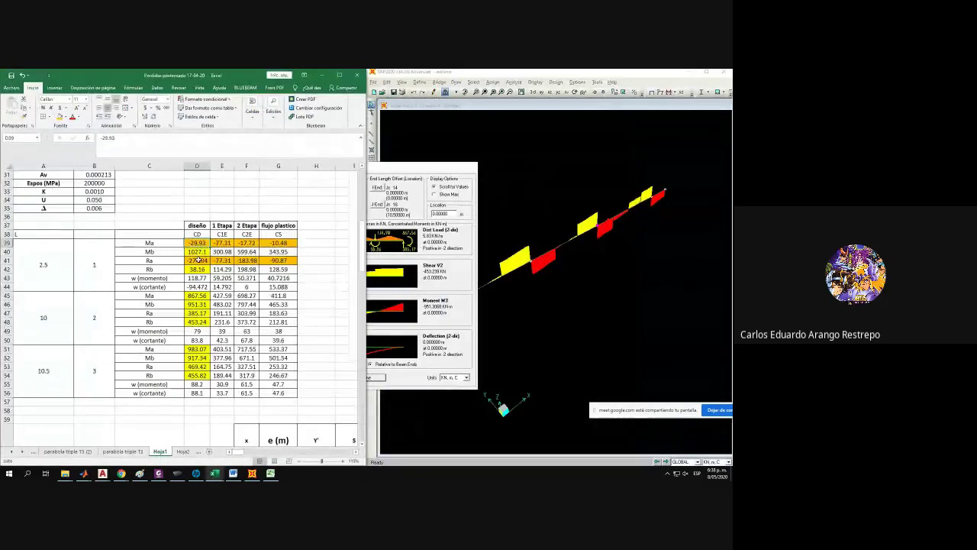
Close frame object 19's diagrams in SAP2000, check the Diseño diagrams of frame object 20, and return to Excel.
click(405, 245)
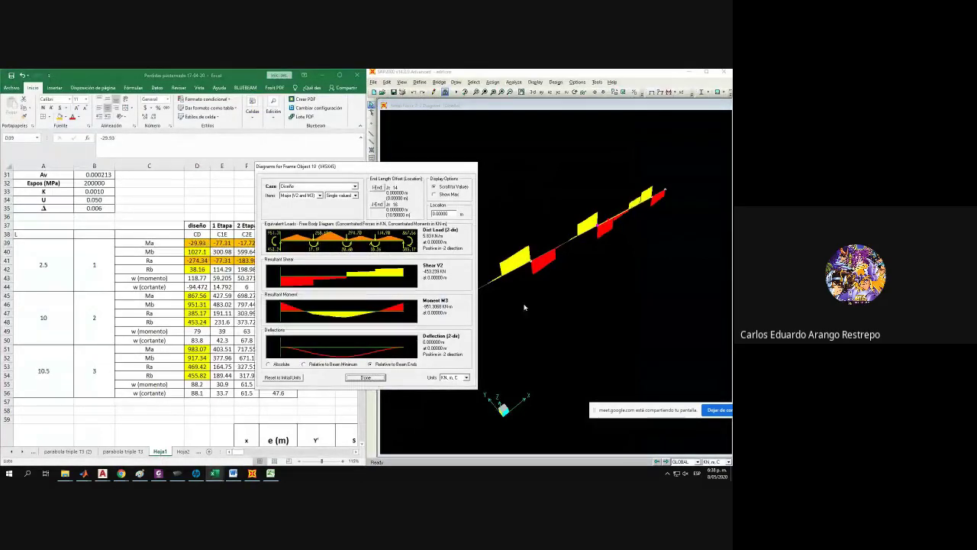
click(366, 378)
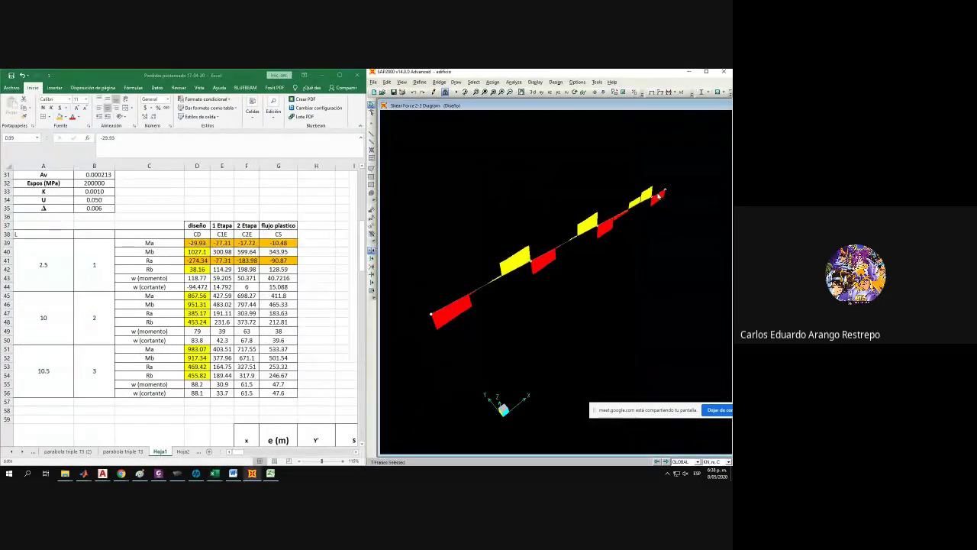
right_click(658, 196)
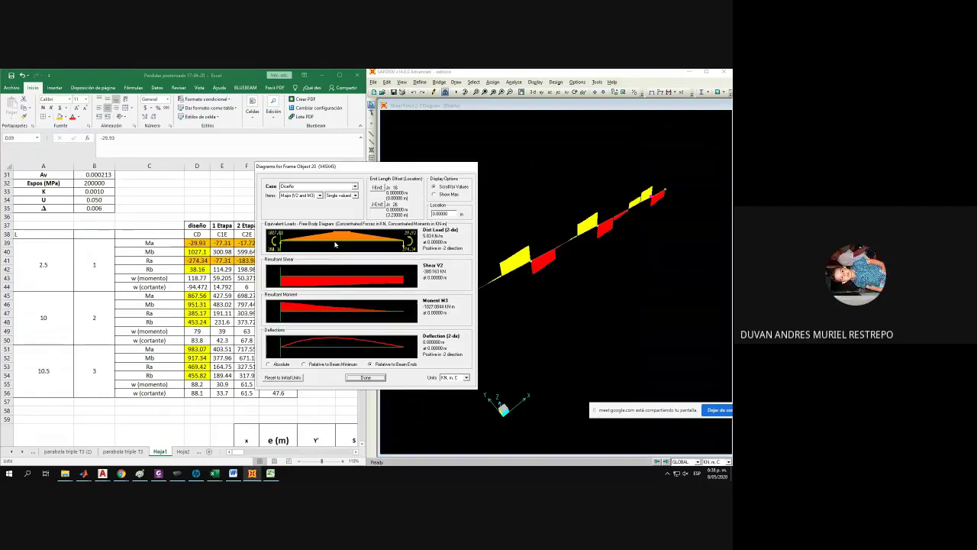
click(184, 214)
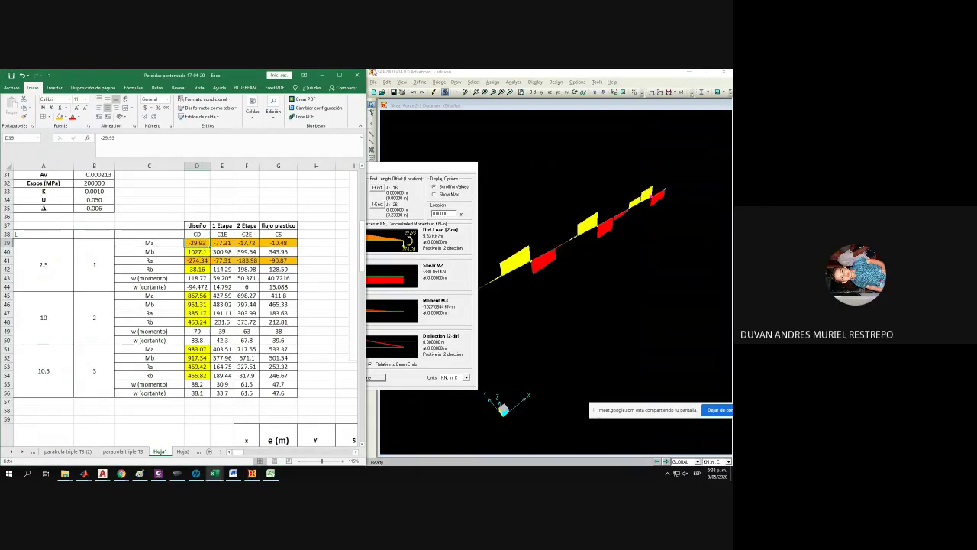
Maximize the Excel window and examine the shear and moment charts and the design tables on Hoja1.
click(339, 75)
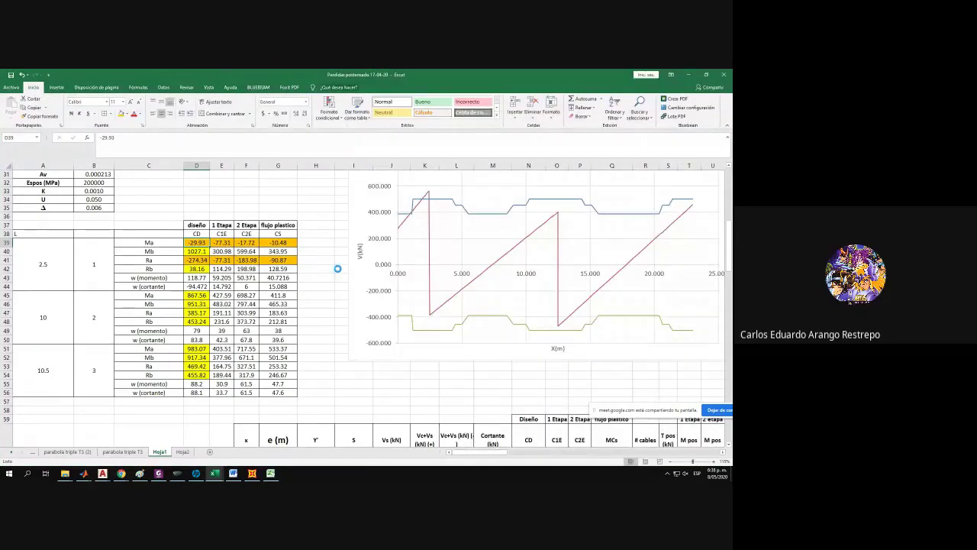
ctrl+scroll(338, 268, down, 5)
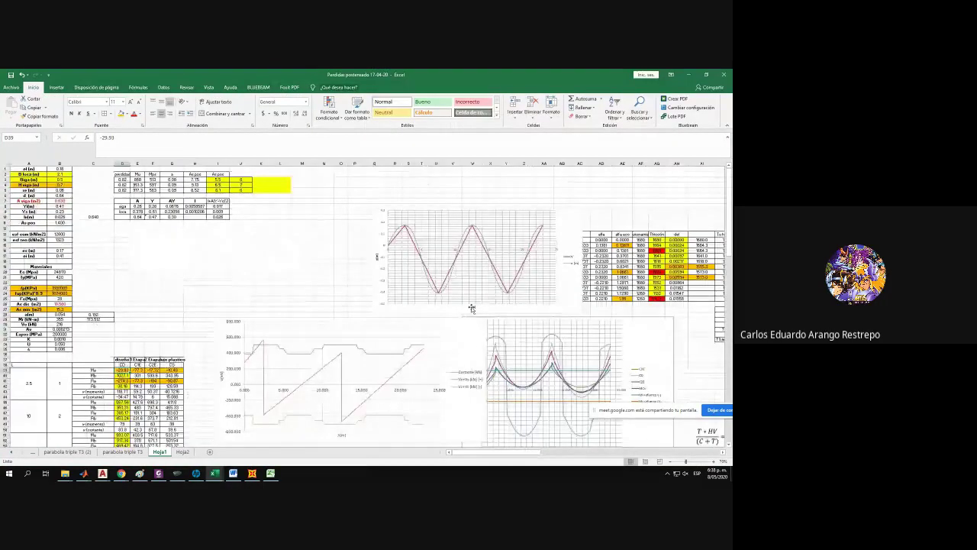
ctrl+scroll(472, 308, down, 3)
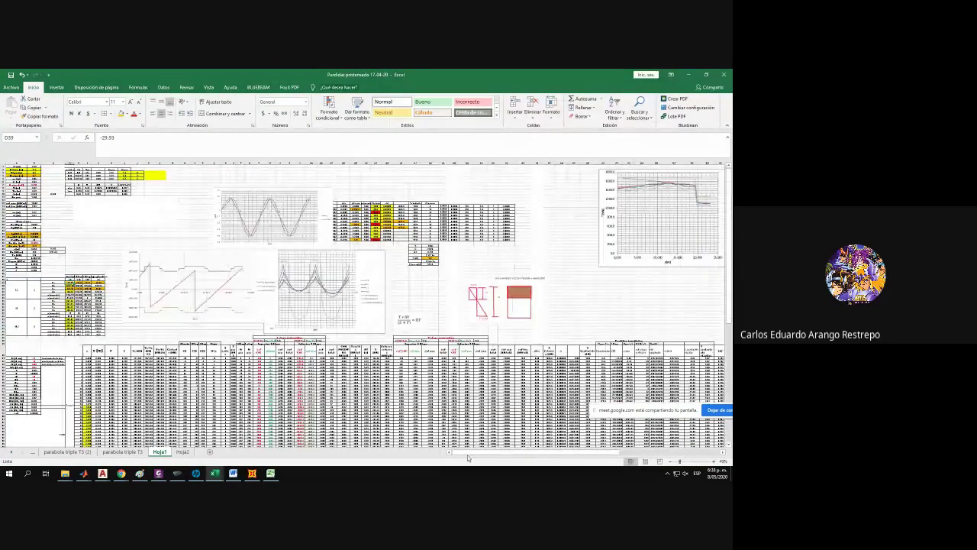
ctrl+scroll(142, 324, up, 5)
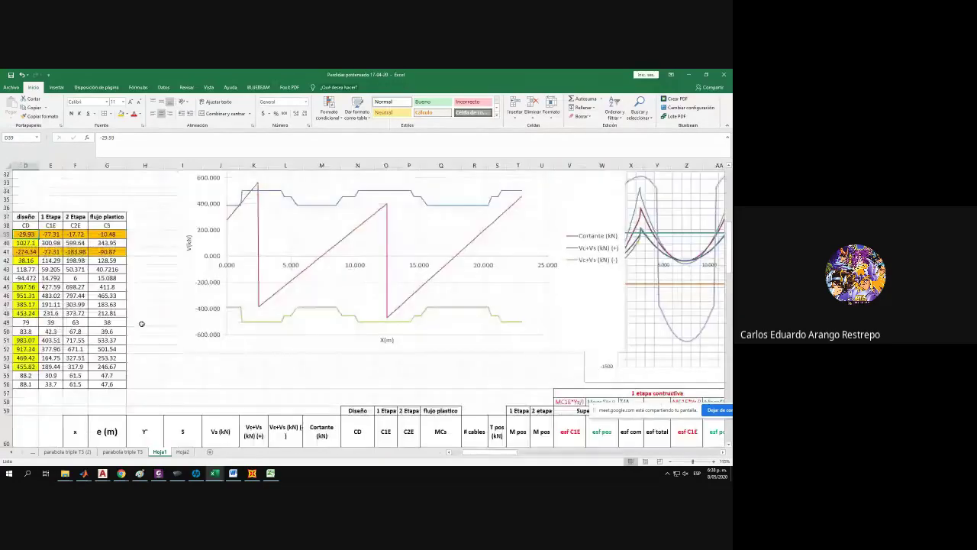
drag(491, 452, 466, 452)
scroll(240, 366, up, 6)
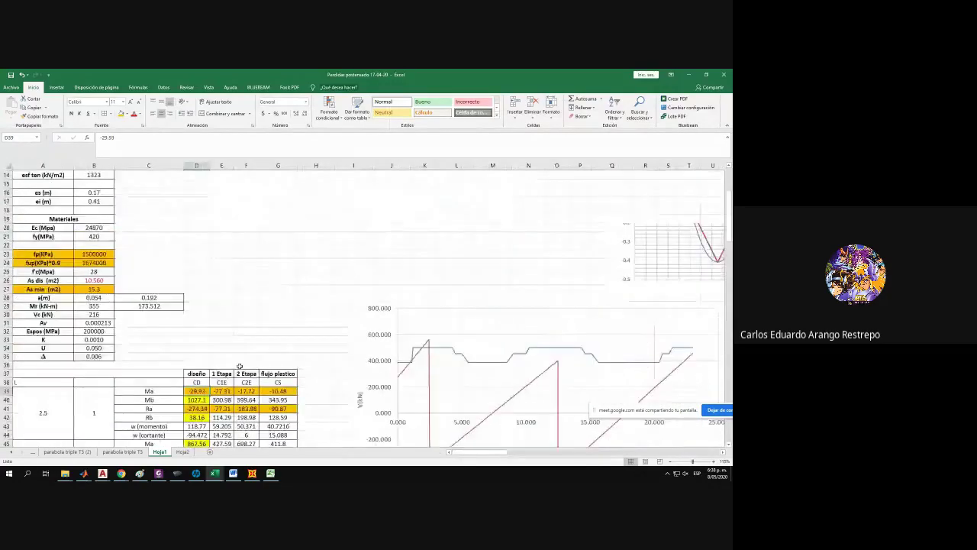
ctrl+scroll(239, 366, down, 3)
ctrl+scroll(285, 356, down, 2)
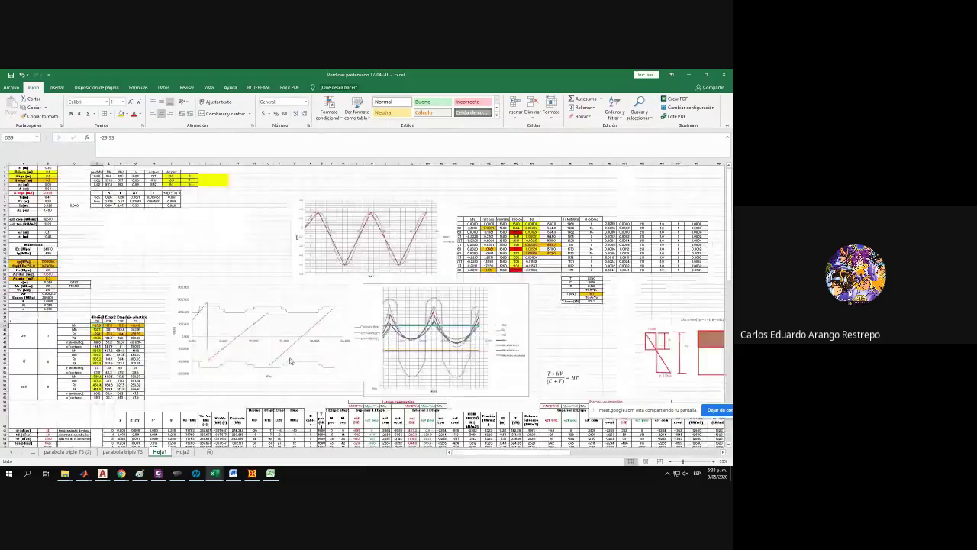
click(280, 289)
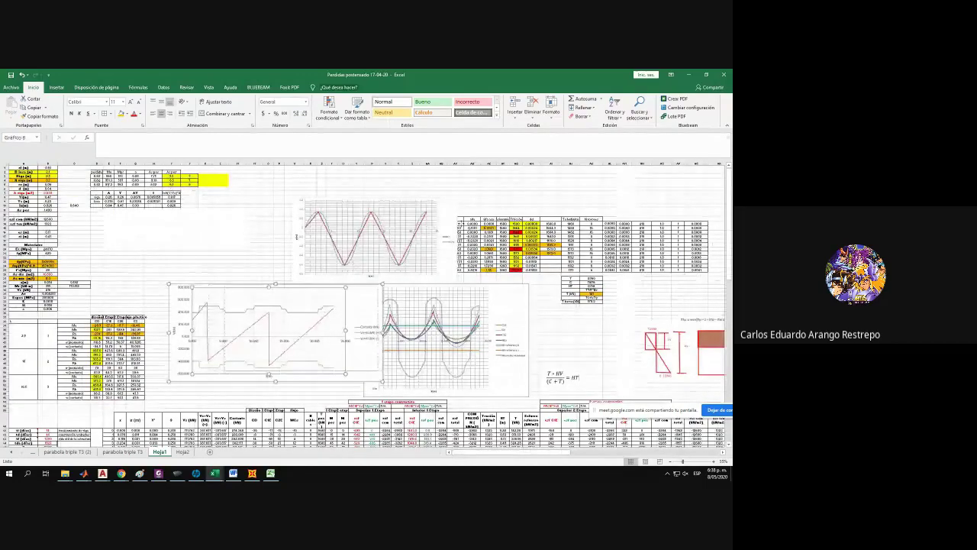
click(263, 288)
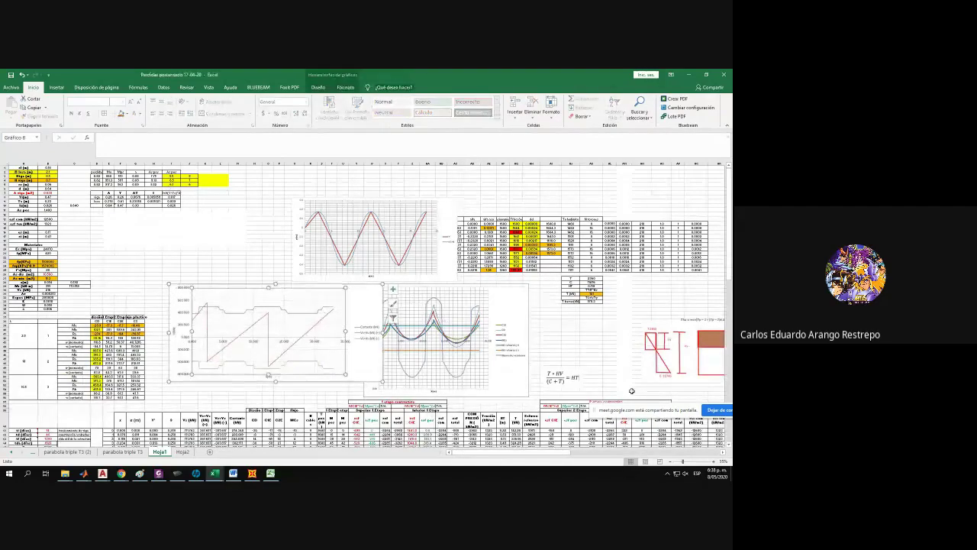
drag(553, 453, 373, 456)
ctrl+scroll(64, 252, up, 4)
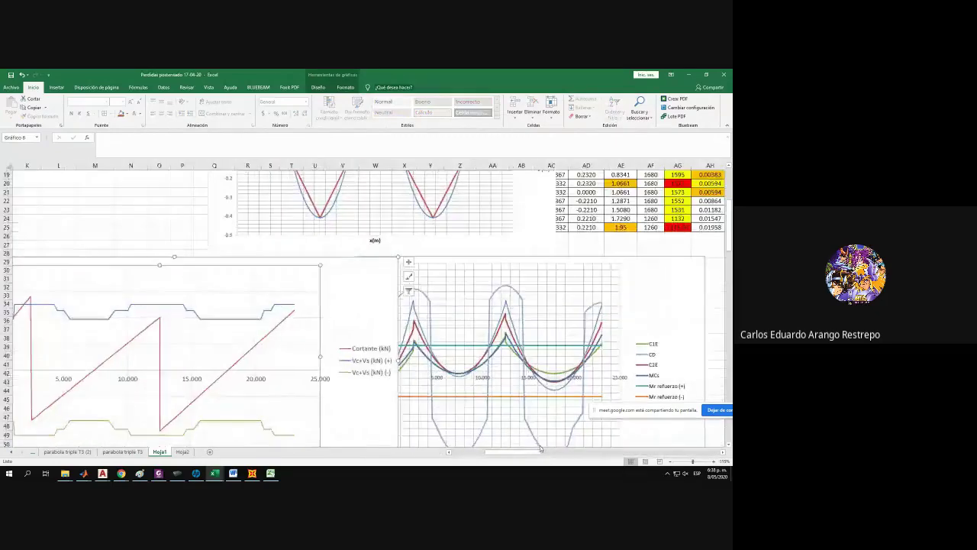
drag(528, 452, 465, 451)
scroll(303, 328, up, 6)
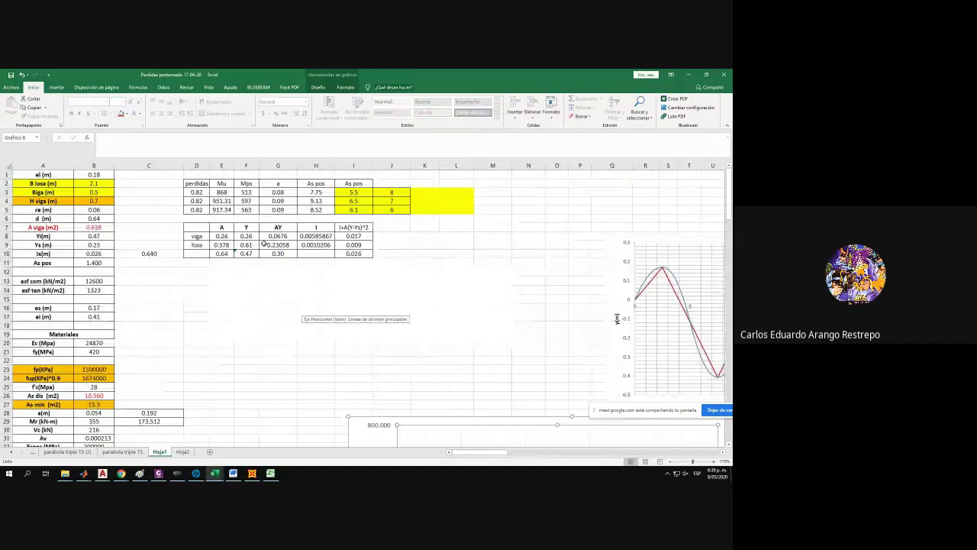
Fill the diseño moment cells D45, D46, D51, D52 and D40 with orange in the Ma/Mb table.
scroll(222, 211, down, 8)
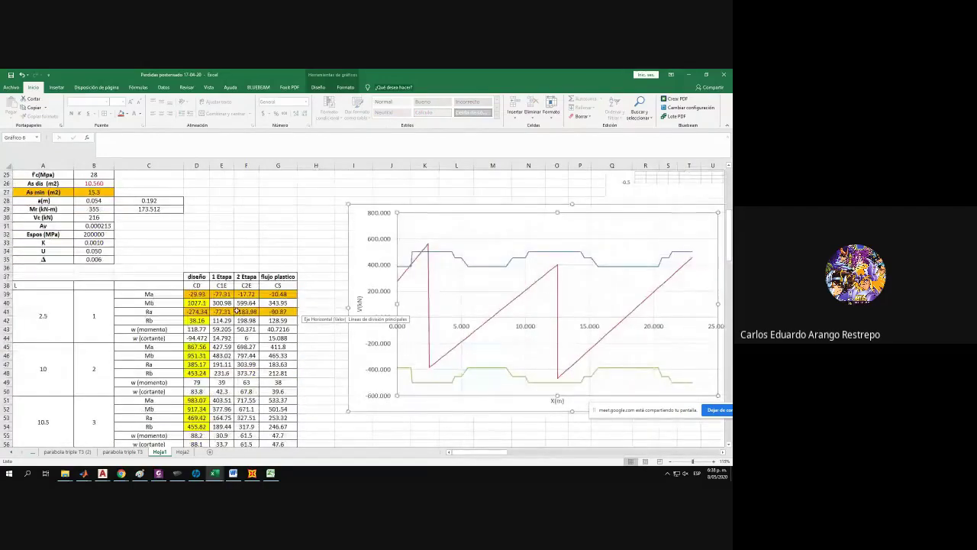
scroll(238, 311, down, 1)
click(197, 320)
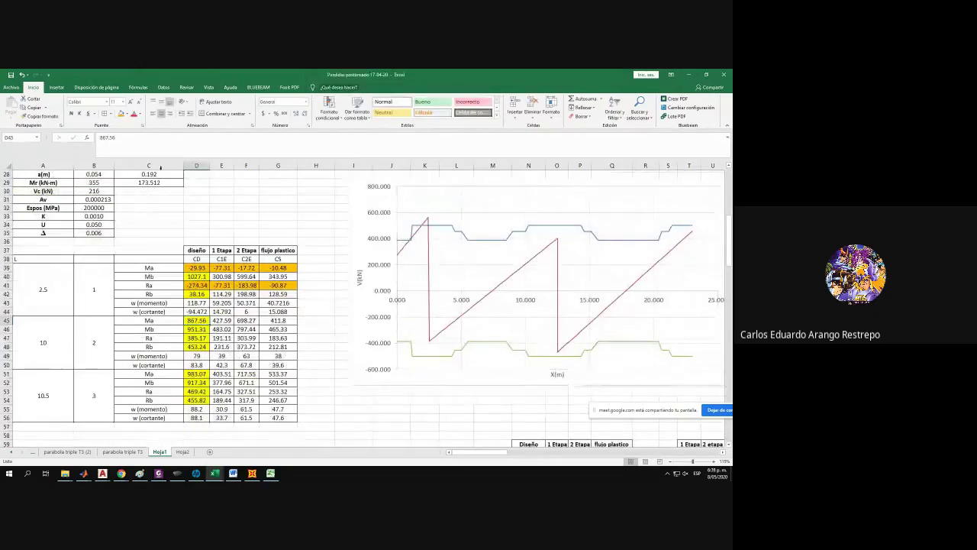
click(200, 329)
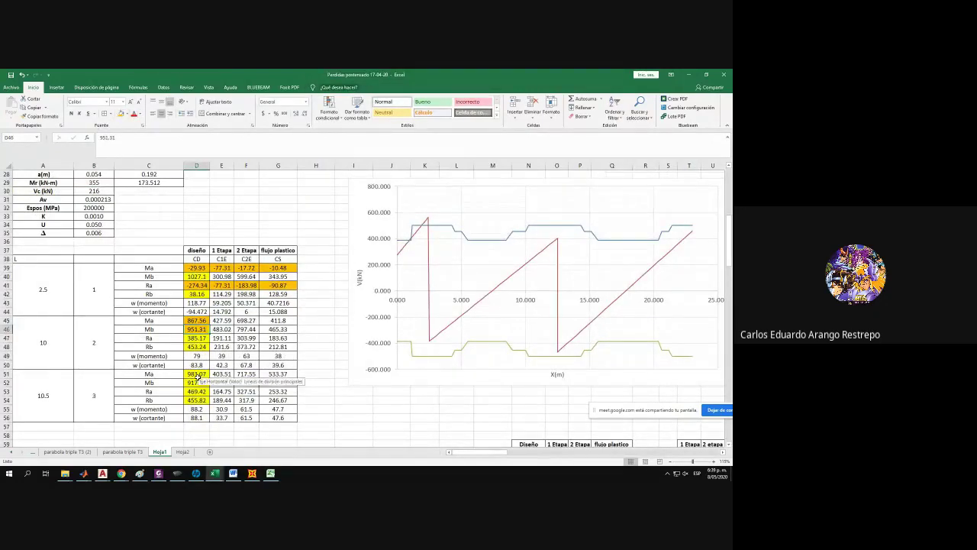
click(197, 373)
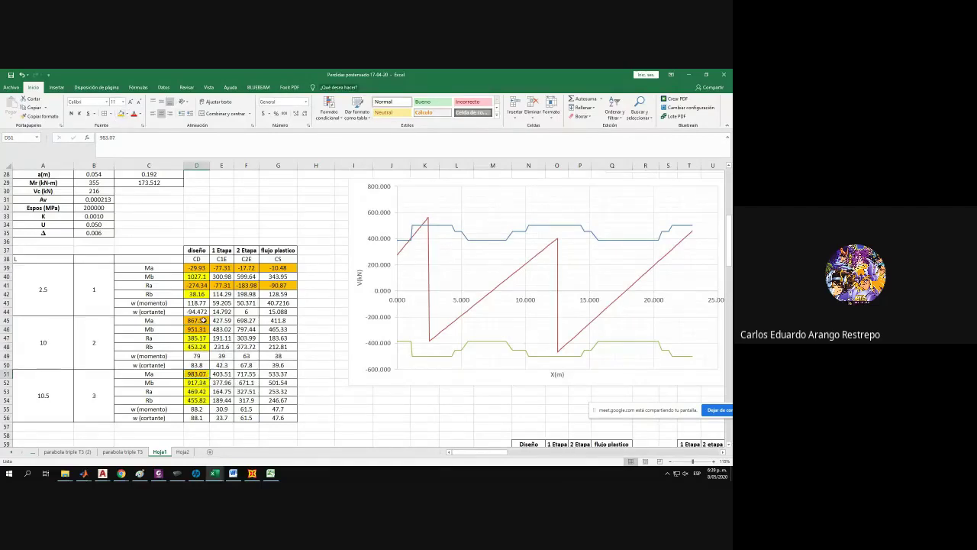
click(197, 383)
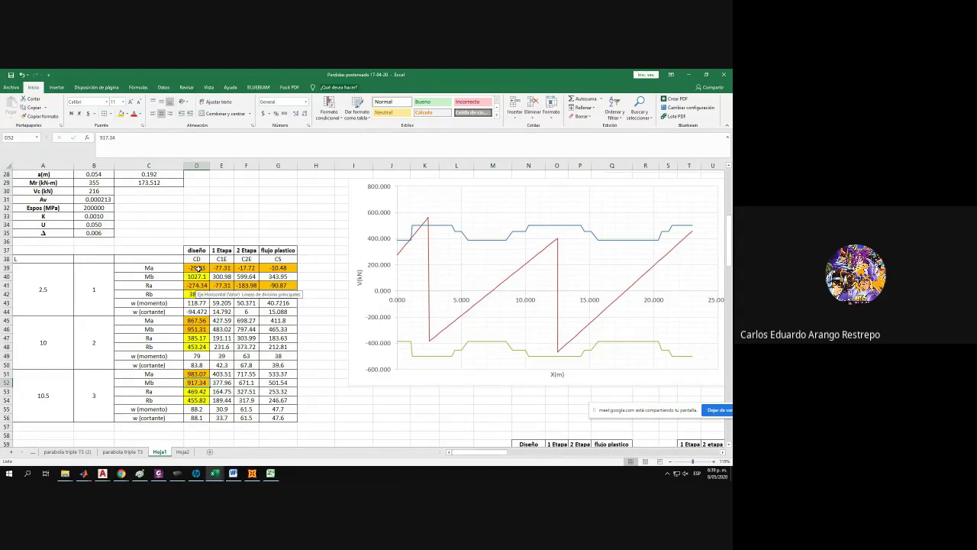
drag(197, 276, 197, 285)
click(121, 114)
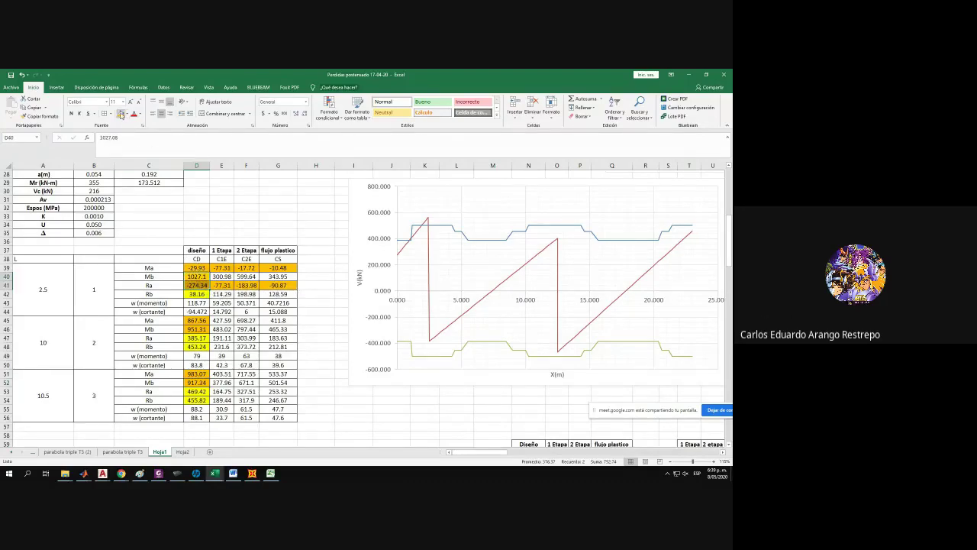
Move the reinforcement and section property cells D3:J10 down one row, leaving the row under the perdidas and Mu headers empty.
scroll(217, 295, up, 9)
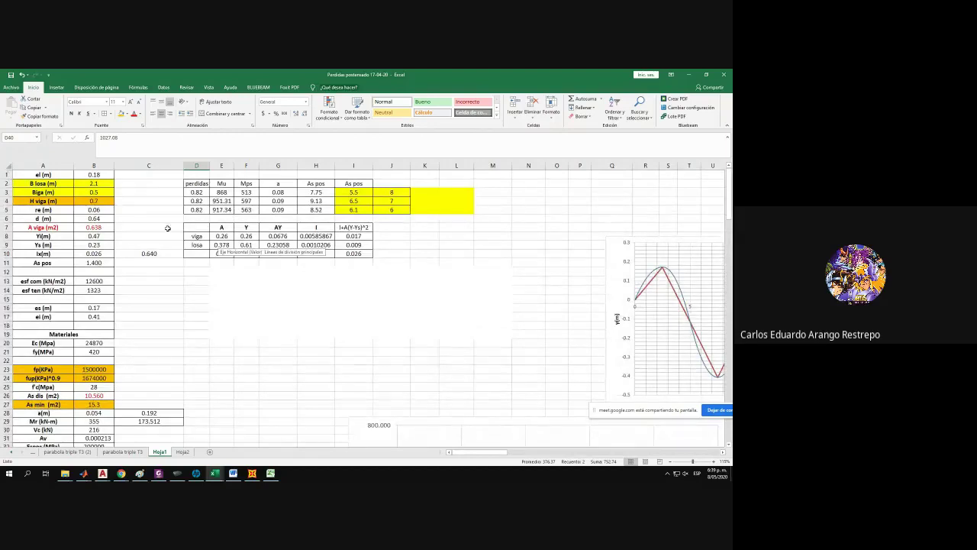
click(200, 200)
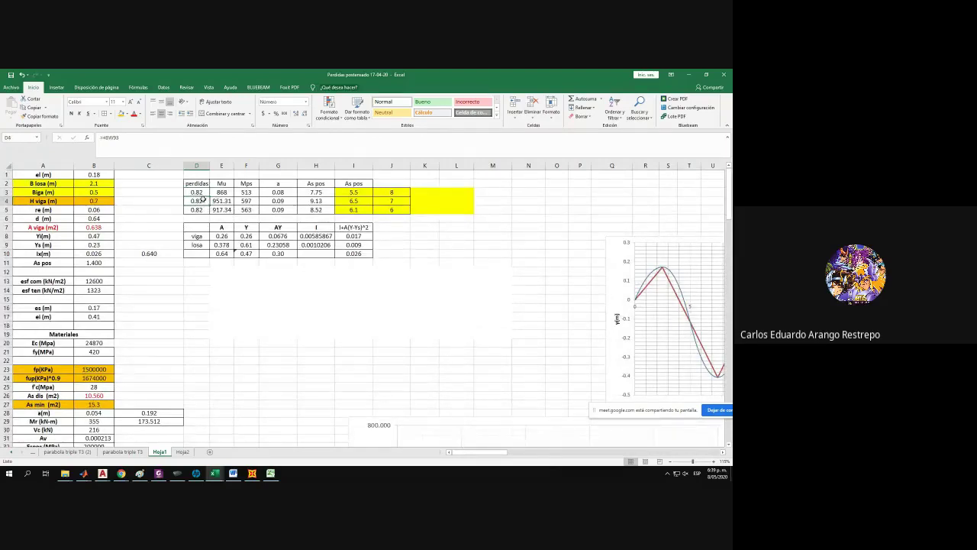
drag(196, 192, 402, 266)
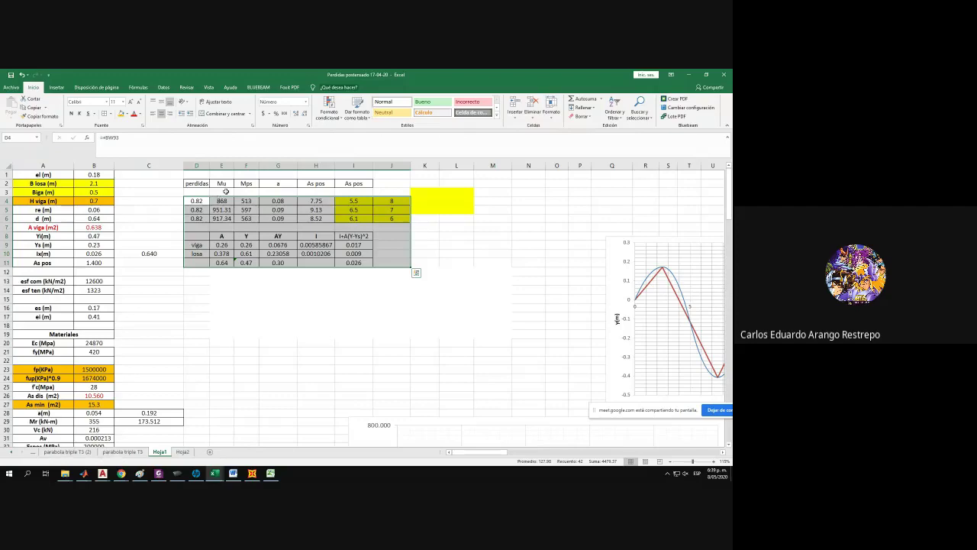
Link the empty Mu cell E3 to the 2.5 span's diseño Mb in D40.
click(222, 191)
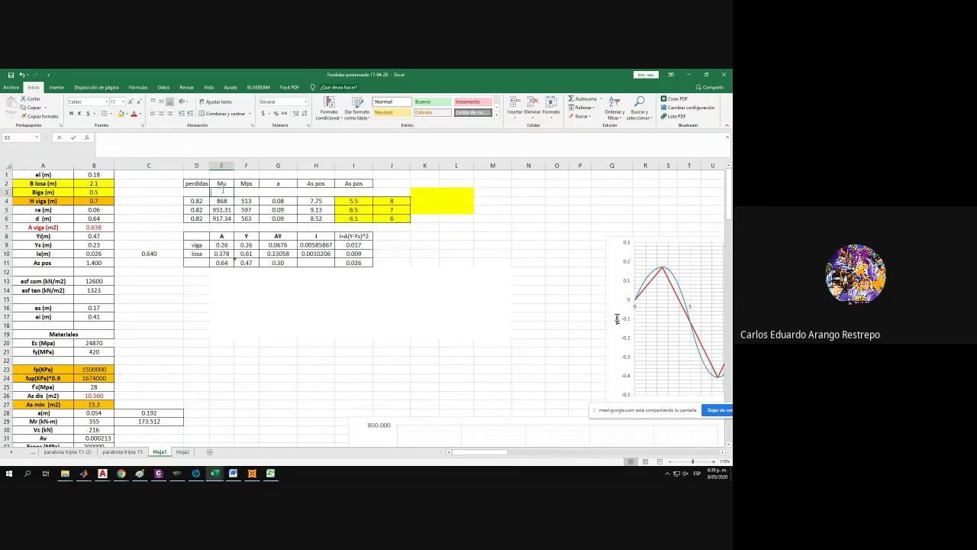
text(=)
scroll(232, 238, down, 8)
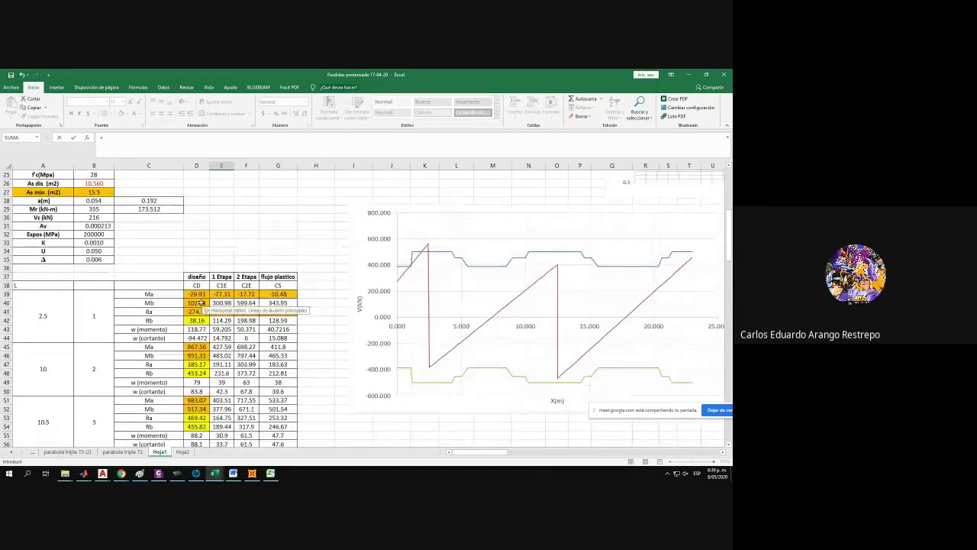
scroll(226, 293, down, 1)
click(196, 277)
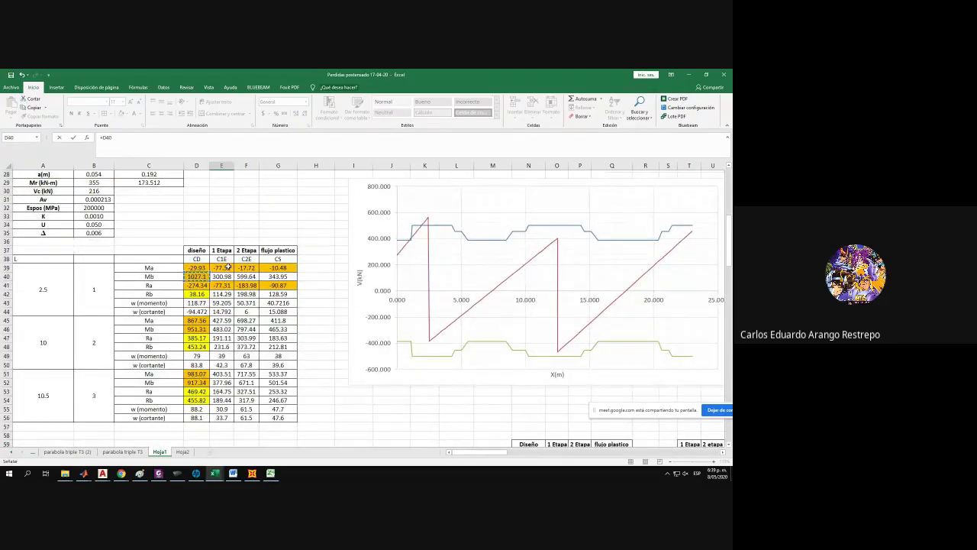
key(Return)
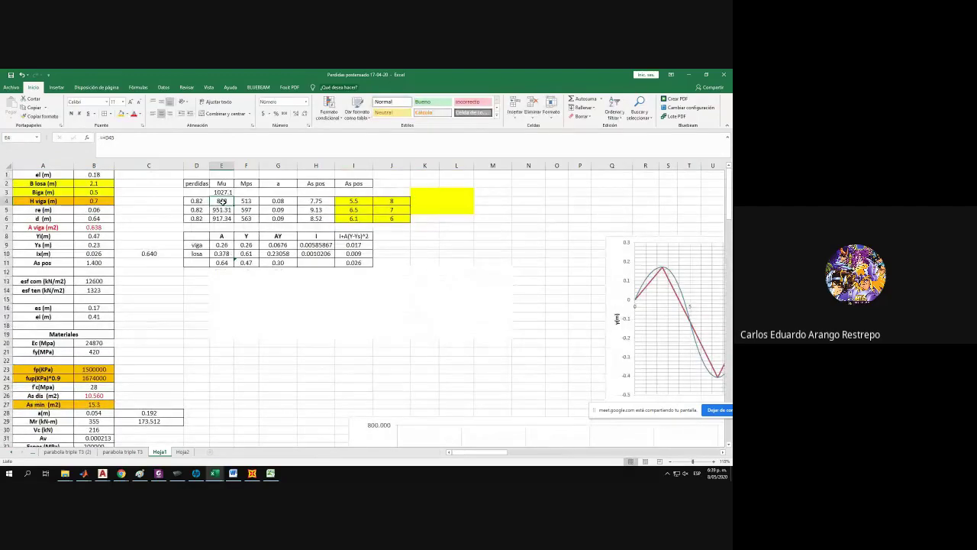
Link the Mu cell E4 to the 10 span's diseño Mb in D46.
text(+)
scroll(220, 207, down, 8)
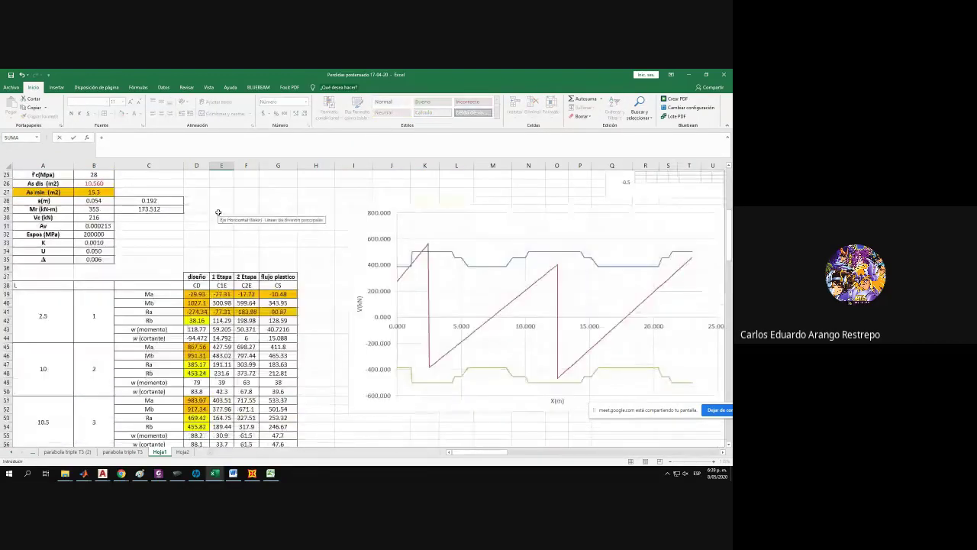
scroll(200, 305, down, 1)
click(200, 329)
key(Return)
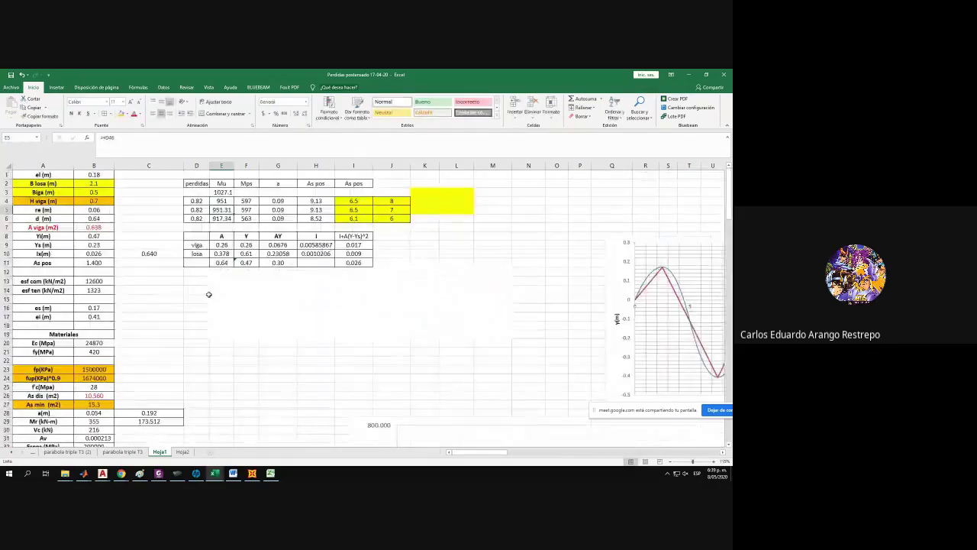
Link the Mu cell E5 to the 10.5 span's diseño Ma in D51.
text(+)
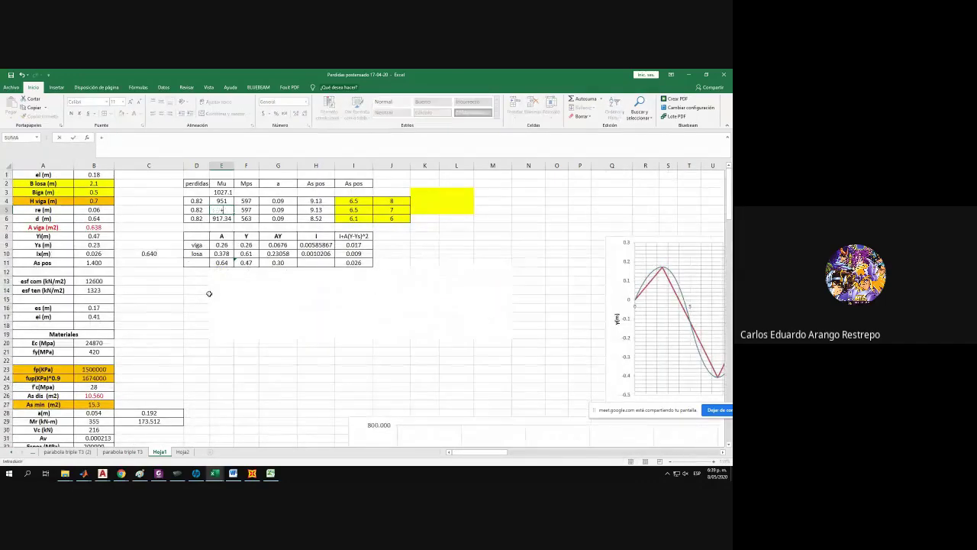
scroll(209, 295, down, 10)
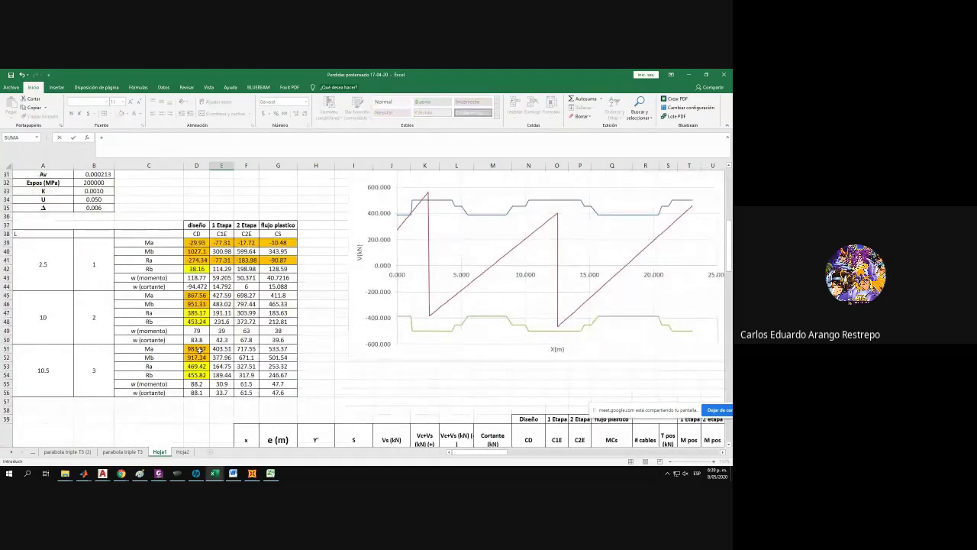
click(201, 349)
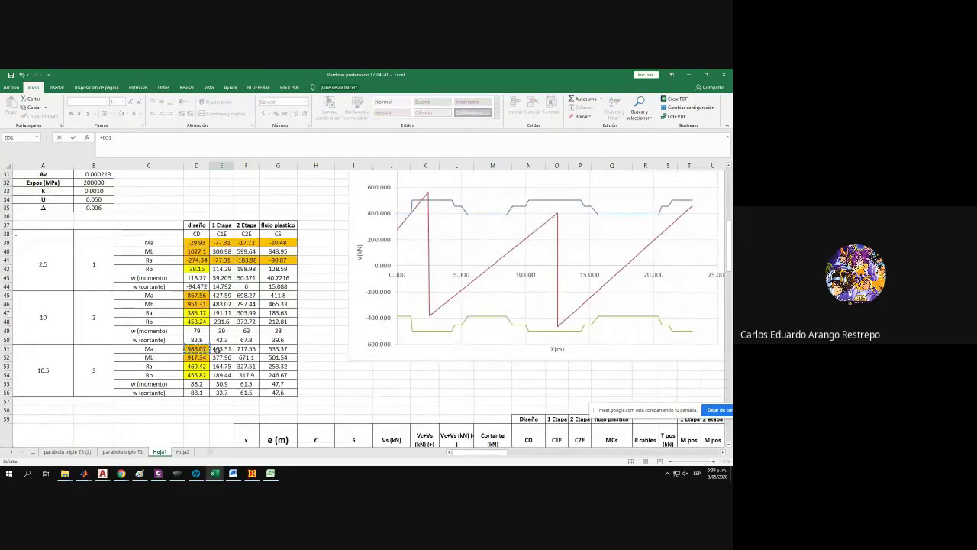
key(Return)
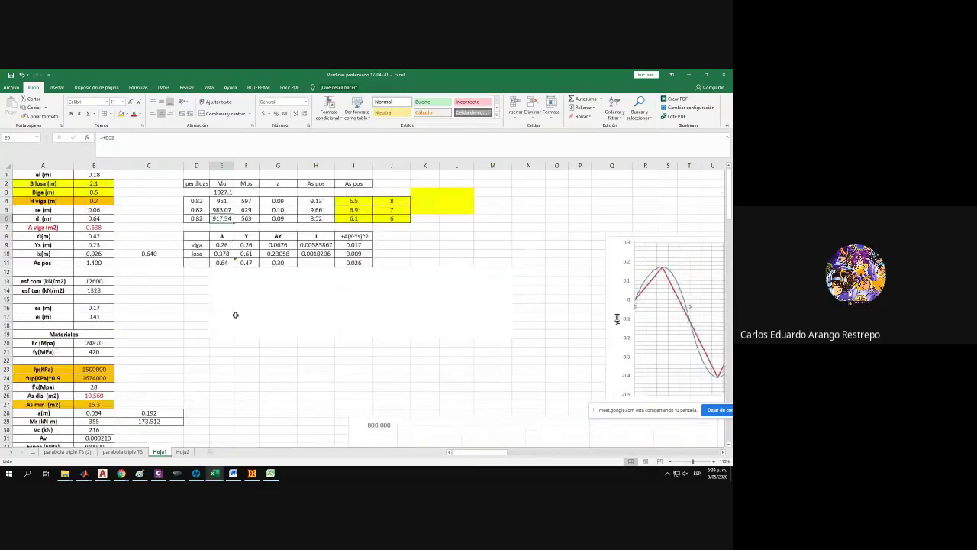
Link the Mu cell E6 to the 10.5 span's diseño Mb in D52.
text(+)
scroll(234, 316, down, 7)
scroll(214, 387, down, 2)
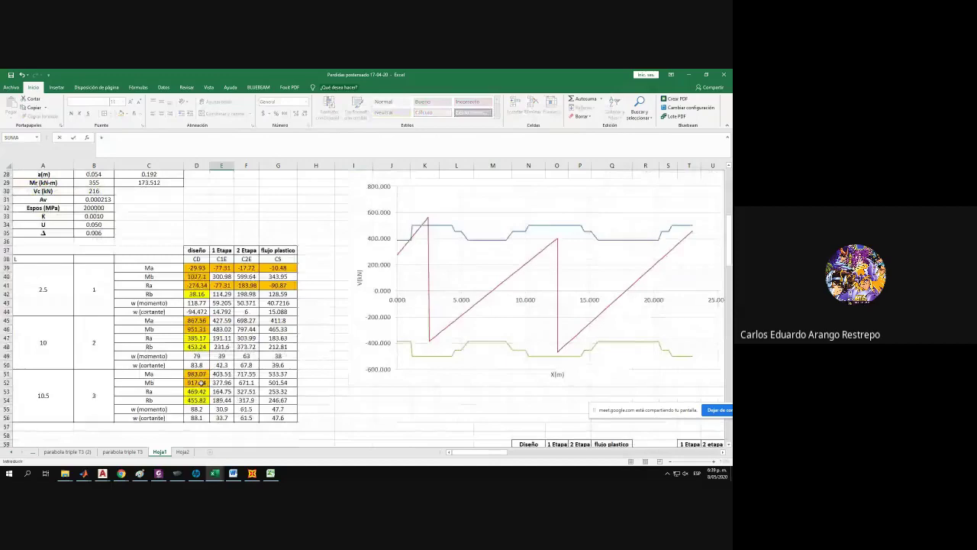
click(198, 382)
key(Return)
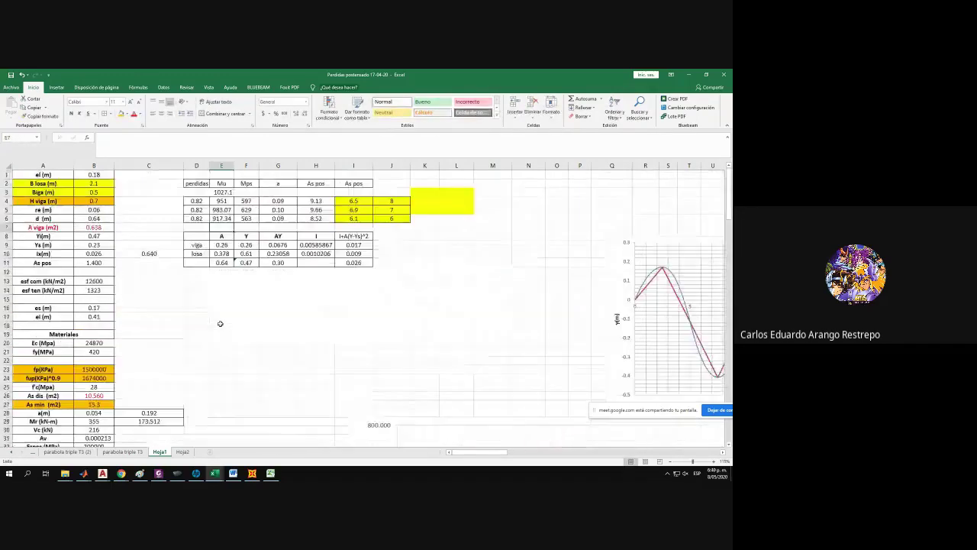
Place the Excel workbook beside SAP2000, close the frame's force diagram and save the current changes to the model.
key(super+Left)
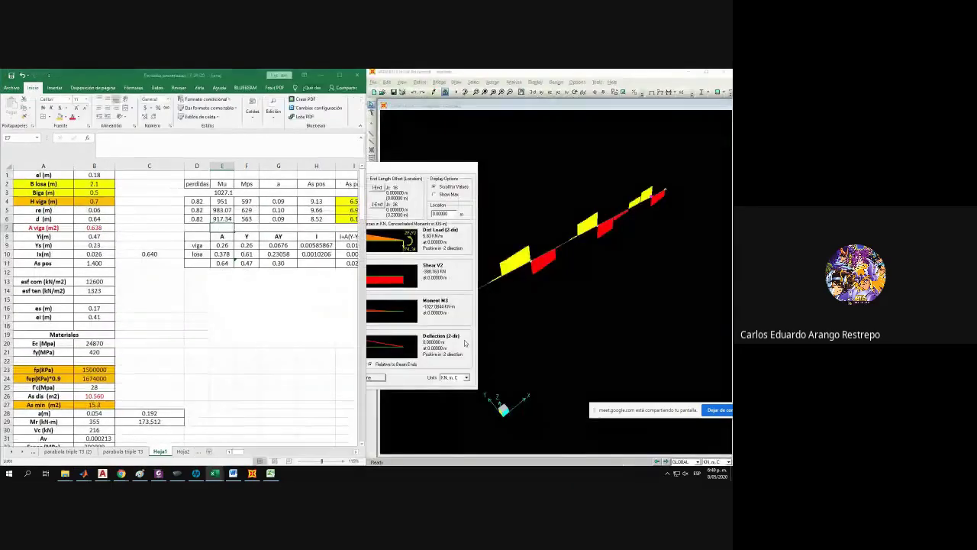
click(497, 207)
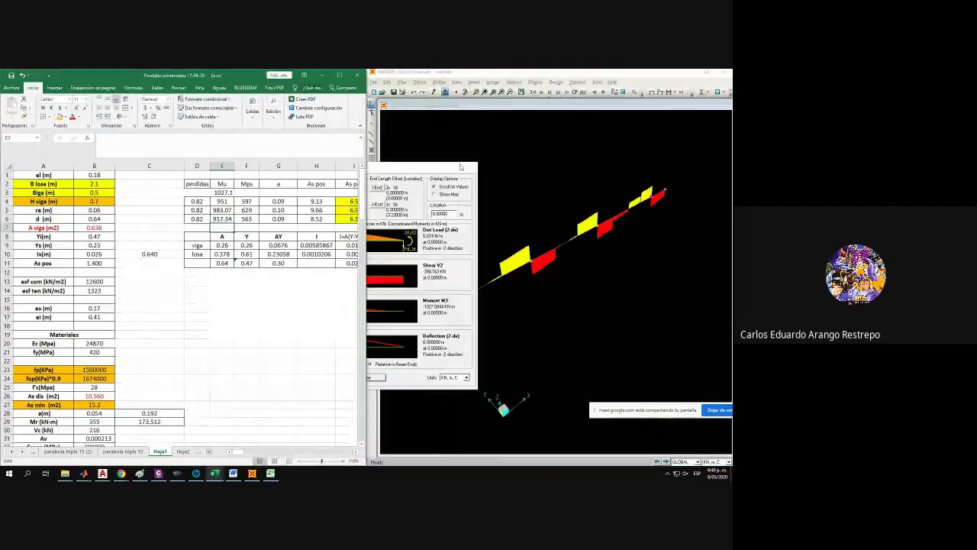
click(379, 378)
click(373, 82)
click(391, 317)
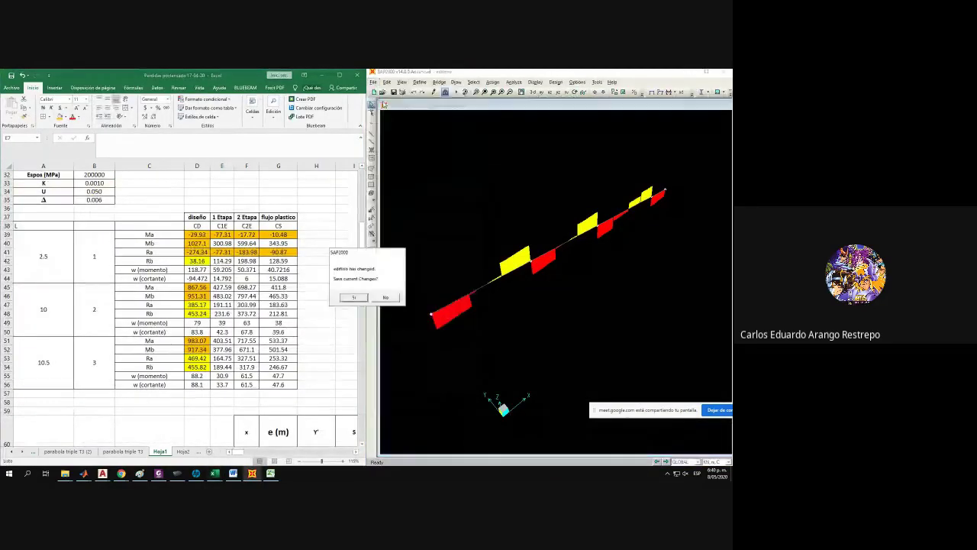
click(354, 297)
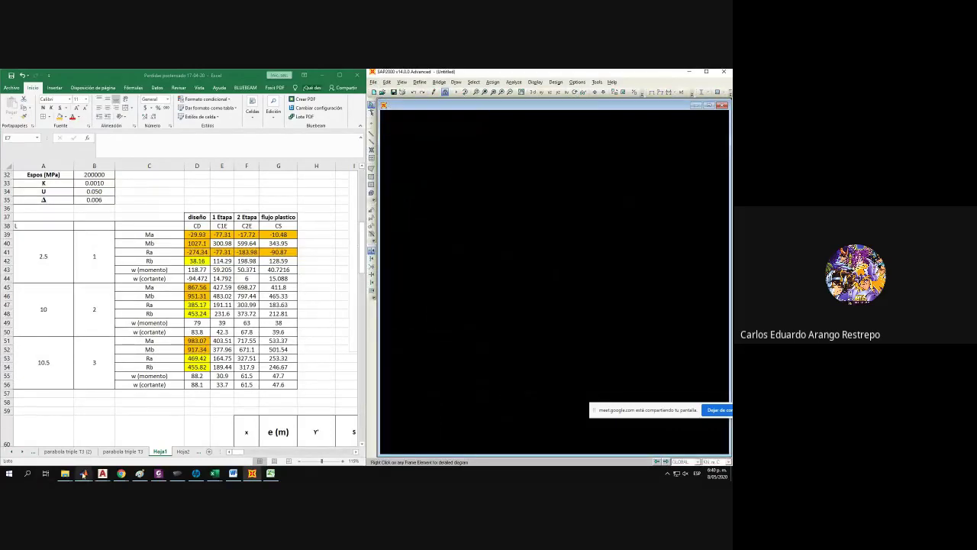
Switch to AutoCAD and open the drawing planta estructural from the 2020-1 folder.
mouse_move(84, 474)
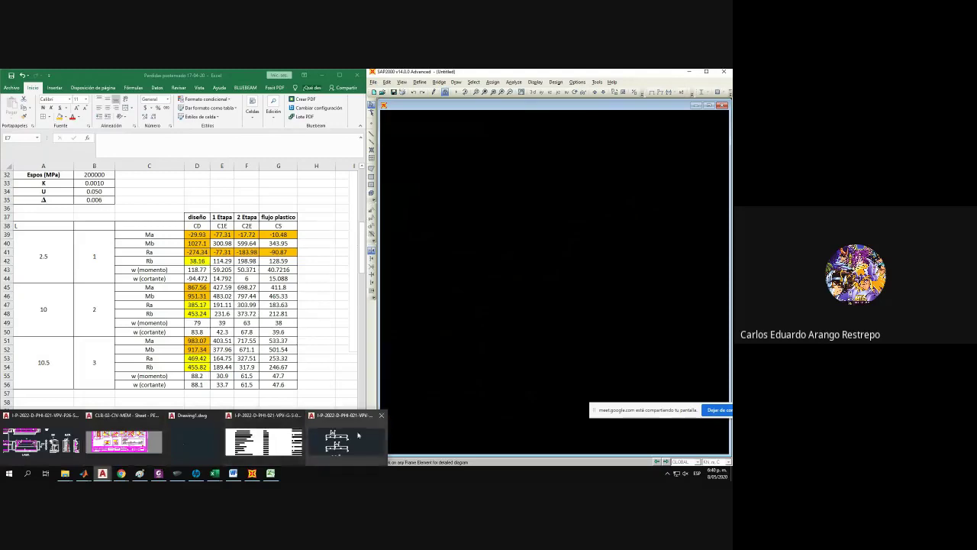
click(271, 447)
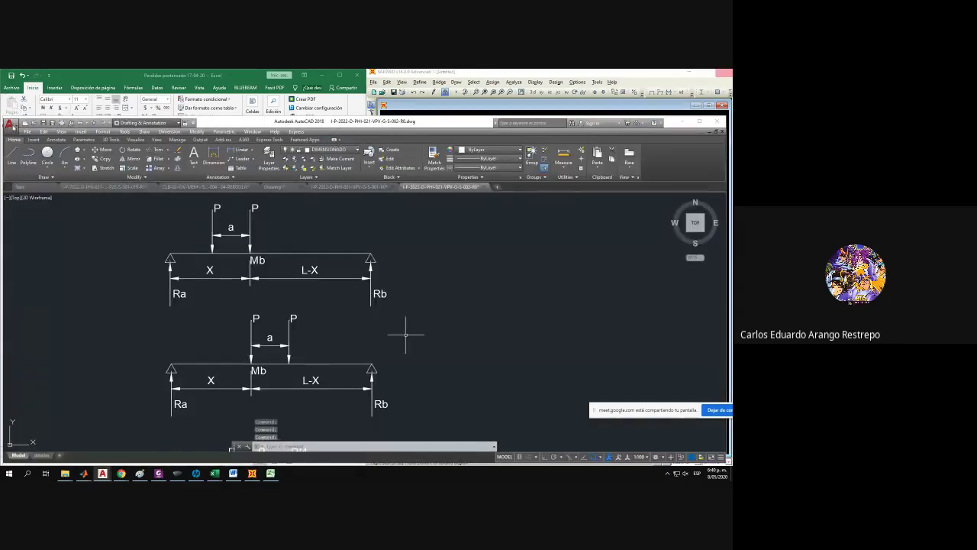
click(9, 125)
click(25, 186)
click(327, 238)
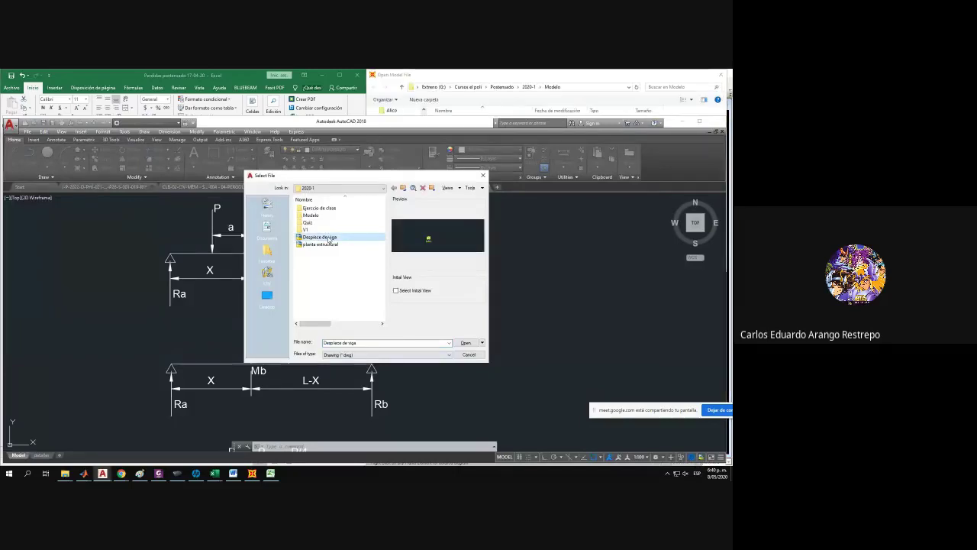
key(Down)
key(Up)
key(Down)
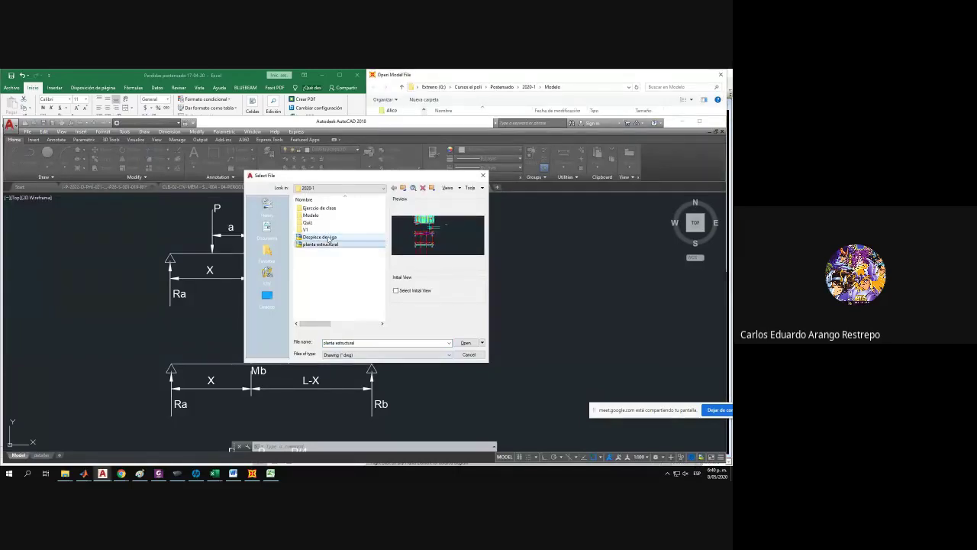
key(Return)
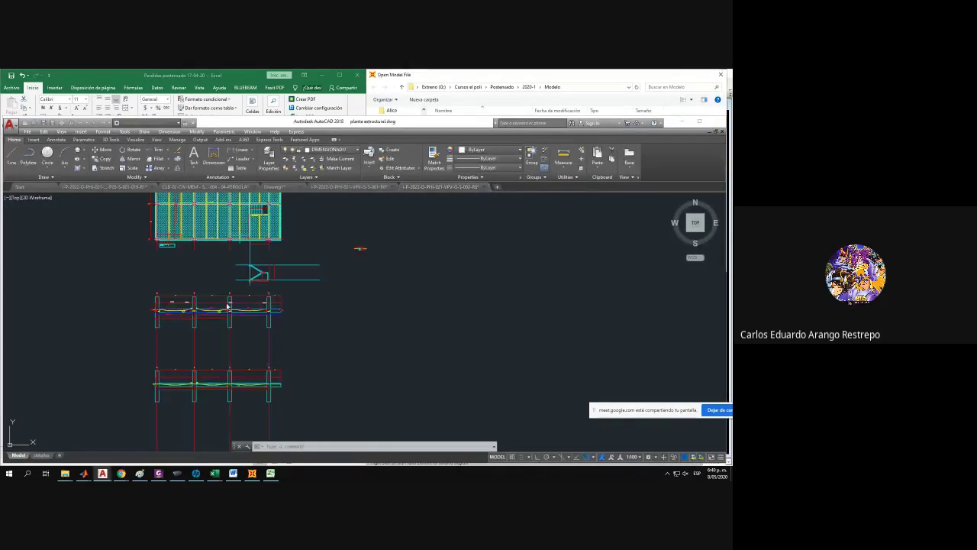
Place the AutoCAD window with the structural floor plan beside the Excel moment table.
middle_drag(262, 257, 310, 326)
scroll(297, 246, up, 4)
scroll(417, 304, down, 1)
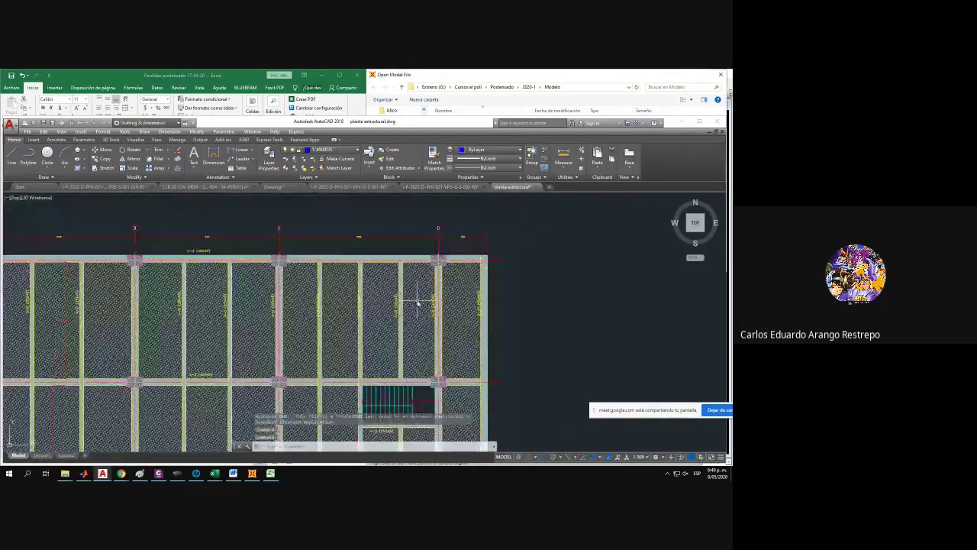
middle_drag(404, 229, 502, 234)
drag(392, 122, 730, 190)
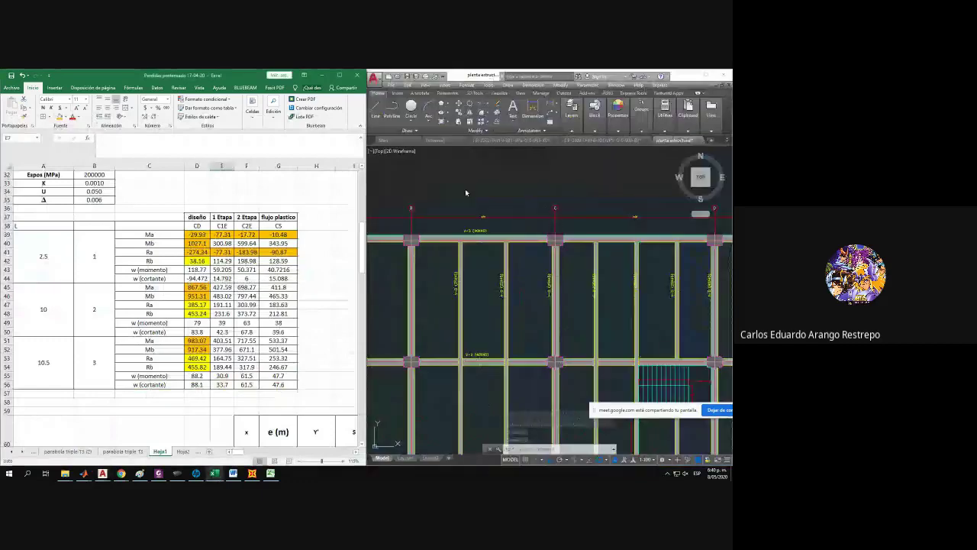
Label the 2.5 span's Mb row with support axis D in cell H40.
click(629, 398)
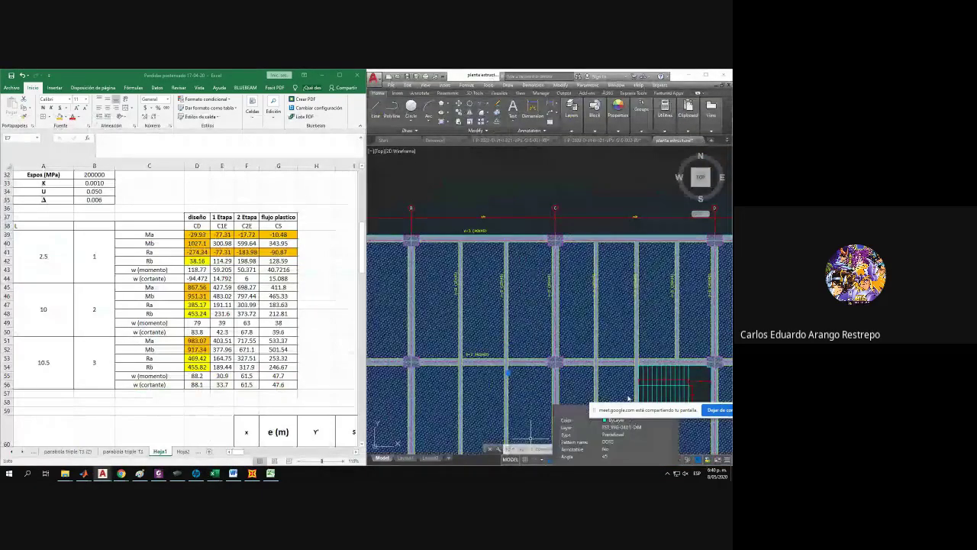
middle_drag(681, 319, 496, 306)
scroll(430, 309, down, 2)
scroll(519, 263, up, 6)
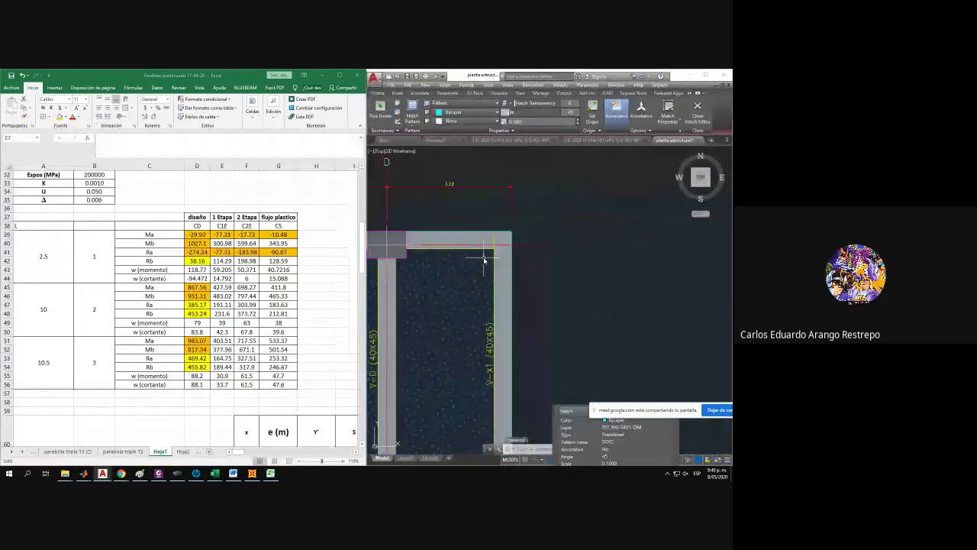
middle_drag(484, 258, 617, 282)
scroll(617, 282, down, 2)
click(266, 312)
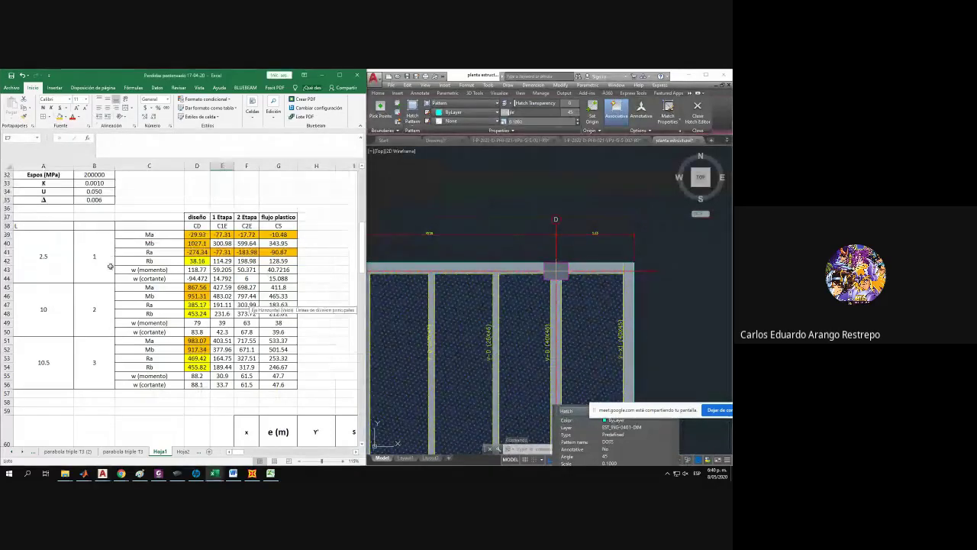
drag(149, 243, 246, 242)
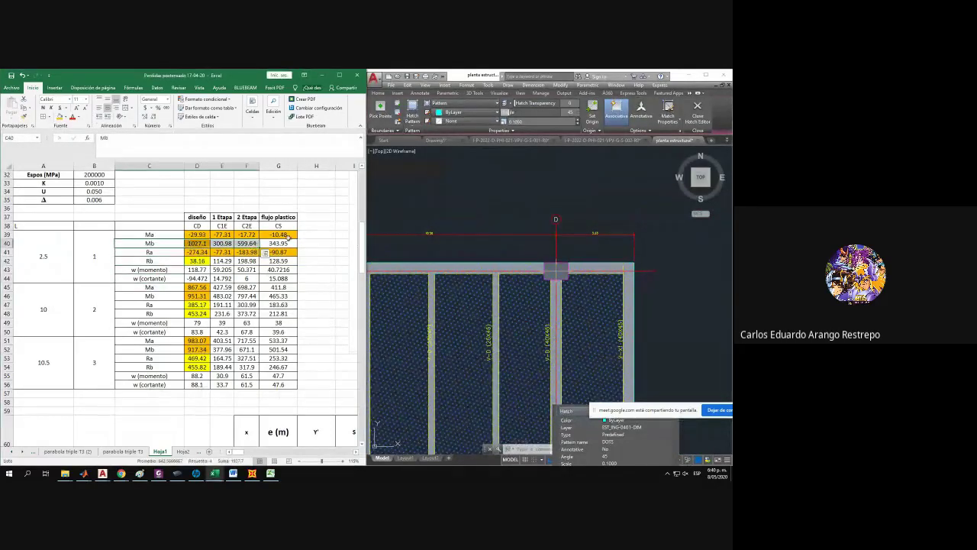
click(300, 234)
key(Down)
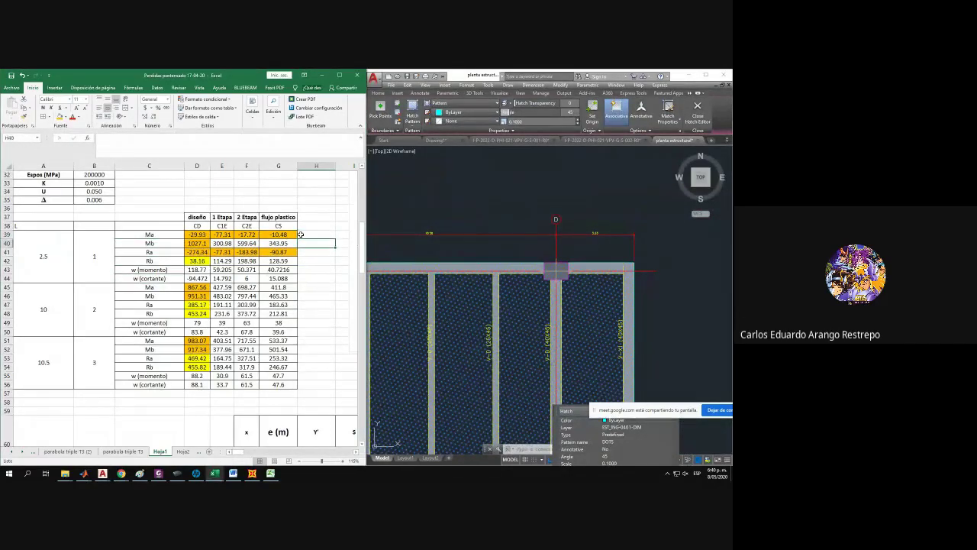
text(D)
key(Return)
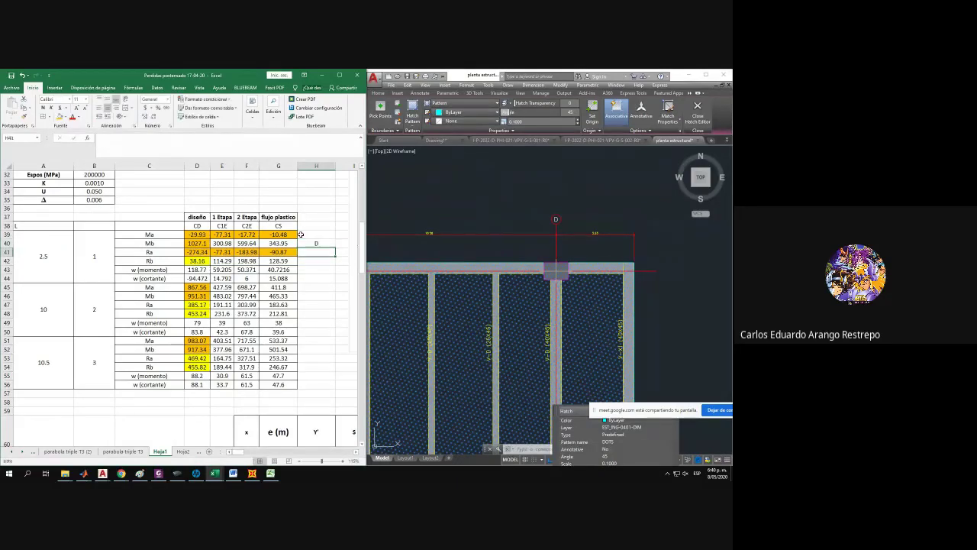
Label the 10 span's Ma row with axis D in H45 and its Mb row with axis C in H46.
click(4, 287)
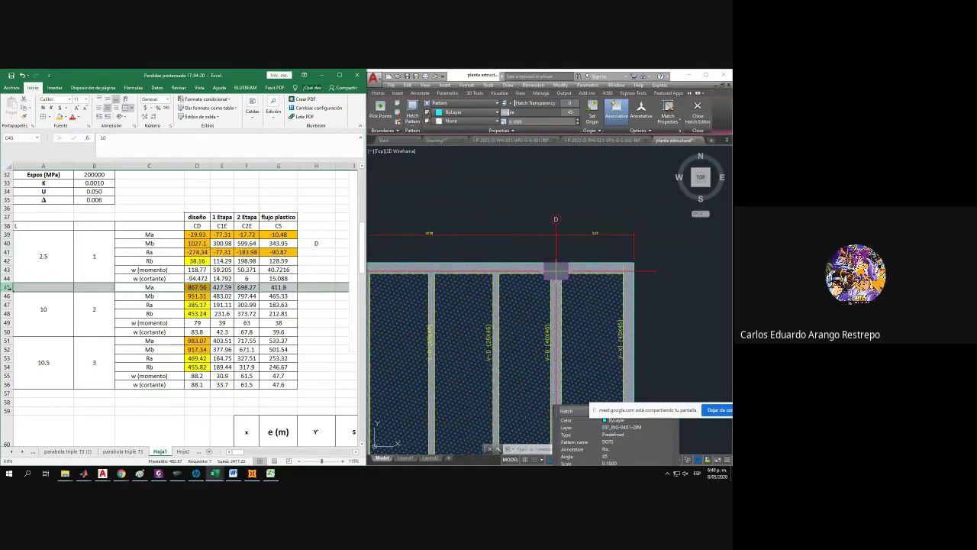
click(315, 286)
key(Down)
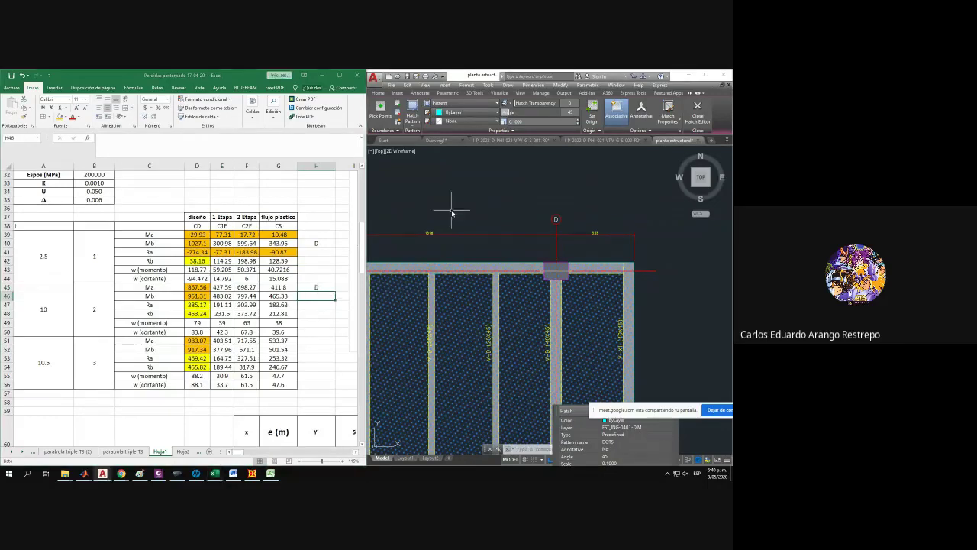
middle_drag(452, 207, 622, 225)
text(C)
key(Return)
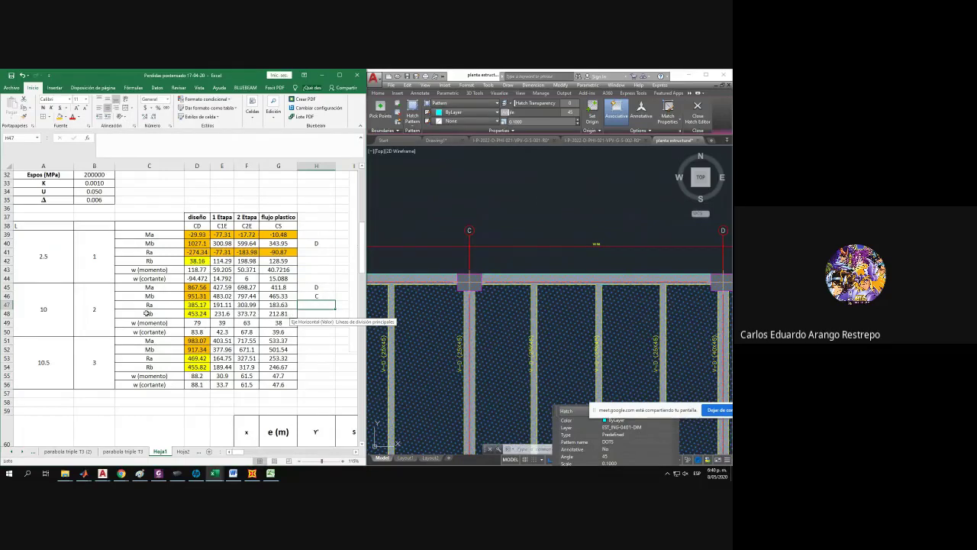
Label the 10.5 span's Ma row with axis C in H51.
click(5, 340)
click(304, 340)
text(C)
key(Return)
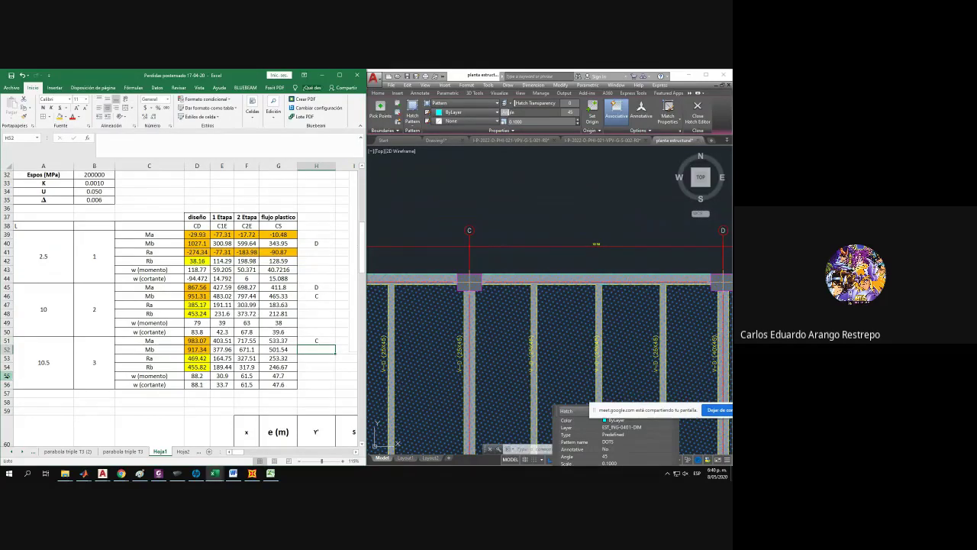
Compare the axis labels in column H with the order of the support axes on the structural plan.
click(6, 384)
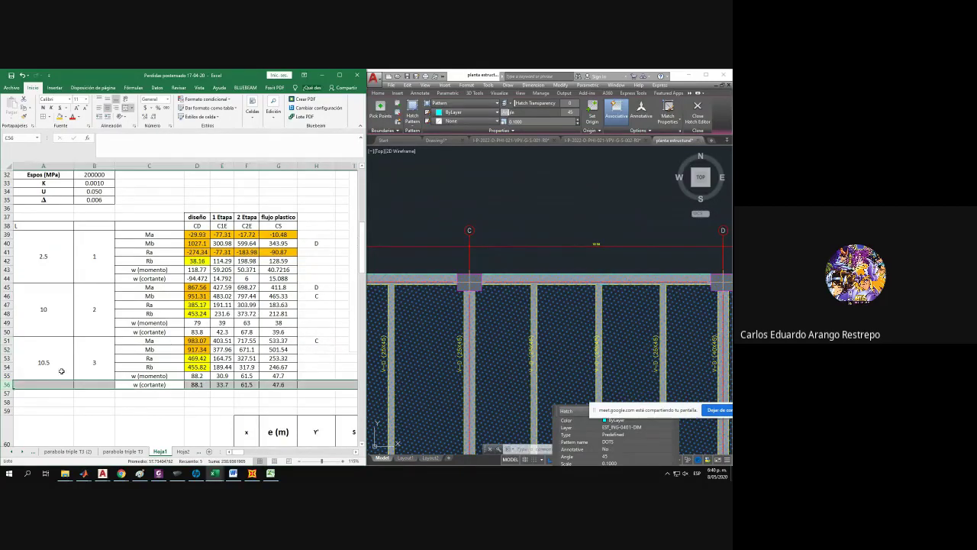
click(6, 349)
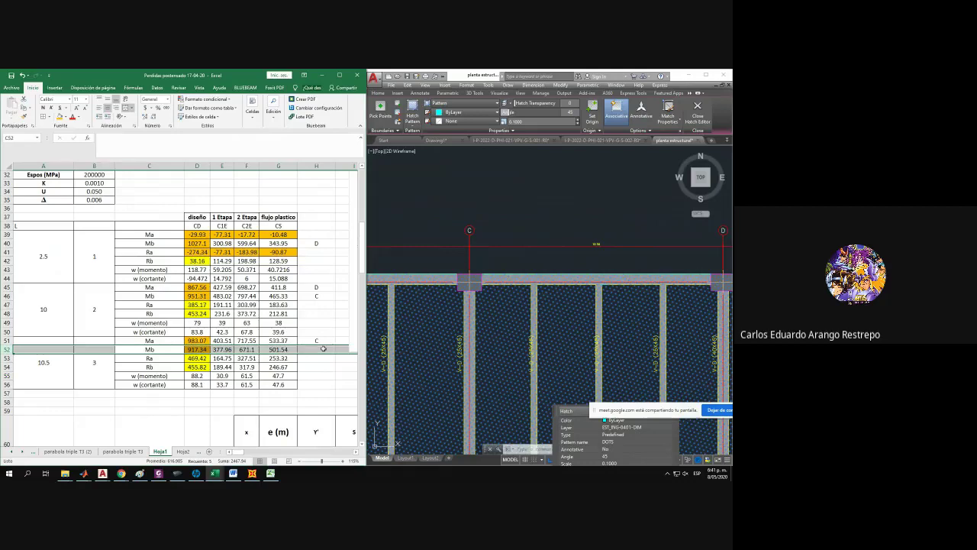
click(523, 280)
middle_drag(523, 279, 726, 287)
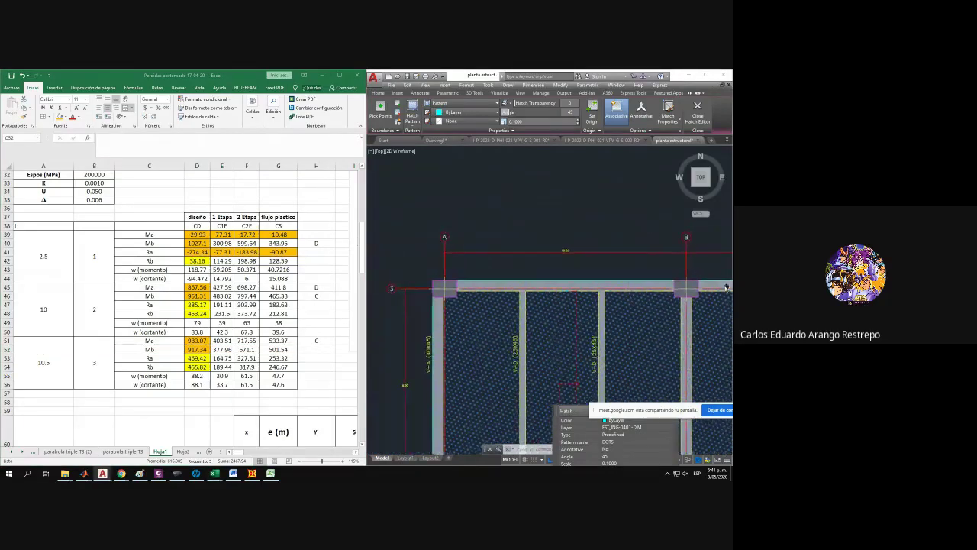
scroll(477, 279, down, 5)
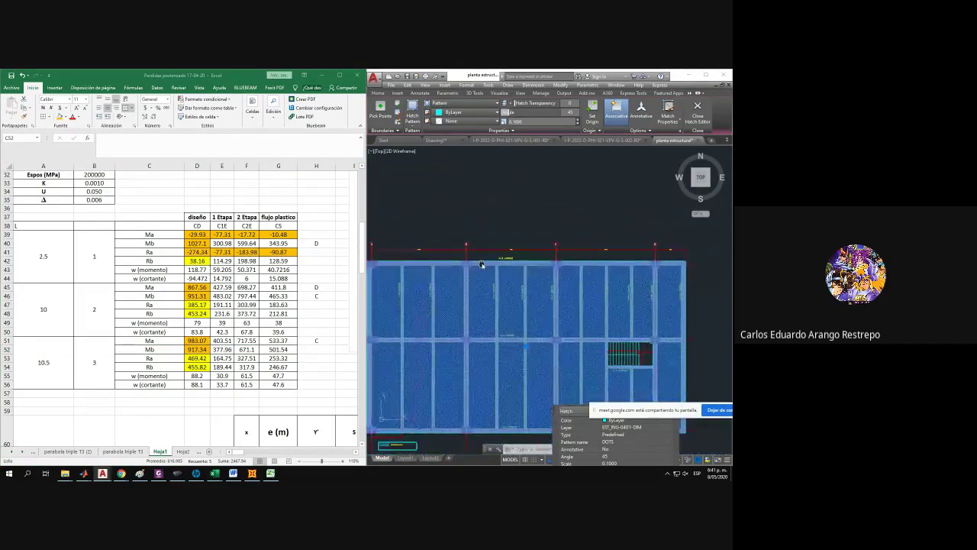
click(316, 243)
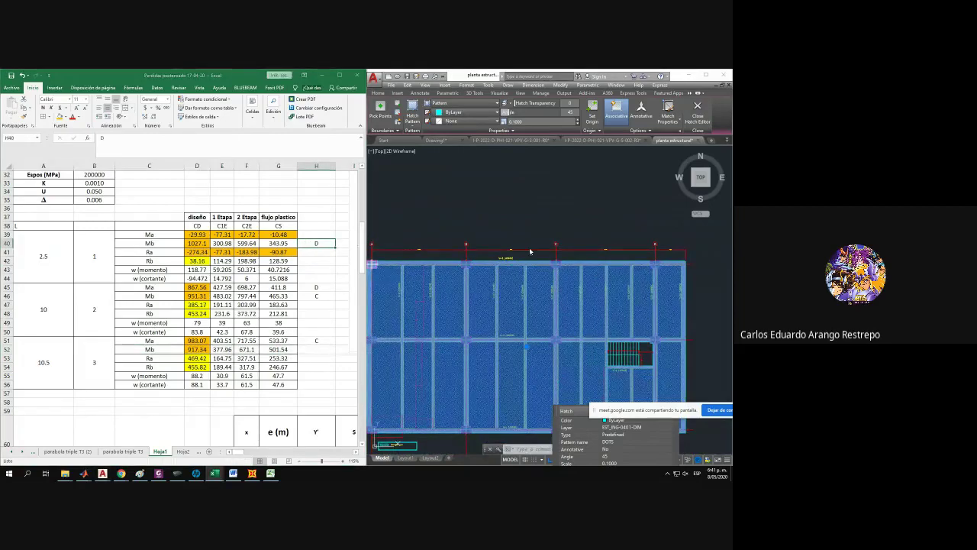
click(317, 286)
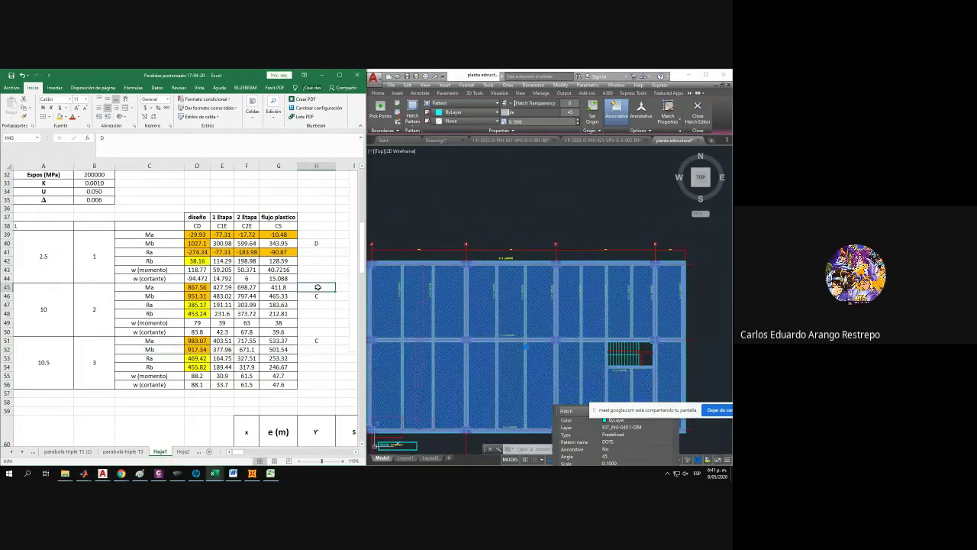
Change the axis label of the 10 span's Ma row in H45 to C.
click(578, 240)
scroll(567, 238, up, 2)
scroll(559, 249, down, 1)
middle_drag(559, 252, 476, 270)
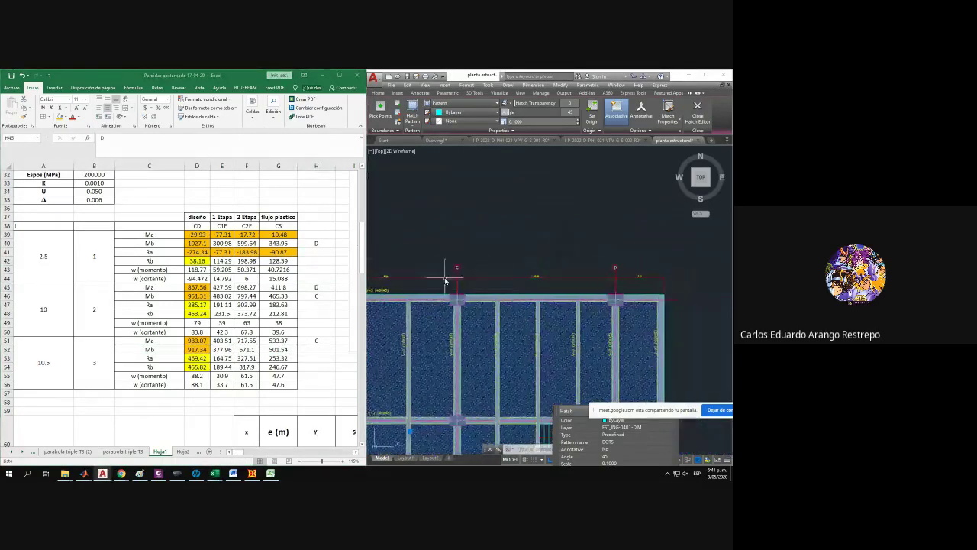
scroll(445, 278, up, 1)
click(318, 286)
text(C)
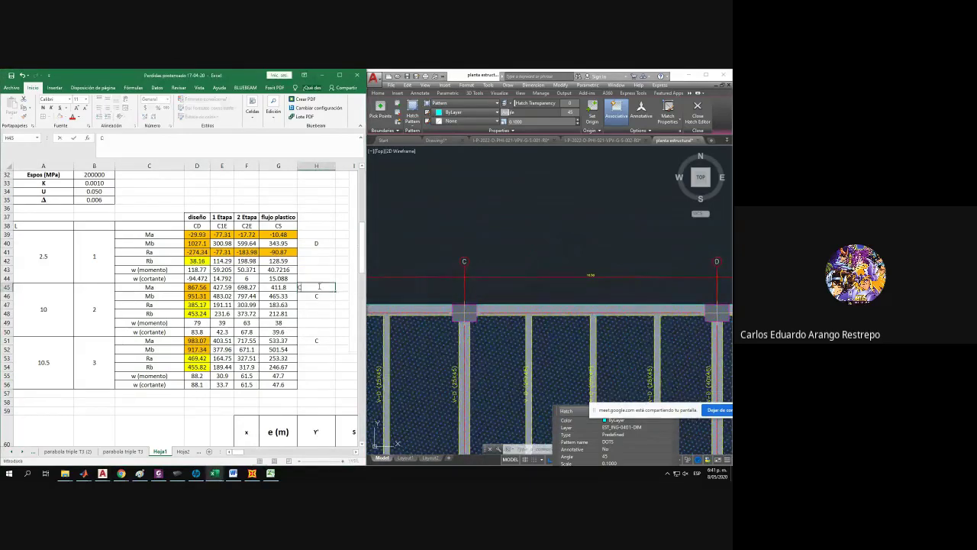
key(Return)
Change the axis label of the 10 span's Mb row in H46 to B.
click(540, 285)
middle_drag(514, 286, 730, 294)
click(374, 315)
click(319, 296)
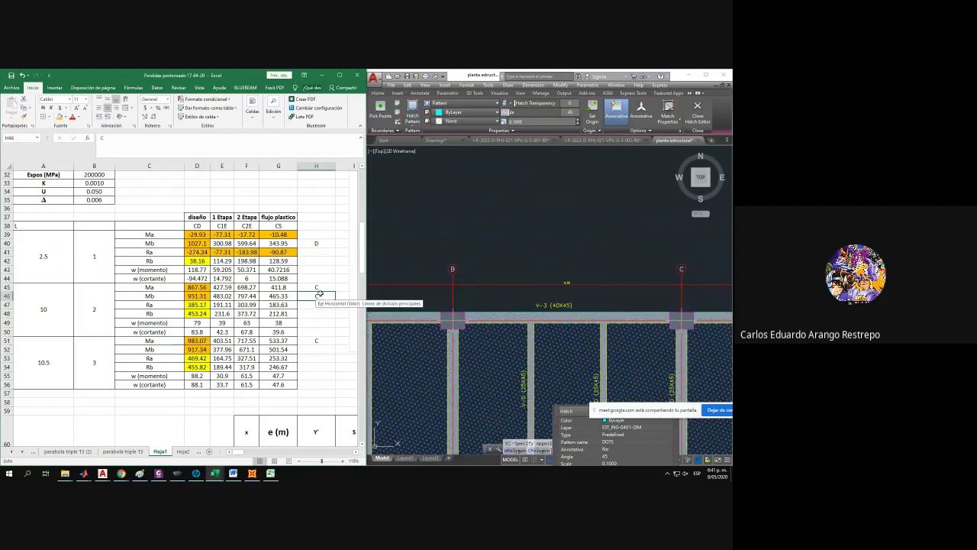
text(B)
key(Return)
Change the 10.5 span's Ma axis label in H51 to B and label its Mb row A in H52.
click(316, 341)
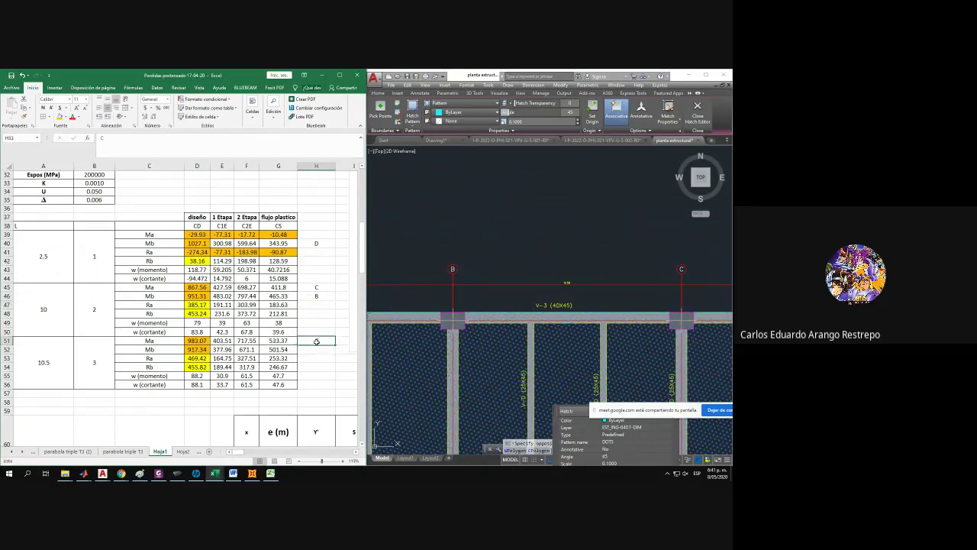
text(B)
key(Return)
click(518, 274)
middle_drag(410, 280, 715, 269)
click(303, 363)
text(A)
key(Return)
Compare the axis labels in column H with support axes C and D and the end overhang on the structural plan.
click(606, 290)
middle_drag(606, 290, 419, 301)
middle_click(420, 300)
middle_click(419, 300)
middle_drag(697, 284, 514, 423)
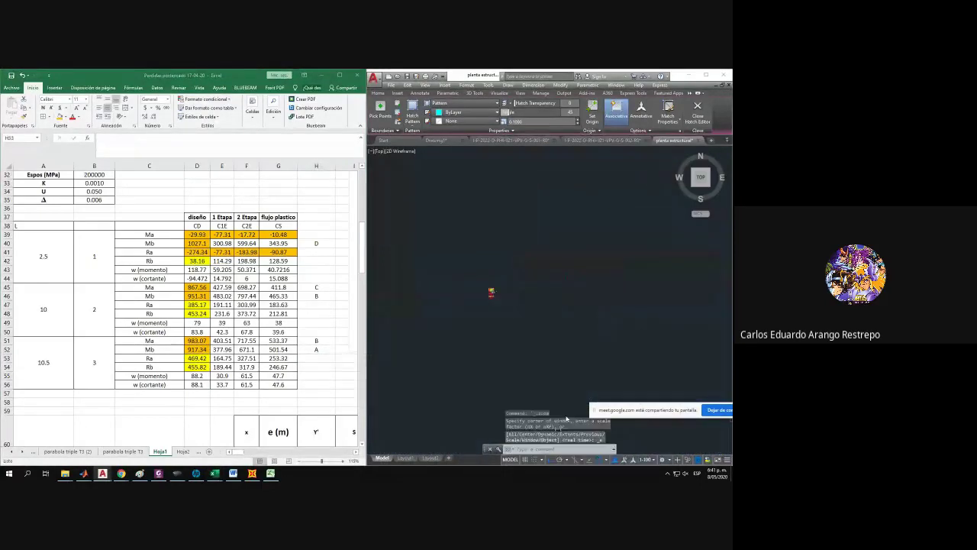
key(Escape)
scroll(436, 308, up, 10)
middle_drag(422, 377, 454, 329)
click(314, 248)
click(314, 244)
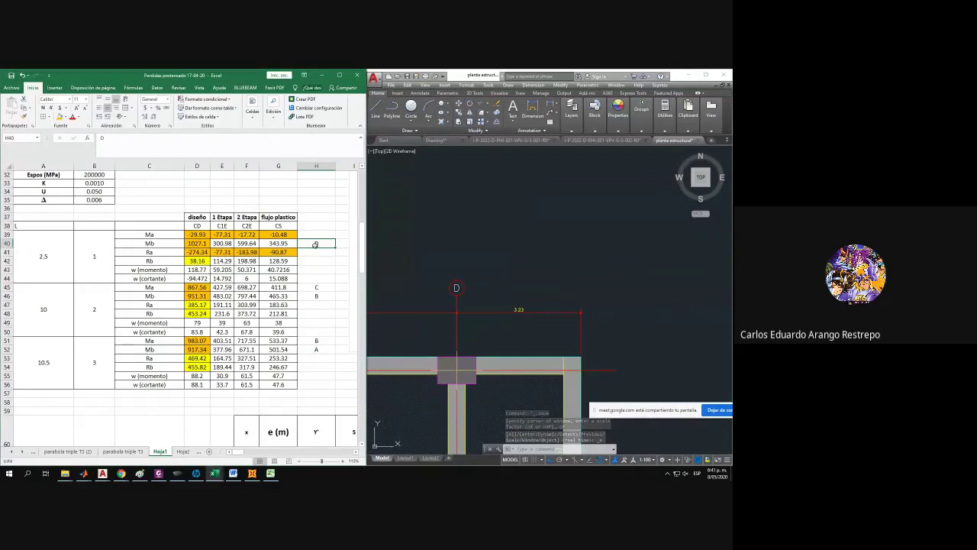
click(317, 287)
middle_drag(462, 289, 607, 283)
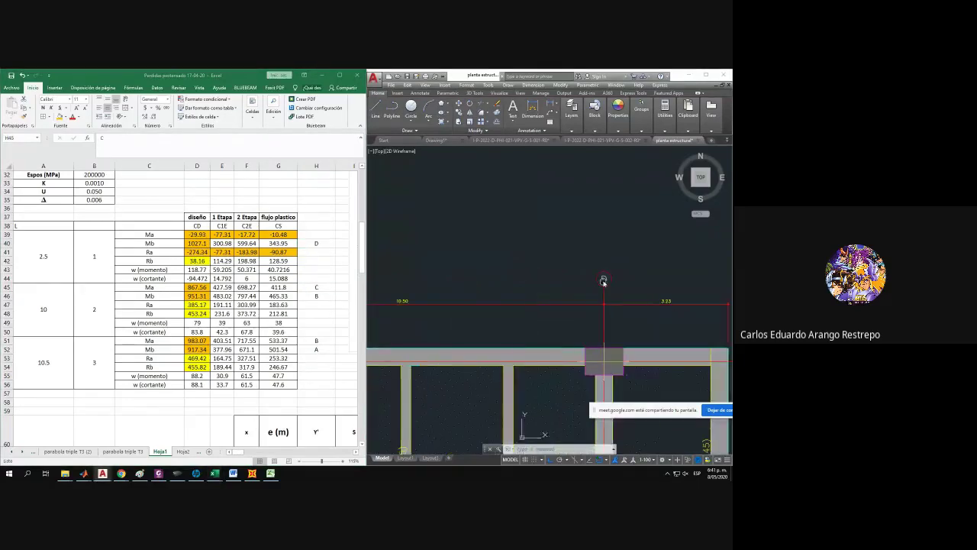
scroll(526, 287, down, 2)
middle_drag(425, 298, 570, 296)
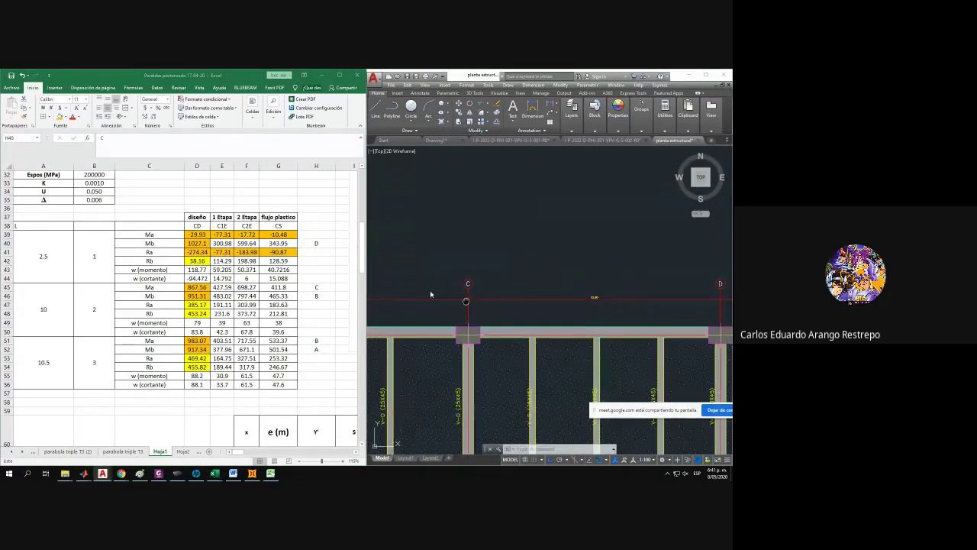
middle_drag(466, 301, 428, 291)
Change the axis label of the 10 span's Ma row in H45 to Cder.
click(310, 278)
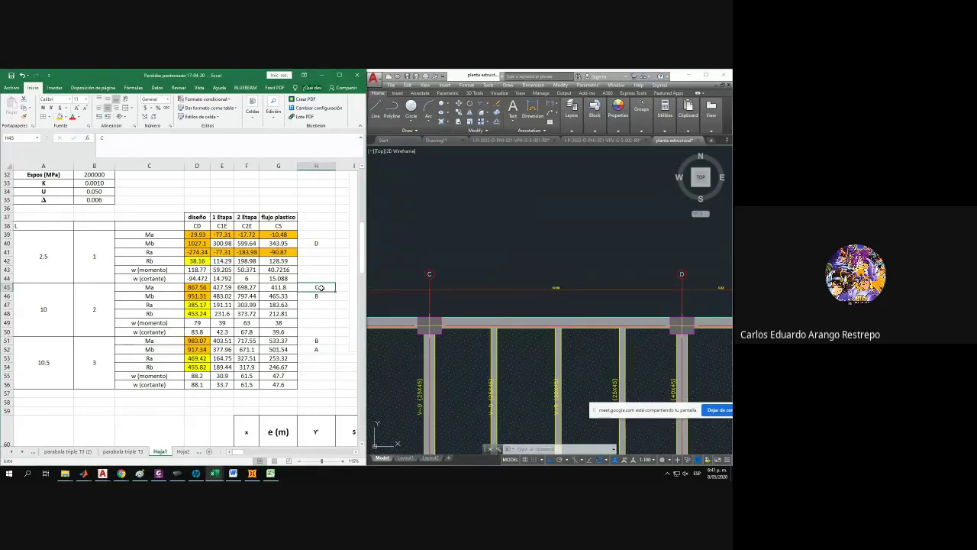
double_click(321, 287)
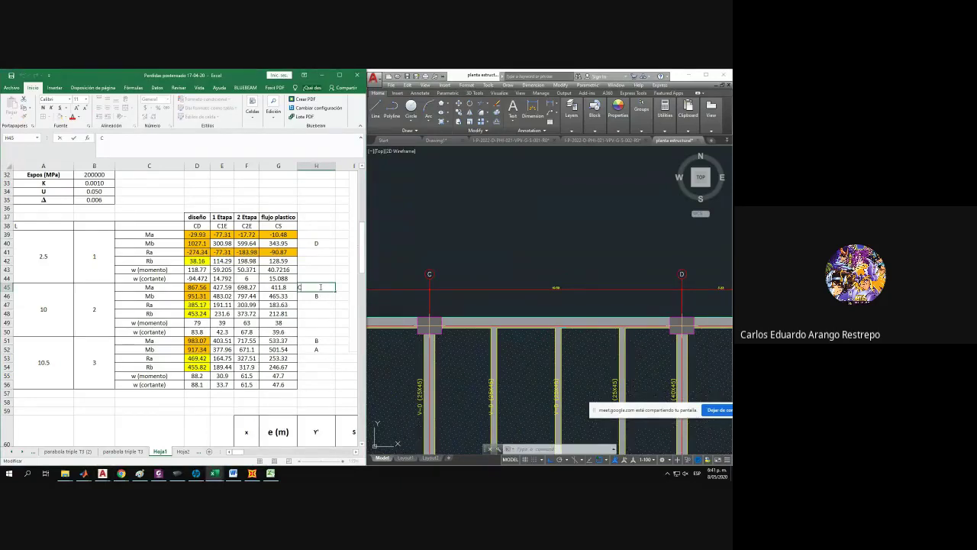
key(Return)
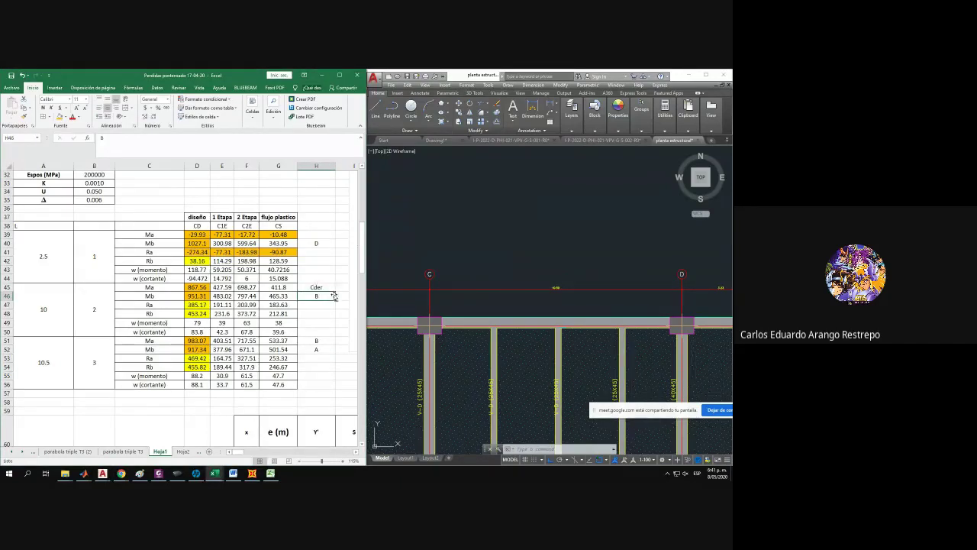
Check the labels of the 2.5 and 10 spans against axes C and D on the structural plan.
click(509, 293)
middle_drag(450, 283, 463, 285)
click(329, 303)
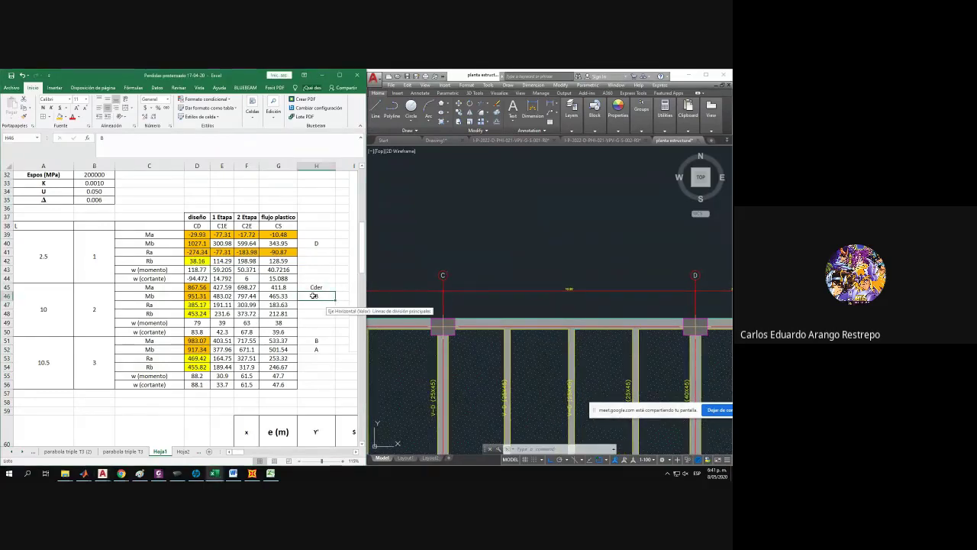
click(326, 286)
click(324, 245)
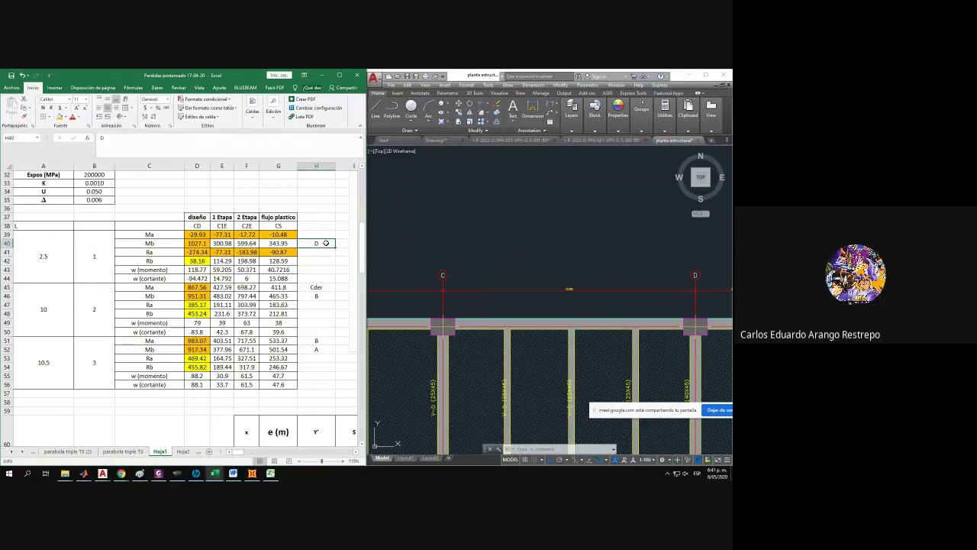
click(320, 229)
click(317, 242)
click(316, 287)
scroll(481, 284, down, 2)
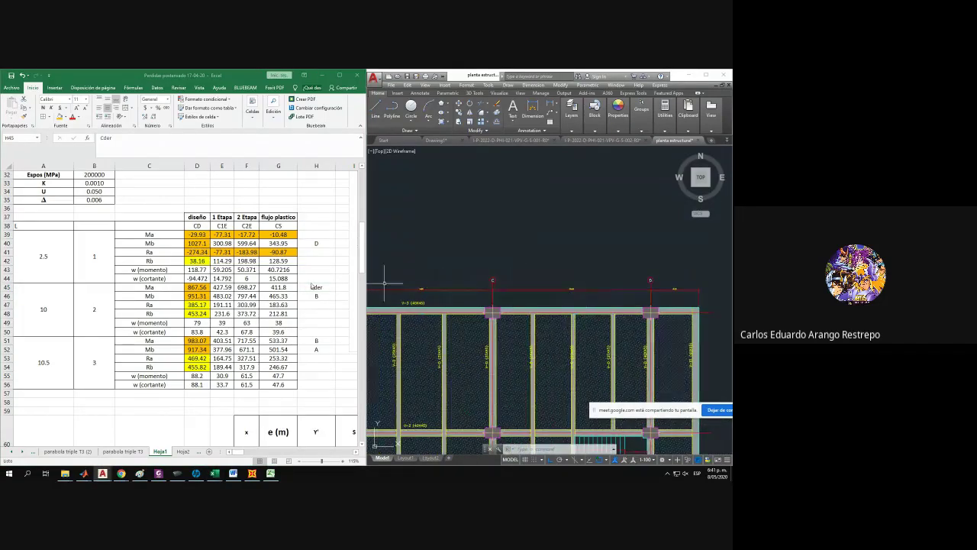
click(316, 285)
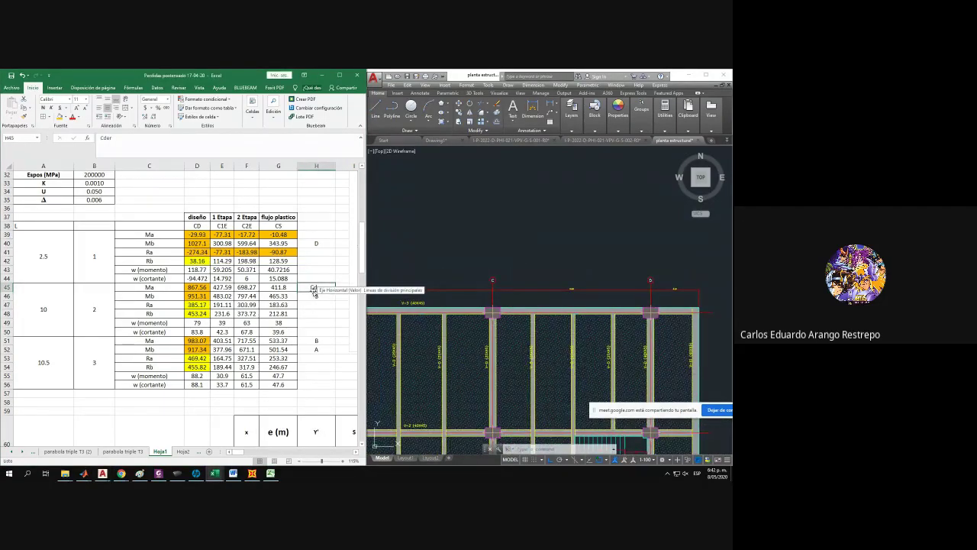
Replace the axis letter in the 10 span's Ma label in H45 so it reads Dder.
double_click(313, 287)
drag(303, 287, 296, 287)
text(D)
key(Return)
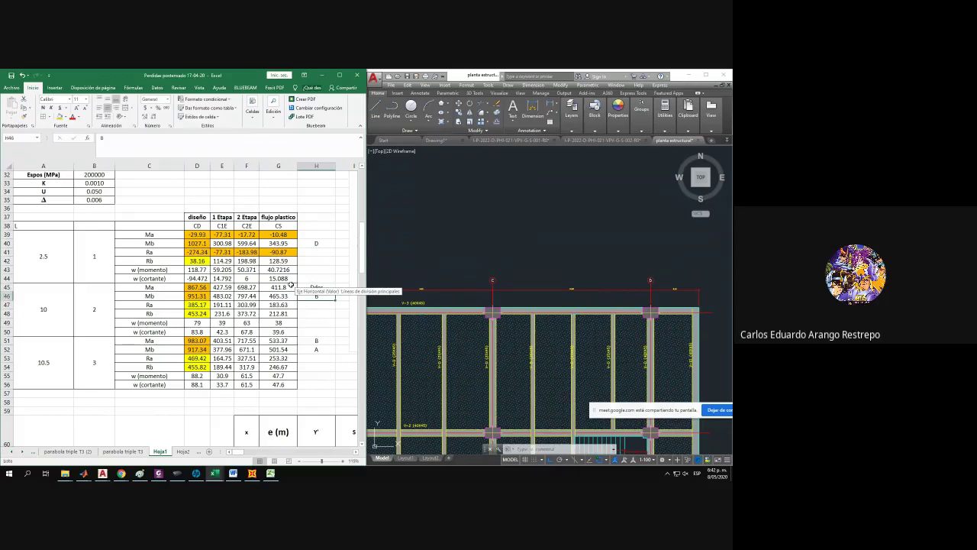
Change the side suffix of the 10 span's Ma label in H45 so it reads Diz.
click(327, 288)
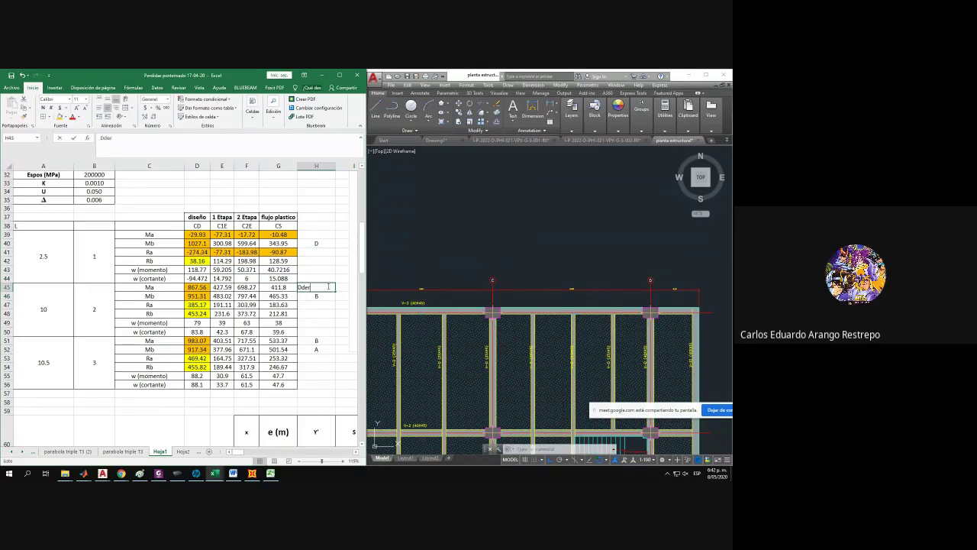
double_click(324, 288)
drag(310, 287, 303, 287)
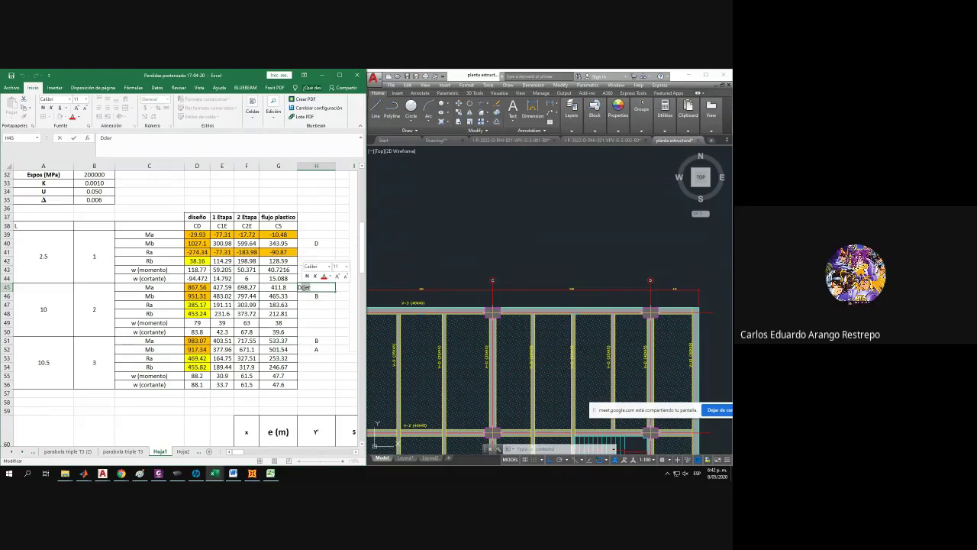
key(Return)
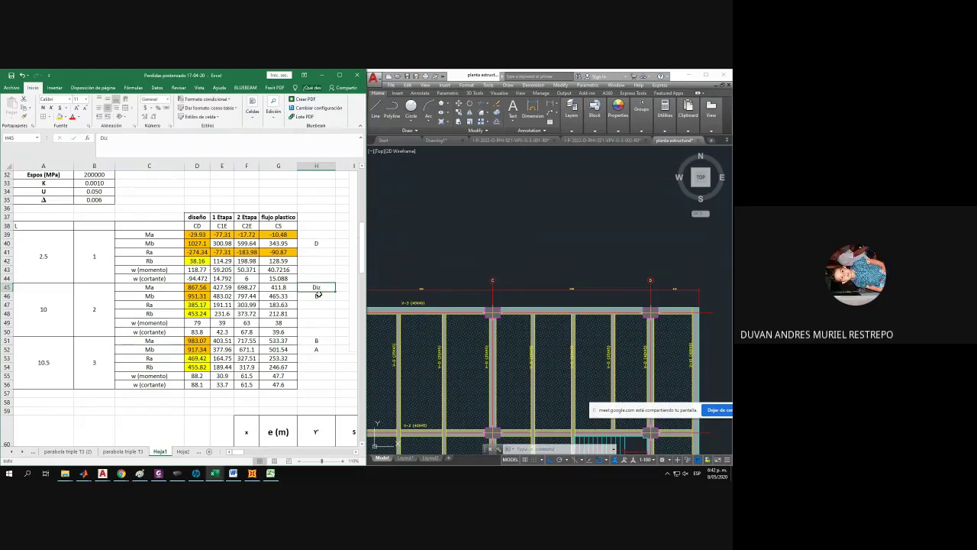
Change the axis label of the 10 span's Mb row in H46 to C der.
text(BC)
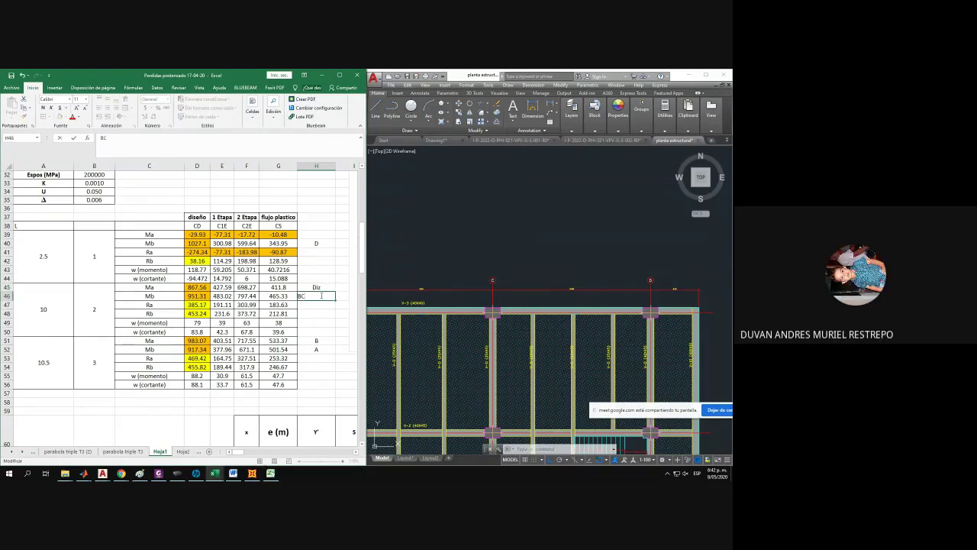
key(BackSpace)
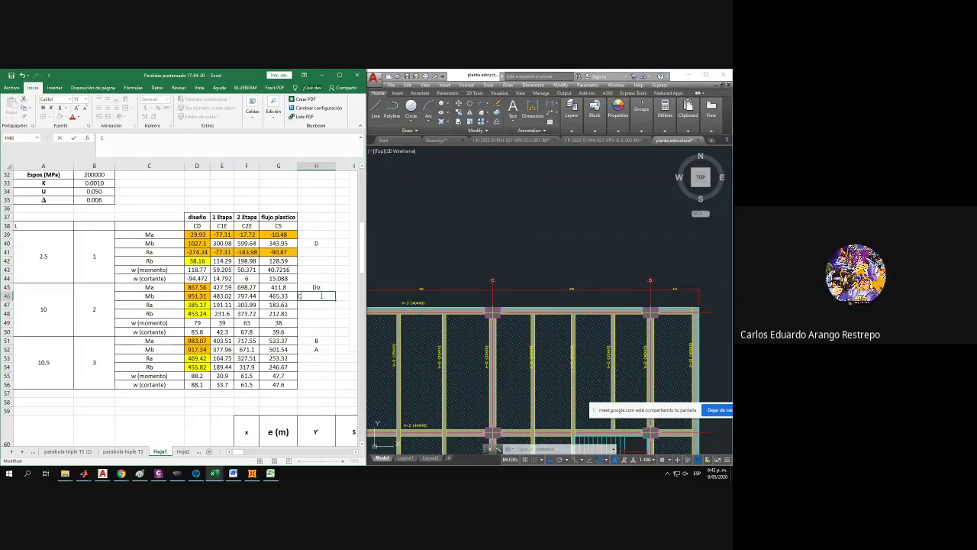
text(C der)
click(317, 314)
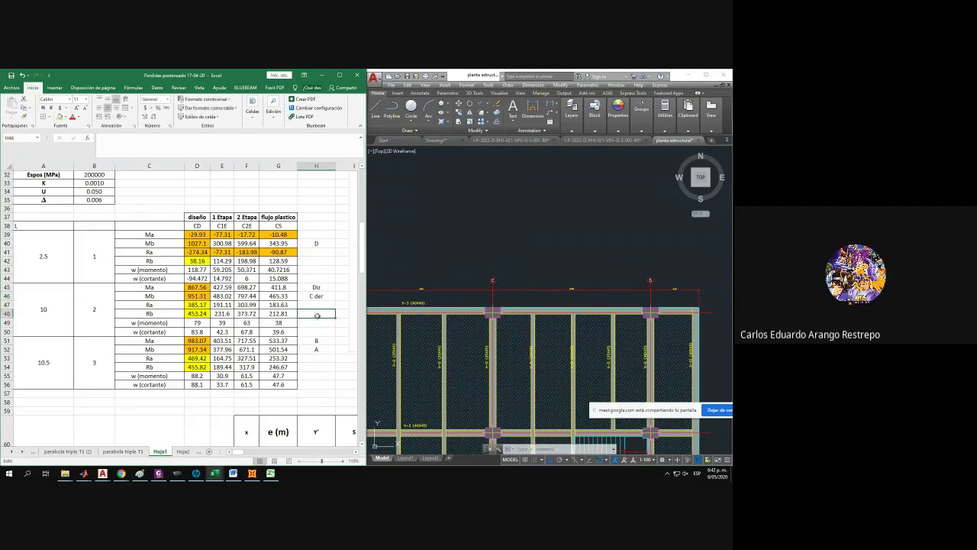
Change the axis label of the 10.5 span's Ma row in H51 to C iz, following the plan's axes.
middle_drag(493, 281, 563, 287)
middle_drag(477, 286, 495, 287)
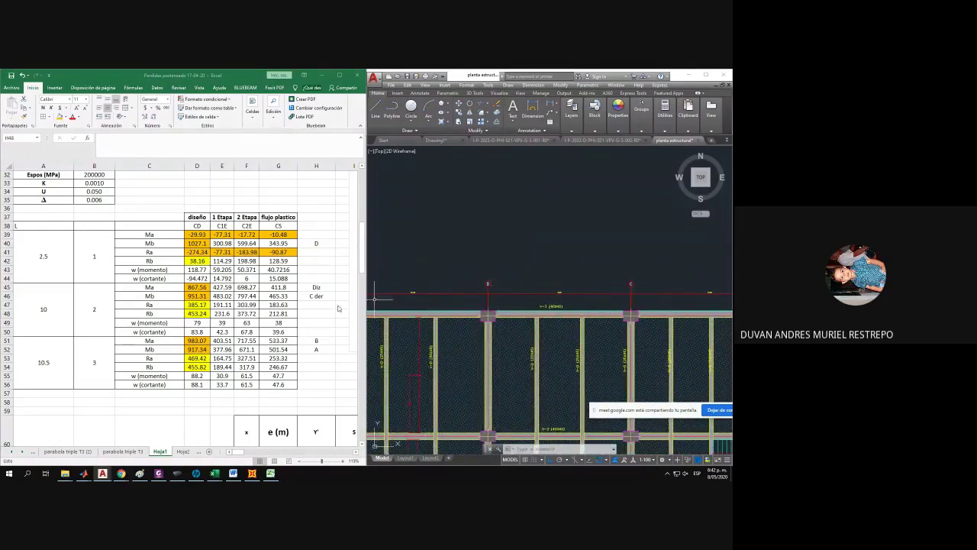
click(317, 340)
text(C der)
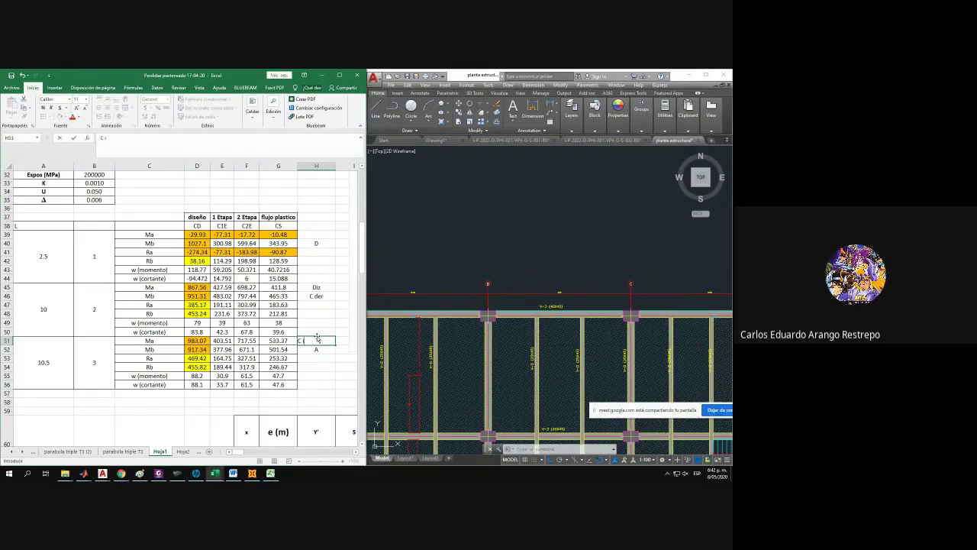
text(z)
key(Return)
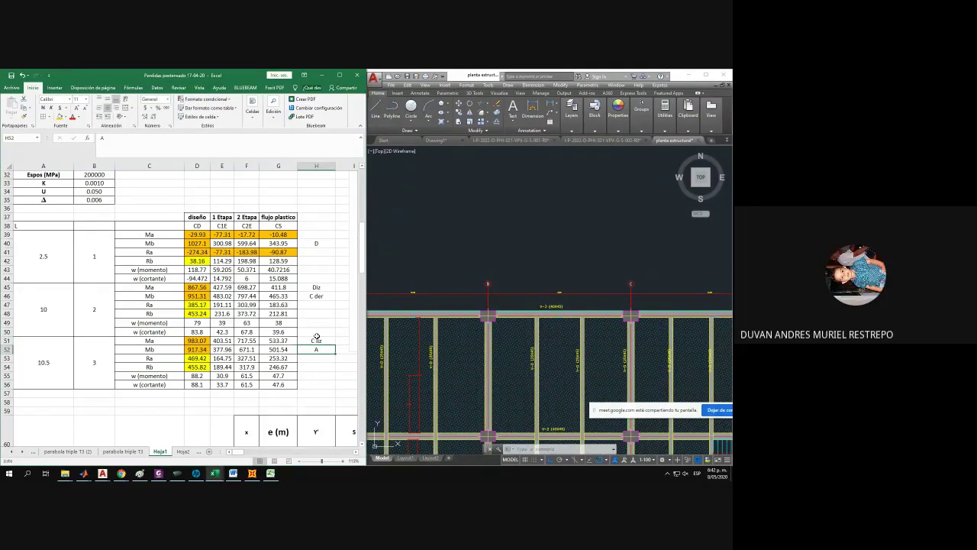
Label the 10.5 span's Mb row in H52 B der, check the plan's axes, and correct the label to A der.
text(B der)
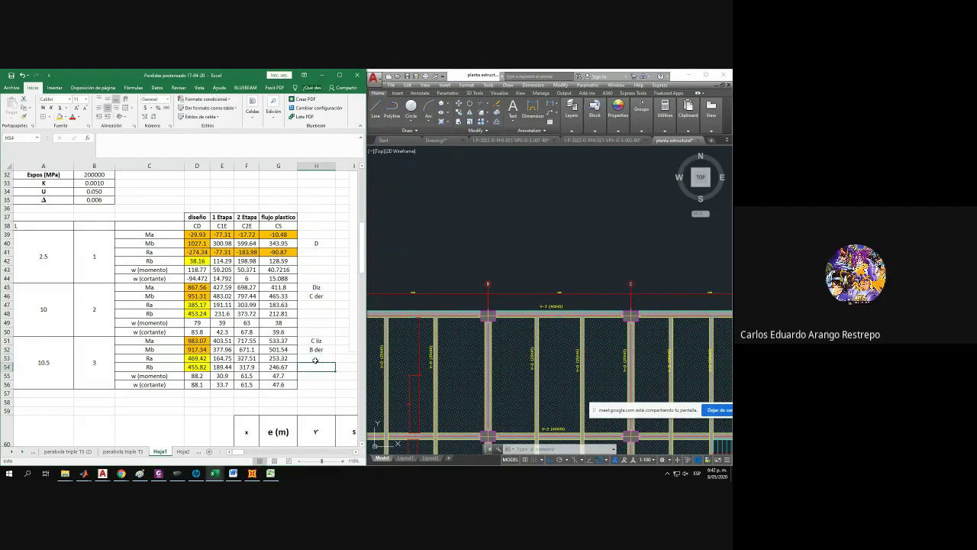
click(467, 292)
middle_drag(460, 273, 545, 275)
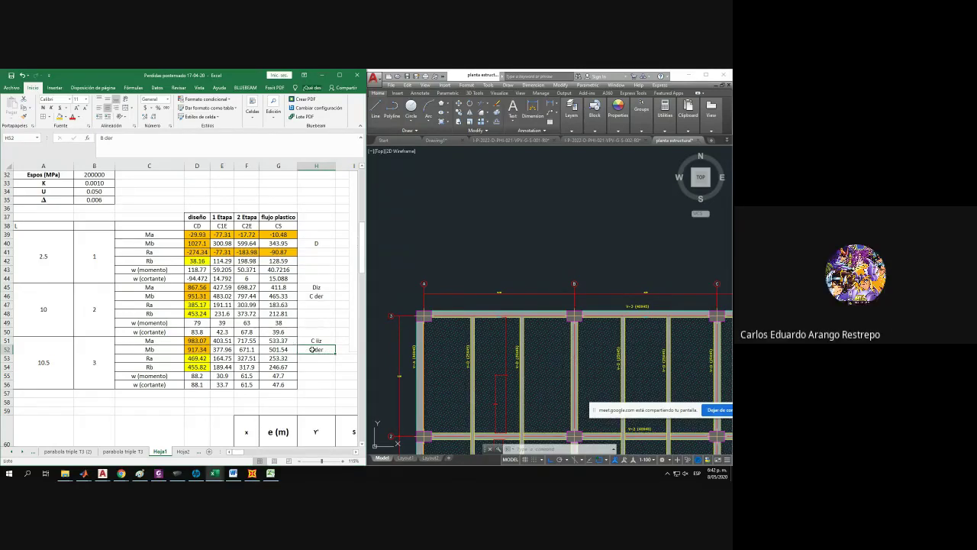
double_click(311, 349)
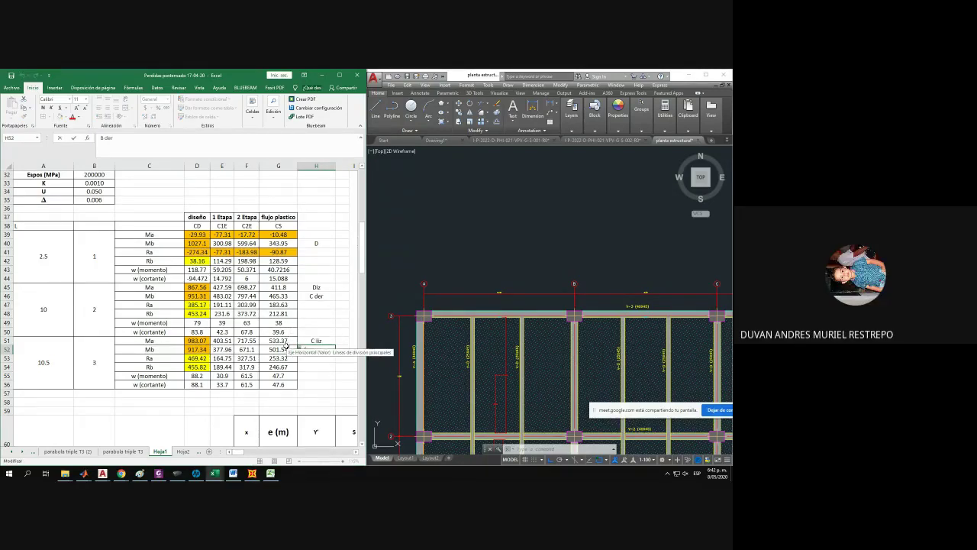
click(597, 259)
scroll(526, 264, down, 1)
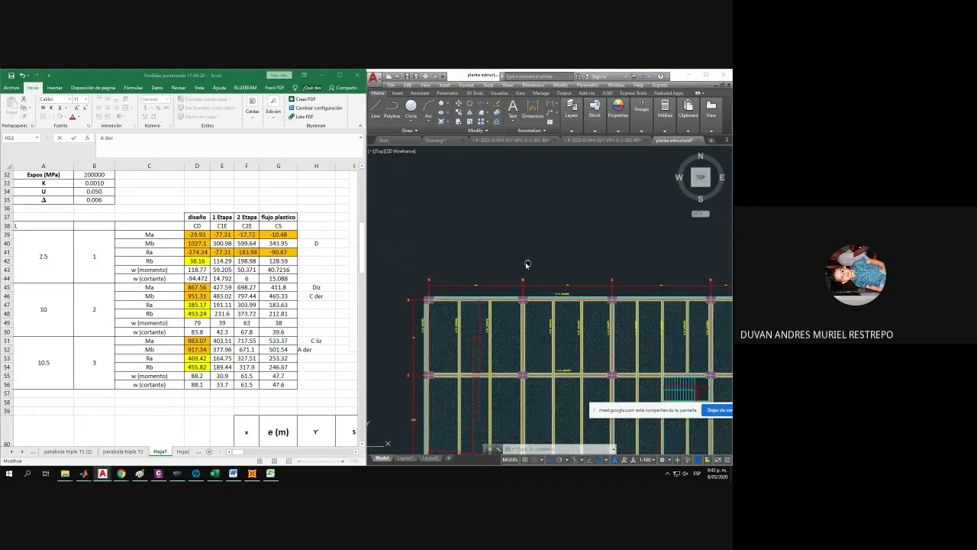
scroll(466, 252, down, 4)
click(38, 375)
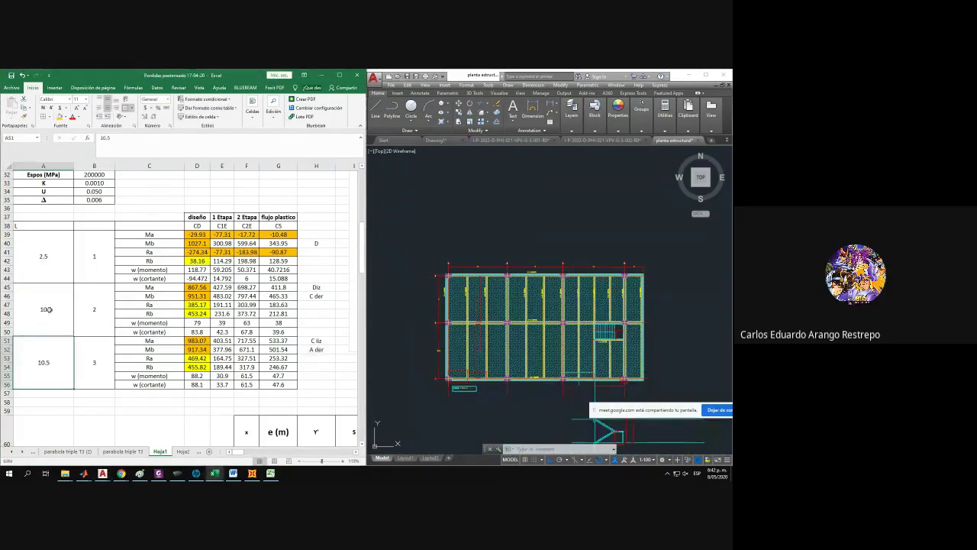
Examine the whole structural floor plan and the drawings below it alongside the span moment table.
ctrl+scroll(86, 313, down, 4)
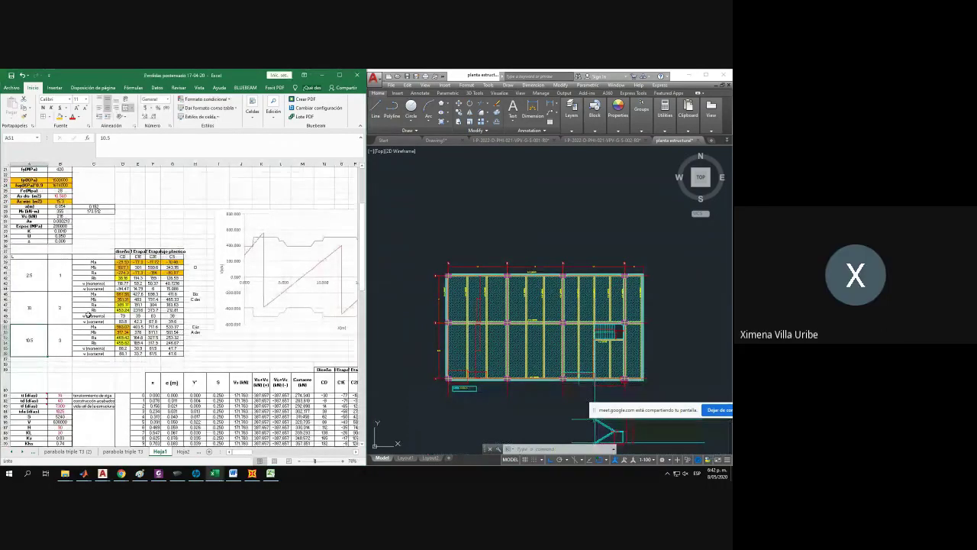
click(12, 88)
click(11, 90)
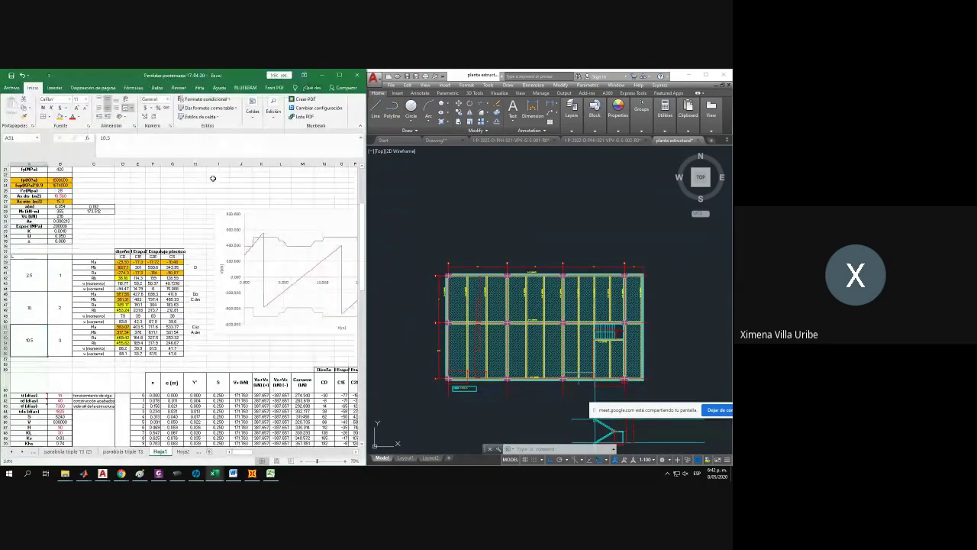
click(445, 221)
middle_drag(458, 226, 443, 201)
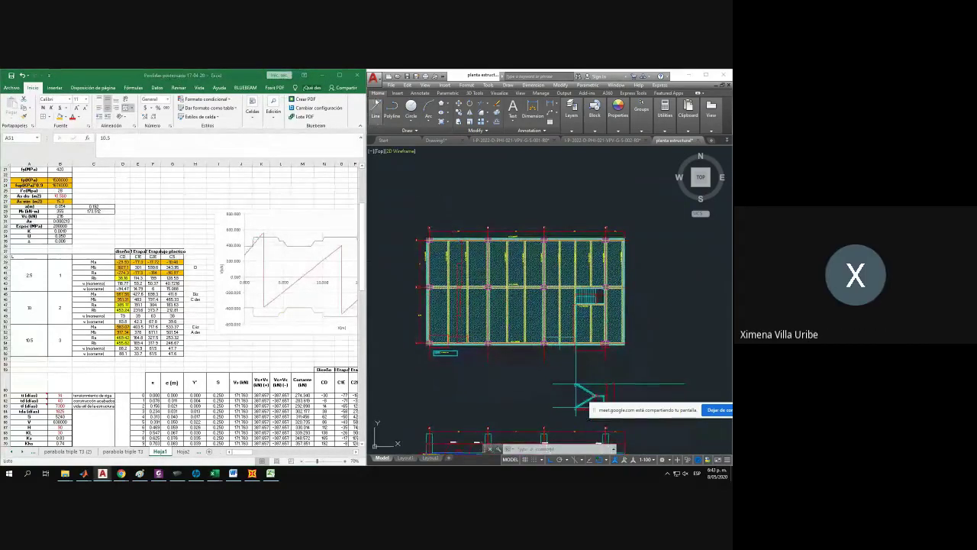
scroll(462, 248, down, 2)
scroll(467, 252, up, 5)
scroll(501, 295, down, 2)
middle_drag(558, 254, 515, 246)
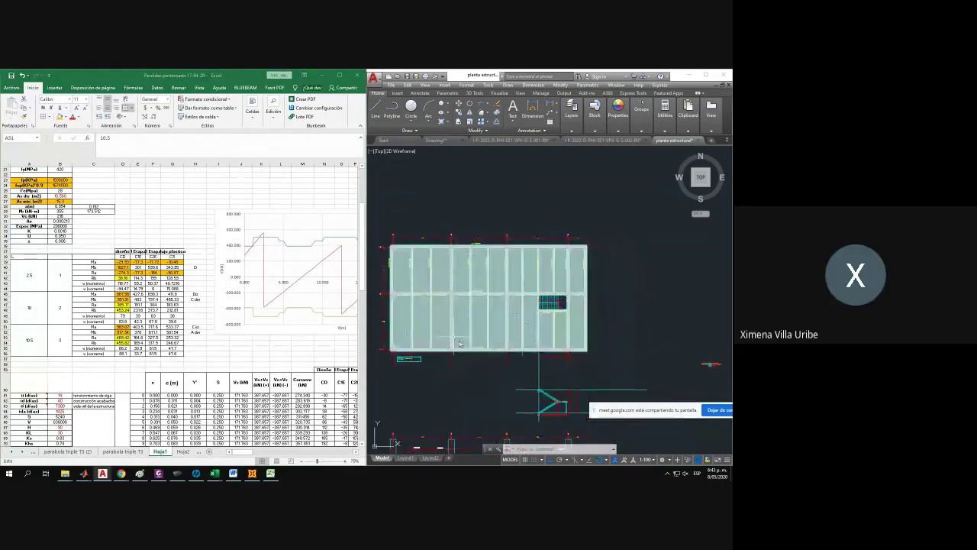
scroll(457, 293, up, 2)
scroll(473, 290, down, 2)
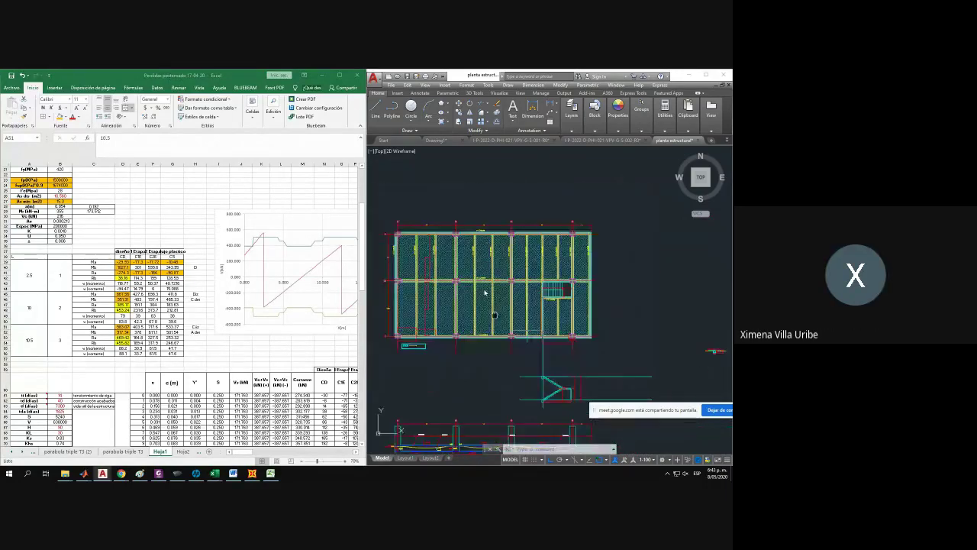
Open the drawing Despiece de viga and bring its beam details into view.
click(373, 77)
click(393, 136)
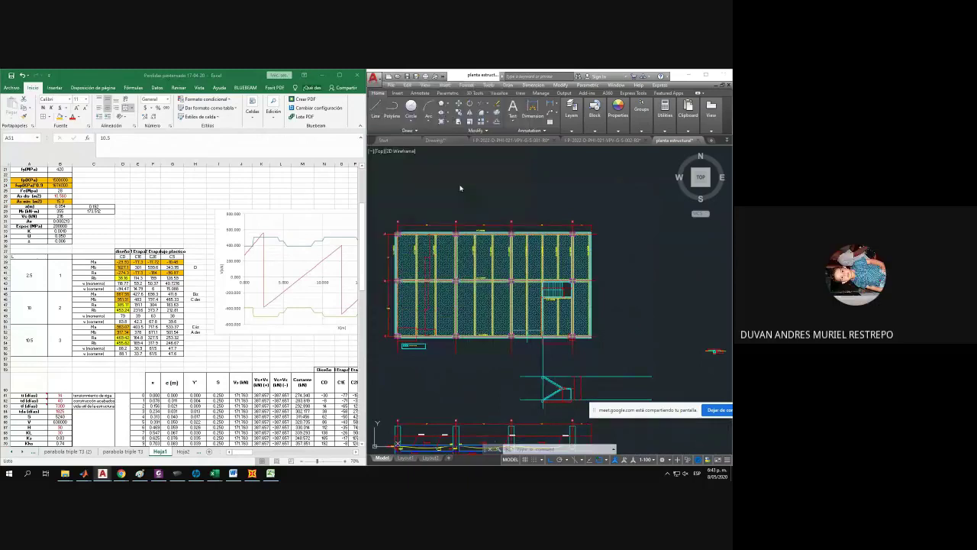
click(328, 237)
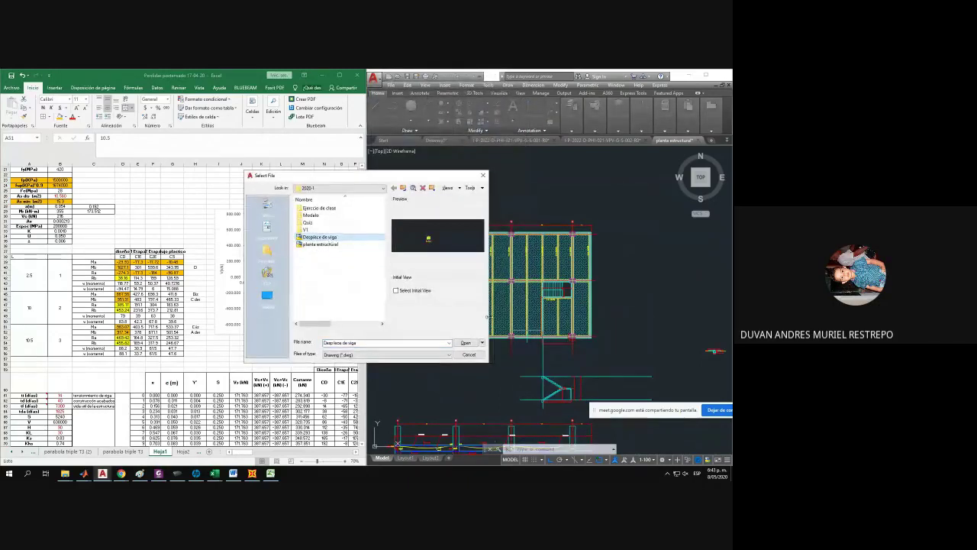
click(465, 343)
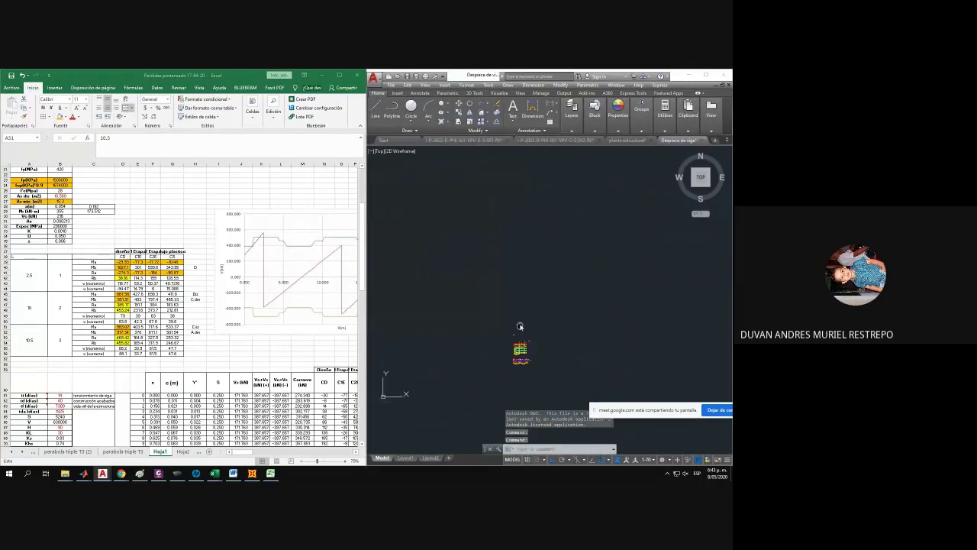
scroll(519, 326, up, 4)
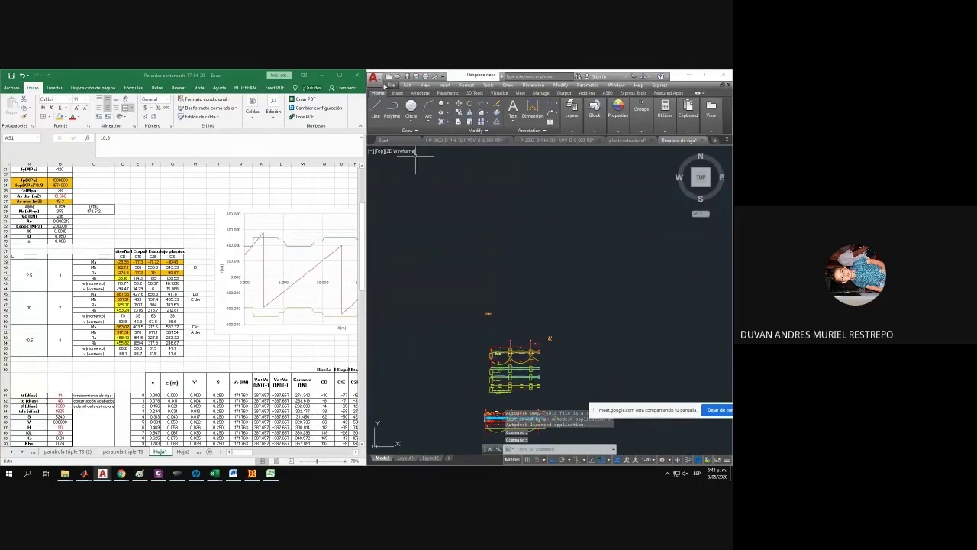
Browse the Postensado, 2020-1 and Ejercicio de clase folders for another drawing to open.
click(383, 85)
key(Escape)
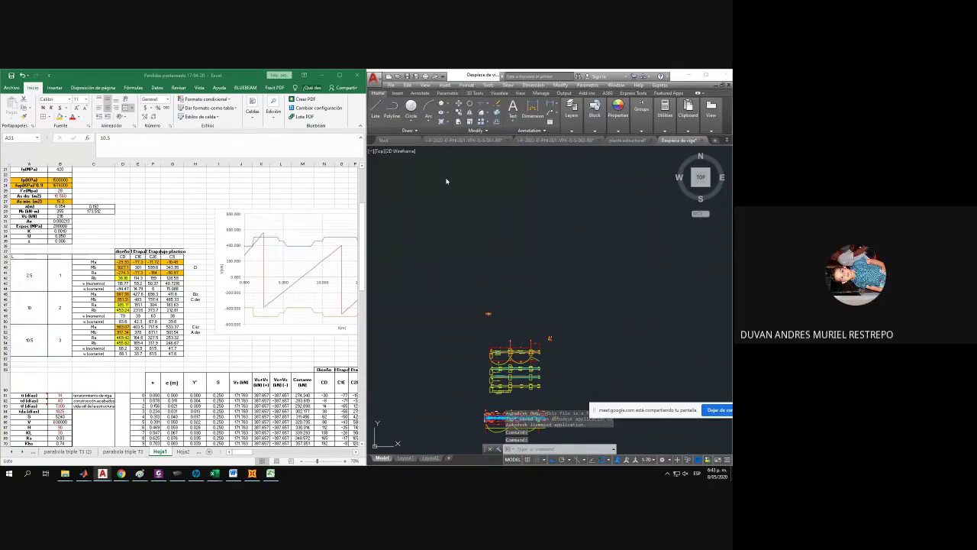
key(ctrl+o)
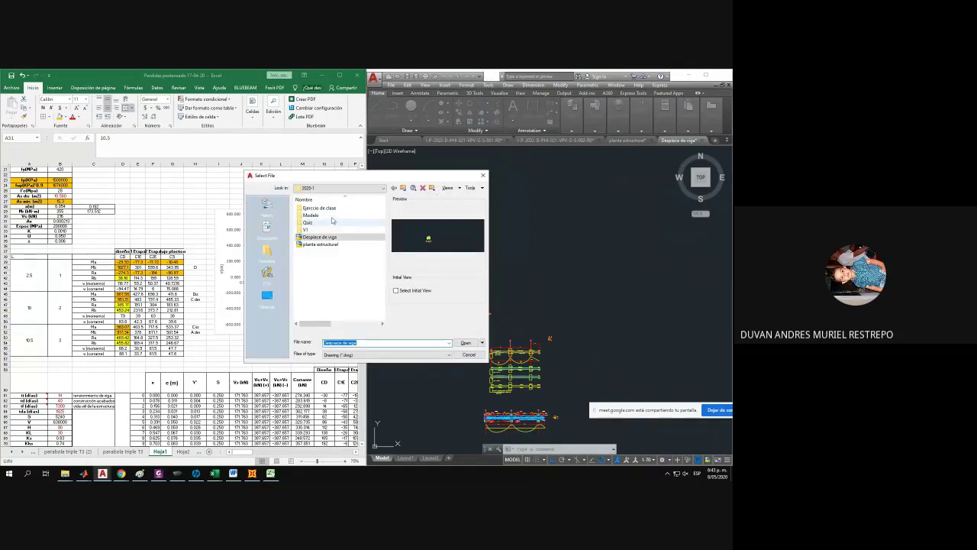
click(403, 188)
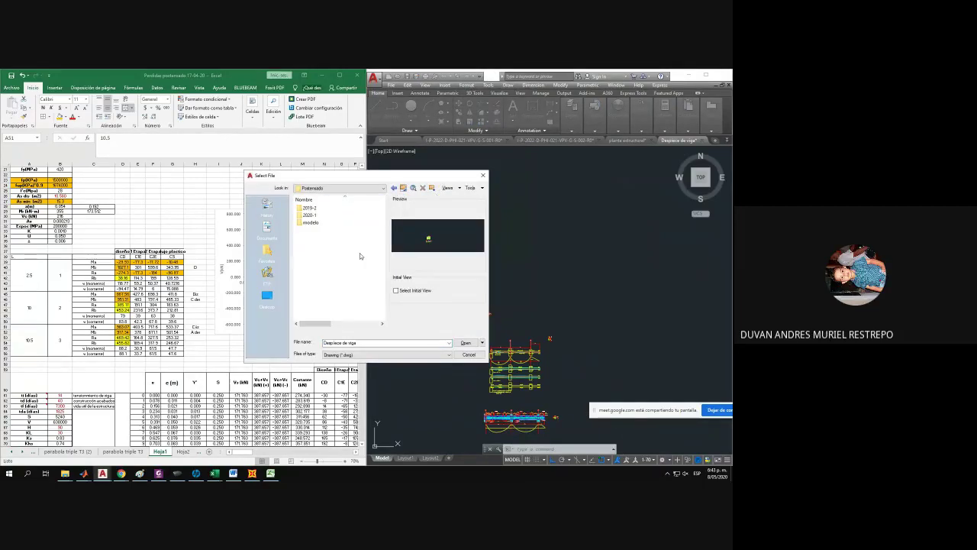
double_click(309, 214)
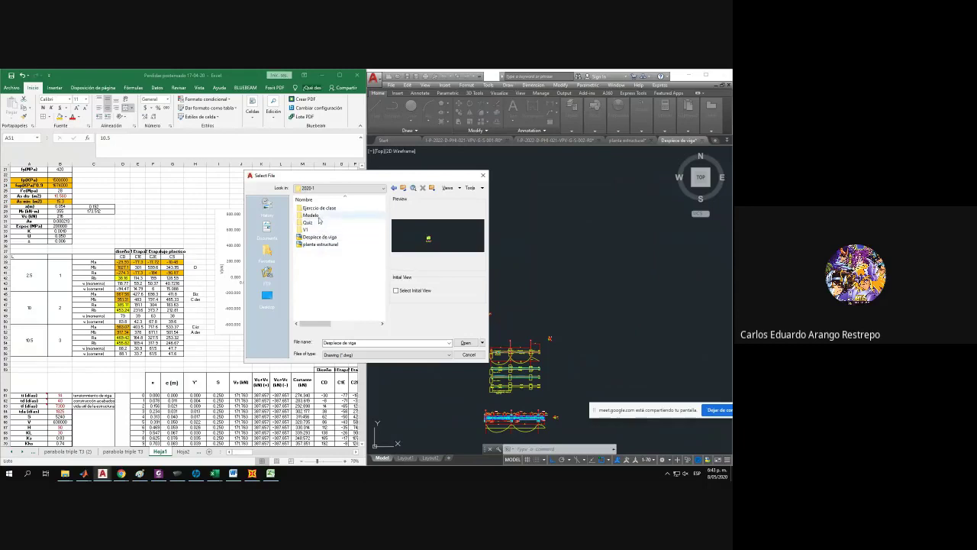
double_click(330, 208)
click(404, 188)
click(404, 187)
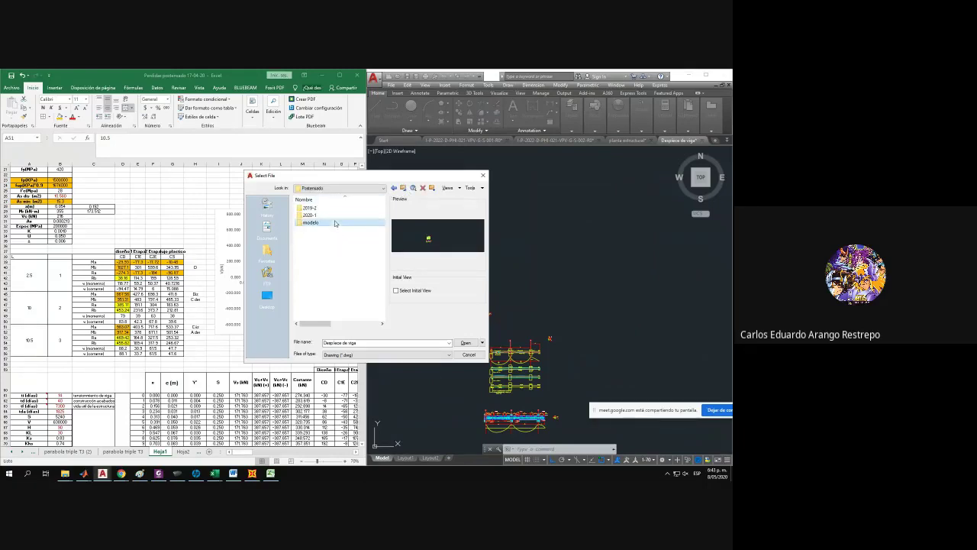
double_click(333, 215)
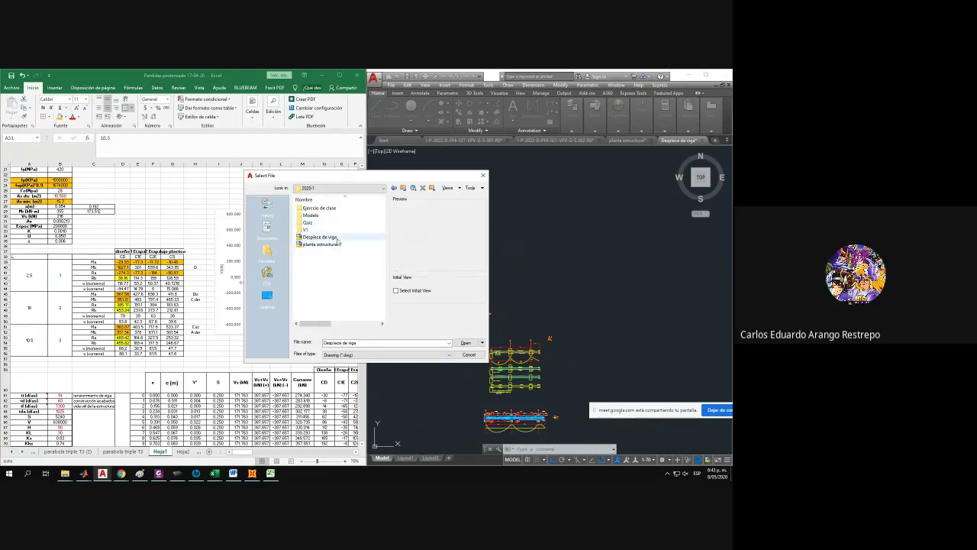
click(187, 220)
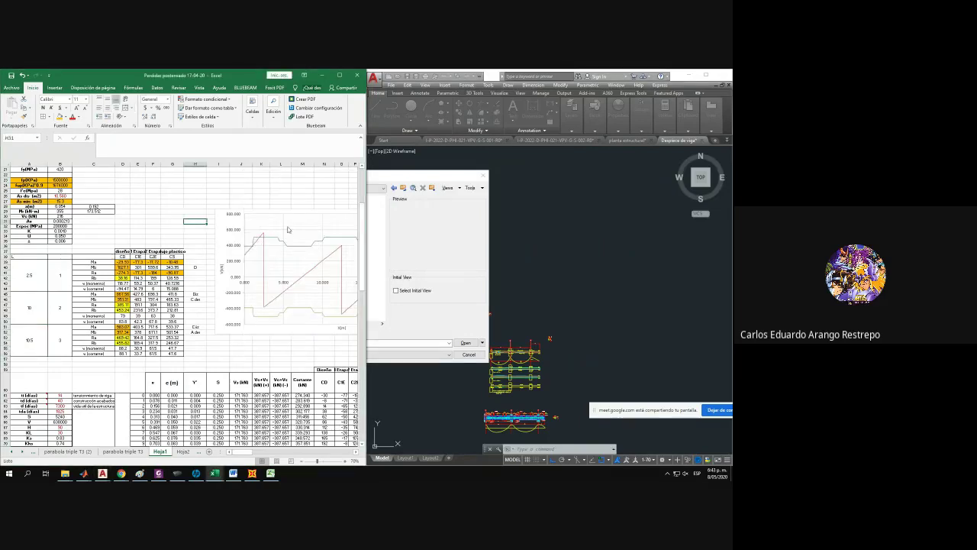
click(11, 87)
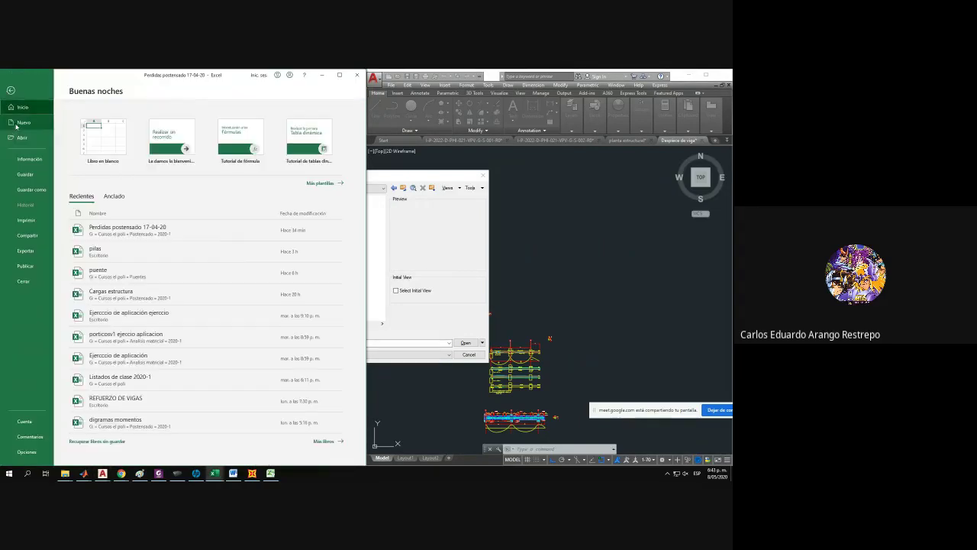
click(21, 136)
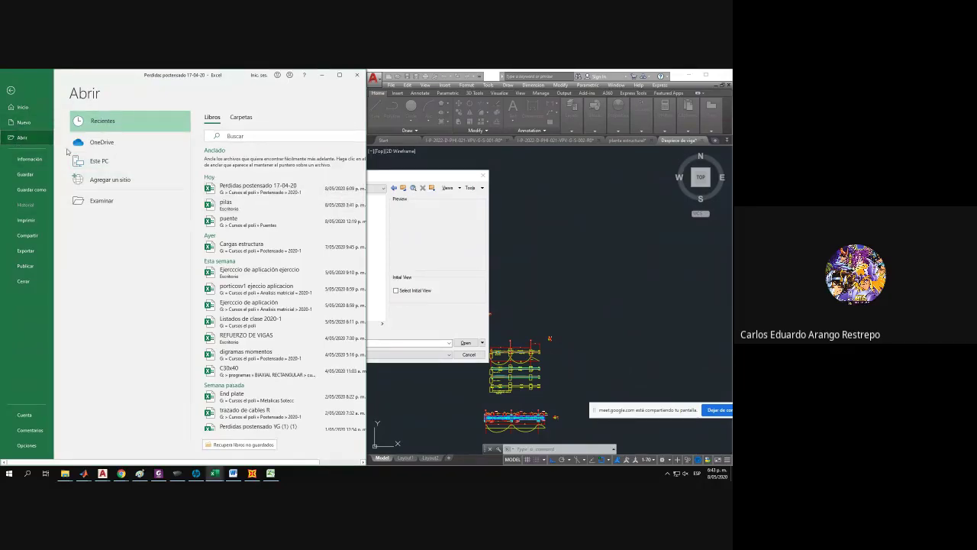
key(Escape)
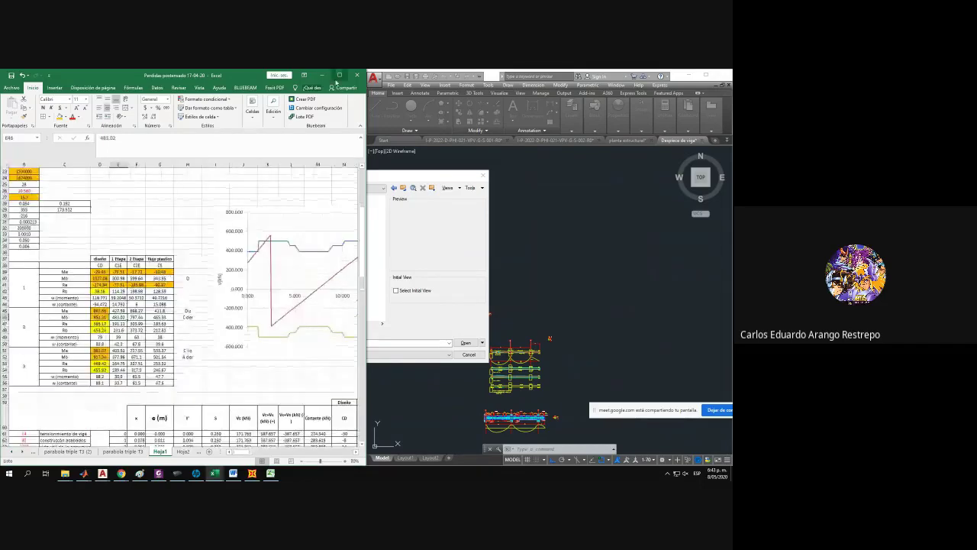
Maximize the losses workbook and try to open the workbook digramas momentos from the 2020-1 folder.
click(339, 75)
click(11, 87)
click(22, 138)
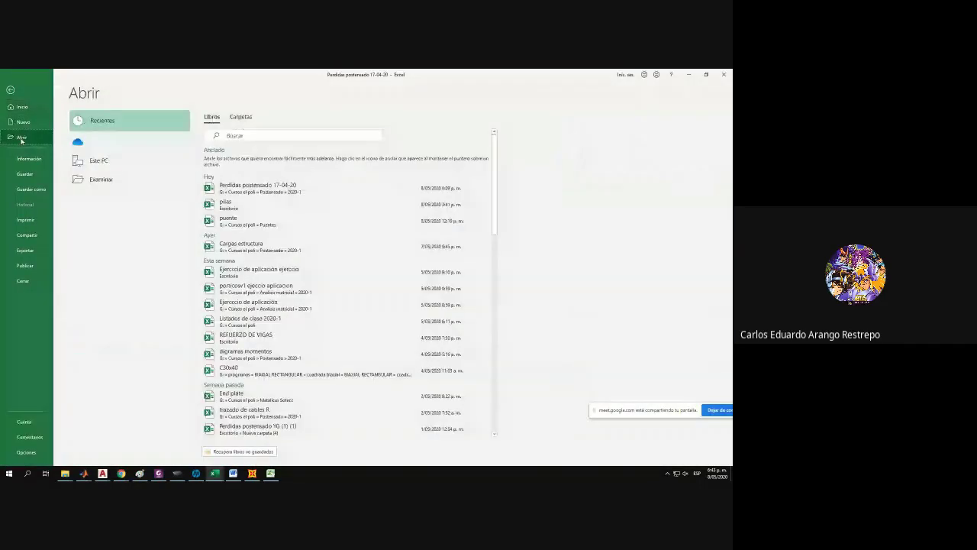
double_click(95, 162)
click(135, 178)
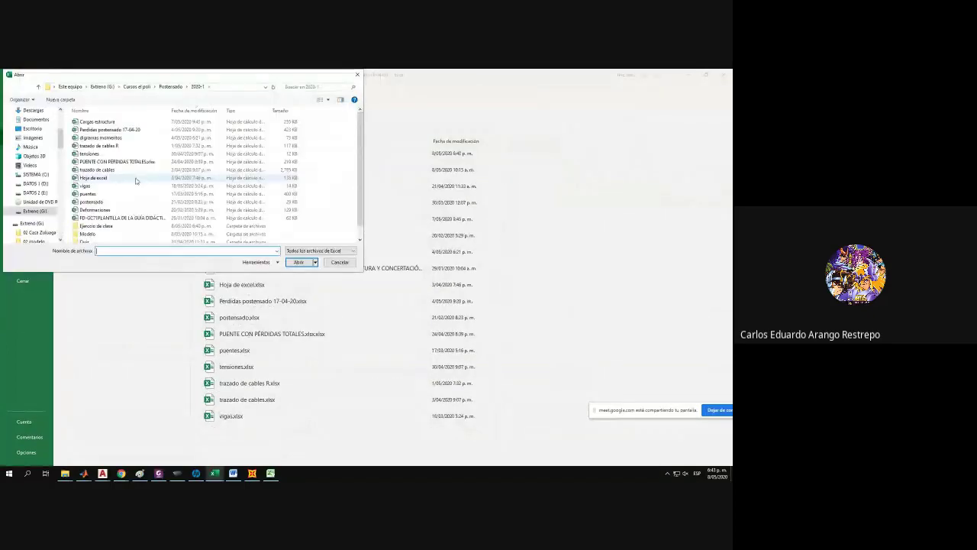
scroll(136, 178, down, 1)
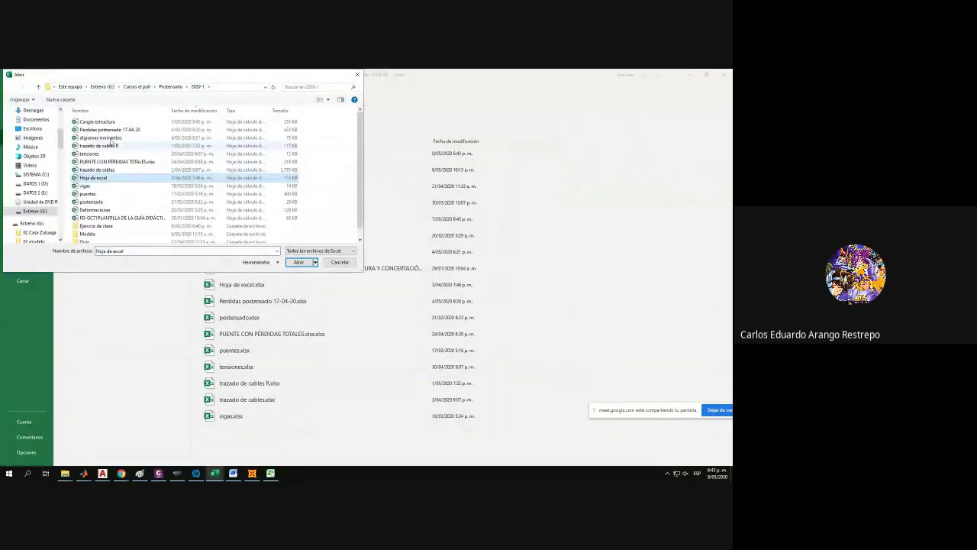
double_click(110, 138)
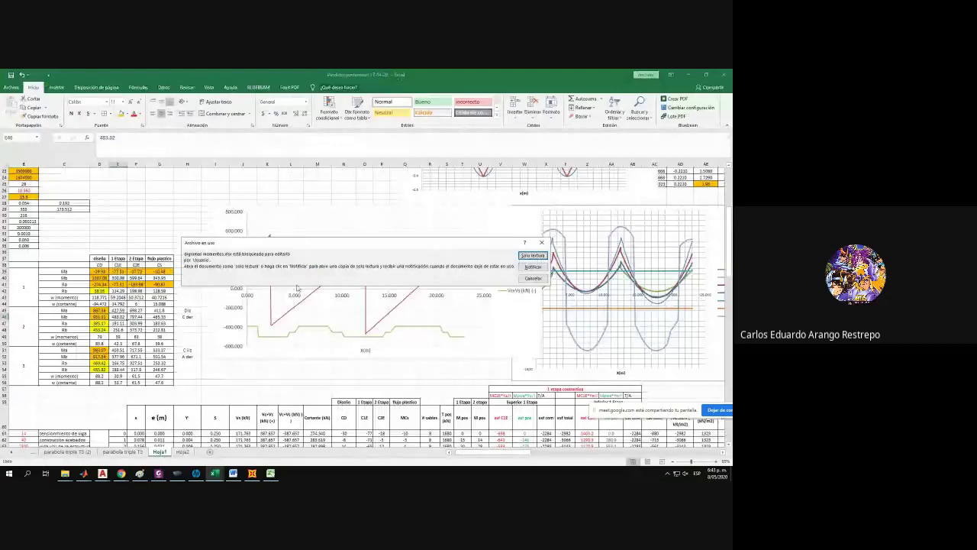
key(Escape)
Check the span moments on Hoja2 of the already open digramas momentos workbook, and close it saving the changes.
click(215, 474)
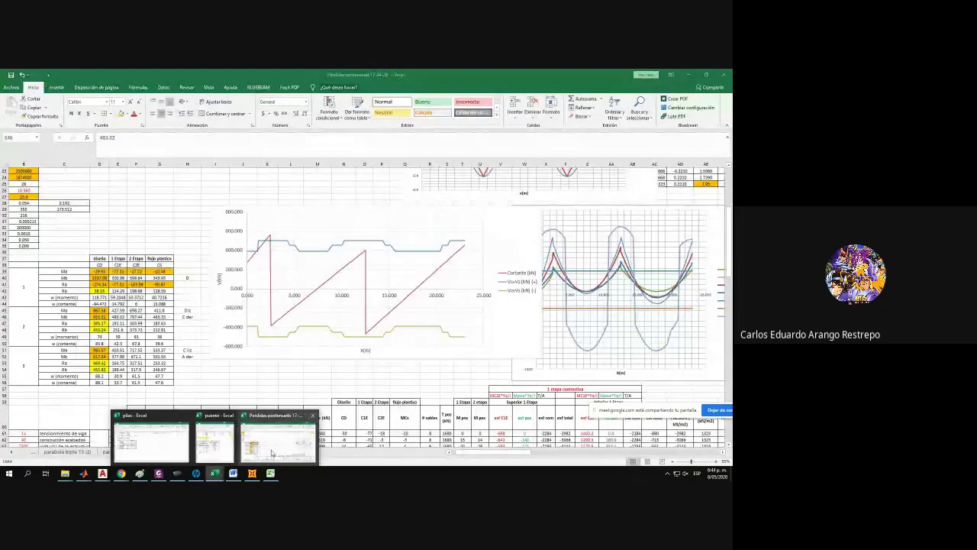
click(214, 445)
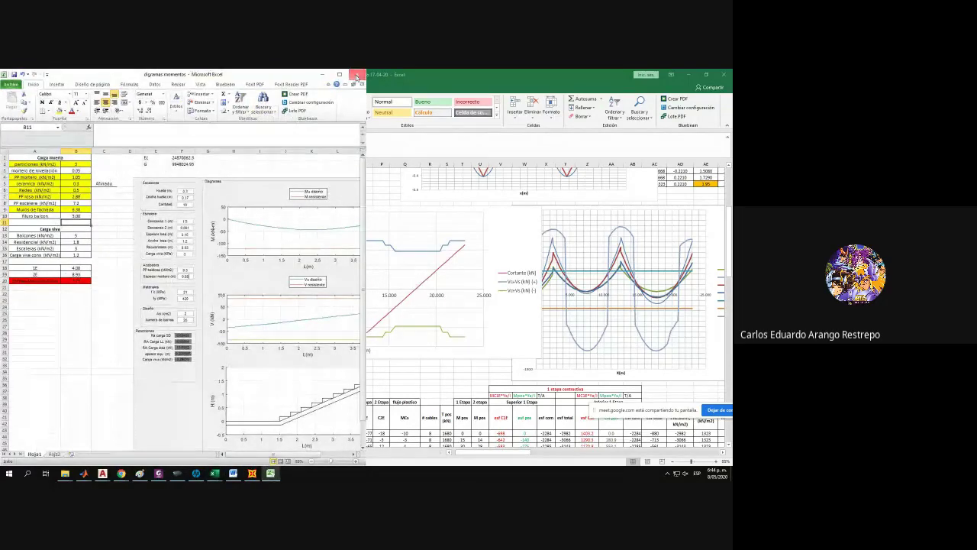
click(53, 454)
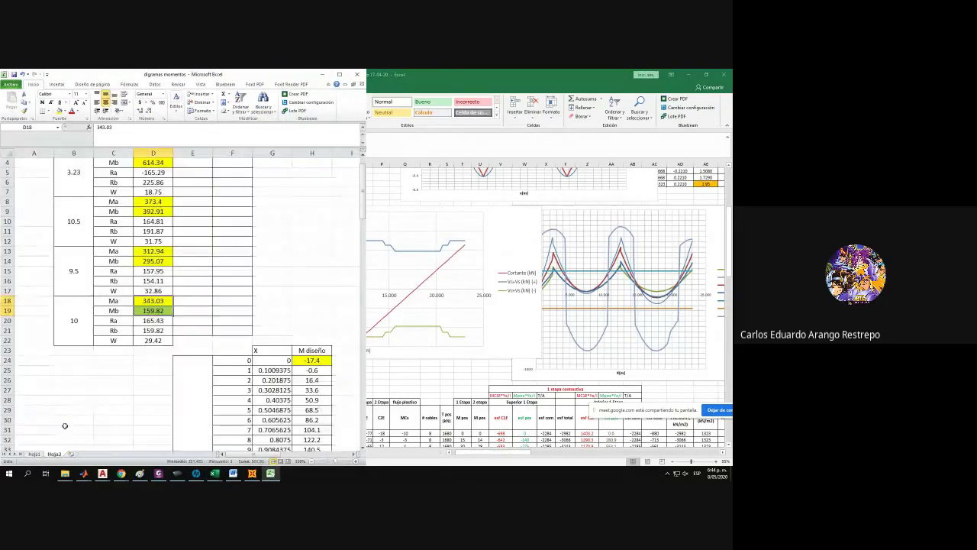
ctrl+scroll(138, 332, down, 5)
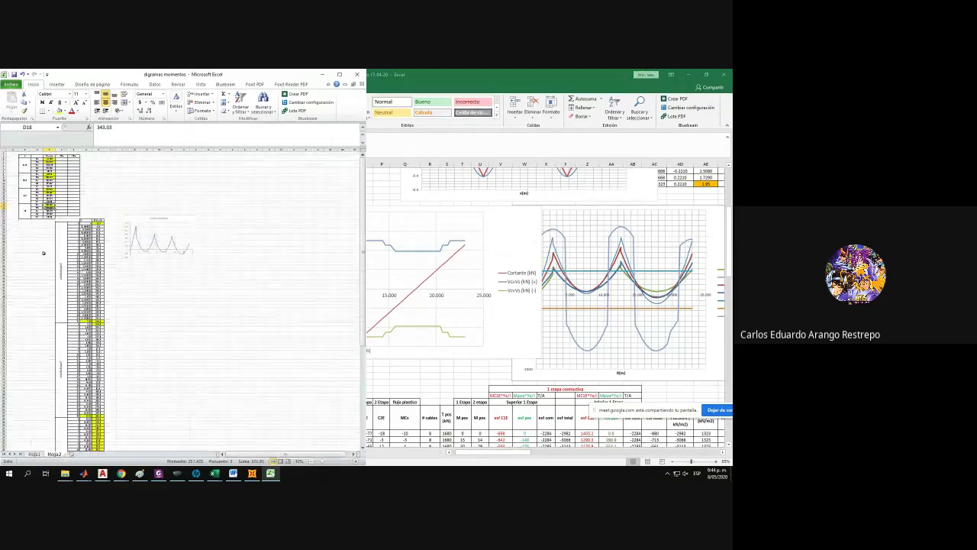
ctrl+scroll(38, 230, up, 4)
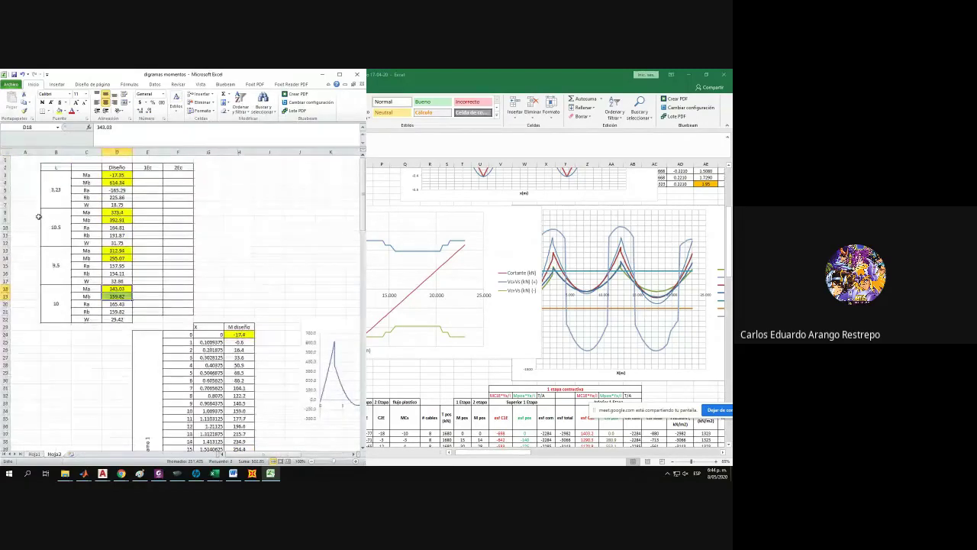
click(357, 74)
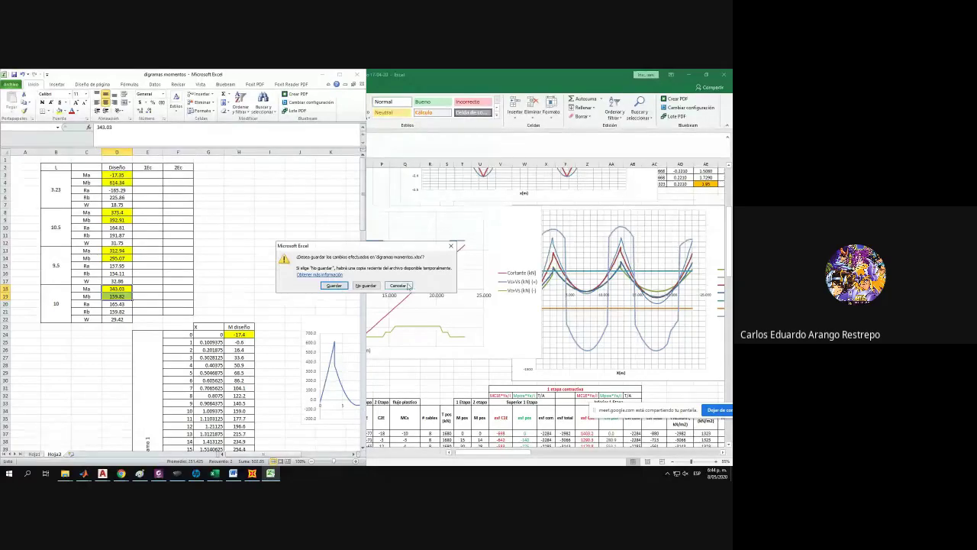
click(332, 285)
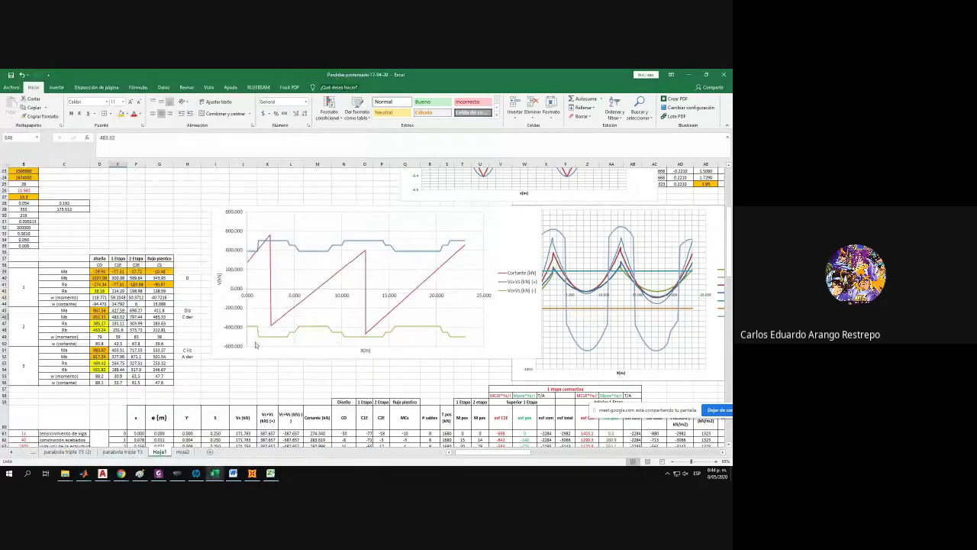
Switch to SAP2000 and open the recent model edificio.SDB.
ctrl+scroll(339, 320, down, 1)
ctrl+scroll(340, 317, down, 3)
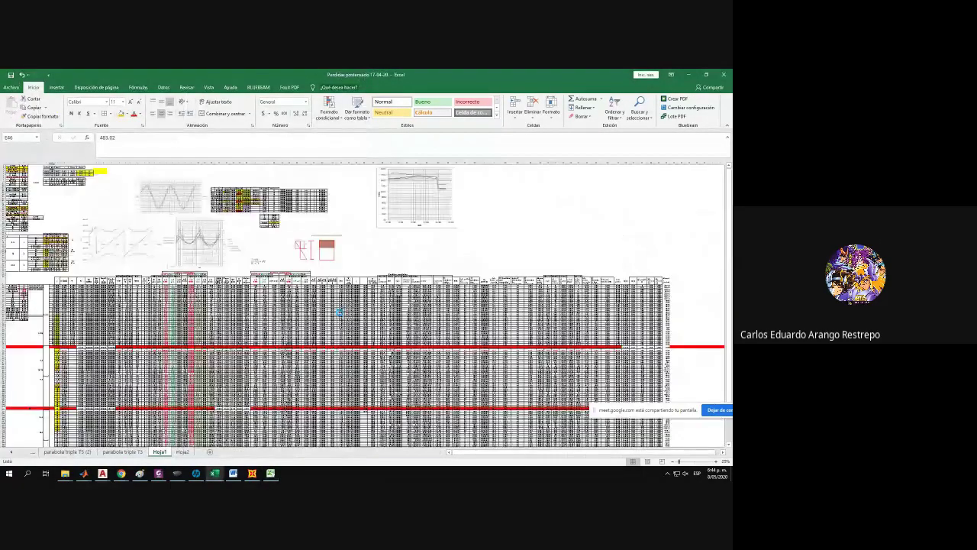
ctrl+scroll(339, 311, up, 4)
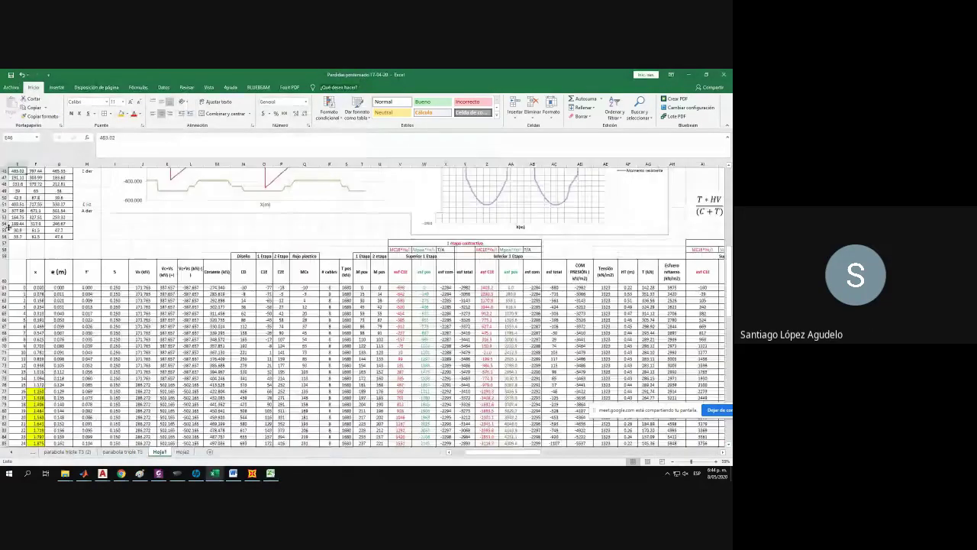
scroll(429, 406, up, 6)
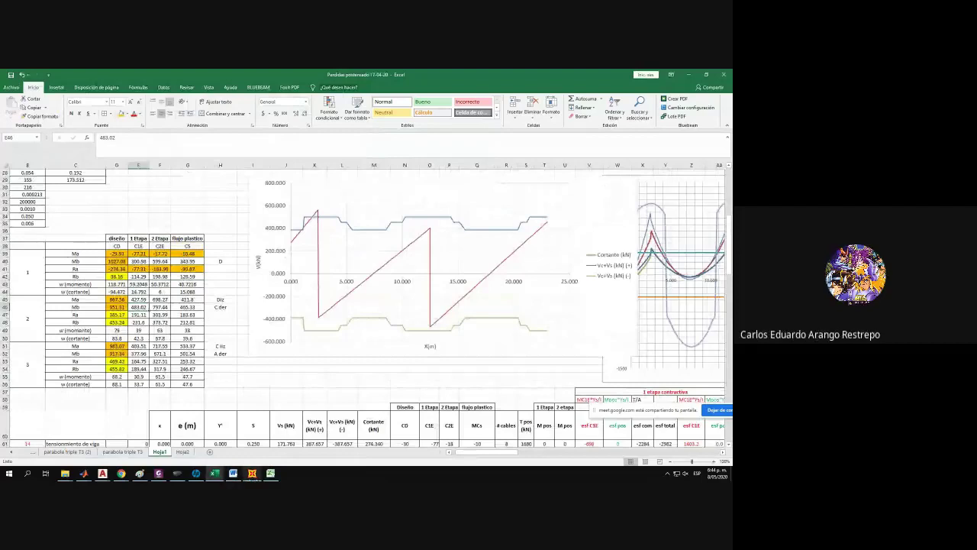
click(703, 262)
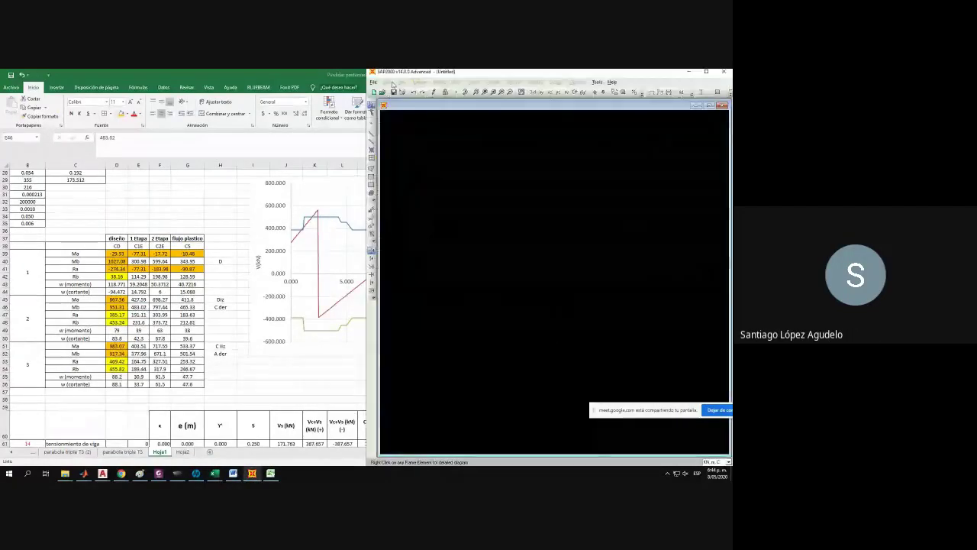
click(374, 82)
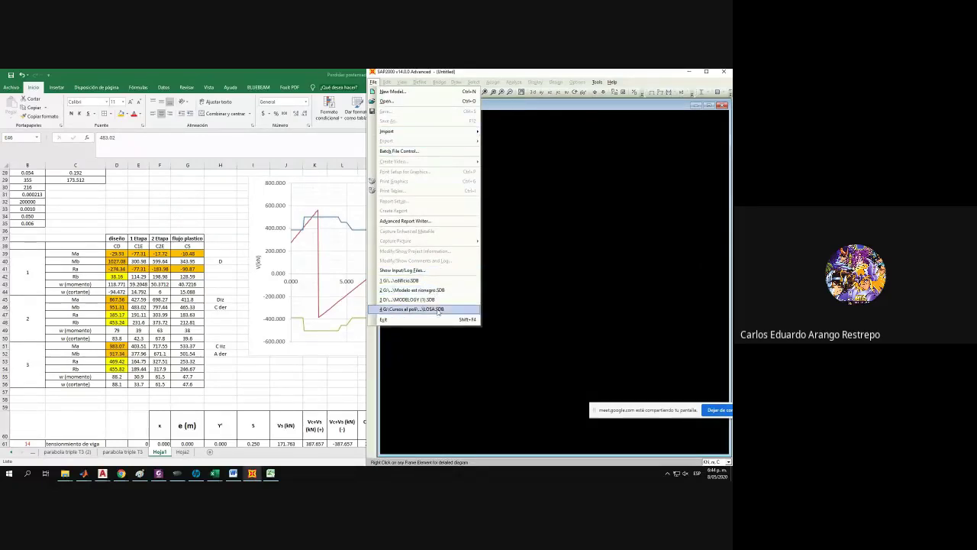
click(416, 280)
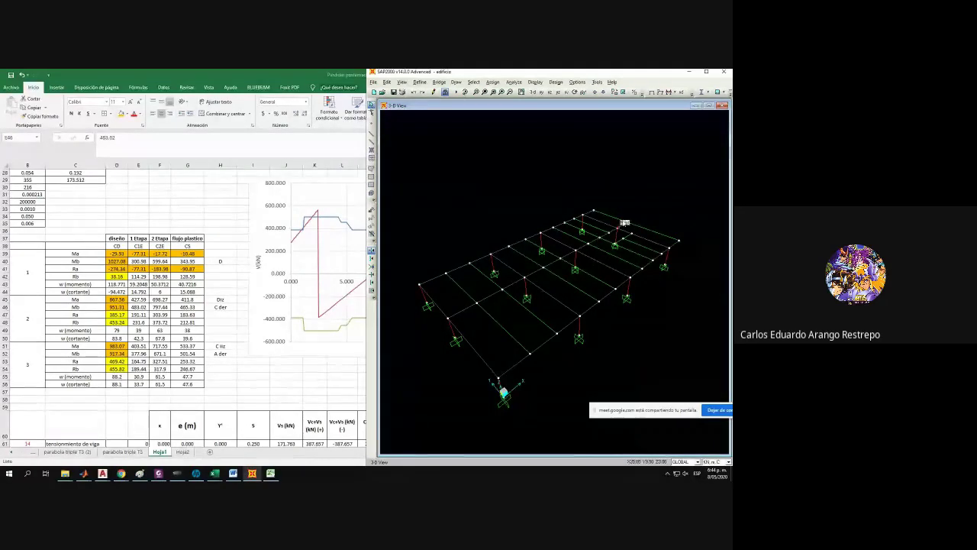
Set the losses workbook beside the SAP2000 model and examine Hoja1's span moment table and the calculation rows below it.
click(158, 317)
middle_click(158, 318)
scroll(160, 264, up, 10)
scroll(157, 313, down, 12)
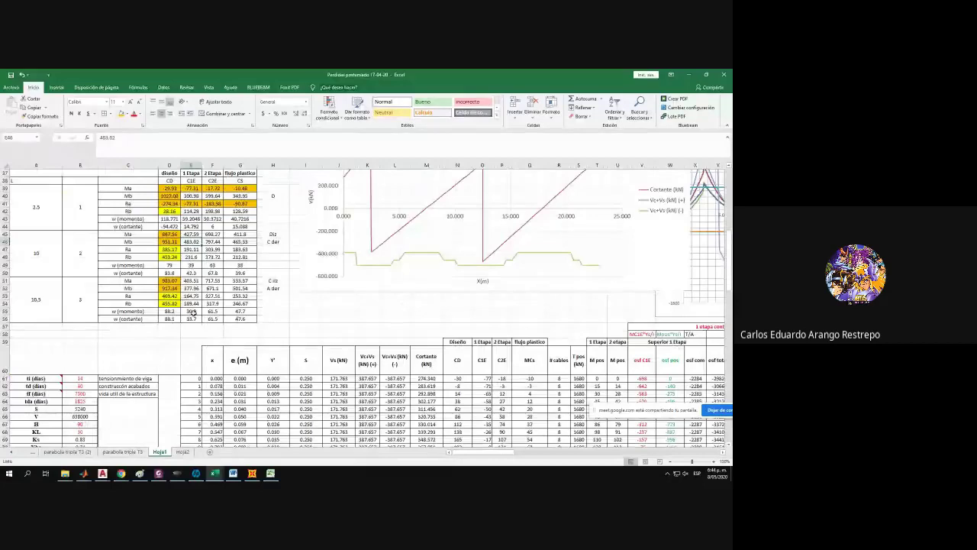
drag(1, 142, 1, 142)
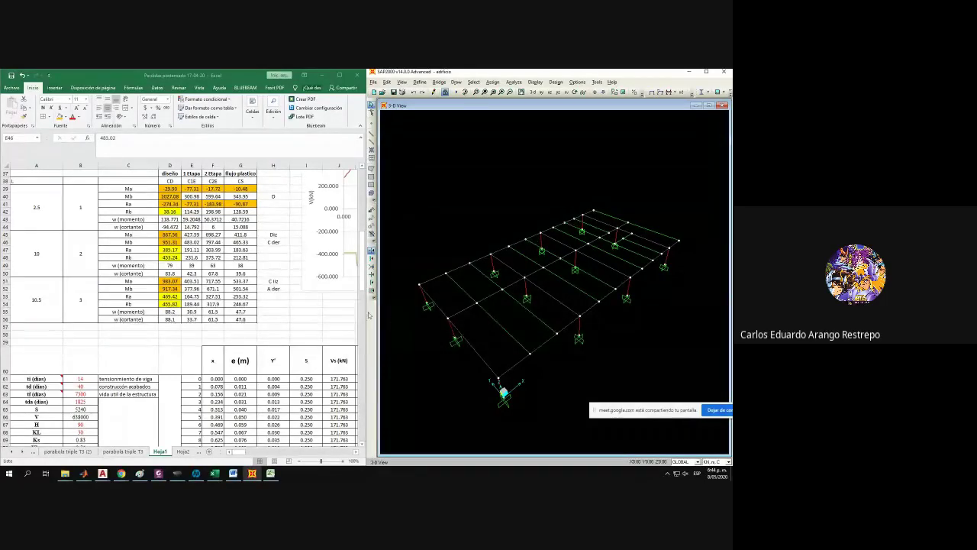
click(257, 285)
ctrl+scroll(247, 281, down, 3)
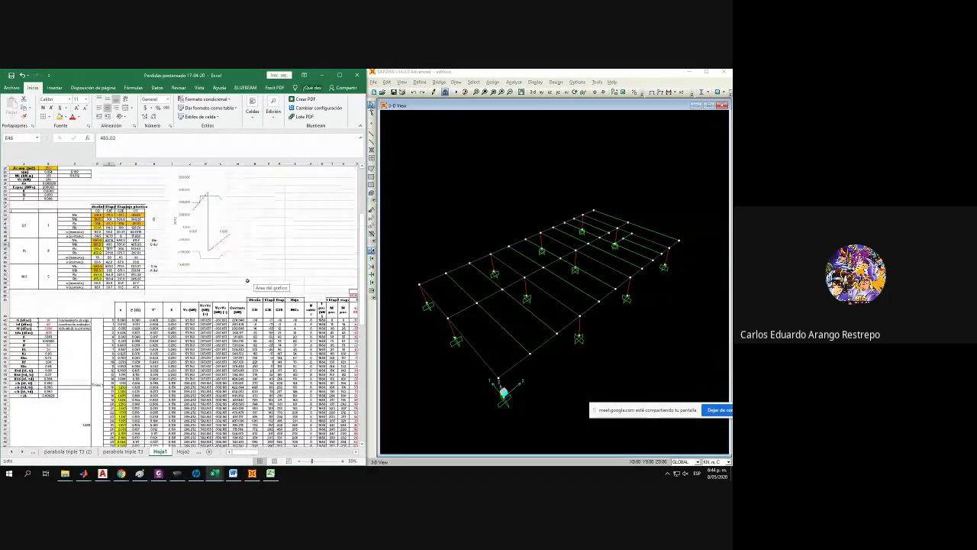
ctrl+scroll(247, 281, down, 2)
scroll(247, 281, down, 8)
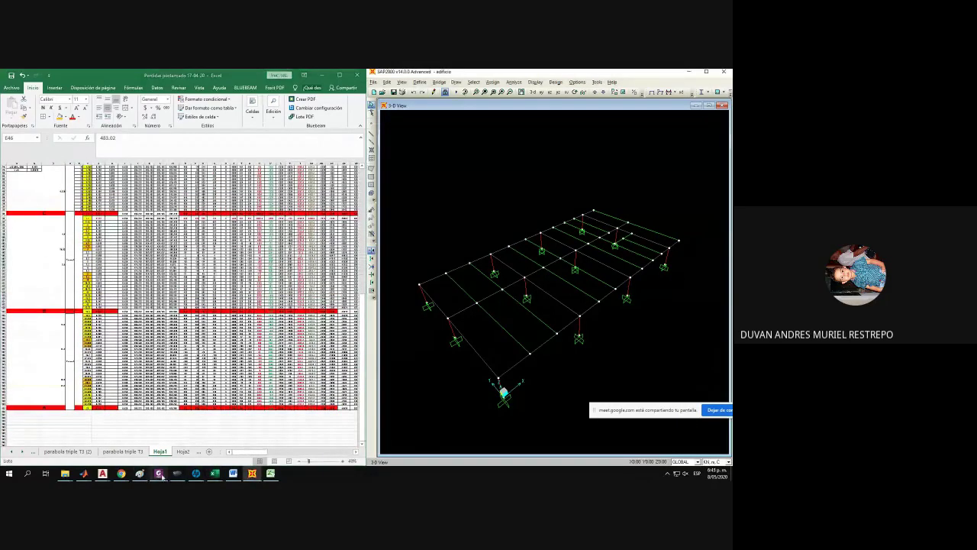
Return to AutoCAD, dismiss the file selection, and examine the beam elevations and moment diagram in Despiece de viga.
click(121, 474)
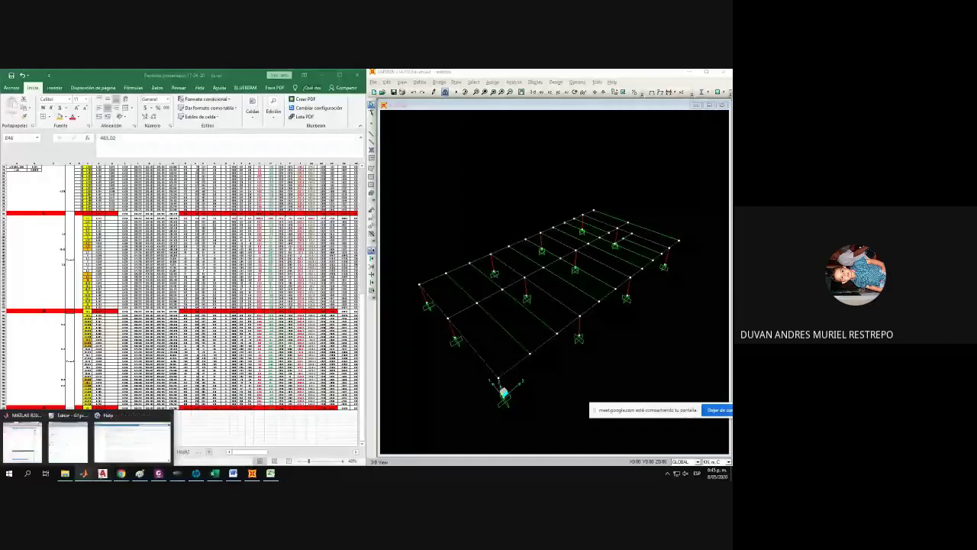
mouse_move(103, 474)
click(441, 451)
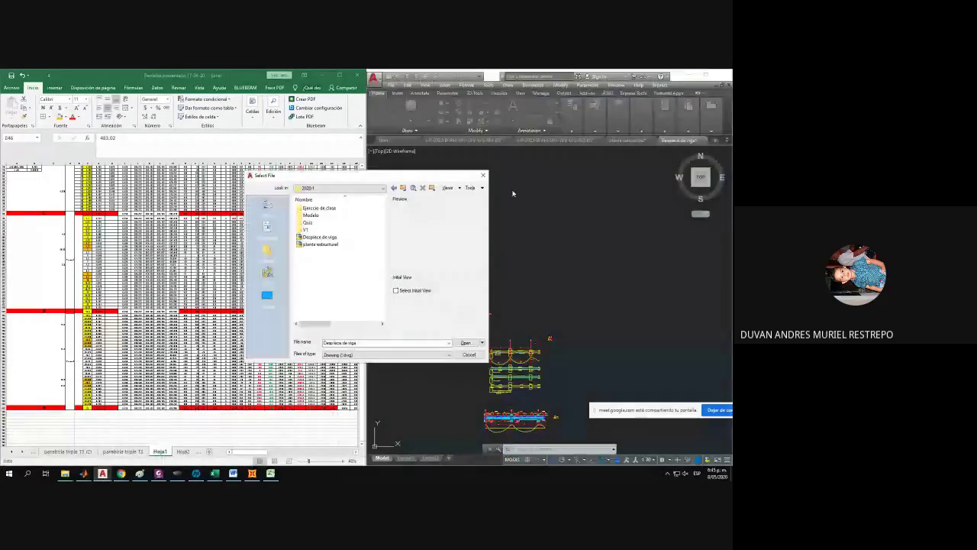
key(Escape)
scroll(530, 262, up, 5)
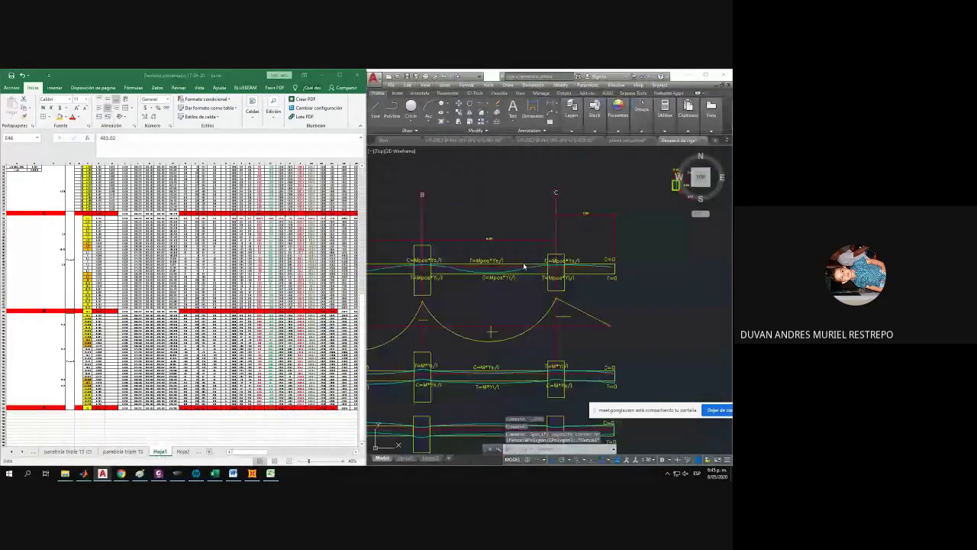
scroll(534, 271, down, 2)
scroll(603, 282, down, 3)
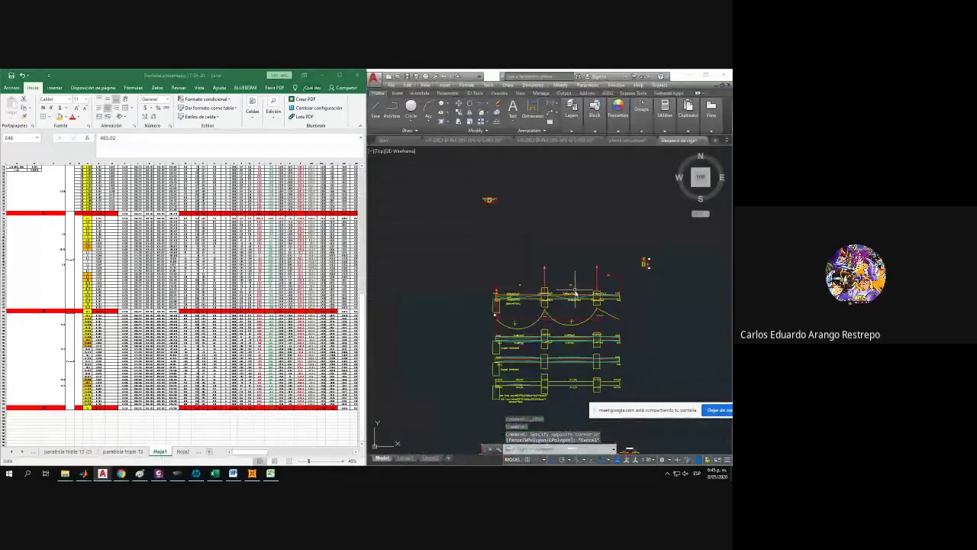
Examine the detailed beam reinforcement elevation and the moment diagram beneath it in the beam detailing drawing.
scroll(565, 301, down, 2)
mouse_move(568, 355)
middle_down()
mouse_move(567, 245)
mouse_move(559, 293)
middle_up()
scroll(545, 348, up, 3)
scroll(546, 345, down, 1)
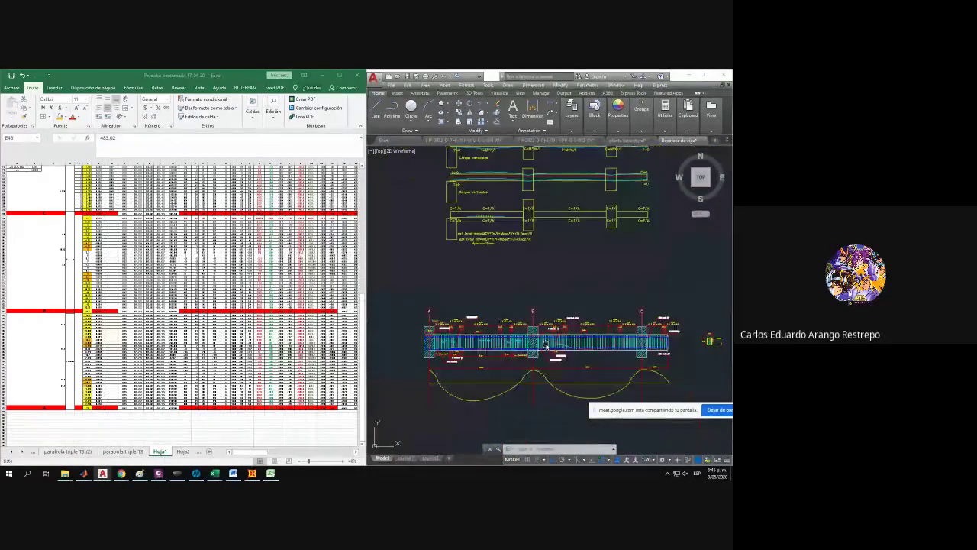
middle_drag(546, 346, 545, 336)
click(491, 305)
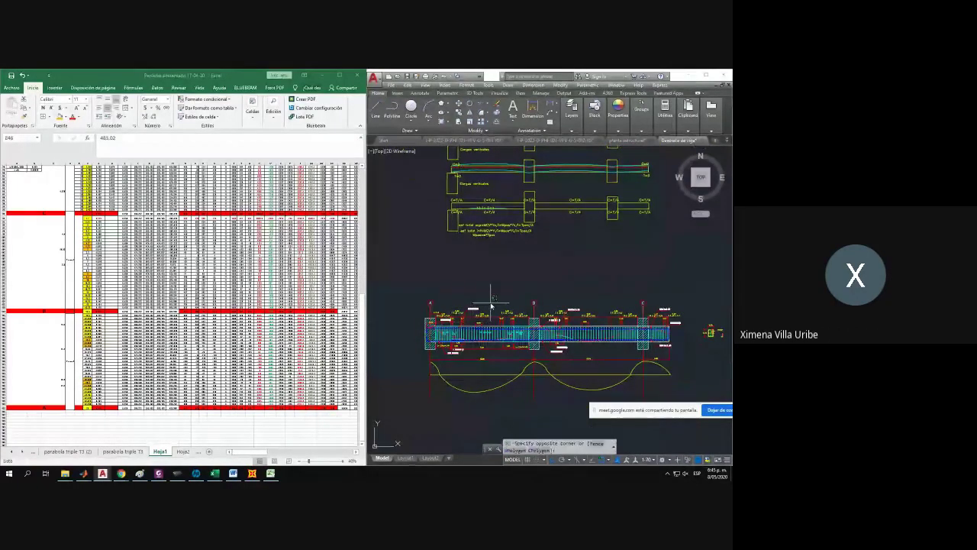
click(475, 283)
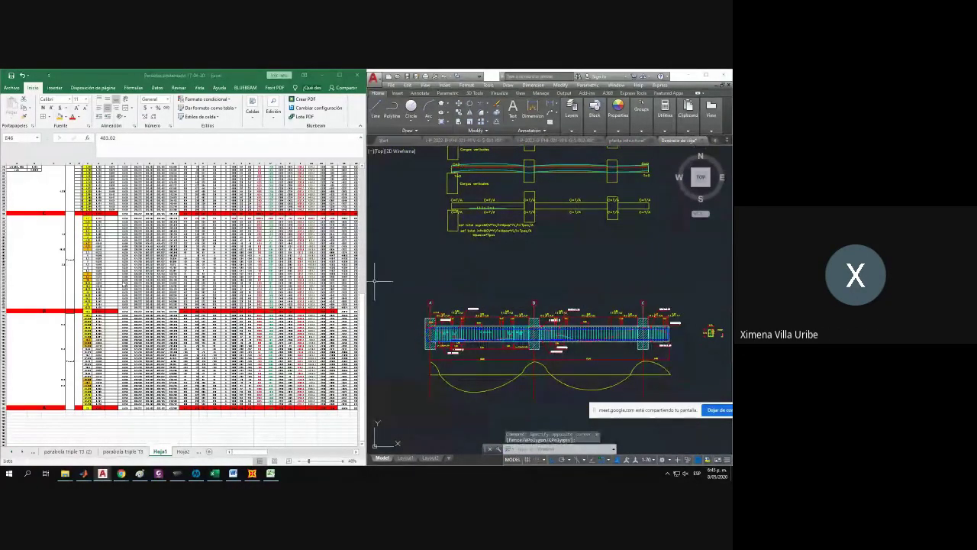
Bring Hoja1's span moment table and charts into view, and switch from AutoCAD to the SAP2000 building model beside it.
scroll(86, 262, up, 10)
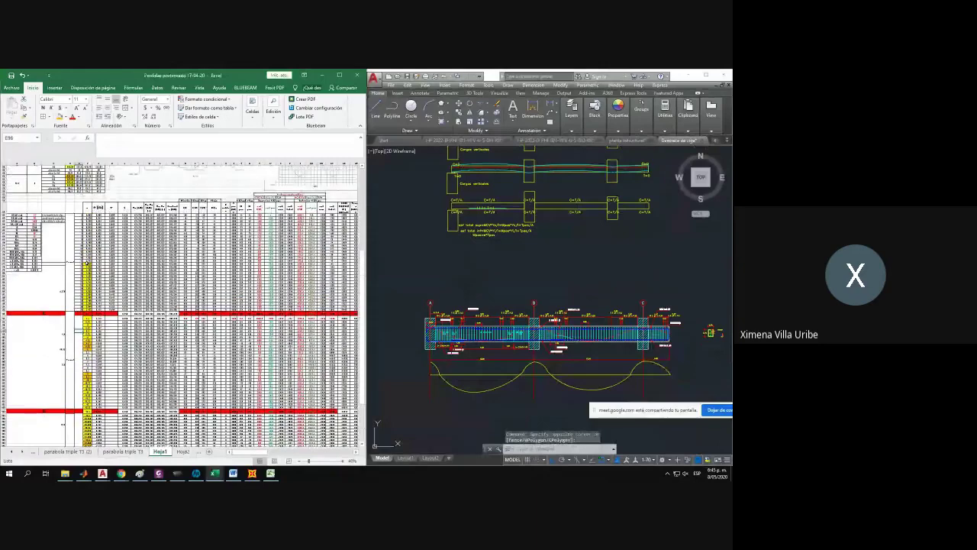
scroll(86, 261, up, 5)
click(252, 473)
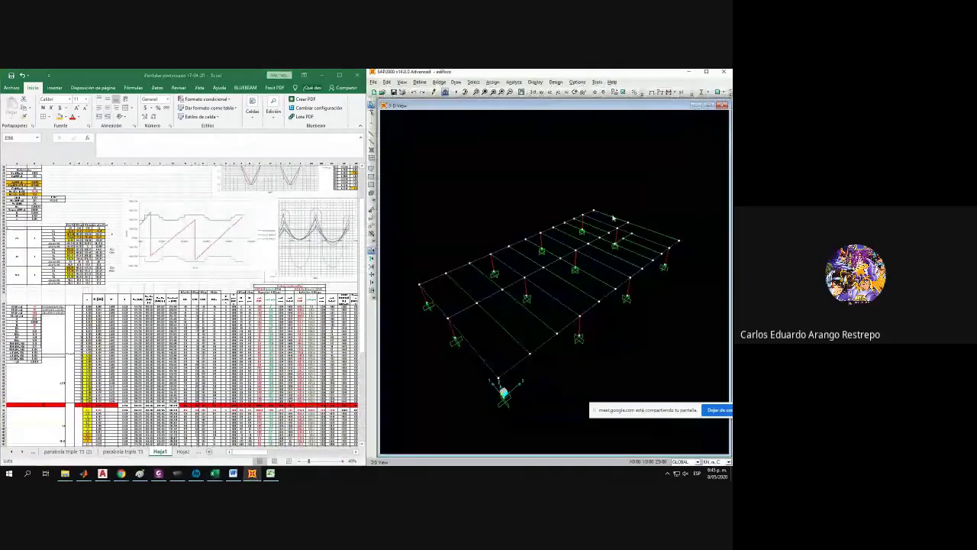
click(388, 83)
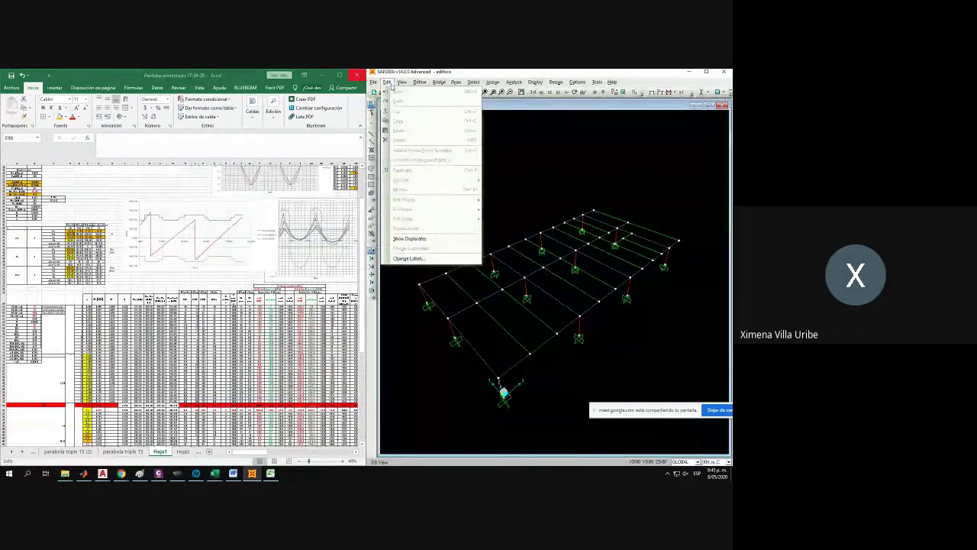
mouse_move(374, 83)
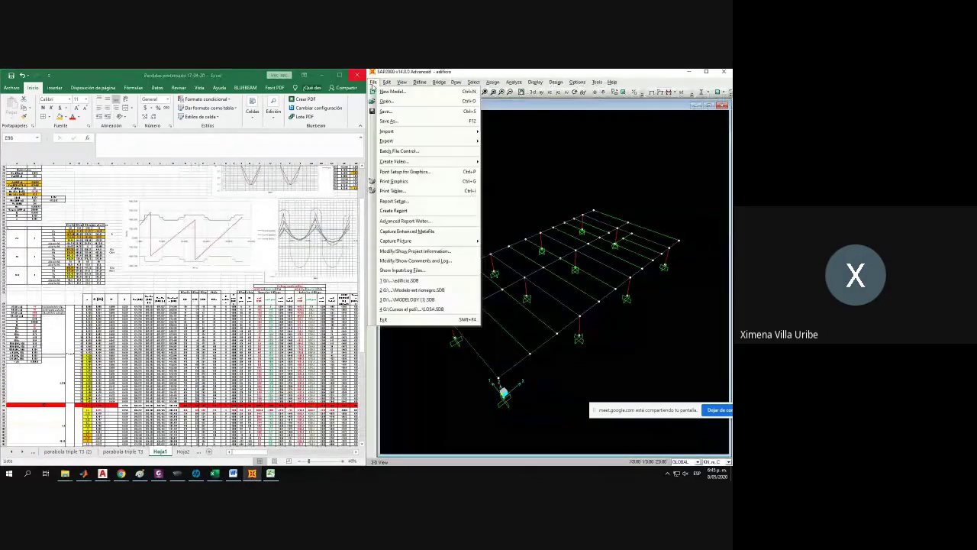
click(532, 150)
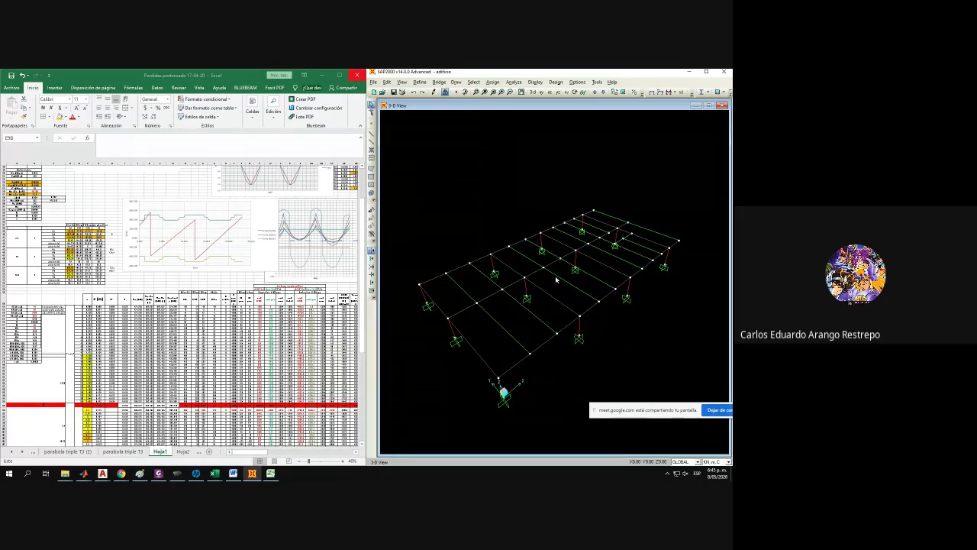
Enlarge Hoja1 to 70% and examine the span moment table, including the last span's end moments.
click(157, 294)
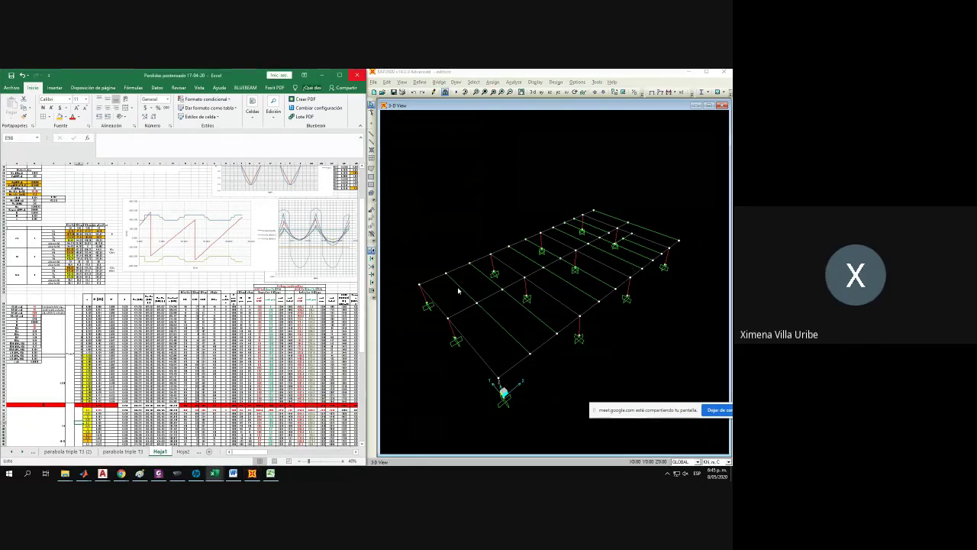
drag(70, 271, 71, 276)
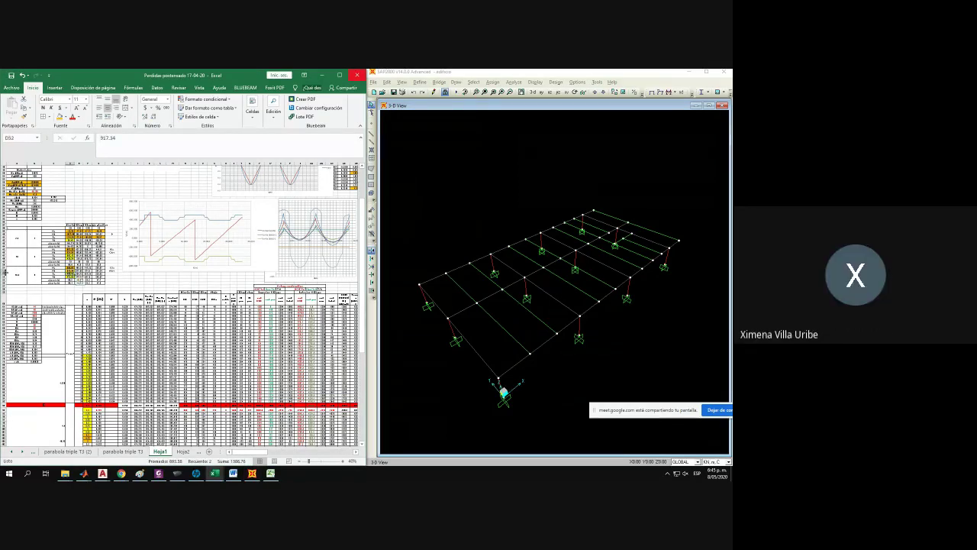
ctrl+scroll(5, 272, up, 2)
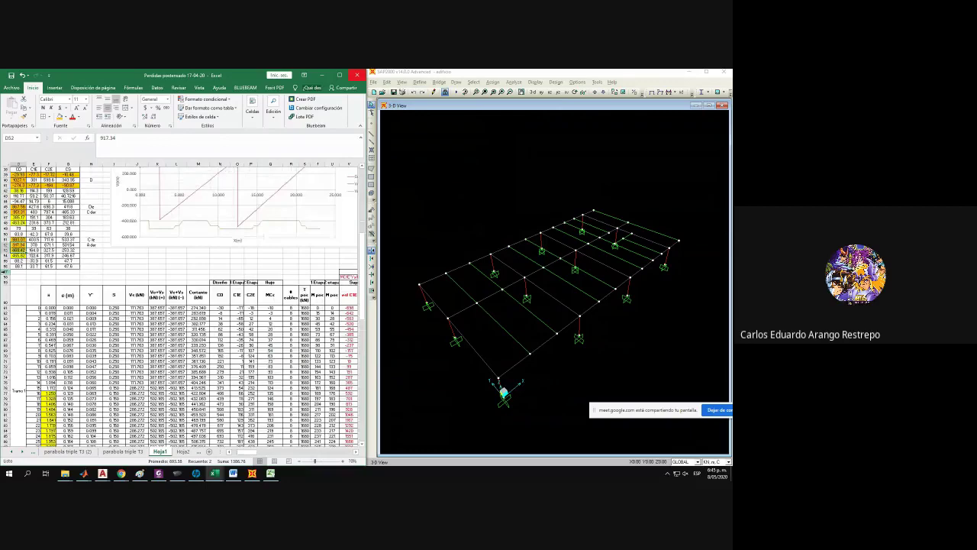
scroll(5, 272, left, 1)
scroll(20, 308, up, 5)
Save the changes to the current SAP2000 model and open edificio from the Postensado modelo folder.
click(454, 183)
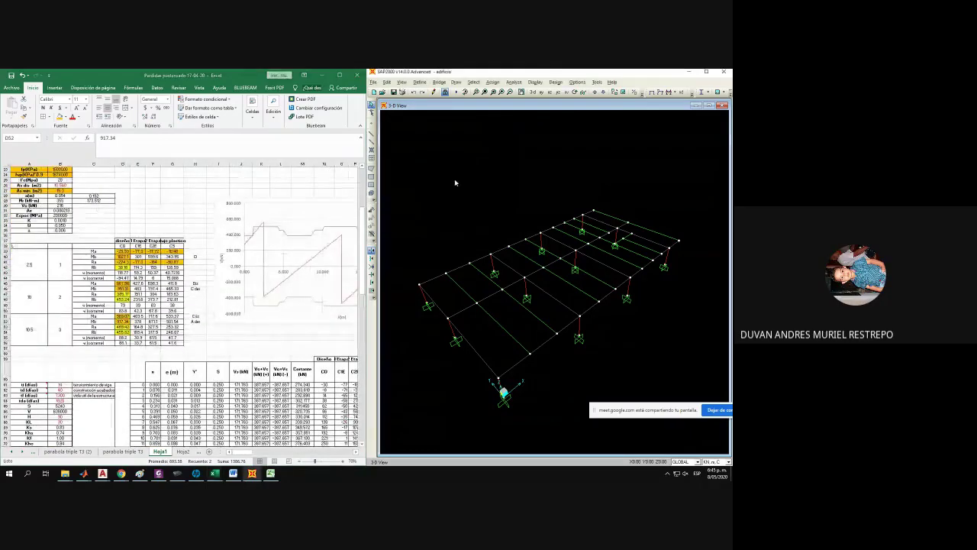
click(374, 82)
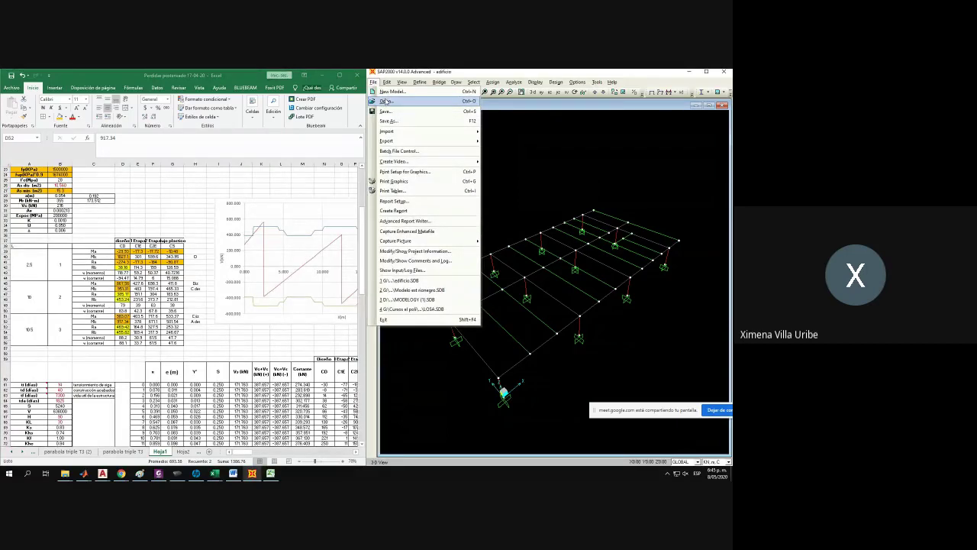
click(386, 102)
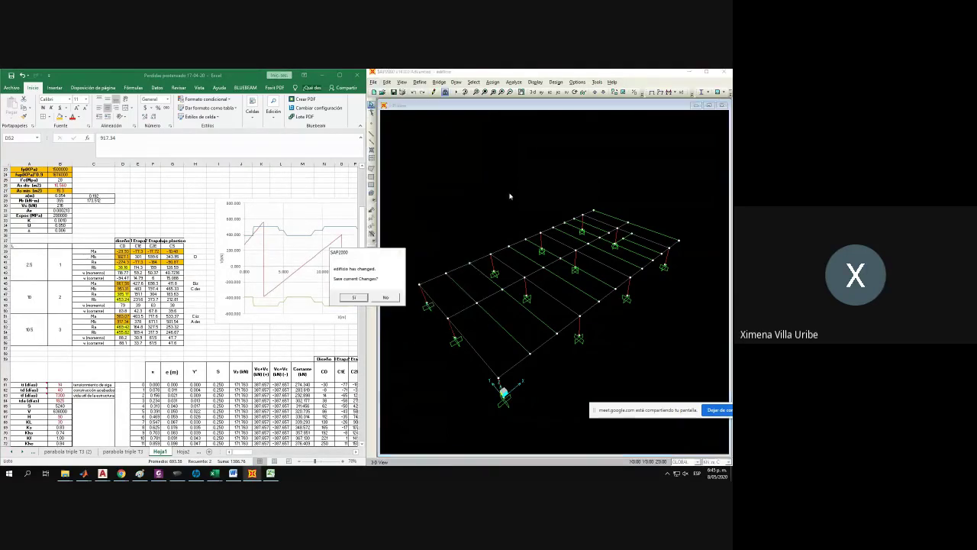
click(358, 298)
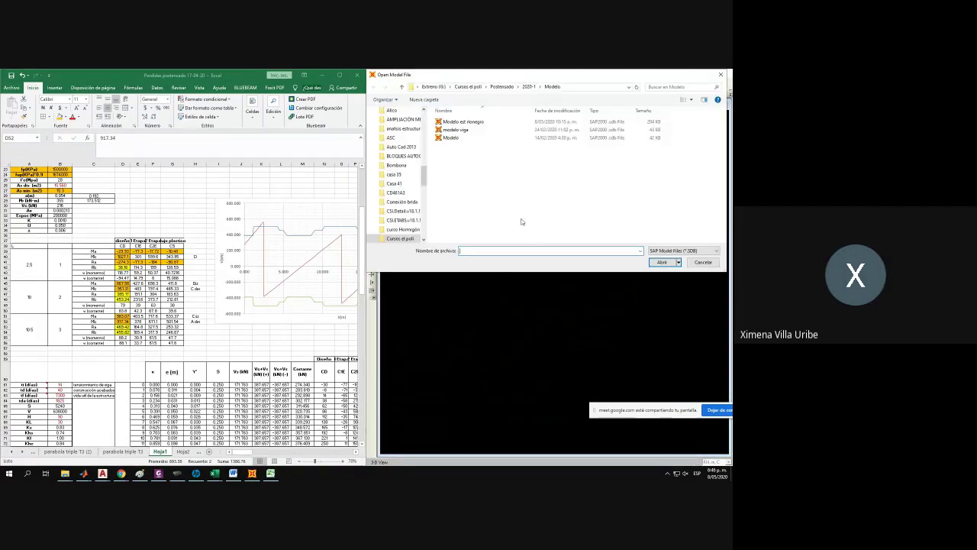
click(528, 86)
click(502, 87)
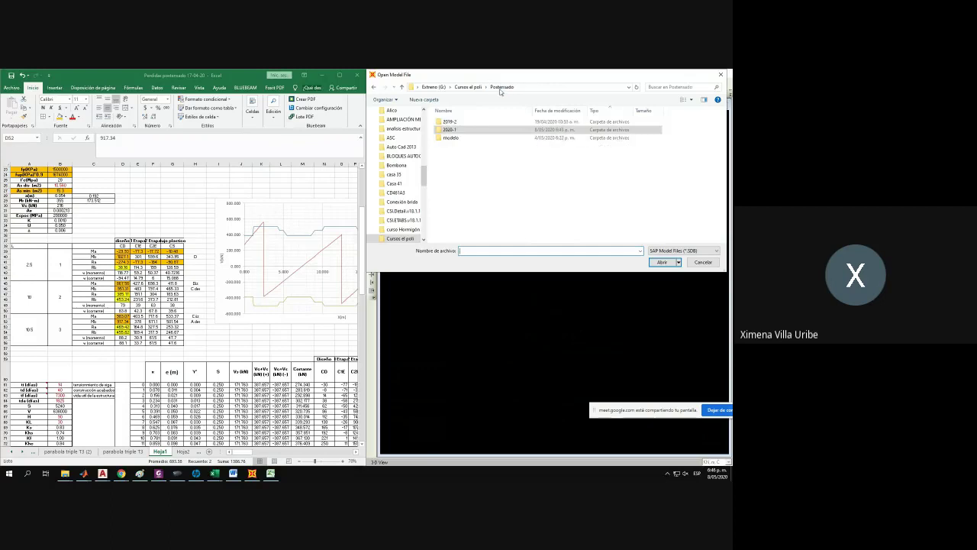
double_click(450, 138)
double_click(450, 130)
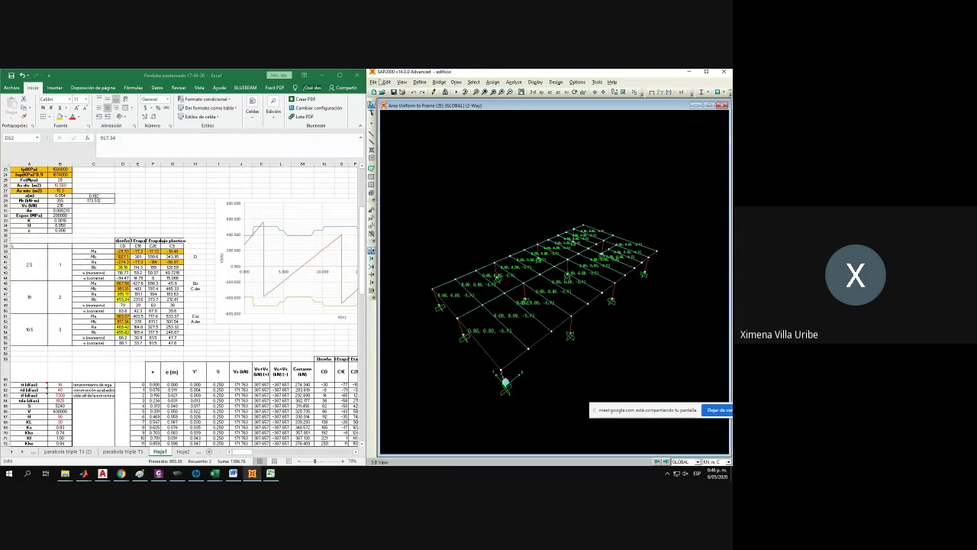
Save the changes to edificio, open modelo from the same folder, and inspect its 3-D view.
click(374, 81)
click(427, 286)
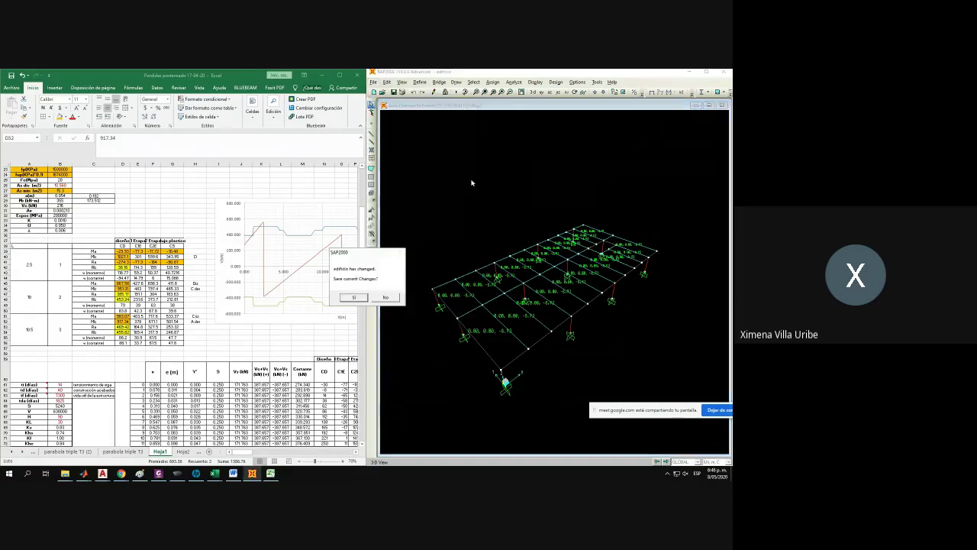
click(363, 299)
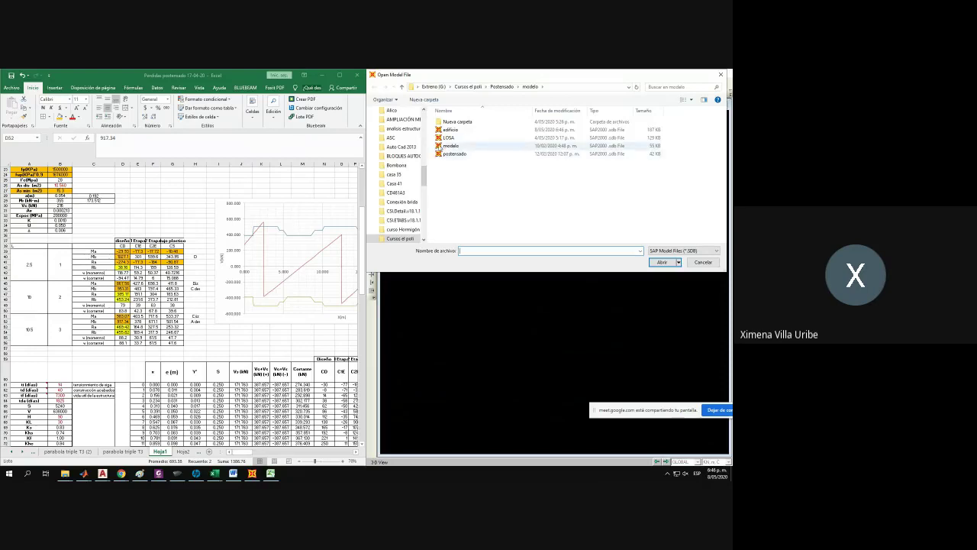
double_click(441, 145)
middle_drag(461, 209, 471, 201)
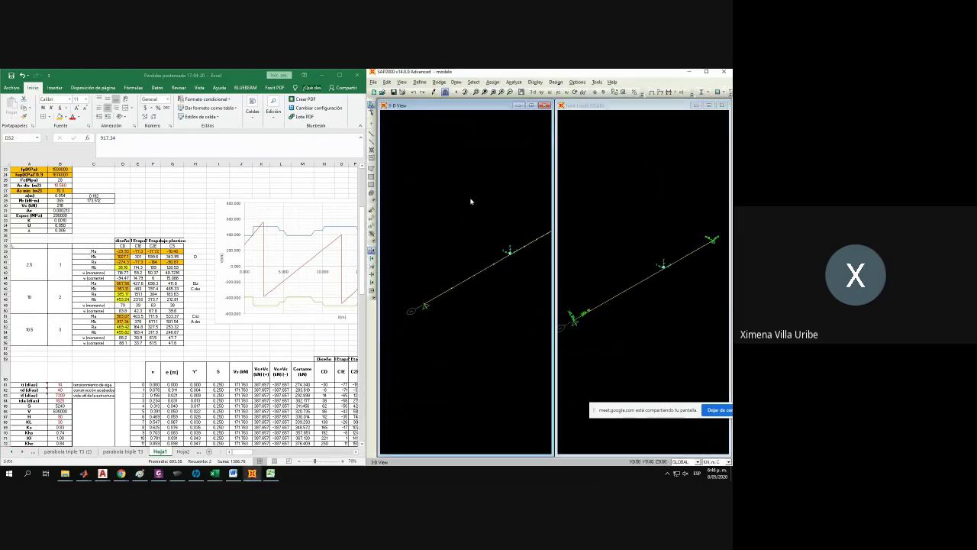
right_click(459, 200)
click(429, 122)
Discard the changes to modelo and reopen the same model file.
click(373, 83)
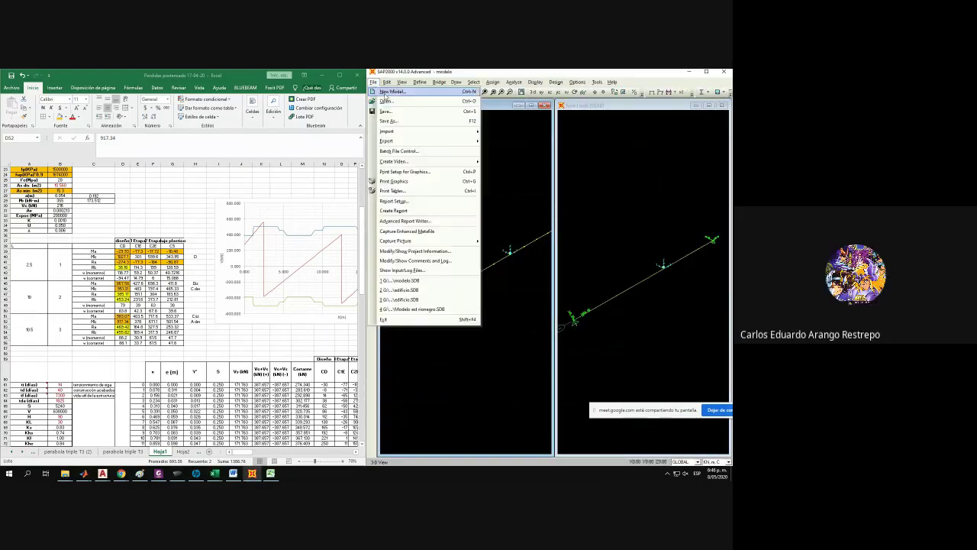
click(390, 100)
click(380, 303)
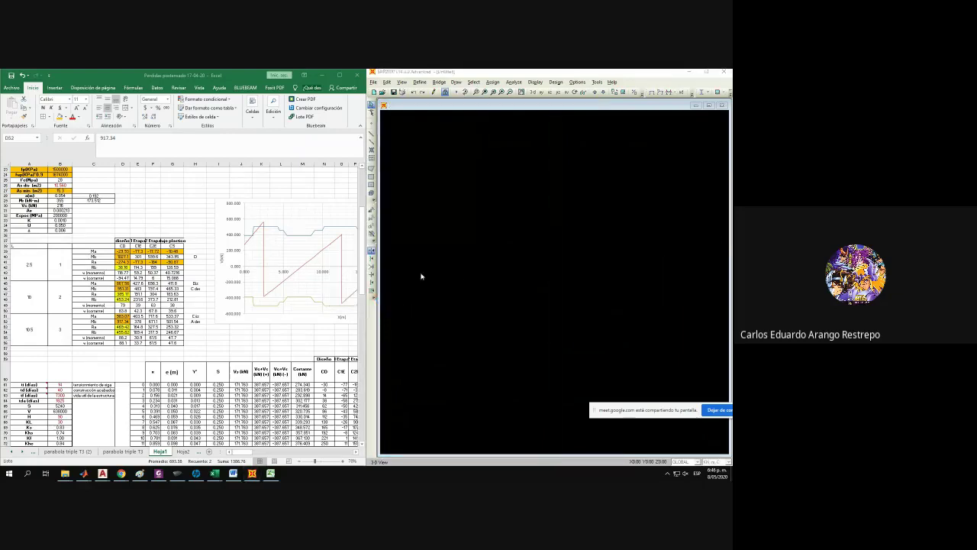
double_click(450, 145)
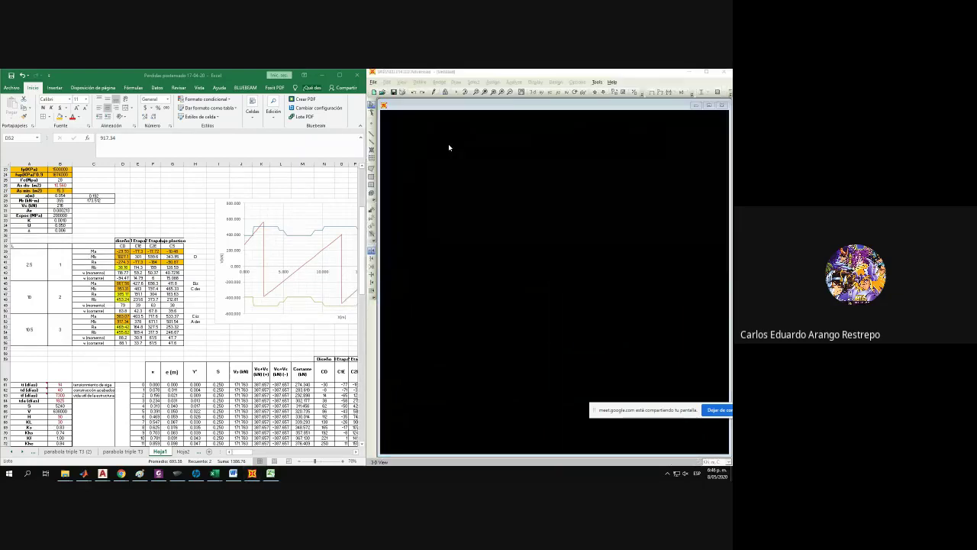
Discard the changes to modelo and open Modelo from the Postensado 2020-1 Modelo folder to check it.
click(374, 83)
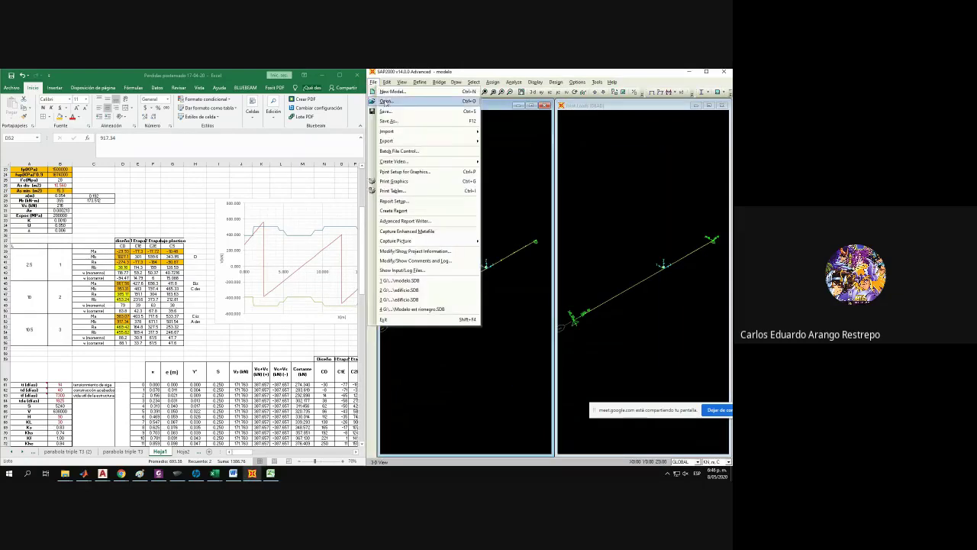
click(397, 105)
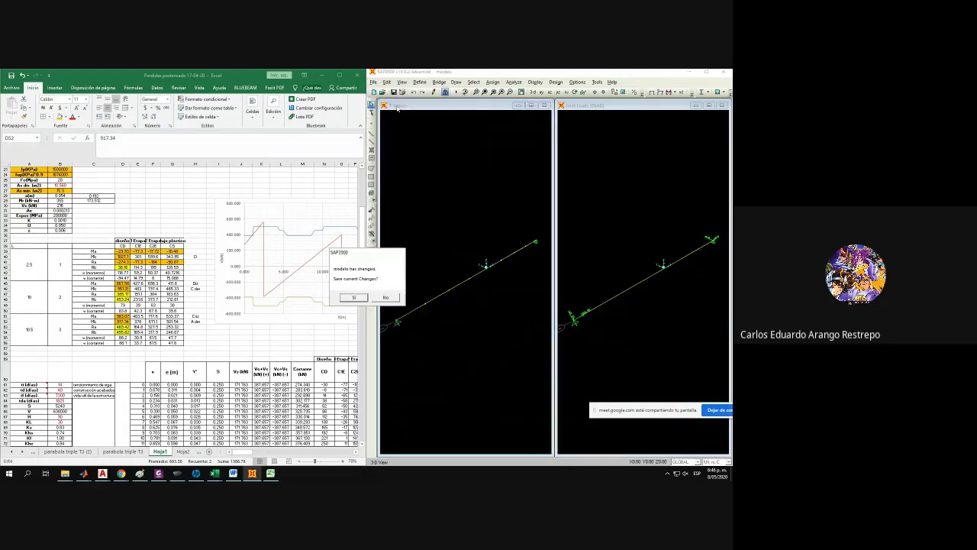
click(383, 299)
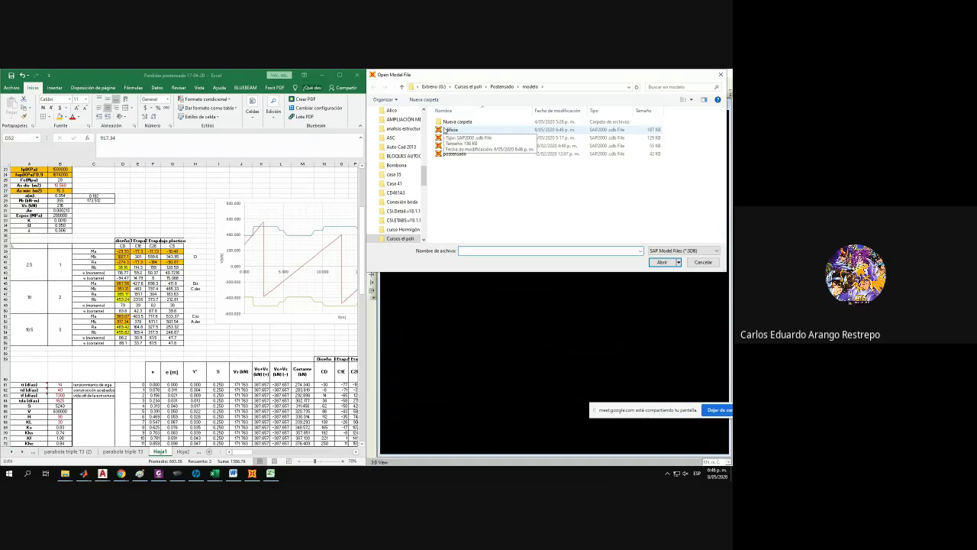
click(449, 130)
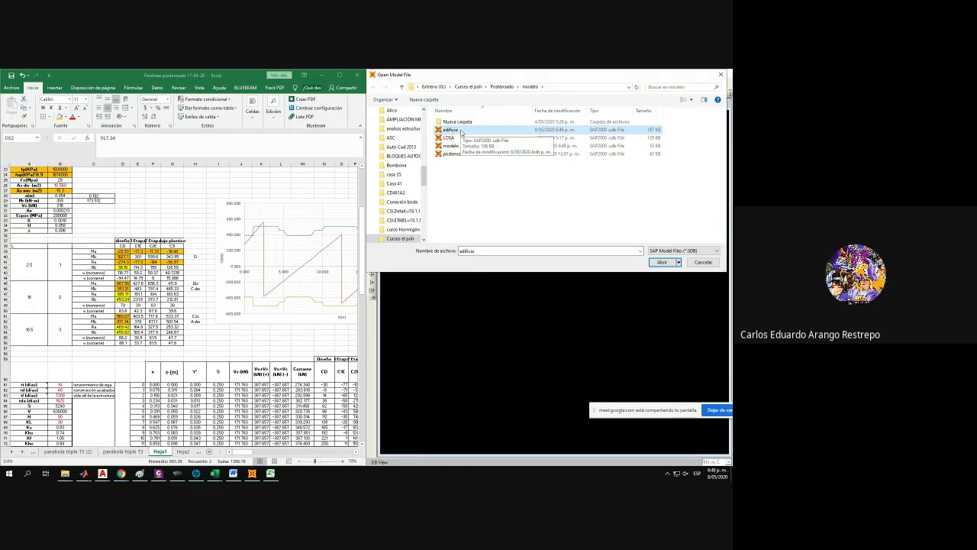
click(494, 88)
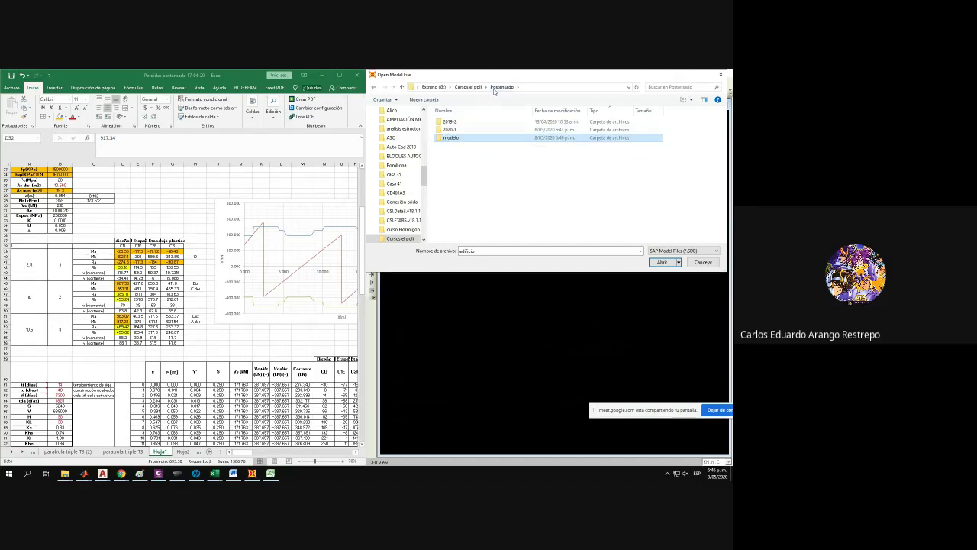
double_click(456, 129)
double_click(456, 130)
click(458, 129)
double_click(454, 138)
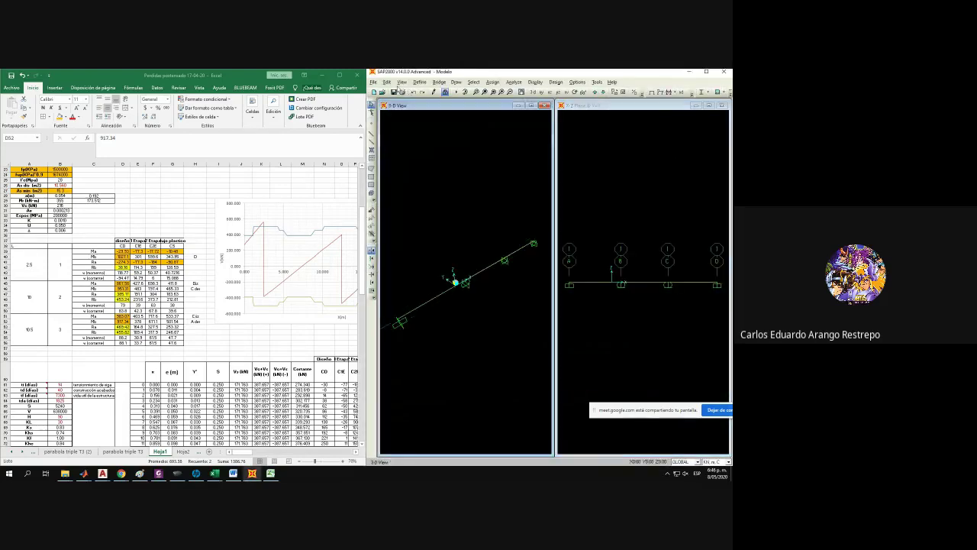
Close Modelo without saving its changes and open modelo viga from the same folder to check it.
click(374, 82)
click(400, 280)
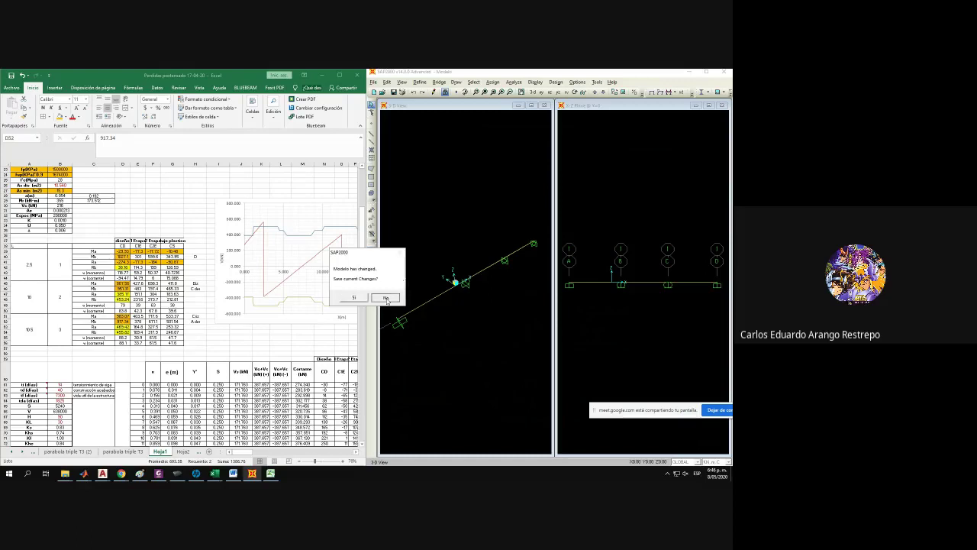
click(385, 297)
double_click(456, 130)
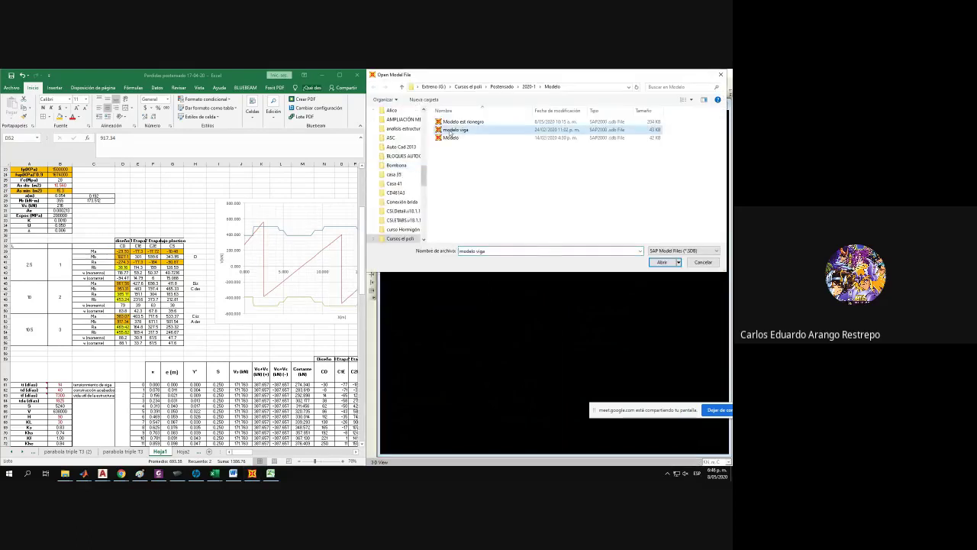
Close modelo viga without saving its changes and open Modelo from the same folder to check it.
click(387, 82)
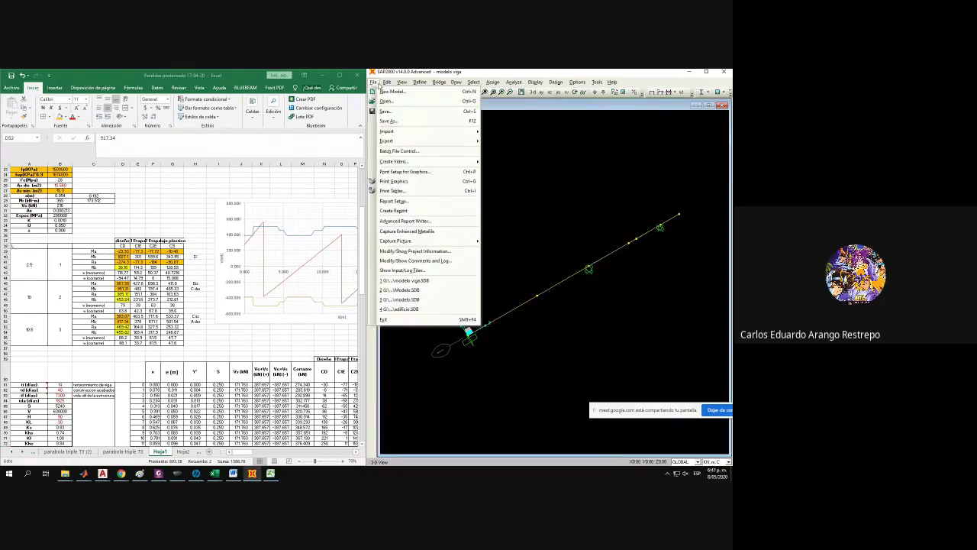
click(377, 84)
click(387, 82)
click(390, 105)
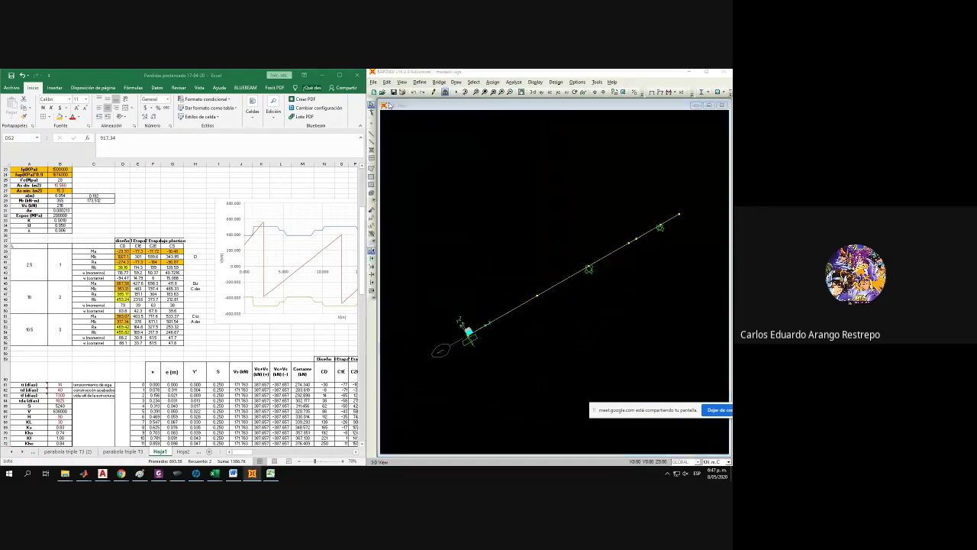
click(386, 297)
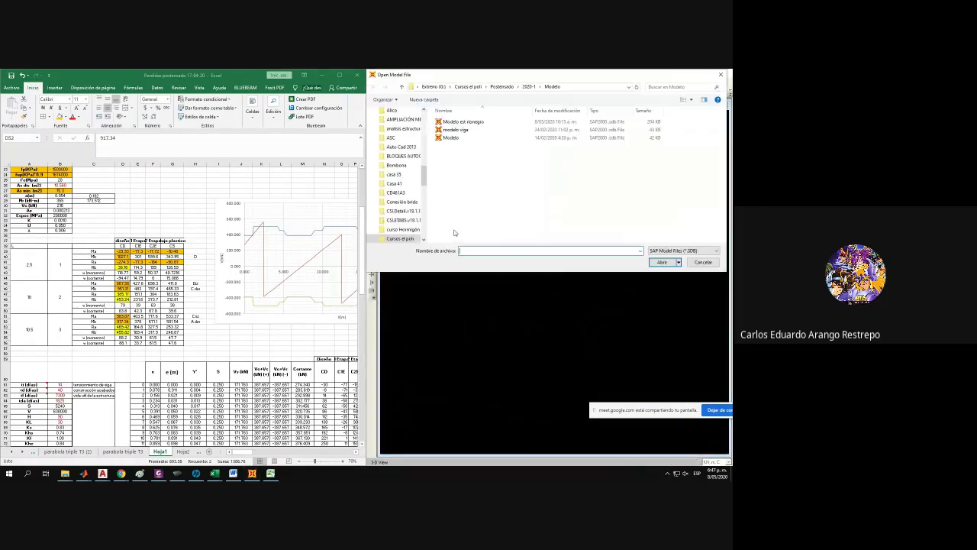
click(451, 138)
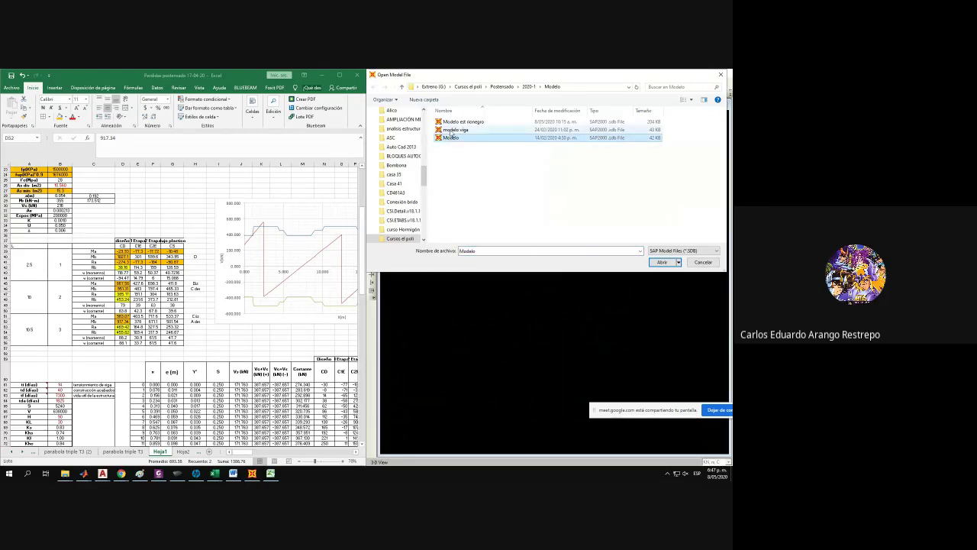
click(450, 131)
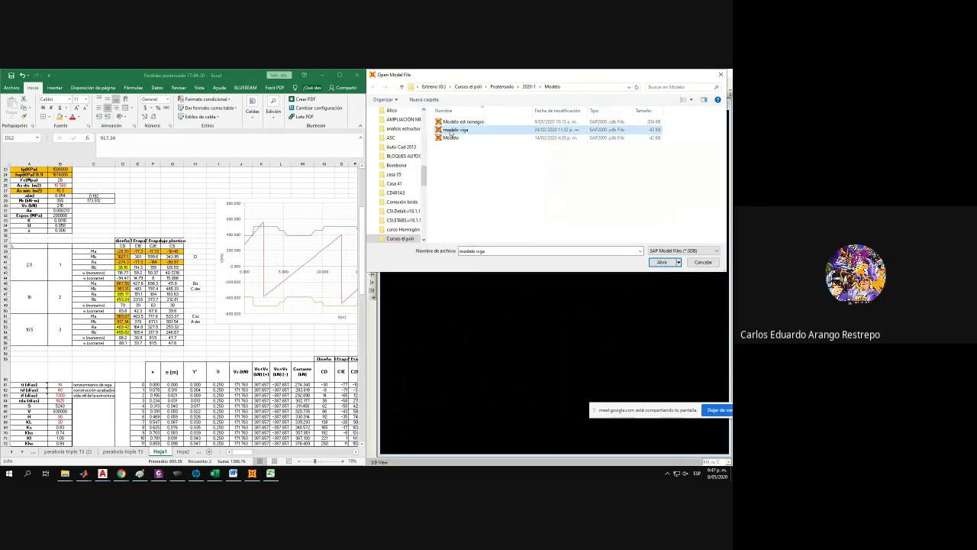
double_click(451, 139)
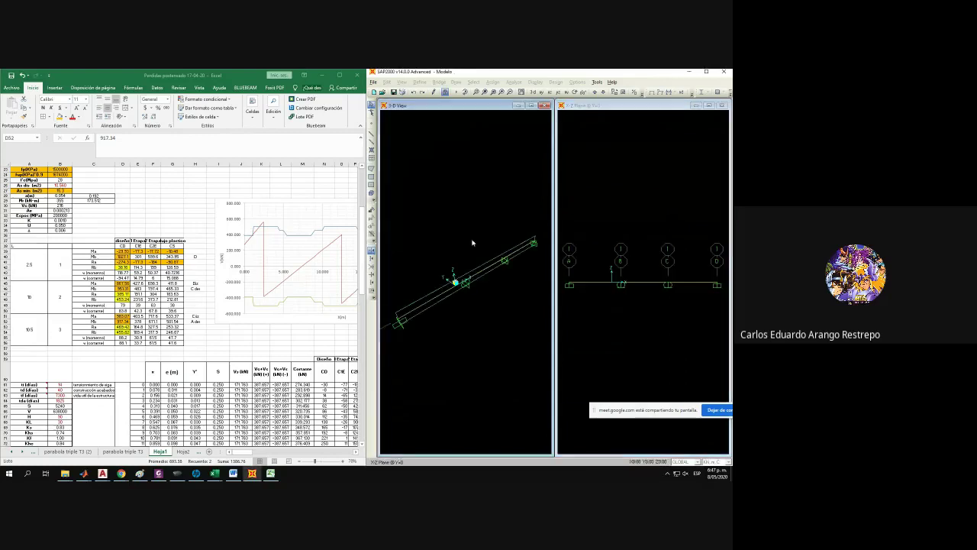
Discard the changes to Modelo and open postensado from the modelo folder under Postensado to check it.
click(374, 82)
click(402, 103)
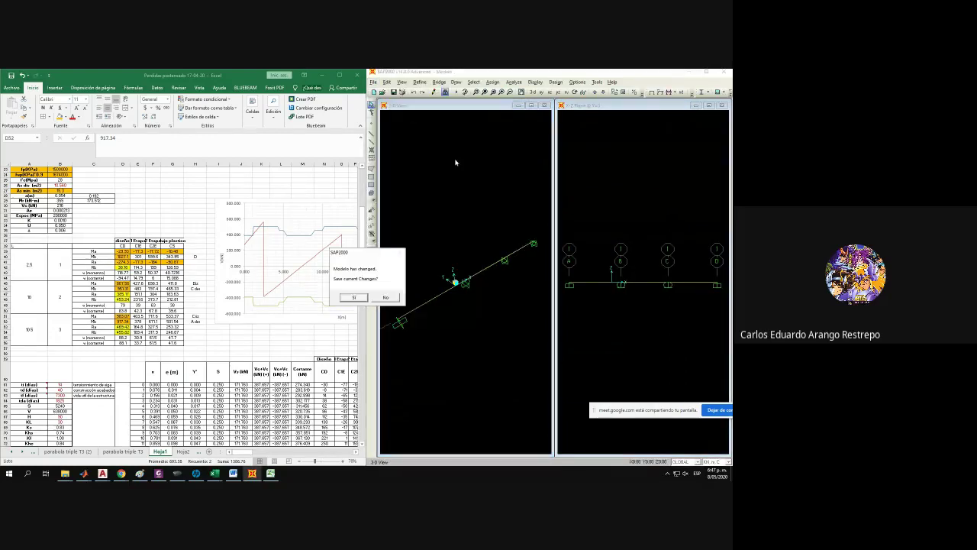
click(384, 299)
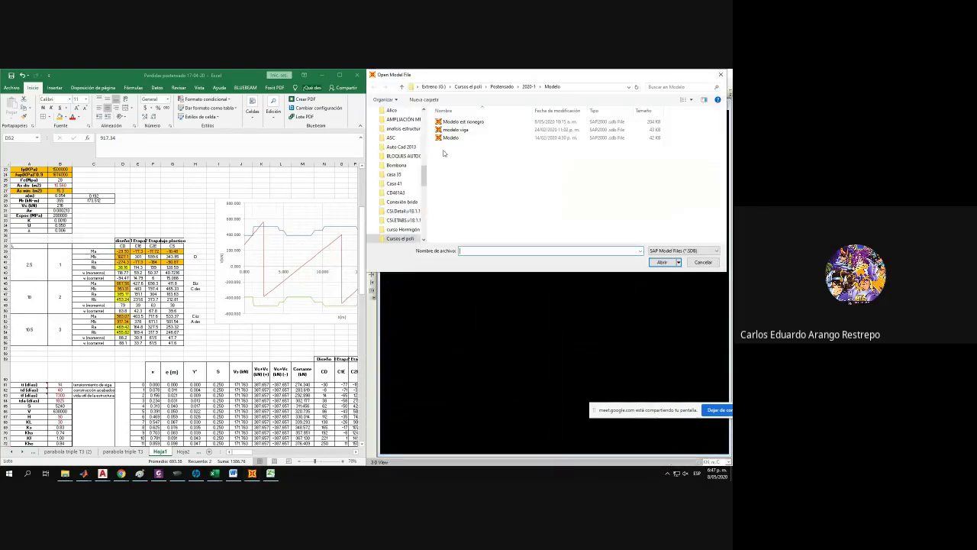
click(453, 138)
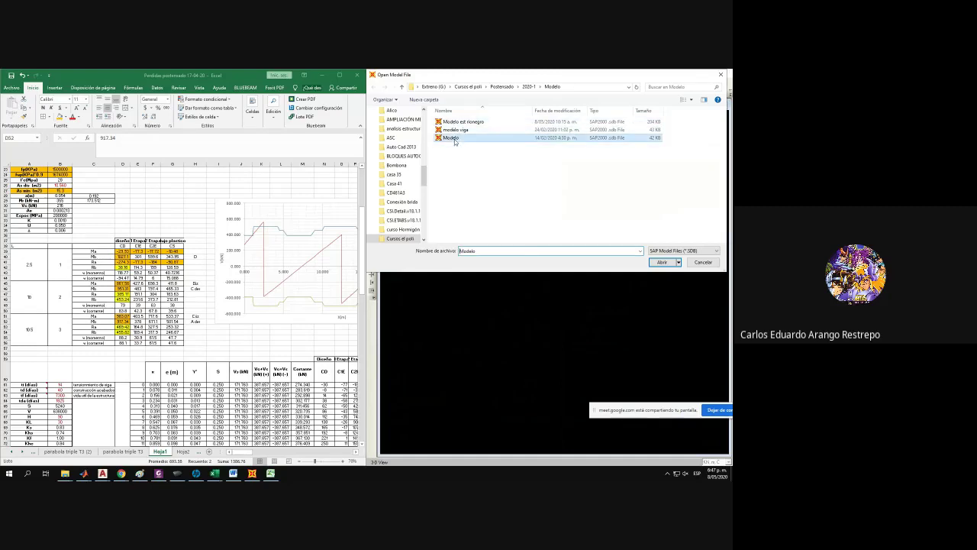
click(525, 87)
click(502, 87)
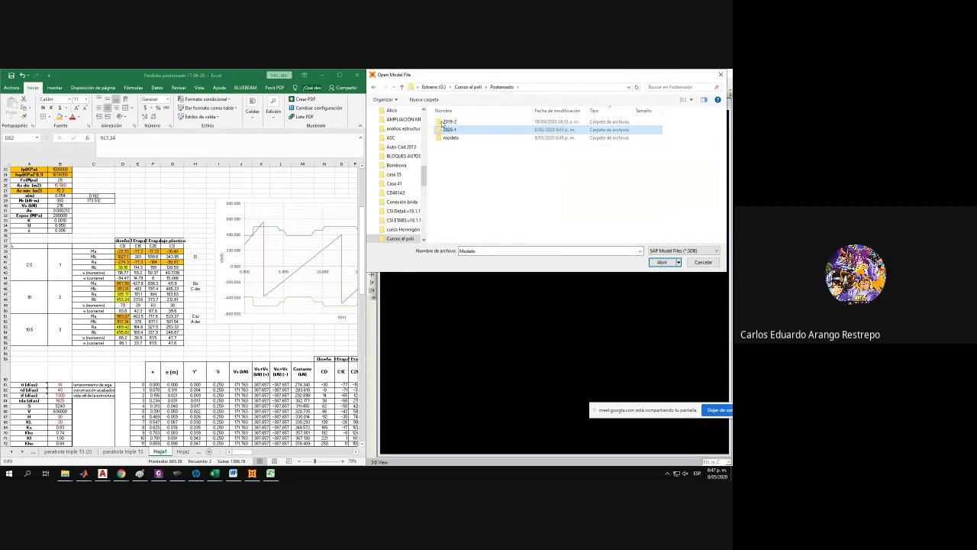
double_click(444, 141)
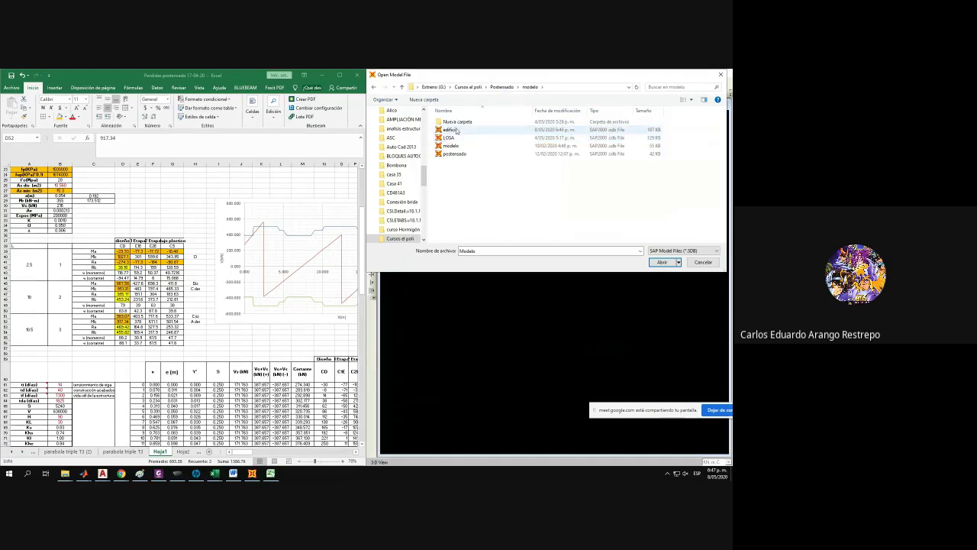
double_click(456, 153)
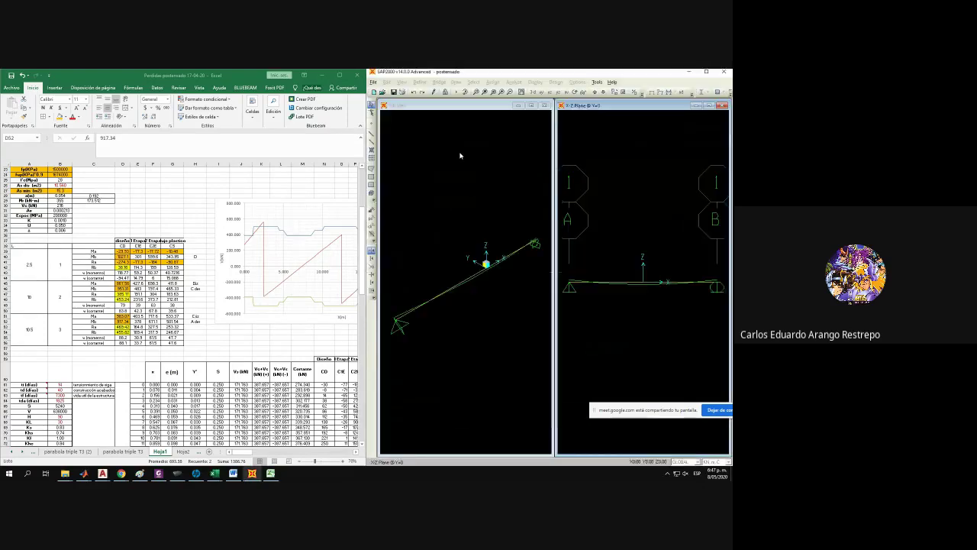
Discard the changes to postensado and open the LOSA model from the same folder.
click(374, 83)
click(374, 82)
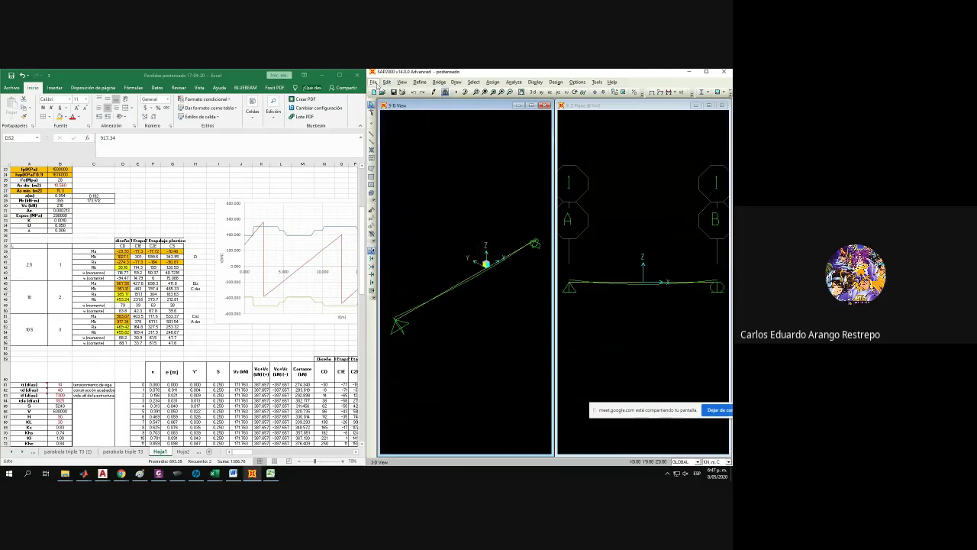
click(374, 83)
click(389, 95)
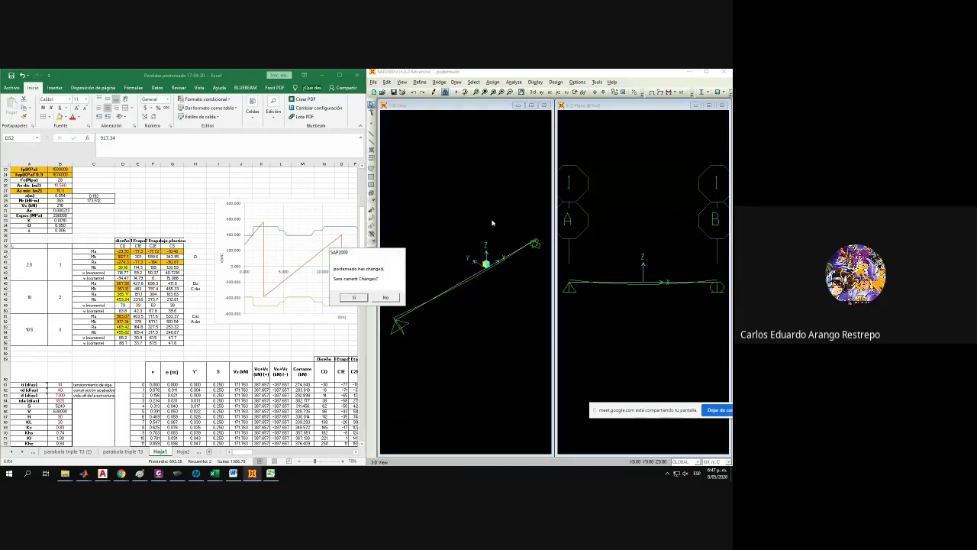
click(374, 297)
double_click(444, 138)
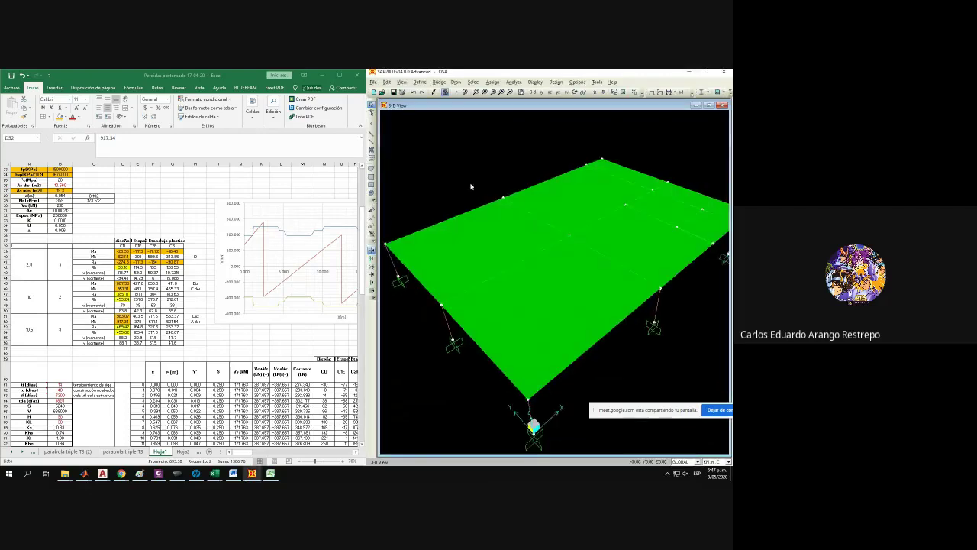
scroll(472, 184, down, 1)
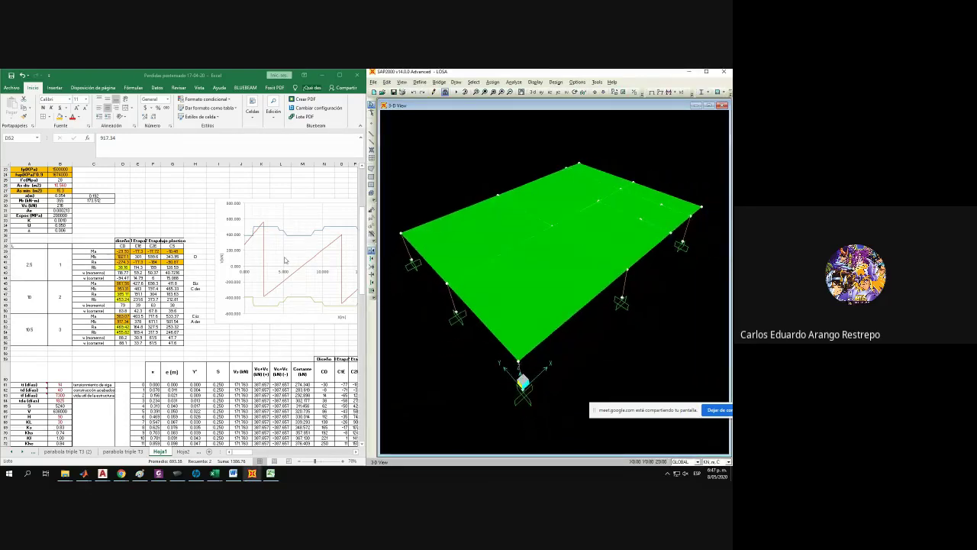
Inspect the assignments and loads of an interior beam line in the LOSA model.
click(508, 256)
click(508, 255)
right_click(505, 255)
click(474, 181)
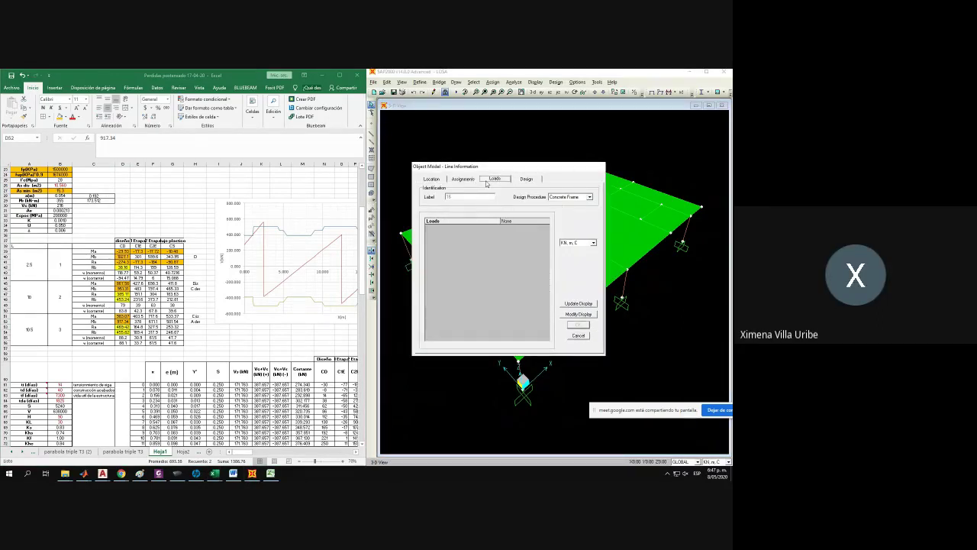
key(Escape)
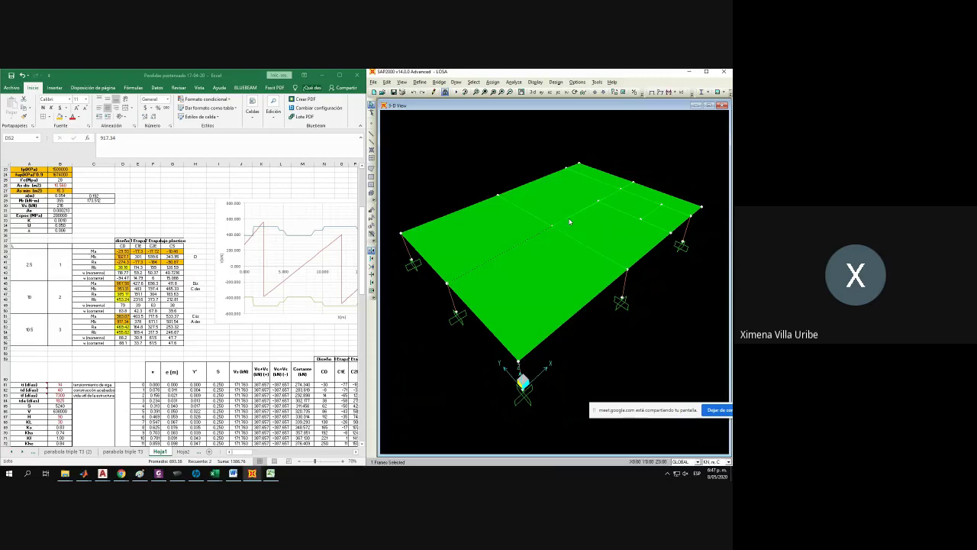
Review the load patterns assigned to a slab area of the LOSA model.
click(631, 181)
right_click(633, 171)
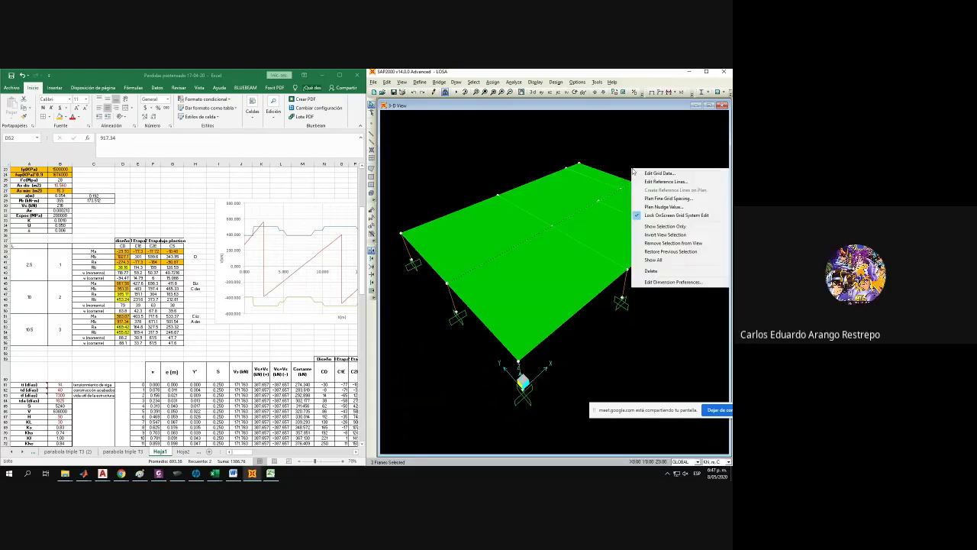
click(585, 248)
right_click(516, 284)
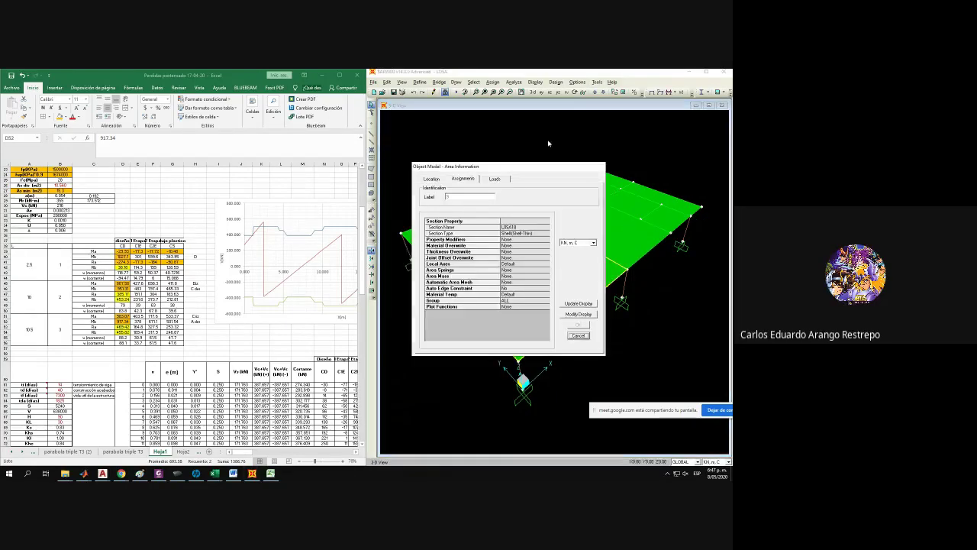
click(495, 179)
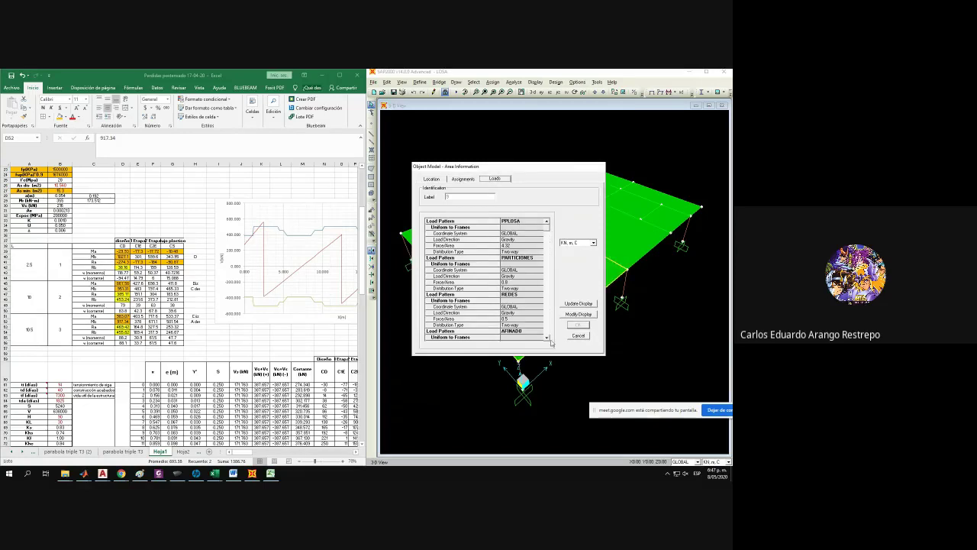
scroll(548, 341, down, 5)
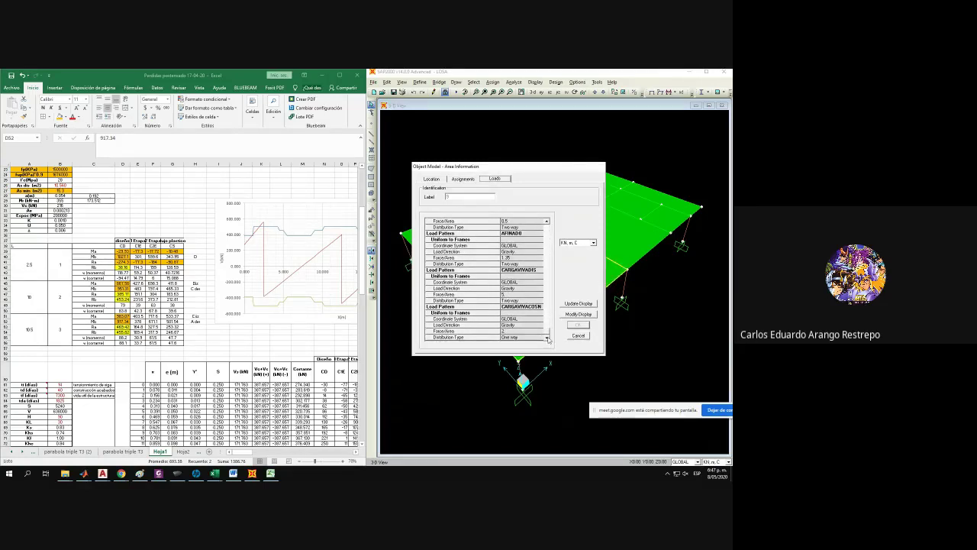
click(574, 335)
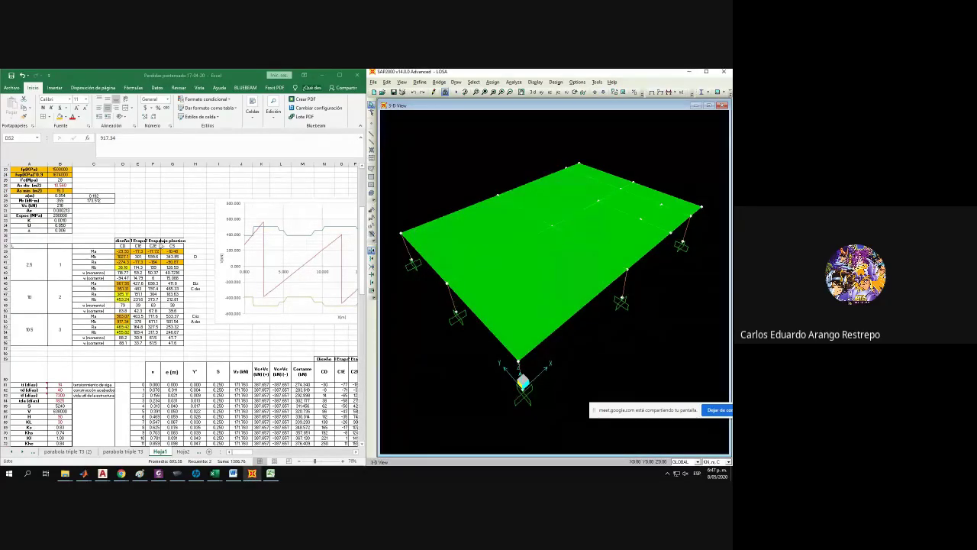
Switch to Excel and examine the CD design moments, reactions and loads in D39:D56 of Hoja1, enlarging the span table.
click(152, 220)
drag(122, 250, 123, 344)
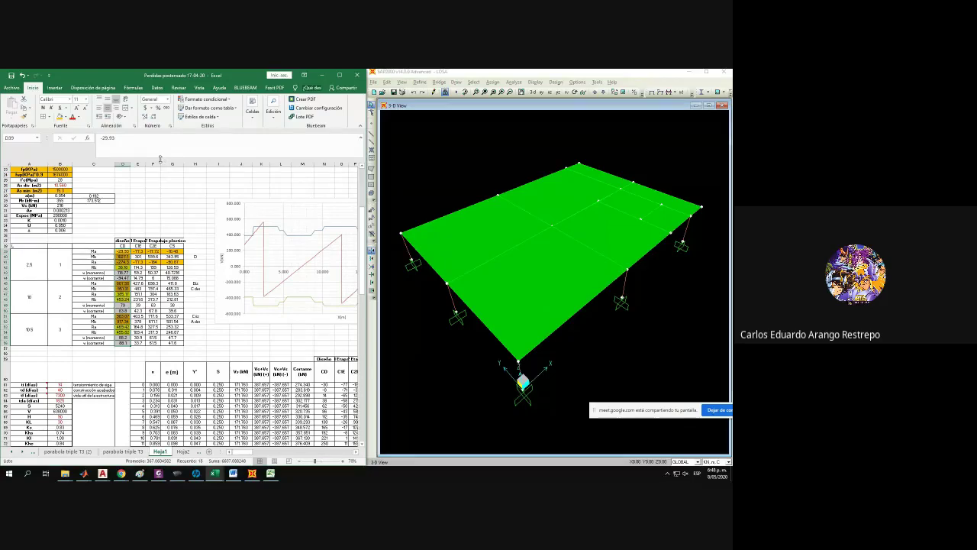
scroll(195, 251, down, 4)
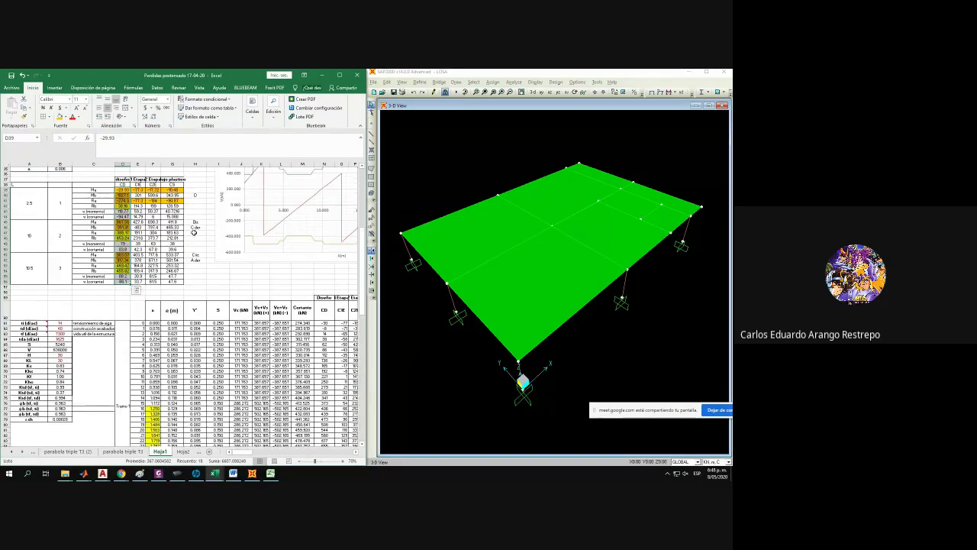
click(340, 75)
scroll(386, 296, down, 2)
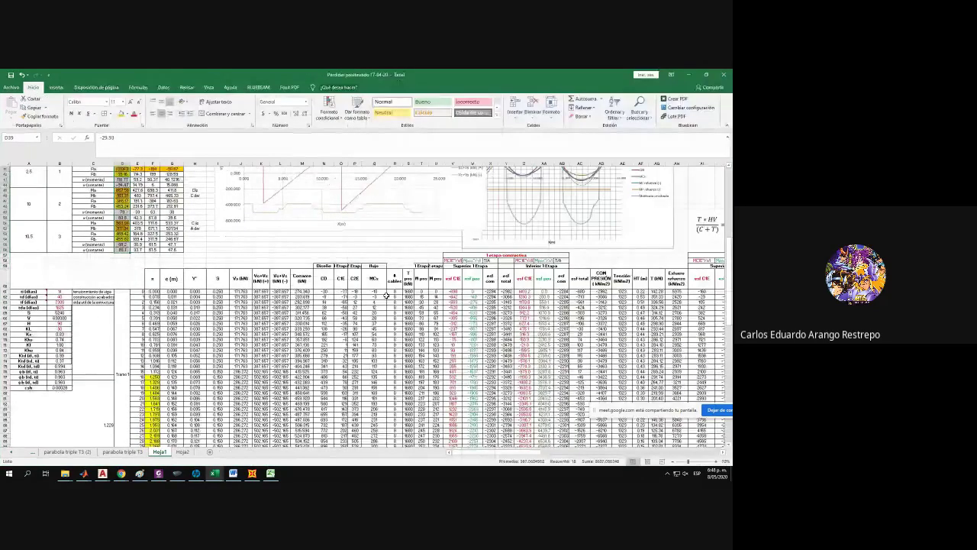
ctrl+scroll(387, 295, down, 2)
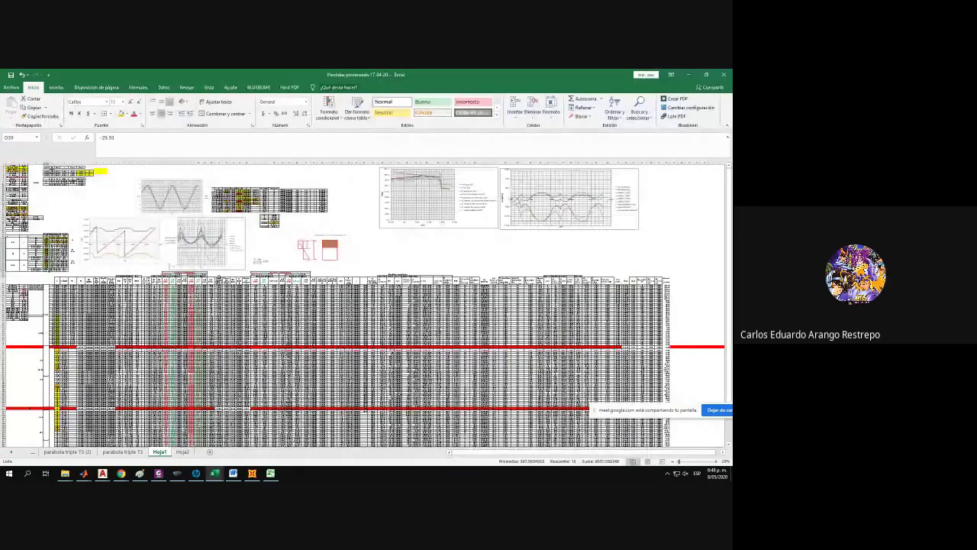
ctrl+scroll(367, 306, up, 3)
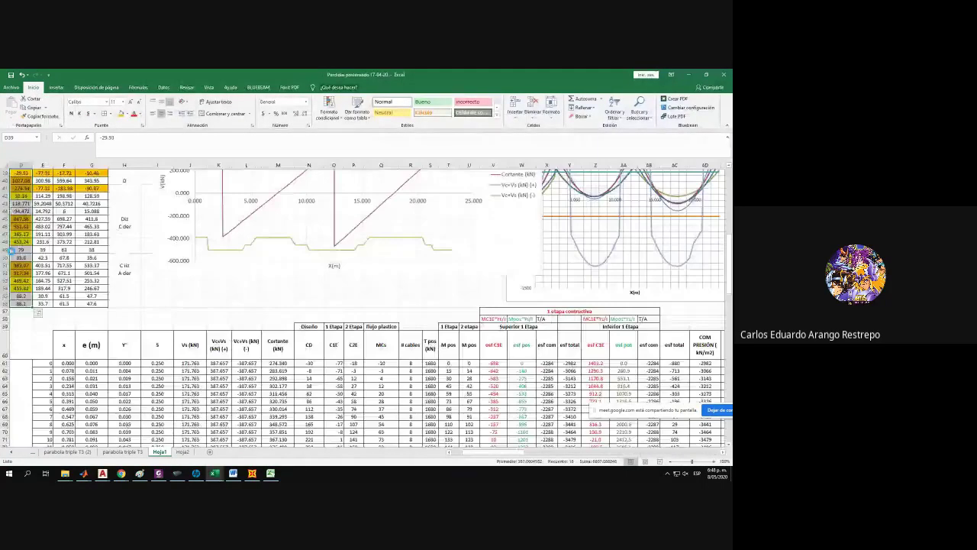
ctrl+scroll(191, 352, up, 4)
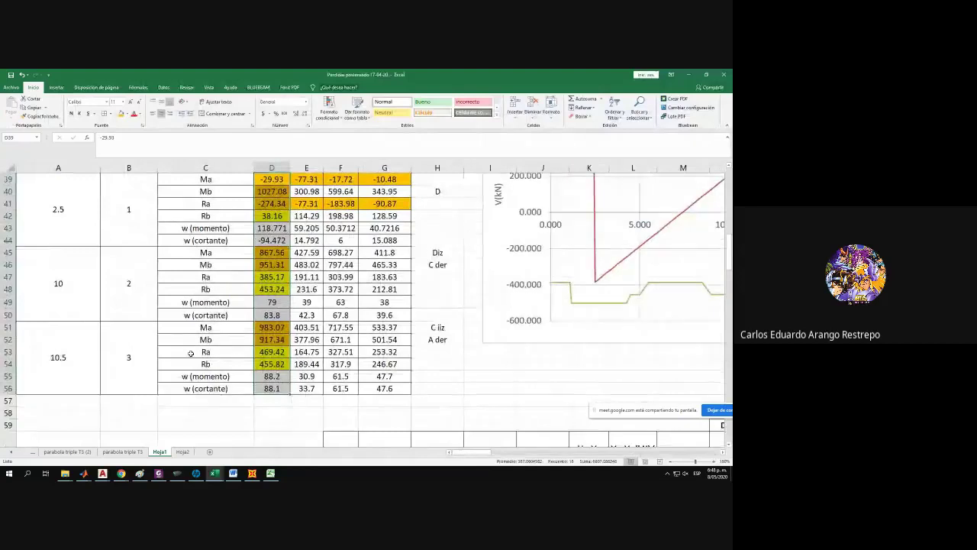
scroll(191, 352, up, 1)
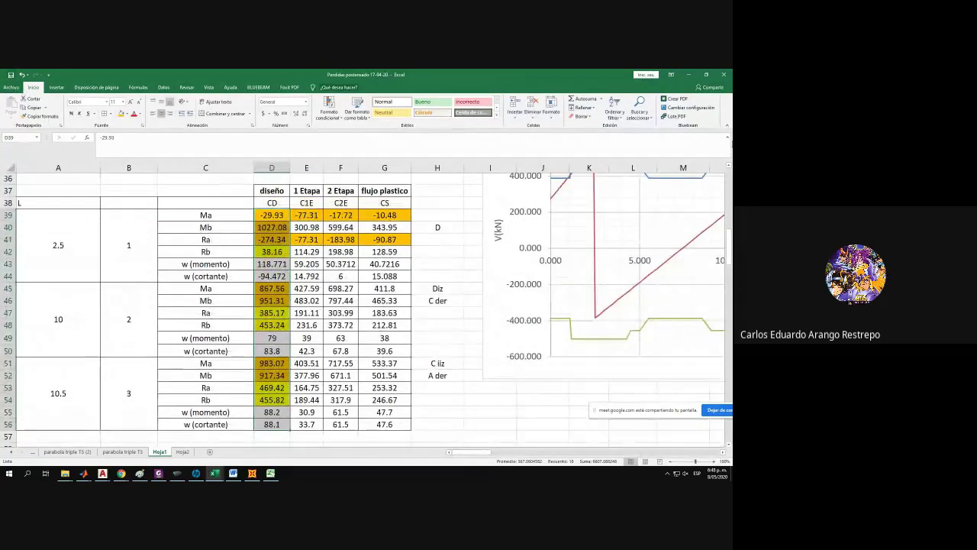
Close Perdidas postensado 17-04-20 without saving and bring up the puente workbook full-screen.
click(724, 74)
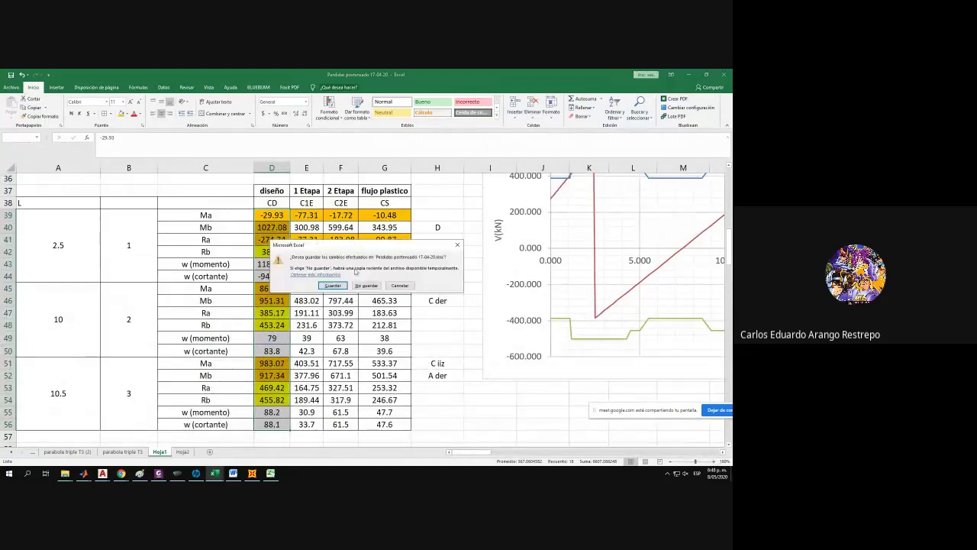
click(365, 286)
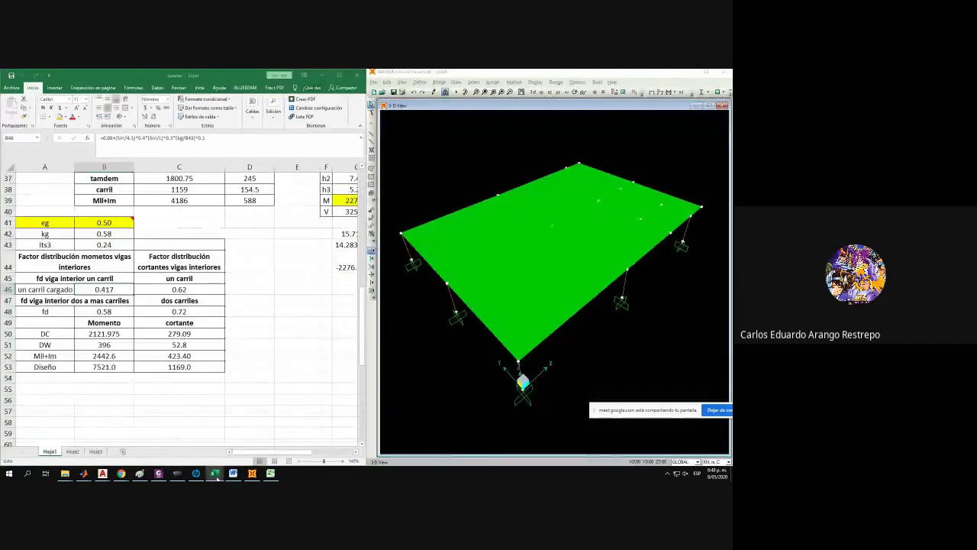
mouse_move(217, 476)
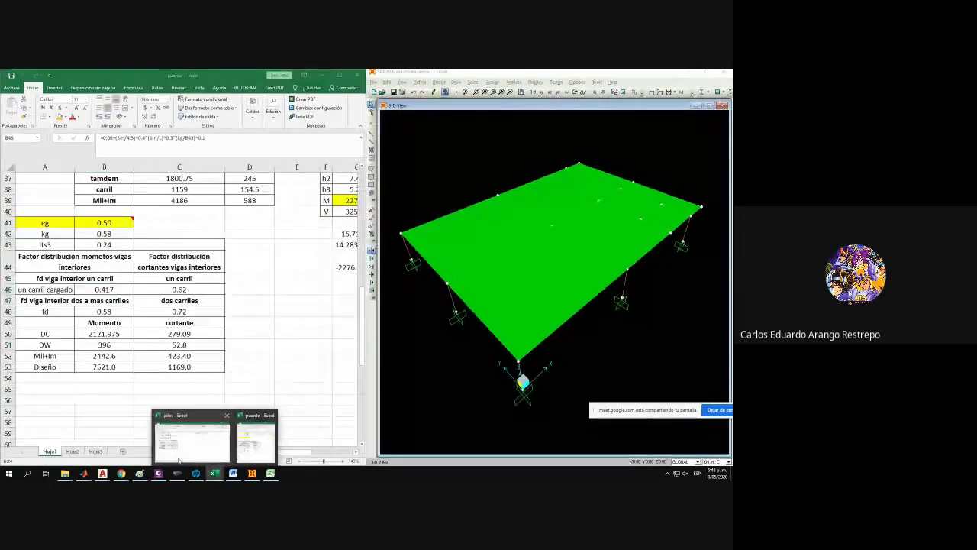
click(242, 449)
click(339, 75)
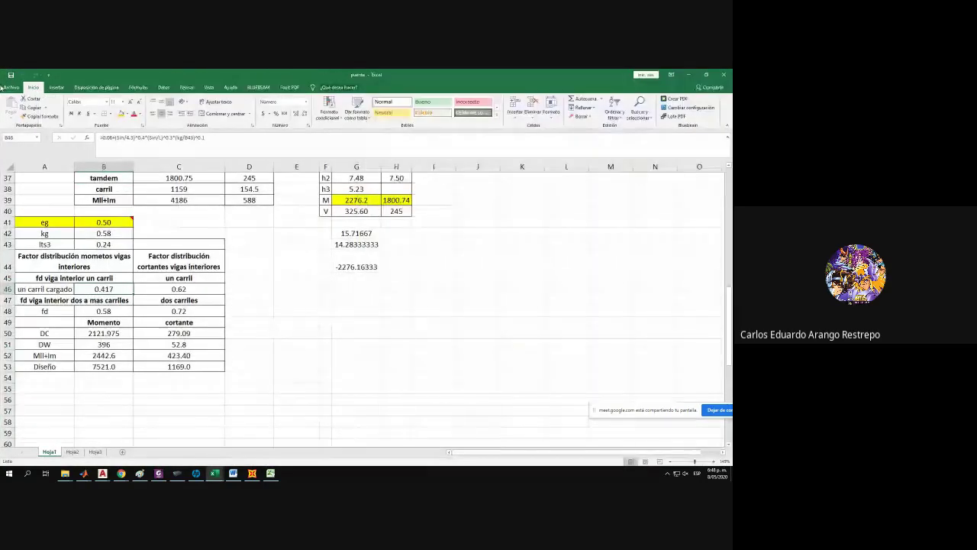
Reopen the Perdidas postensado 17-04-20 workbook from the Cursos el poli > Postensado > 2020-1 folder.
click(12, 87)
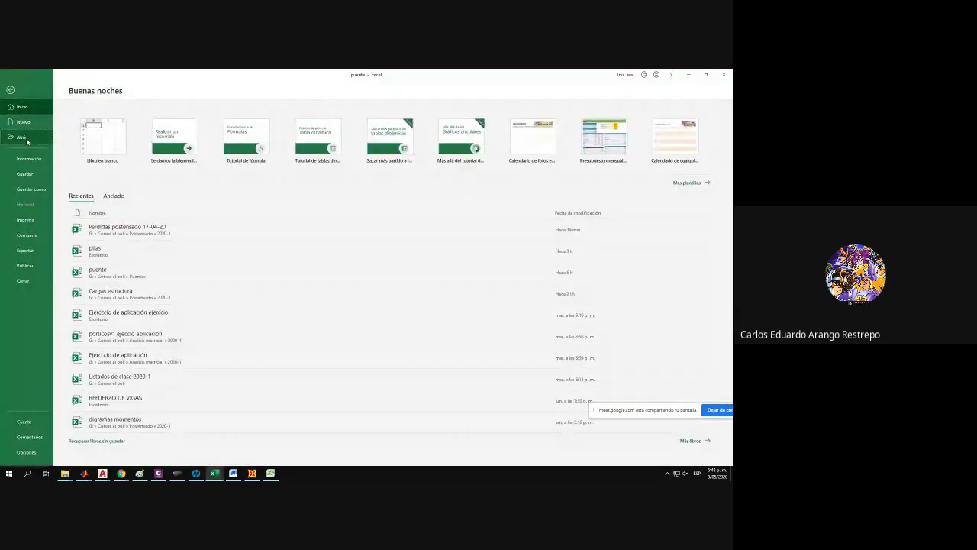
click(22, 136)
click(99, 161)
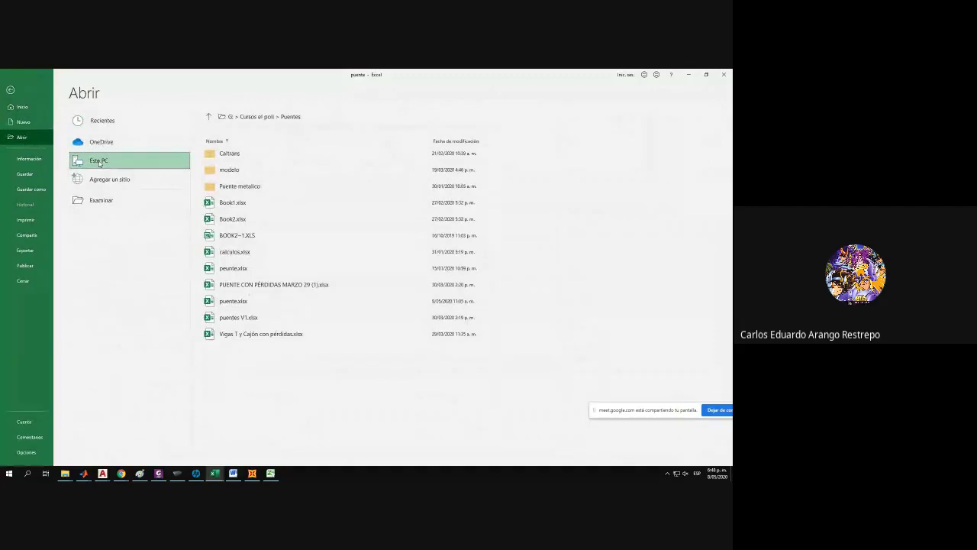
click(100, 161)
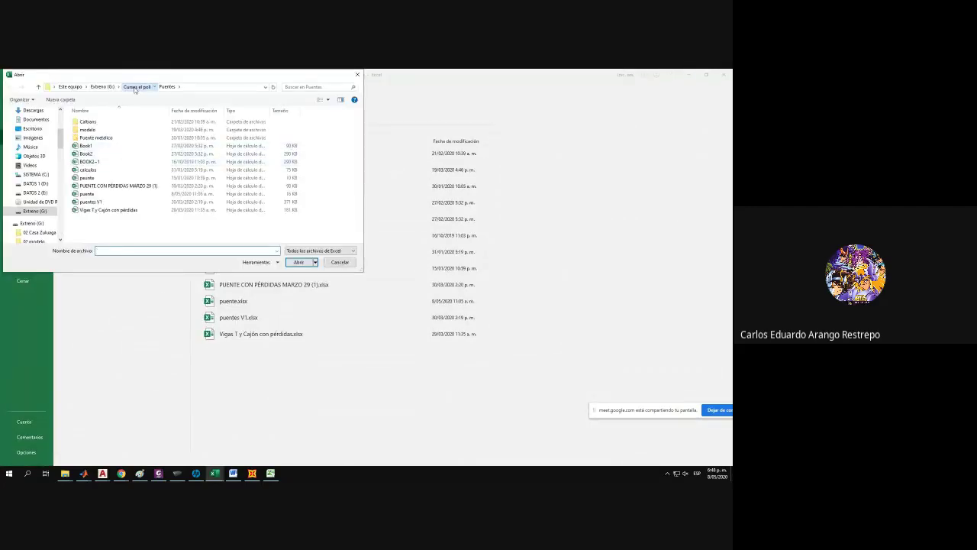
click(138, 87)
double_click(96, 178)
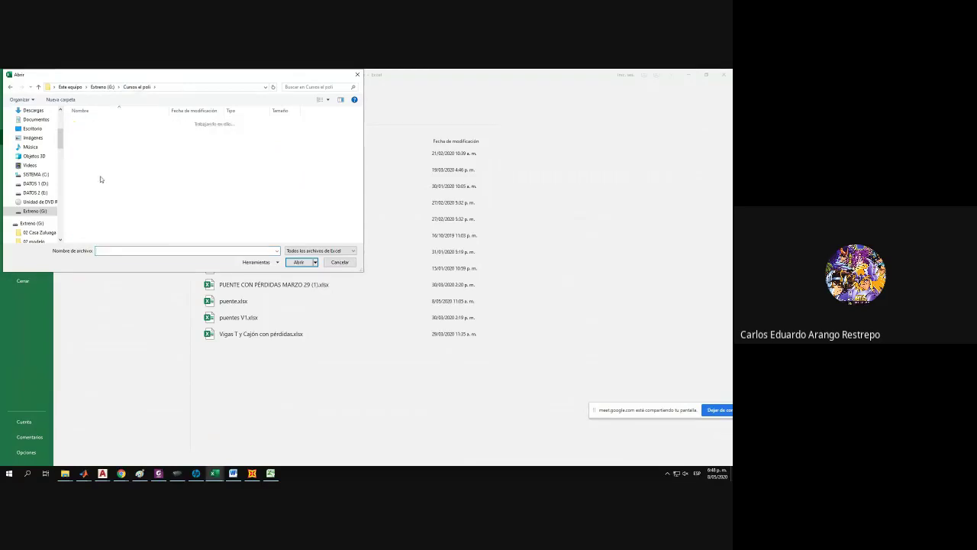
double_click(87, 129)
click(107, 129)
double_click(107, 130)
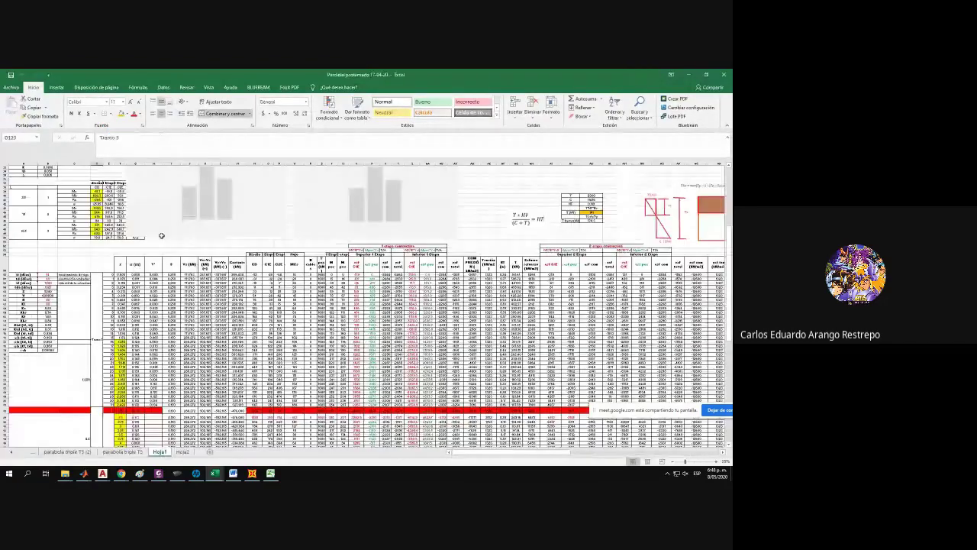
Move the shear chart in Hoja1 away from the span table so that columns D to G are clear.
ctrl+scroll(113, 264, up, 2)
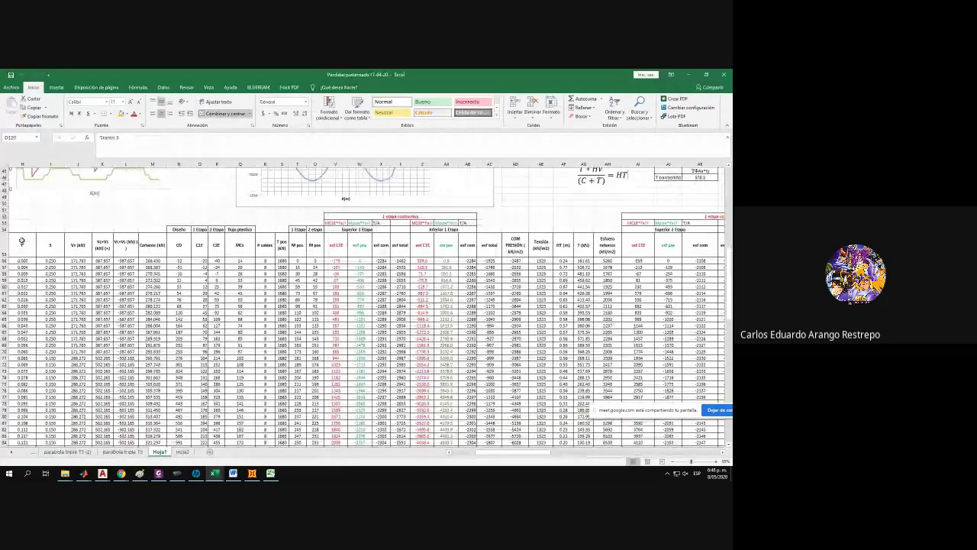
drag(423, 450, 202, 432)
scroll(37, 295, up, 7)
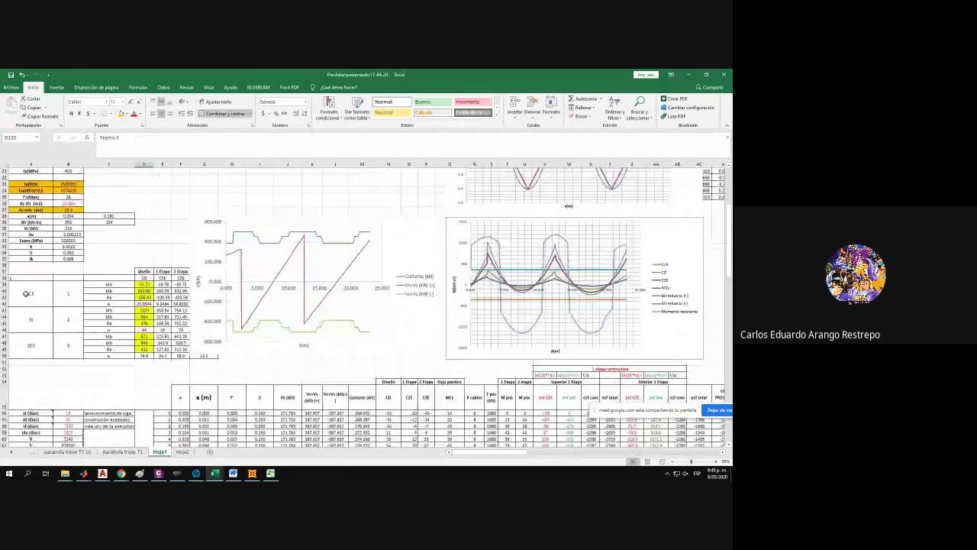
ctrl+scroll(25, 294, up, 1)
drag(191, 266, 322, 244)
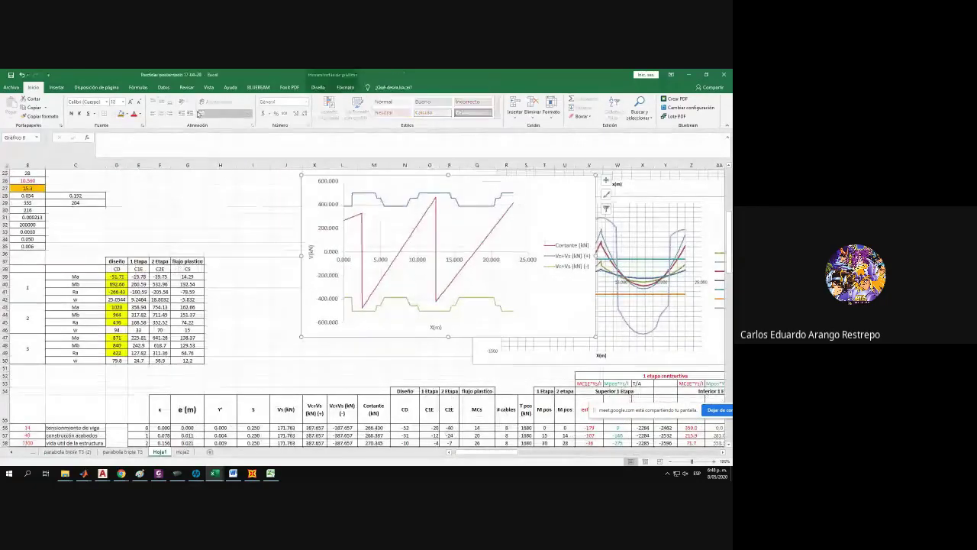
Place the workbook side by side with the SAP2000 LOSA model, closing the 2020-1 folder window.
drag(201, 76, 2, 80)
click(646, 188)
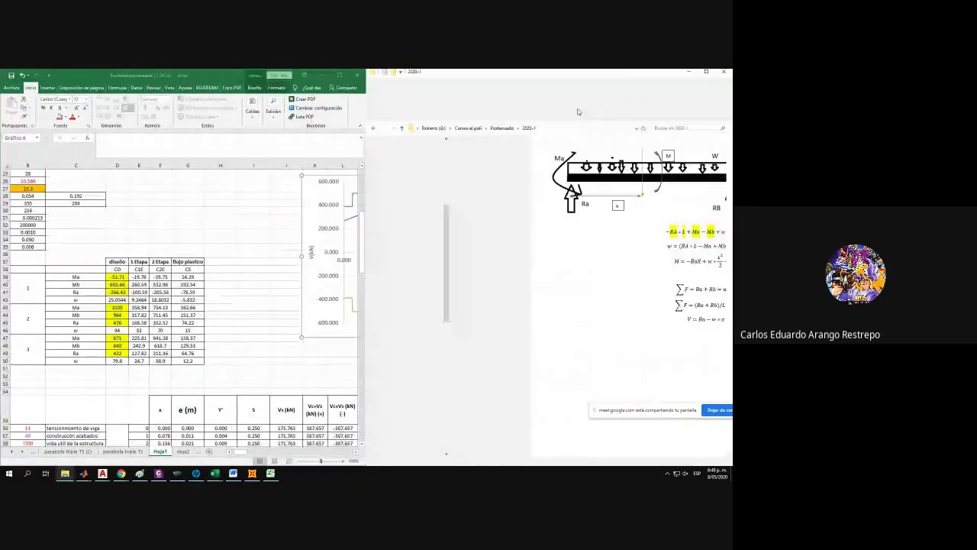
click(723, 72)
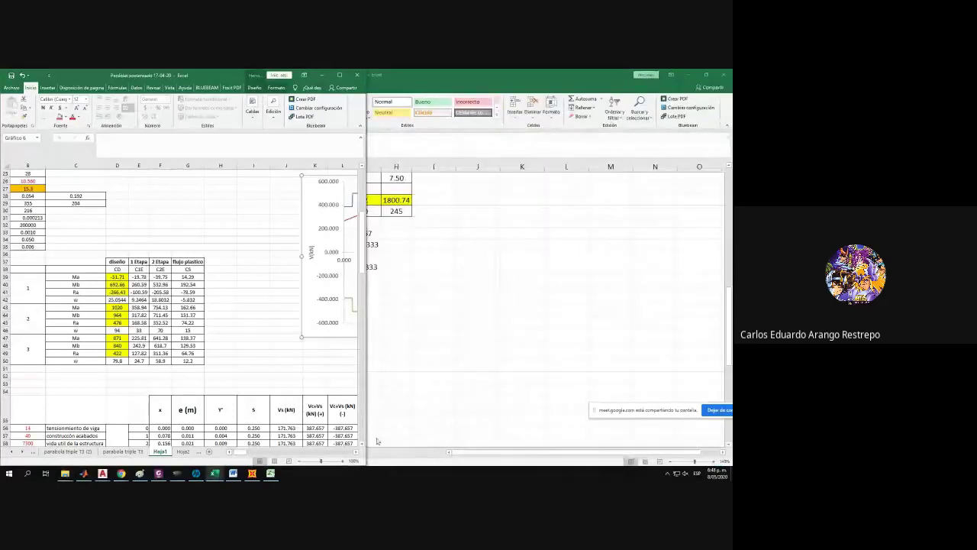
click(252, 474)
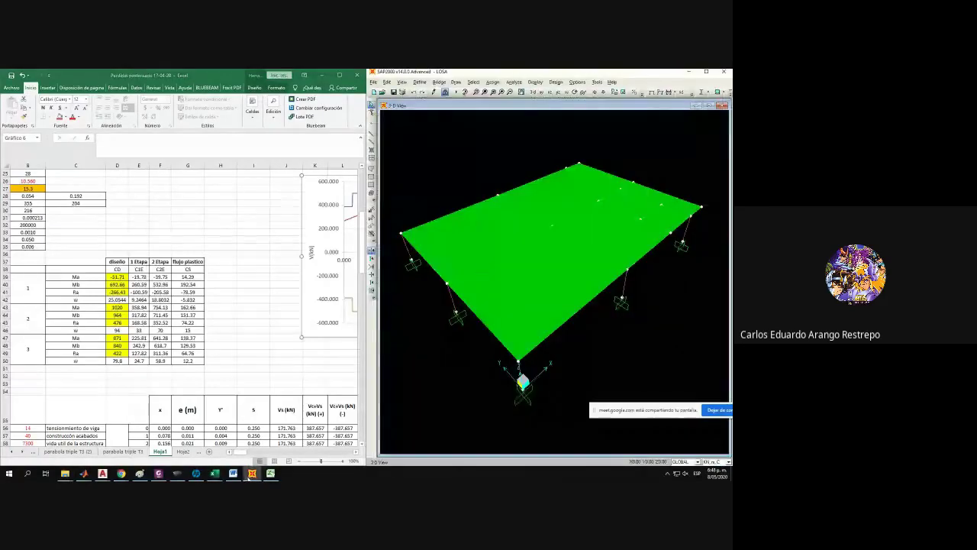
Select the frames of the interior beam line in the LOSA model and show only that selection.
click(493, 260)
click(569, 217)
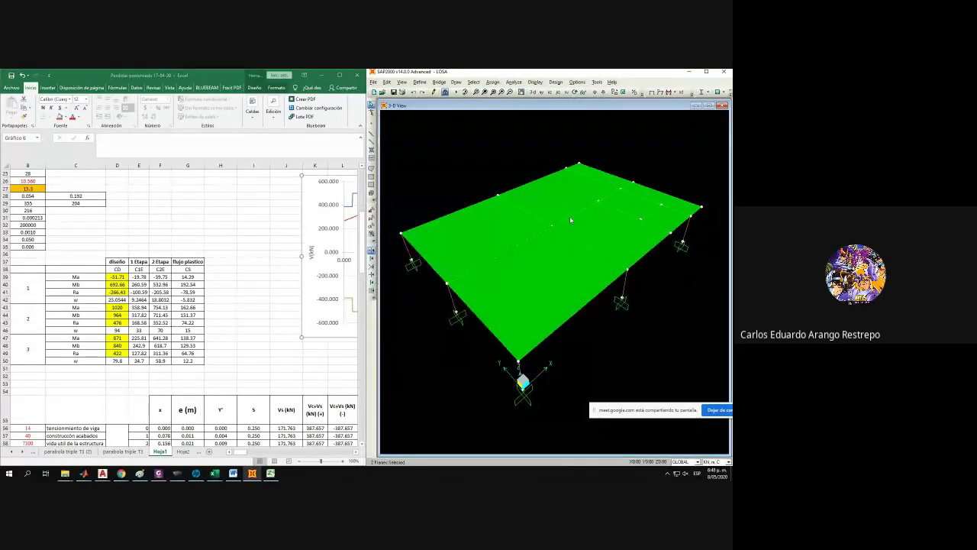
right_click(634, 174)
click(650, 226)
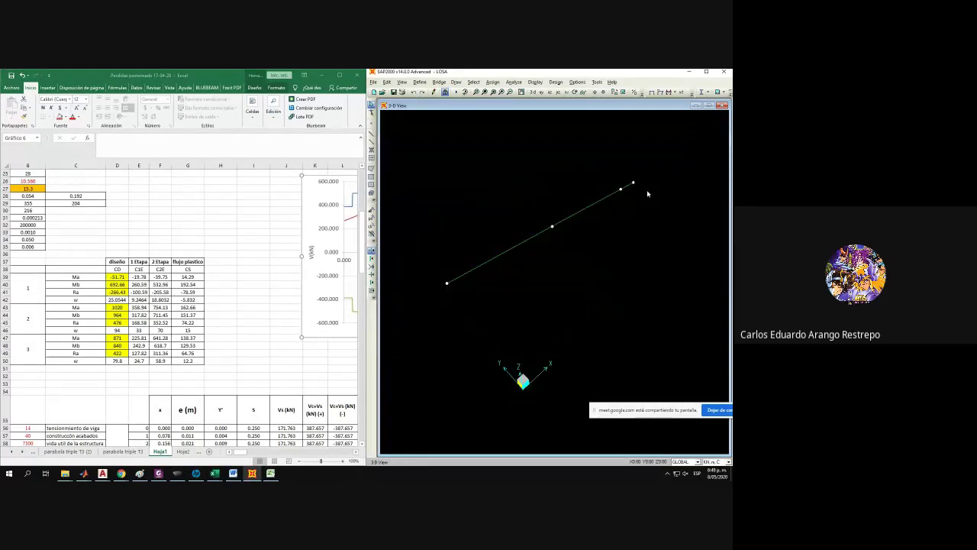
Display the Moment 3-3 diagram with values on the isolated beam line for the DIS combination.
click(535, 81)
mouse_move(628, 140)
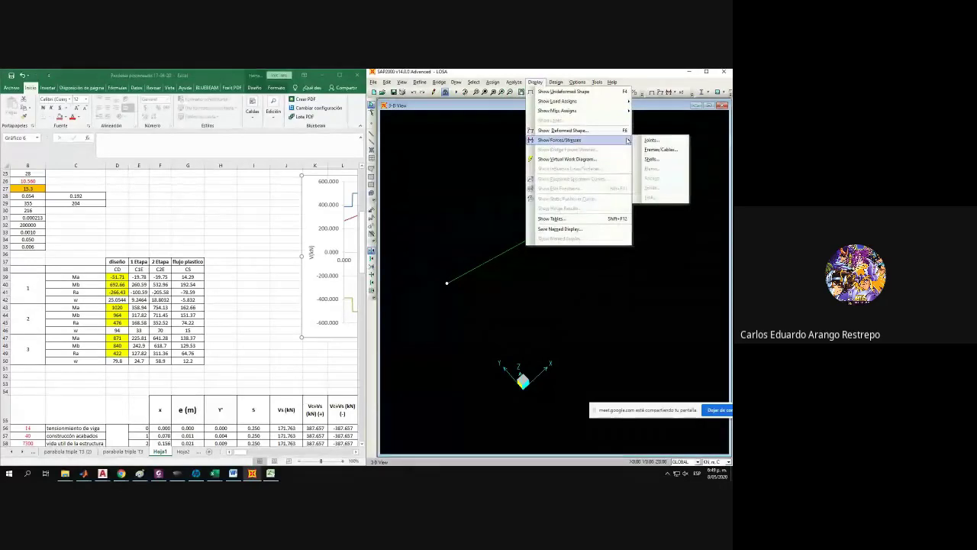
click(660, 150)
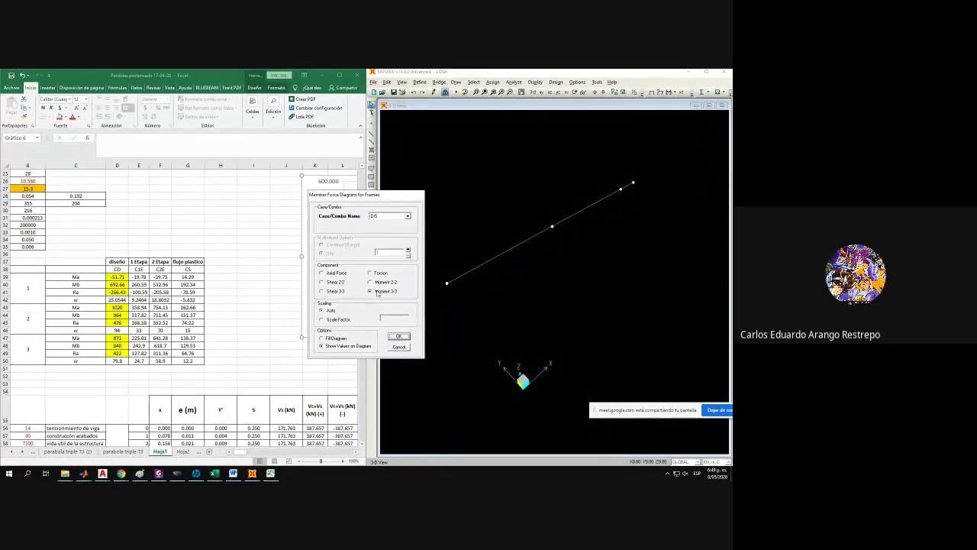
click(398, 336)
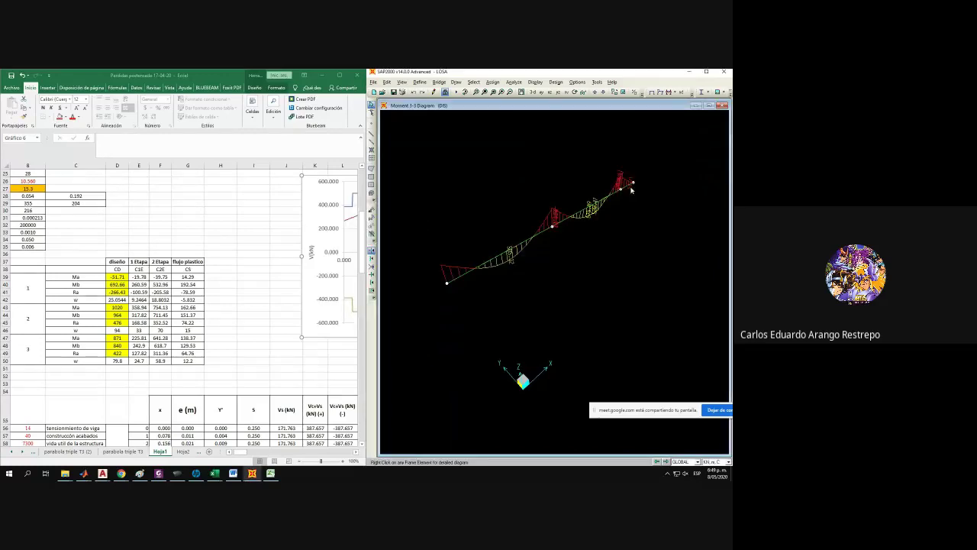
Open the detailed DIS diagrams of the short end-span frame and compare them with the span 1 design values in column D.
right_click(628, 185)
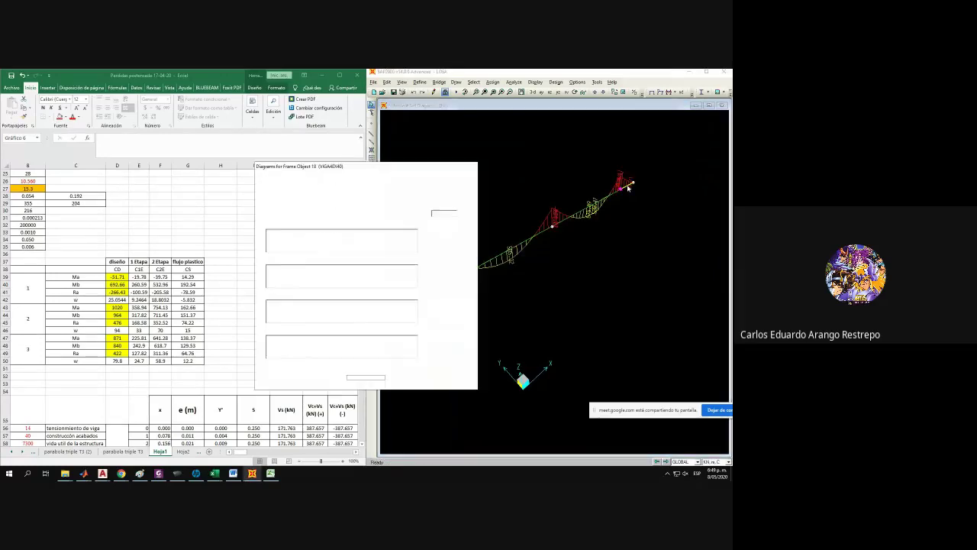
click(117, 293)
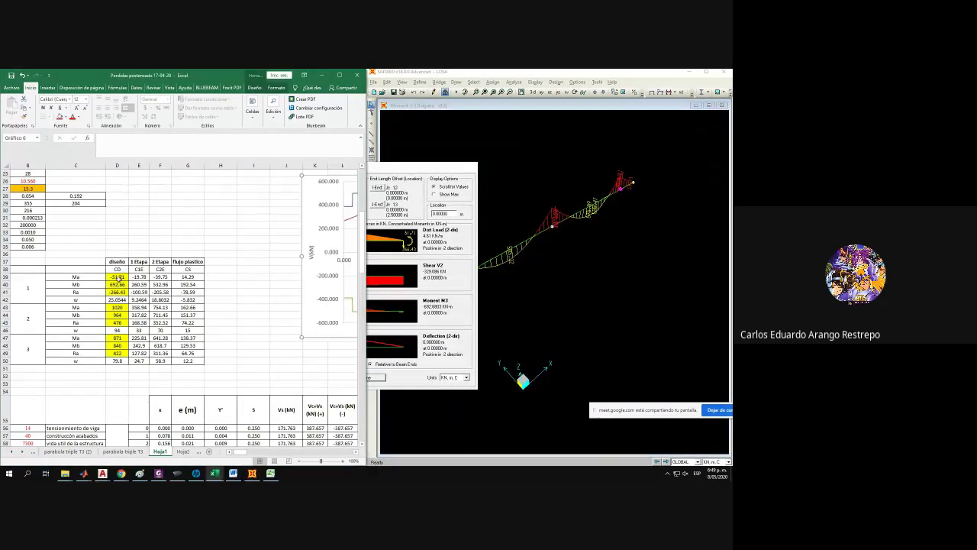
drag(420, 167, 566, 157)
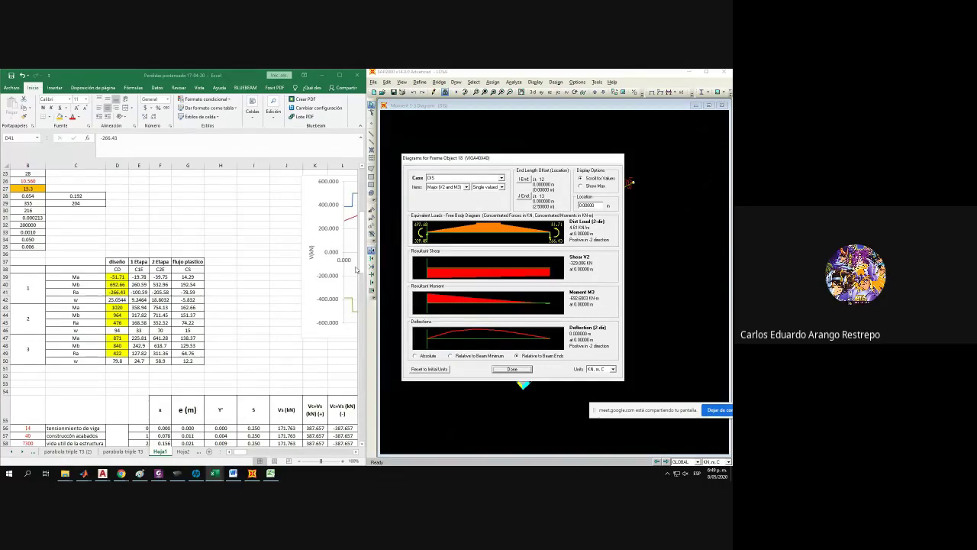
click(119, 291)
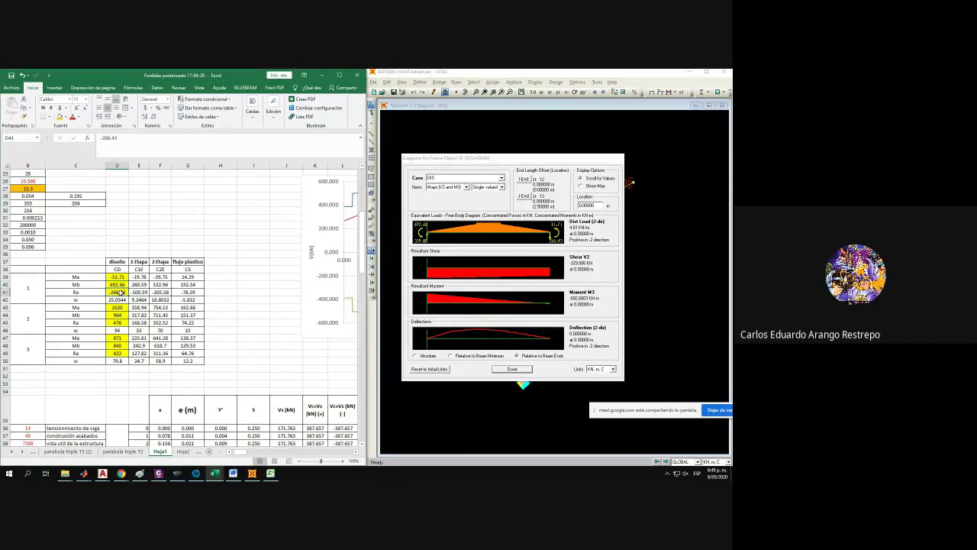
click(120, 298)
click(6, 307)
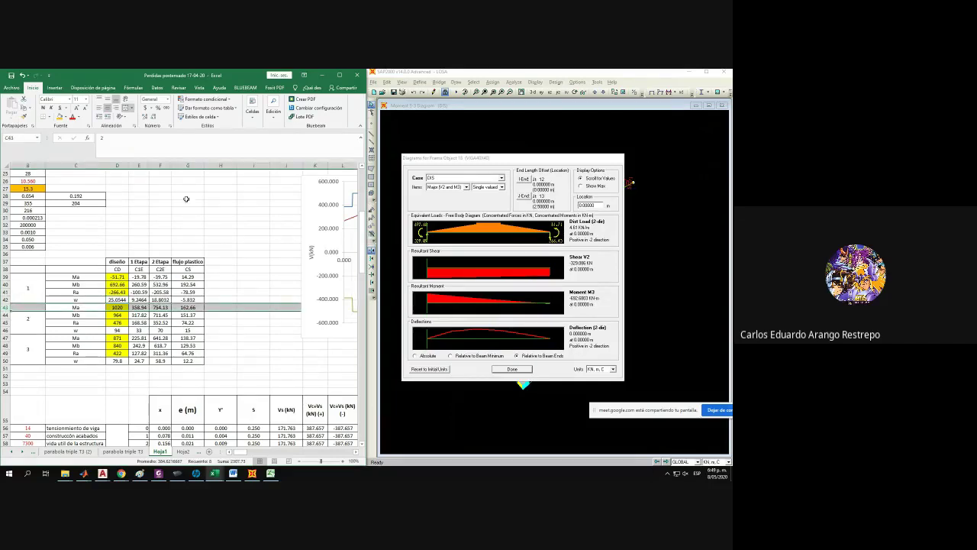
Review the same frame's 2SERV and 1SERV results, comparing 1SERV with the span 1 values in E39:E41.
click(446, 178)
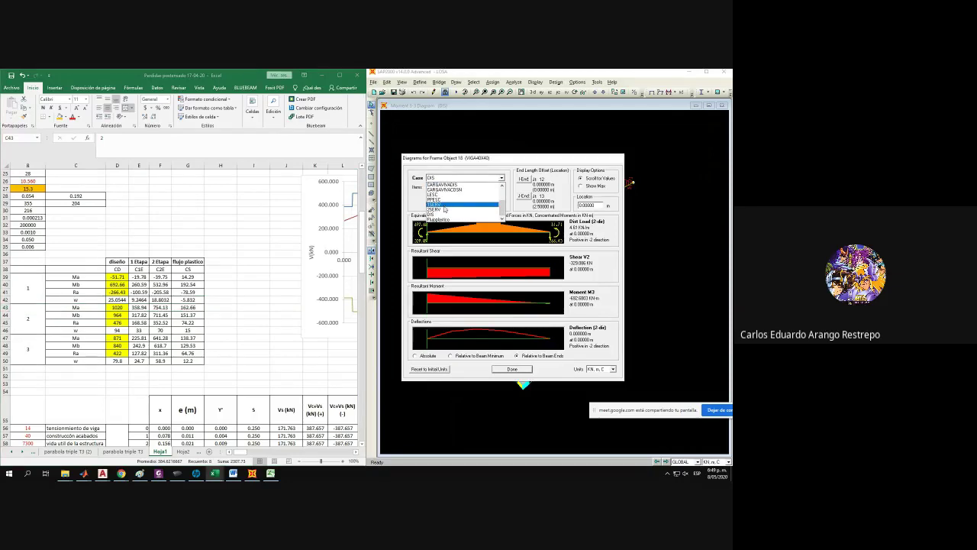
click(445, 204)
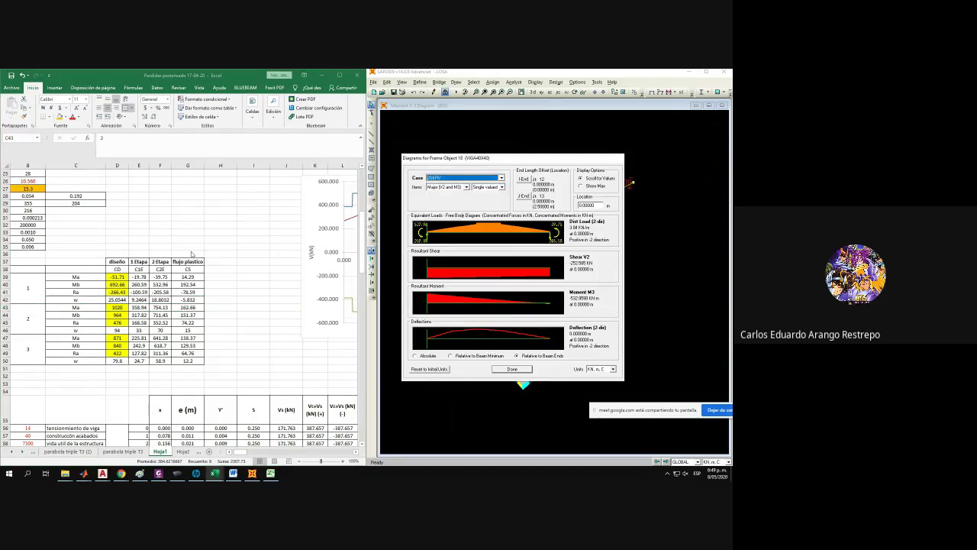
click(139, 272)
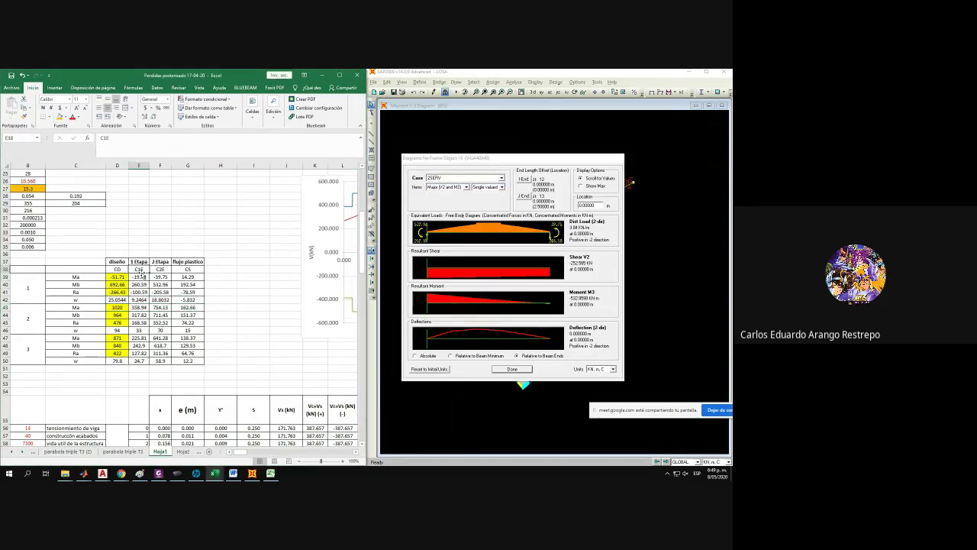
click(445, 180)
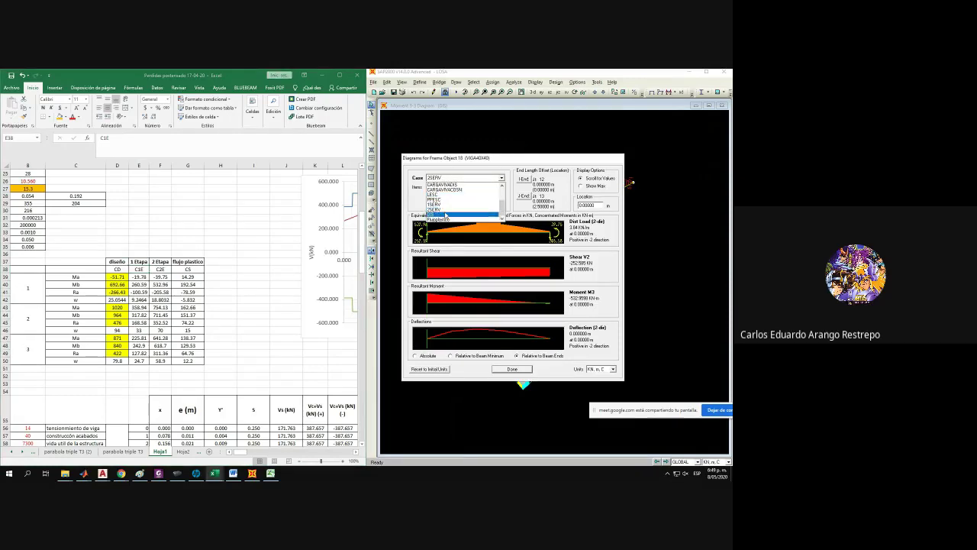
click(446, 206)
click(139, 277)
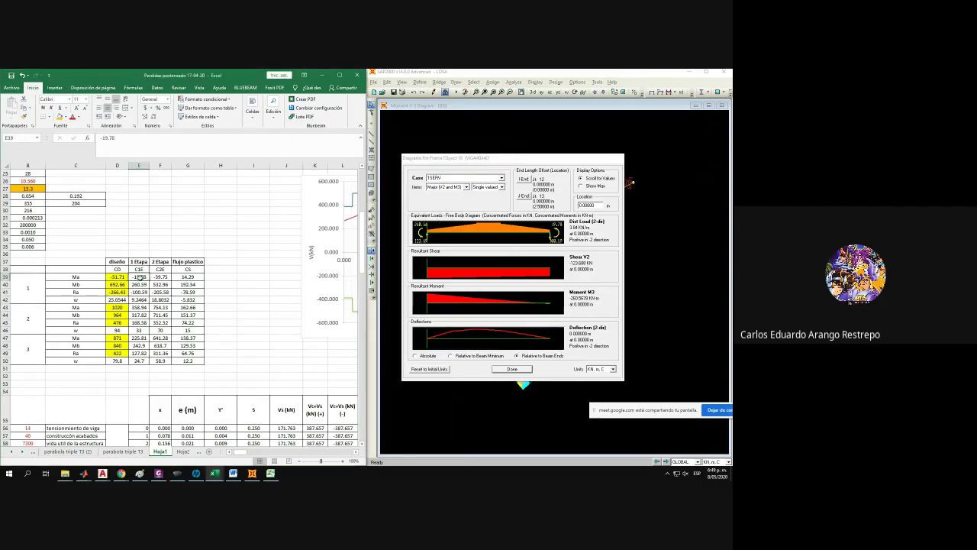
key(Down)
key(Down)
Insert a row above the span 1 w row in Hoja1 and label it Rb in C42.
click(5, 300)
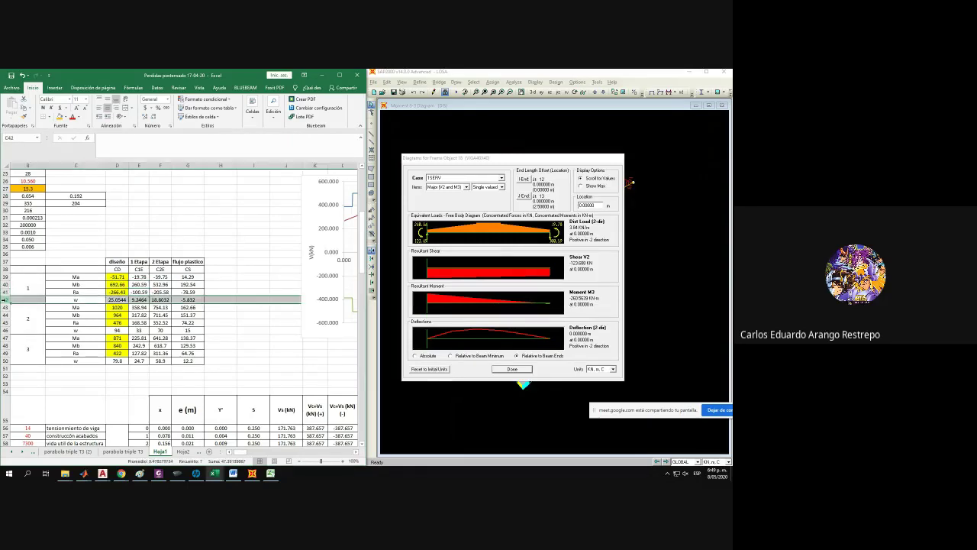
key(ctrl+plus)
click(75, 300)
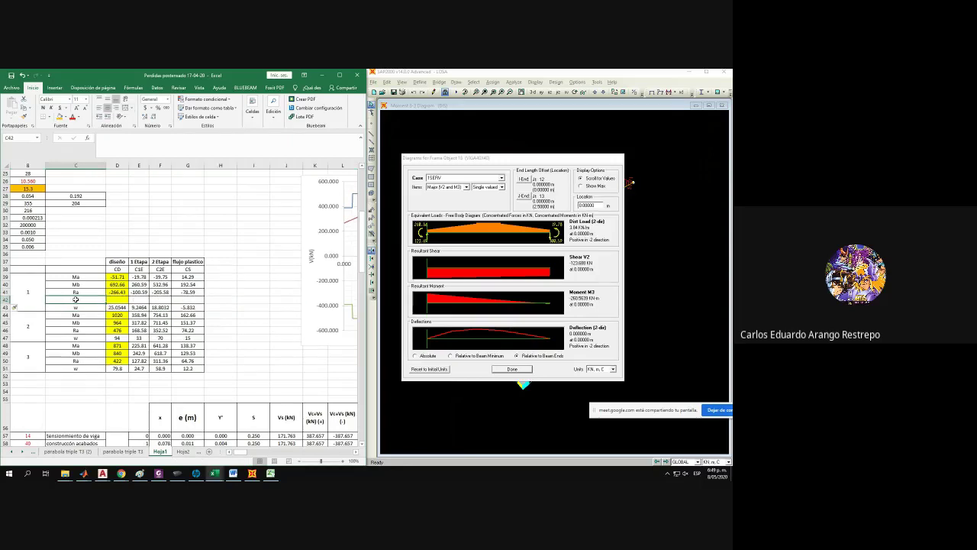
double_click(75, 301)
key(Return)
Display the DIS case in the short end-span frame's diagrams and select the span 1 design Rb cell, D42.
key(Up)
key(Right)
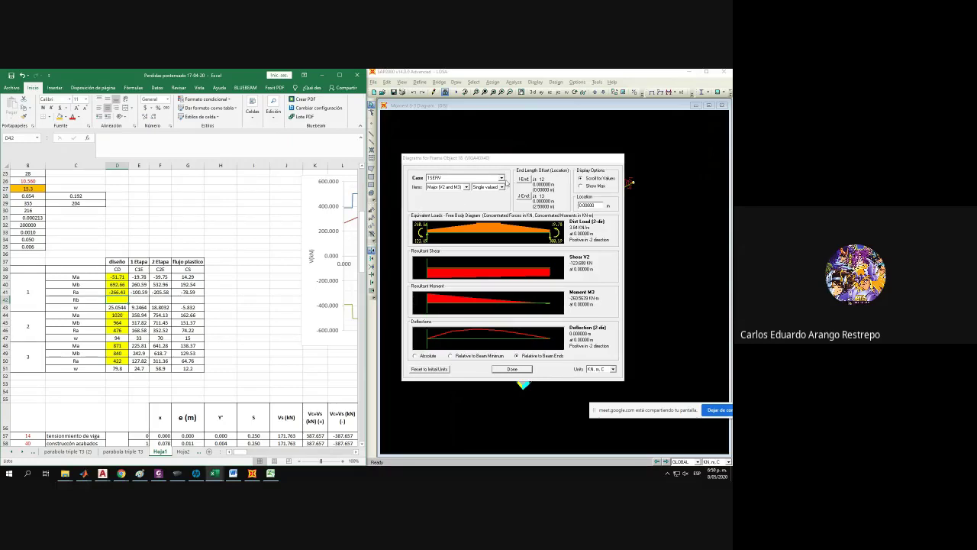
click(501, 178)
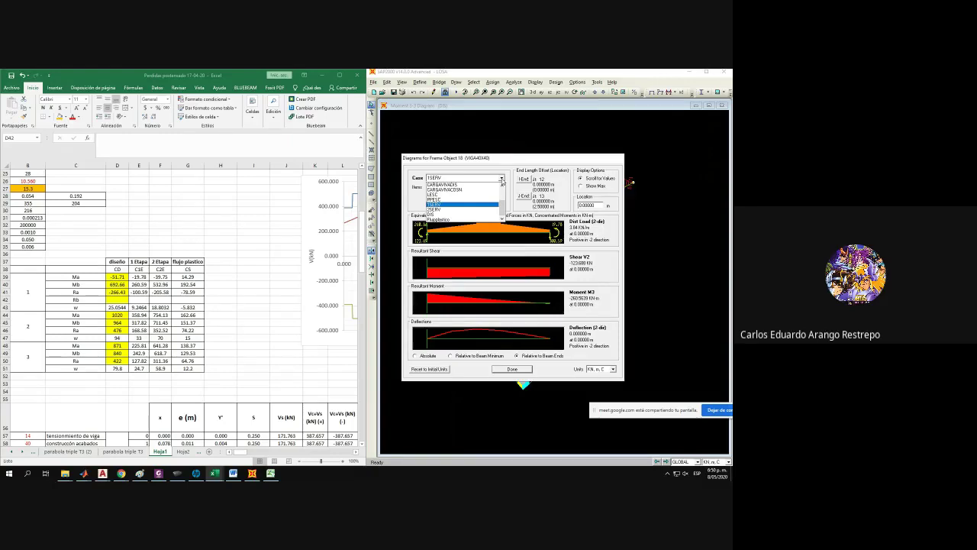
click(462, 215)
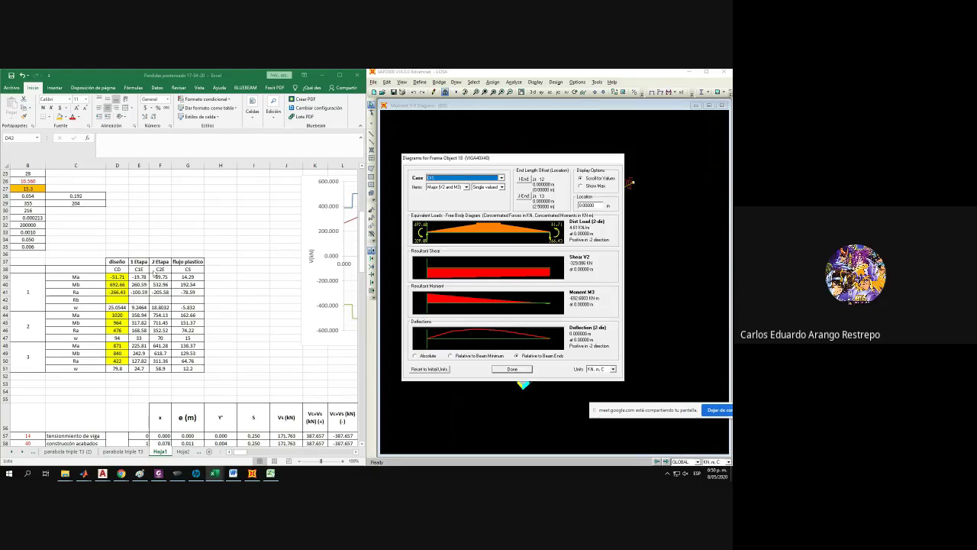
click(121, 299)
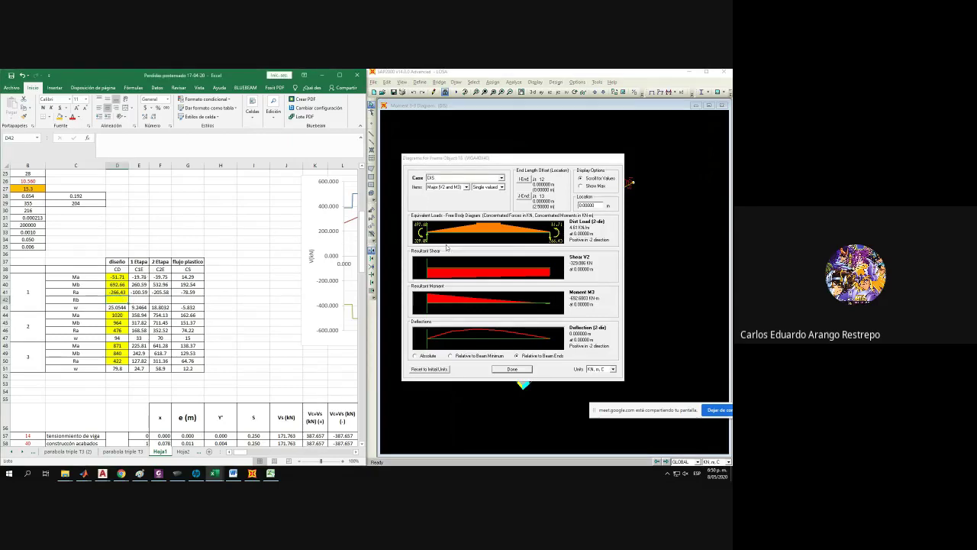
Relabel the w rows as "w mometo" for spans 1 and 2 and "w Mometo" for span 3.
click(70, 306)
double_click(87, 305)
text(mometo)
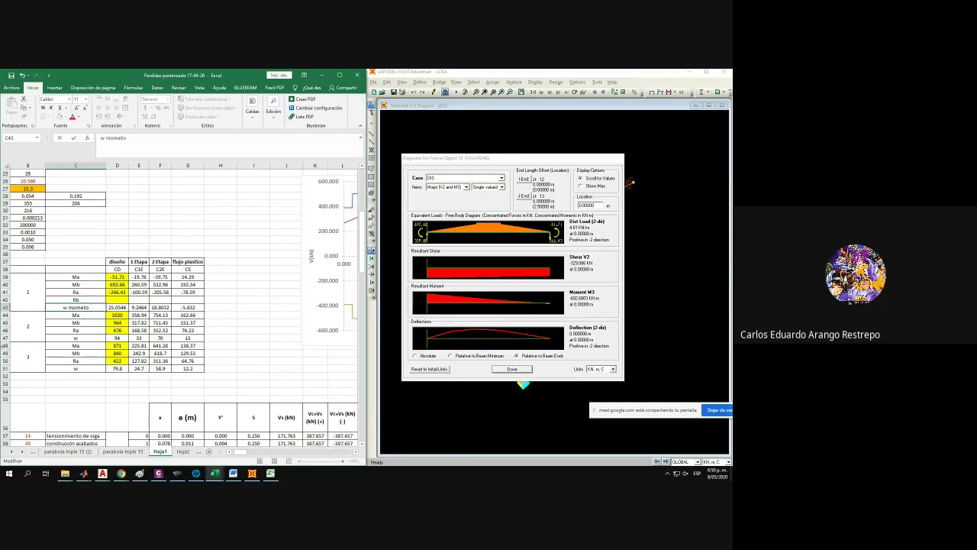
click(87, 338)
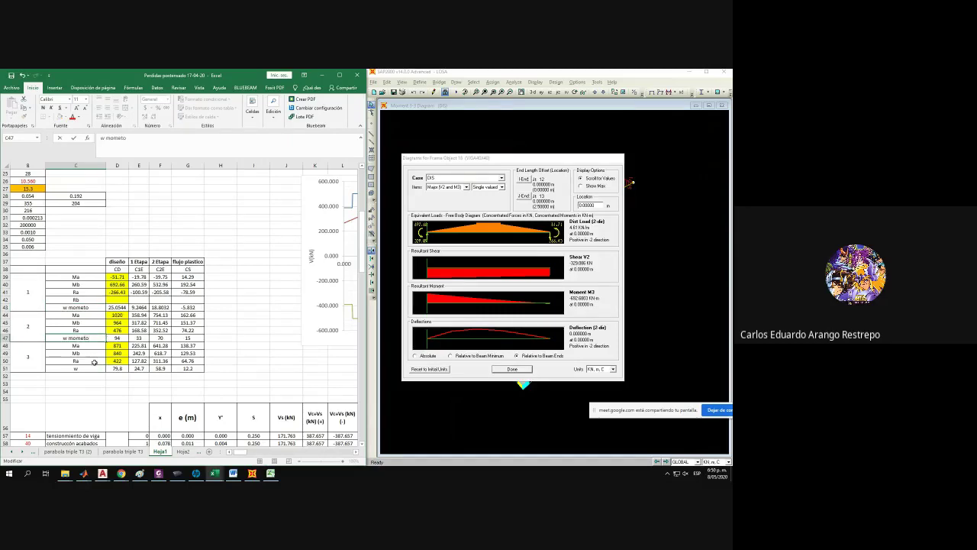
double_click(86, 369)
text(Moi)
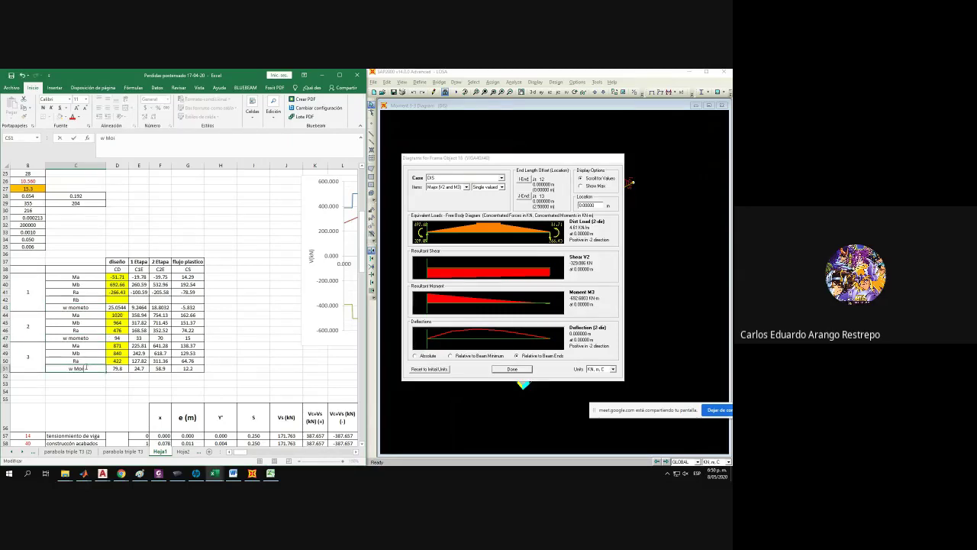
text(m)
key(BackSpace)
key(BackSpace)
text(meto)
key(Return)
Insert a blank row directly below each span's w mometo row, at rows 44, 49 and 54.
click(5, 314)
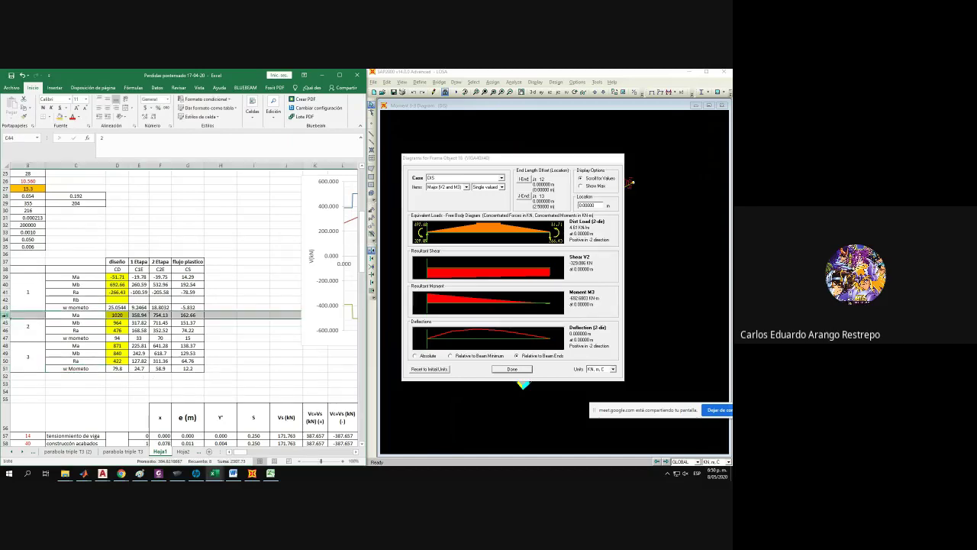
key(ctrl+plus)
click(5, 353)
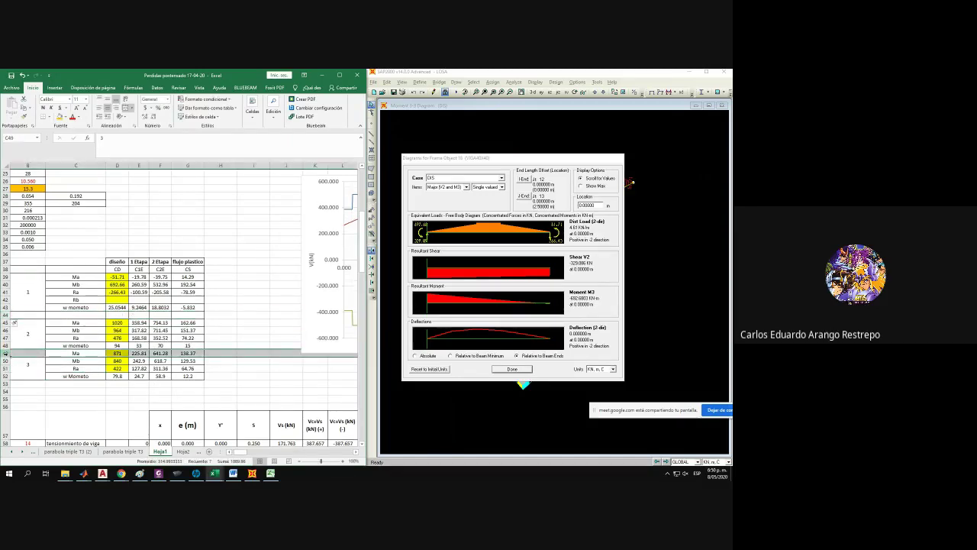
key(ctrl+plus)
click(5, 391)
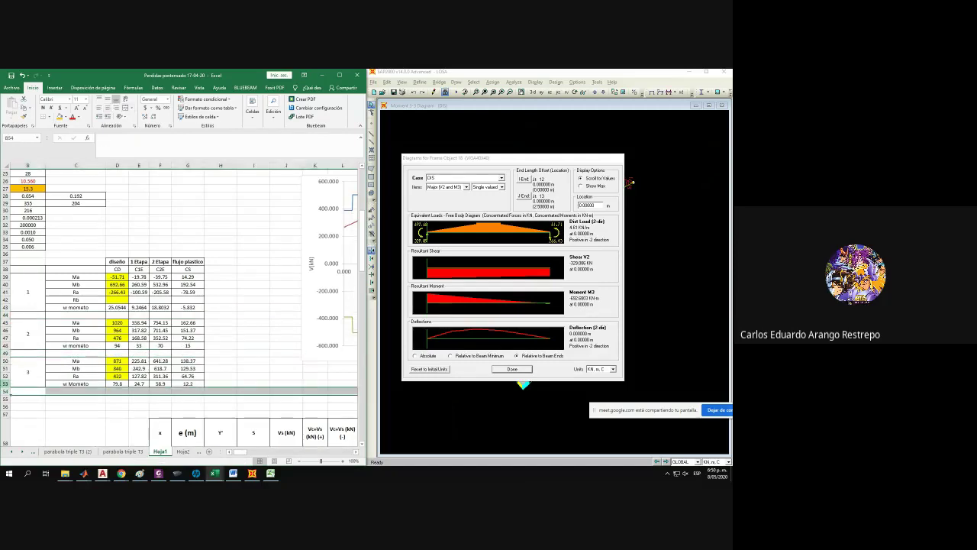
key(ctrl+plus)
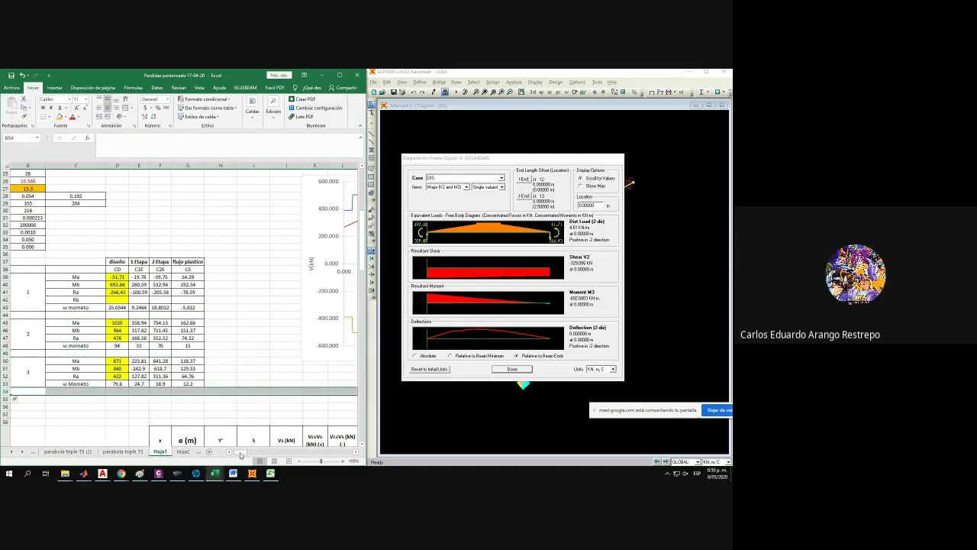
Extend the merged length cells 10 and 10.5 in column A to include rows 49 and 54.
click(233, 451)
drag(53, 304, 54, 349)
click(126, 109)
click(126, 109)
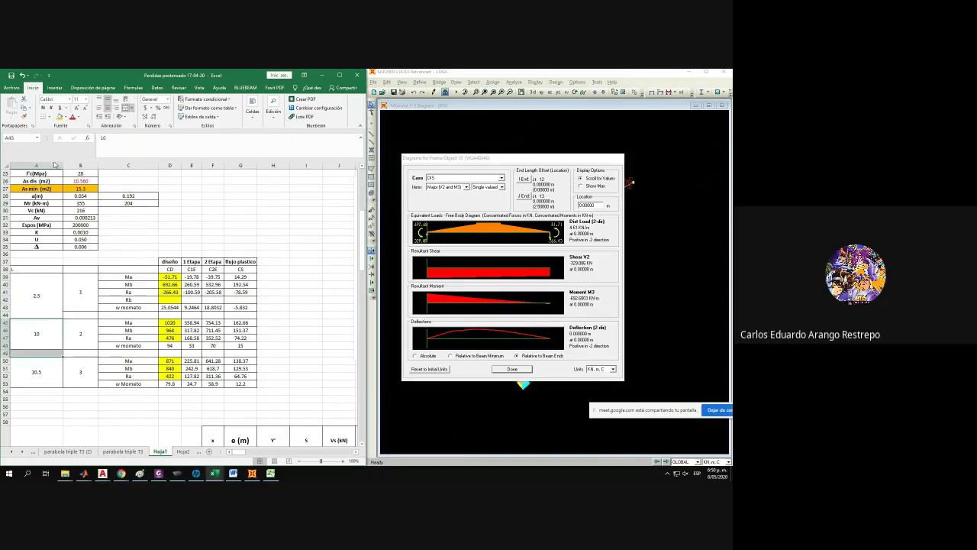
click(127, 107)
click(127, 108)
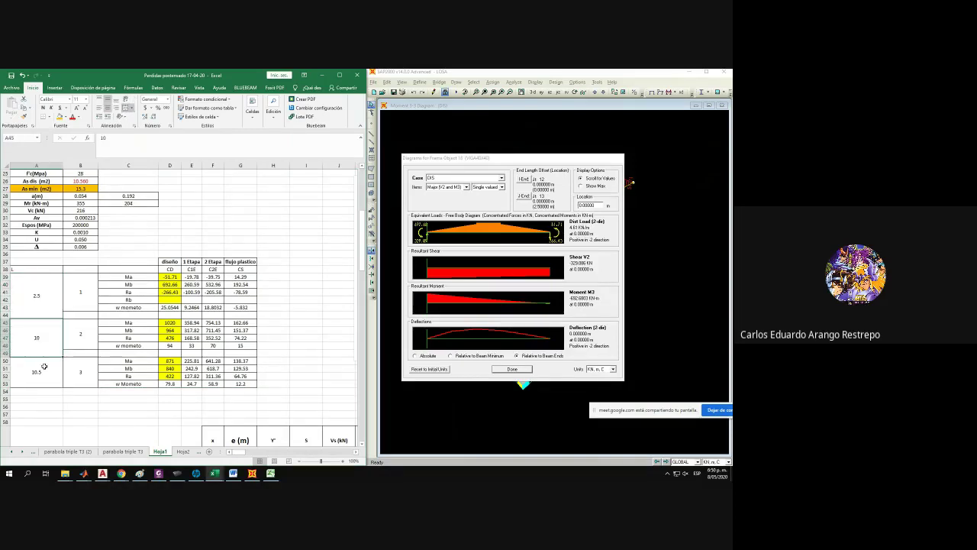
drag(44, 365, 44, 391)
click(127, 108)
click(127, 107)
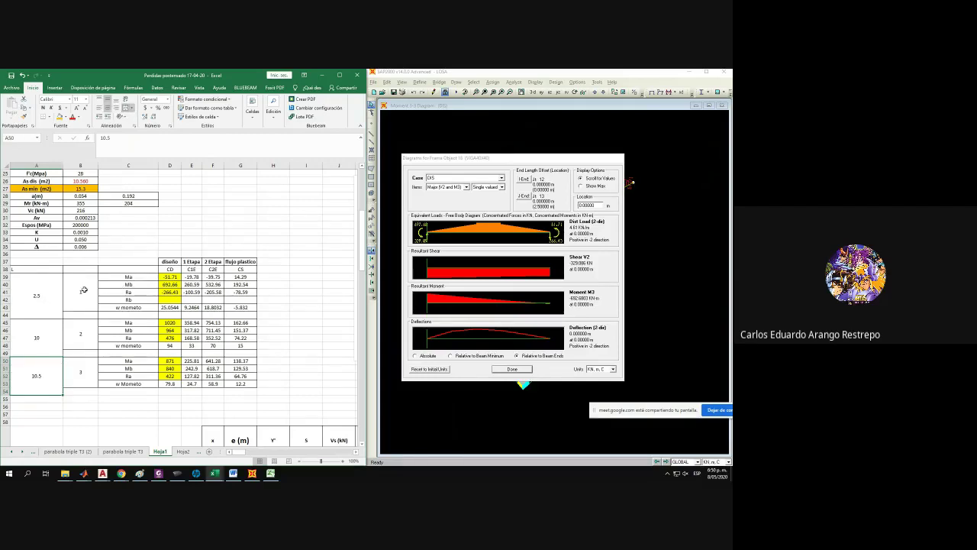
Extend the merged span number cells 1, 2 and 3 in column B over their added rows.
drag(81, 278, 82, 315)
click(125, 108)
drag(81, 324, 84, 392)
click(126, 108)
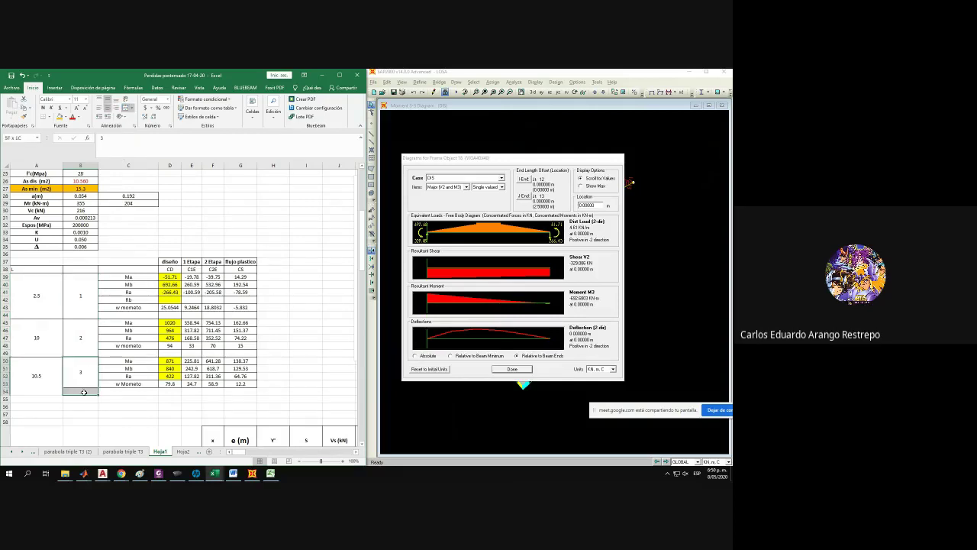
click(126, 107)
Apply all borders to the span table range A38:G54.
click(38, 262)
drag(36, 269, 236, 387)
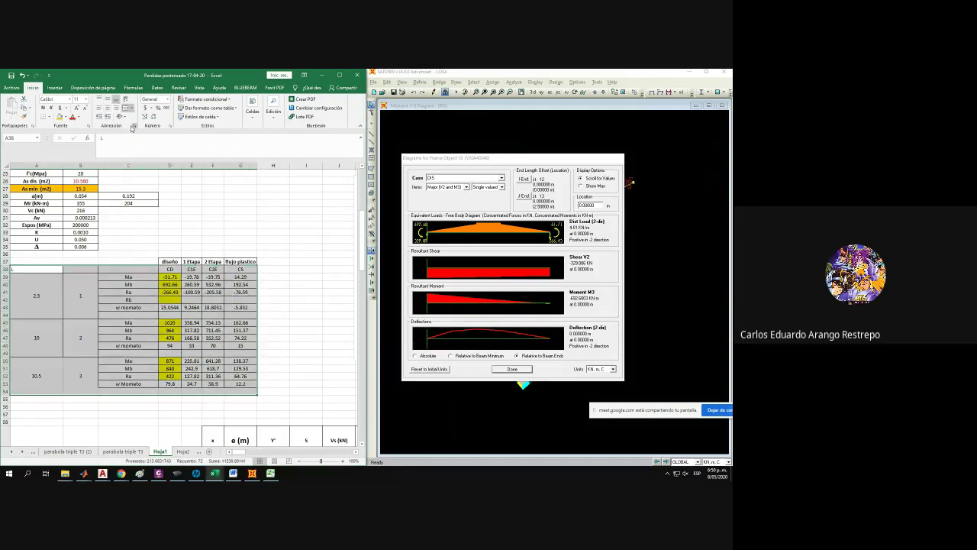
click(50, 117)
click(47, 182)
Label the added span 1 row "W cortante" in C44.
click(132, 313)
text(W mometo)
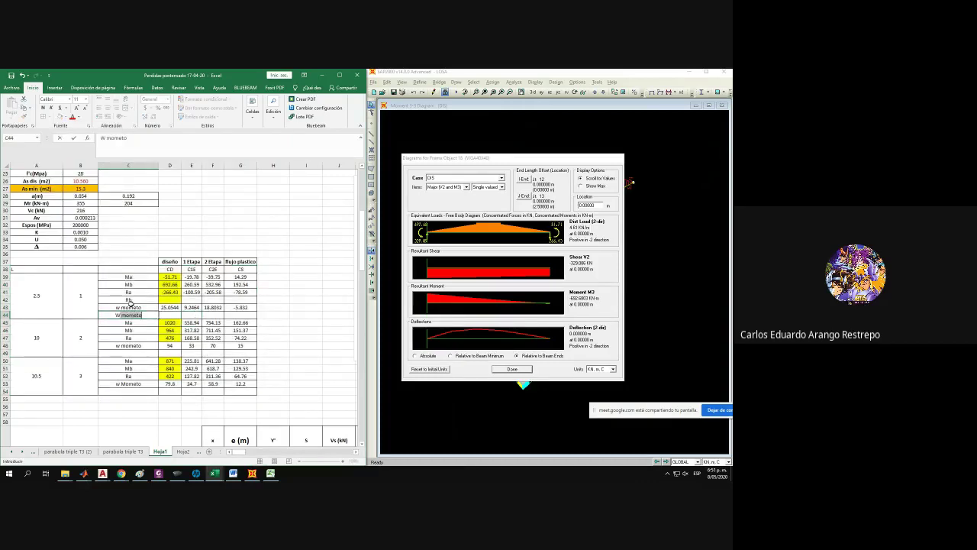
key(BackSpace)
text(cort)
key(BackSpace)
text(ante)
key(Return)
Copy the W cortante label into C49 and C54 for spans 2 and 3.
click(137, 313)
key(ctrl+c)
click(130, 353)
key(ctrl+v)
click(126, 391)
key(ctrl+v)
key(Down)
key(Down)
key(Down)
key(Escape)
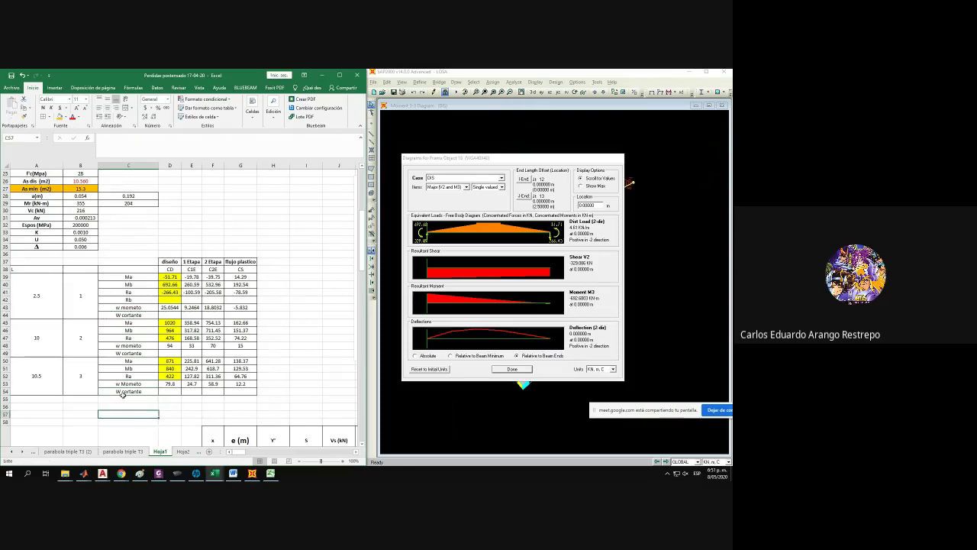
Check the span 1 w mometo formulas and reopen the short end-span frame's detailed DIS diagrams beside the table.
click(168, 314)
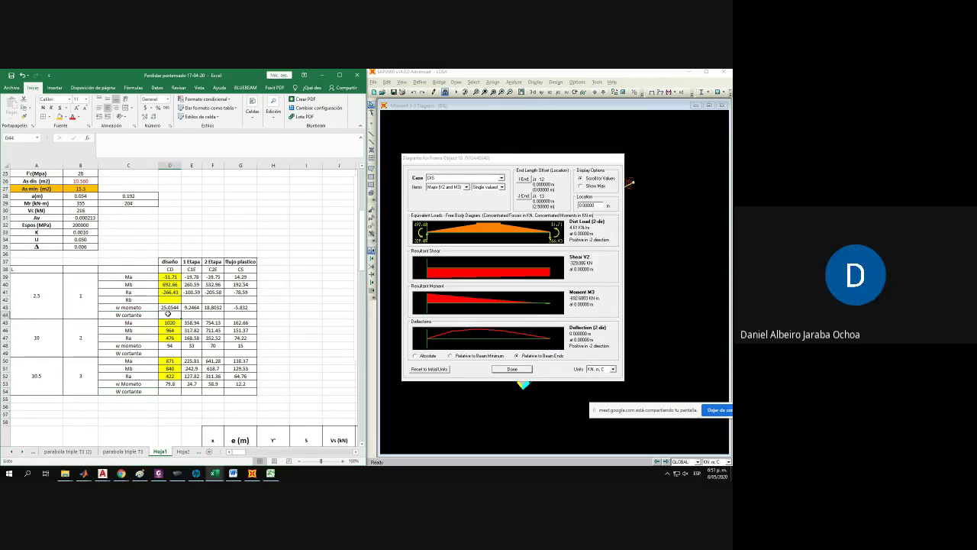
drag(169, 307, 235, 306)
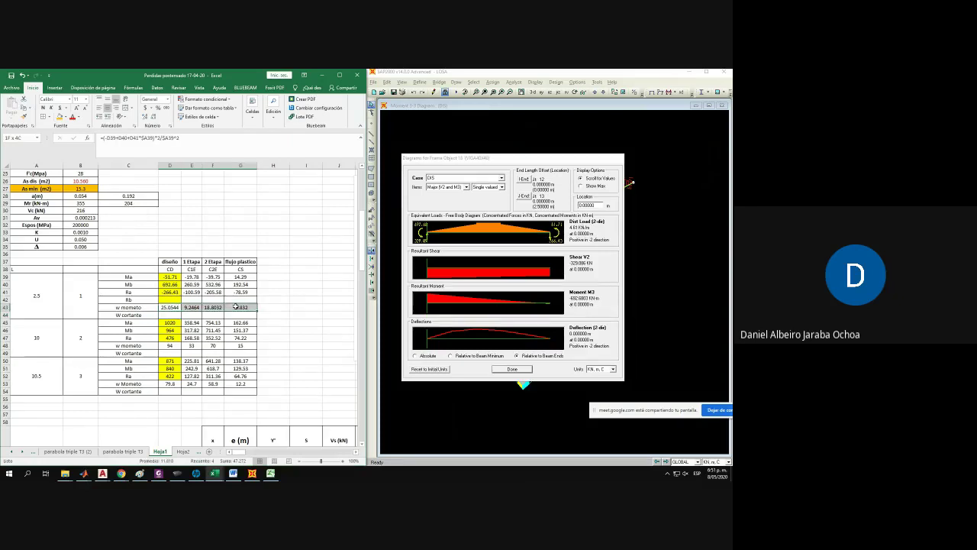
click(171, 299)
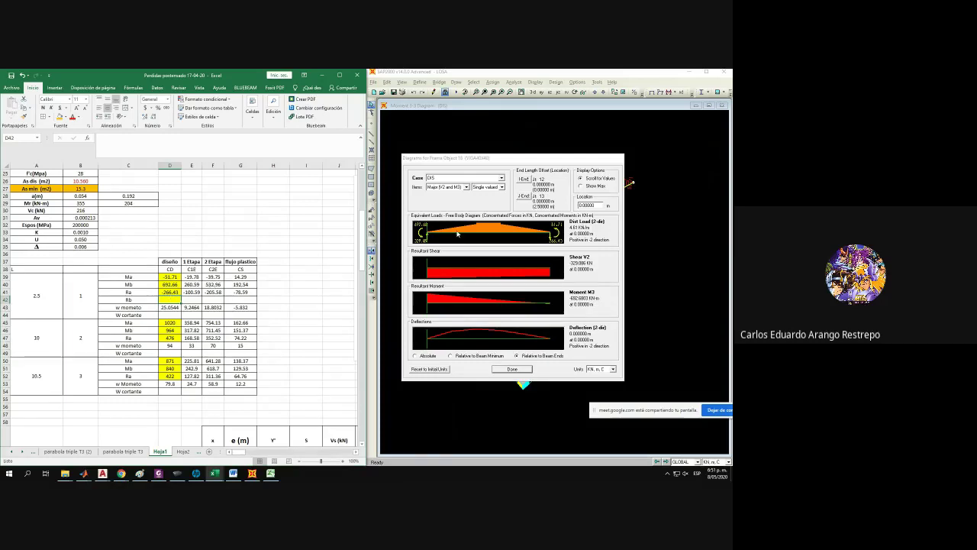
drag(559, 161, 508, 175)
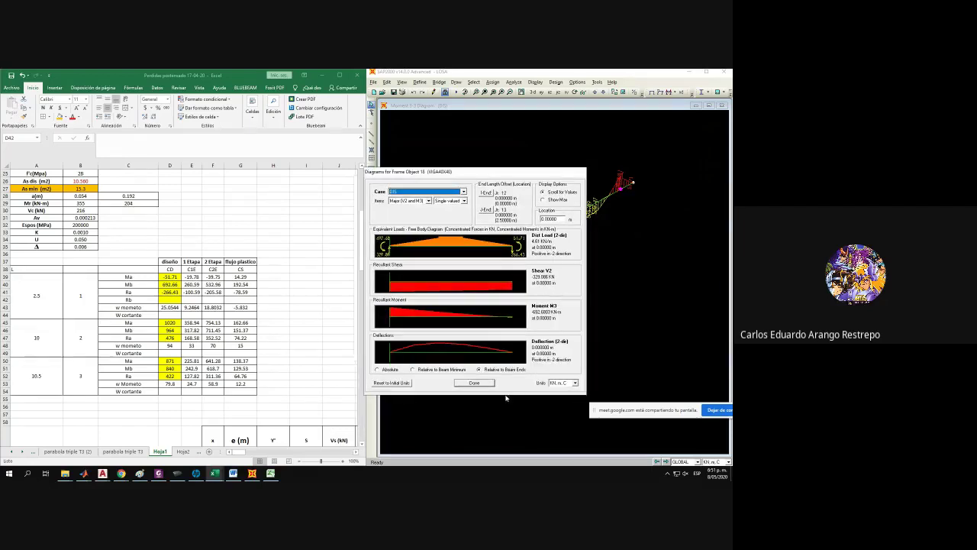
click(475, 384)
mouse_move(629, 187)
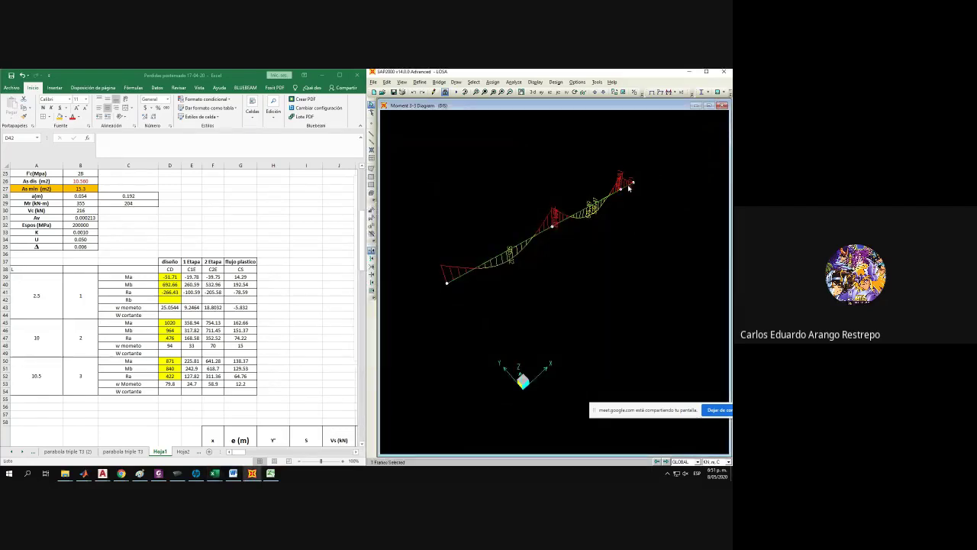
right_click(626, 184)
drag(387, 170, 532, 160)
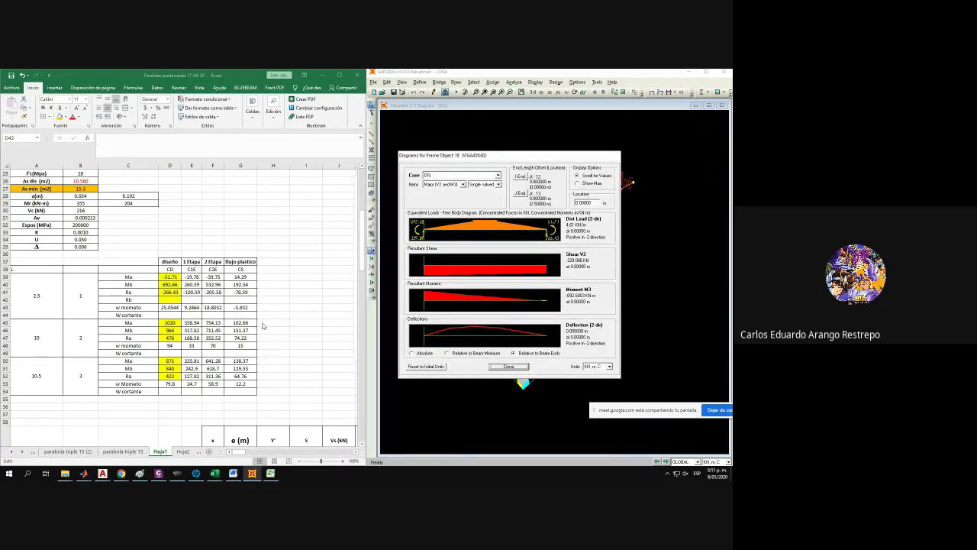
Enter 329.09 as the span 1 design Rb in D42.
click(169, 300)
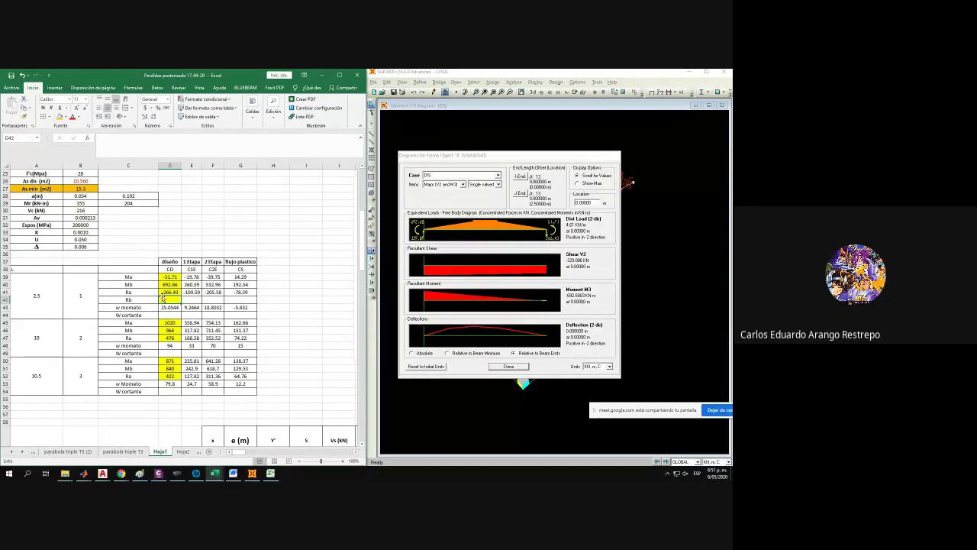
text(3)
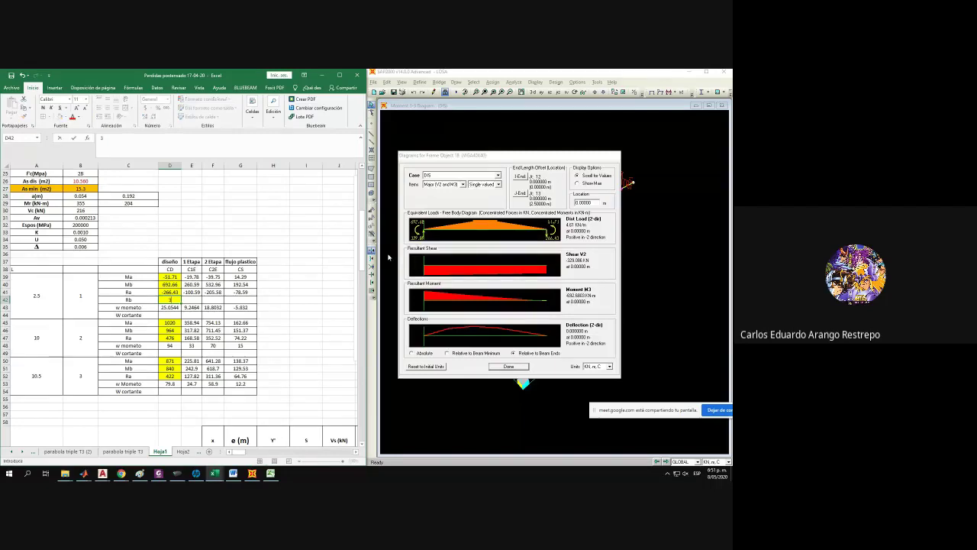
text(29.09)
key(Return)
drag(189, 299, 246, 299)
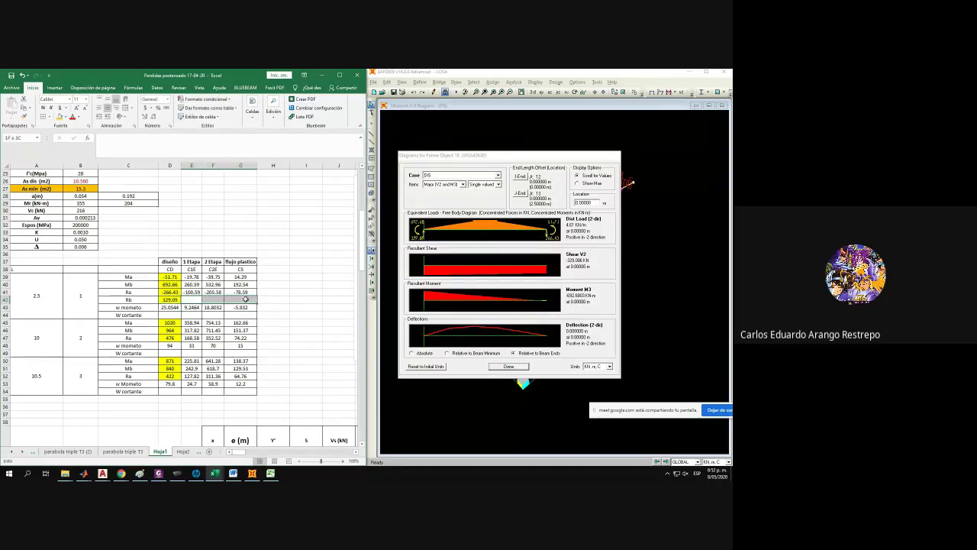
click(165, 314)
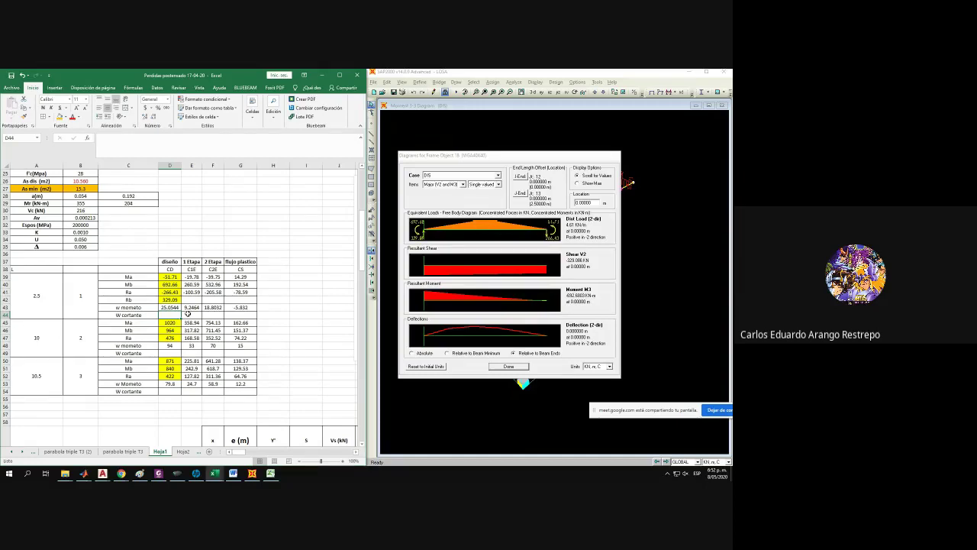
Open the detailed DIS diagrams of the middle frame and compare its end reactions with the span 2 design Ra.
click(175, 354)
click(509, 365)
right_click(590, 212)
drag(383, 171, 522, 157)
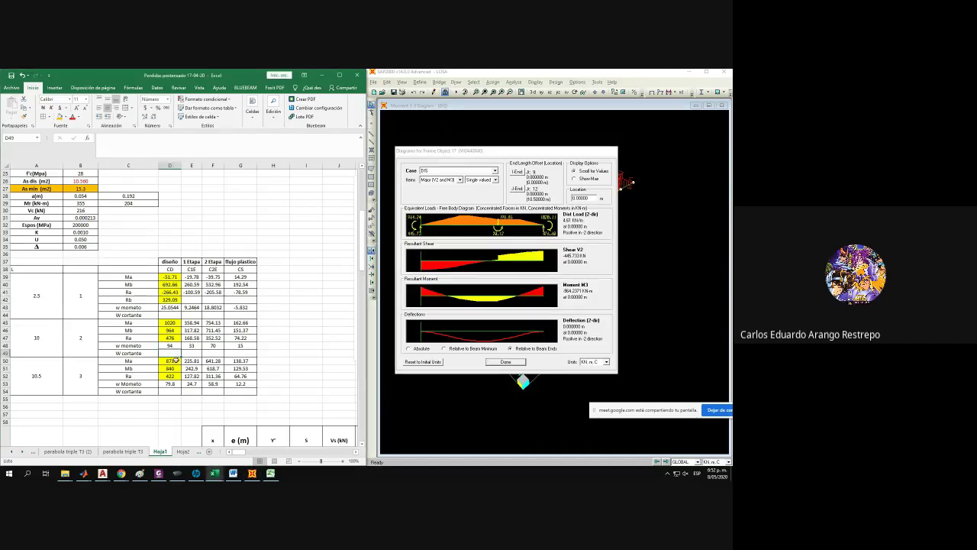
click(173, 337)
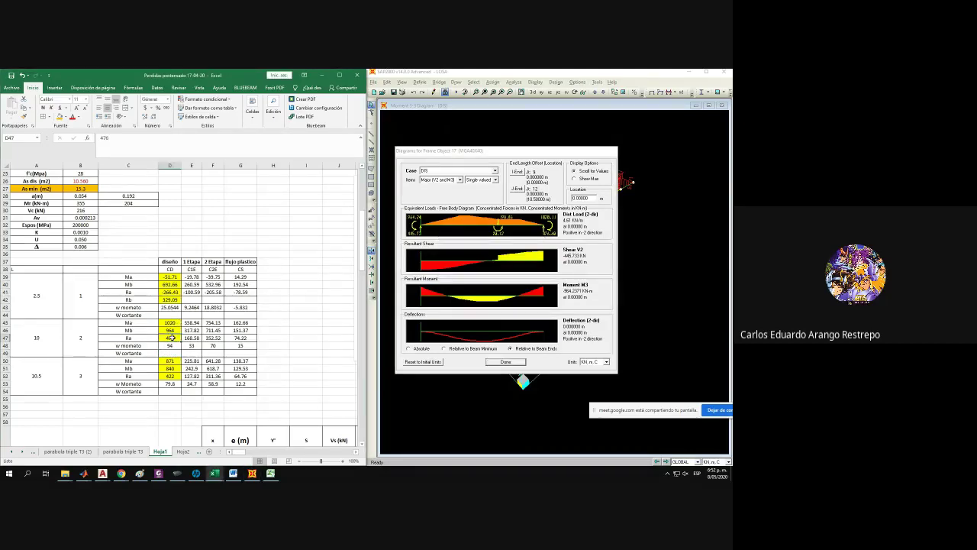
Insert a row above the w mometo rows of spans 2 and 3 and copy the Rb label into both.
click(11, 346)
key(ctrl+plus)
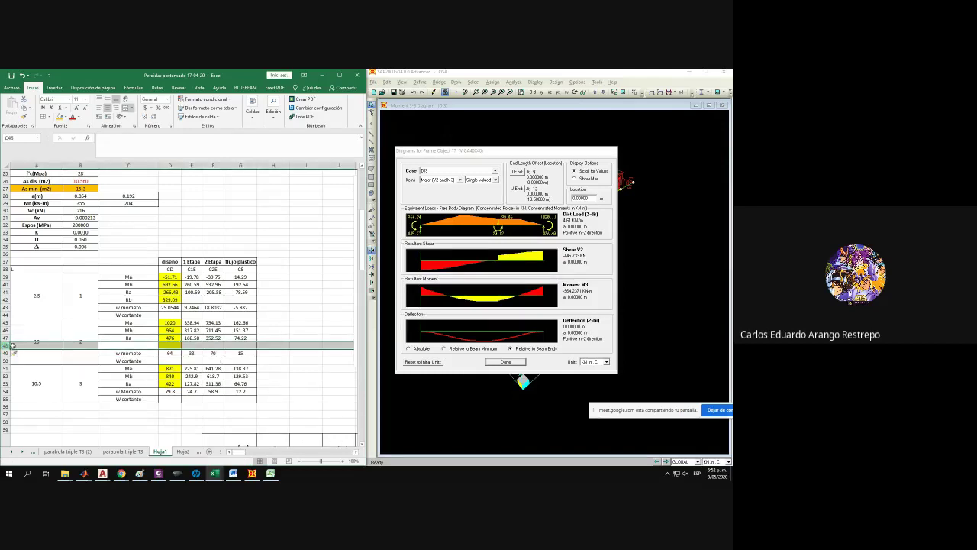
click(6, 391)
key(ctrl+plus)
click(129, 300)
key(ctrl+c)
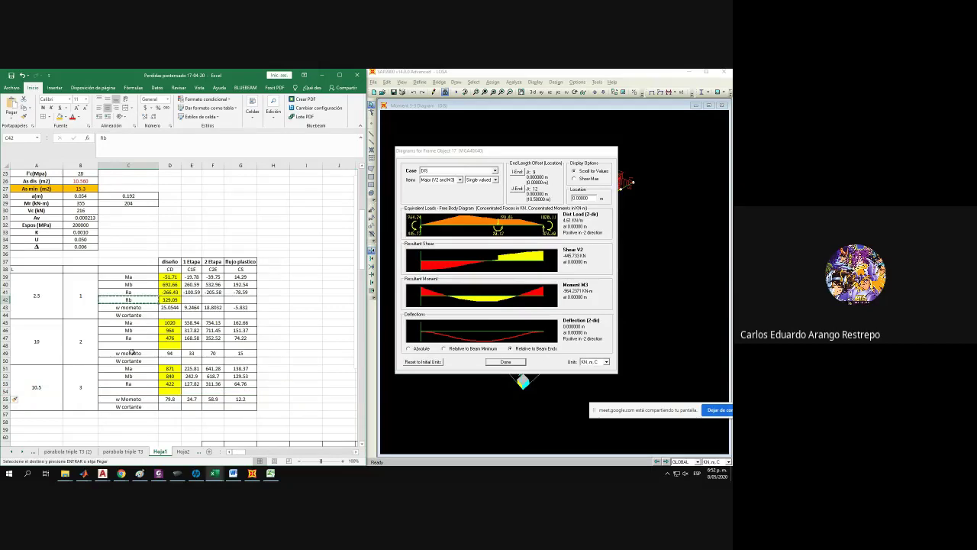
click(128, 392)
key(ctrl+v)
click(128, 345)
key(ctrl+v)
Enter 445.73 as the span 2 design Rb in D48.
click(172, 347)
key(Escape)
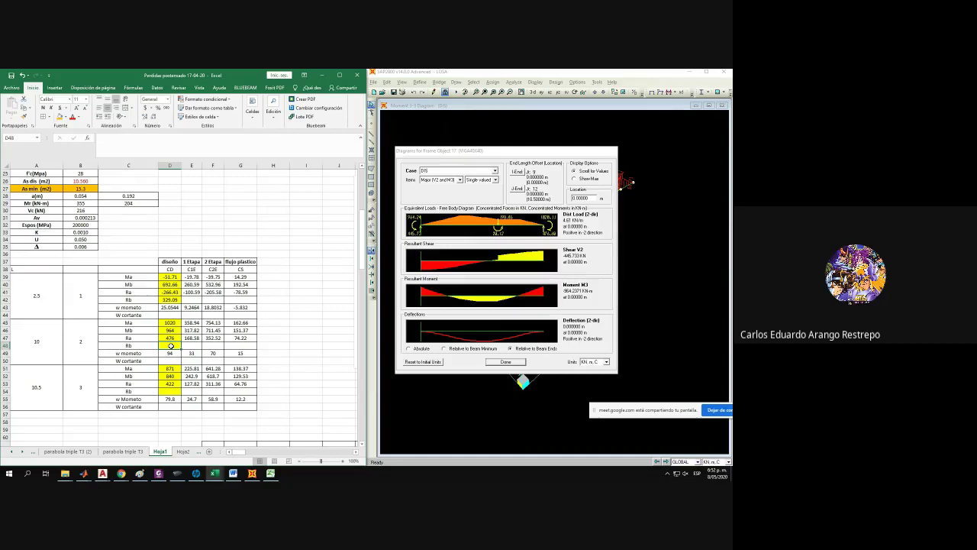
text(445.73)
key(Return)
Select the span 3 design Rb cell, D54, and open the detailed DIS diagrams of the span 3 frame.
click(169, 389)
click(505, 362)
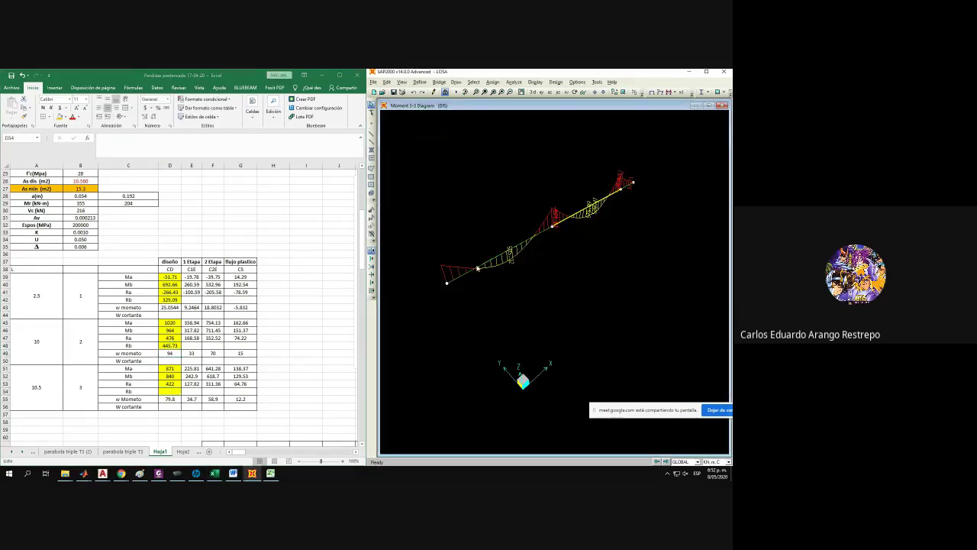
right_click(485, 264)
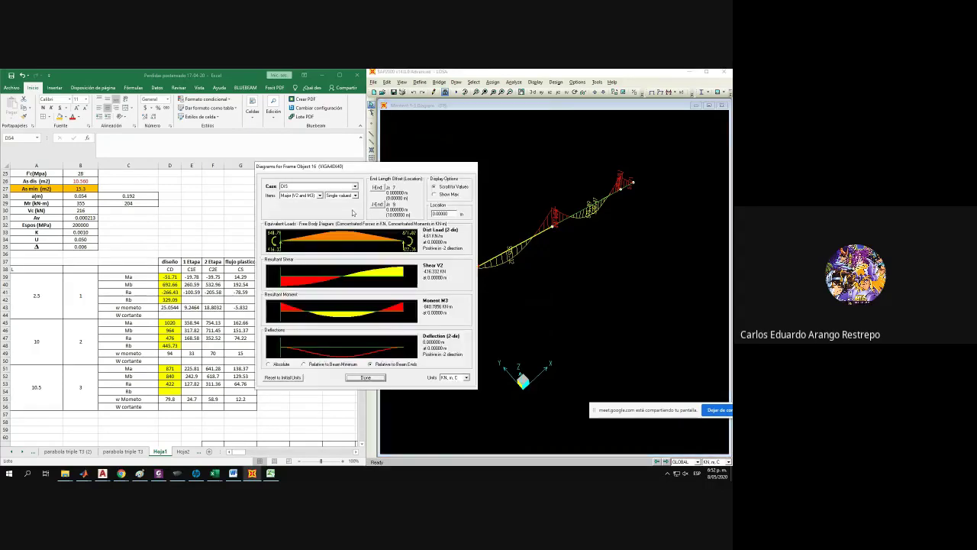
Enter 416.33 as the span 3 design Rb in D54 and close the frame's detailed diagrams.
drag(332, 173, 517, 169)
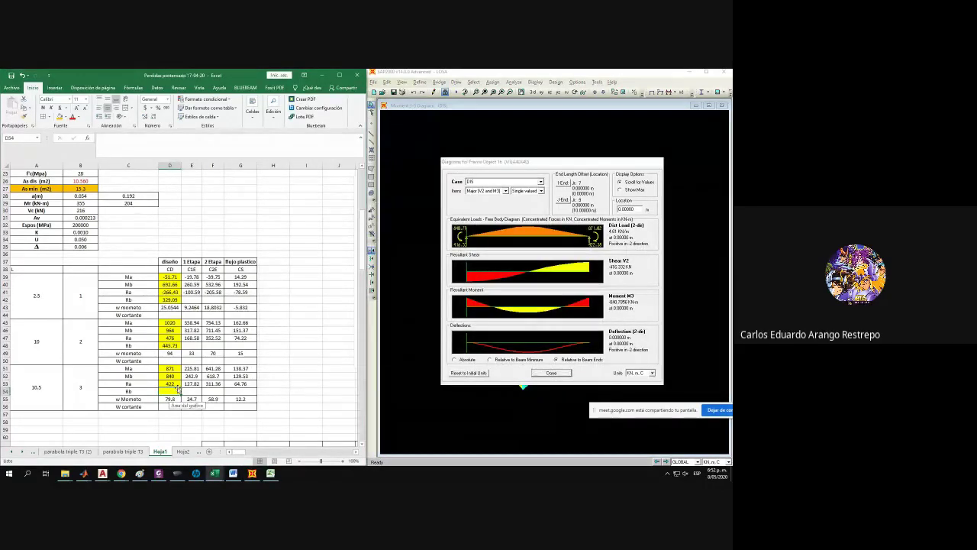
text(416.33)
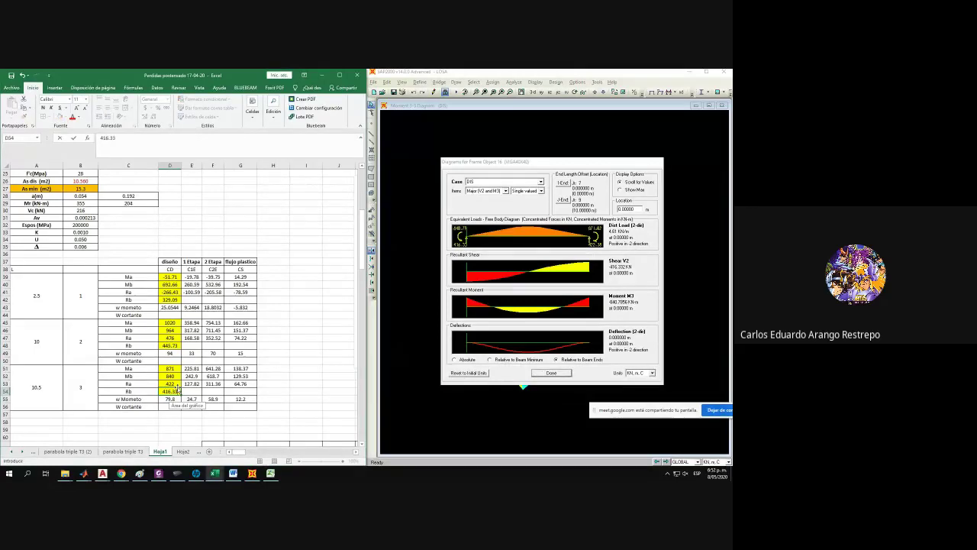
key(Return)
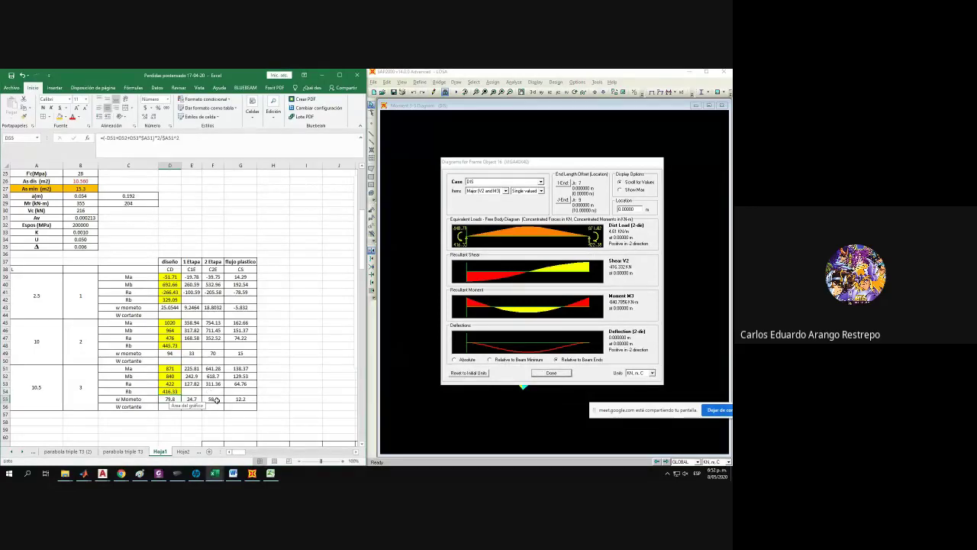
click(552, 373)
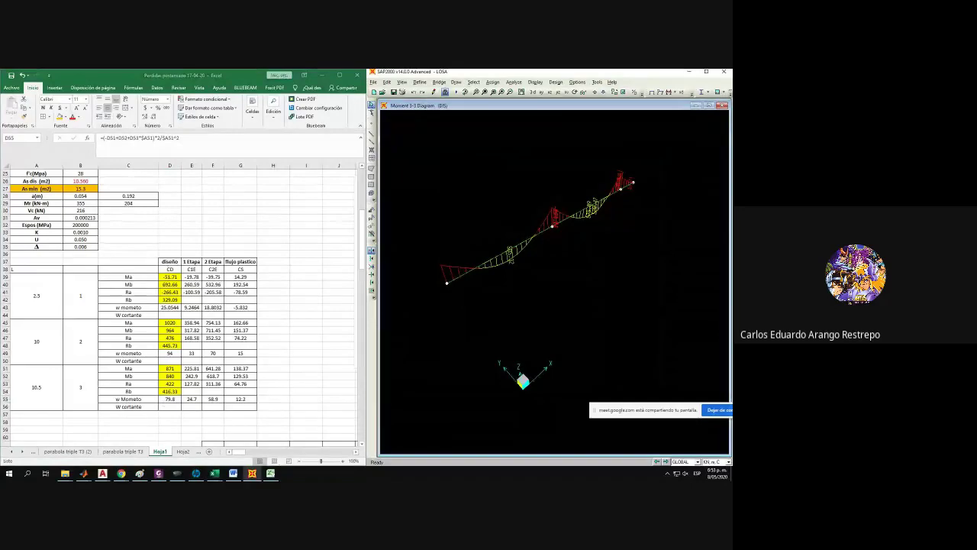
Switch to the Word beam formulas and review the vertical force equation that gives w from Ra, Rb and L.
click(233, 474)
drag(532, 88, 732, 88)
click(635, 296)
scroll(635, 296, down, 2)
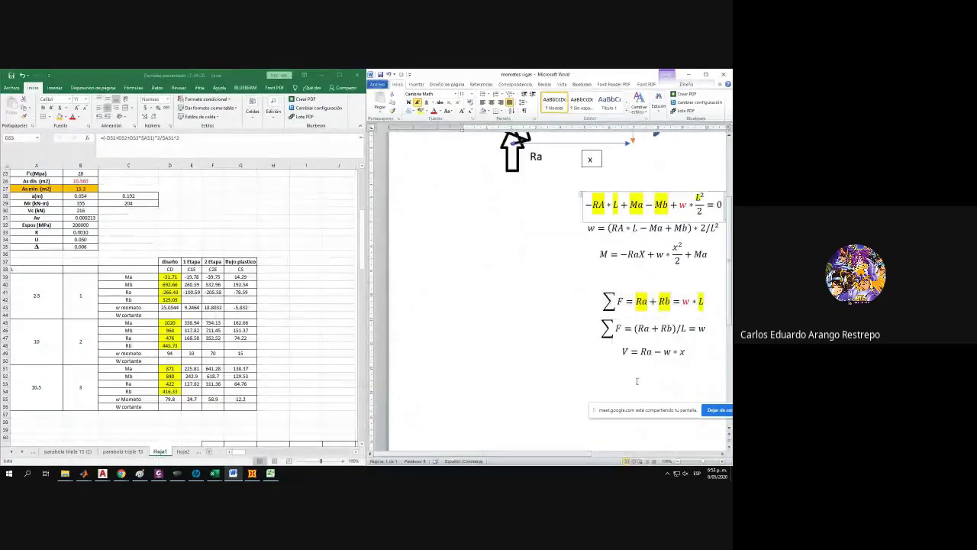
scroll(620, 381, right, 3)
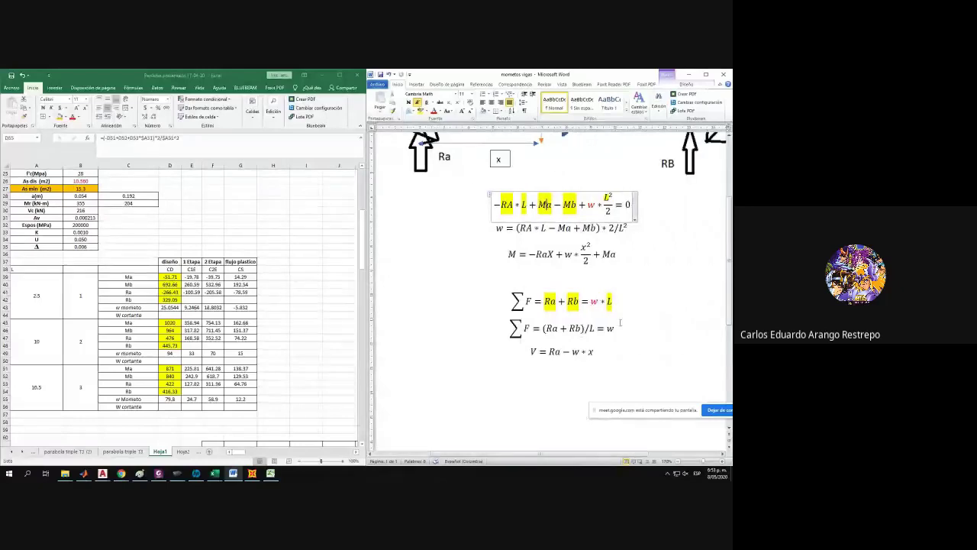
triple_click(618, 328)
scroll(576, 291, up, 3)
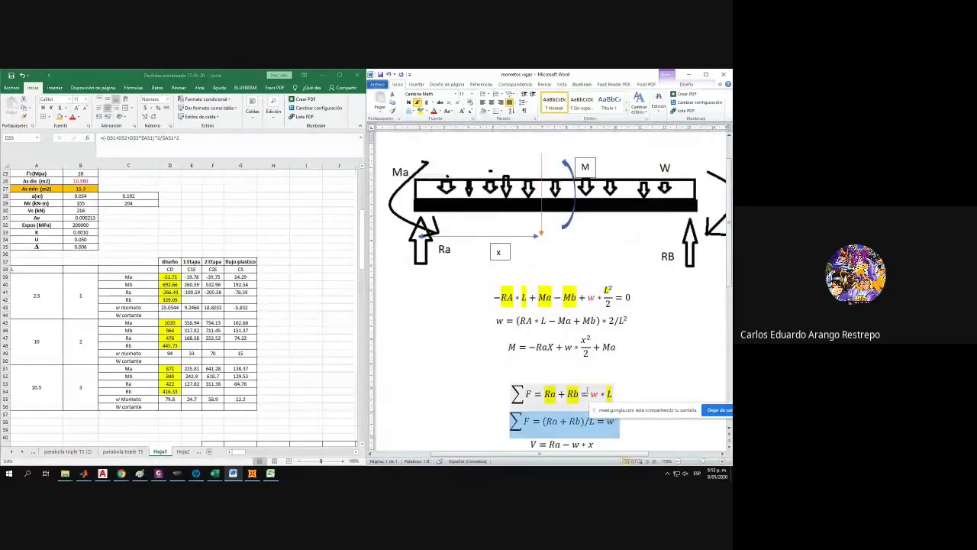
scroll(611, 321, down, 2)
click(593, 331)
click(611, 332)
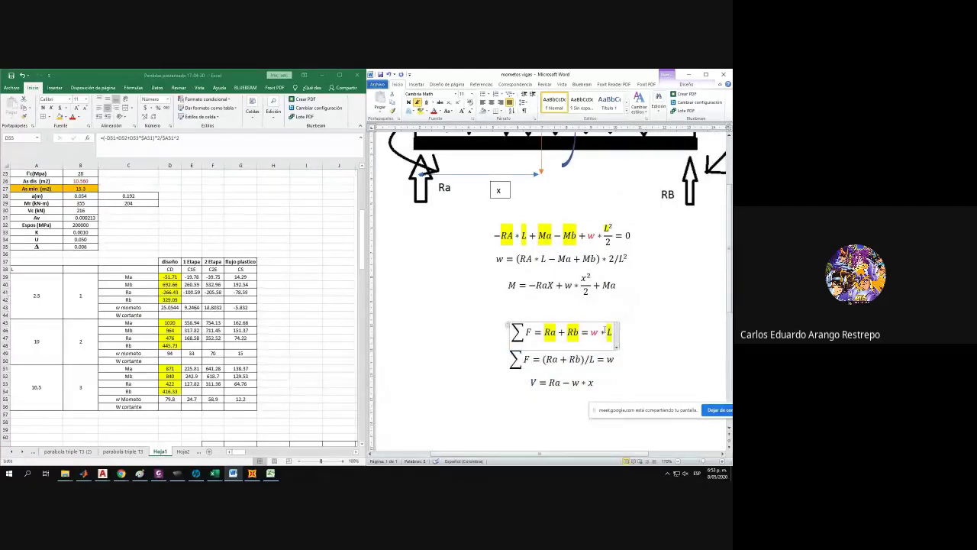
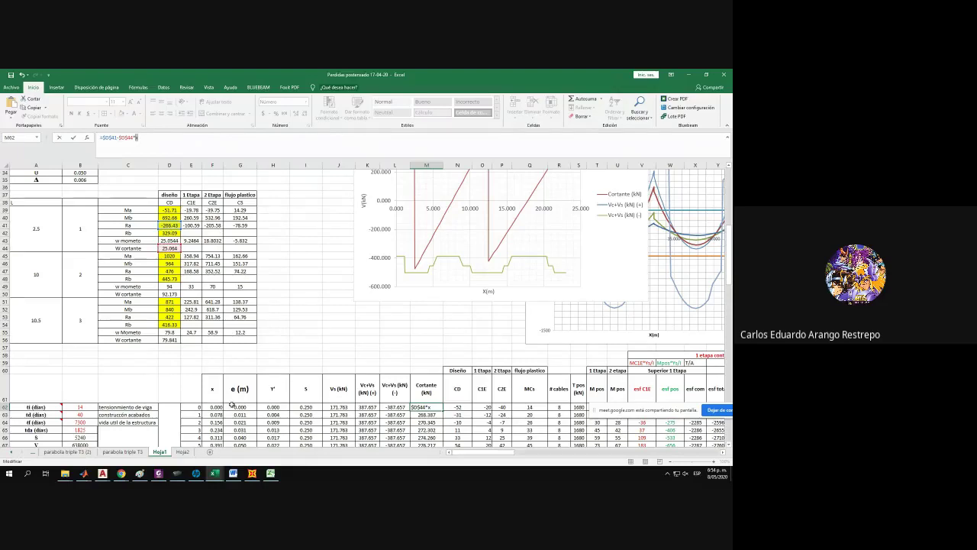
Complete the Cortante formula in M62 as =$D$41-$D$44*F62 and fill it down the Tramo 1 rows through M93.
click(218, 407)
key(Return)
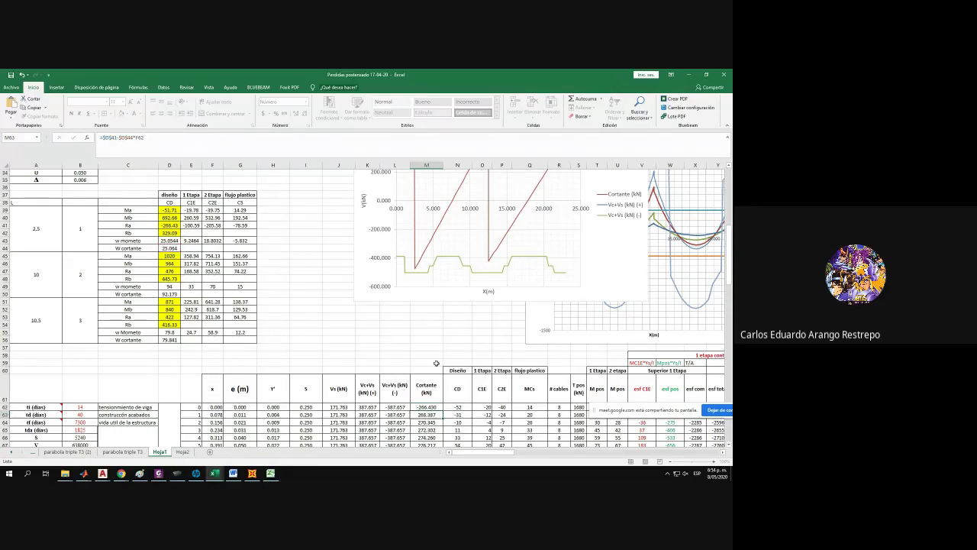
click(170, 226)
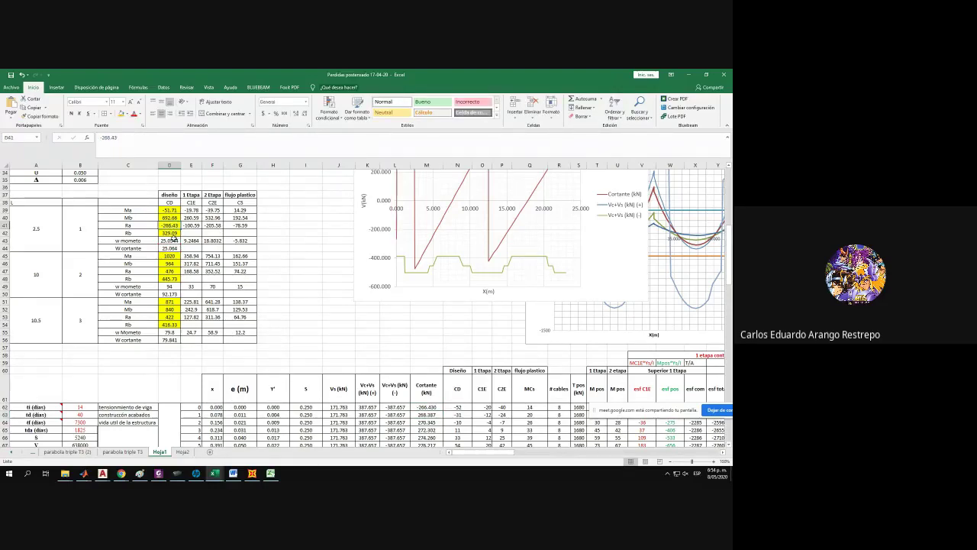
scroll(424, 298, down, 6)
click(433, 272)
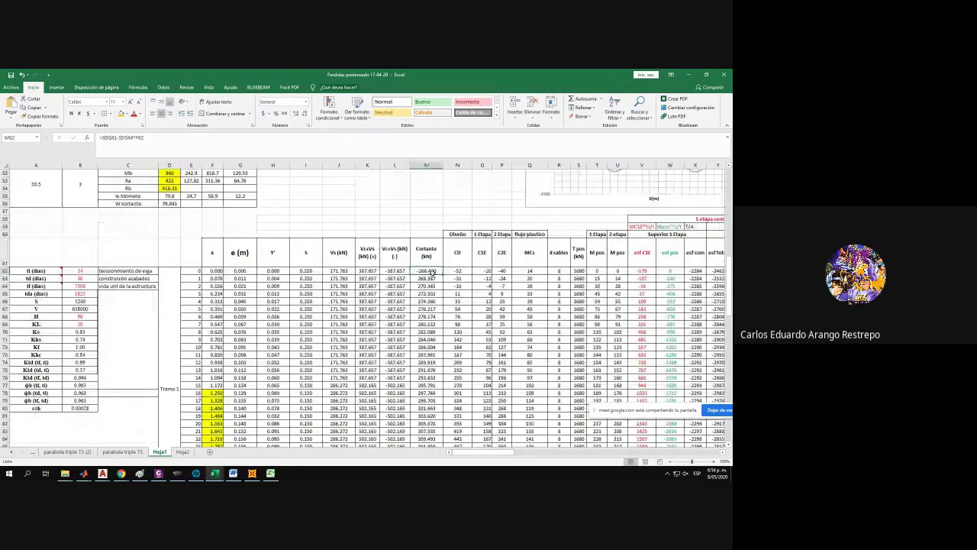
drag(441, 275, 439, 178)
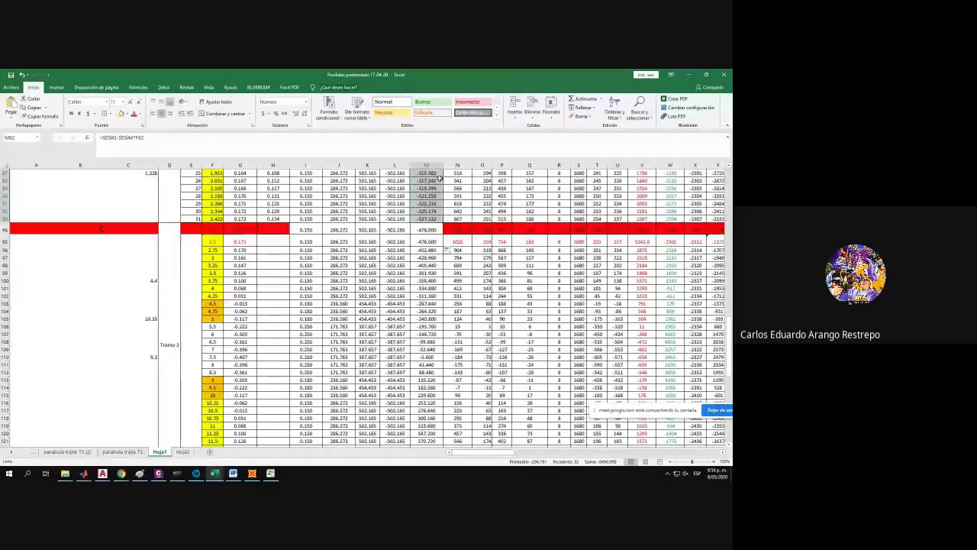
scroll(443, 214, up, 6)
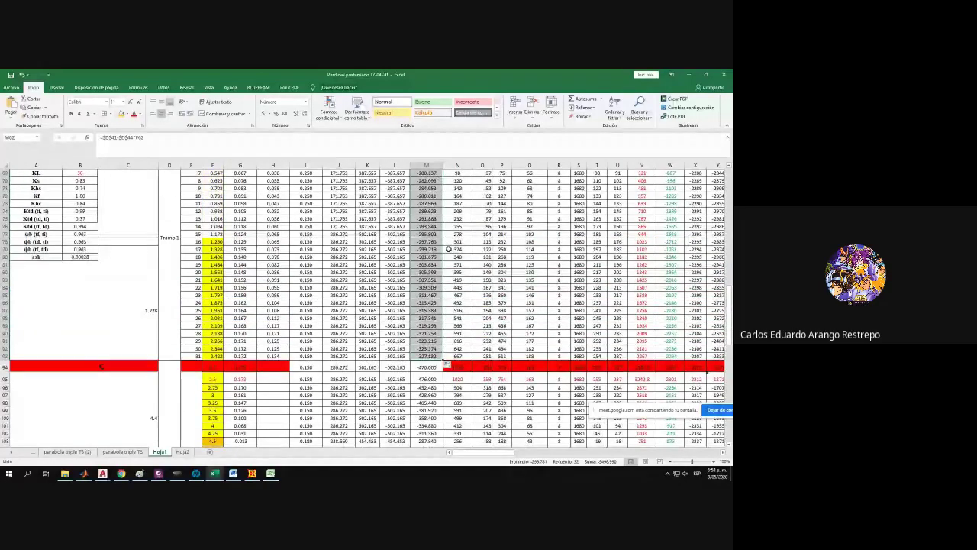
click(426, 357)
Check the span 1 design Rb against the Cortante results and inspect the formulas in M62 and the span 1 W cortante cell.
scroll(209, 235, up, 12)
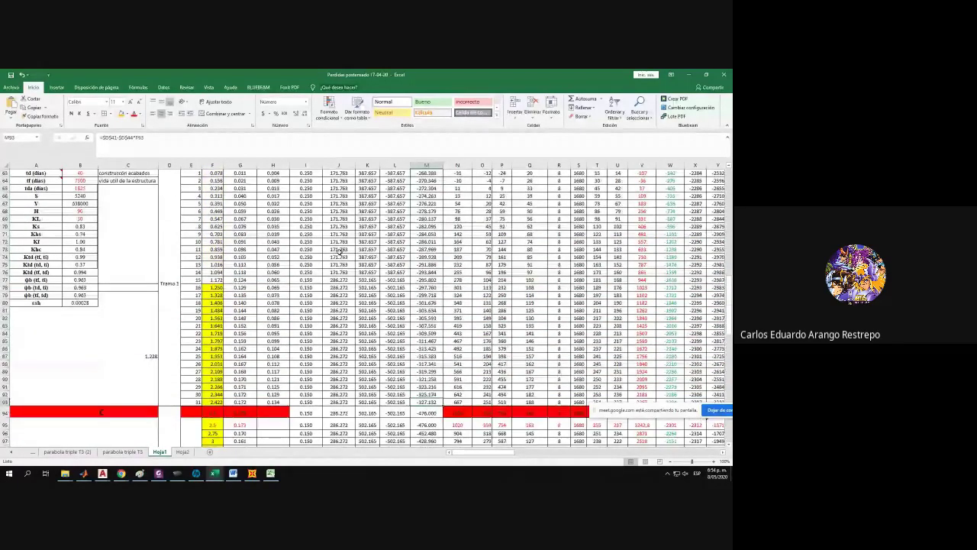
click(173, 239)
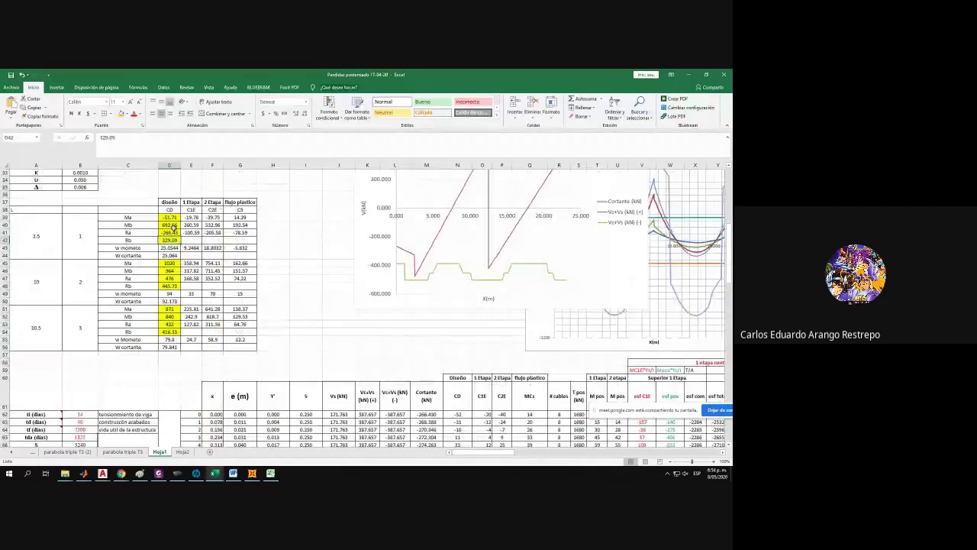
scroll(491, 391, down, 2)
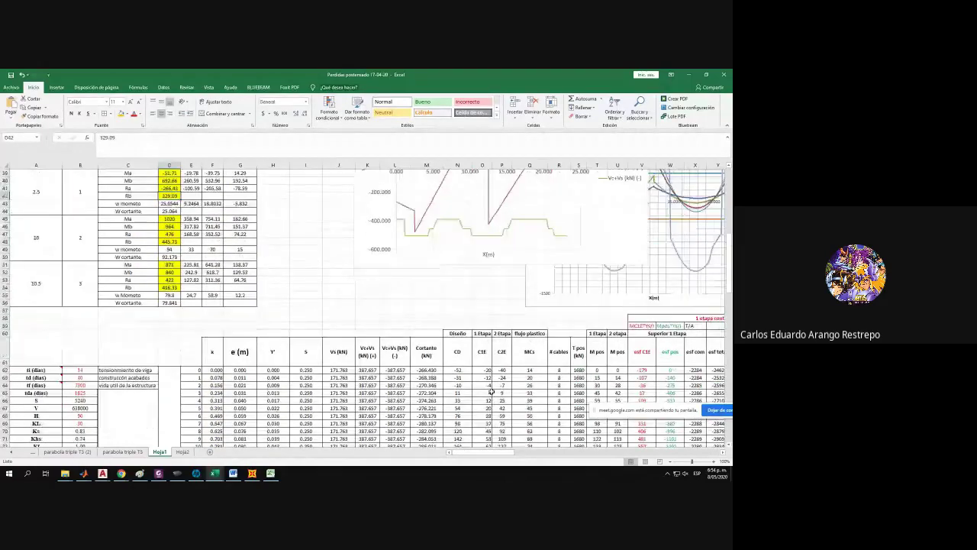
click(425, 370)
click(245, 148)
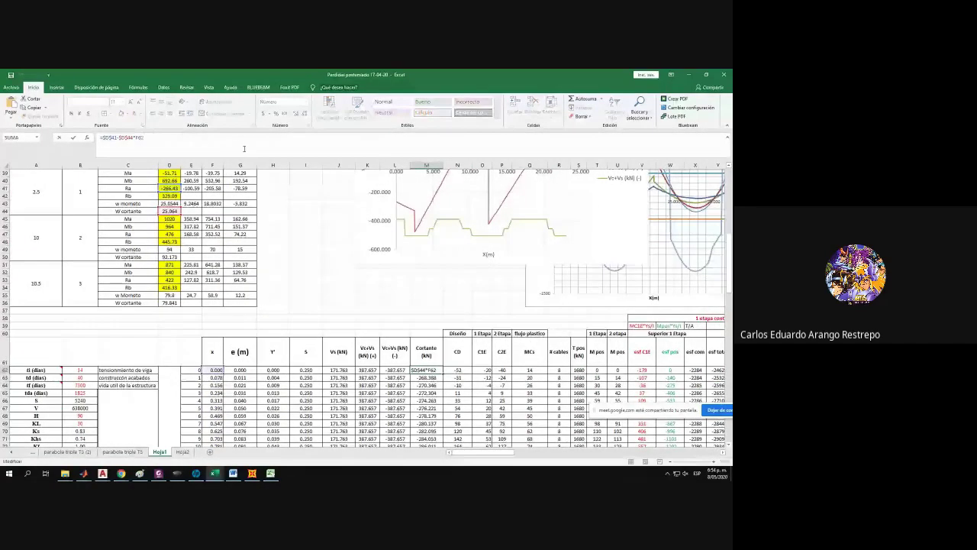
key(Return)
scroll(182, 203, up, 3)
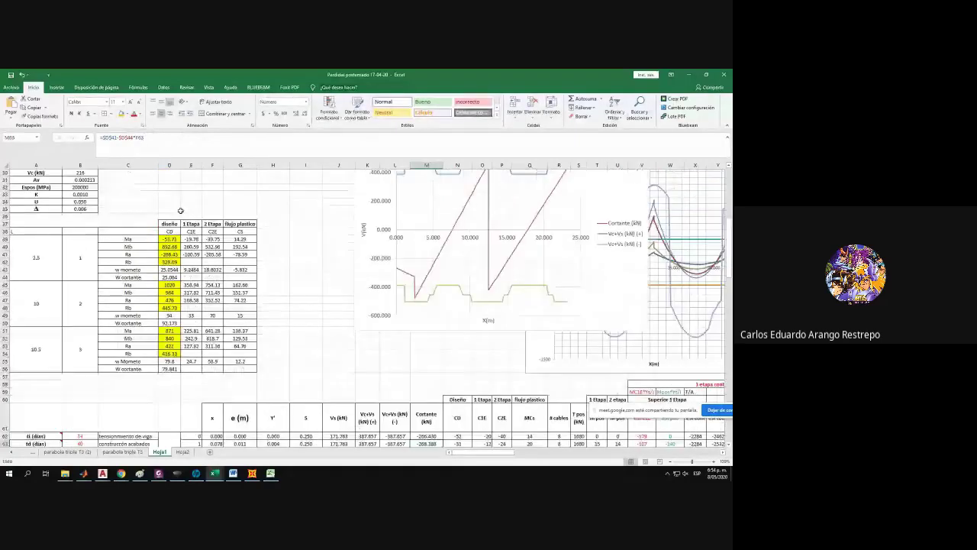
click(186, 272)
click(161, 142)
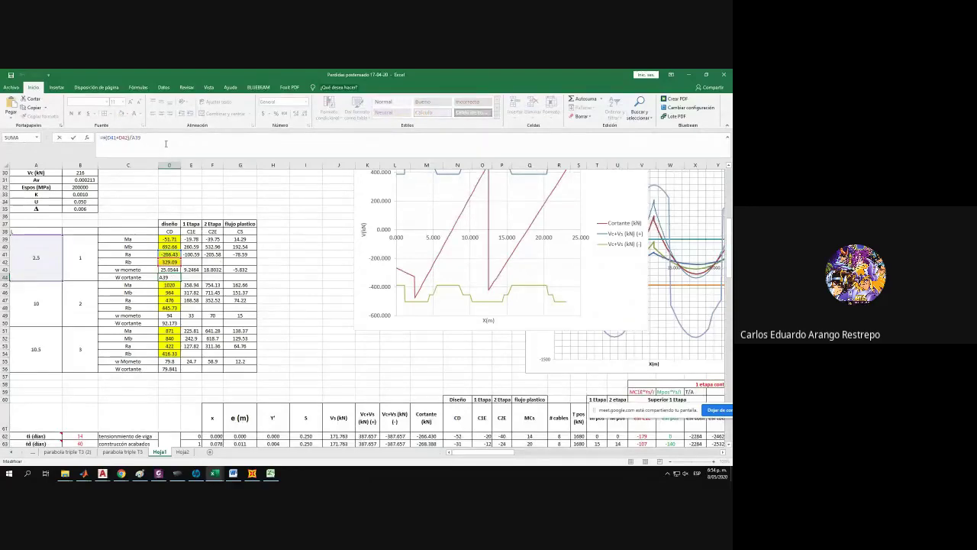
key(Return)
scroll(463, 363, down, 4)
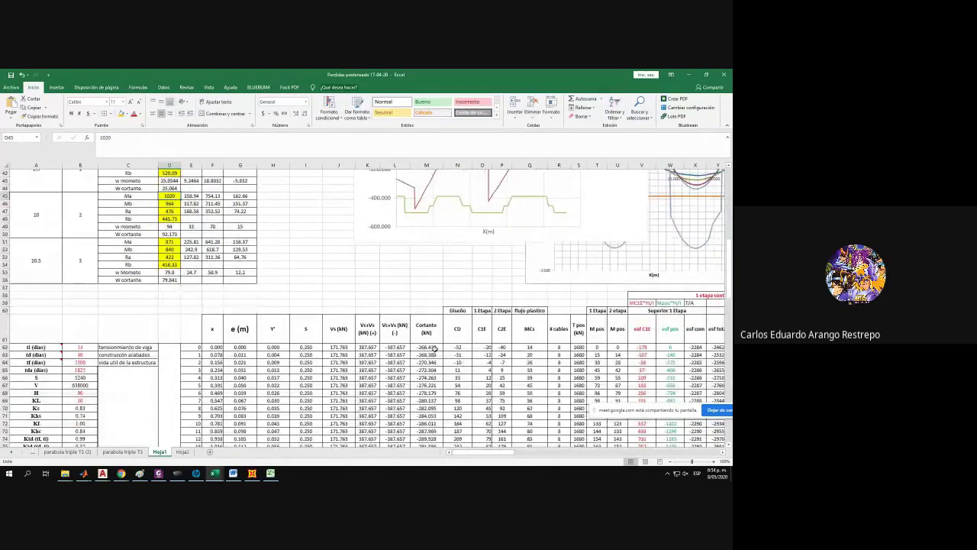
Extend the Tramo 1 Cortante formula from M93 into M94 on the red support row.
click(432, 348)
scroll(288, 374, down, 7)
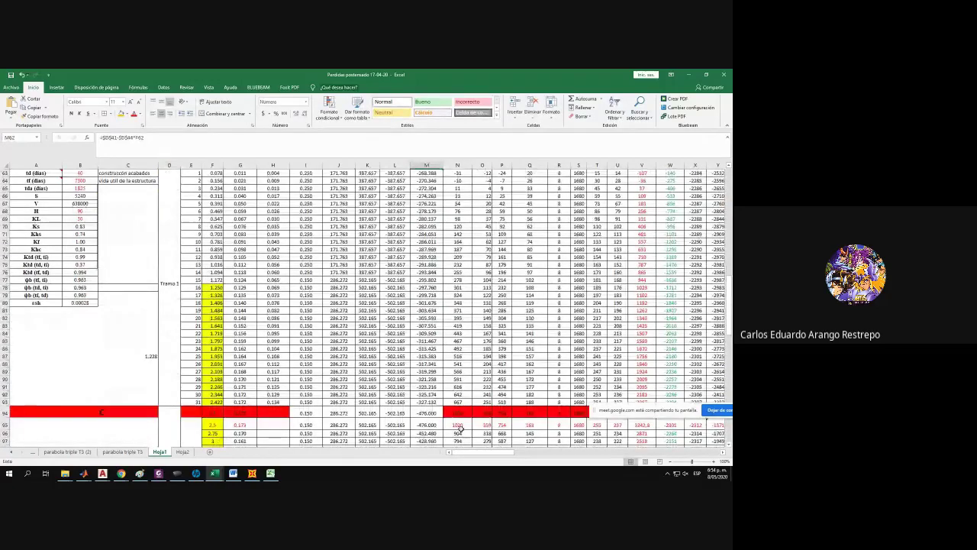
click(433, 403)
click(426, 413)
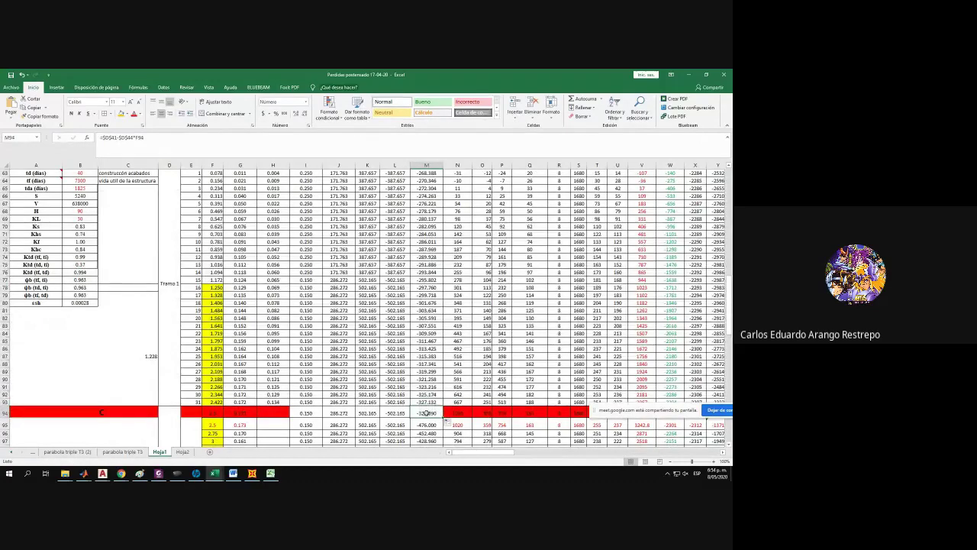
Highlight the Tramo 1 end Cortante cells, M94 and M62, with the orange fill.
click(121, 113)
scroll(430, 330, up, 6)
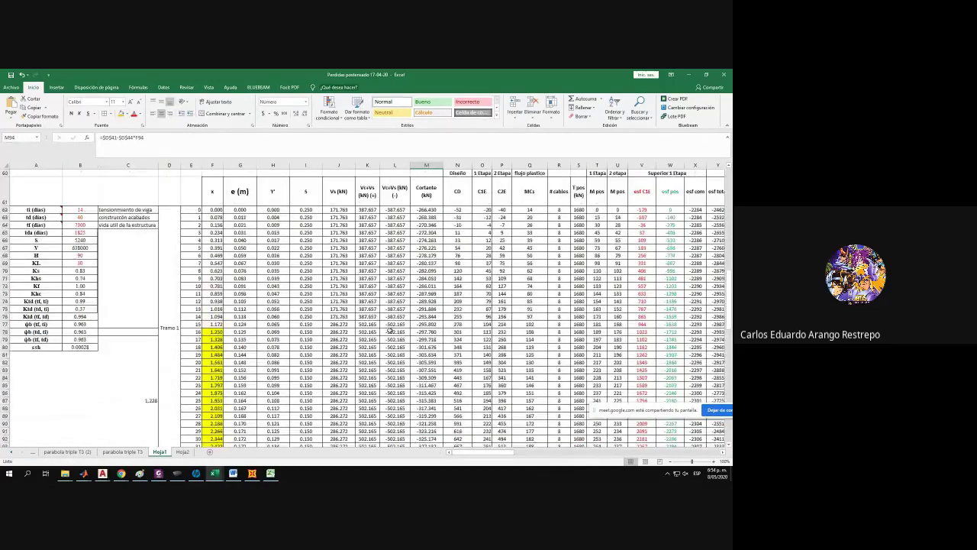
click(427, 324)
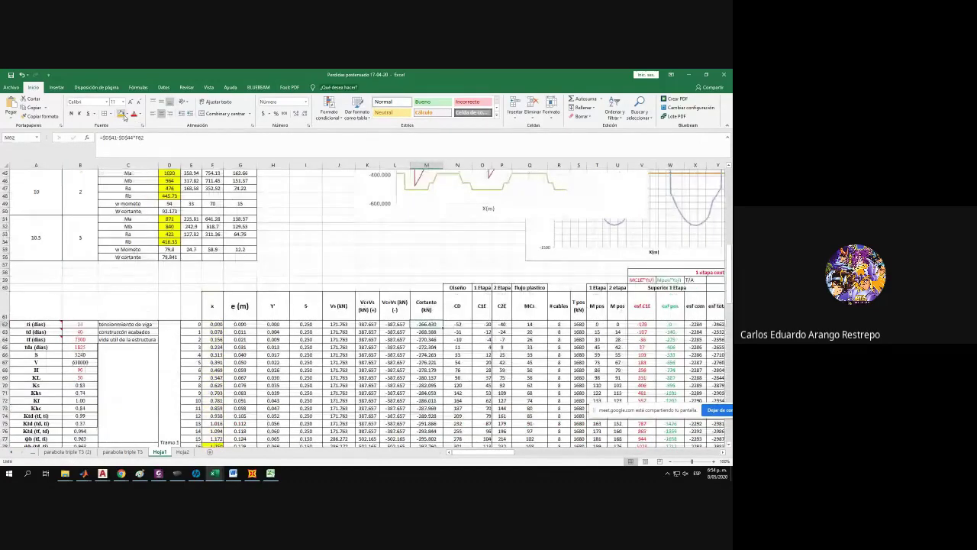
click(121, 113)
Select the span 1 design Ra value in D41.
scroll(306, 305, up, 4)
click(168, 232)
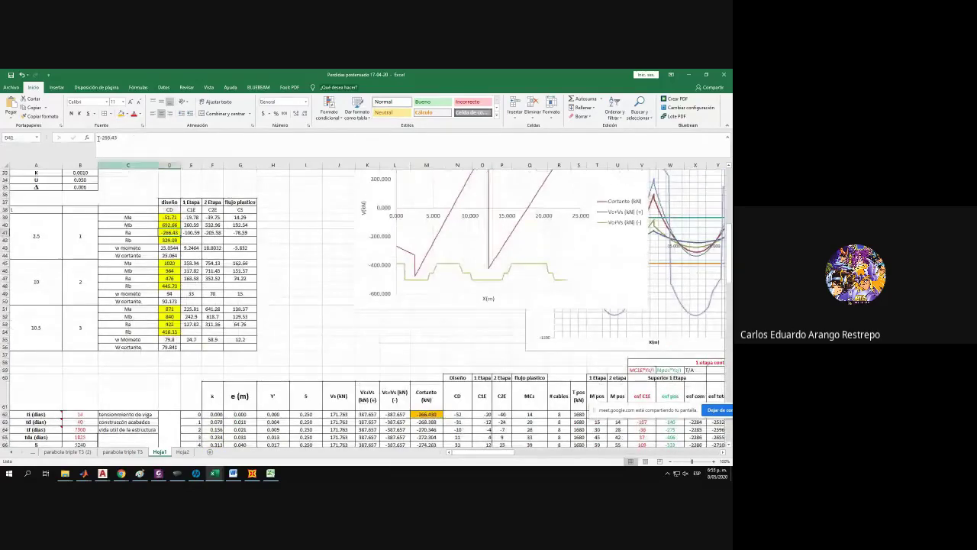
Examine the shear formulas in the Cortante column at M62 and M94 and the span 1 reaction Rb in D42.
scroll(453, 357, down, 4)
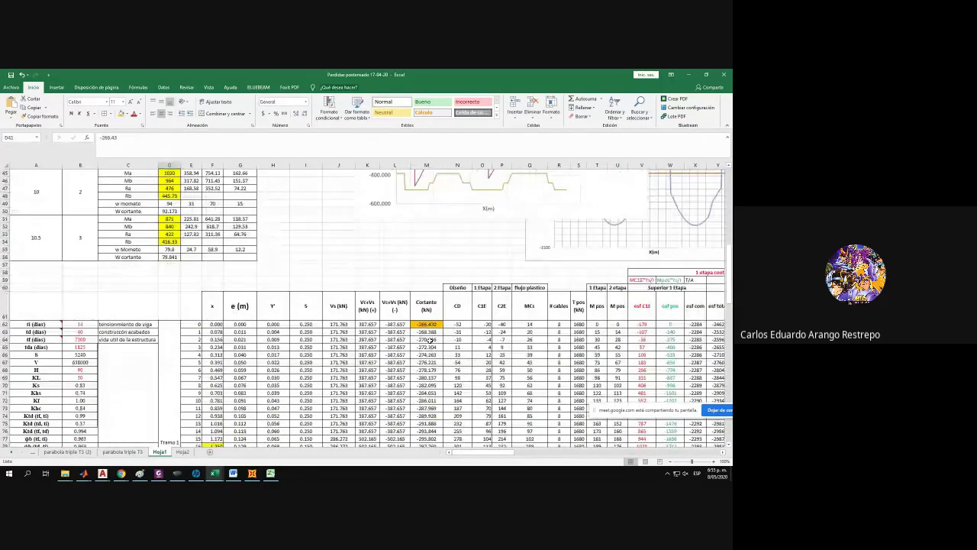
click(427, 324)
scroll(431, 326, up, 3)
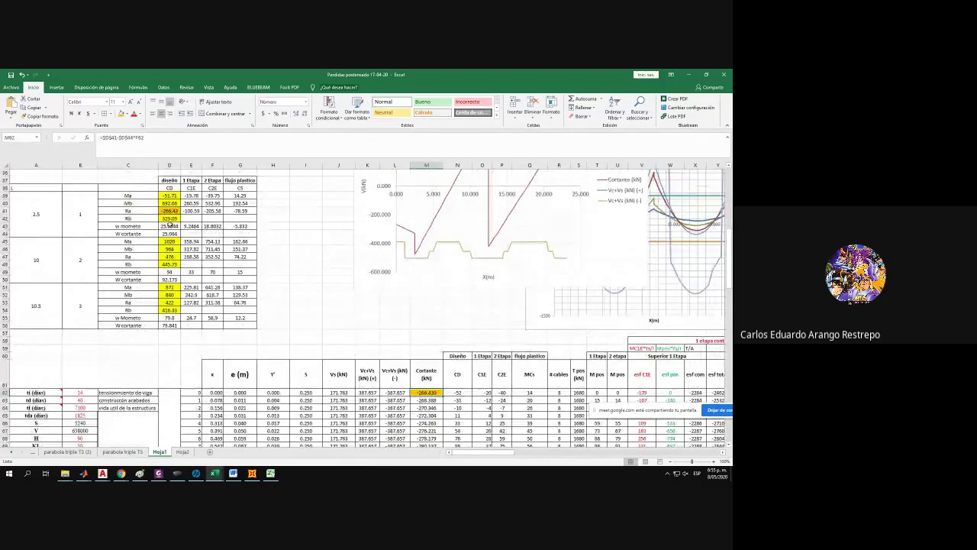
click(169, 220)
scroll(427, 340, down, 1)
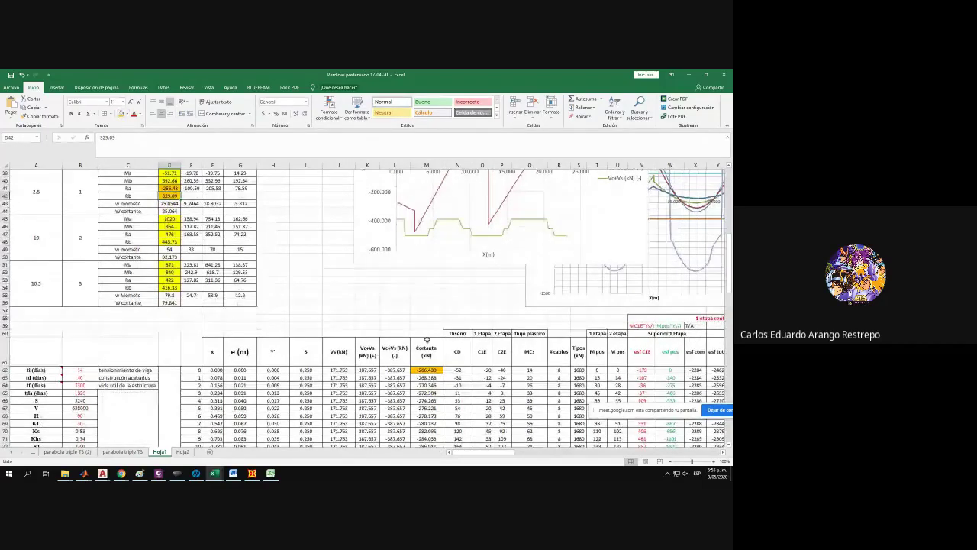
scroll(428, 340, down, 10)
click(427, 368)
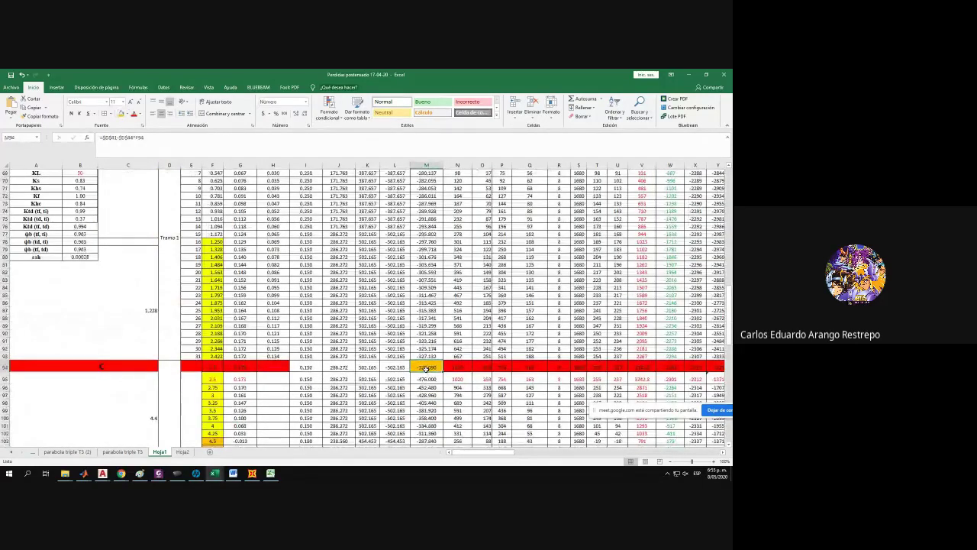
ctrl+scroll(439, 374, up, 2)
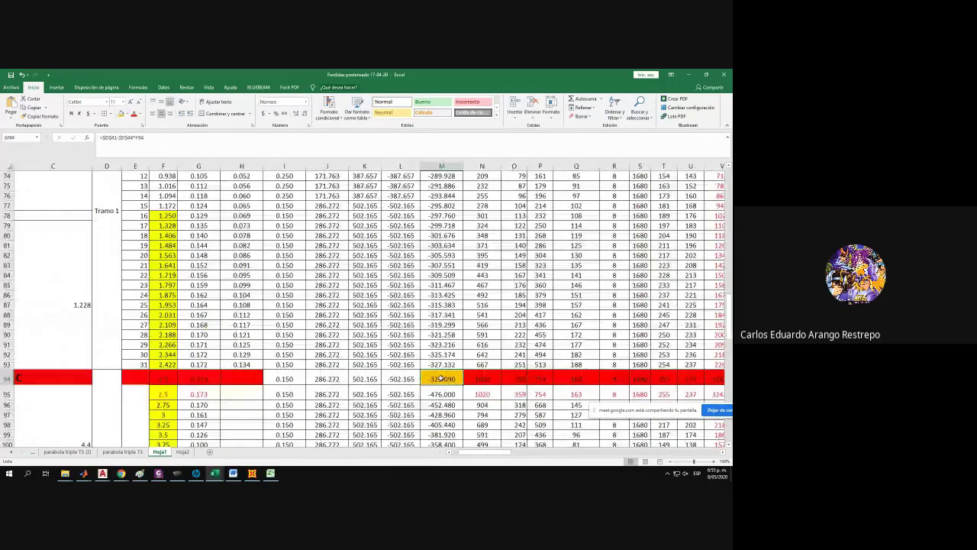
ctrl+scroll(441, 379, down, 4)
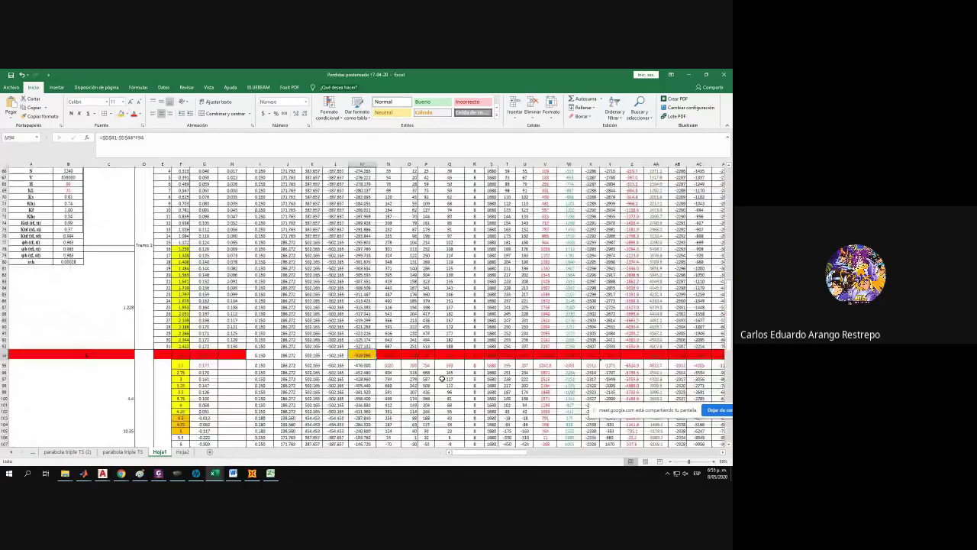
Place the workbook beside the Word document and compare the M95 formula with the shear equation V = Ra − w*x.
click(362, 365)
key(super+Left)
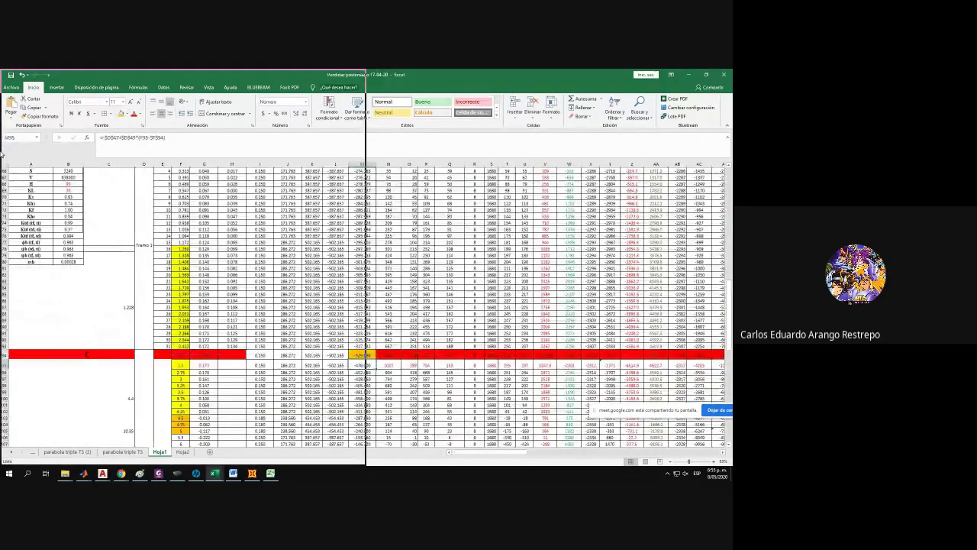
click(602, 321)
drag(597, 321, 541, 321)
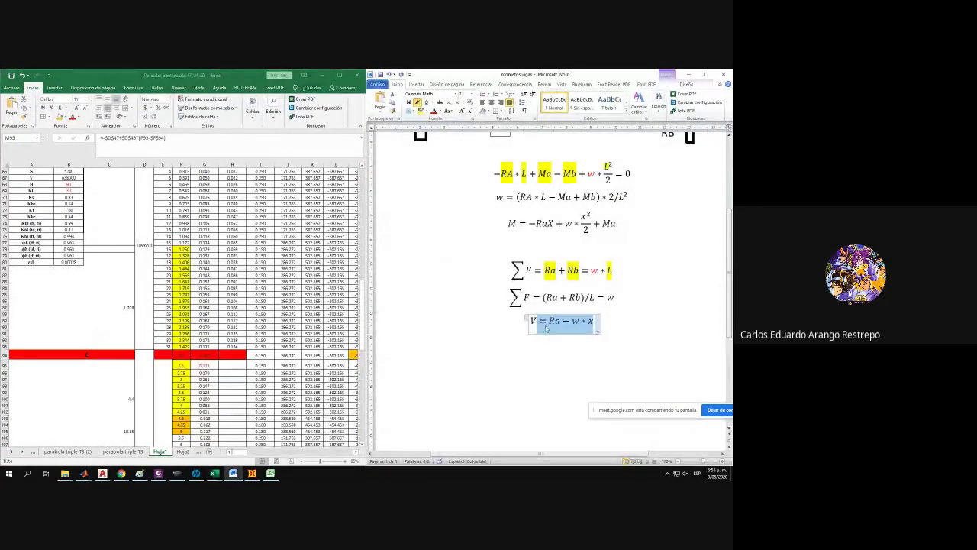
click(284, 364)
click(327, 365)
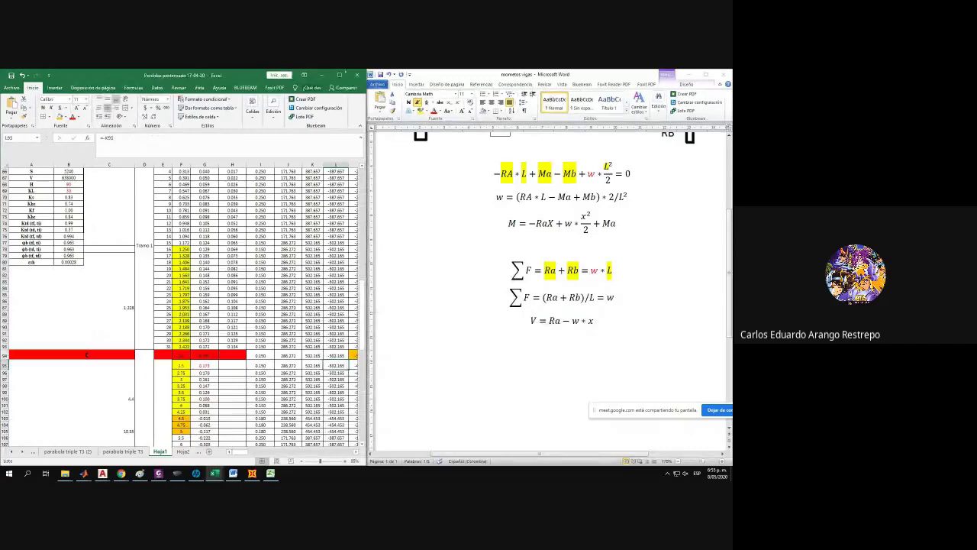
click(339, 75)
Replace the M95 formula with the template =Ra-w*x and substitute span 2's Ra reference, giving =D47-w*x.
click(364, 365)
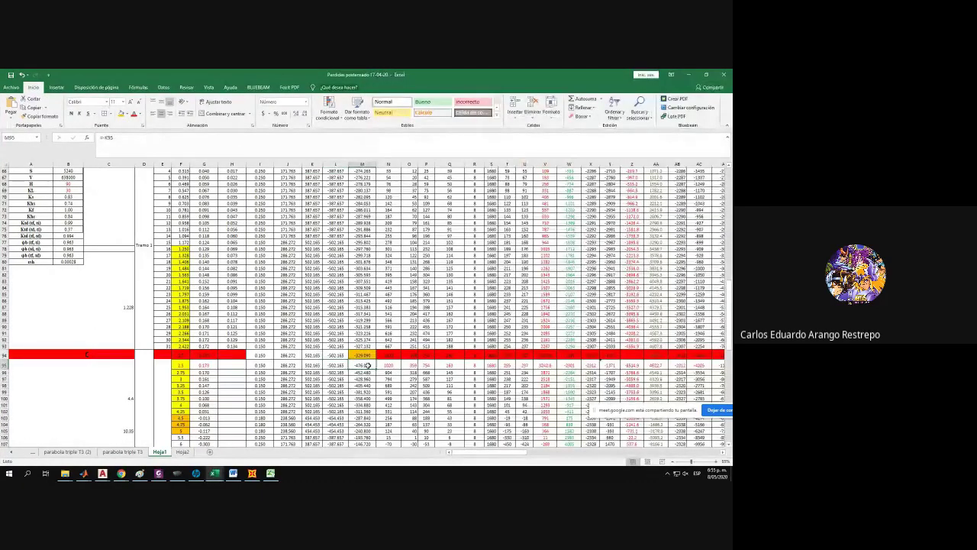
key(F2)
text(=Ra-vr*x)
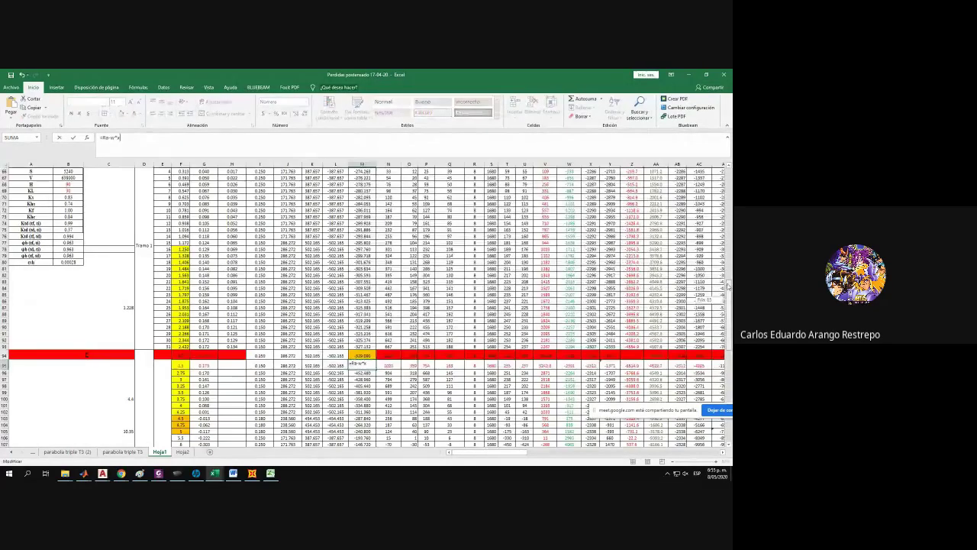
scroll(181, 212, up, 20)
scroll(223, 356, down, 10)
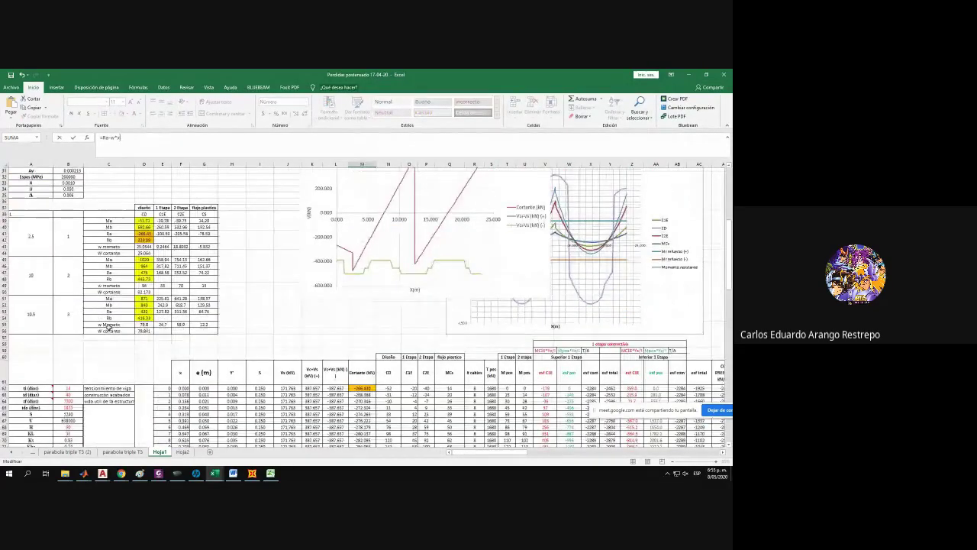
drag(101, 137, 109, 137)
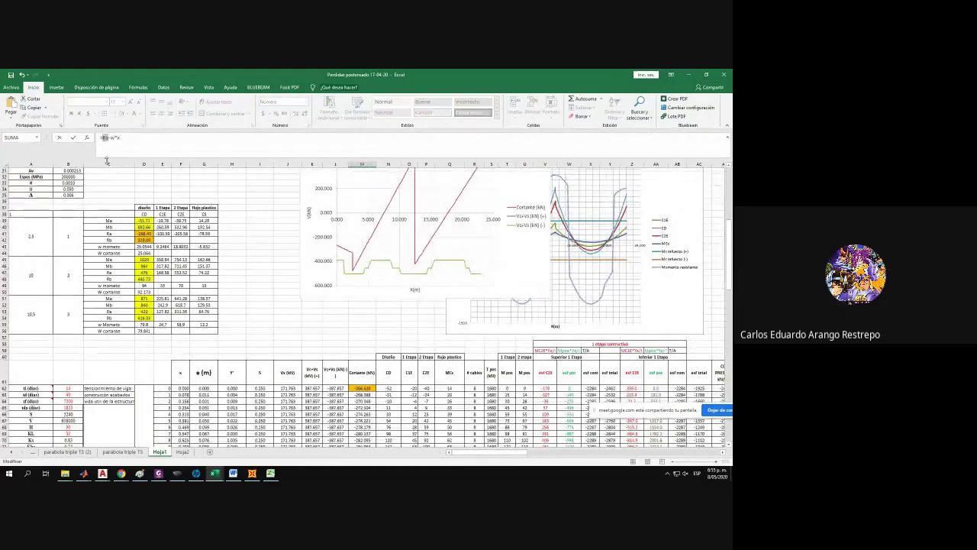
click(144, 272)
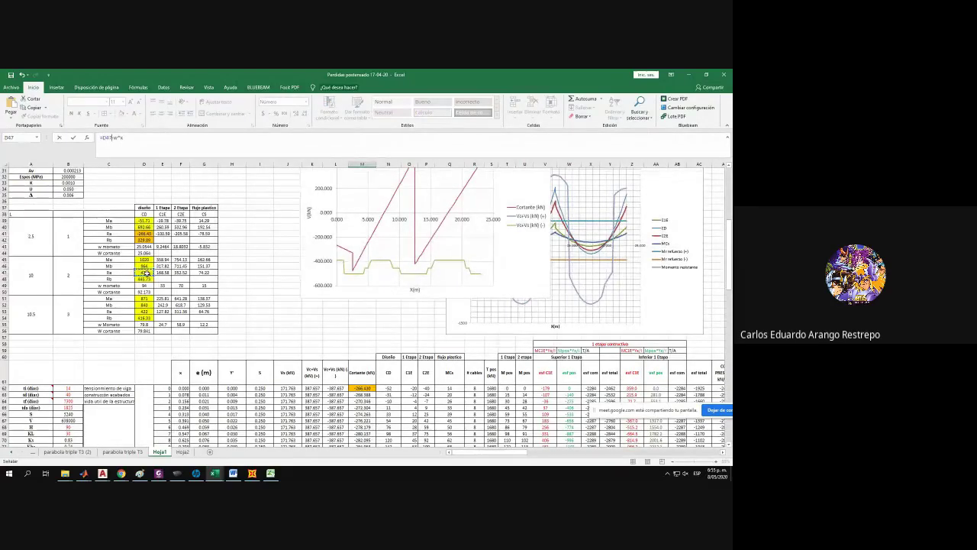
key(Return)
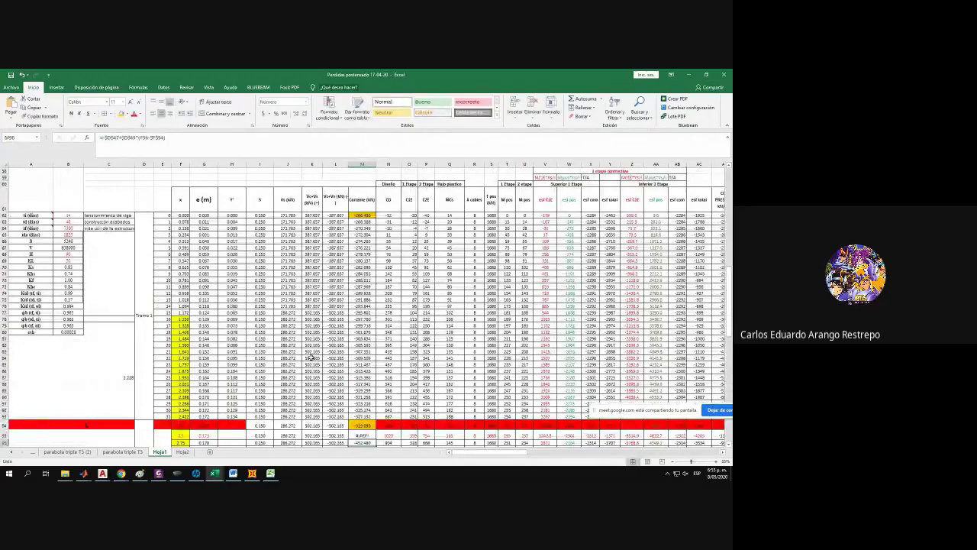
Make the D47 reference in M95 absolute and replace w with span 2's W cortante as $D$50.
ctrl+scroll(312, 357, up, 2)
double_click(324, 429)
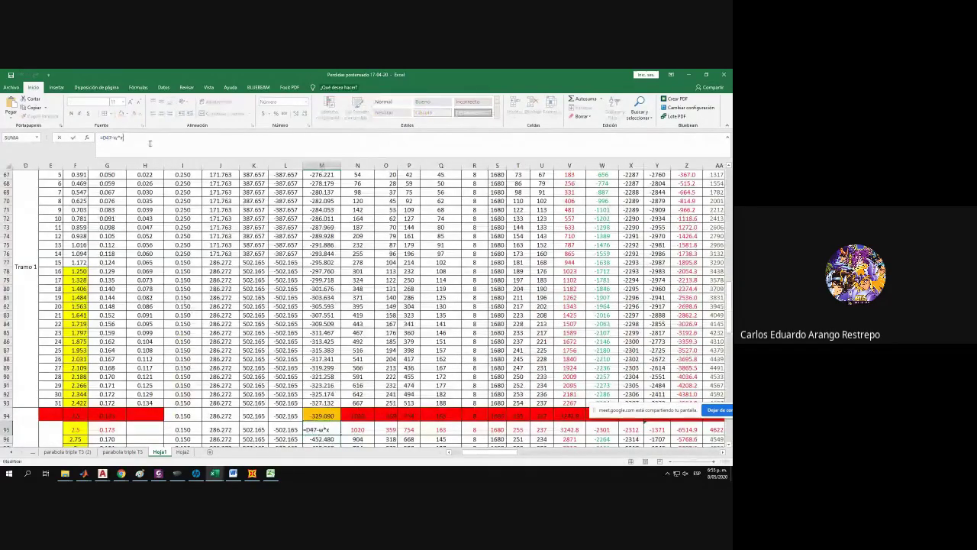
drag(728, 307, 728, 194)
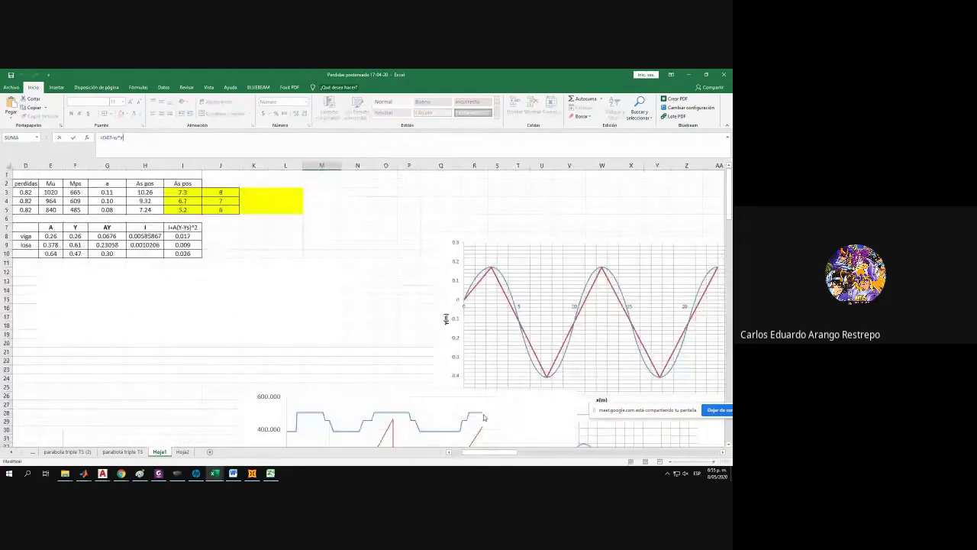
scroll(471, 451, left, 2)
scroll(227, 349, down, 8)
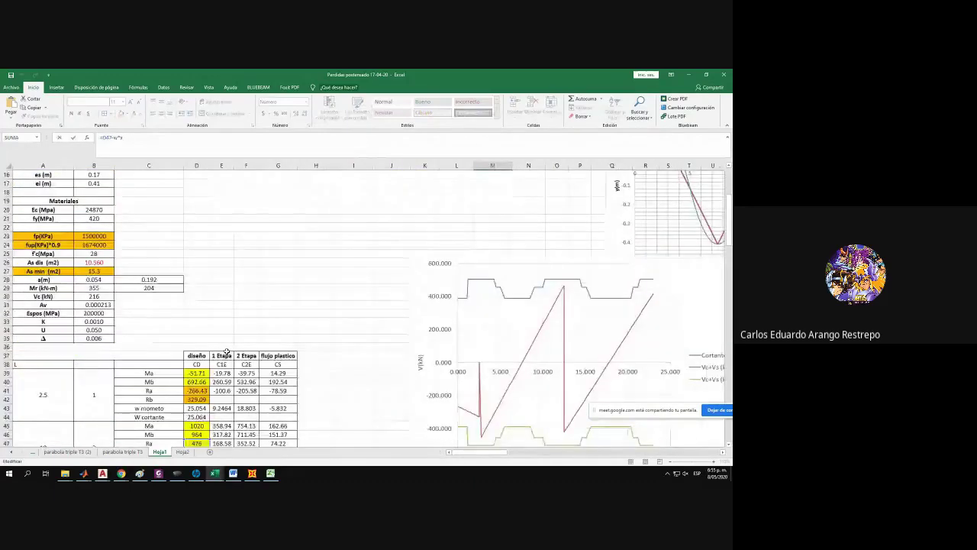
scroll(169, 249, down, 2)
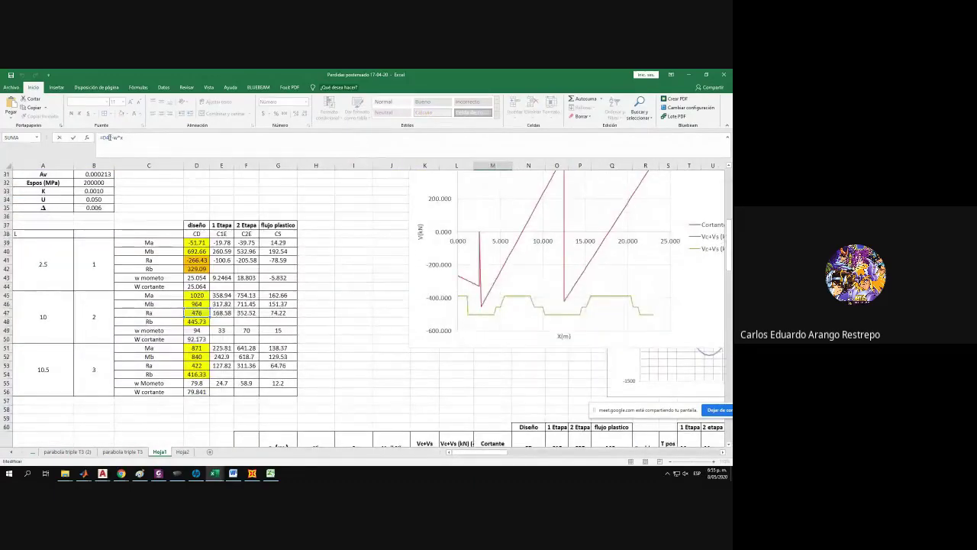
click(110, 138)
drag(727, 329, 722, 261)
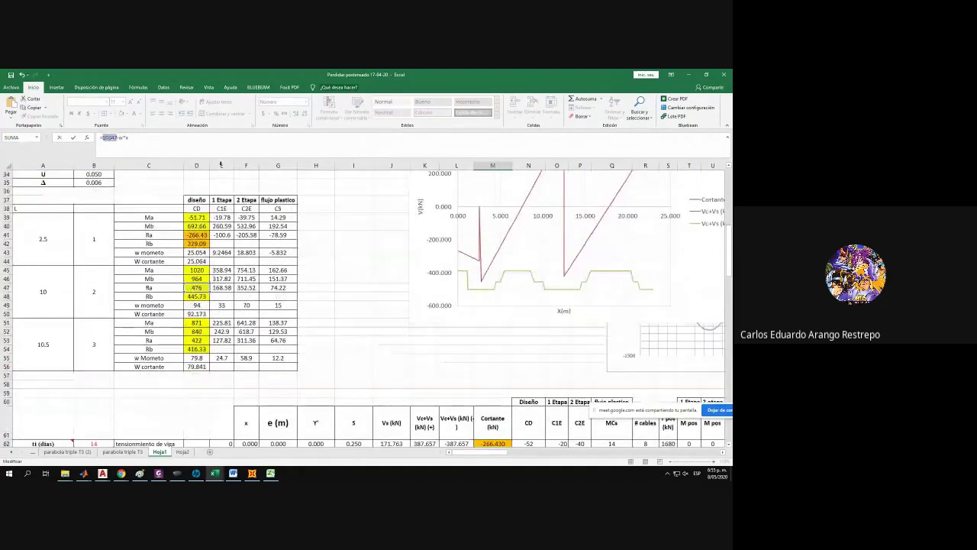
click(197, 313)
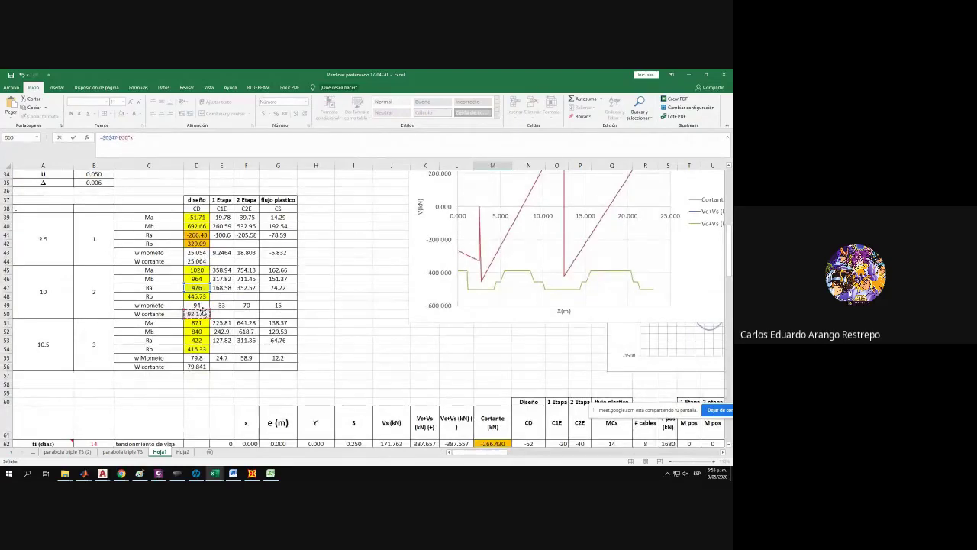
key(F4)
Replace x in the M95 formula with (F94-$F$94) to complete =$D$47-$D$50*(F94-$F$94).
click(136, 138)
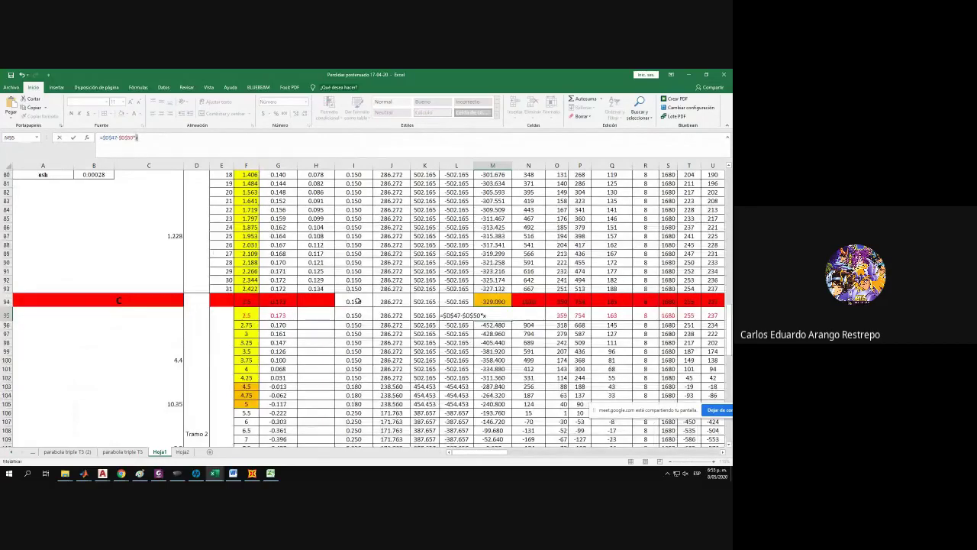
scroll(358, 301, down, 2)
key(BackSpace)
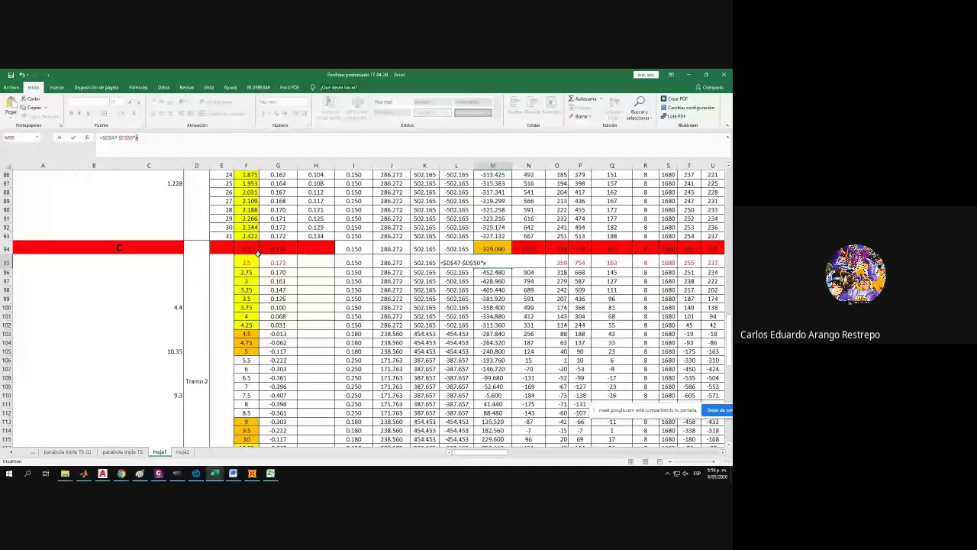
click(246, 249)
click(136, 137)
click(247, 249)
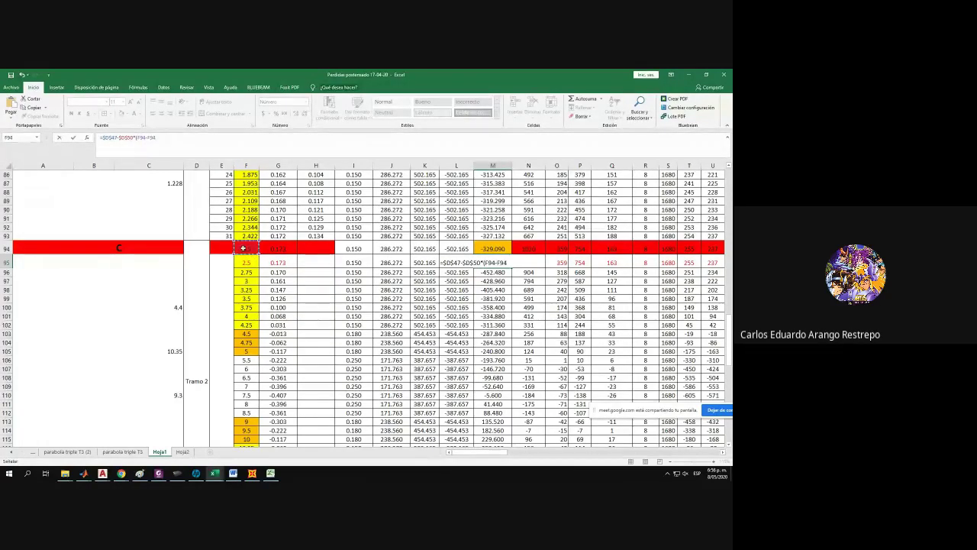
key(F4)
key(F4)
key(F4)
text())
key(ctrl+Return)
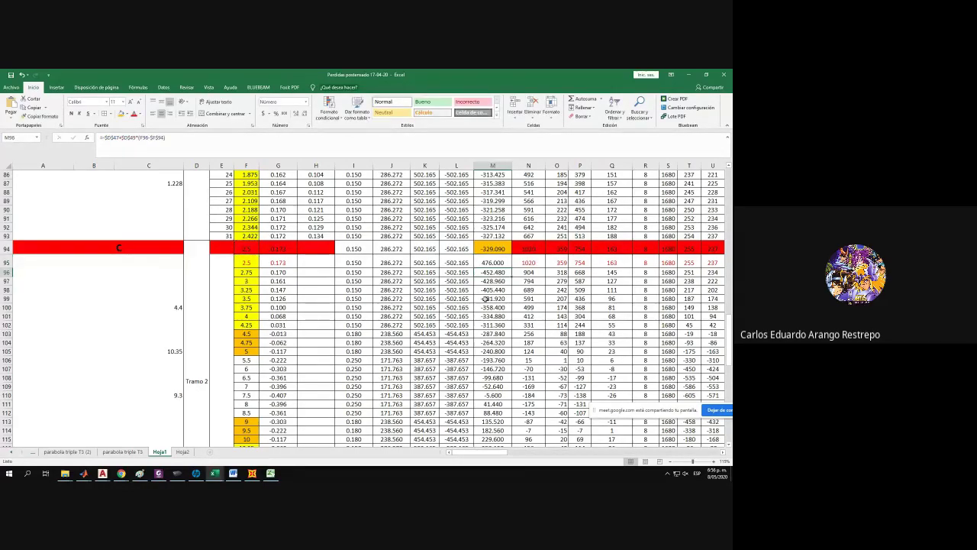
Check the design reaction Ra of span 2 in D47 against the new M95 shear.
scroll(505, 262, up, 1)
scroll(505, 262, up, 17)
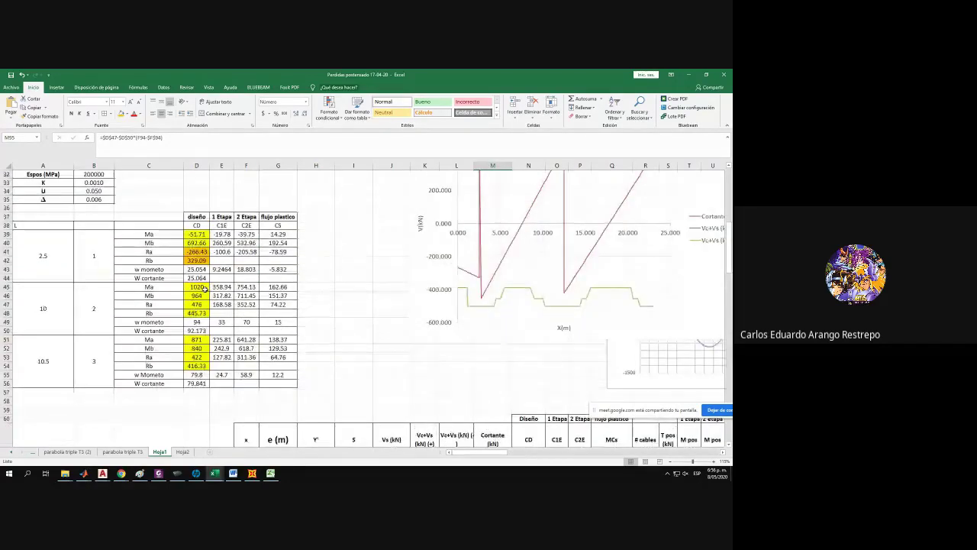
click(197, 304)
key(Return)
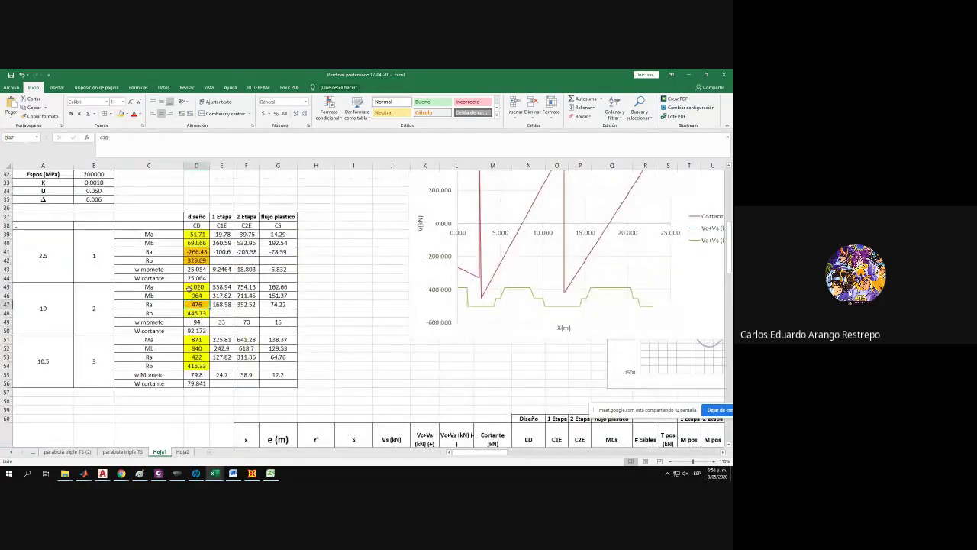
scroll(337, 289, down, 4)
scroll(336, 289, down, 13)
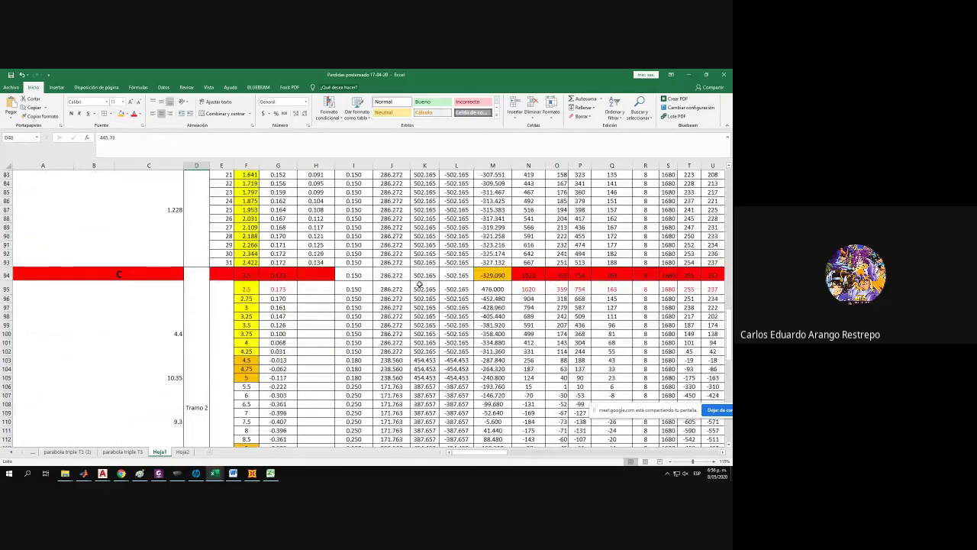
Fill the M95 shear formula down the Cortante column to M125 and inspect the formula in M125.
click(505, 288)
drag(510, 293, 502, 387)
click(501, 379)
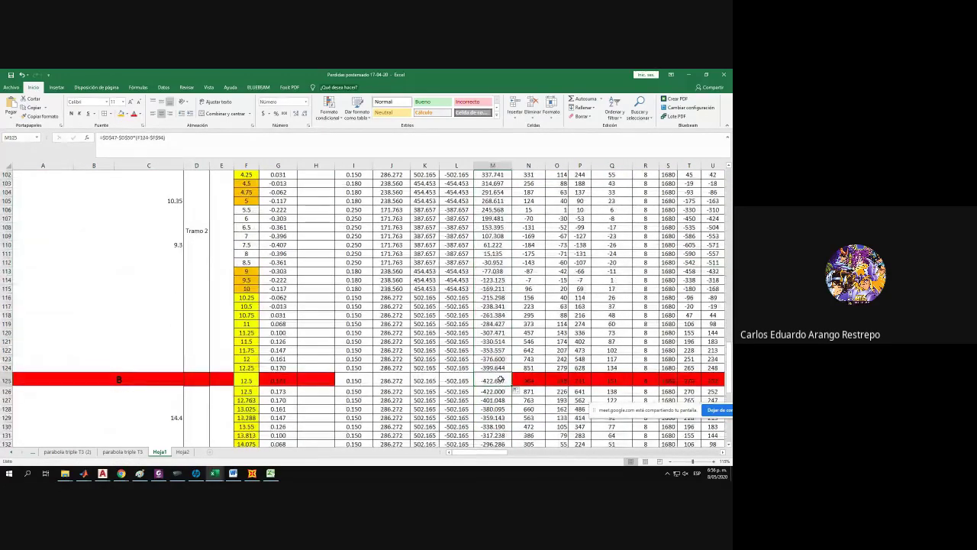
click(194, 144)
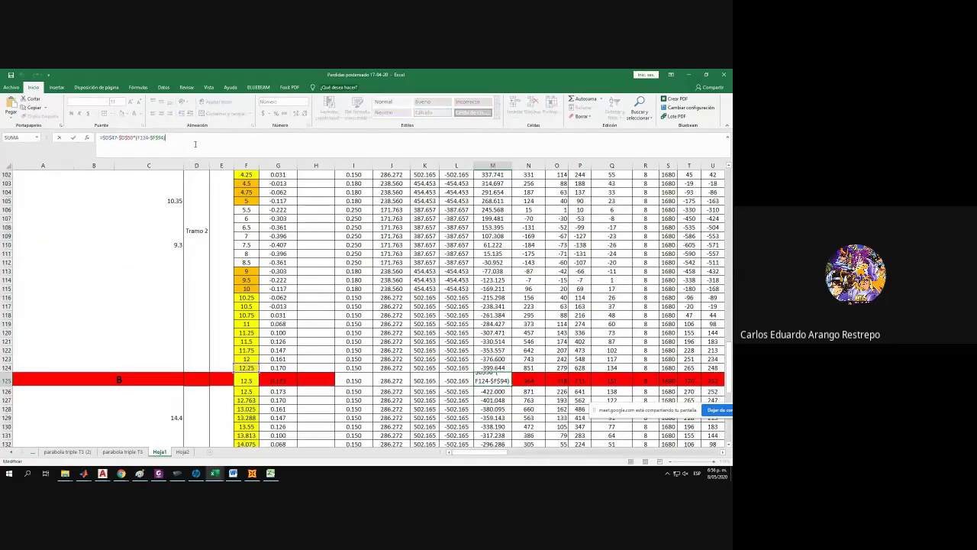
key(Return)
Correct the M95 formula to reference its own row, =$D$47-$D$50*(F95-$F$95).
scroll(442, 290, up, 7)
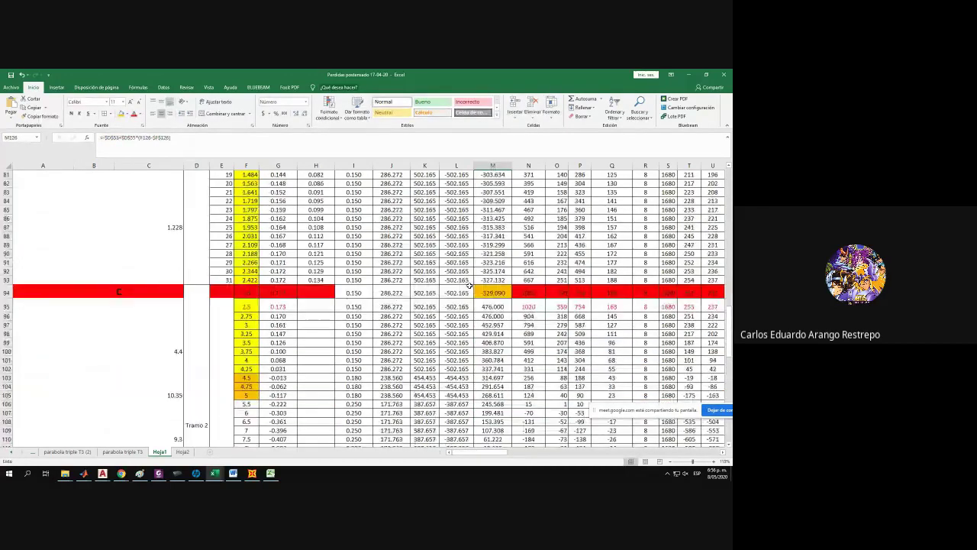
click(485, 306)
click(247, 152)
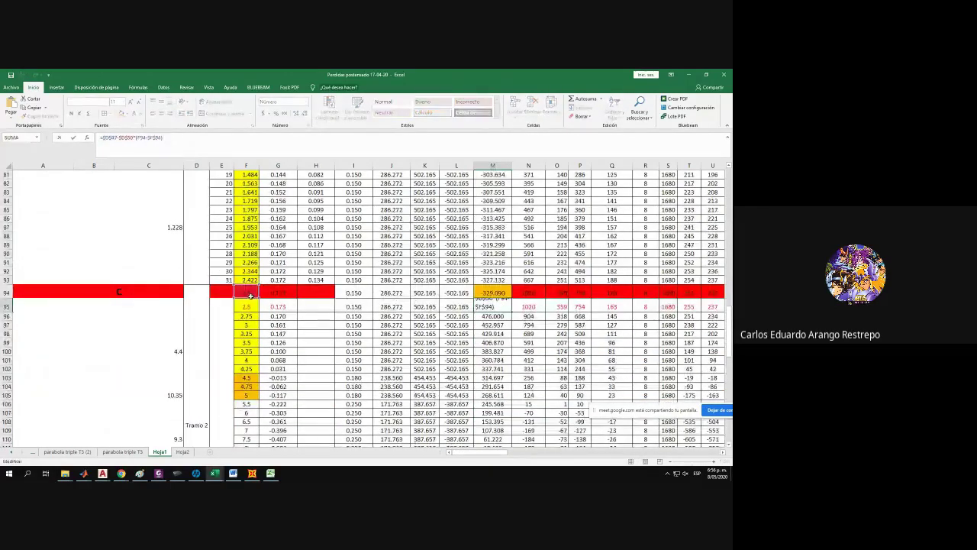
key(Return)
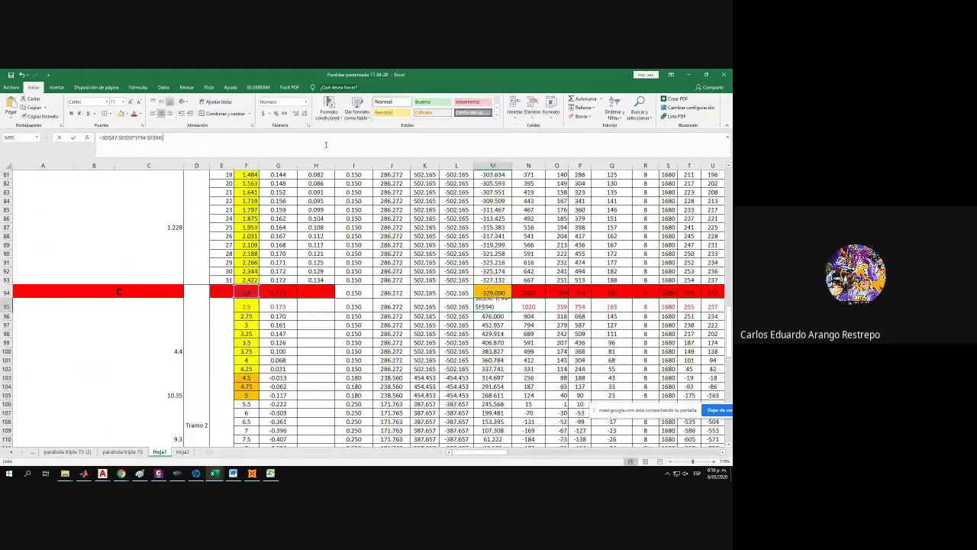
click(325, 145)
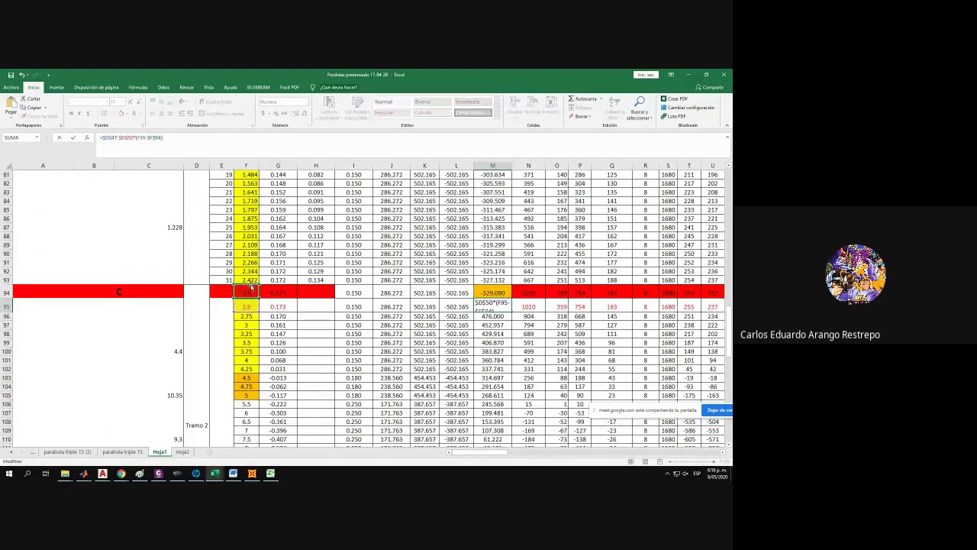
drag(251, 287, 251, 303)
key(Return)
click(503, 309)
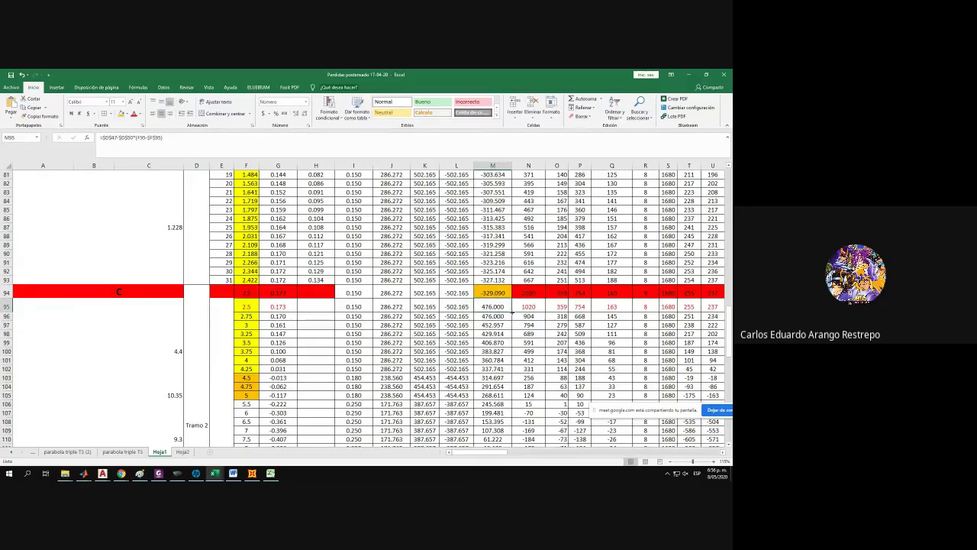
Fill the corrected M95 shear formula down the Cortante column to M125 and check the formula in M125.
drag(513, 311, 493, 368)
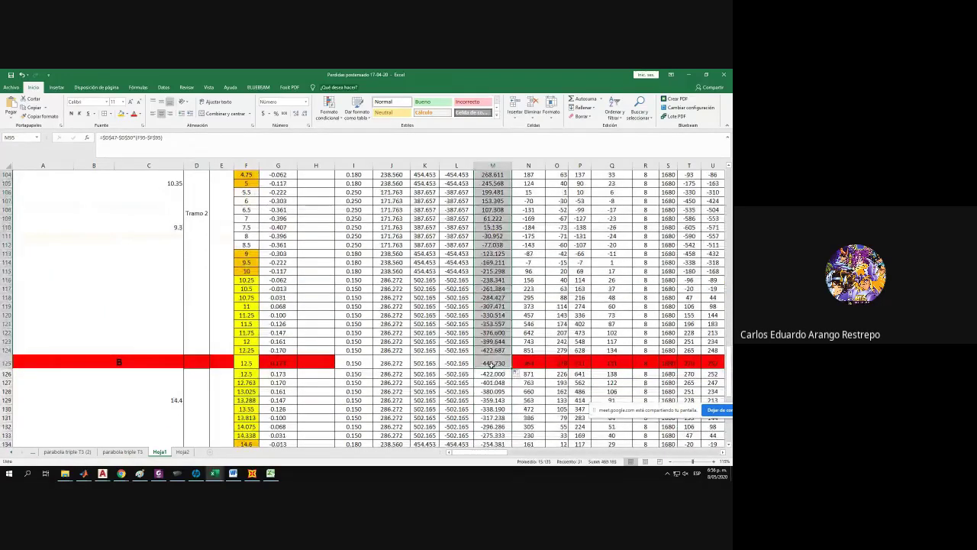
click(492, 365)
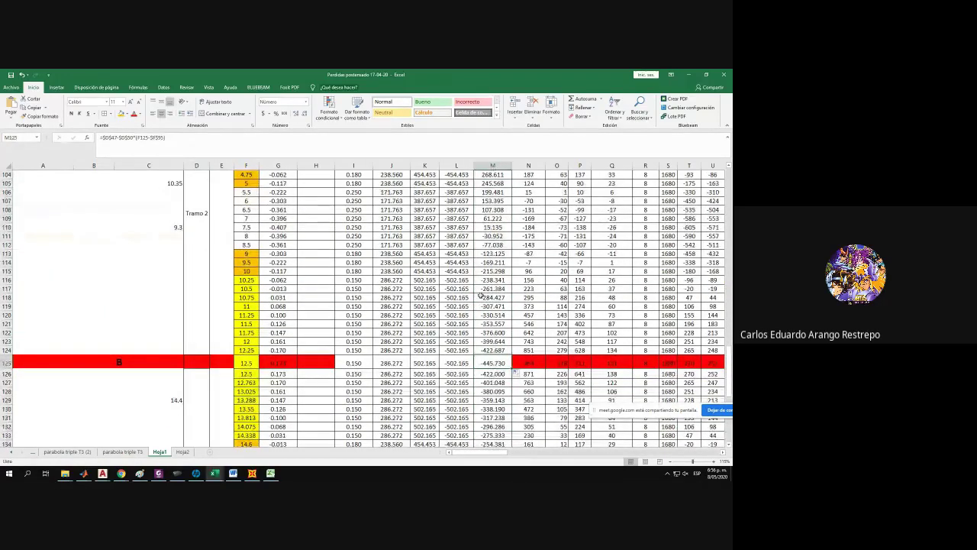
scroll(481, 296, up, 18)
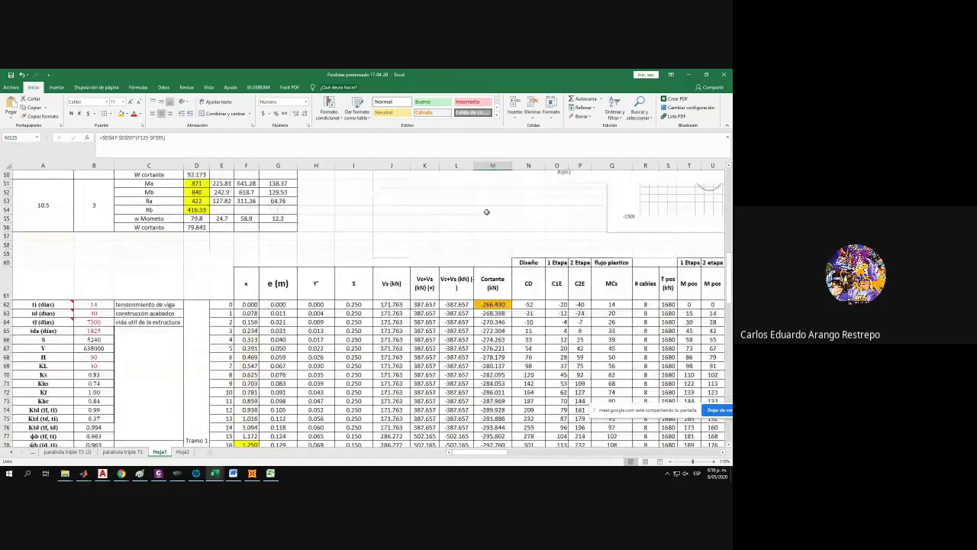
Format the Cortante values from M62 to M156 with two decimal places.
scroll(487, 212, up, 3)
click(490, 383)
key(ctrl+shift+Down)
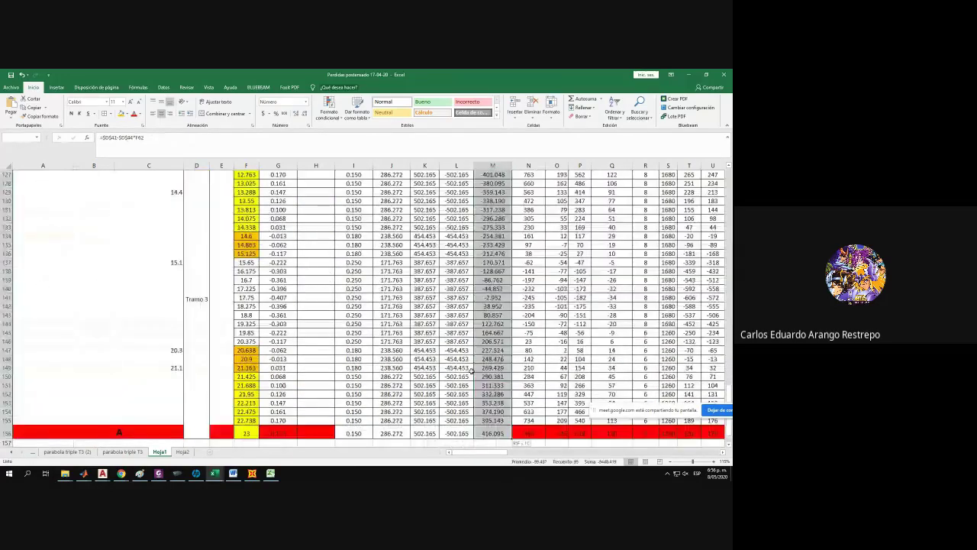
click(304, 113)
click(304, 113)
scroll(438, 287, down, 10)
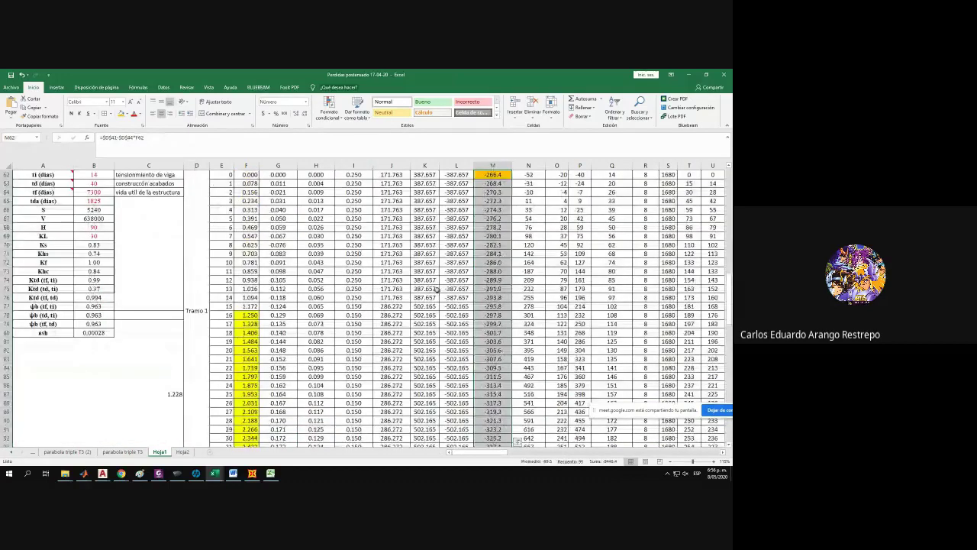
scroll(441, 253, up, 12)
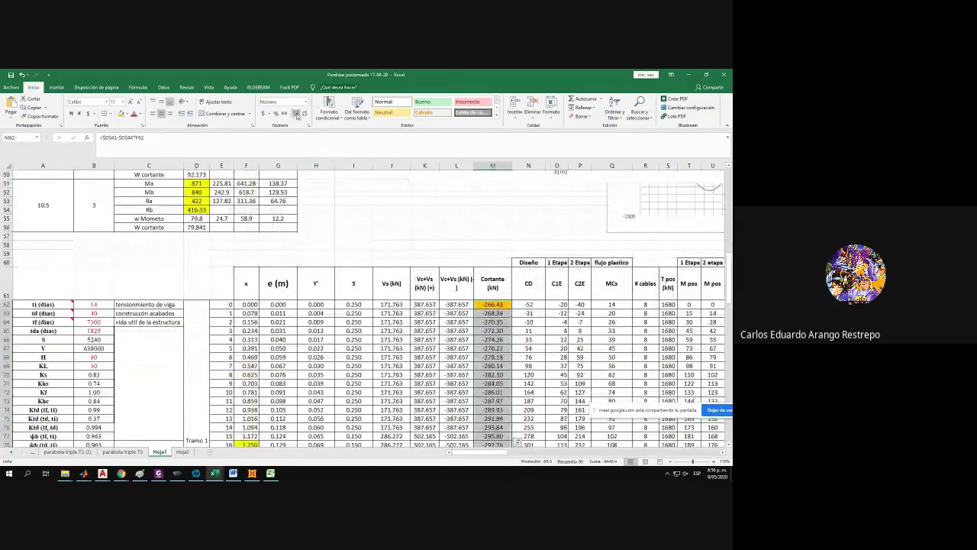
scroll(520, 342, down, 8)
scroll(520, 341, down, 17)
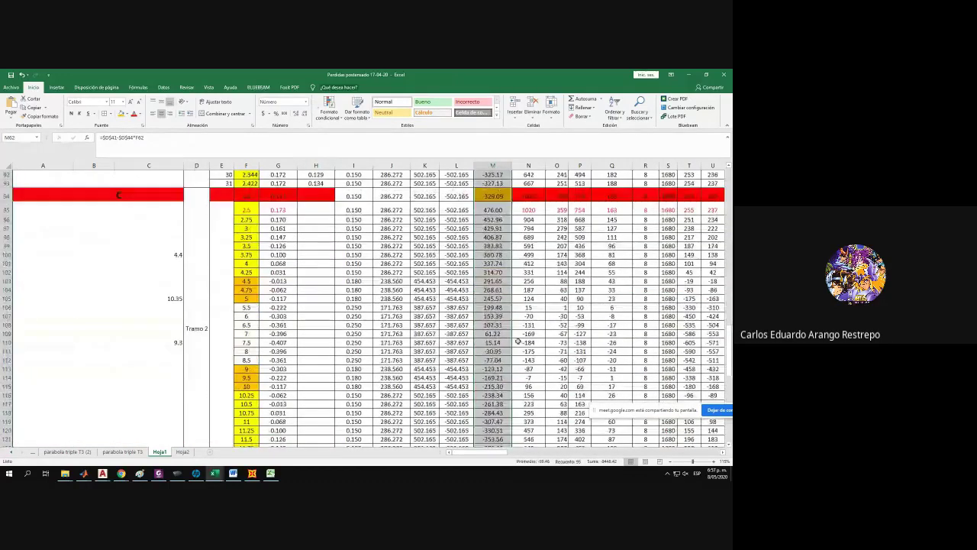
Highlight the span 2 end shear in M125 in orange and extend its formula to M126.
click(494, 255)
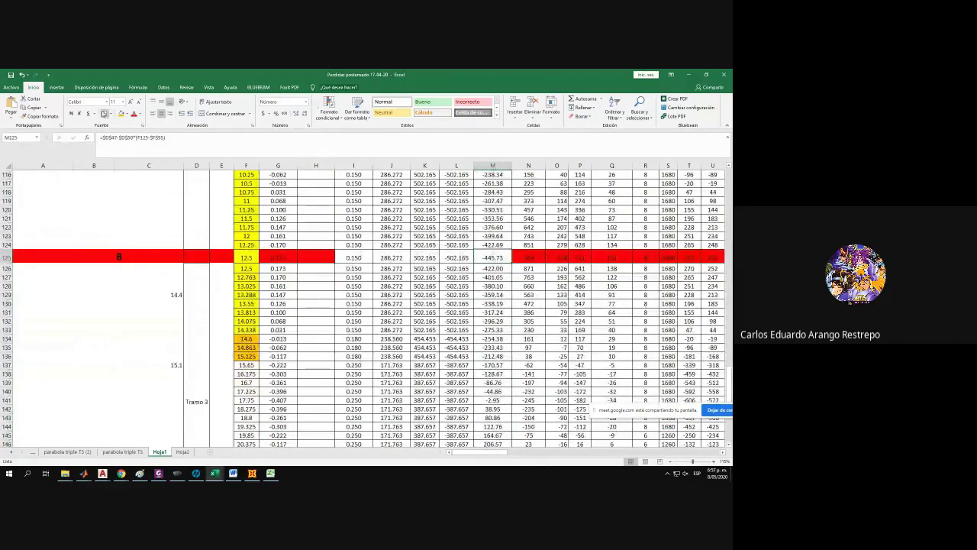
drag(355, 75, 1, 92)
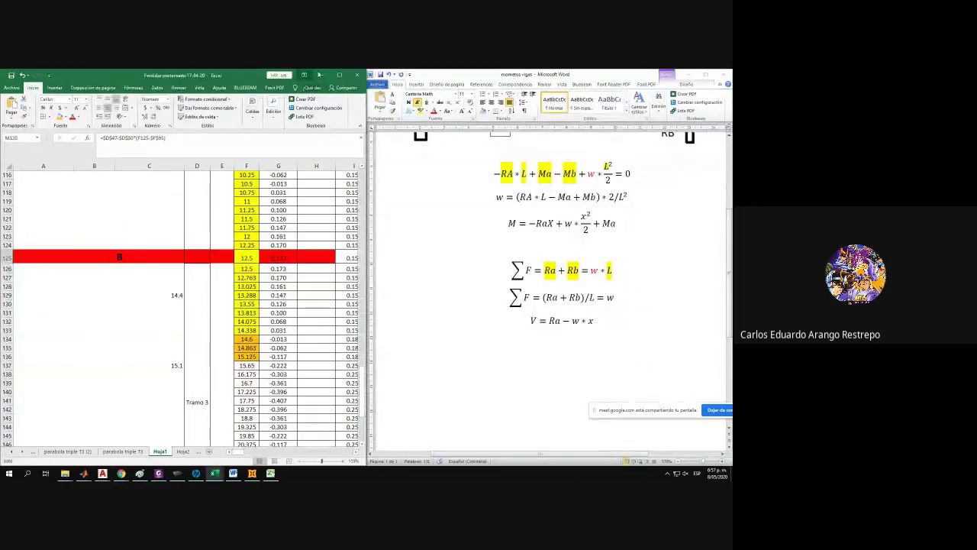
key(super+Up)
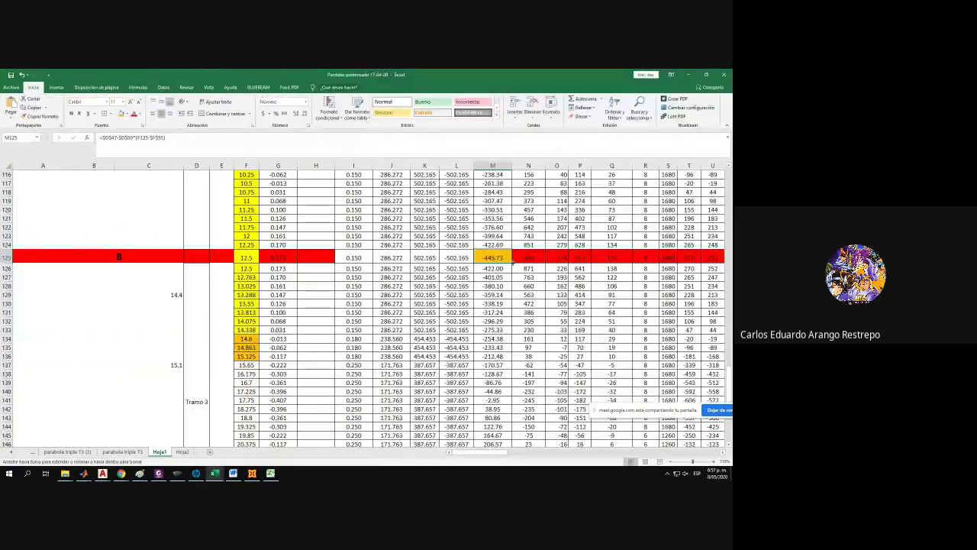
key(Down)
click(206, 142)
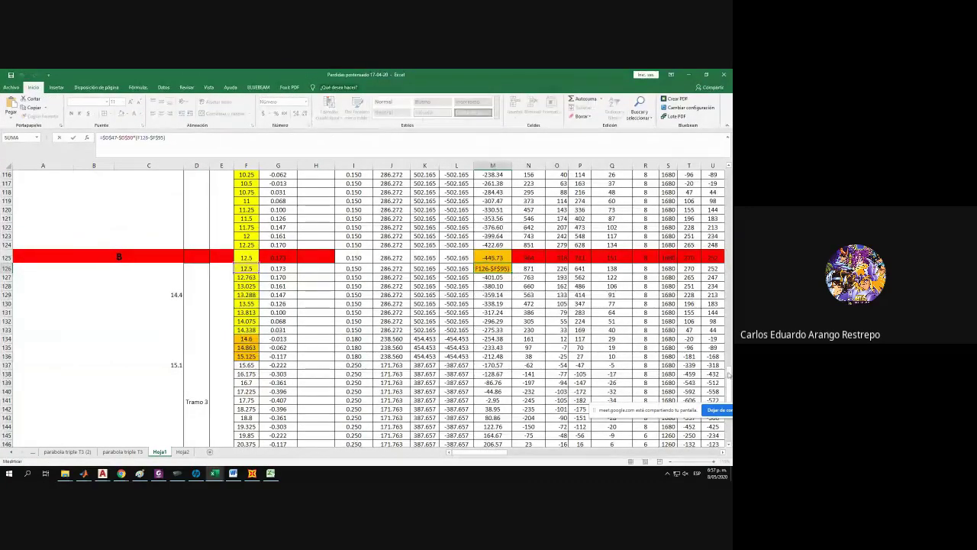
scroll(212, 224, up, 7)
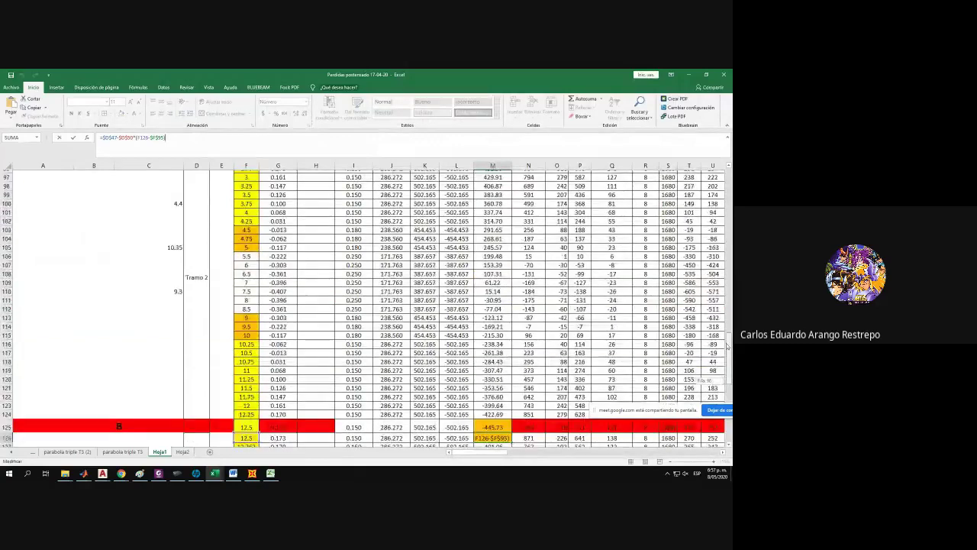
drag(242, 196, 246, 228)
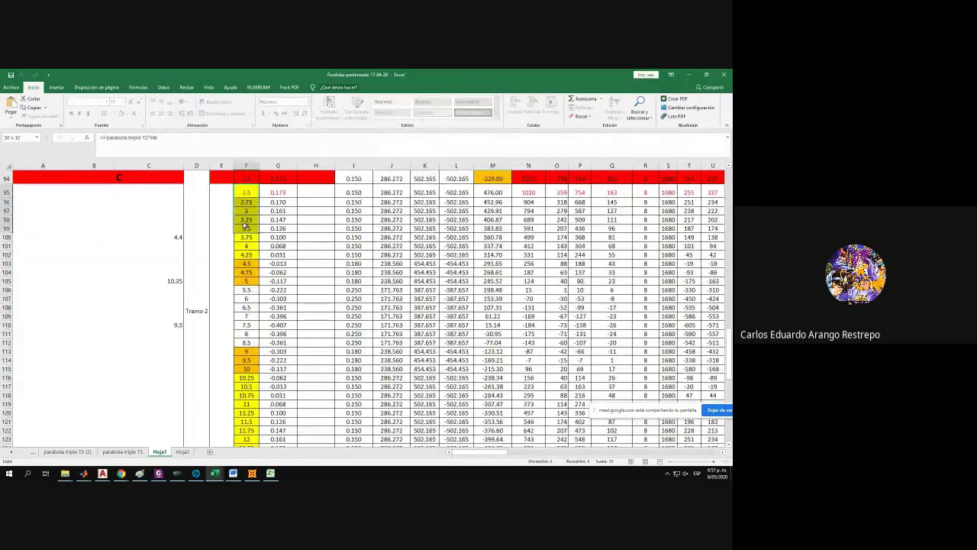
Point the starting x reference in the M126 shear formula to $F$126 for span 3.
scroll(532, 338, down, 5)
double_click(494, 330)
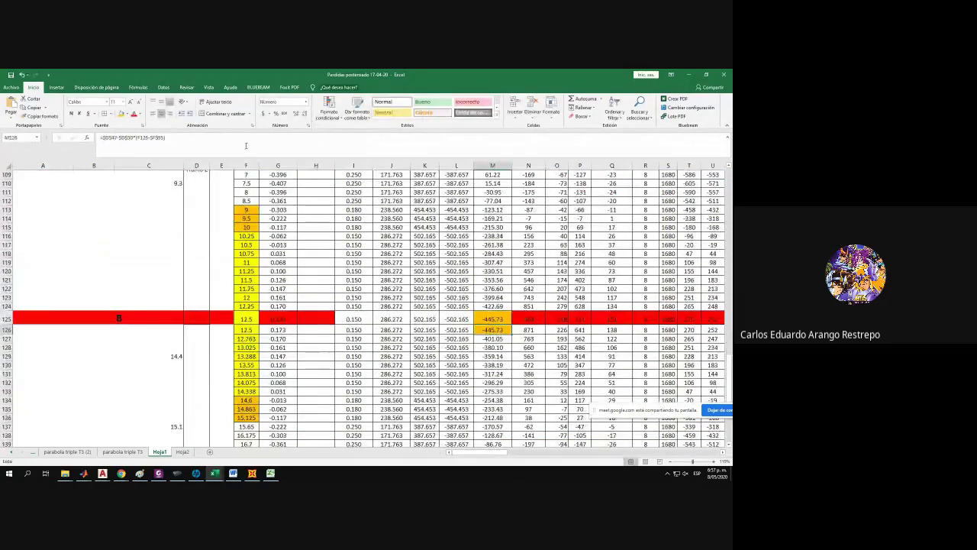
scroll(220, 266, up, 7)
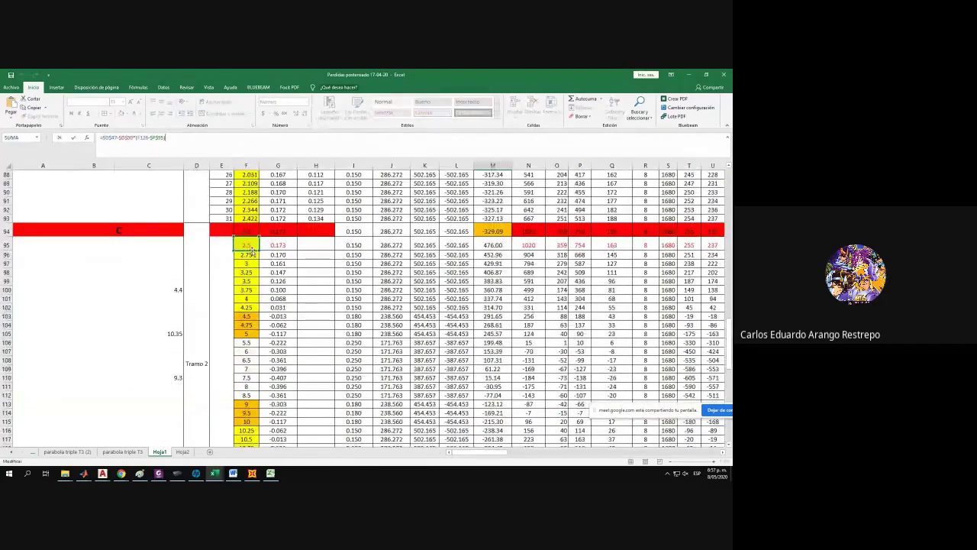
drag(251, 249, 243, 375)
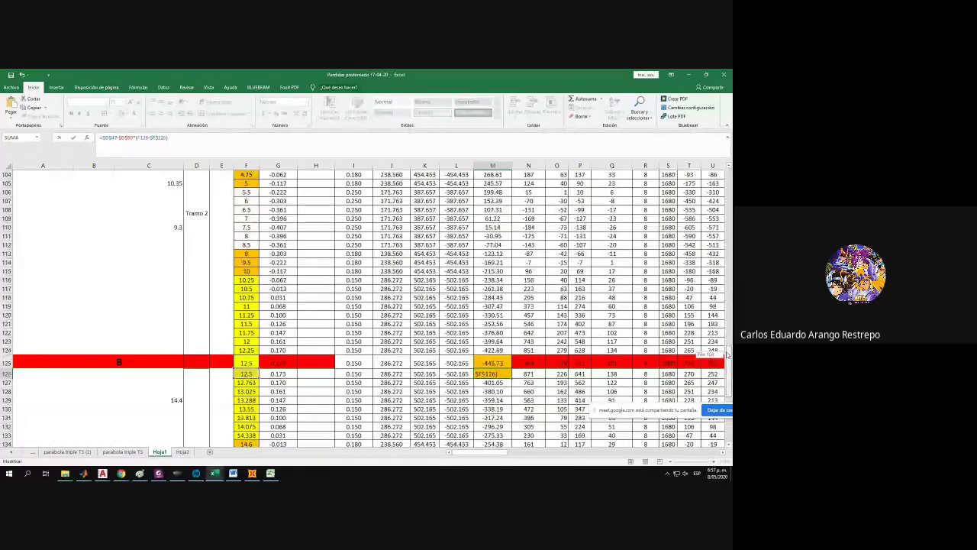
Redirect the M126 formula's W and Ra references to span 3, giving =$D$53-$D$56*(F126-$F$126).
scroll(716, 178, up, 20)
scroll(717, 183, down, 11)
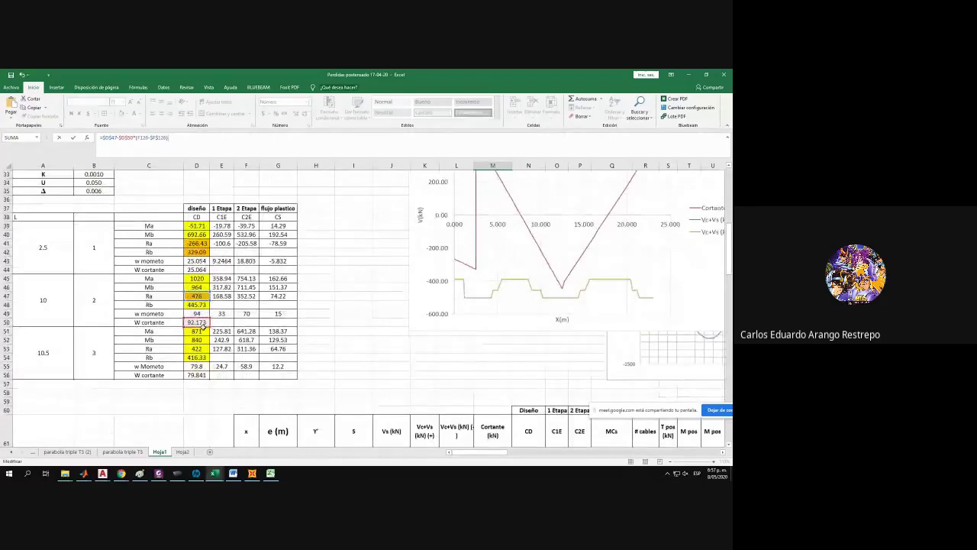
drag(203, 326, 203, 377)
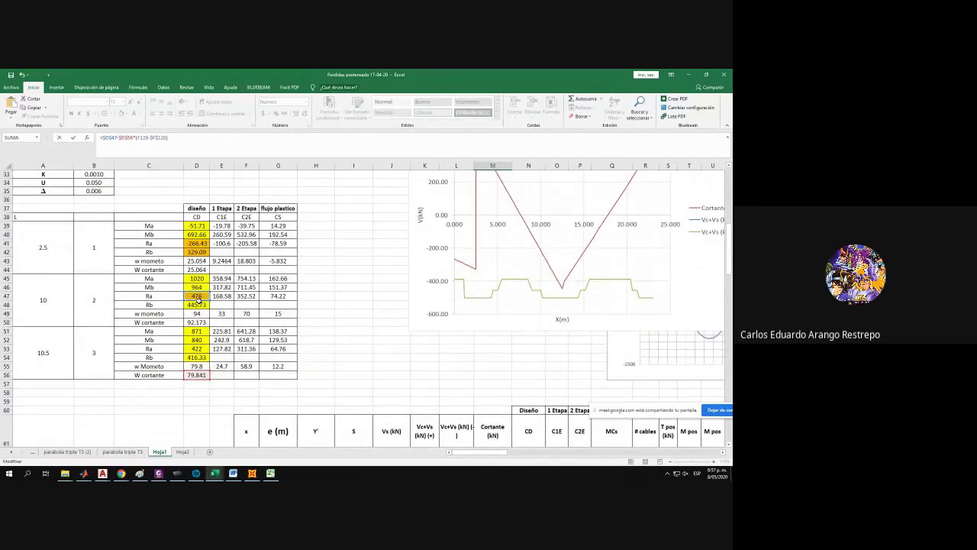
drag(197, 300, 200, 351)
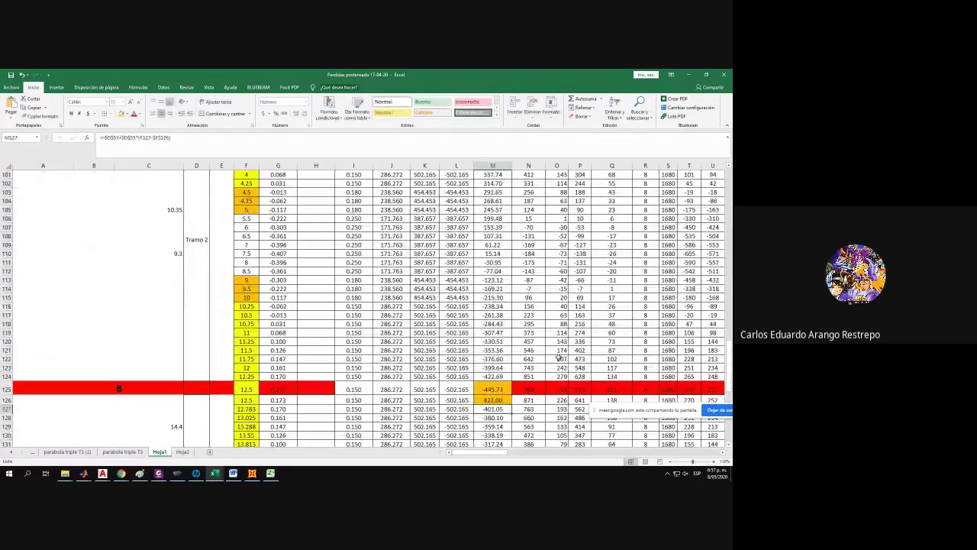
key(Up)
Highlight the span 3 design reaction Ra in D53 in orange and check Rb in D54.
scroll(219, 269, up, 6)
scroll(219, 269, up, 14)
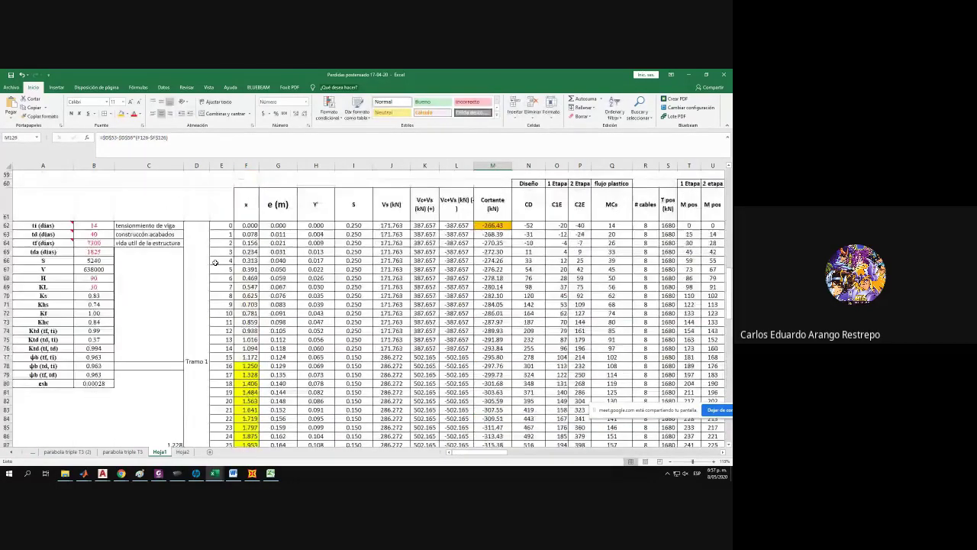
click(197, 305)
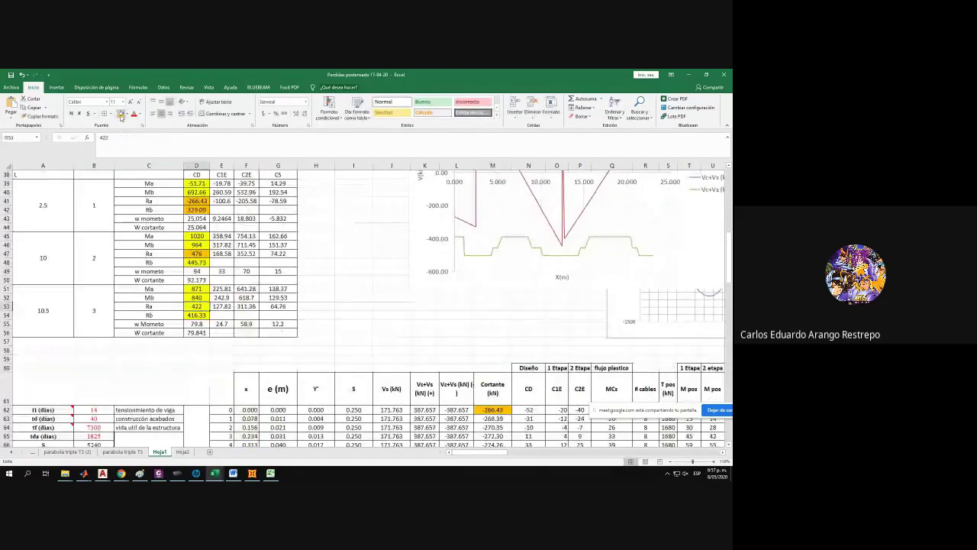
click(197, 315)
Remove the fill color from M126 and fill its shear formula down the Cortante column to M156.
scroll(569, 345, down, 2)
scroll(569, 345, down, 20)
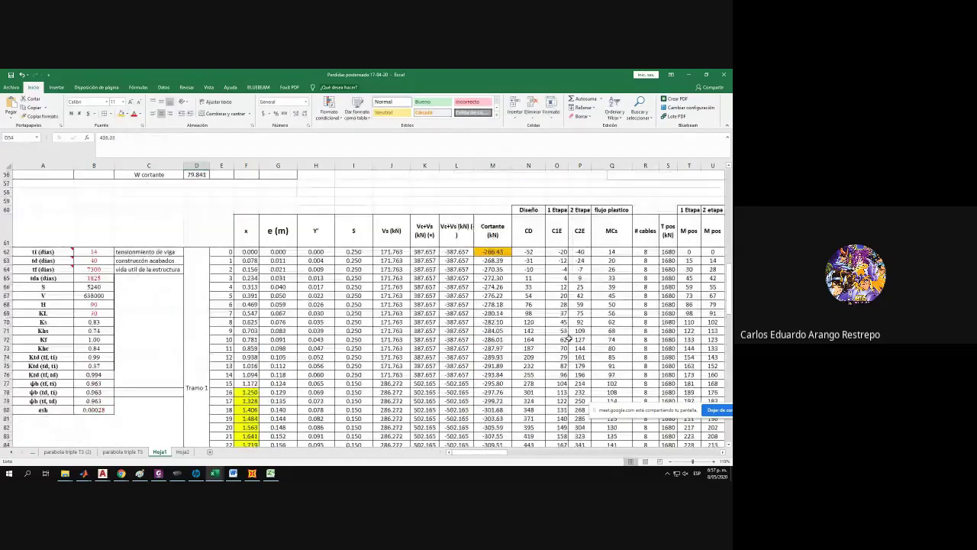
click(492, 294)
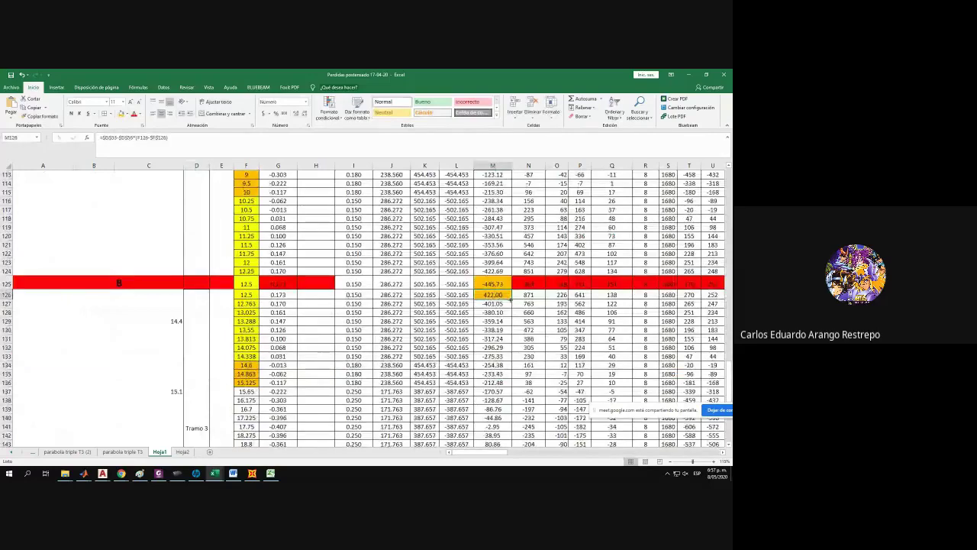
click(127, 113)
click(145, 181)
double_click(510, 299)
scroll(497, 265, down, 12)
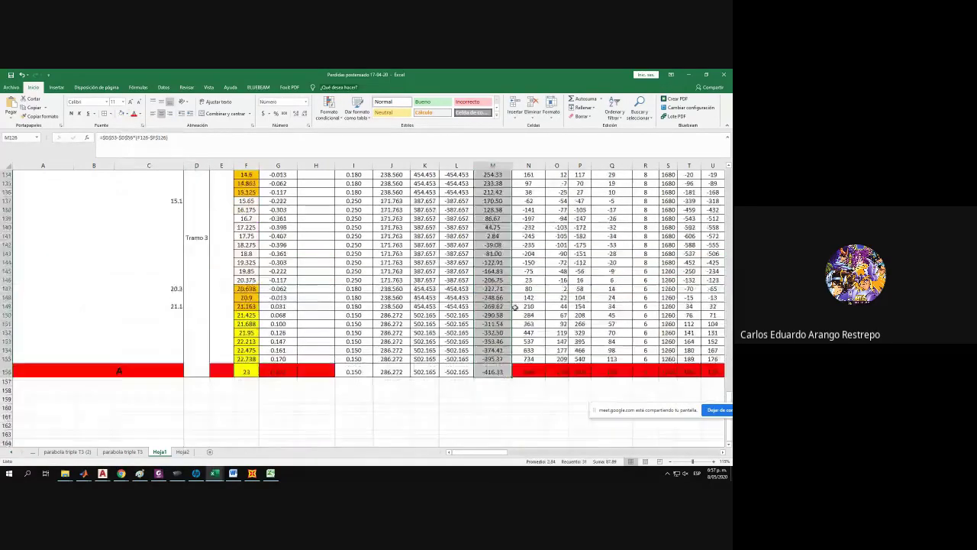
Highlight the span 3 end shear in M156 in orange.
click(497, 239)
click(127, 113)
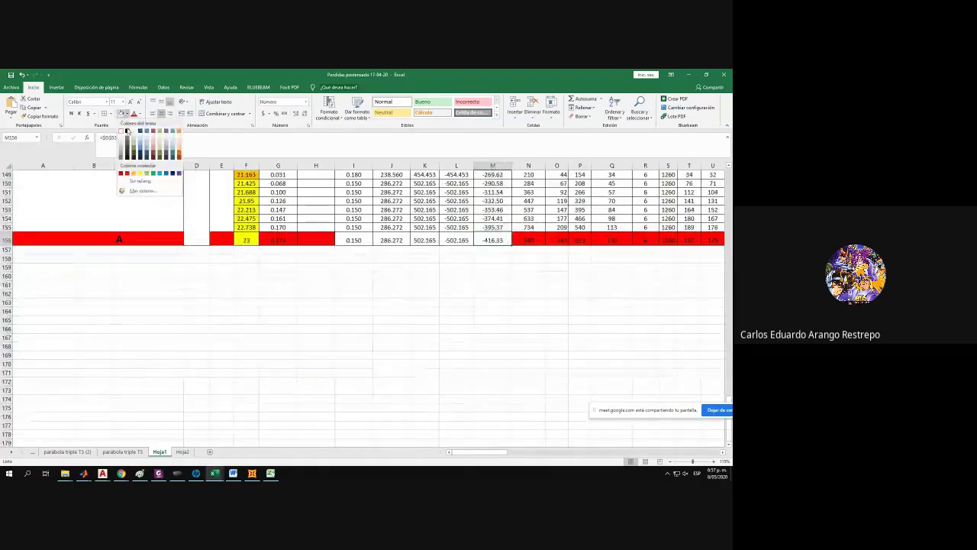
click(134, 174)
Examine the shear chart and the source range of its Cortante series.
scroll(319, 221, up, 20)
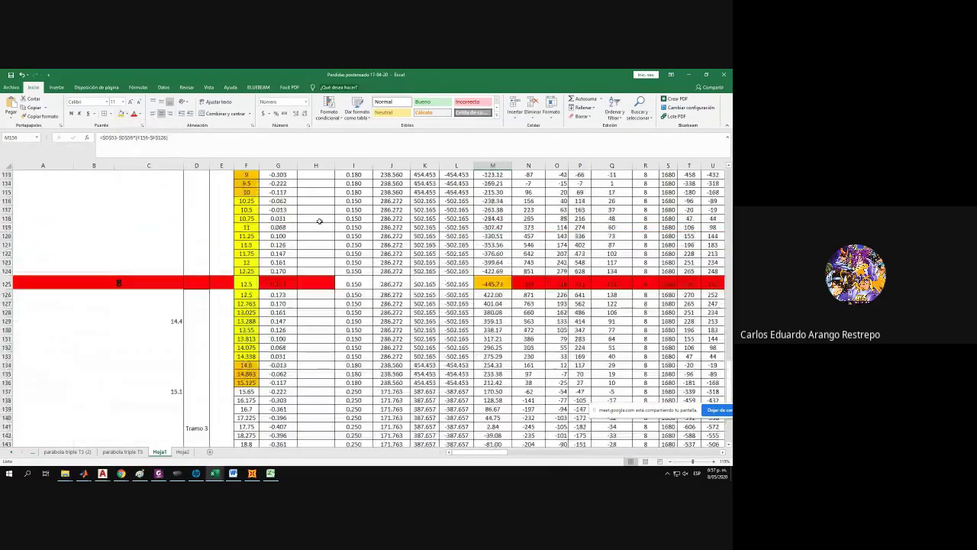
scroll(319, 222, up, 10)
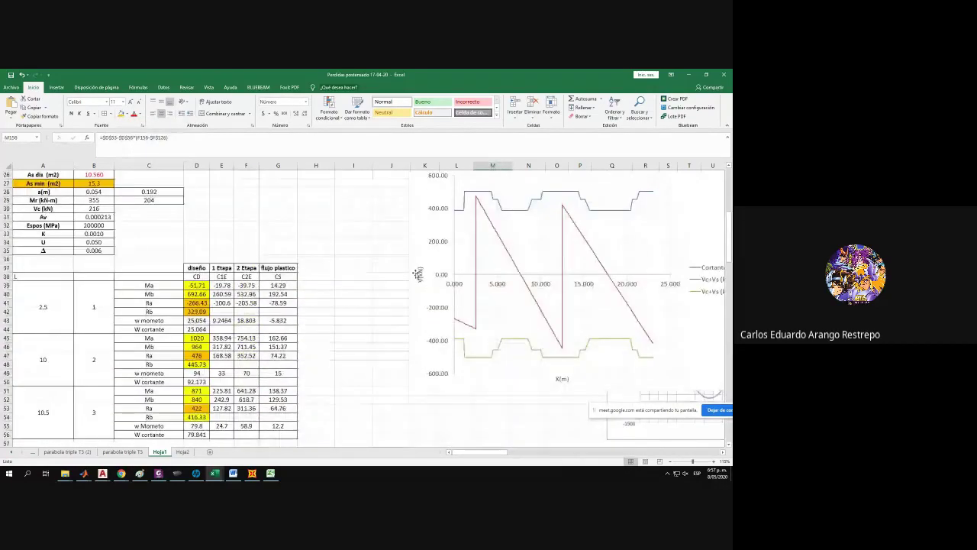
ctrl+scroll(523, 330, down, 1)
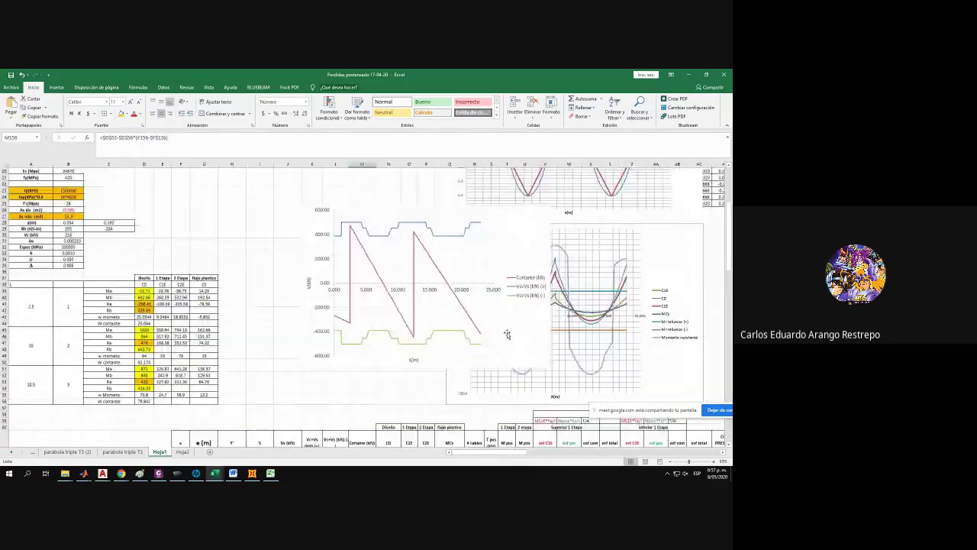
click(467, 311)
scroll(467, 312, down, 8)
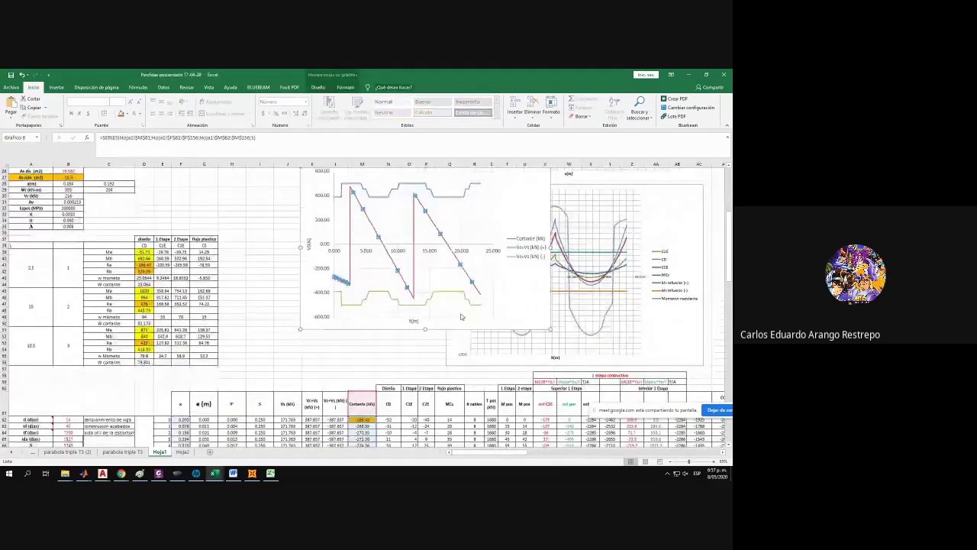
scroll(344, 209, down, 5)
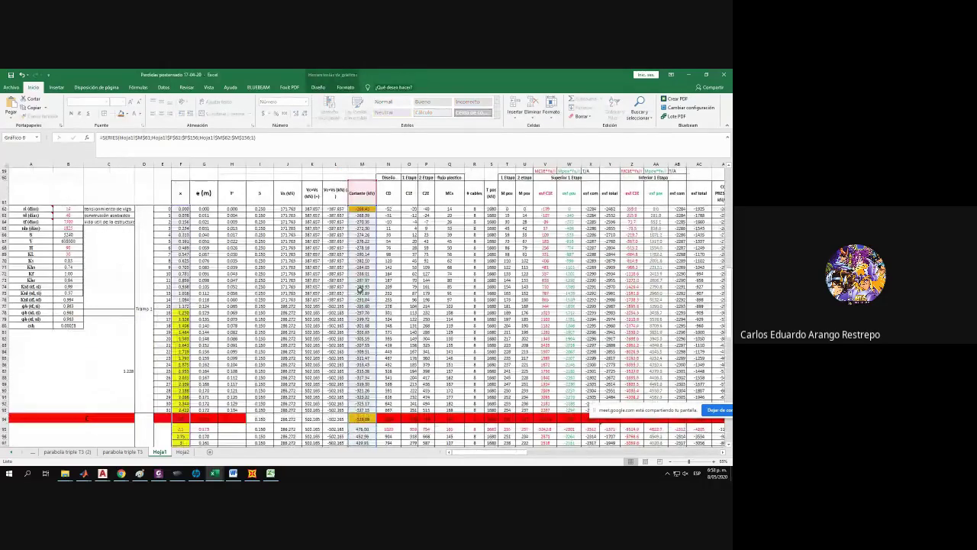
scroll(360, 290, up, 13)
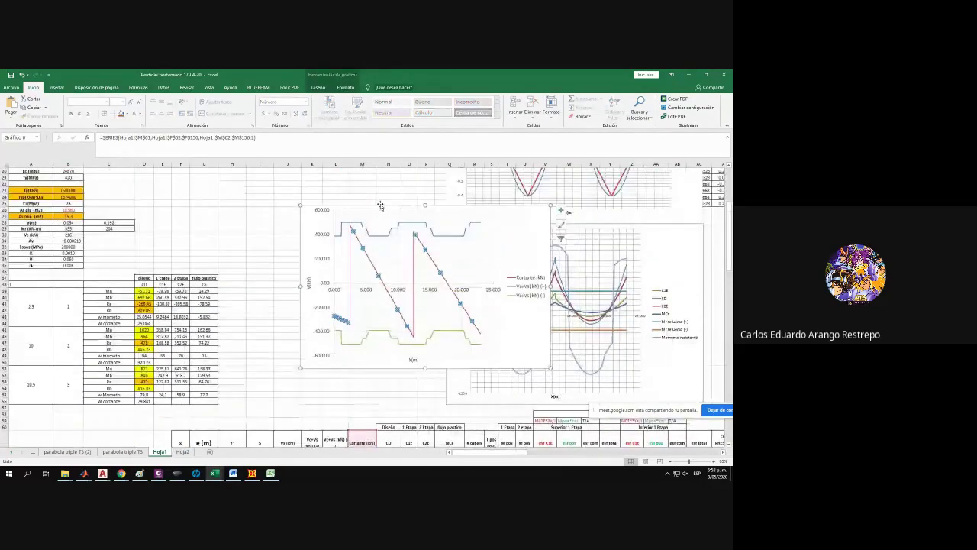
Move the shear chart into the free area above the reactions table, clear of the moment chart, and reduce its height.
drag(381, 205, 269, 184)
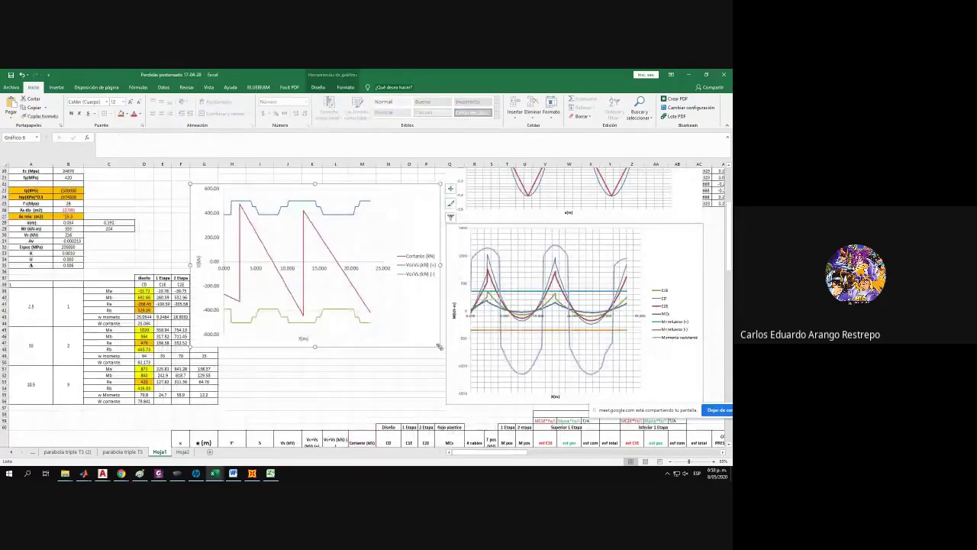
drag(439, 348, 431, 284)
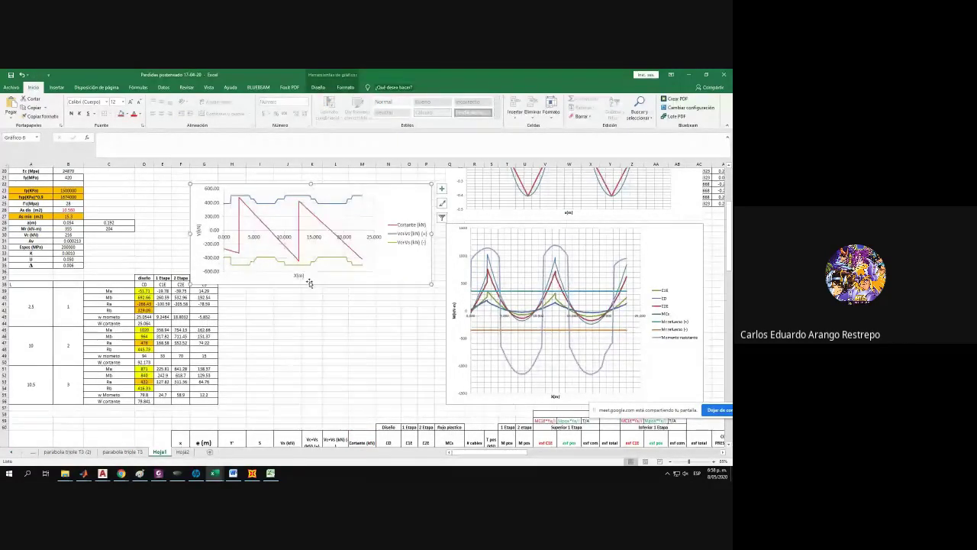
drag(310, 284, 311, 306)
scroll(311, 306, up, 1)
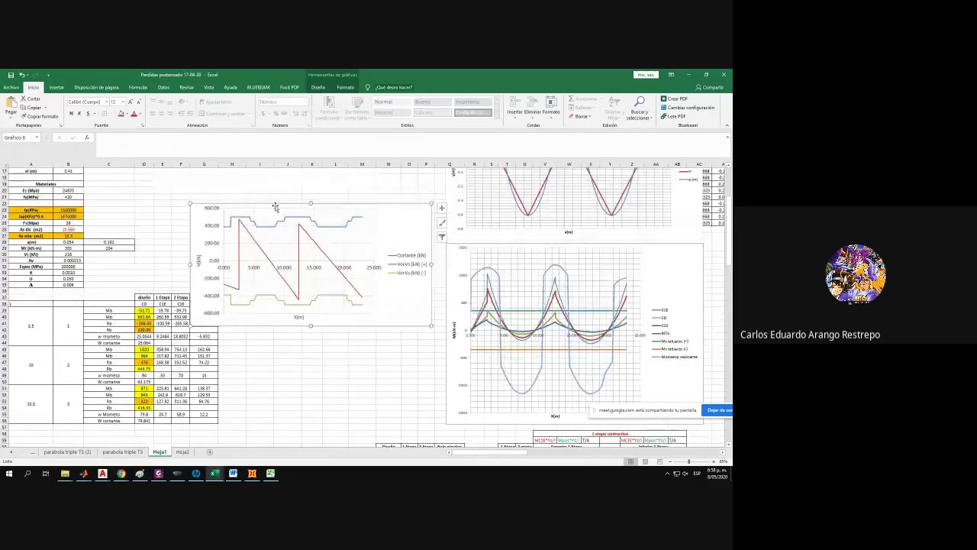
drag(276, 204, 281, 180)
scroll(303, 263, up, 2)
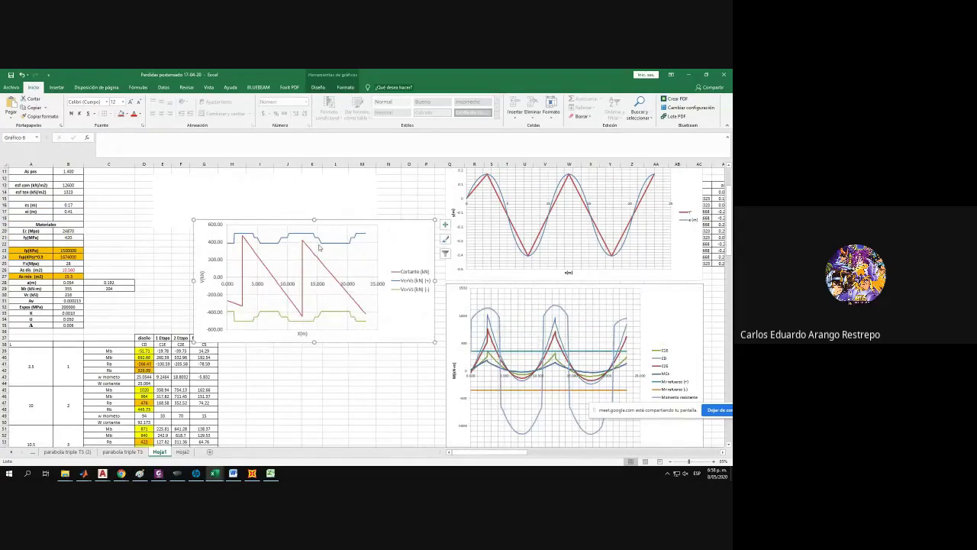
Shift the shear chart slightly up and to the left, and trace the source column of its positive Vc+Vs series.
drag(280, 222, 262, 202)
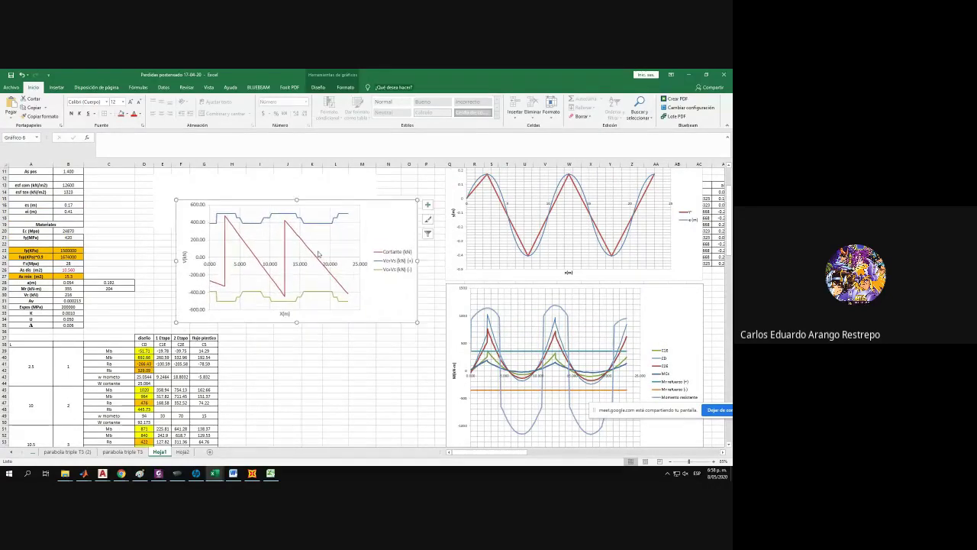
click(306, 226)
scroll(313, 248, down, 14)
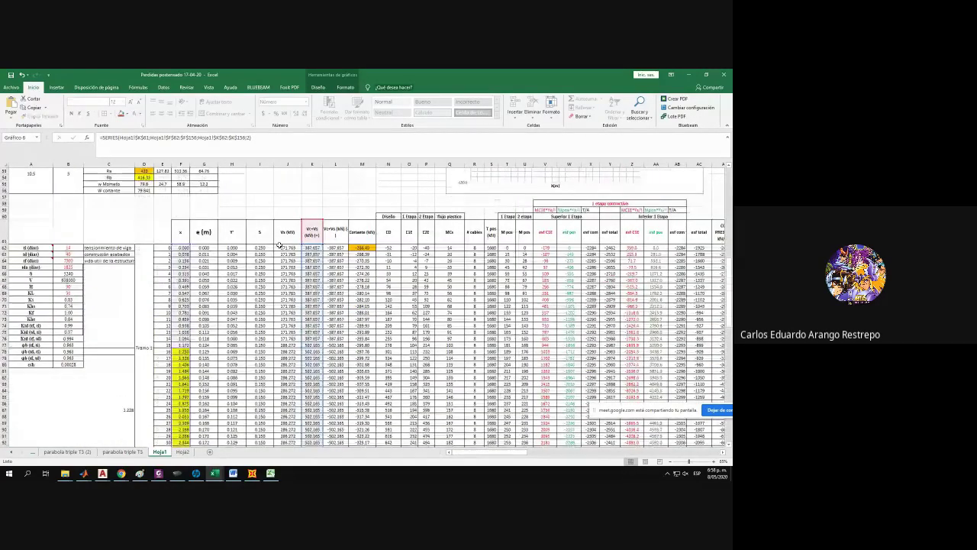
key(Escape)
scroll(136, 253, up, 3)
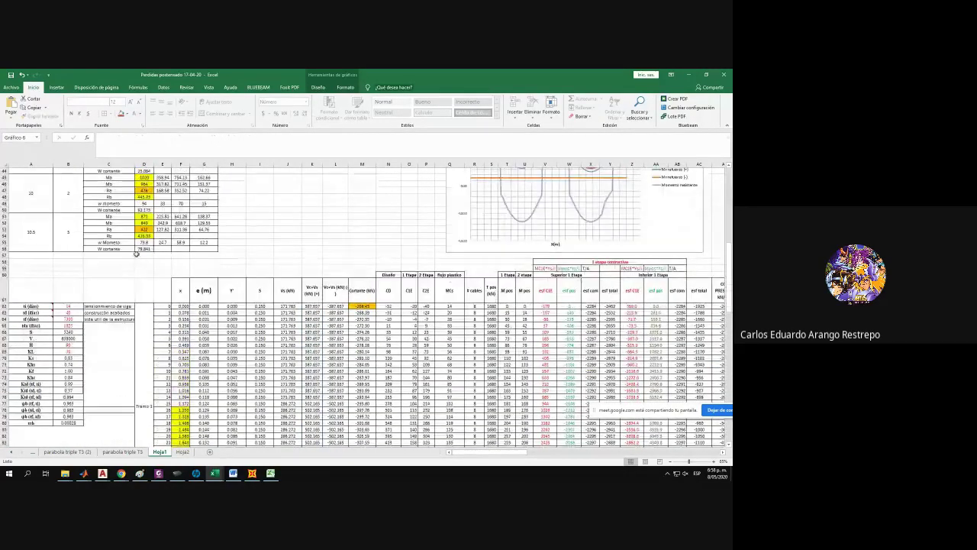
key(Escape)
Inspect the positive Vc+Vs formula in K62.
scroll(161, 240, up, 1)
click(150, 148)
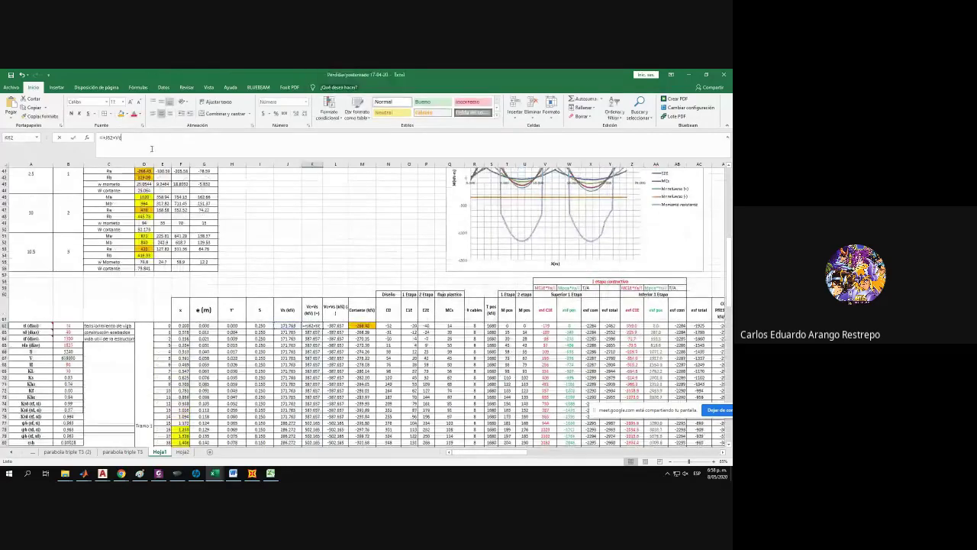
key(Escape)
Inspect the concrete shear strength formula Vc in B30 of the materials table.
scroll(100, 273, up, 7)
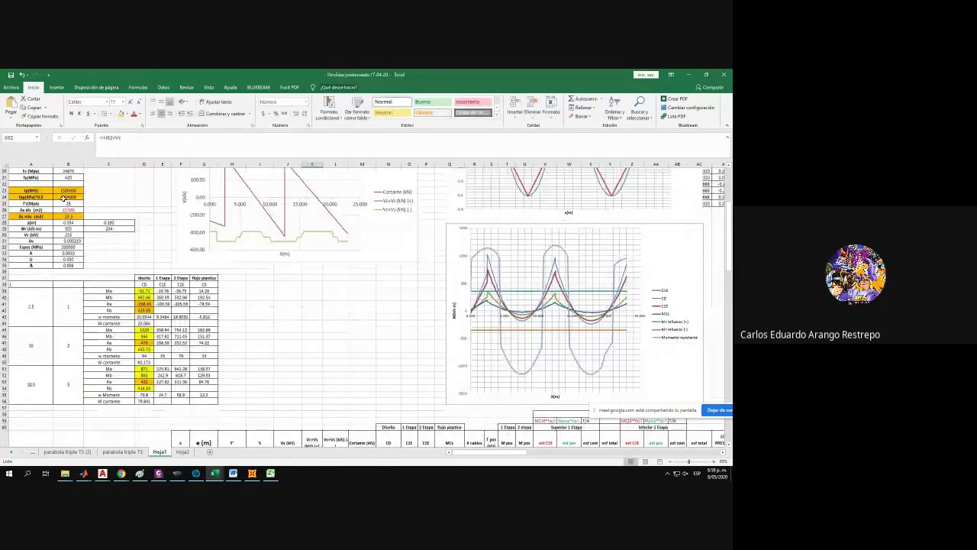
click(68, 234)
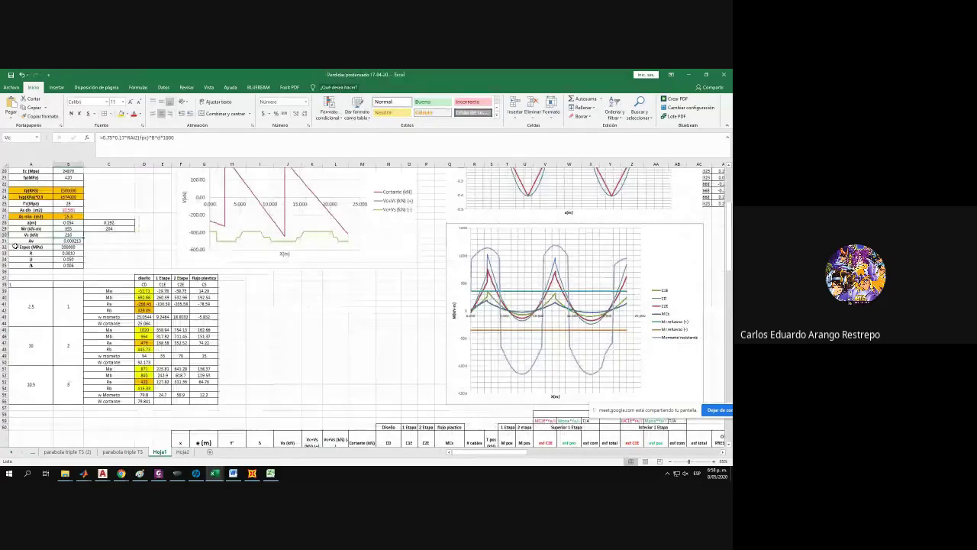
ctrl+scroll(13, 245, up, 6)
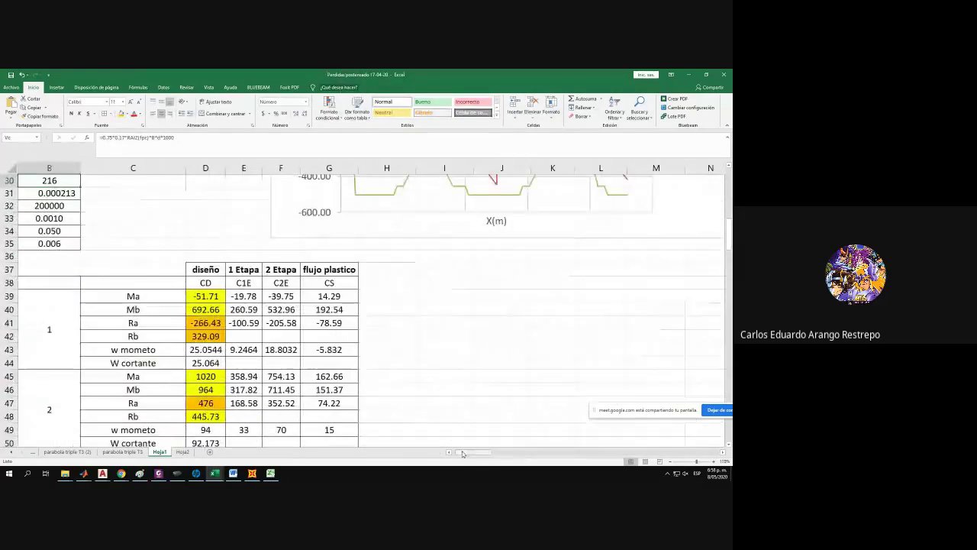
drag(463, 453, 447, 454)
scroll(8, 283, up, 7)
scroll(60, 313, down, 3)
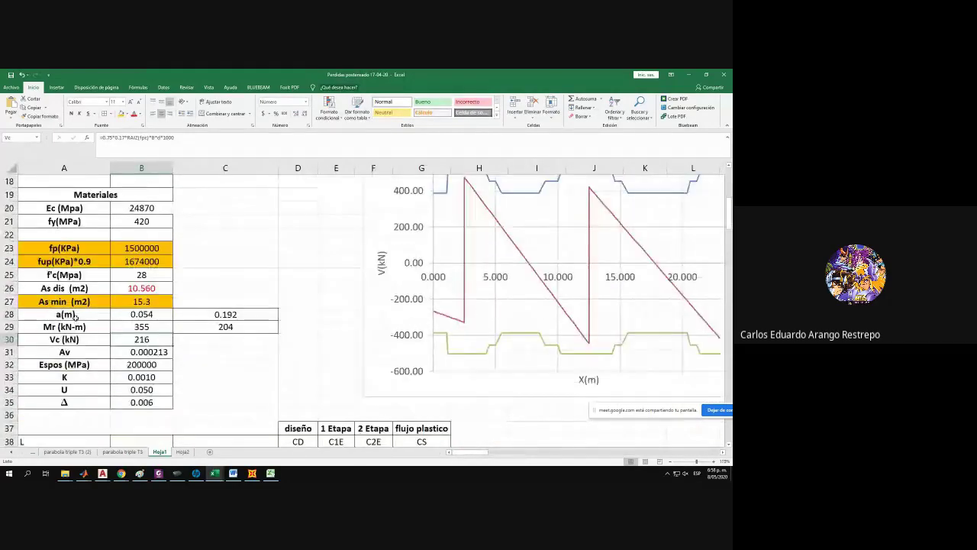
double_click(128, 339)
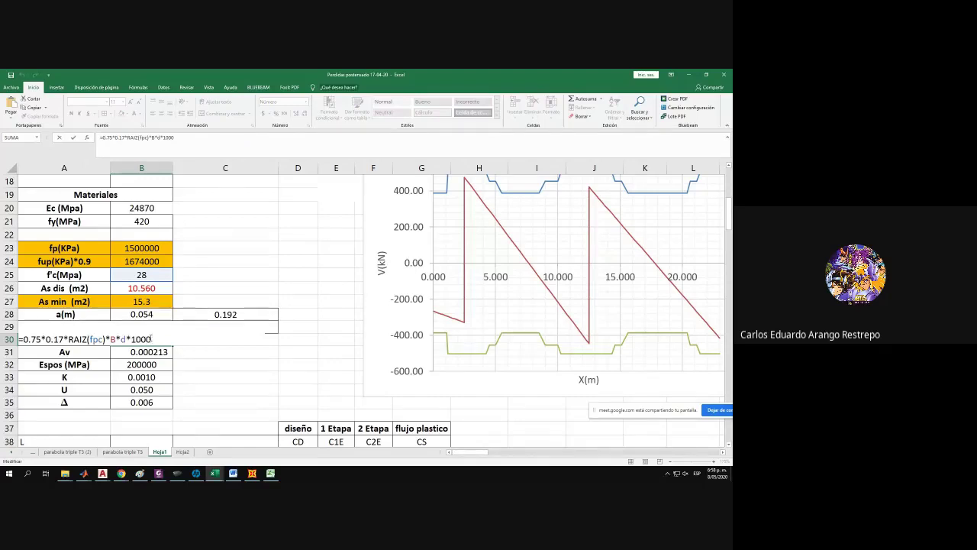
key(Return)
drag(151, 339, 64, 339)
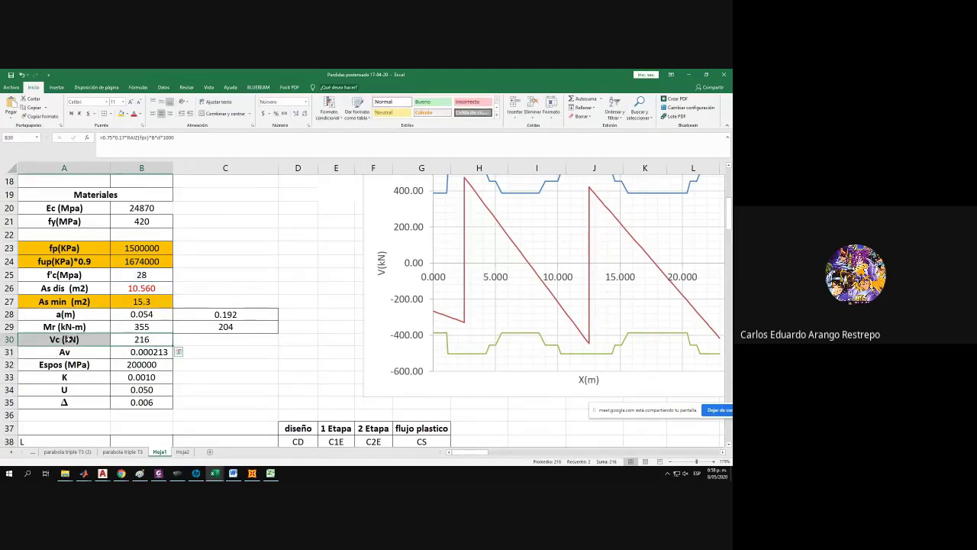
Trace the beam width and effective depth cells that the Vc formula refers to.
double_click(126, 340)
drag(729, 229, 729, 193)
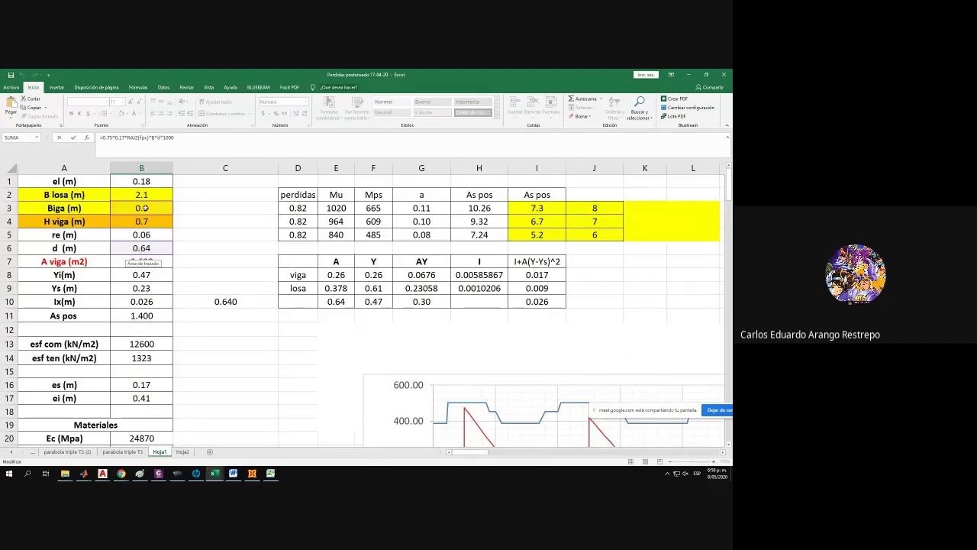
key(Return)
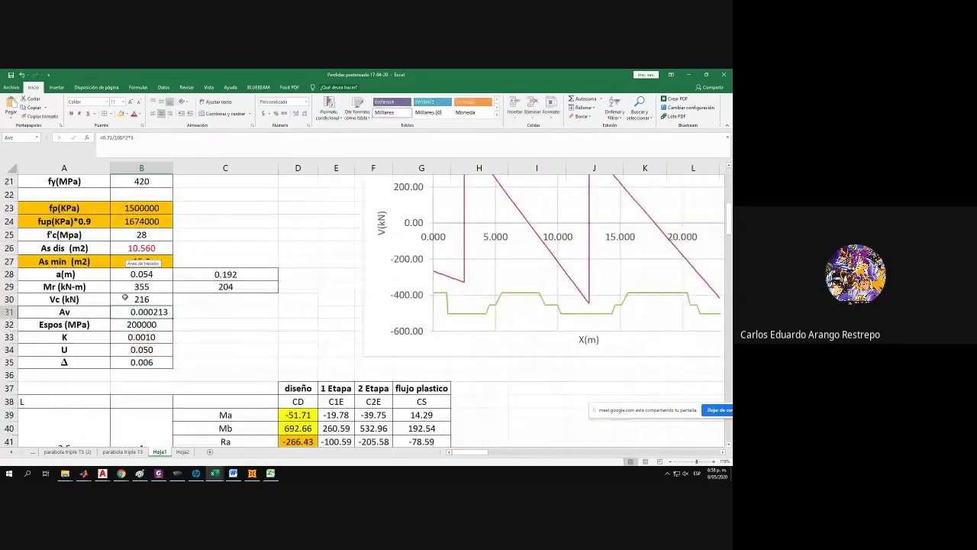
drag(82, 300, 150, 300)
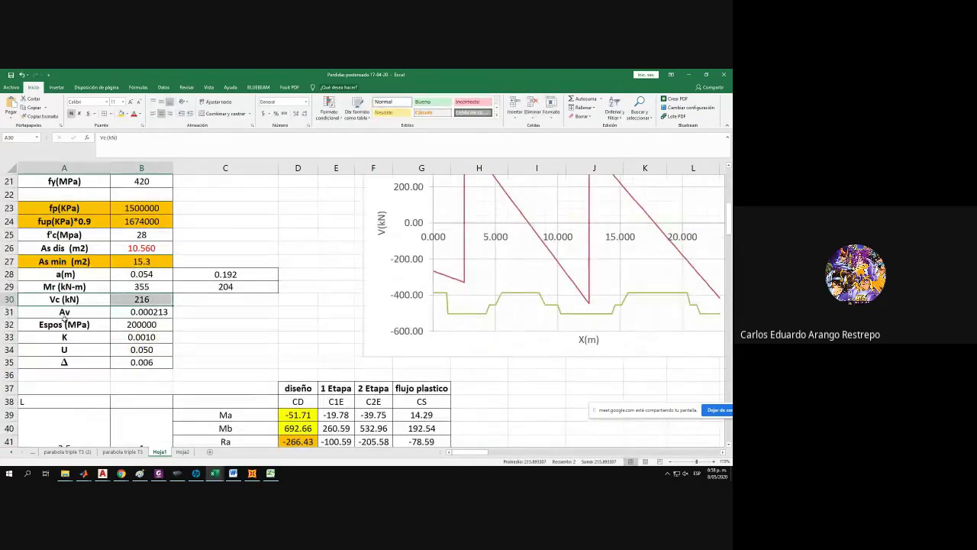
Review the S, Vs and Vc+Vs columns of the span calculation table.
scroll(420, 308, down, 13)
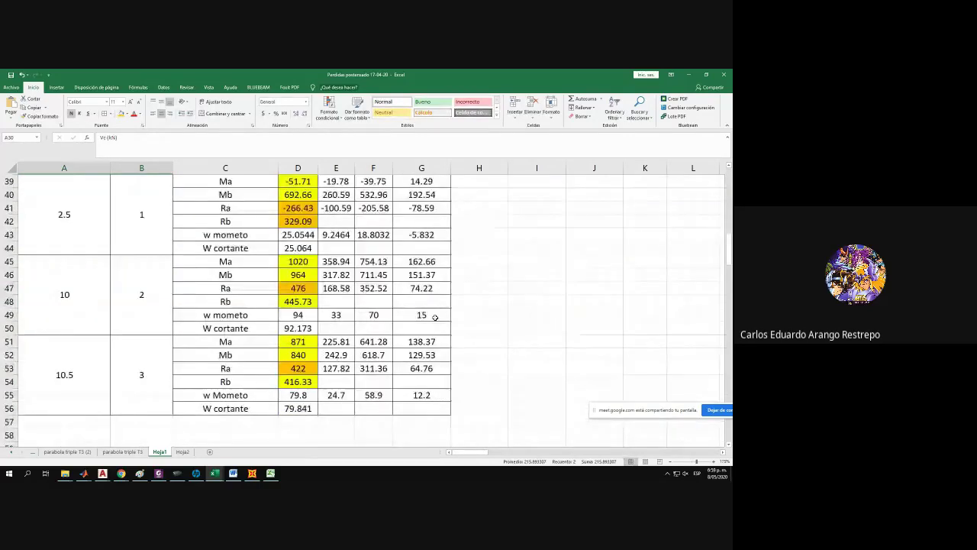
mouse_move(474, 451)
mouse_down()
mouse_move(491, 453)
mouse_move(481, 453)
mouse_up()
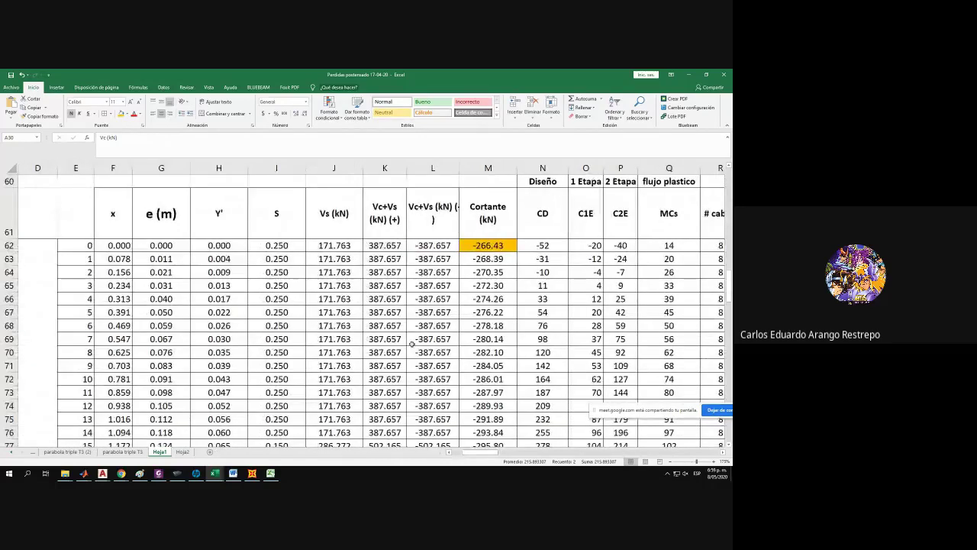
scroll(367, 306, up, 1)
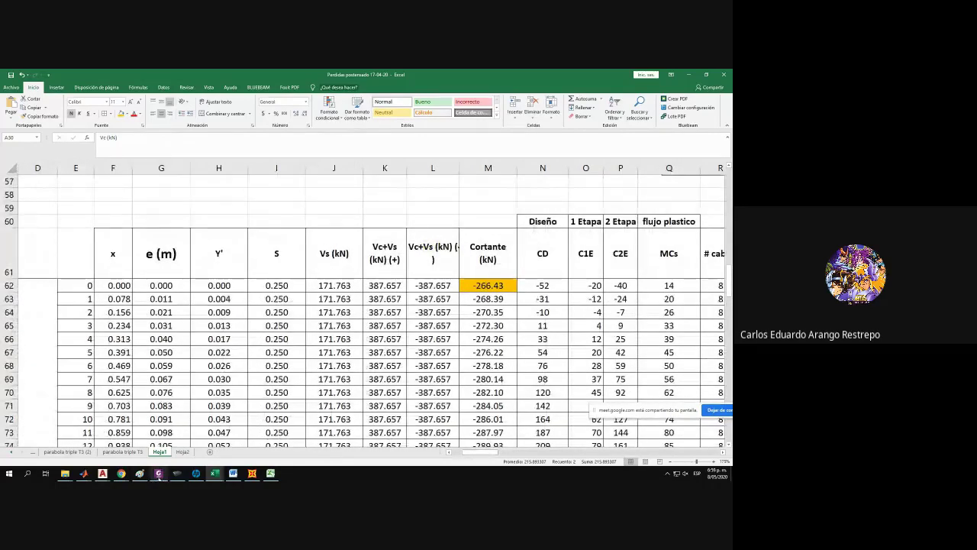
Switch to the beam detailing drawing in AutoCAD and arrange it side by side with the Excel workbook.
click(103, 473)
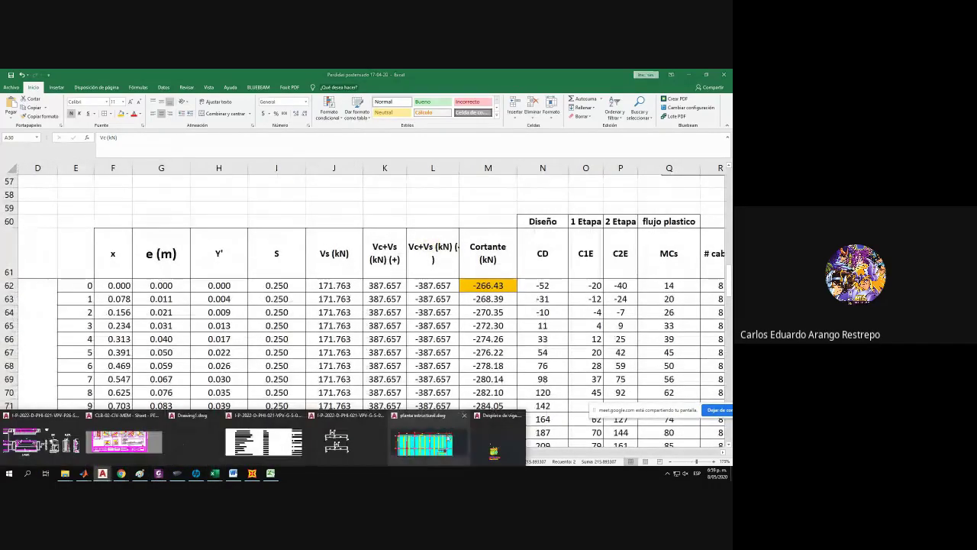
click(496, 435)
scroll(522, 337, up, 4)
scroll(522, 337, down, 3)
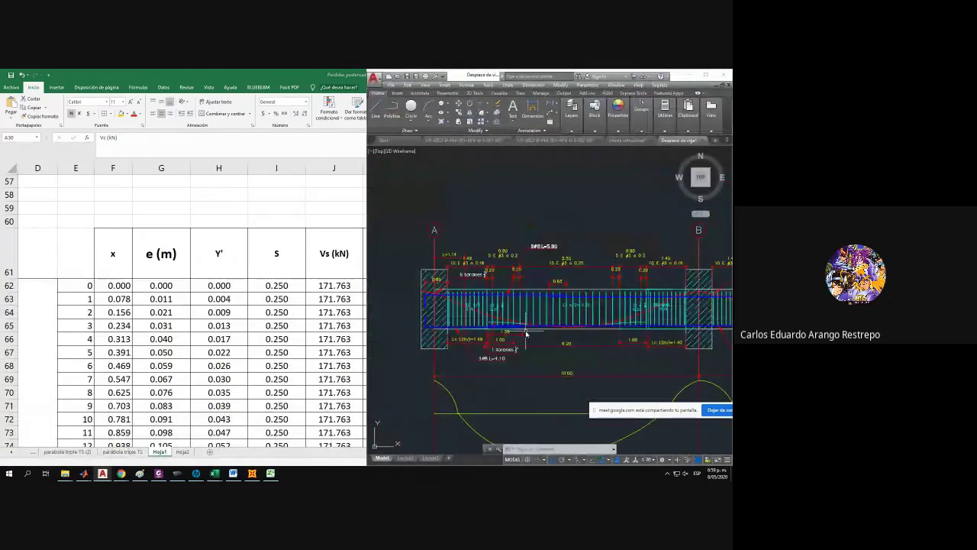
click(469, 85)
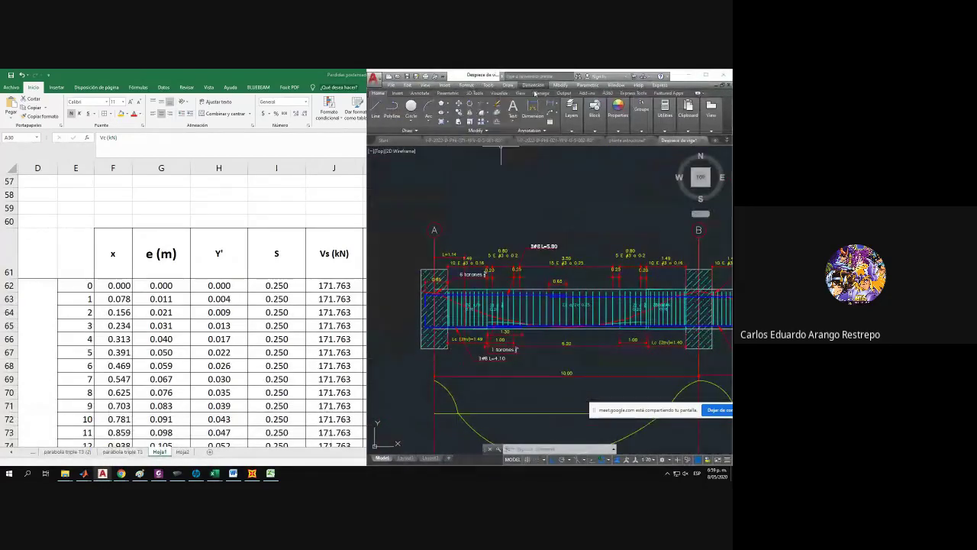
click(539, 93)
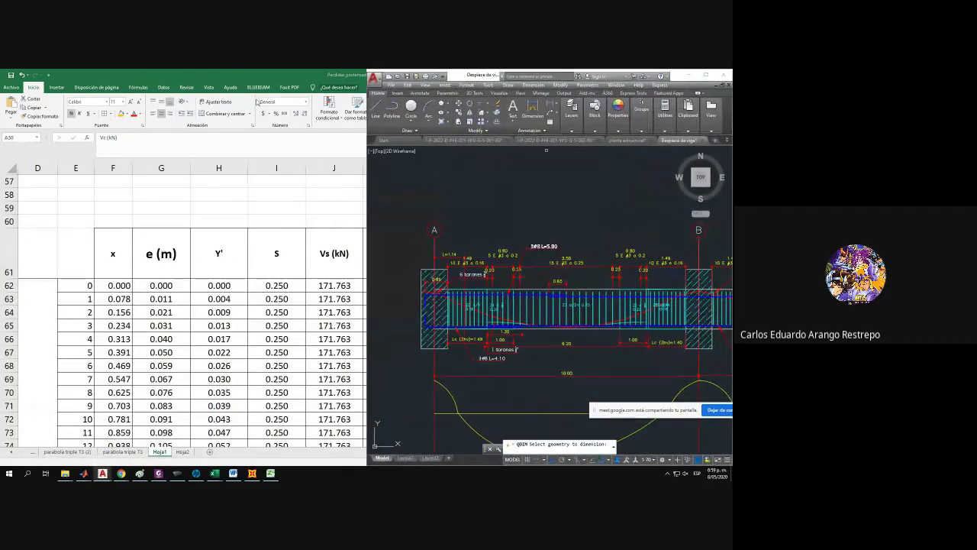
click(210, 79)
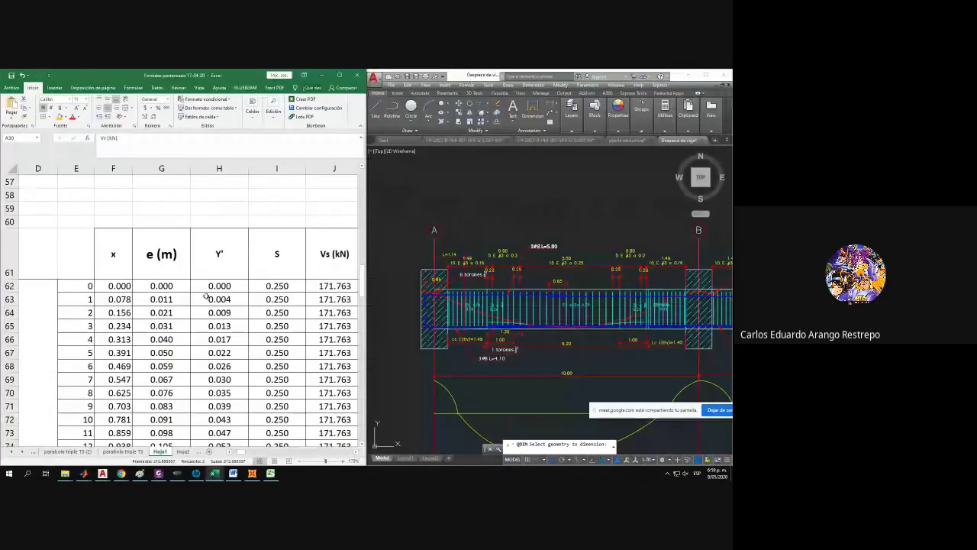
ctrl+scroll(208, 298, down, 2)
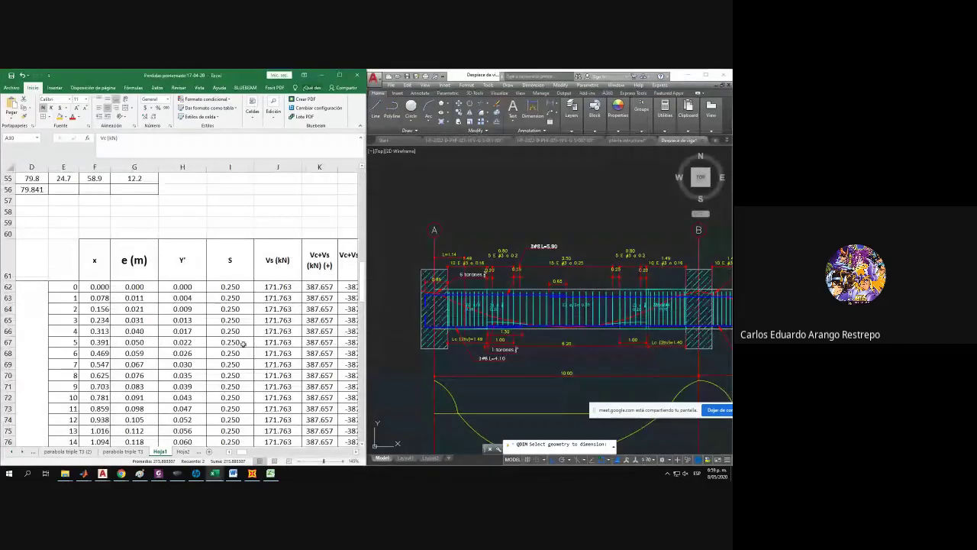
click(476, 310)
key(Escape)
Compare the spacing S in I65 with the stirrup layout at the beam's free end in the drawing.
click(249, 315)
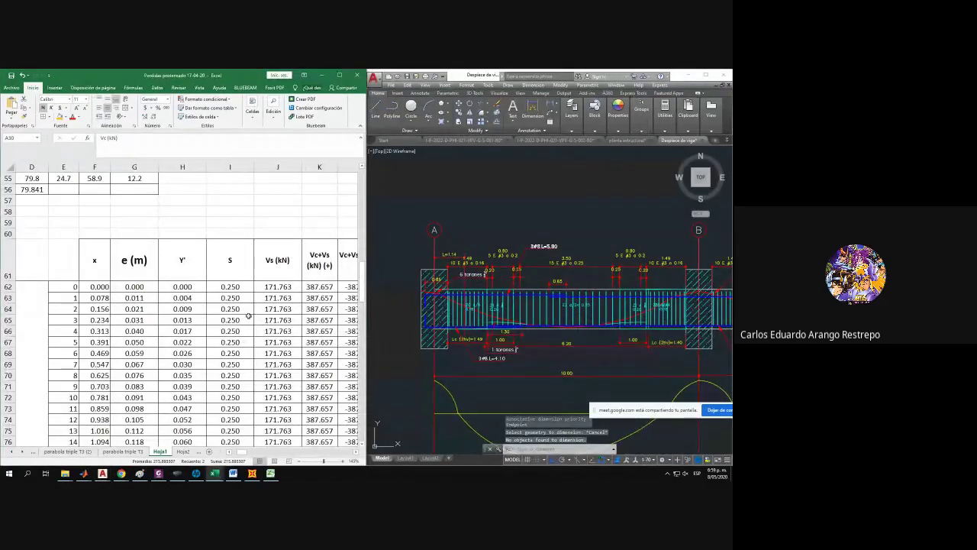
click(242, 317)
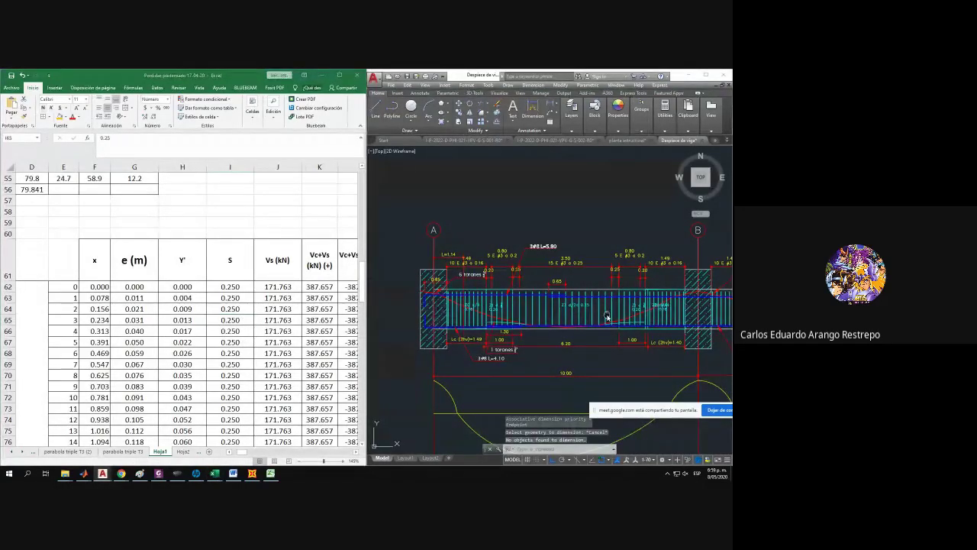
scroll(617, 308, up, 6)
mouse_move(492, 327)
middle_down()
mouse_move(539, 315)
mouse_move(539, 332)
middle_up()
click(302, 328)
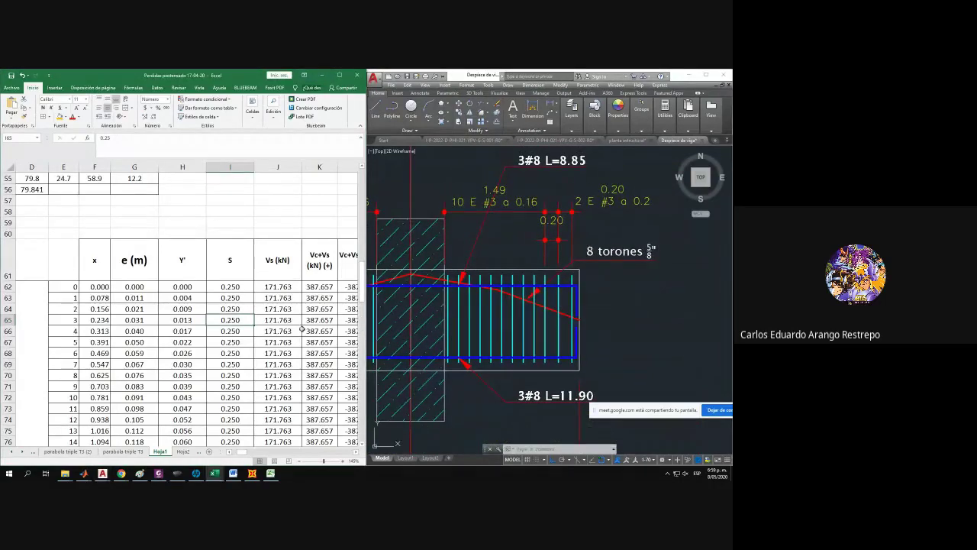
click(633, 301)
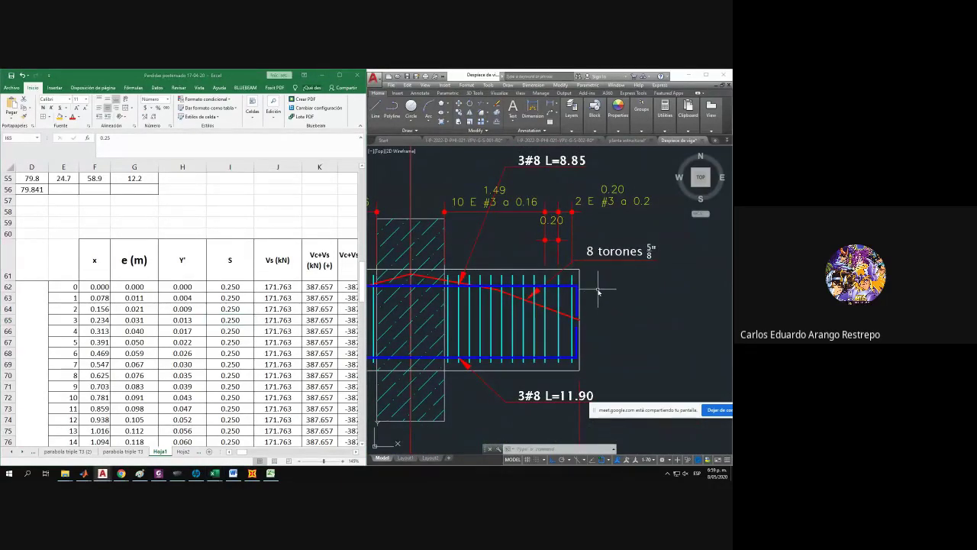
click(230, 320)
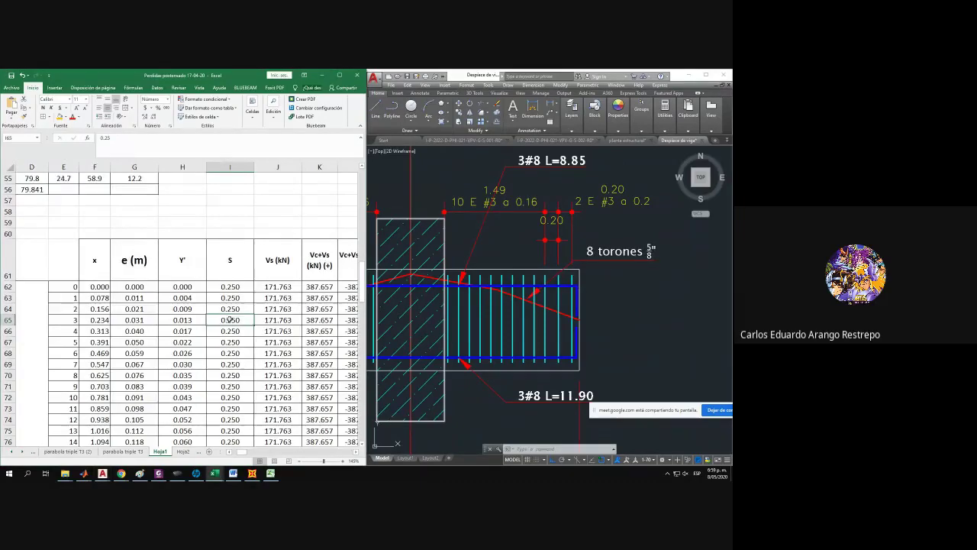
Examine the end stirrup callout and its spacing dimension in the drawing alongside the S column for Tramo 1.
ctrl+scroll(229, 320, down, 2)
scroll(199, 327, down, 2)
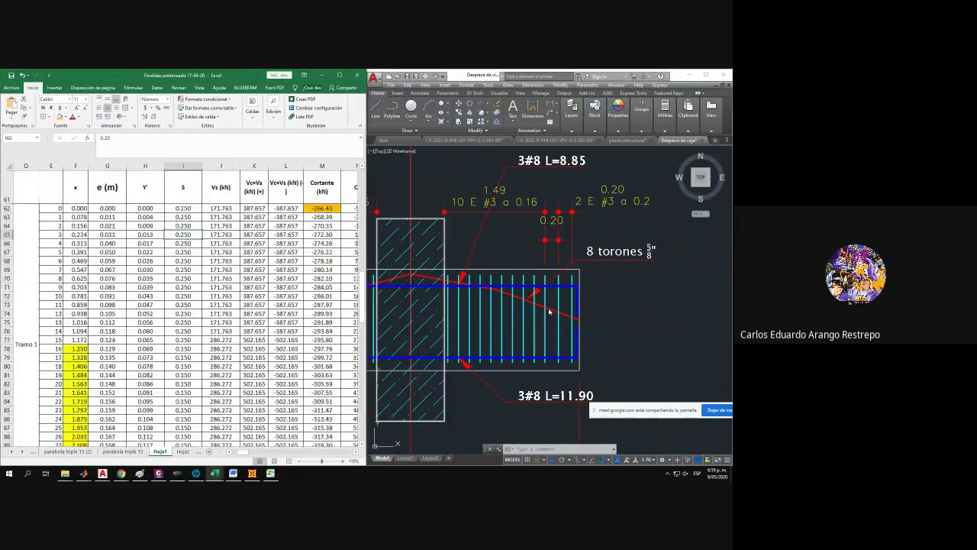
scroll(576, 236, up, 5)
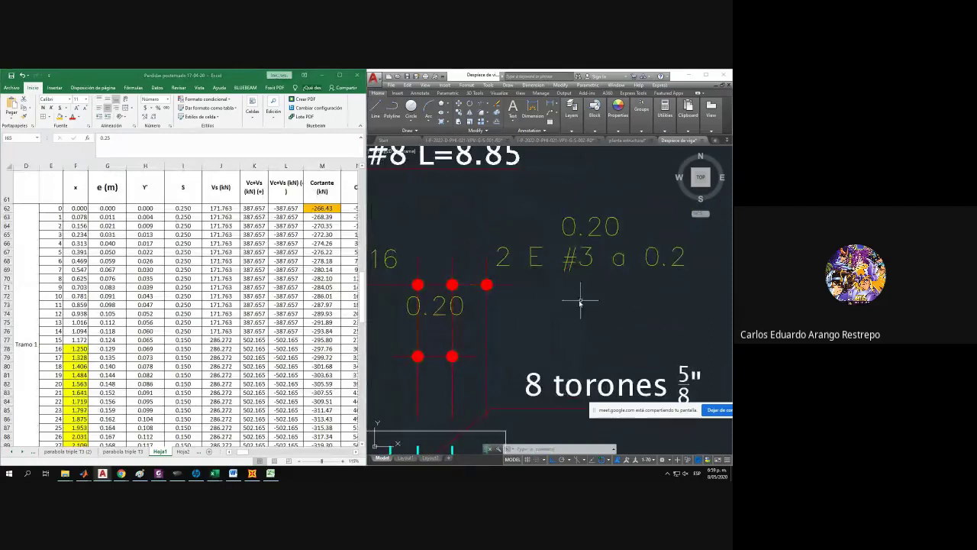
scroll(535, 268, down, 2)
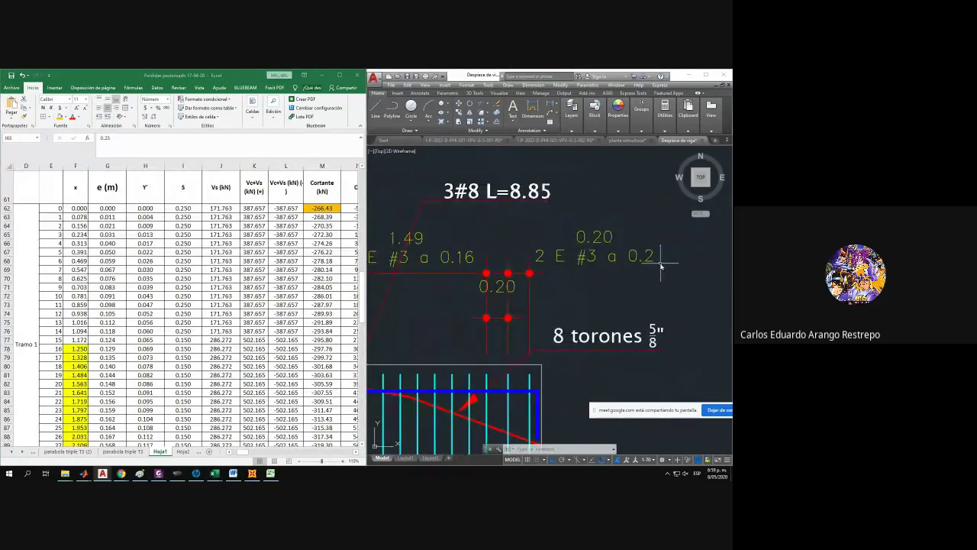
click(228, 262)
scroll(96, 254, up, 1)
scroll(91, 251, down, 1)
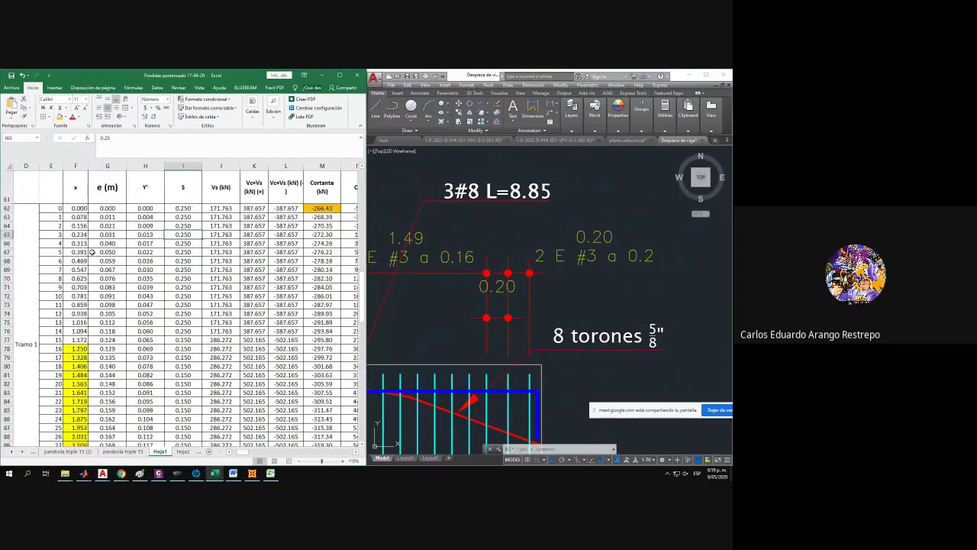
click(665, 261)
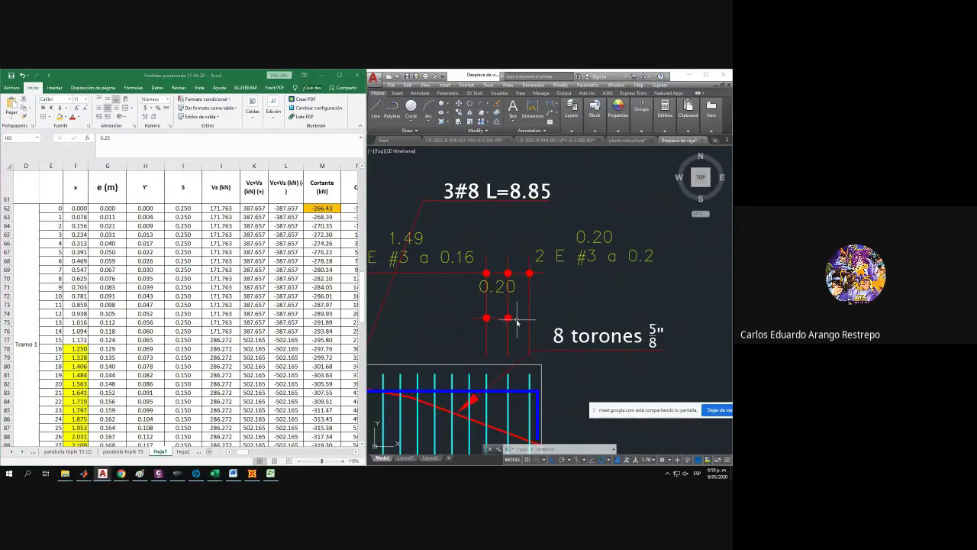
scroll(517, 322, down, 5)
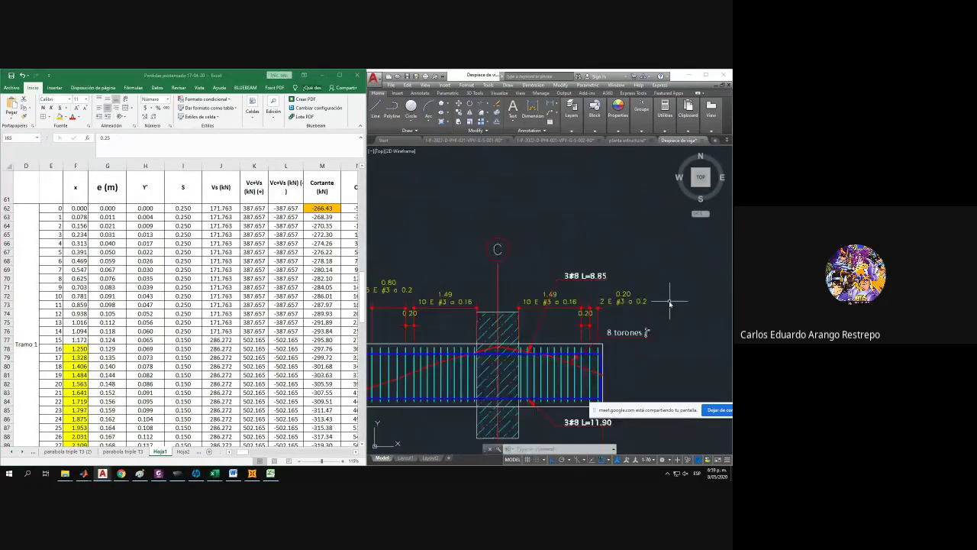
scroll(580, 306, up, 3)
scroll(527, 336, up, 4)
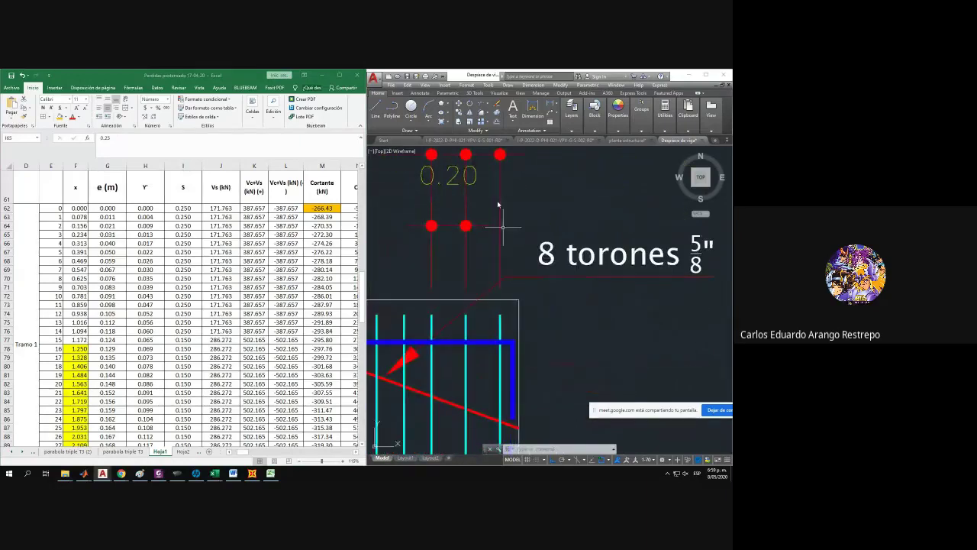
text(l)
key(Return)
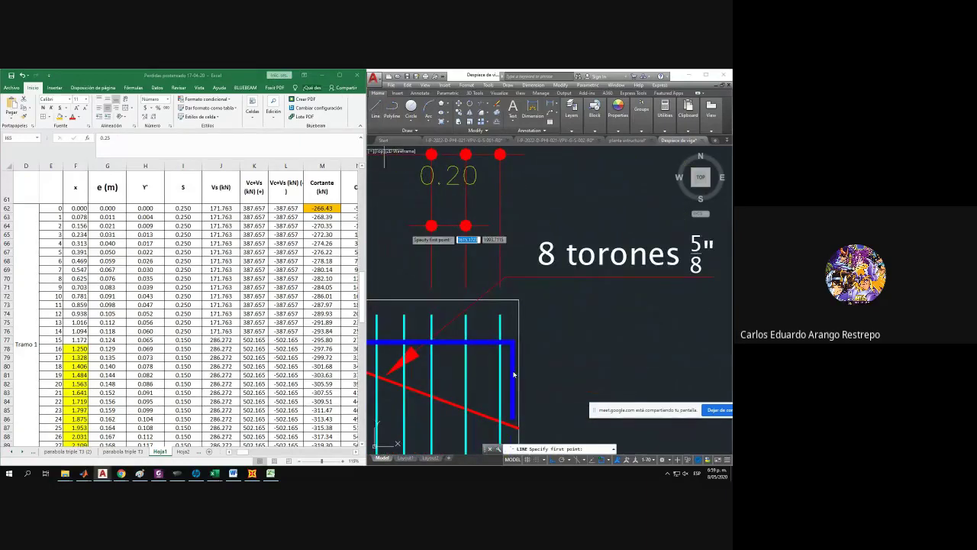
click(467, 316)
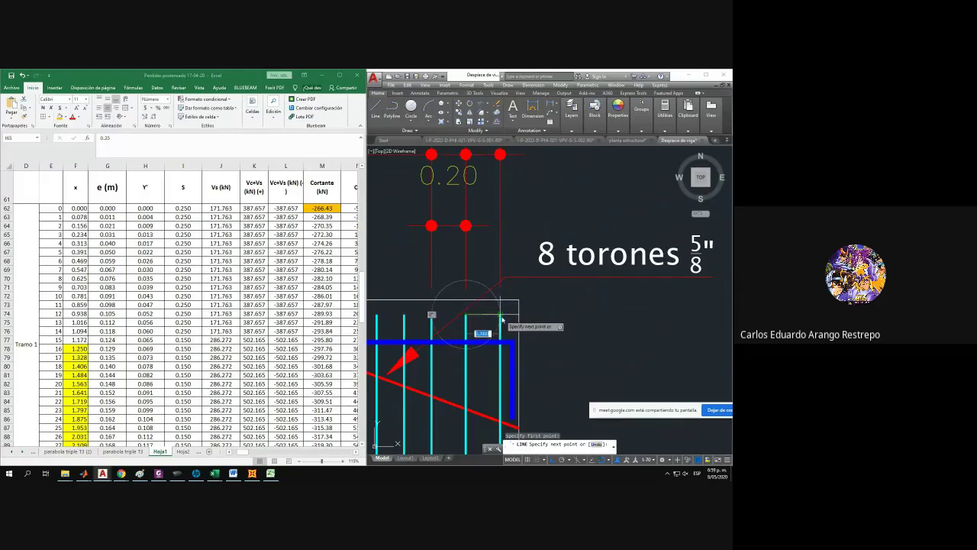
key(Escape)
Inspect the stirrup array at the beam's free end and its 2 E #3 a 0.2 callout in the drawing.
scroll(516, 380, down, 4)
scroll(513, 357, up, 2)
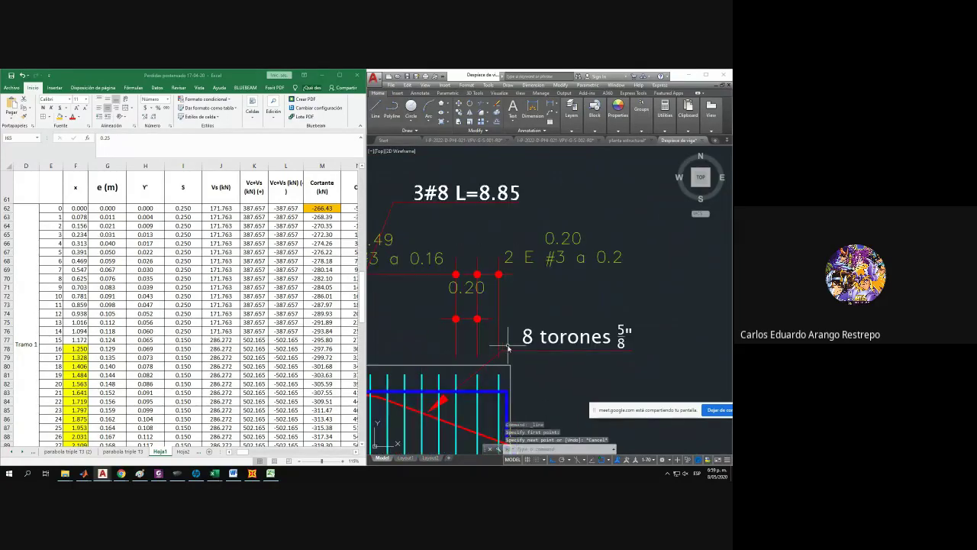
scroll(507, 347, down, 2)
click(505, 313)
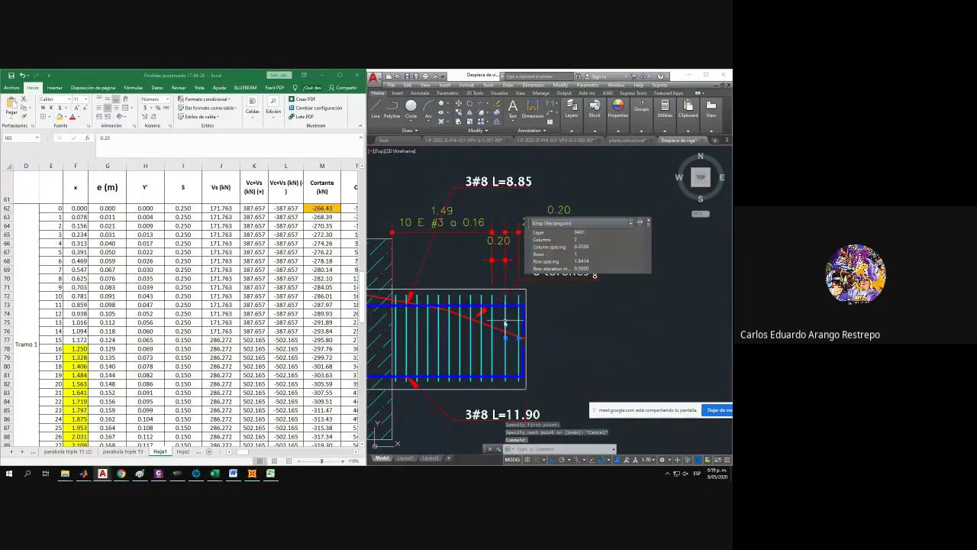
scroll(504, 313, up, 1)
key(Escape)
scroll(500, 348, up, 1)
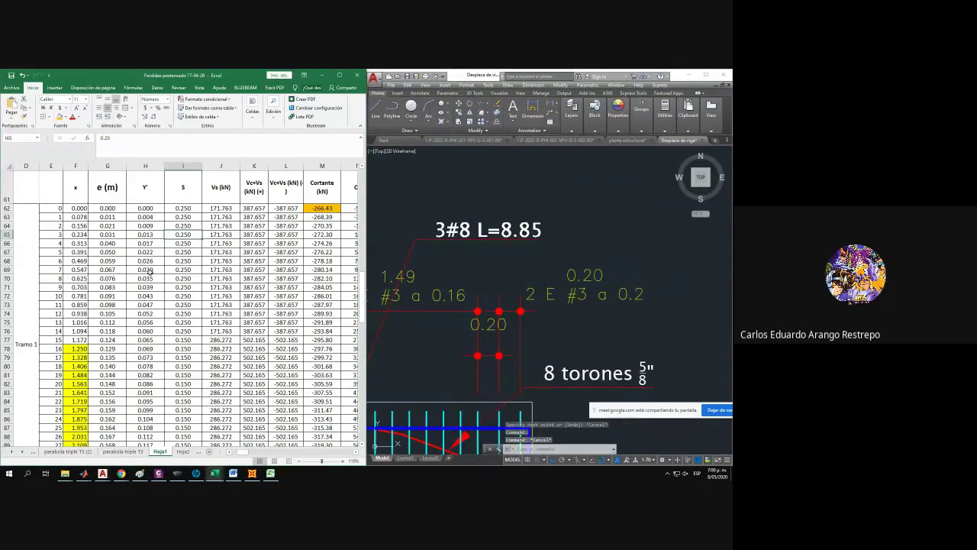
Set the spacing S in I62, the first row of Tramo 1 in the Excel table, to 0.2.
scroll(152, 260, up, 1)
click(182, 235)
text(0)
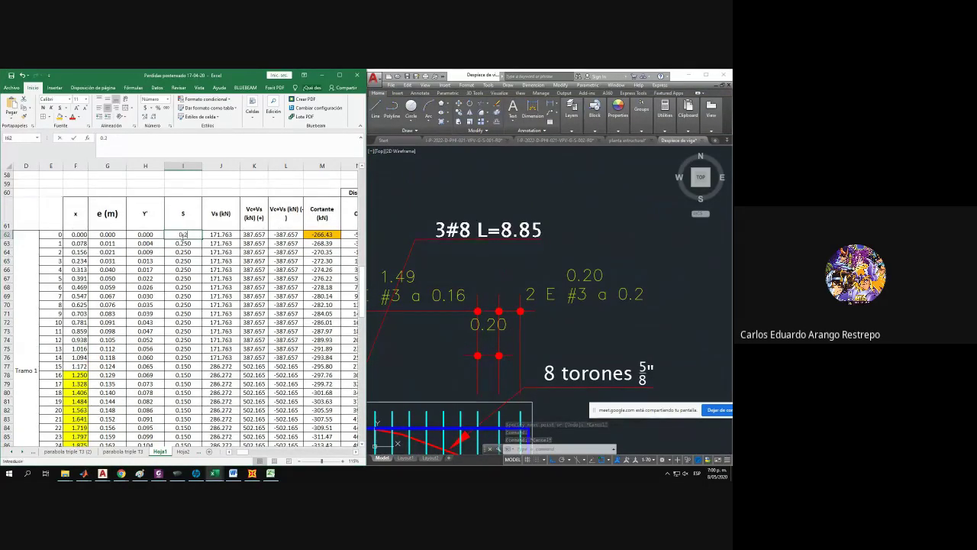
key(Return)
Fill the x cells F62:F65 and the S cells I62:I65 with orange.
drag(80, 236, 84, 262)
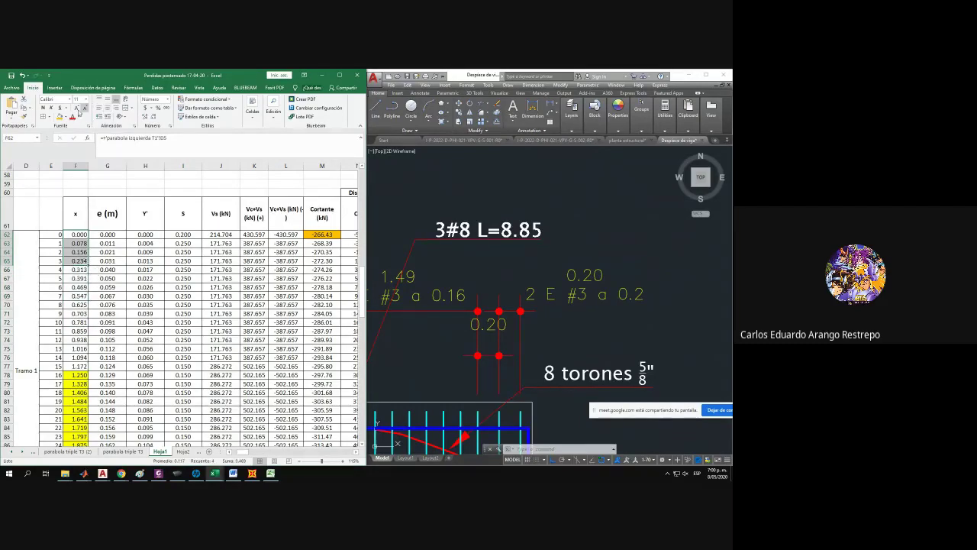
click(67, 118)
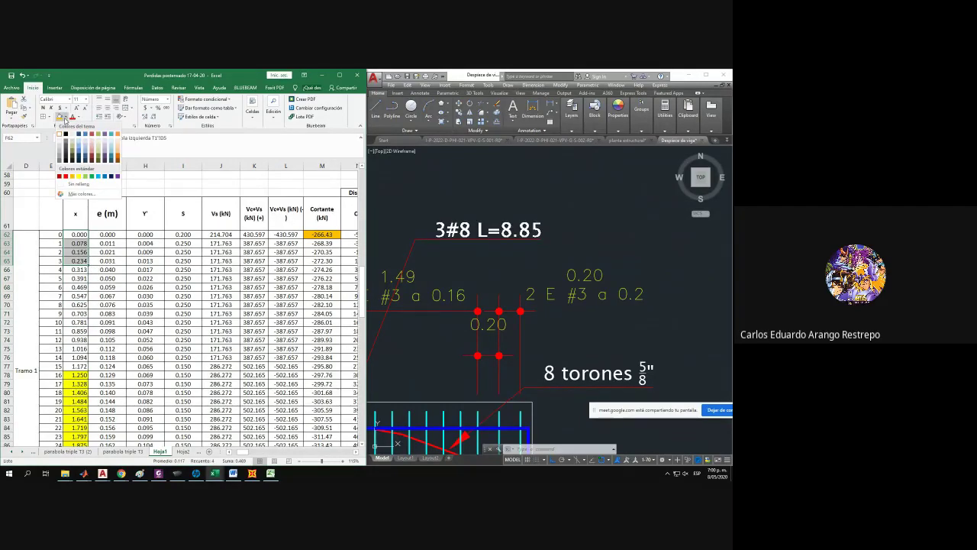
click(73, 176)
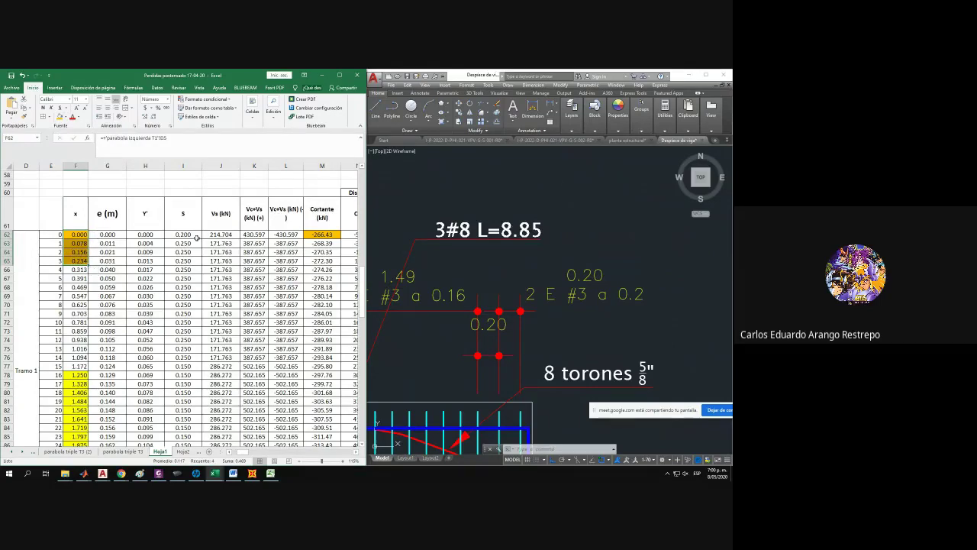
drag(186, 235, 185, 261)
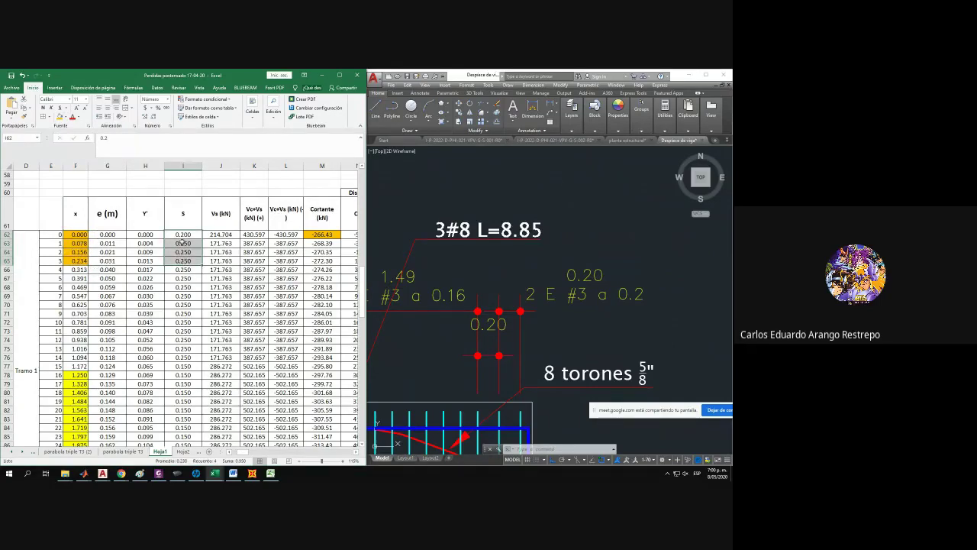
click(61, 117)
click(80, 261)
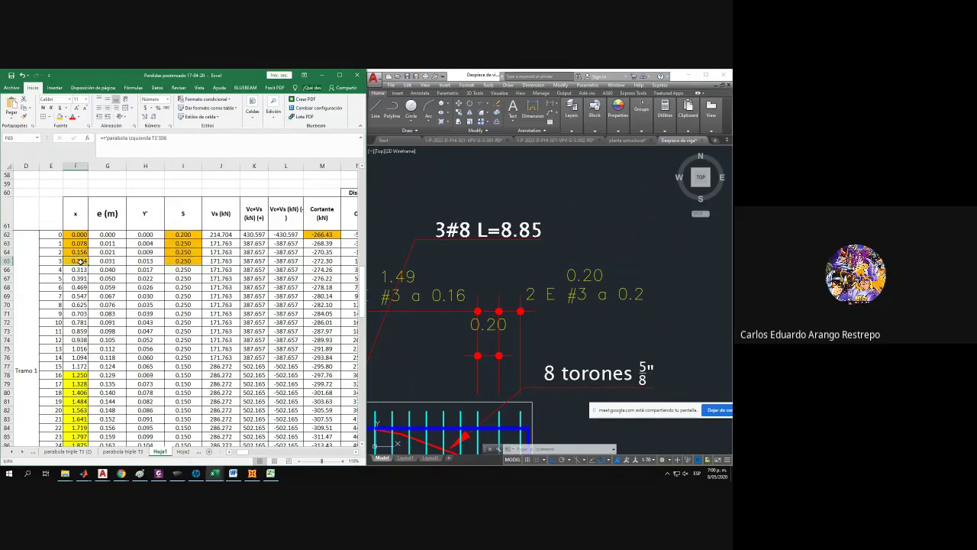
Copy the 0.2 spacing from I62 down to I65.
click(185, 233)
drag(200, 238, 195, 263)
middle_drag(507, 274, 555, 266)
click(220, 298)
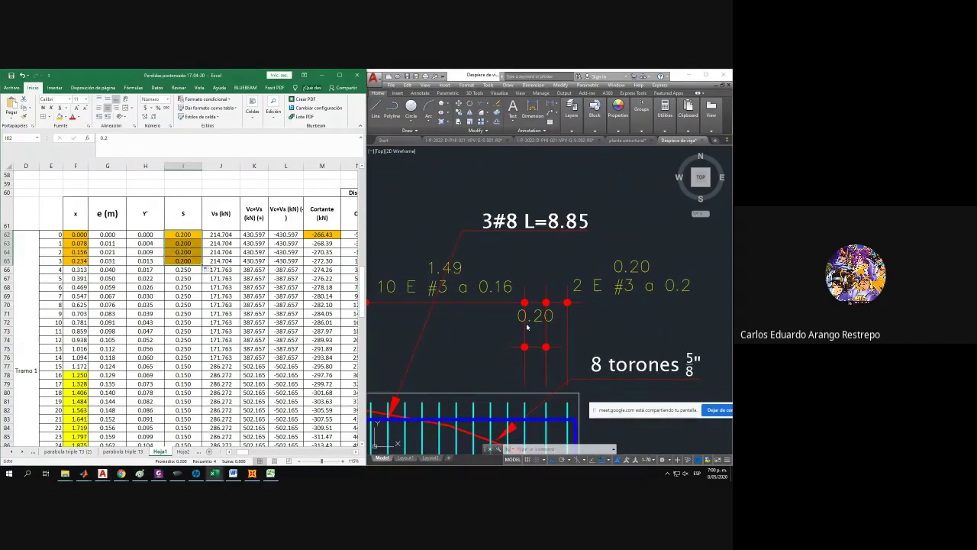
Extend the x column formula and orange fill from F65 down to F68, and recolour F68 yellow.
click(84, 262)
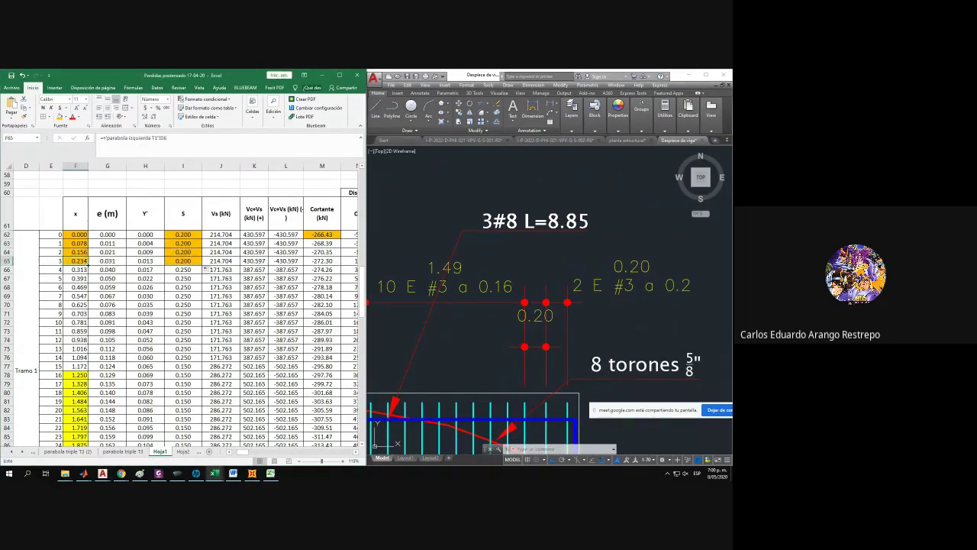
drag(87, 264, 83, 289)
click(65, 117)
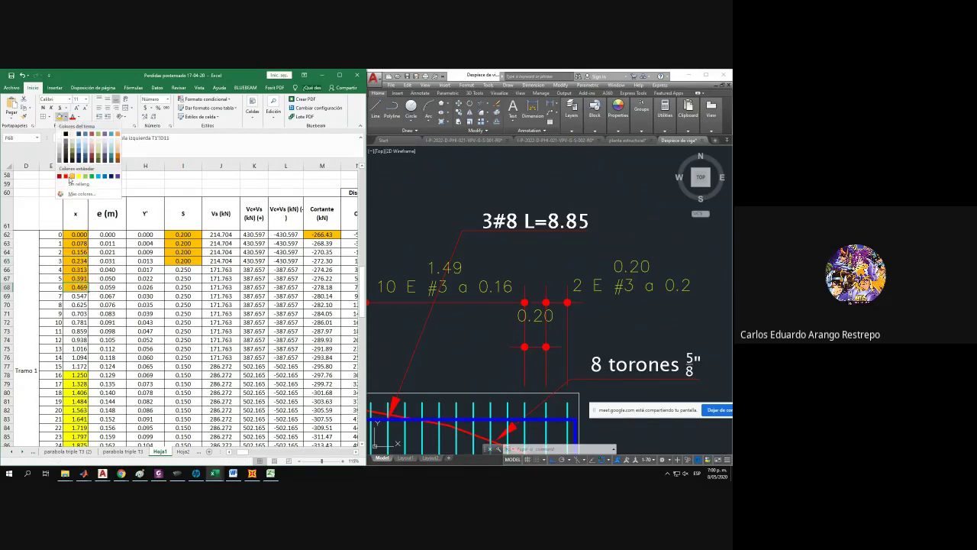
click(78, 176)
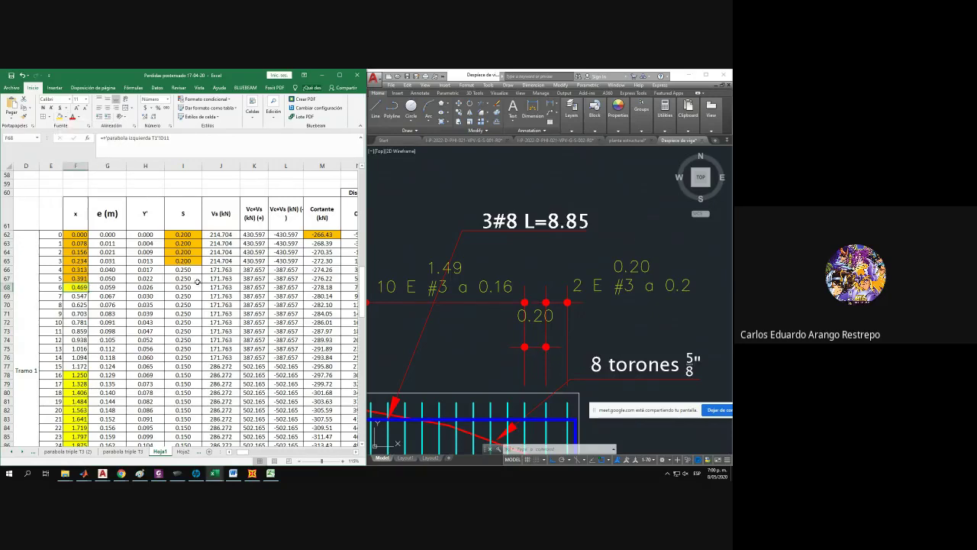
Copy the orange 0.2 spacing cell in I65 down to I67.
click(194, 262)
drag(202, 265, 203, 281)
click(8, 279)
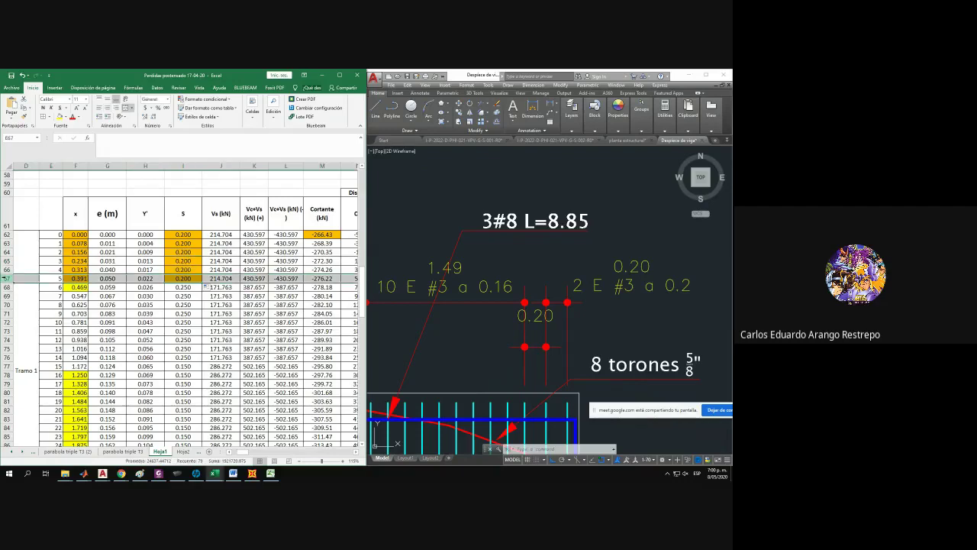
Set the spacing S in I68 to 0.16 and copy it down to I94 at support C.
scroll(633, 321, down, 4)
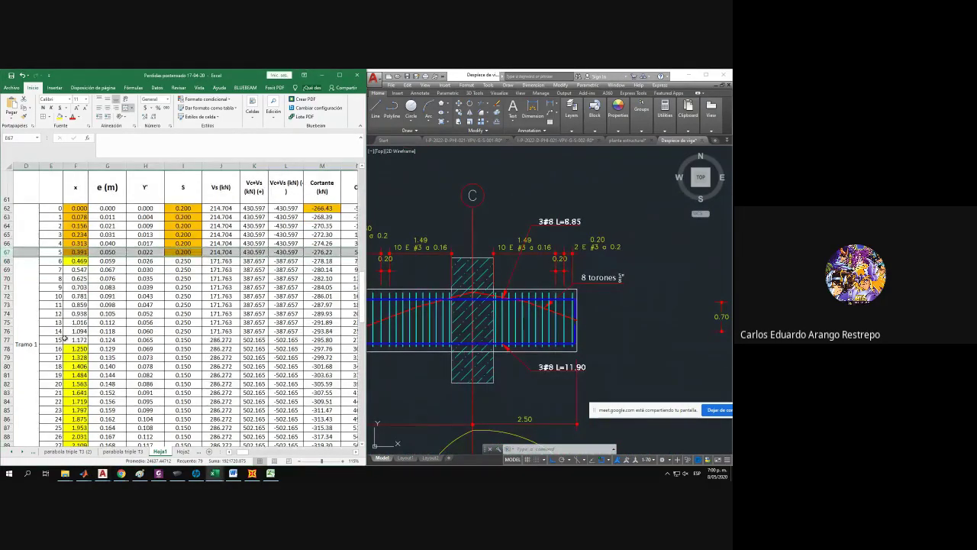
scroll(47, 359, down, 4)
drag(243, 452, 242, 453)
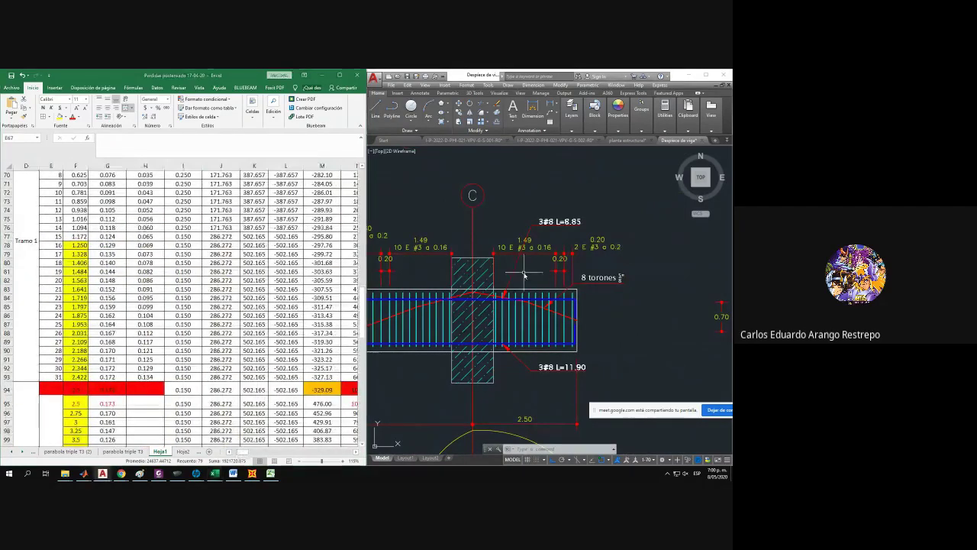
scroll(122, 246, up, 3)
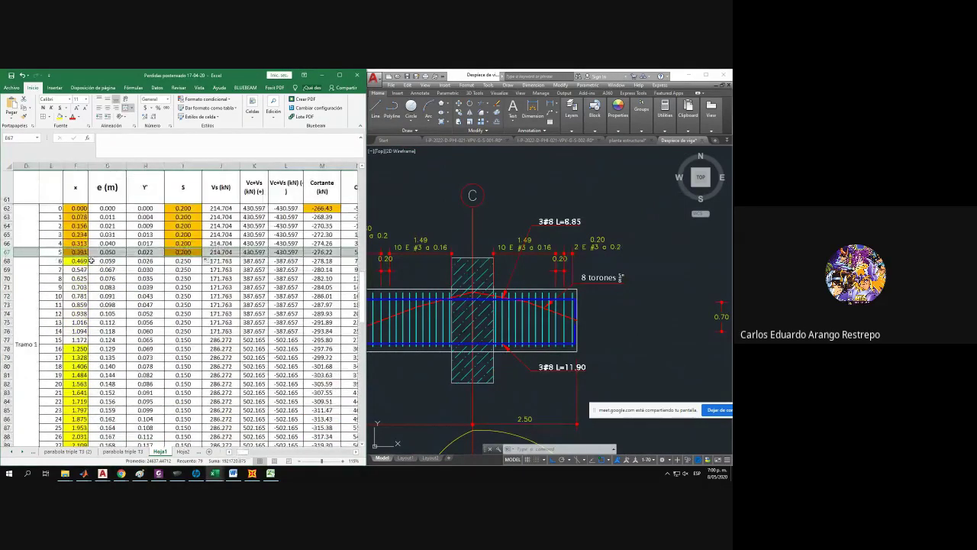
click(177, 261)
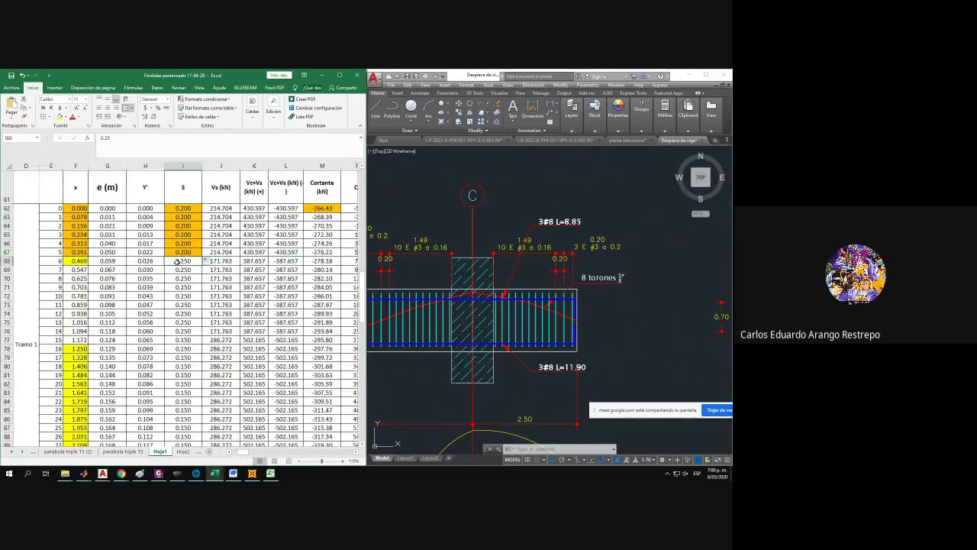
key(Return)
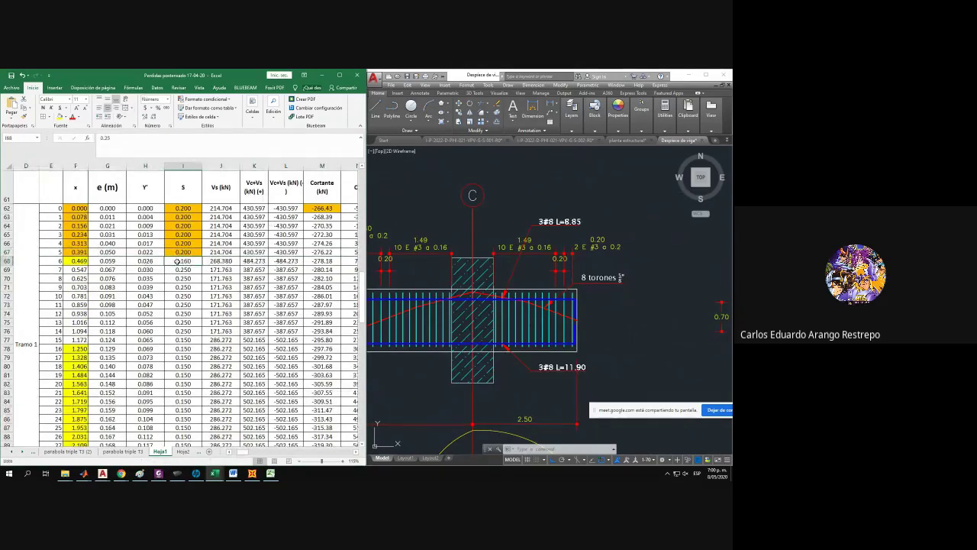
drag(200, 313, 203, 424)
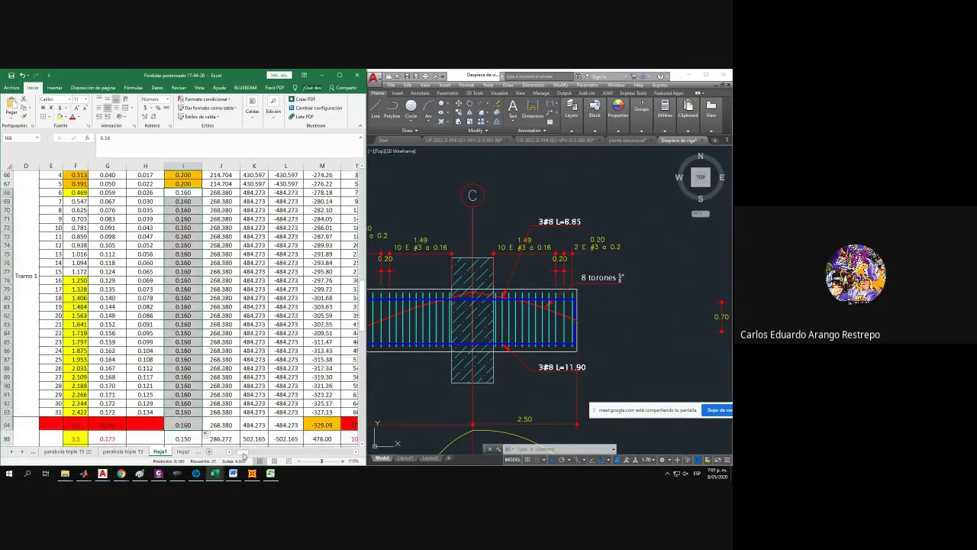
Enter the formula +2.5+1.49 in C91, using the length of the 10 E #3 a 0.16 zone before axis C.
drag(243, 454, 244, 453)
scroll(567, 343, up, 5)
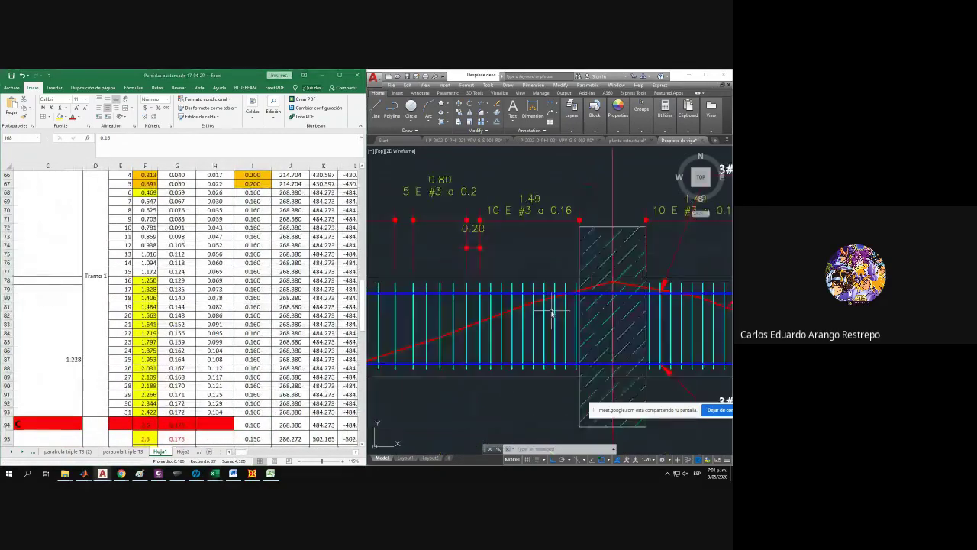
click(507, 229)
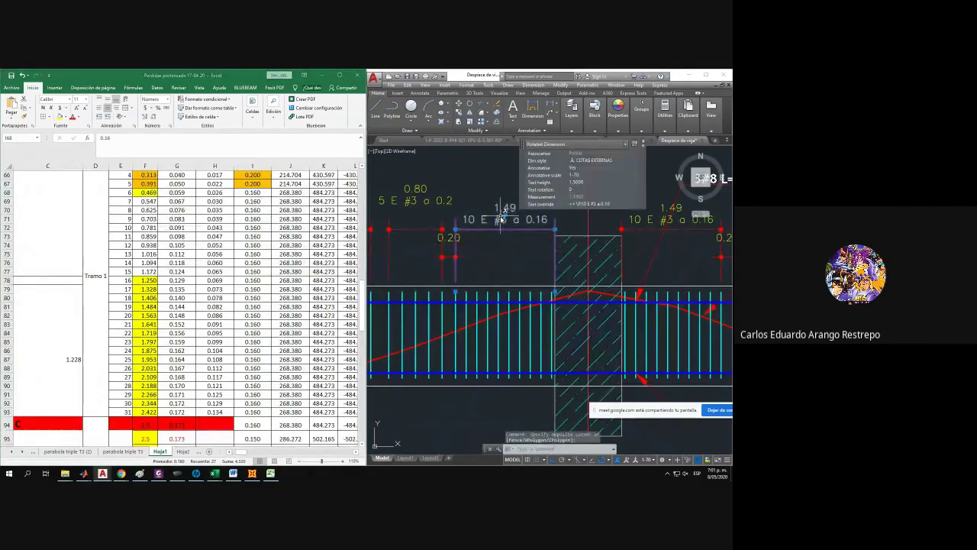
middle_drag(497, 268, 481, 278)
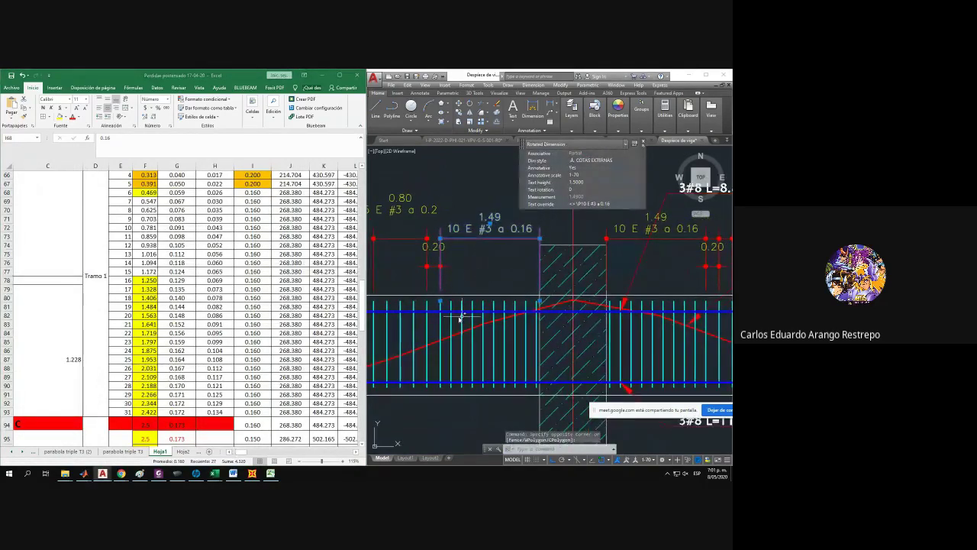
scroll(123, 306, down, 3)
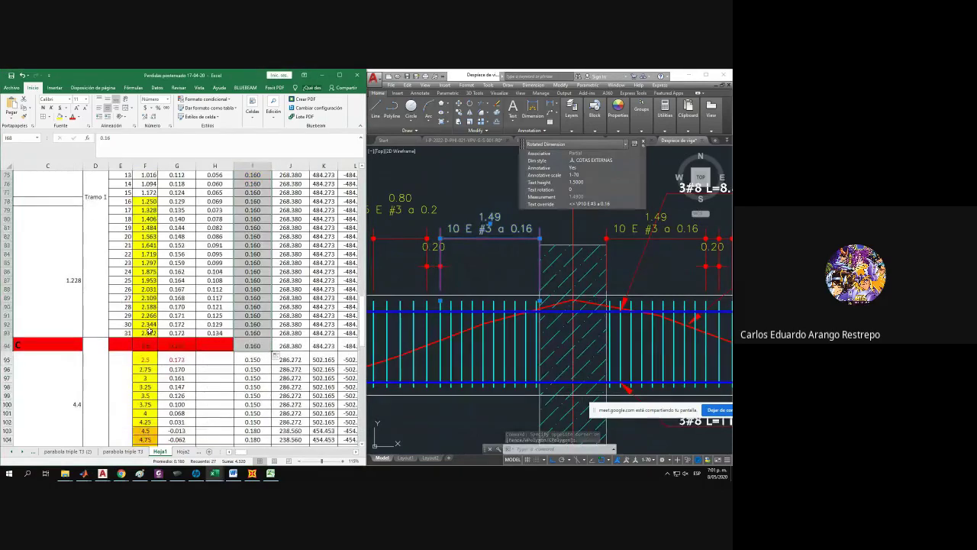
click(27, 314)
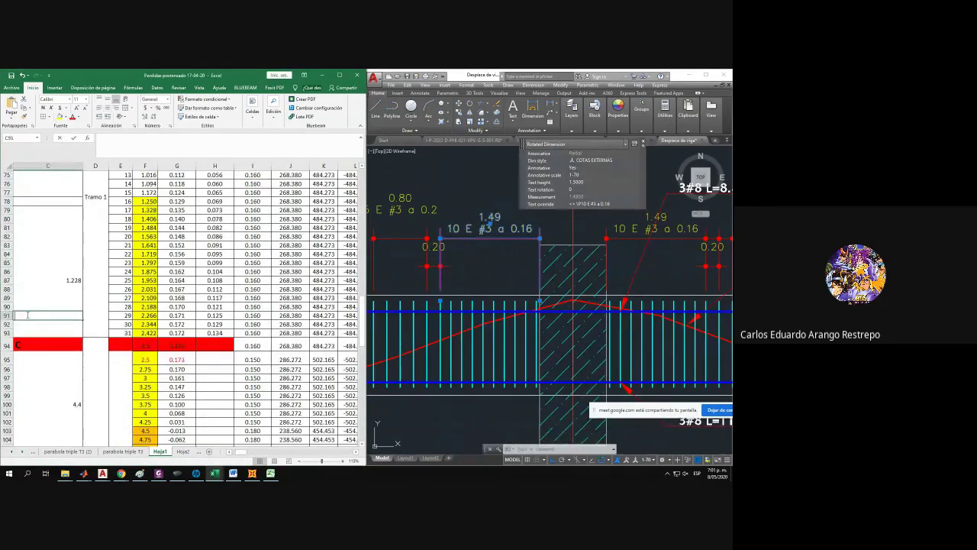
text(+2.5+)
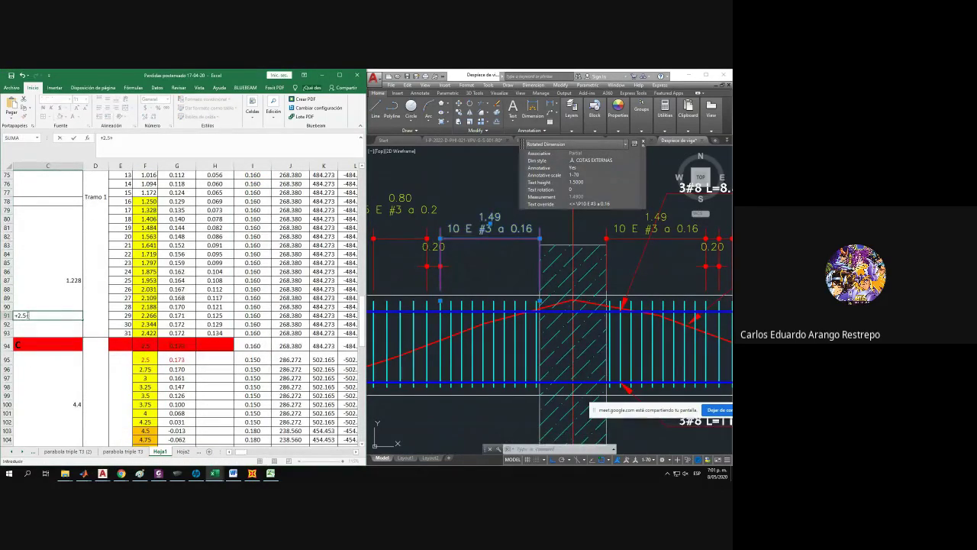
text(1.49)
key(Return)
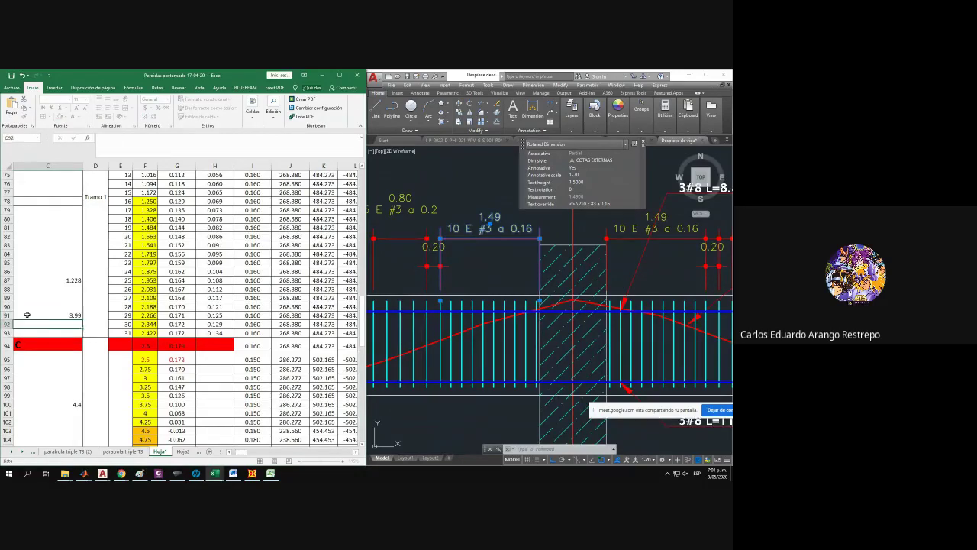
click(52, 316)
Add a linear dimension in the drawing from the start of the 10 E #3 a 0.16 zone before the column to axis C.
middle_drag(404, 296, 379, 314)
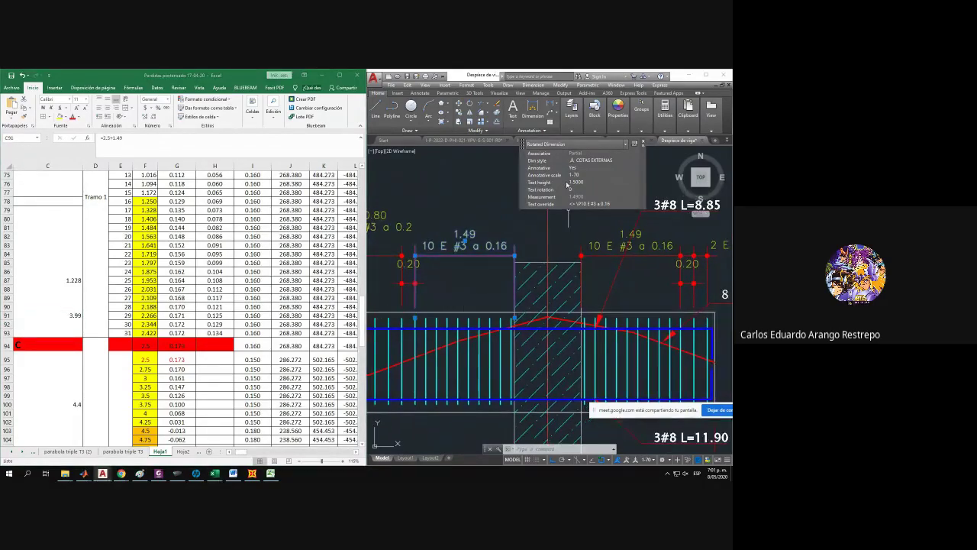
key(Escape)
text(dli)
key(Return)
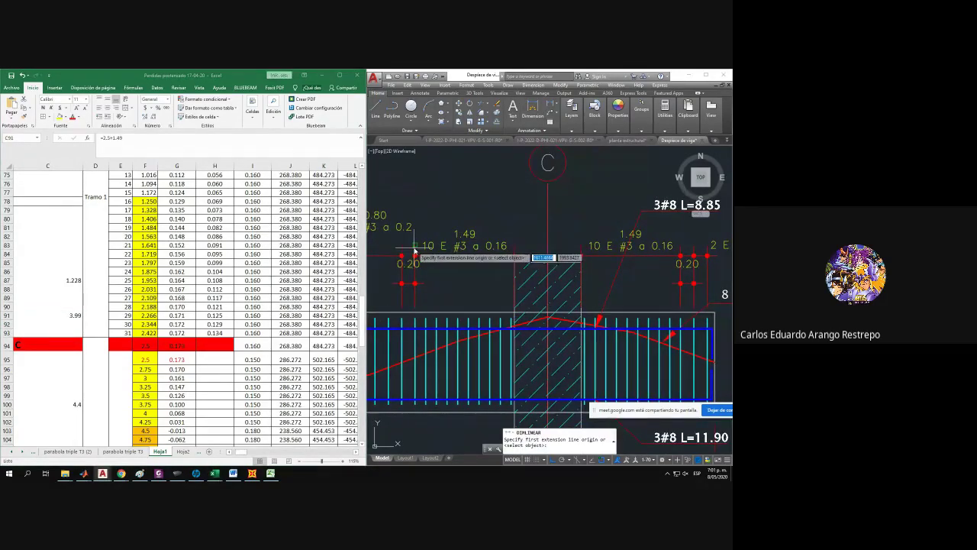
click(413, 255)
click(548, 246)
click(537, 212)
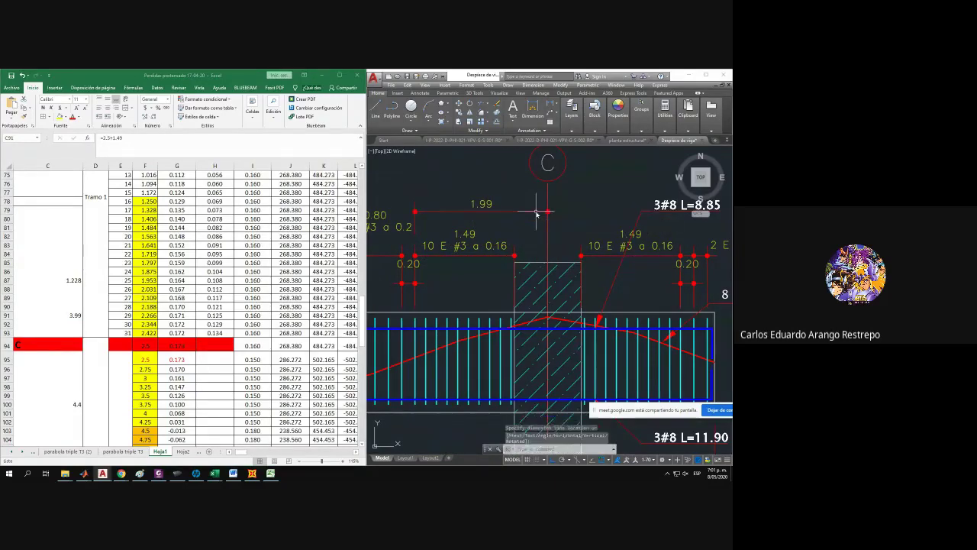
Change the length formula in C91 to =2.5+2.
click(142, 297)
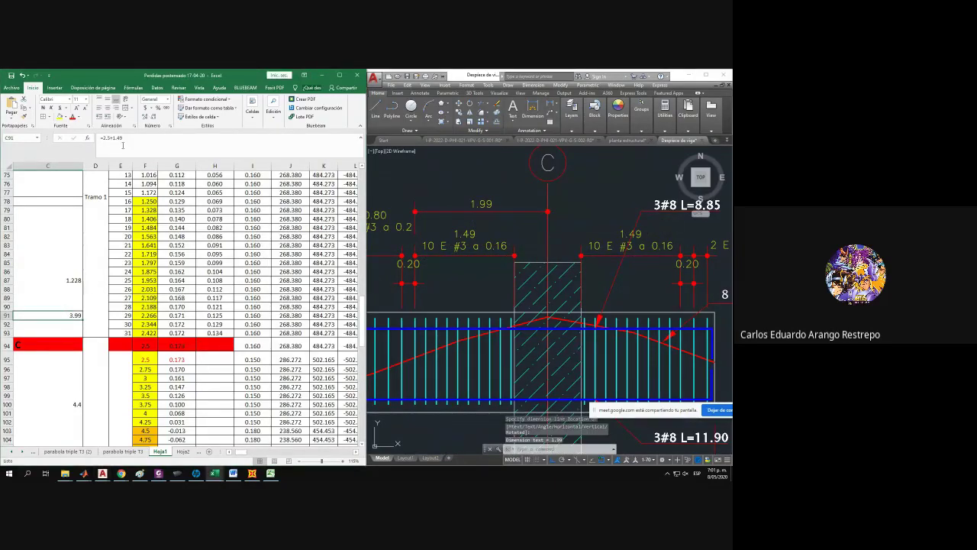
click(124, 138)
key(BackSpace)
key(BackSpace)
key(BackSpace)
key(BackSpace)
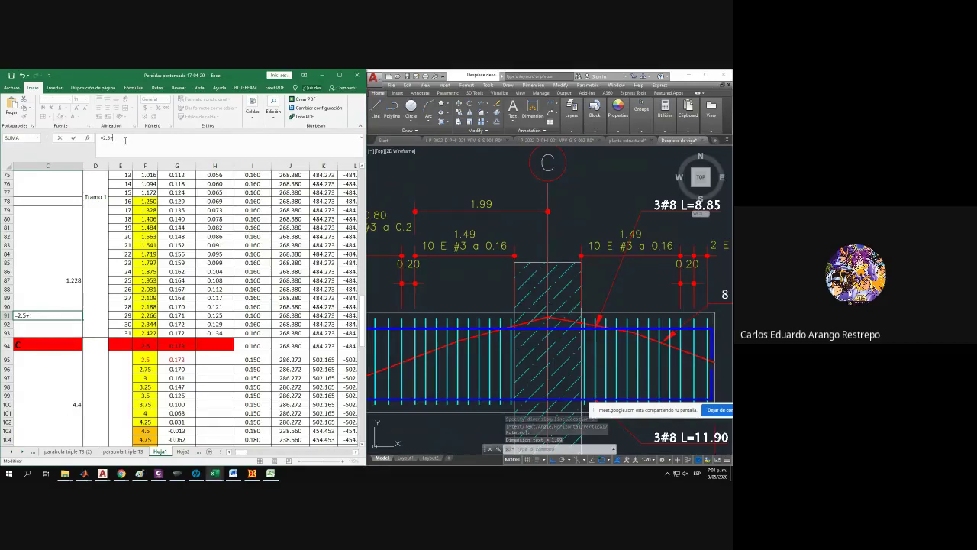
text(2)
key(Return)
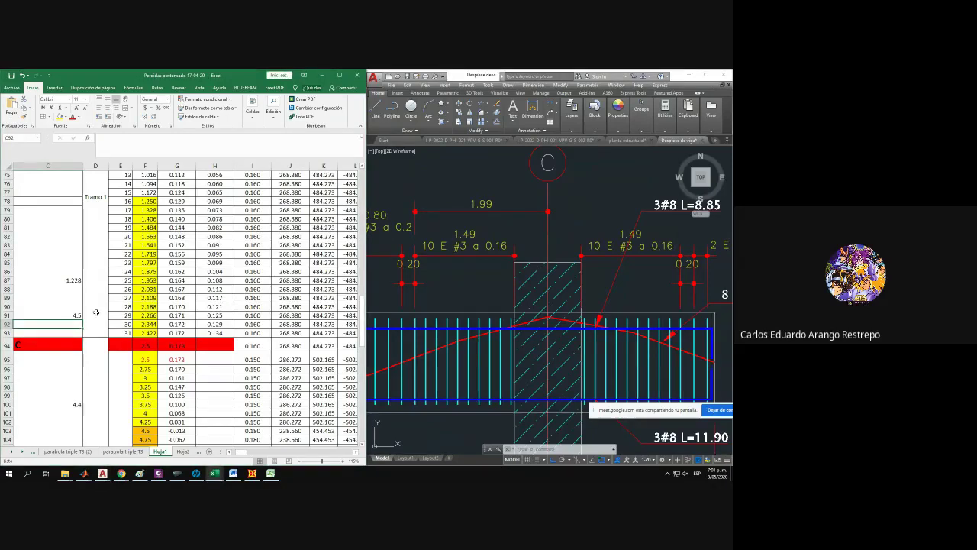
key(Up)
Fill the 4.5 m row, cells F103 to I103, with yellow to mark the end of the 0.16 spacing zone.
scroll(206, 330, down, 3)
drag(144, 346, 250, 348)
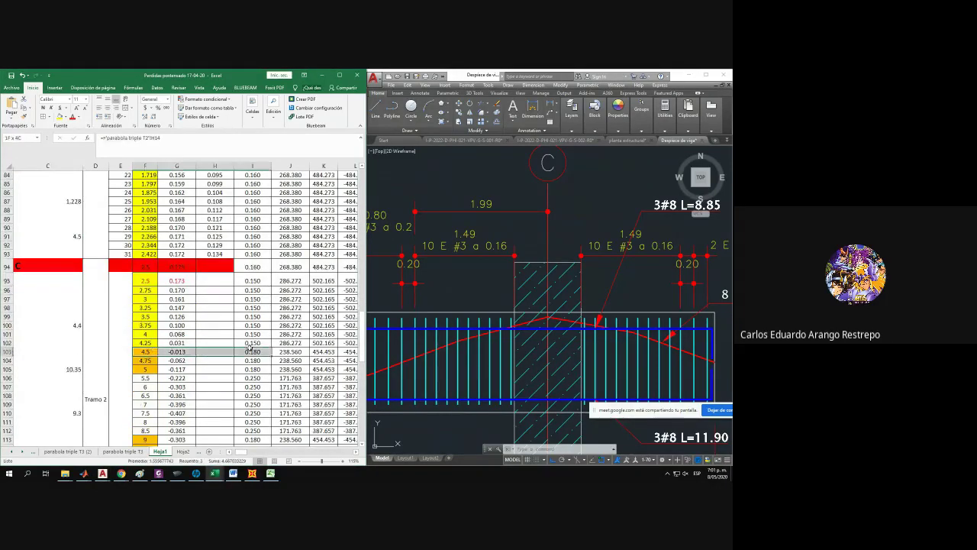
click(68, 119)
click(79, 176)
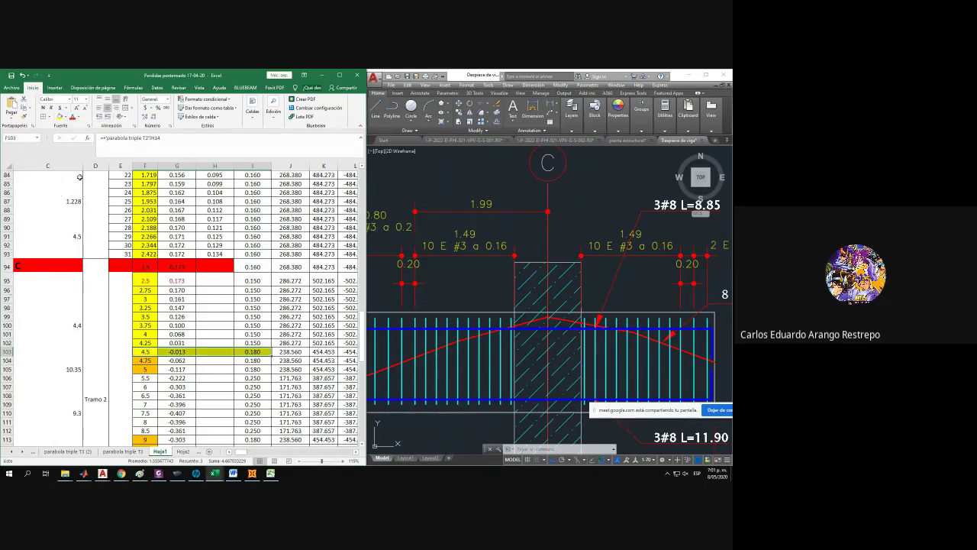
click(356, 326)
Set the spacing S in I95 to 0.16 and copy it down to I103.
click(257, 281)
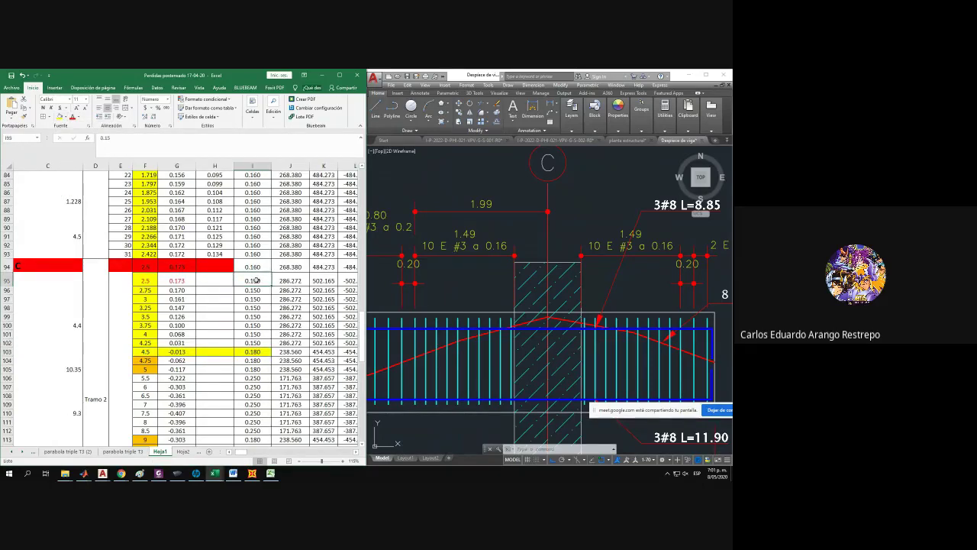
text(0.16)
drag(273, 284, 271, 356)
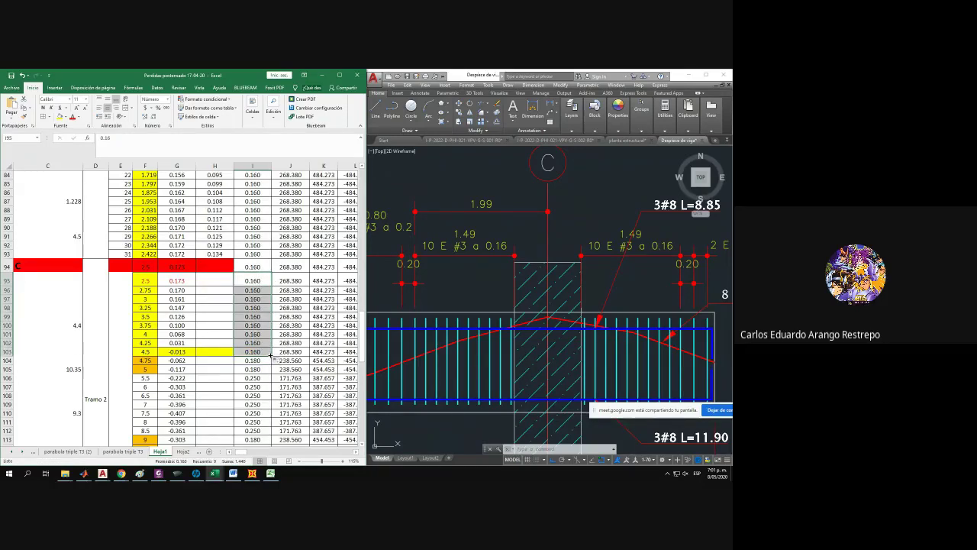
drag(254, 267, 260, 348)
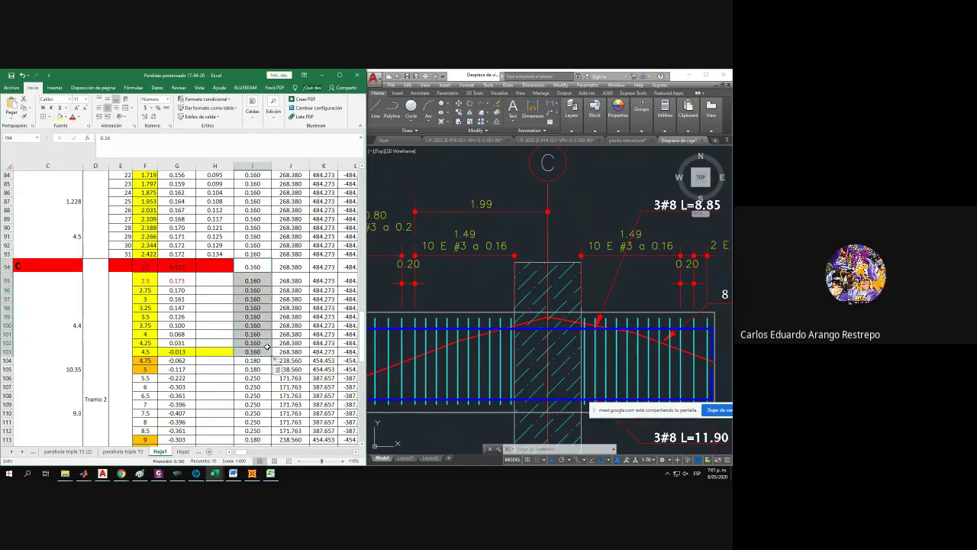
Examine the 5 E #3 a 0.2 zone and its neighbouring dimensions before axis C in the drawing.
click(537, 323)
middle_drag(519, 313, 604, 319)
scroll(603, 318, down, 1)
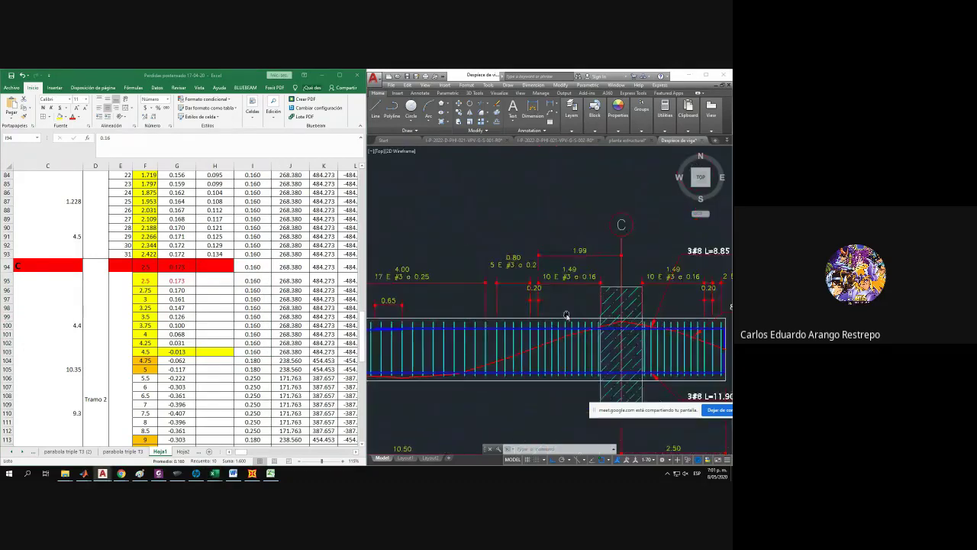
scroll(566, 315, up, 5)
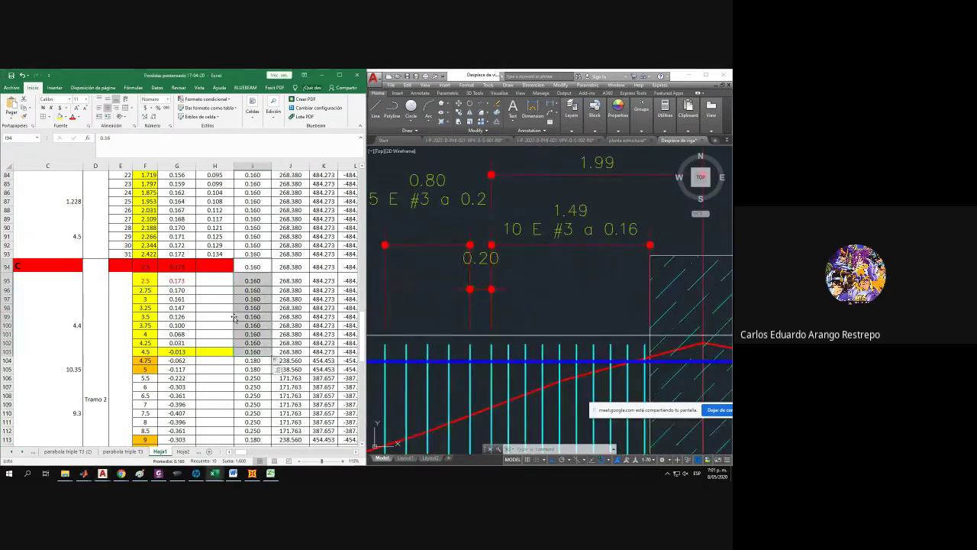
scroll(234, 317, down, 1)
middle_drag(445, 245, 460, 252)
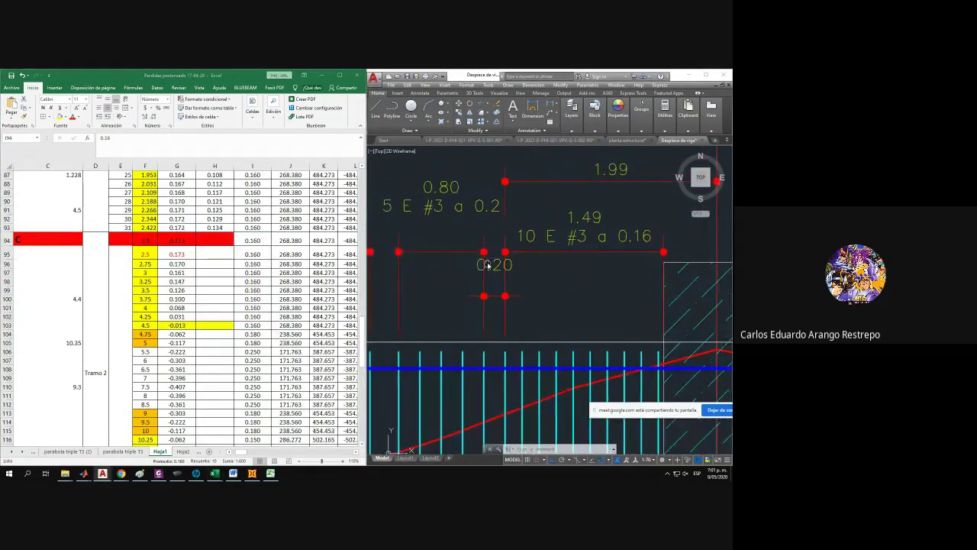
click(400, 285)
middle_drag(473, 302, 453, 281)
click(460, 279)
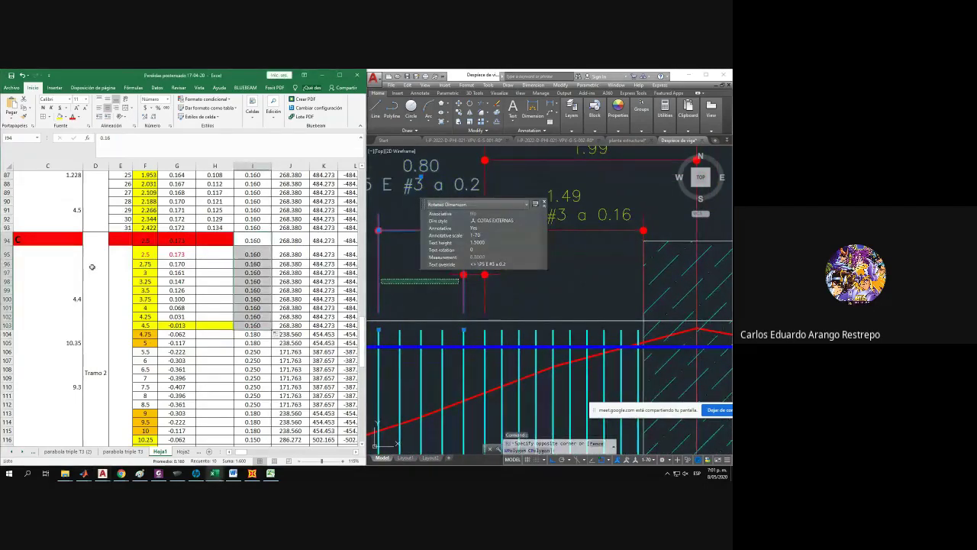
Move the length formula from C91 to C99 and extend it to =2.5+2+0.5.
click(75, 210)
drag(75, 215, 59, 289)
click(131, 138)
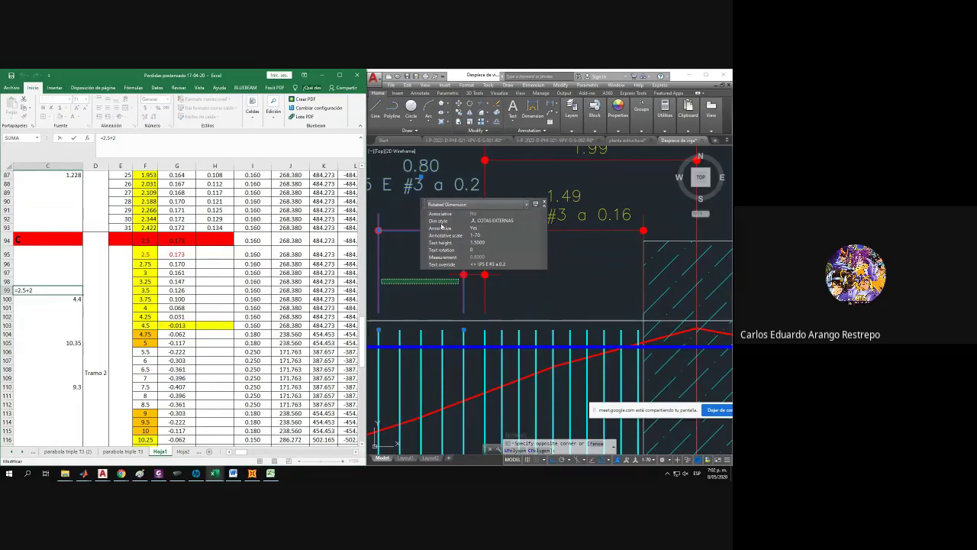
middle_drag(471, 187, 479, 200)
key(Escape)
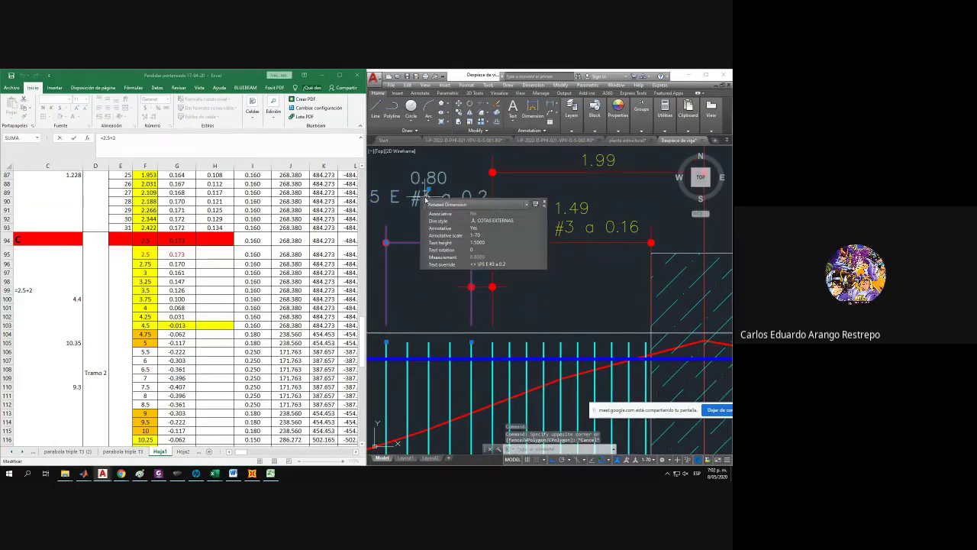
click(447, 220)
click(481, 264)
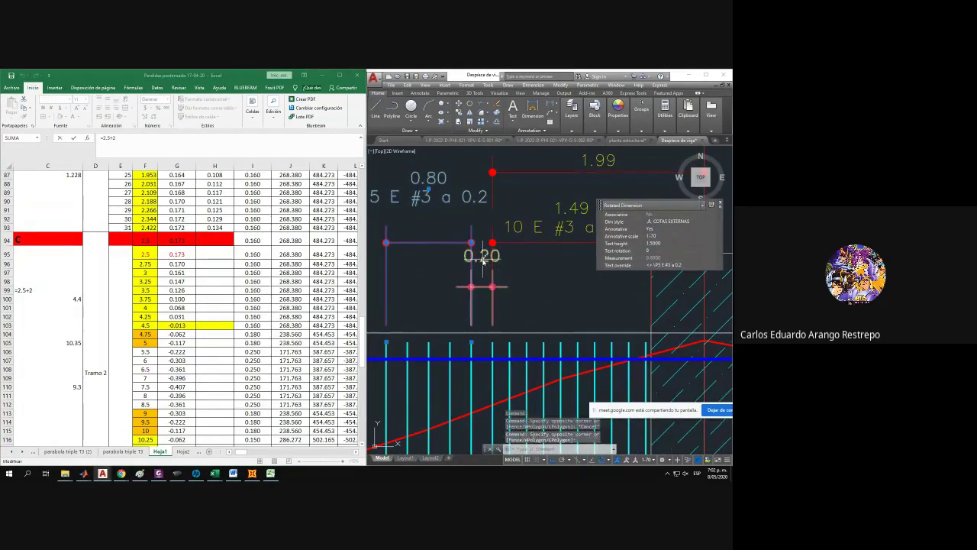
click(112, 161)
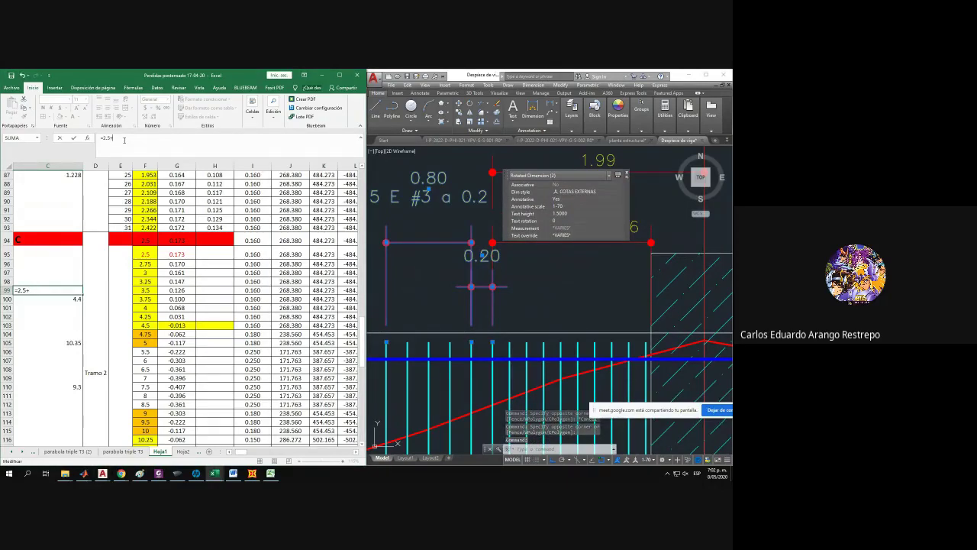
text(0.5)
key(Return)
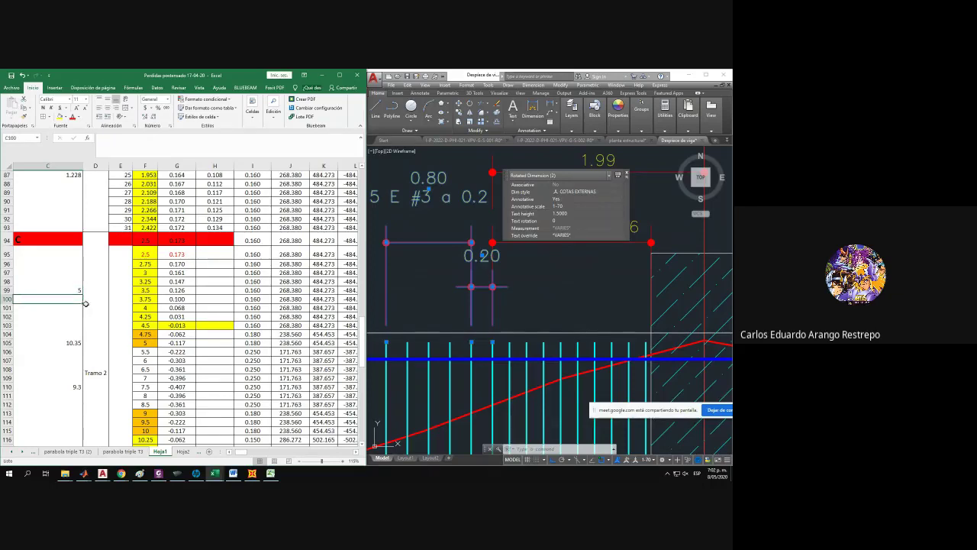
Clear the old length values in column C below C99, down to C110.
drag(77, 325, 84, 395)
key(Delete)
click(137, 339)
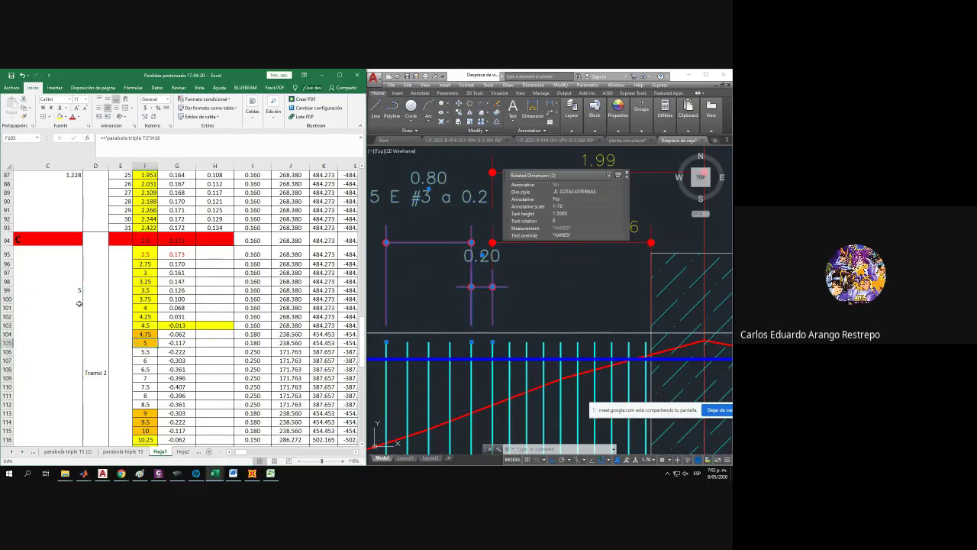
click(68, 288)
click(216, 315)
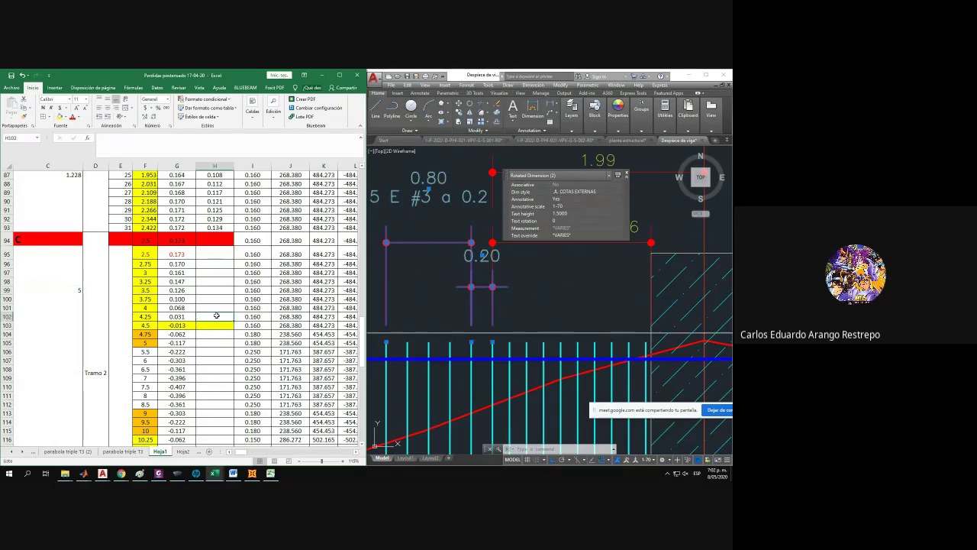
Add a linear dimension from the start of the 10 E #3 a 0.16 zone to the end of the 17 E #3 a 0.25 zone.
scroll(463, 302, down, 3)
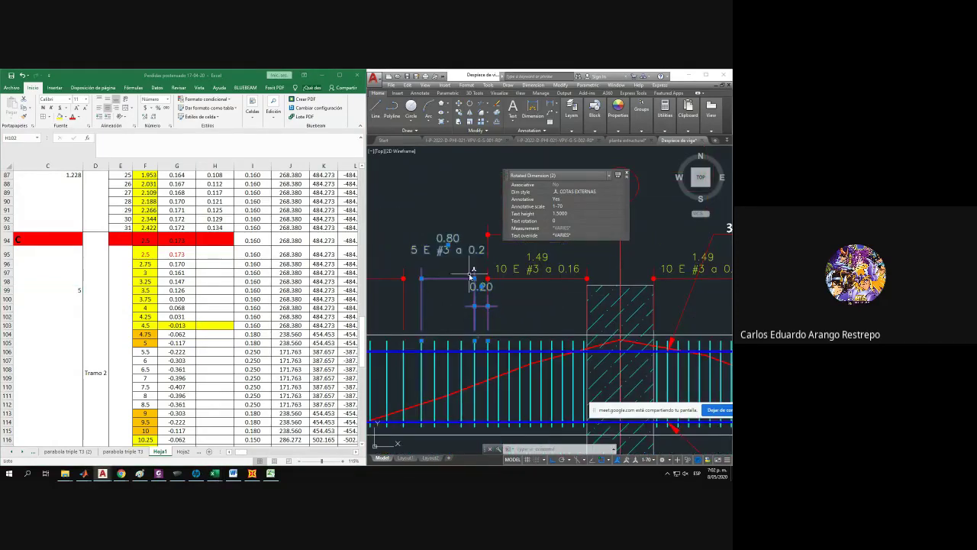
key(Escape)
click(549, 101)
click(488, 250)
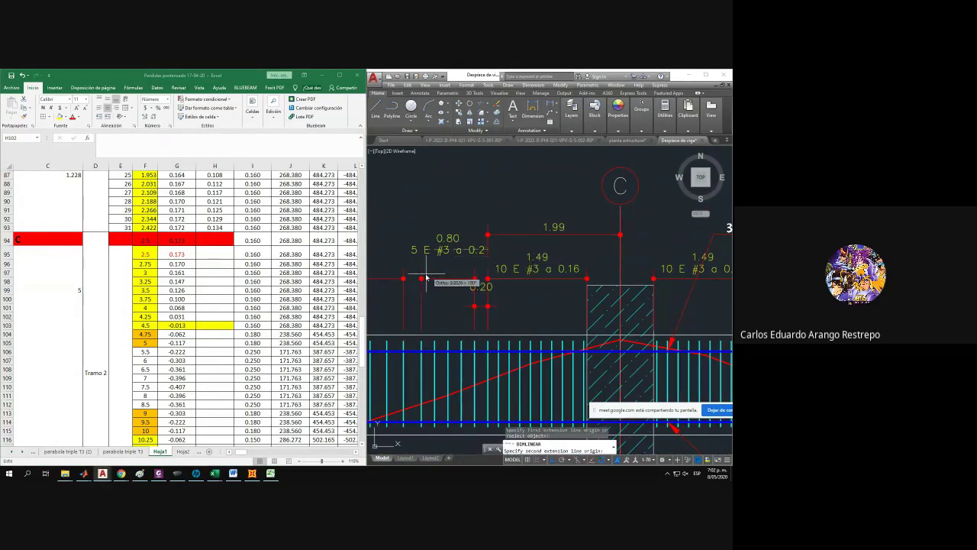
middle_drag(420, 271, 481, 271)
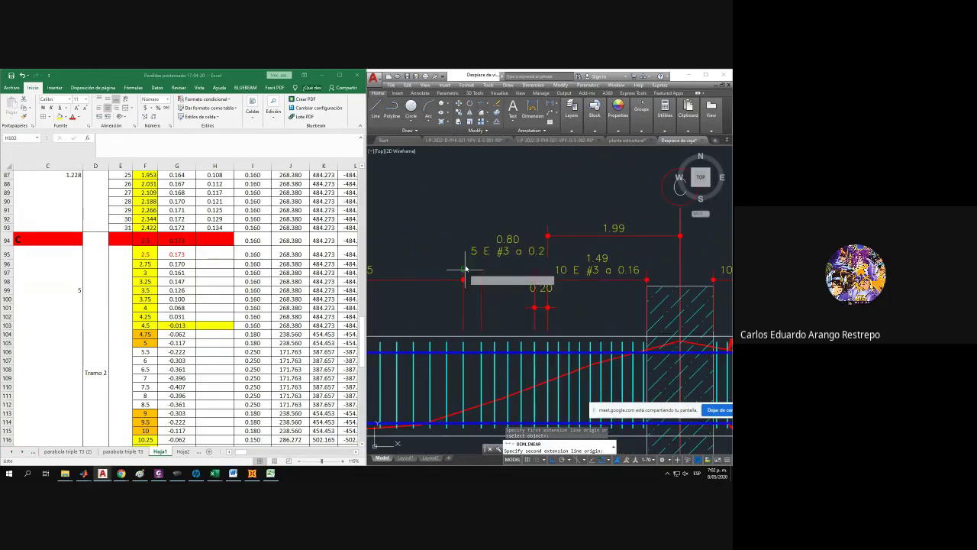
click(548, 235)
click(467, 229)
scroll(467, 229, down, 3)
scroll(488, 252, up, 3)
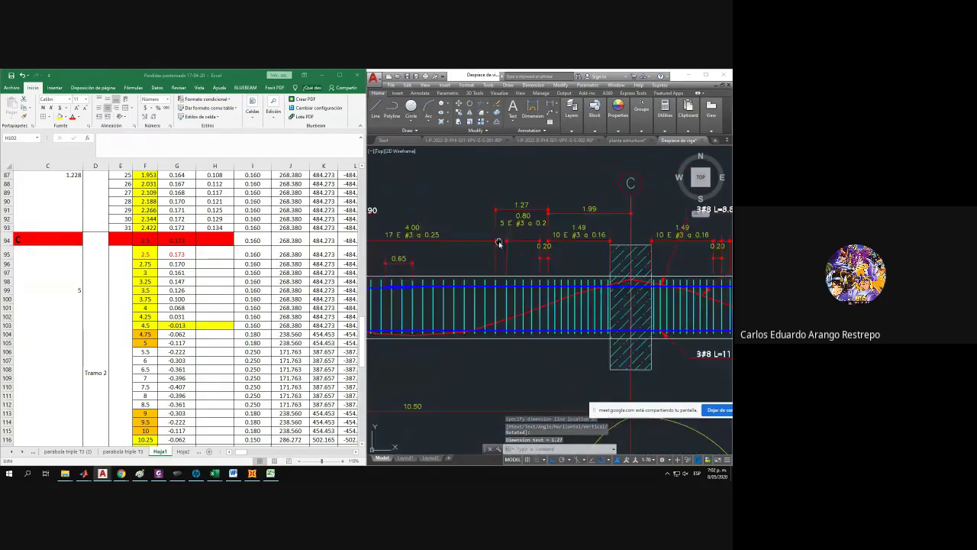
scroll(473, 281, down, 3)
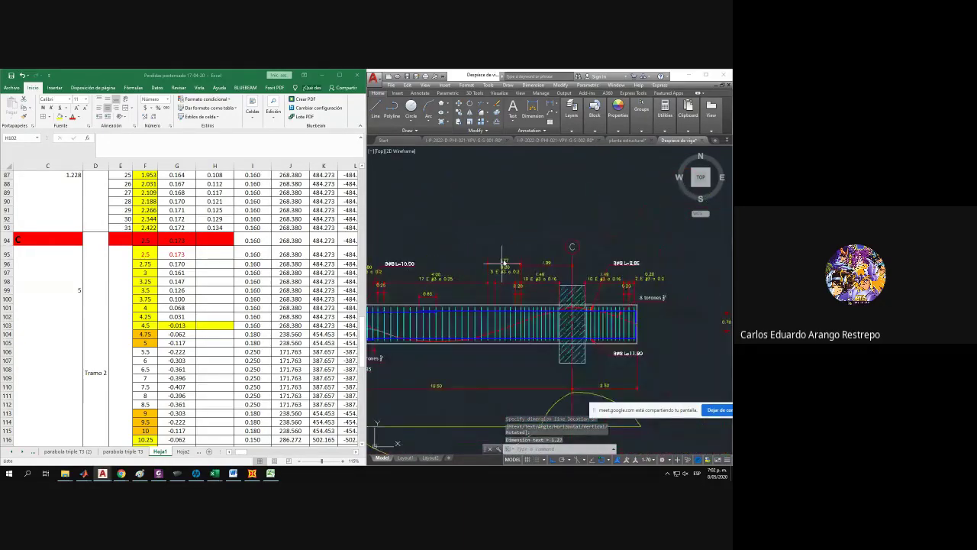
scroll(504, 267, up, 3)
Add a linear dimension across the gap between the 17 E #3 a 0.25 and 5 E #3 a 0.2 zones.
click(548, 103)
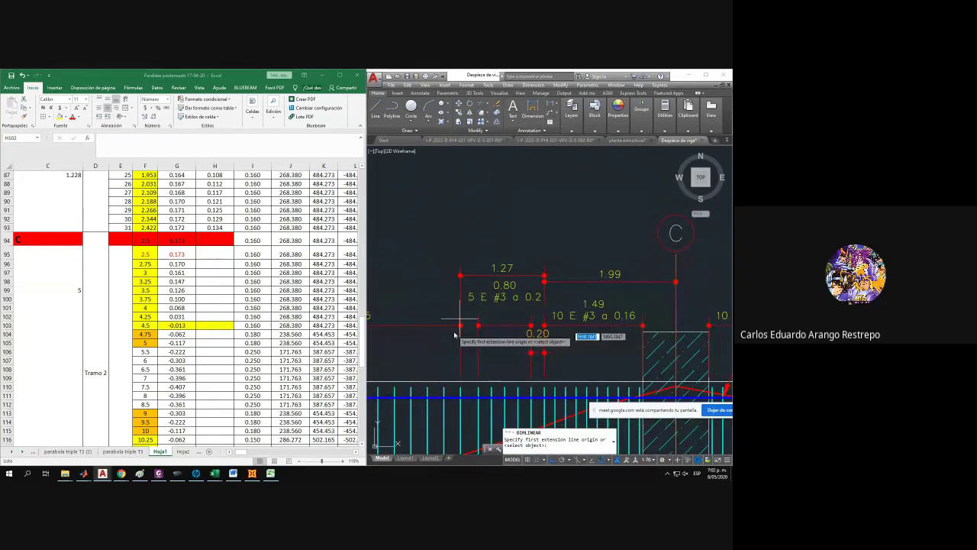
click(461, 326)
click(478, 326)
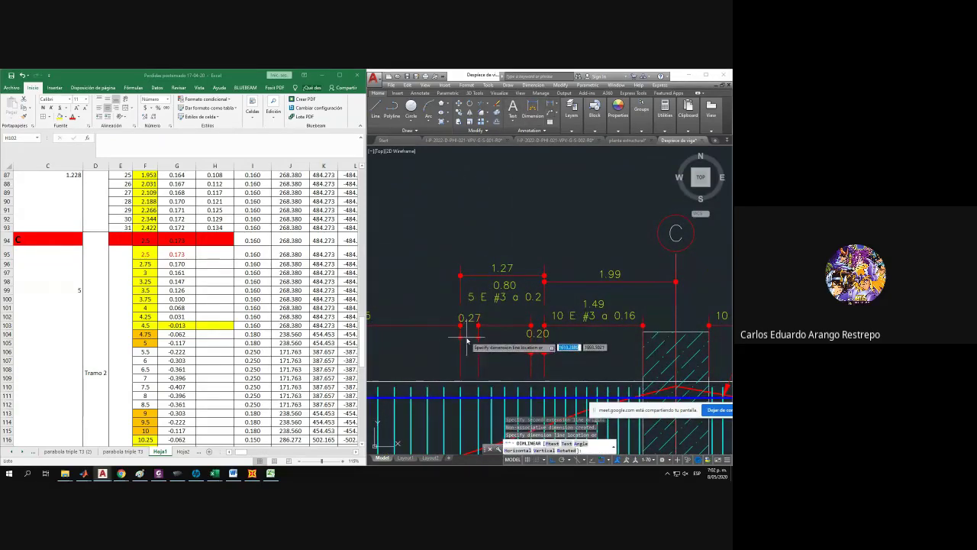
click(469, 321)
Stretch the 1.27 dimension's far end to the start of the 5 E #3 a 0.2 zone, making it 1.00 long.
click(461, 296)
click(461, 311)
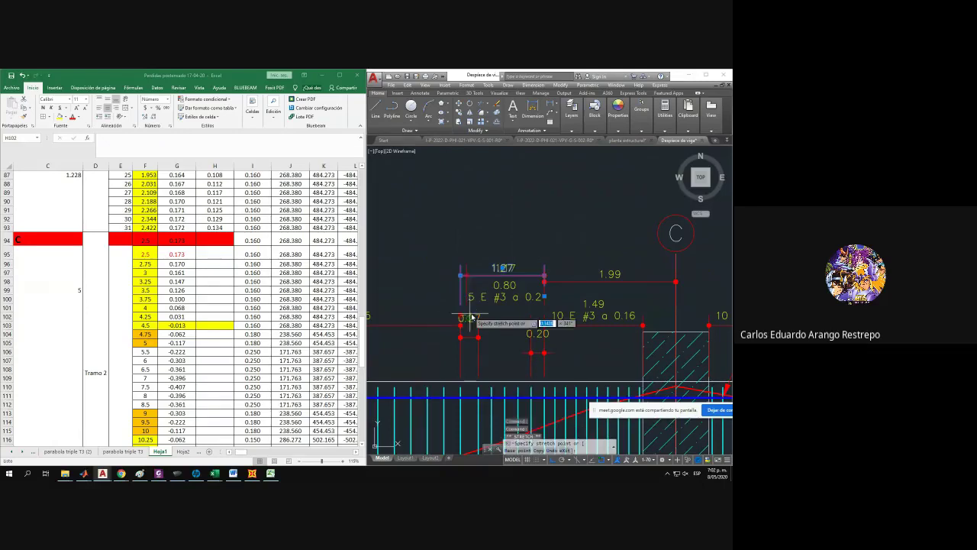
click(478, 325)
key(Escape)
middle_drag(488, 317, 465, 316)
scroll(466, 316, up, 3)
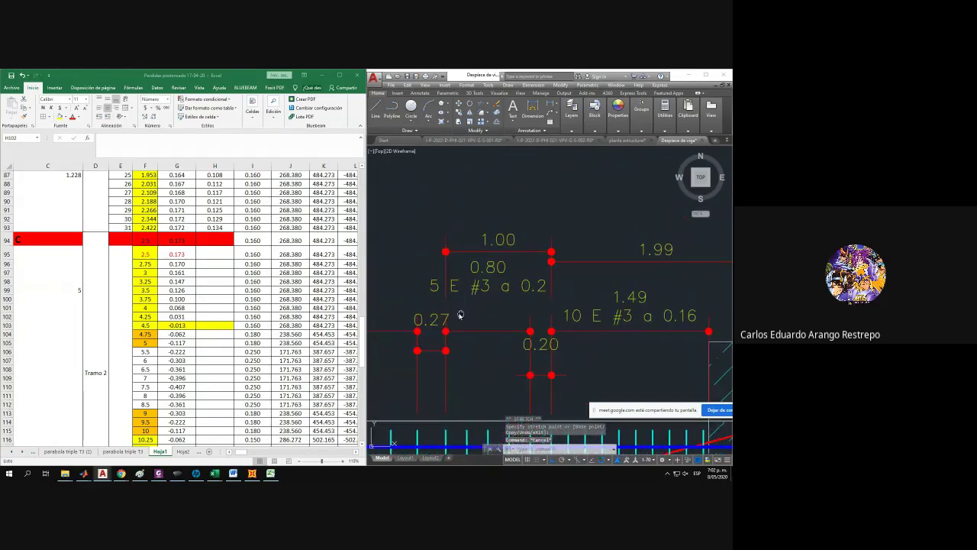
Change the length formula in C99 to =2.5+2+1 to include the 5 E #3 a 0.2 zone.
click(70, 293)
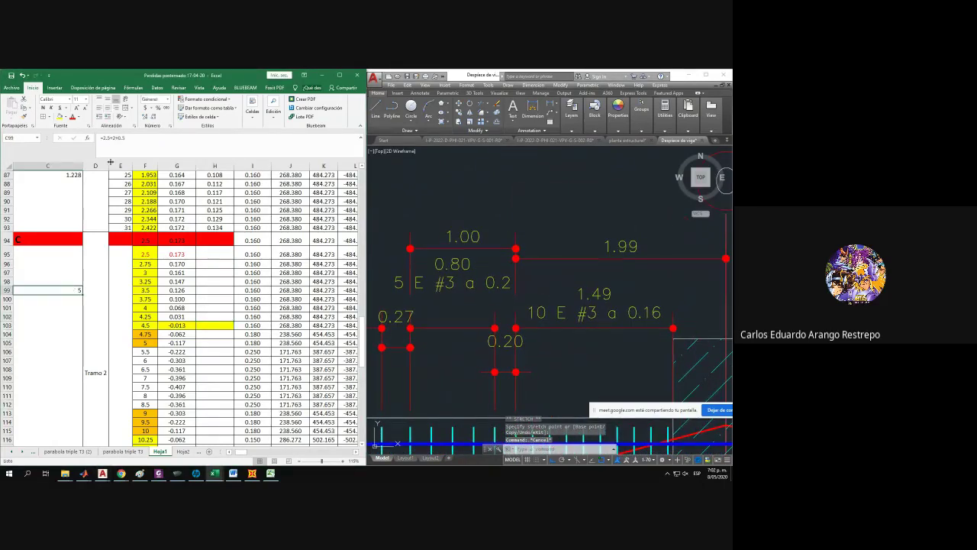
click(135, 139)
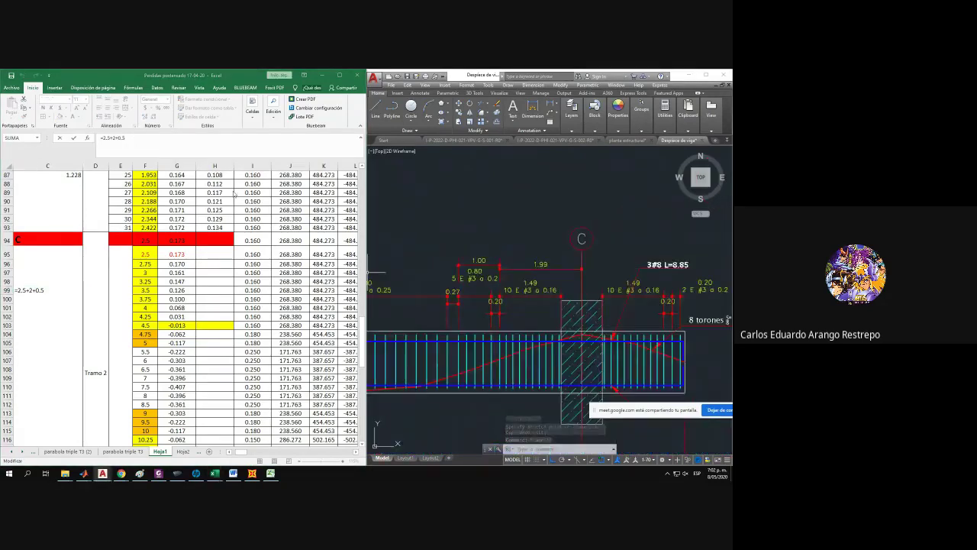
key(BackSpace)
key(BackSpace)
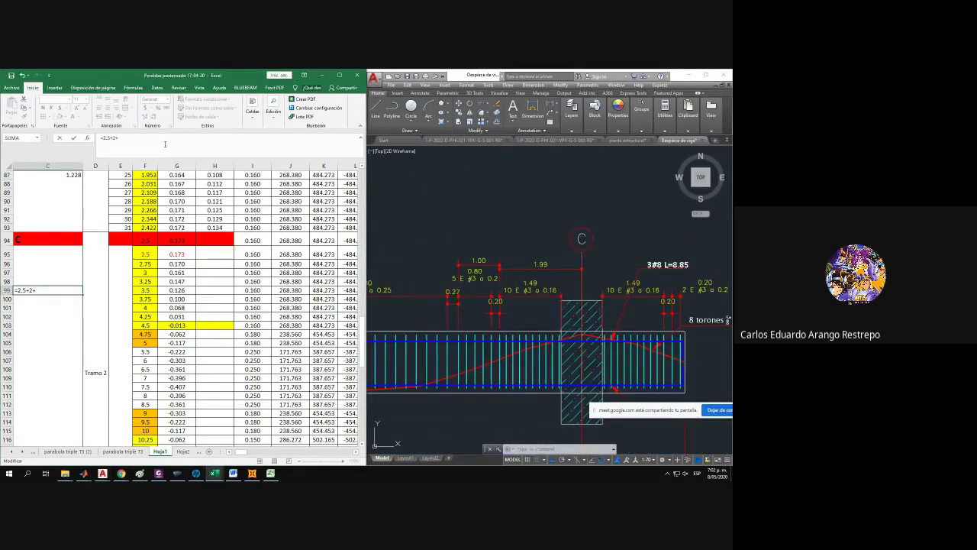
text(1)
key(Return)
click(215, 306)
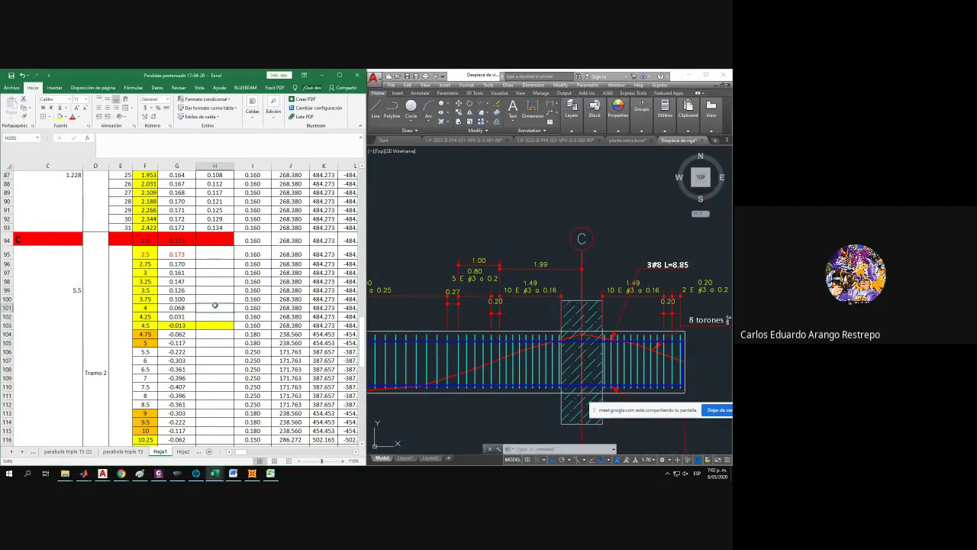
Shade the Tramo 2 distance cells F104:F106 (4.75 to 5.5) light green.
drag(248, 235, 250, 326)
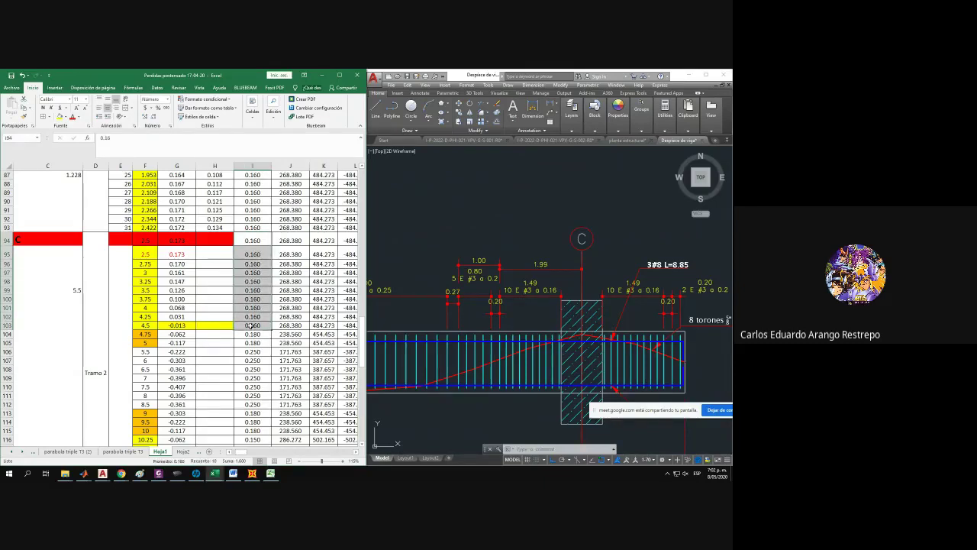
click(85, 320)
click(153, 324)
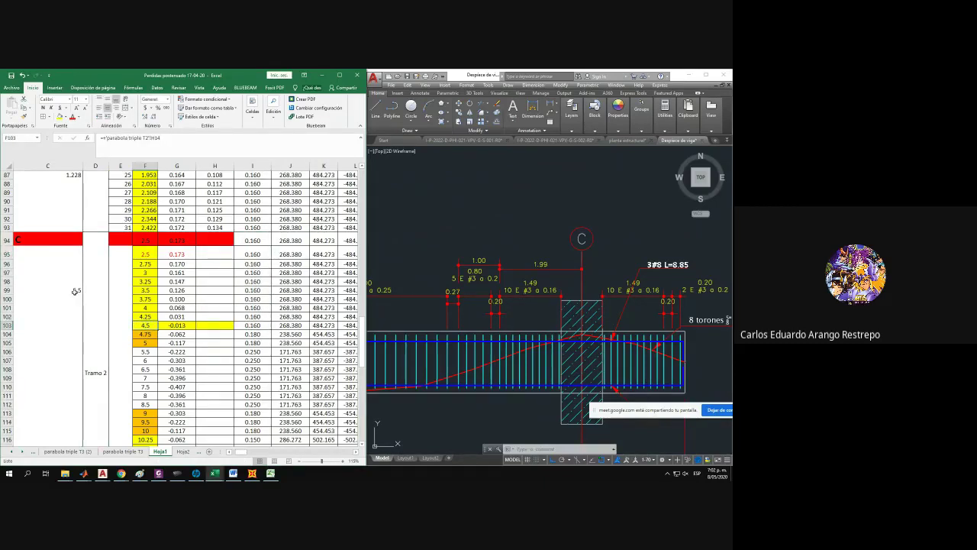
scroll(115, 313, down, 1)
drag(145, 307, 145, 324)
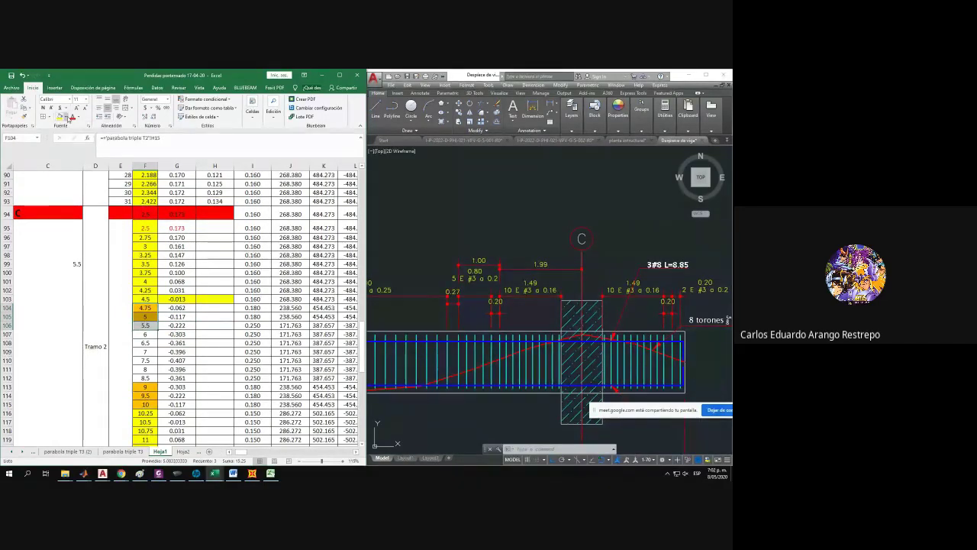
click(68, 118)
click(83, 180)
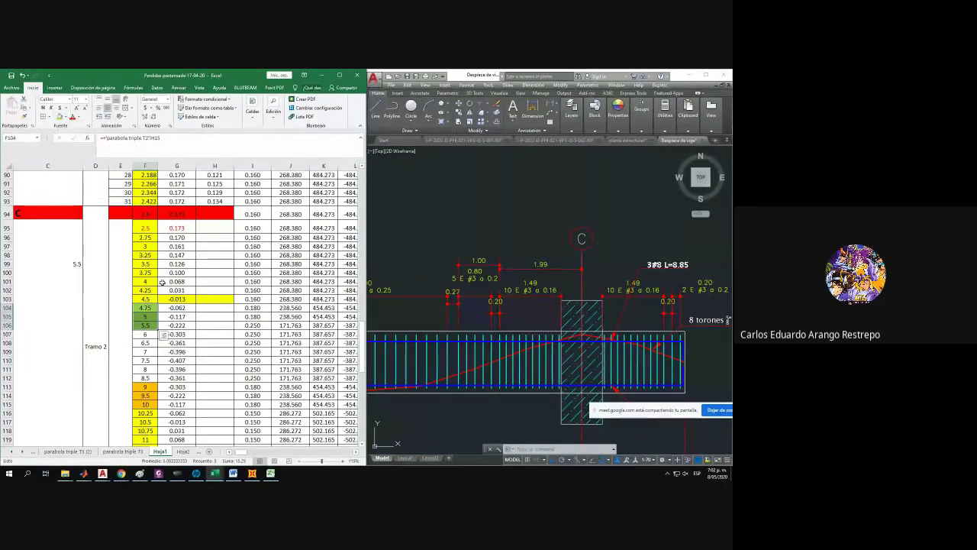
Set the stirrup spacing to 0.2 in I104:I106 and shade those cells light green.
drag(145, 307, 258, 326)
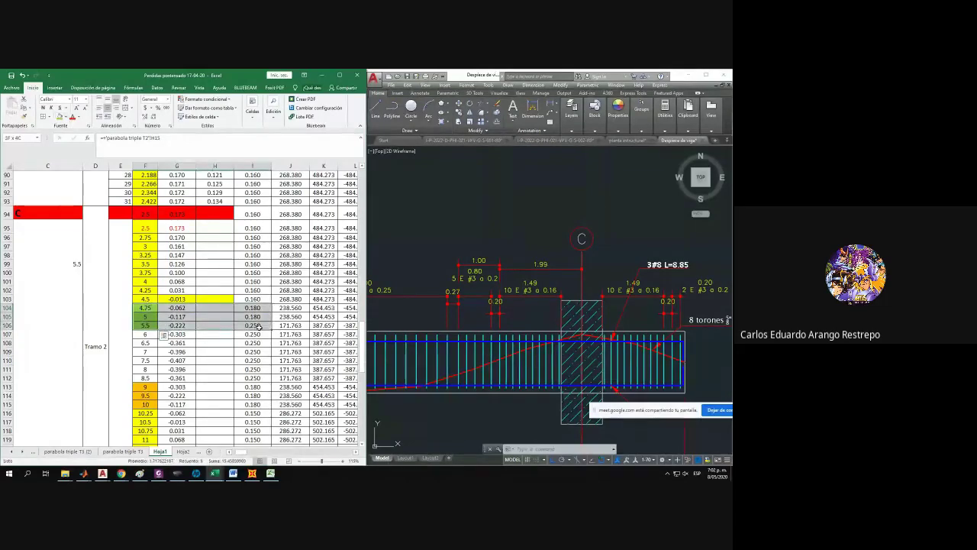
click(253, 308)
text(0.2)
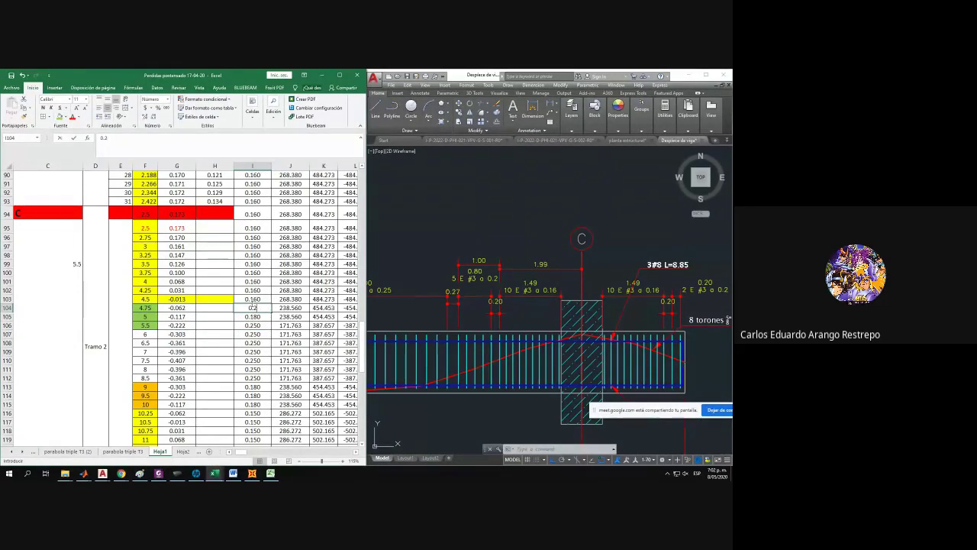
key(Return)
click(261, 308)
drag(271, 312, 272, 328)
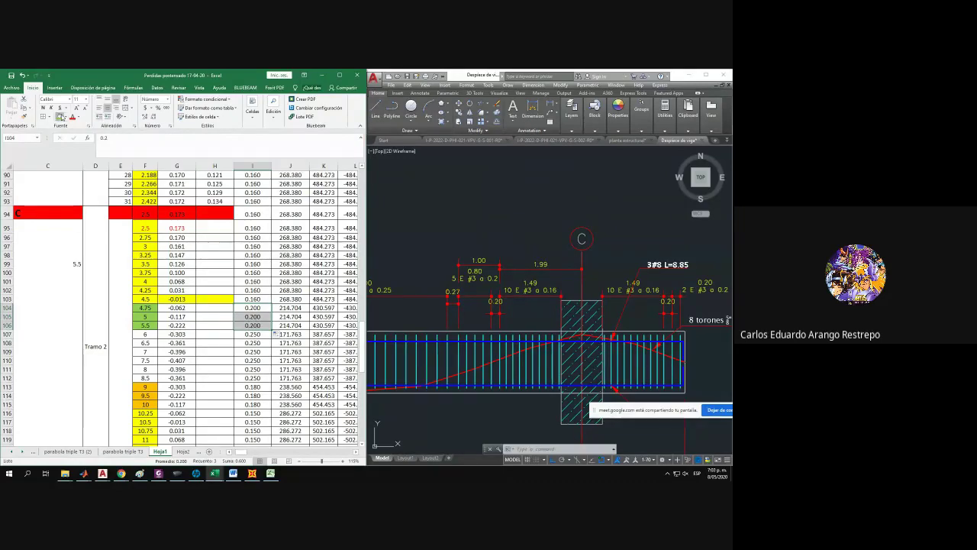
click(61, 117)
click(247, 214)
In AutoCAD, add a linear dimension about 5.49 long from the beam's free end beyond C to the 5 E #3 a 0.2 zone's far end.
scroll(252, 229, up, 7)
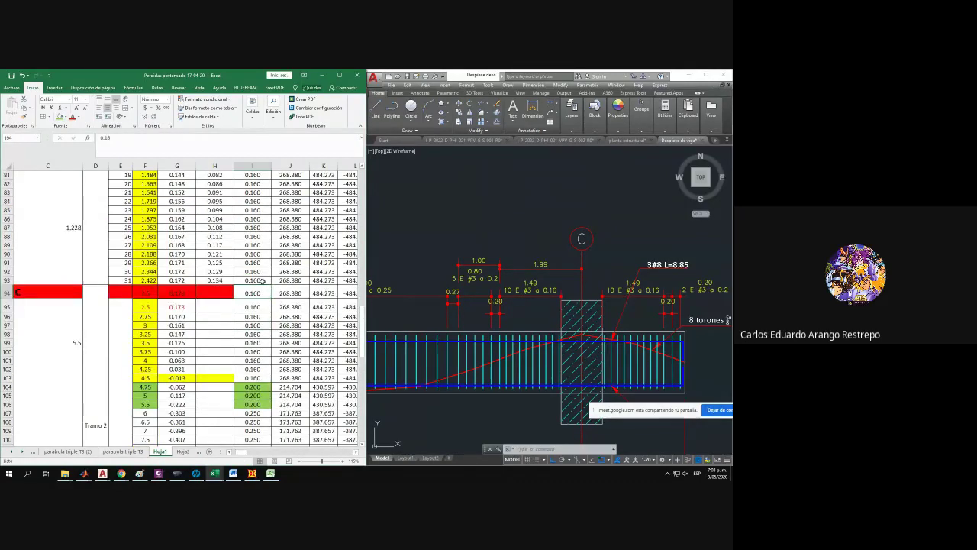
scroll(258, 243, down, 7)
scroll(258, 243, down, 3)
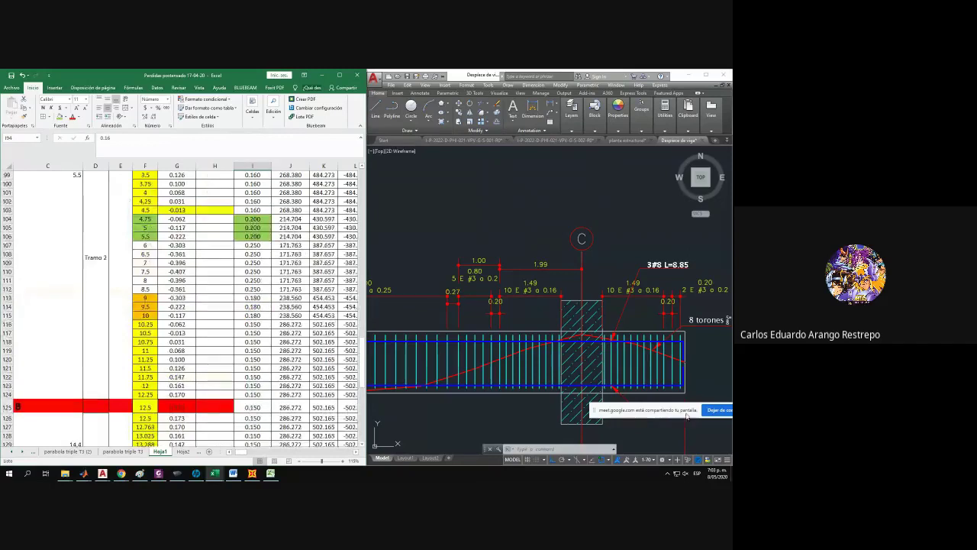
click(575, 170)
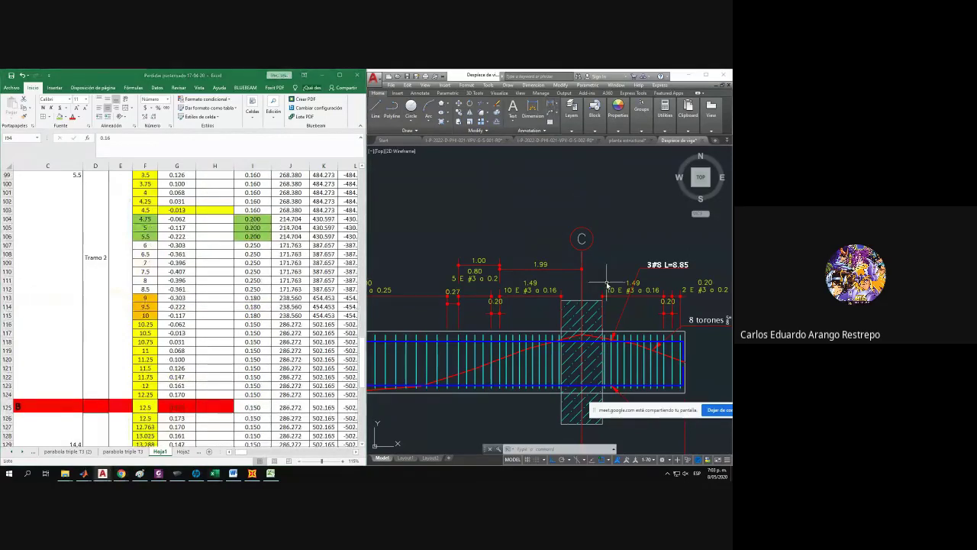
click(533, 108)
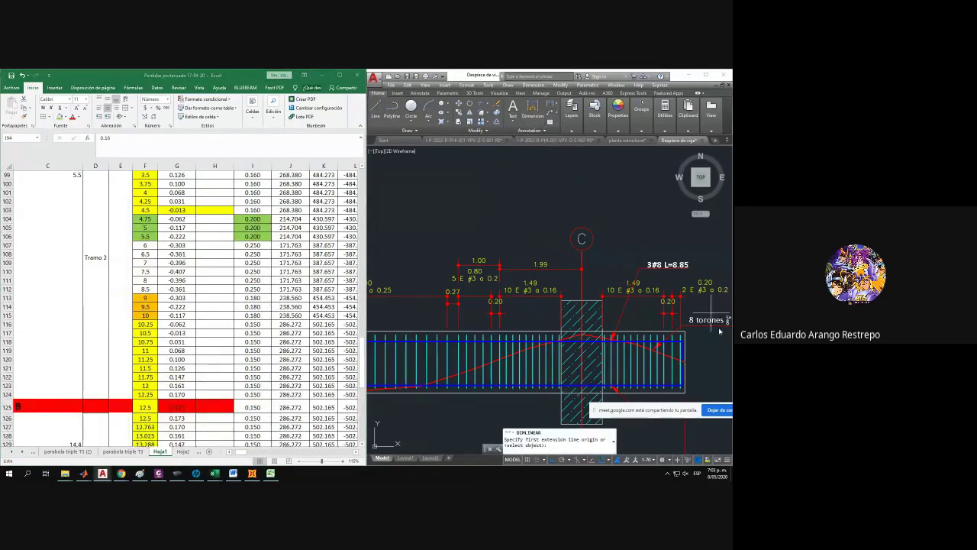
click(699, 330)
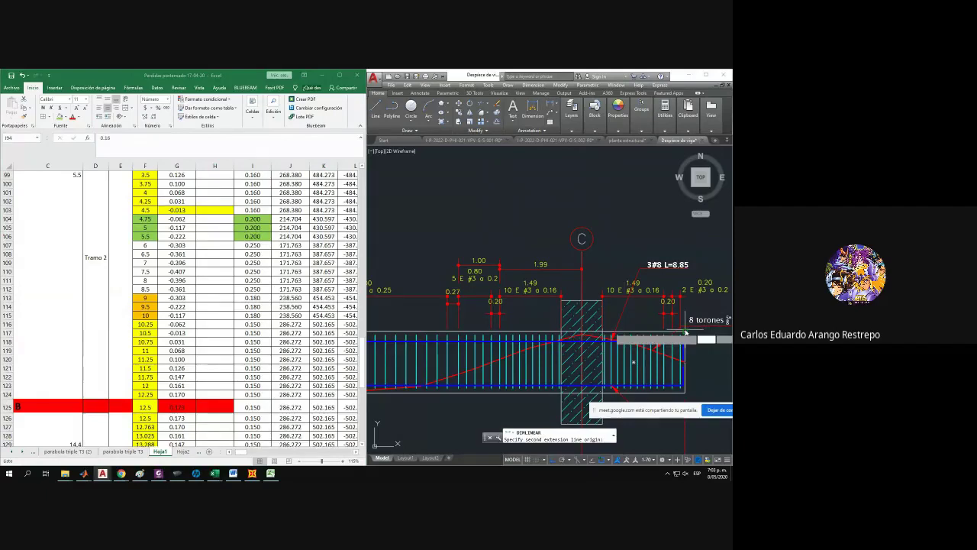
click(459, 302)
click(487, 204)
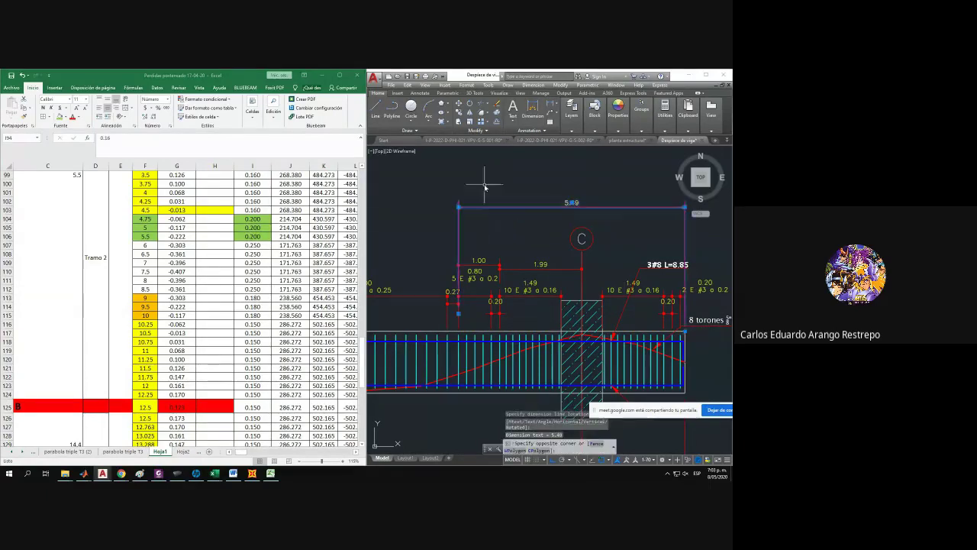
click(487, 205)
middle_drag(486, 205, 491, 279)
key(Escape)
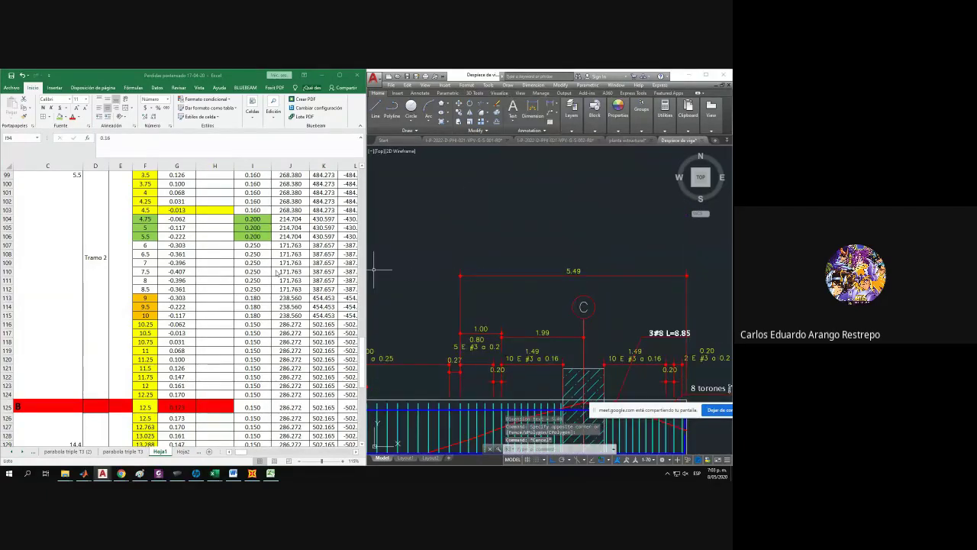
Stretch the 5.49 dimension to the end of the 17 E #3 a 0.25 zone nearer support B, making it 10.01 long.
drag(155, 219, 152, 248)
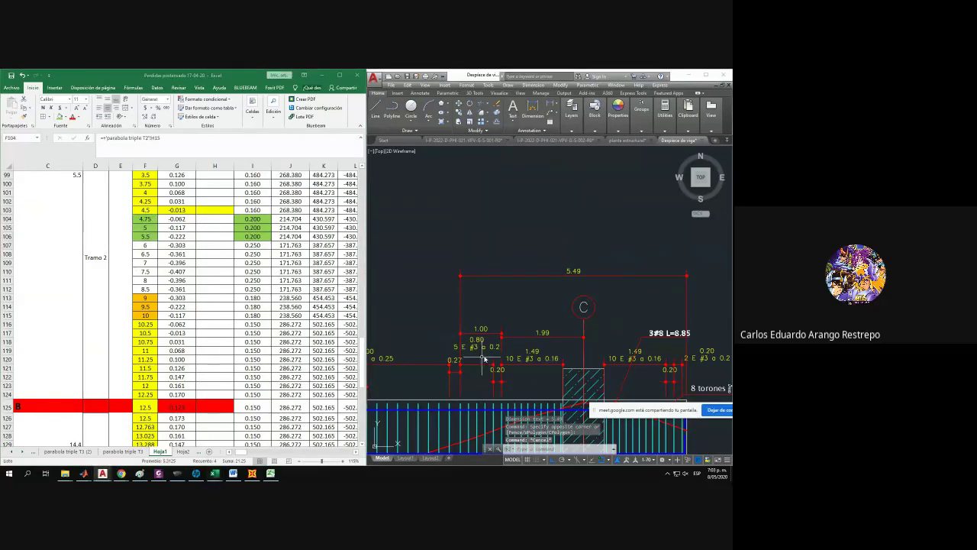
scroll(493, 340, down, 2)
scroll(496, 342, up, 4)
mouse_move(493, 344)
middle_down()
mouse_move(516, 304)
mouse_move(628, 290)
middle_up()
scroll(523, 299, down, 2)
scroll(595, 263, down, 4)
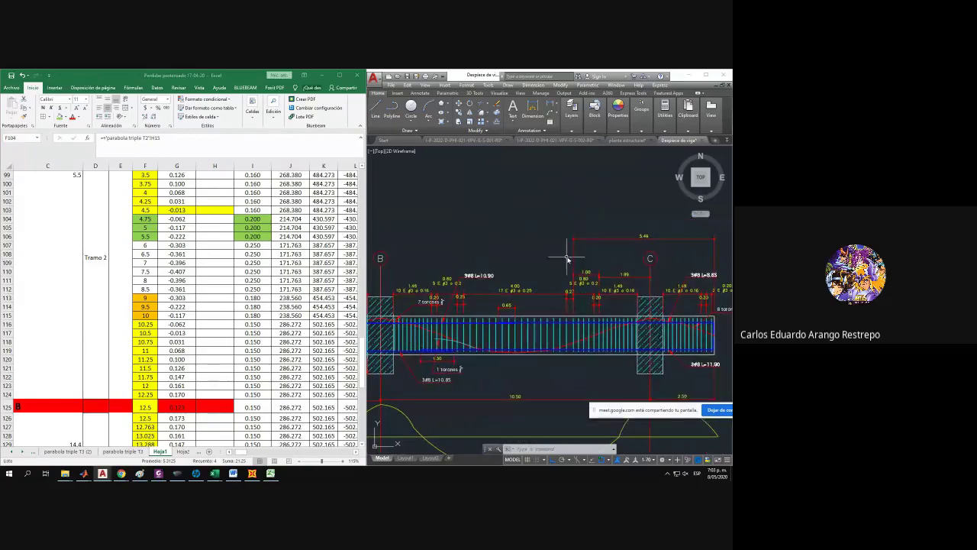
key(Escape)
scroll(580, 234, down, 1)
click(616, 255)
click(600, 242)
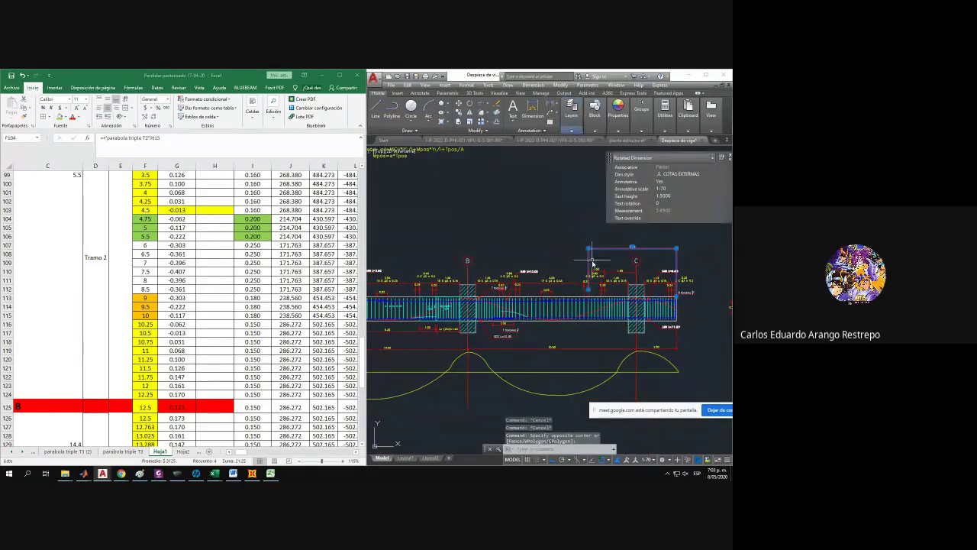
click(589, 290)
scroll(546, 290, up, 6)
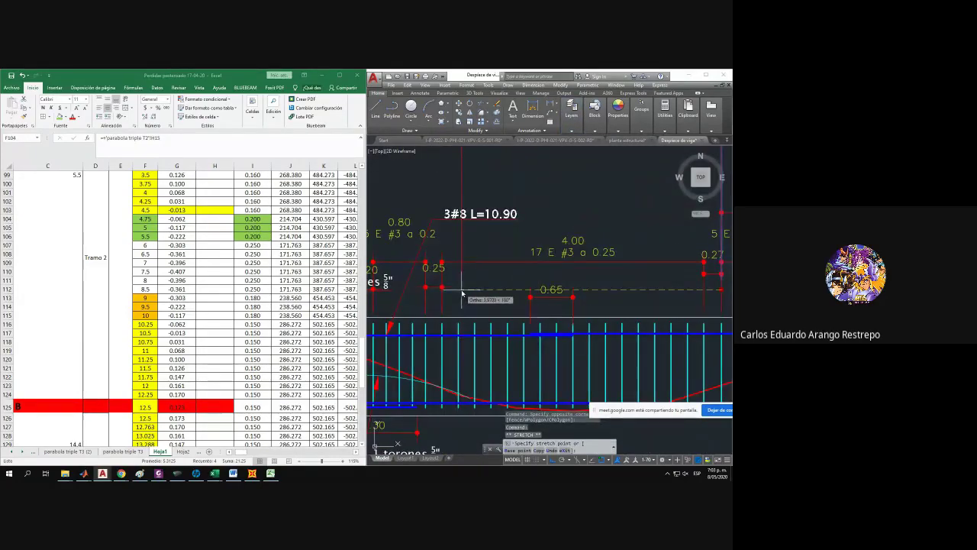
click(458, 285)
scroll(443, 316, down, 5)
key(Escape)
scroll(558, 280, up, 4)
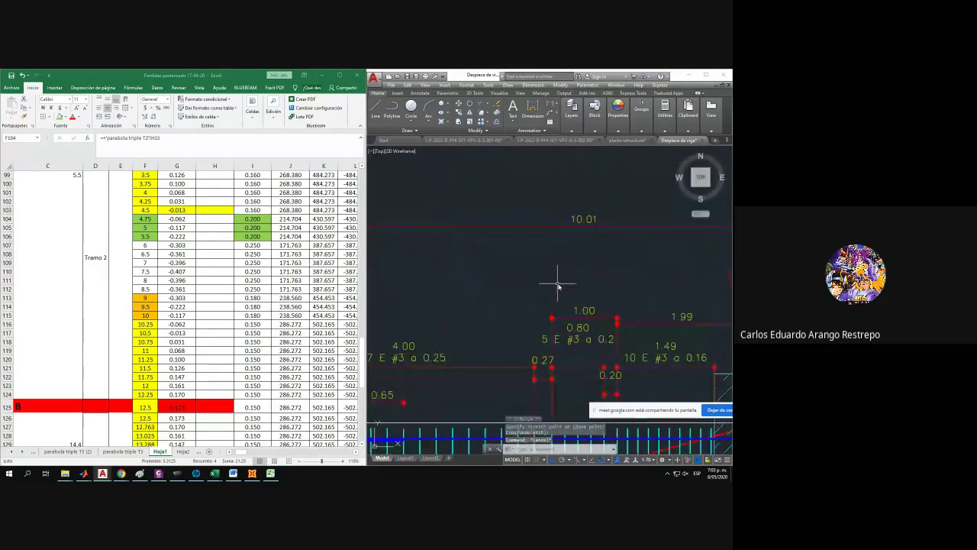
scroll(568, 272, down, 1)
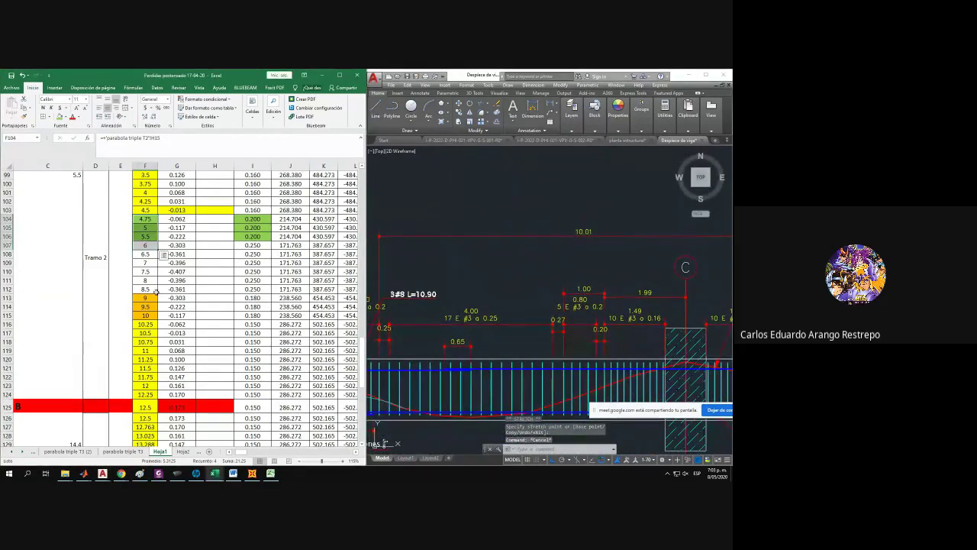
In the Excel table, shade the row for distance 10 (F115:I115) yellow.
drag(142, 315, 256, 316)
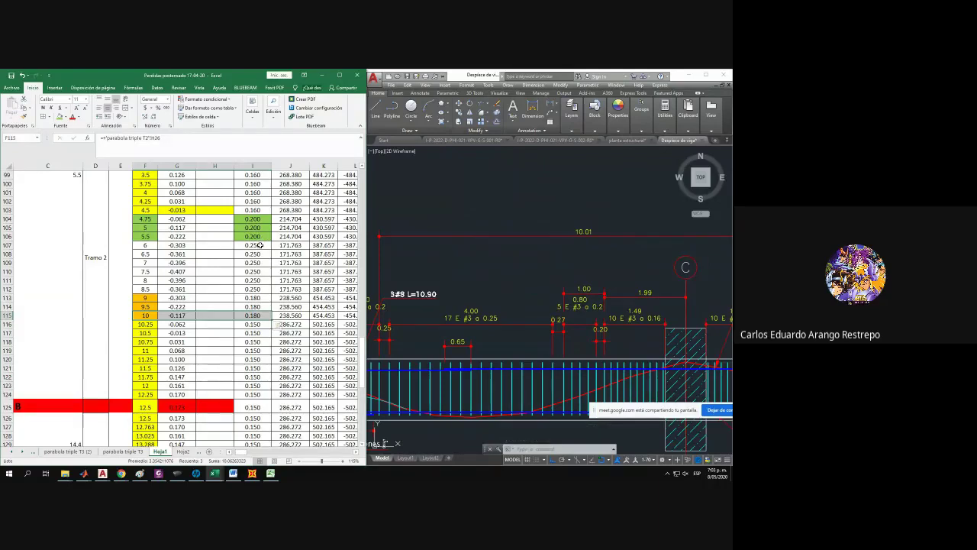
click(260, 245)
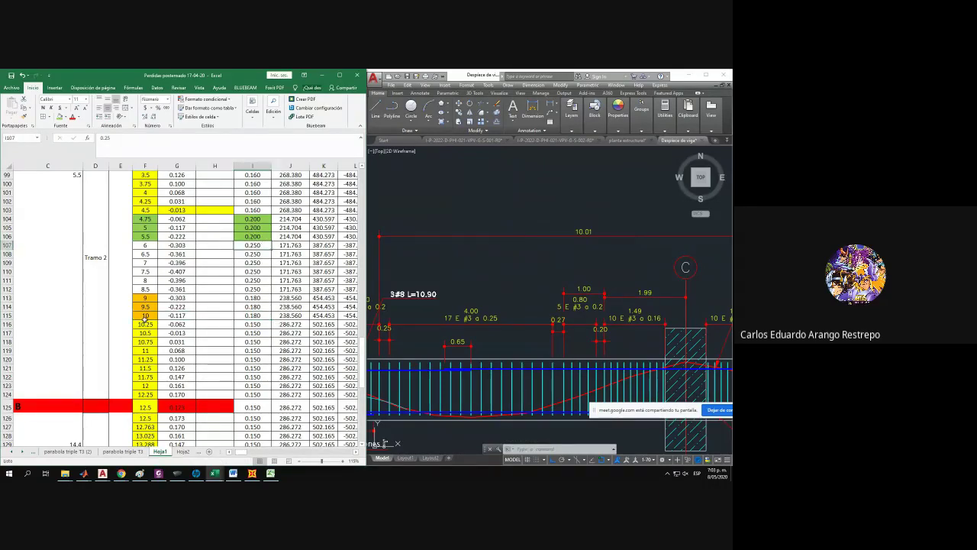
drag(145, 316, 253, 315)
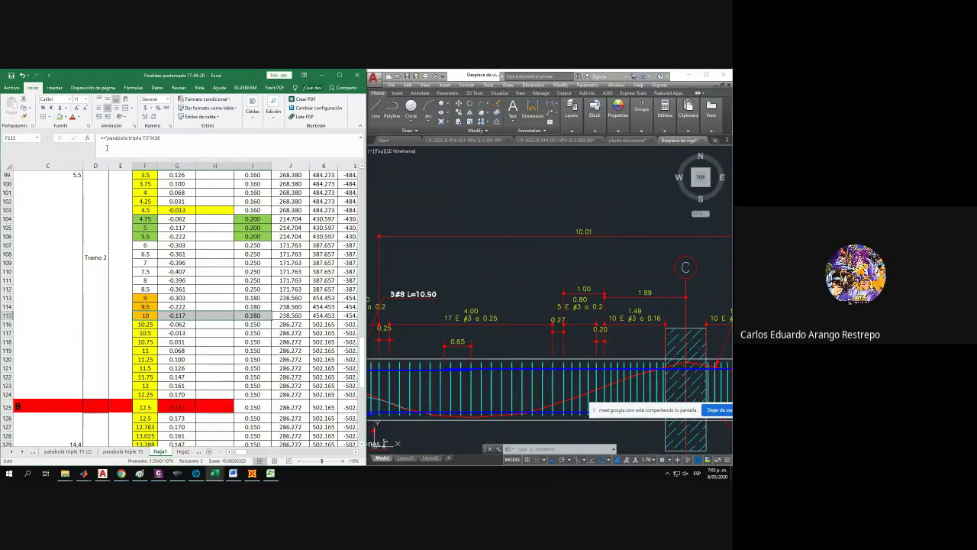
click(65, 118)
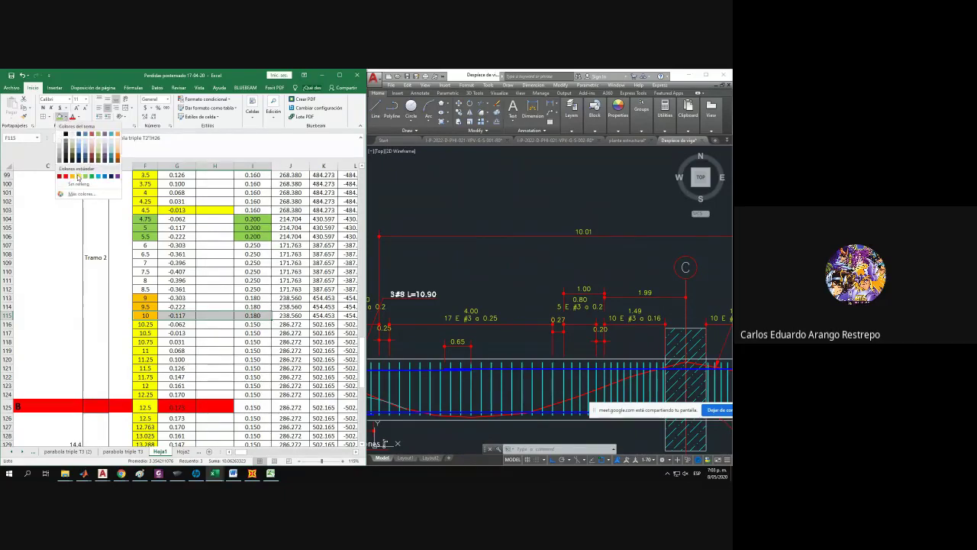
click(77, 176)
Enter a stirrup spacing of 0.25 in I107 and fill it down to I115.
click(246, 252)
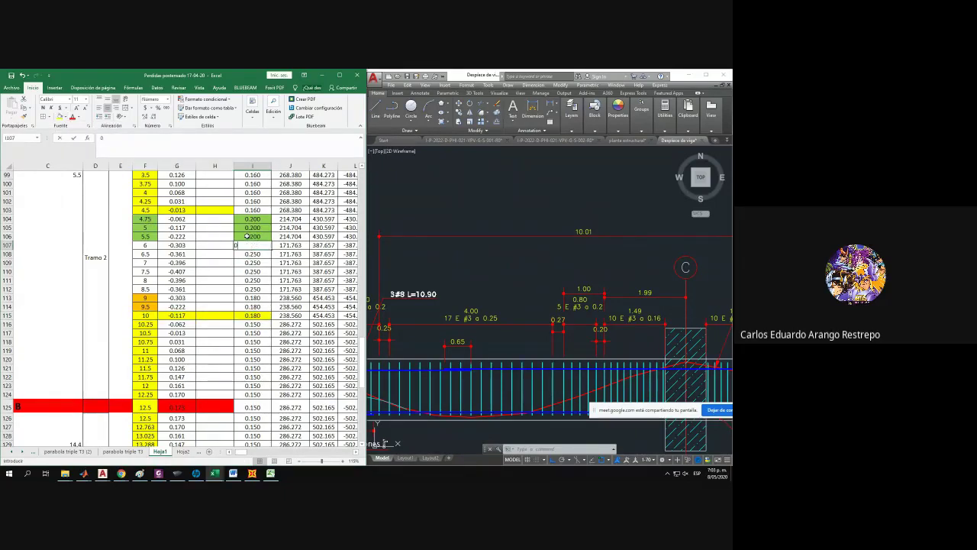
text(0.25)
key(Return)
click(250, 244)
drag(271, 248, 271, 316)
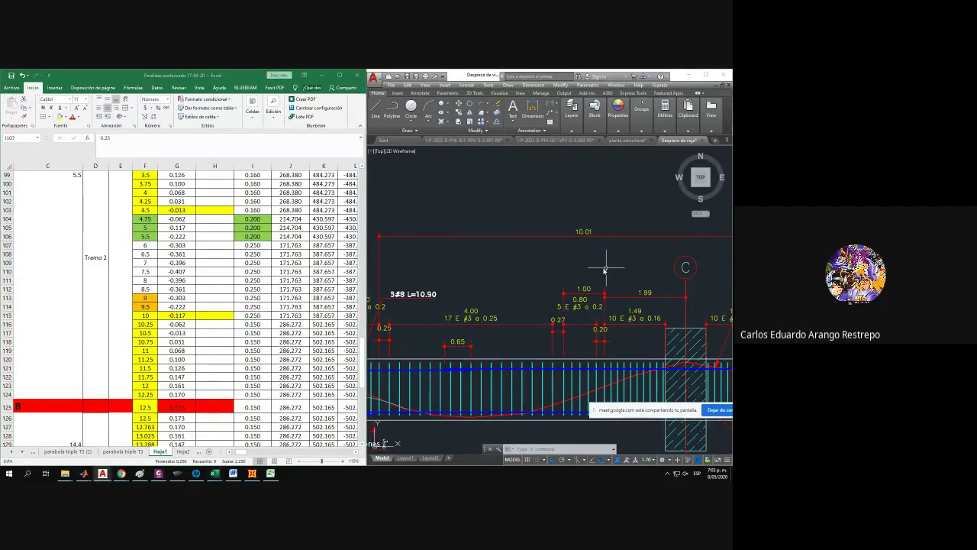
In AutoCAD, stretch the 10.01 dimension's end to the axis of support B, making it 13.00 long.
scroll(489, 266, down, 3)
middle_drag(421, 250, 500, 258)
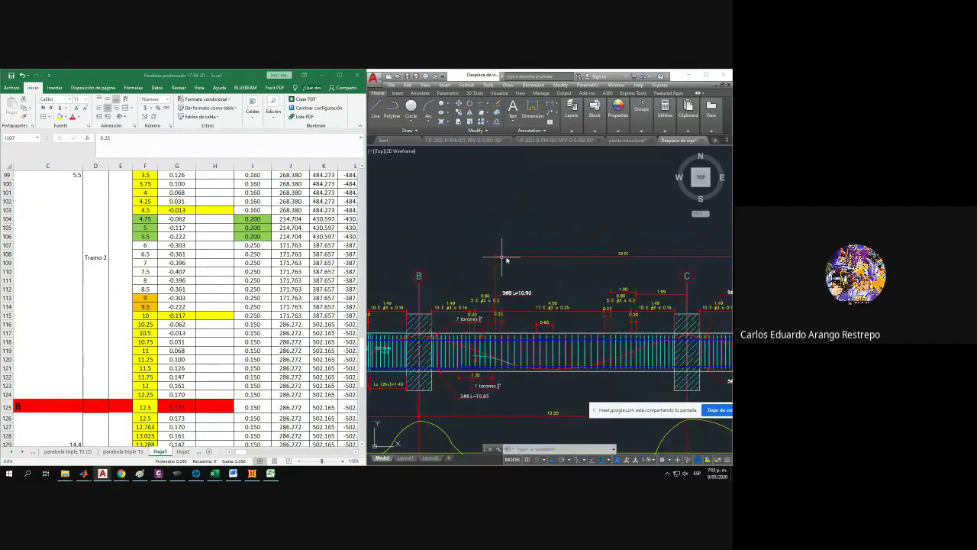
click(503, 260)
click(488, 251)
click(495, 323)
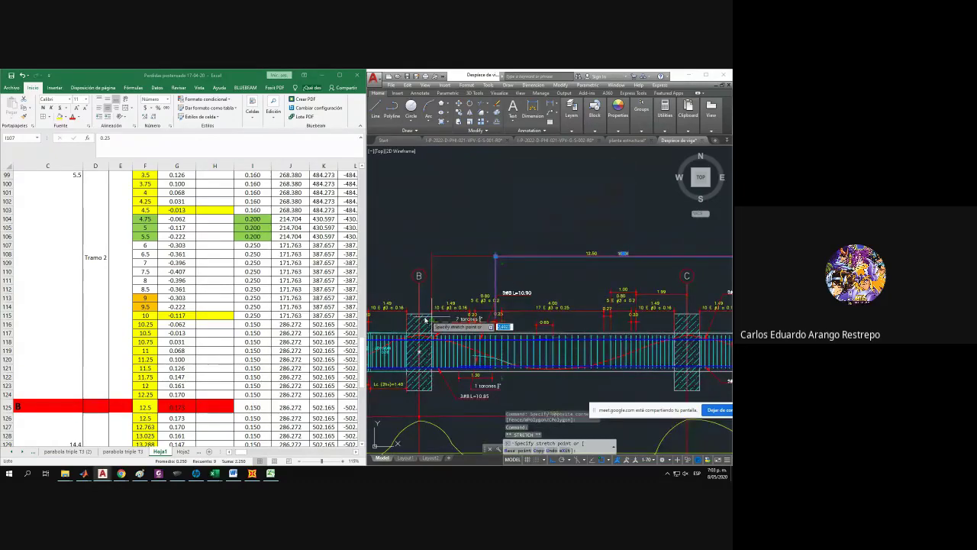
scroll(419, 315, up, 2)
click(420, 313)
key(Escape)
middle_drag(490, 313, 450, 322)
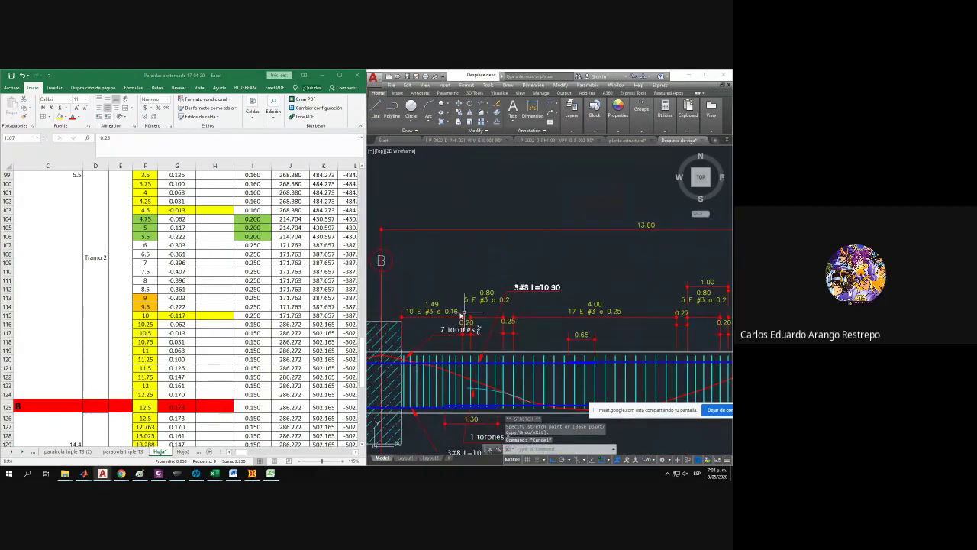
In the Excel table, enter a stirrup spacing of 0.13 in I116 for distance 10.25.
click(196, 348)
scroll(196, 325, down, 1)
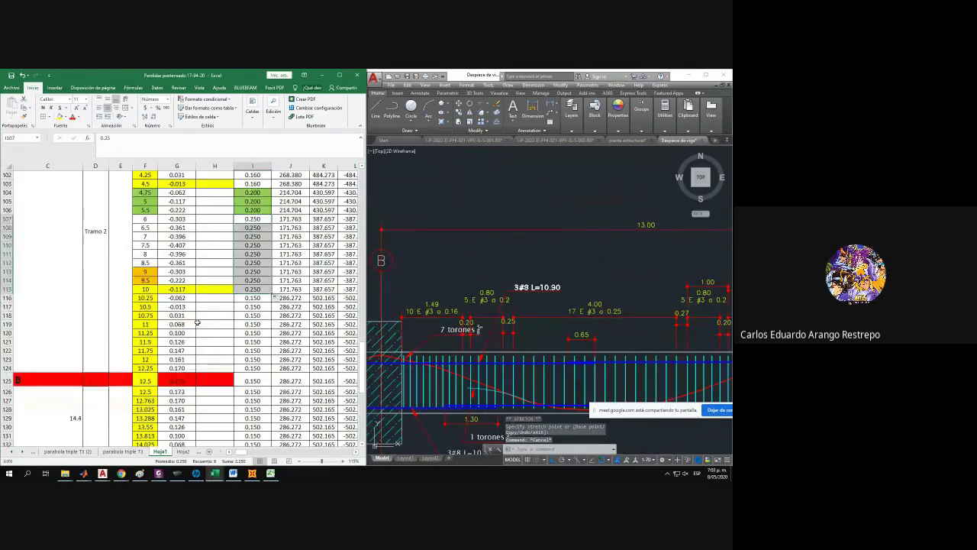
scroll(197, 323, down, 3)
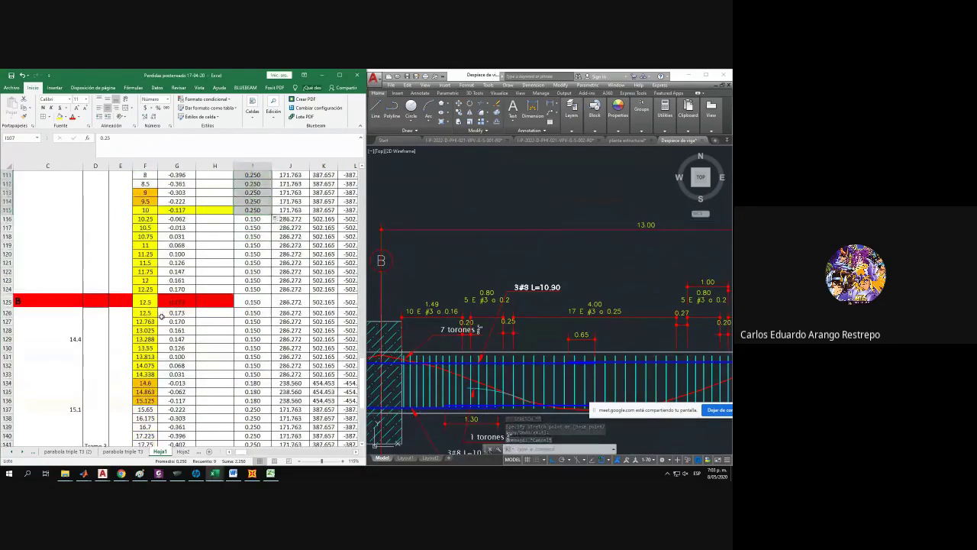
click(162, 330)
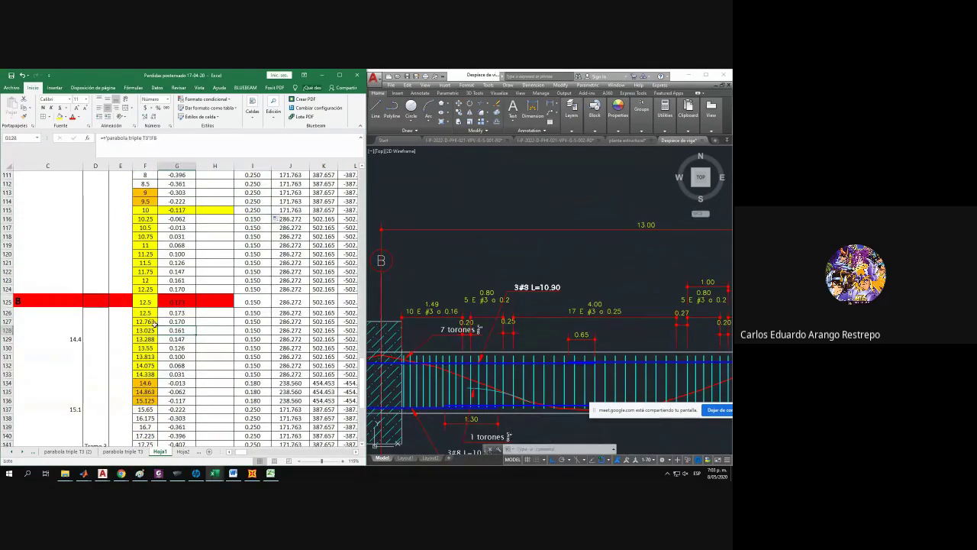
drag(153, 330, 296, 329)
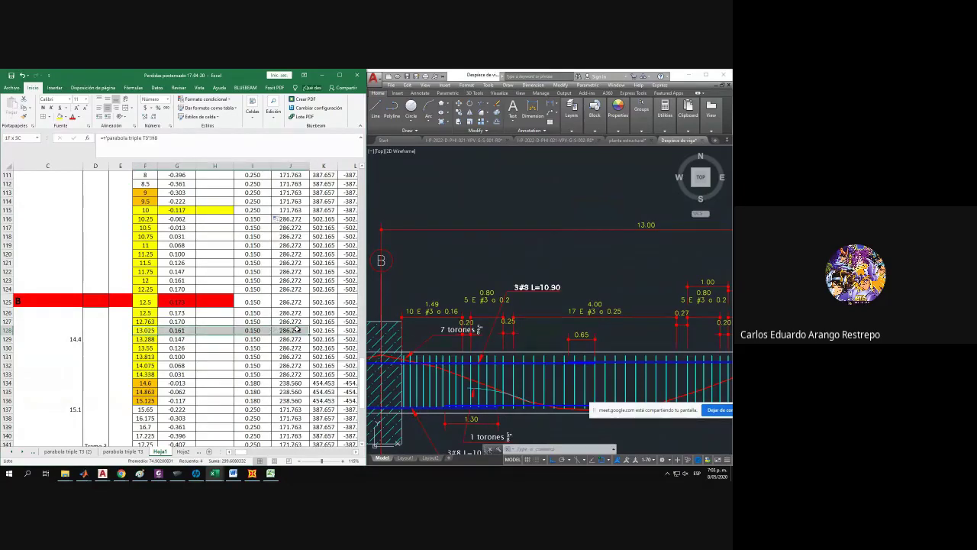
scroll(291, 328, up, 2)
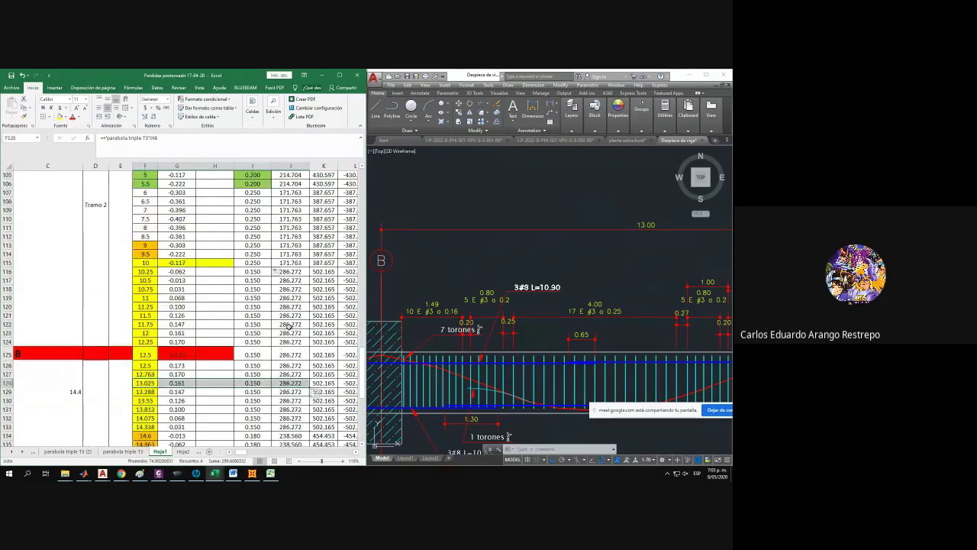
click(249, 272)
text(0.)
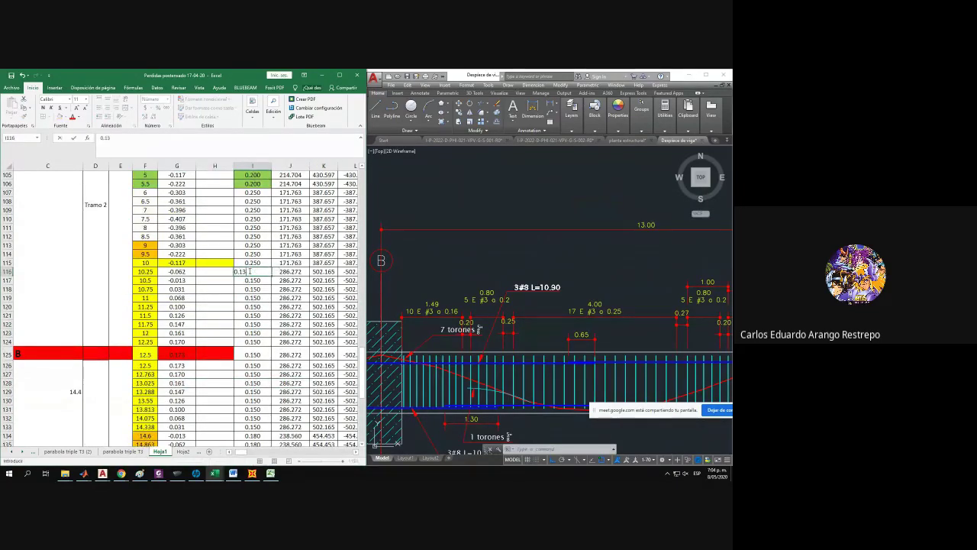
text(13)
key(Return)
In AutoCAD, stretch the 13.00 dimension's end from support B to the start of the 5 E #3 a 0.2 zone, making it 10.81 long.
click(458, 297)
scroll(467, 259, down, 3)
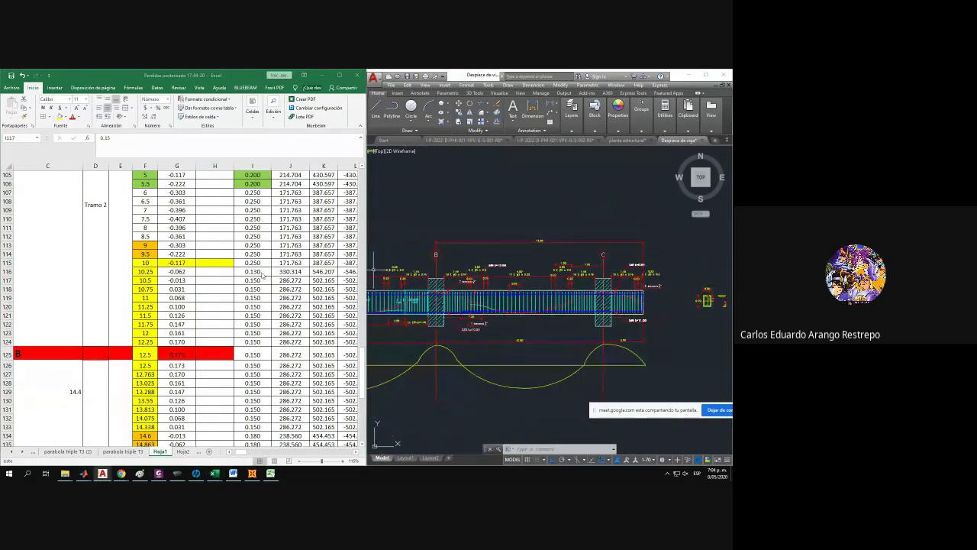
click(244, 270)
scroll(500, 292, up, 4)
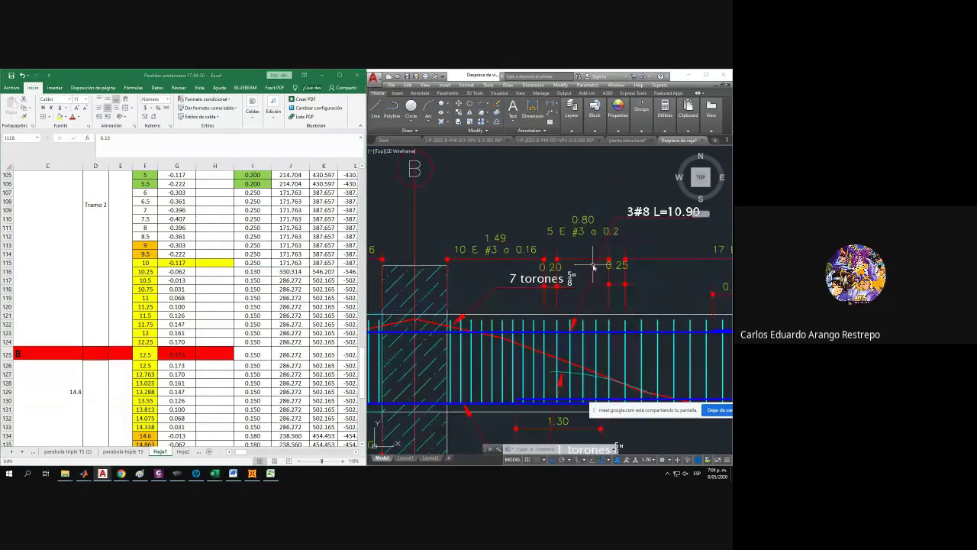
middle_drag(518, 270, 538, 280)
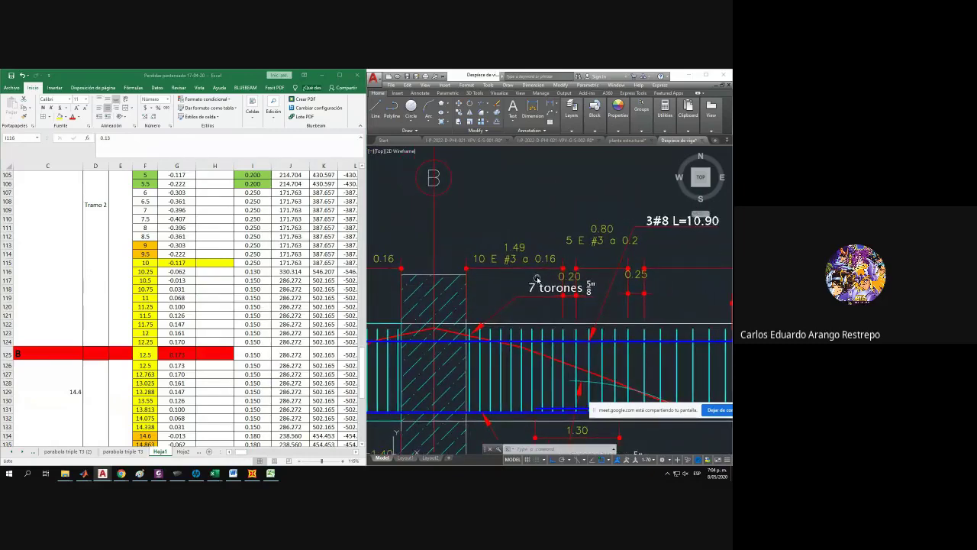
scroll(538, 281, down, 4)
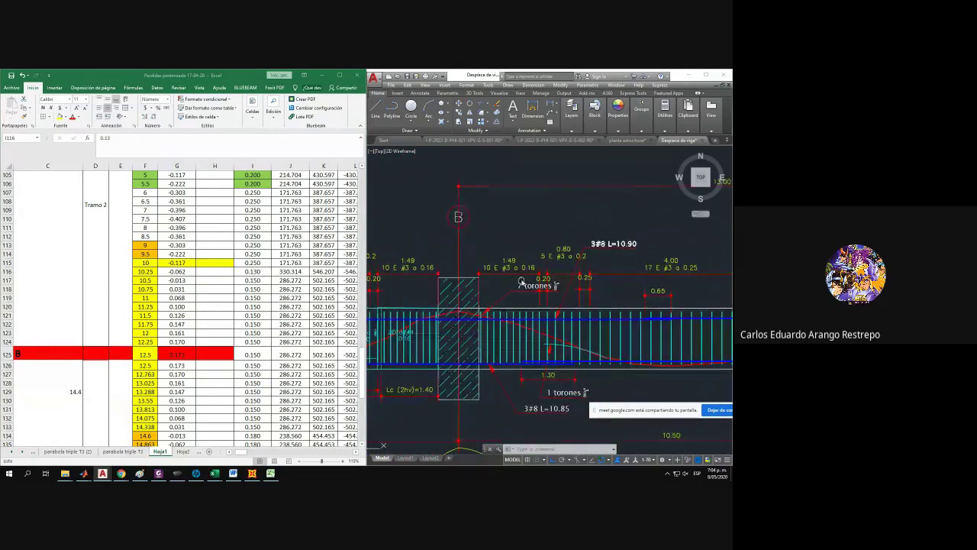
click(538, 237)
click(517, 215)
click(482, 278)
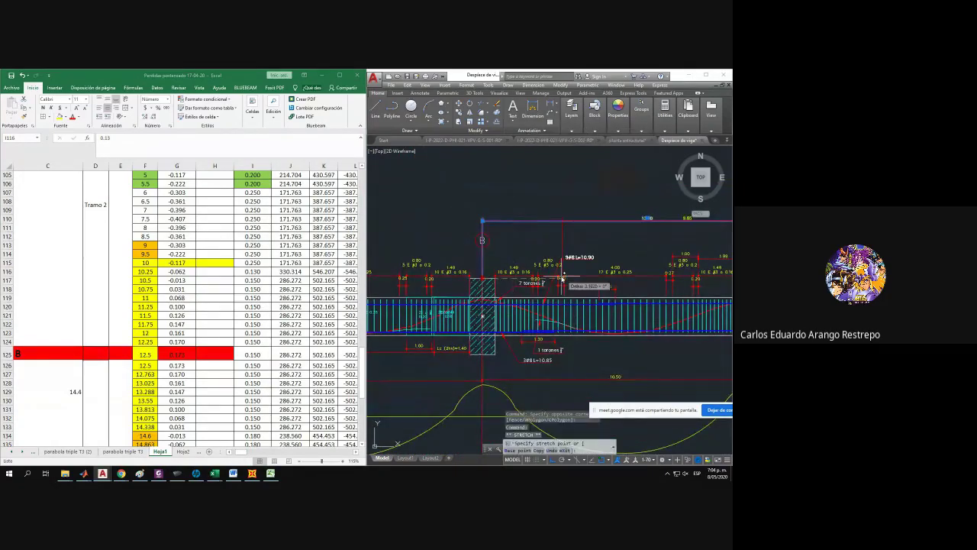
scroll(563, 276, up, 2)
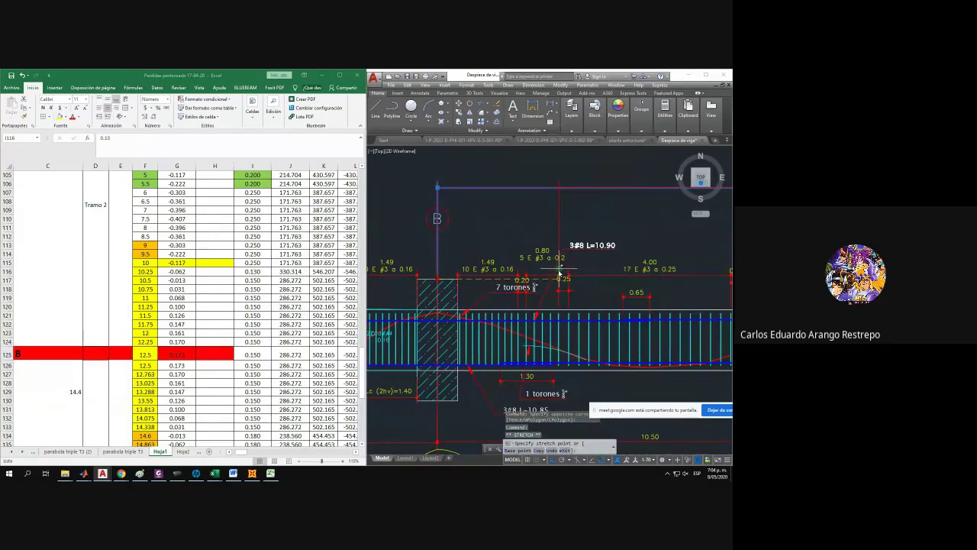
click(526, 272)
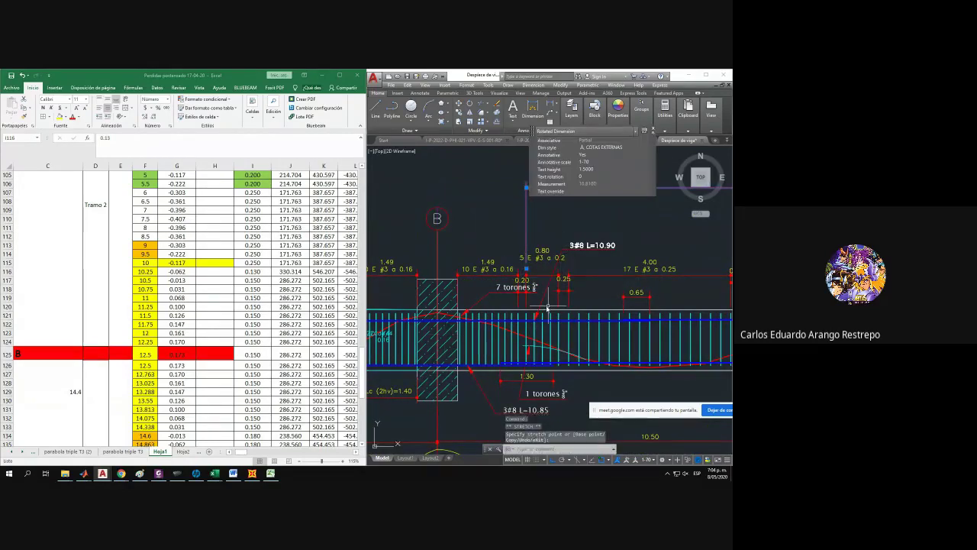
middle_drag(564, 257, 435, 334)
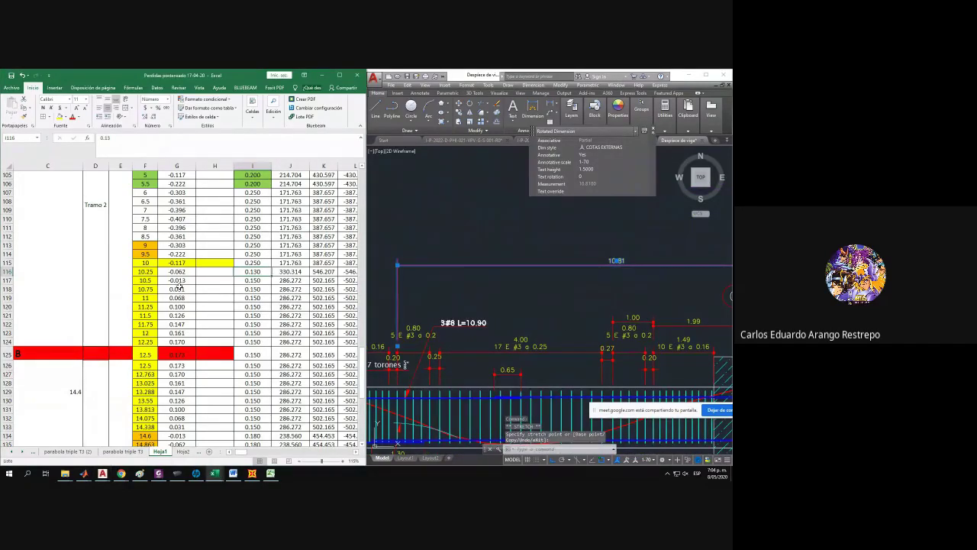
In the Excel table, shade the 0.250 spacing cells I107:I115 yellow.
key(Up)
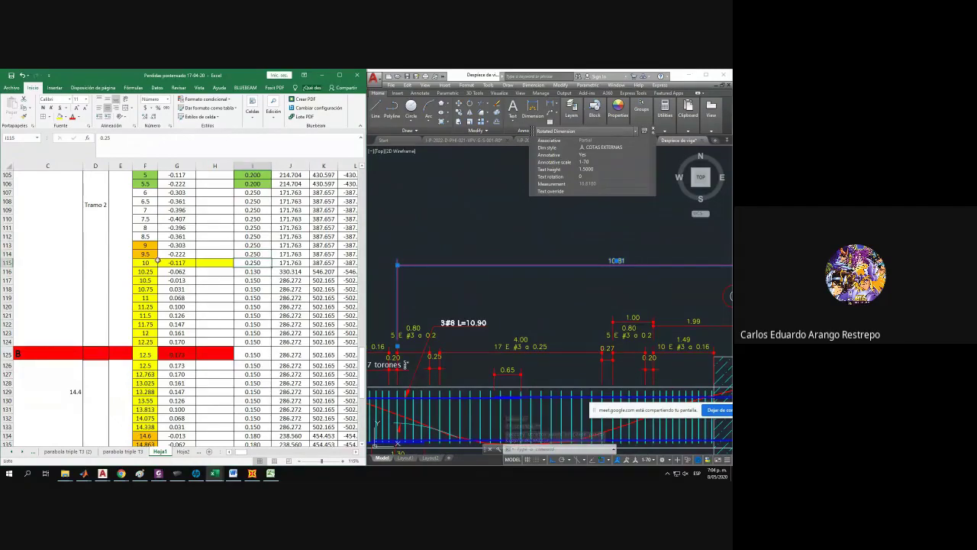
drag(157, 261, 268, 261)
drag(253, 191, 256, 257)
click(69, 117)
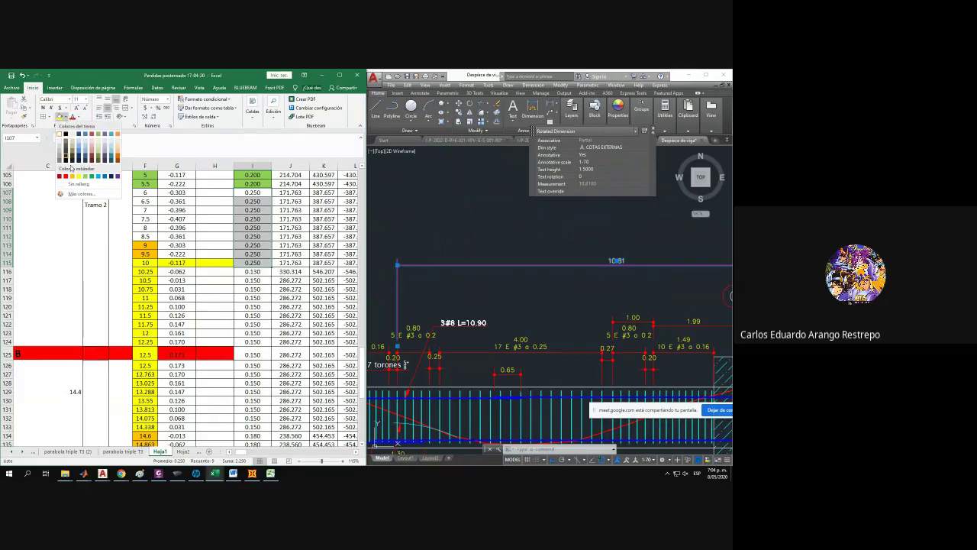
click(78, 176)
click(236, 270)
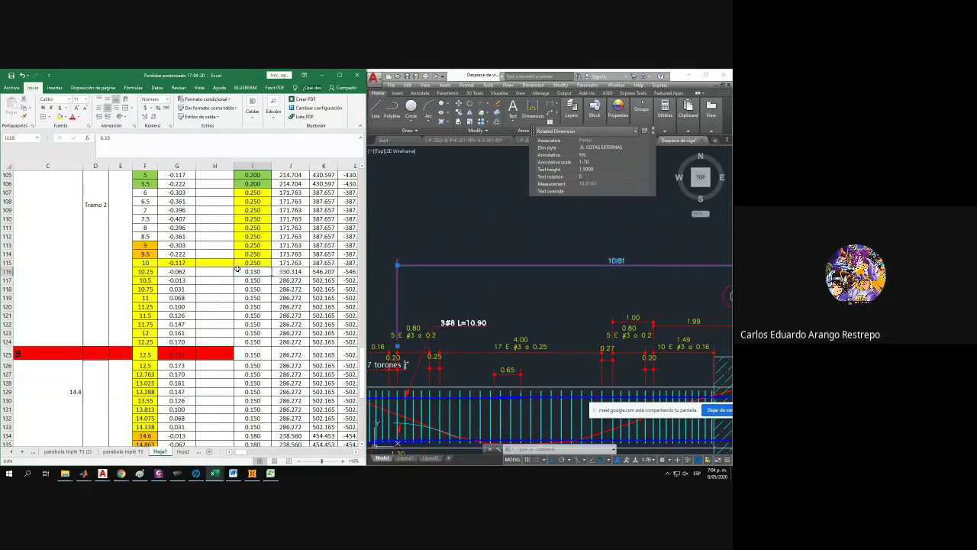
Shade the distance cells 10.25 to 10.75 (F116:F118) green.
scroll(240, 267, up, 3)
drag(252, 245, 253, 256)
click(475, 309)
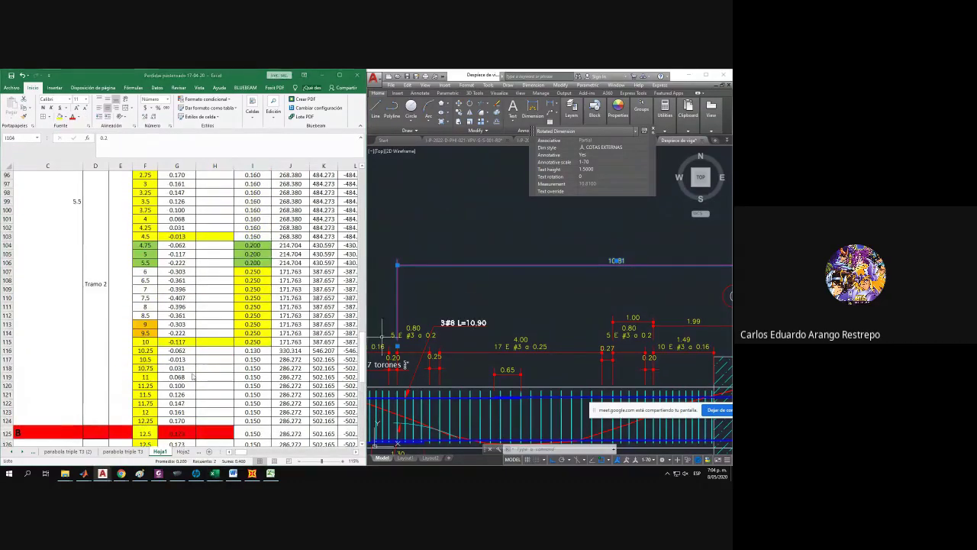
scroll(181, 360, down, 2)
drag(146, 317, 264, 316)
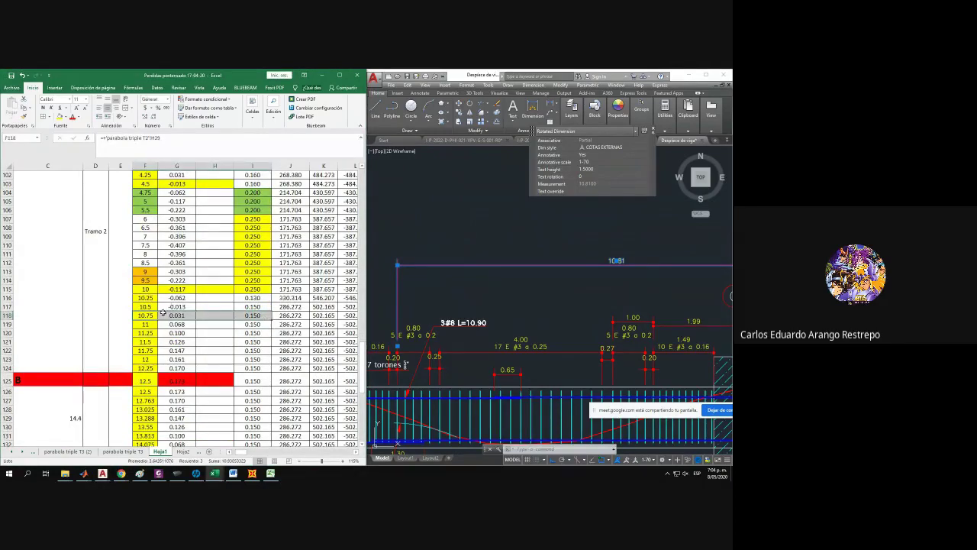
drag(151, 297, 150, 315)
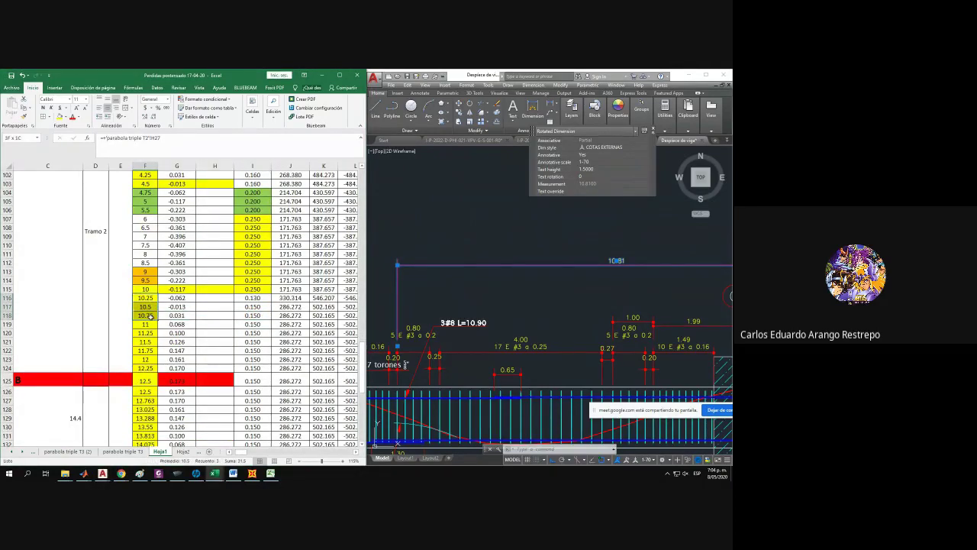
click(67, 117)
click(86, 177)
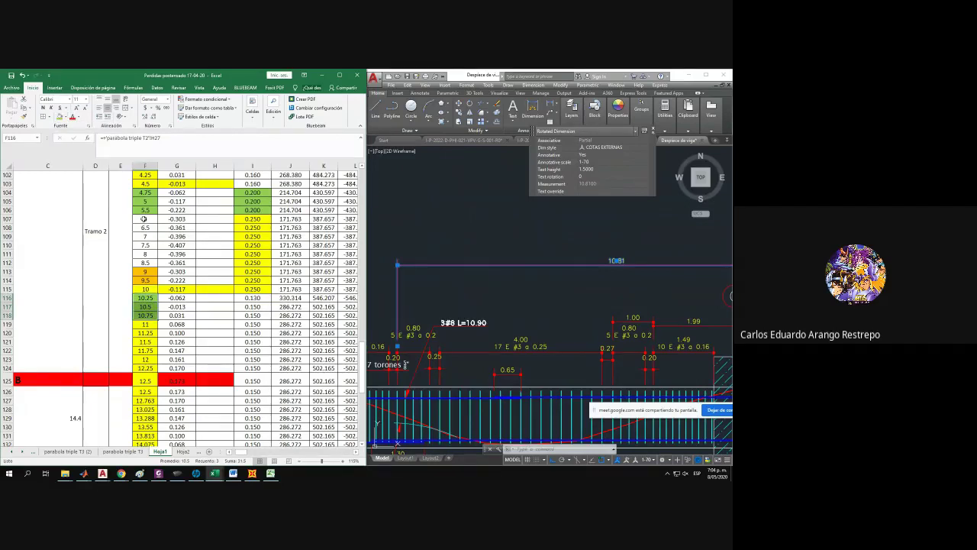
Shade the distance cells 6 to 10 (F107:F115) and the spacing cells I107:I114 orange.
drag(142, 219, 140, 283)
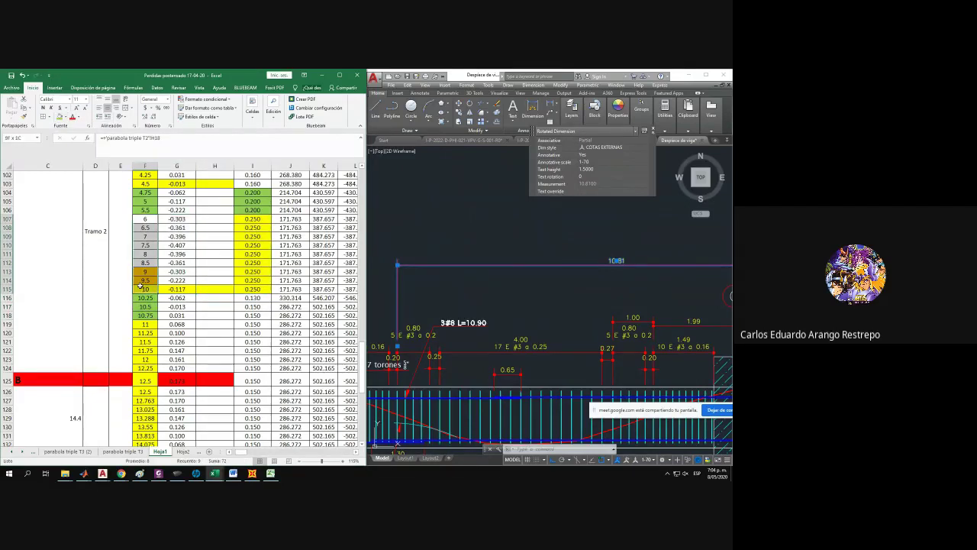
click(67, 119)
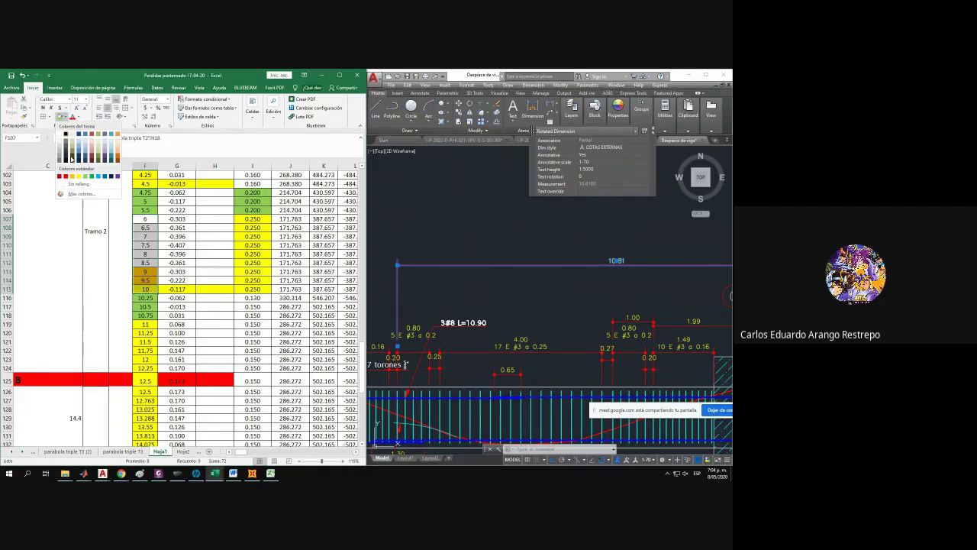
click(73, 176)
click(173, 236)
scroll(249, 243, up, 1)
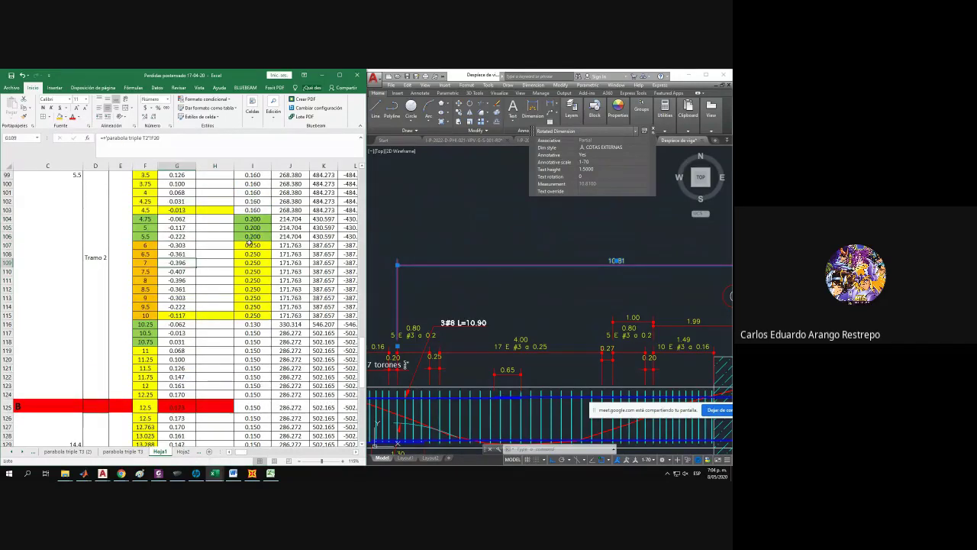
drag(249, 241, 253, 303)
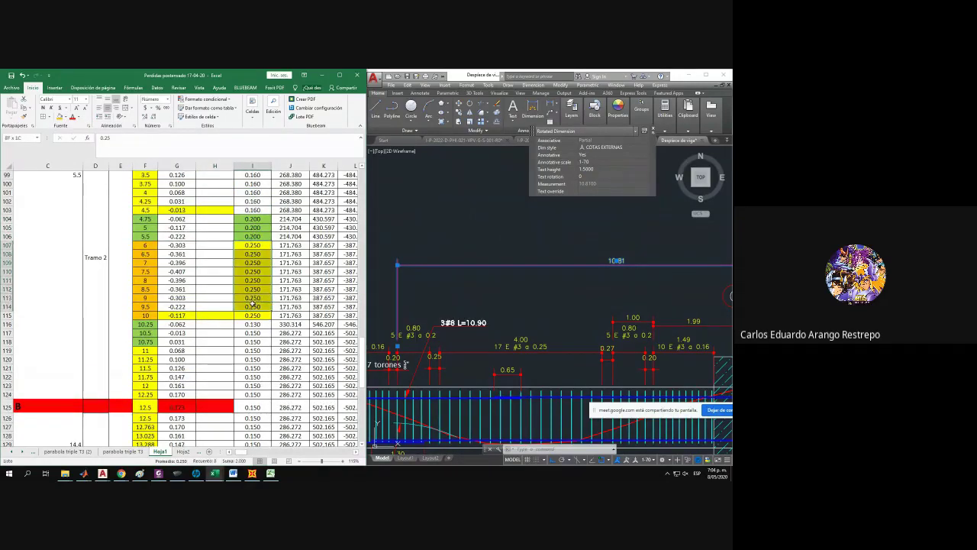
click(61, 117)
Shade the 0.160 spacing cells I94:I103 yellow.
drag(252, 218, 252, 299)
scroll(252, 216, up, 3)
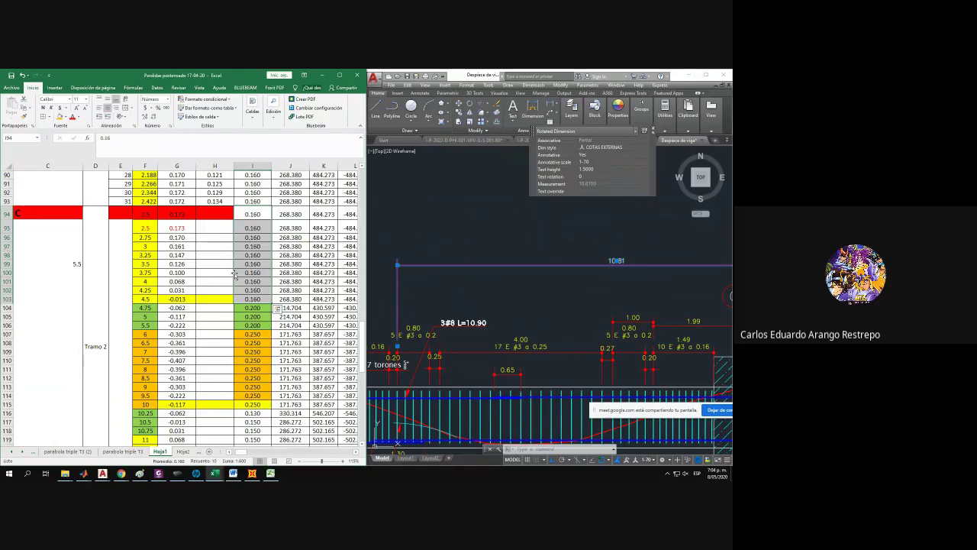
scroll(196, 272, down, 4)
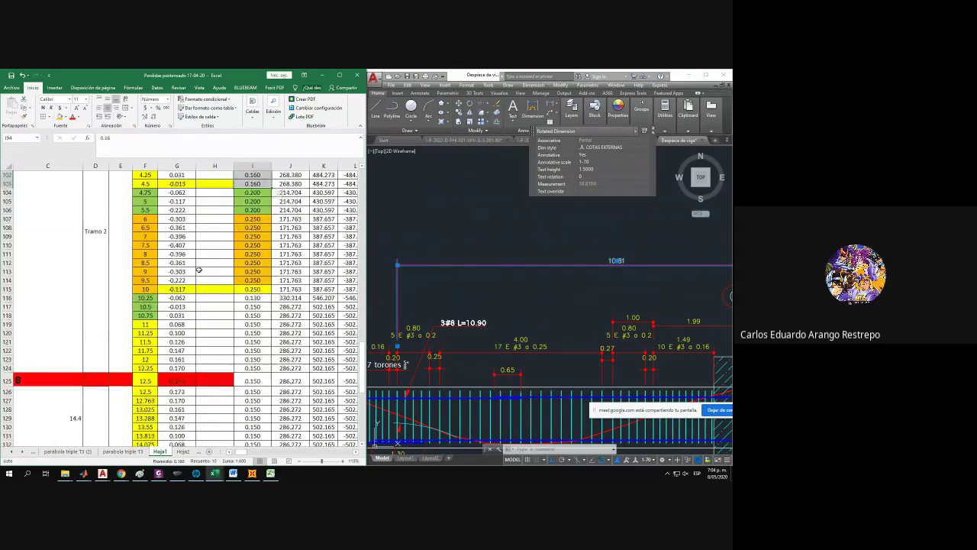
scroll(197, 270, up, 3)
click(77, 117)
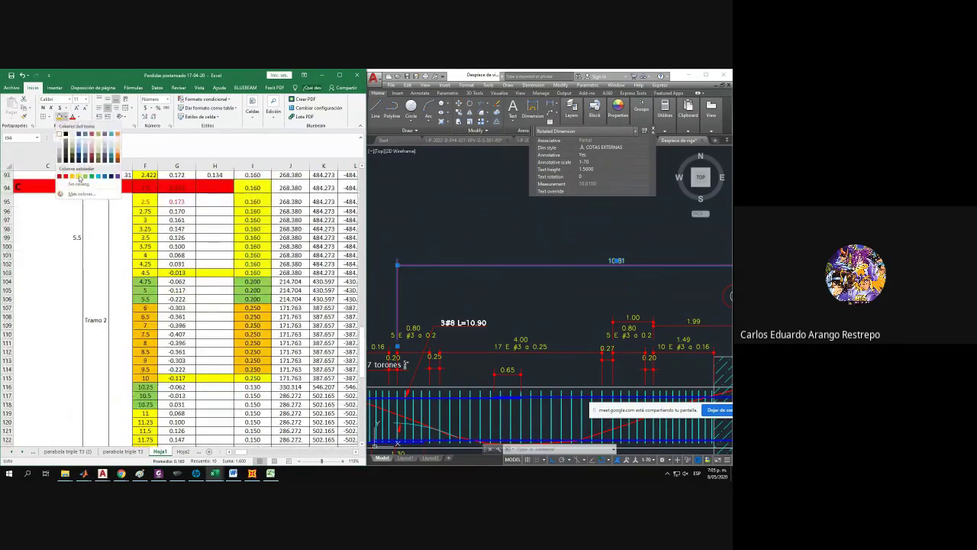
click(79, 178)
In AutoCAD, stretch the 10.81 dimension past support B to the far end of the next 10 E #3 a 0.16 zone, making it 14.99 long.
scroll(236, 242, down, 4)
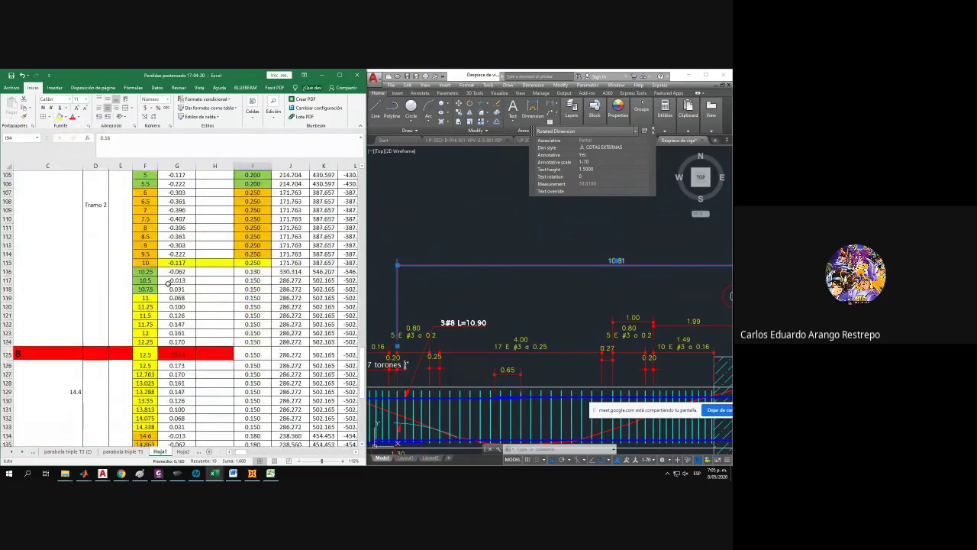
click(168, 283)
middle_drag(474, 280, 584, 279)
click(573, 278)
click(535, 267)
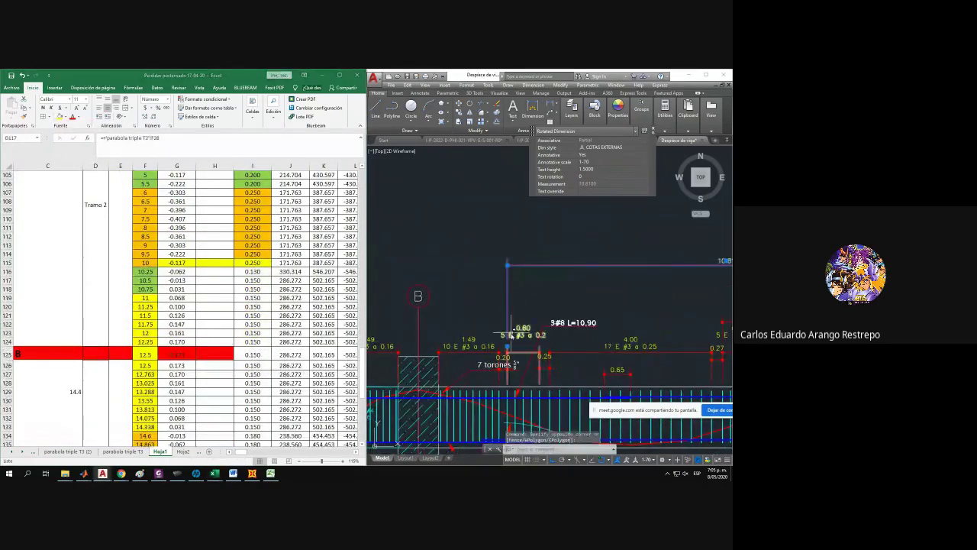
click(507, 344)
middle_drag(507, 344, 601, 320)
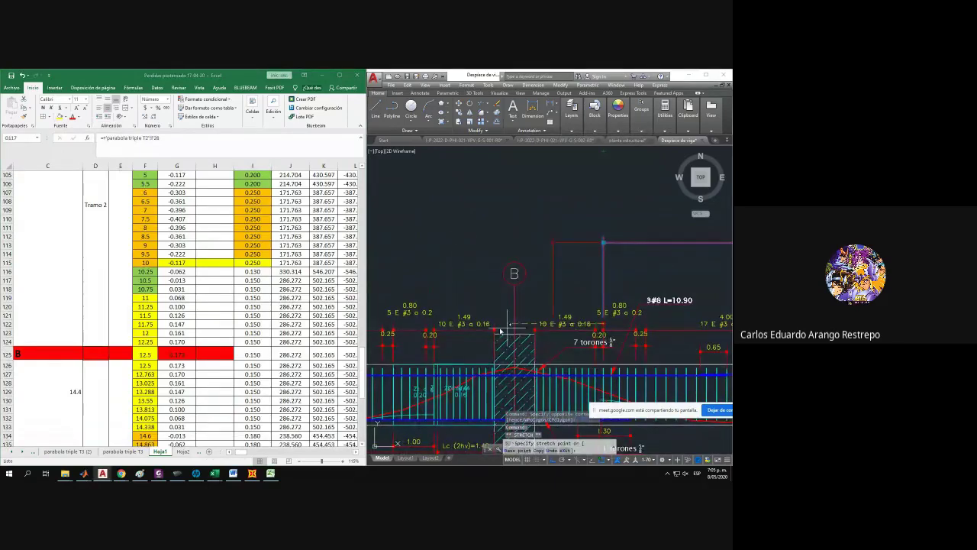
click(436, 326)
key(Escape)
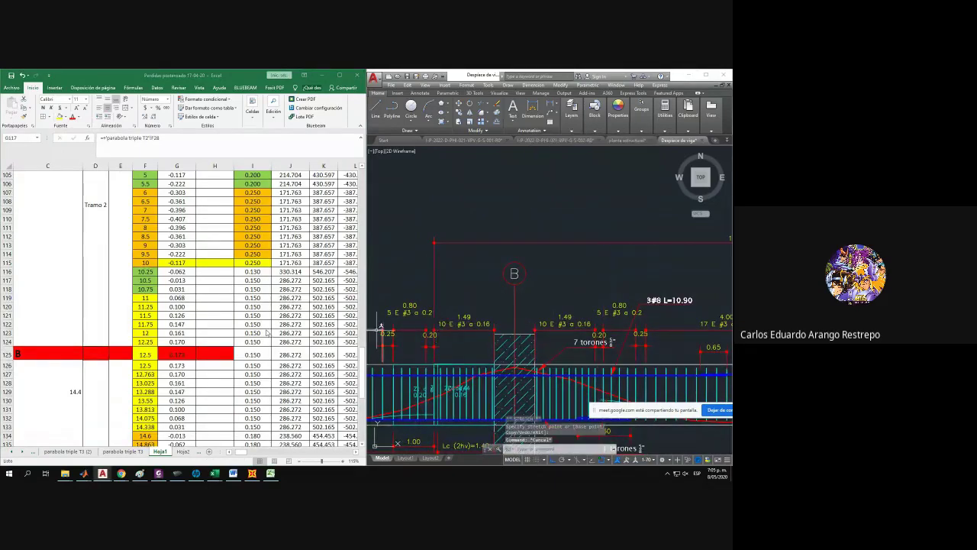
click(512, 279)
middle_drag(562, 270, 429, 282)
key(Escape)
In the Excel table, shade the row for distance 15.125 (F136:J136) yellow.
click(163, 306)
scroll(168, 296, down, 2)
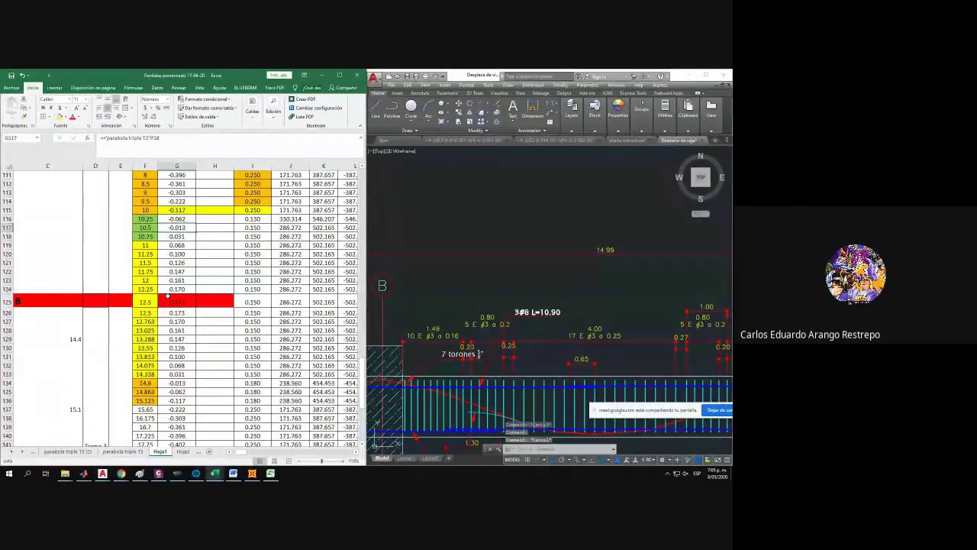
scroll(156, 366, down, 2)
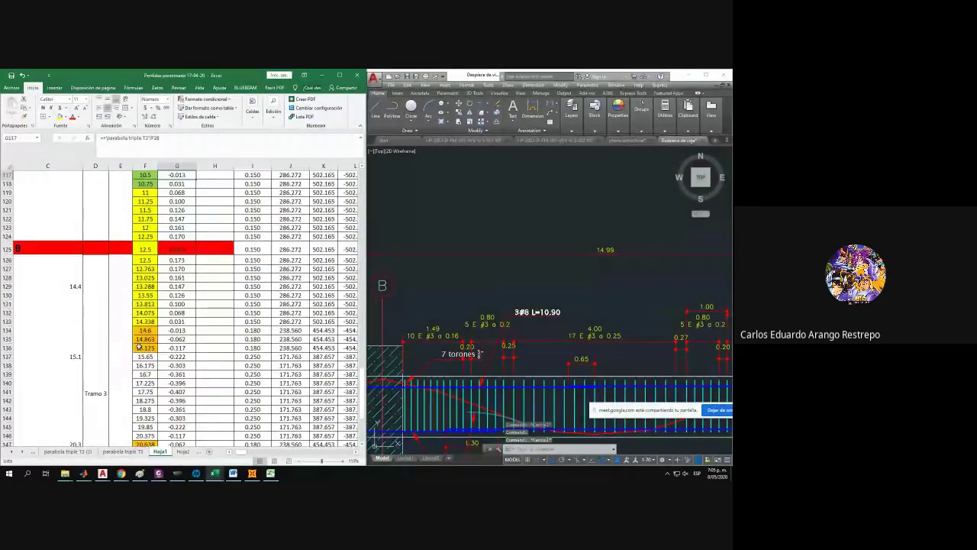
drag(142, 347, 302, 348)
click(64, 117)
scroll(229, 305, up, 2)
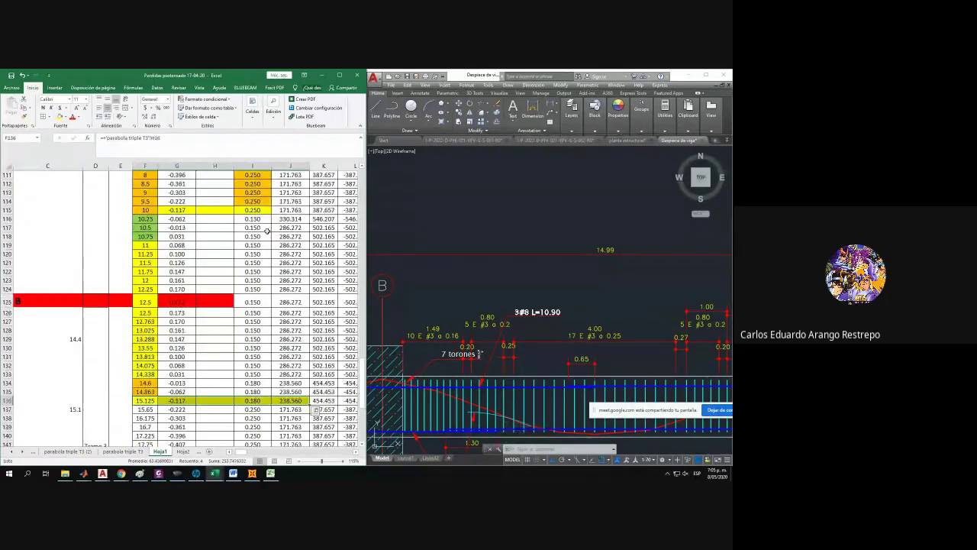
Bring the Despiece de viga drawing back beside the Excel table, showing the stirrup zones next to support B.
click(257, 211)
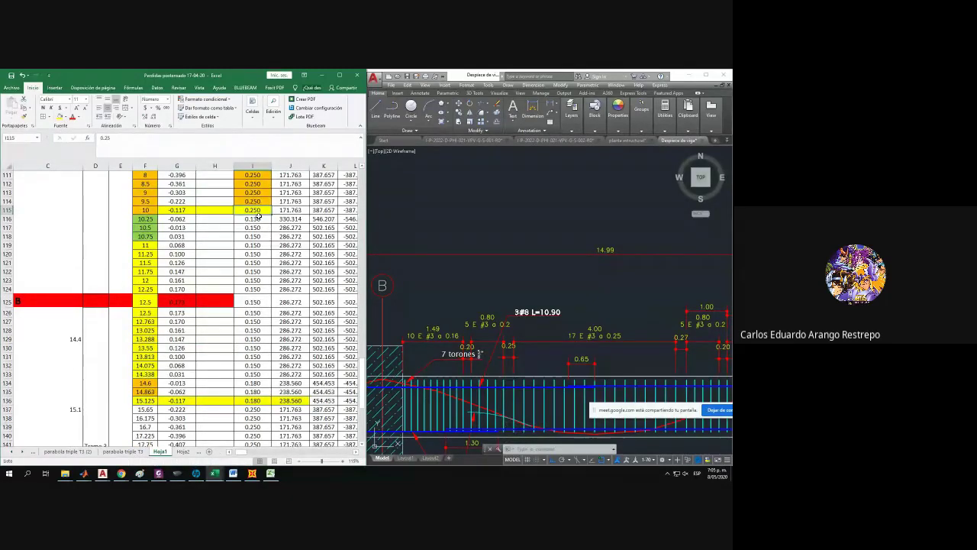
scroll(265, 219, up, 1)
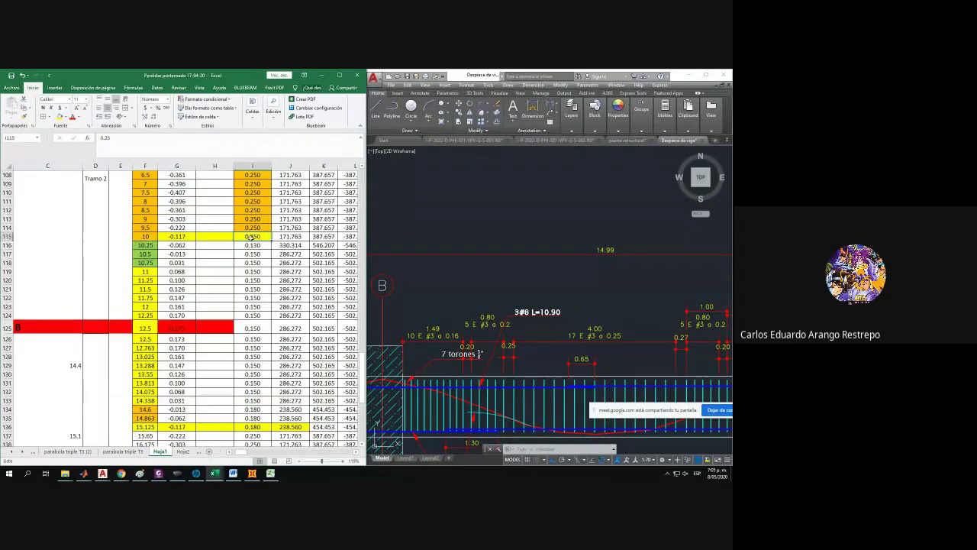
key(Down)
click(689, 74)
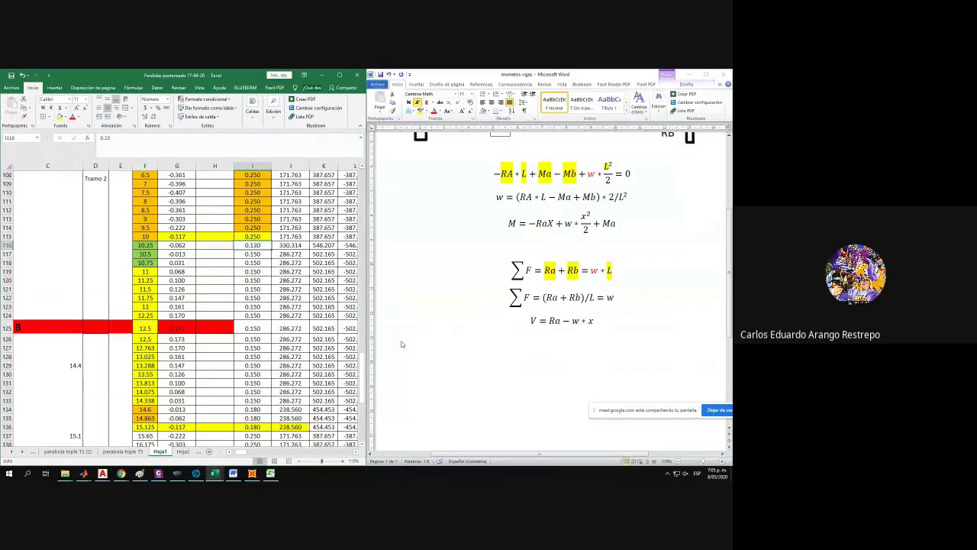
click(689, 75)
key(alt+Tab)
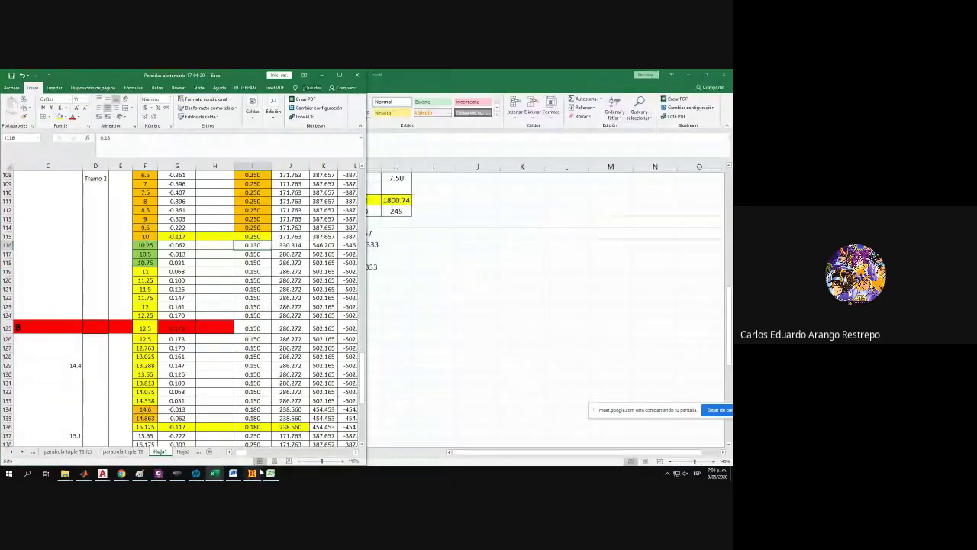
mouse_move(102, 473)
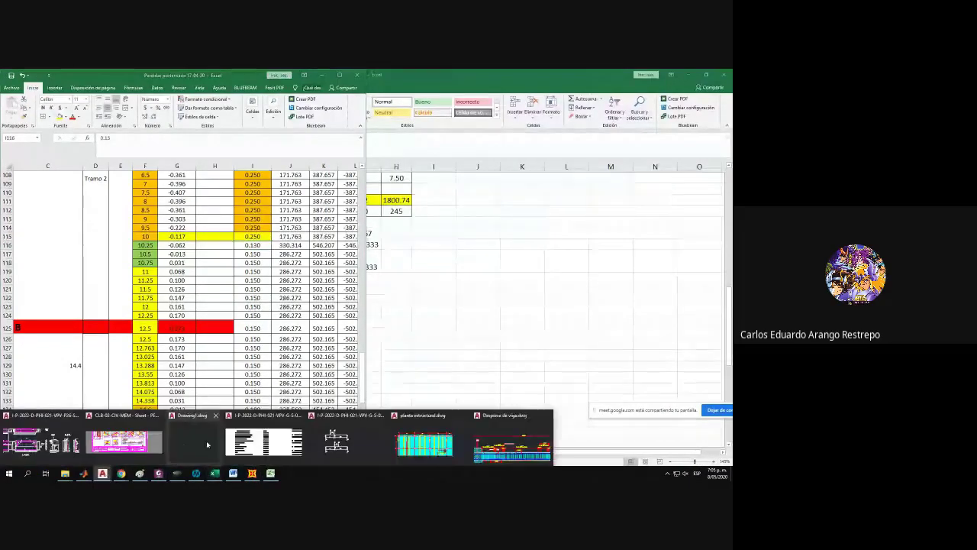
click(513, 440)
scroll(593, 236, up, 4)
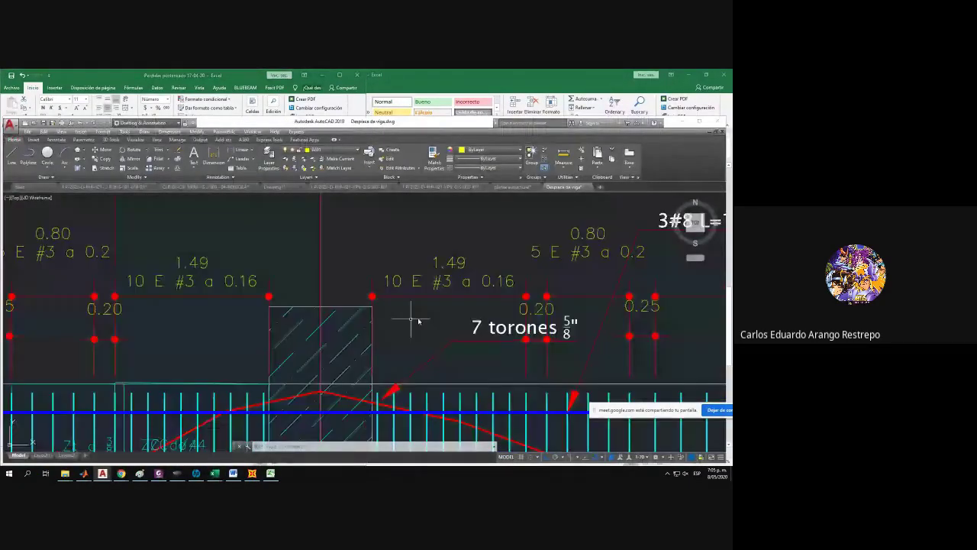
scroll(489, 309, down, 5)
scroll(531, 286, up, 5)
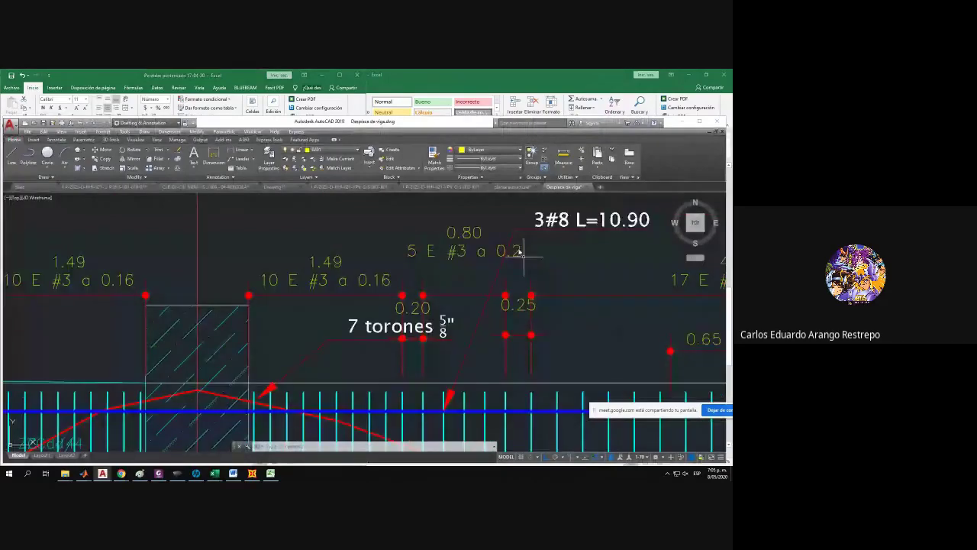
drag(431, 127, 730, 222)
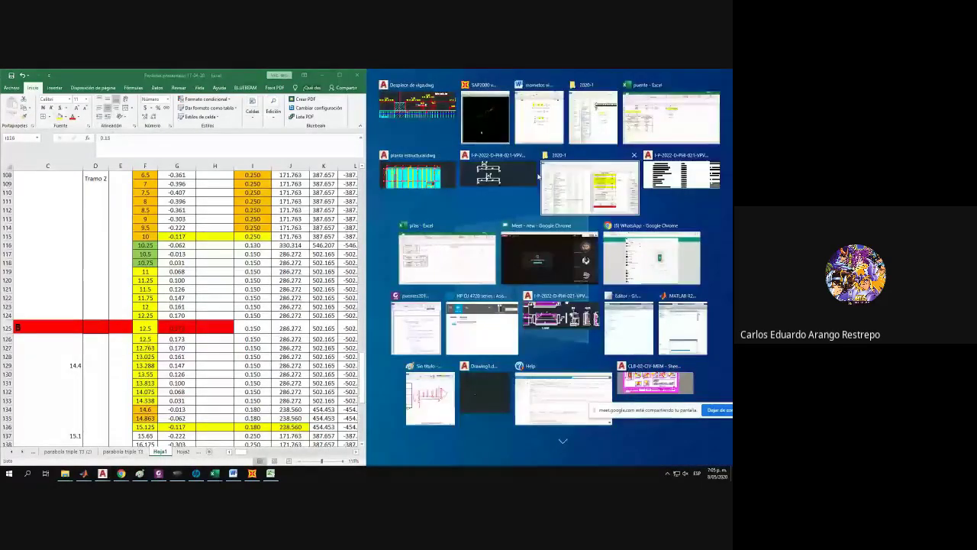
click(417, 107)
scroll(511, 254, up, 2)
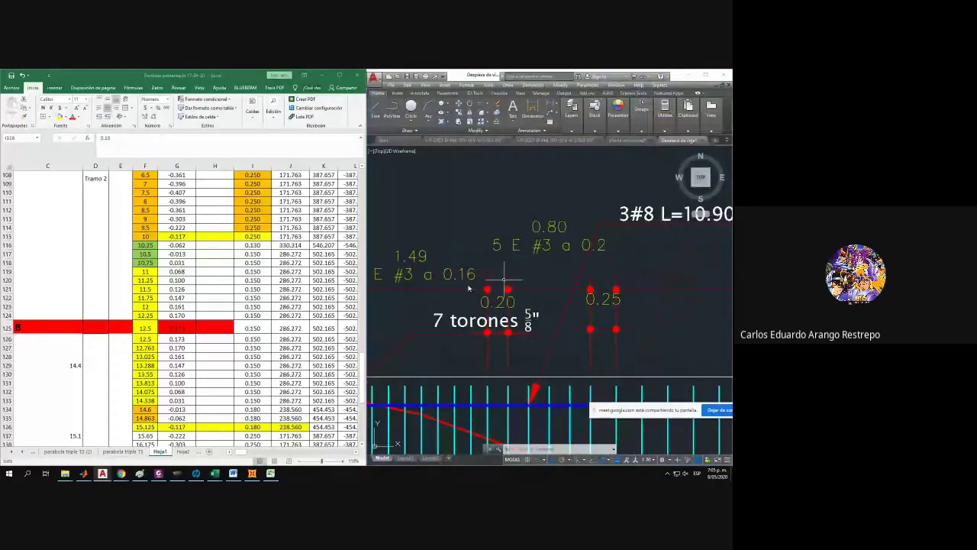
In the Excel table, set the spacing S for distances 10.25 to 10.75 (I116:I118) to 0.2 and shade those cells green.
drag(145, 245, 255, 263)
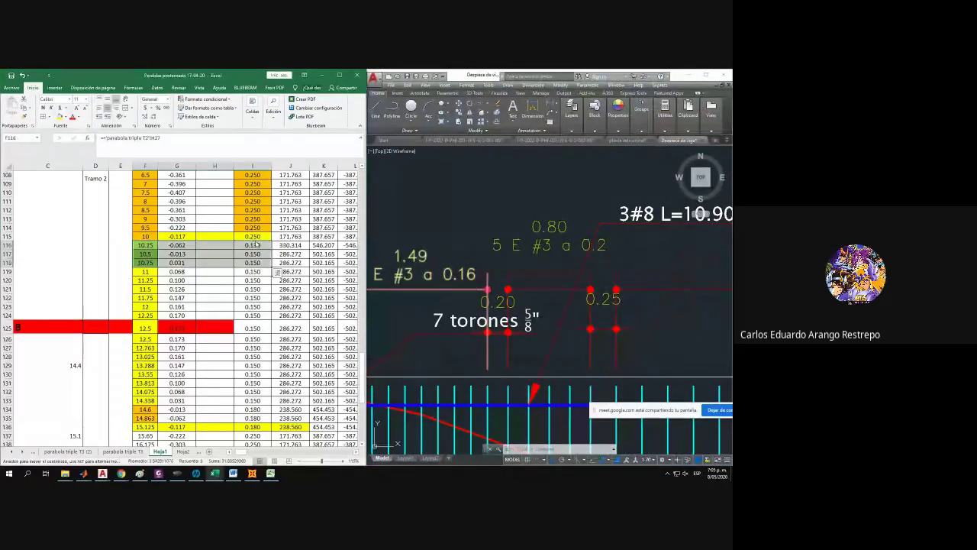
click(254, 245)
text(0.13)
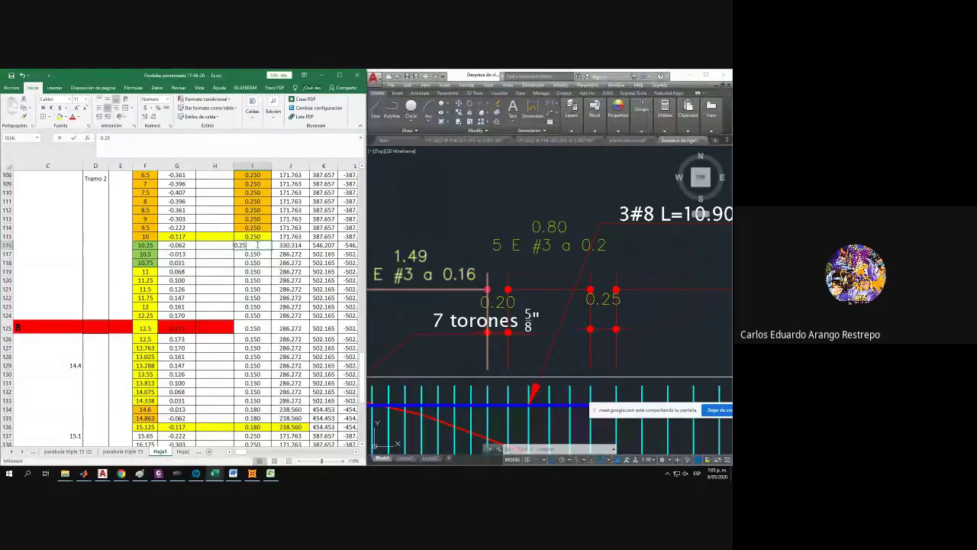
key(BackSpace)
key(BackSpace)
key(BackSpace)
key(BackSpace)
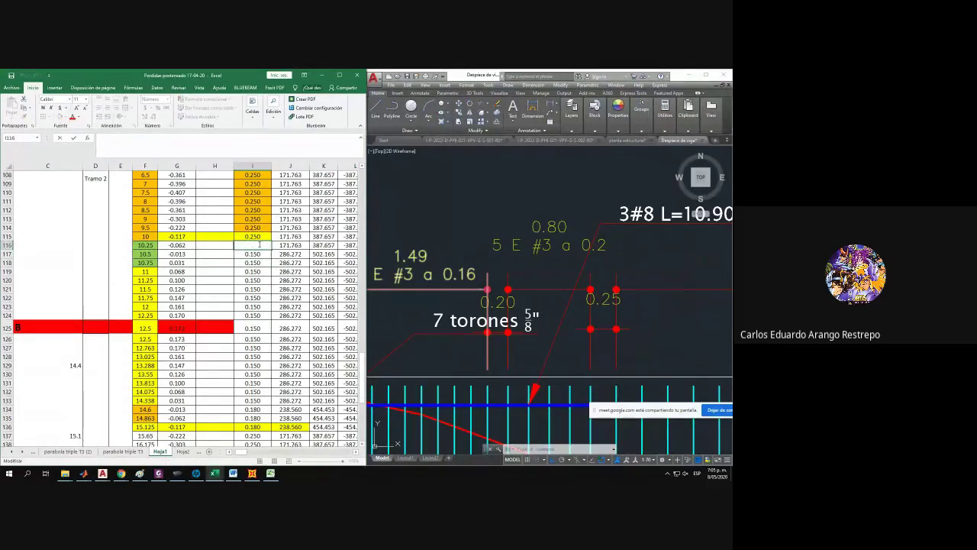
key(ctrl+Return)
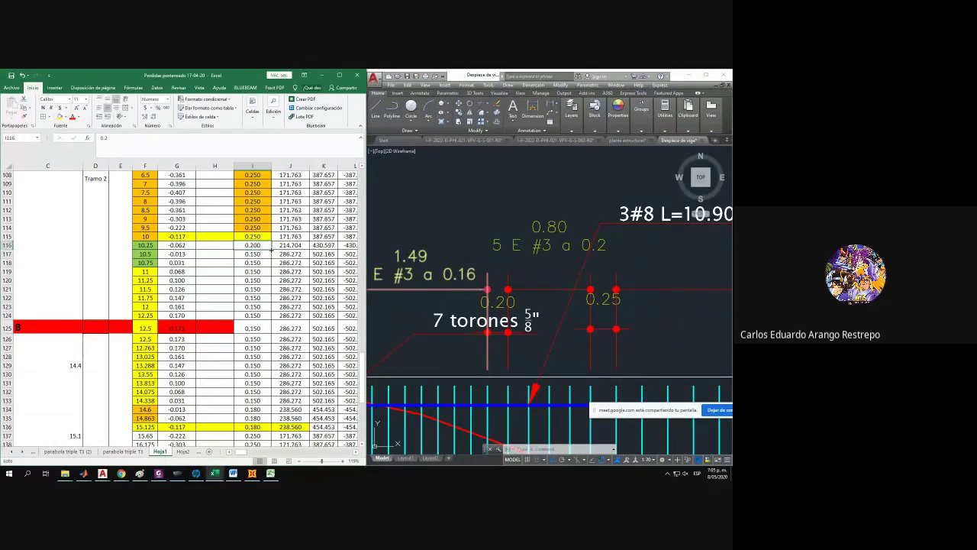
drag(271, 248, 271, 265)
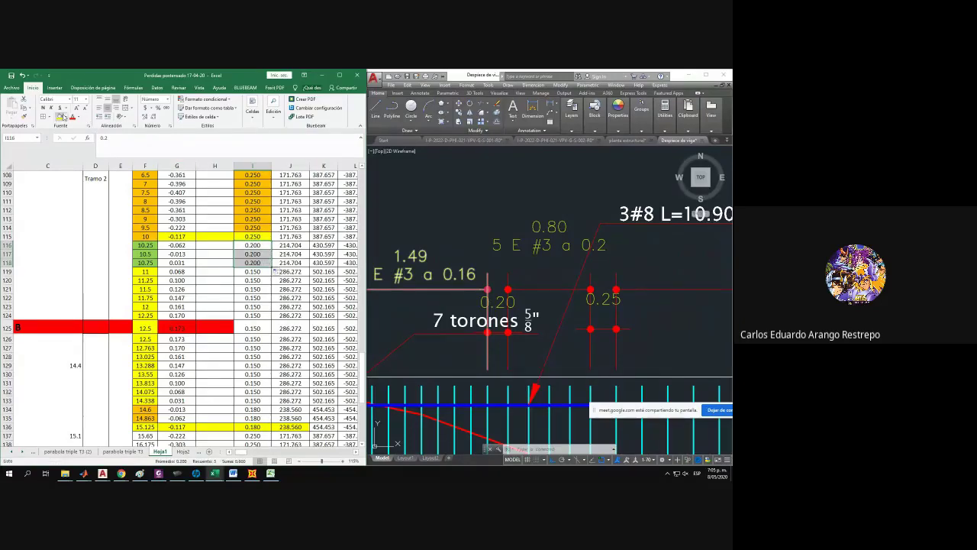
click(66, 117)
click(84, 178)
click(290, 254)
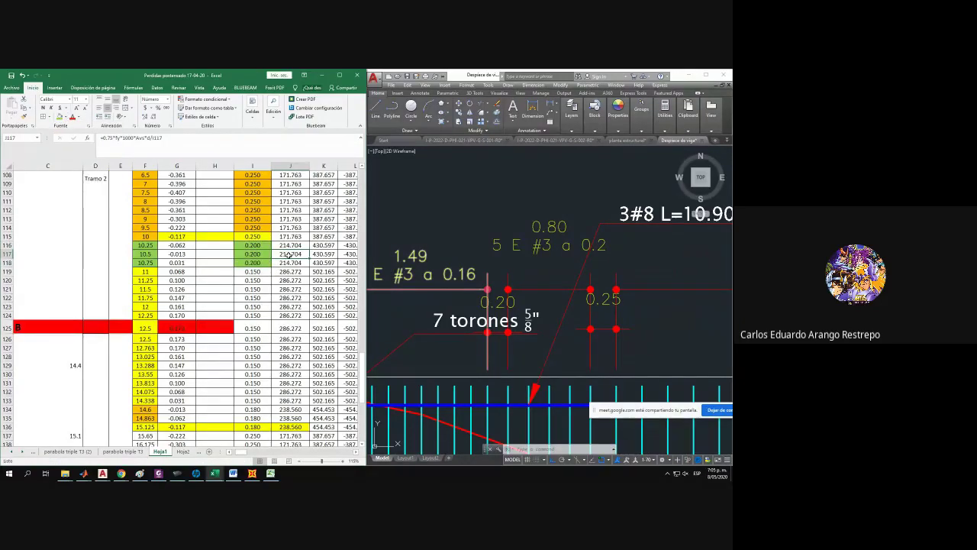
Compare the Tramo 2 spacing cells in Excel with the stirrup zones between supports C and B in the AutoCAD drawing.
scroll(265, 206, up, 5)
click(260, 281)
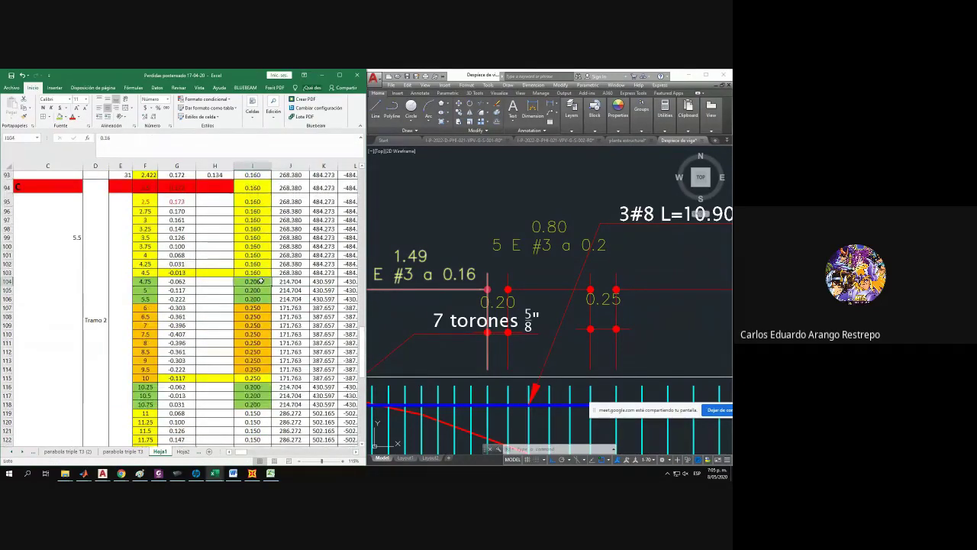
click(259, 315)
scroll(578, 313, down, 5)
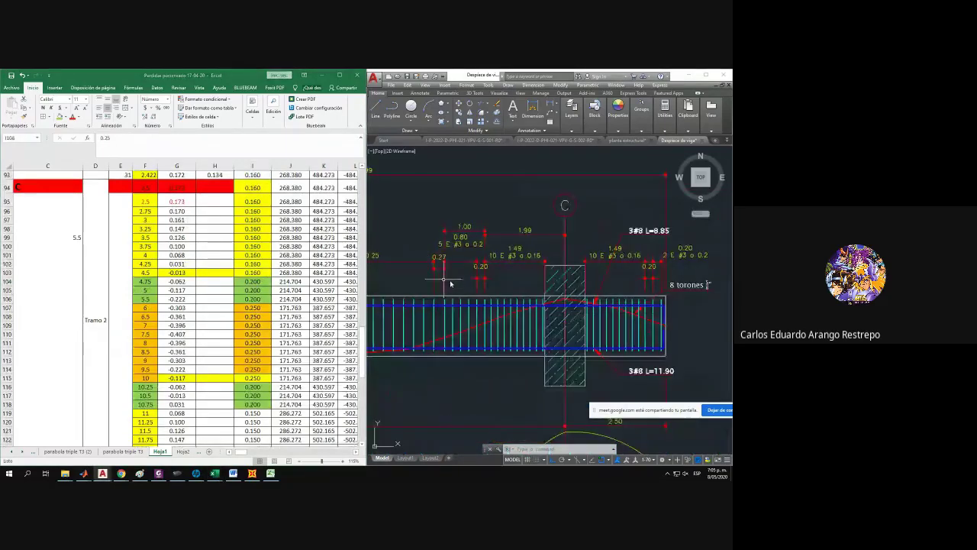
scroll(499, 275, up, 2)
scroll(522, 281, down, 1)
middle_drag(523, 282, 674, 282)
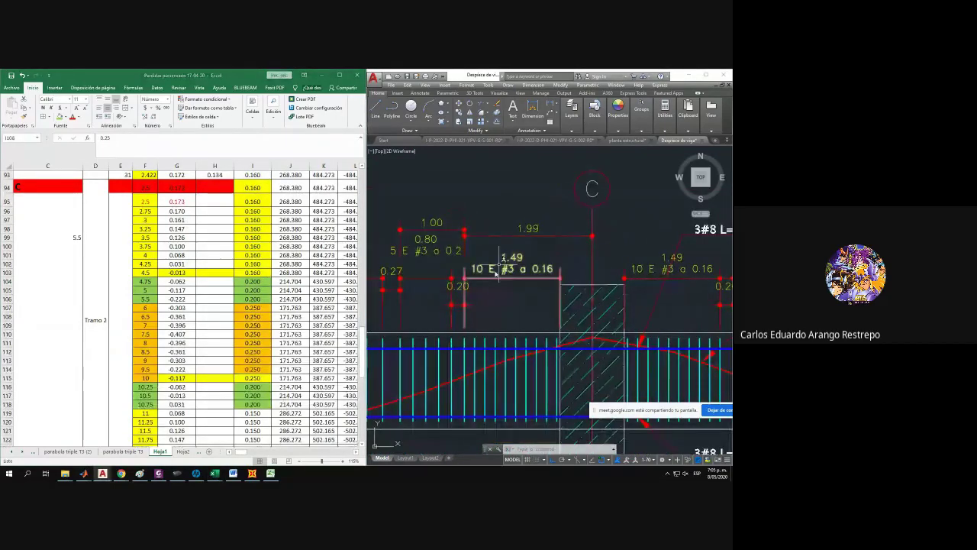
drag(252, 187, 253, 272)
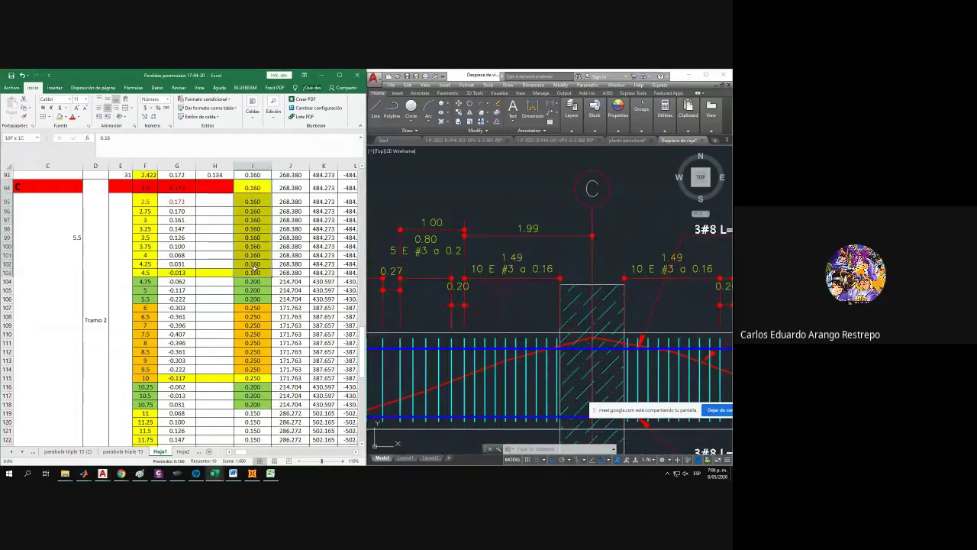
middle_drag(444, 245, 537, 242)
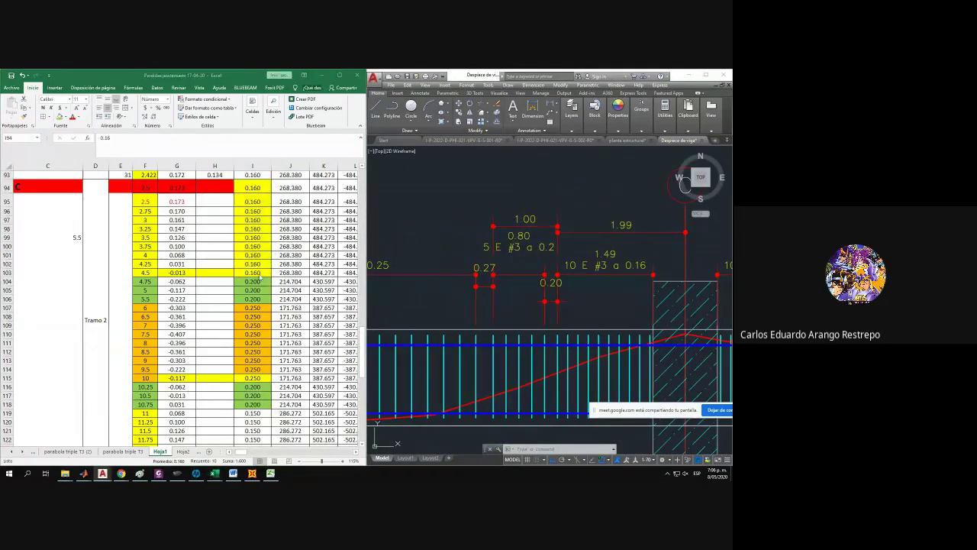
drag(252, 281, 252, 298)
middle_drag(436, 320, 642, 308)
scroll(641, 307, down, 2)
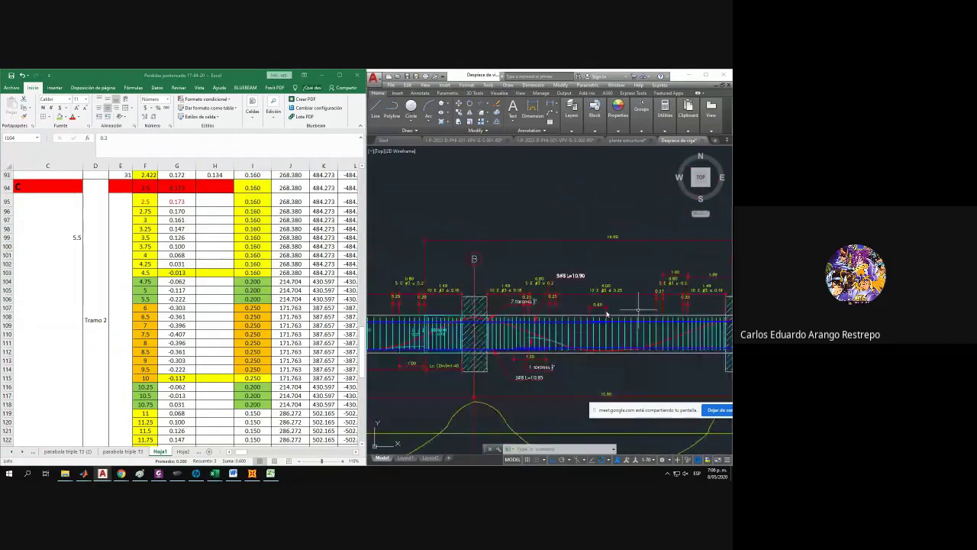
scroll(545, 302, up, 1)
middle_drag(548, 303, 533, 304)
scroll(533, 304, up, 1)
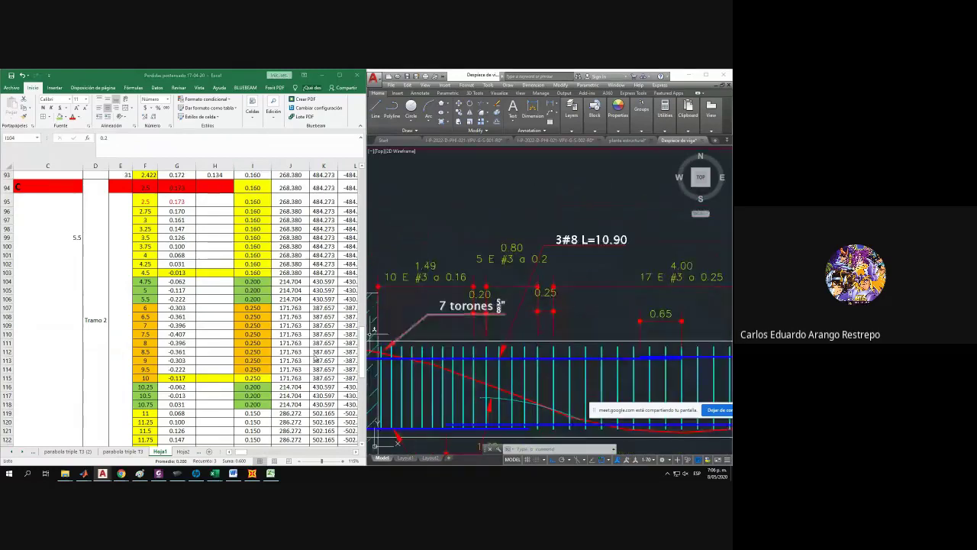
scroll(254, 369, down, 2)
Shade the spacing cells for distances 9 to 10 (I113:I115) orange in the Excel table.
drag(250, 300, 254, 316)
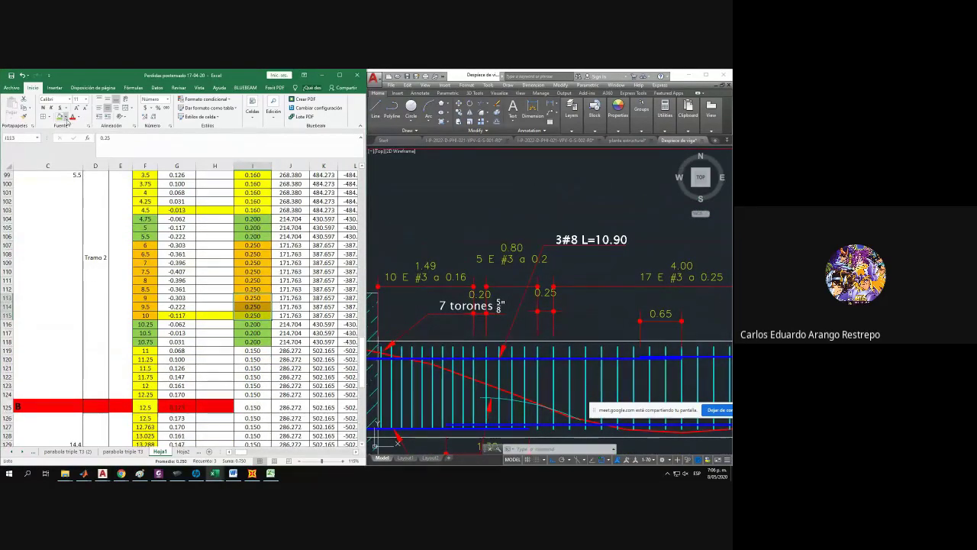
click(67, 117)
click(77, 177)
click(574, 284)
click(230, 296)
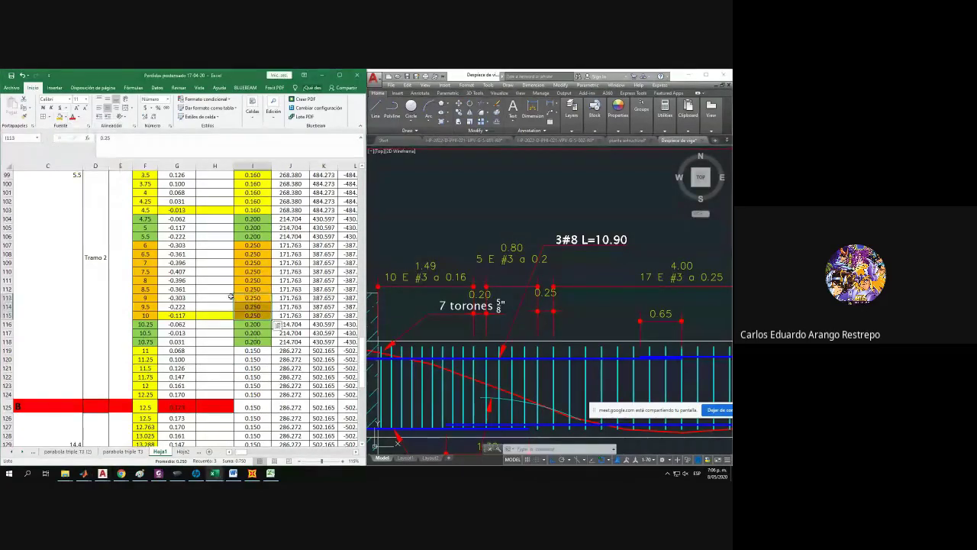
scroll(196, 229, up, 1)
In AutoCAD, shorten the 14.99 dimension to the outer end of the 10 E #3 a 0.16 zone beyond support C, making it 0.51 long.
scroll(570, 313, down, 6)
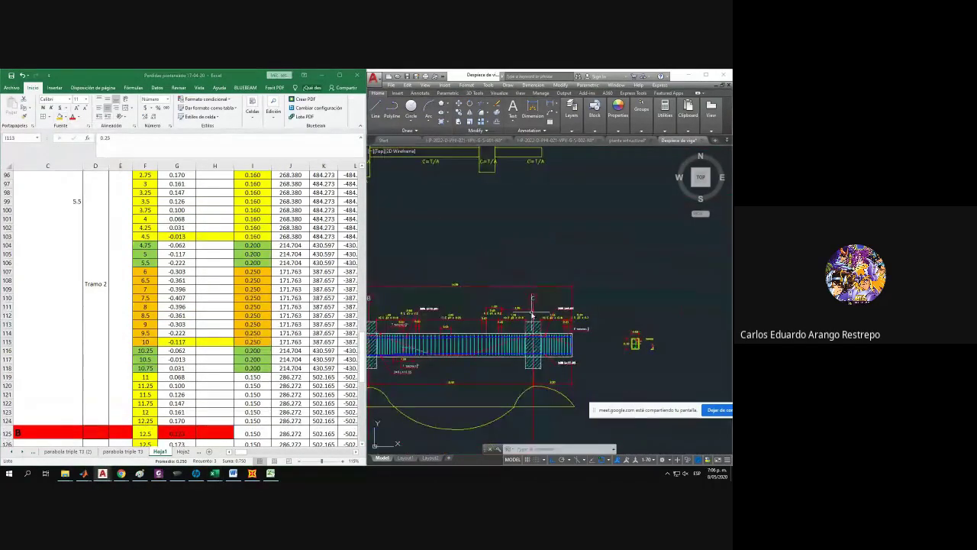
click(494, 292)
click(479, 270)
middle_drag(445, 290, 530, 301)
middle_drag(453, 310, 521, 302)
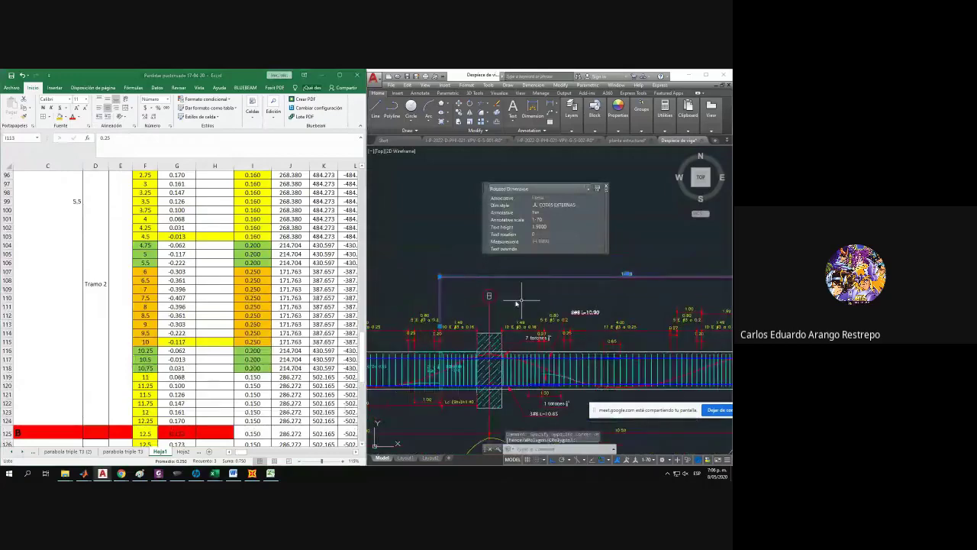
click(440, 326)
middle_drag(672, 333, 435, 326)
scroll(466, 326, up, 5)
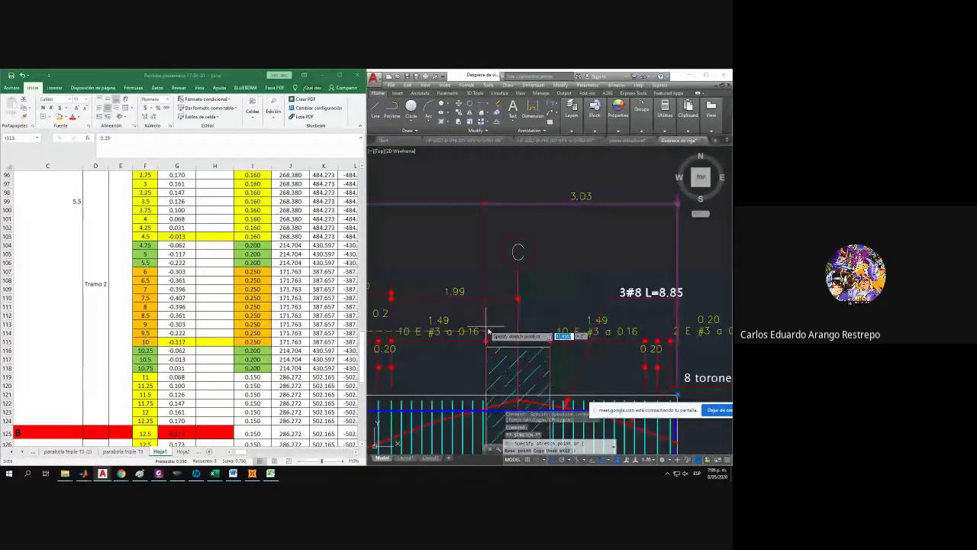
middle_drag(603, 332, 477, 335)
click(518, 342)
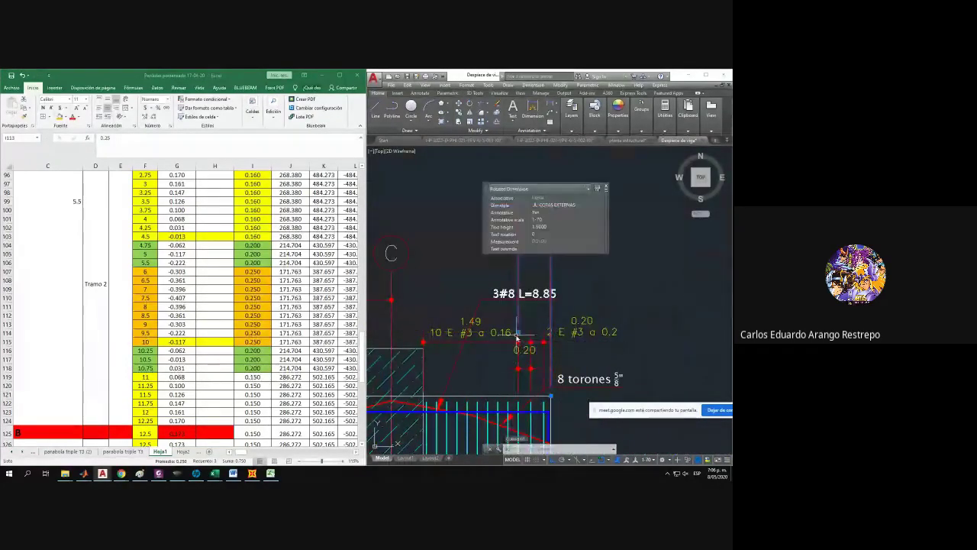
key(Escape)
In Excel, shade the distance cells 0.000 to 0.469 (F62:F68) orange and extend the orange 0.200 spacing down to I68.
scroll(195, 281, up, 13)
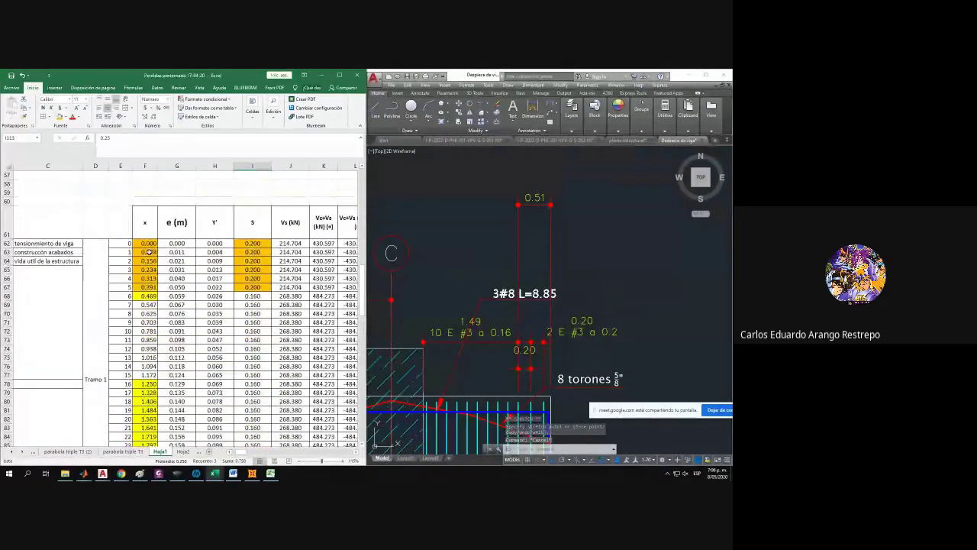
drag(146, 243, 153, 296)
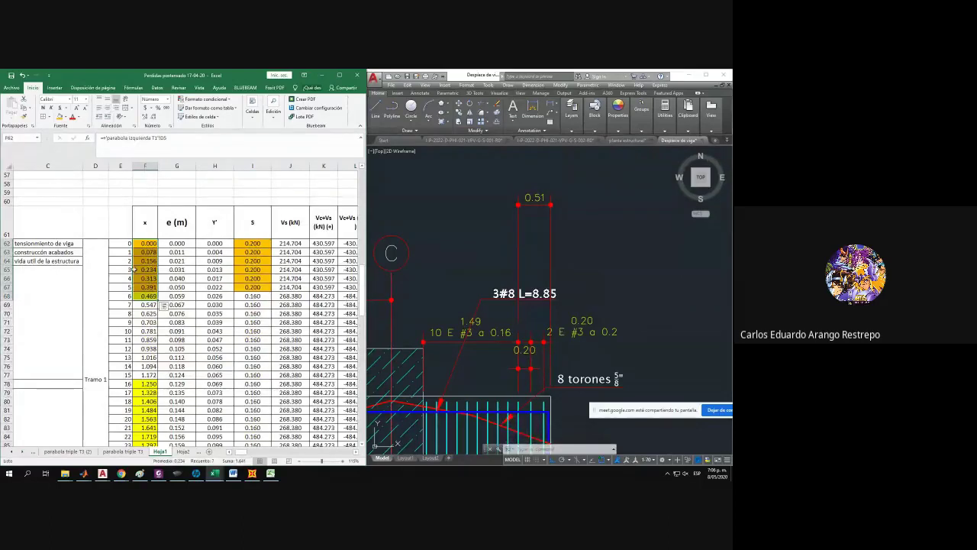
click(61, 116)
drag(260, 287, 270, 296)
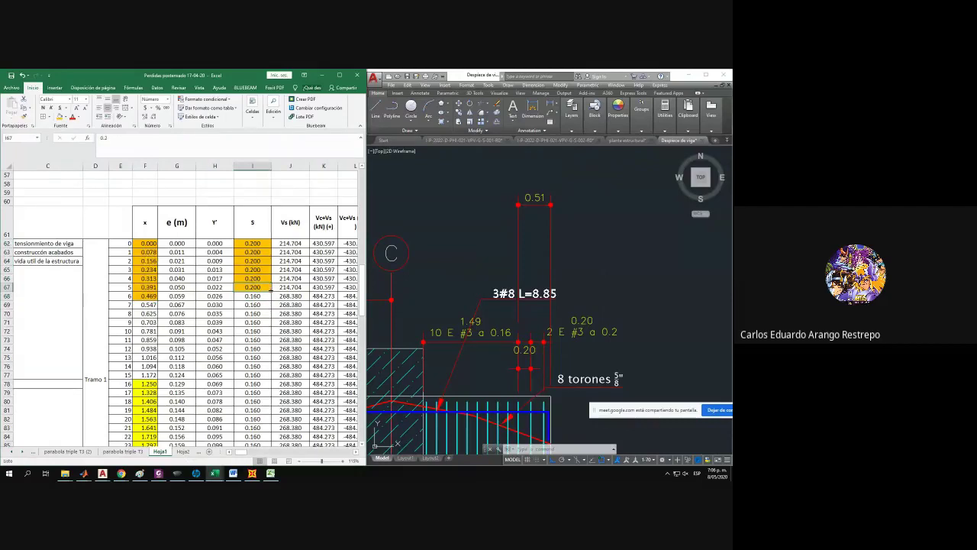
In AutoCAD, stretch the 0.51 dimension to the axis of support C, making it 2.50 long.
click(720, 284)
middle_drag(547, 280, 589, 254)
click(587, 253)
click(555, 236)
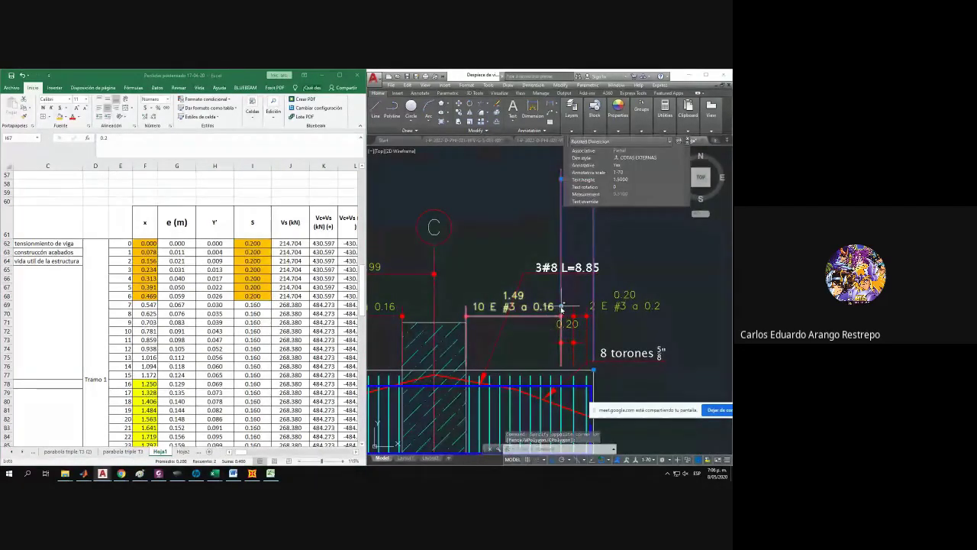
click(561, 316)
click(432, 309)
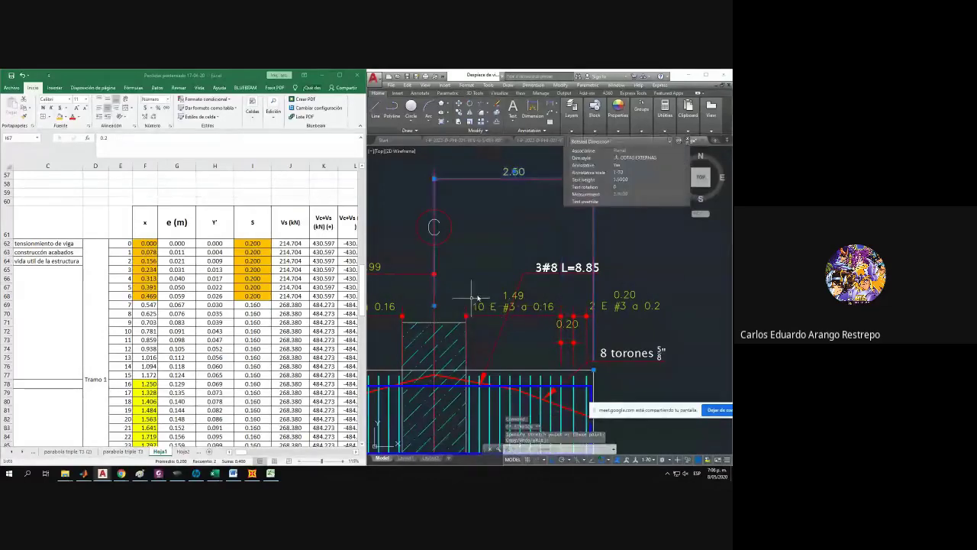
scroll(235, 301, down, 3)
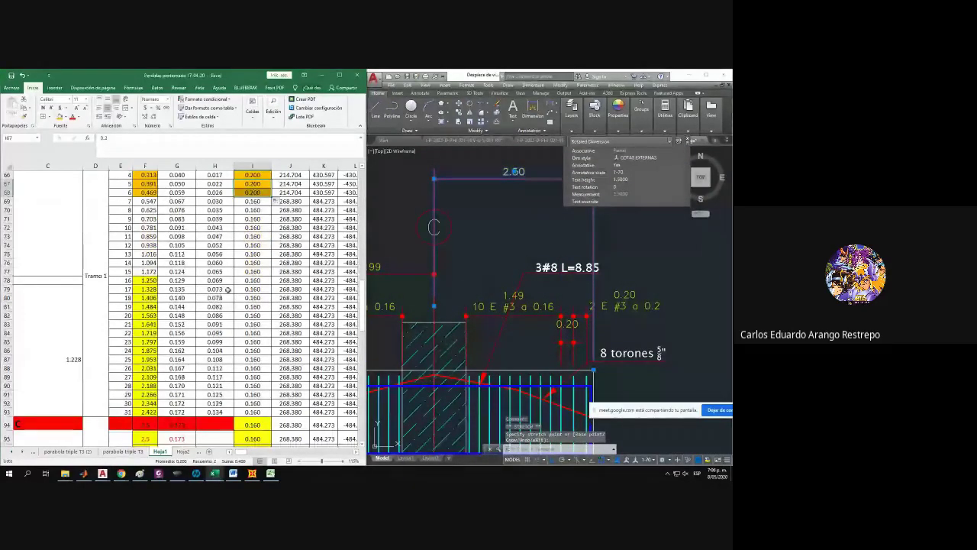
scroll(564, 313, down, 3)
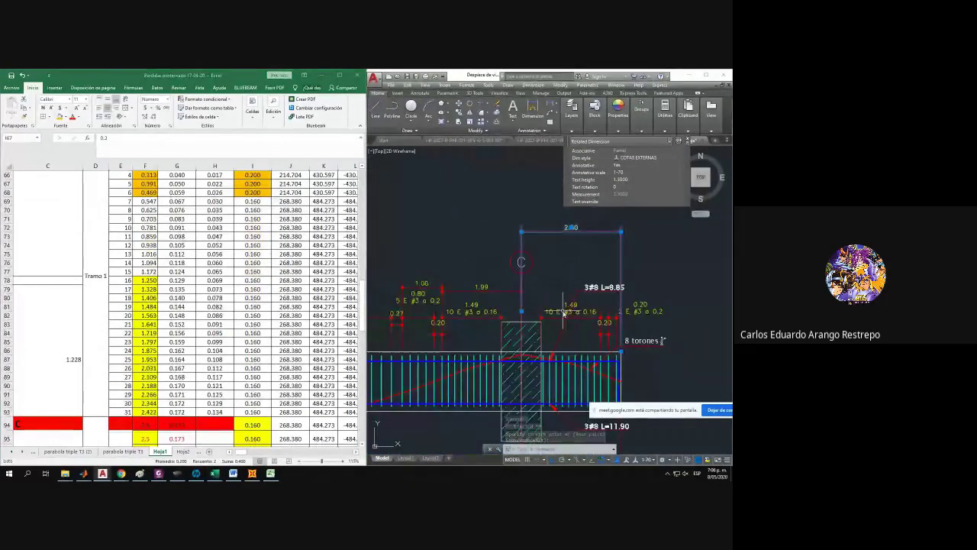
Stretch the 2.50 dimension across support C to the far end of the opposite 10 E #3 a 0.16 zone, making it 4.49 long.
middle_drag(563, 313, 612, 315)
click(570, 313)
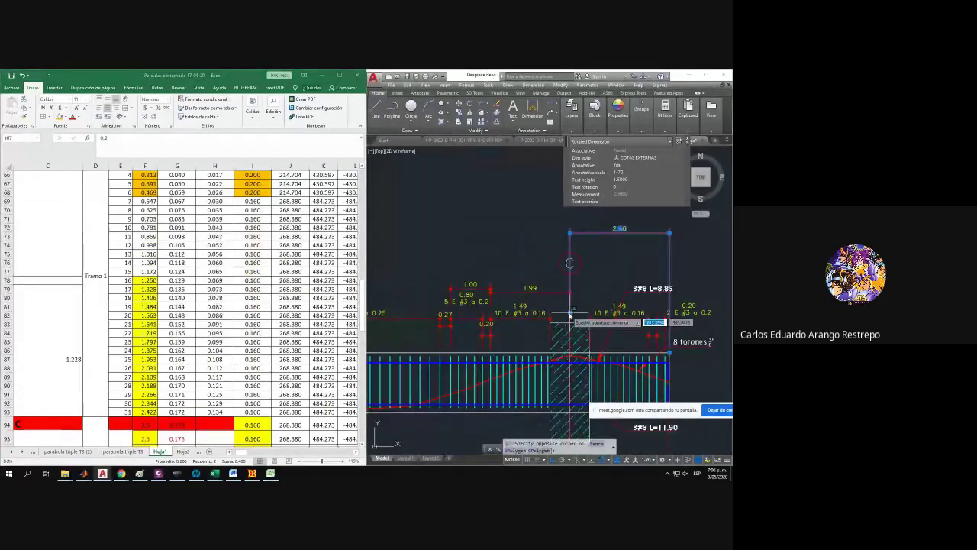
key(Escape)
click(570, 314)
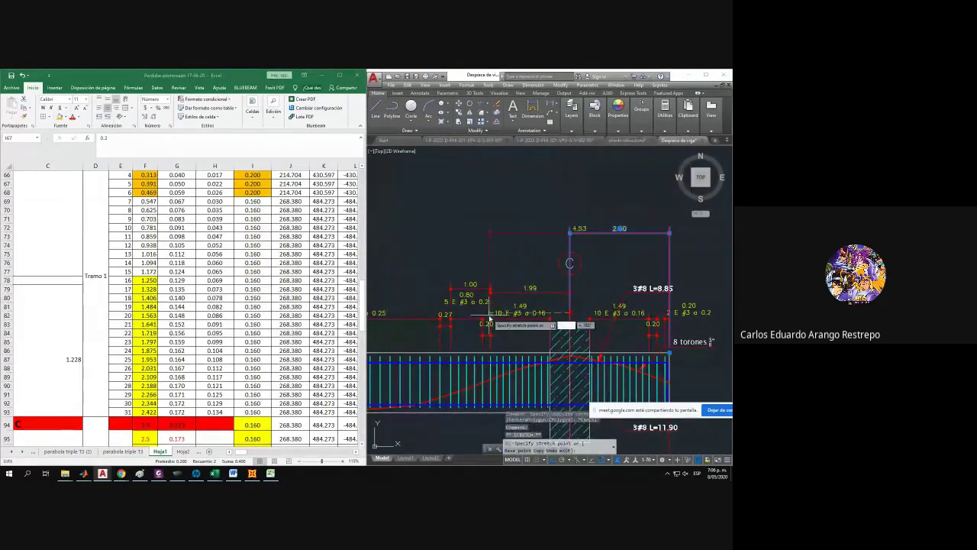
click(490, 319)
key(Escape)
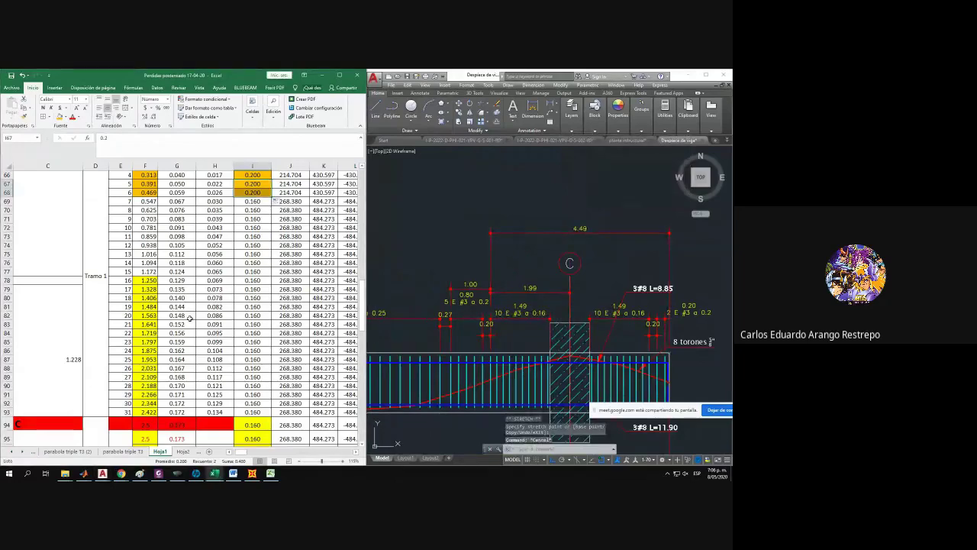
In Excel, shade the Tramo 2 rows for distances 4.75 and 5 (F104:I105) yellow and extend the 0.160 spacing down to I105.
click(189, 319)
scroll(179, 325, down, 6)
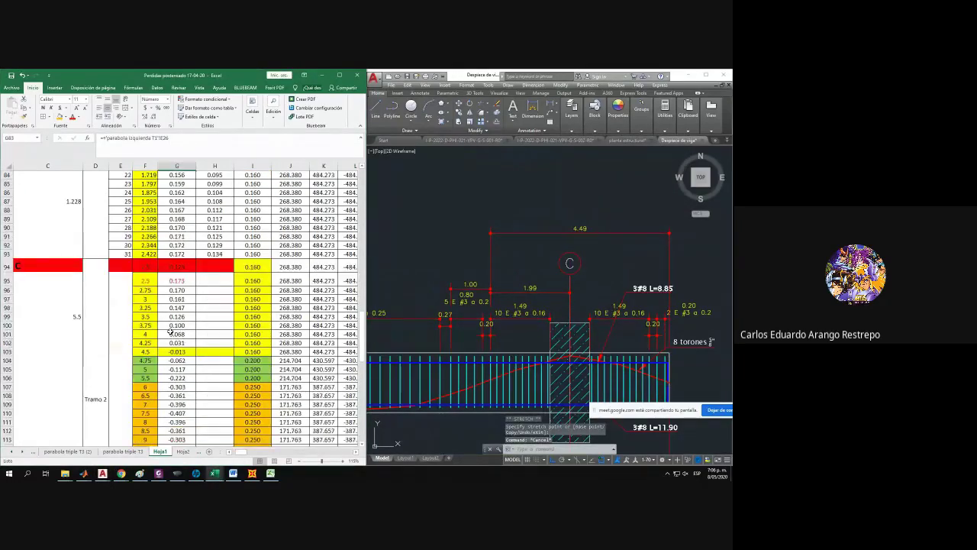
scroll(166, 335, down, 1)
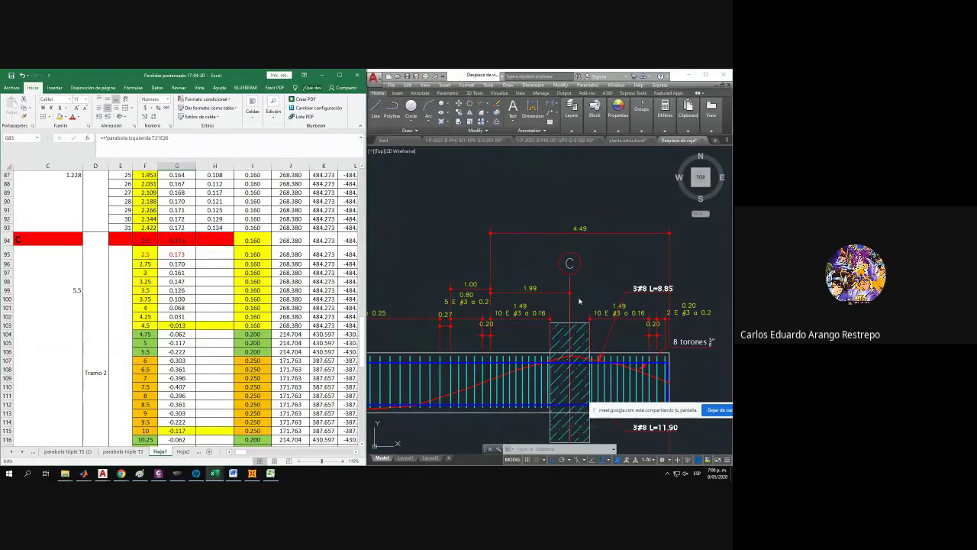
click(212, 299)
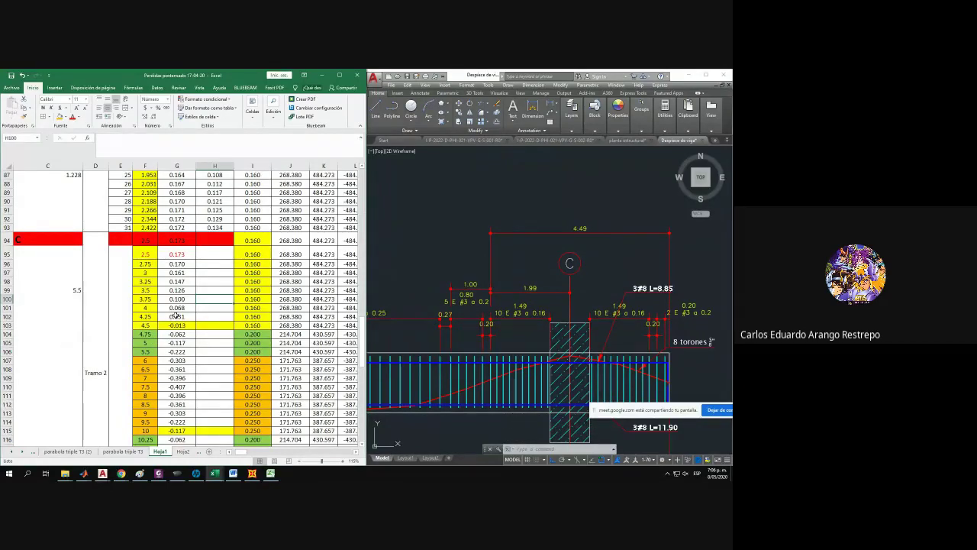
click(181, 281)
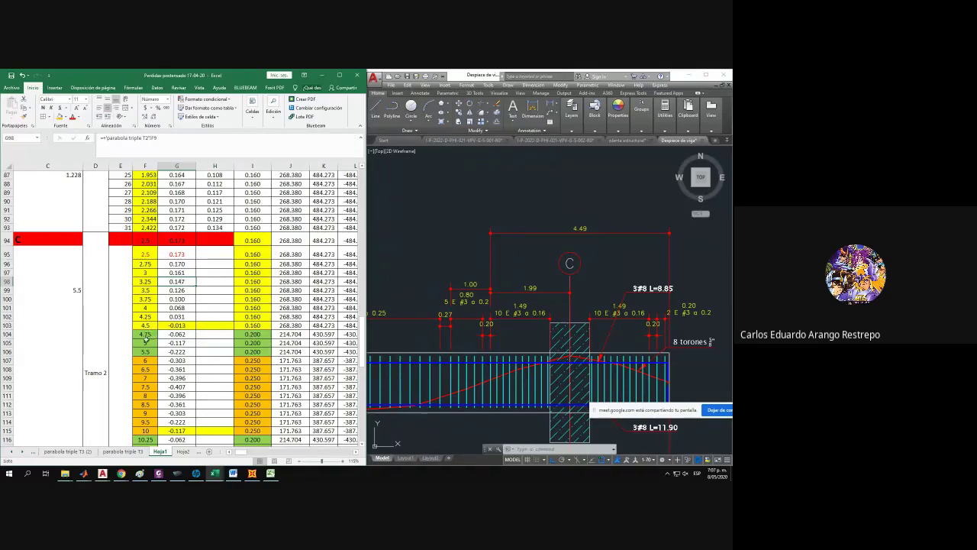
drag(146, 338, 263, 345)
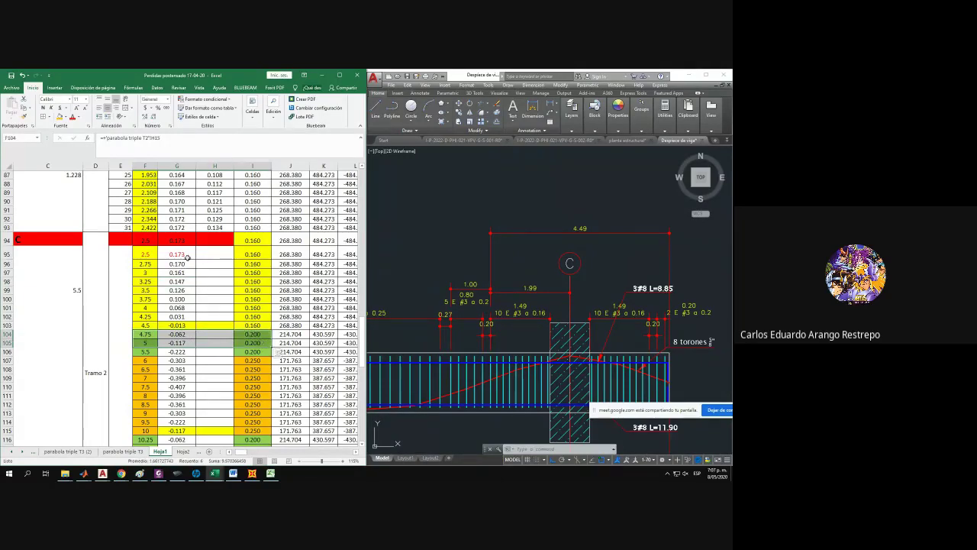
click(67, 118)
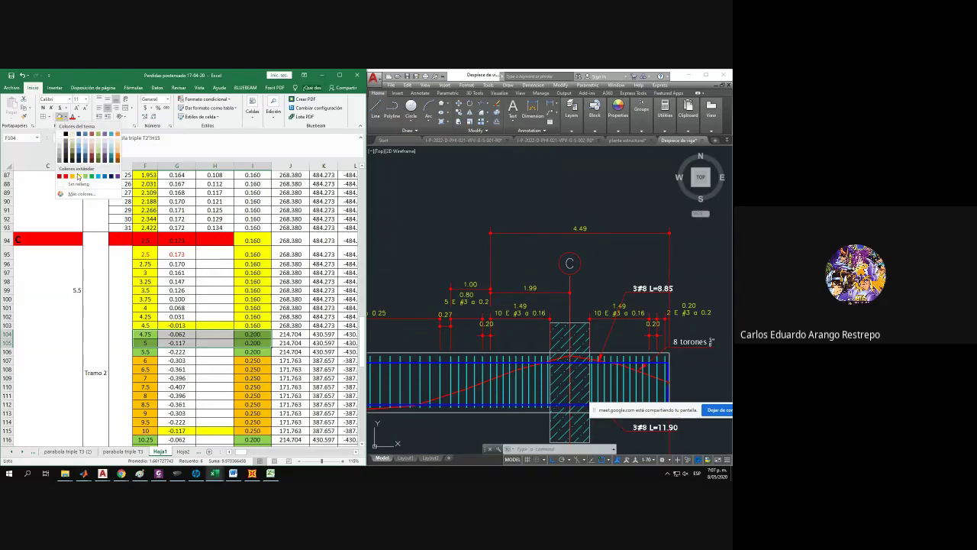
click(78, 177)
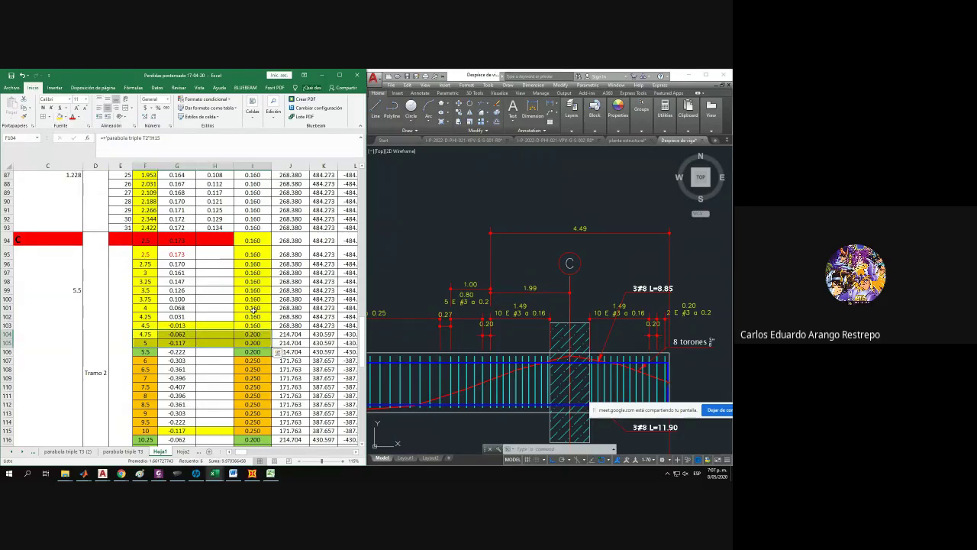
click(257, 317)
click(264, 325)
drag(271, 330, 272, 344)
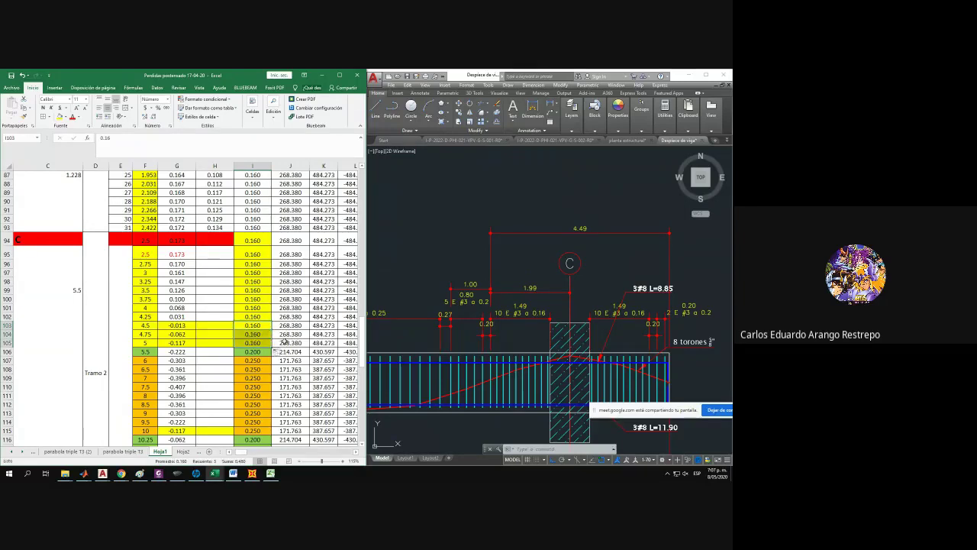
In AutoCAD, stretch the 4.49 dimension to the outer end of the 5 E #3 a 0.2 zone and select the matching Excel row F106:I106.
click(491, 293)
middle_drag(491, 274, 501, 268)
click(508, 268)
click(482, 253)
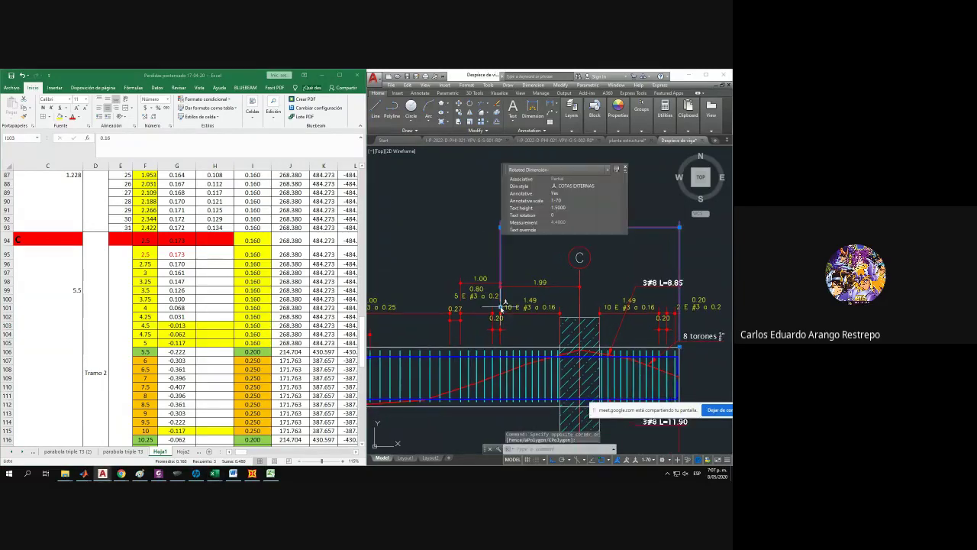
click(501, 308)
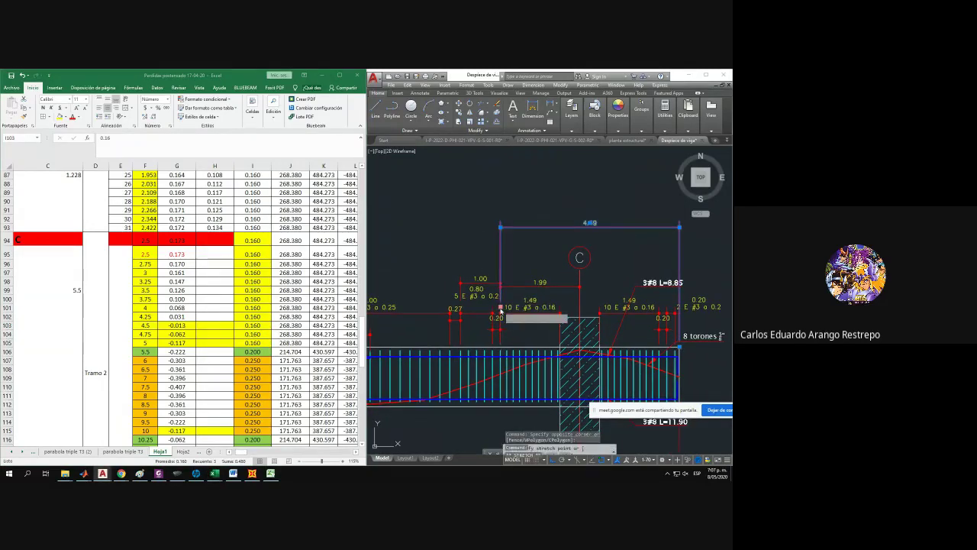
click(461, 309)
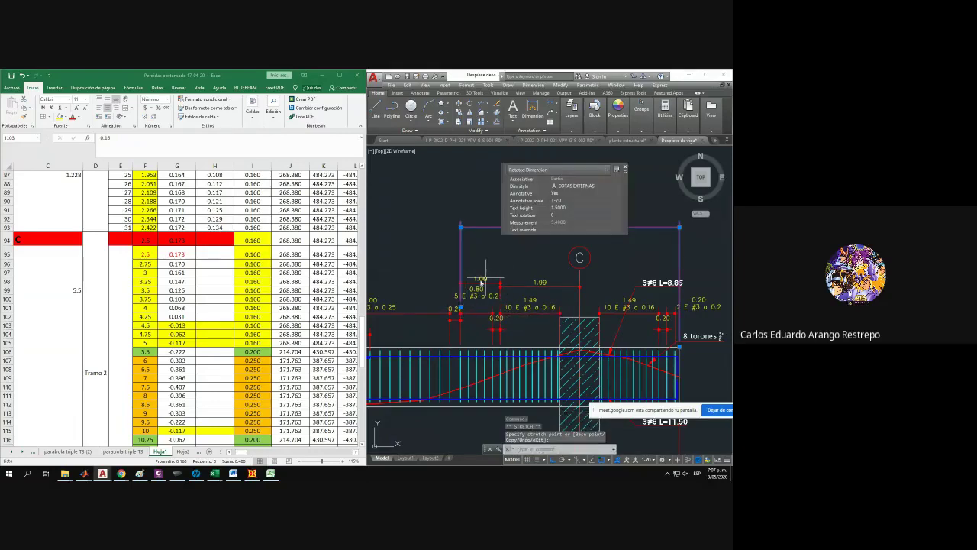
scroll(172, 345, down, 1)
drag(145, 325, 253, 326)
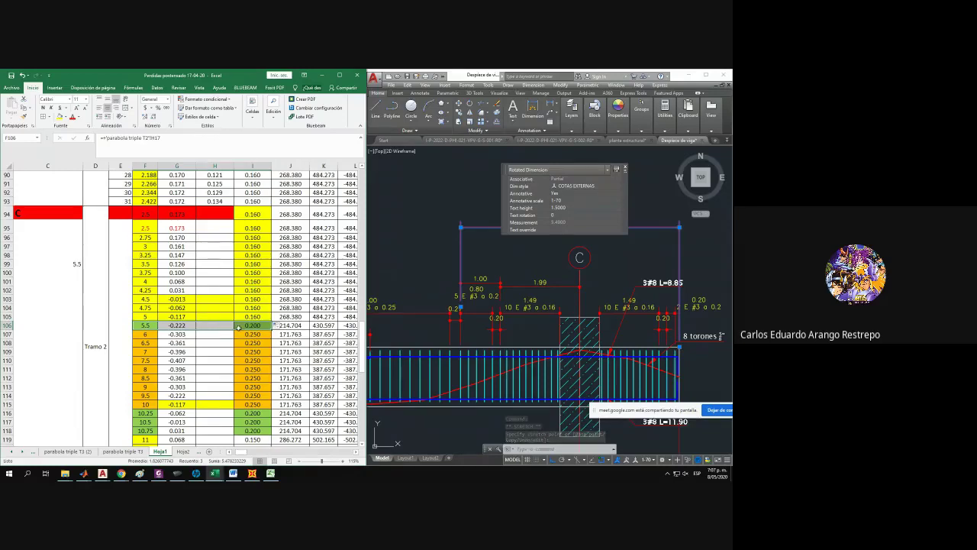
In AutoCAD, shorten the 5.49 dimension back to the outer end of the 10 E #3 a 0.16 zone, making it 4.49 long.
click(520, 263)
key(Escape)
middle_drag(519, 262, 510, 290)
click(499, 282)
click(464, 240)
click(431, 347)
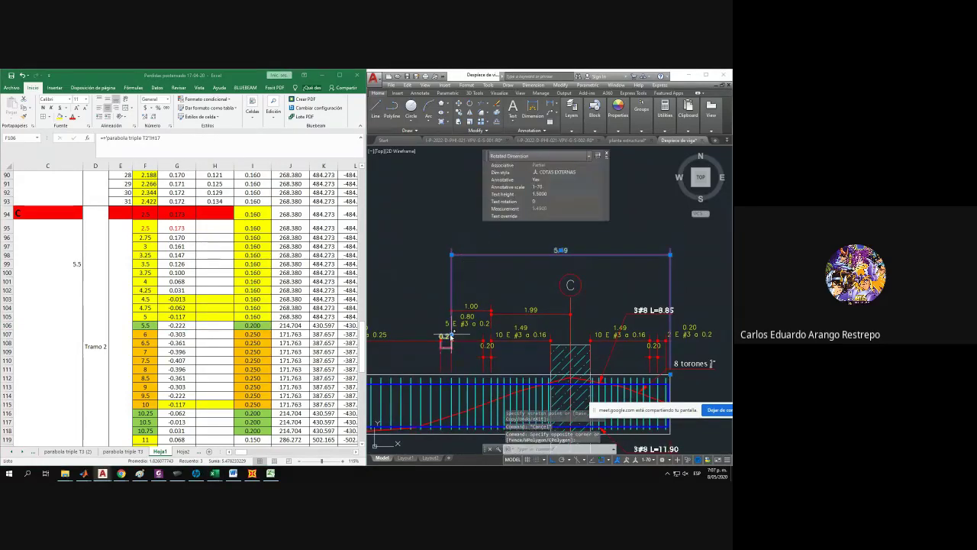
click(452, 335)
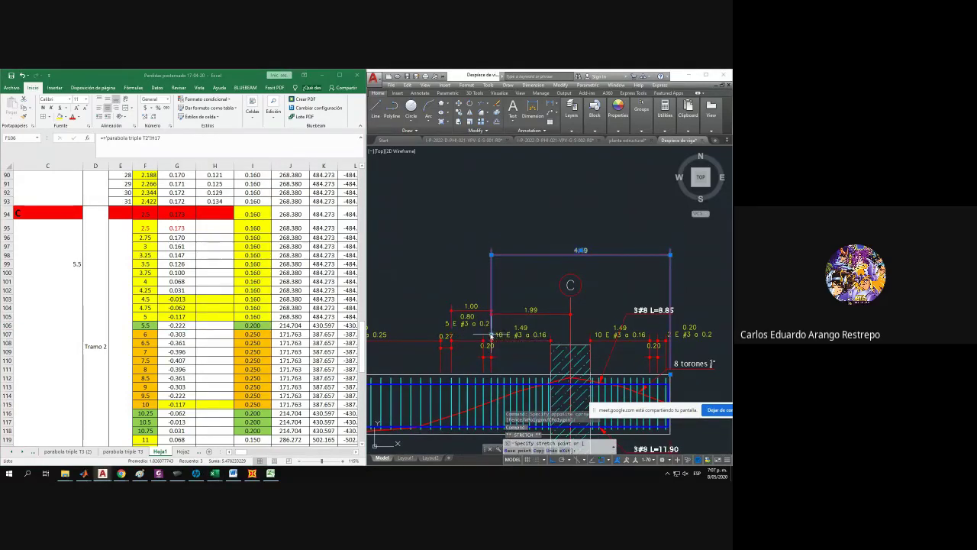
key(Escape)
In Excel, shade the distance cells 4.75 to 5.5 (F104:F106) green.
click(206, 323)
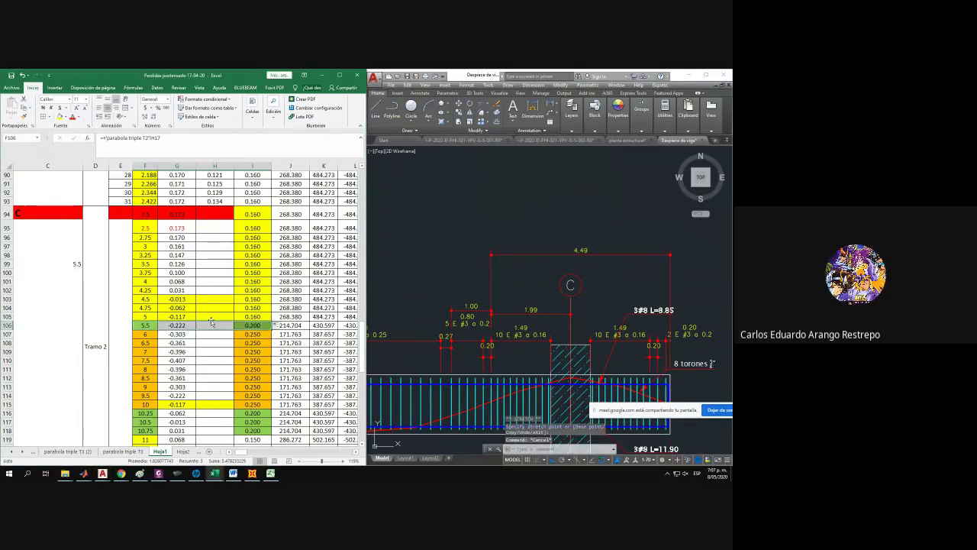
drag(149, 316, 204, 316)
drag(145, 314, 236, 317)
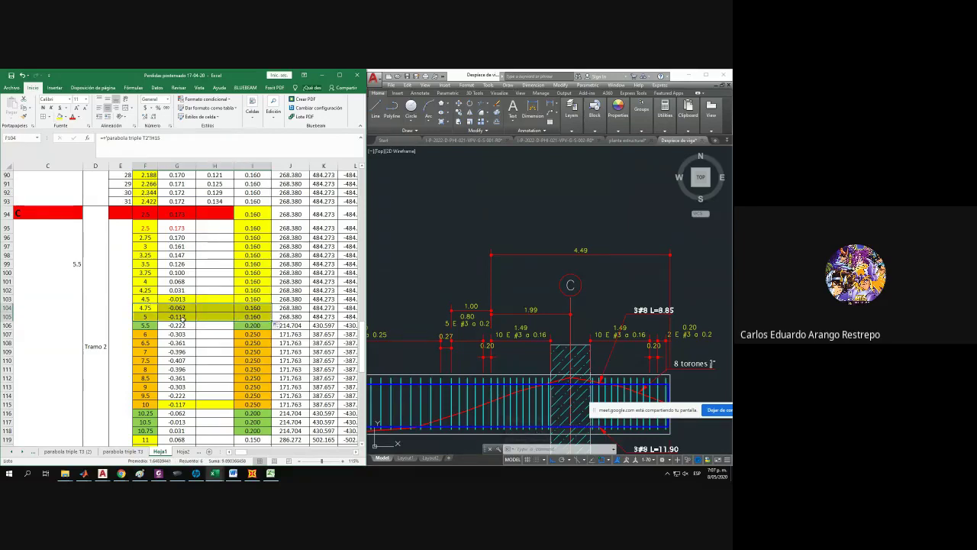
drag(147, 308, 146, 326)
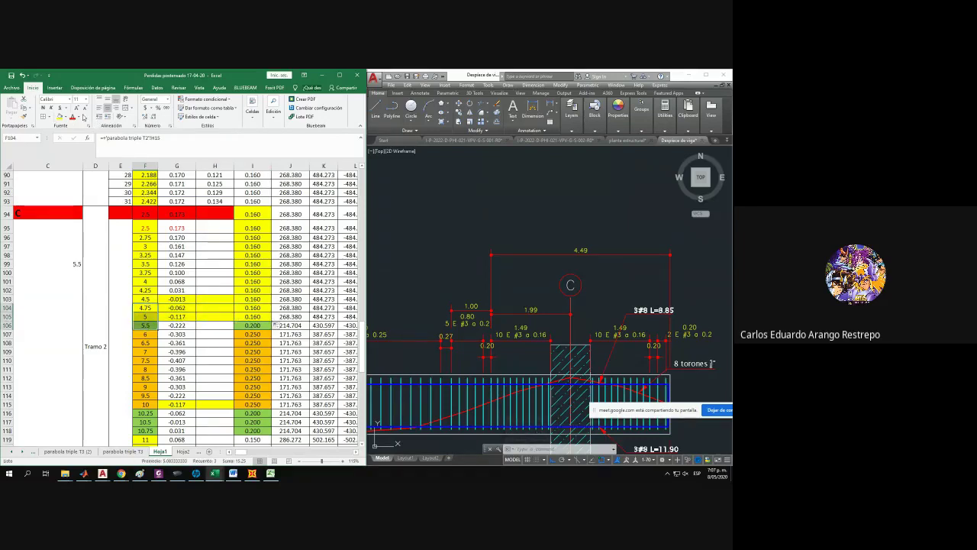
click(65, 117)
click(91, 176)
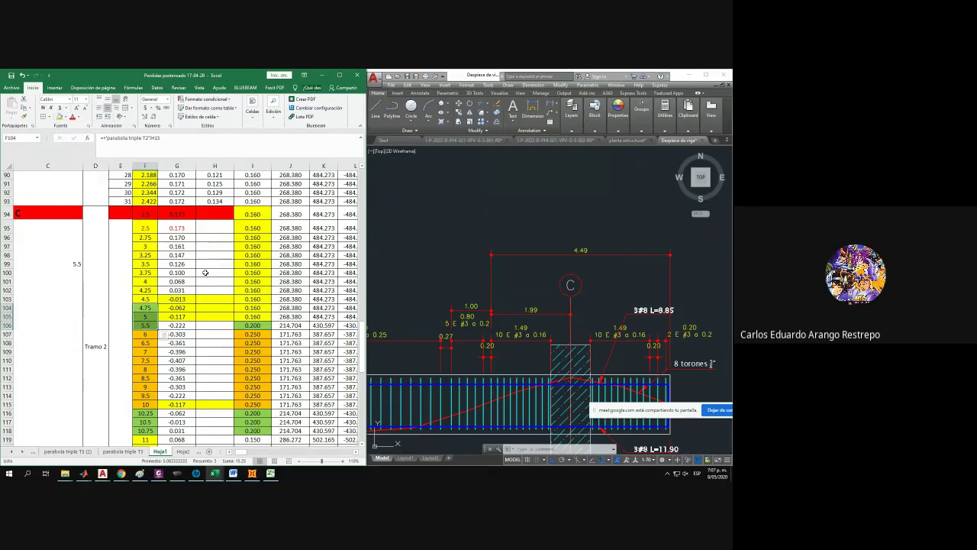
In AutoCAD, extend the dimension across support C to the outer end of the 5 E #3 a 0.2 zone, making it 5.49 long.
click(580, 255)
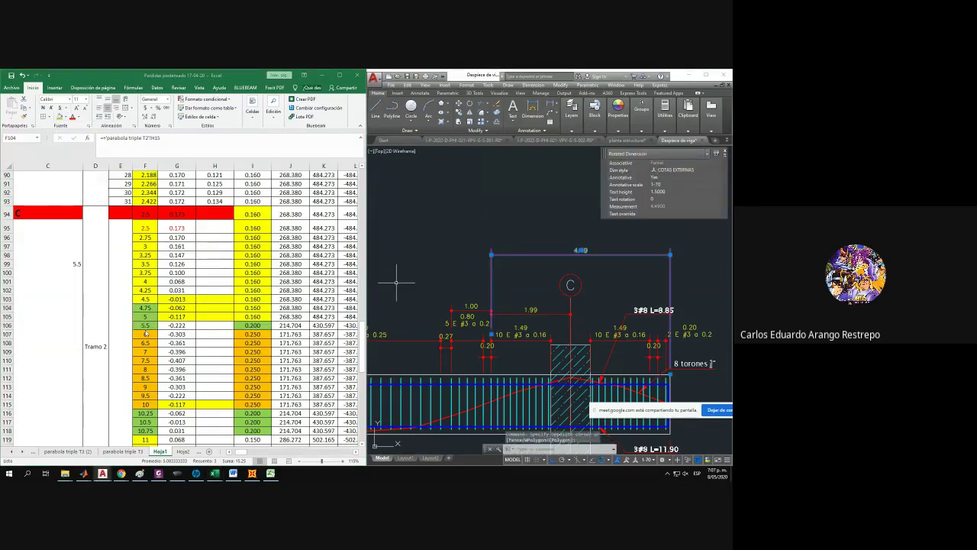
drag(146, 299, 252, 298)
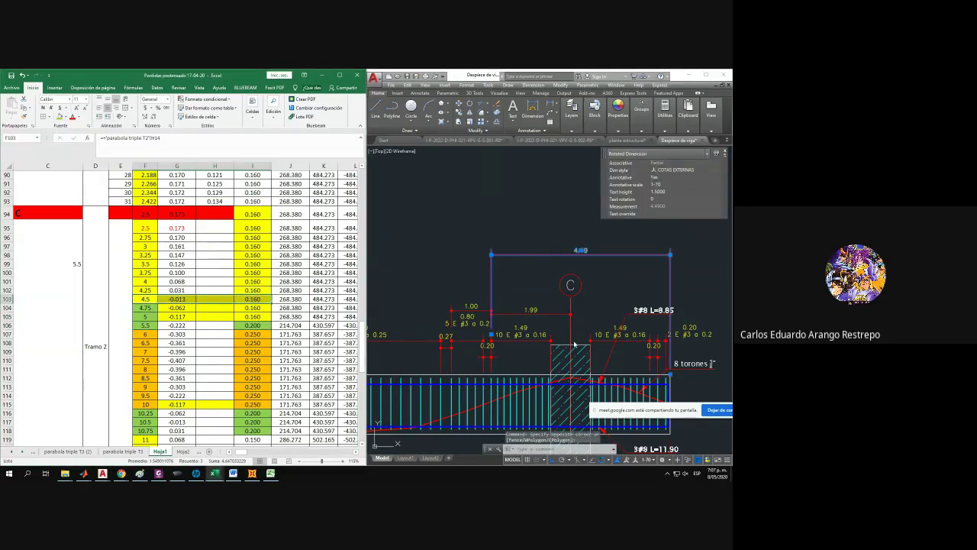
scroll(555, 326, up, 4)
scroll(525, 327, down, 5)
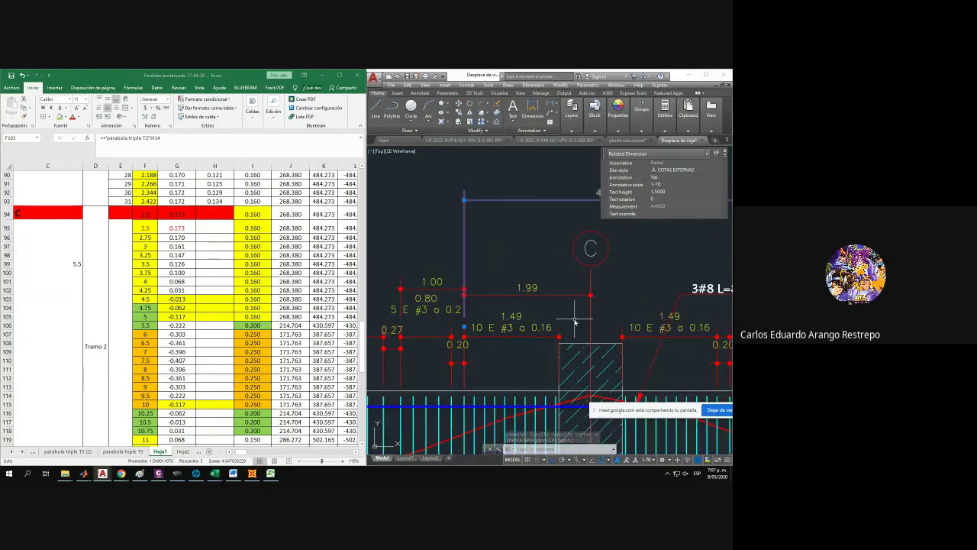
click(463, 325)
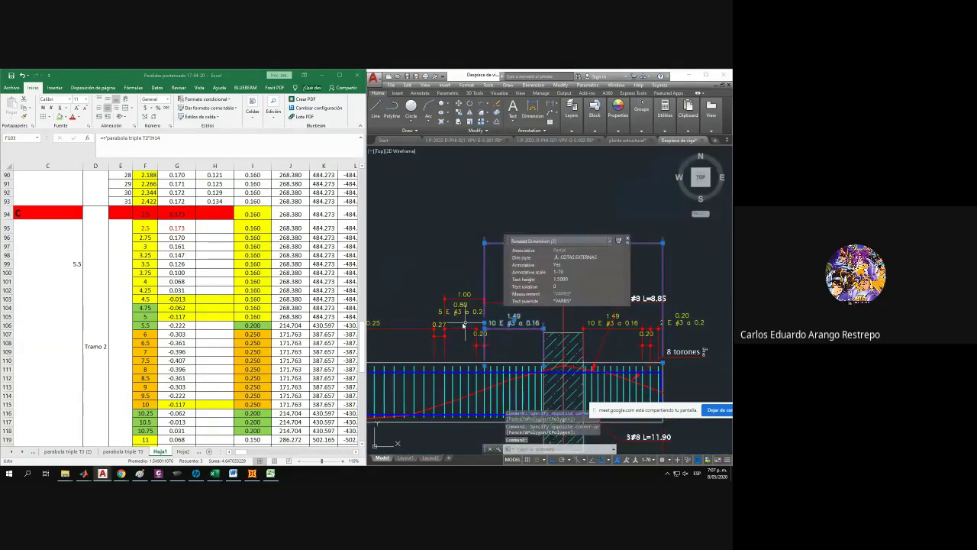
key(Escape)
click(502, 258)
click(458, 264)
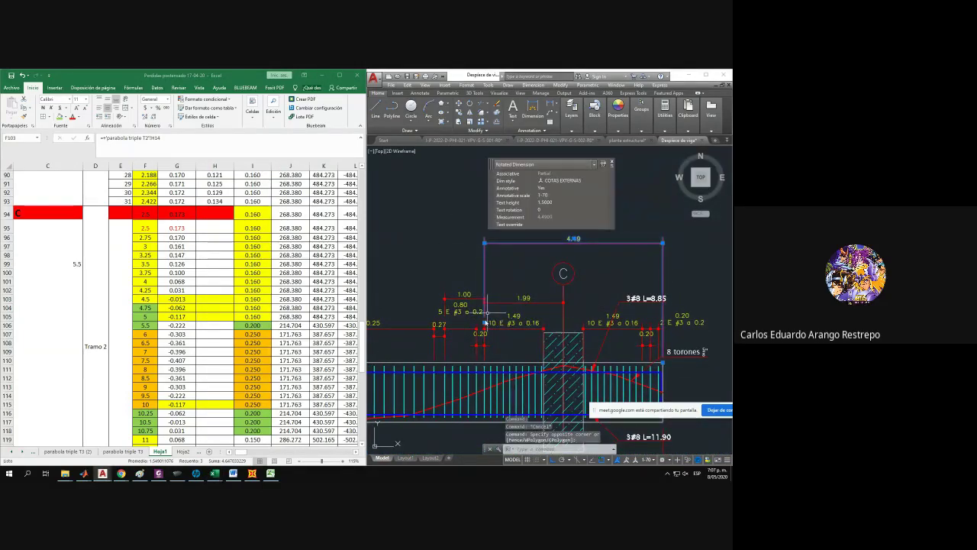
click(484, 324)
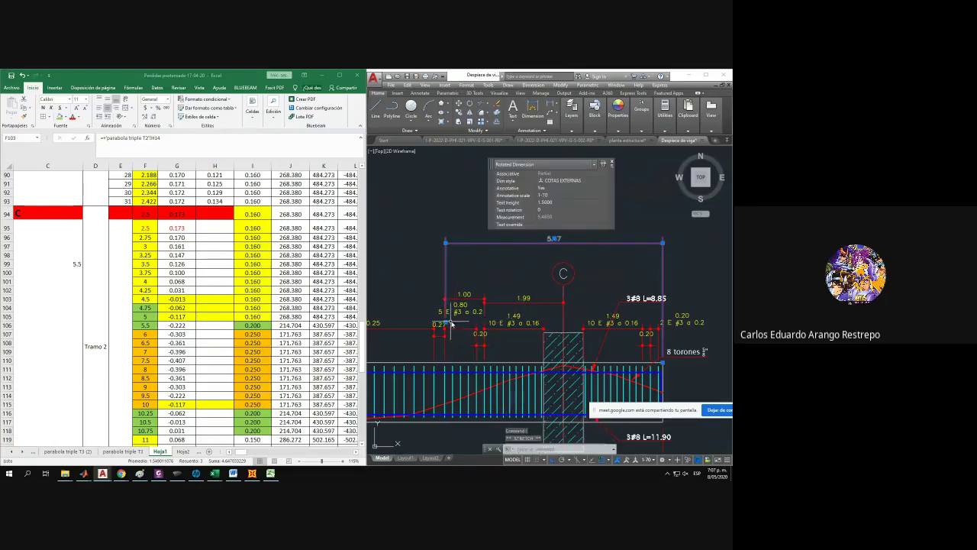
scroll(452, 312, up, 4)
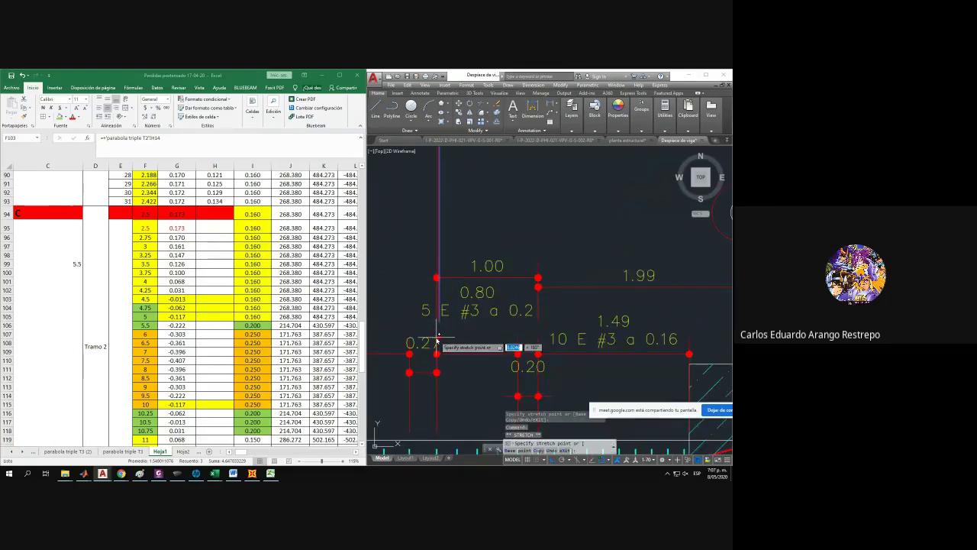
key(Escape)
scroll(454, 336, down, 4)
click(290, 337)
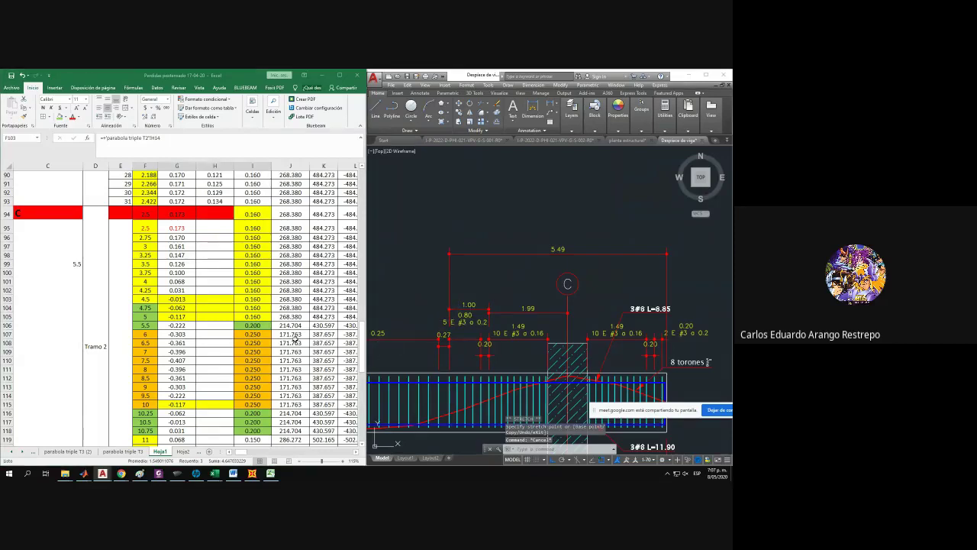
In Excel, set the spacing at distance 4.75 (I104) to 0.2, extend it down to I106 and shade those spacing cells green.
click(253, 307)
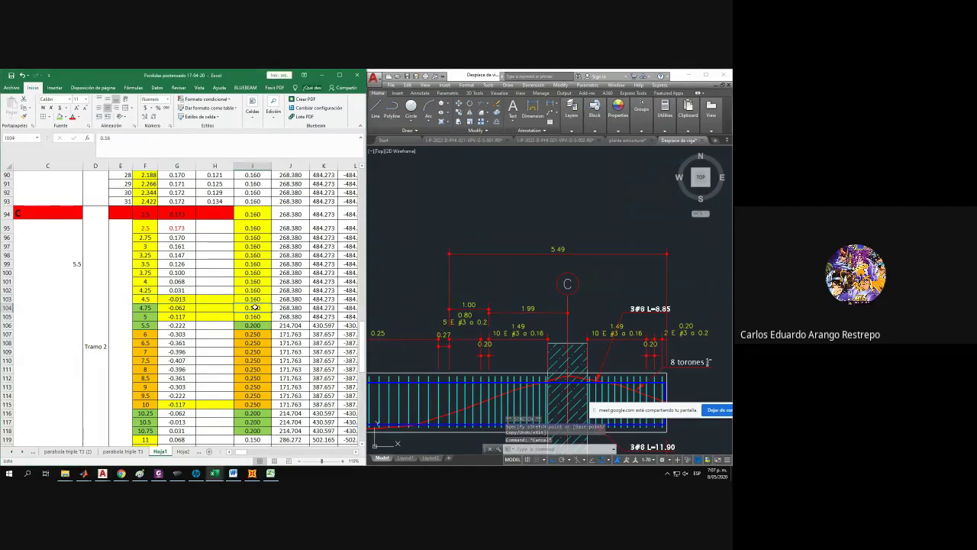
text(0.2)
key(Return)
click(267, 312)
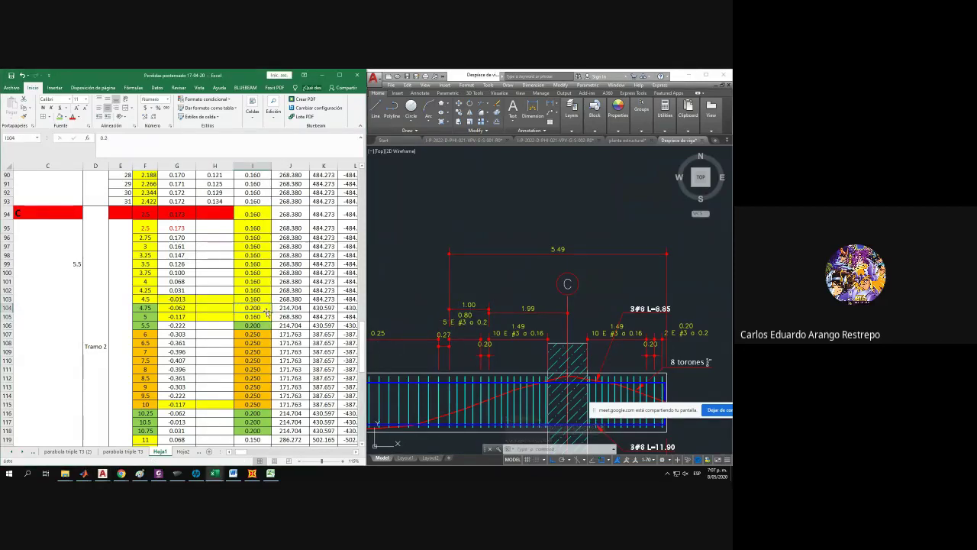
drag(269, 326, 270, 327)
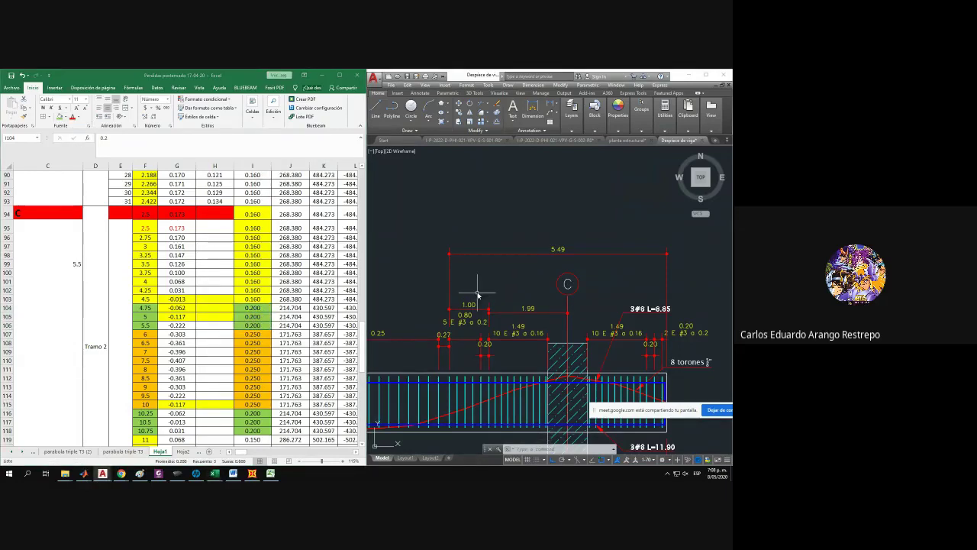
In Excel, fill cells G100:H106 white to remove the yellow highlight.
middle_drag(484, 283, 507, 274)
click(146, 307)
drag(147, 307, 263, 324)
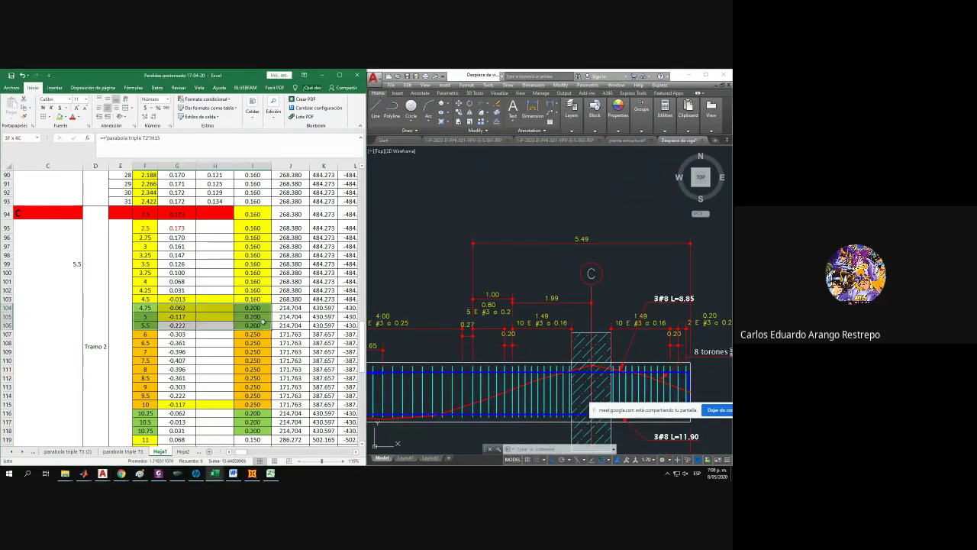
drag(177, 272, 206, 329)
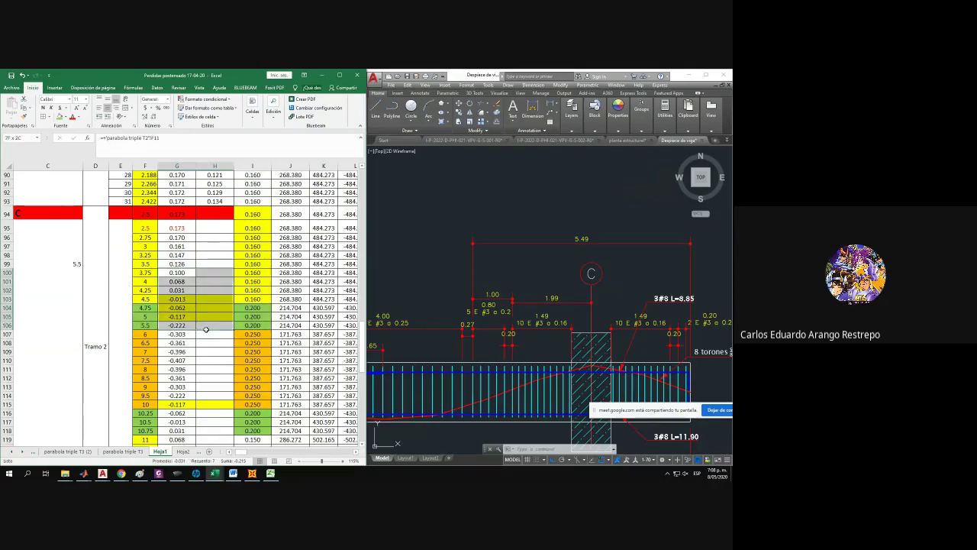
click(67, 119)
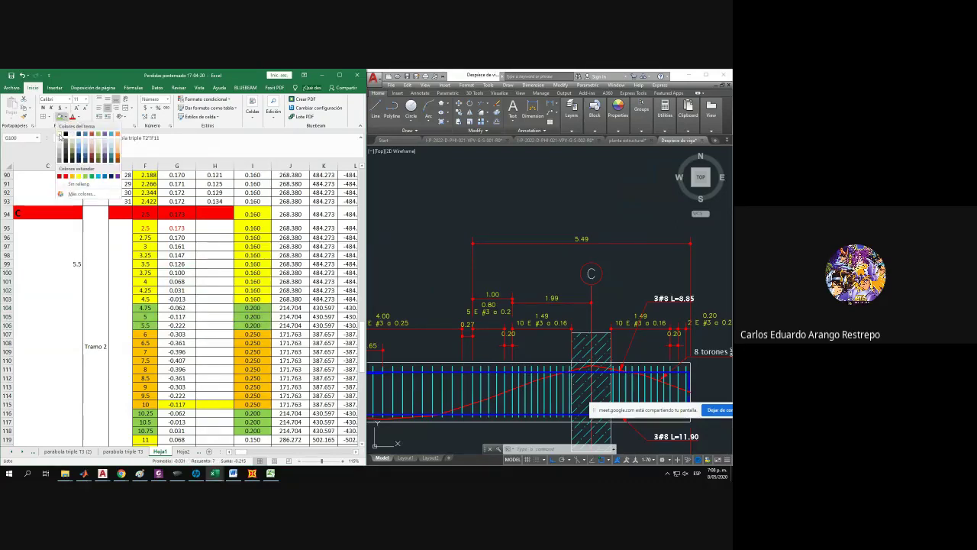
click(64, 136)
click(151, 233)
scroll(188, 253, down, 2)
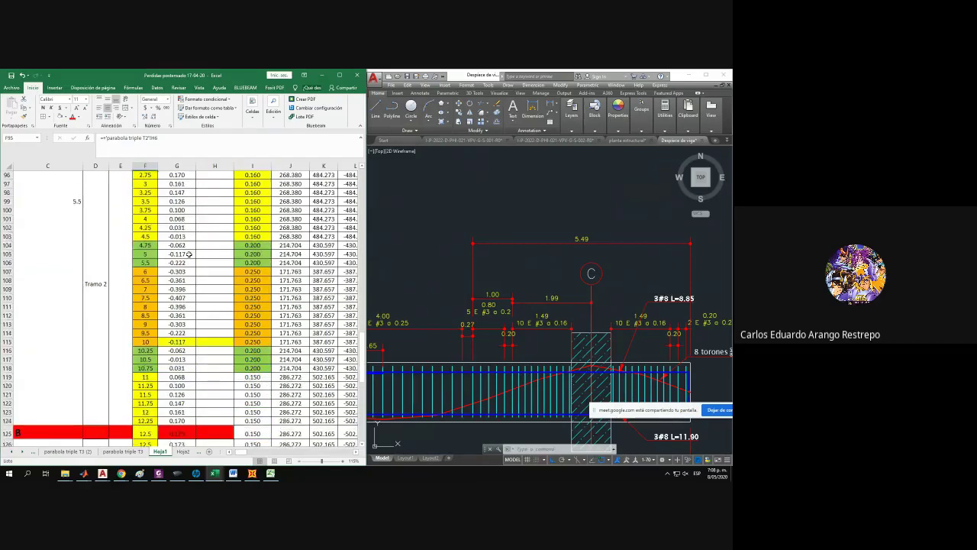
In AutoCAD, extend the 5.49 dimension to the far end of the 17 E #3 a 0.25 zone, making it 10.01 long.
click(472, 263)
middle_drag(469, 272, 546, 265)
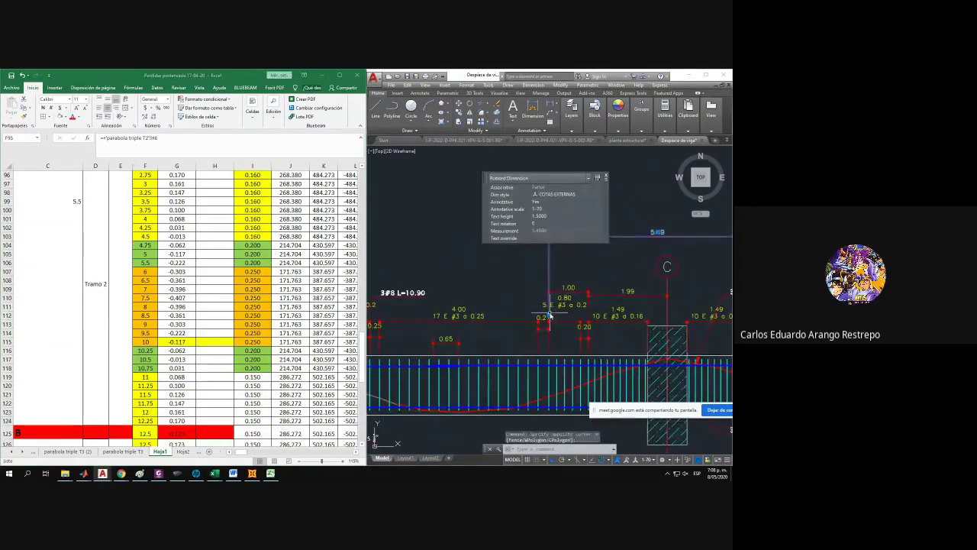
click(548, 316)
middle_drag(548, 315, 578, 304)
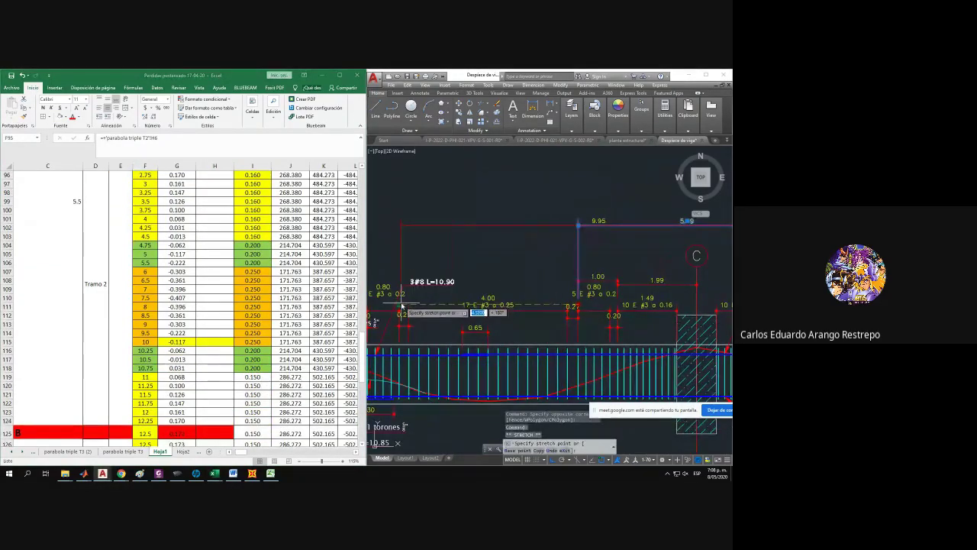
click(402, 305)
key(Escape)
middle_drag(551, 272, 542, 279)
click(183, 323)
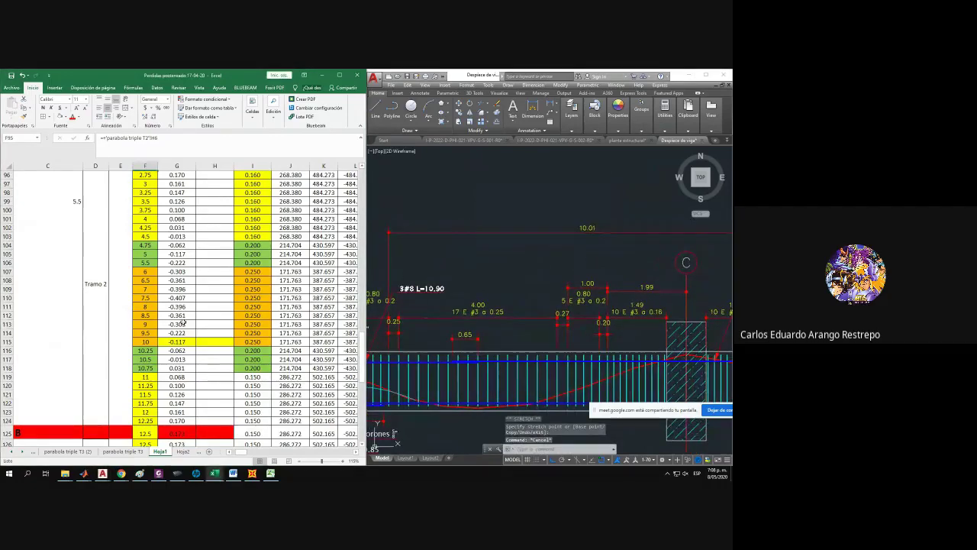
scroll(183, 324, down, 2)
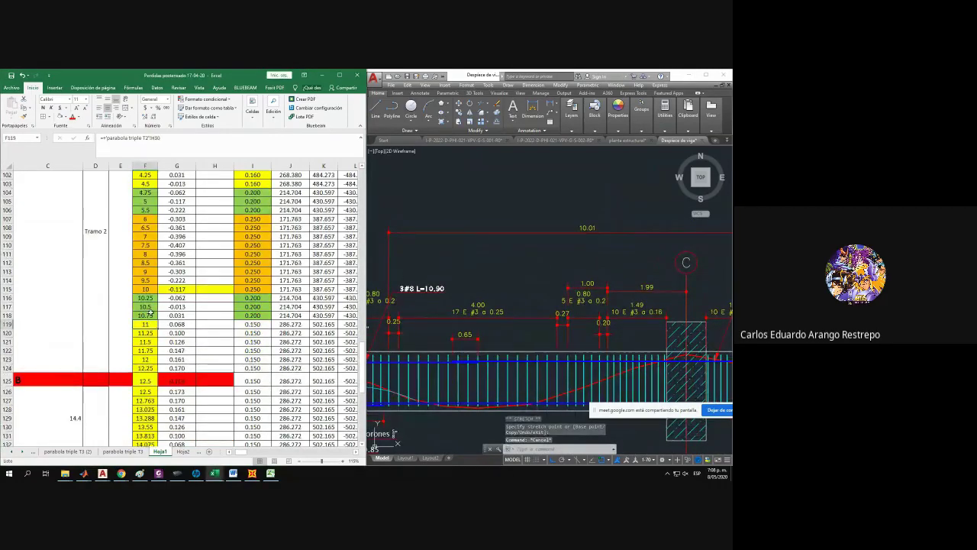
Shorten the AutoCAD dimension back to the outer end of the 5 E #3 a 0.2 zone, making it 5.49, and colour distance 5.5 (F106) red in Excel.
click(452, 208)
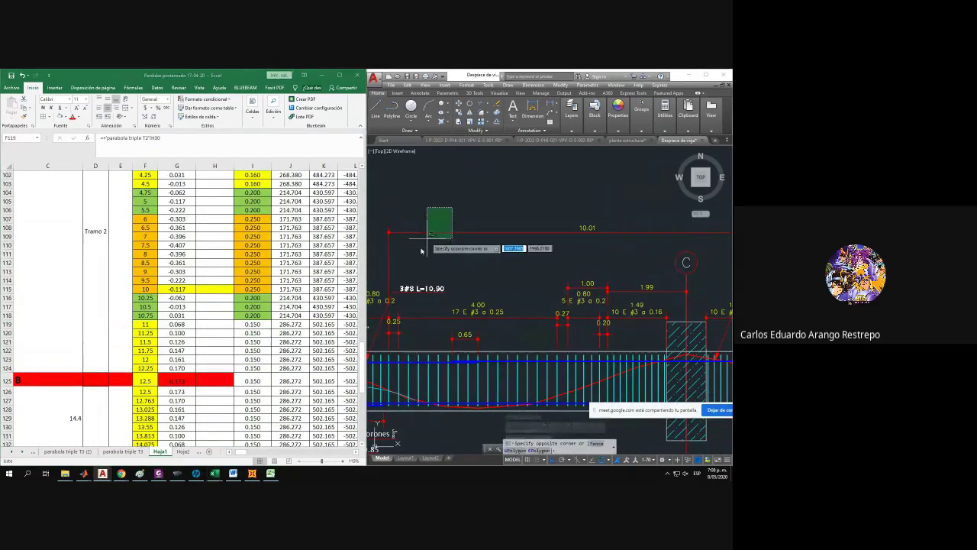
click(421, 251)
click(393, 311)
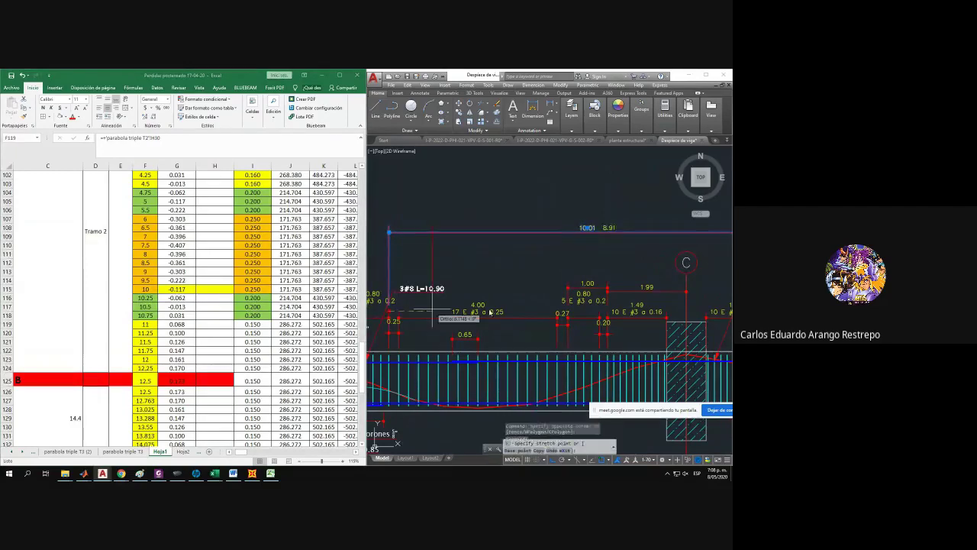
click(555, 313)
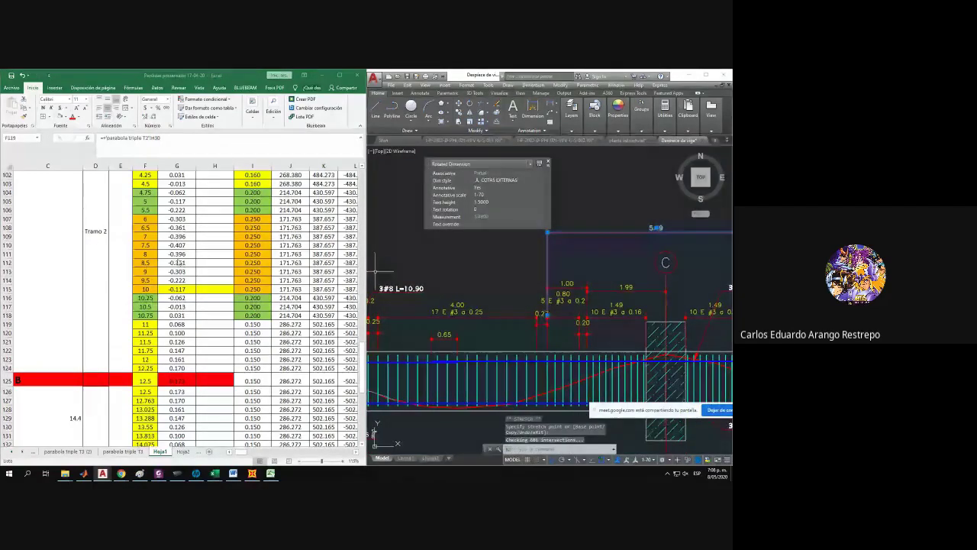
scroll(159, 284, up, 2)
click(145, 263)
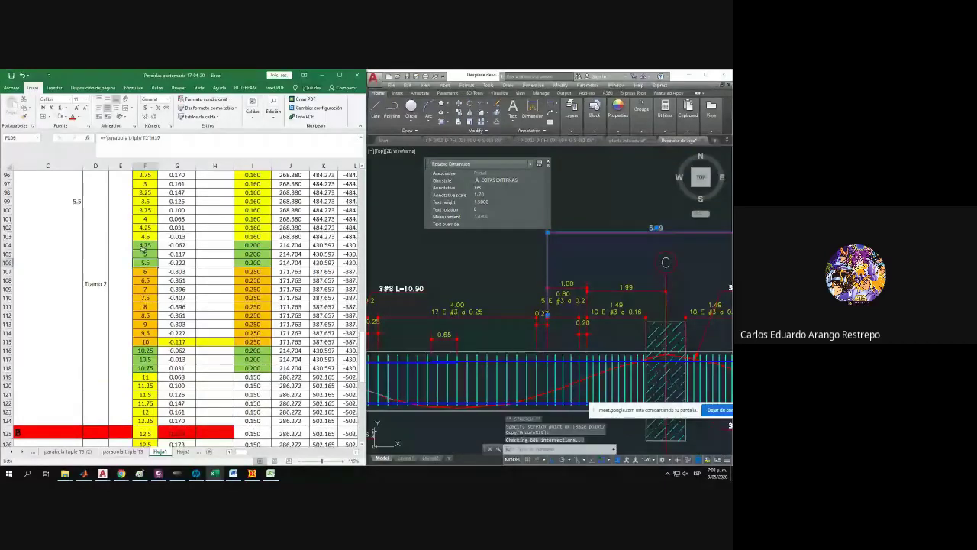
Stretch the AutoCAD dimension across the 17 E #3 a 0.25 zone, making it 10.01 long, and colour distance 10 (F115) red in Excel.
click(547, 316)
middle_drag(547, 316, 584, 311)
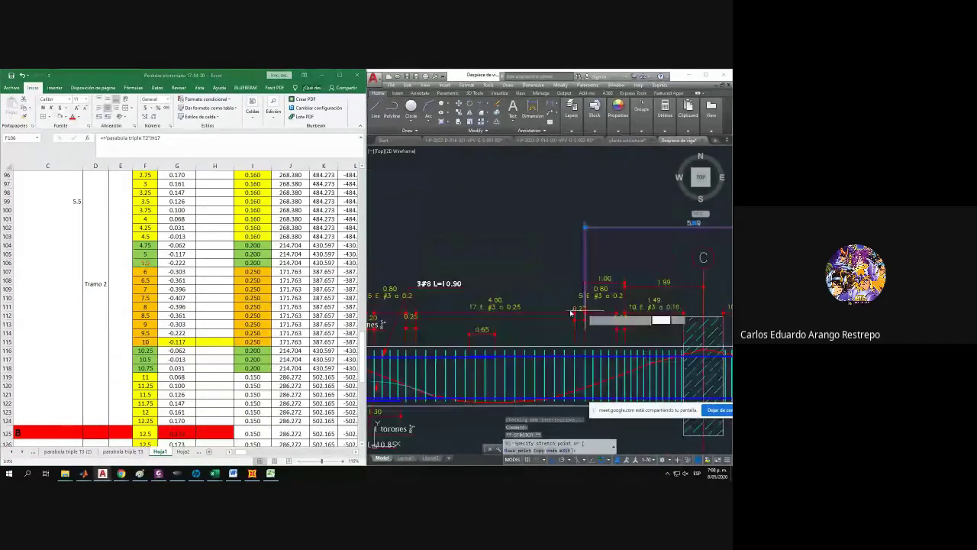
click(407, 311)
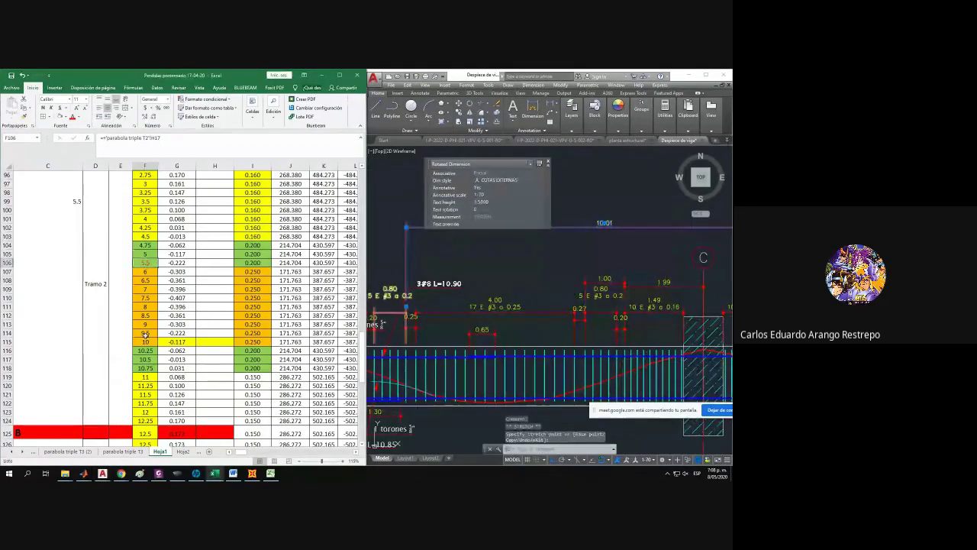
click(146, 341)
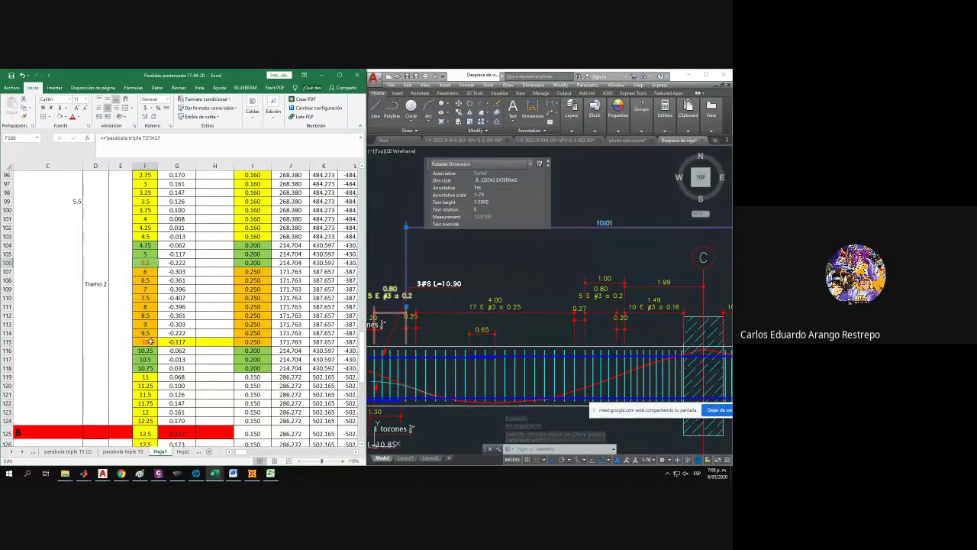
drag(252, 272, 252, 341)
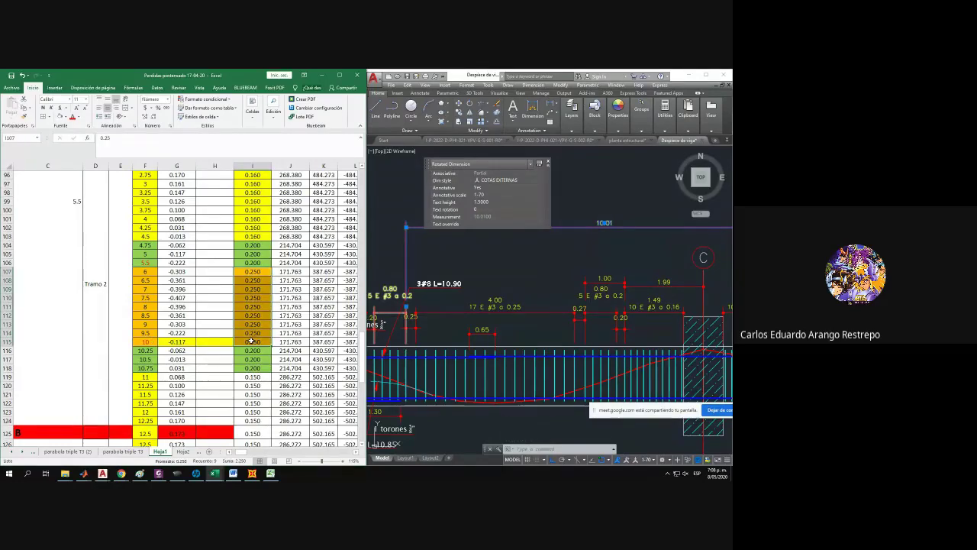
In AutoCAD, extend the 10.01 dimension to the end of the 5 E #3 a 0.2 zone beside support B, making it 11.01 long.
click(423, 322)
scroll(474, 288, down, 2)
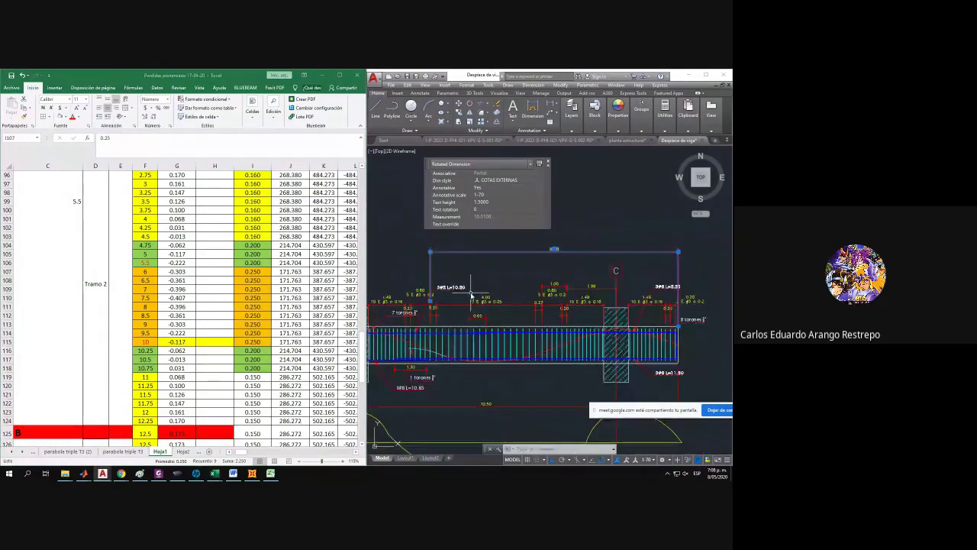
mouse_move(443, 285)
middle_down()
mouse_move(459, 275)
mouse_move(524, 305)
mouse_move(466, 321)
middle_up()
scroll(460, 274, up, 2)
click(496, 317)
key(Escape)
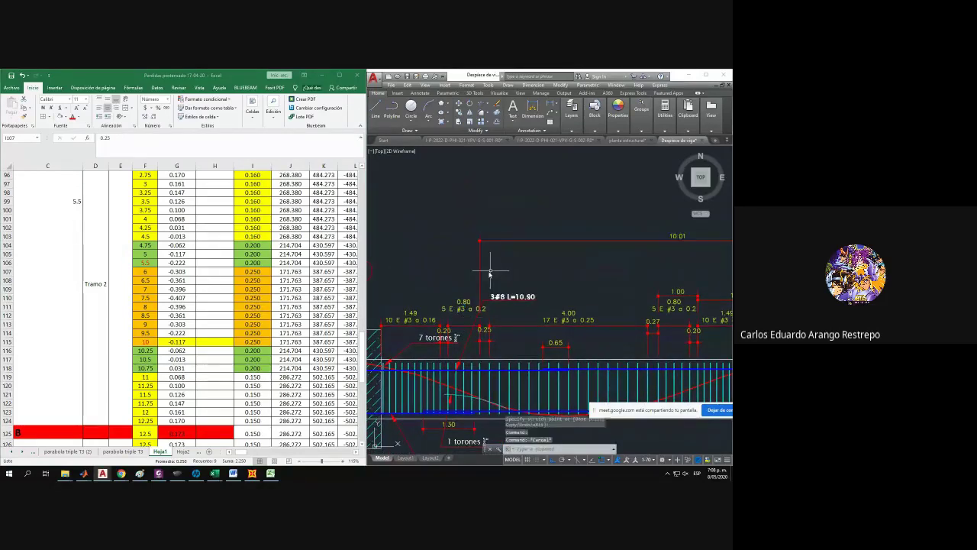
click(491, 272)
click(471, 261)
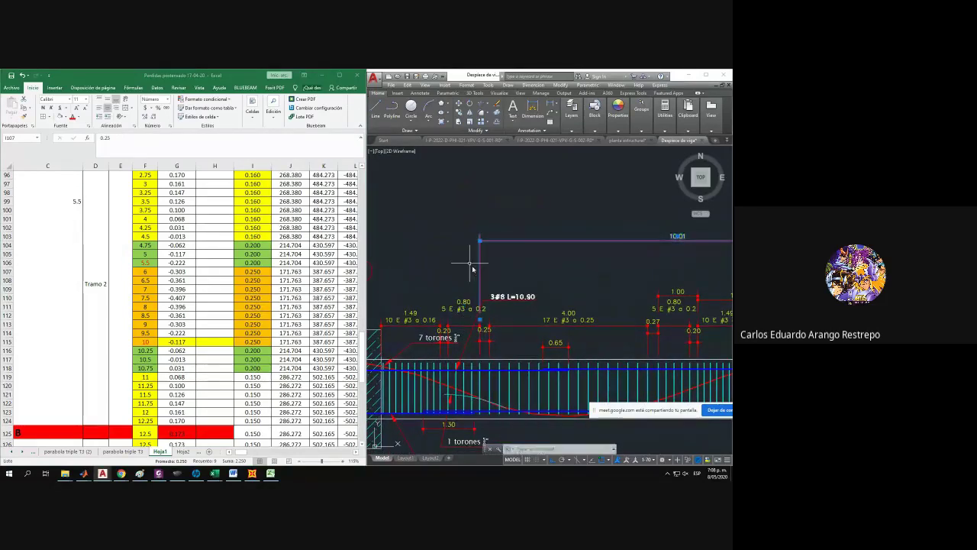
click(146, 341)
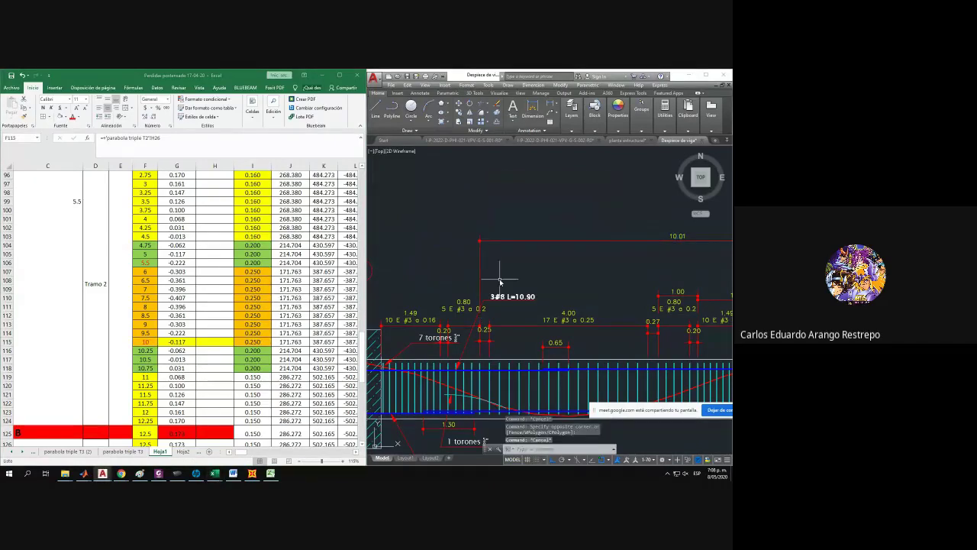
click(479, 319)
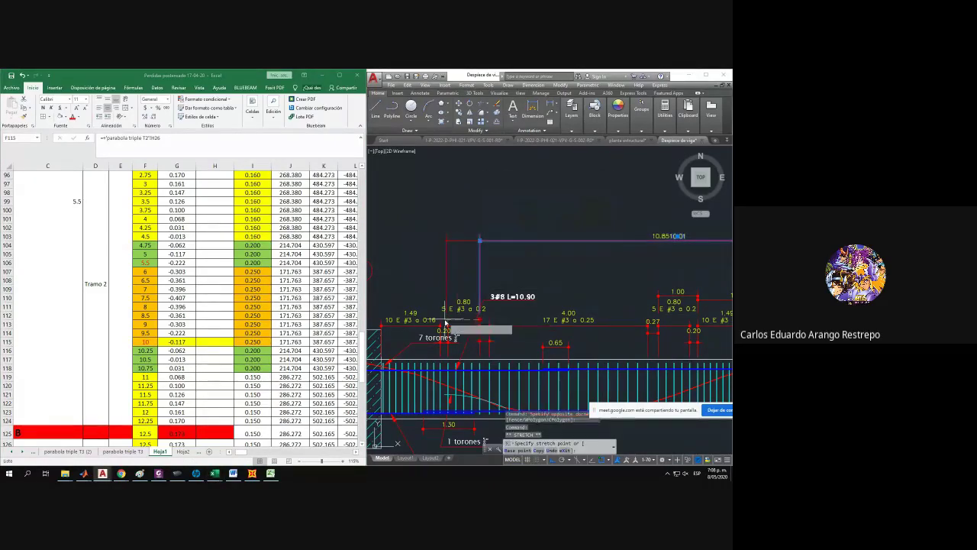
click(451, 323)
key(Escape)
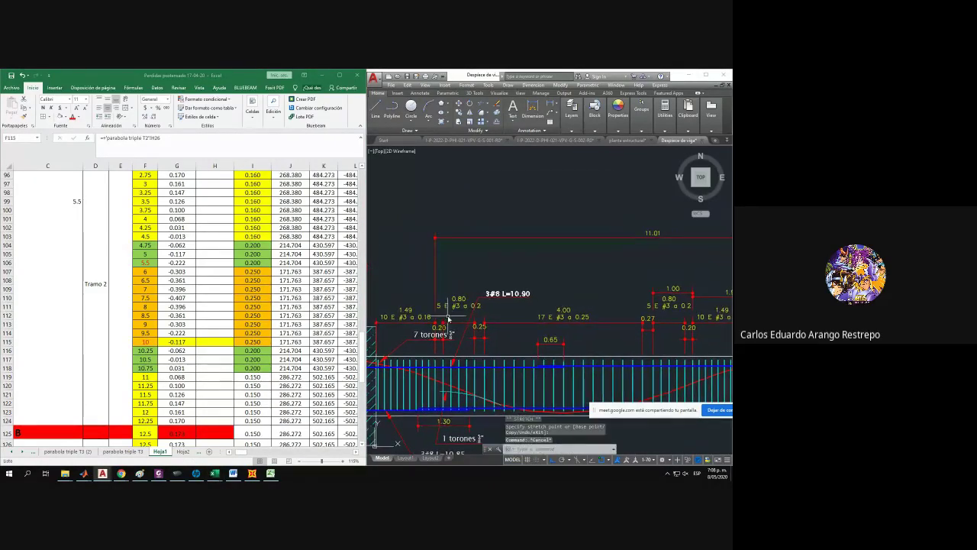
In Excel, shade distance 11 (F119) green and extend the 0.2 spacing with its green fill from I118 down to I119.
scroll(161, 345, down, 2)
drag(145, 324, 243, 323)
click(446, 279)
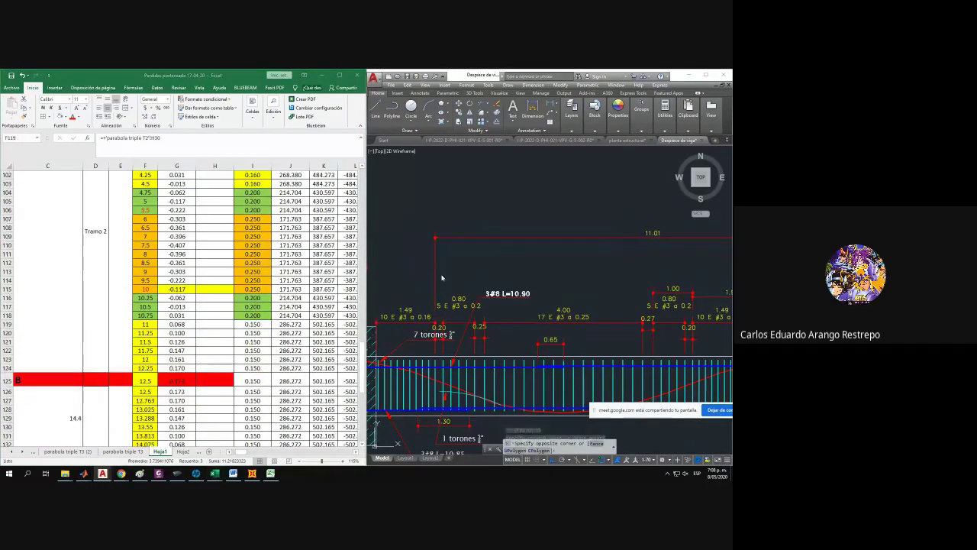
click(437, 297)
click(171, 319)
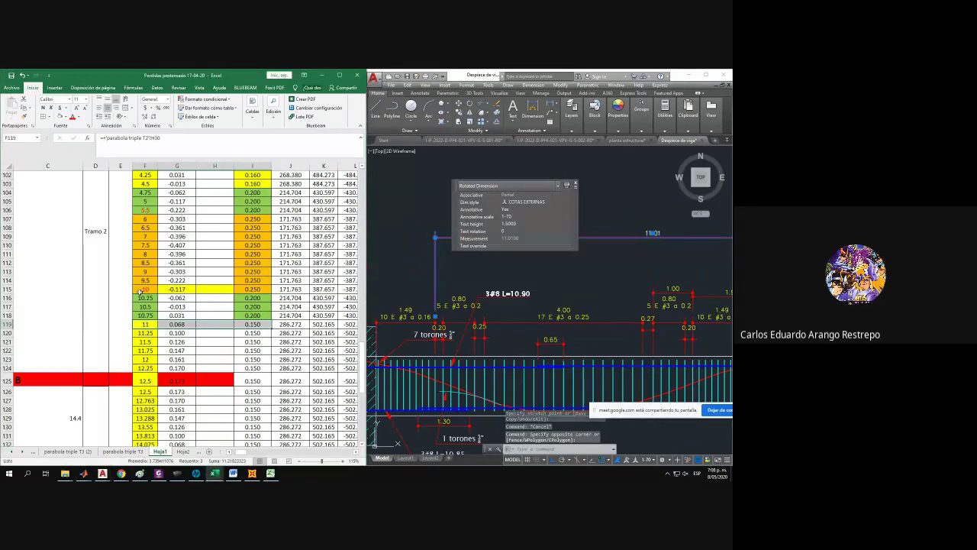
click(150, 323)
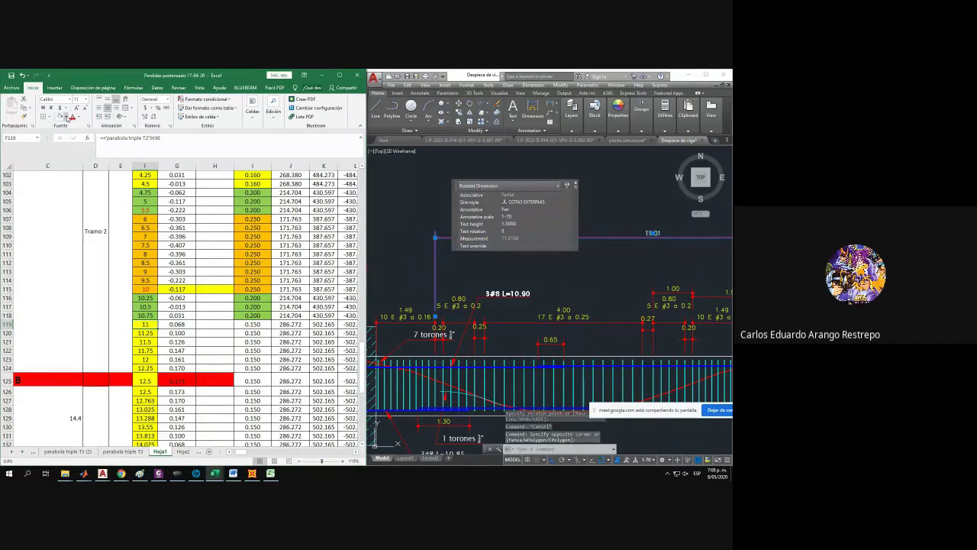
click(68, 117)
click(85, 183)
click(265, 315)
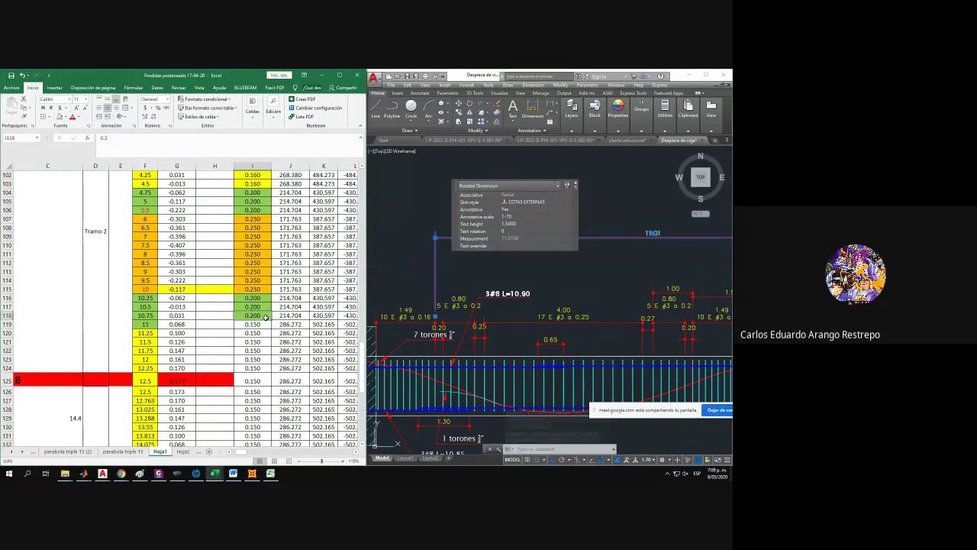
drag(270, 320, 272, 329)
In AutoCAD, extend the 11.01 dimension across support B to the outer end of the 10 E #3 a 0.16 zone, making it 14.99 long.
click(415, 343)
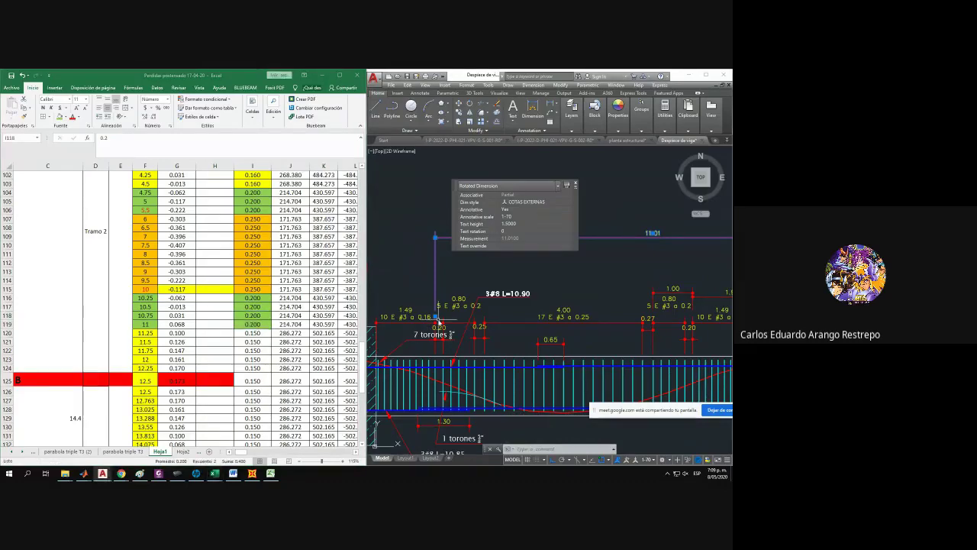
mouse_move(440, 320)
middle_down()
mouse_move(561, 329)
mouse_move(609, 314)
mouse_move(565, 330)
middle_up()
click(143, 325)
click(462, 286)
scroll(561, 329, up, 1)
key(Escape)
scroll(545, 355, down, 1)
click(500, 319)
click(483, 310)
click(598, 328)
click(590, 312)
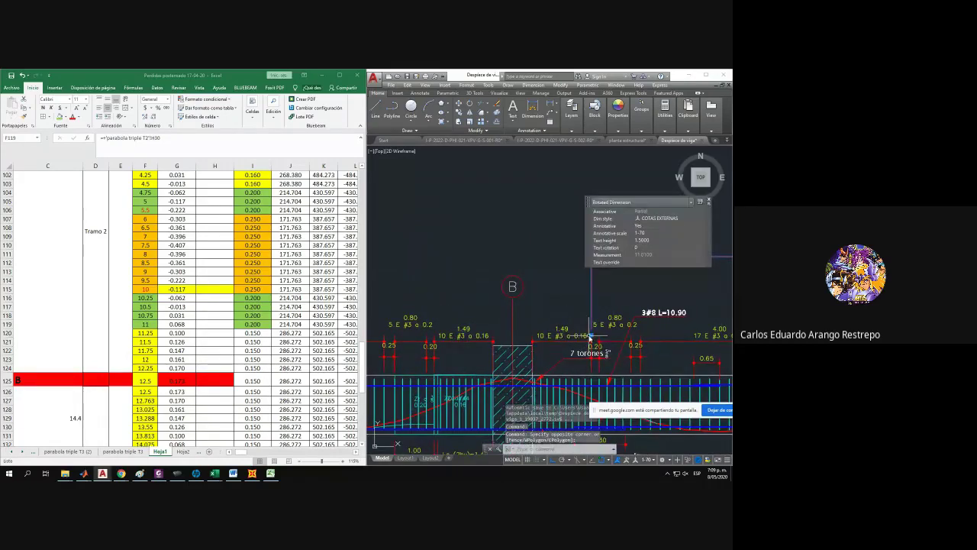
click(591, 336)
click(435, 336)
key(Escape)
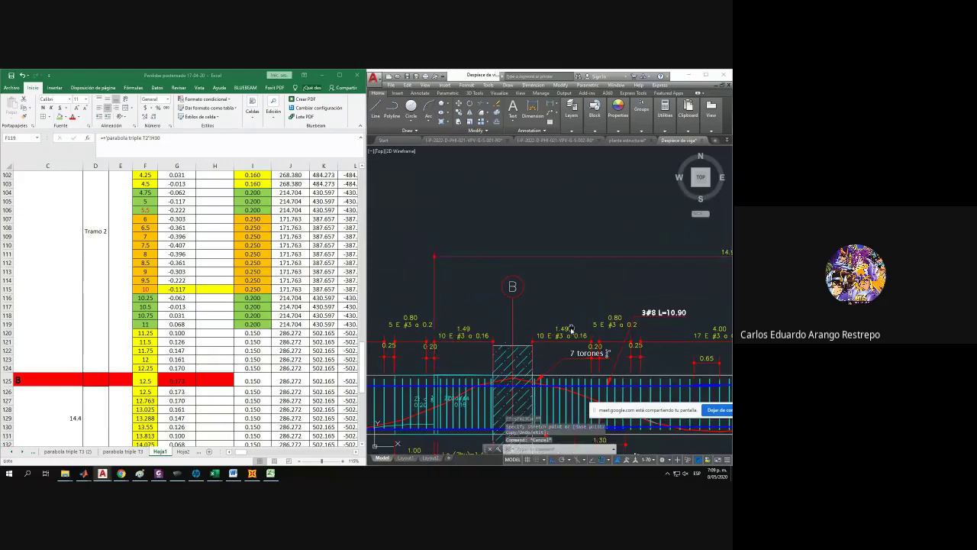
In Excel, colour distance 11 (F119) red and set the spacing at distance 11.25 (I120) to 0.16.
middle_drag(570, 329, 536, 334)
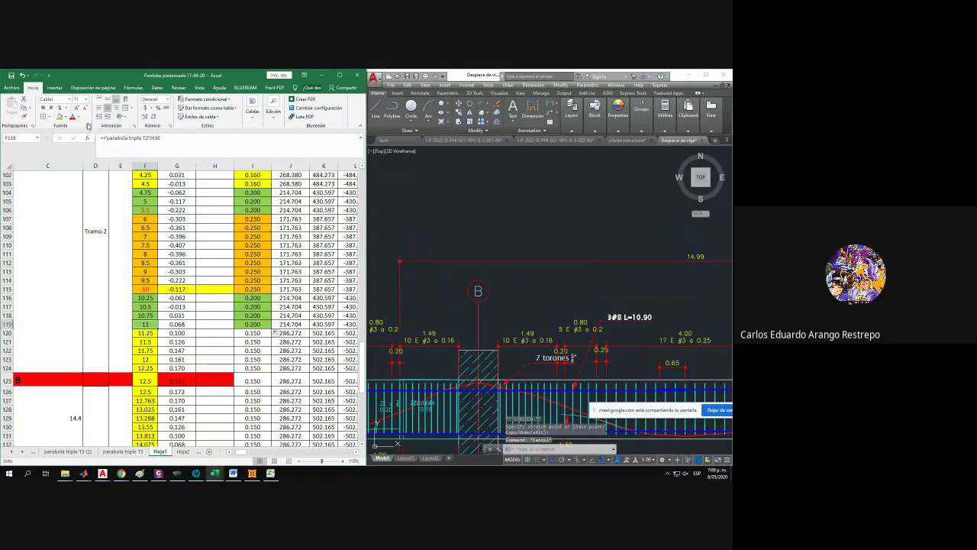
click(201, 246)
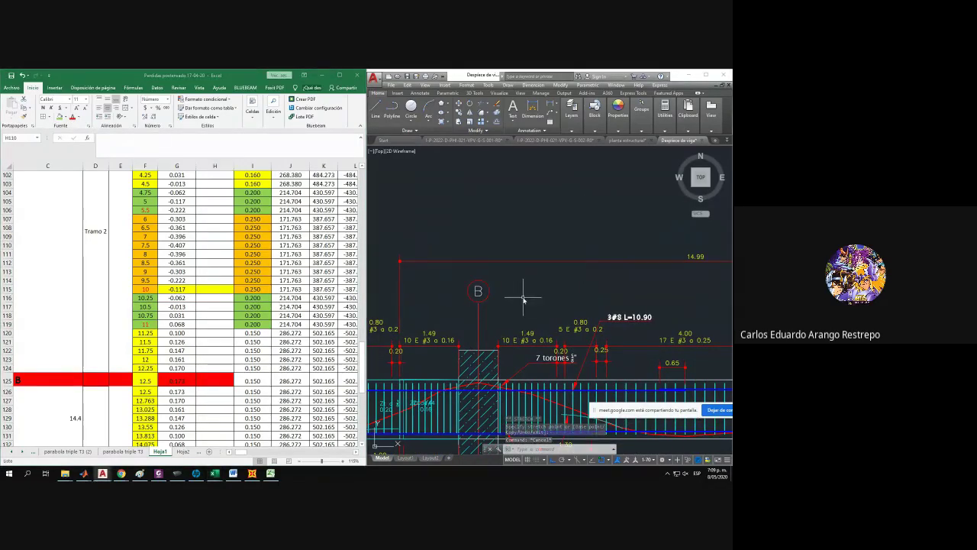
scroll(214, 344, down, 3)
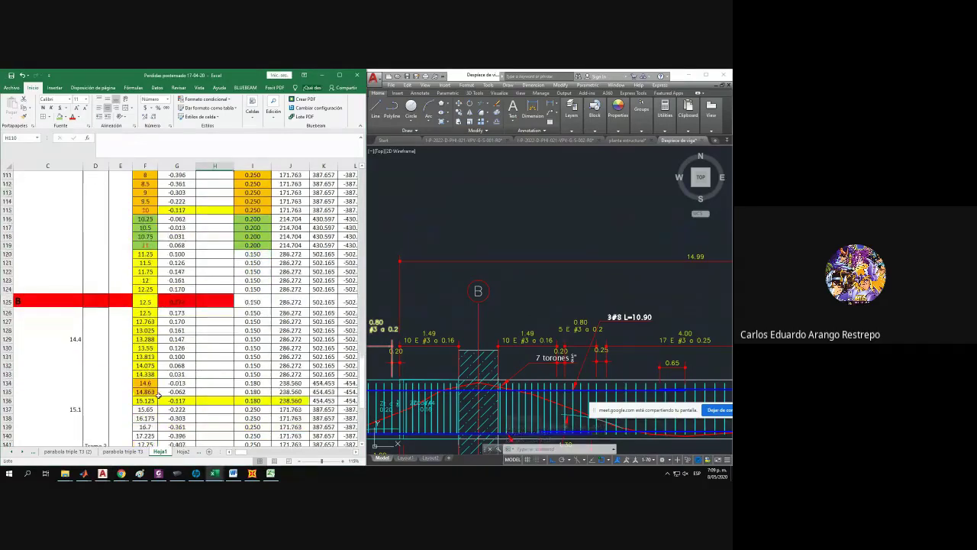
click(151, 400)
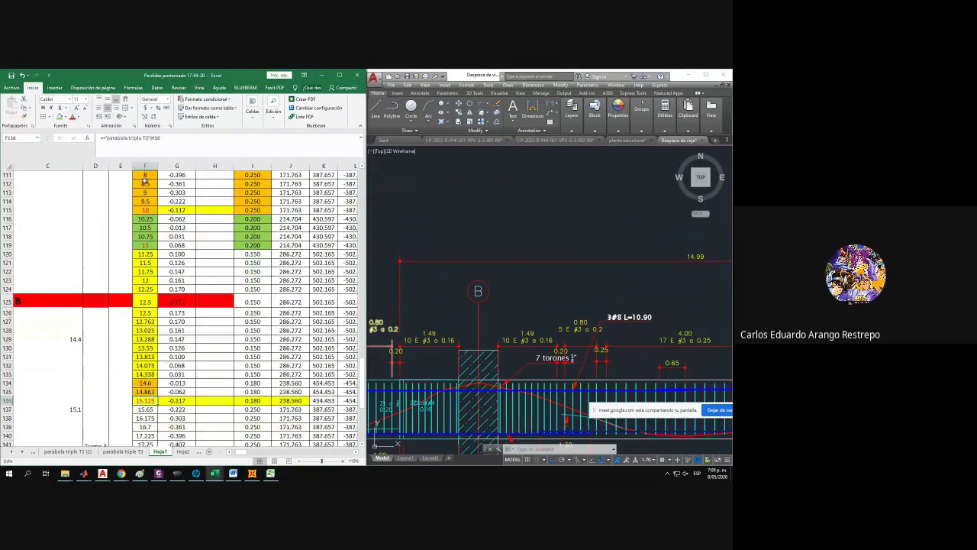
click(251, 245)
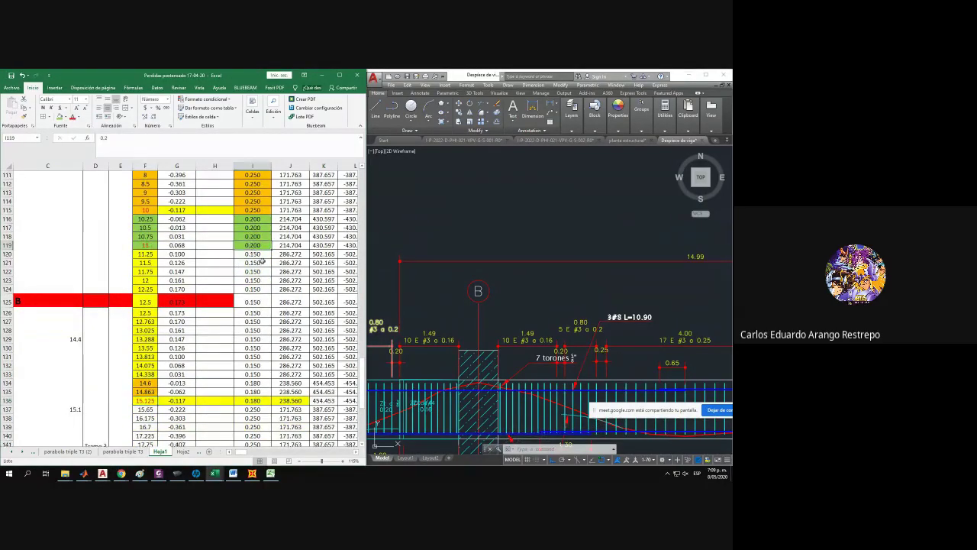
click(257, 261)
click(259, 254)
text(0.1)
key(Return)
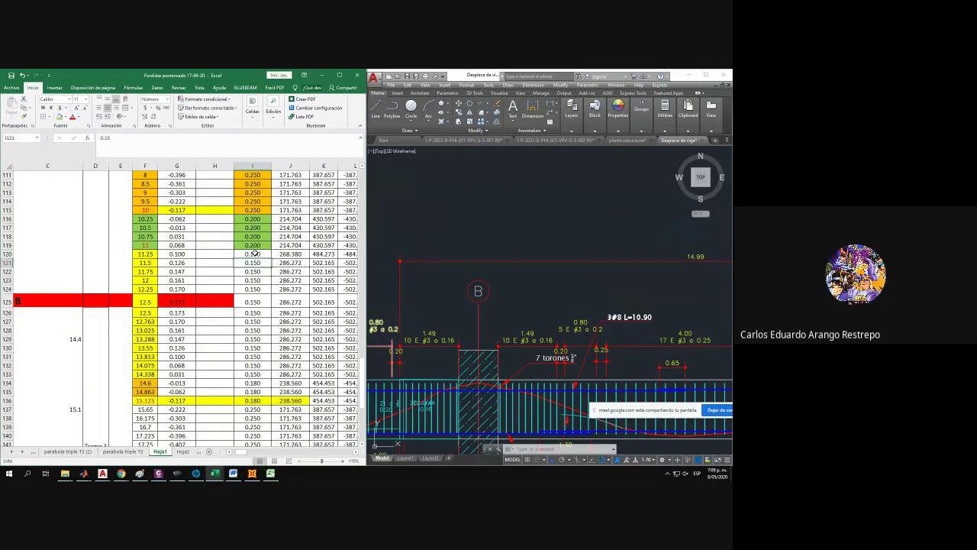
In Excel, extend the 0.16 spacing from I120 down to I136 and shade those spacings yellow.
drag(271, 259, 263, 391)
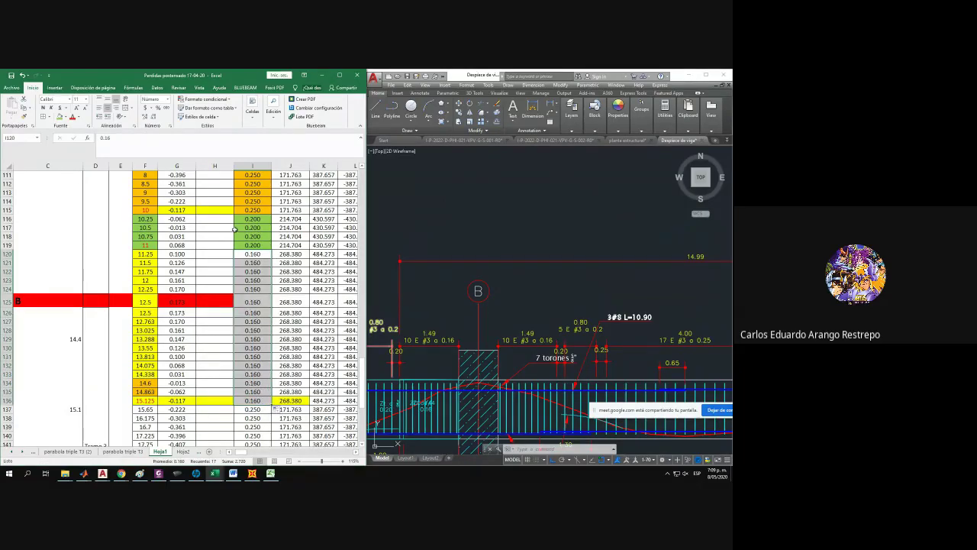
scroll(235, 228, up, 4)
scroll(234, 228, down, 6)
scroll(235, 229, up, 5)
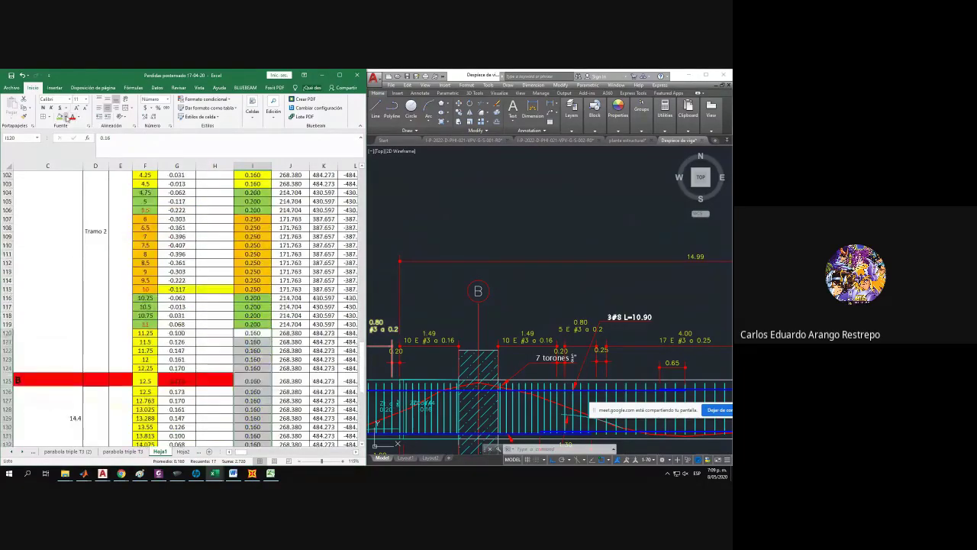
click(67, 117)
click(79, 174)
scroll(226, 257, down, 2)
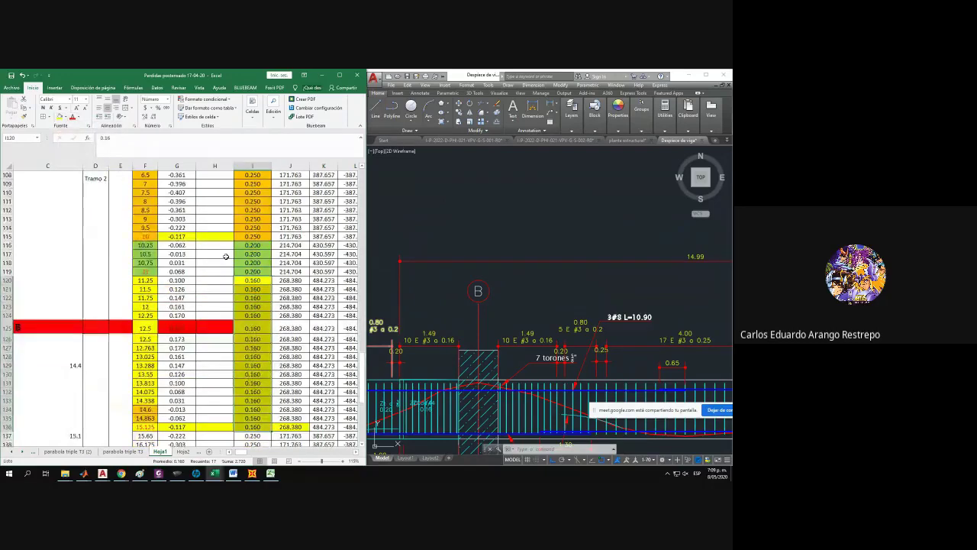
scroll(226, 256, down, 3)
scroll(615, 324, down, 3)
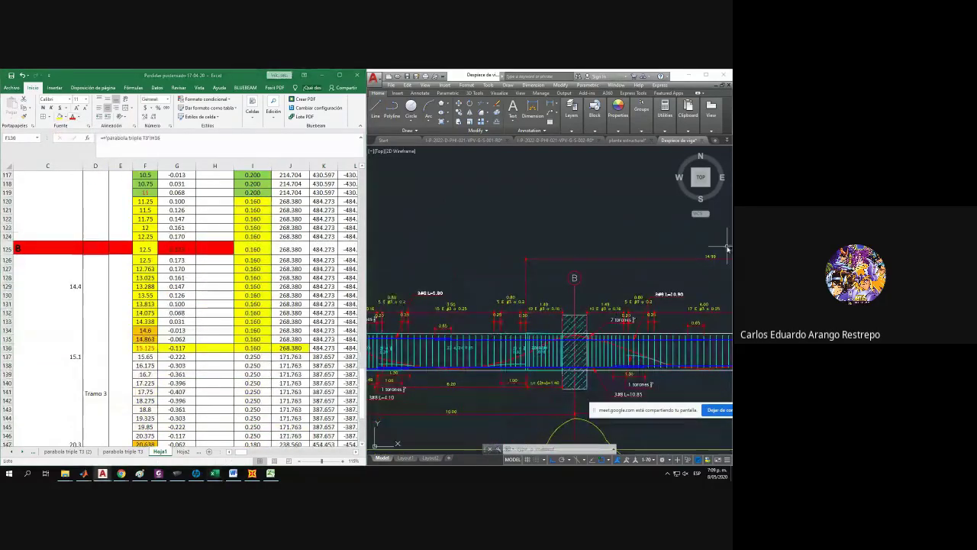
In AutoCAD, extend the 14.99 dimension to the far end of the 5 E #3 a 0.2 zone past support B, making it 15.99 long.
scroll(621, 268, down, 3)
click(588, 269)
click(582, 270)
scroll(510, 308, up, 1)
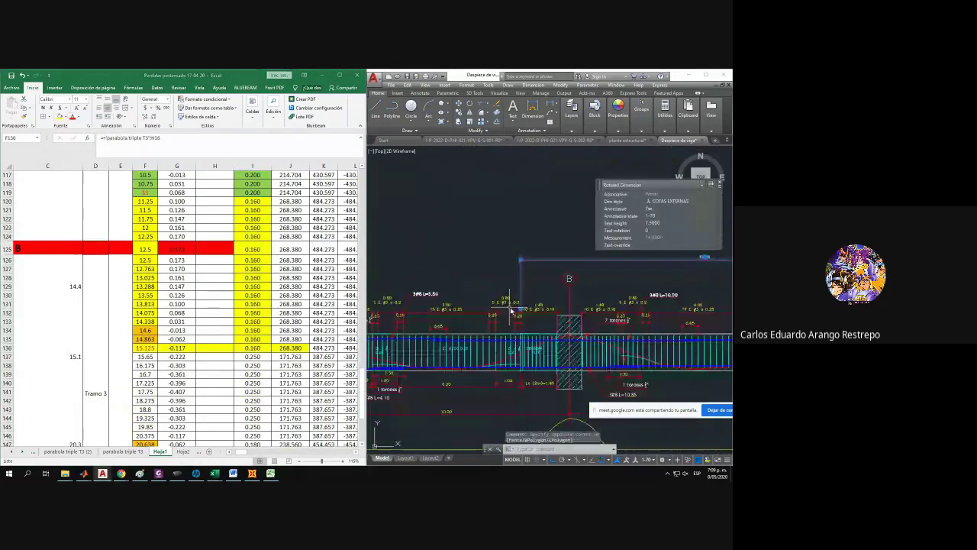
click(520, 307)
scroll(512, 307, up, 4)
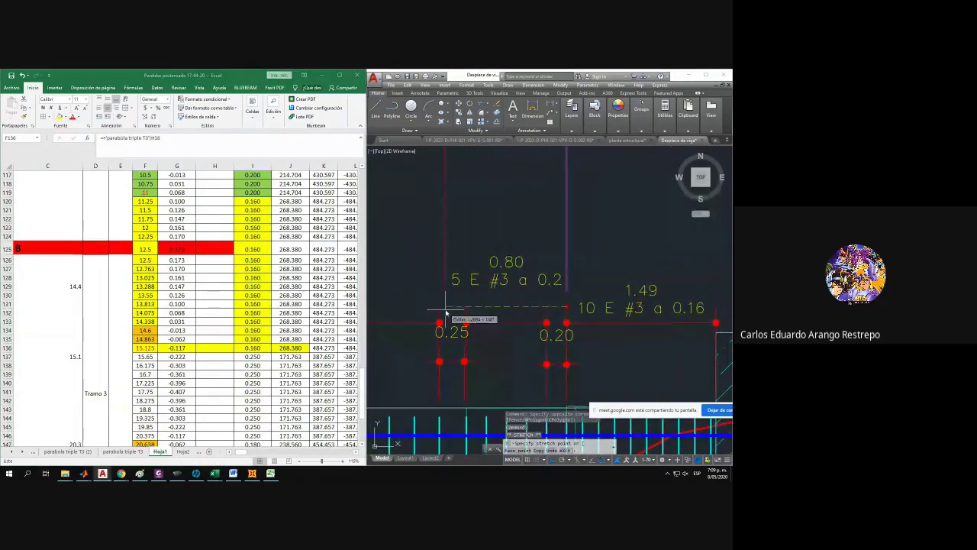
click(468, 309)
scroll(466, 330, down, 6)
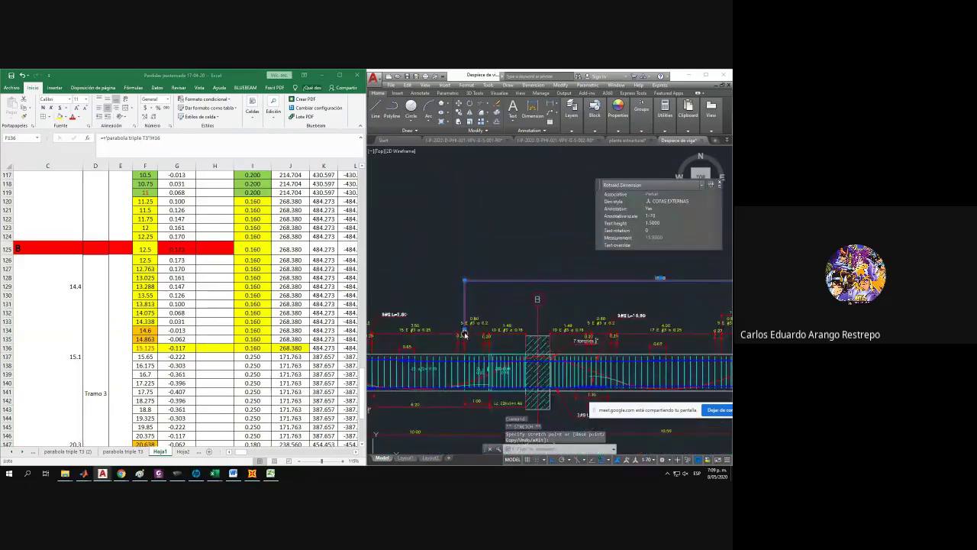
key(Escape)
scroll(655, 299, up, 4)
scroll(648, 299, down, 2)
In Excel, shade distances 15.125 to 16.175 (F136:F138) green.
click(222, 312)
scroll(221, 311, down, 2)
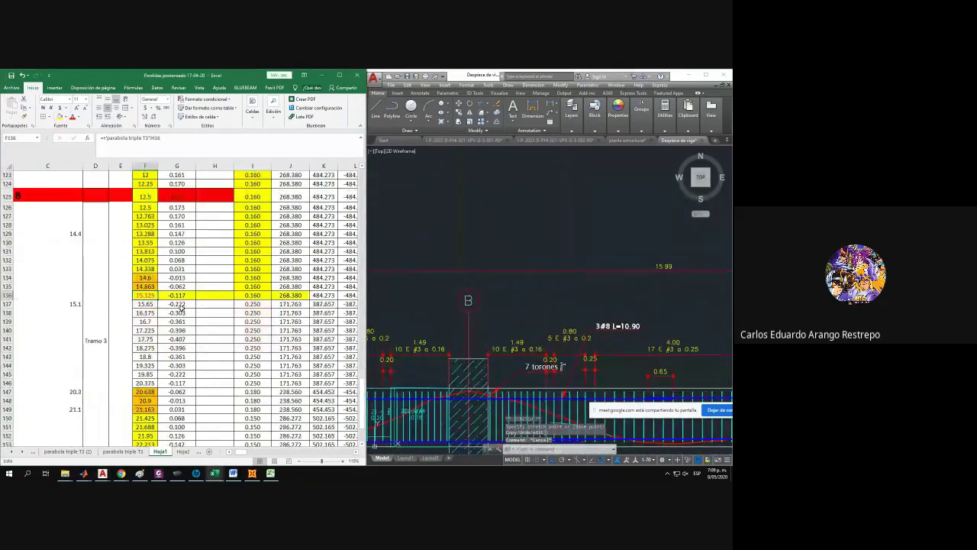
drag(142, 312, 256, 313)
click(151, 296)
drag(150, 295, 148, 313)
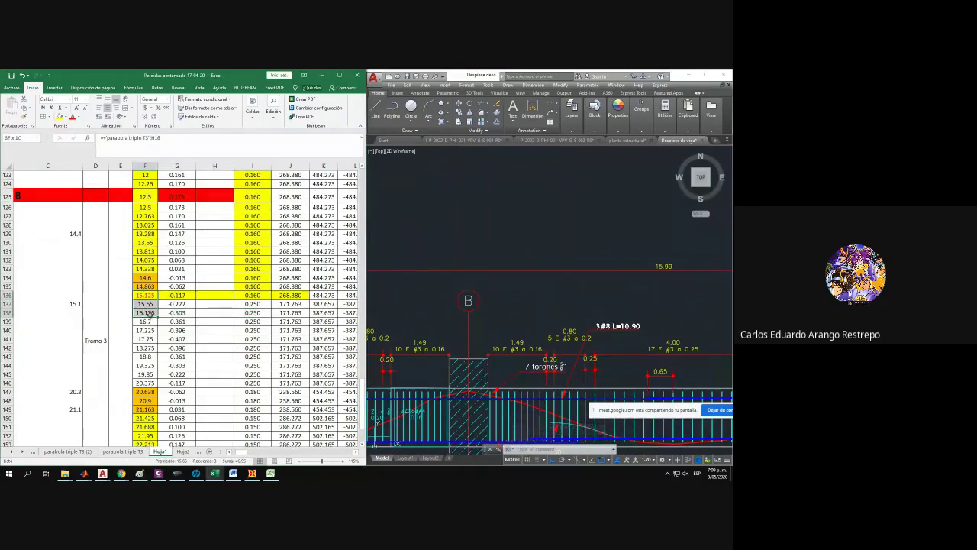
click(67, 117)
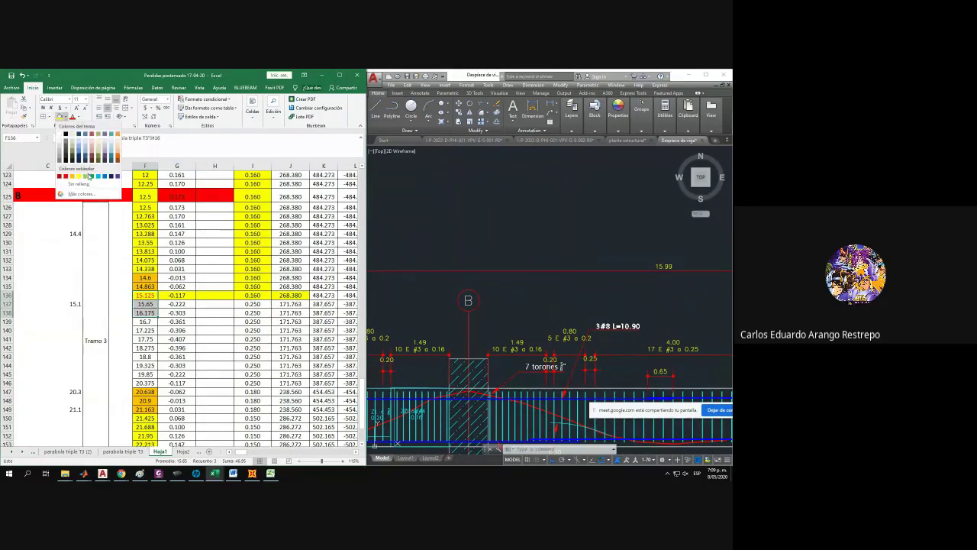
click(90, 176)
Set the spacing at distance 15.125 (I136) to 0.2, extend it down to I138 and shade I136:I138 green.
click(254, 296)
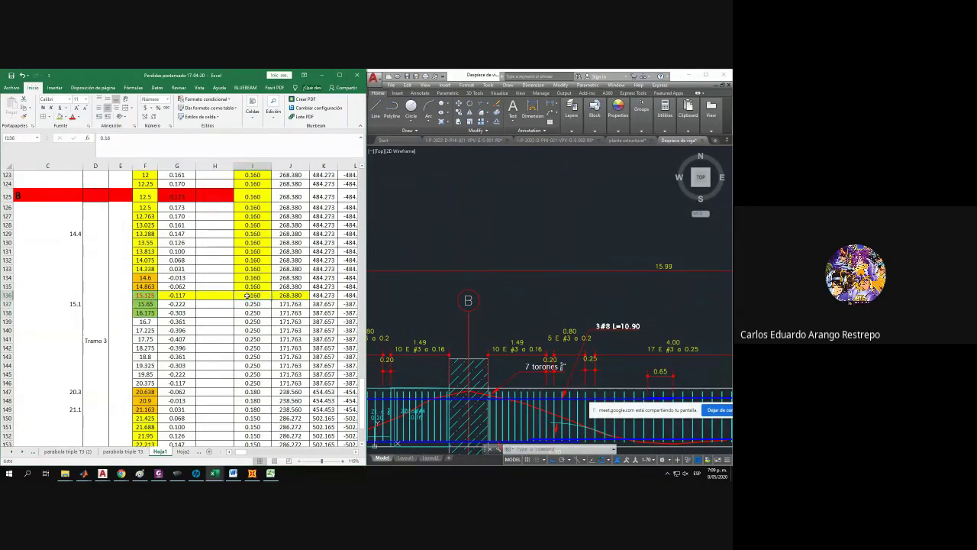
scroll(374, 326, up, 2)
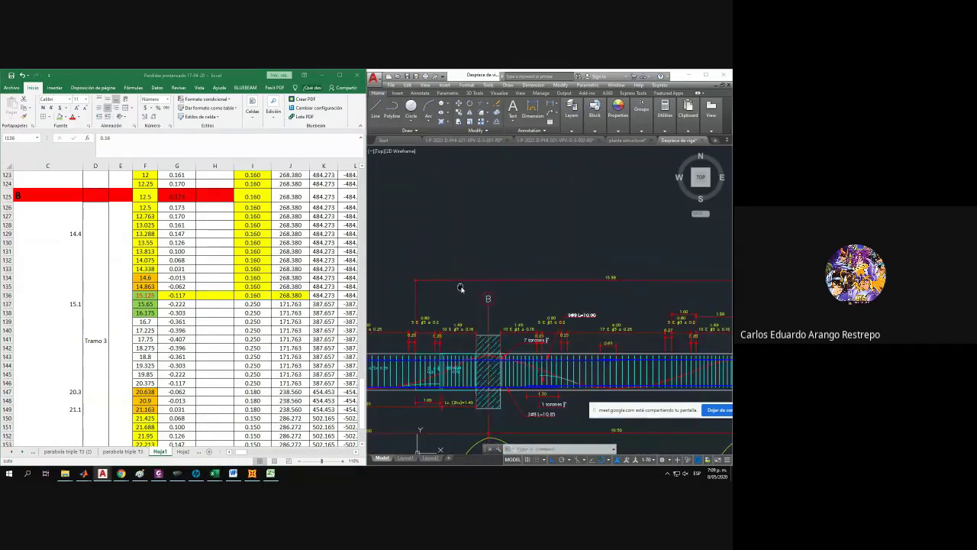
text(0)
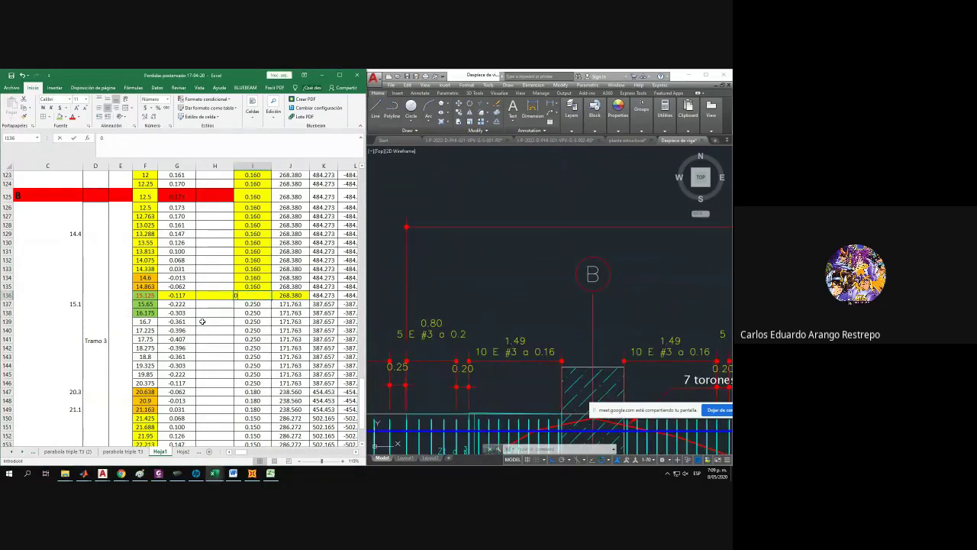
text(.2)
key(Return)
click(255, 296)
drag(271, 299, 272, 315)
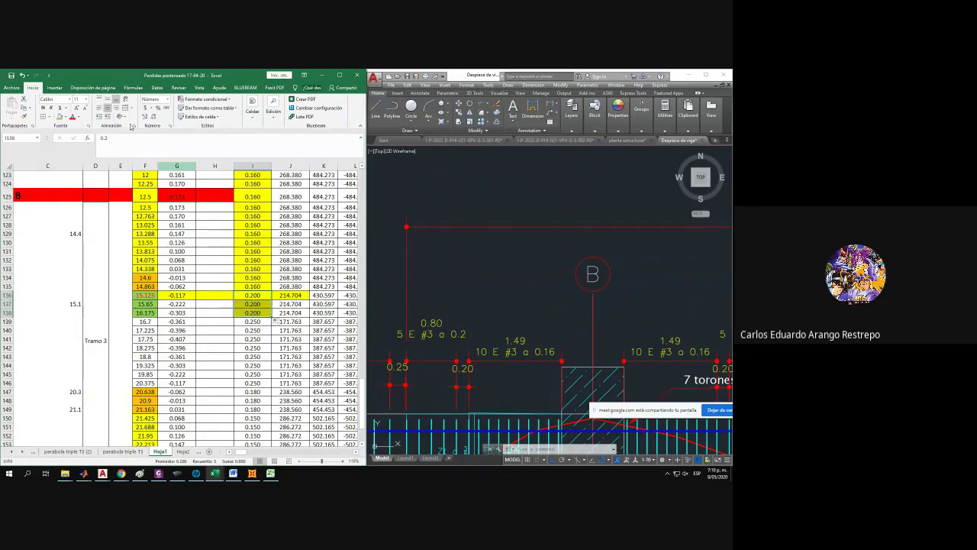
click(62, 117)
click(282, 304)
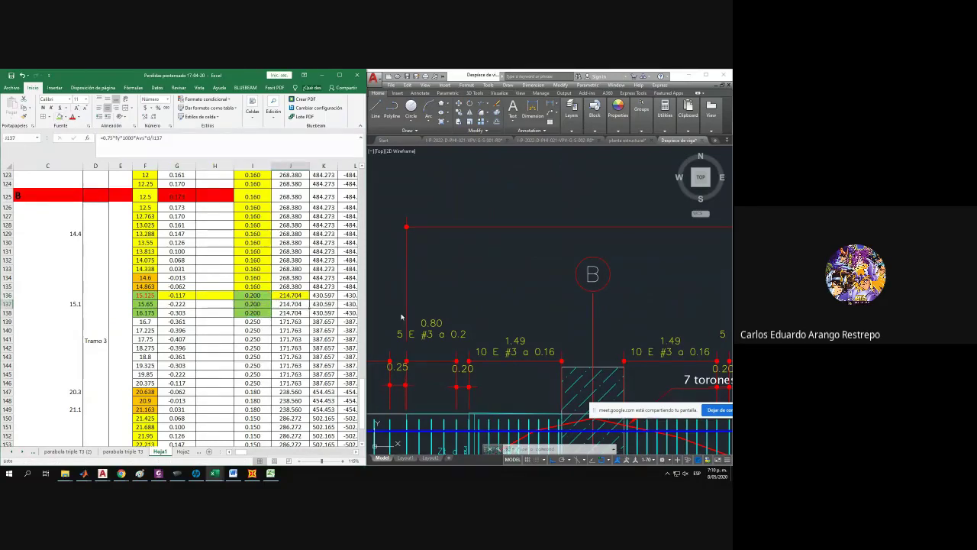
In Excel, colour the text of distance 16.175 (F138) red.
scroll(513, 313, down, 5)
click(462, 327)
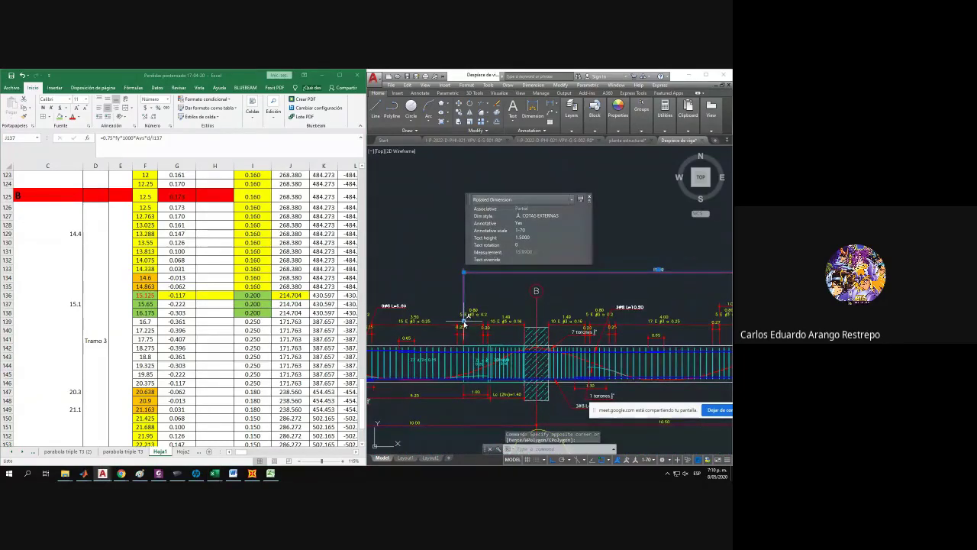
click(143, 314)
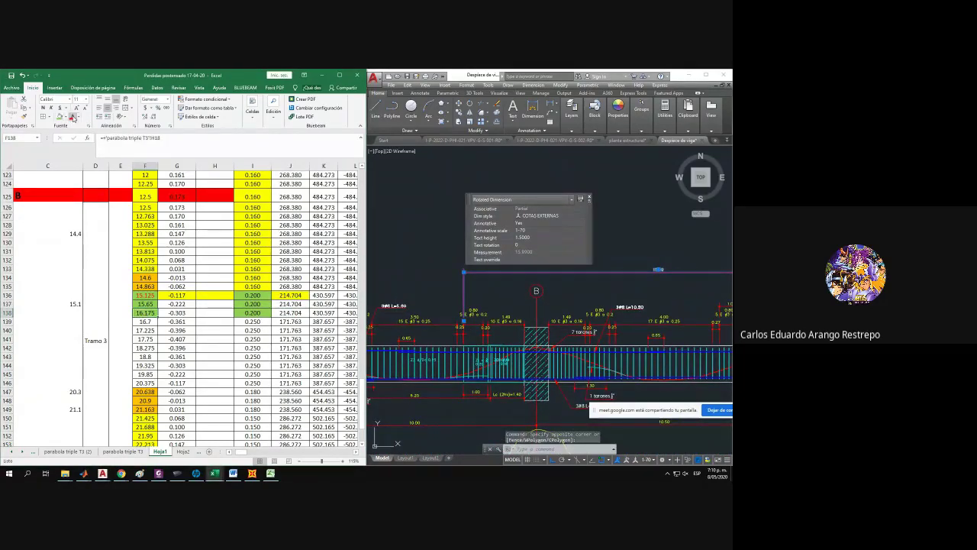
In AutoCAD, extend the 15.99 dimension across the 15 E #3 a 0.25 zone to the start of the next 5 E #3 a 0.2 zone.
click(629, 250)
scroll(638, 270, up, 5)
scroll(639, 271, down, 5)
middle_drag(494, 322, 555, 335)
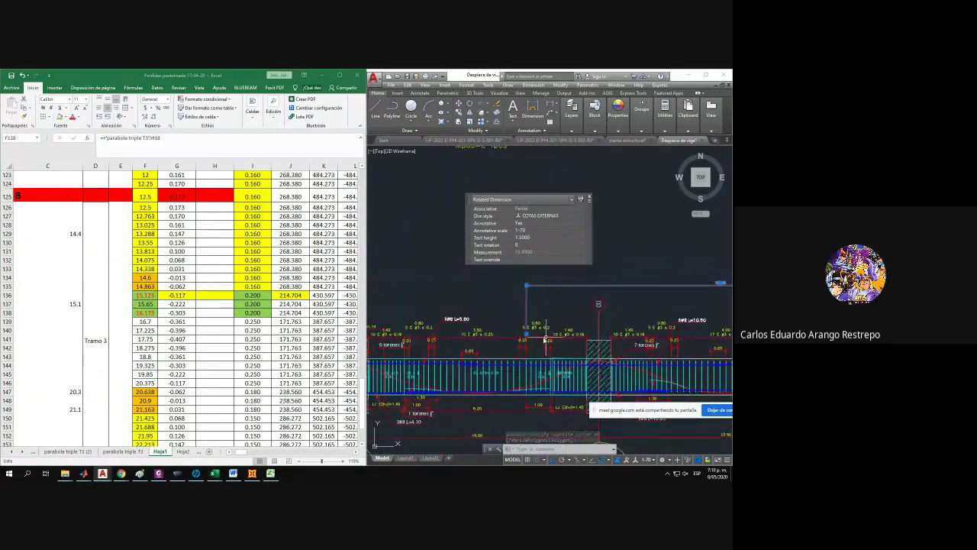
click(526, 334)
click(430, 336)
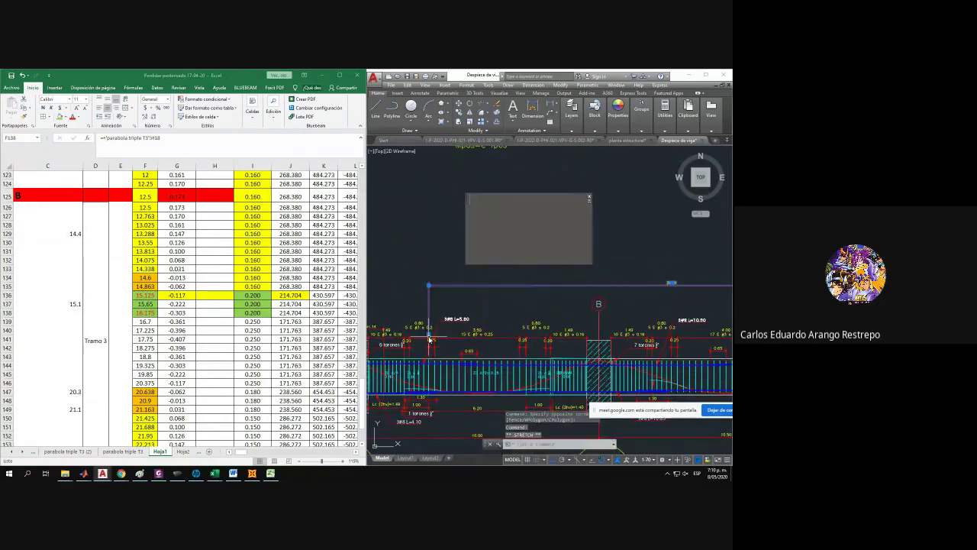
scroll(433, 336, up, 5)
scroll(398, 357, down, 2)
key(Escape)
Check the 15 E #3 a 0.25 dimension in AutoCAD and colour distance 20.375 (F146) red in Excel.
scroll(673, 303, up, 1)
middle_drag(577, 310, 666, 294)
middle_drag(475, 350, 597, 332)
click(543, 341)
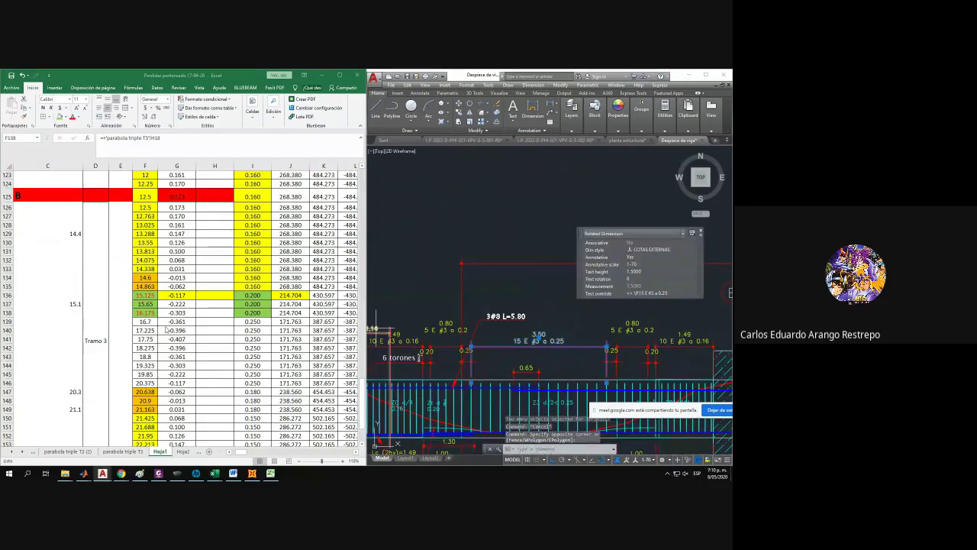
scroll(151, 313, down, 1)
scroll(151, 313, down, 1)
click(152, 324)
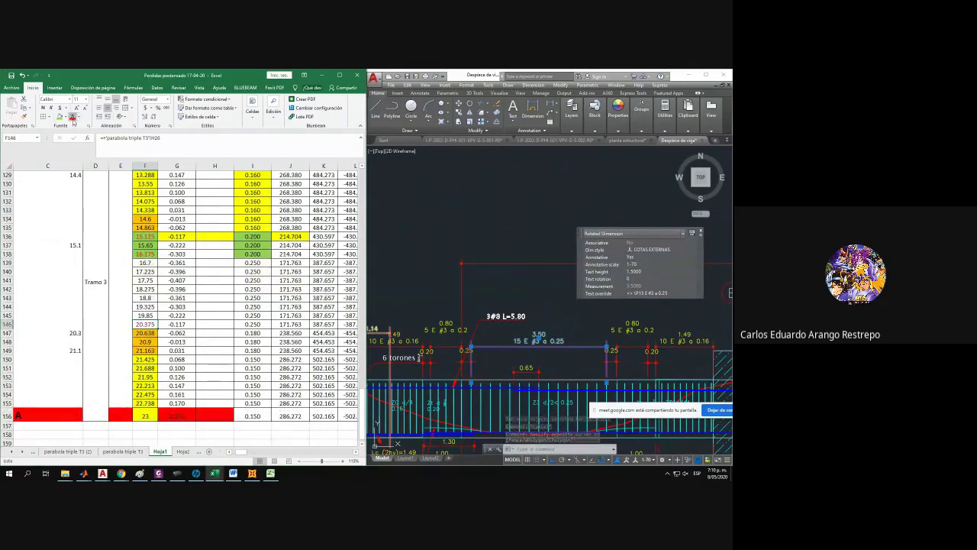
In Excel, shade the 0.25 spacings for distances 16.7 to 19.85 (I139:I145) orange.
click(252, 263)
drag(253, 261, 257, 319)
scroll(258, 315, down, 3)
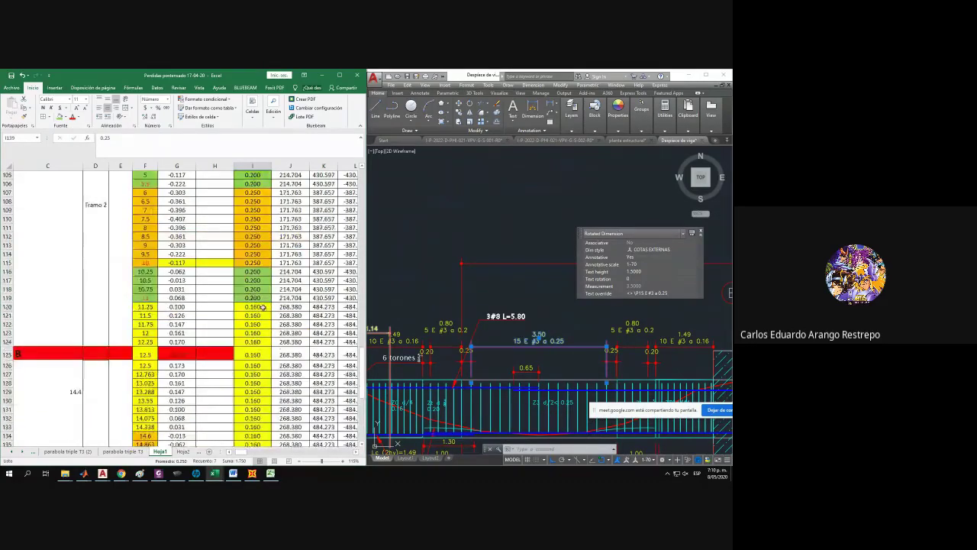
scroll(258, 315, up, 2)
click(69, 117)
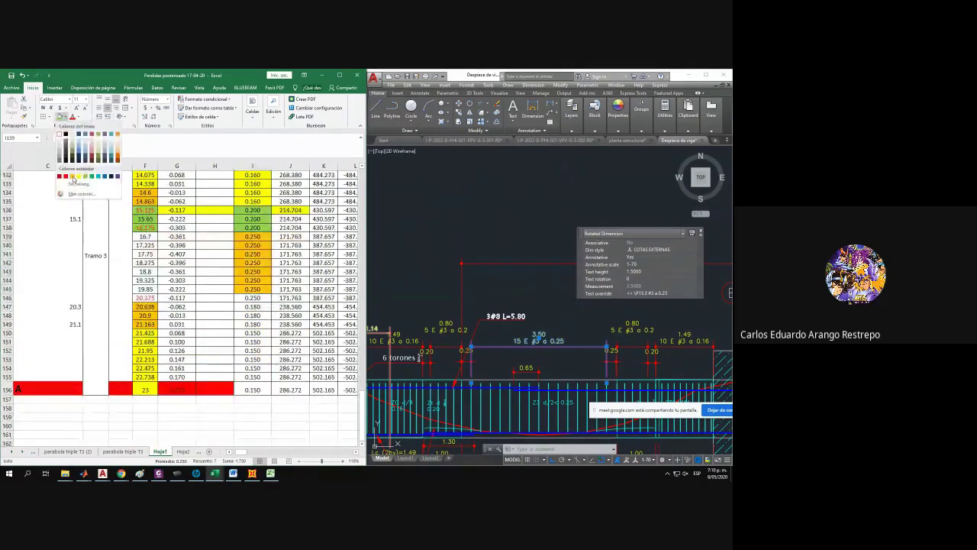
click(73, 175)
click(249, 306)
In AutoCAD, stretch the long overall dimension across the 5 E #3 a 0.2 zone nearest support A.
click(543, 319)
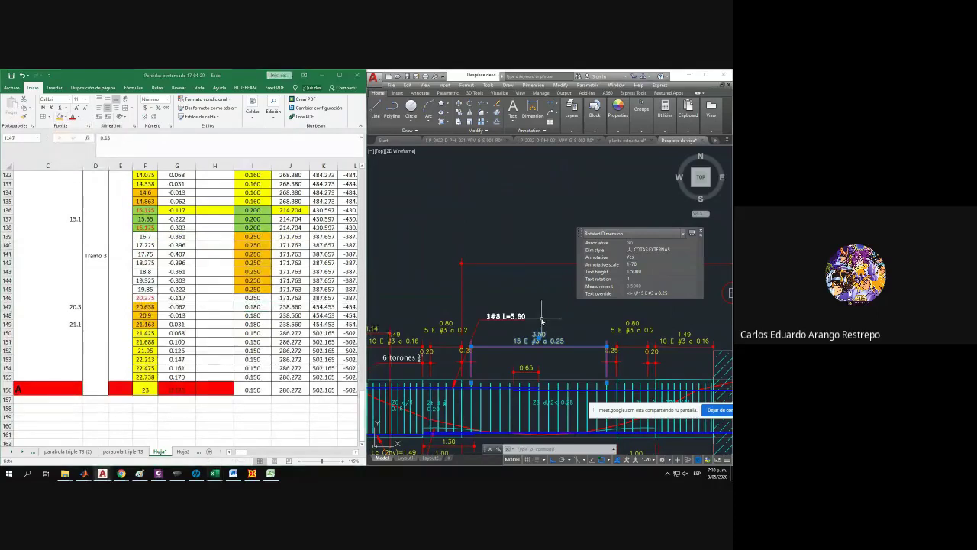
click(500, 306)
click(449, 271)
click(462, 340)
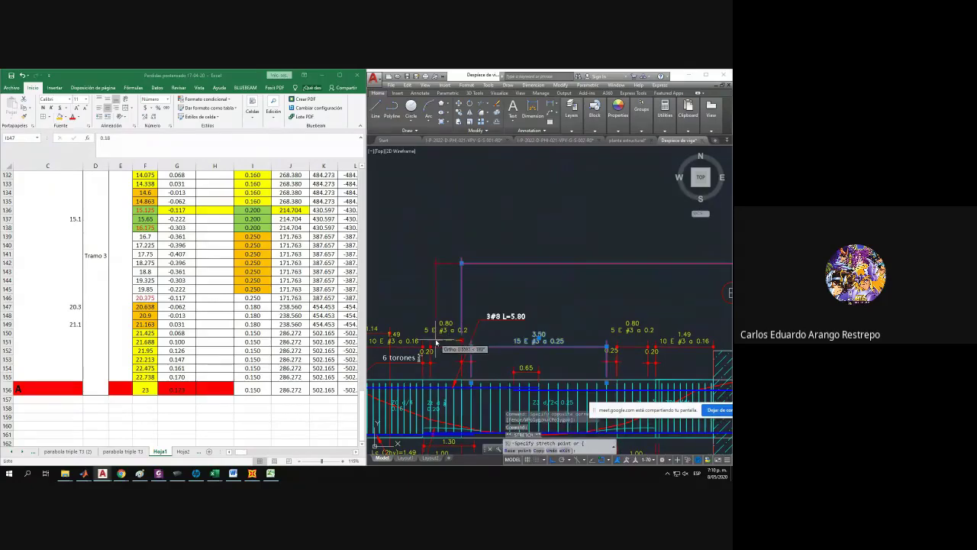
key(Escape)
scroll(507, 336, down, 2)
scroll(626, 299, up, 2)
scroll(626, 301, down, 3)
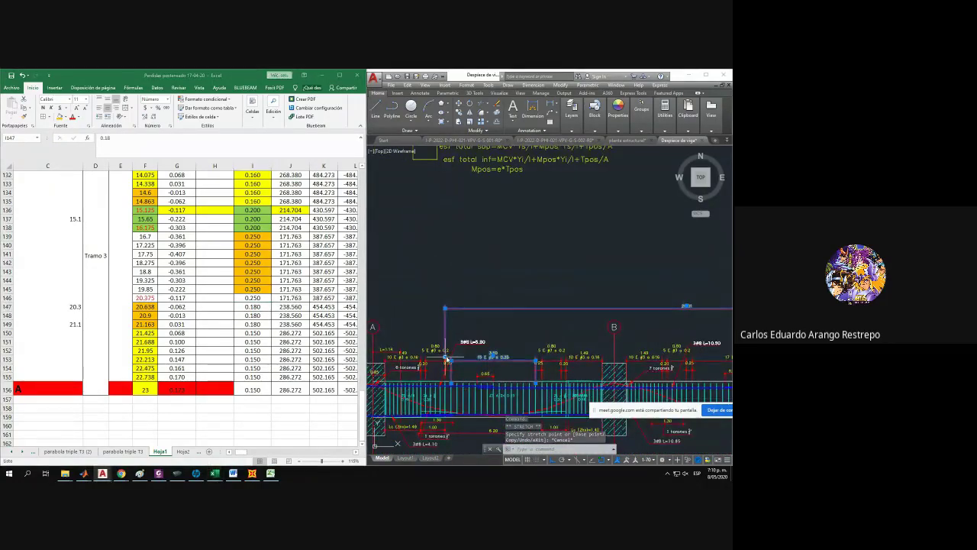
click(447, 356)
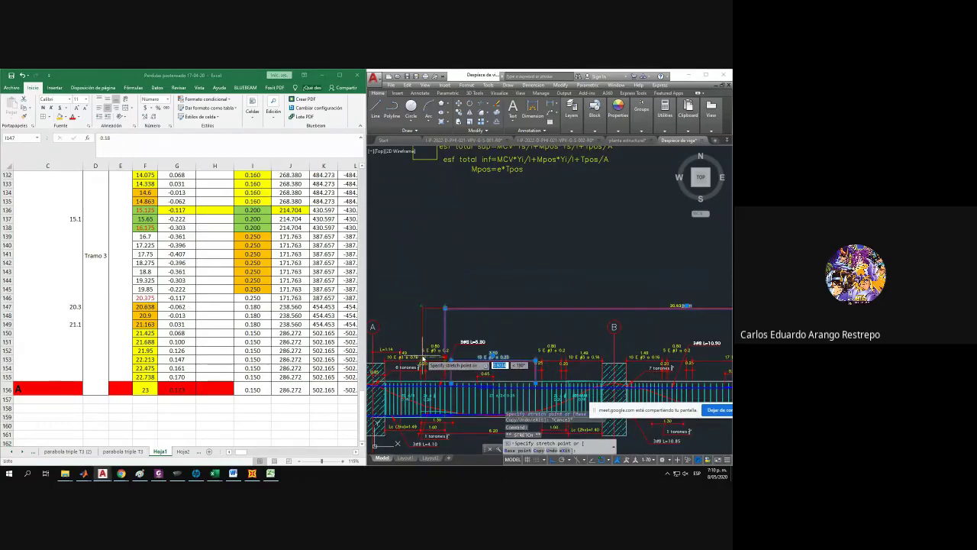
Shade the spacing cells I147 to I149 green and cell I146 orange in the S column of the Excel sheet.
key(Escape)
scroll(694, 283, up, 2)
click(323, 323)
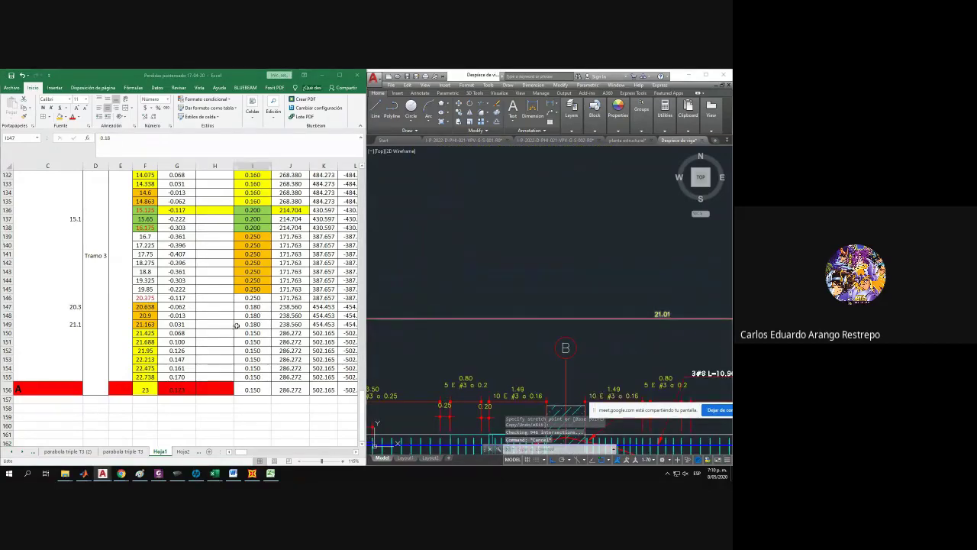
click(140, 325)
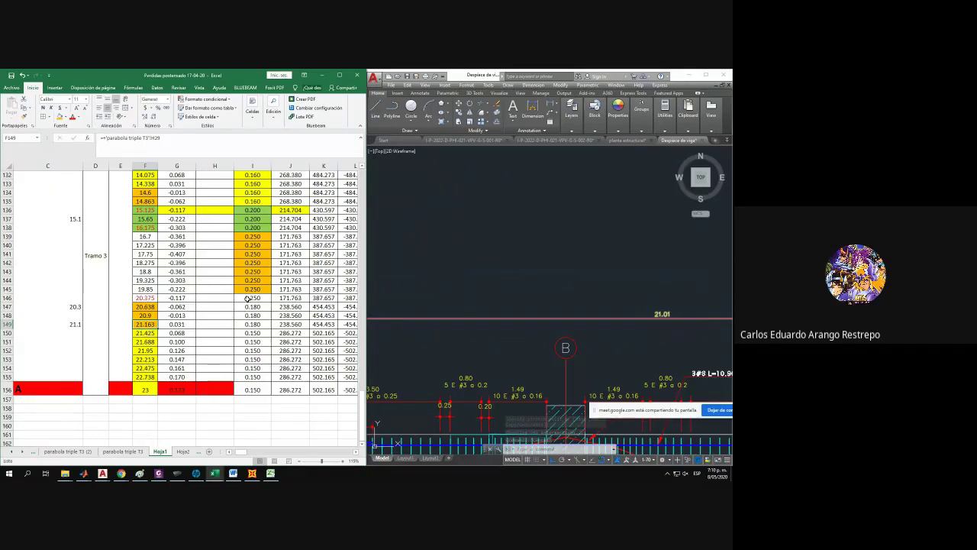
drag(246, 298, 244, 323)
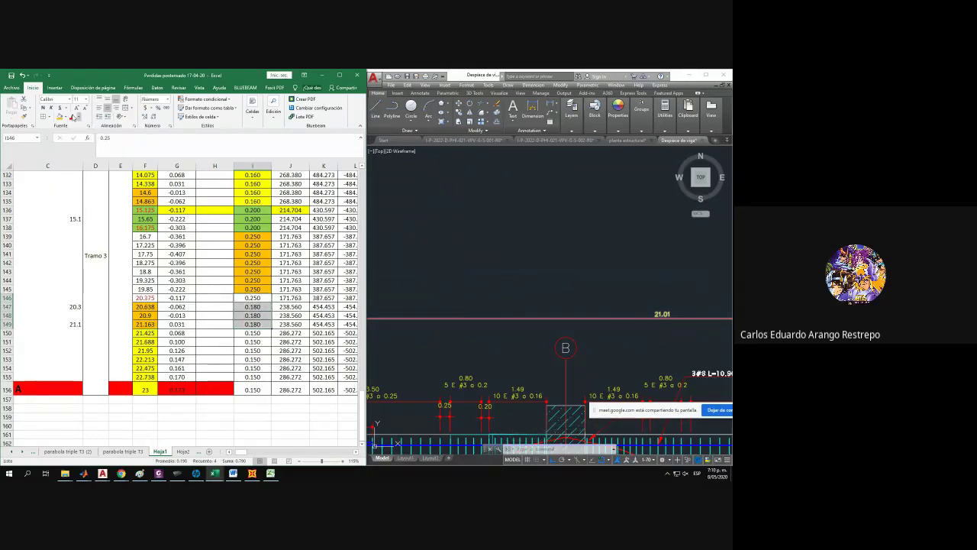
click(63, 117)
click(86, 176)
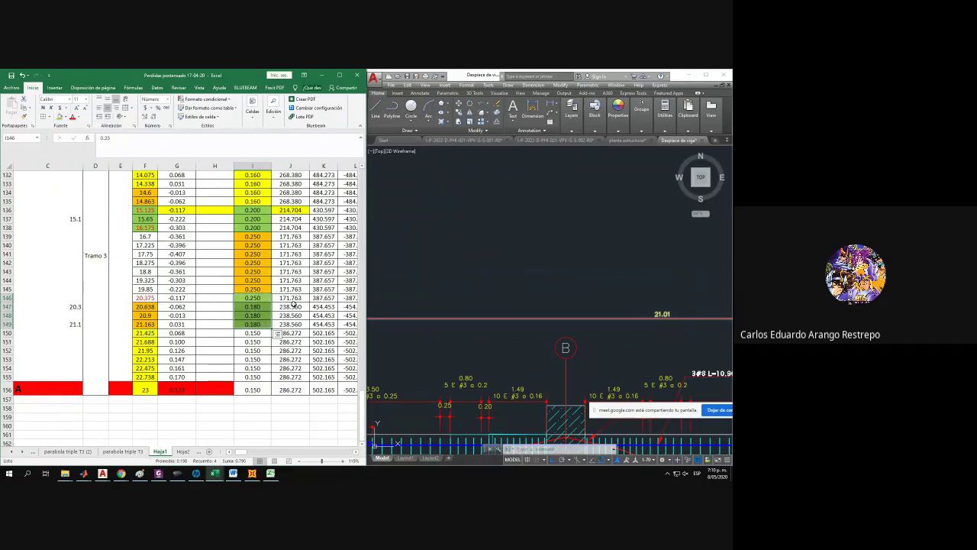
click(260, 298)
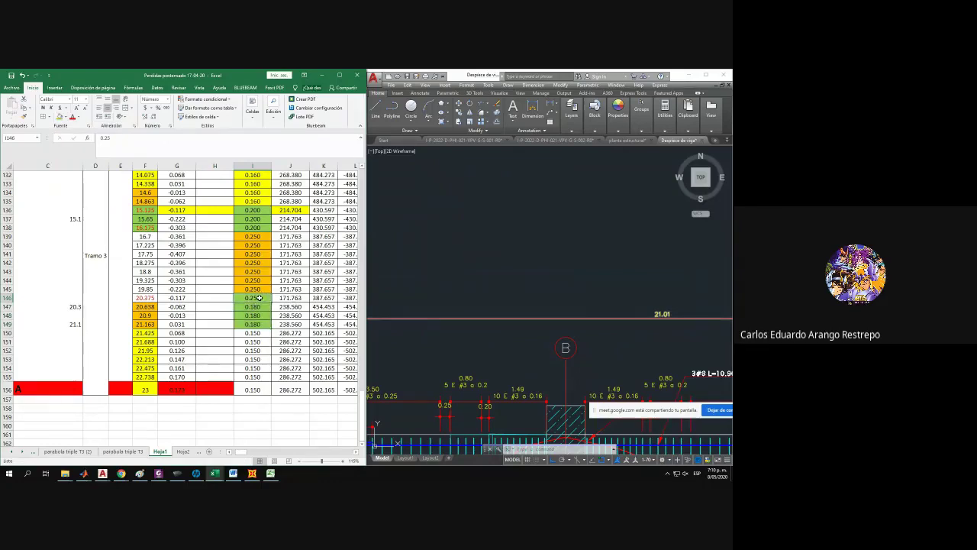
click(67, 117)
click(75, 177)
Set the stirrup spacing to 0.2 in cells I147 through I149.
click(261, 306)
text(0.2)
key(Return)
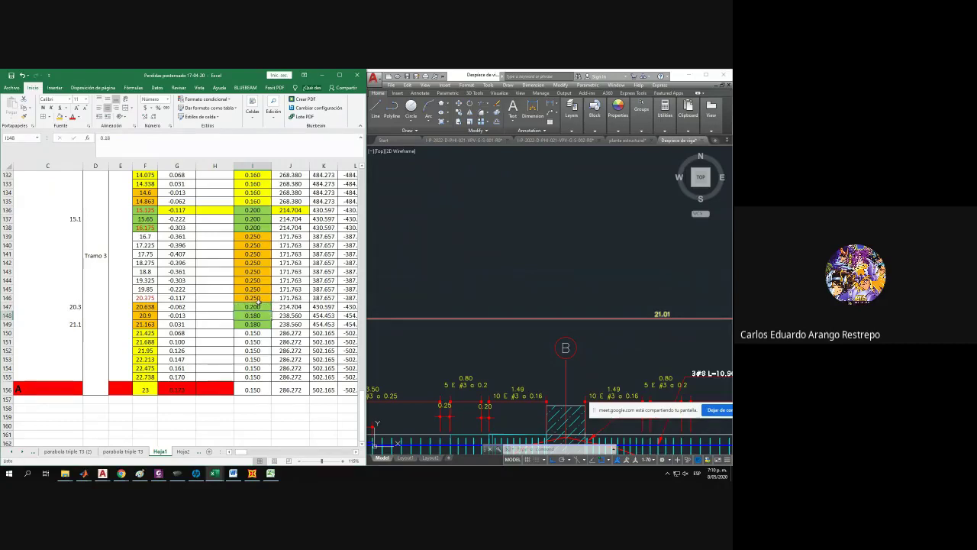
drag(272, 327, 272, 328)
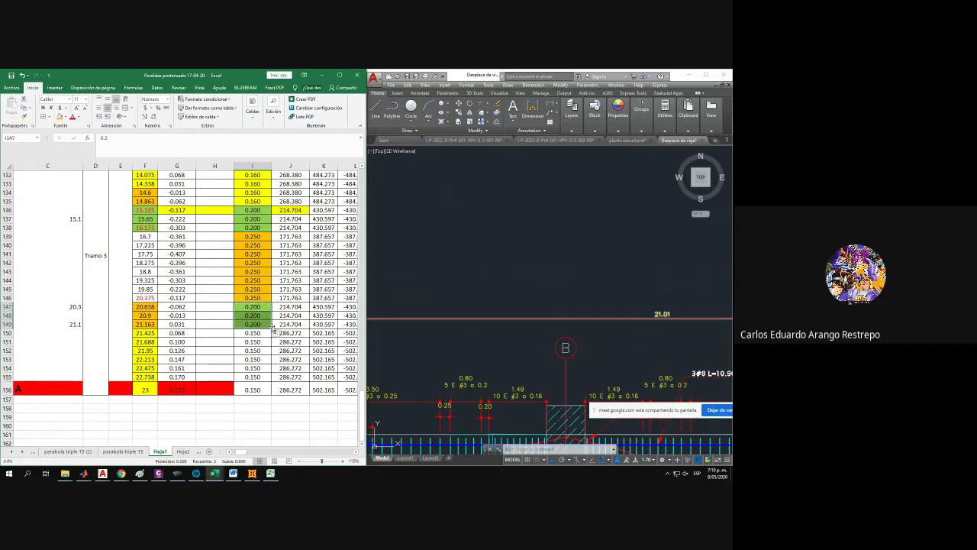
In the AutoCAD beam drawing, stretch the long horizontal dimension to the outer edge of the support at axis A.
click(556, 338)
scroll(557, 338, down, 2)
middle_drag(483, 344, 601, 334)
click(596, 316)
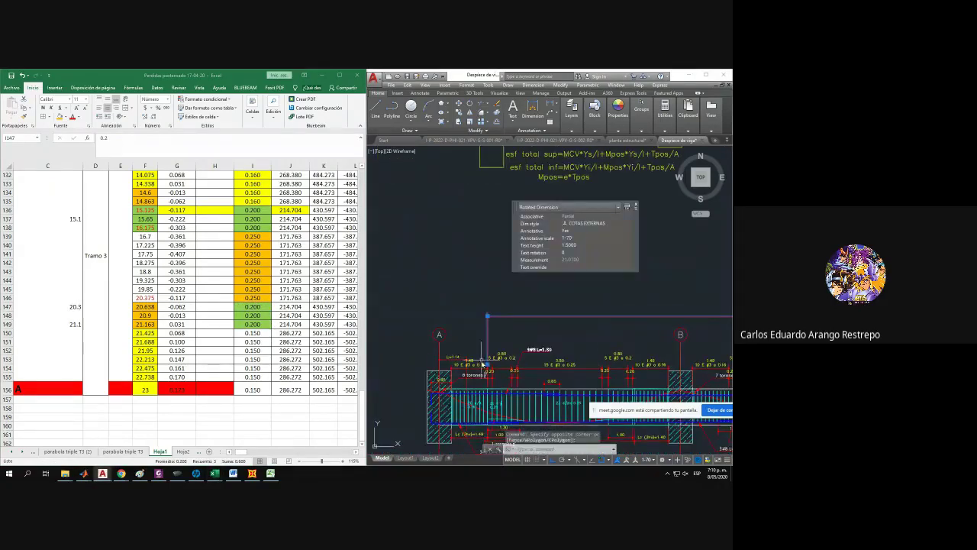
click(487, 315)
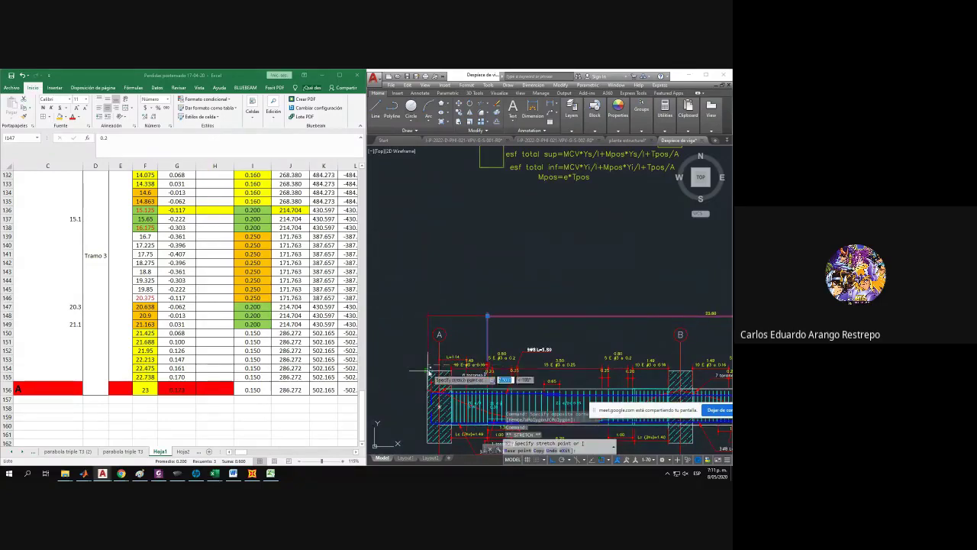
click(428, 370)
key(Escape)
middle_drag(633, 327, 539, 329)
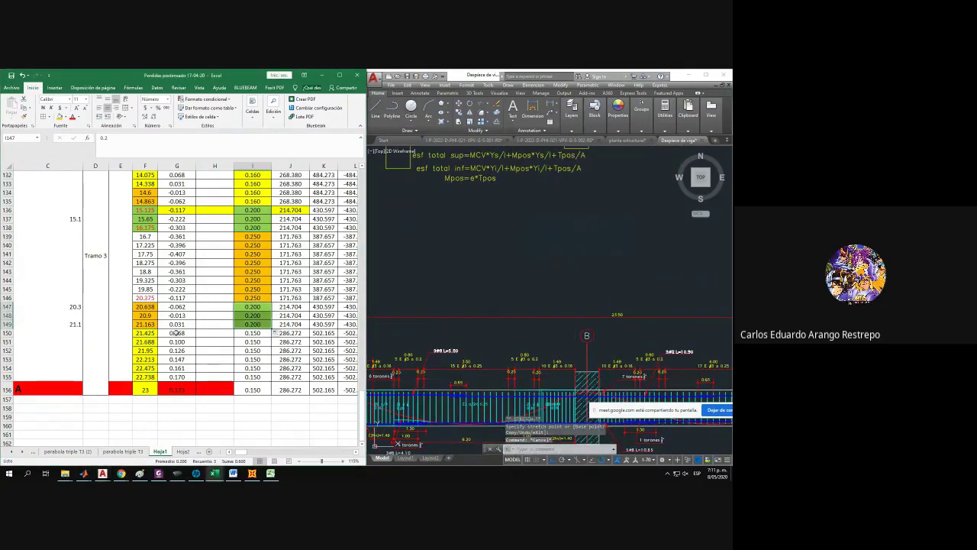
In the Excel sheet, set the spacing in I150 to 0.16 and fill it down through I156.
click(246, 332)
text(0.16)
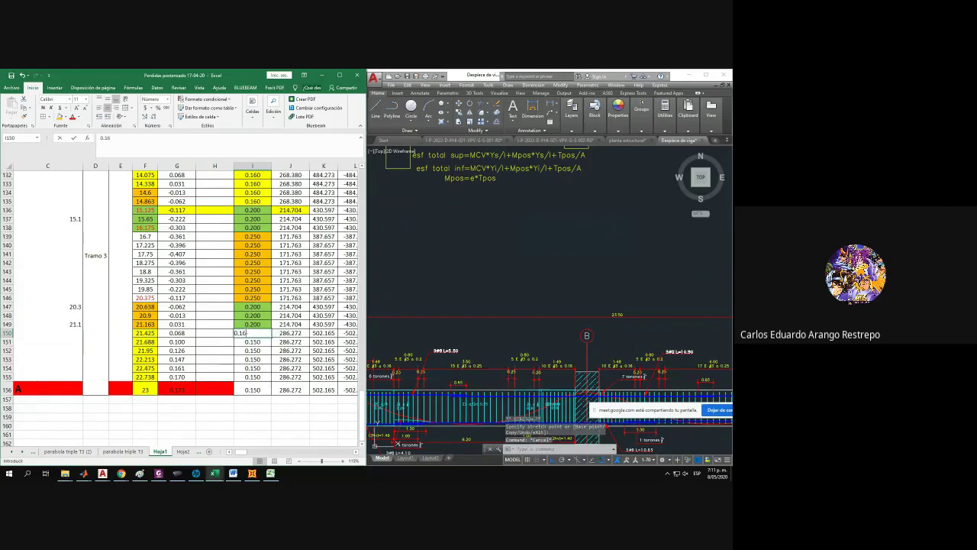
key(Return)
click(258, 333)
double_click(271, 337)
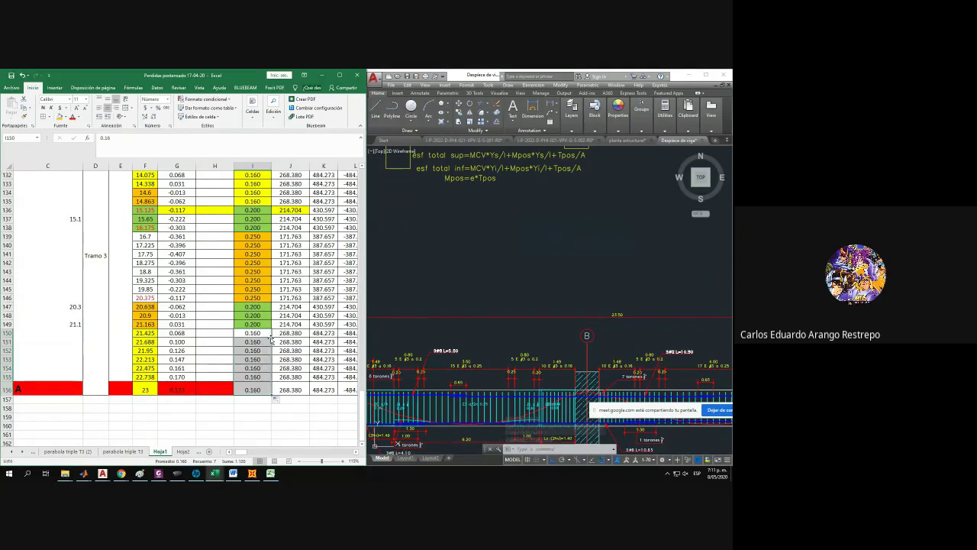
Maximize the workbook, then examine the Vs formula in J62 and the fy, Av, d and spacing cells it references.
scroll(278, 336, up, 20)
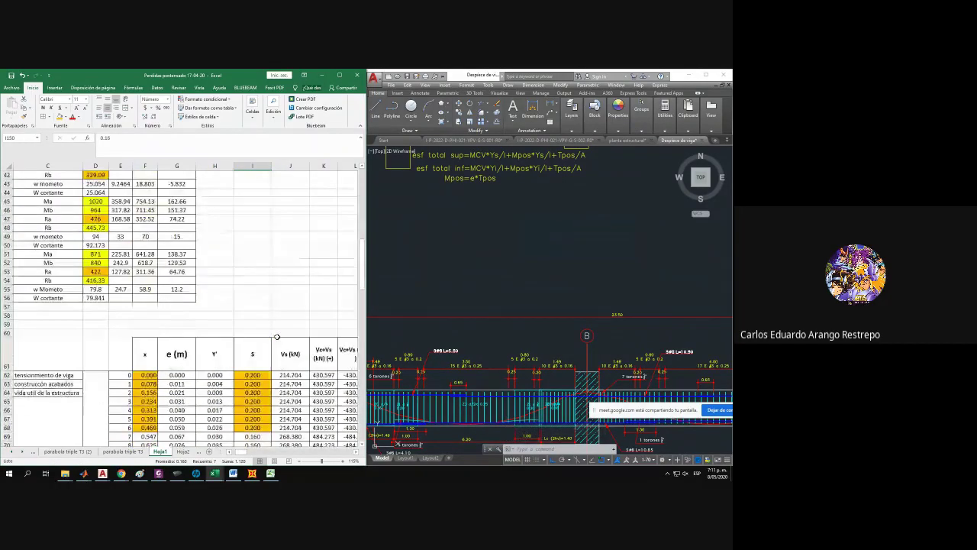
click(340, 74)
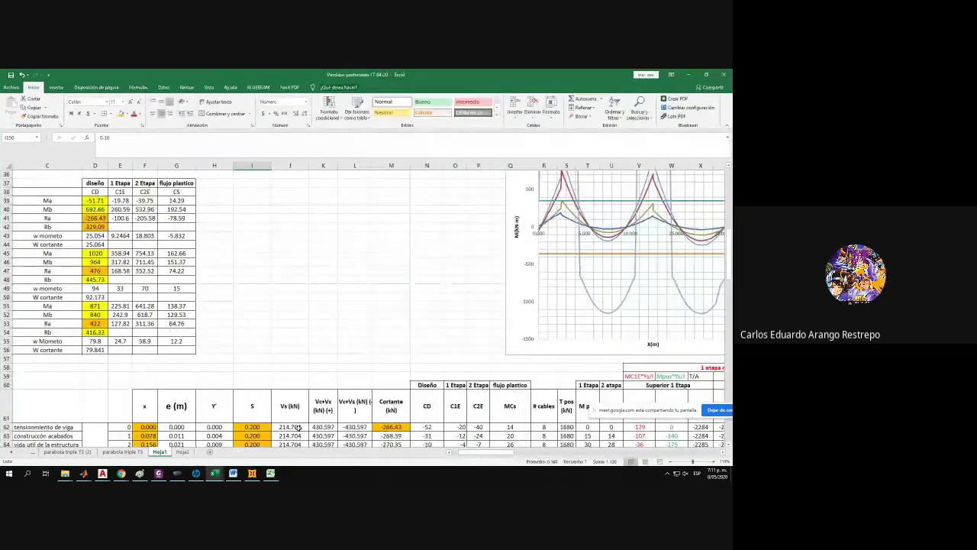
click(295, 426)
click(217, 143)
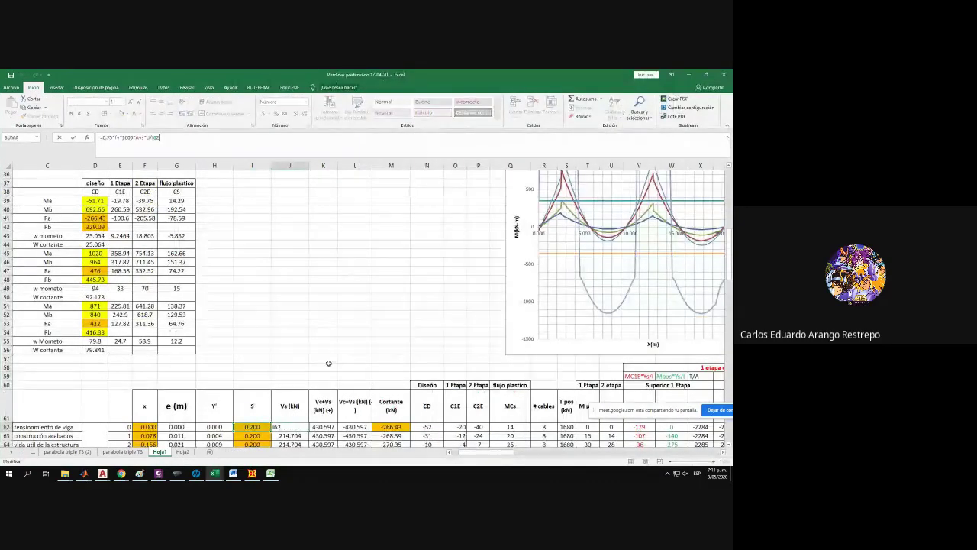
scroll(229, 332, down, 5)
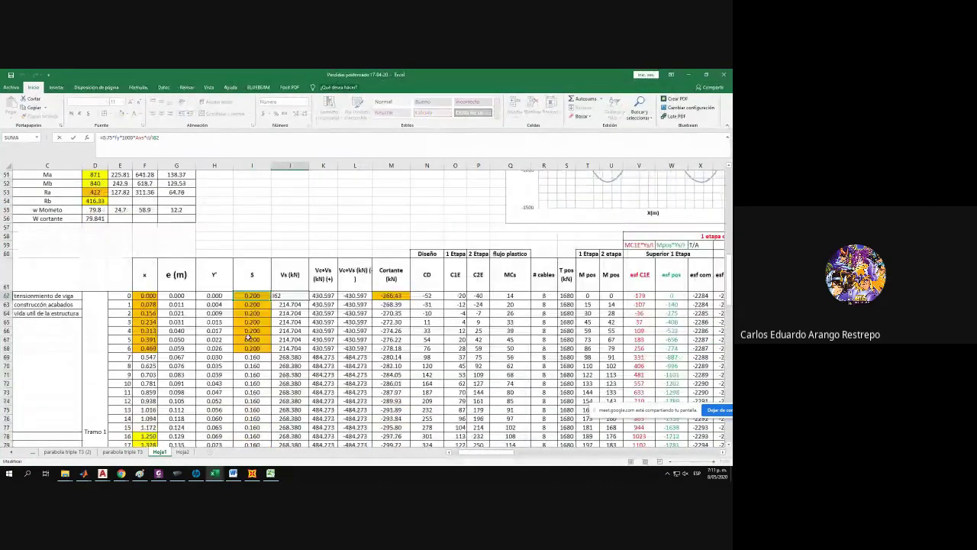
scroll(139, 298, up, 3)
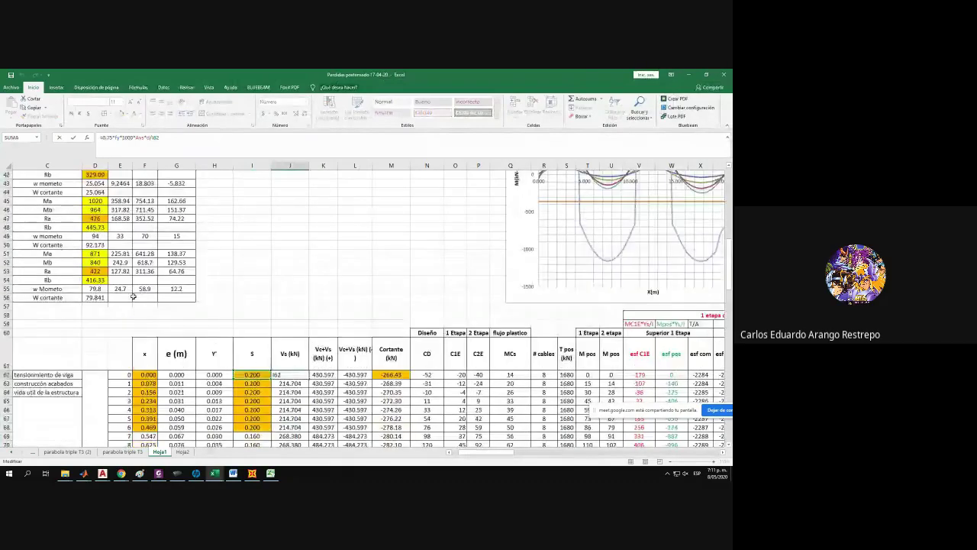
scroll(363, 306, up, 14)
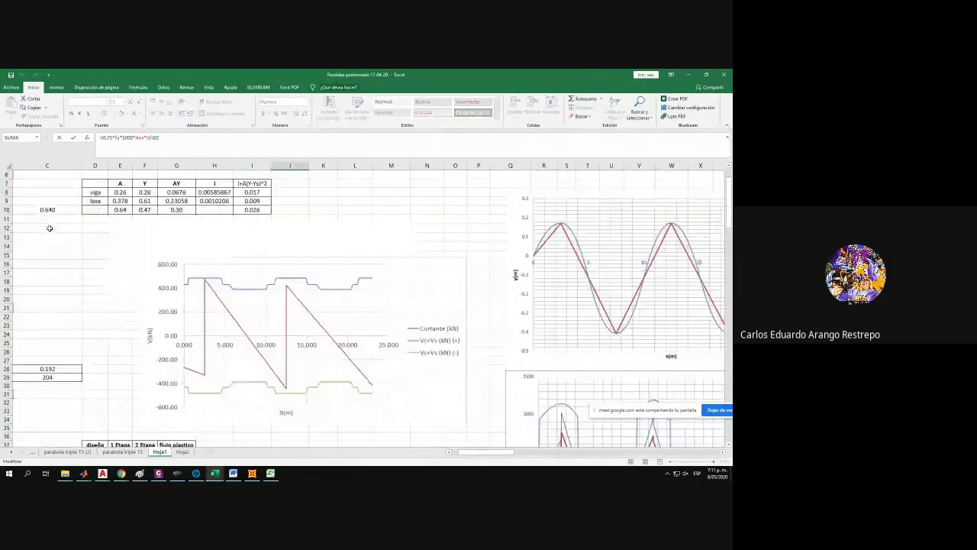
scroll(63, 369, left, 2)
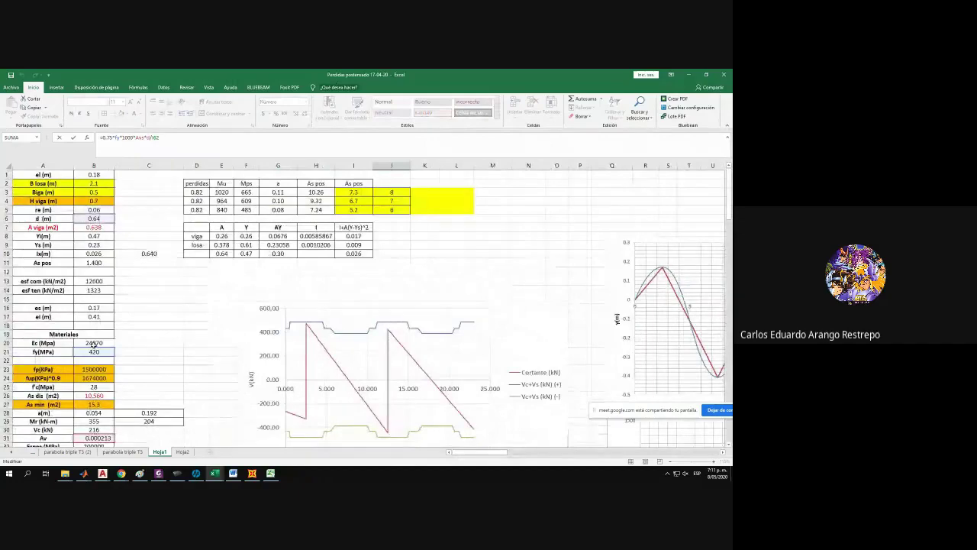
scroll(92, 346, down, 4)
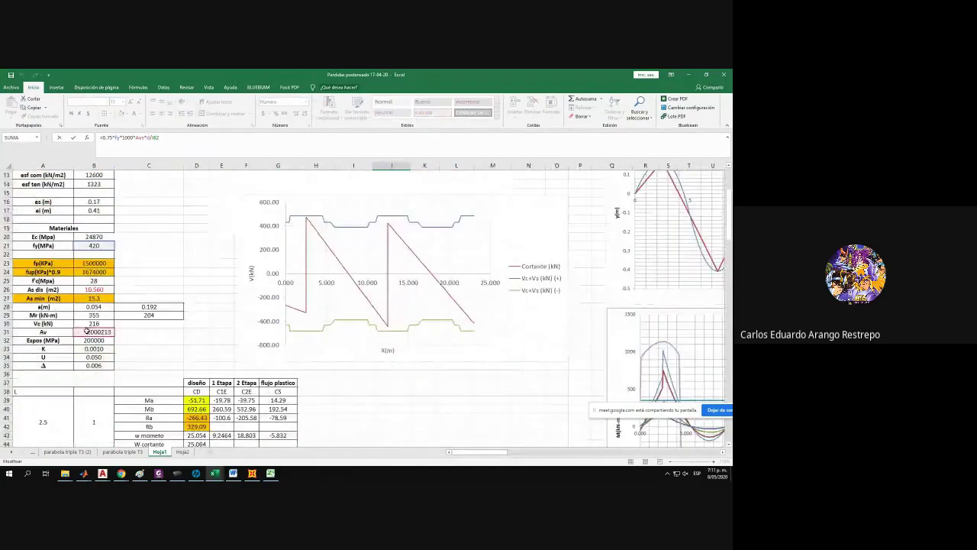
key(Escape)
Examine the formula behind the stirrup area Av in cell B31.
scroll(4, 309, up, 4)
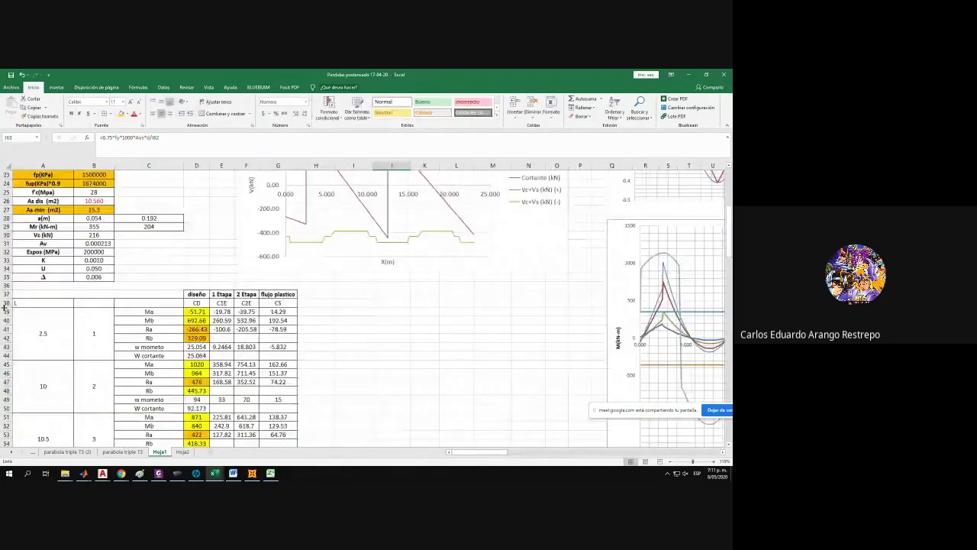
scroll(5, 307, up, 4)
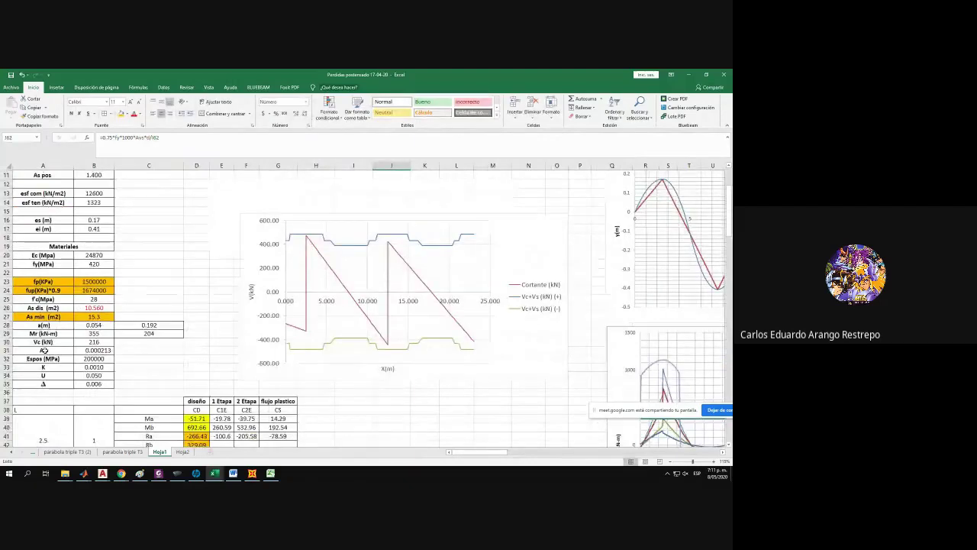
drag(44, 350, 98, 350)
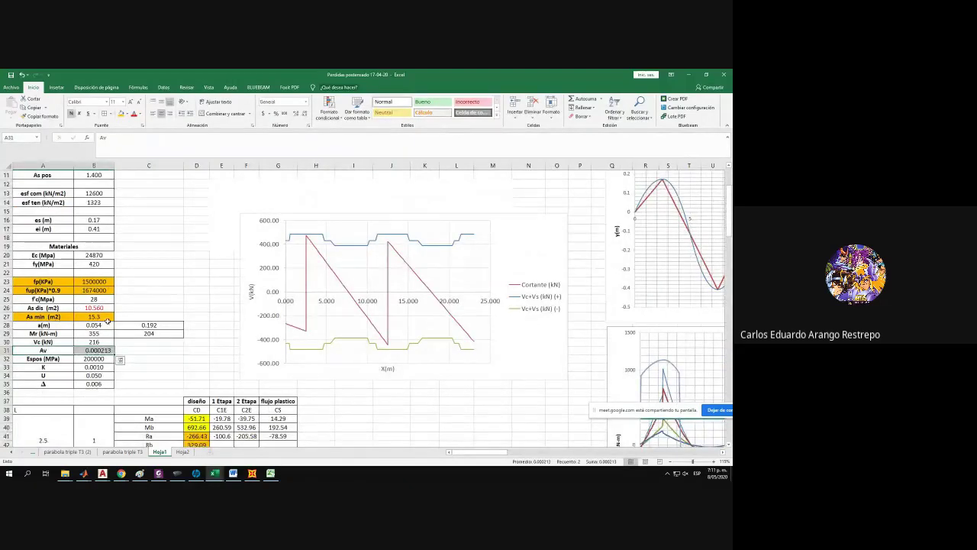
click(98, 350)
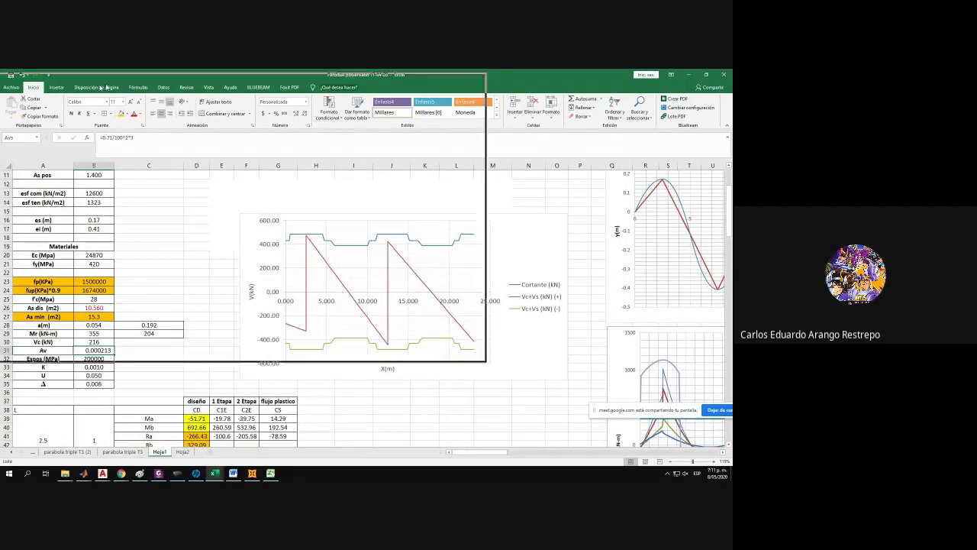
Snap the workbook to half of the screen beside the video-meeting window.
drag(1, 120, 0, 126)
click(450, 190)
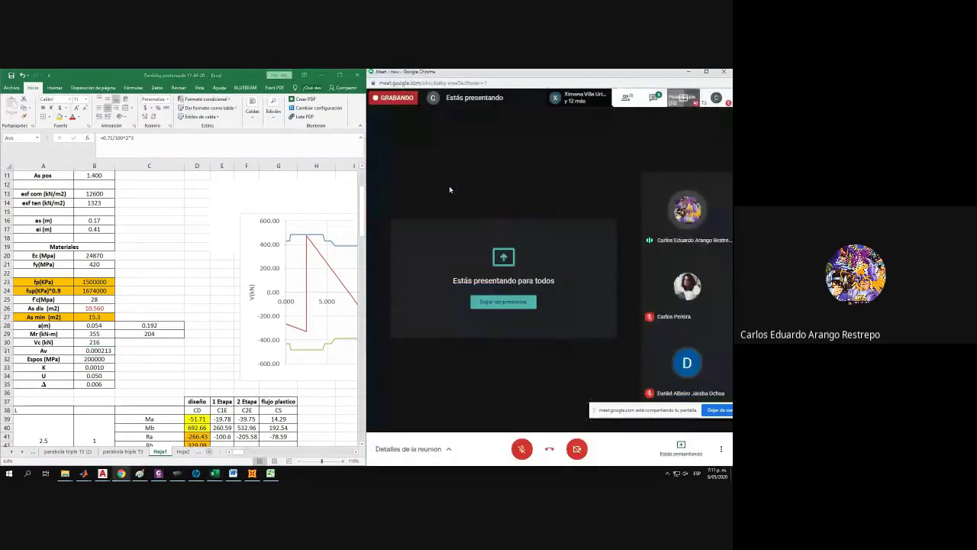
mouse_move(215, 473)
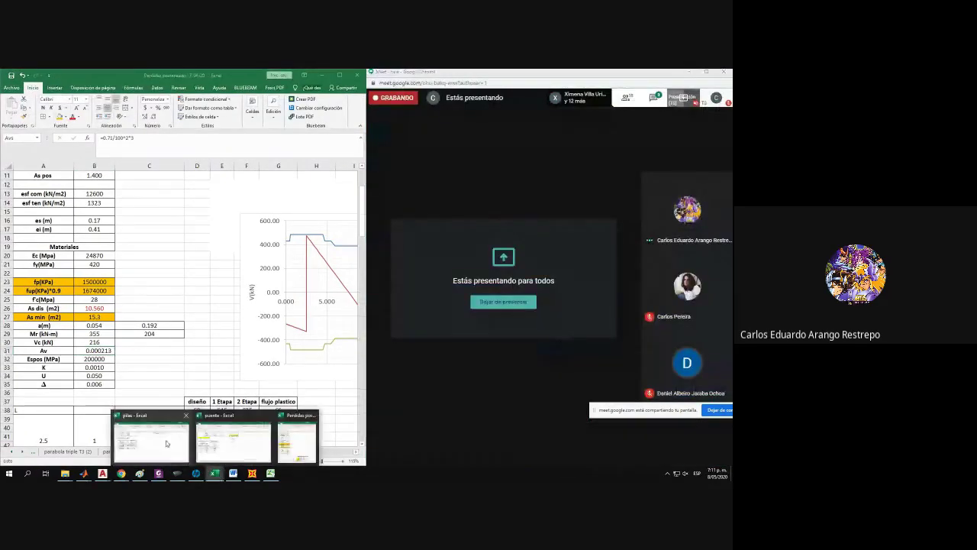
click(159, 444)
scroll(331, 253, up, 6)
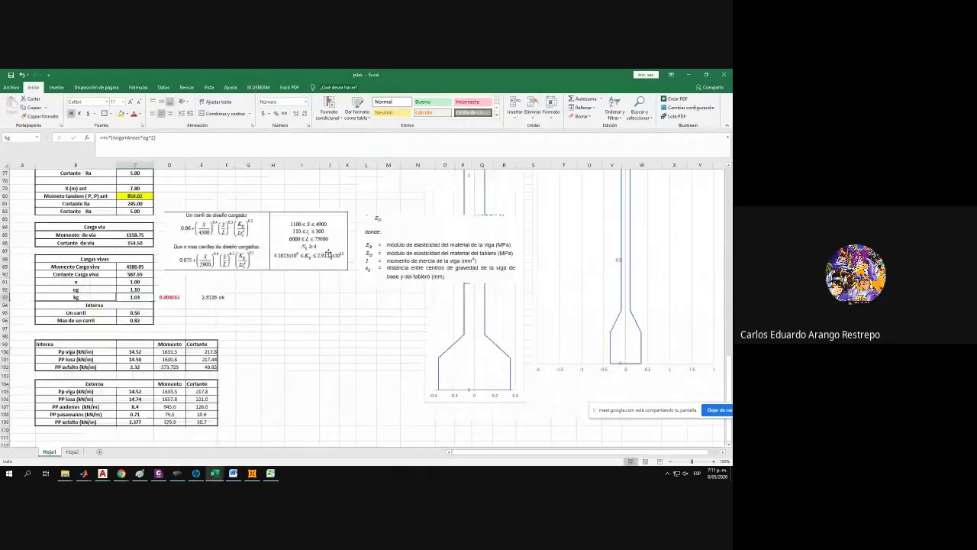
scroll(332, 253, up, 2)
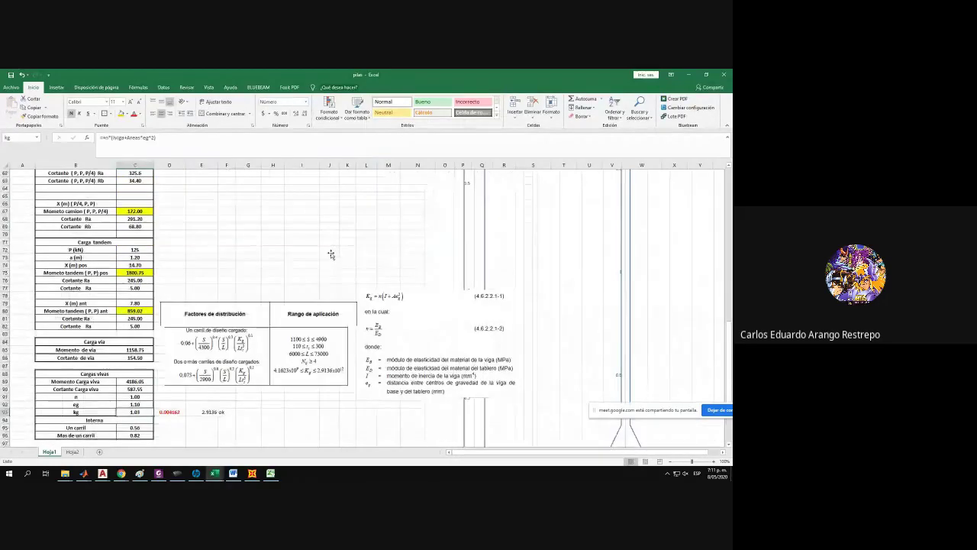
click(689, 75)
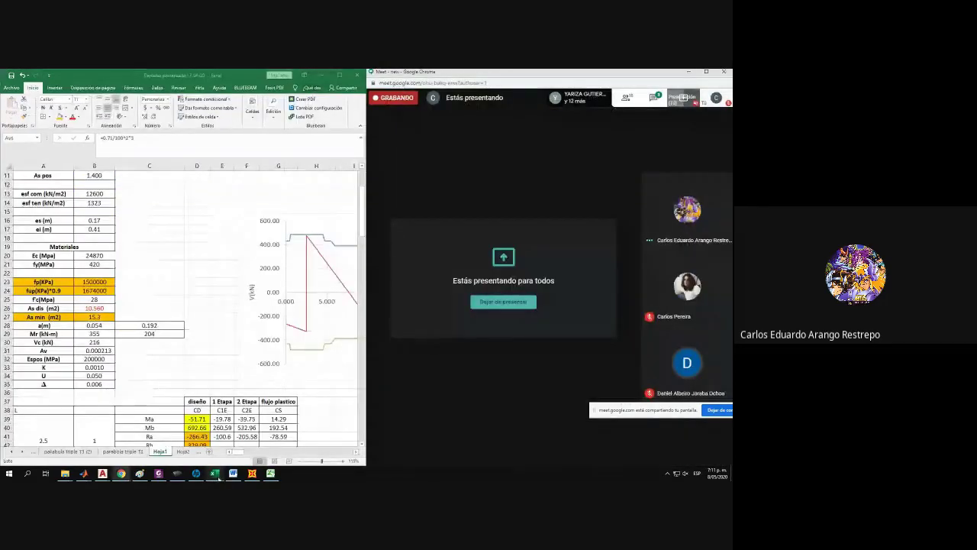
Switch to the beam detailing drawing in AutoCAD and examine the stirrup and hook legs in the 0.50 by 0.70 section.
mouse_move(102, 474)
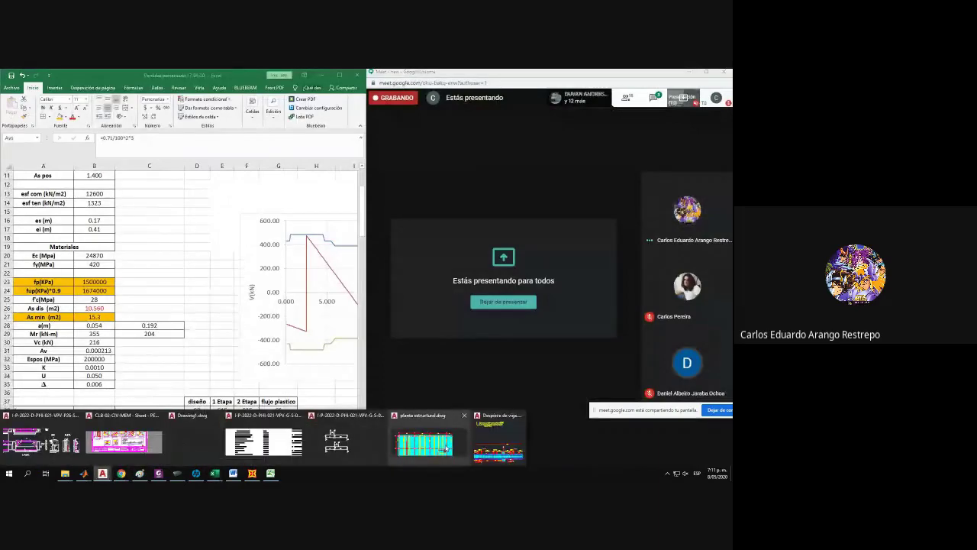
click(497, 451)
scroll(494, 325, up, 6)
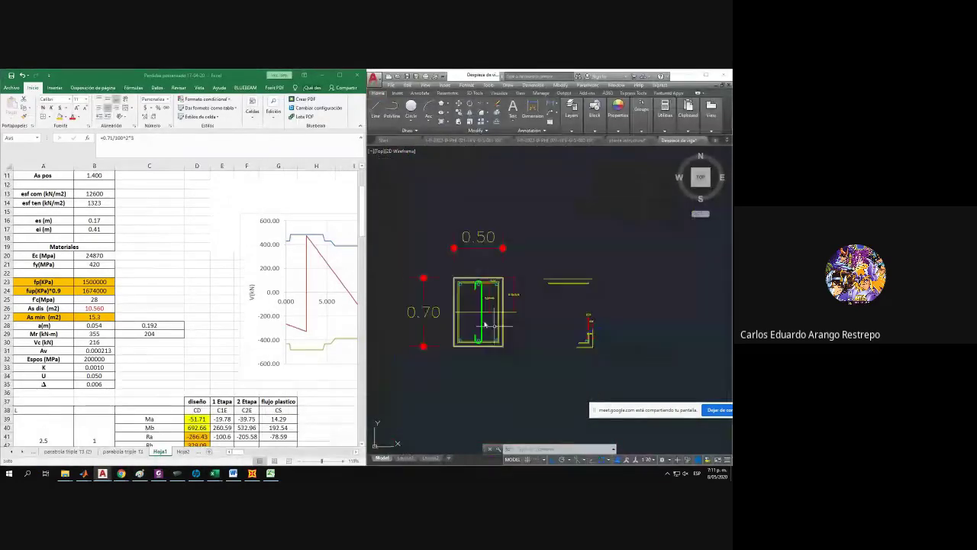
click(463, 326)
click(461, 325)
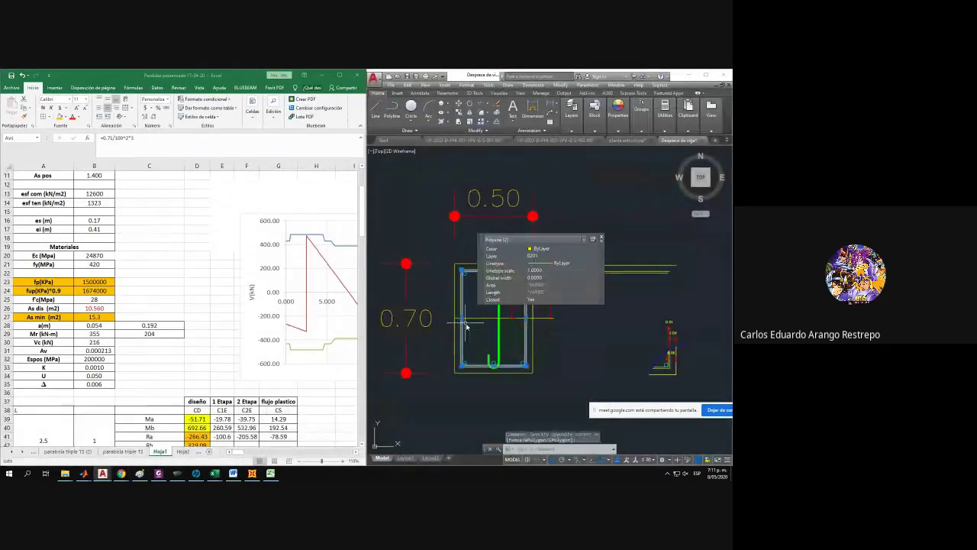
key(Escape)
click(501, 329)
click(495, 329)
key(Escape)
click(529, 329)
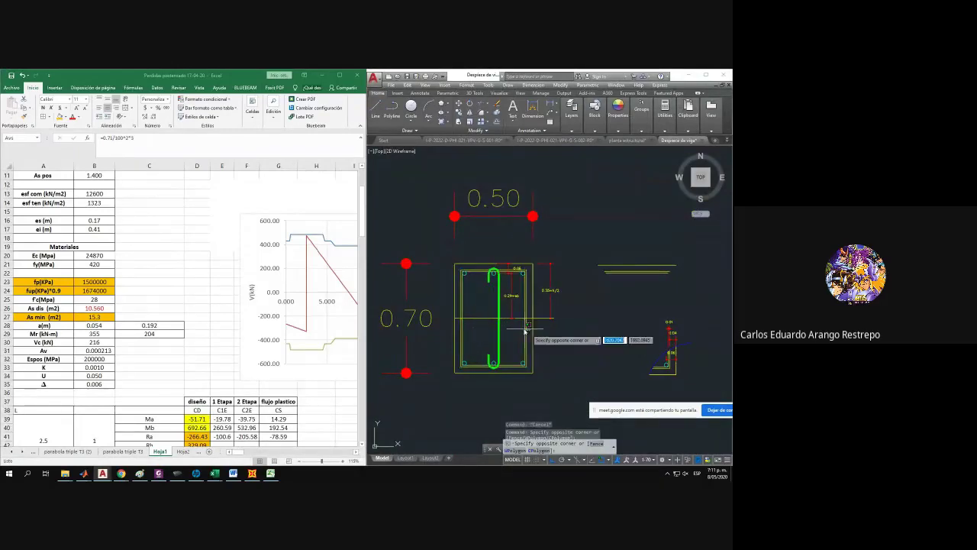
click(524, 329)
key(Escape)
click(524, 328)
Switch back to the Excel workbook and review the stirrup area formula in B31.
click(99, 268)
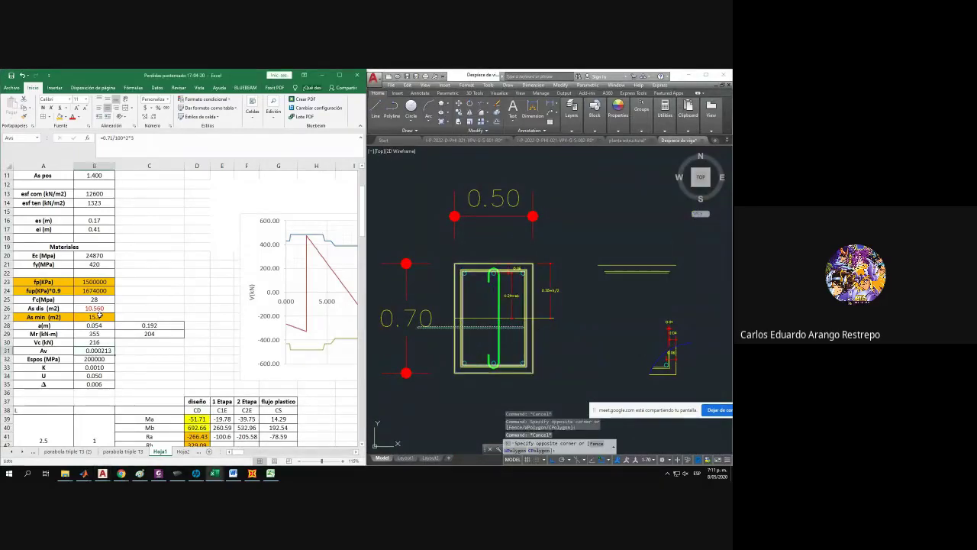
click(115, 139)
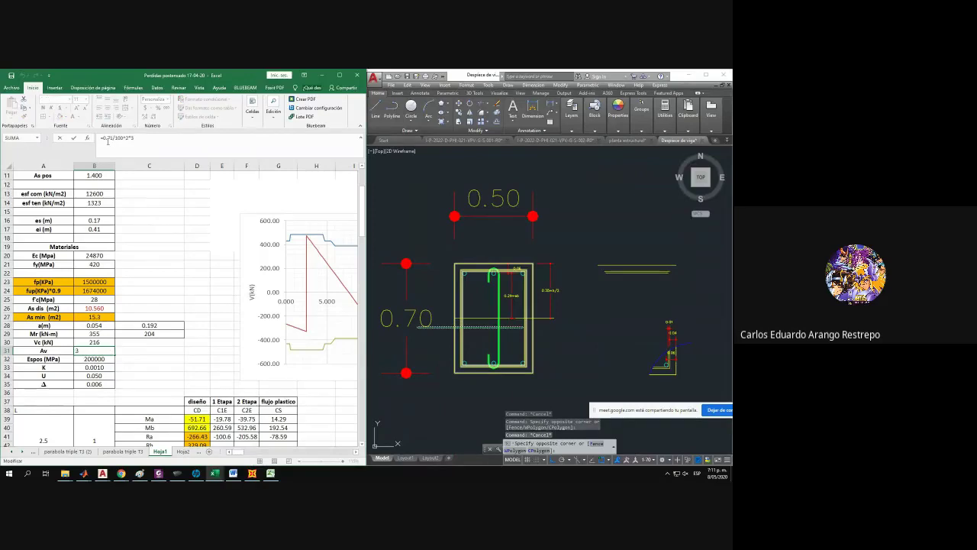
key(Escape)
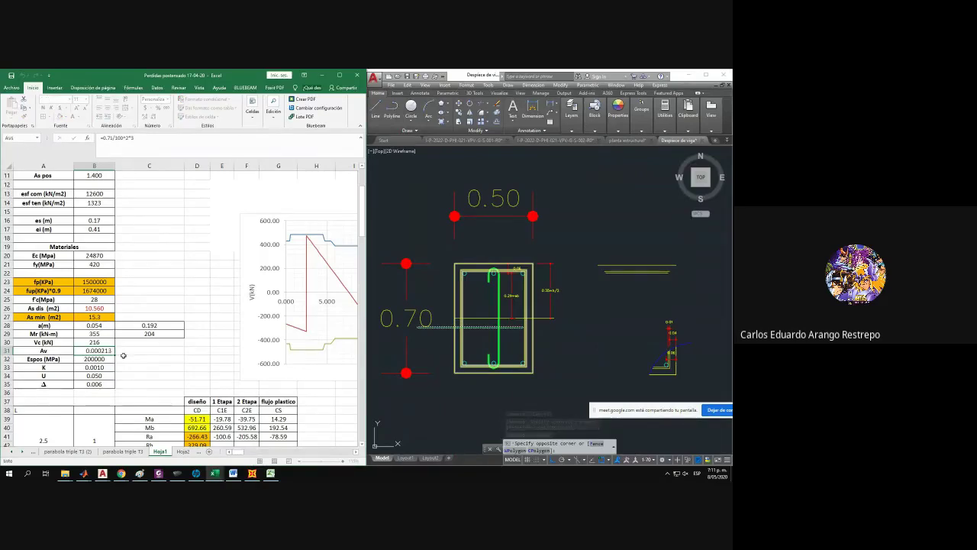
Change the Av label in A31 to "Av Ramas ( 3 ramas)".
click(56, 350)
double_click(59, 350)
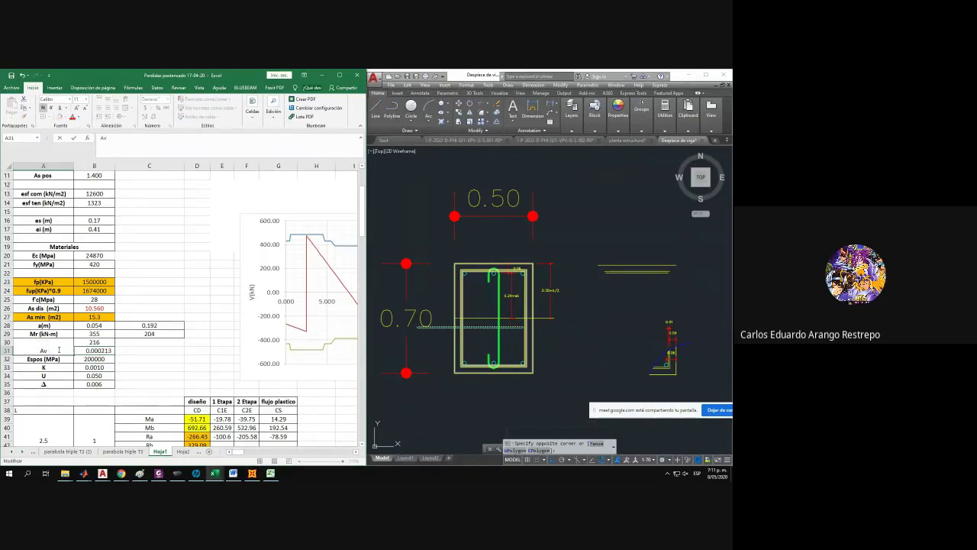
text(Ramas ( 3 ramas))
key(Return)
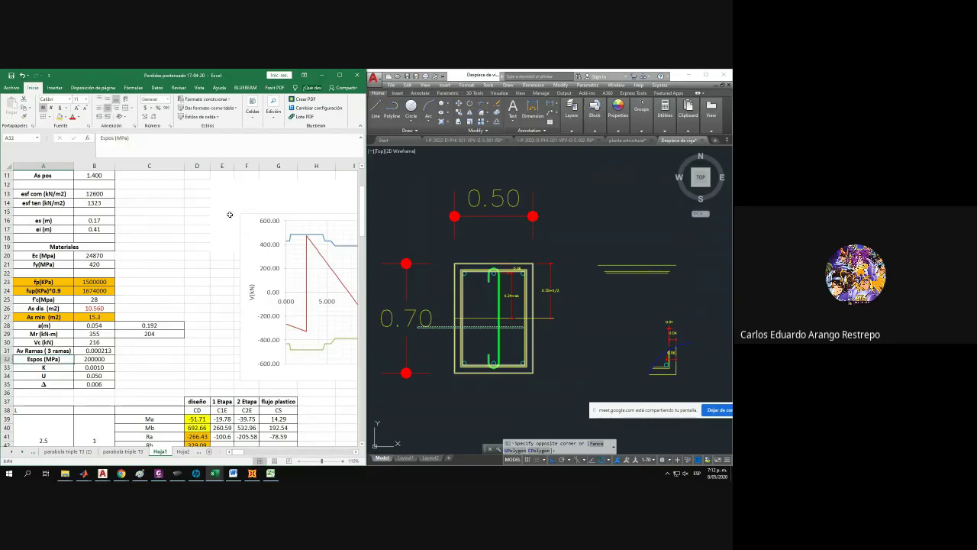
Maximize the workbook and trace the Vs formula in J62 to its fy, Av, d and spacing inputs.
click(338, 74)
scroll(375, 192, down, 15)
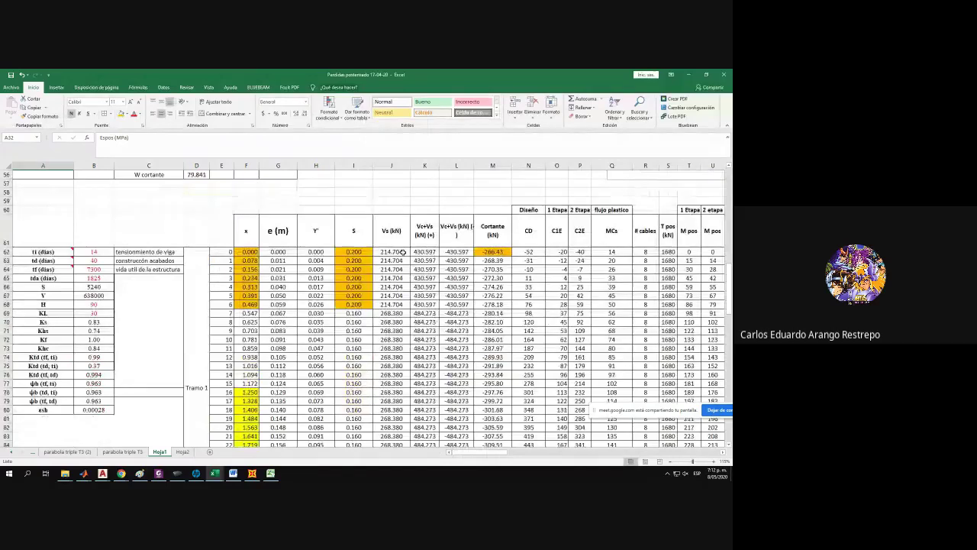
double_click(403, 252)
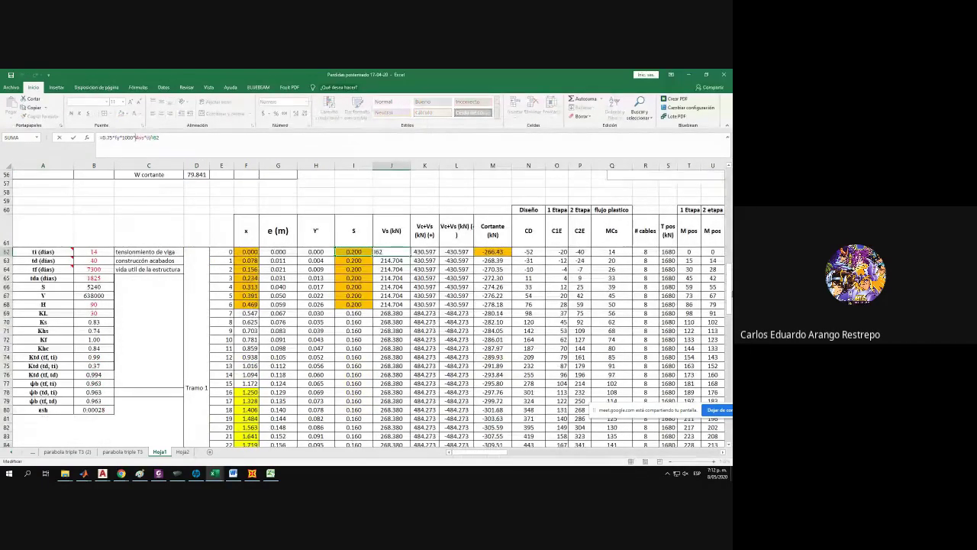
drag(728, 304, 729, 216)
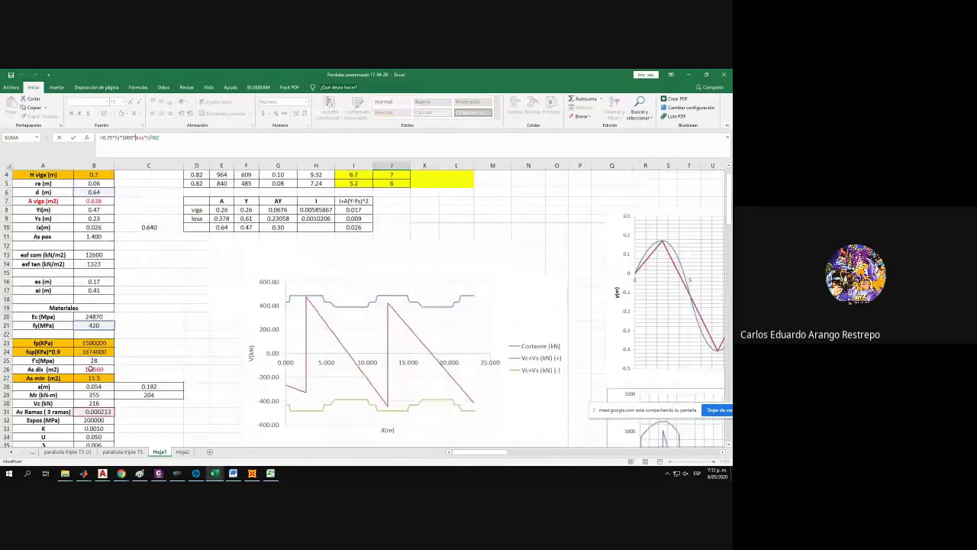
scroll(90, 378, down, 1)
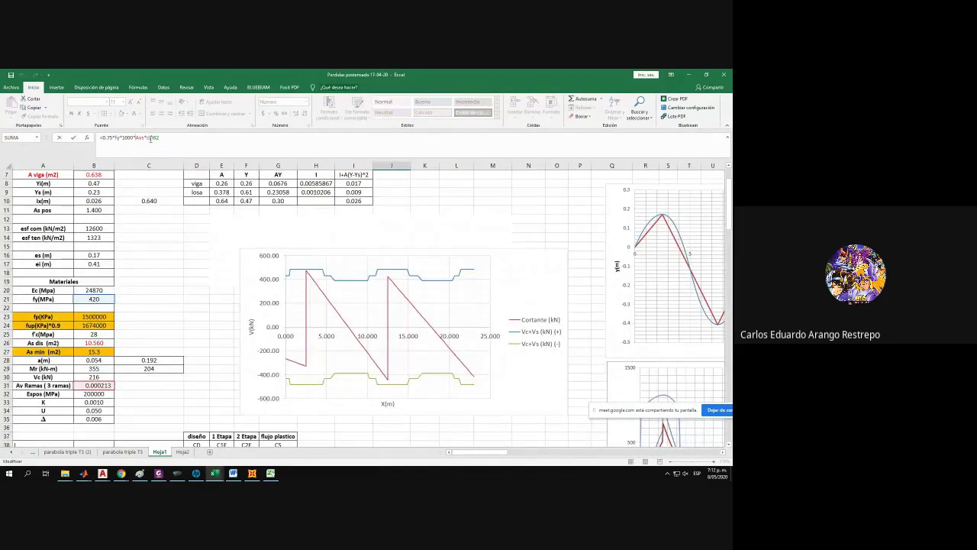
scroll(319, 307, down, 14)
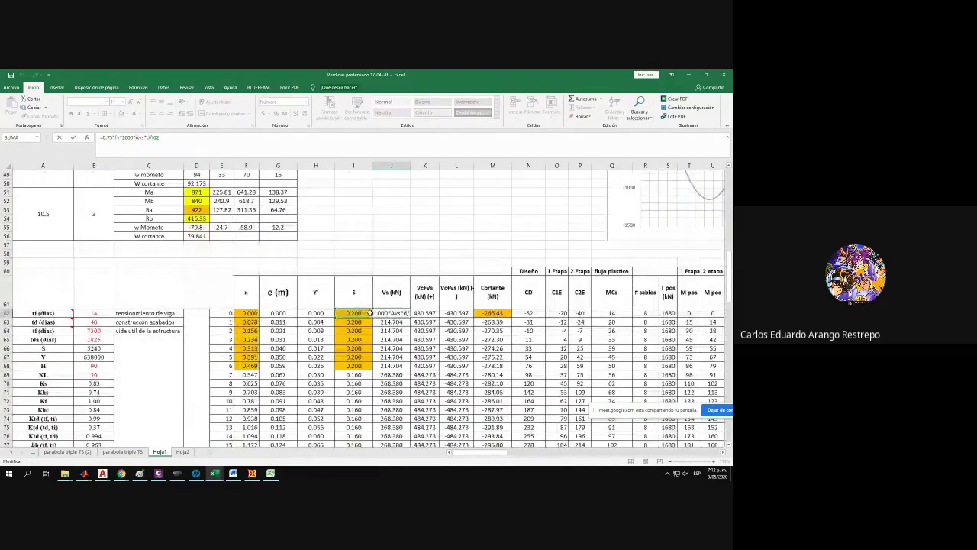
key(Return)
Fill the Vs formula from J62 down the rest of the Vs column.
click(400, 311)
double_click(410, 317)
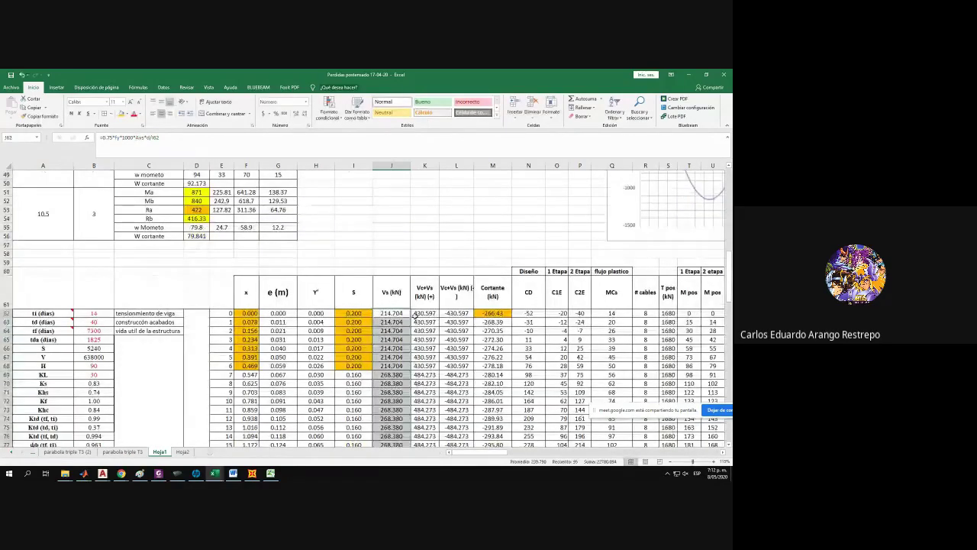
scroll(438, 338, up, 5)
scroll(438, 337, down, 5)
Check the Vc+Vs (+) formula in K62 against the Vc cell and fill it down the column.
click(424, 311)
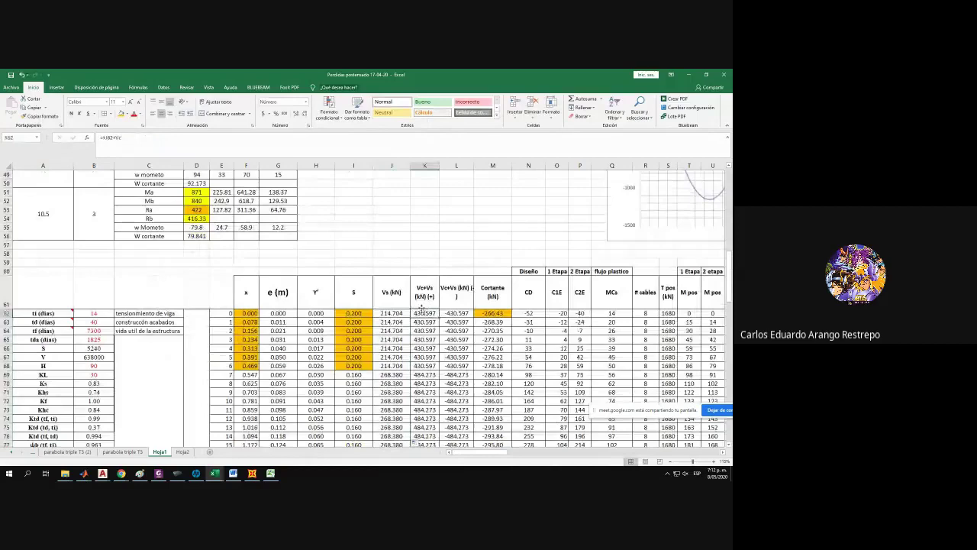
click(168, 142)
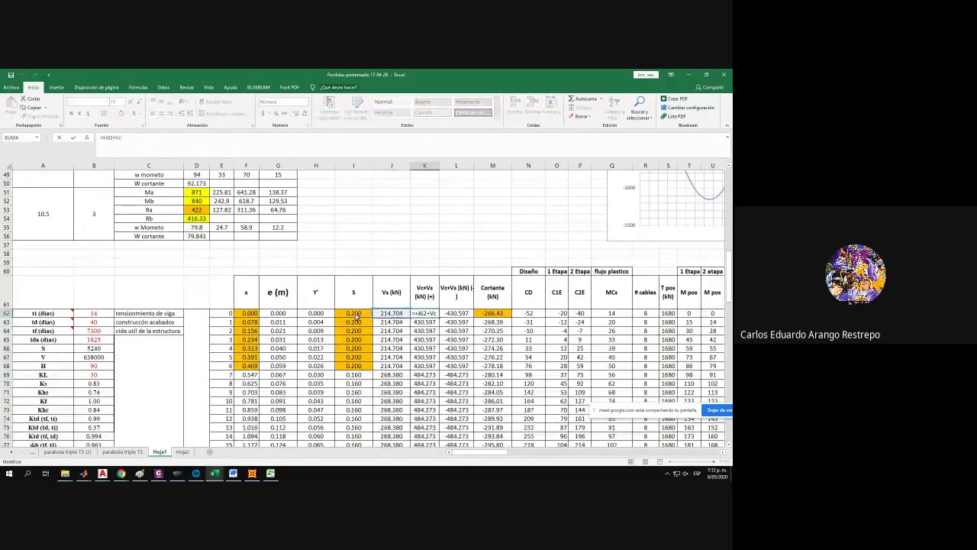
scroll(356, 317, up, 11)
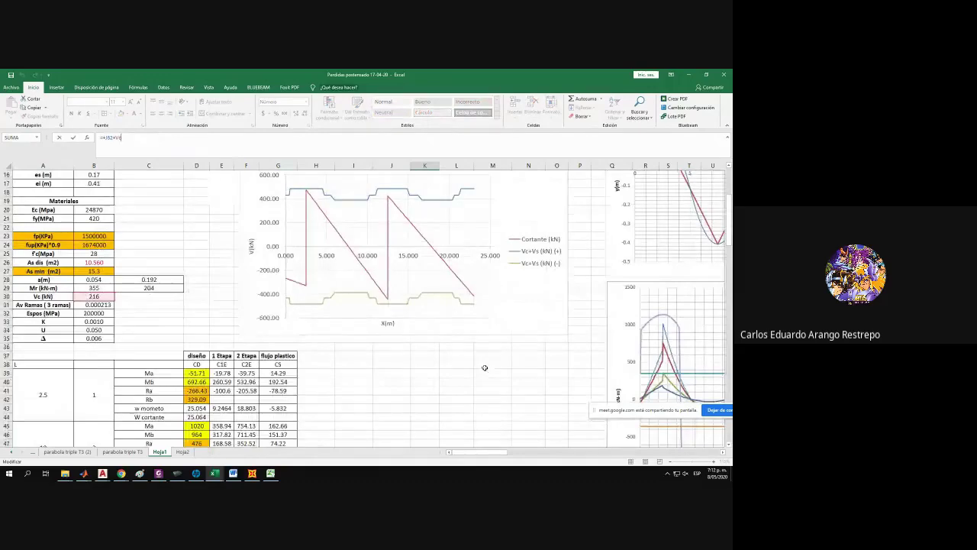
scroll(484, 368, down, 12)
click(426, 297)
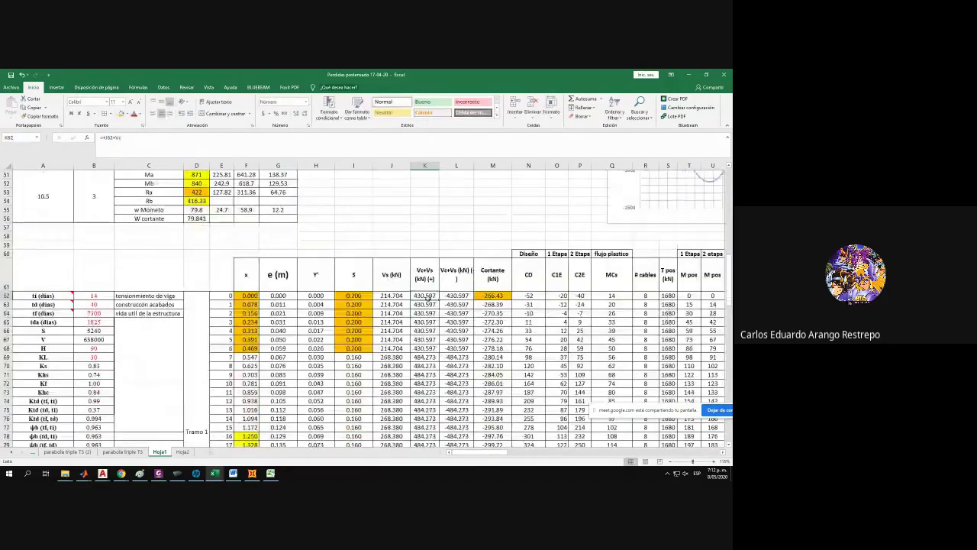
double_click(440, 300)
Enlarge the shear diagram and examine its Vc+Vs (+), Vc+Vs (-) and Cortante series one by one.
scroll(360, 268, up, 13)
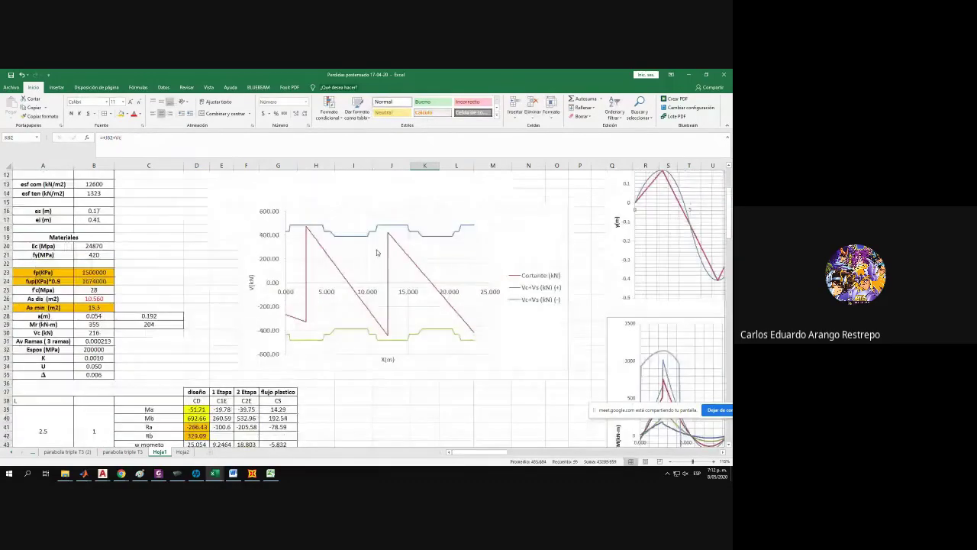
ctrl+scroll(377, 252, up, 3)
scroll(382, 245, up, 1)
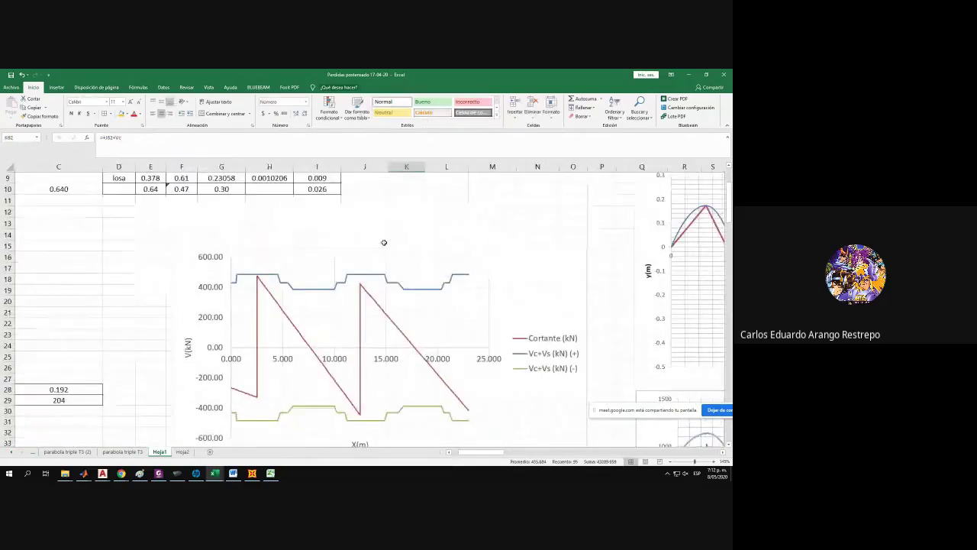
click(342, 288)
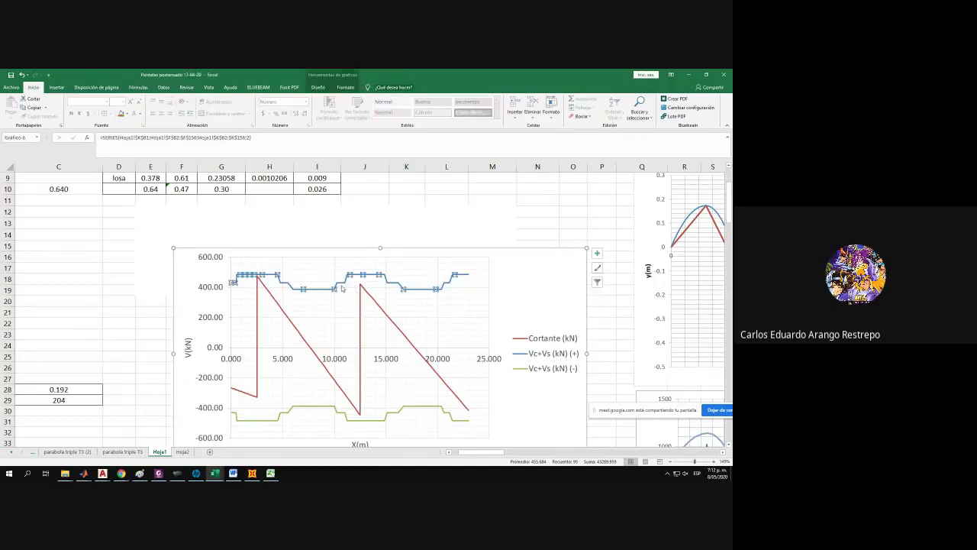
click(362, 420)
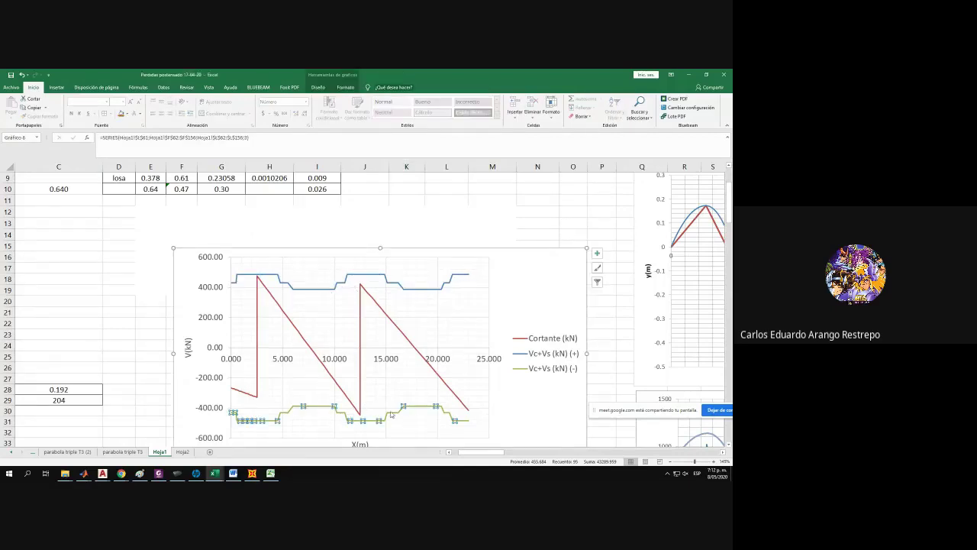
click(361, 334)
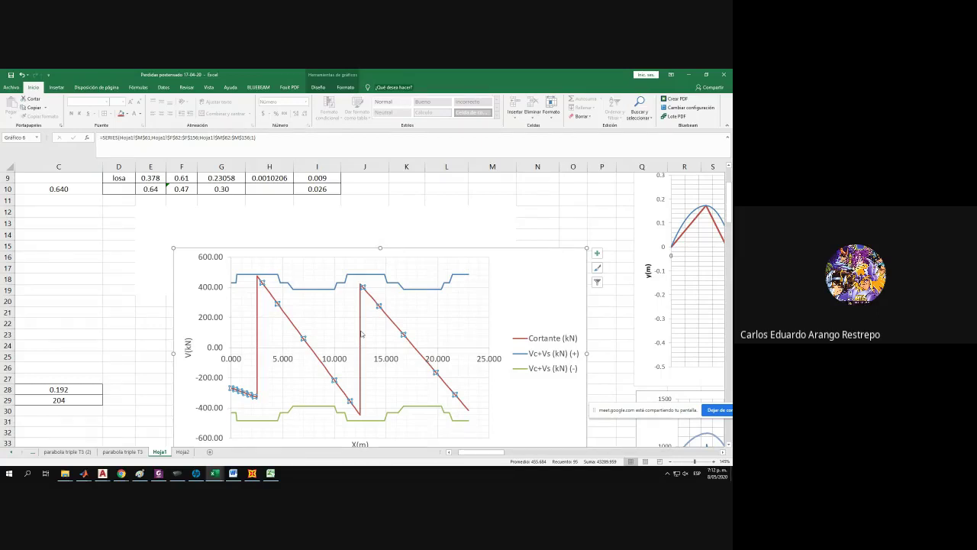
click(374, 349)
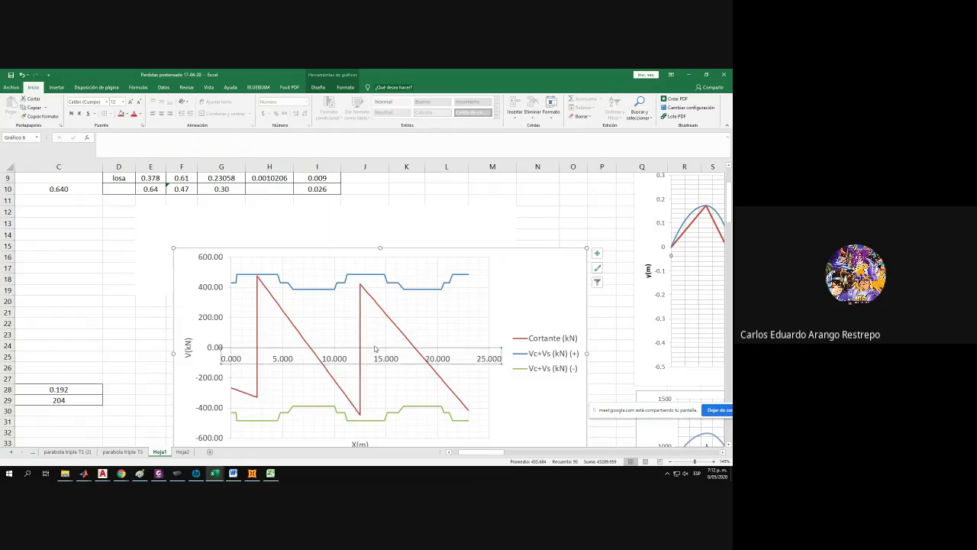
Compare the first positive peak of the Cortante series with the Vc+Vs (+) capacity line, including its step at x = 4.75.
click(268, 275)
click(259, 277)
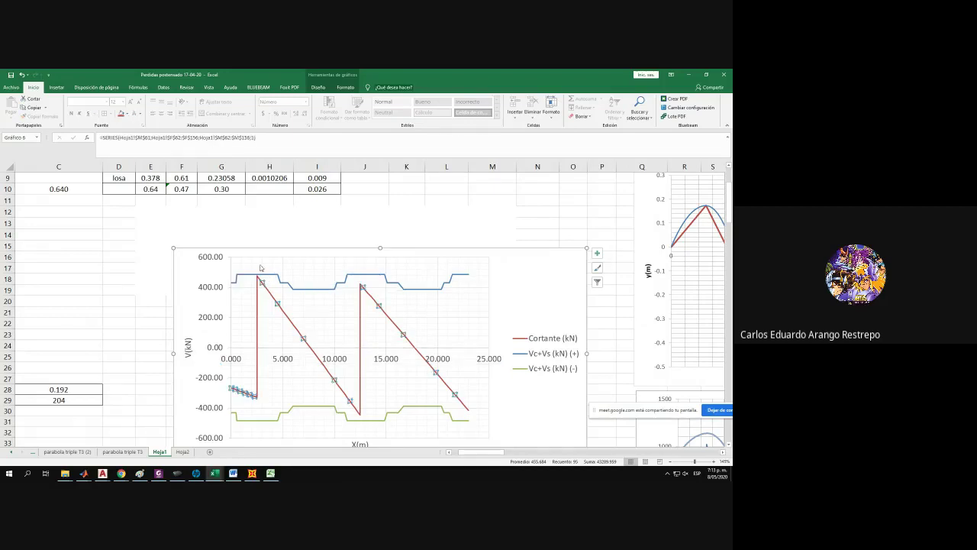
click(261, 267)
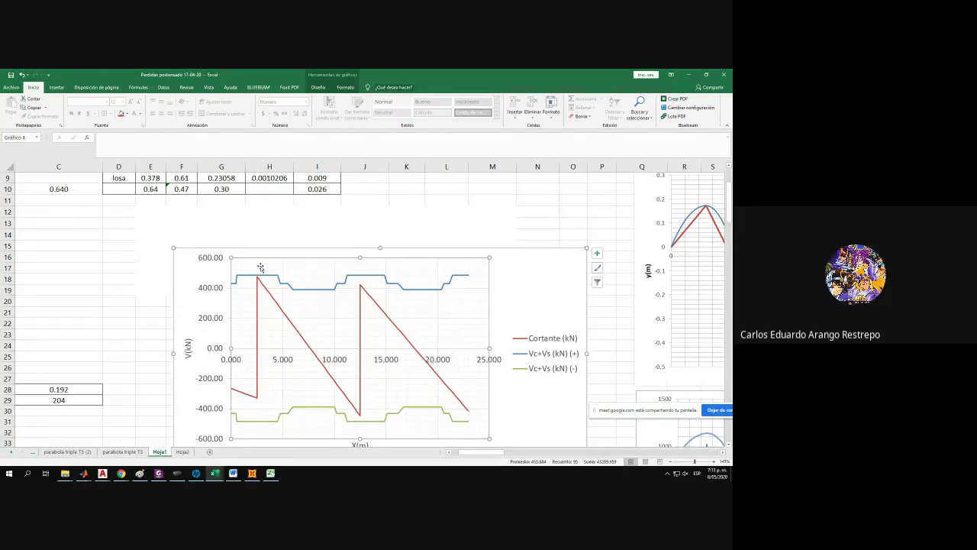
click(281, 315)
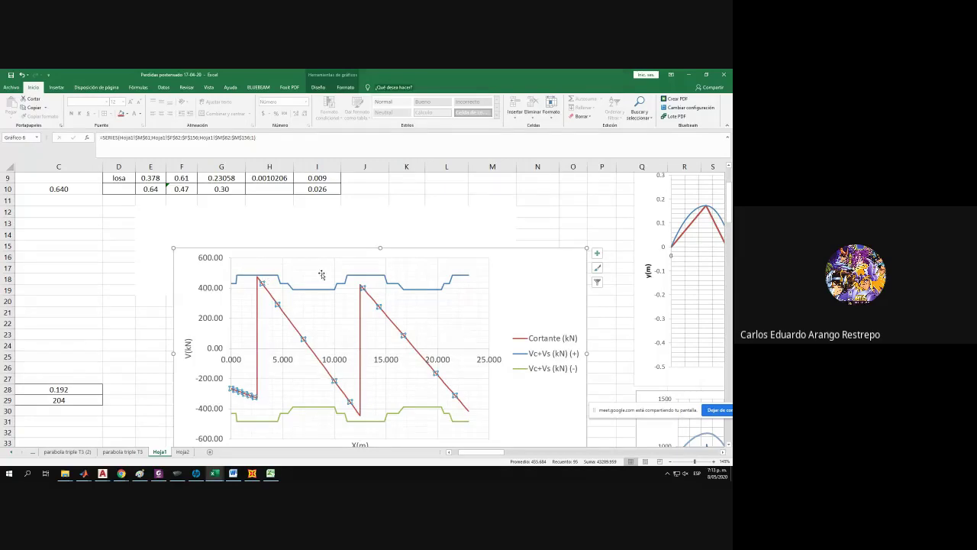
mouse_move(279, 283)
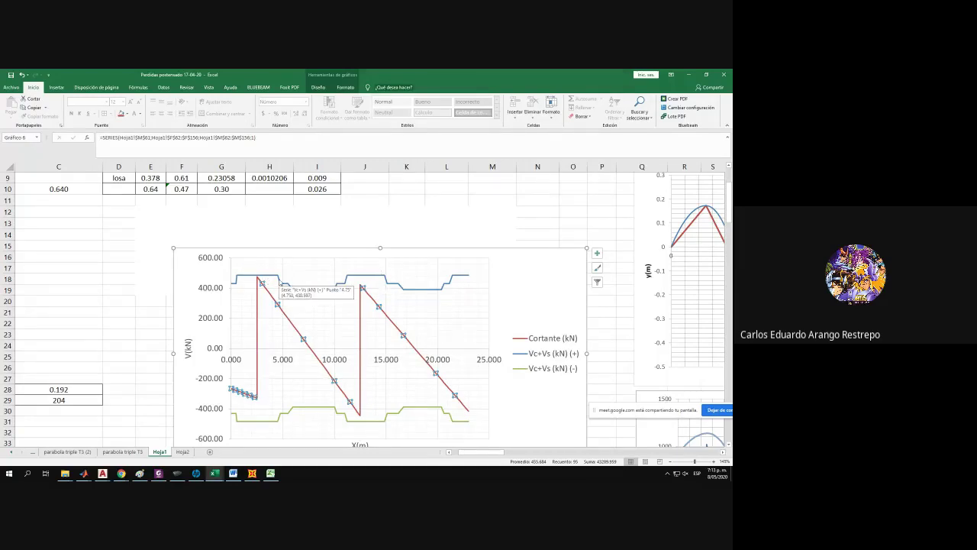
click(280, 283)
Review the material and Av values beside the shear diagram, and highlight the Cortante series.
drag(477, 452, 458, 452)
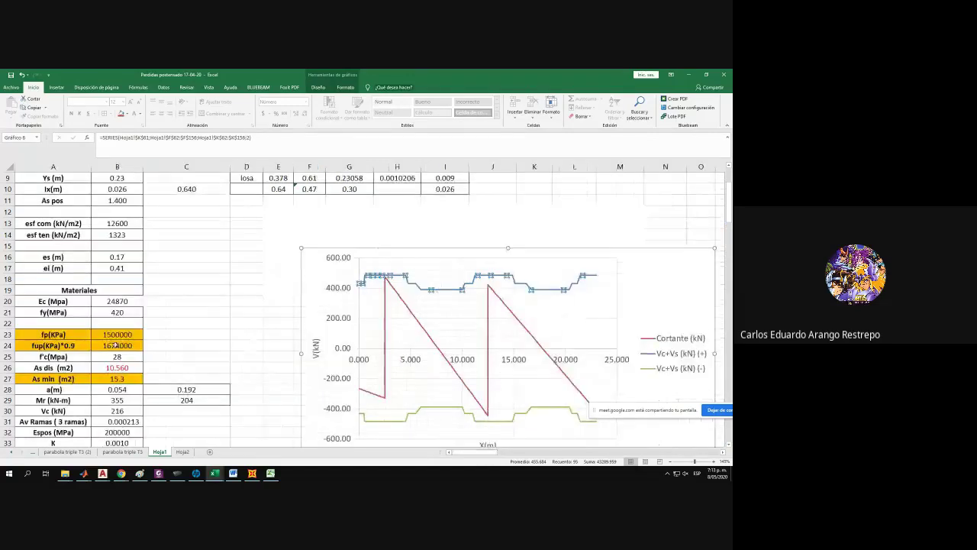
scroll(110, 341, down, 2)
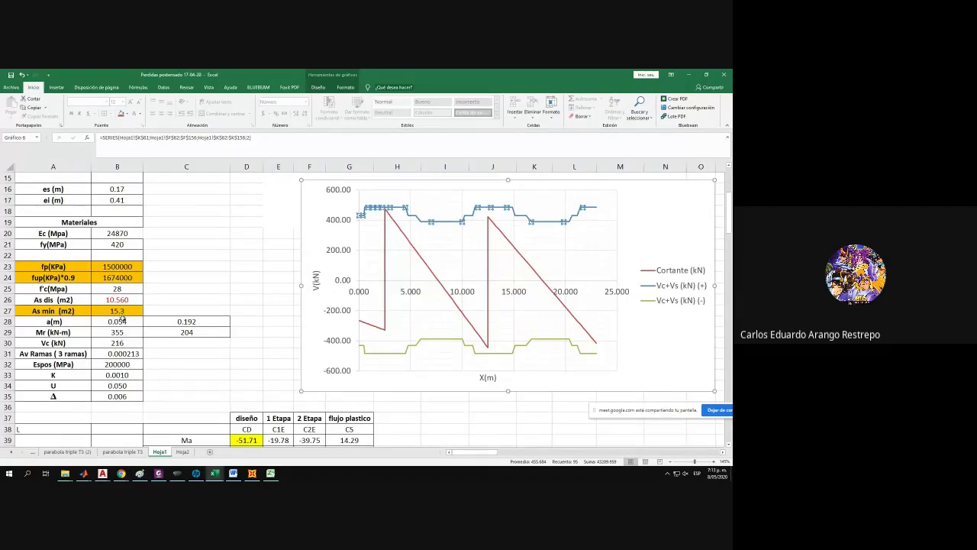
scroll(122, 319, up, 1)
scroll(145, 328, down, 1)
click(419, 250)
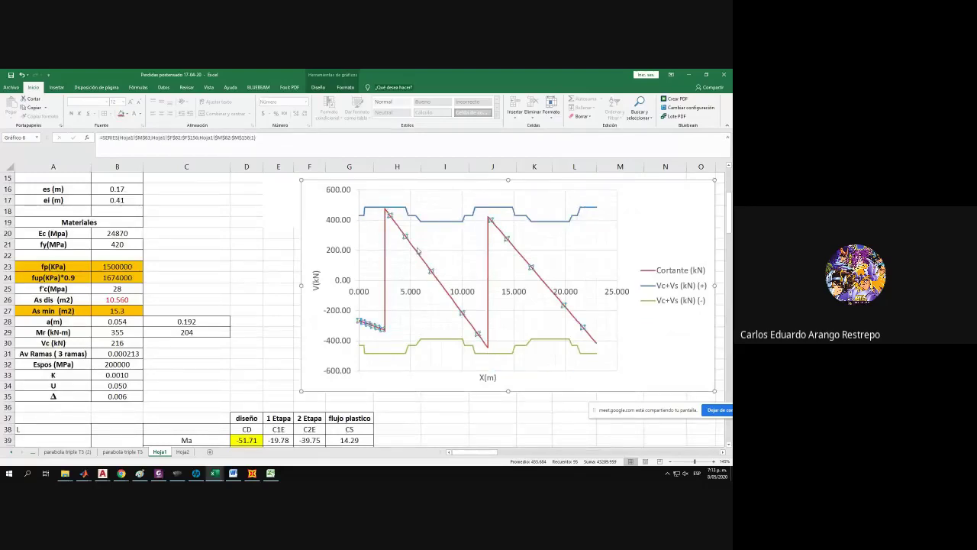
Compare the tabulated spacings, Vc+Vs capacities and Cortante values from row 62 down to section C in row 94.
scroll(426, 263, down, 18)
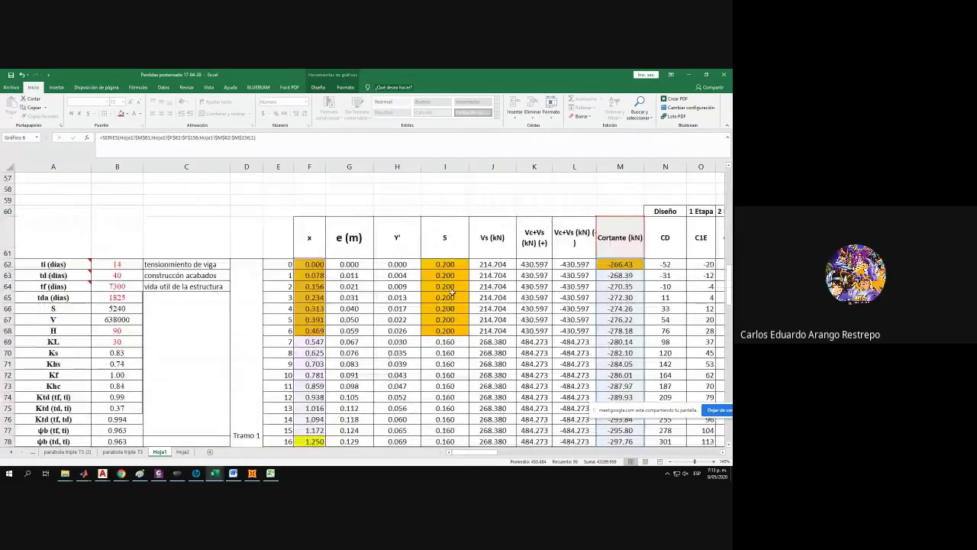
click(566, 334)
scroll(566, 333, up, 4)
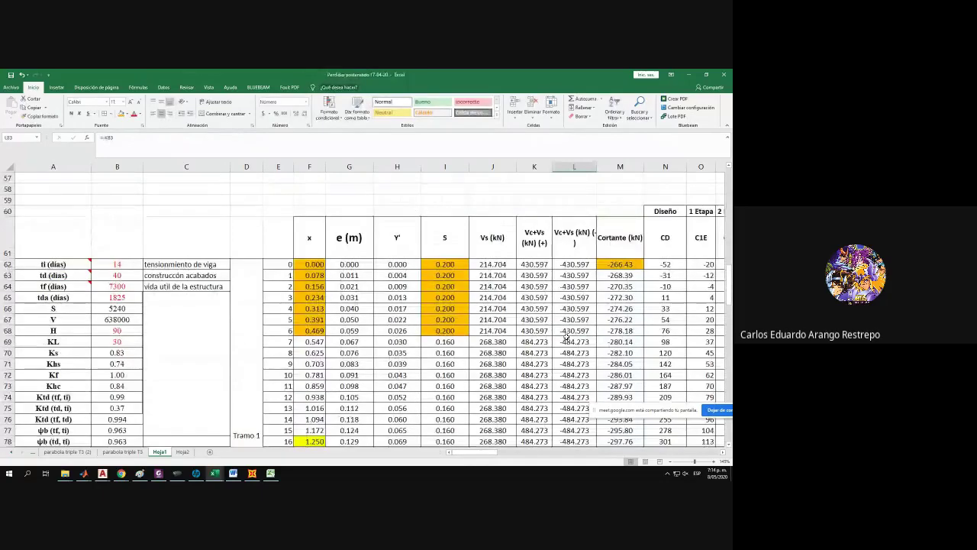
scroll(598, 330, down, 2)
scroll(602, 226, down, 2)
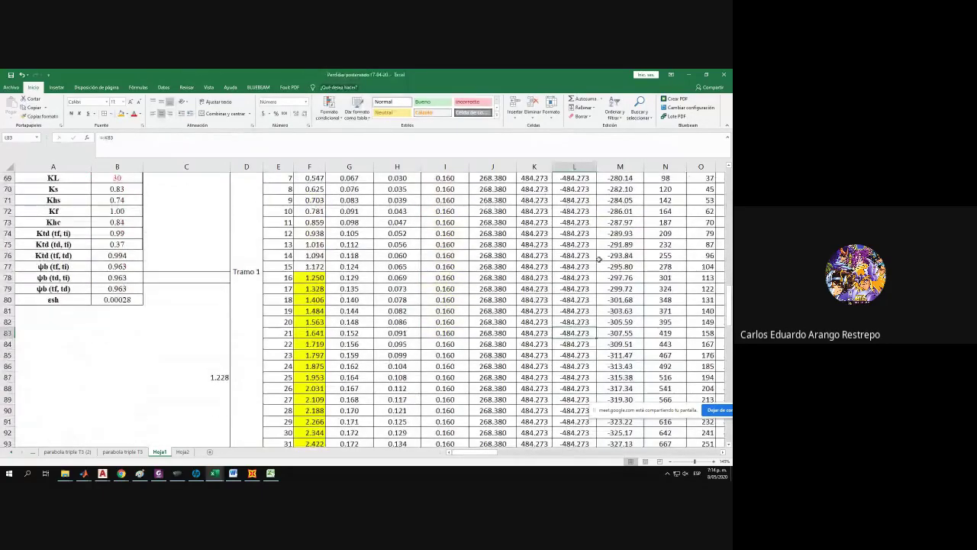
scroll(537, 307, up, 5)
scroll(534, 301, down, 3)
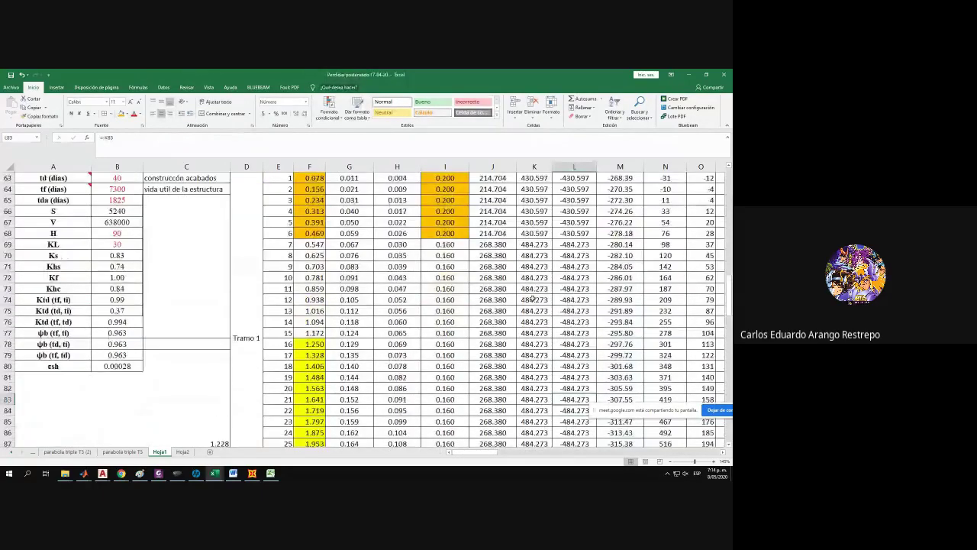
scroll(623, 252, up, 2)
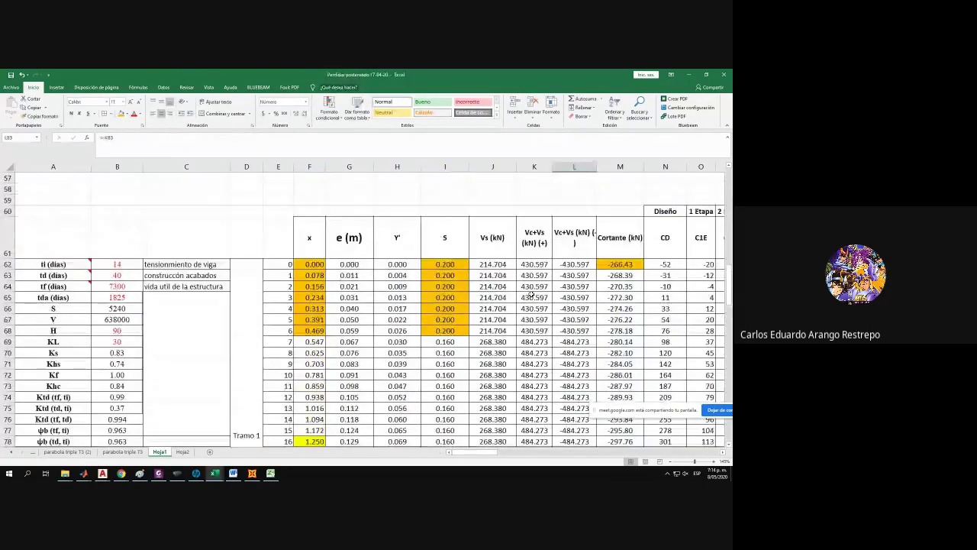
scroll(657, 256, down, 6)
scroll(649, 365, down, 1)
click(563, 358)
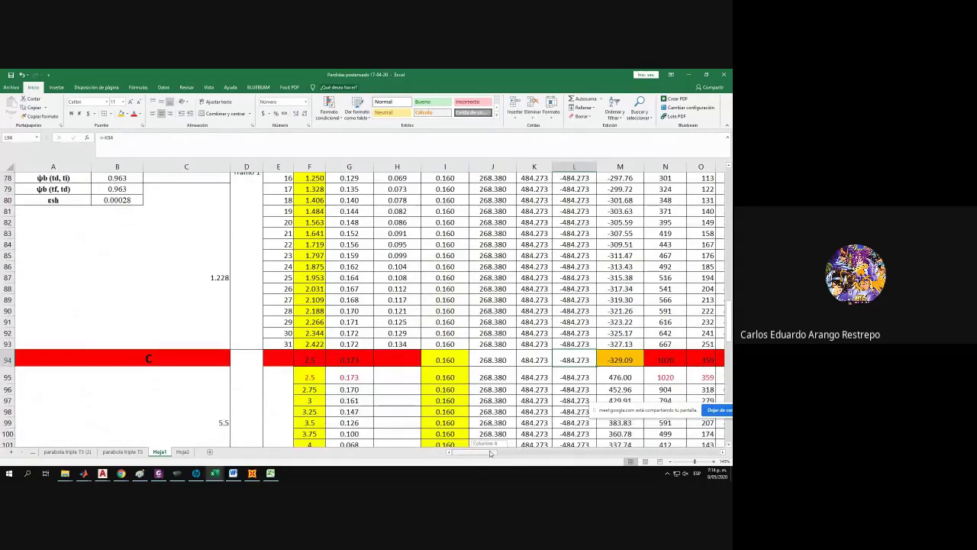
scroll(498, 445, right, 2)
scroll(458, 367, up, 10)
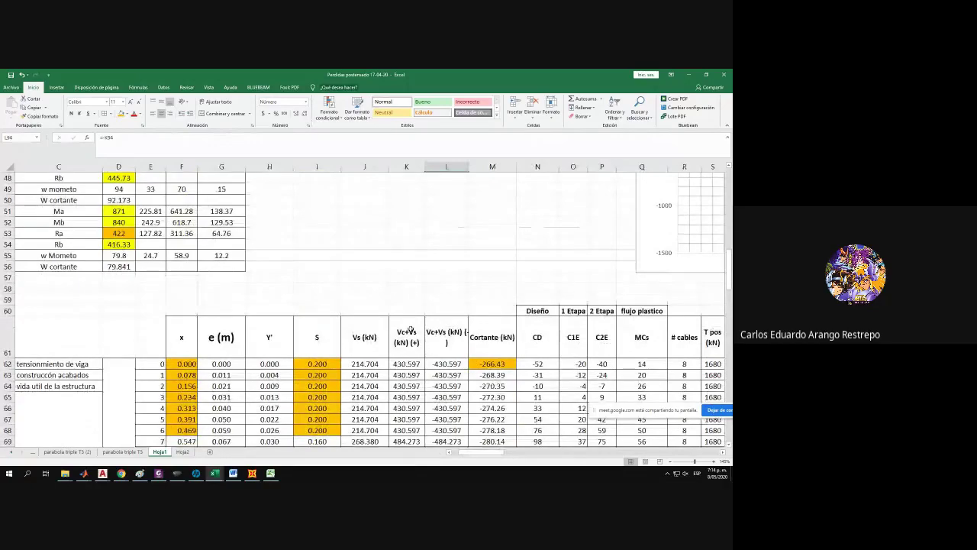
Compare the Cortante values on both sides of section C, in rows 94 and 95, with the Vc+Vs (+) capacity.
scroll(424, 331, down, 10)
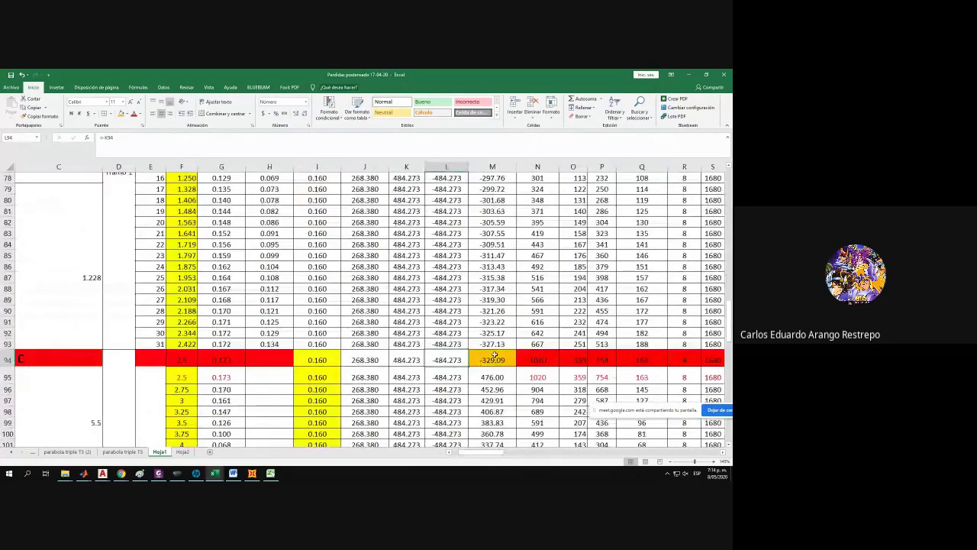
click(496, 357)
click(496, 377)
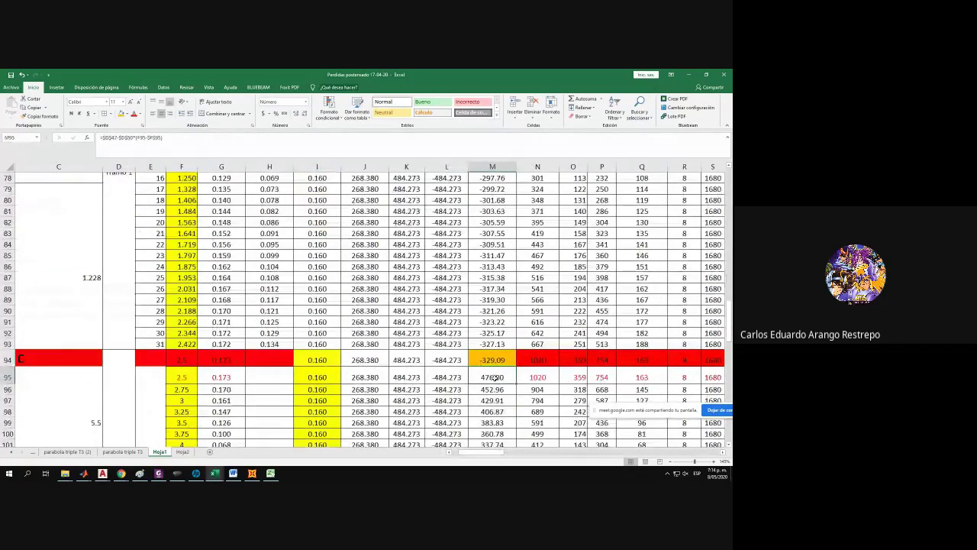
click(404, 377)
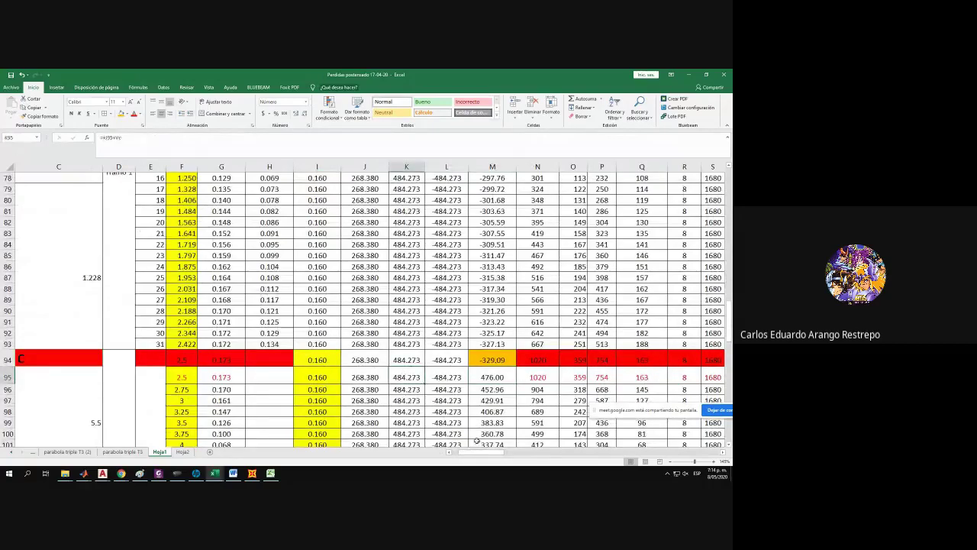
Examine the section and material parameters in columns A and B beside the shear diagram, from the beam dimensions down to Av.
scroll(89, 300, up, 20)
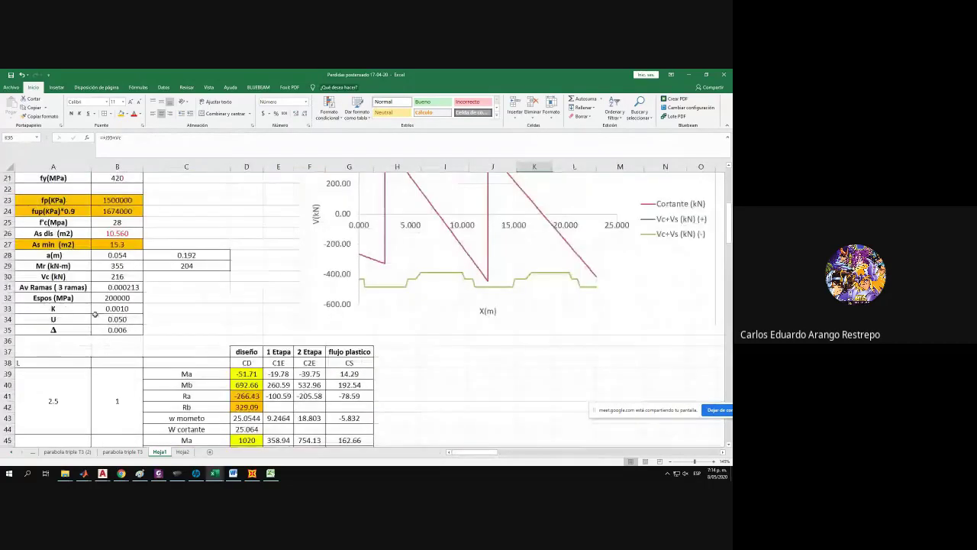
scroll(91, 298, down, 2)
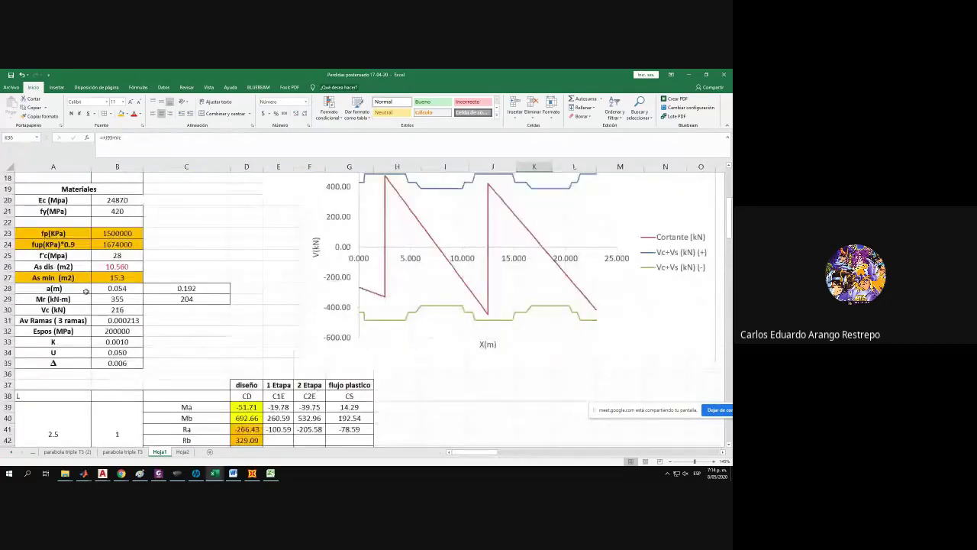
scroll(91, 294, up, 3)
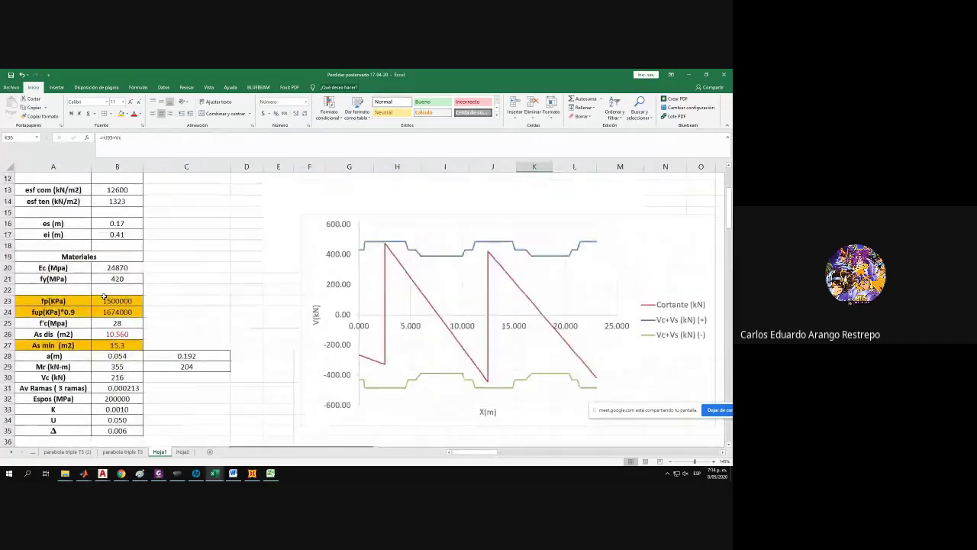
scroll(104, 296, down, 2)
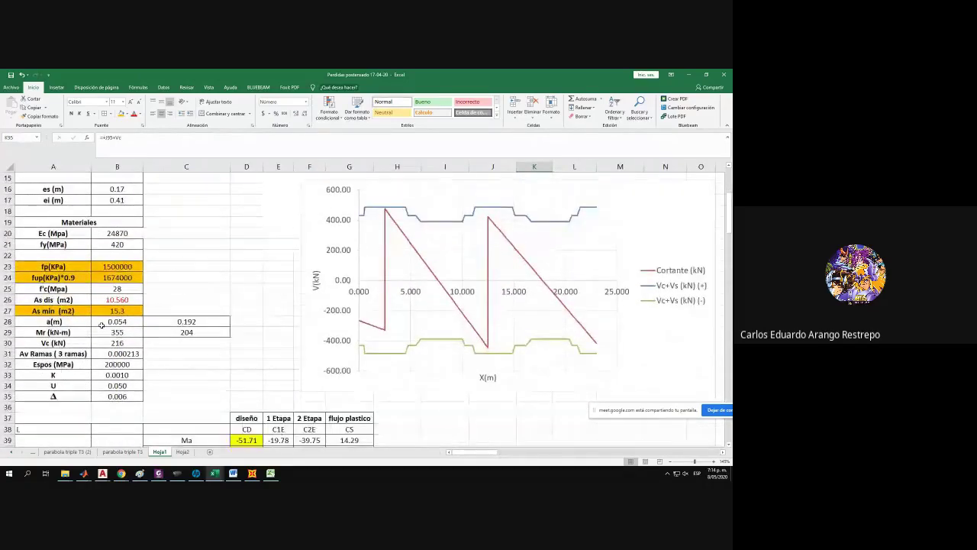
scroll(102, 323, up, 2)
scroll(102, 323, down, 1)
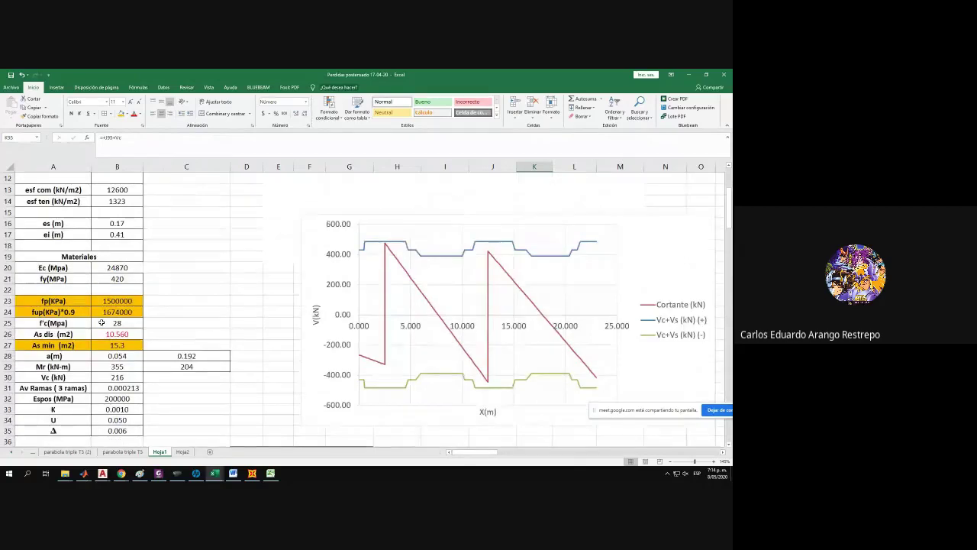
scroll(102, 323, down, 1)
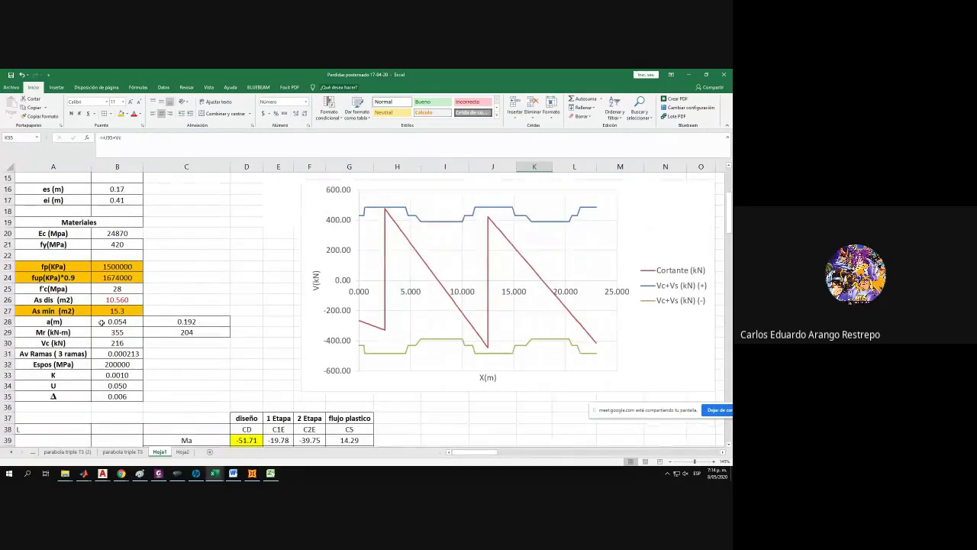
scroll(101, 323, up, 2)
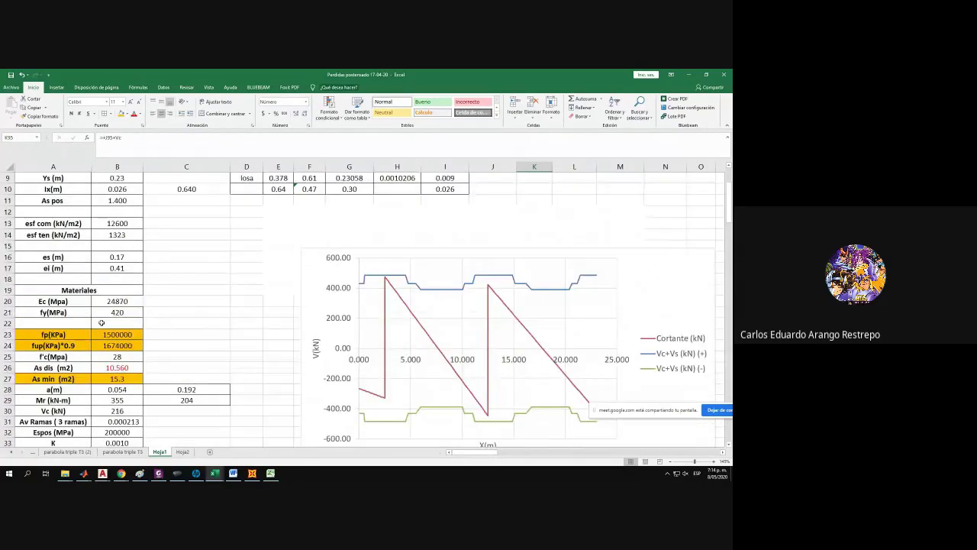
scroll(102, 323, down, 1)
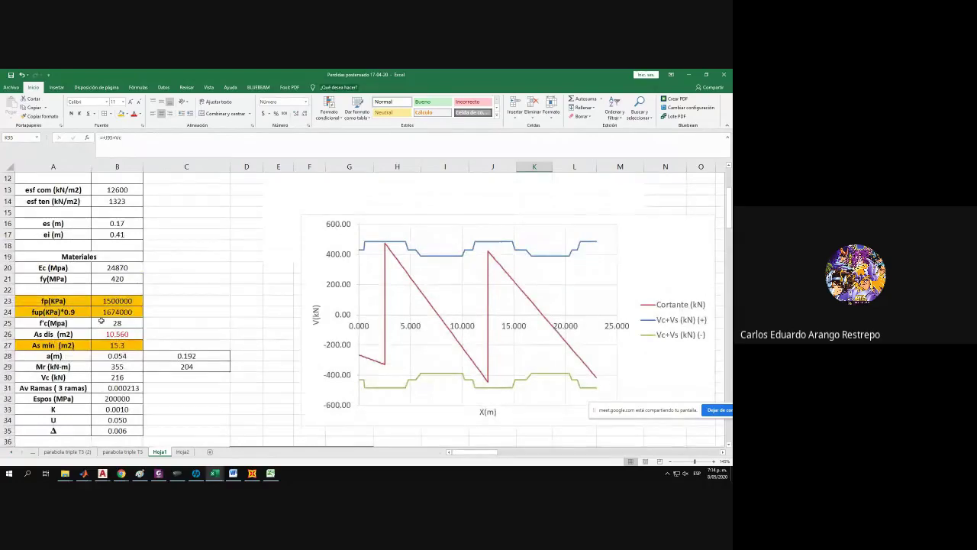
scroll(102, 323, up, 4)
ctrl+scroll(101, 323, down, 2)
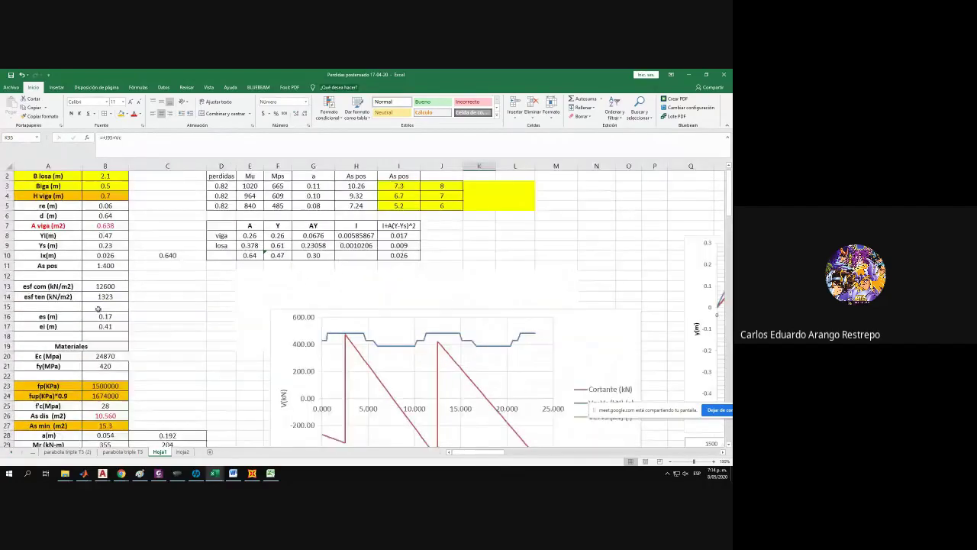
ctrl+scroll(97, 307, up, 1)
scroll(98, 308, down, 5)
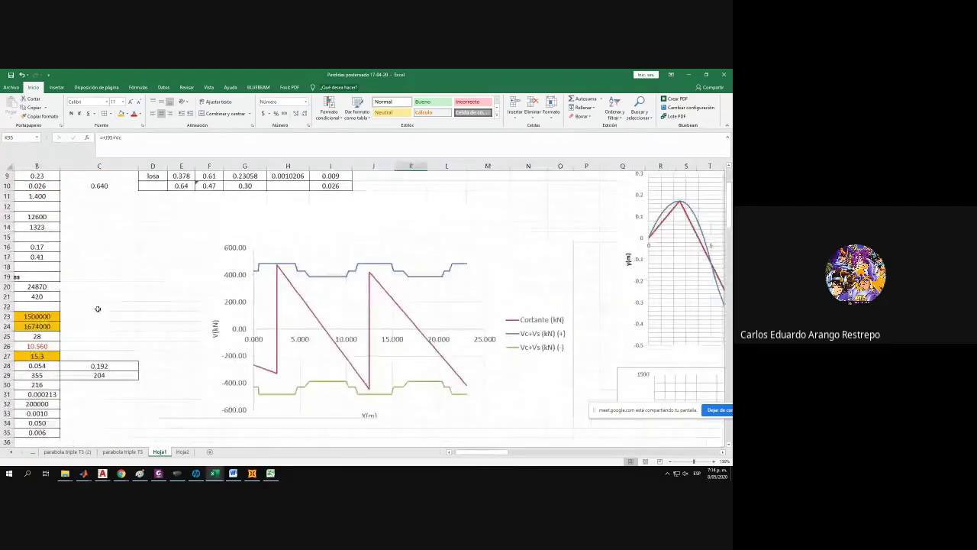
drag(481, 452, 385, 454)
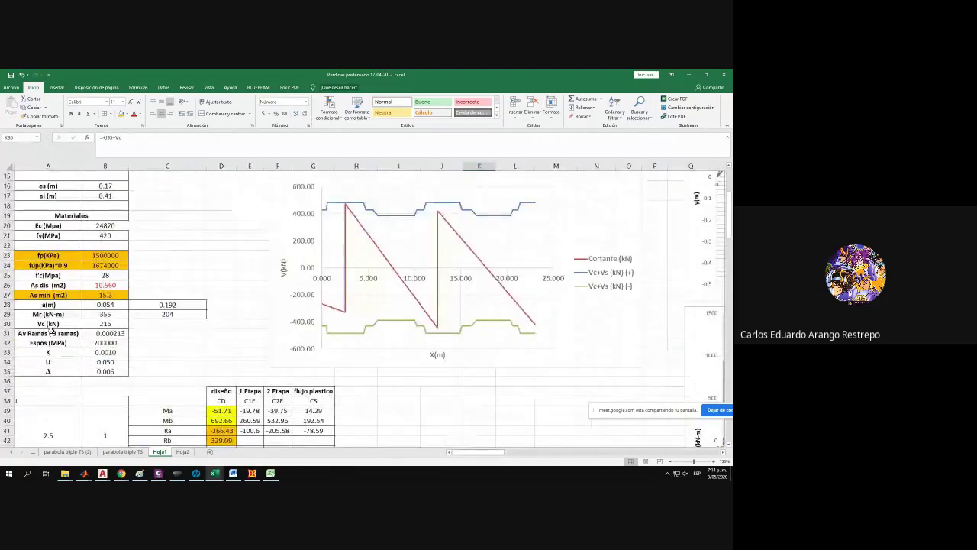
scroll(49, 326, up, 2)
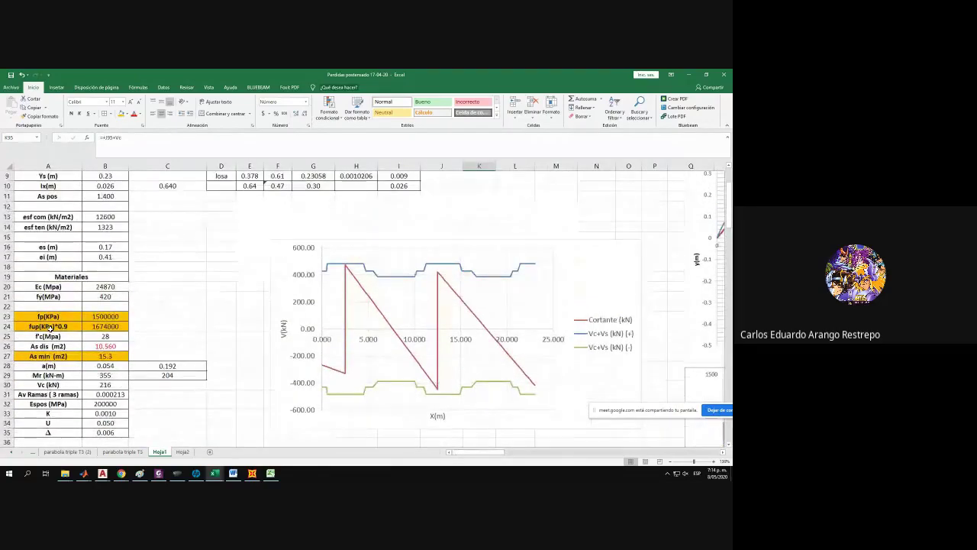
scroll(48, 326, down, 1)
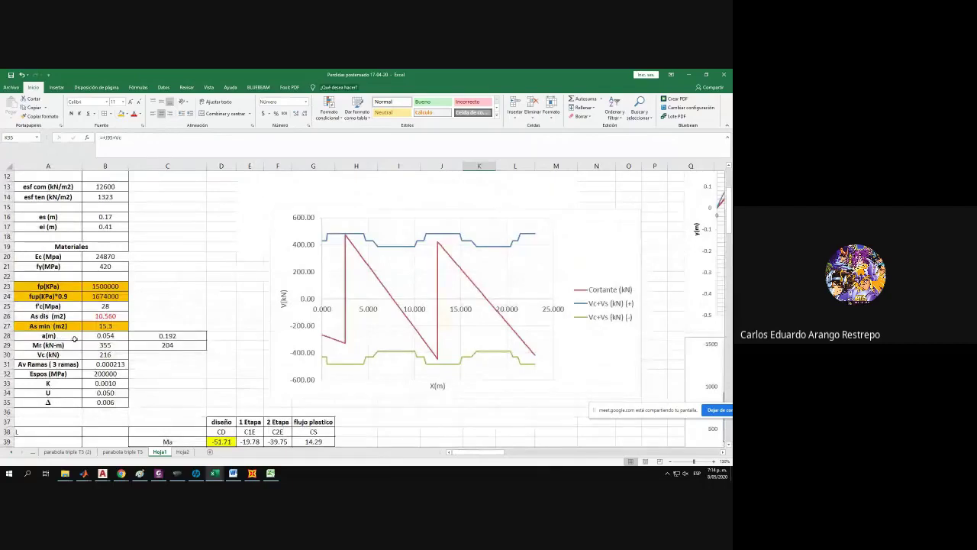
scroll(74, 339, up, 1)
scroll(74, 338, up, 2)
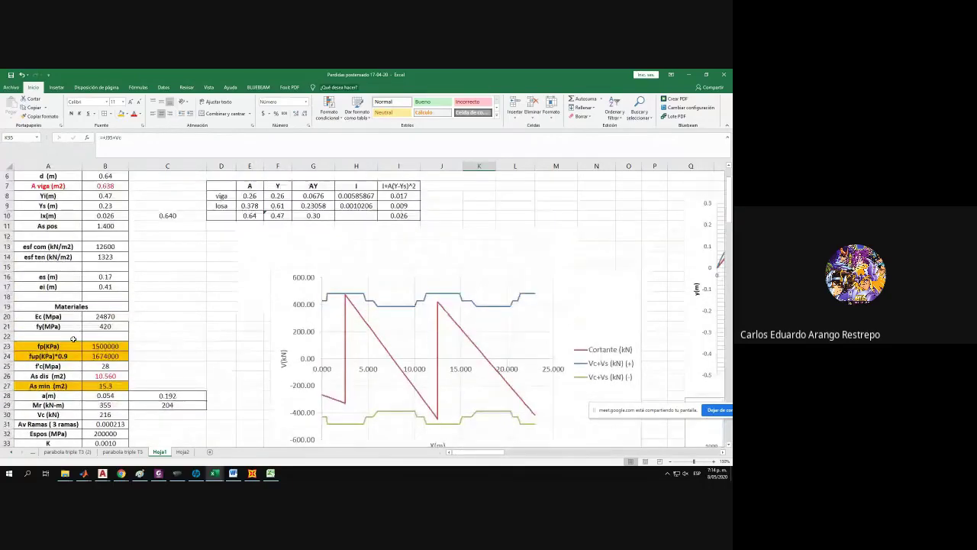
Inspect the formula of the beam area A viga (m2) in B7 and the surrounding section properties.
click(101, 217)
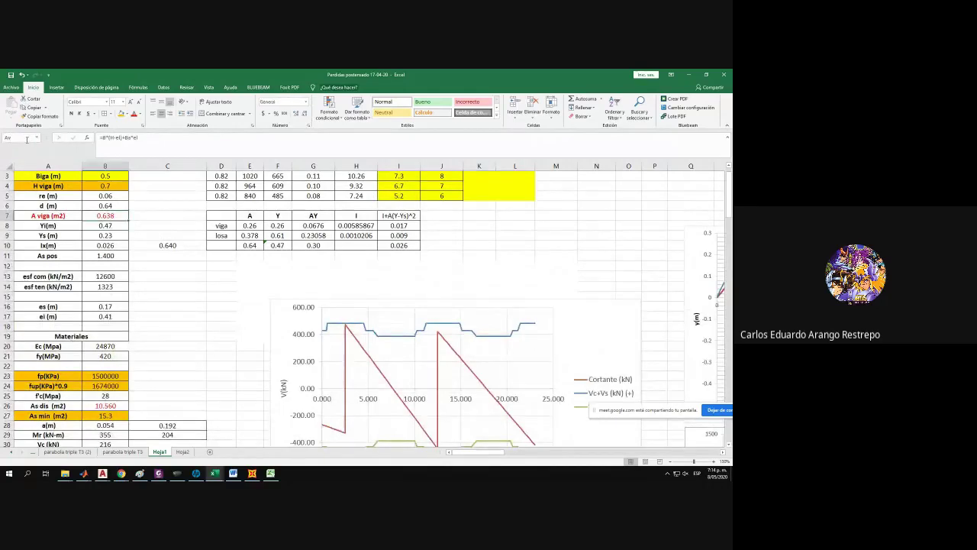
scroll(56, 226, up, 1)
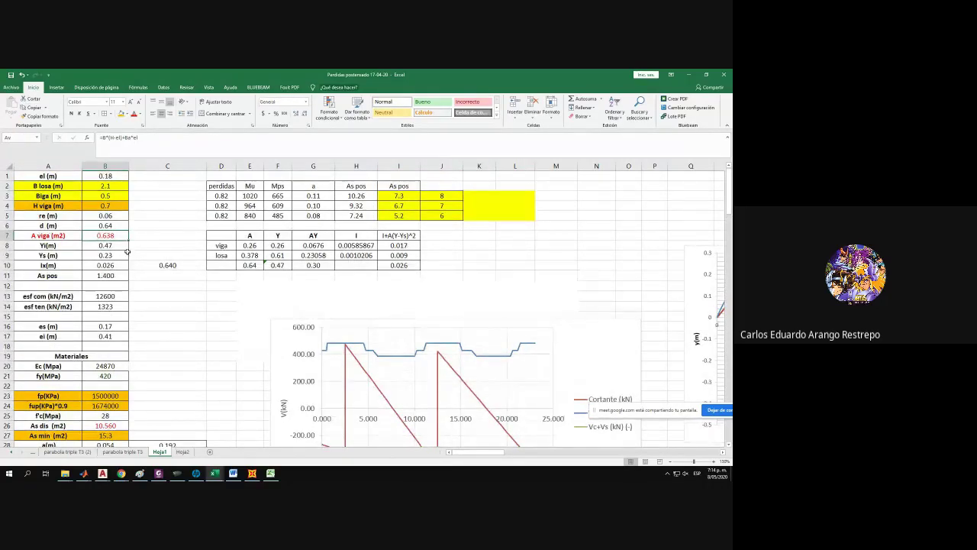
scroll(120, 253, down, 3)
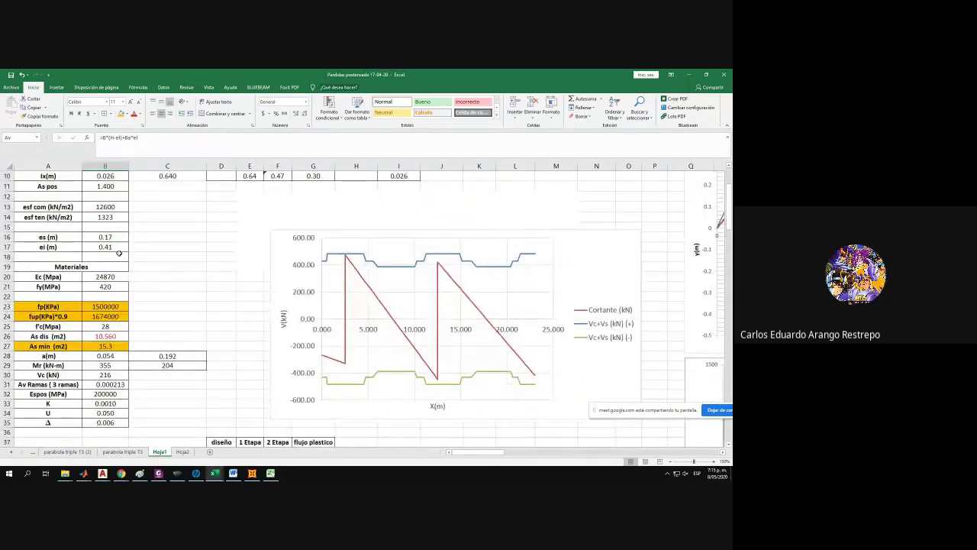
Inspect the Vs formula in J62 and trace its references in the parameter table, leaving the formula unedited.
scroll(214, 271, down, 12)
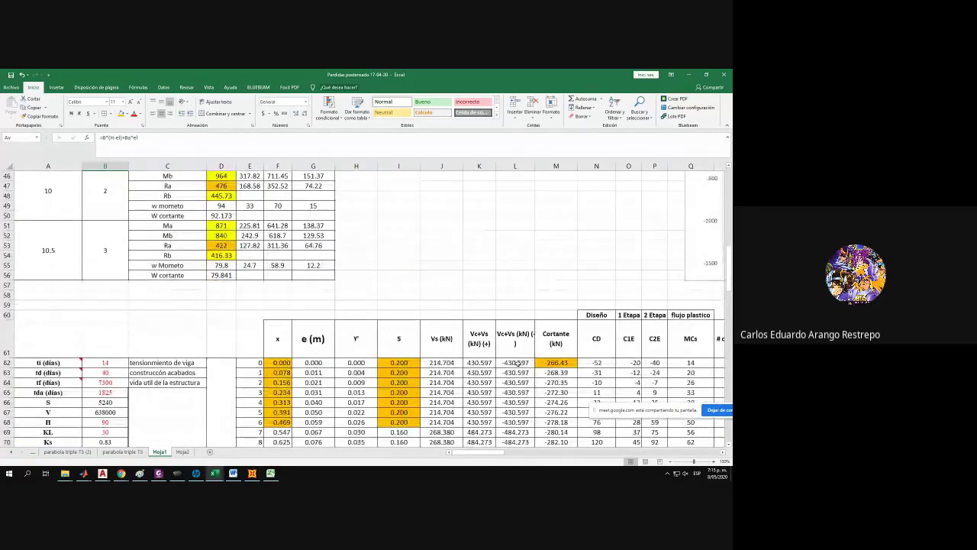
double_click(450, 360)
scroll(450, 360, up, 3)
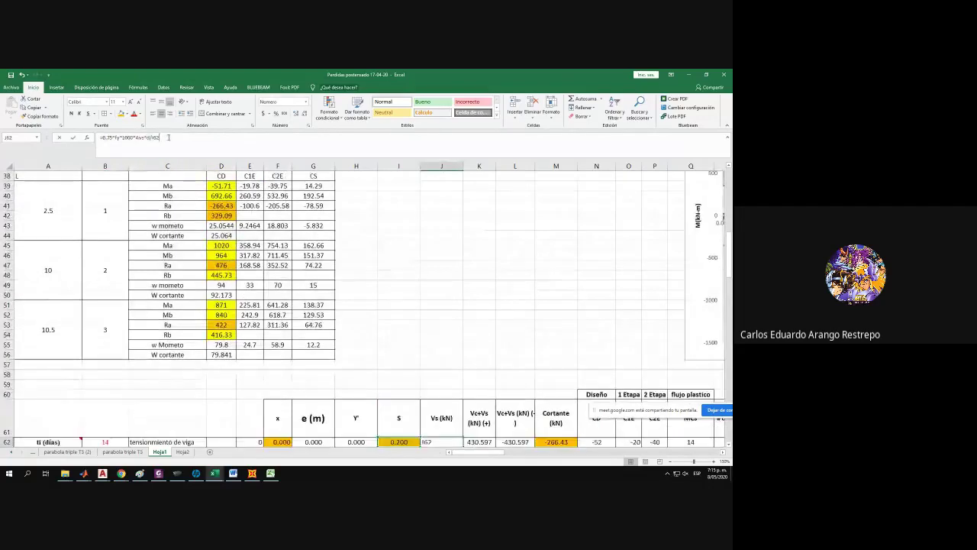
drag(728, 271, 727, 194)
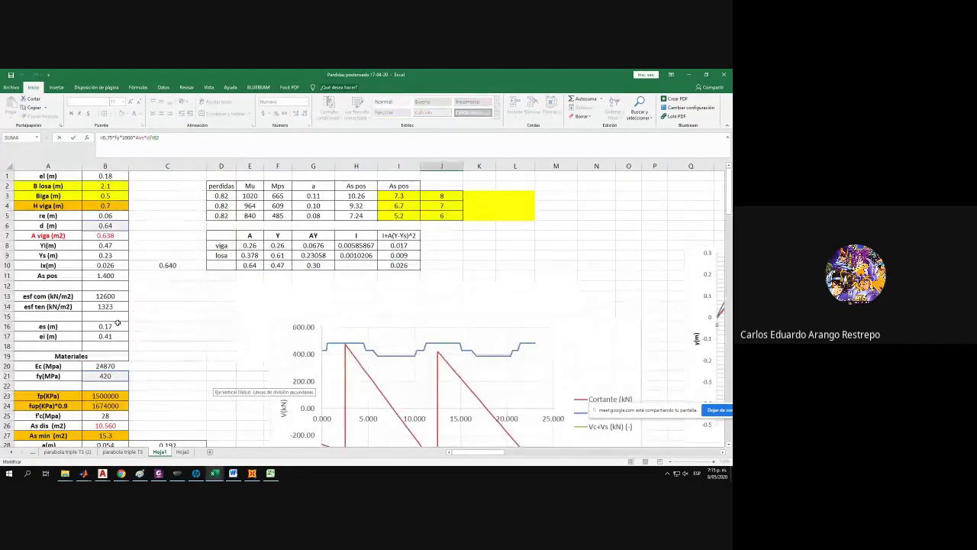
scroll(137, 313, down, 3)
key(Escape)
scroll(105, 387, down, 4)
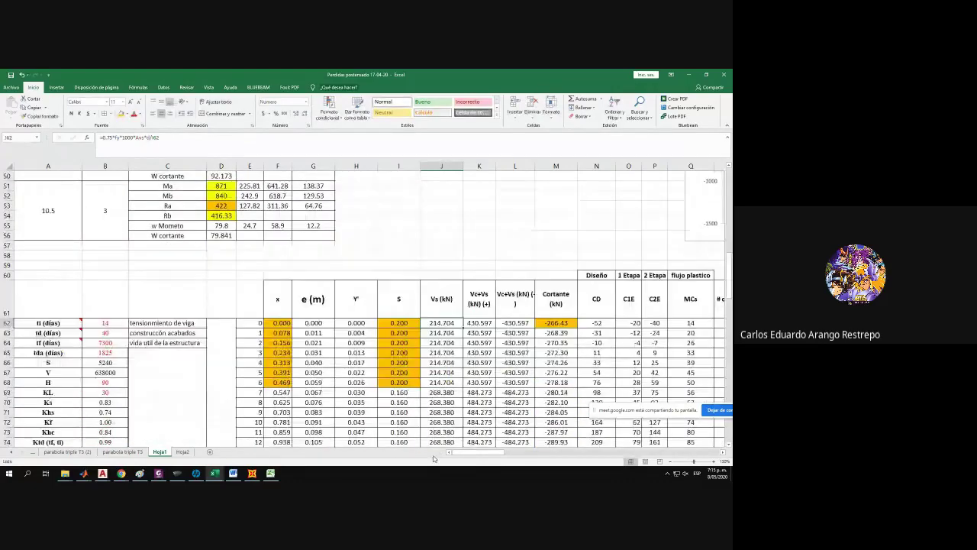
Highlight the Av Ramas ( 3 ramas) label and value in A31:B31 with an orange fill.
scroll(132, 391, up, 10)
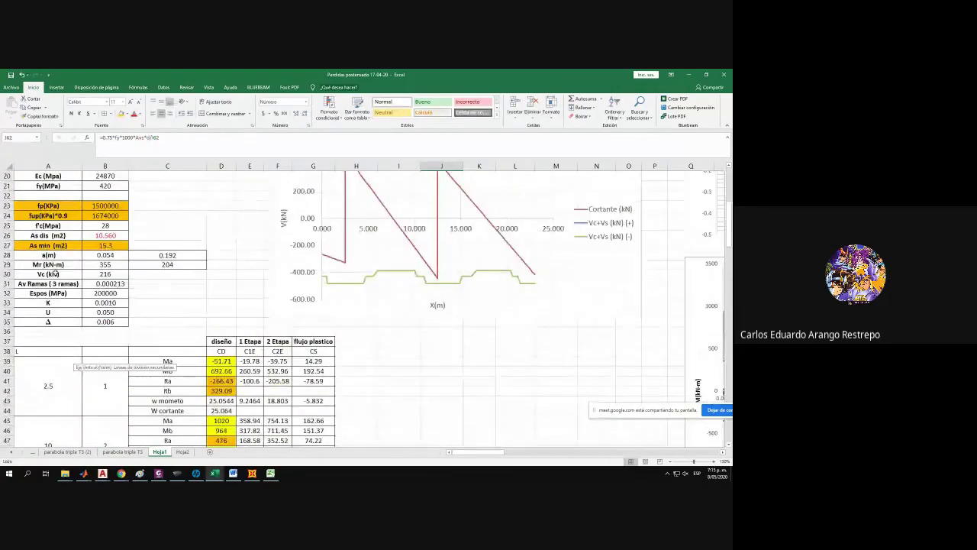
drag(53, 284, 111, 284)
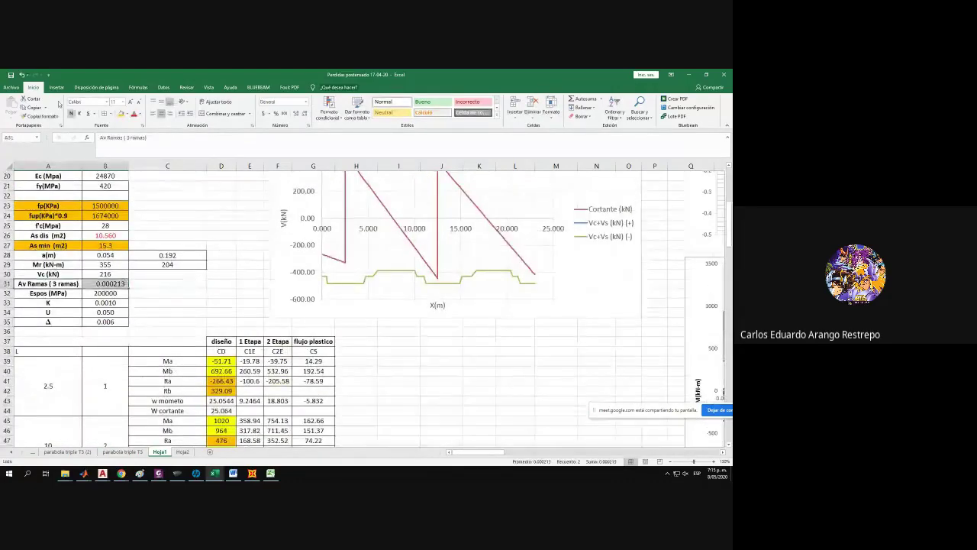
click(120, 113)
scroll(112, 221, up, 2)
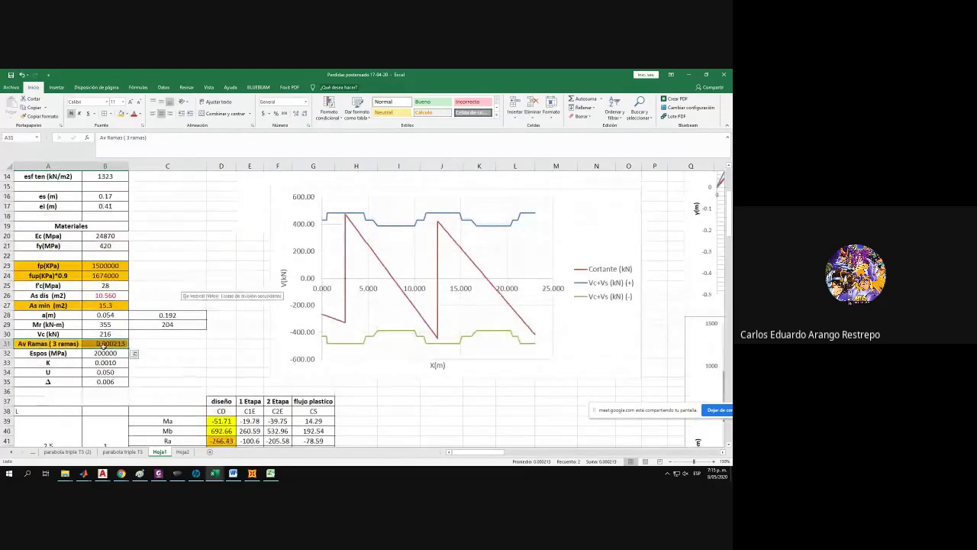
Try two stirrup legs by setting the Av formula in B31 to =0.71/100^2*2.
click(136, 137)
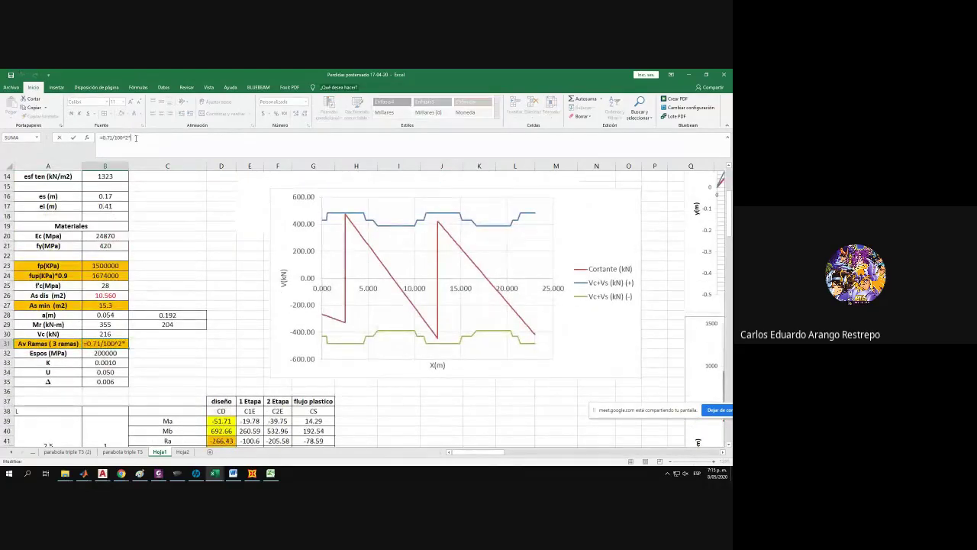
text(2)
key(Return)
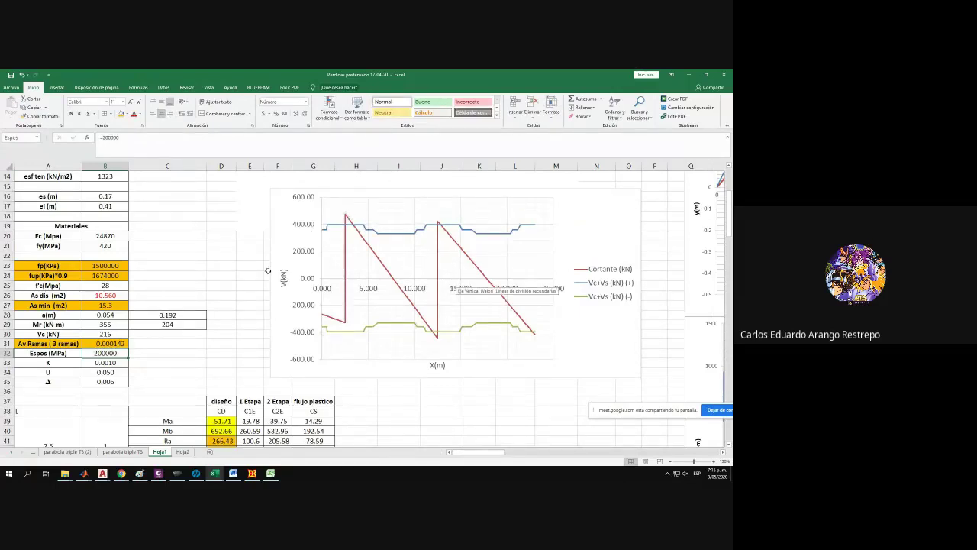
Return Av to three stirrup legs by setting the formula in B31 to =0.71/100^2*3.
click(97, 343)
click(138, 139)
key(BackSpace)
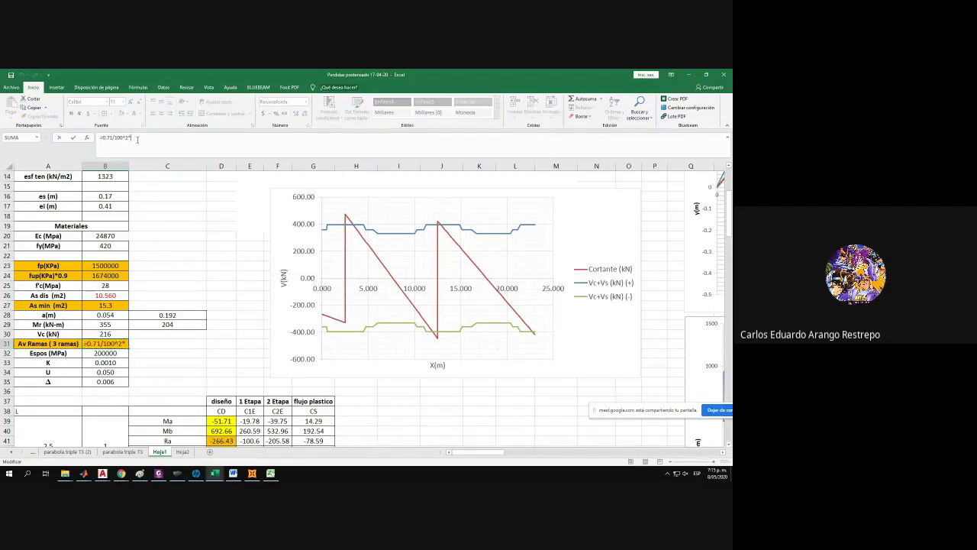
text(3)
key(Return)
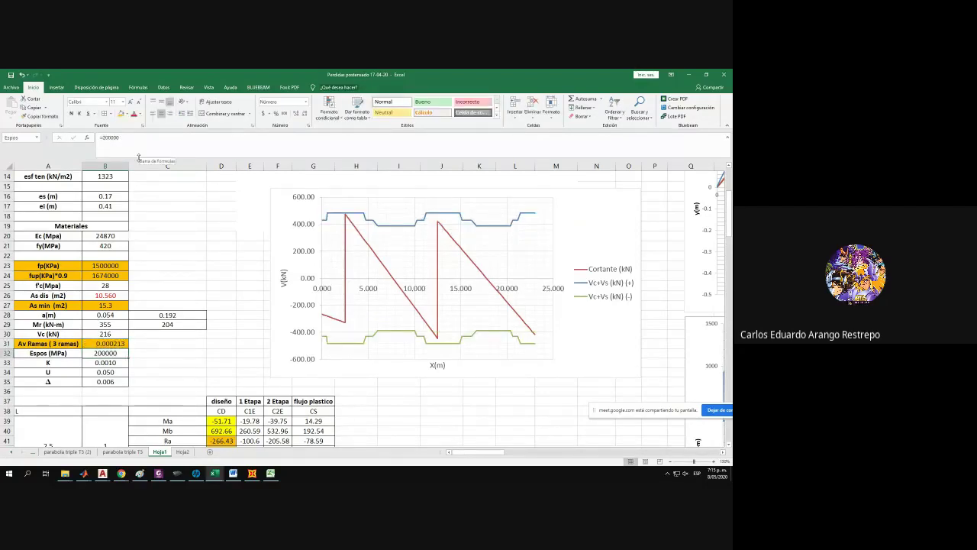
Check the Av formula in B31, and examine the Cortante series against the capacity lines in the shear diagram.
click(118, 342)
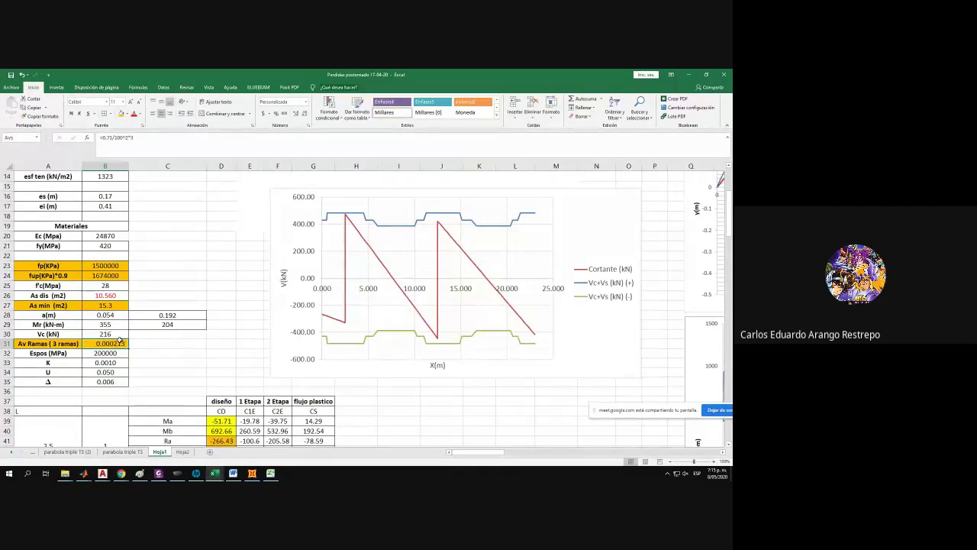
click(388, 361)
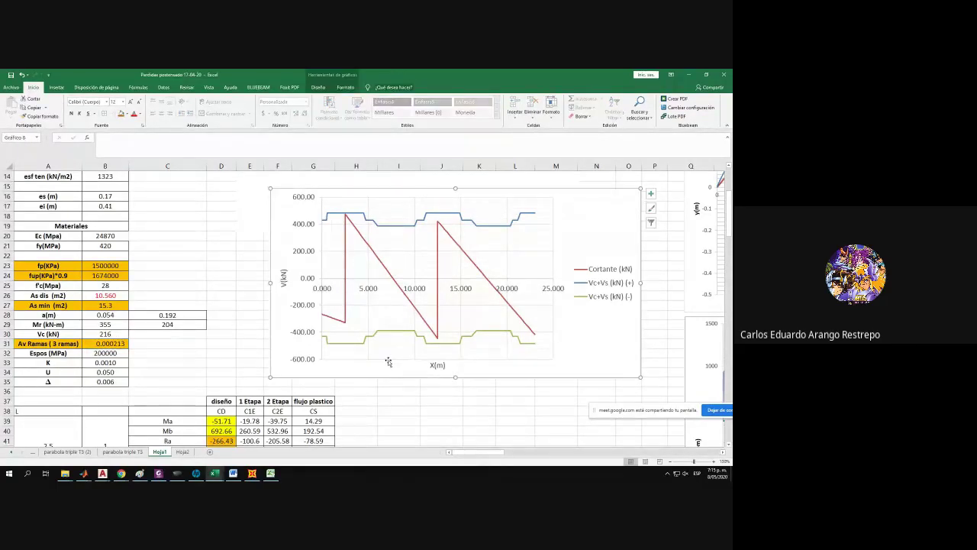
click(388, 267)
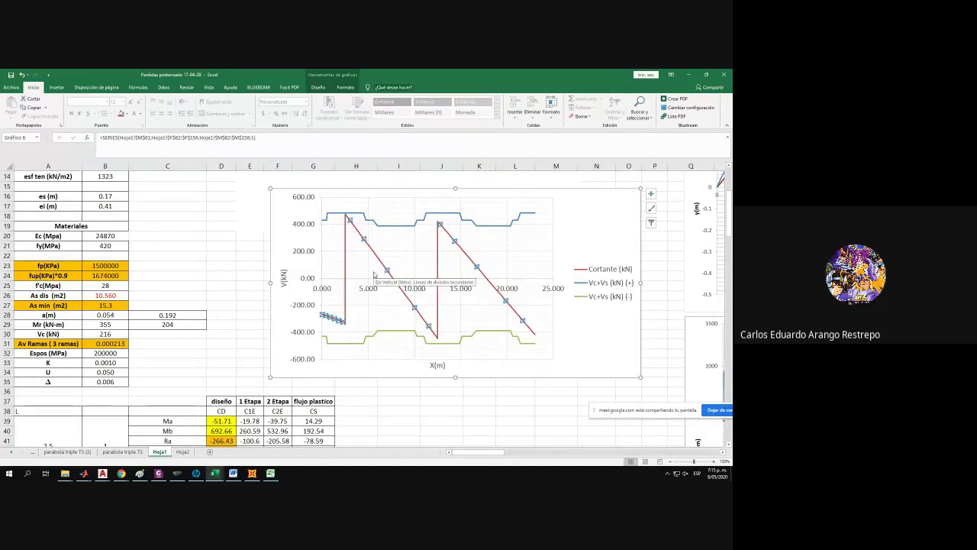
ctrl+scroll(393, 281, down, 2)
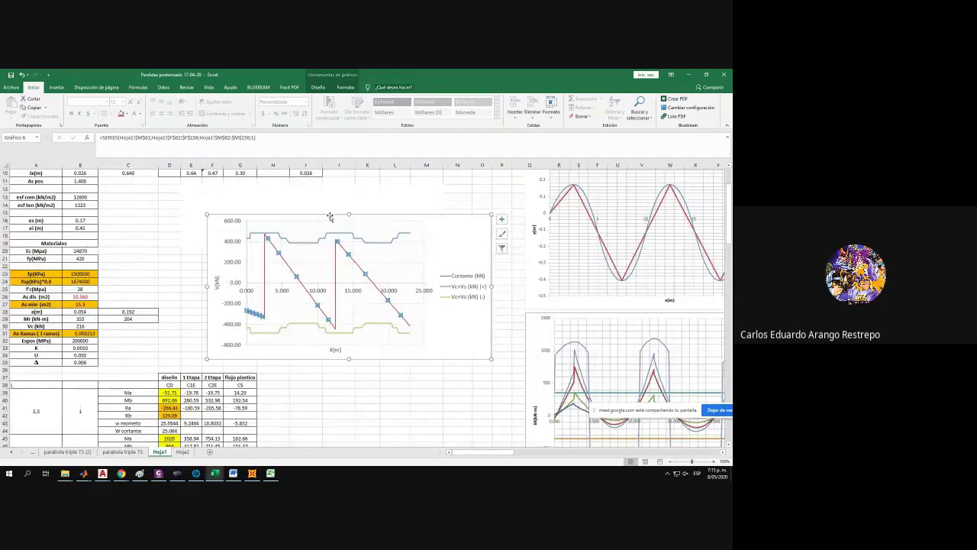
Move the shear diagram closer to the material properties table and widen it by extending its right edge.
drag(327, 218, 286, 215)
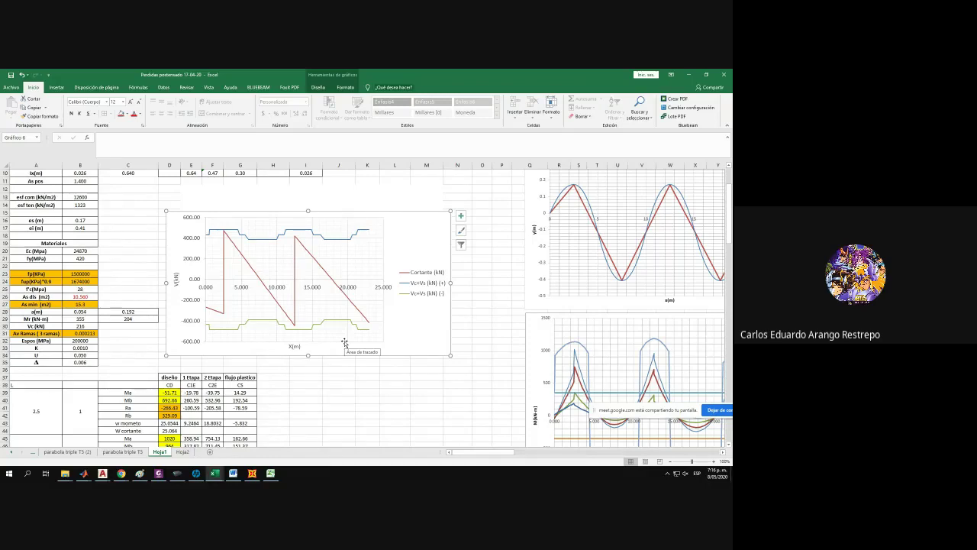
click(303, 384)
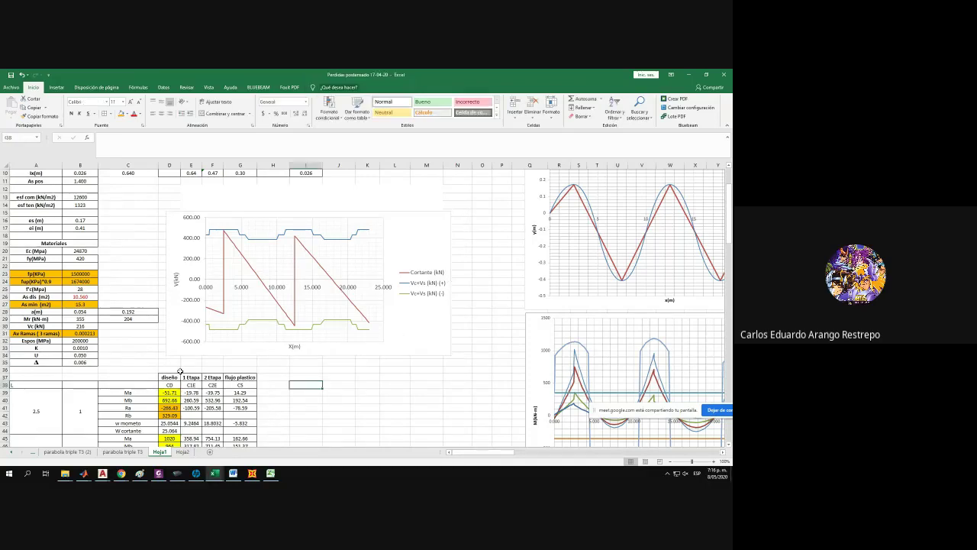
scroll(399, 387, up, 3)
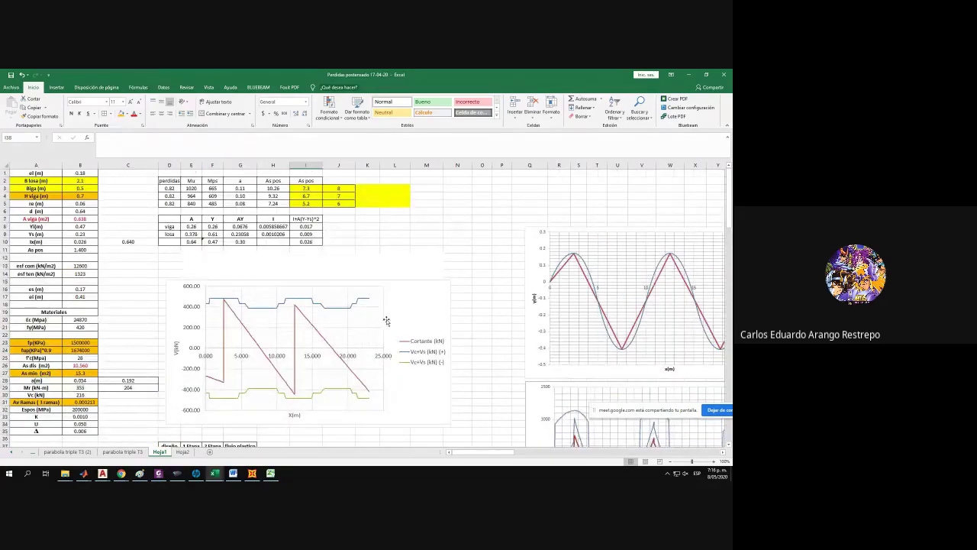
click(363, 304)
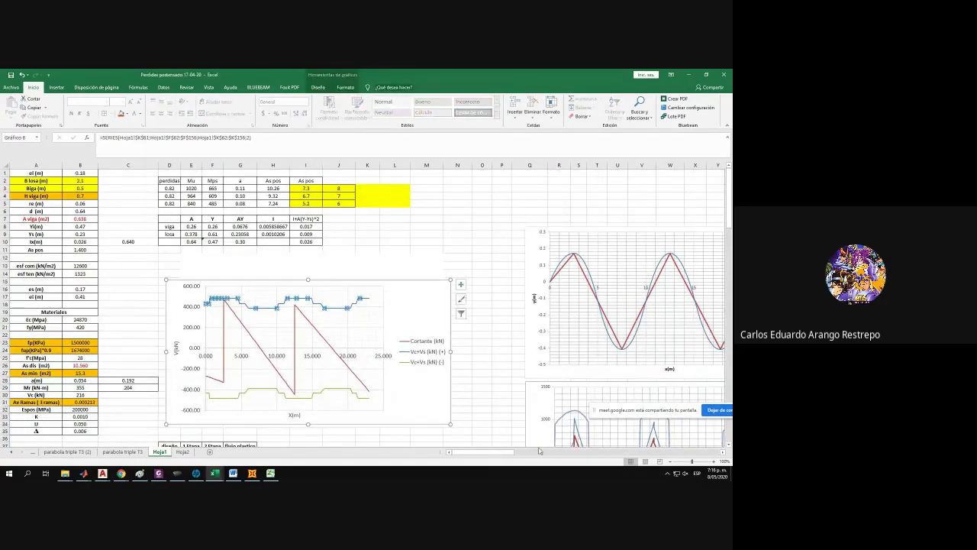
drag(486, 451, 461, 451)
scroll(313, 392, down, 7)
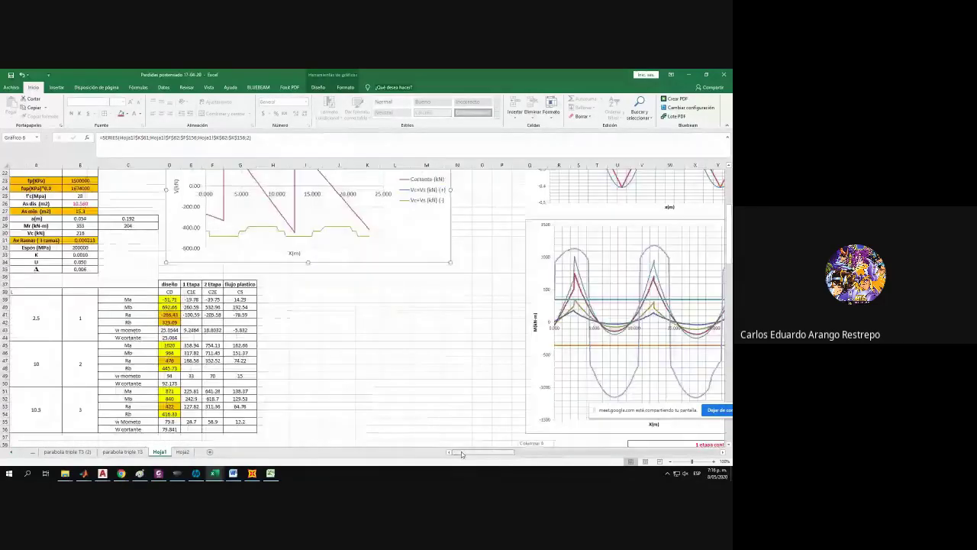
scroll(220, 373, up, 6)
scroll(219, 372, up, 1)
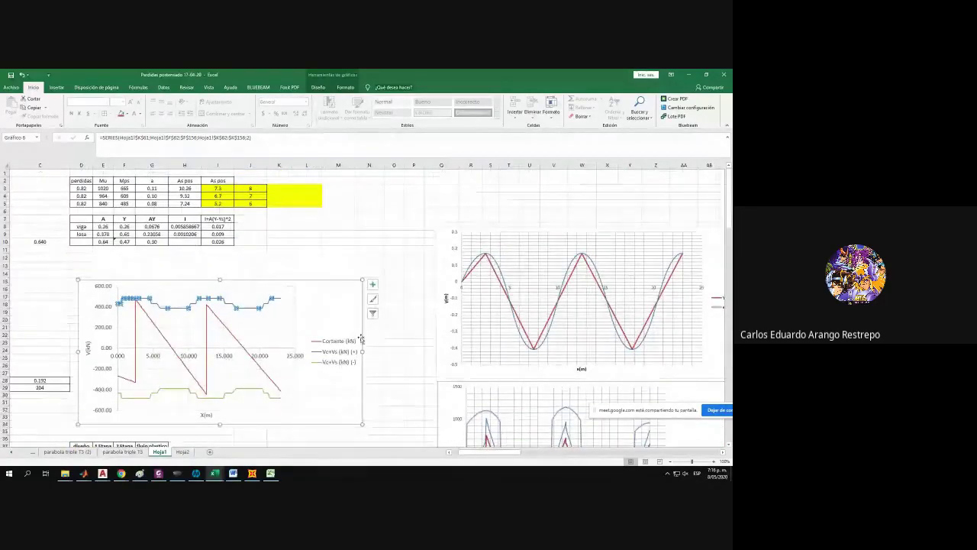
drag(361, 352, 406, 351)
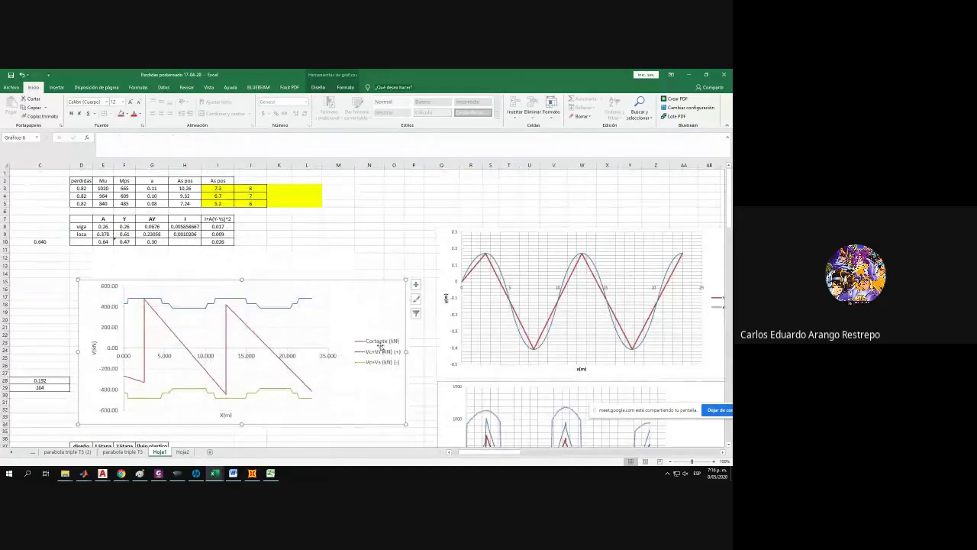
Widen the moment diagram by extending its right edge, giving its curves and legend more room.
scroll(502, 427, down, 5)
drag(503, 449, 528, 448)
scroll(468, 405, down, 4)
click(413, 283)
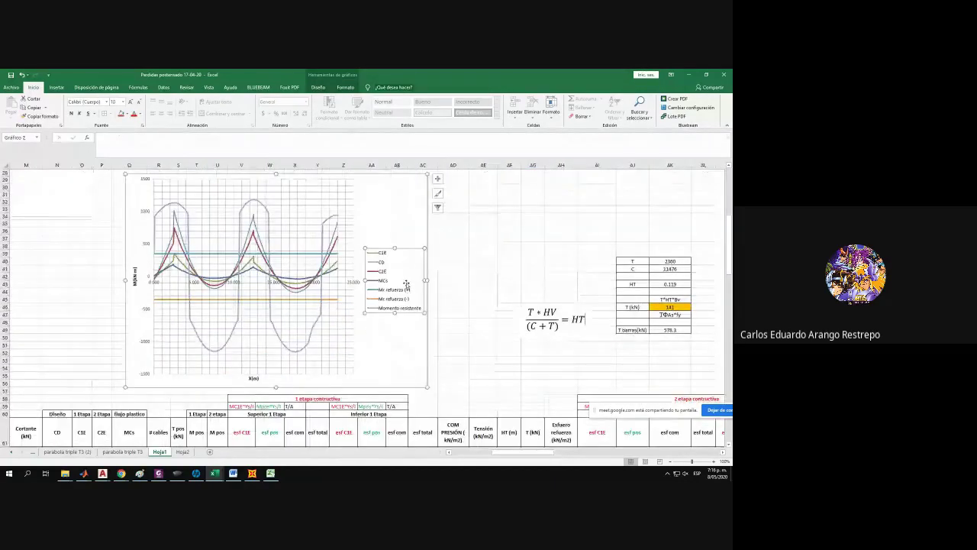
drag(429, 281, 487, 281)
scroll(327, 323, up, 2)
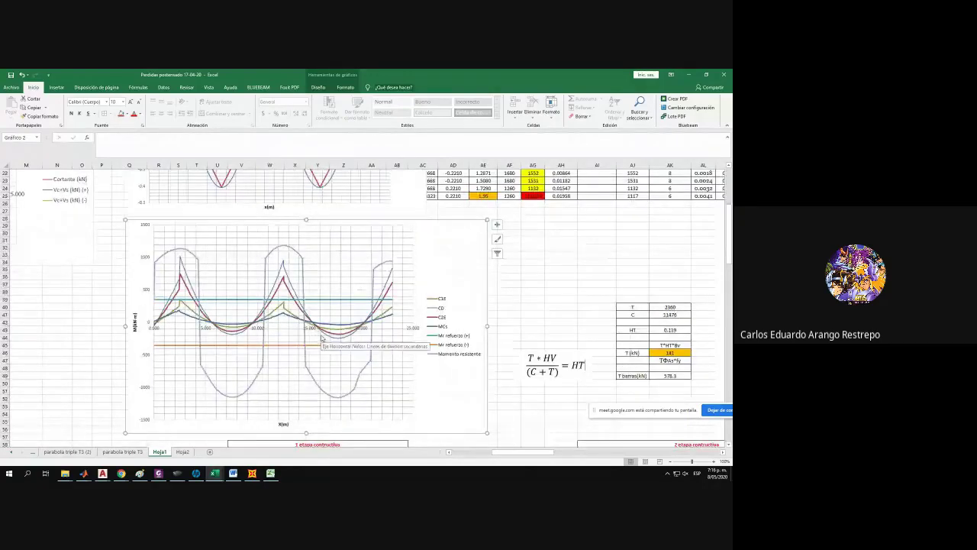
Highlight the Momento resistente and Mr refuerzo (+) series in the moment diagram to identify each curve.
mouse_move(322, 336)
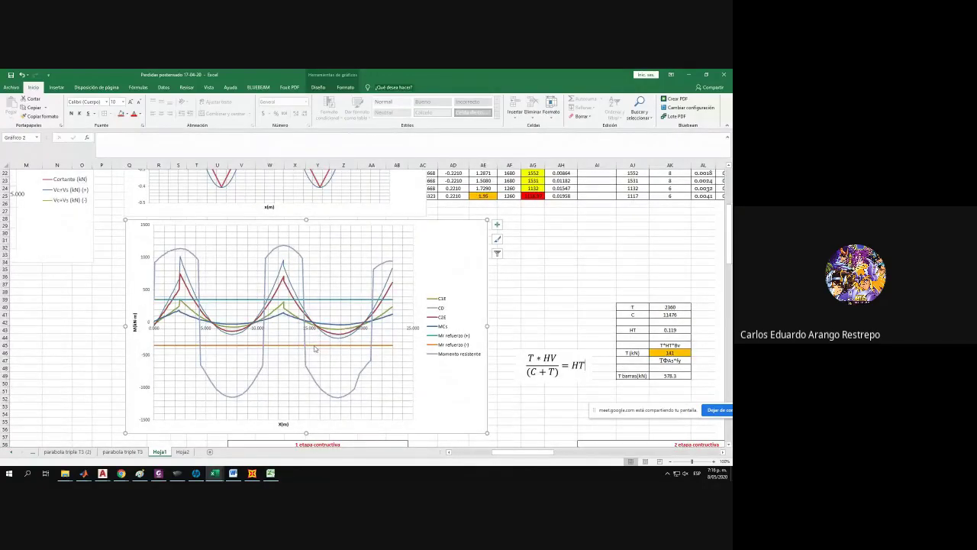
click(265, 357)
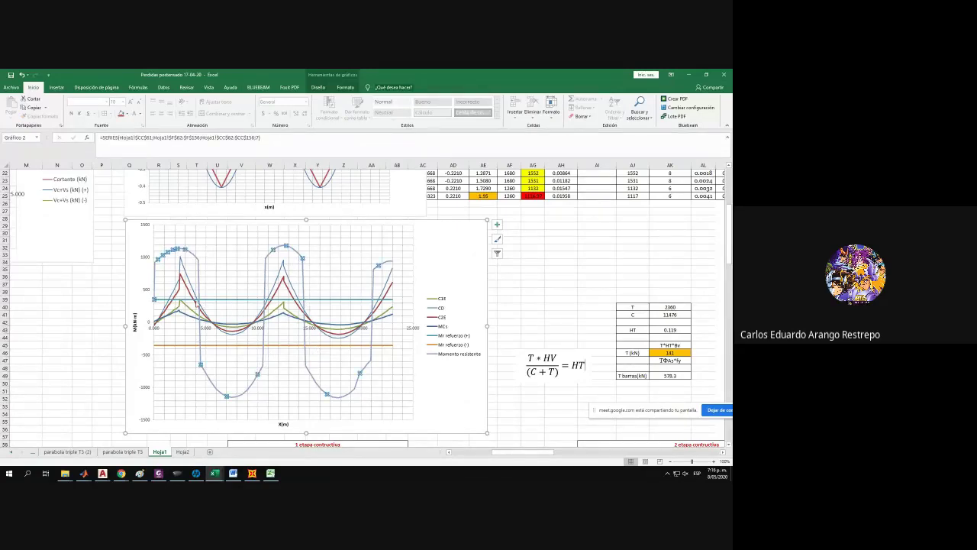
click(331, 300)
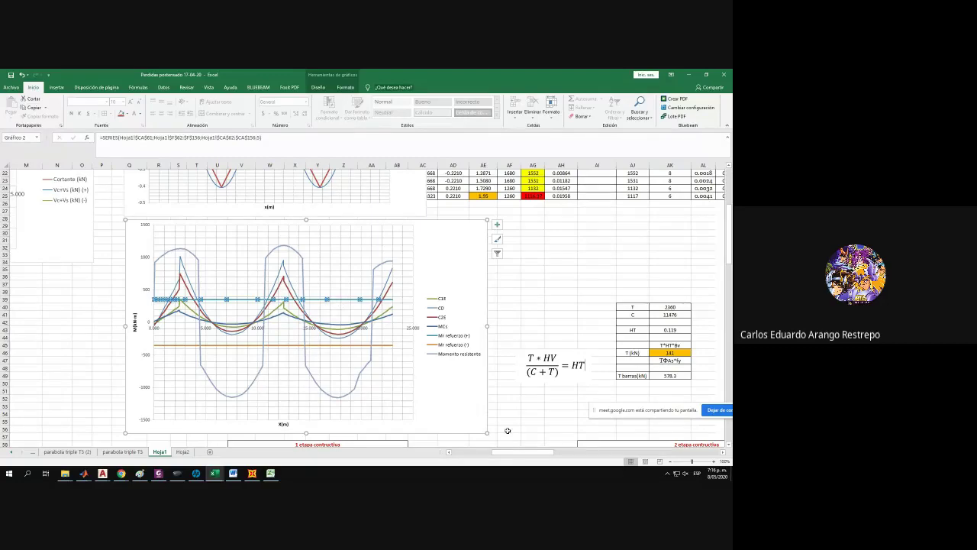
Check the Mr refuerzo (+) formula in CA62 and trace its reference to the Mr (kN-m) value in B29.
drag(509, 451, 408, 451)
scroll(389, 381, down, 6)
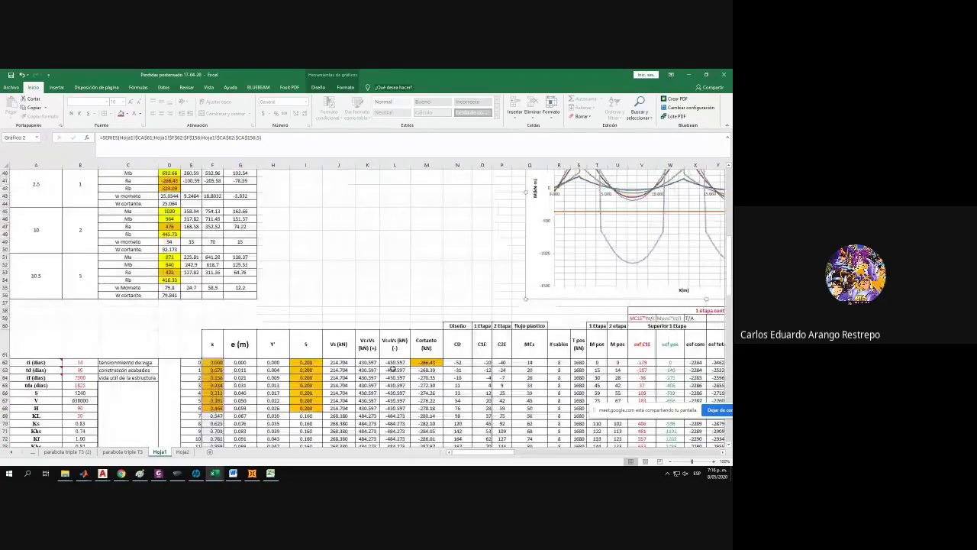
scroll(392, 369, down, 3)
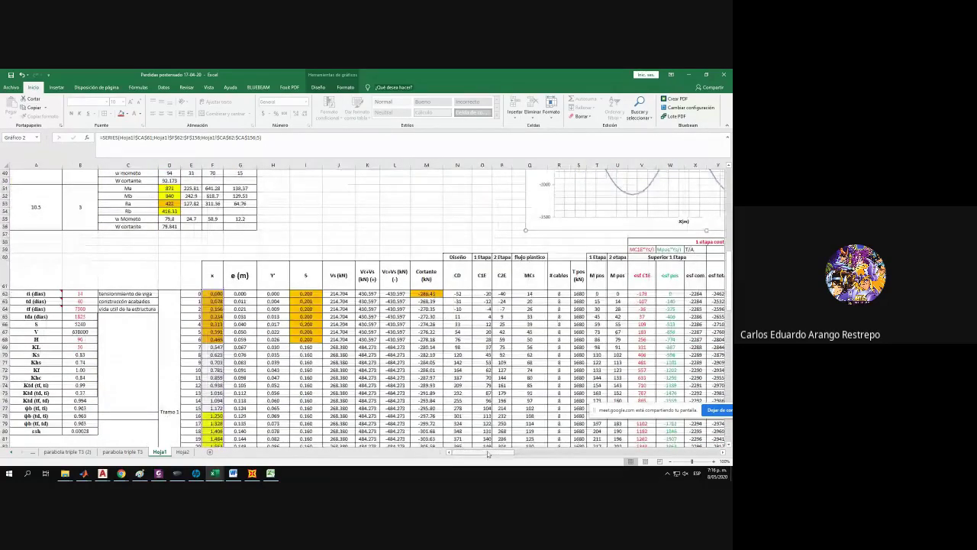
drag(488, 453, 691, 450)
click(611, 300)
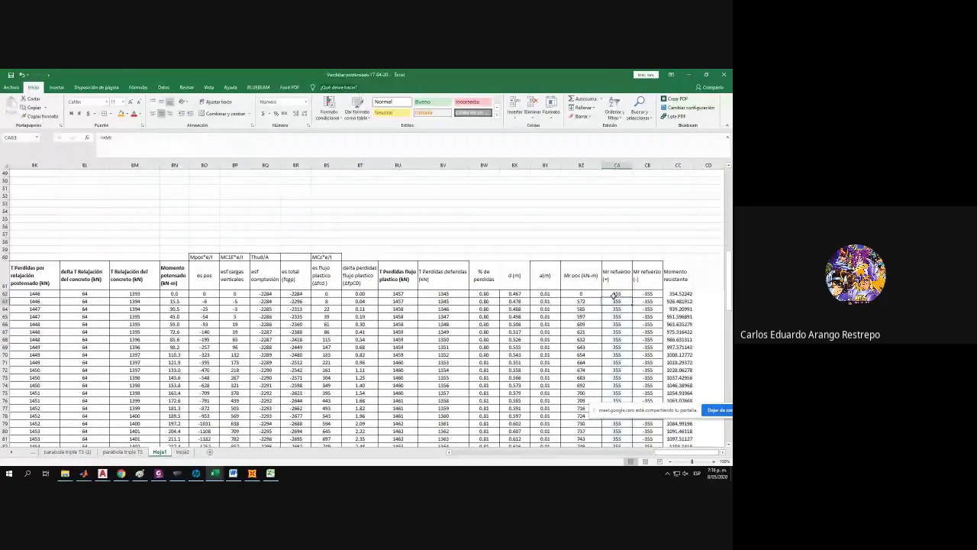
click(614, 294)
key(F2)
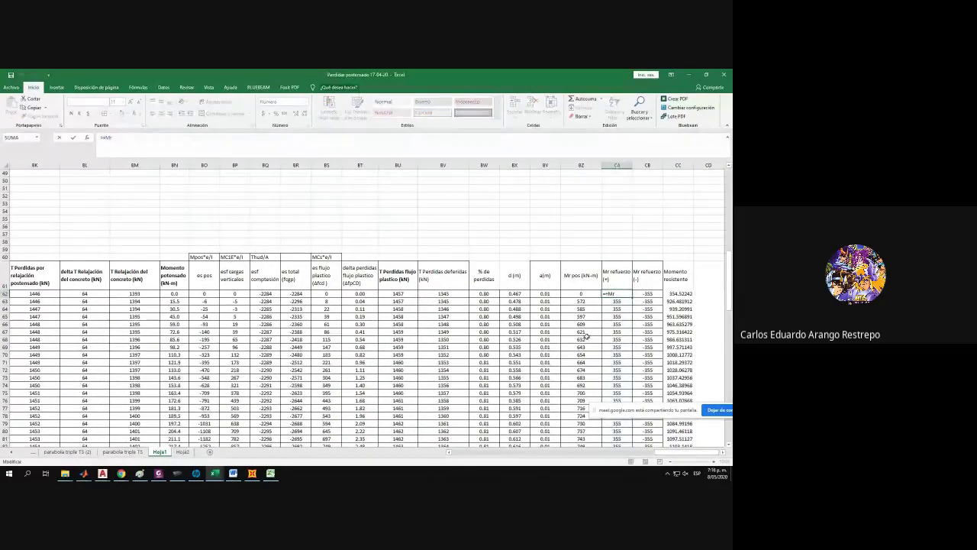
drag(685, 452, 389, 456)
scroll(111, 290, up, 7)
scroll(111, 291, up, 5)
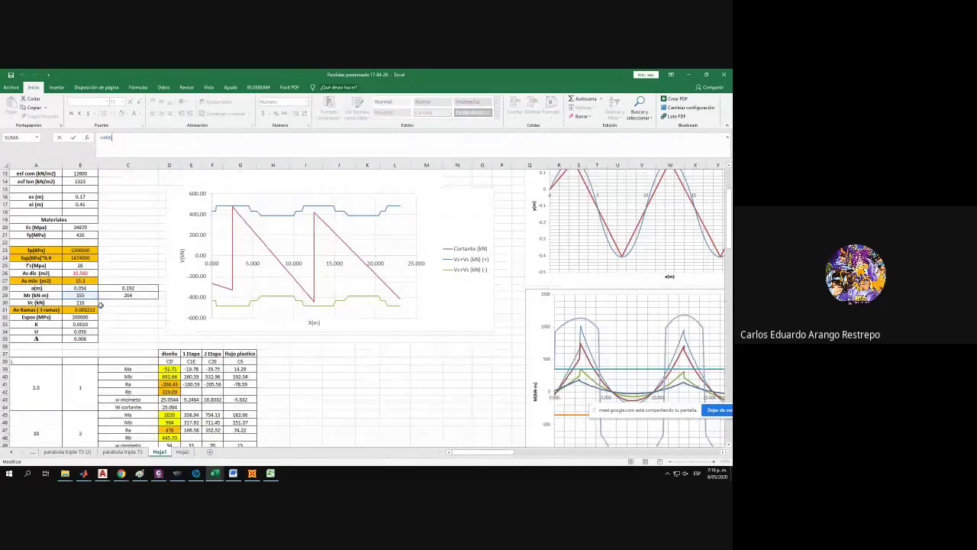
key(Escape)
Check the As min formula in B27 of the material properties table.
drag(658, 452, 463, 452)
scroll(102, 364, up, 6)
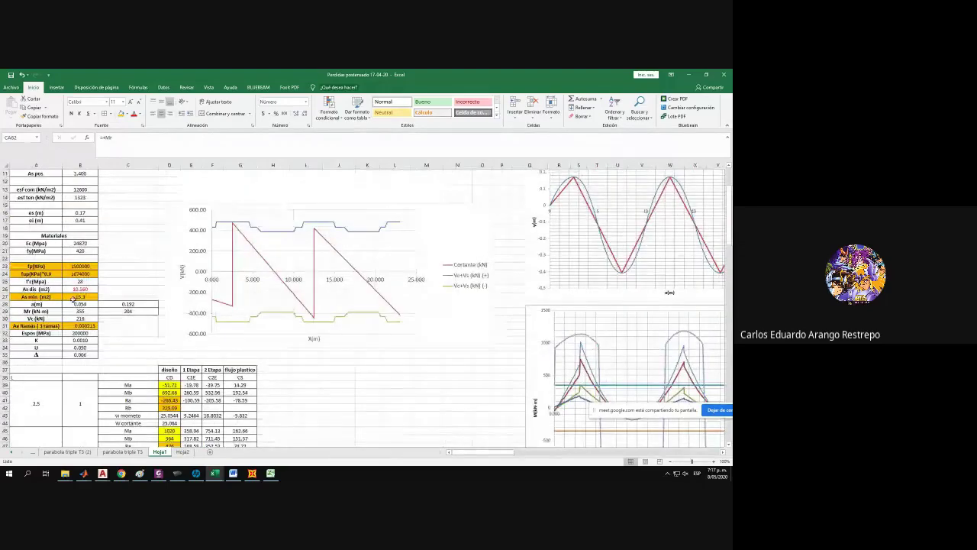
click(90, 297)
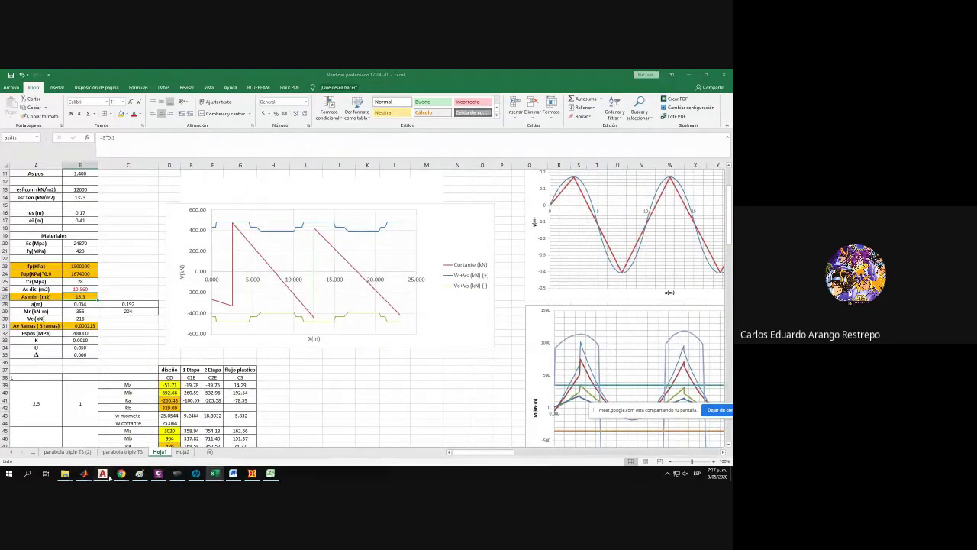
Switch to the beam detailing drawing in AutoCAD and locate the beam elevation around axis B.
mouse_move(103, 474)
click(504, 413)
scroll(552, 346, down, 4)
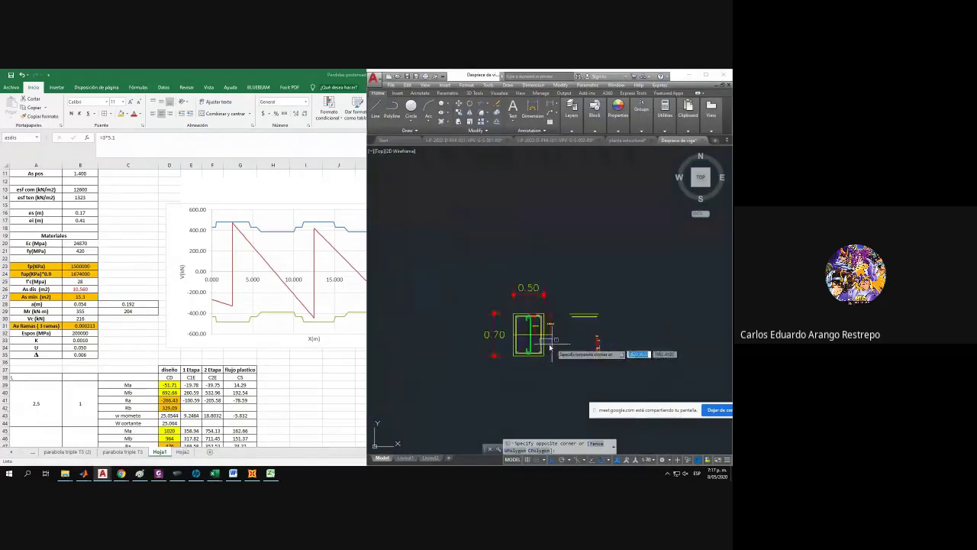
middle_drag(427, 344, 626, 335)
key(Escape)
middle_drag(389, 317, 698, 317)
scroll(432, 319, down, 3)
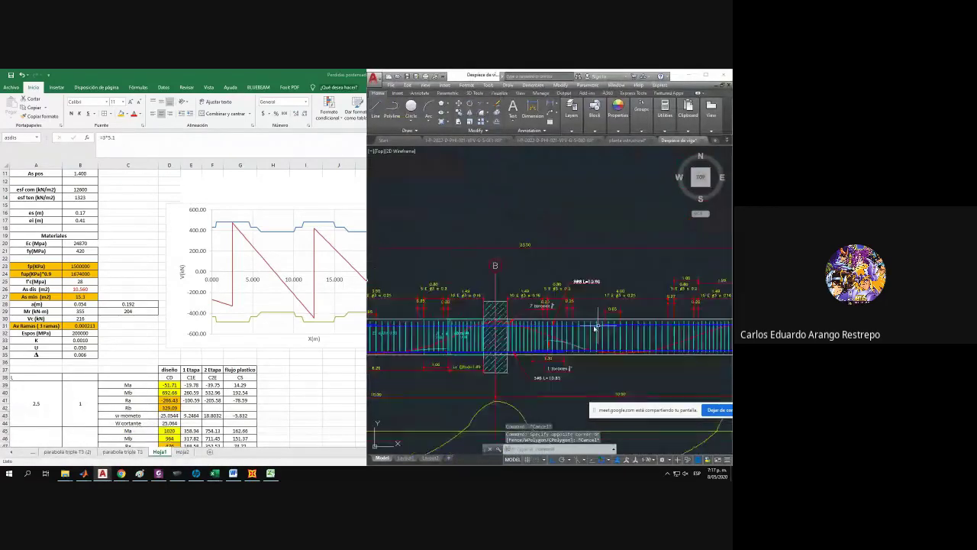
Examine the bottom and top 3#8 bar callouts along the beam span between axes A and B.
scroll(491, 328, up, 4)
scroll(491, 328, down, 1)
scroll(490, 328, down, 4)
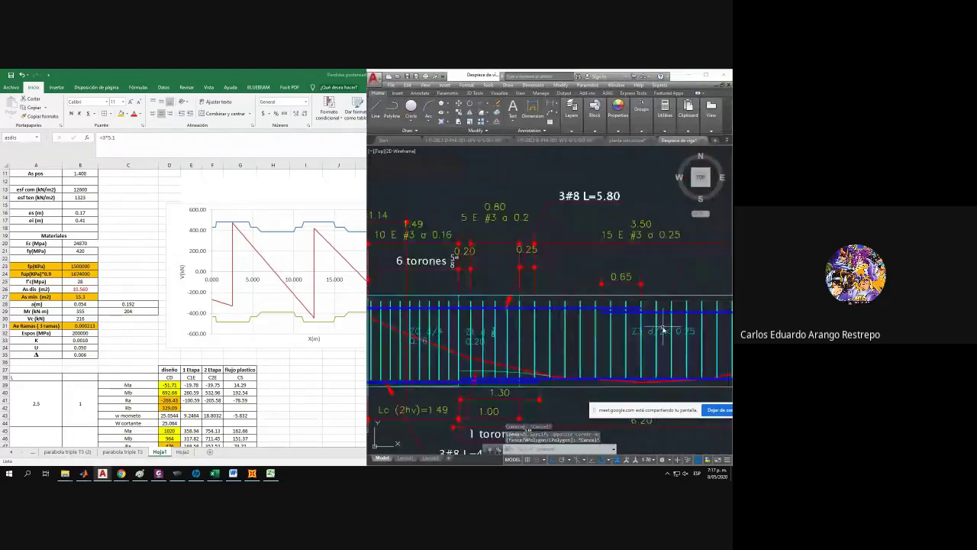
scroll(571, 336, up, 5)
mouse_move(573, 336)
middle_down()
mouse_move(495, 306)
mouse_move(483, 264)
middle_up()
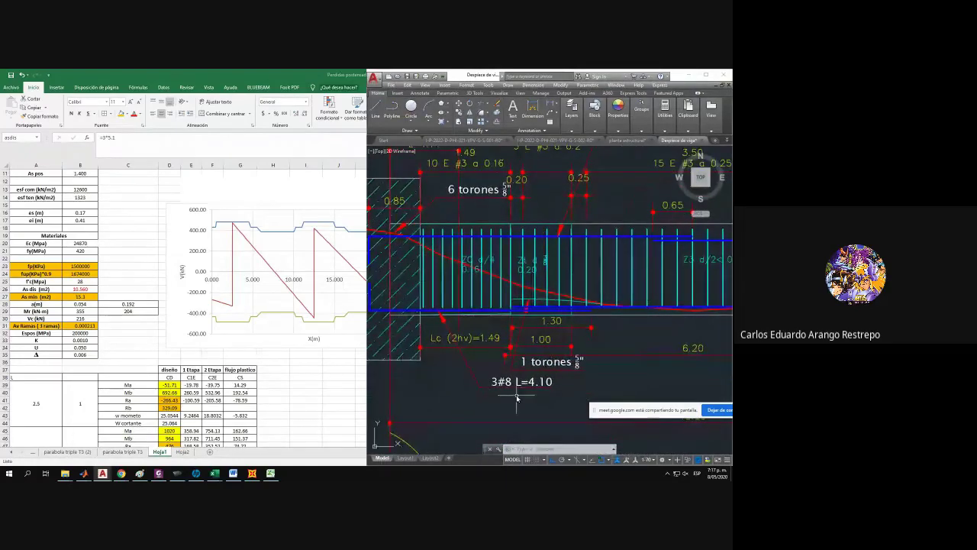
click(517, 395)
click(459, 328)
key(Escape)
middle_drag(464, 313, 470, 357)
scroll(498, 292, down, 5)
middle_drag(497, 292, 434, 295)
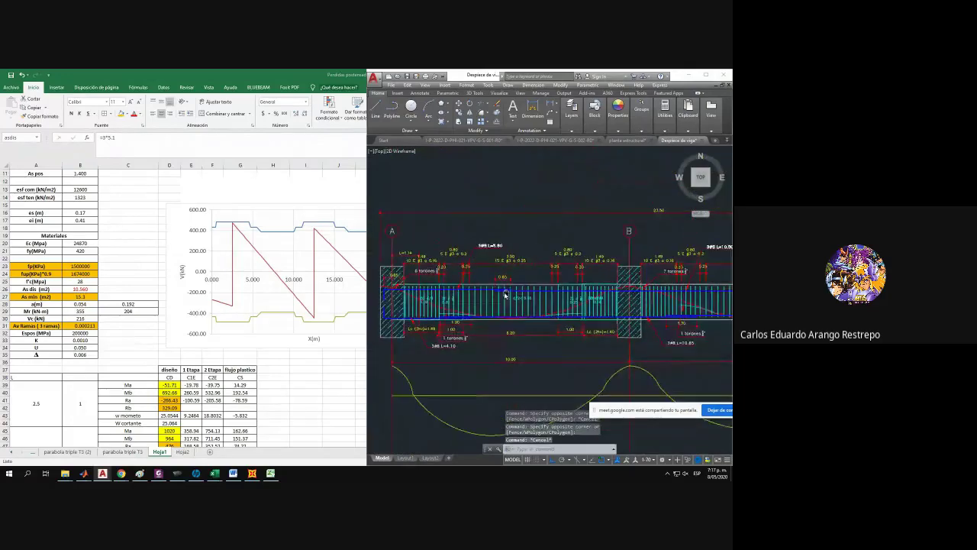
scroll(483, 281, up, 3)
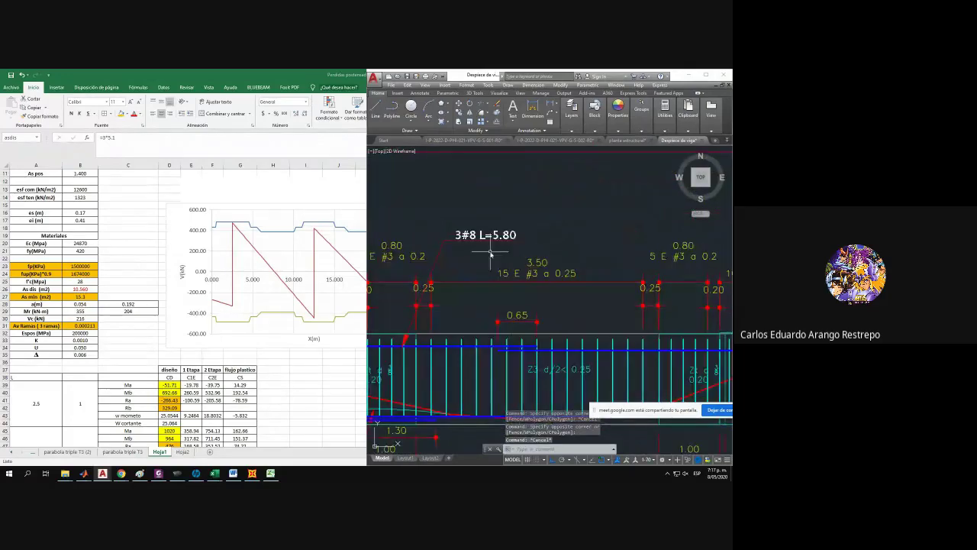
scroll(504, 256, down, 4)
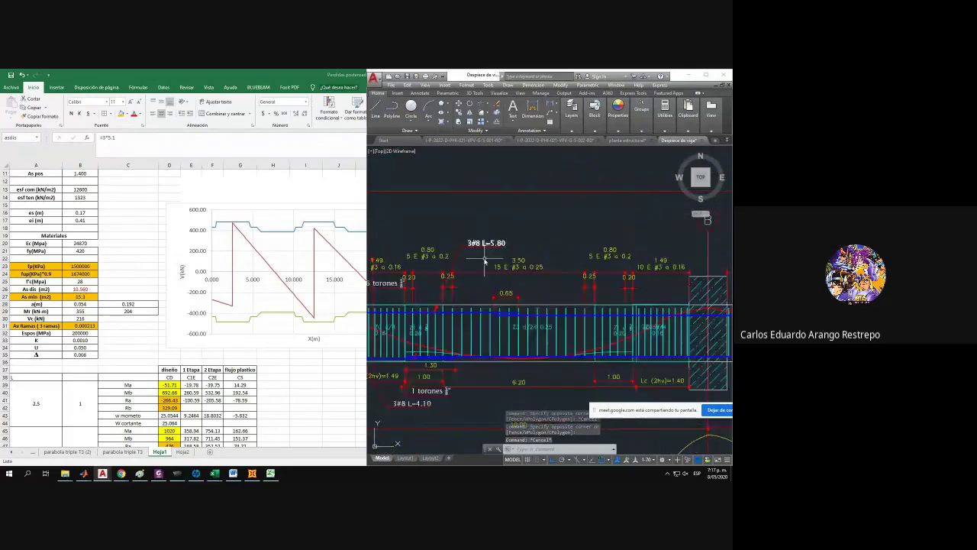
Return to the Excel moment diagram and compare the CD, Mr refuerzo (+), Mr refuerzo (-) and Momento resistente series.
click(690, 76)
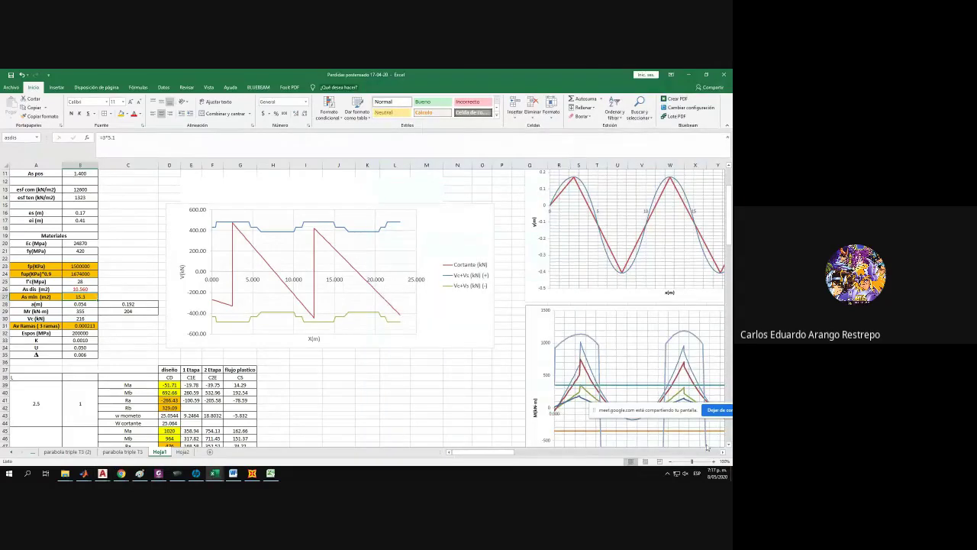
drag(504, 451, 533, 452)
scroll(330, 288, down, 3)
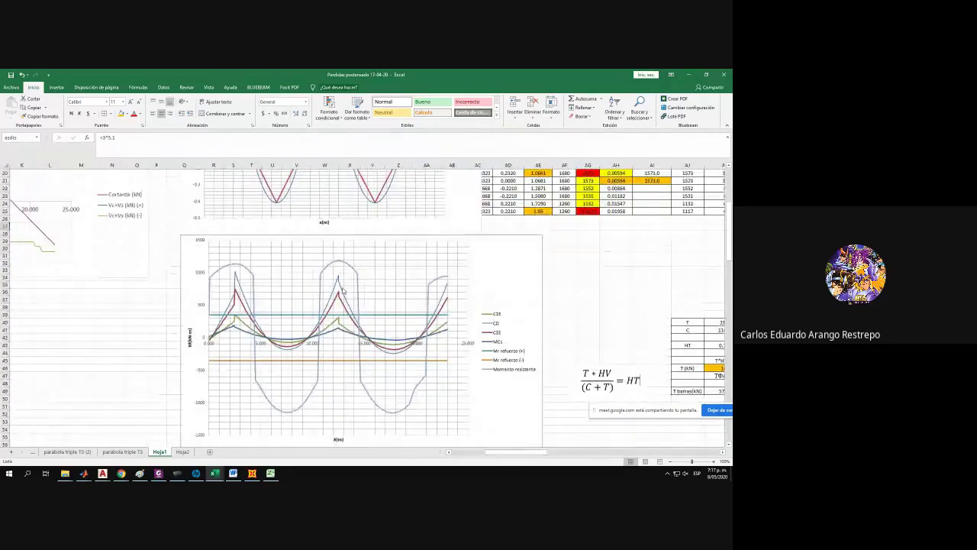
click(341, 290)
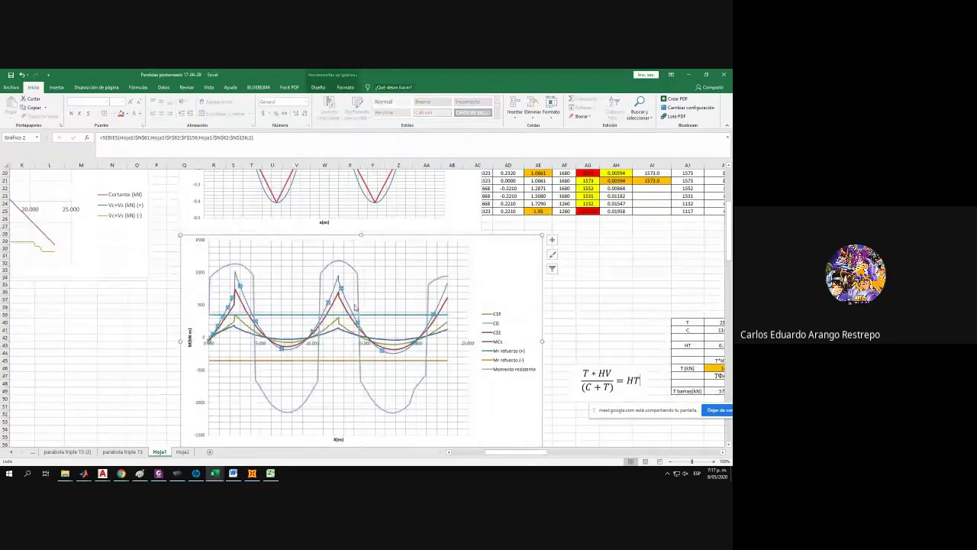
click(374, 314)
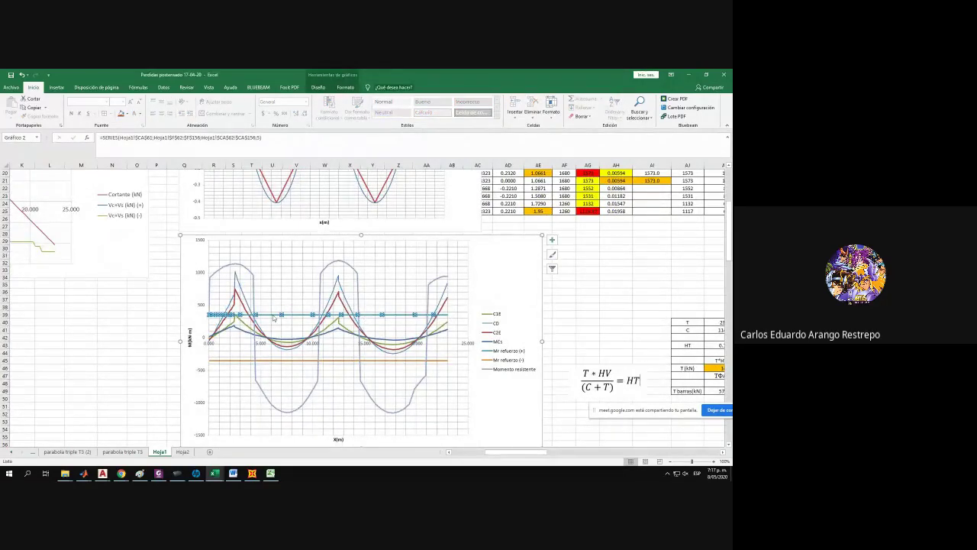
click(277, 362)
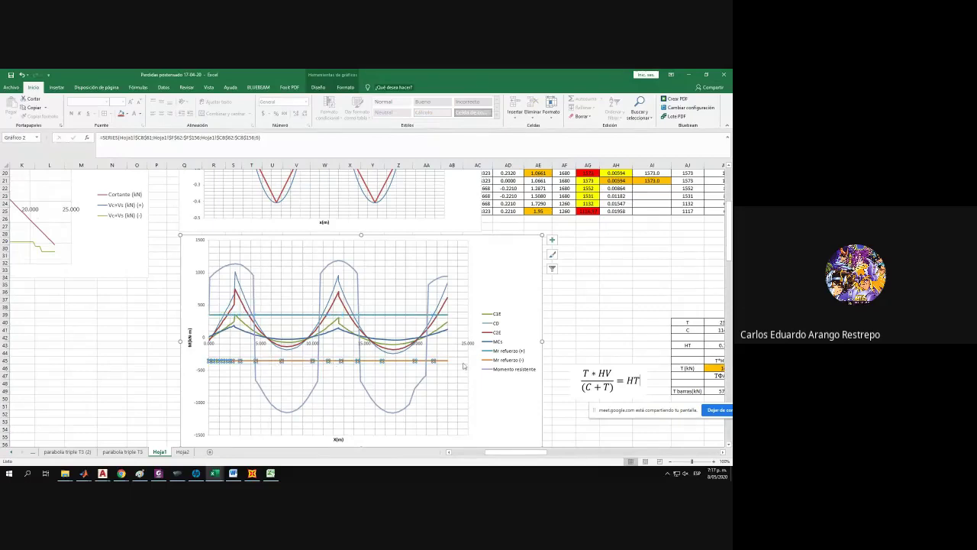
click(432, 308)
click(427, 306)
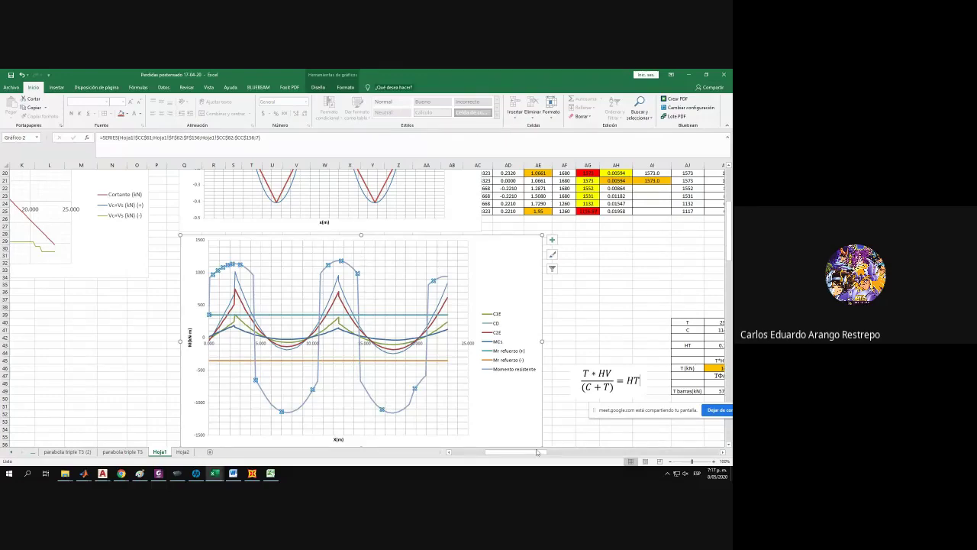
Locate the Mr pos (kN-m) column in the calculation table and check its formula in BZ62.
drag(537, 452, 706, 452)
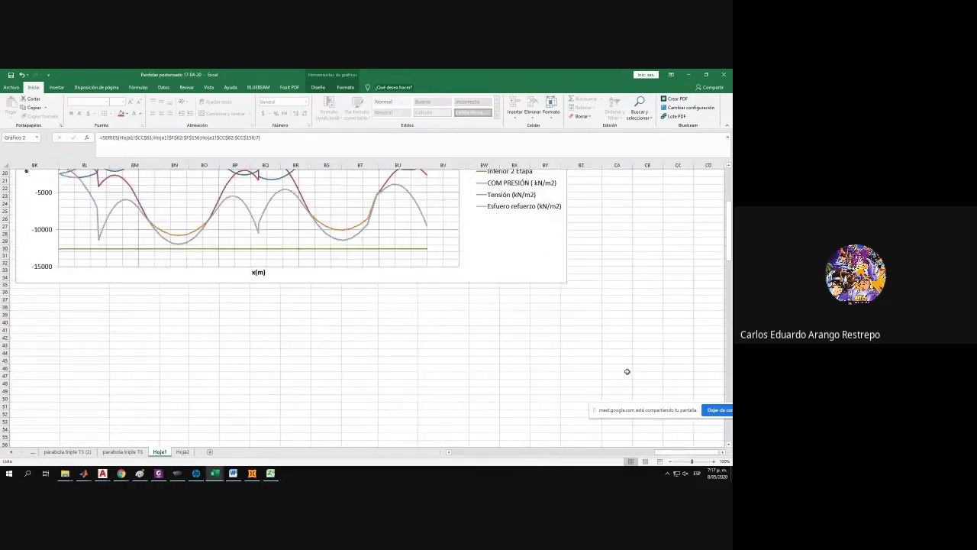
scroll(627, 371, down, 9)
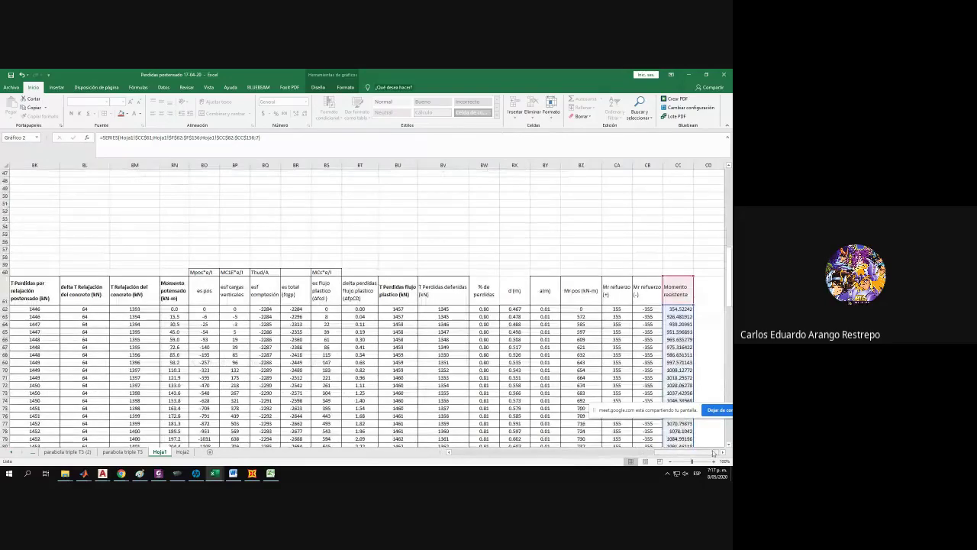
click(721, 452)
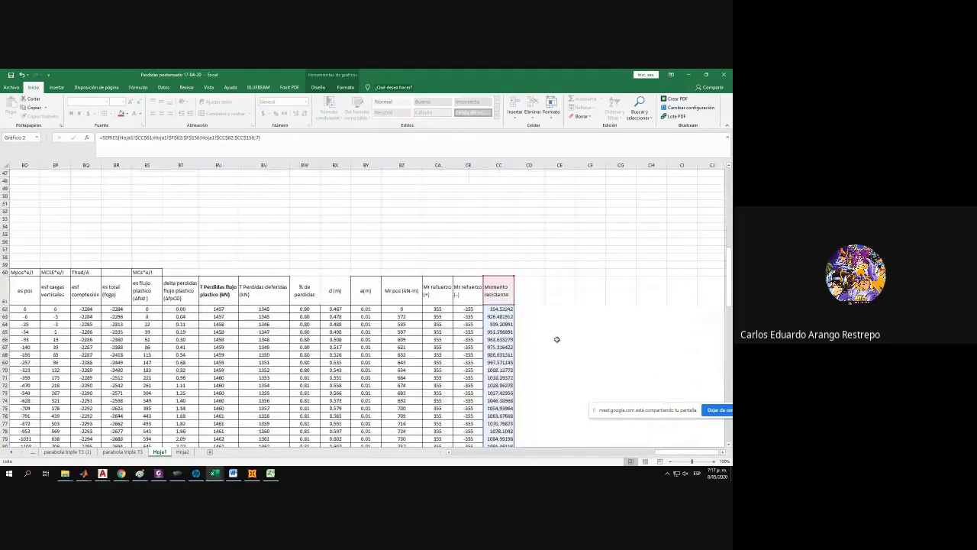
click(556, 338)
drag(412, 306, 404, 323)
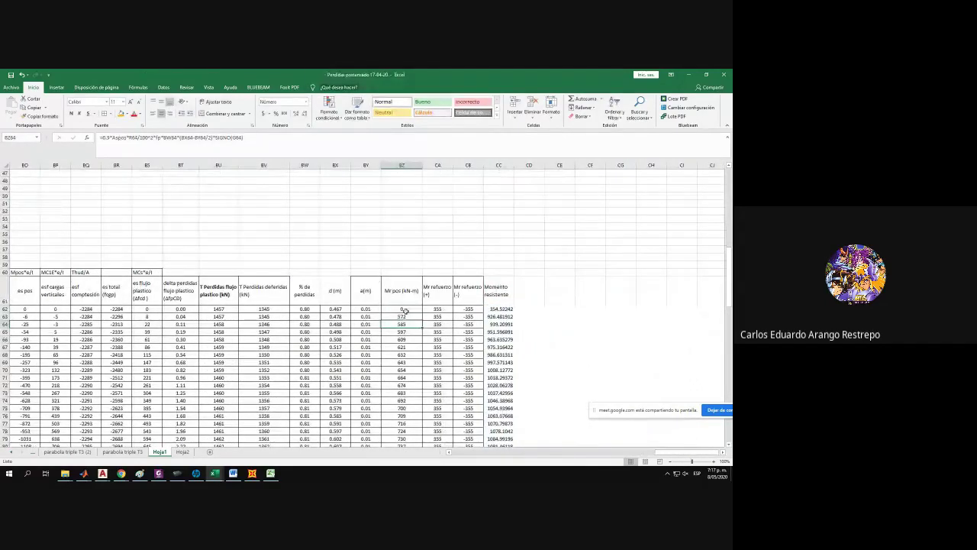
click(263, 149)
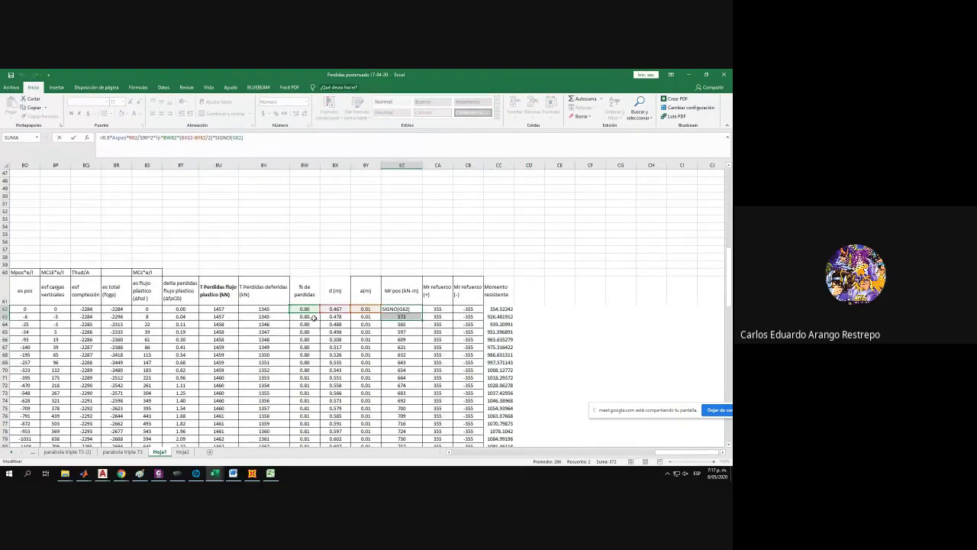
click(395, 326)
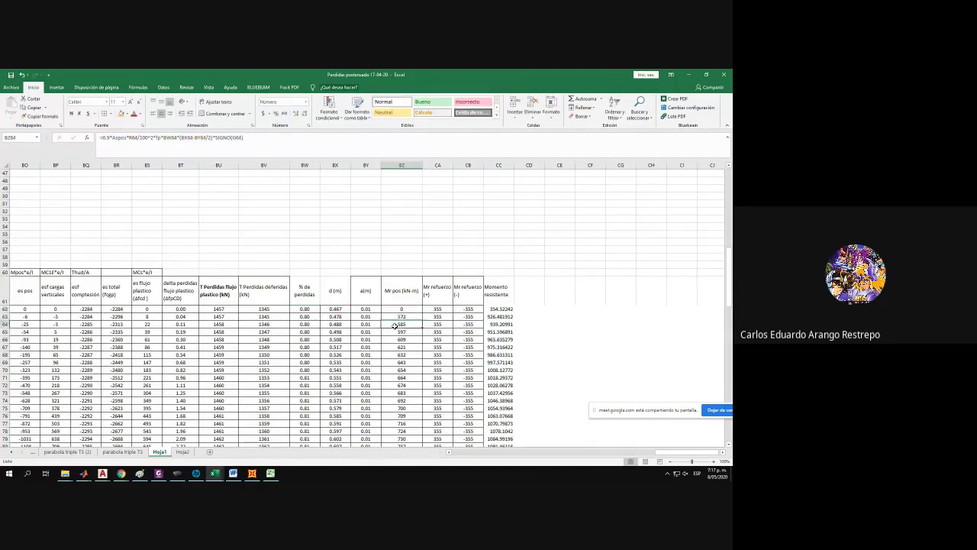
Review the Mr pos values down column BZ and check the formula in BZ63.
key(Down)
key(Down)
key(Down)
key(Down)
key(Down)
key(Down)
key(Down)
key(Down)
key(Down)
key(Down)
key(Down)
key(Down)
key(Down)
key(Down)
key(Down)
key(Down)
key(Down)
key(Down)
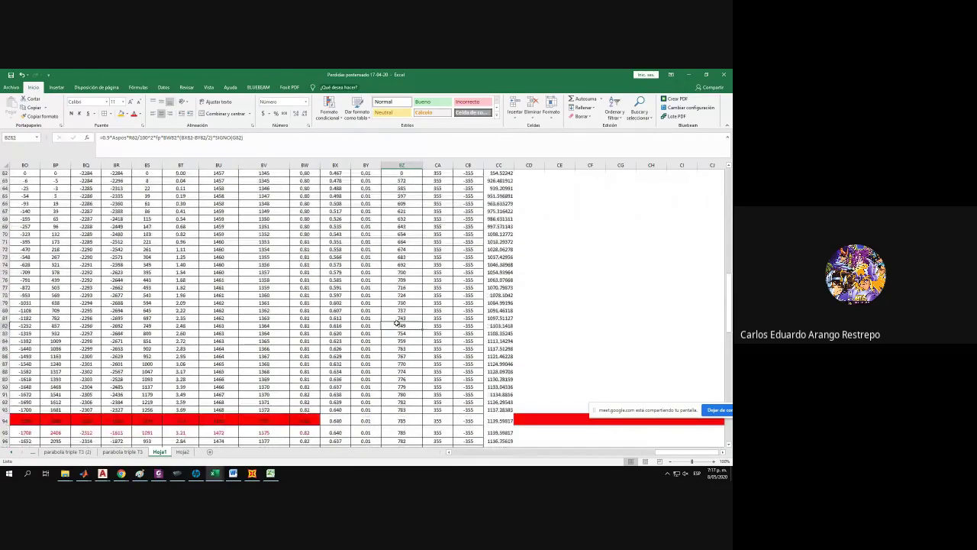
key(Up)
key(Up)
key(Up)
key(Up)
key(Up)
key(Up)
key(Up)
key(Up)
key(Up)
key(Up)
key(Up)
key(Up)
key(Up)
key(Up)
key(Up)
key(Up)
key(Up)
key(Up)
key(Up)
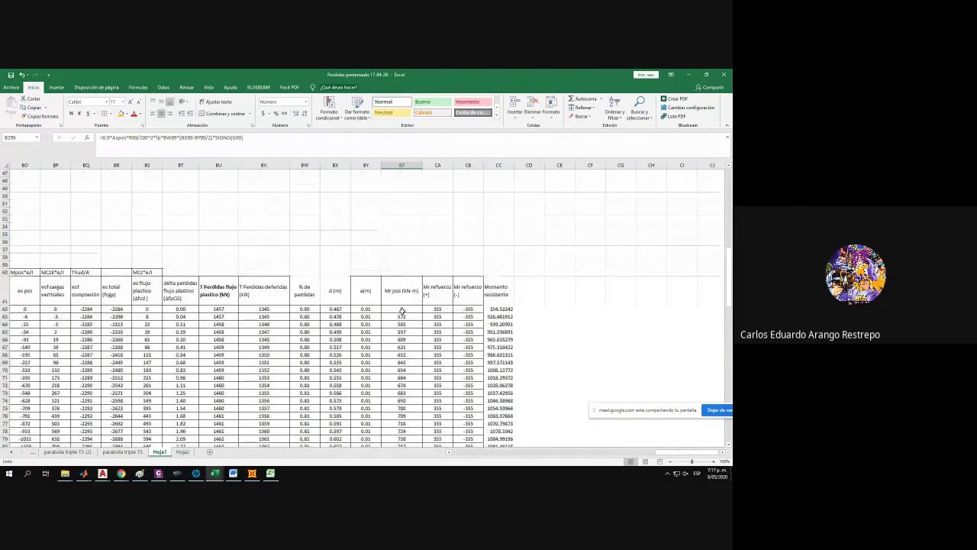
key(F2)
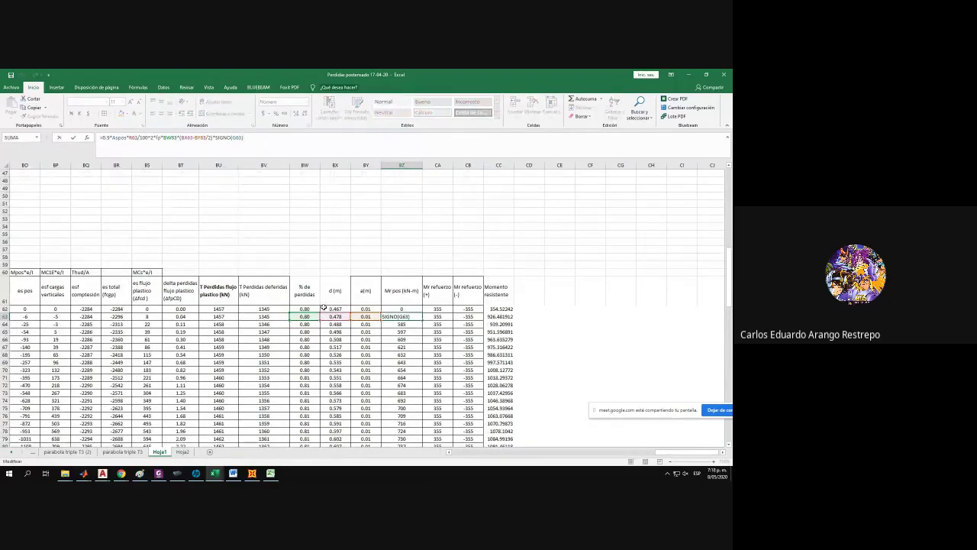
Make the % de perdidas header in BW61 bold and check the % de perdidas and d (m) formulas beneath the headers.
click(311, 297)
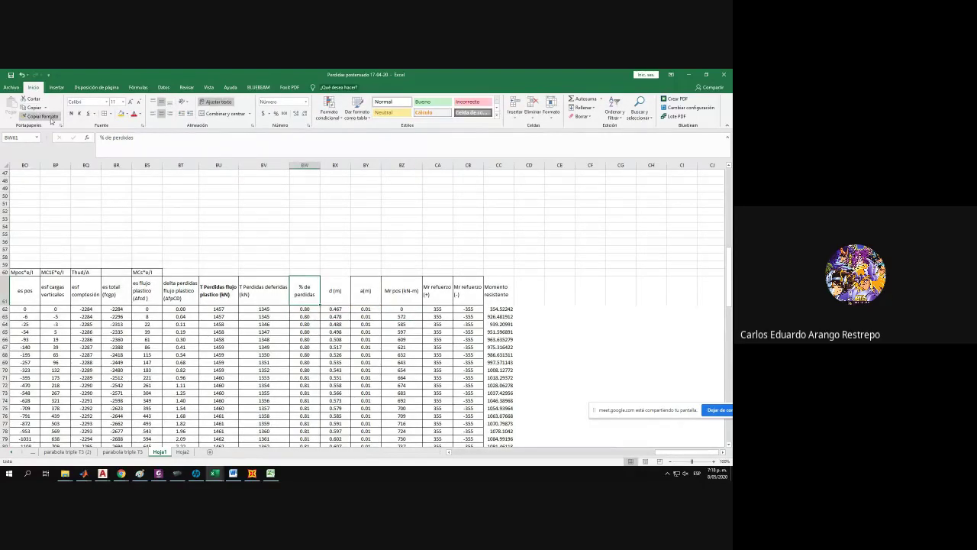
click(71, 113)
click(334, 309)
click(305, 309)
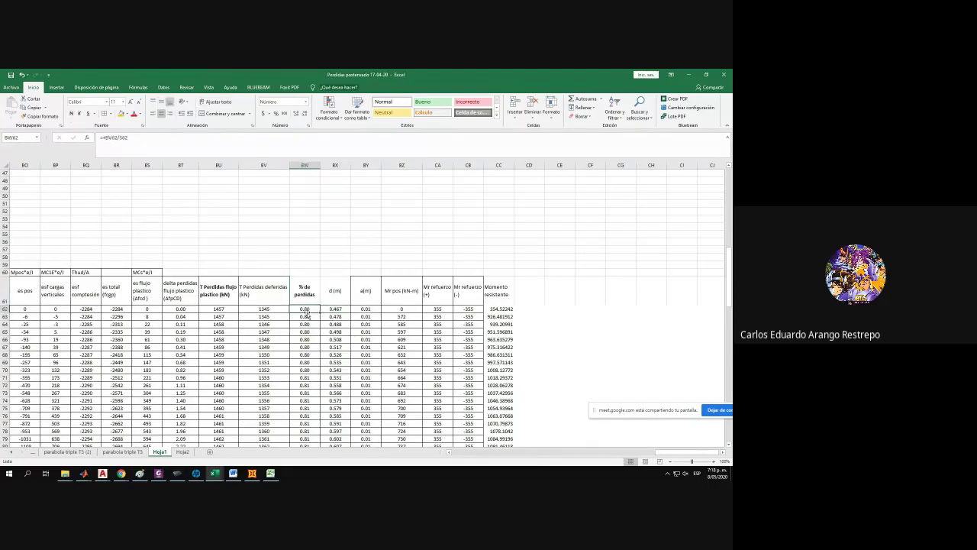
click(307, 317)
scroll(308, 327, down, 1)
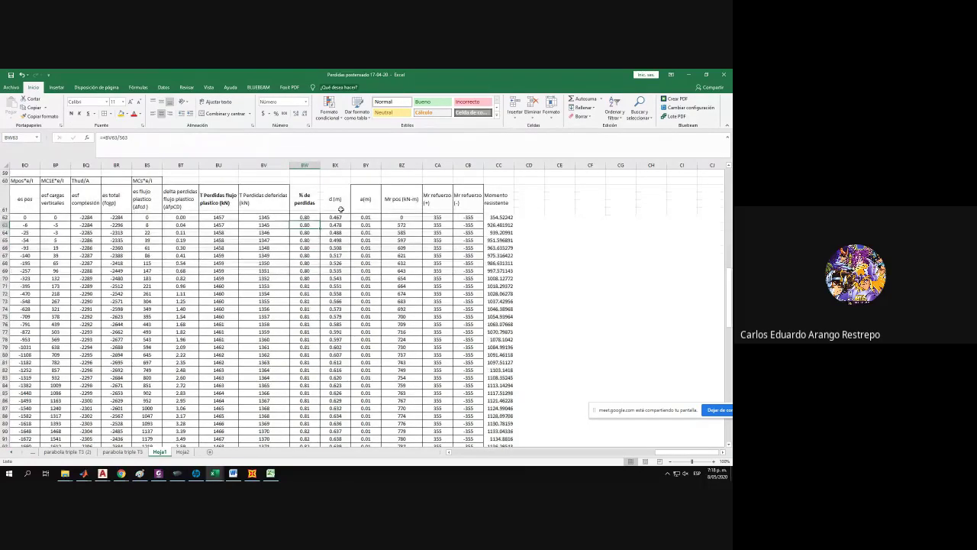
click(336, 286)
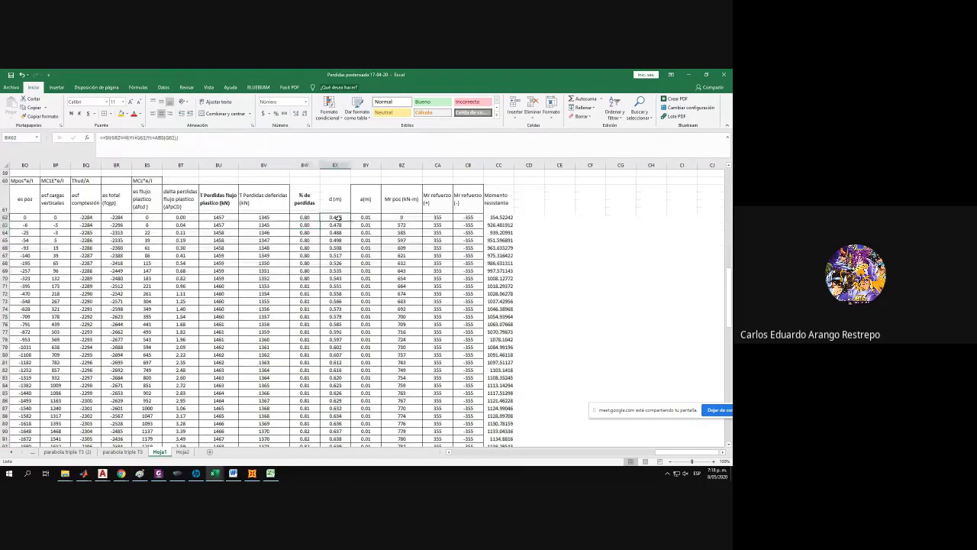
Check the a(m), Mr pos and Momento resistente formulas in row 62.
double_click(366, 286)
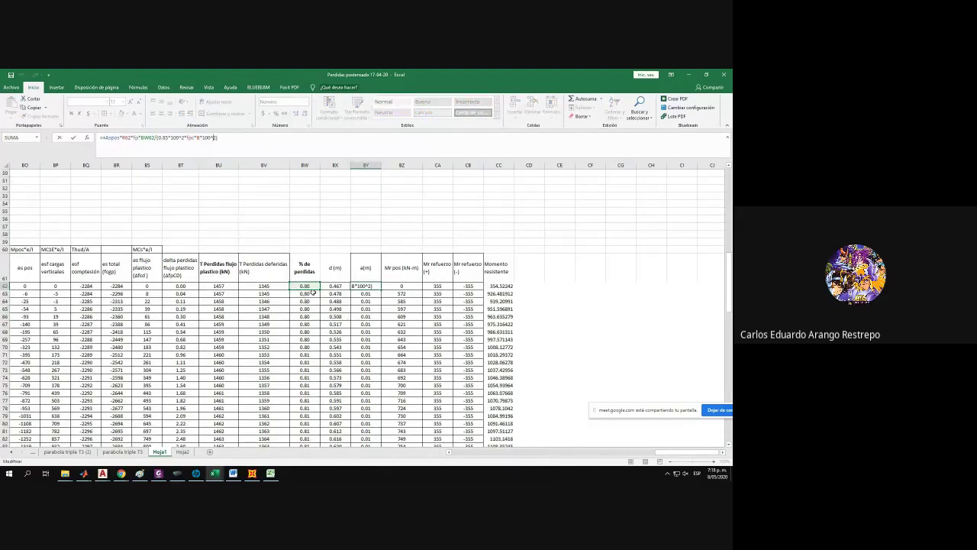
key(Tab)
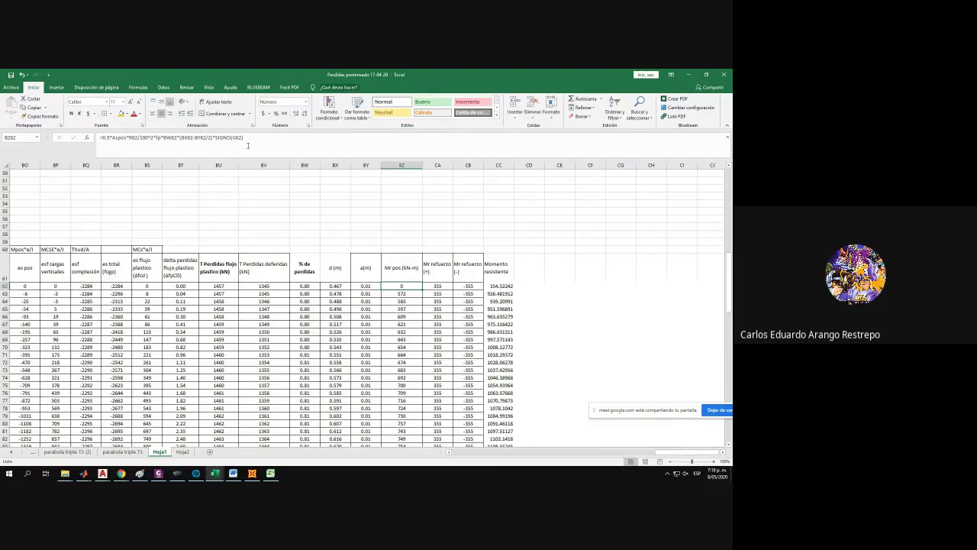
key(F2)
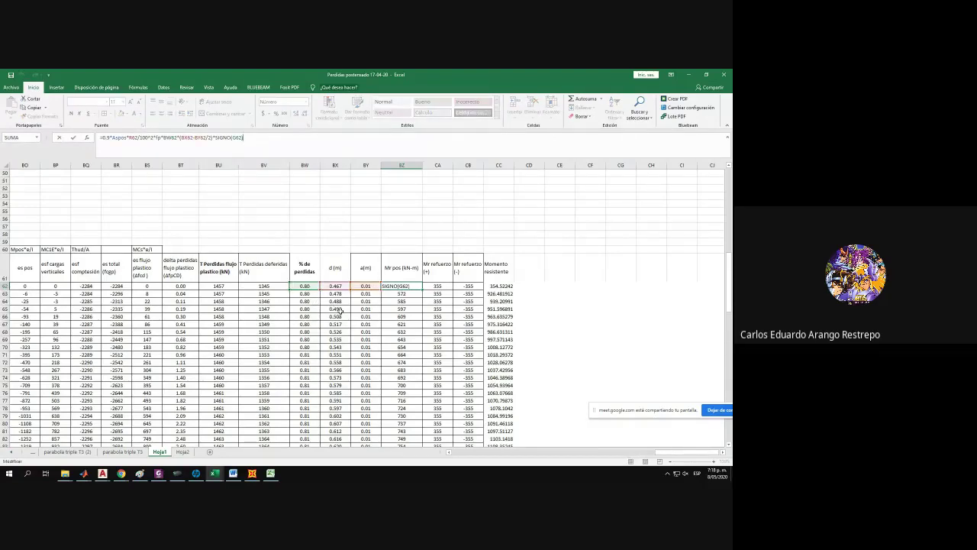
click(442, 286)
click(488, 286)
key(F2)
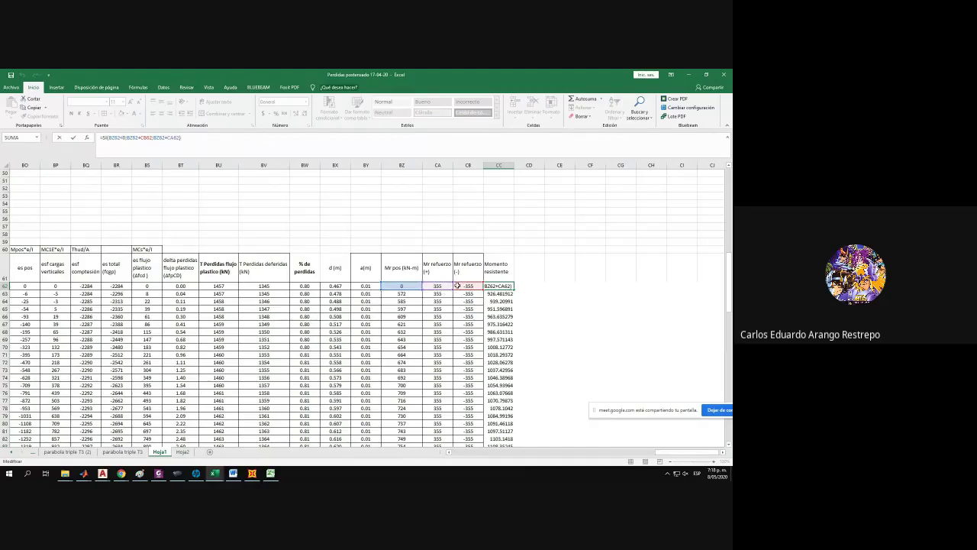
Return to the moment diagram and compare the CD series with the Momento resistente series at the supports.
drag(661, 452, 474, 449)
scroll(514, 323, up, 8)
click(526, 313)
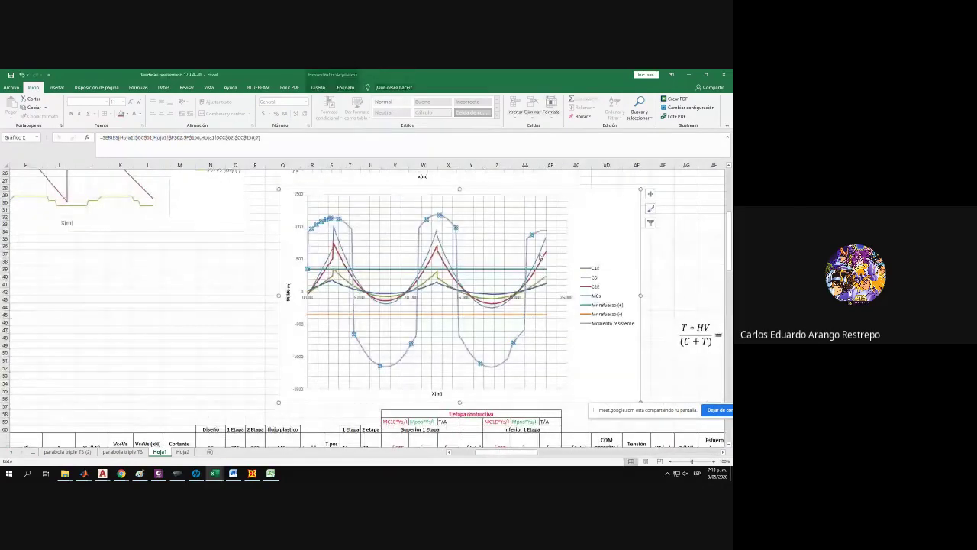
mouse_move(545, 248)
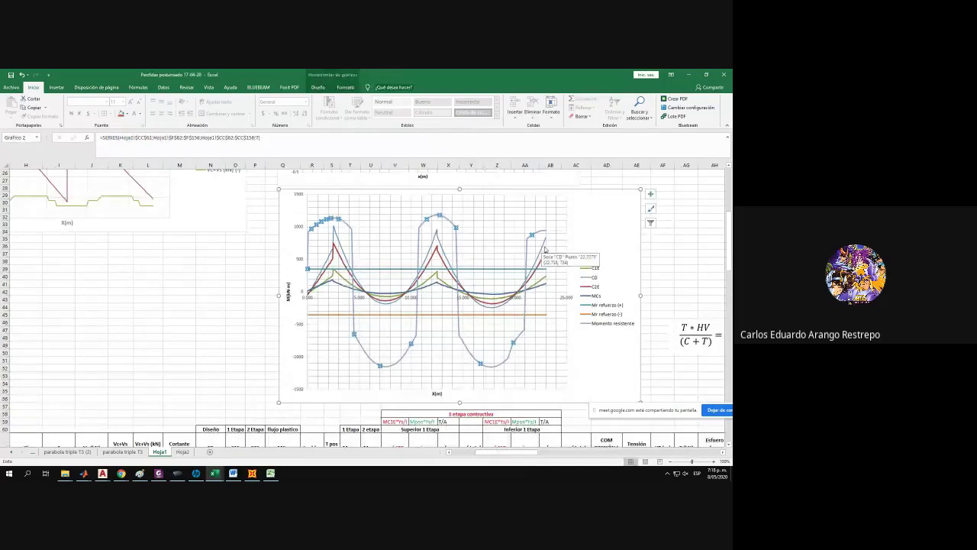
click(440, 241)
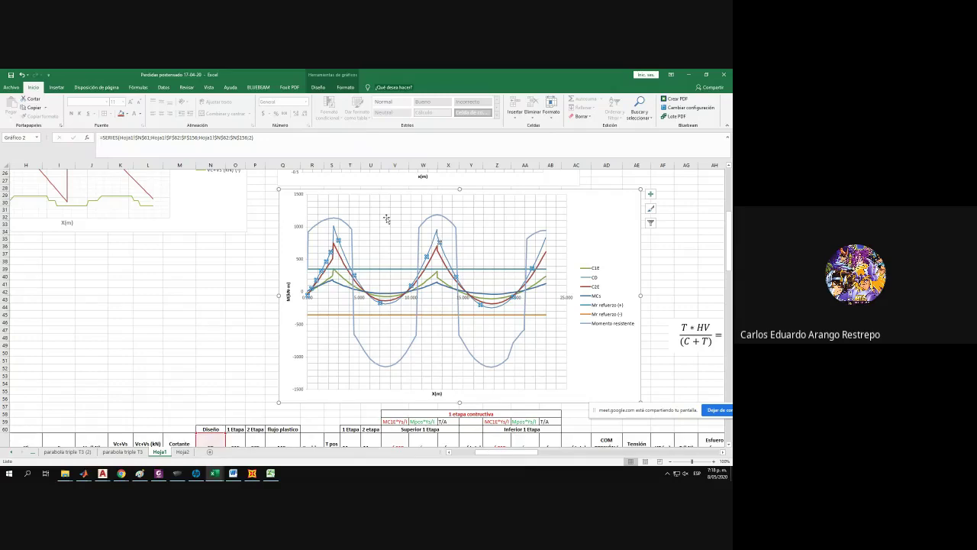
click(335, 231)
click(338, 220)
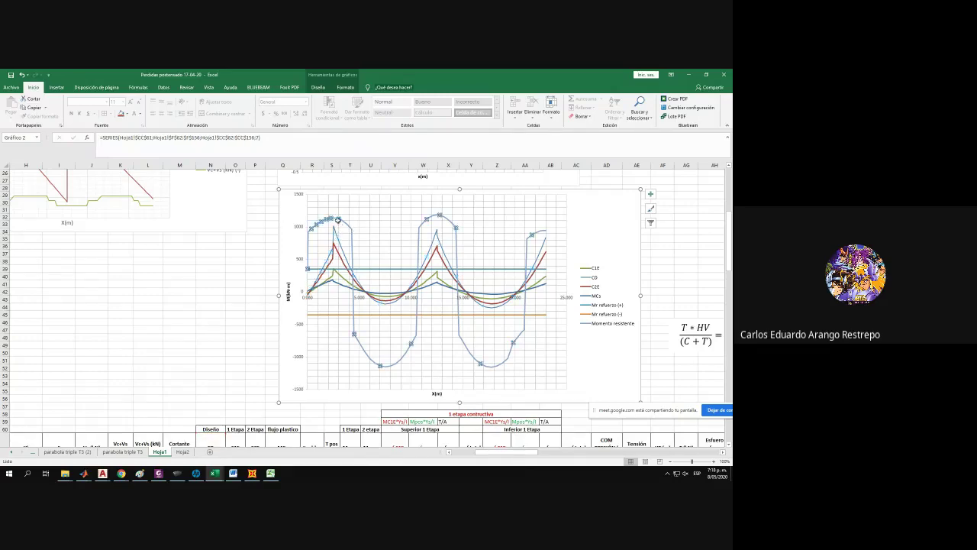
Move the moment and shear diagrams side by side near the As pos table so all three can be viewed together.
scroll(356, 252, up, 1)
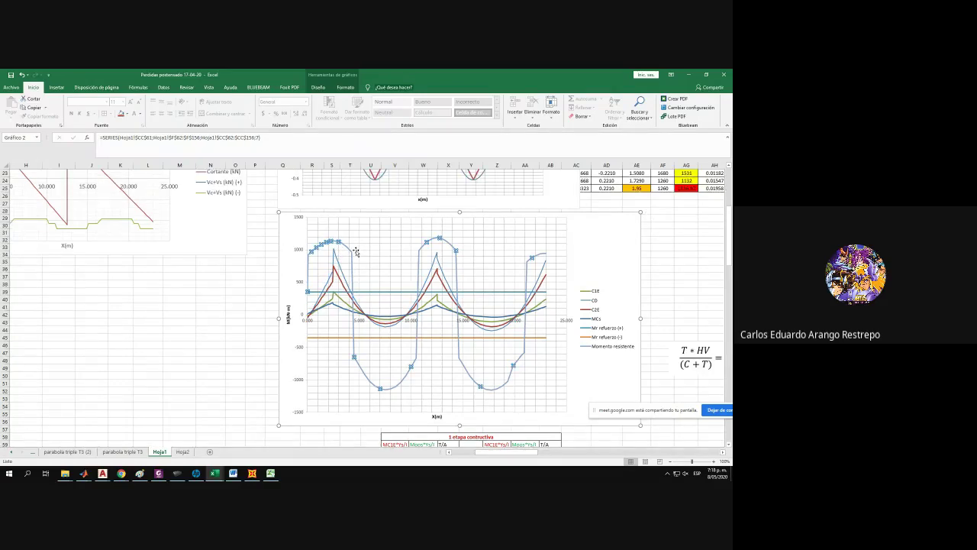
scroll(356, 252, up, 7)
scroll(355, 252, down, 3)
click(328, 303)
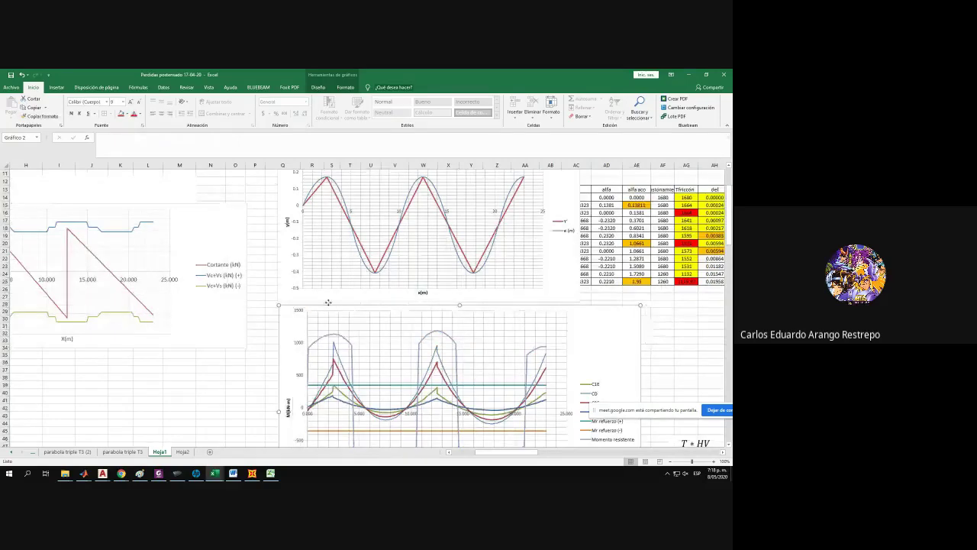
drag(328, 303, 320, 202)
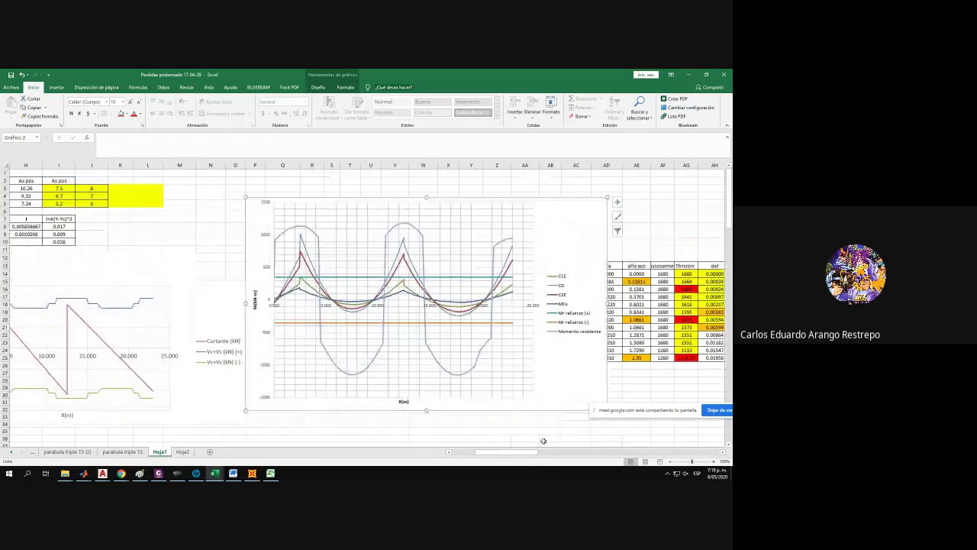
drag(517, 452, 497, 452)
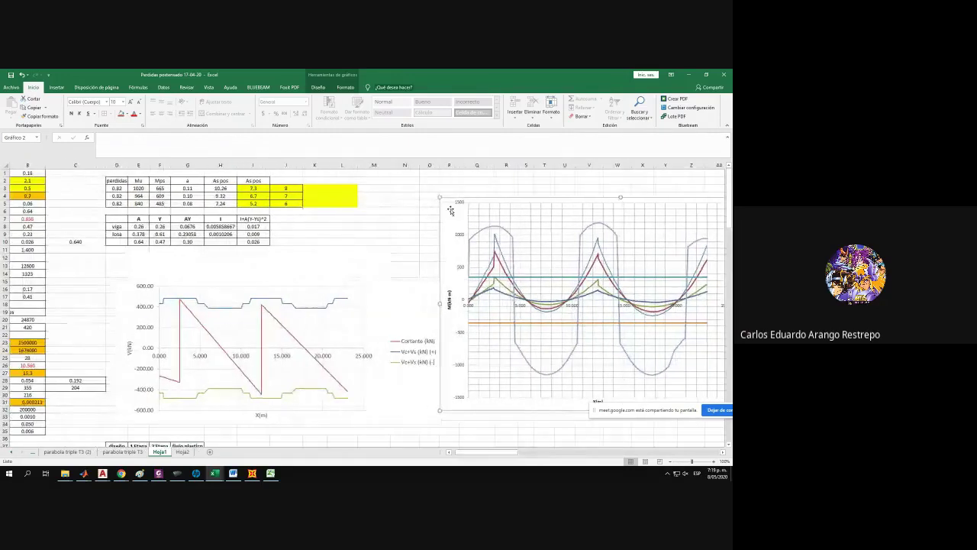
drag(356, 279, 320, 280)
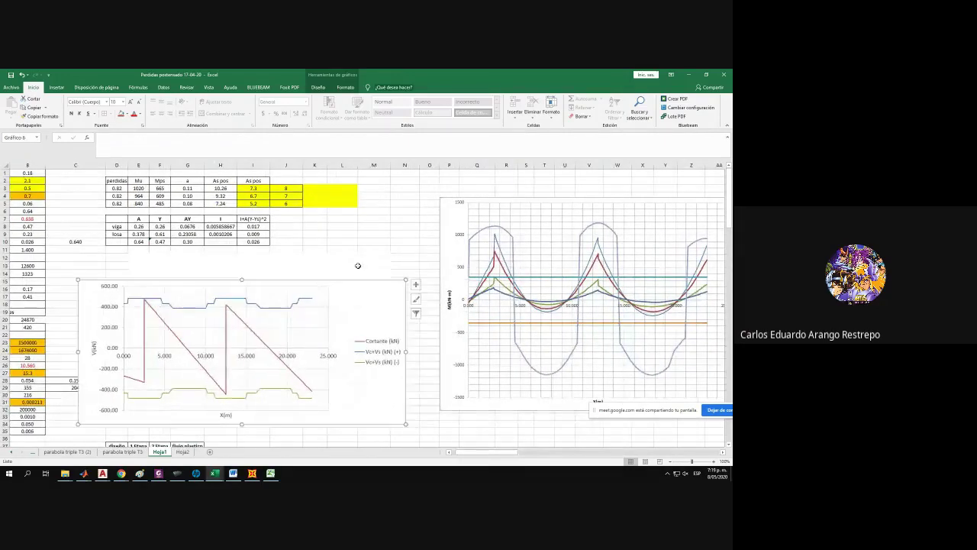
drag(451, 205, 417, 200)
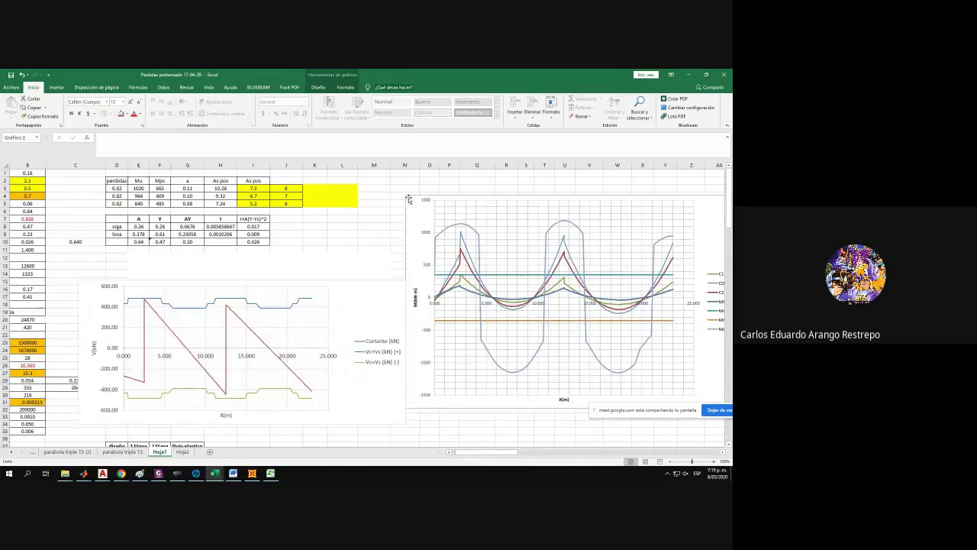
Try a value of 7 in J3 of the As pos table and restore it to 8.
click(292, 191)
text(7)
key(Return)
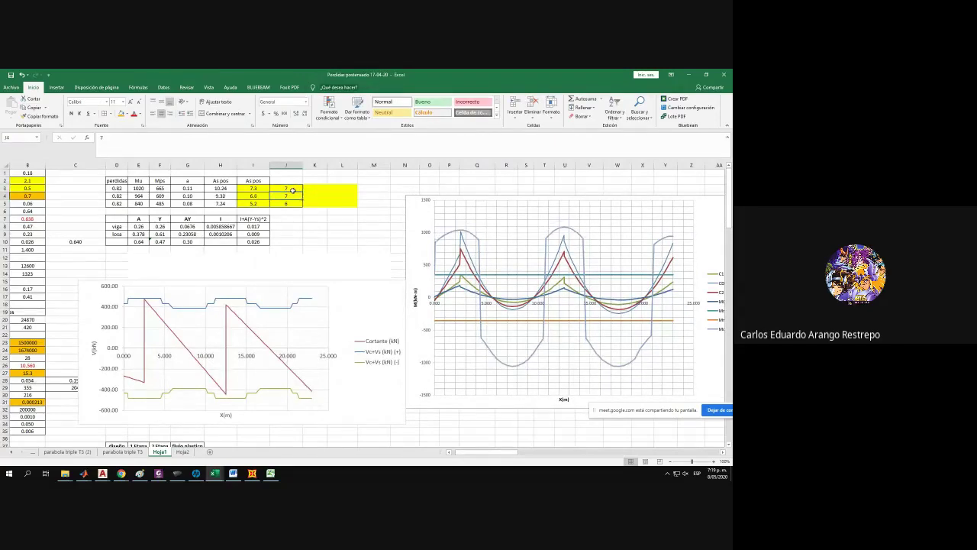
click(290, 187)
text(8)
key(Return)
Set J3 to 7 and J4 to 6 in the As pos table.
click(283, 187)
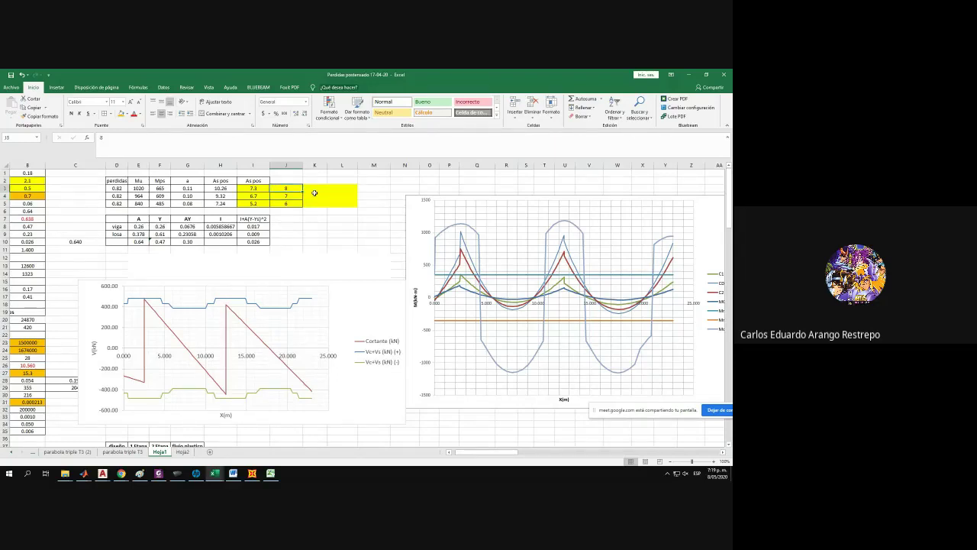
key(Return)
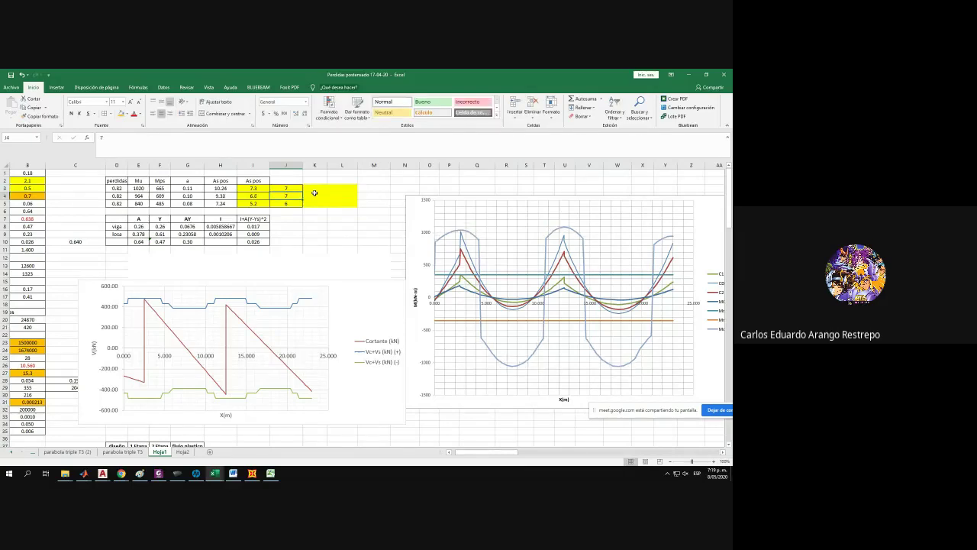
click(285, 204)
click(288, 198)
text(6)
key(Return)
click(292, 196)
key(Down)
key(Down)
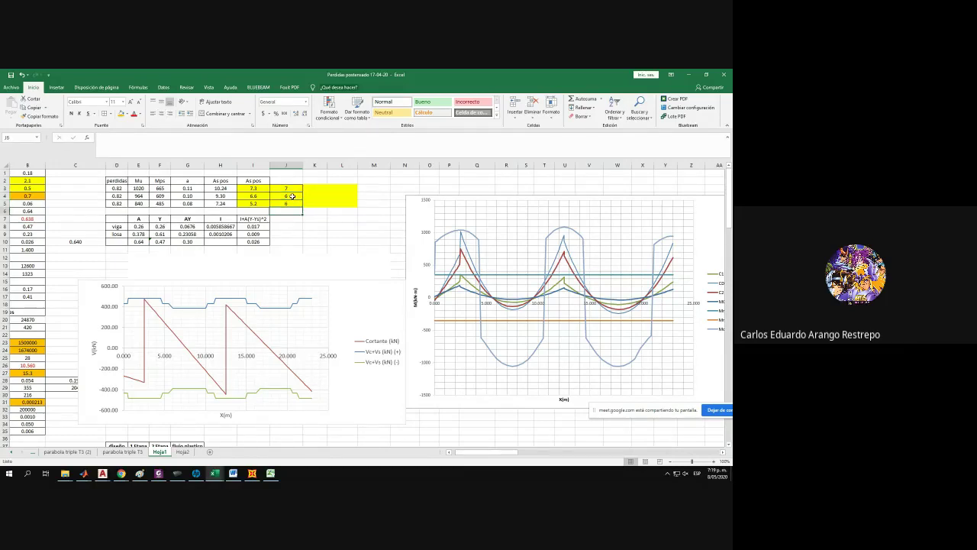
Locate the # cables column along the later spans of the table and check the cell reference in R141.
click(295, 196)
scroll(378, 262, down, 9)
scroll(377, 262, down, 7)
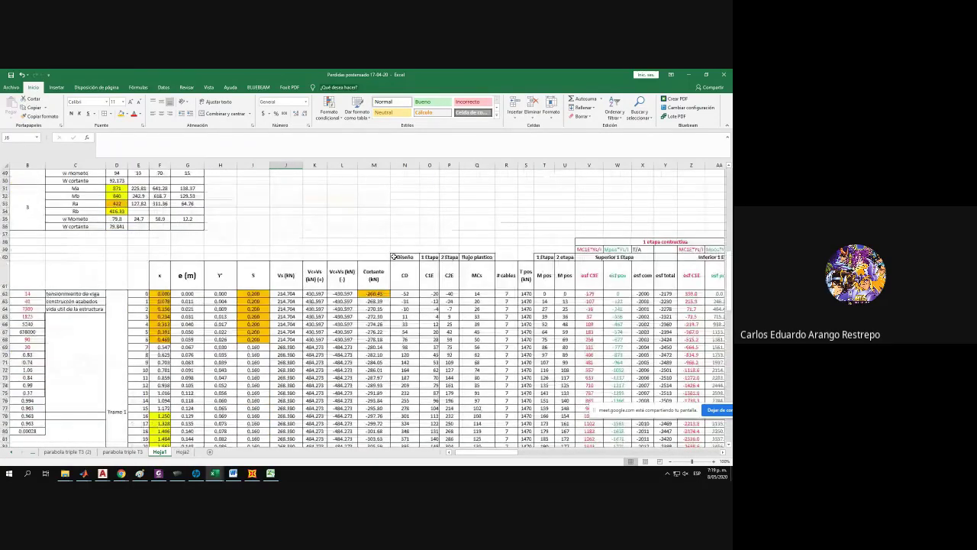
ctrl+scroll(394, 257, down, 4)
ctrl+scroll(394, 258, down, 2)
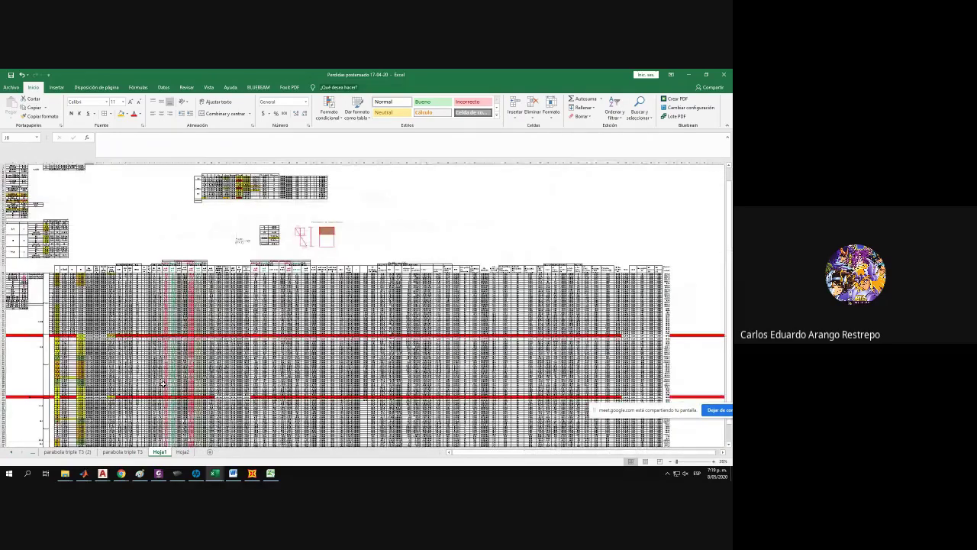
ctrl+scroll(163, 384, up, 2)
drag(555, 452, 453, 463)
scroll(333, 387, down, 9)
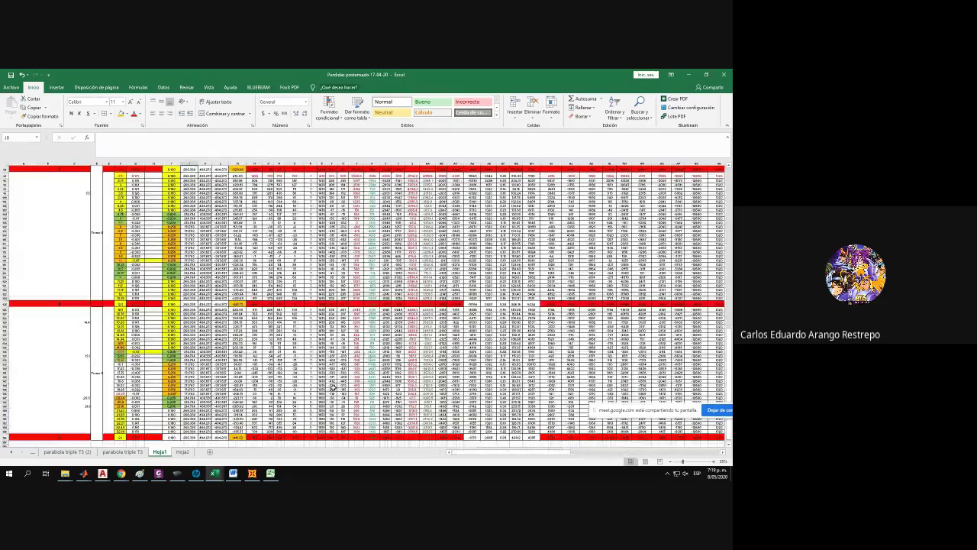
ctrl+scroll(333, 387, up, 5)
click(246, 384)
click(247, 361)
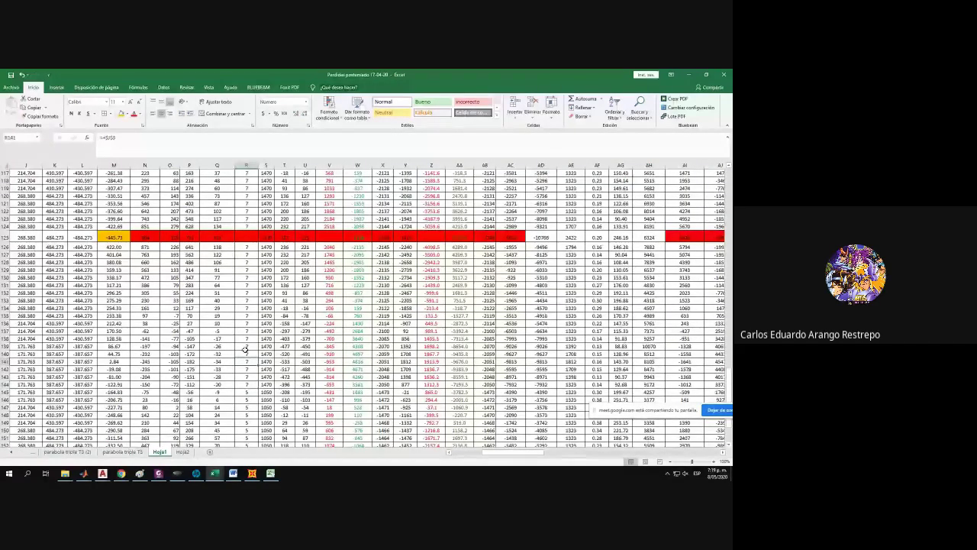
Check which cell the # cables formulas refer to in R62 and R133 of the span table.
scroll(245, 349, up, 15)
scroll(248, 336, up, 12)
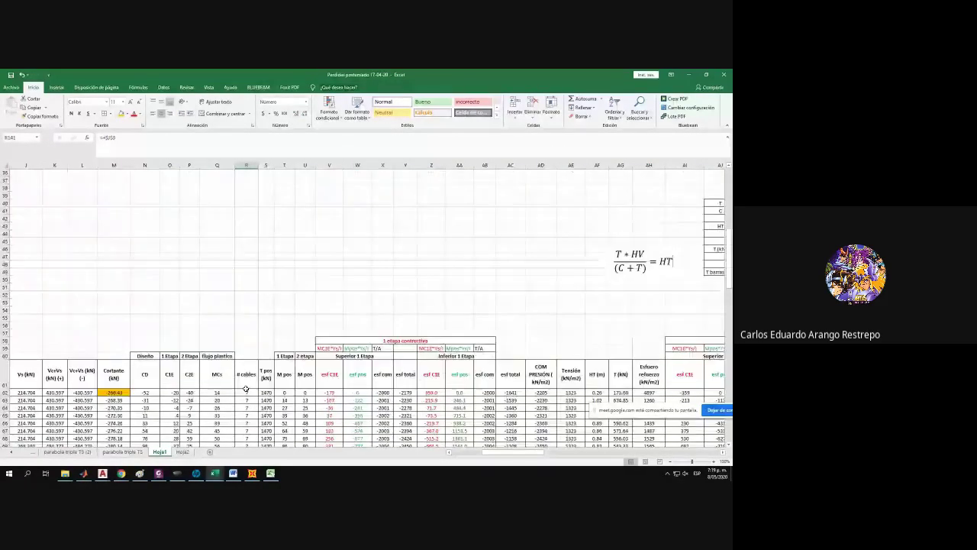
double_click(246, 393)
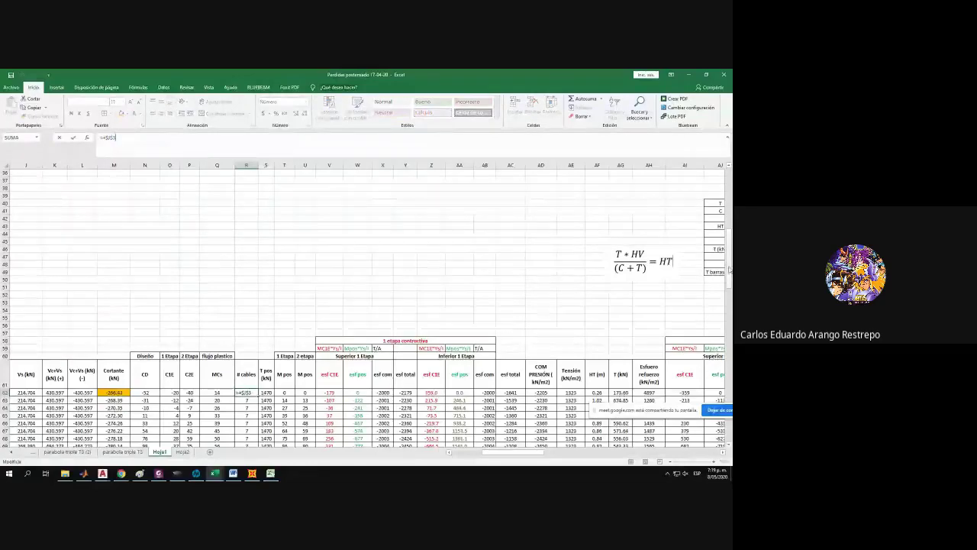
drag(729, 252, 730, 155)
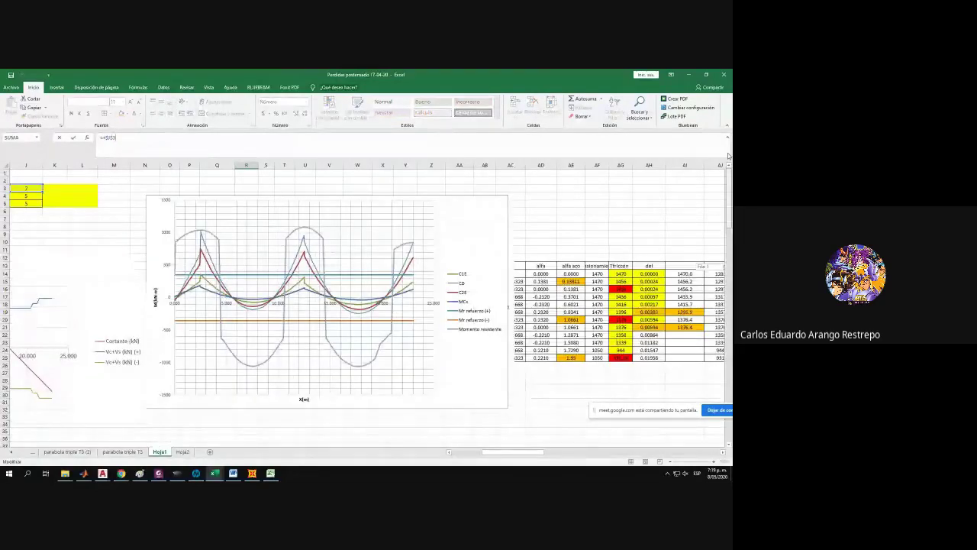
key(Escape)
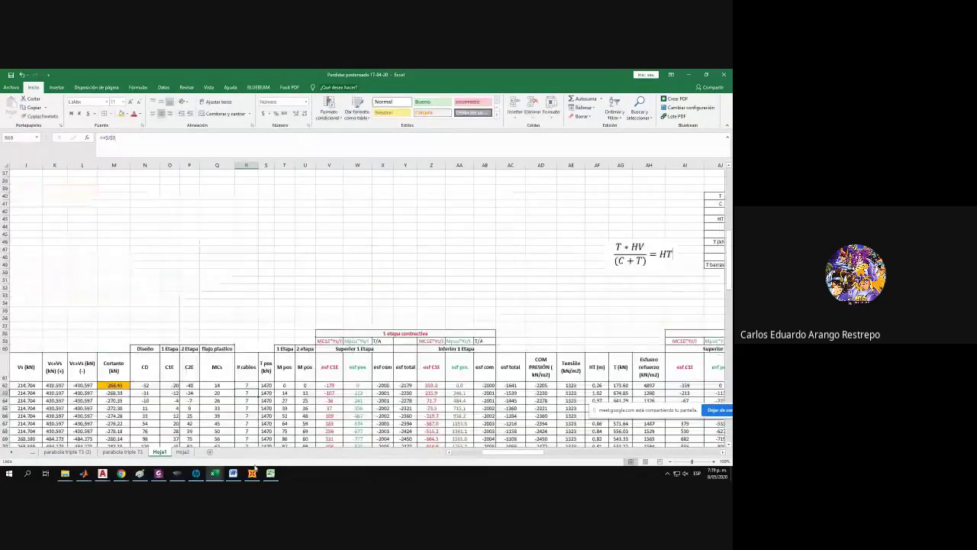
scroll(258, 437, down, 6)
scroll(258, 436, down, 18)
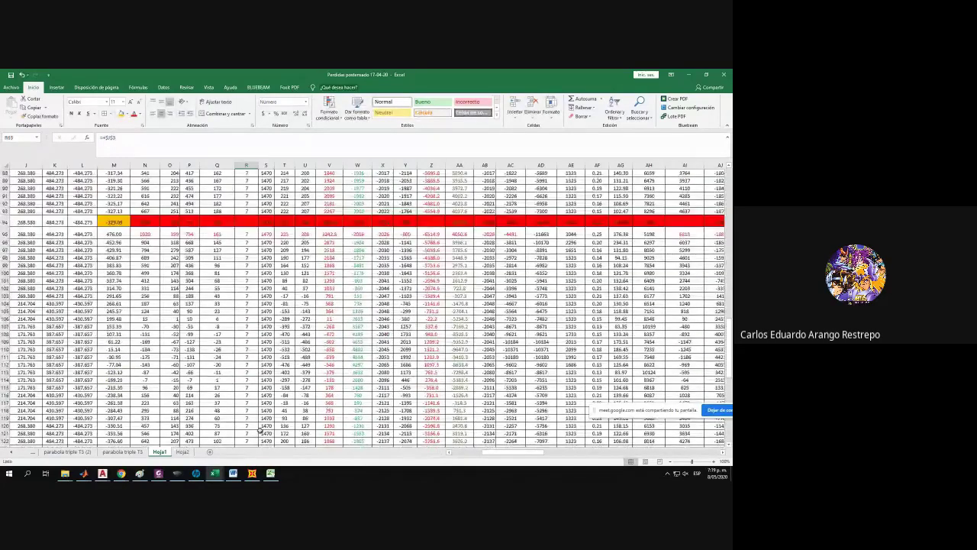
scroll(258, 430, down, 1)
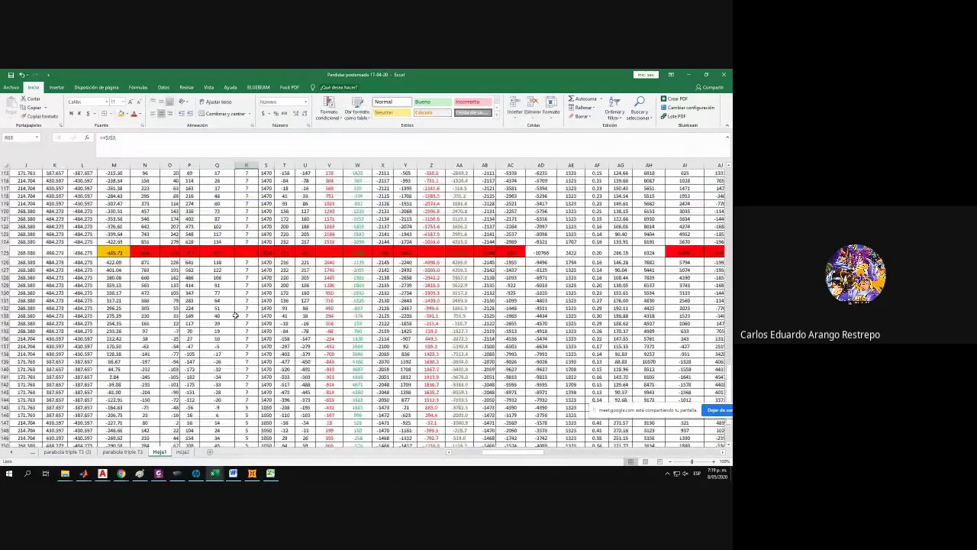
click(244, 315)
scroll(246, 288, up, 20)
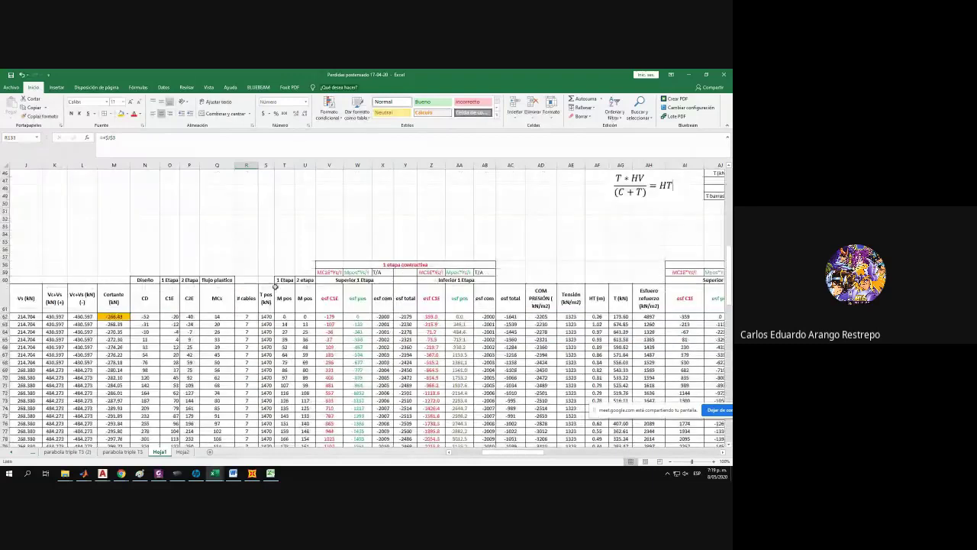
Arrange the spreadsheet side by side with the Despiece de viga.dwg drawing in AutoCAD.
key(super+Left)
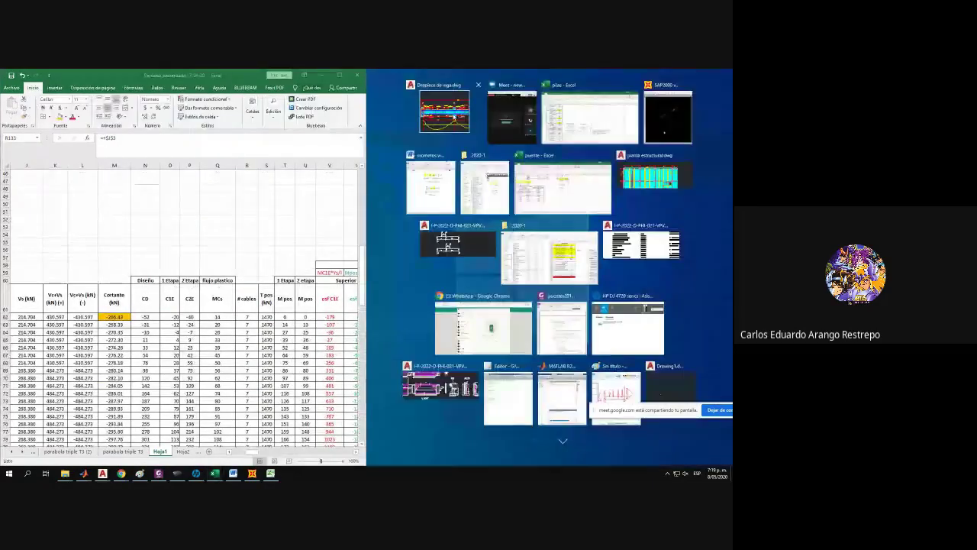
click(444, 111)
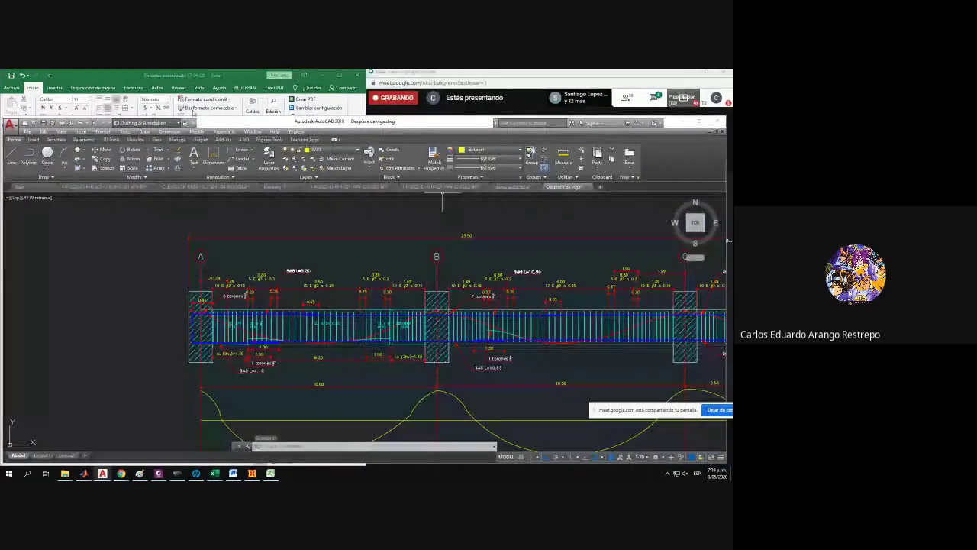
drag(220, 119, 732, 129)
click(230, 264)
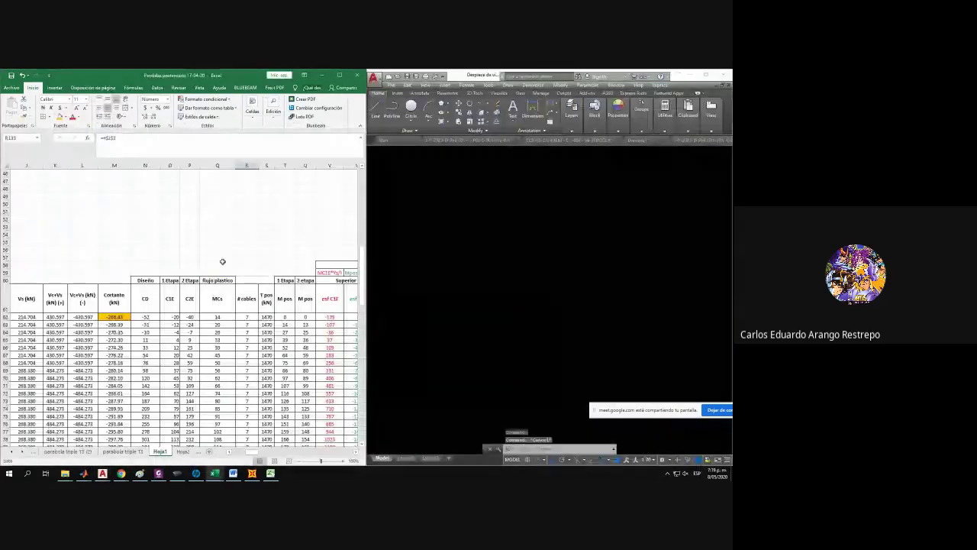
Erase the overall length dimension above the beam elevation in the AutoCAD drawing.
scroll(222, 262, down, 3)
scroll(197, 286, up, 1)
click(683, 292)
scroll(682, 291, down, 2)
middle_drag(683, 292, 488, 292)
key(Escape)
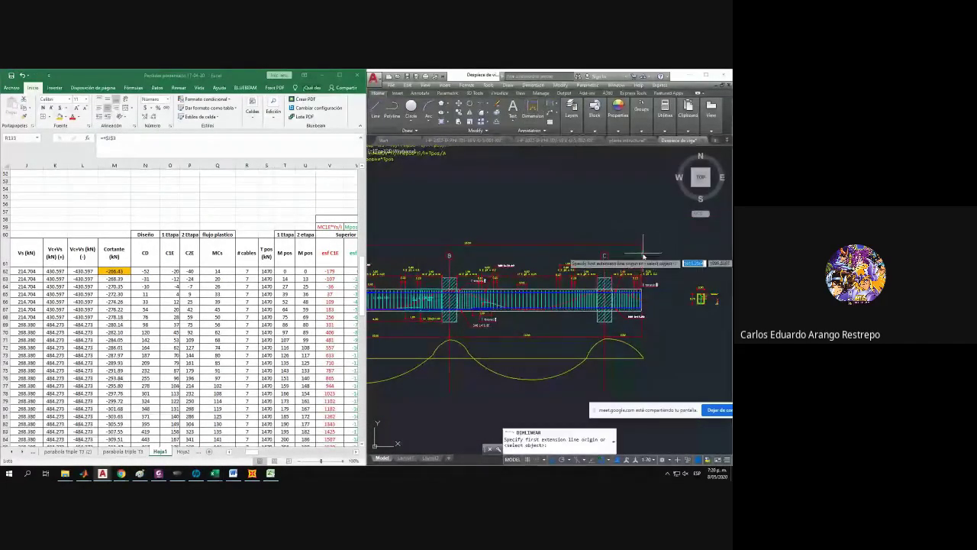
click(592, 230)
key(Delete)
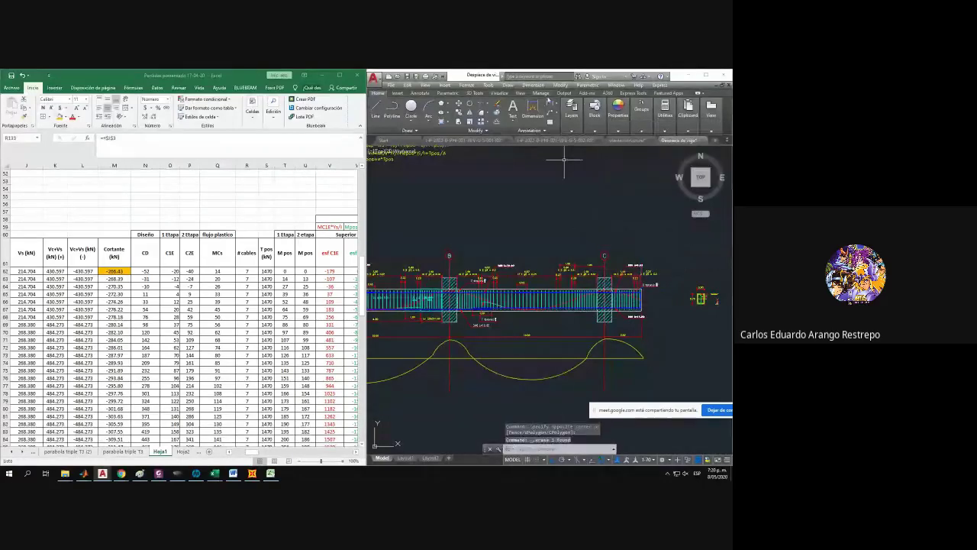
Add a linear dimension above the beam from the start of the single-strand cable past axis B to the free end beyond axis C.
click(550, 103)
scroll(580, 293, up, 5)
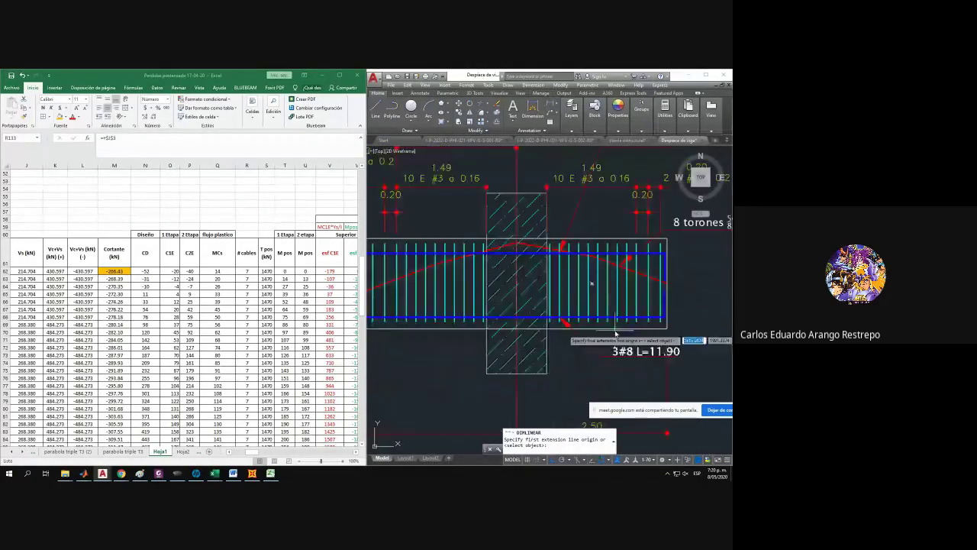
scroll(576, 298, down, 5)
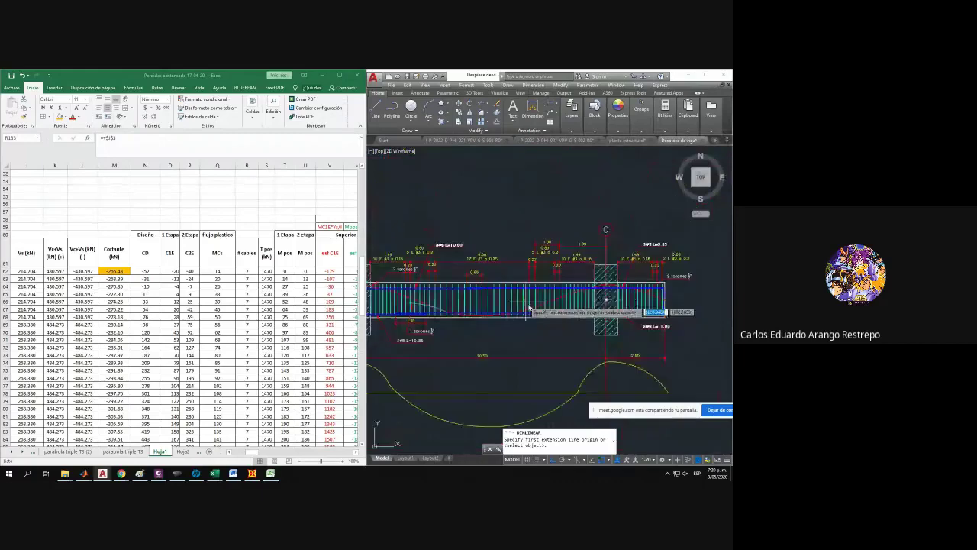
scroll(534, 313, up, 6)
click(527, 313)
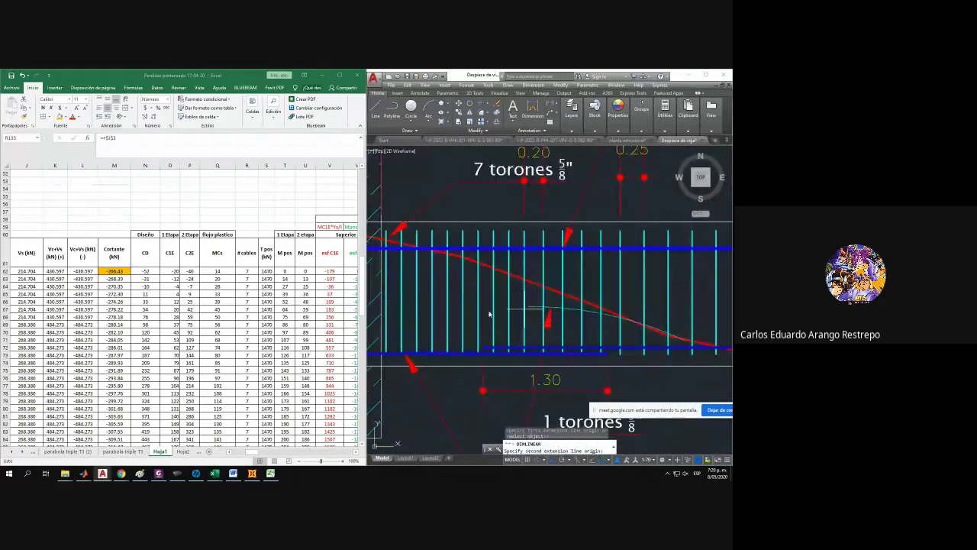
scroll(504, 311, down, 5)
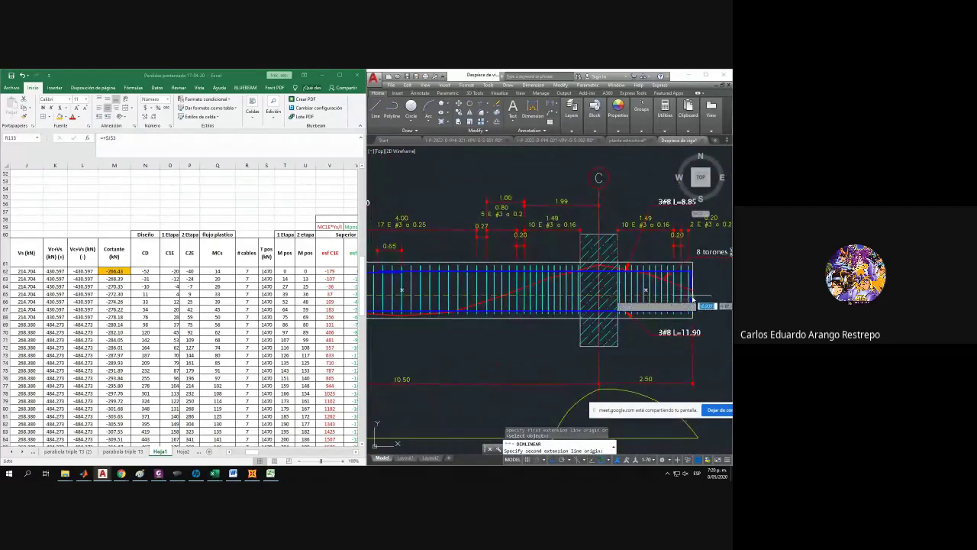
click(667, 293)
click(601, 160)
middle_drag(600, 160, 616, 152)
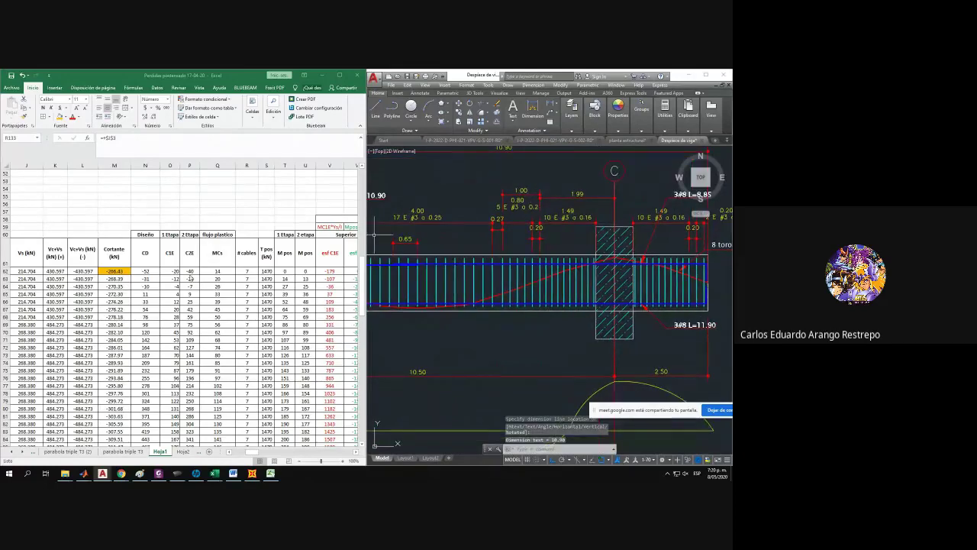
Switch back to the spreadsheet at full size and locate row 112, at x = 8.5 in Tramo 2.
drag(254, 455, 253, 455)
double_click(346, 271)
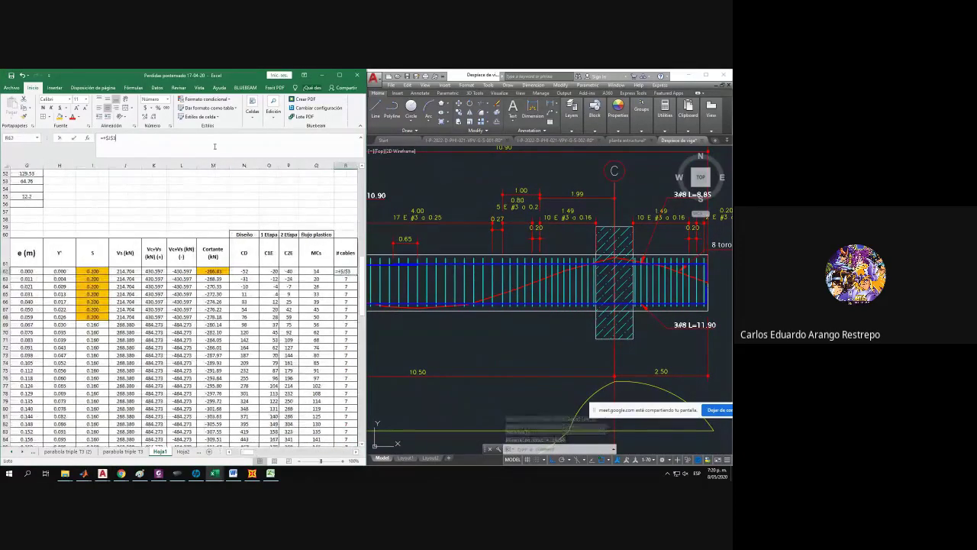
click(339, 74)
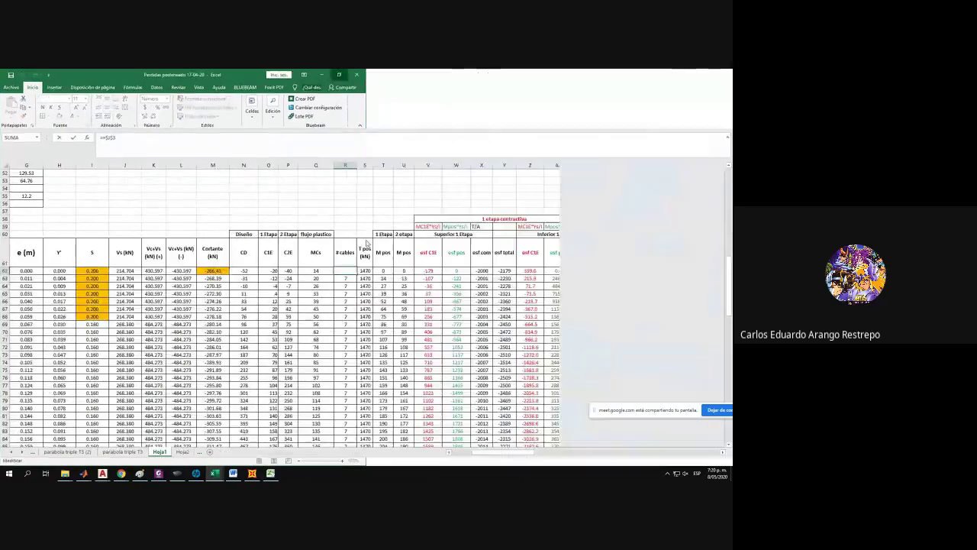
drag(481, 455, 450, 455)
scroll(394, 398, down, 9)
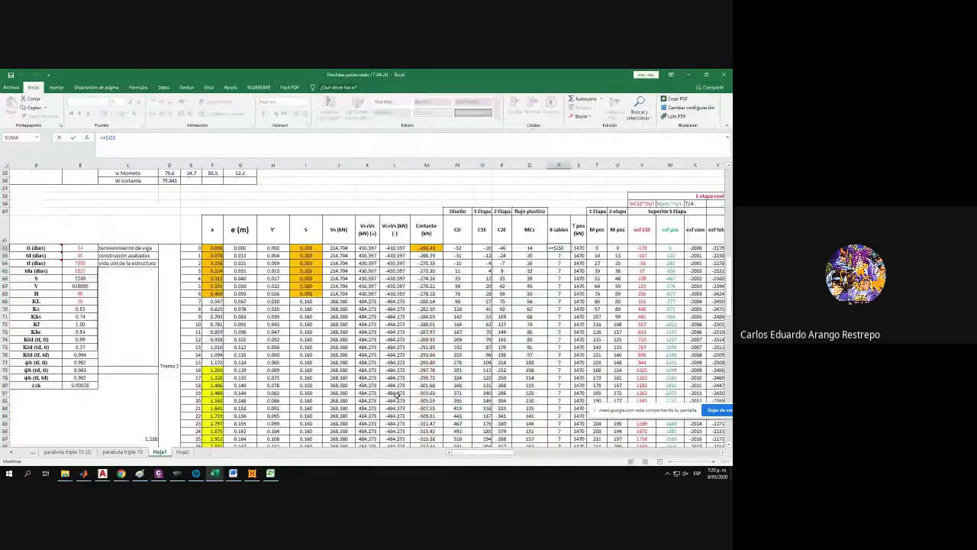
scroll(198, 374, down, 5)
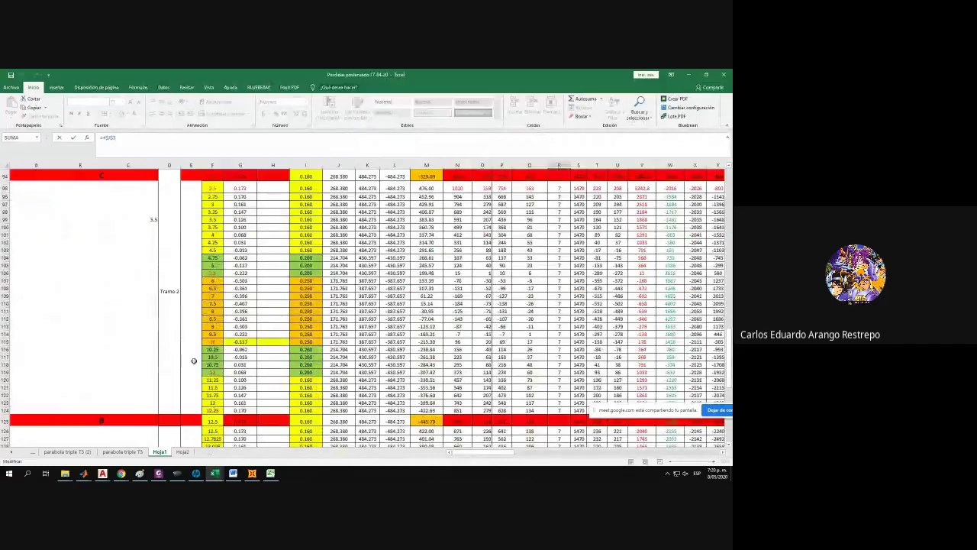
click(5, 312)
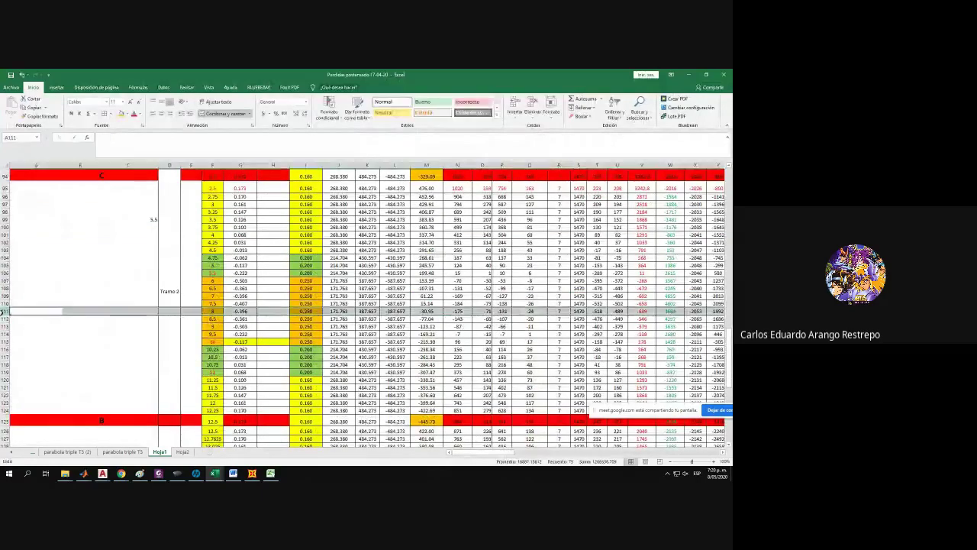
click(5, 326)
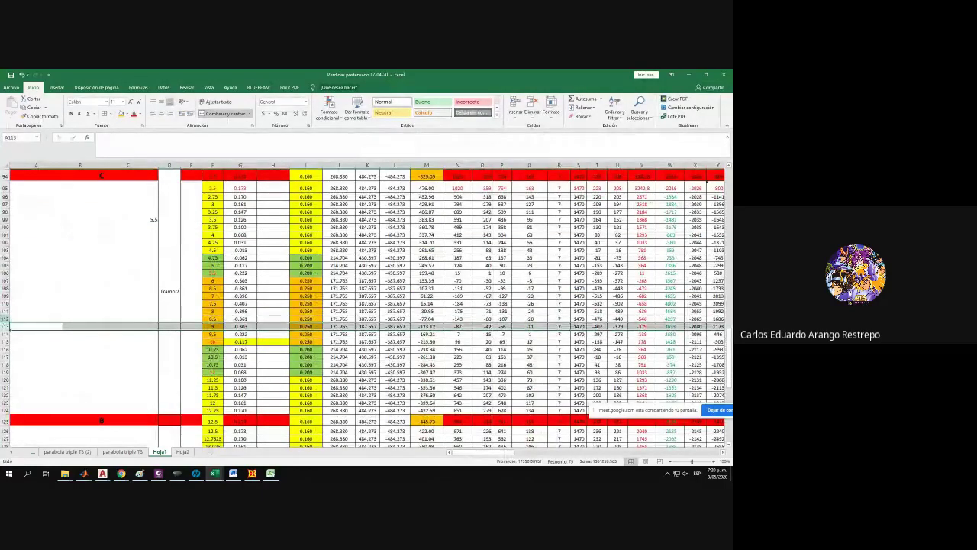
click(4, 318)
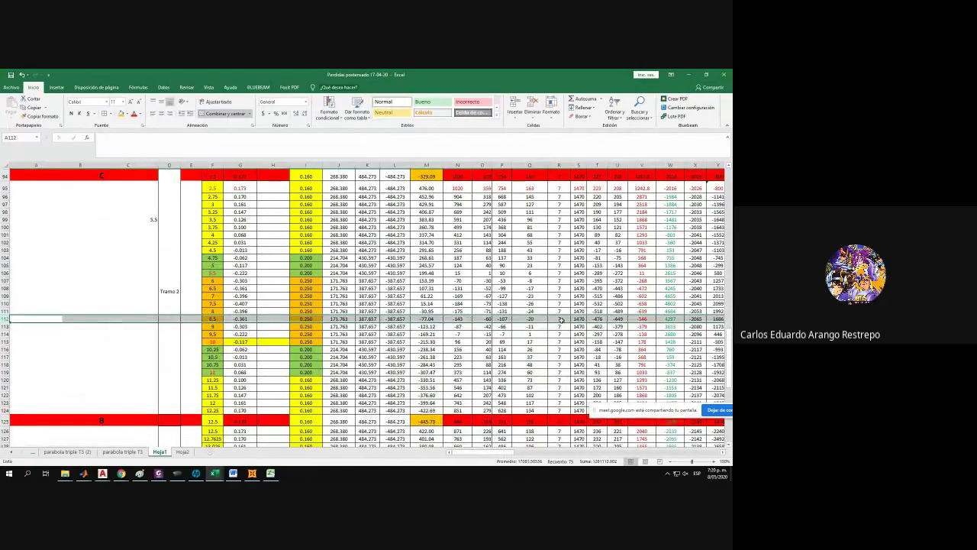
Shade the # cables cells R62 to R112 with an orange fill.
drag(561, 319, 560, 224)
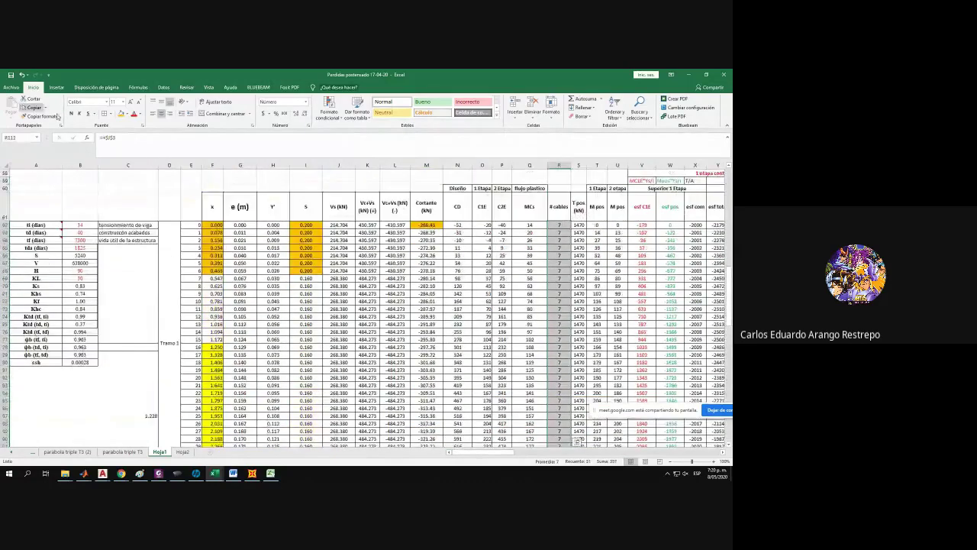
click(122, 114)
scroll(566, 244, down, 10)
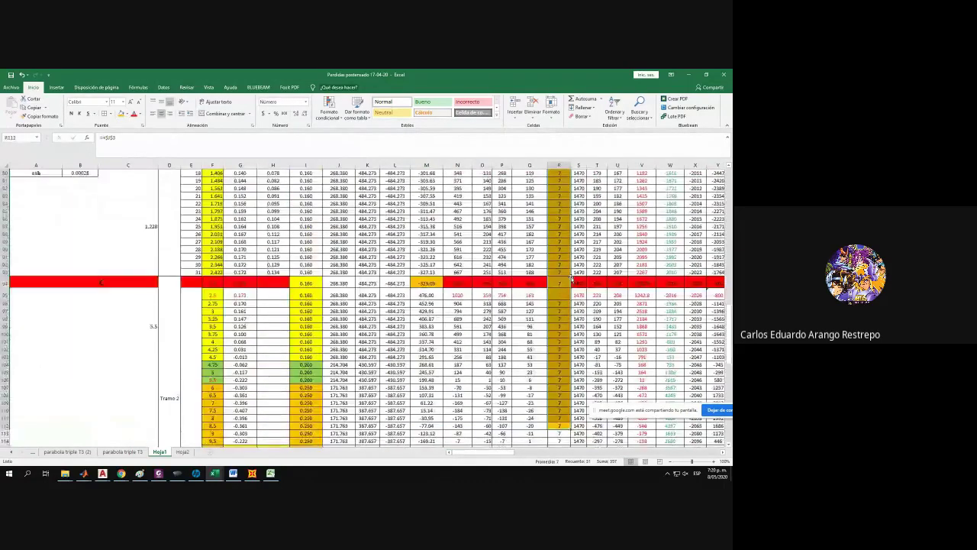
scroll(567, 245, up, 10)
Enter the absolute reference +$J$3 in R62 and fill it down the # cables column to R112.
text(+)
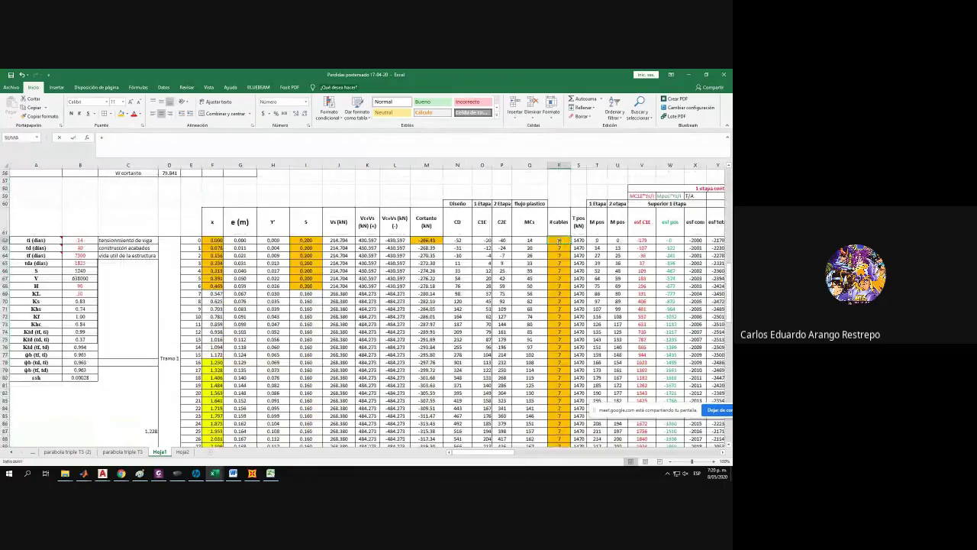
scroll(541, 263, up, 9)
scroll(541, 264, up, 10)
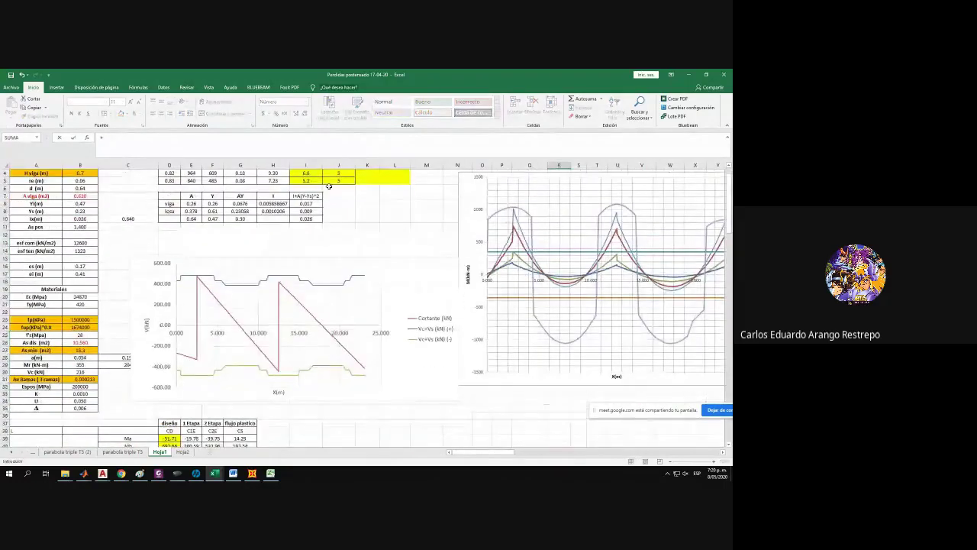
click(342, 187)
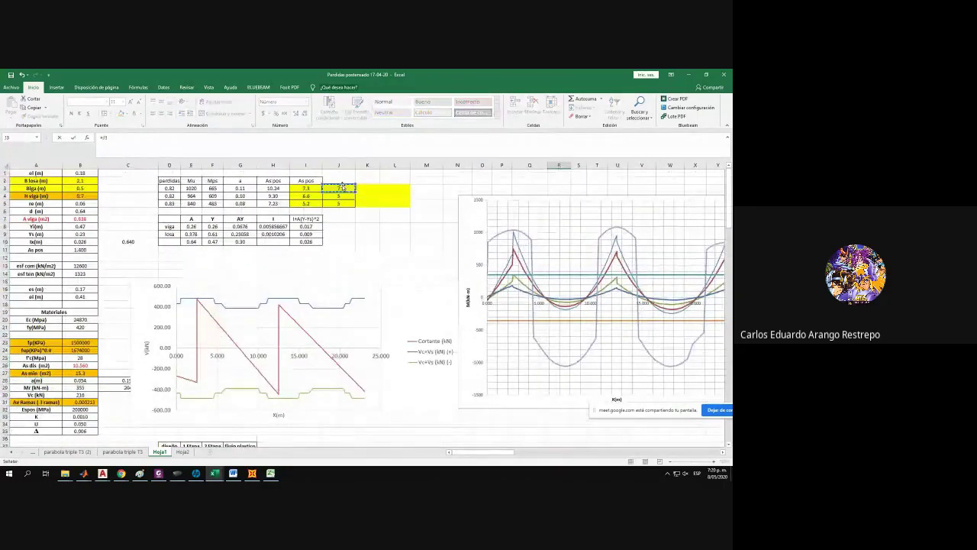
key(Return)
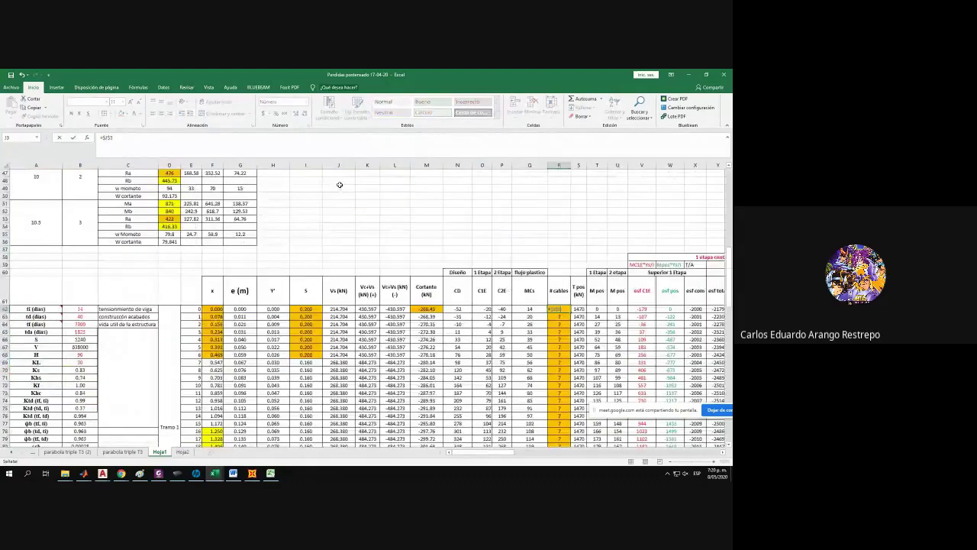
click(563, 240)
drag(570, 242, 581, 282)
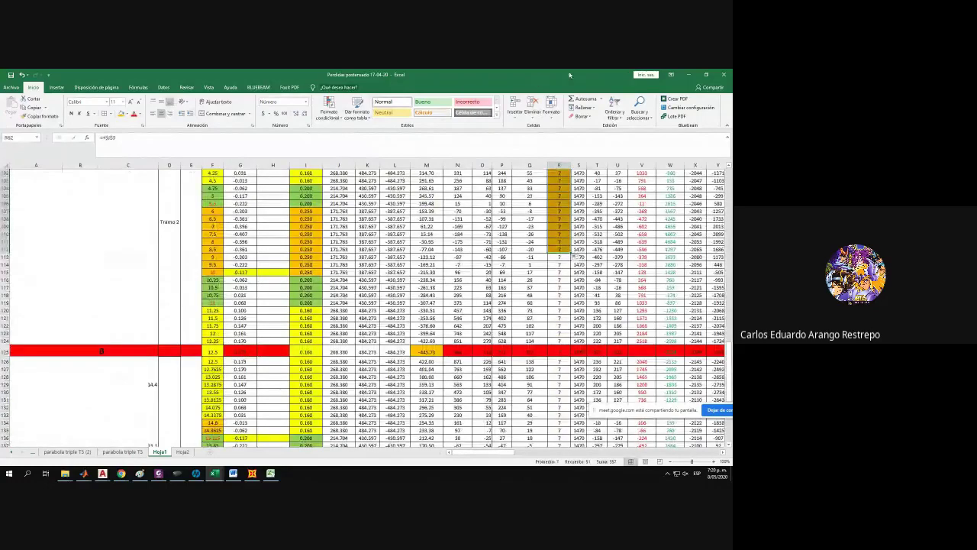
Place the spreadsheet beside the AutoCAD beam drawing again, putting the browser window out of the way.
drag(569, 75, 2, 229)
click(482, 321)
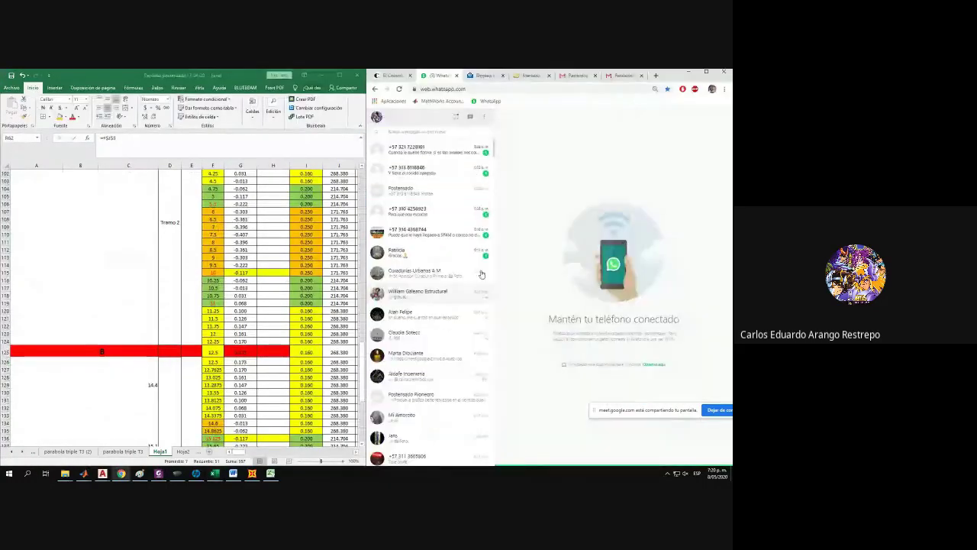
click(689, 71)
scroll(588, 284, down, 2)
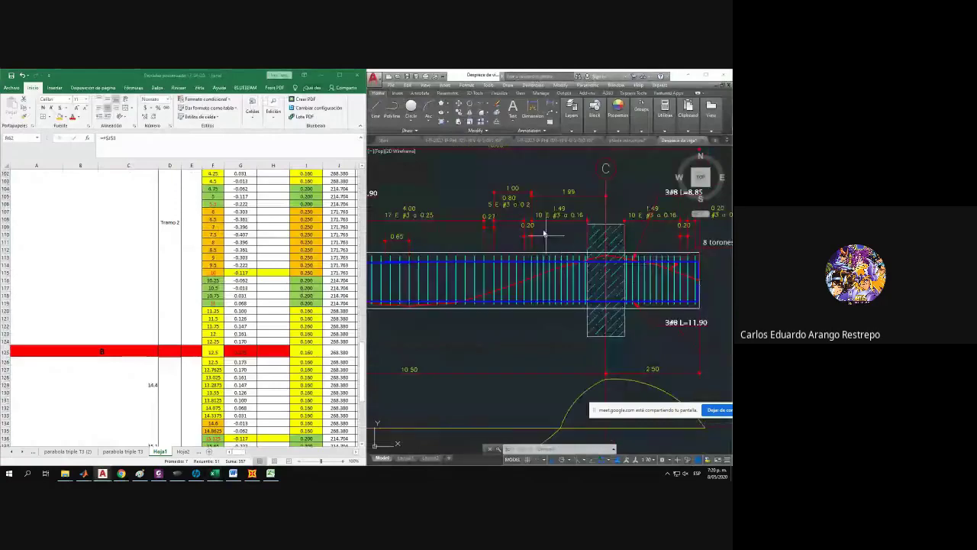
Stretch the overall strand-length dimension above span B–C so it starts at the outer end of the short strand in span A–B.
middle_drag(506, 177, 585, 268)
click(585, 266)
click(547, 233)
scroll(547, 234, down, 2)
middle_drag(409, 319, 624, 342)
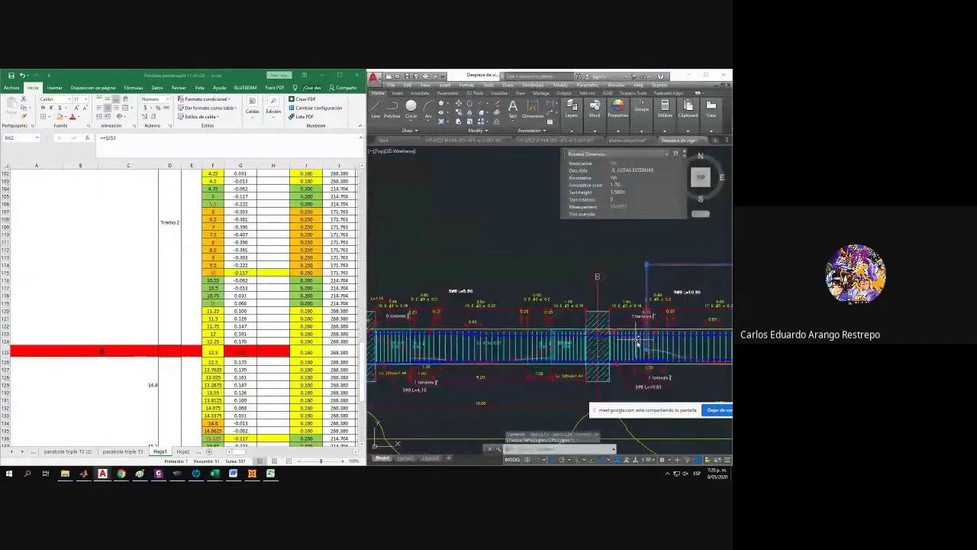
click(647, 353)
scroll(647, 353, up, 4)
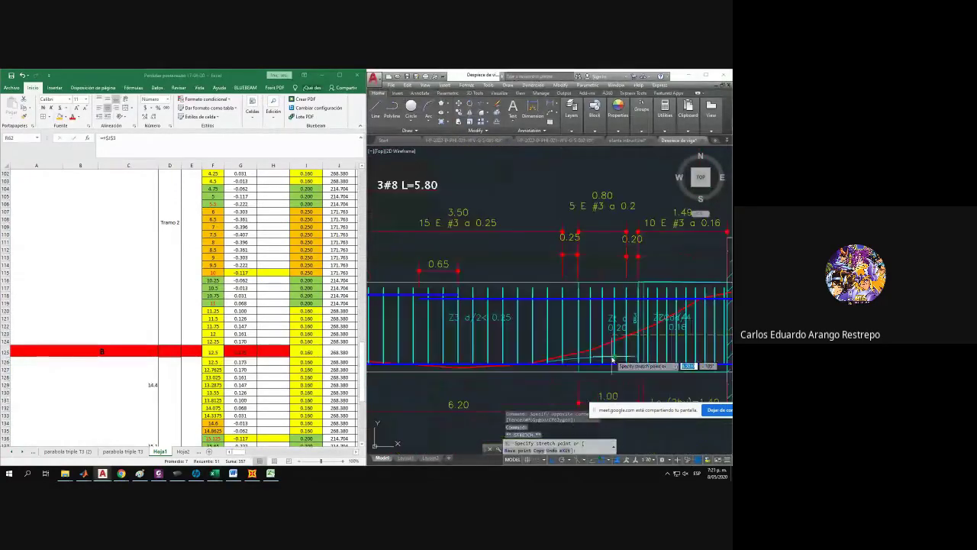
scroll(606, 351, down, 1)
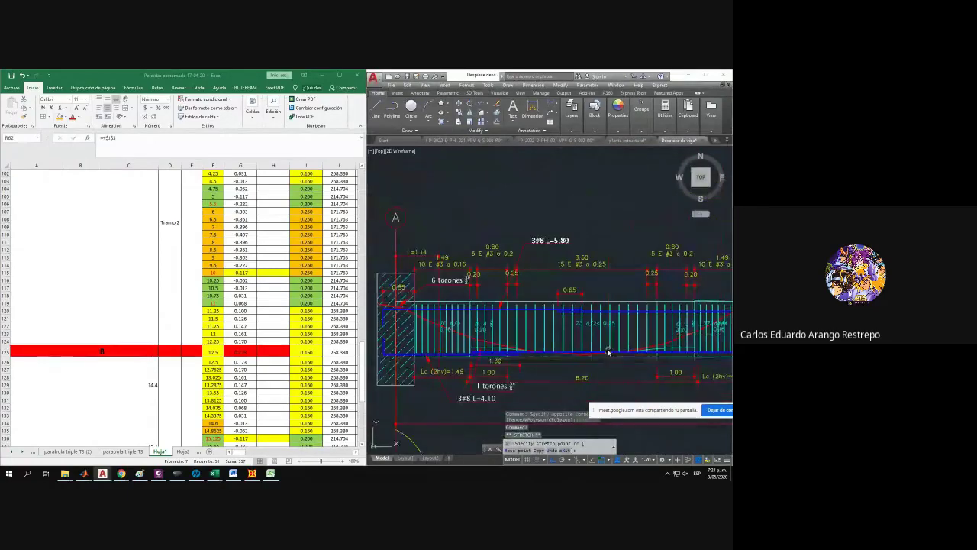
mouse_move(606, 351)
middle_down()
mouse_move(437, 336)
mouse_move(650, 339)
mouse_move(566, 337)
middle_up()
middle_drag(658, 343, 607, 344)
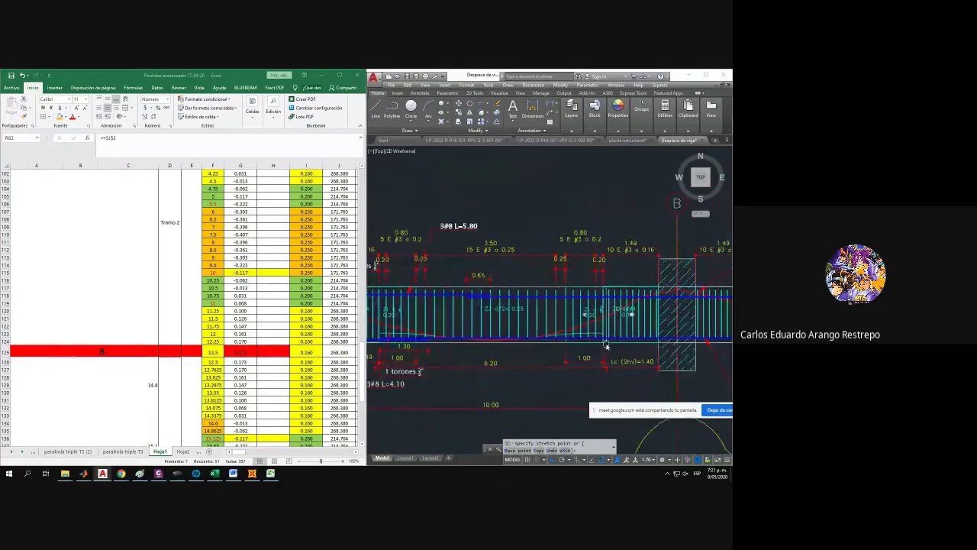
scroll(607, 343, up, 5)
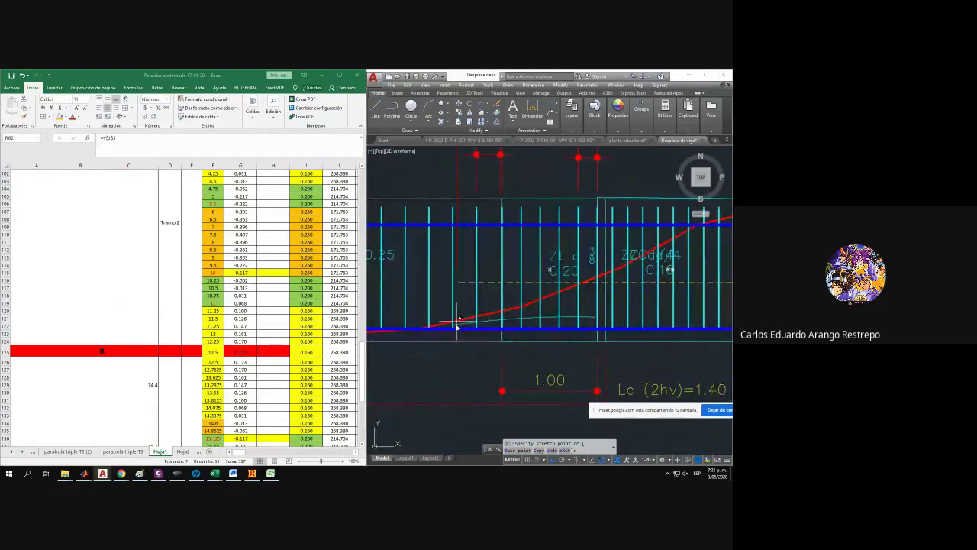
click(455, 325)
key(Escape)
Reshape the short strand polyline in span A–B, near axis B, by stretching its end and middle points along the red tendon profile.
click(575, 323)
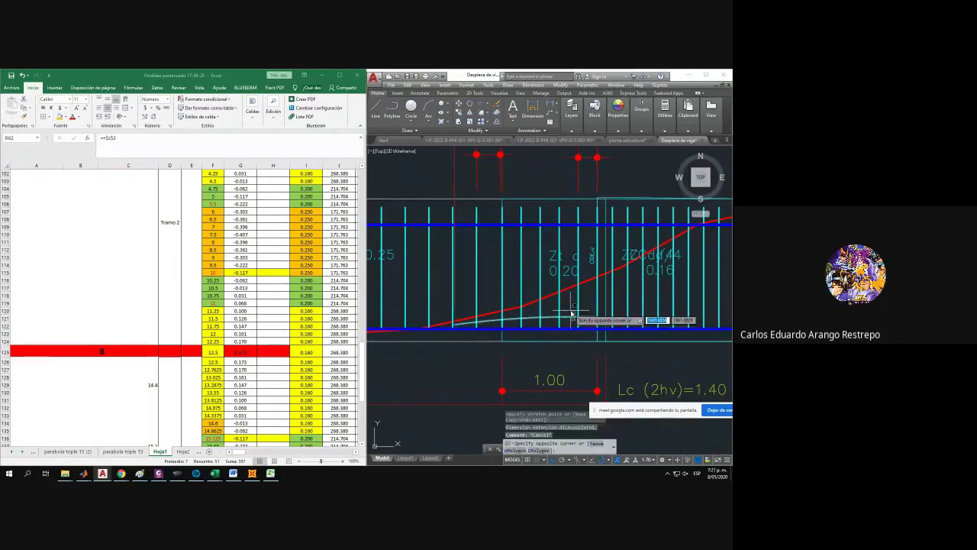
click(571, 313)
click(588, 321)
click(578, 283)
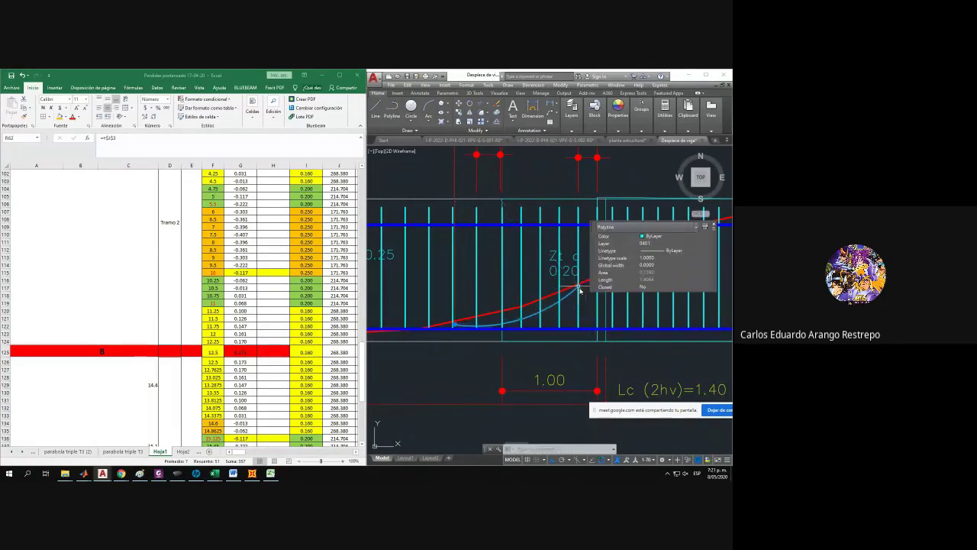
click(540, 319)
click(518, 321)
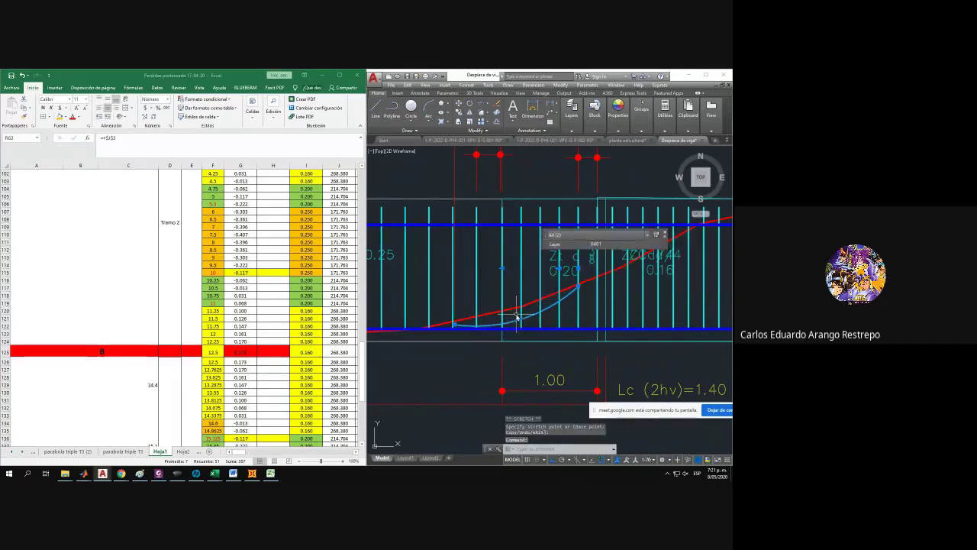
click(521, 322)
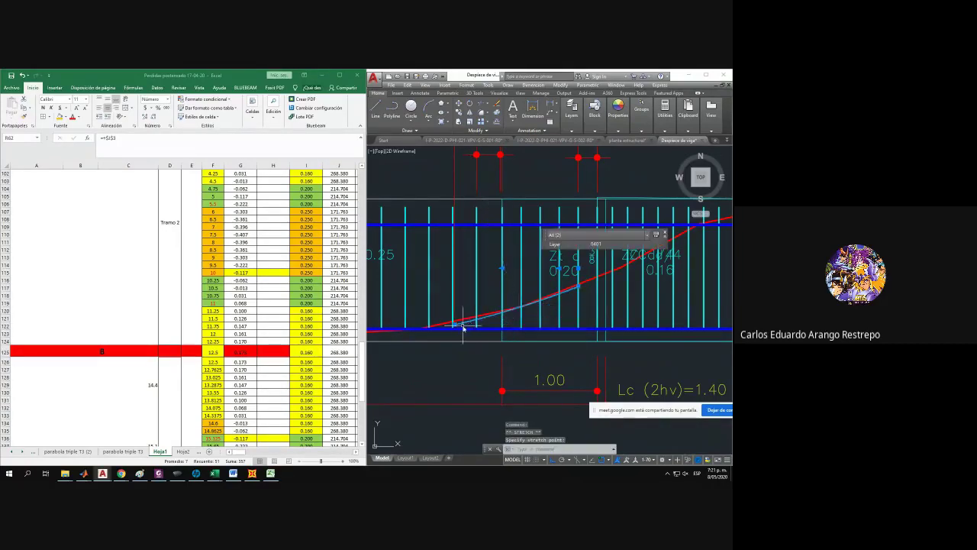
scroll(478, 331, down, 2)
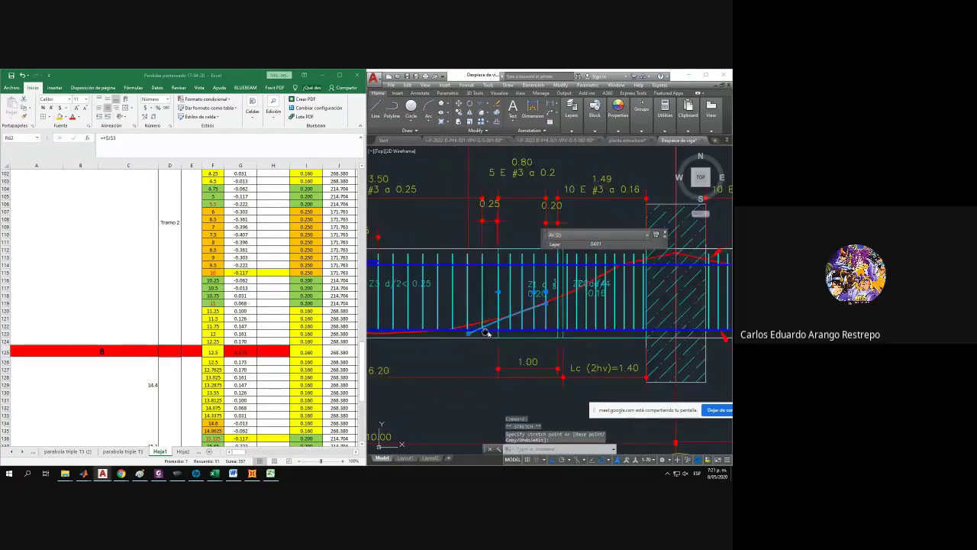
middle_drag(501, 298, 395, 387)
scroll(396, 386, down, 6)
key(Escape)
Check the stretched strand-length dimension, return to the full-size spreadsheet and locate row 138, at x = 16.175 in Tramo 3.
scroll(572, 305, up, 3)
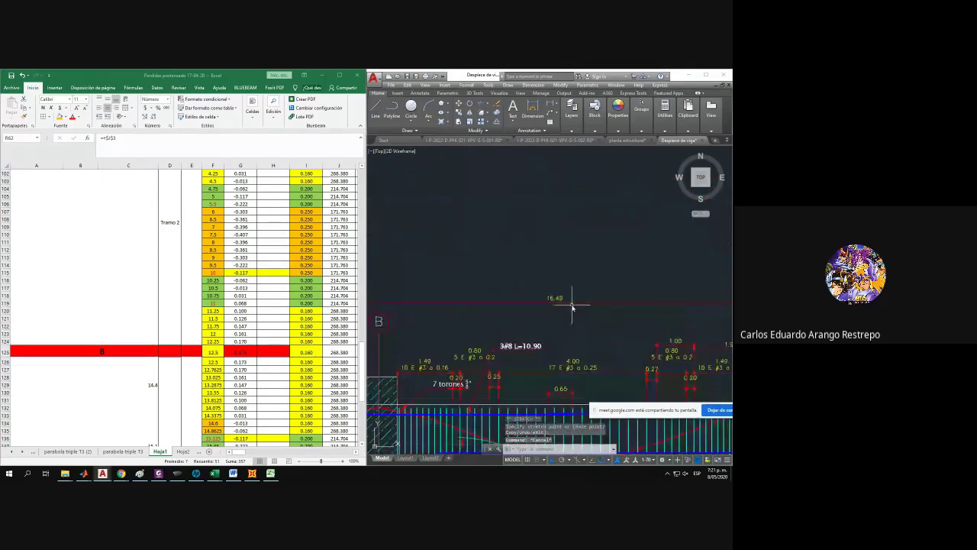
click(339, 74)
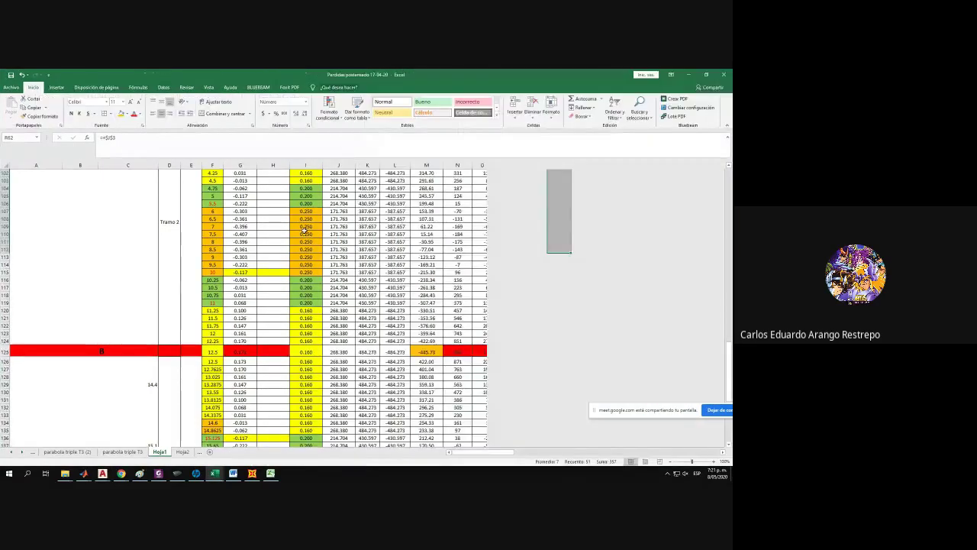
scroll(305, 229, down, 9)
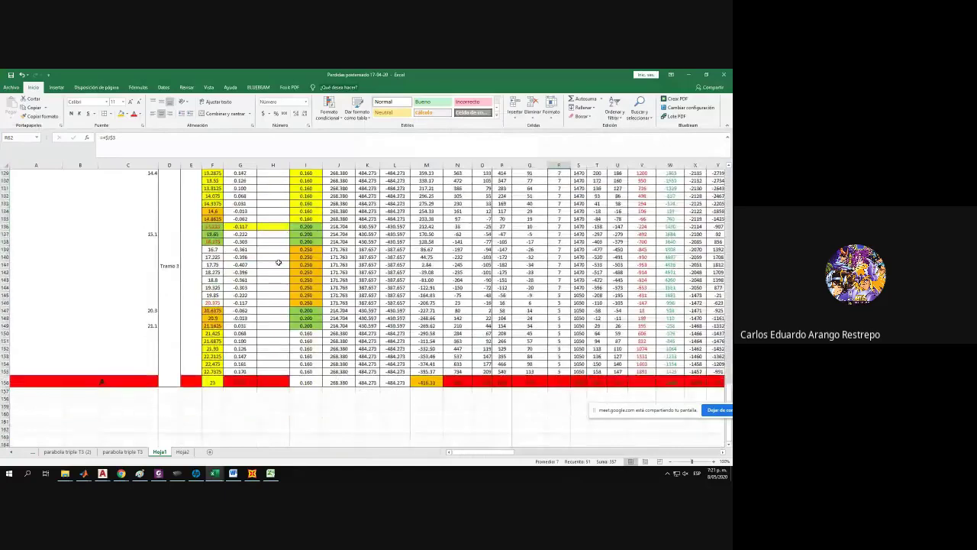
scroll(278, 262, up, 2)
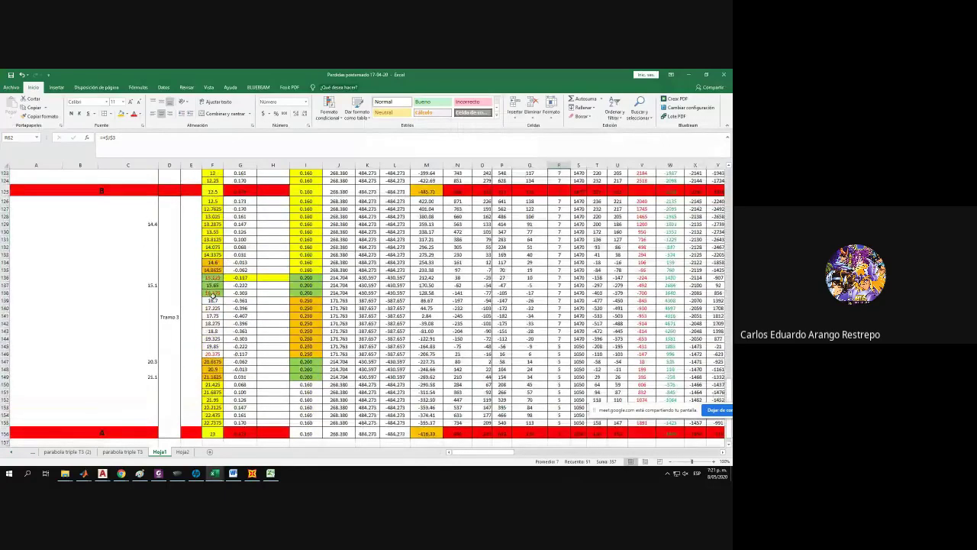
click(4, 300)
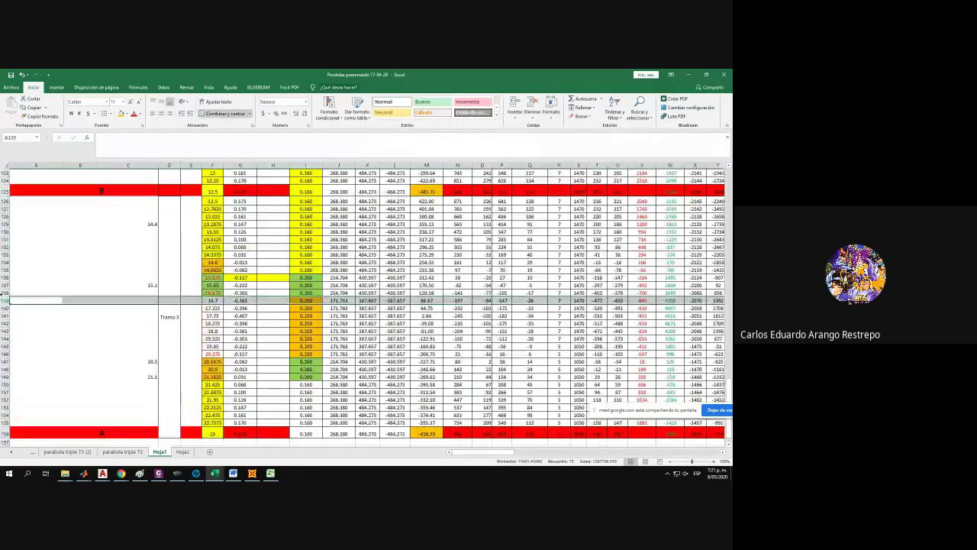
click(5, 292)
scroll(403, 291, up, 7)
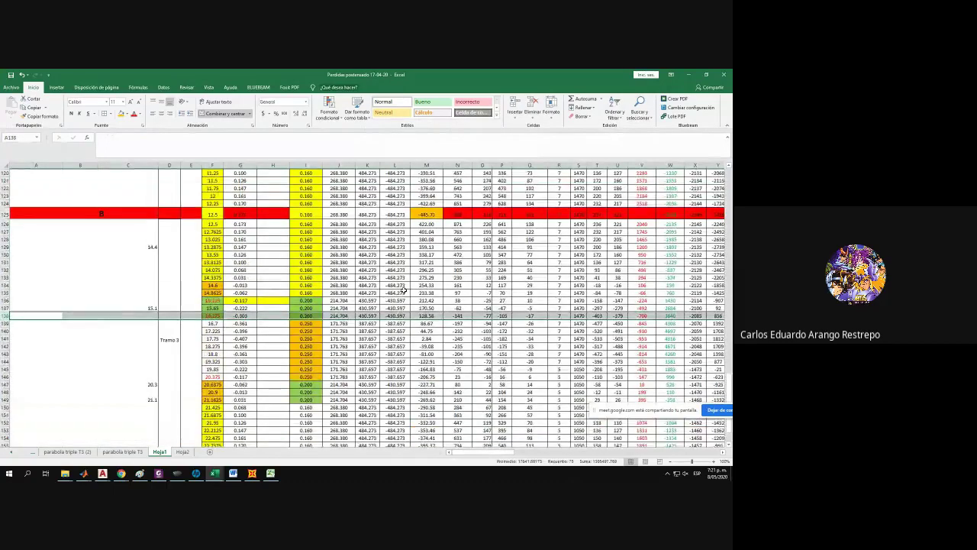
scroll(513, 297, down, 3)
scroll(547, 247, up, 2)
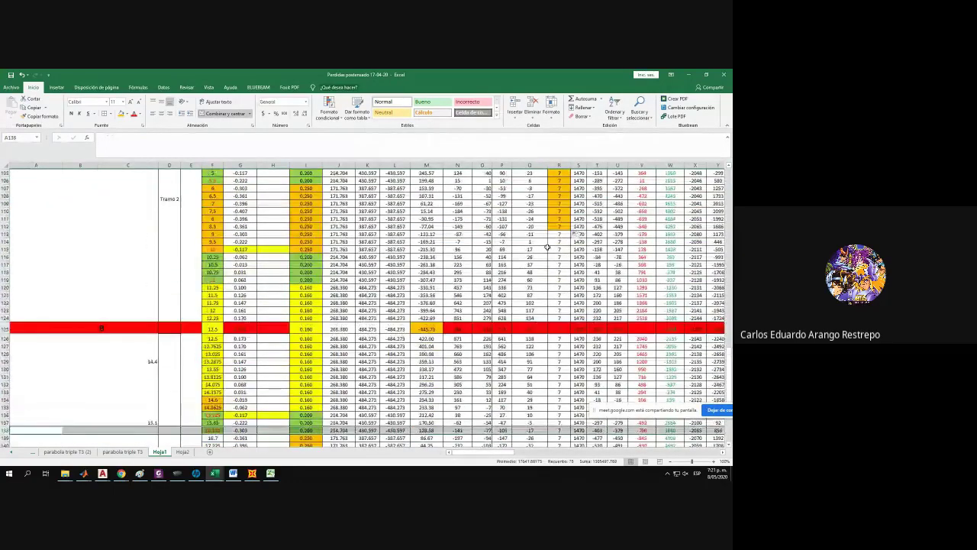
Shade the # cables cells R113 to R138 with a yellow fill.
drag(558, 235, 559, 430)
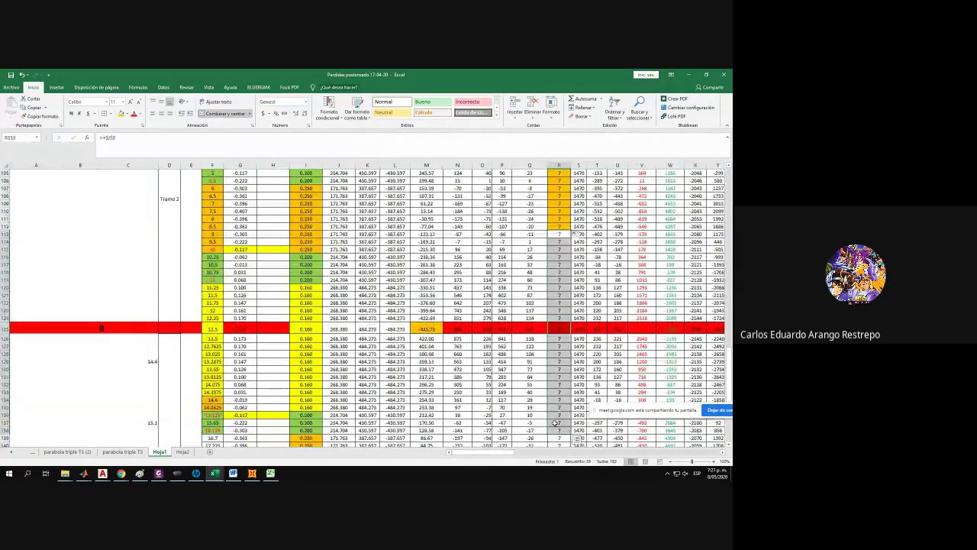
click(128, 114)
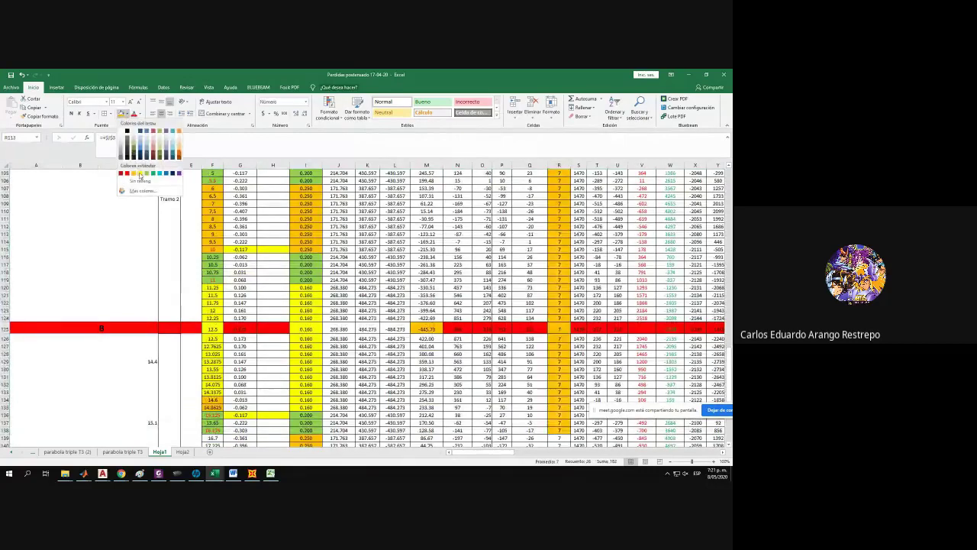
click(138, 175)
click(564, 235)
text(=)
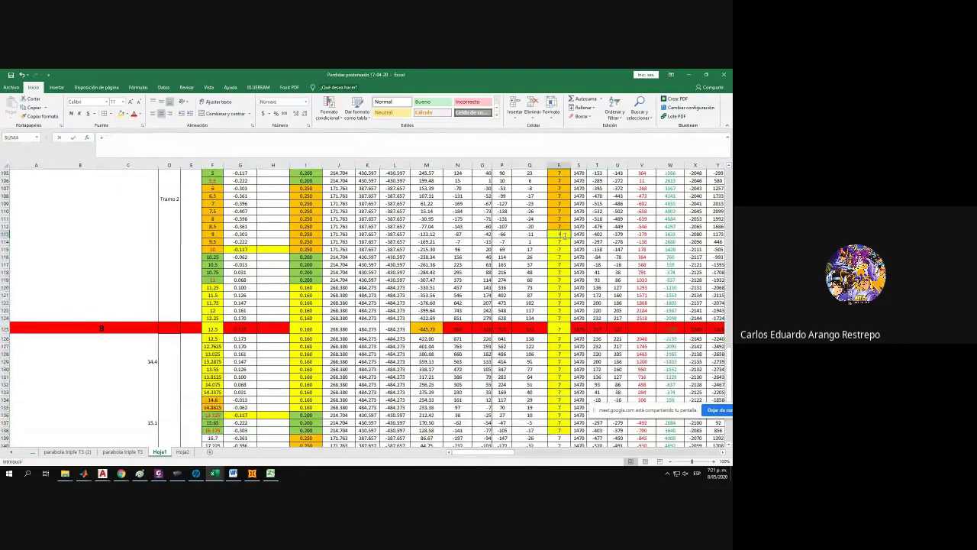
scroll(563, 235, up, 20)
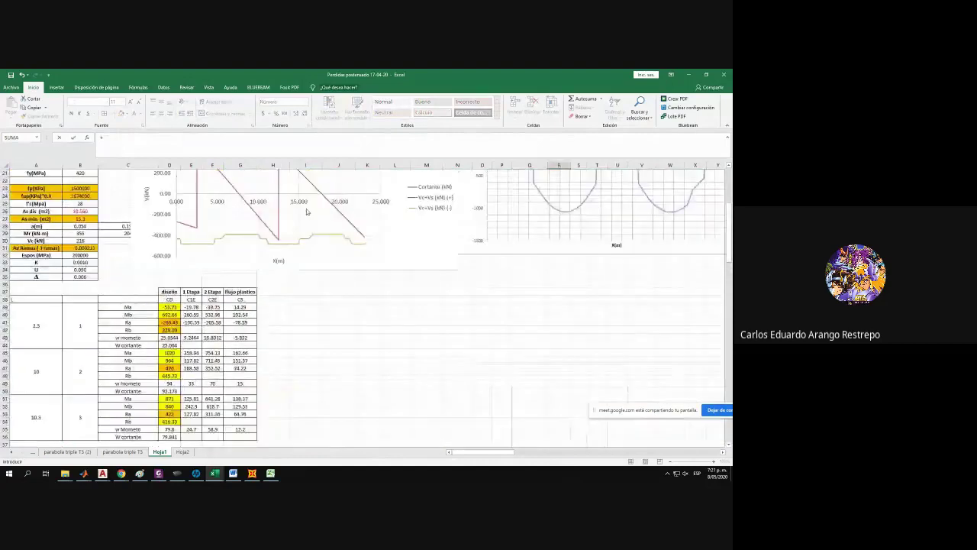
click(333, 203)
click(333, 197)
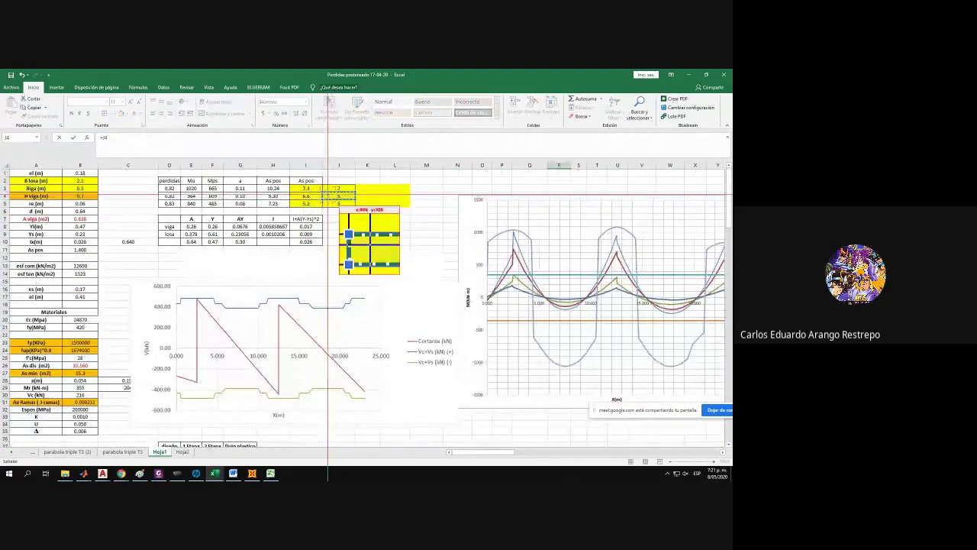
key(Return)
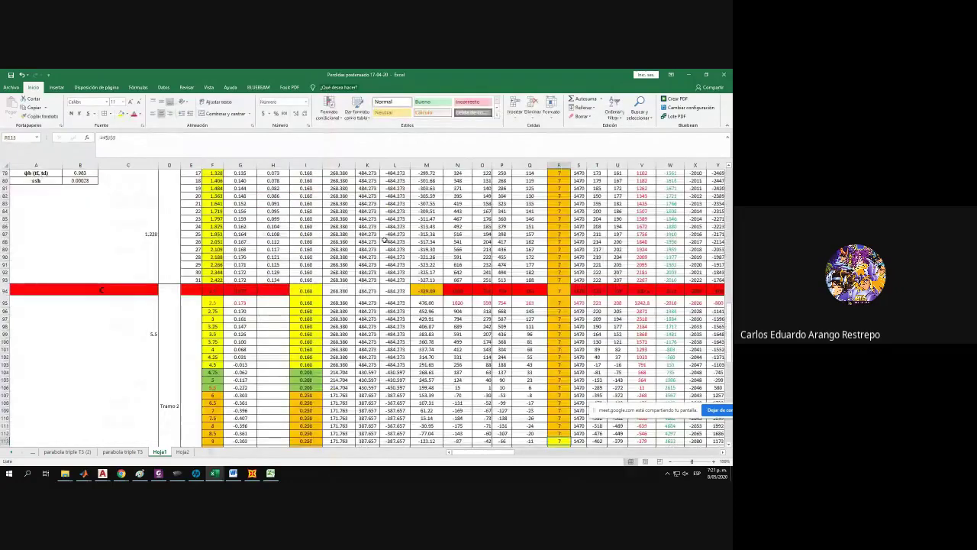
Enter the absolute reference +$J$4 in R113 and fill it down the # cables column to R138.
scroll(603, 365, down, 2)
scroll(603, 366, up, 20)
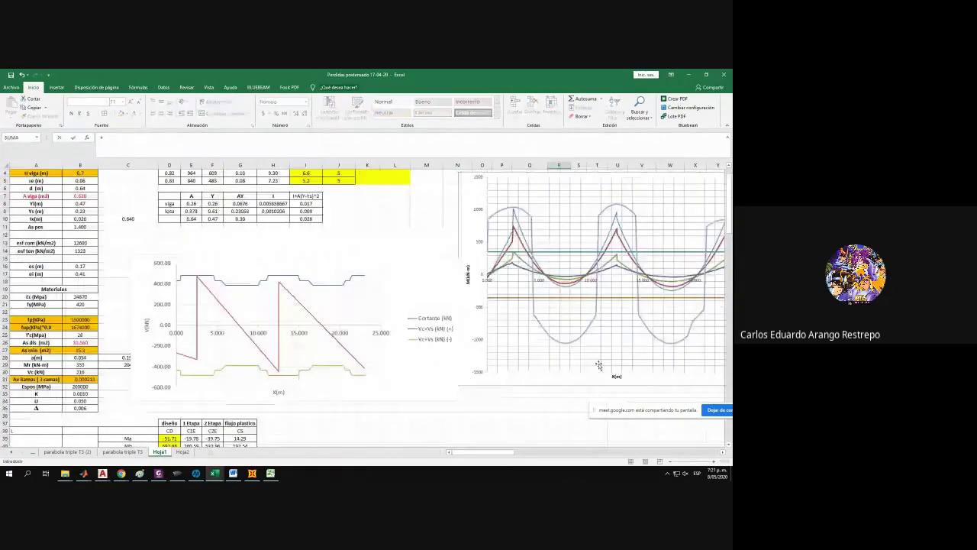
click(347, 196)
key(F4)
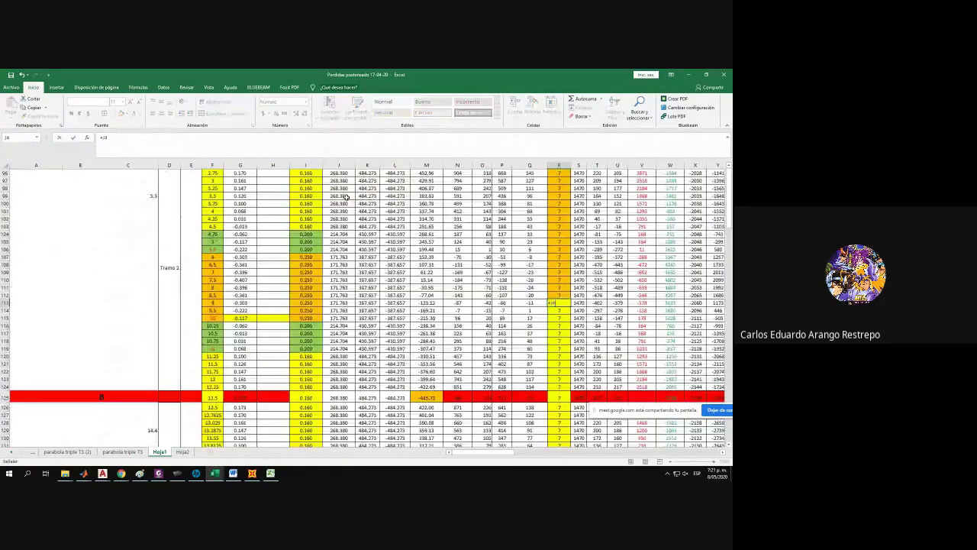
key(Return)
click(558, 303)
drag(570, 306, 559, 409)
Enter the absolute reference +$J$5 in R139 and fill it down the # cables column to R156.
text(+)
scroll(569, 408, up, 20)
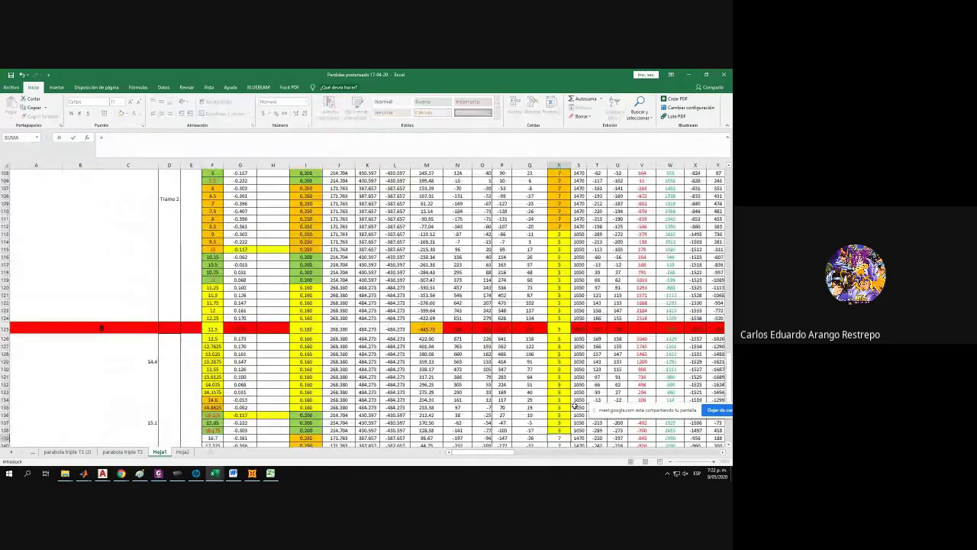
scroll(569, 409, up, 10)
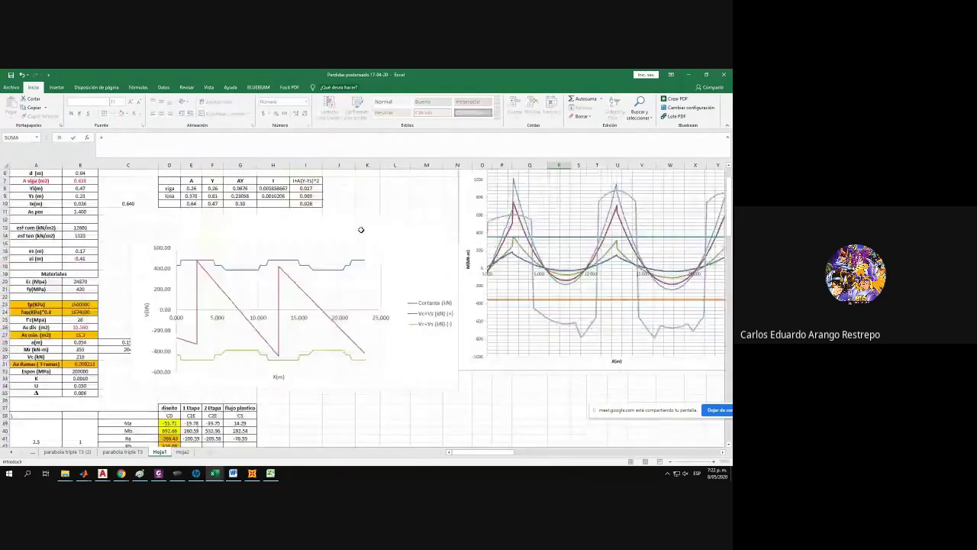
click(336, 203)
key(F4)
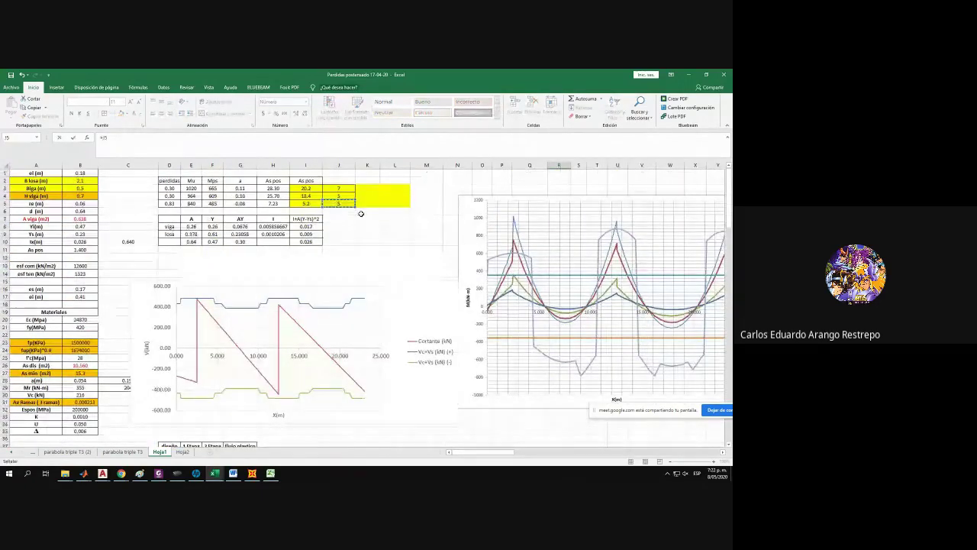
key(Return)
scroll(578, 291, up, 2)
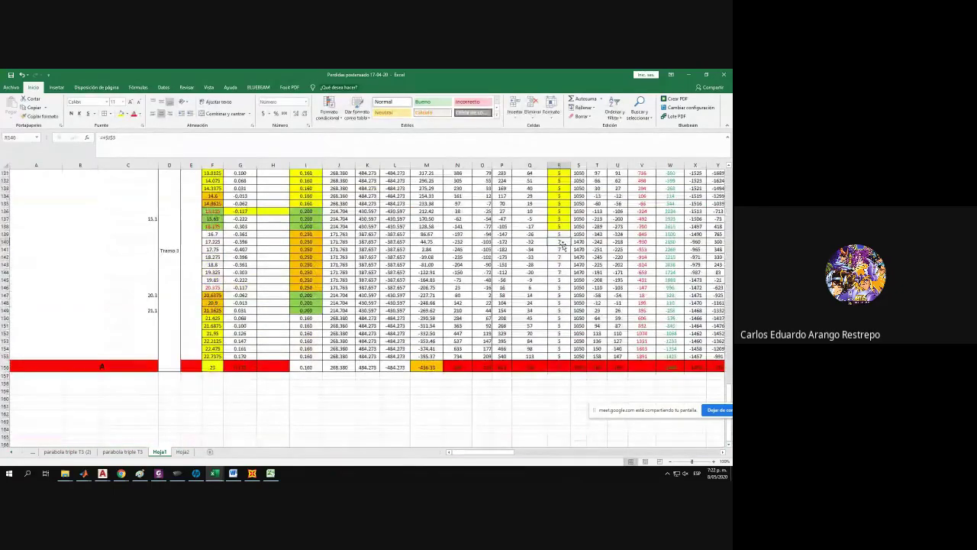
click(569, 234)
double_click(570, 238)
Bring the moment chart into view and test the resisting moment with 8 and then 9 cables in J3.
scroll(589, 305, up, 19)
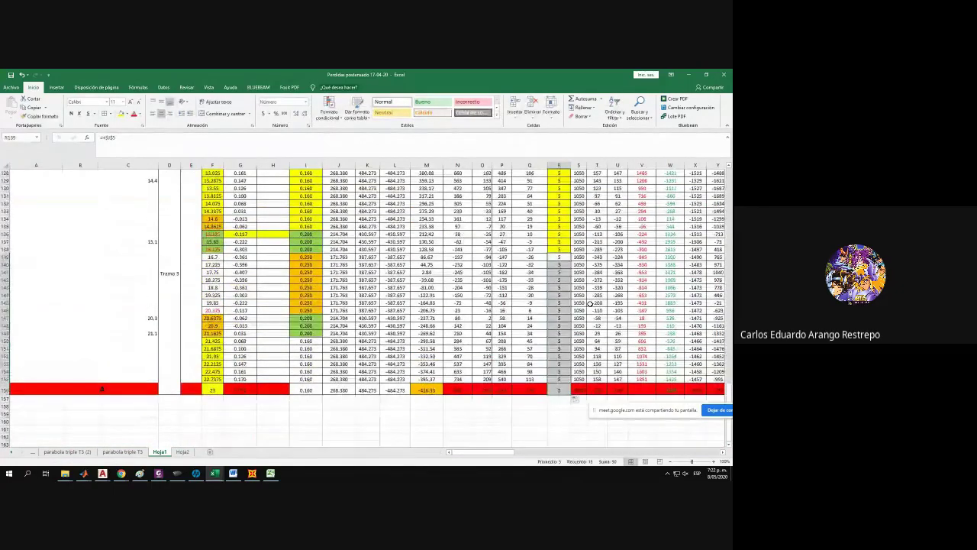
scroll(618, 348, up, 20)
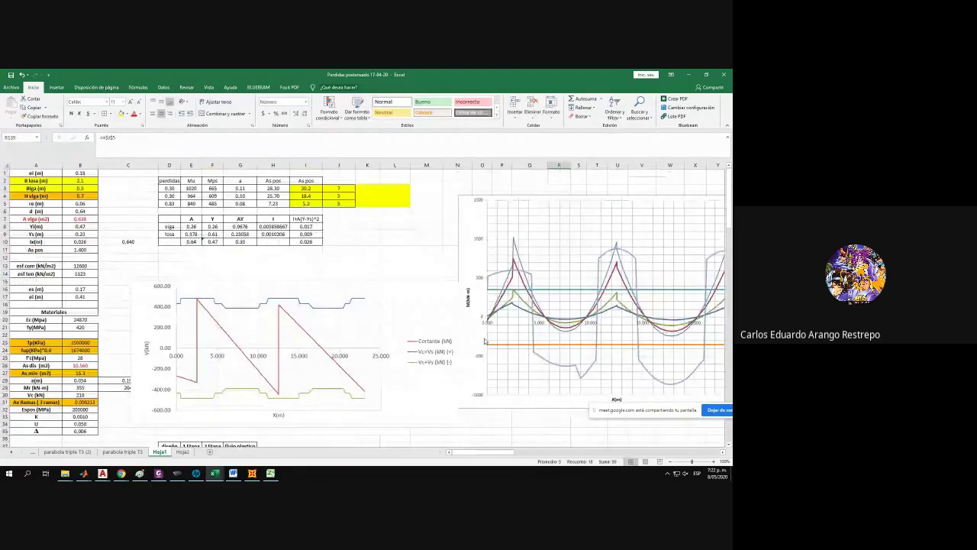
ctrl+scroll(480, 339, down, 2)
ctrl+scroll(348, 239, up, 2)
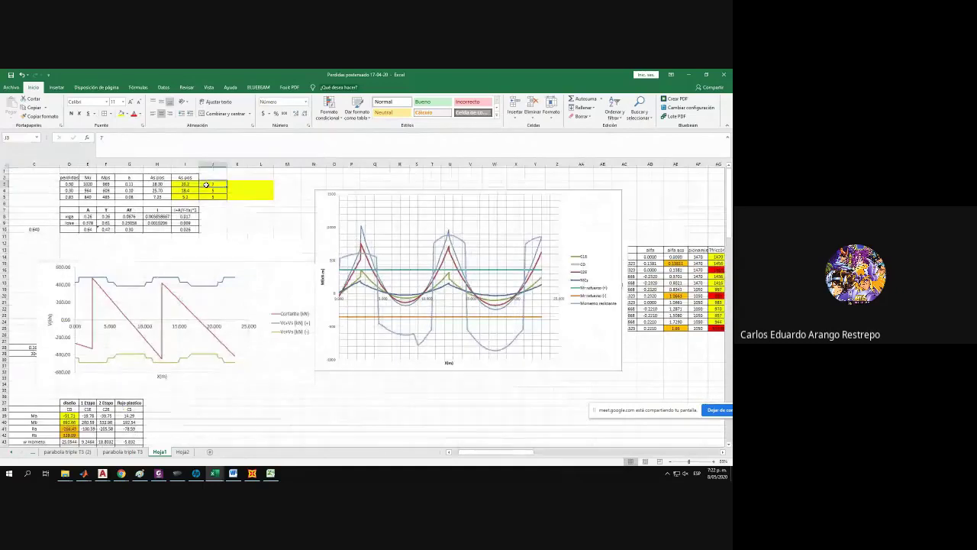
click(207, 184)
text(5)
key(Return)
click(207, 184)
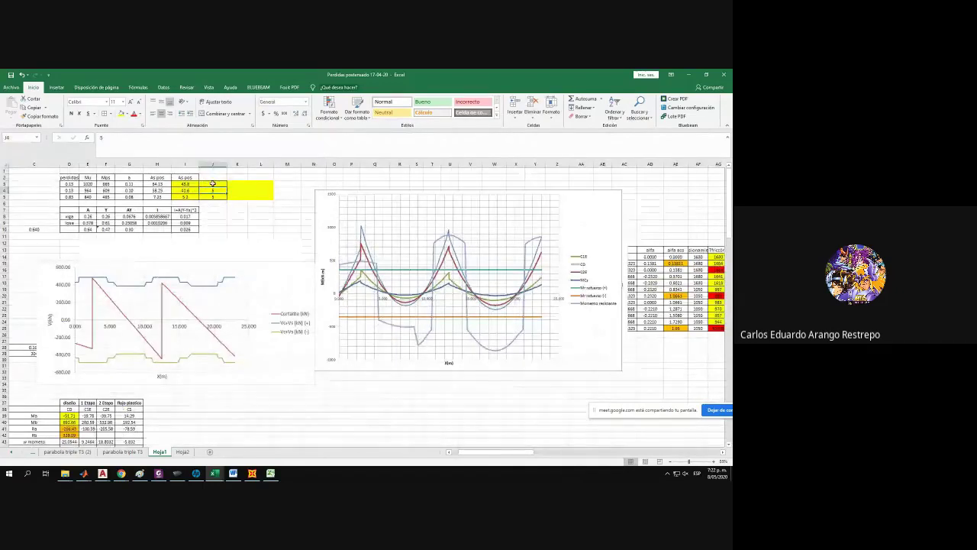
text(8)
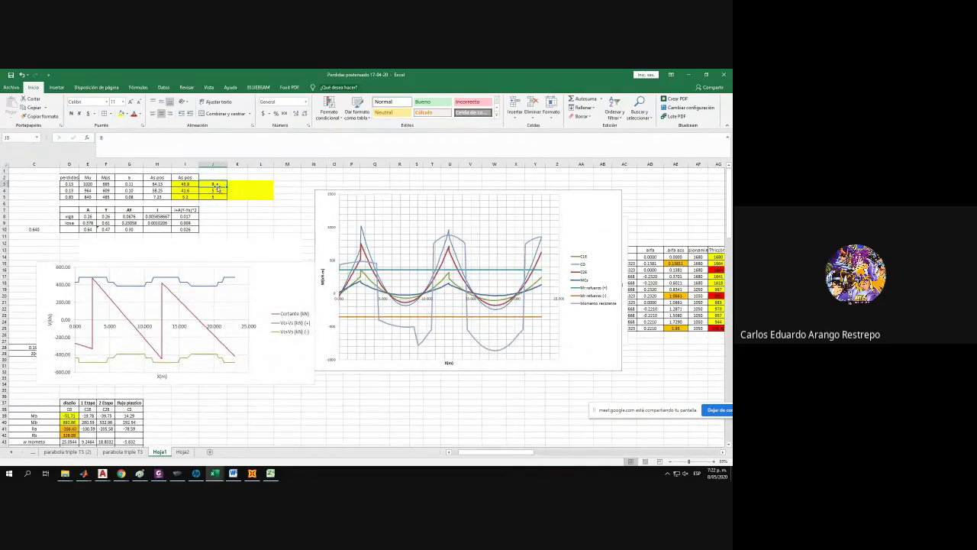
key(Return)
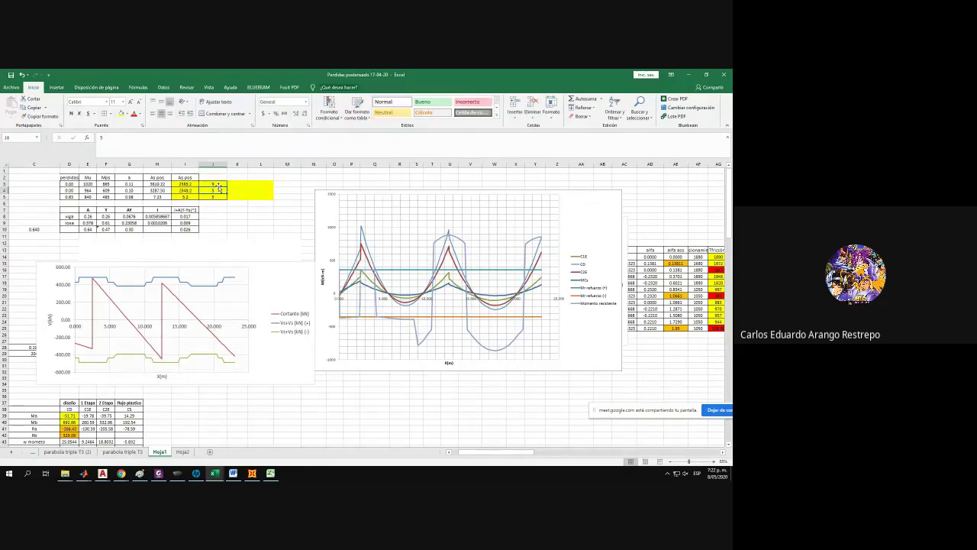
Enter 9 cables in J3 and undo the recent cable-count changes.
click(219, 184)
text(9)
key(ctrl+z)
key(ctrl+z)
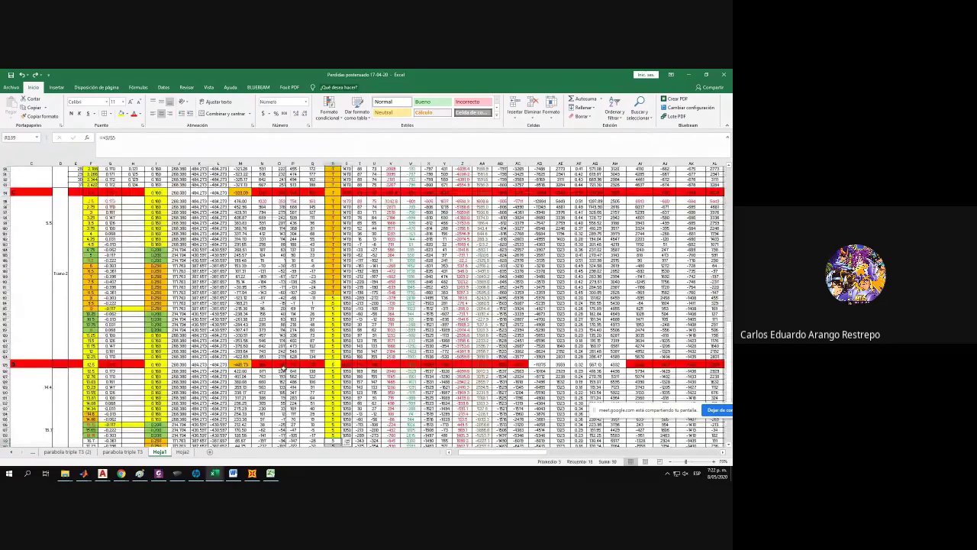
Test the resisting moment with 9 cables in J3 and undo the test.
scroll(283, 368, up, 20)
scroll(312, 372, down, 20)
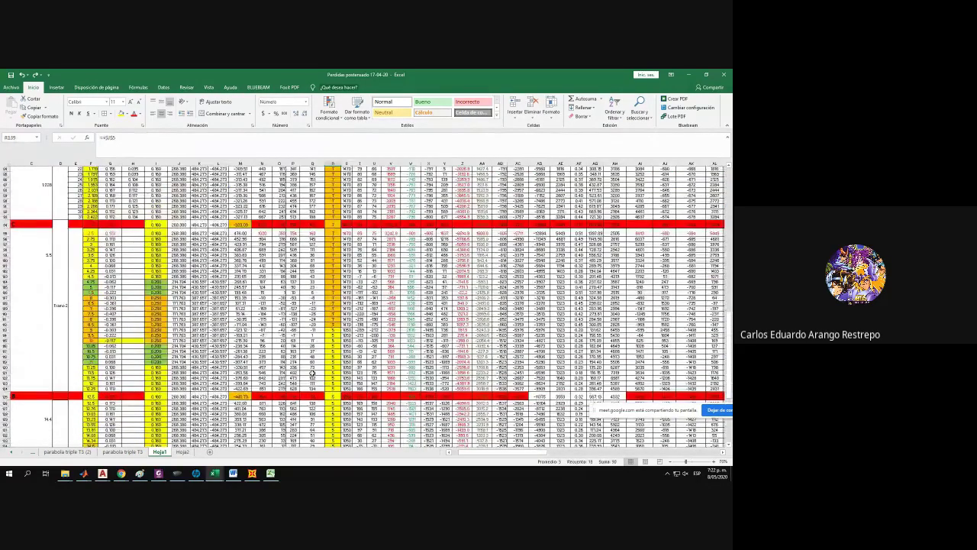
scroll(313, 372, up, 14)
scroll(339, 255, up, 20)
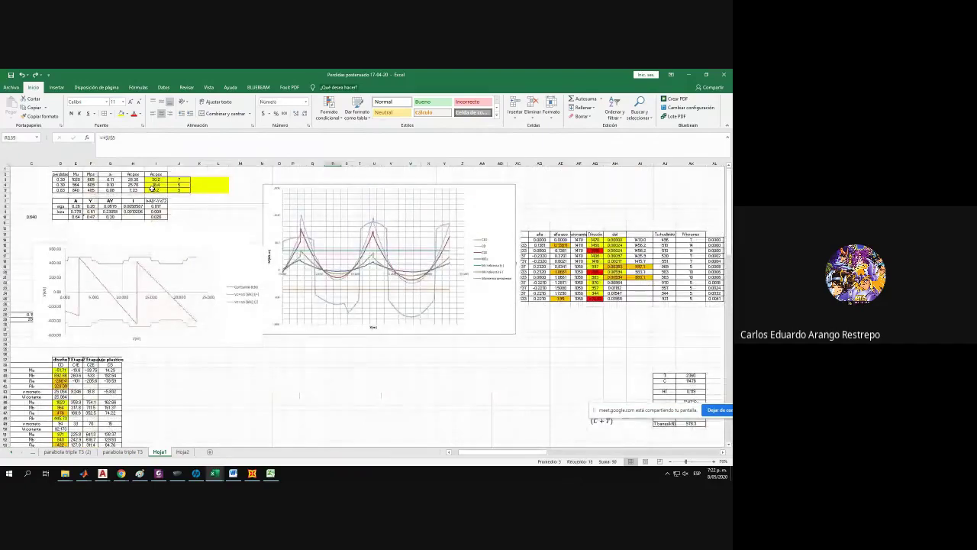
click(184, 179)
text(5)
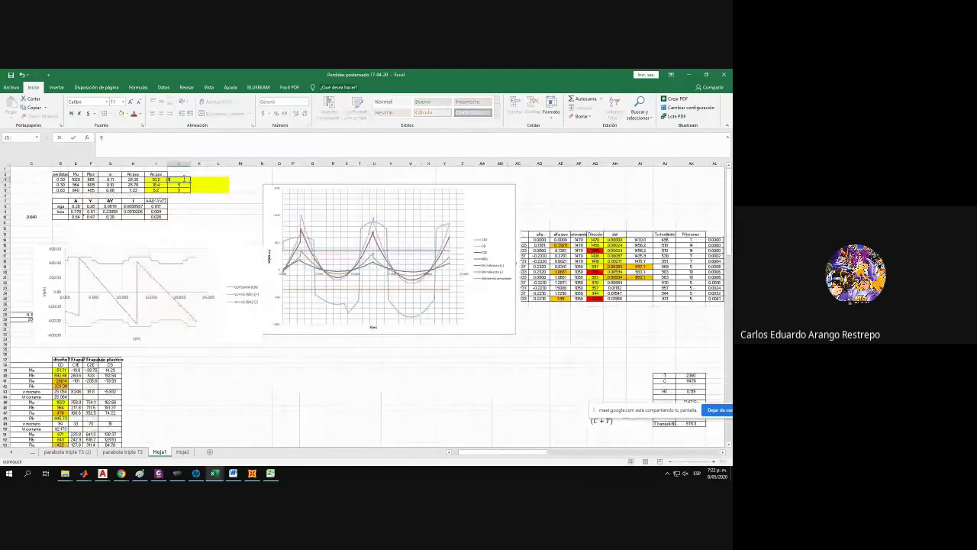
key(Return)
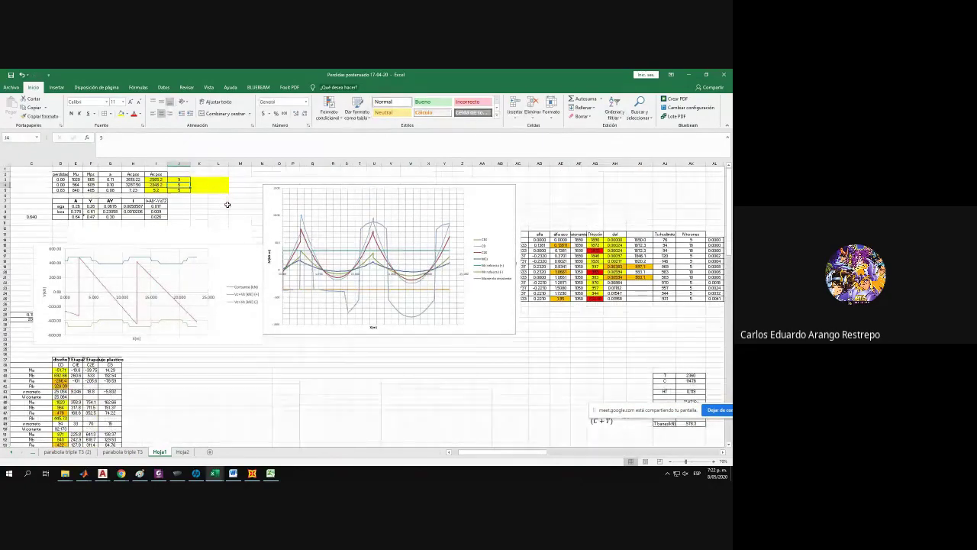
key(ctrl+z)
key(ctrl+z)
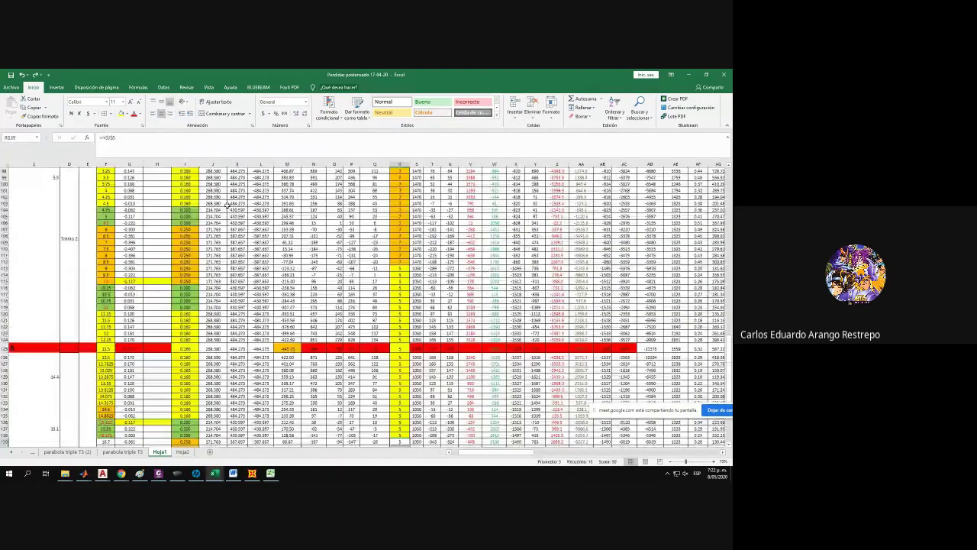
Test the resisting moment on the moment chart with 9, 8 and 7 cables in J3.
ctrl+scroll(431, 338, up, 1)
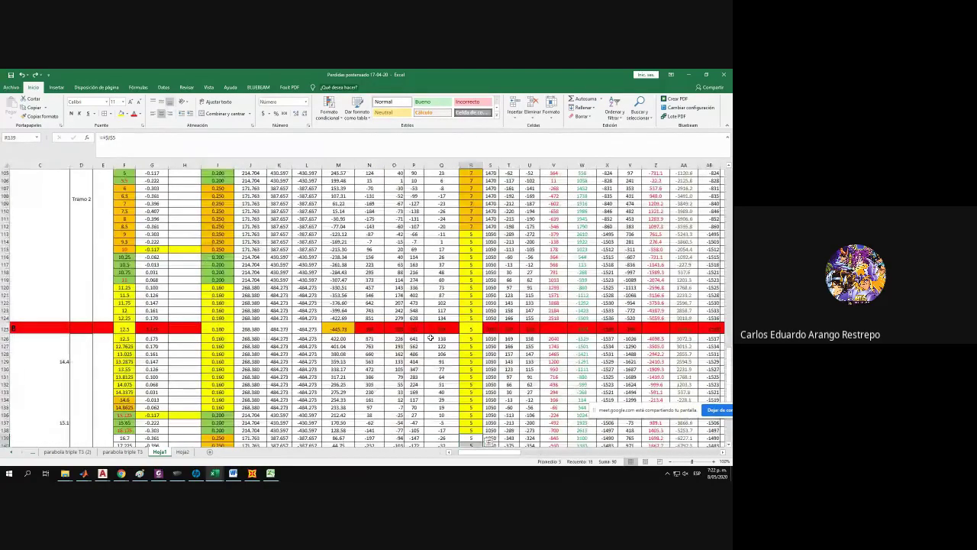
scroll(431, 337, down, 5)
scroll(430, 338, up, 20)
ctrl+scroll(464, 316, down, 3)
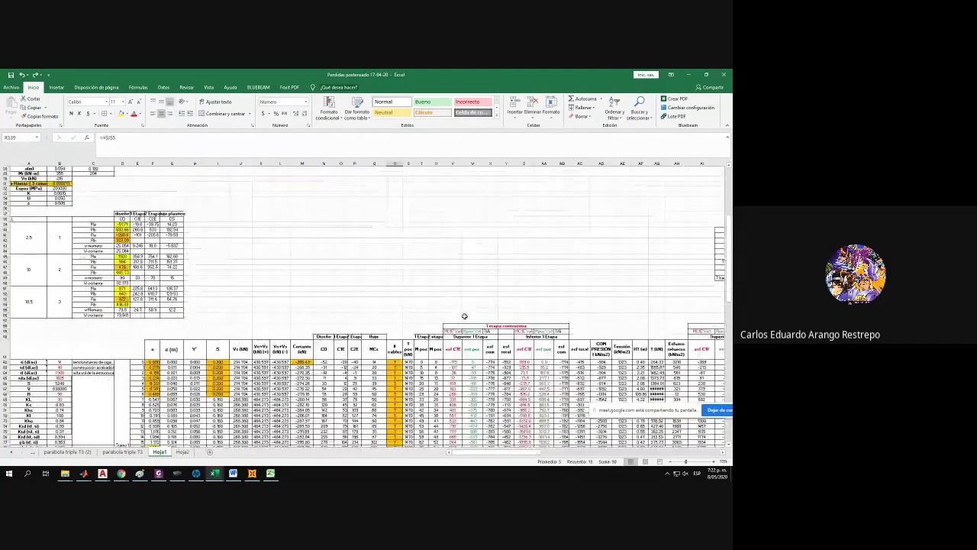
scroll(465, 315, up, 10)
click(240, 177)
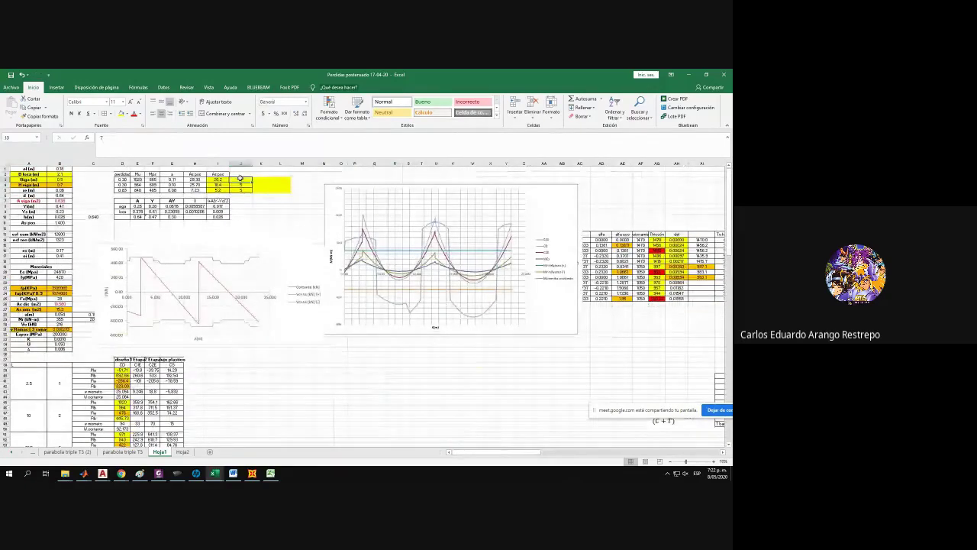
key(Return)
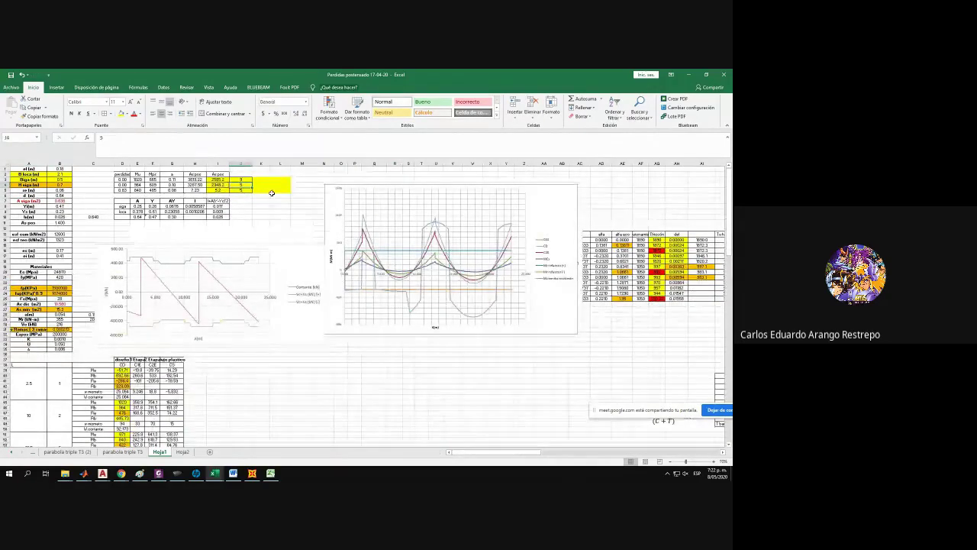
click(237, 180)
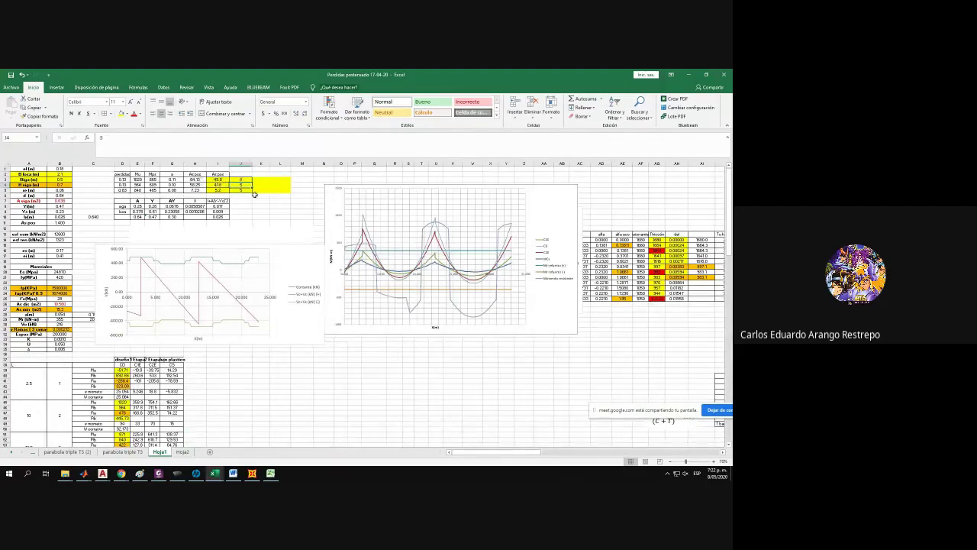
click(236, 180)
text(7)
key(Return)
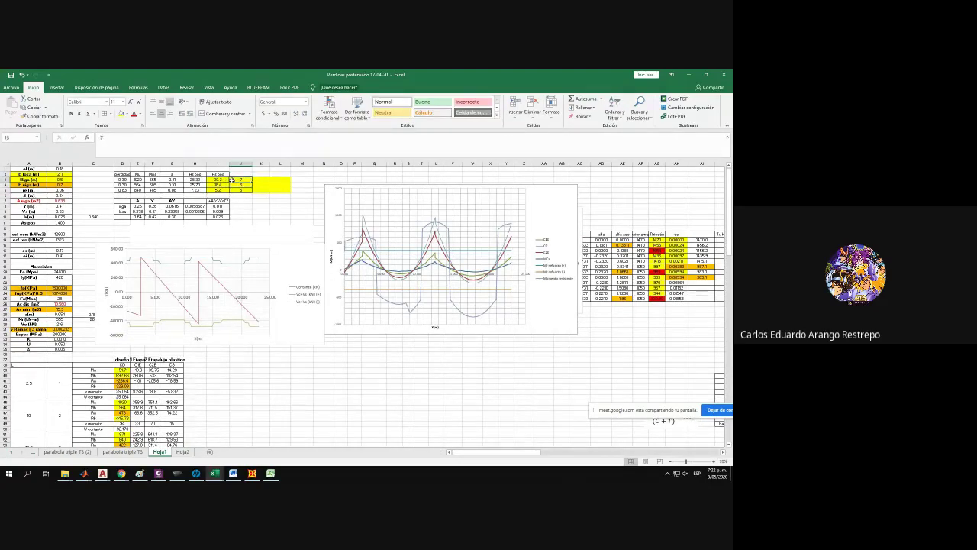
Try 6, 5, 4, 3 and 8 cables in J3 to compare their resisting moment curves.
click(232, 180)
text(6)
key(Return)
click(229, 180)
text(5)
key(Return)
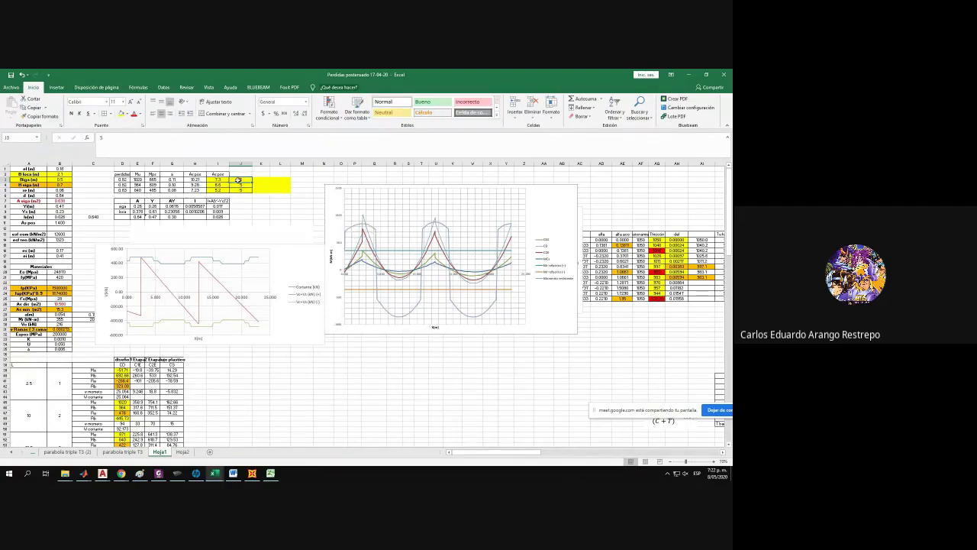
click(238, 180)
text(4)
key(Return)
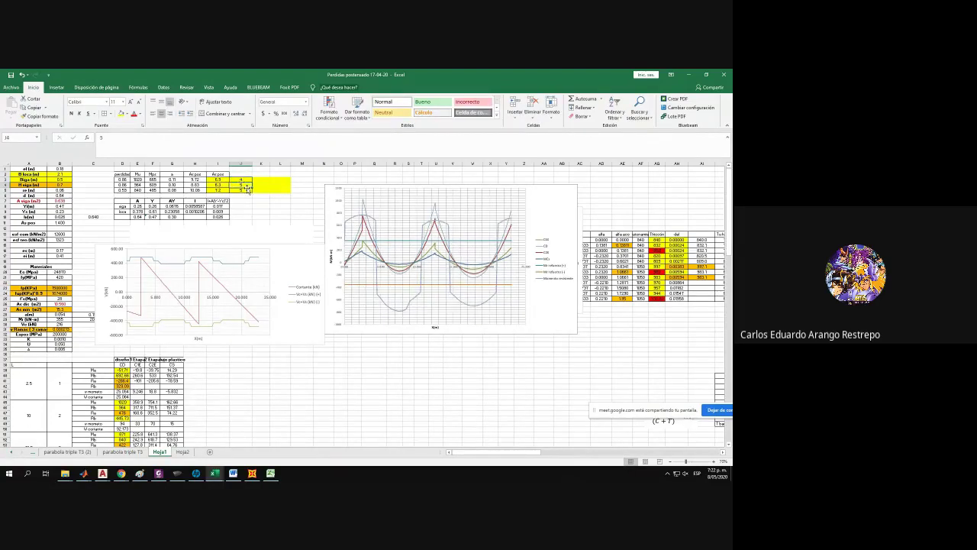
key(Return)
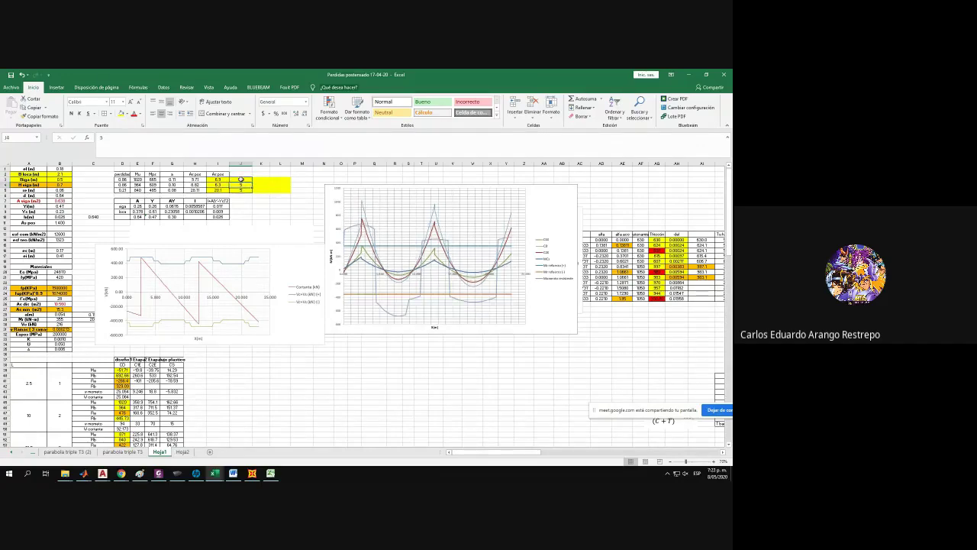
click(246, 178)
text(3)
key(Return)
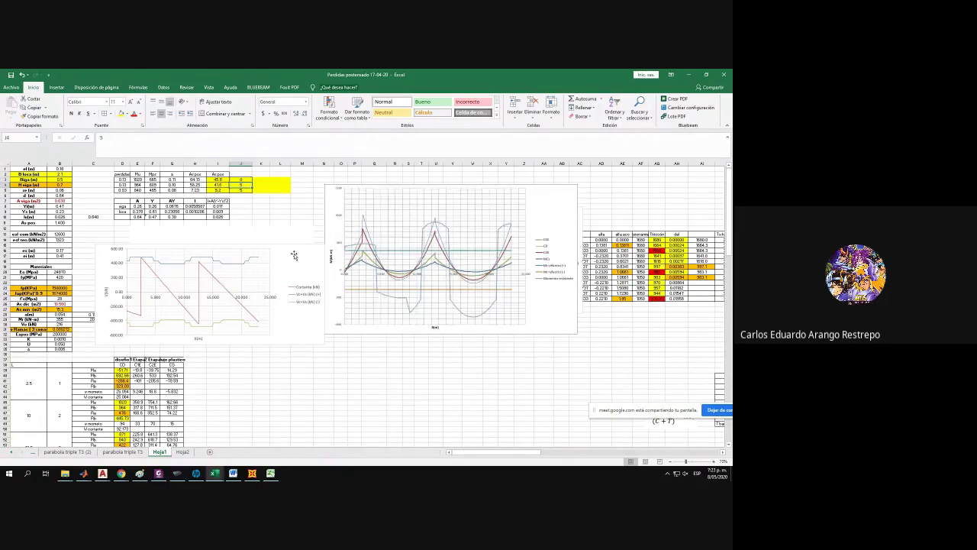
Check the first # cables cell R62 and undo the cable-count tests in J3.
scroll(324, 313, down, 10)
scroll(325, 313, down, 3)
click(395, 285)
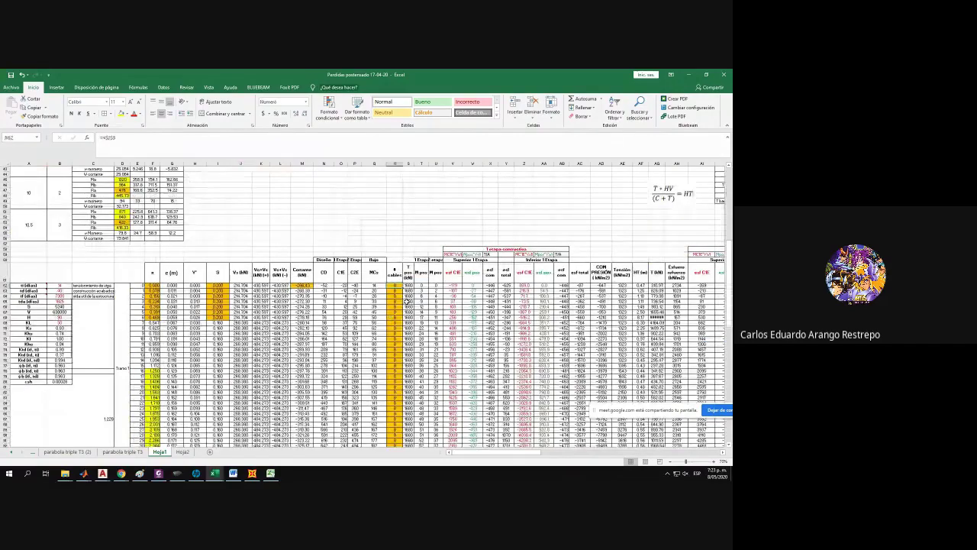
key(ctrl+z)
key(ctrl+z)
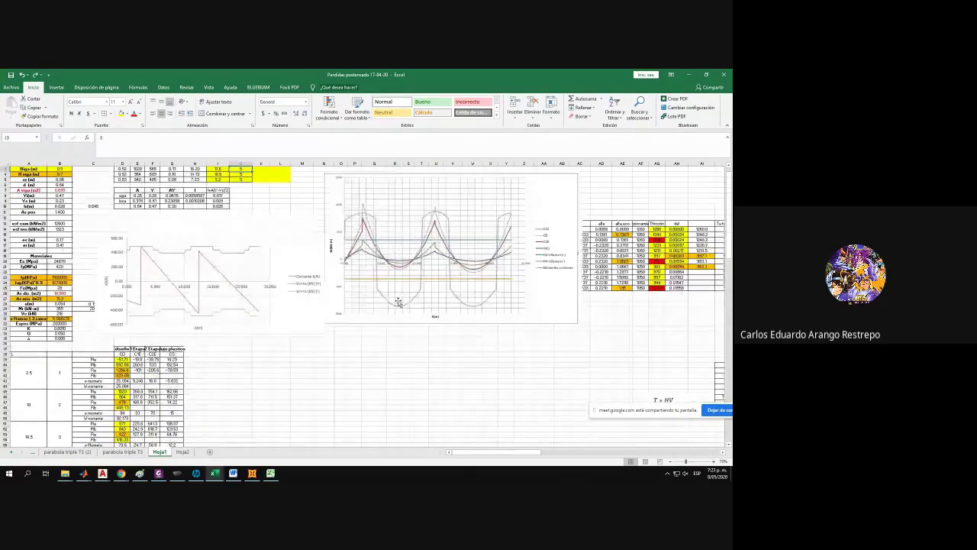
key(ctrl+z)
ctrl+scroll(398, 301, up, 1)
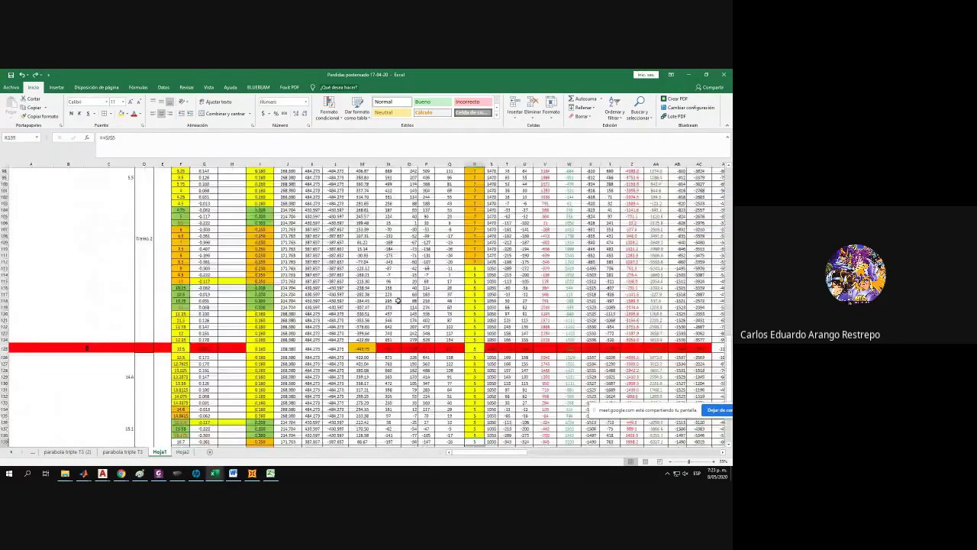
scroll(406, 325, up, 12)
Undo the latest formula edits and color fills in the # cables column.
key(ctrl+z)
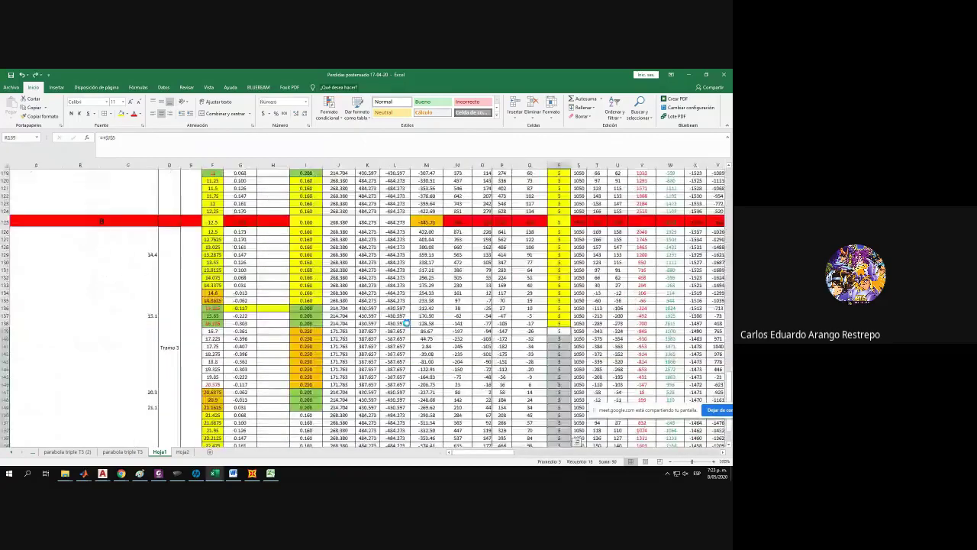
scroll(407, 324, up, 2)
key(ctrl+z)
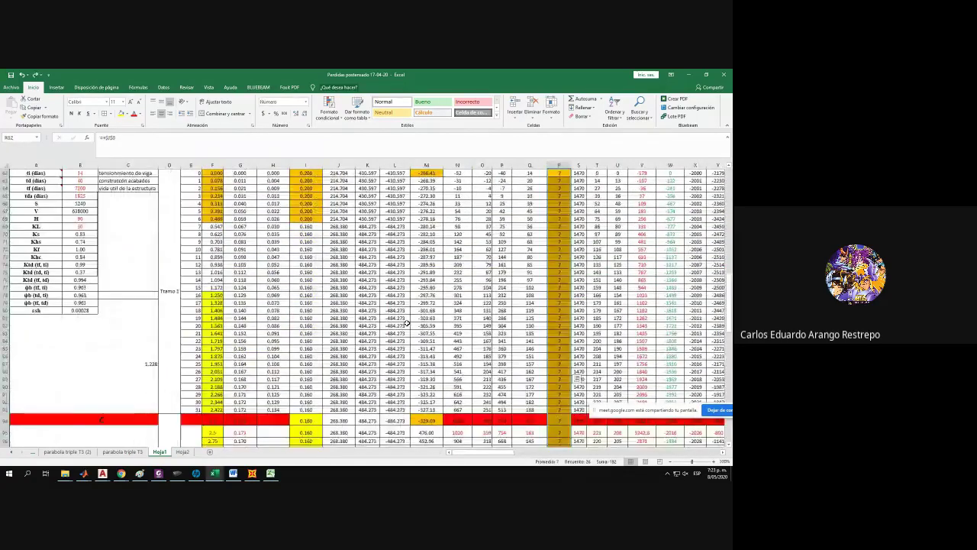
ctrl+scroll(407, 325, up, 3)
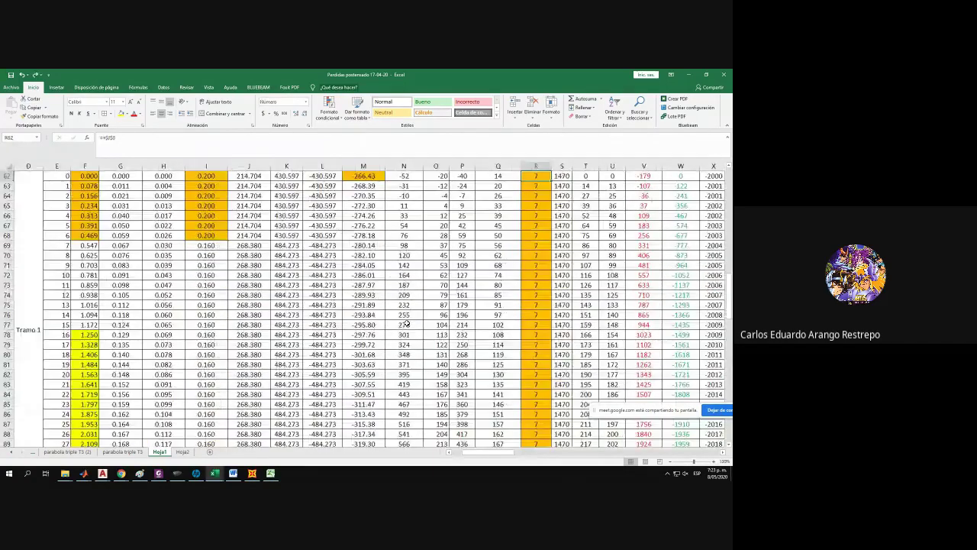
ctrl+scroll(407, 325, down, 2)
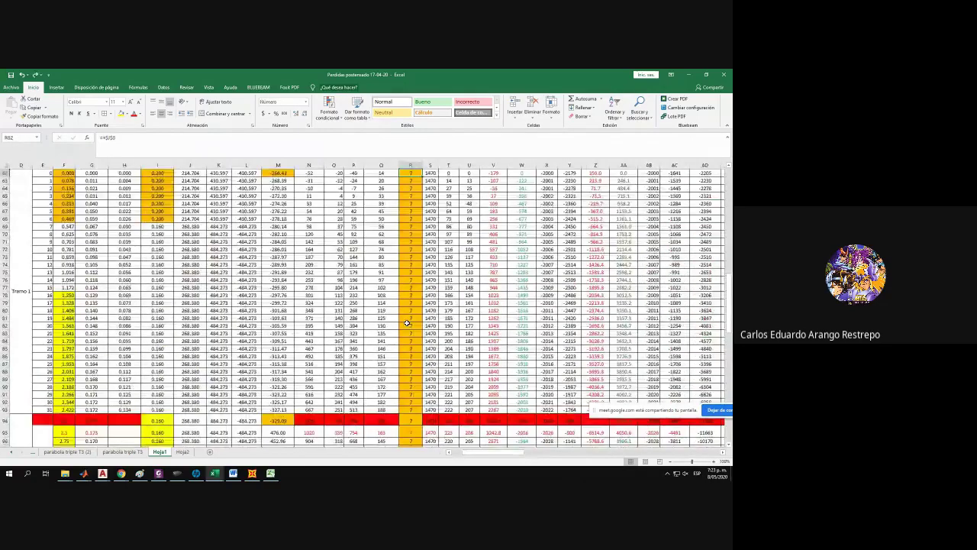
key(ctrl+z)
key(ctrl+z)
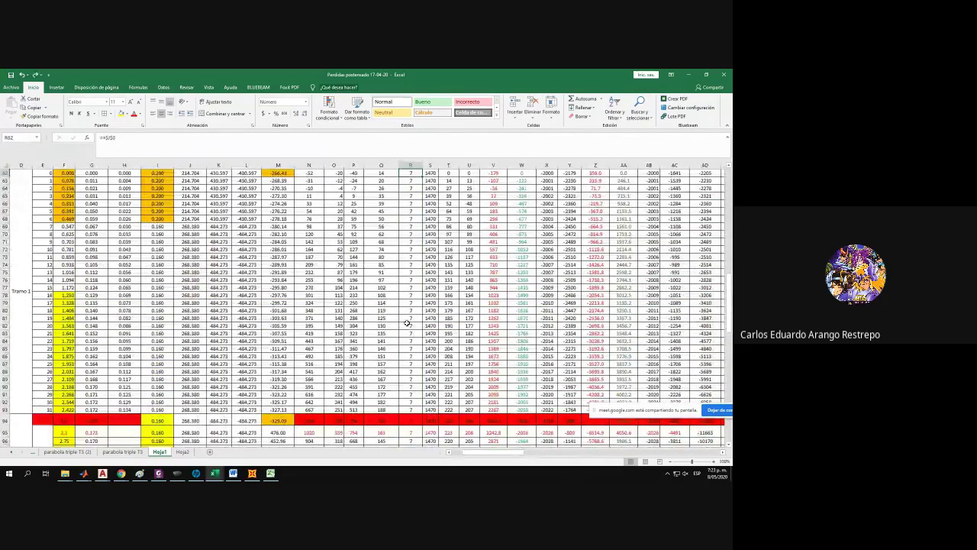
key(ctrl+z)
Inspect the source ranges of the resisting moment series in the moment chart.
click(326, 210)
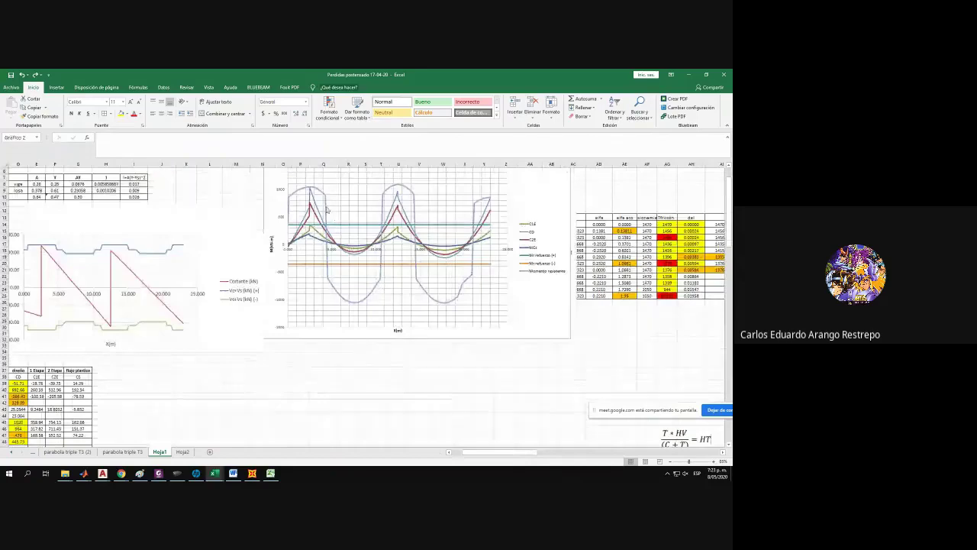
click(327, 209)
ctrl+scroll(326, 210, down, 3)
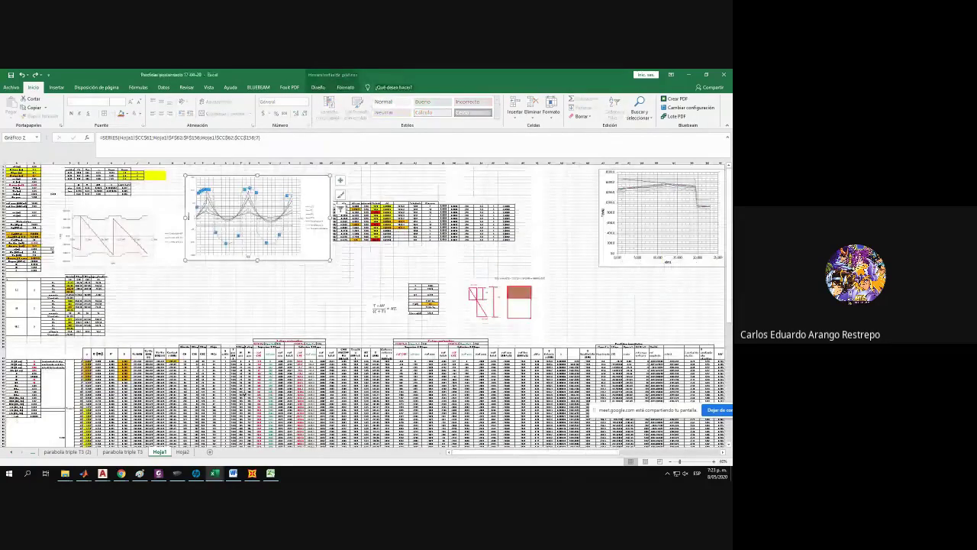
ctrl+scroll(244, 394, up, 3)
scroll(248, 382, down, 6)
Trace the # cables formula in R63 to the cell it references in the cable-count table.
drag(515, 452, 452, 455)
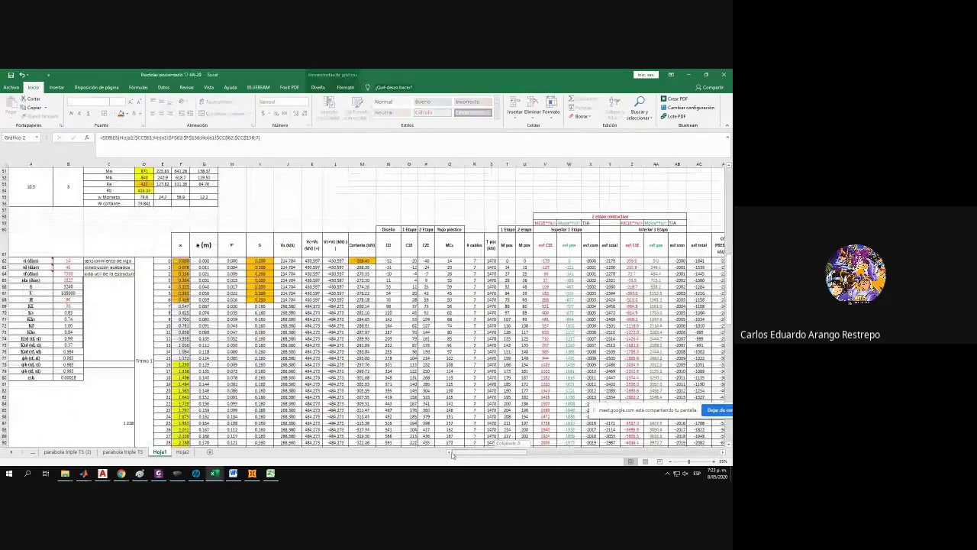
click(476, 265)
scroll(479, 262, up, 12)
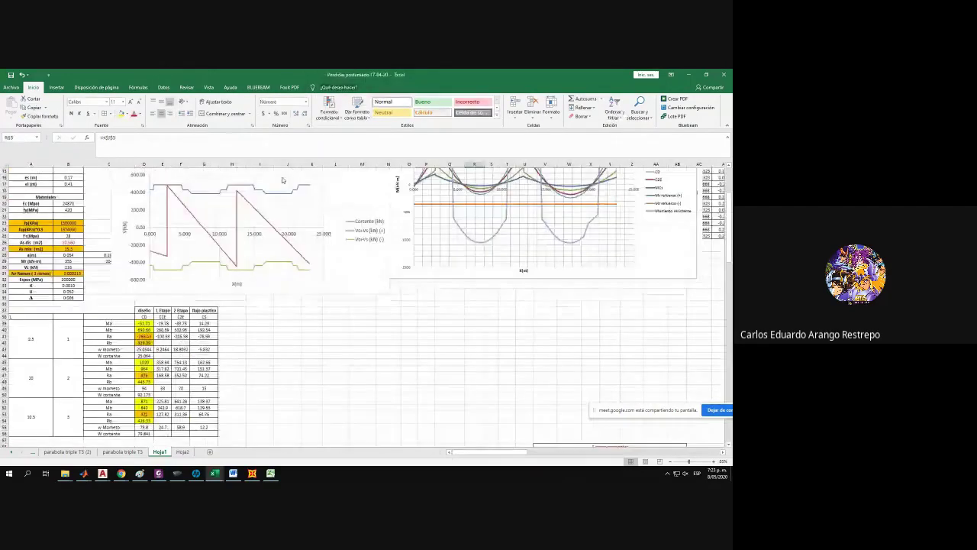
click(202, 145)
drag(728, 257, 725, 174)
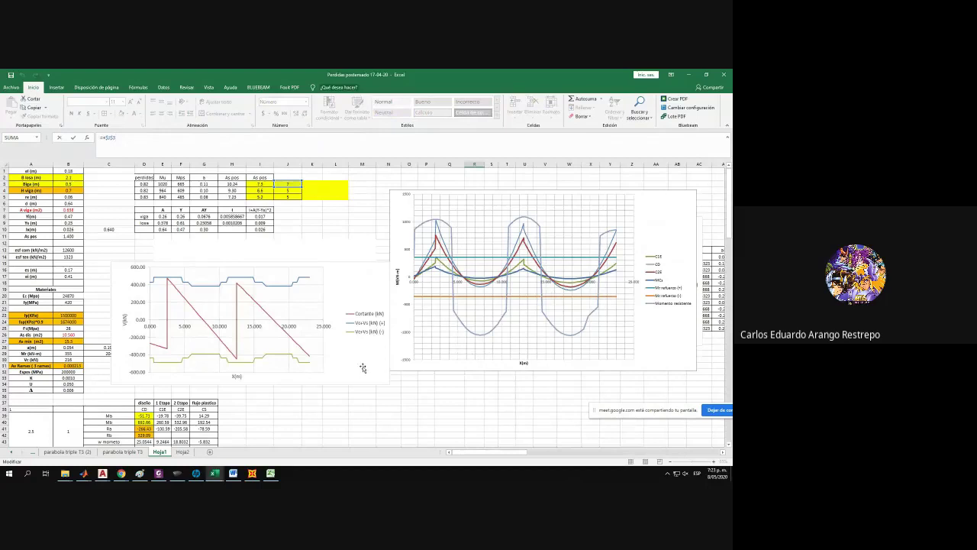
click(312, 214)
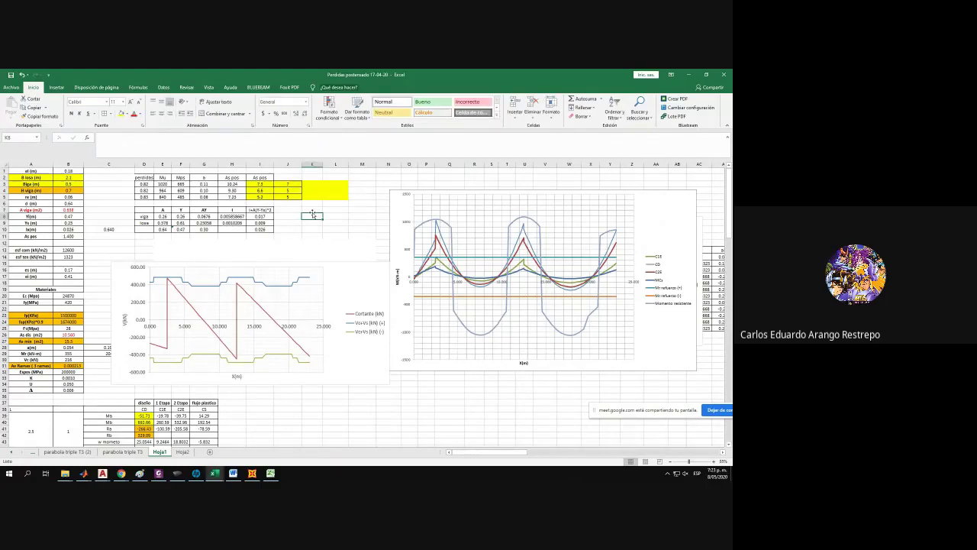
Check the resisting moment series, test a lower cable count in J3, and set J3 back to 7.
click(446, 233)
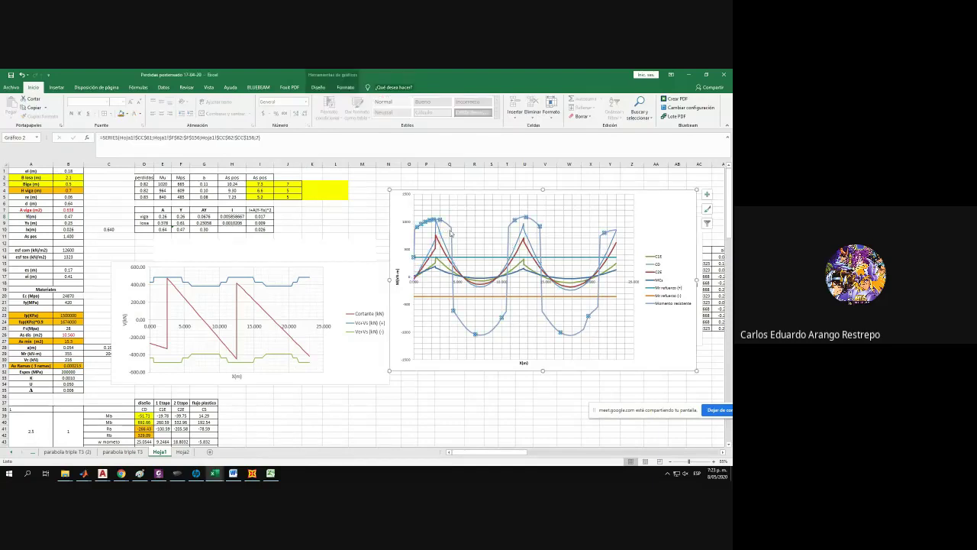
click(314, 222)
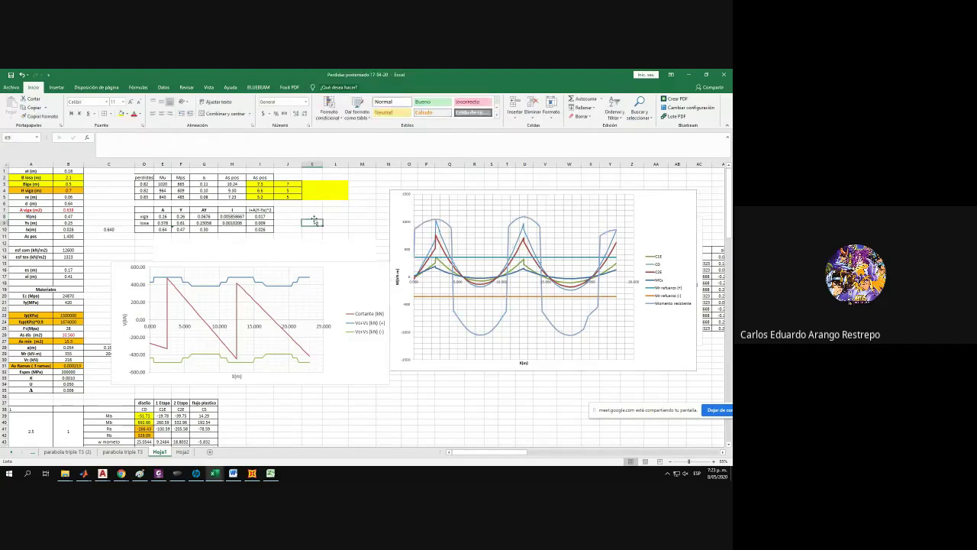
click(284, 182)
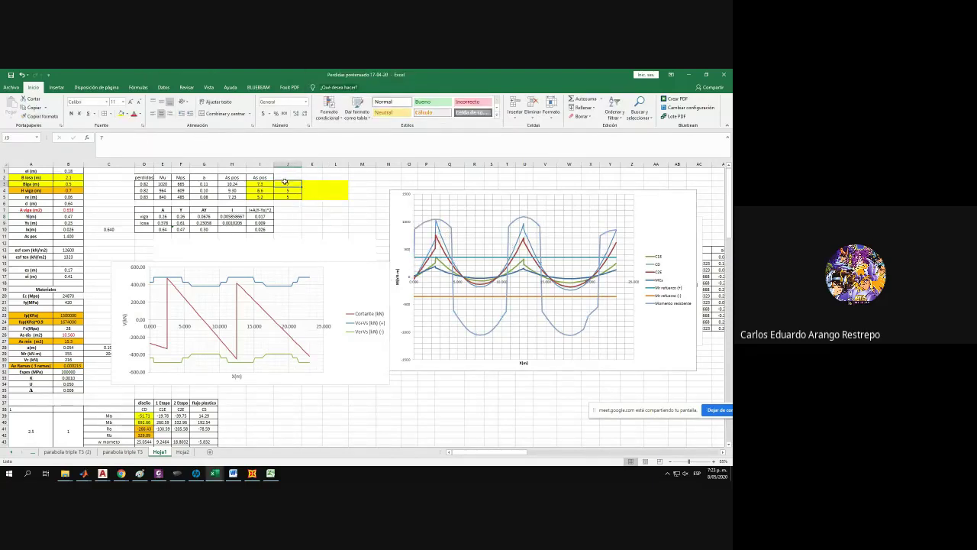
text(5)
key(Return)
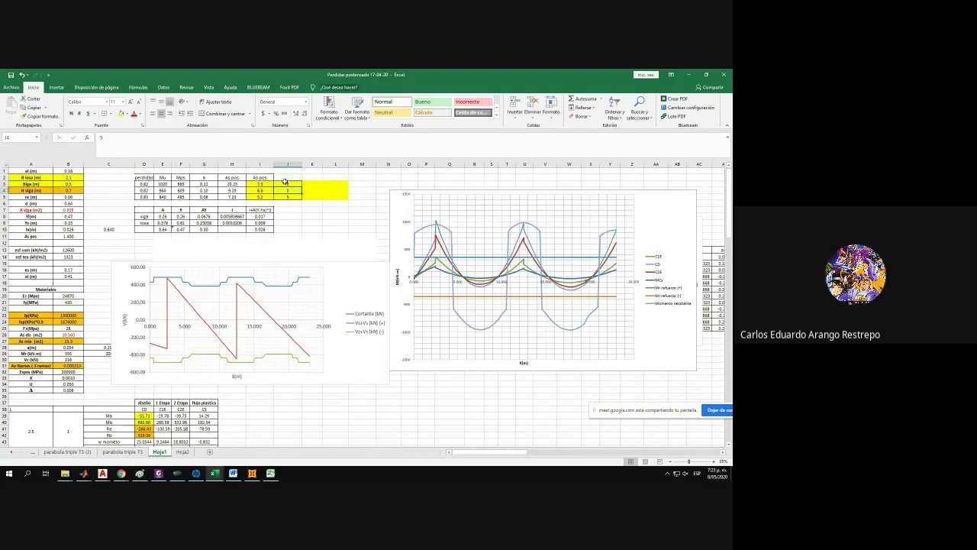
click(285, 186)
text(7)
key(Return)
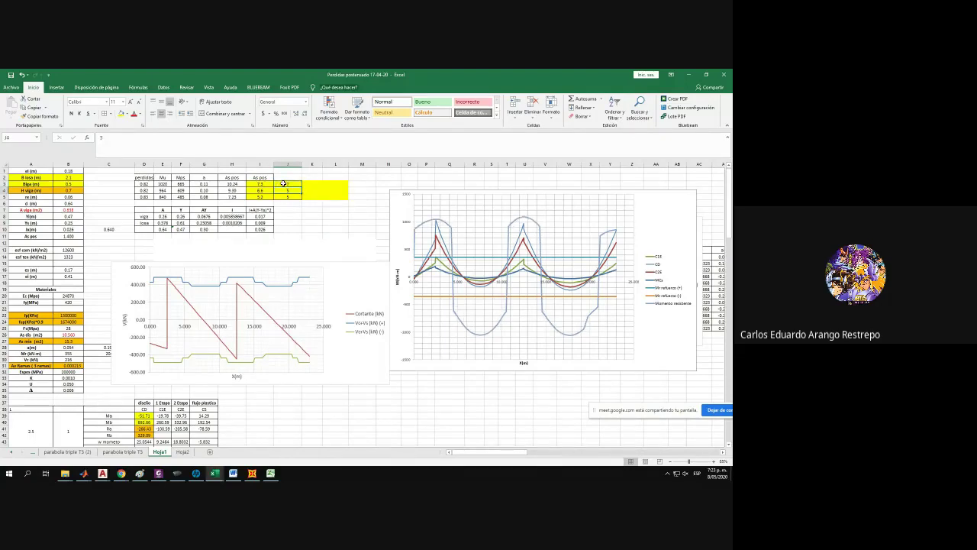
Try 6 cables in J4 of the cable-count table and check the # cables column along the beam spans.
text(6)
key(Return)
click(287, 190)
scroll(439, 330, down, 17)
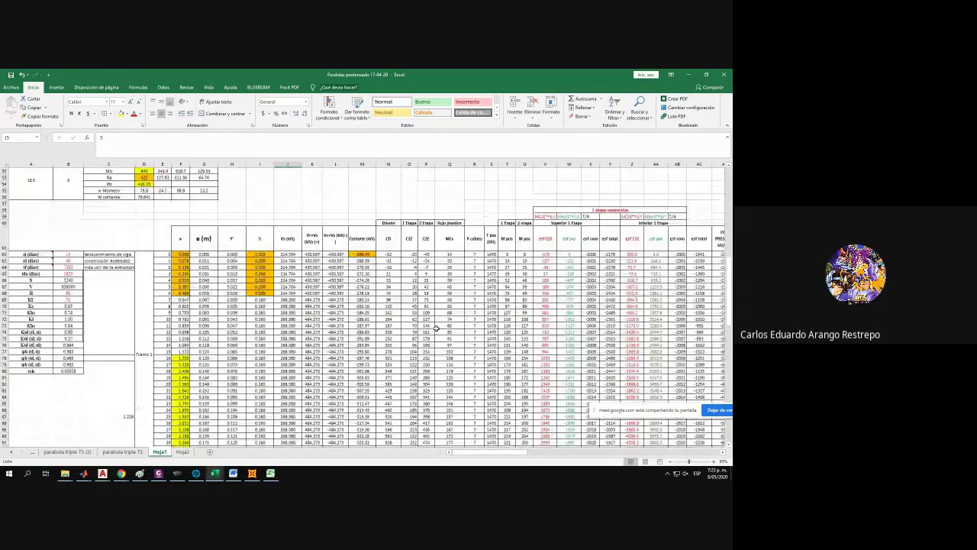
scroll(437, 328, down, 3)
scroll(436, 329, down, 20)
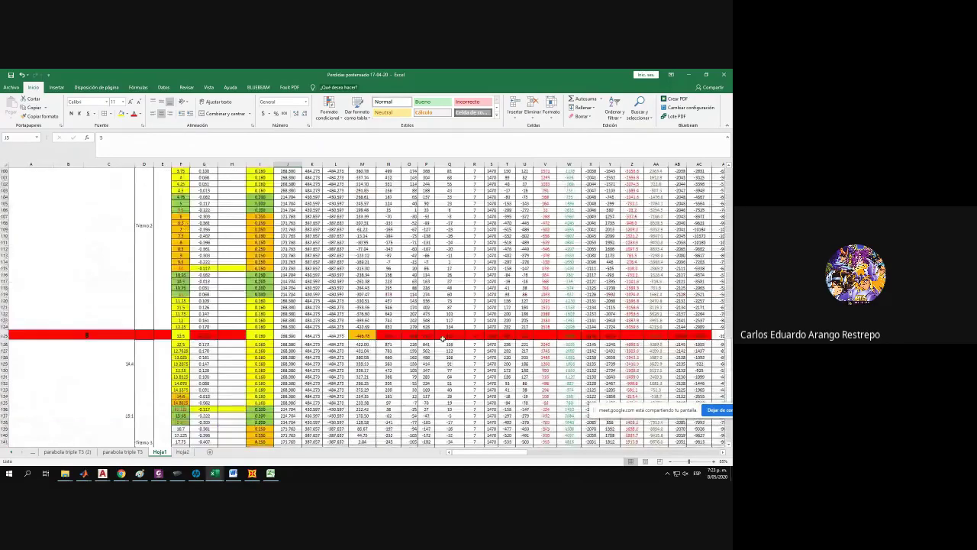
scroll(445, 336, up, 20)
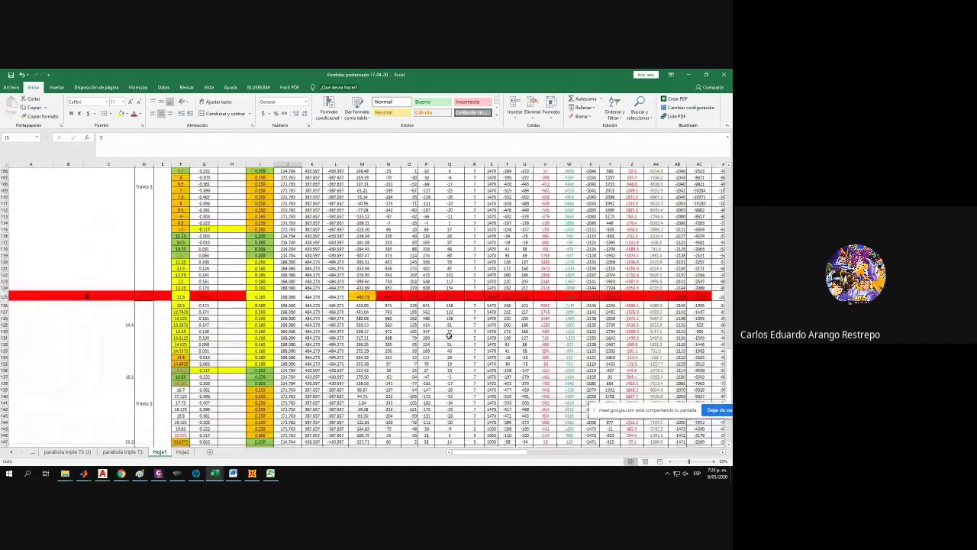
scroll(432, 335, up, 2)
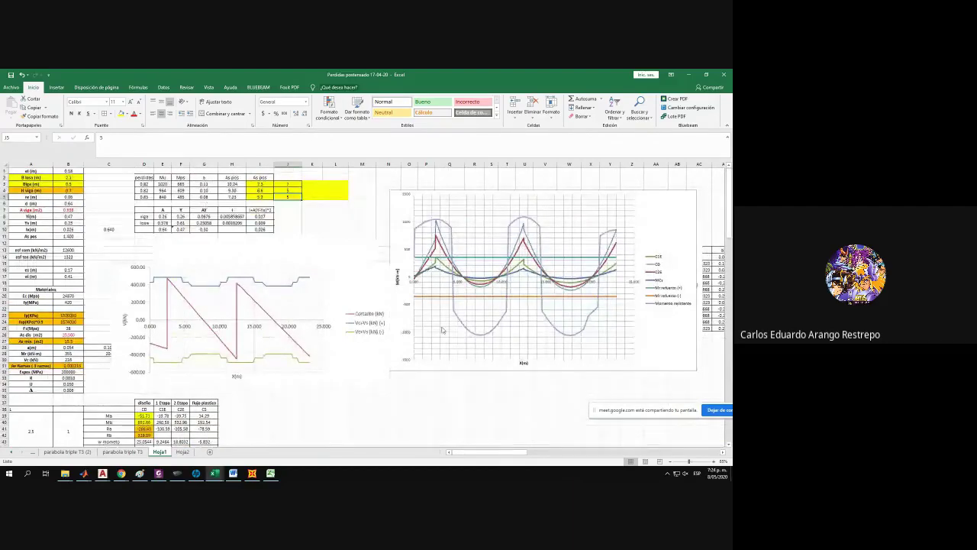
Examine the calculation table's last columns, from % de perdidas to Momento resistente, and return to the input data.
drag(499, 452, 433, 456)
scroll(417, 421, down, 8)
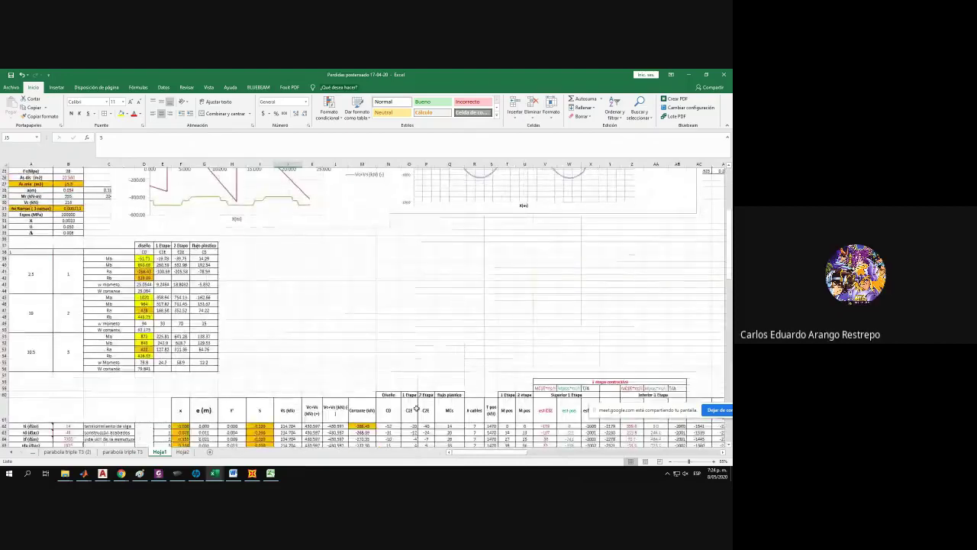
scroll(416, 407, up, 5)
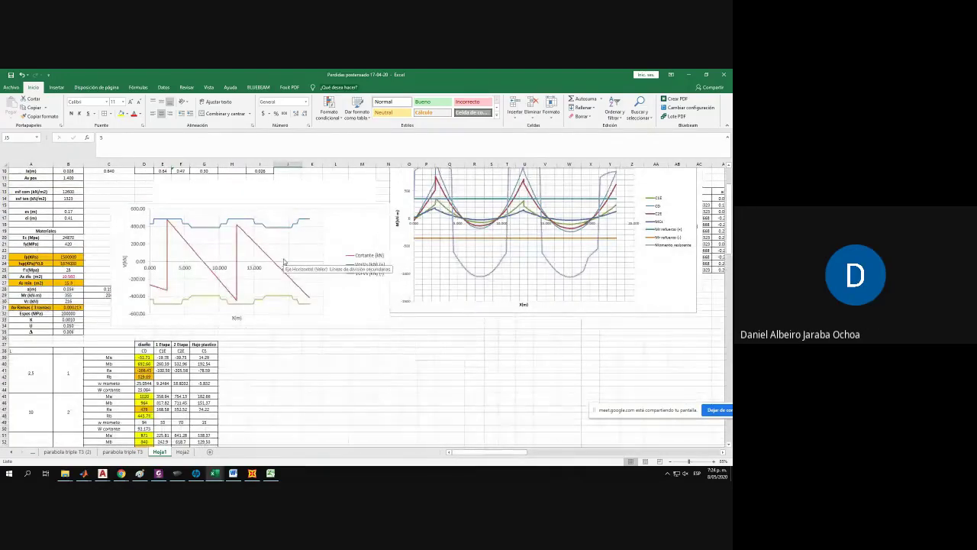
scroll(284, 262, up, 3)
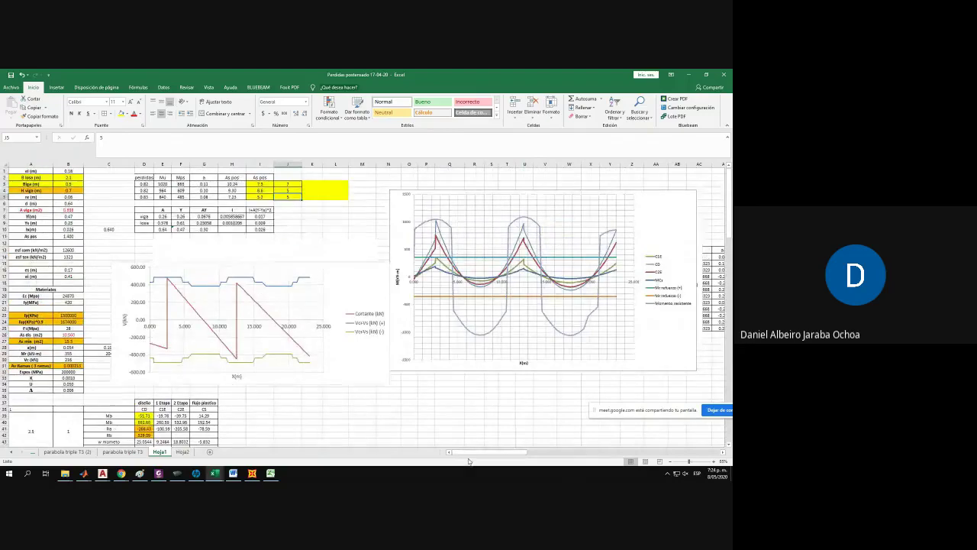
drag(474, 459, 566, 456)
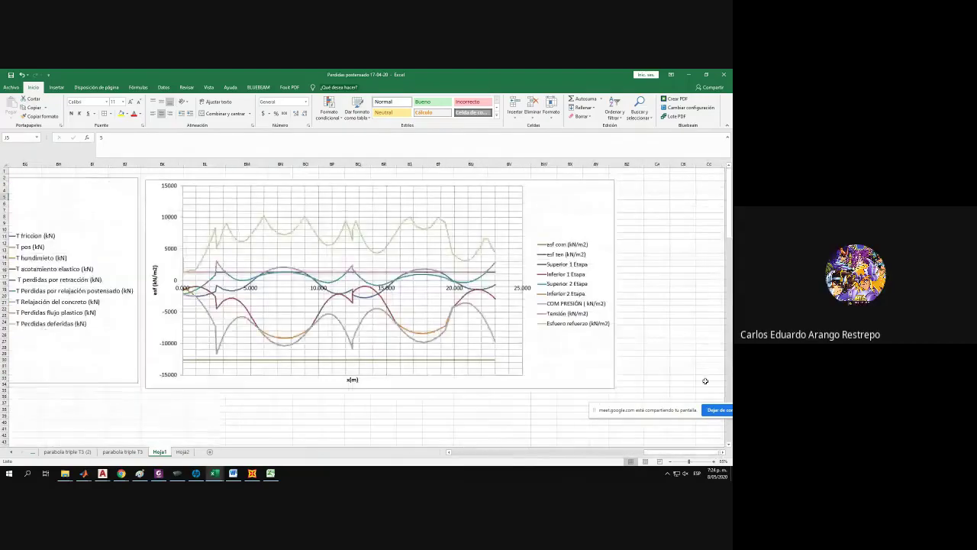
scroll(714, 453, down, 9)
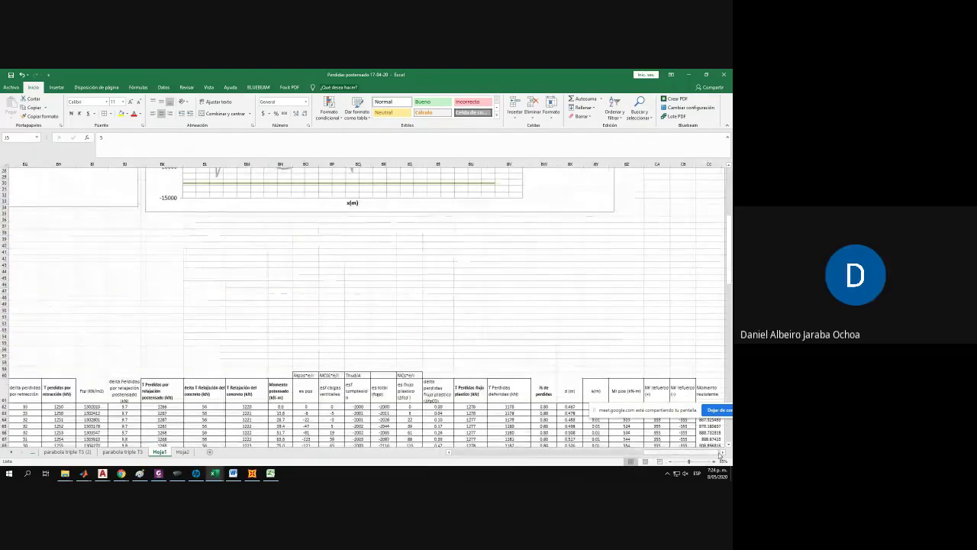
click(721, 453)
click(722, 452)
click(721, 452)
click(722, 452)
click(721, 453)
scroll(601, 387, down, 9)
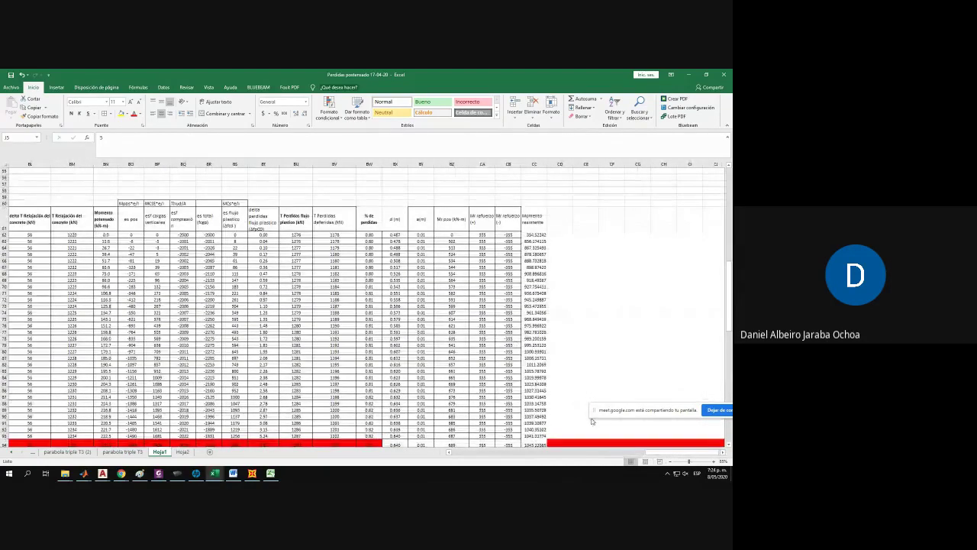
scroll(666, 453, left, 1)
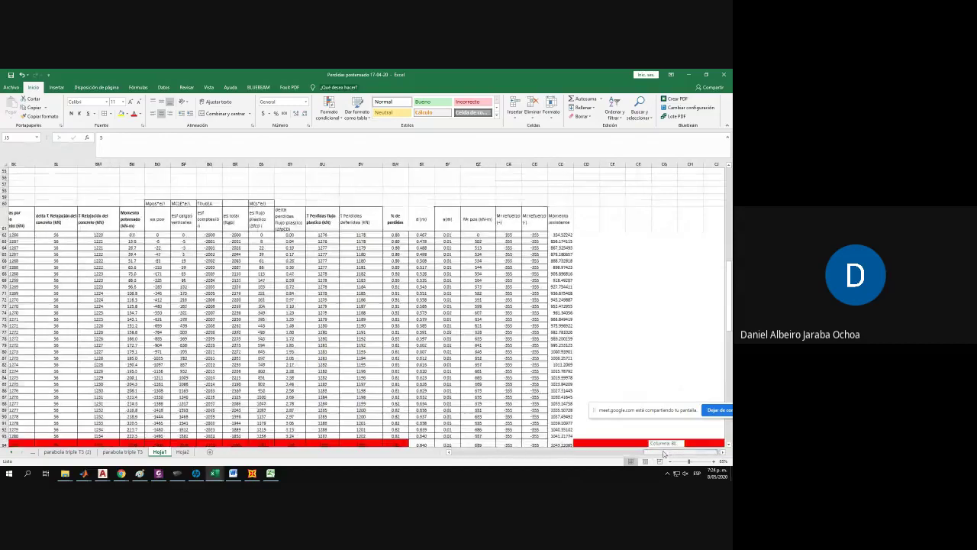
click(411, 218)
drag(467, 217, 572, 221)
drag(662, 453, 375, 460)
scroll(91, 337, up, 4)
scroll(90, 336, up, 12)
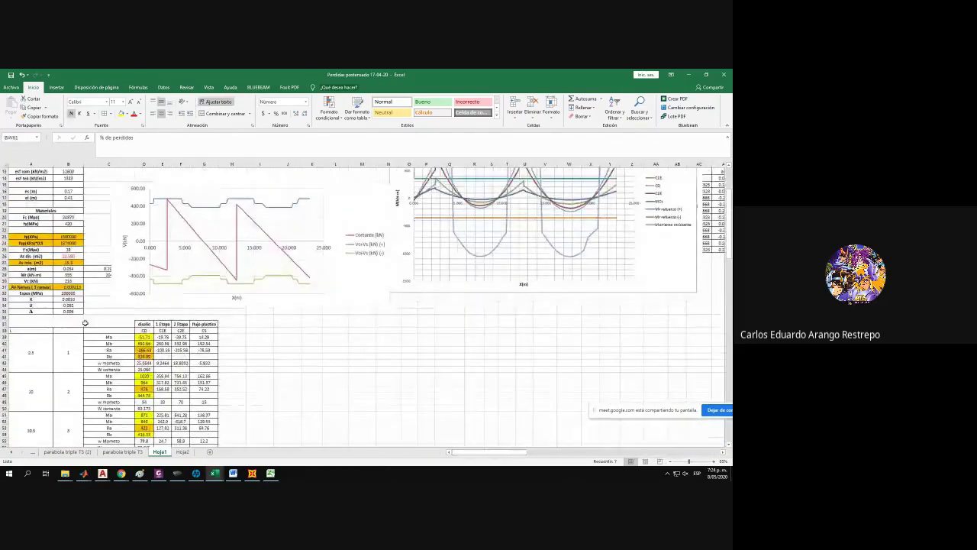
Select the As mín value in B27 and place the AutoCAD beam detailing drawing beside the spreadsheet.
scroll(67, 316, up, 2)
click(70, 340)
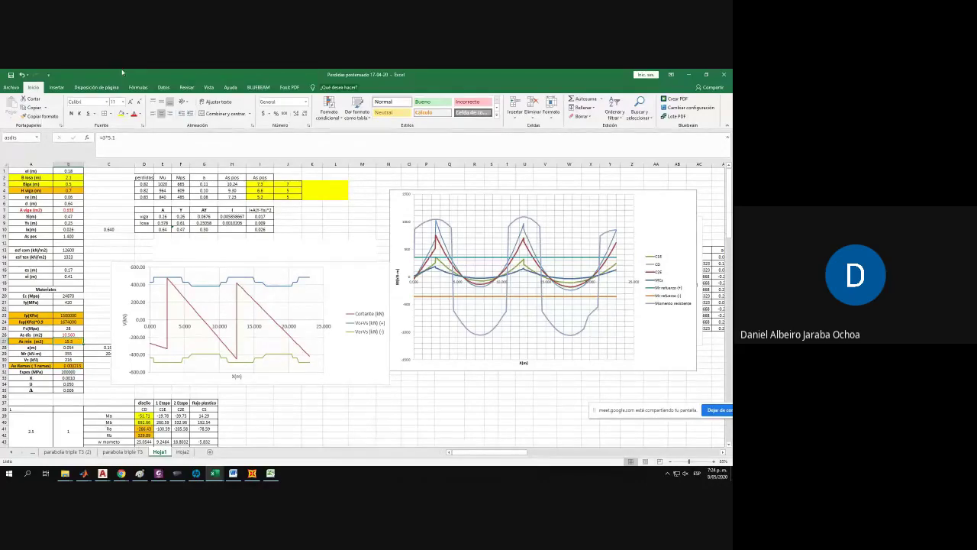
drag(122, 73, 2, 80)
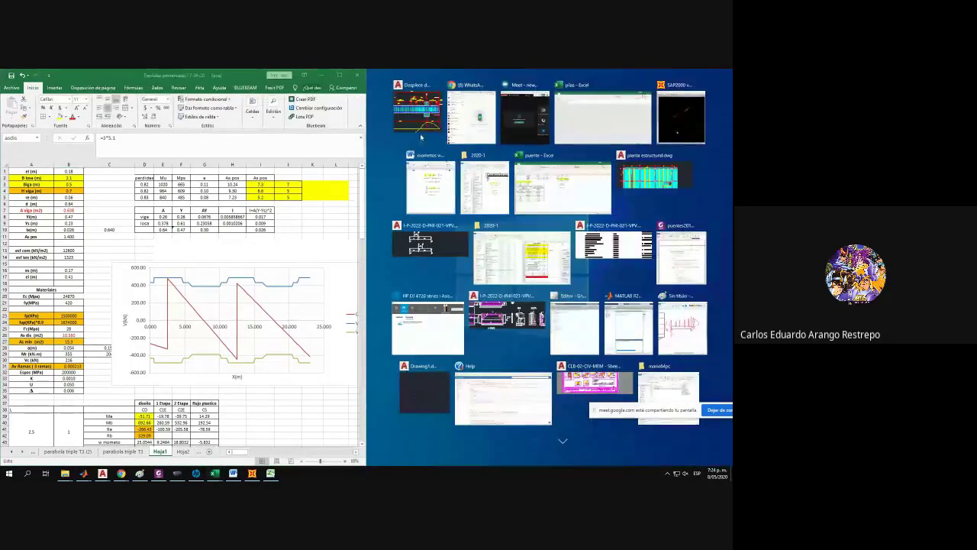
click(419, 137)
Open the As mín formula in B27 and compare it with the #8 bar labels near support A in the drawing.
scroll(481, 359, up, 3)
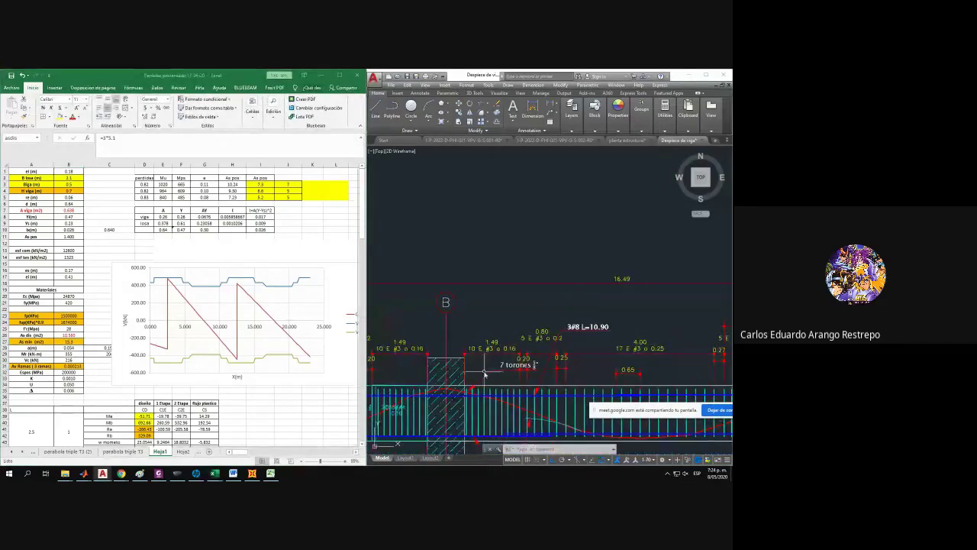
middle_drag(486, 362, 564, 356)
middle_drag(434, 368, 665, 354)
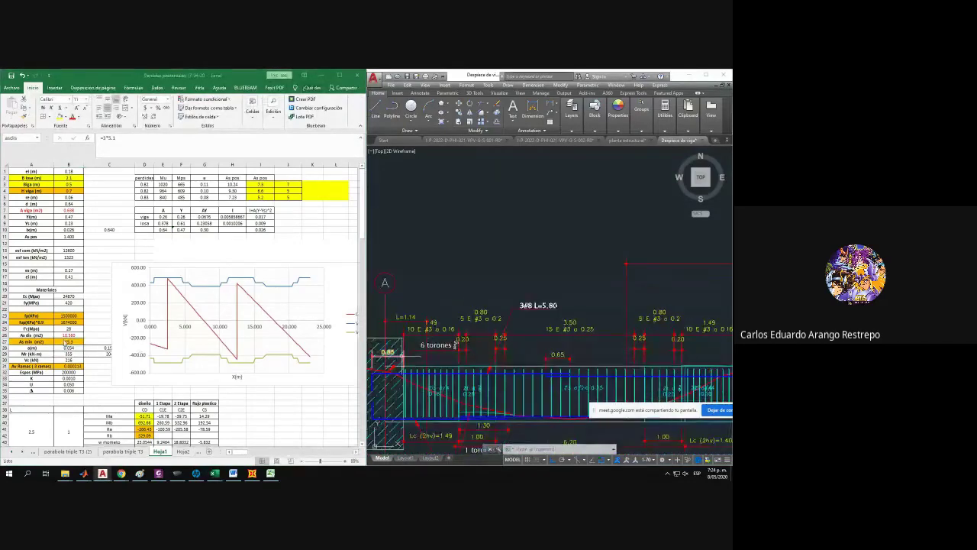
click(68, 341)
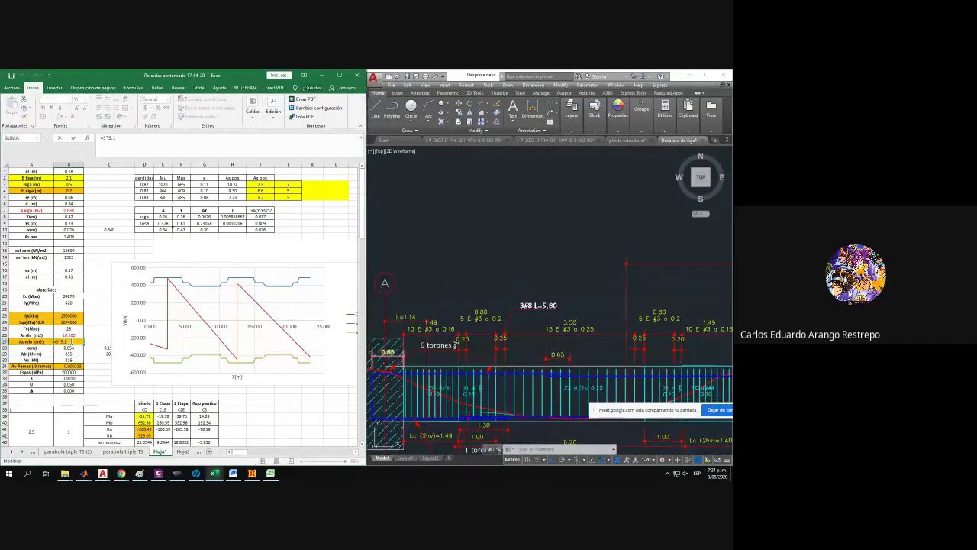
scroll(494, 355, up, 2)
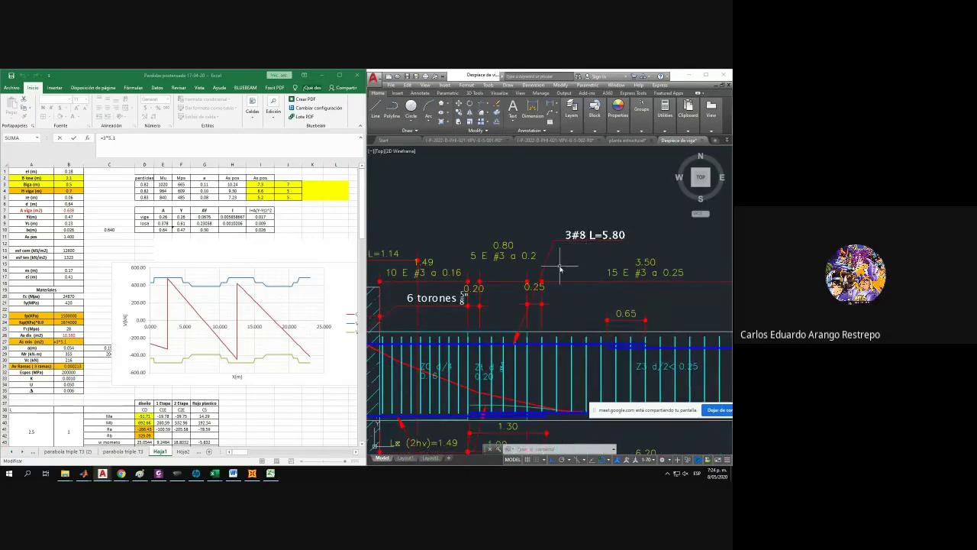
scroll(565, 275, down, 3)
scroll(535, 345, up, 3)
mouse_move(526, 344)
middle_down()
mouse_move(464, 420)
mouse_move(517, 413)
middle_up()
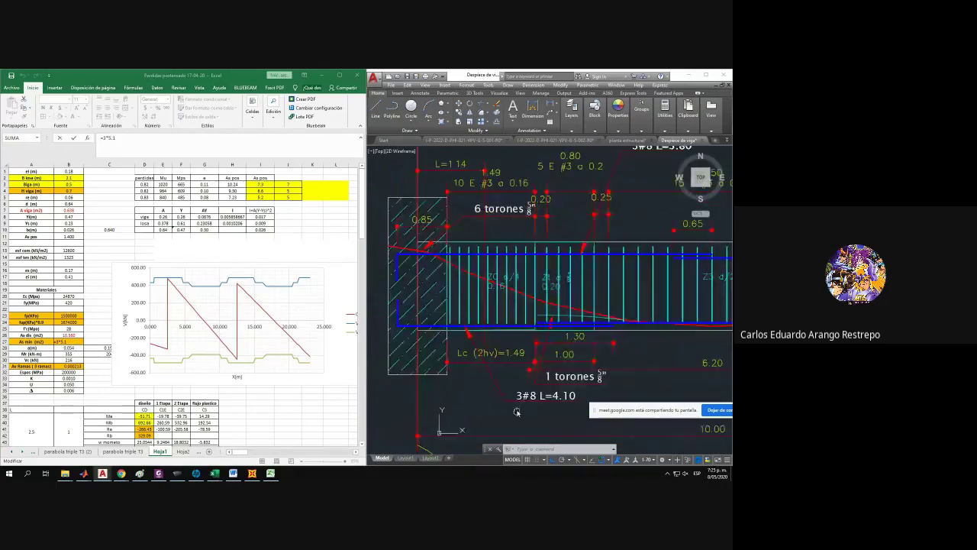
Examine the tendon and #8 bar labels in the beam elevation from support A past B to support C.
middle_drag(617, 296, 506, 328)
scroll(488, 293, down, 2)
mouse_move(651, 299)
middle_down()
mouse_move(487, 293)
mouse_move(513, 291)
middle_up()
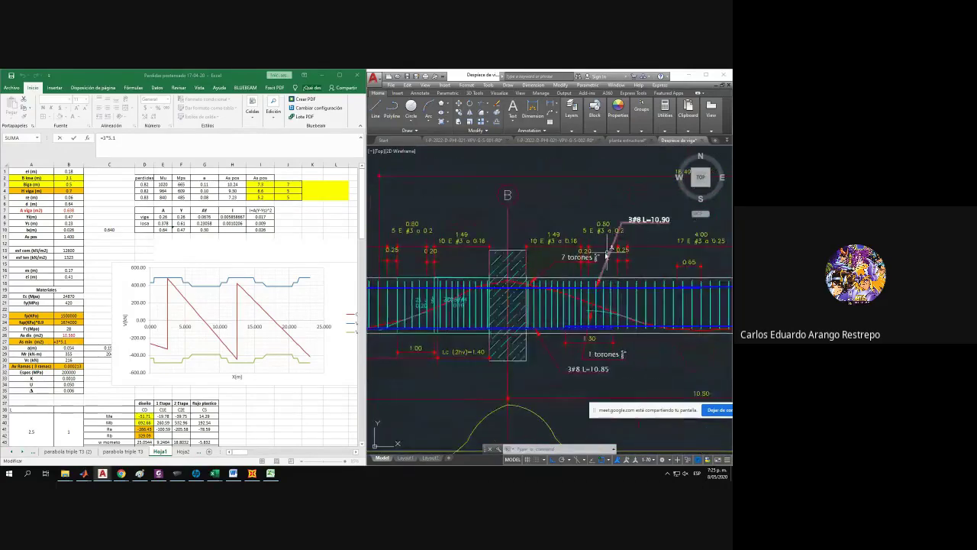
scroll(585, 368, up, 3)
middle_drag(548, 341, 525, 349)
scroll(526, 348, down, 4)
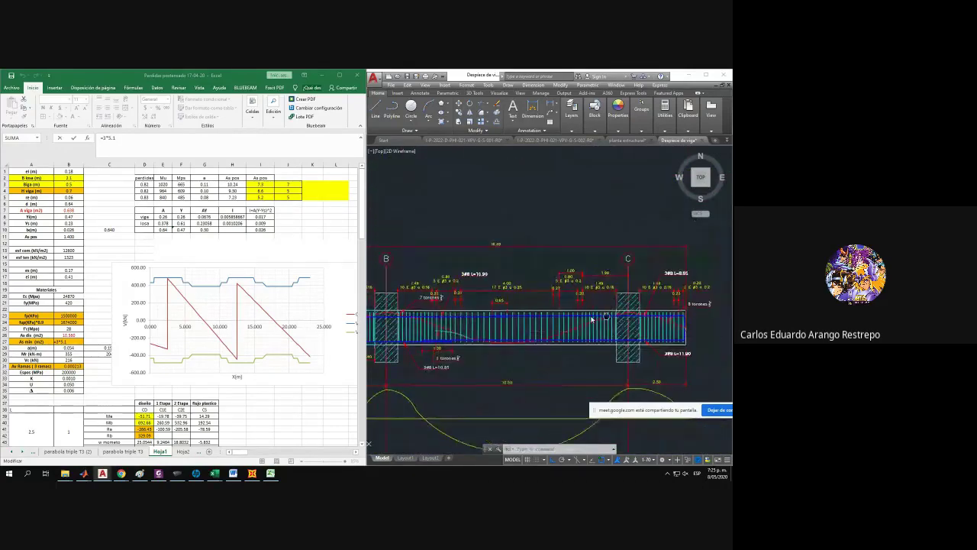
scroll(609, 269, up, 3)
scroll(608, 268, down, 1)
middle_drag(609, 269, 593, 254)
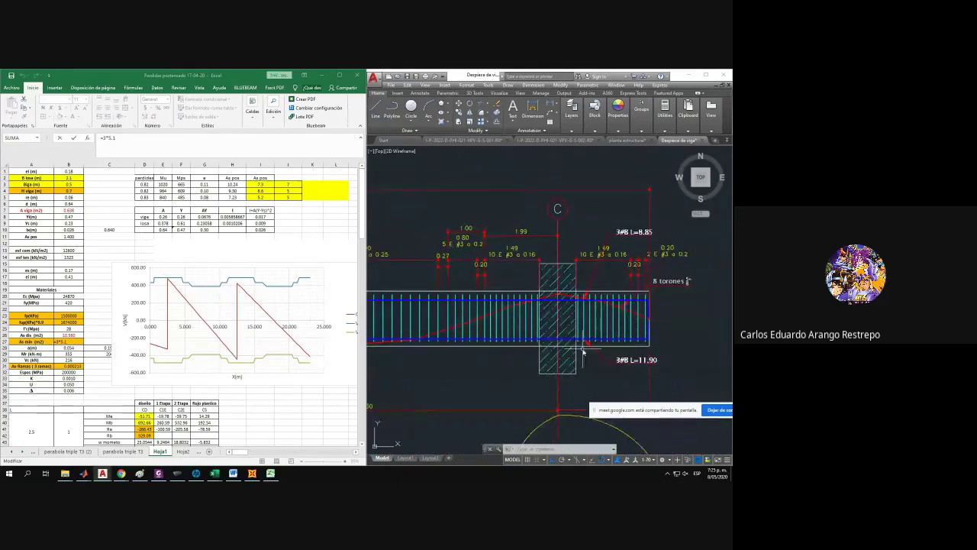
Follow the bottom reinforcement back from support C to support A and inspect the 3#8 L=4.10 leader.
middle_drag(583, 349, 697, 348)
middle_drag(487, 349, 652, 349)
middle_drag(548, 349, 644, 345)
mouse_move(527, 345)
middle_down()
mouse_move(636, 346)
mouse_move(560, 347)
mouse_move(605, 350)
middle_up()
middle_drag(472, 351, 543, 352)
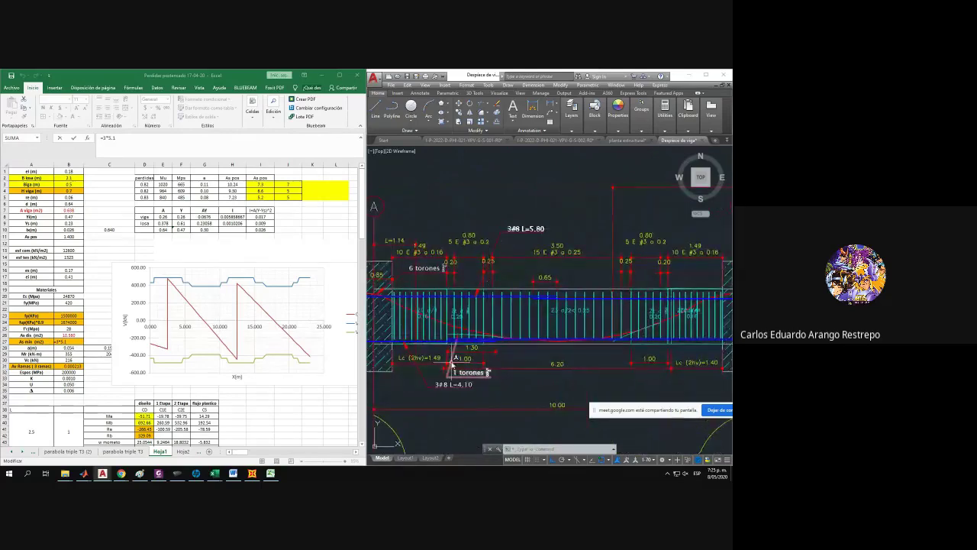
scroll(451, 348, up, 3)
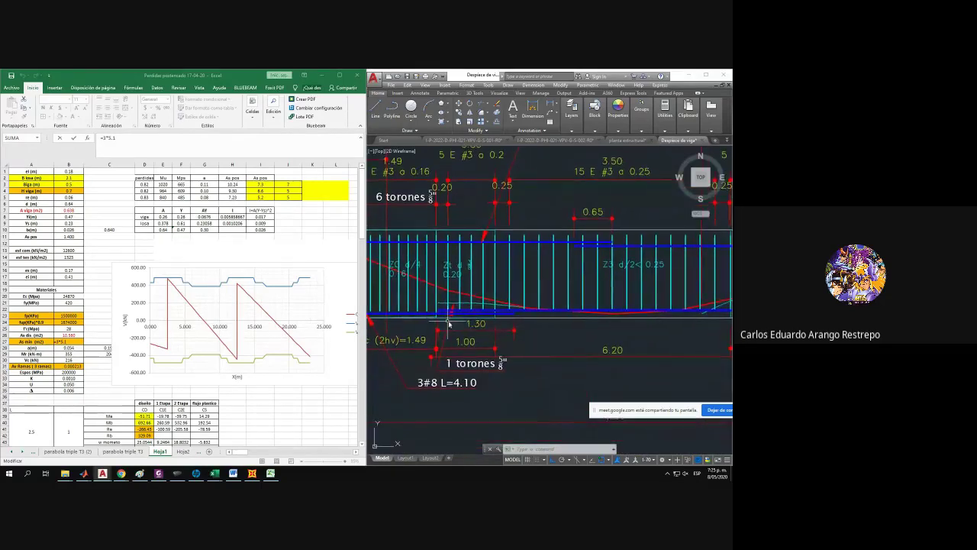
middle_drag(472, 350, 538, 339)
click(480, 364)
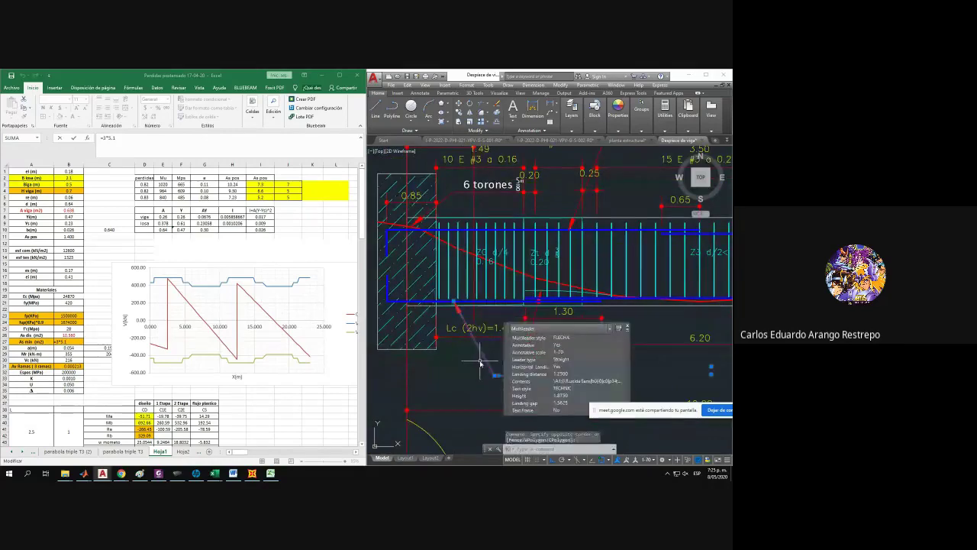
key(Escape)
Trace the tendon profile and longitudinal bars across both spans to support C and back to support A.
middle_drag(695, 336, 491, 344)
middle_drag(582, 310, 463, 303)
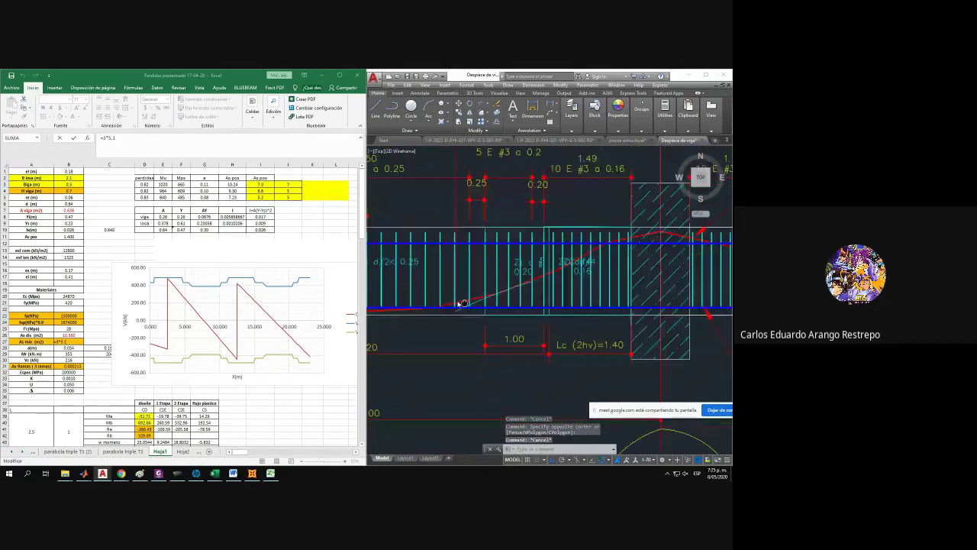
scroll(461, 303, down, 2)
scroll(539, 313, up, 2)
scroll(636, 333, down, 1)
middle_drag(636, 334, 505, 321)
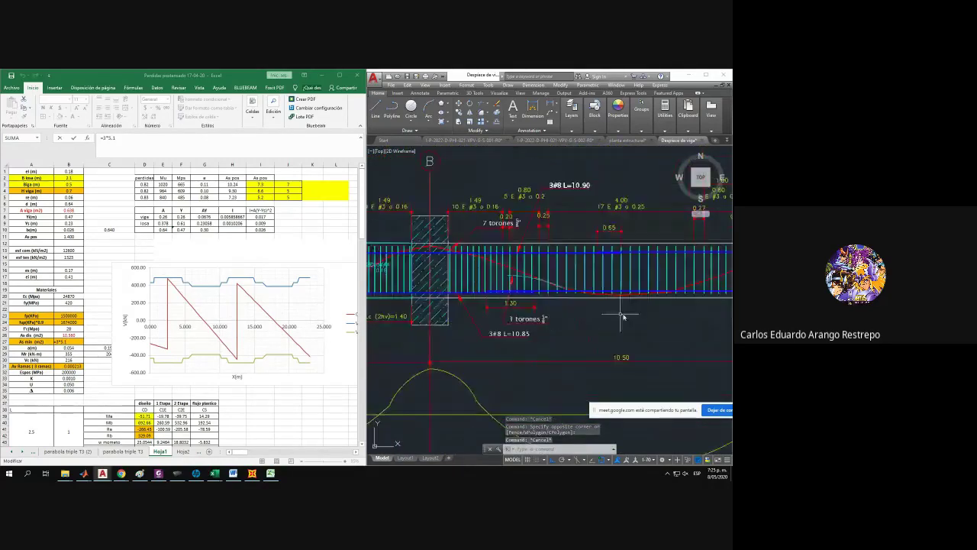
middle_drag(655, 309, 445, 316)
middle_drag(647, 303, 647, 343)
mouse_move(684, 294)
middle_down()
mouse_move(588, 294)
mouse_move(649, 326)
middle_up()
middle_drag(569, 316, 687, 305)
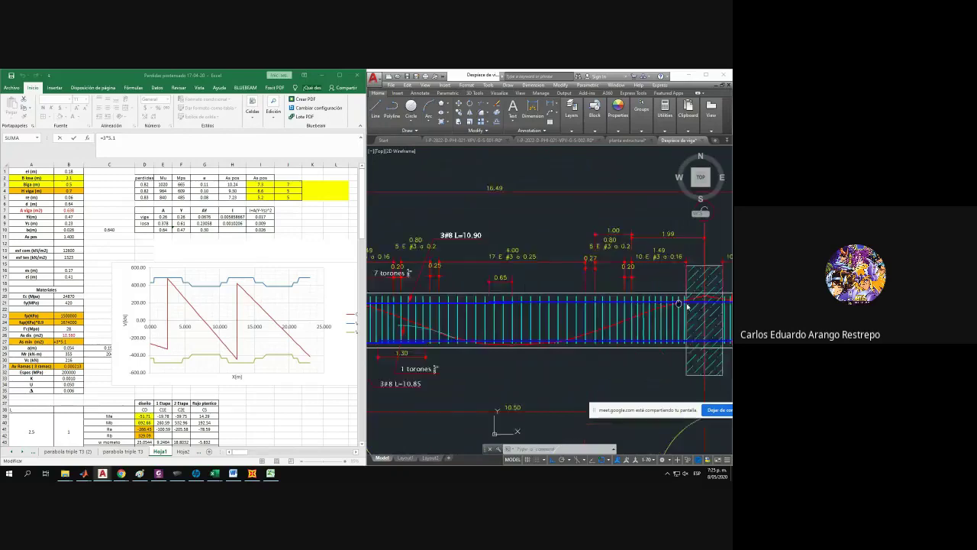
middle_drag(454, 319, 641, 310)
middle_drag(492, 324, 613, 325)
middle_drag(480, 316, 523, 316)
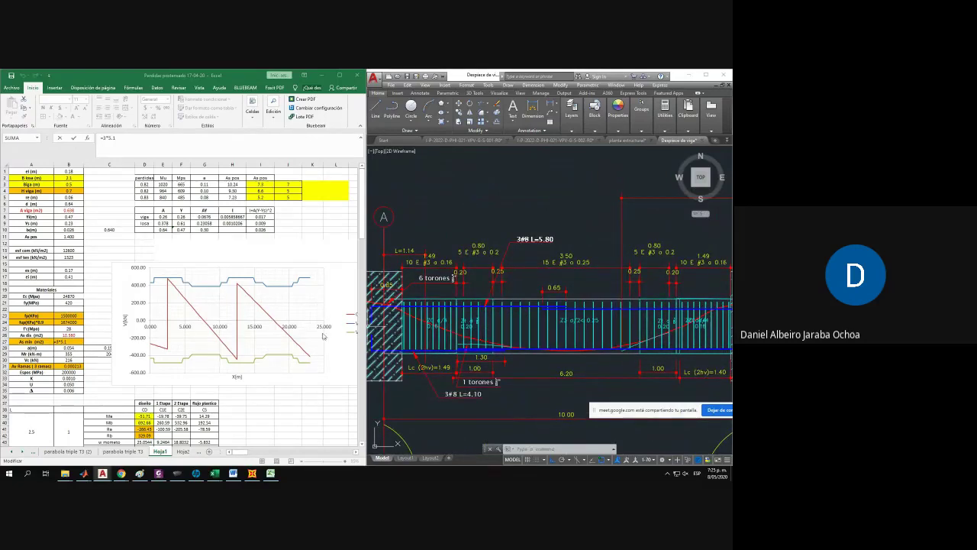
Delete the loose horizontal lines beside the 0.50 by 0.70 beam cross-section in the drawing.
scroll(636, 303, down, 4)
scroll(636, 303, up, 6)
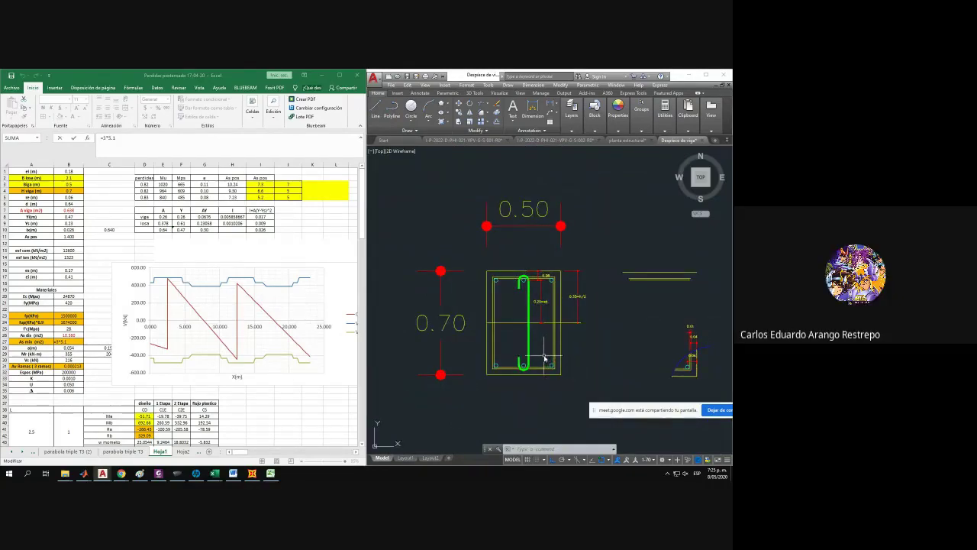
click(697, 287)
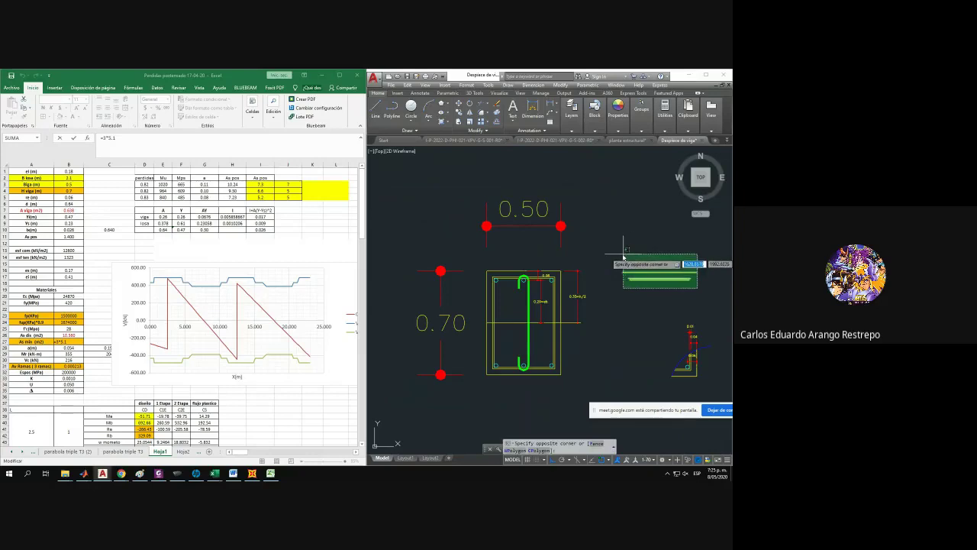
click(614, 255)
key(Delete)
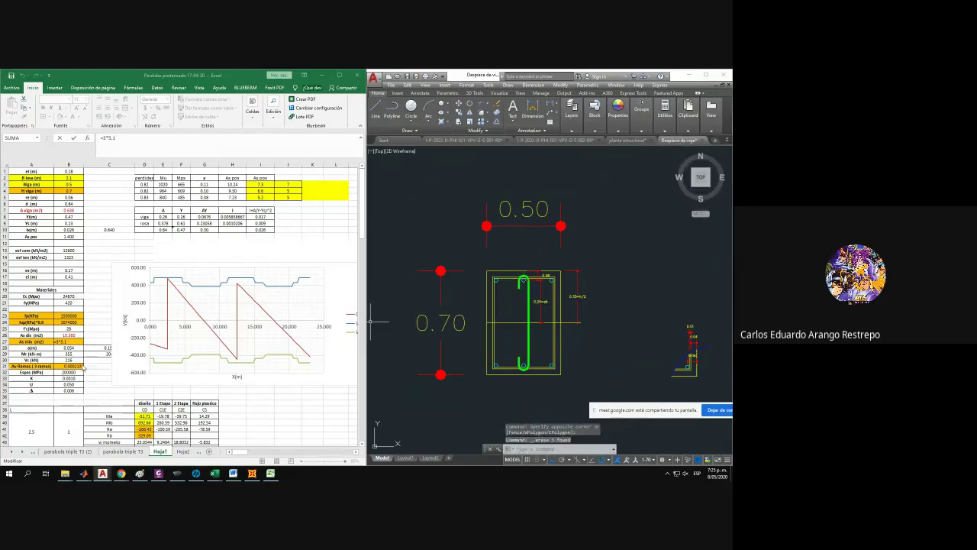
Close the As mín cell edit in B27 with the formula =3*5.1 and maximize the spreadsheet window.
click(77, 365)
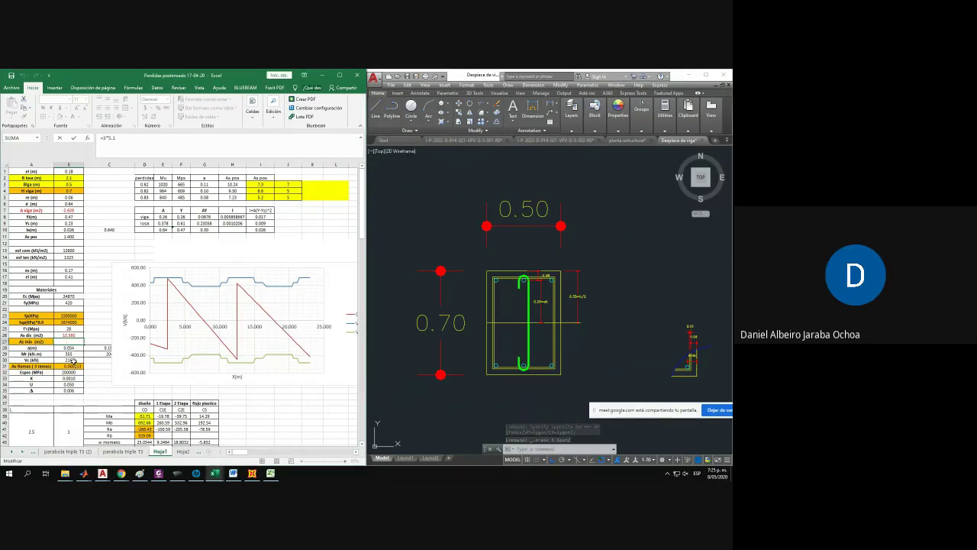
key(ctrl+Return)
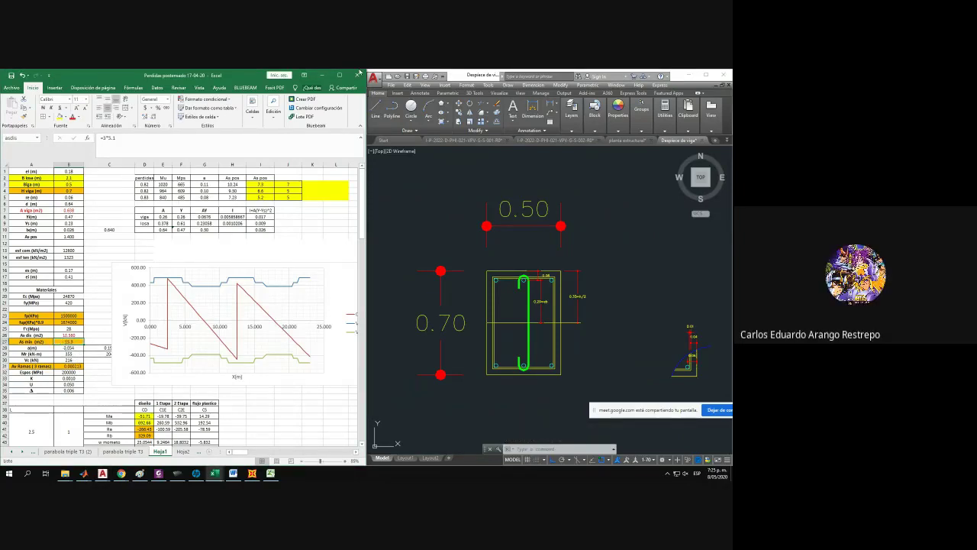
click(340, 76)
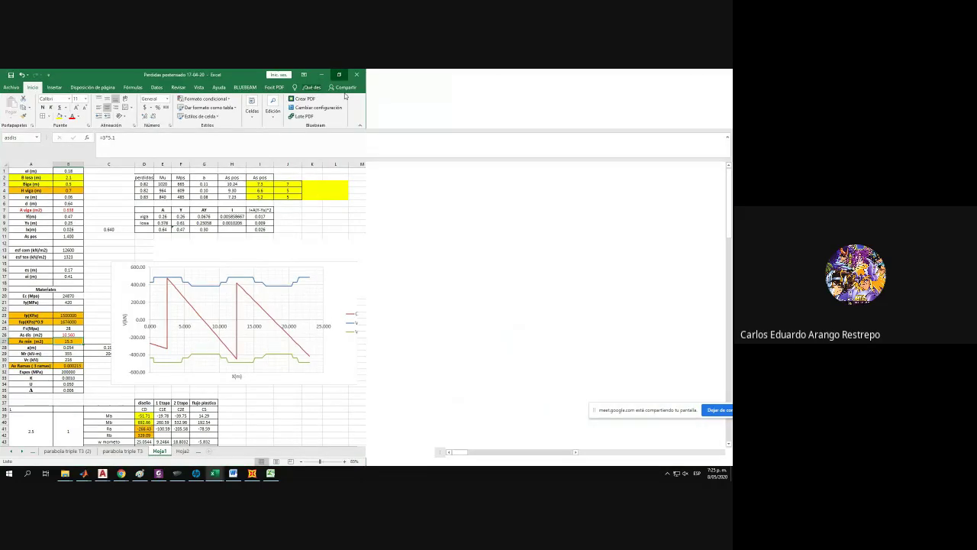
Check the cable counts in J4 and J5 of Hoja1 and locate the station table with its # cables column.
mouse_move(500, 452)
mouse_down()
mouse_move(529, 452)
mouse_move(501, 457)
mouse_up()
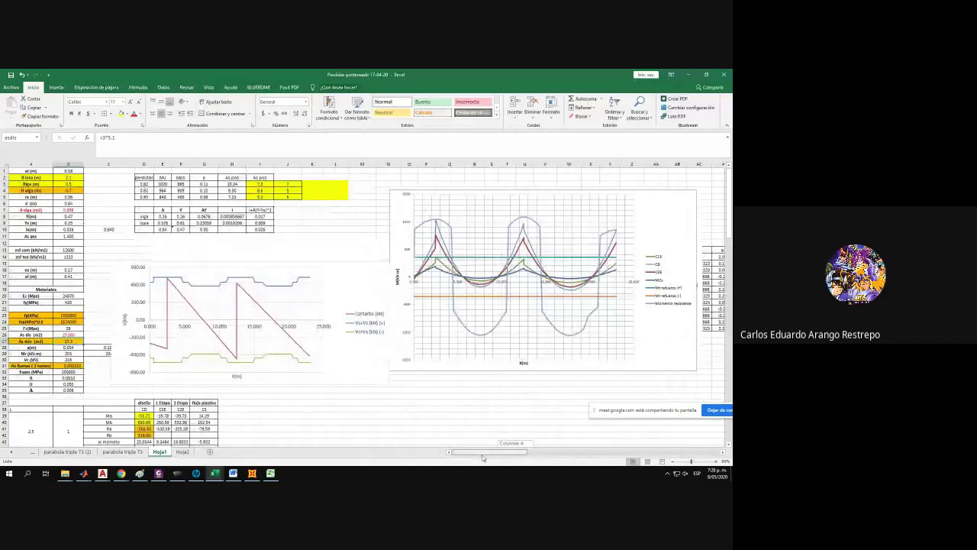
click(299, 190)
click(295, 188)
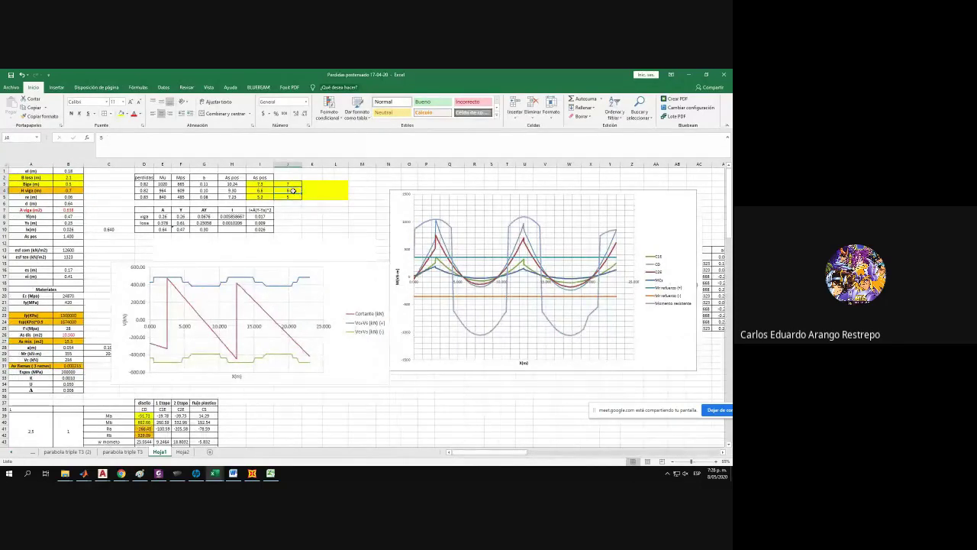
key(Return)
key(Return)
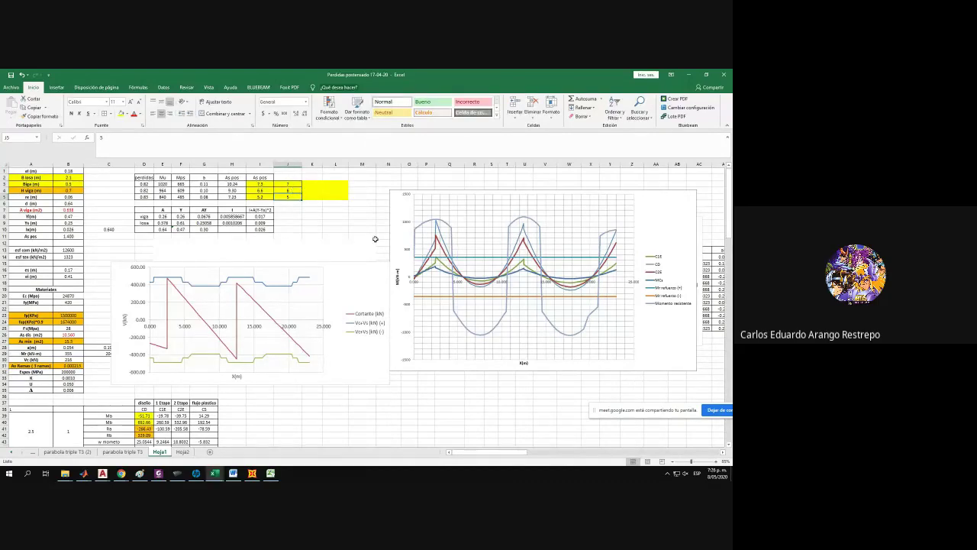
scroll(375, 239, down, 7)
scroll(370, 242, down, 10)
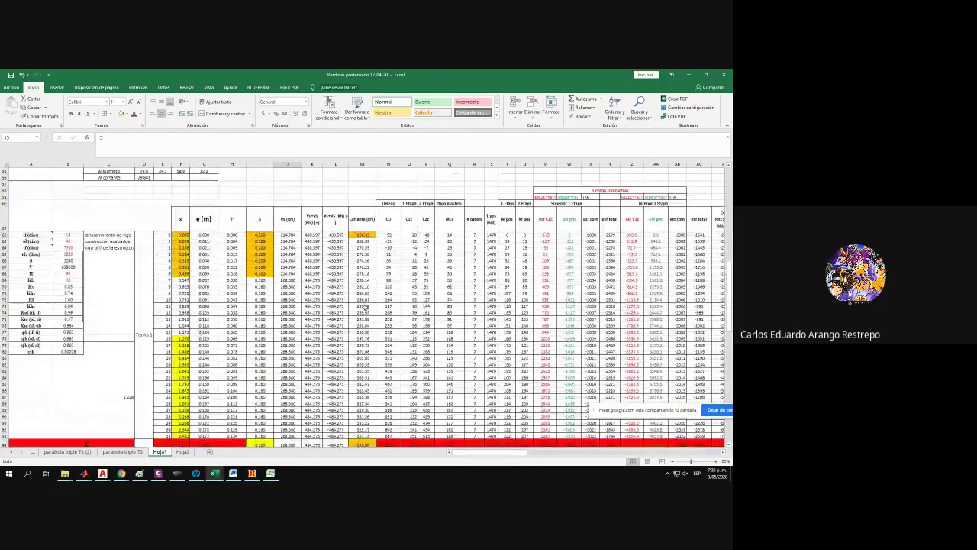
scroll(478, 378, down, 5)
In the beam elevation drawing, dimension the distance from the tendon change in span B–C to the beam end beyond support C.
double_click(420, 72)
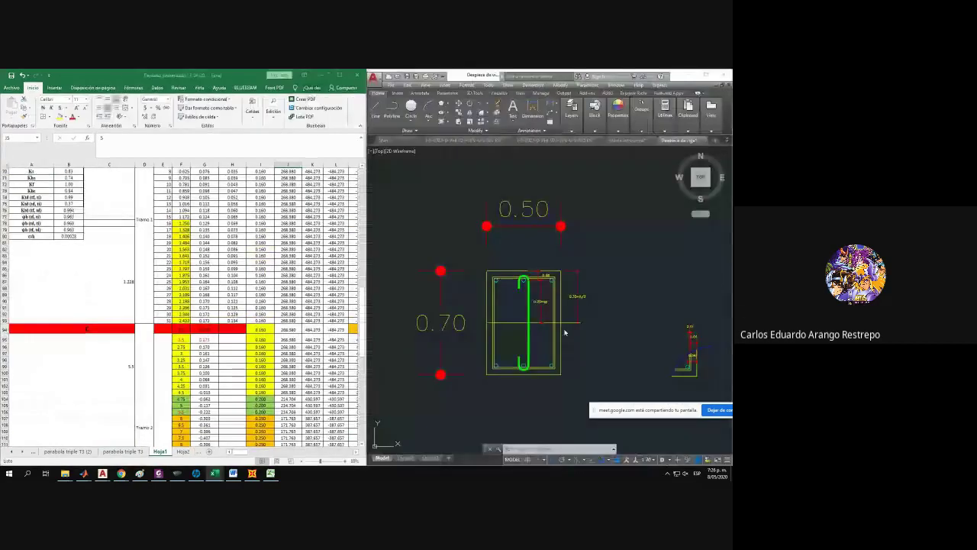
scroll(462, 275, down, 5)
mouse_move(438, 296)
middle_down()
mouse_move(543, 287)
mouse_move(728, 230)
middle_up()
scroll(565, 284, down, 6)
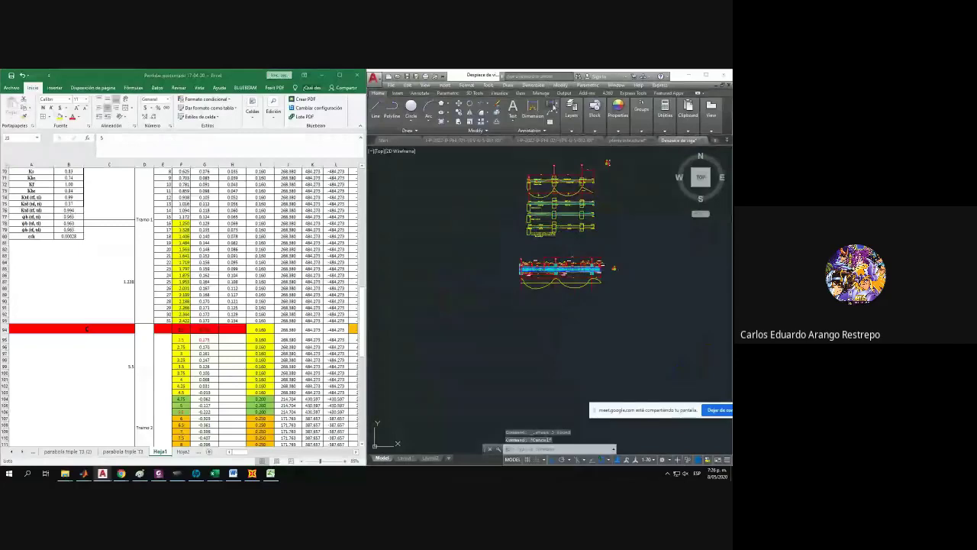
click(529, 108)
scroll(534, 214, up, 3)
scroll(541, 206, up, 2)
key(Escape)
middle_drag(526, 216, 625, 224)
click(537, 188)
click(471, 218)
click(378, 301)
mouse_move(598, 306)
middle_down()
mouse_move(497, 308)
mouse_move(558, 310)
middle_up()
middle_drag(486, 308, 450, 329)
scroll(440, 301, up, 2)
click(454, 286)
key(Escape)
scroll(451, 296, down, 2)
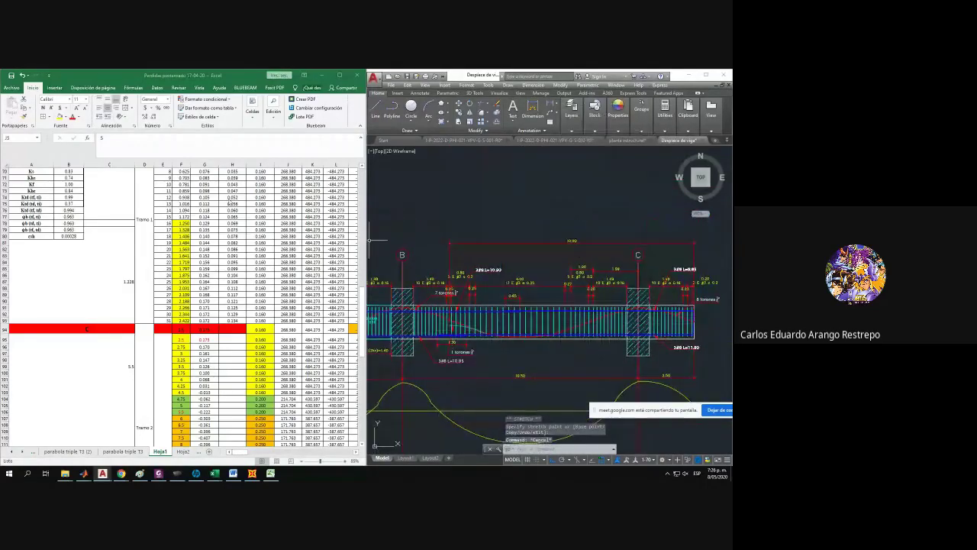
Maximize the spreadsheet and fill the # cables cells R62:R118 with yellow.
click(340, 76)
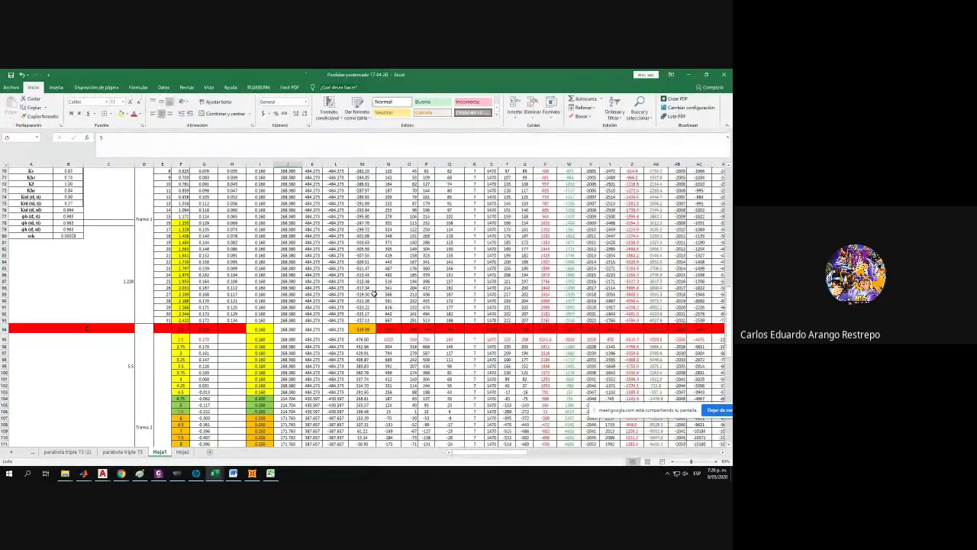
scroll(316, 336, down, 3)
scroll(183, 387, down, 2)
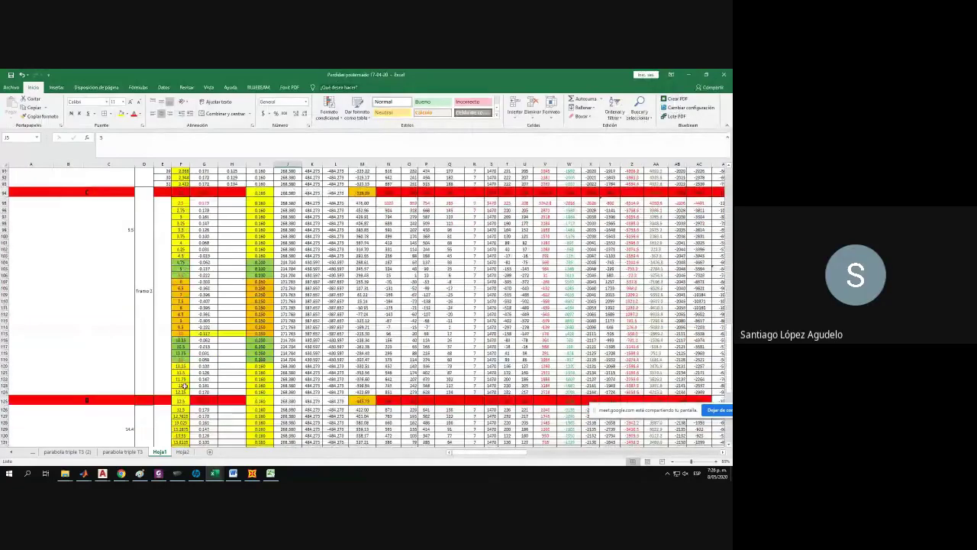
drag(181, 334, 473, 333)
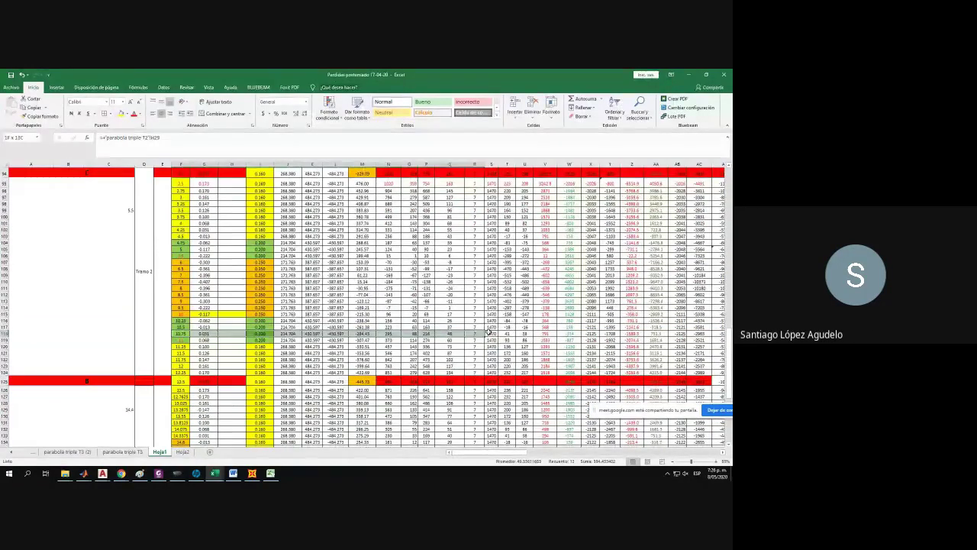
click(478, 334)
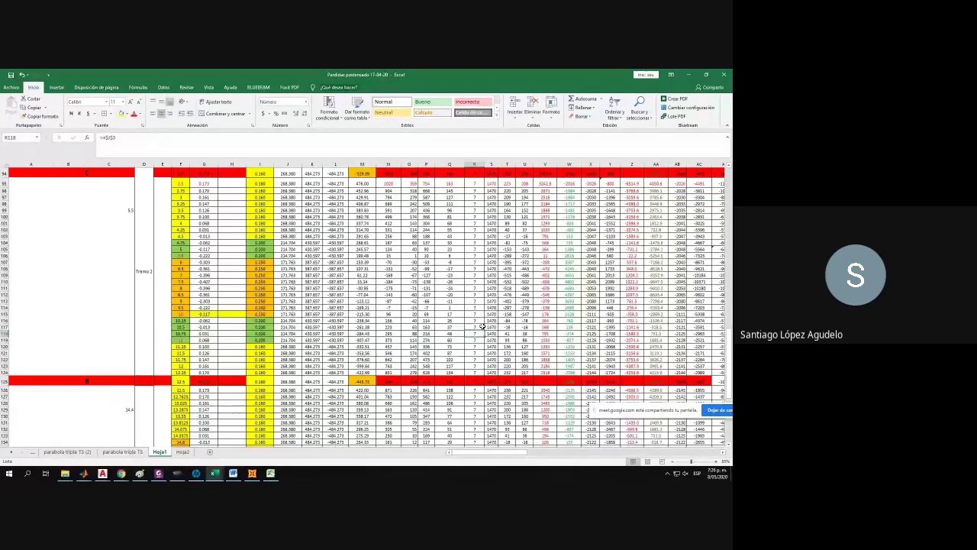
drag(479, 331, 475, 213)
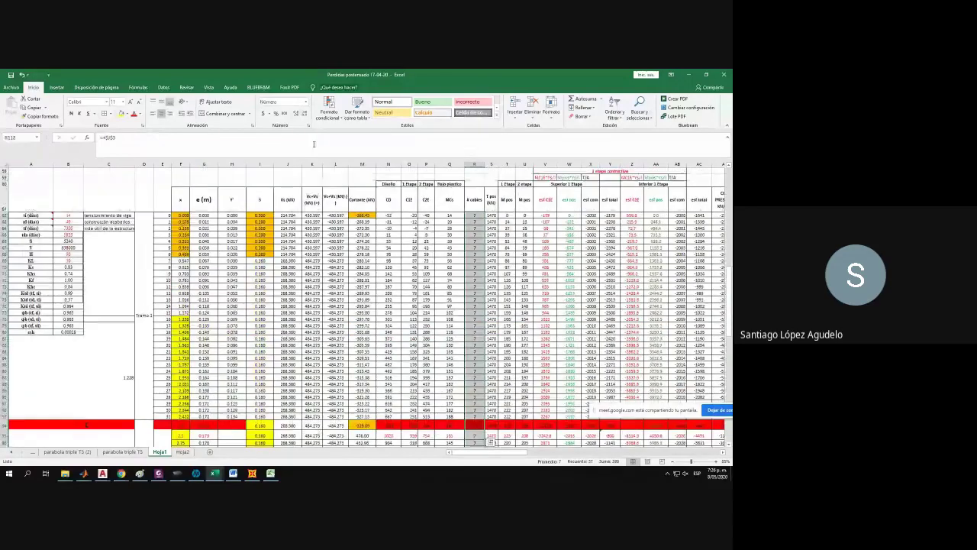
click(121, 114)
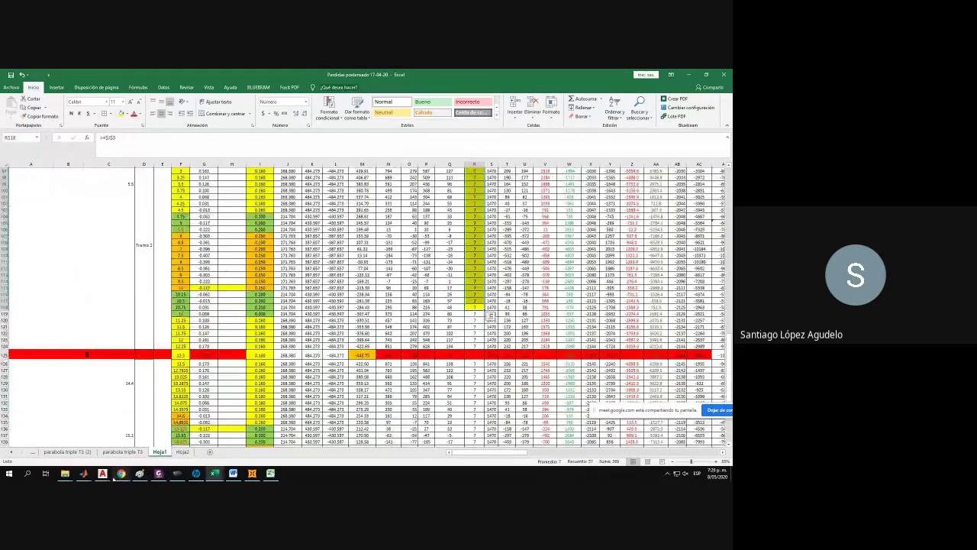
Place the spreadsheet beside the drawing again and inspect the strand callouts and stirrup spacing between supports B and C.
mouse_move(121, 473)
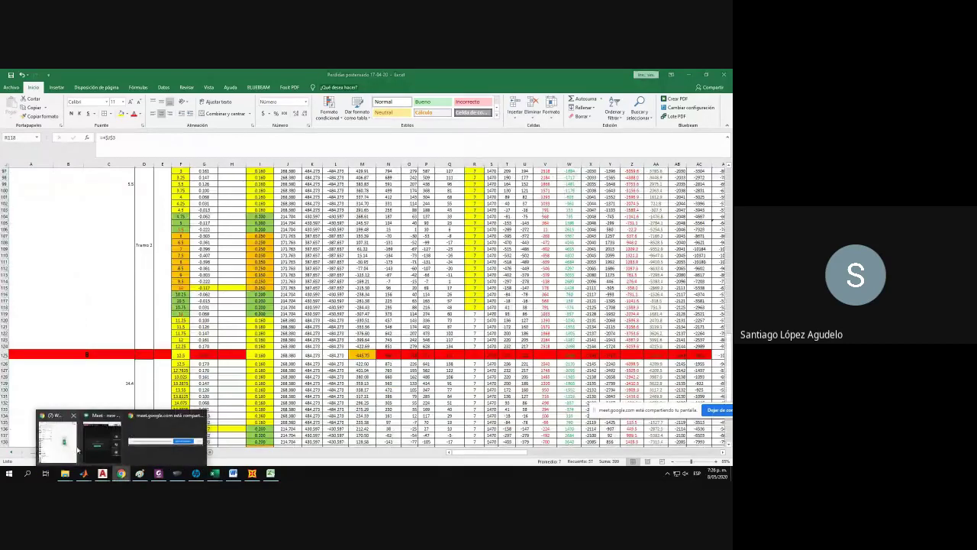
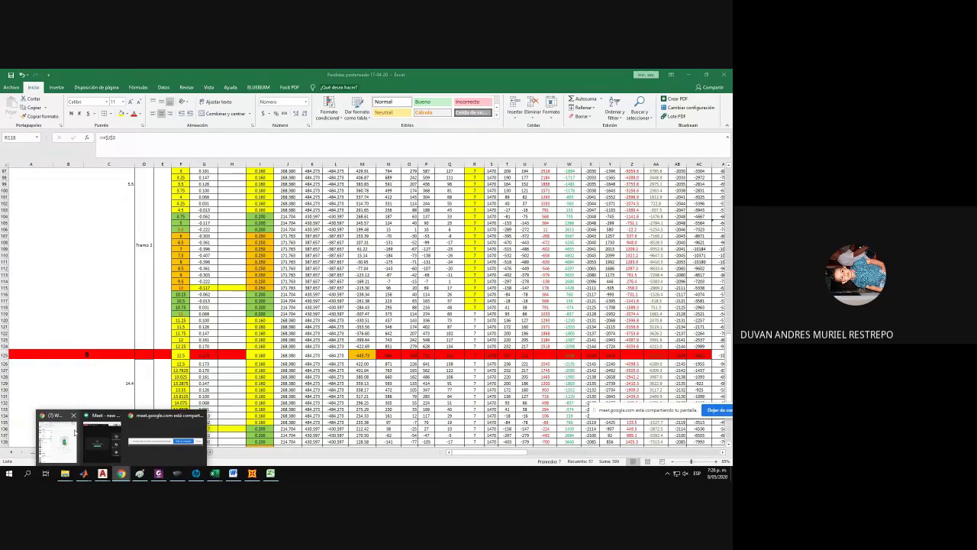
scroll(492, 359, up, 3)
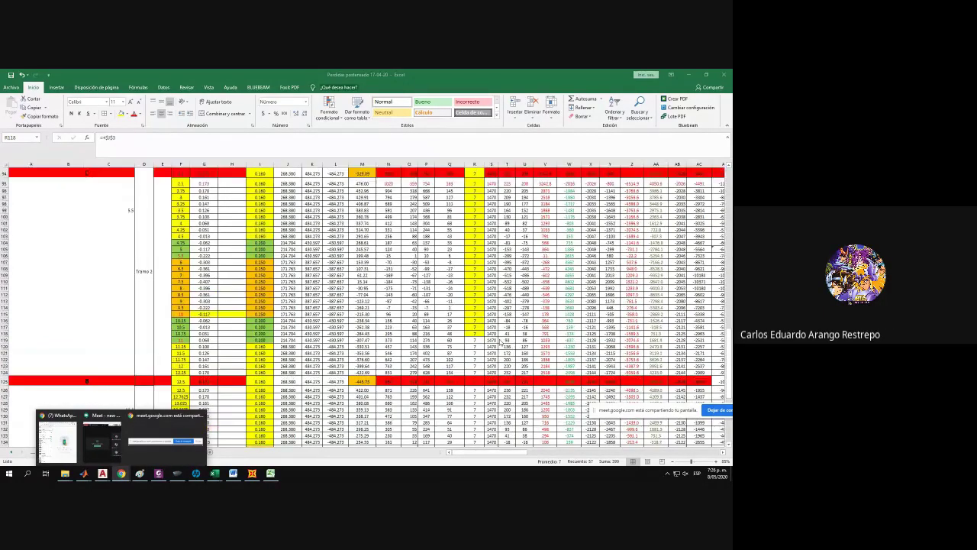
key(super+Left)
click(505, 313)
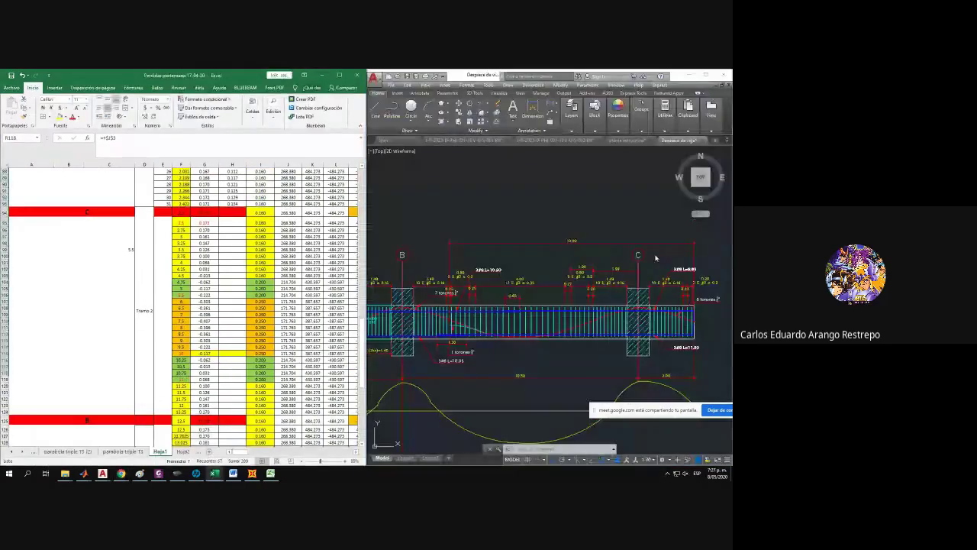
scroll(523, 292, down, 3)
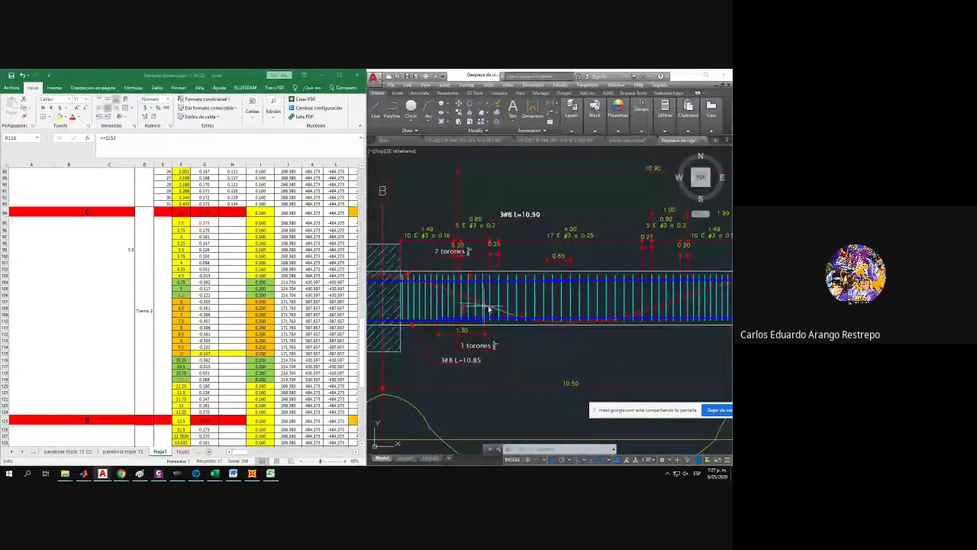
middle_drag(518, 267, 554, 266)
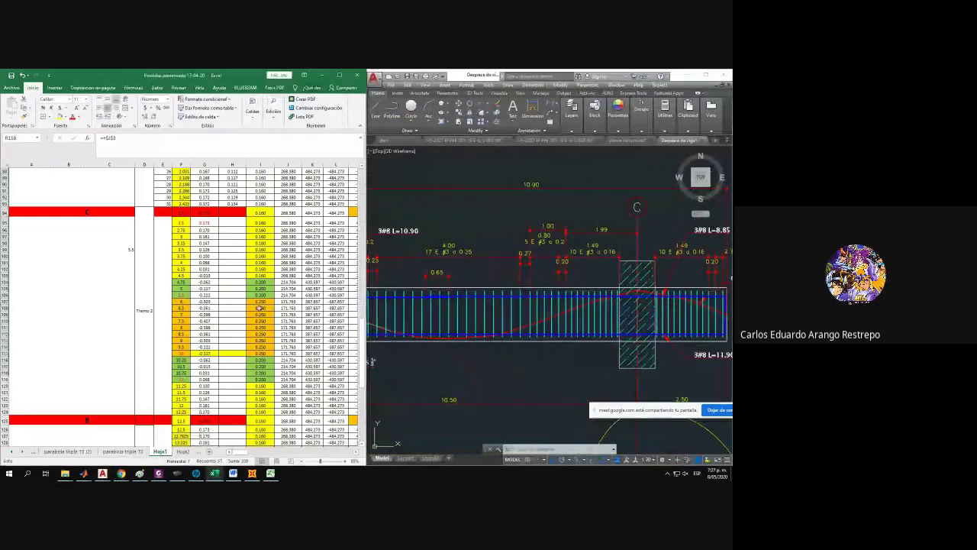
Select row 115 in Tramo 2 and trace it across the table to compare its station with the drawing.
scroll(146, 380, down, 6)
scroll(188, 324, up, 3)
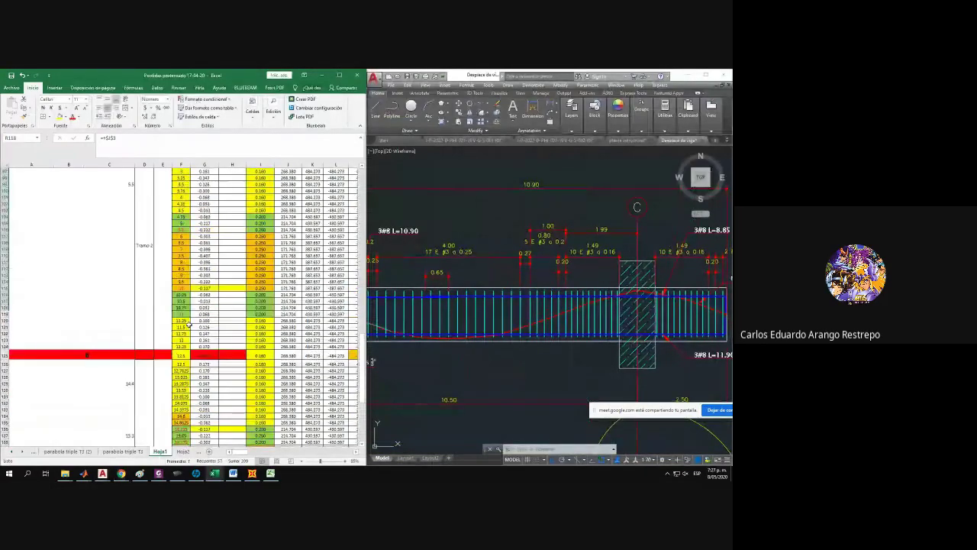
click(195, 281)
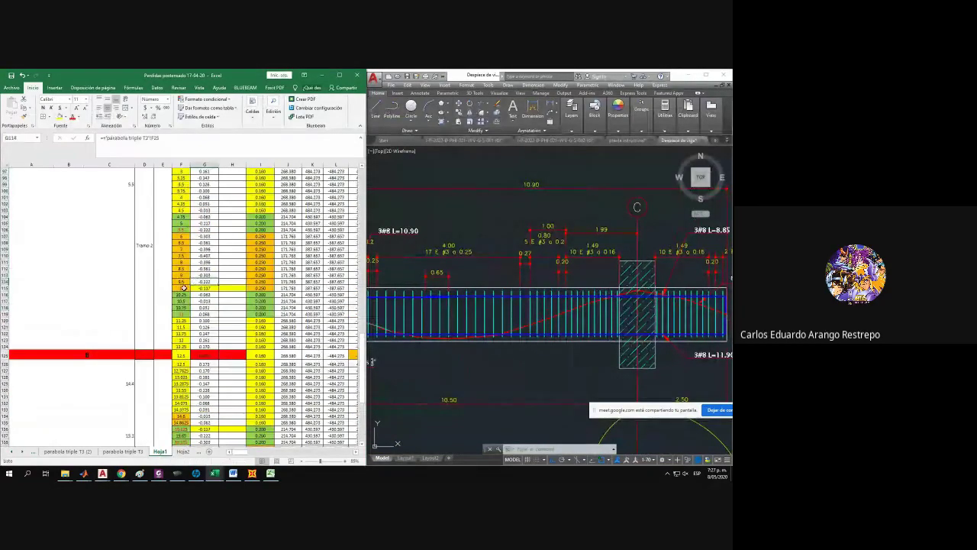
click(5, 288)
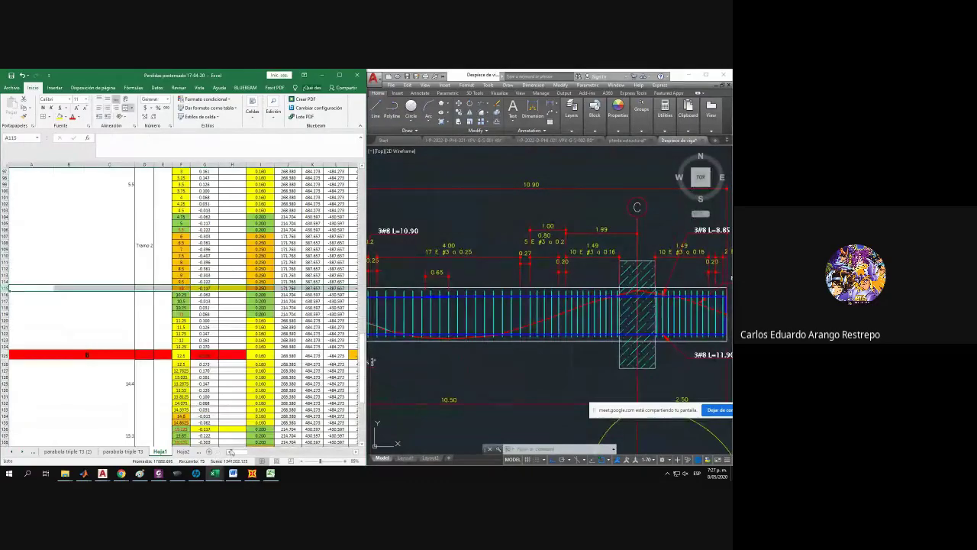
drag(236, 451, 241, 452)
scroll(92, 245, up, 8)
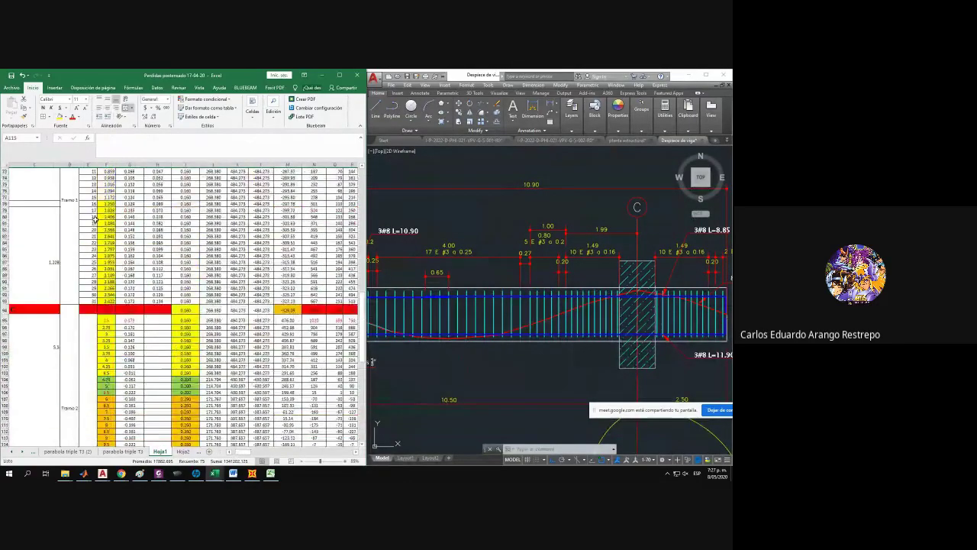
scroll(95, 219, up, 4)
scroll(104, 278, down, 8)
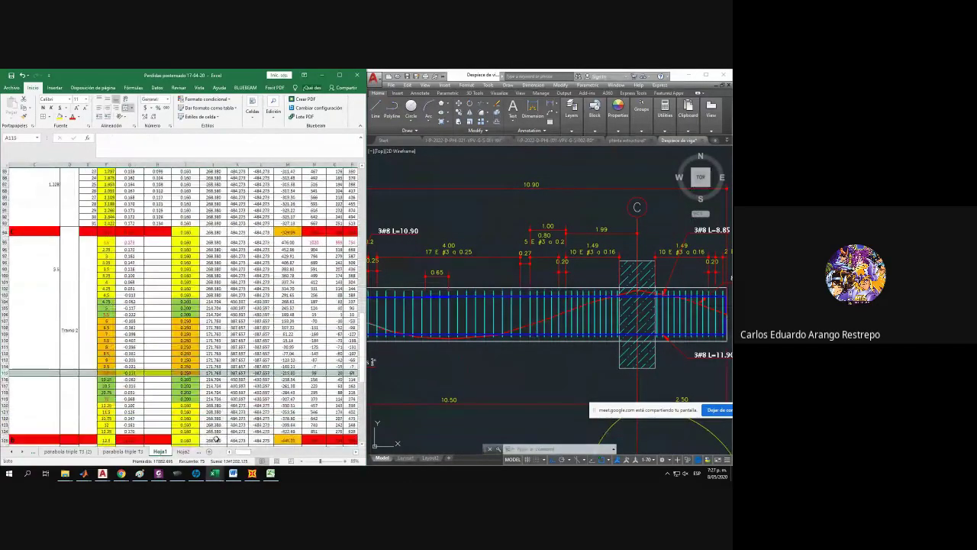
mouse_move(242, 452)
mouse_down()
mouse_move(252, 454)
mouse_move(239, 454)
mouse_up()
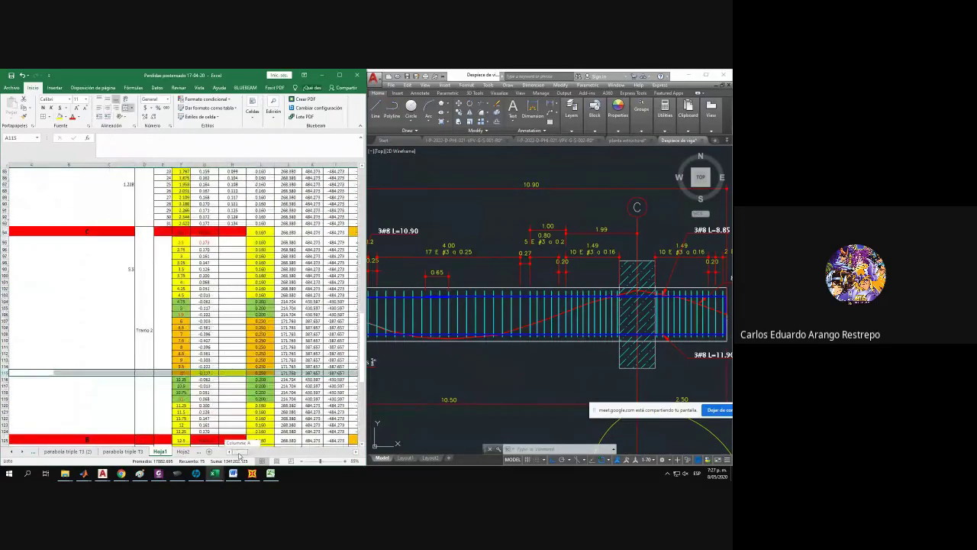
scroll(35, 377, down, 1)
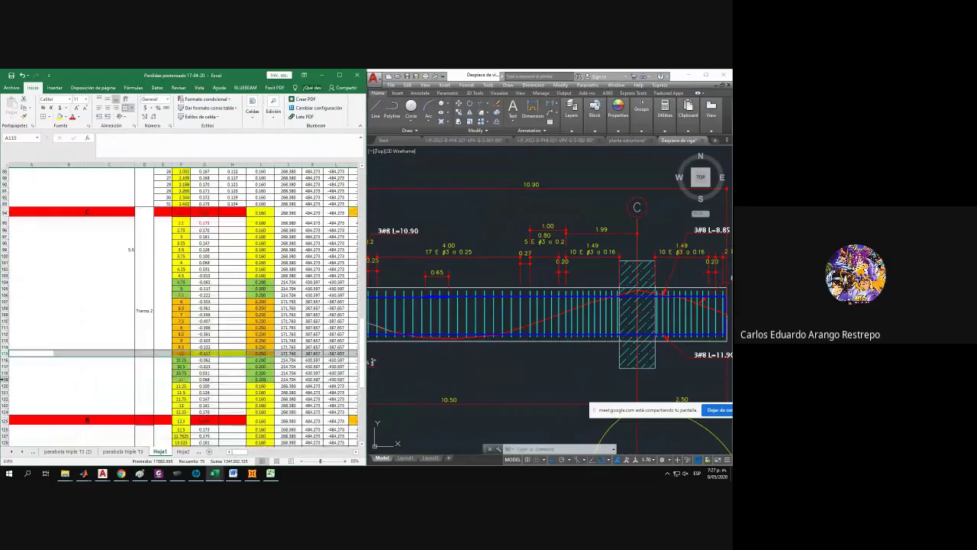
Extend the yellow highlight in the # cables column down to R119.
click(5, 378)
drag(248, 454, 254, 453)
click(268, 379)
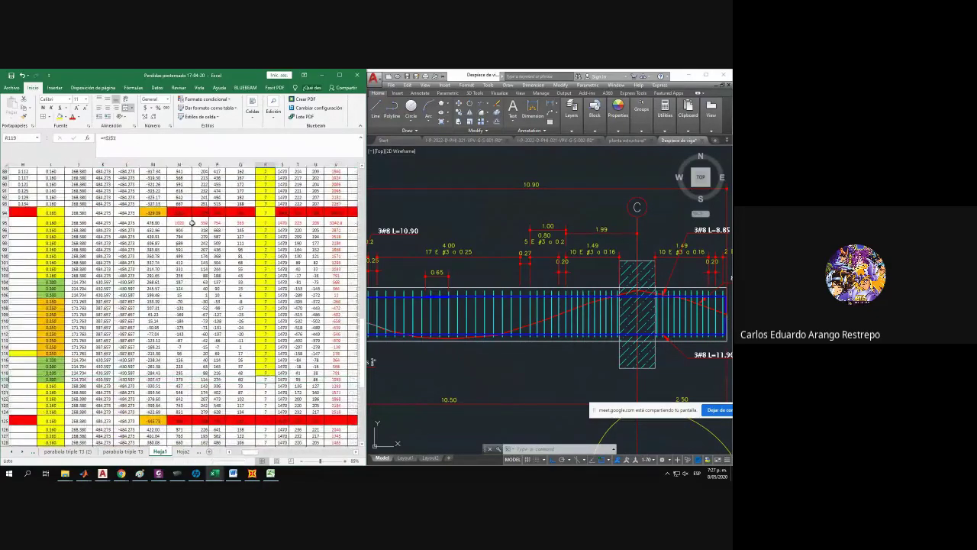
Open the formula in R62 to check which cable count cell it references and close it without editing.
scroll(277, 320, up, 12)
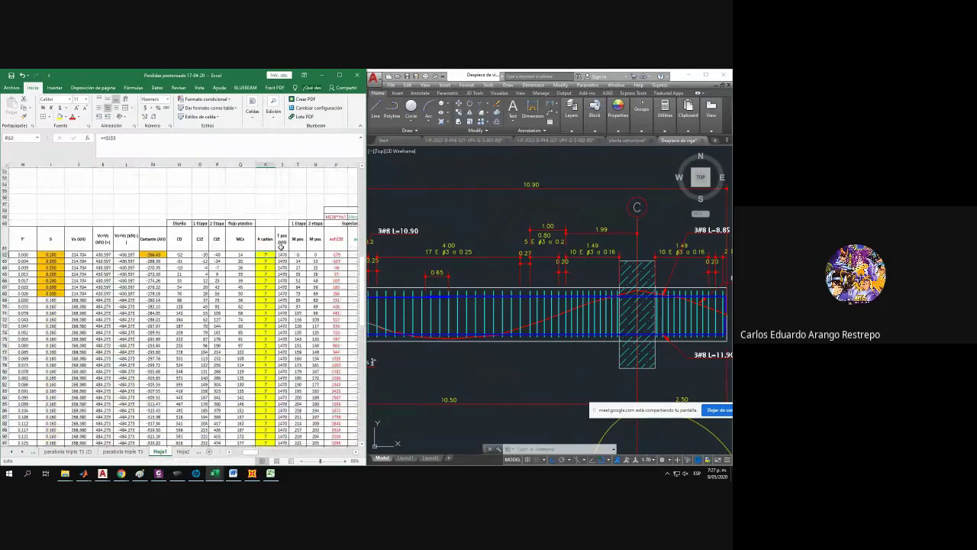
scroll(281, 247, up, 5)
click(189, 156)
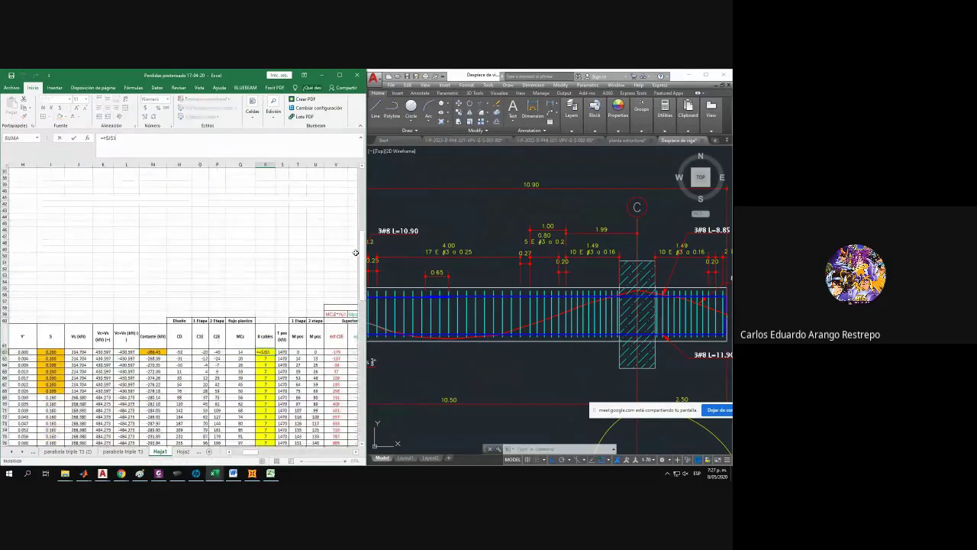
drag(357, 253, 358, 185)
key(Return)
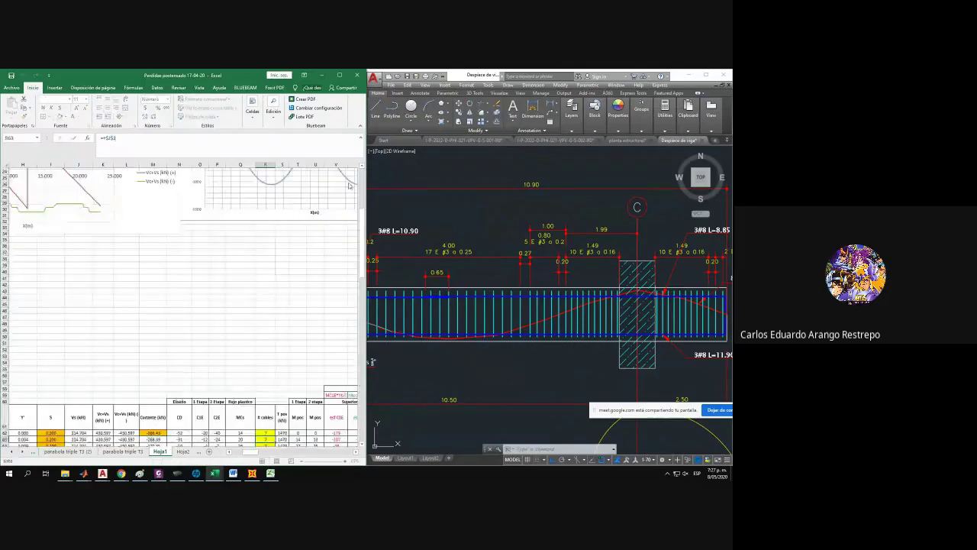
Compare the # cables column around R120 with the strand callout at the beam end beyond support C.
scroll(322, 330, down, 15)
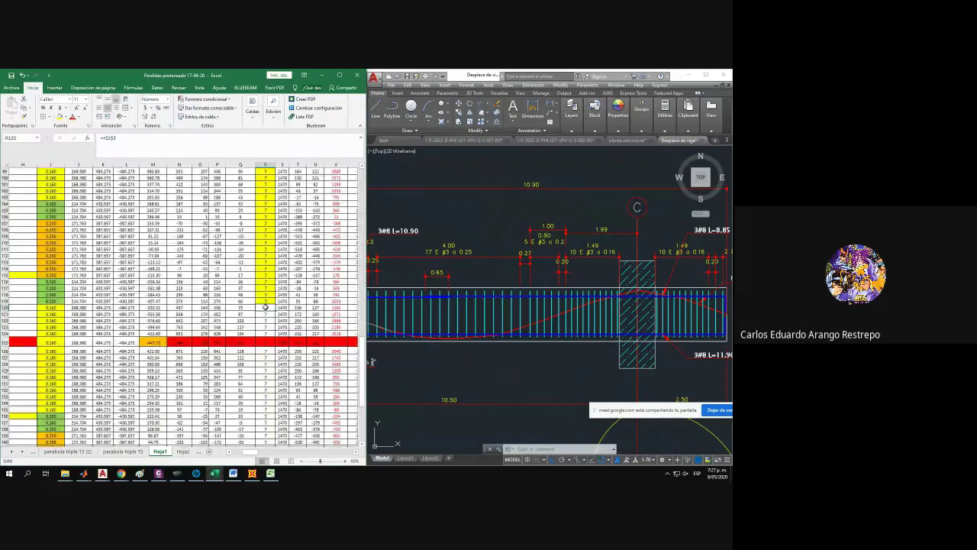
scroll(573, 360, down, 2)
scroll(577, 373, up, 2)
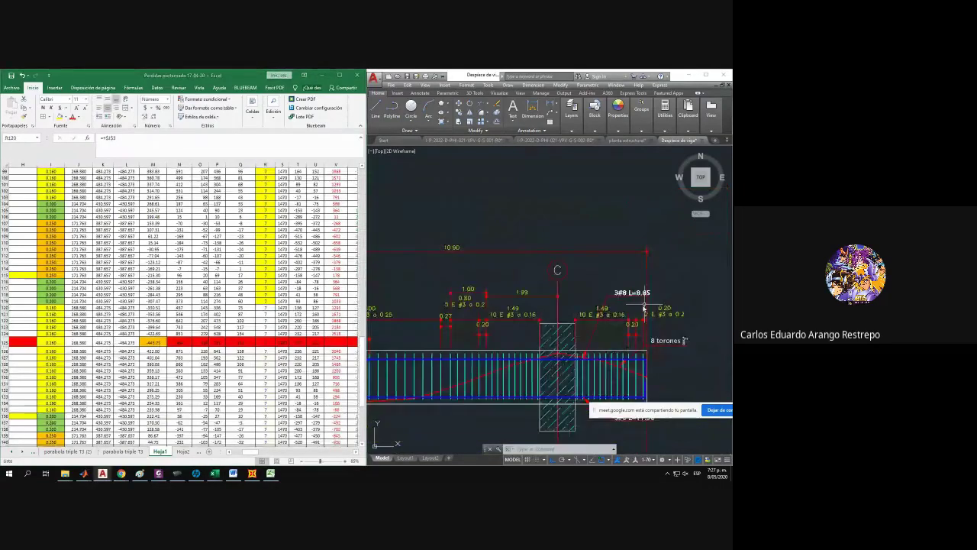
scroll(643, 309, up, 3)
scroll(245, 283, up, 5)
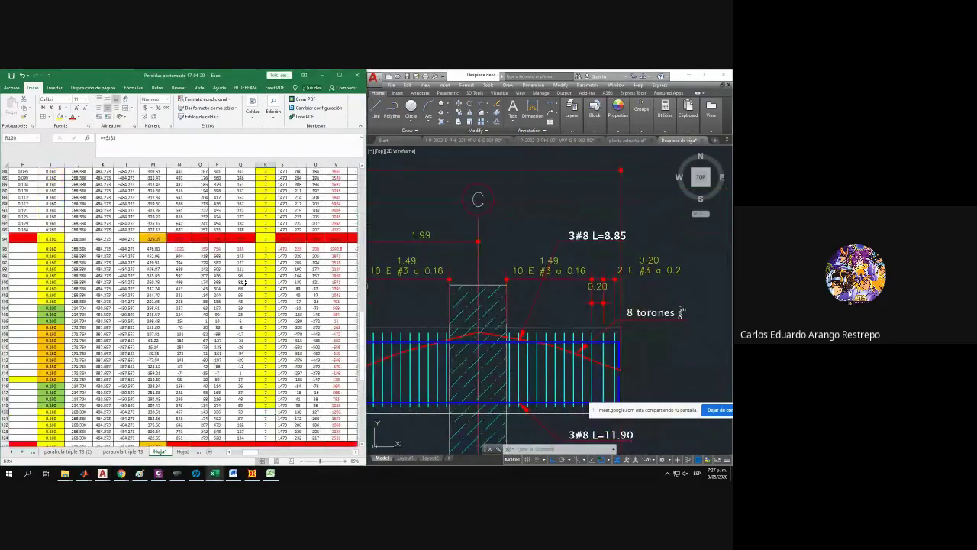
Set the cable count in J3 to 8.
scroll(245, 283, up, 20)
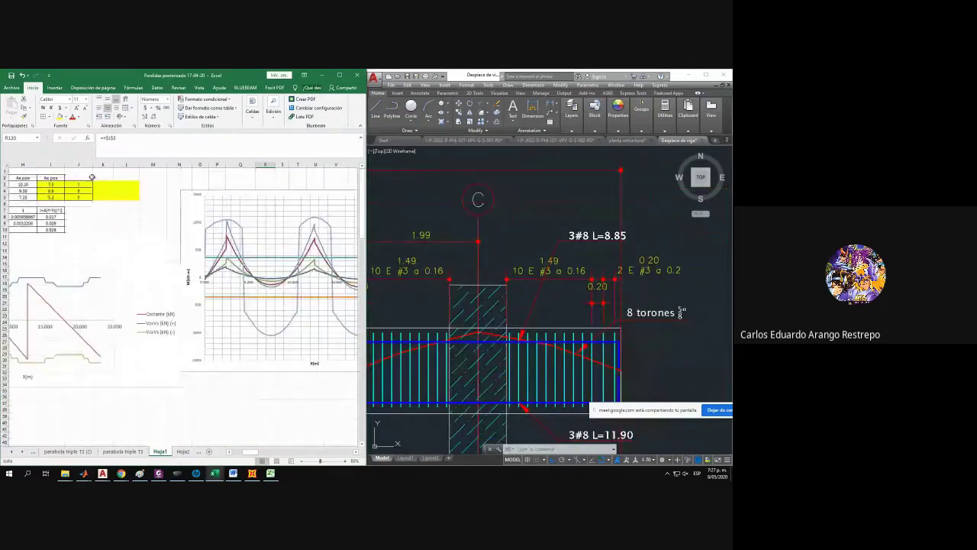
click(83, 181)
text(8)
key(Return)
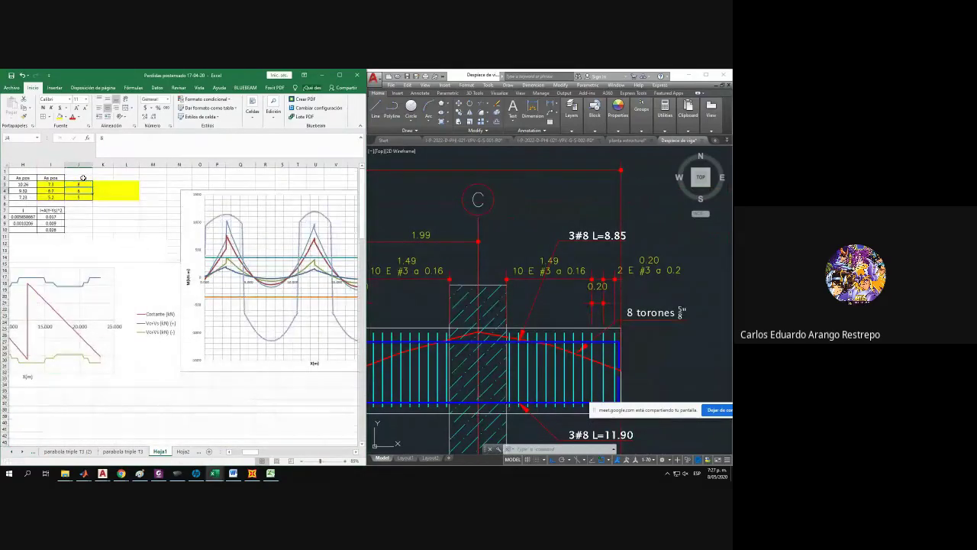
Switch to the AutoCAD drawing and stretch the overall dimension from the beam end beyond support C to the strand end in the span before support B.
scroll(194, 297, down, 1)
scroll(194, 297, down, 1)
click(566, 333)
scroll(566, 334, down, 5)
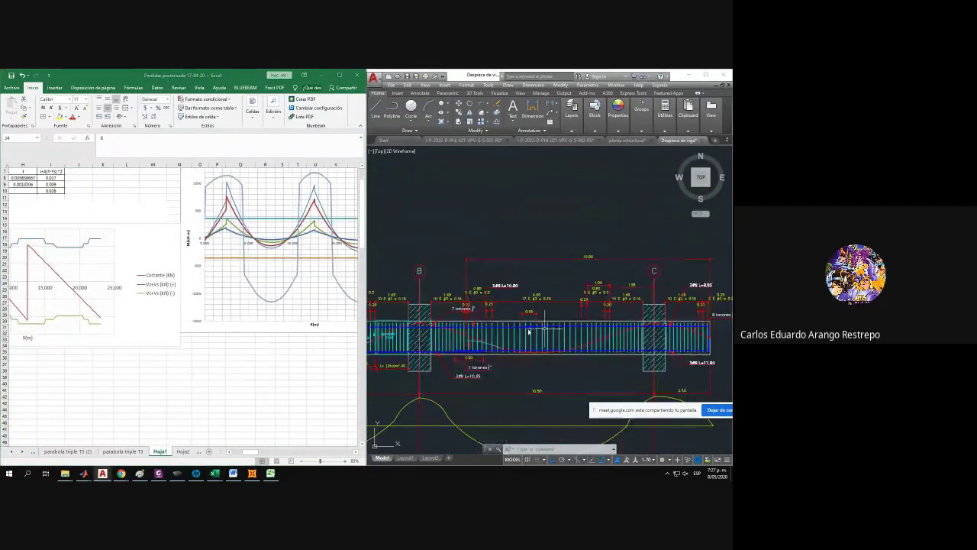
middle_drag(460, 334, 565, 338)
scroll(578, 340, up, 5)
scroll(575, 336, down, 4)
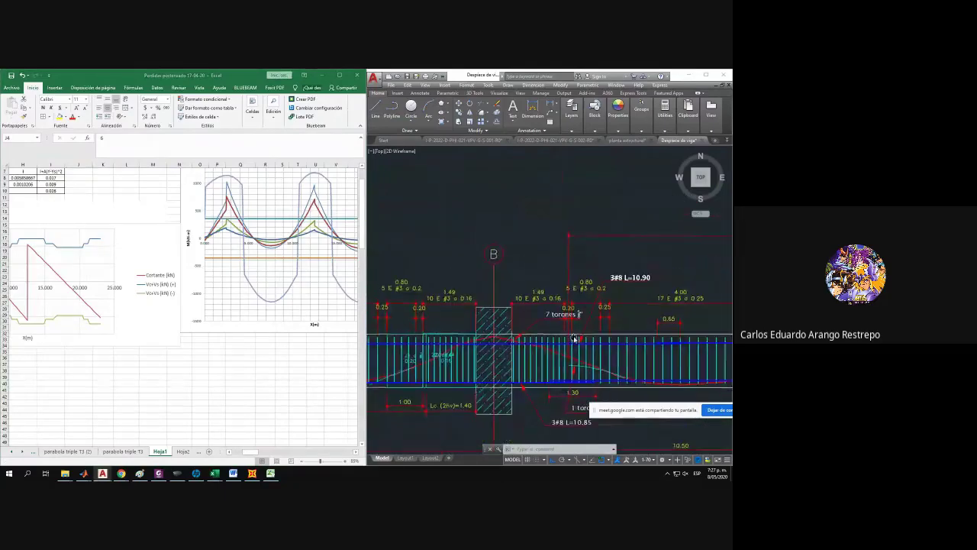
scroll(533, 362, up, 4)
scroll(533, 362, down, 4)
click(607, 278)
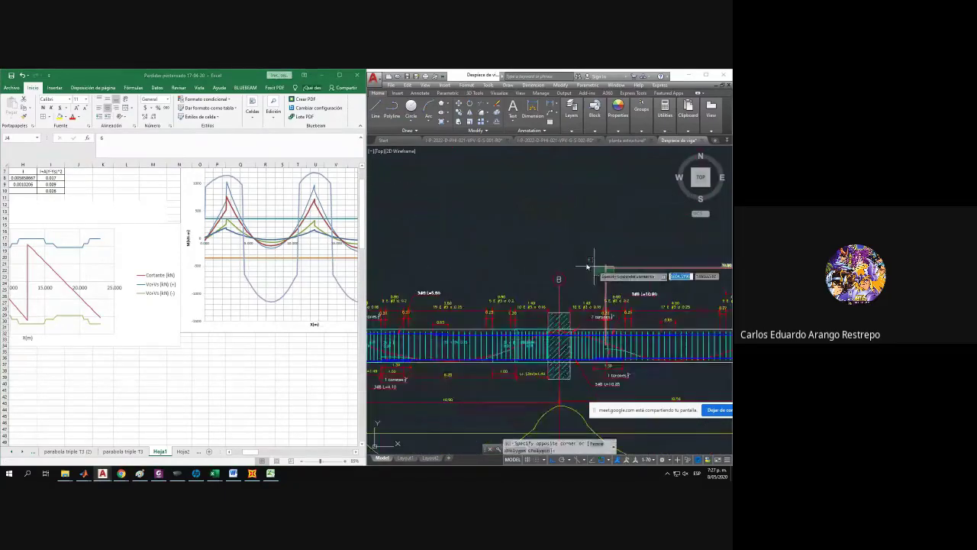
click(589, 264)
click(607, 351)
scroll(465, 358, up, 4)
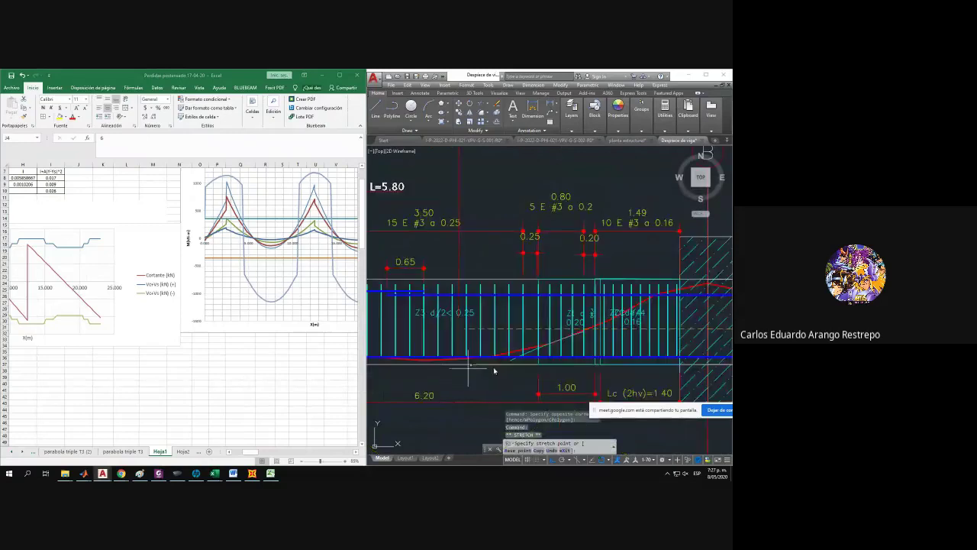
key(Escape)
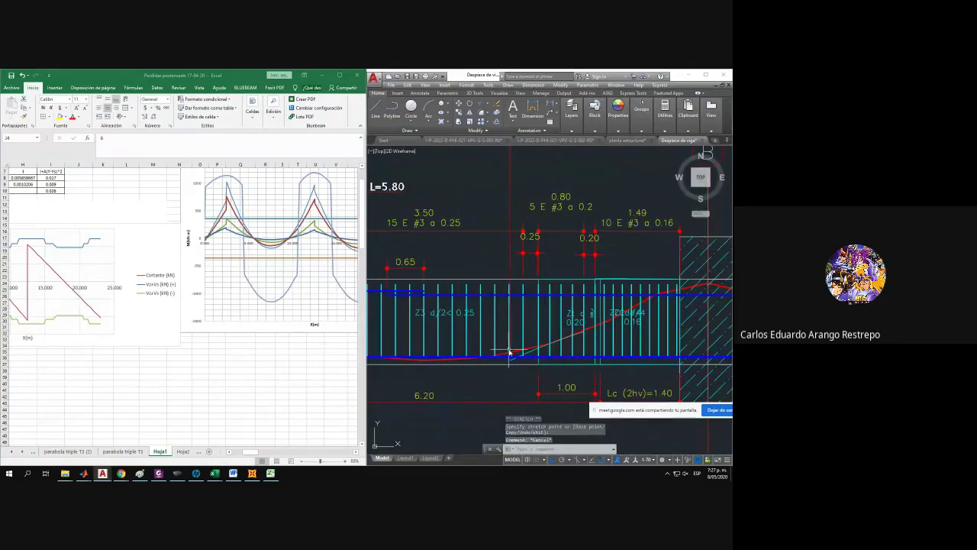
Return to the Excel spreadsheet, bring the station table into view and maximize the window.
scroll(255, 405, down, 3)
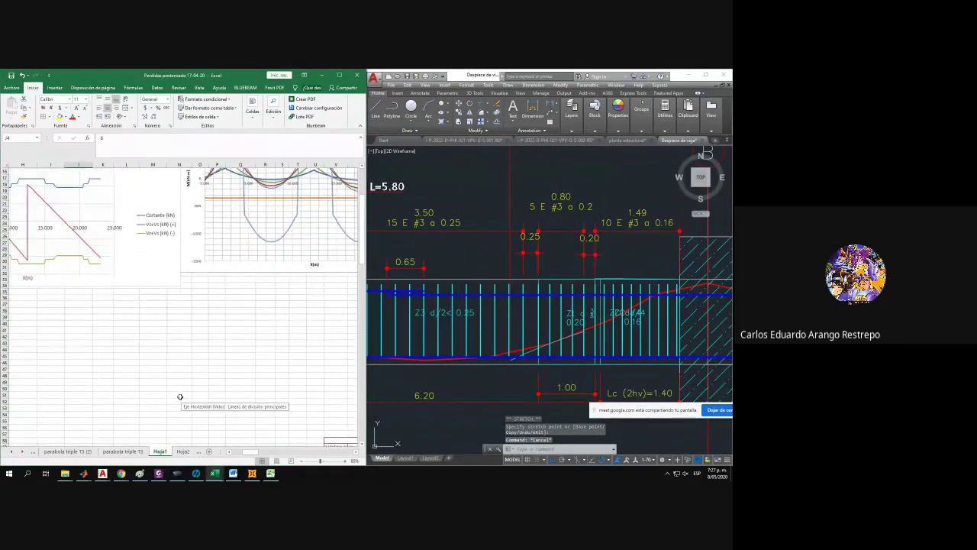
scroll(156, 401, down, 7)
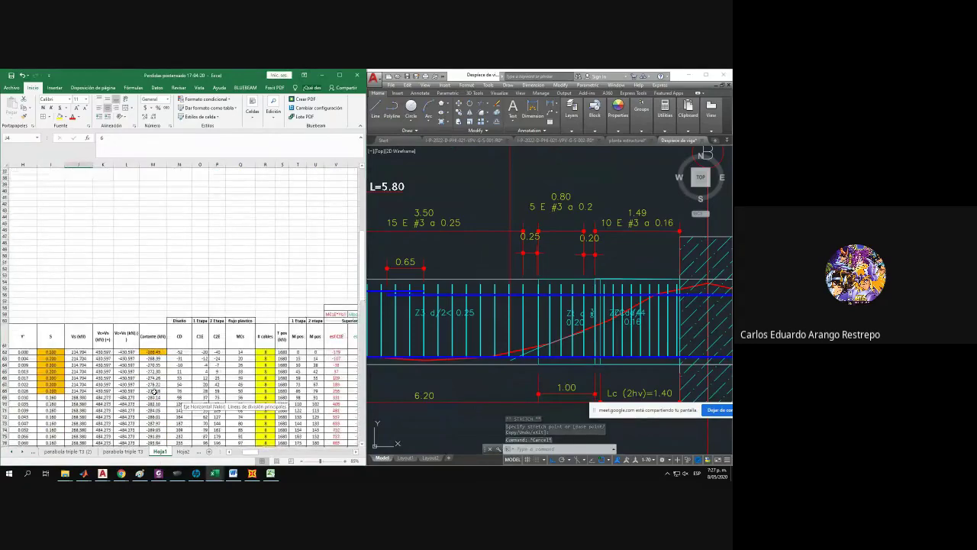
ctrl+scroll(155, 391, down, 3)
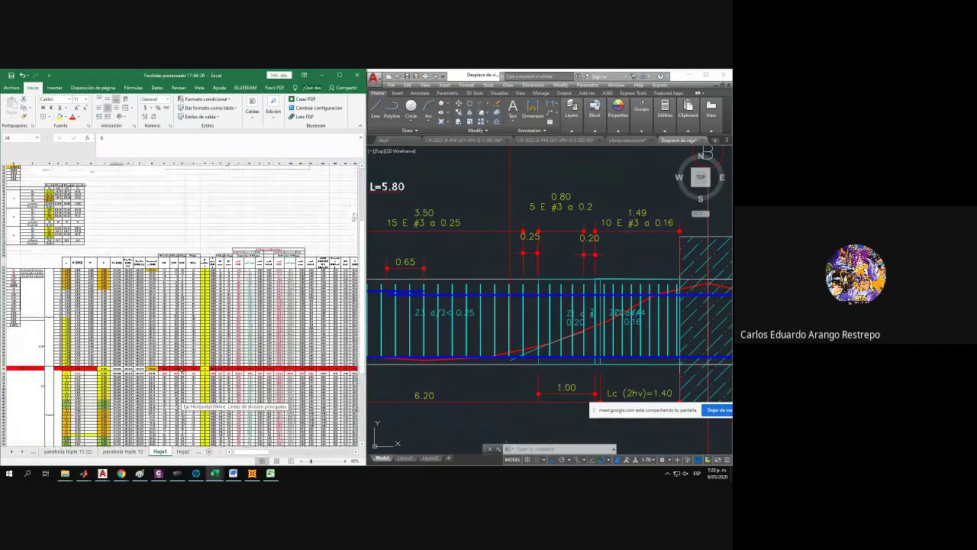
scroll(377, 283, down, 3)
scroll(377, 282, up, 3)
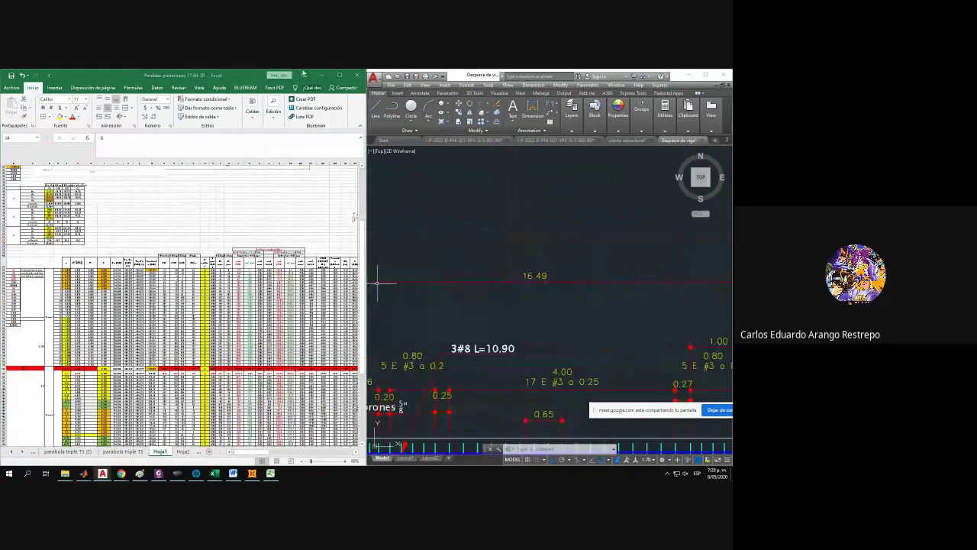
click(339, 75)
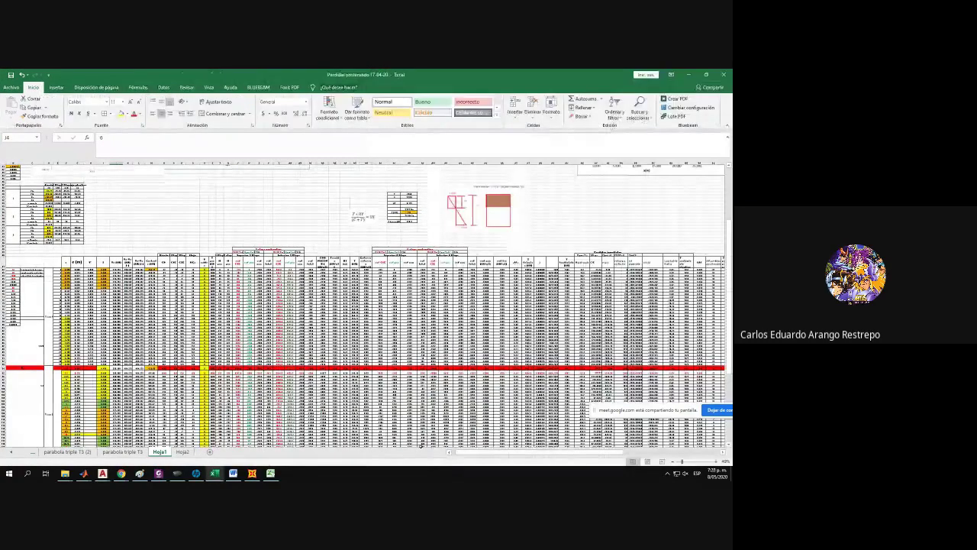
Locate the station in Tramo 3 beyond support B that matches the stretched strand dimension and select row 138.
scroll(421, 445, down, 1)
scroll(421, 446, left, 1)
scroll(75, 381, down, 10)
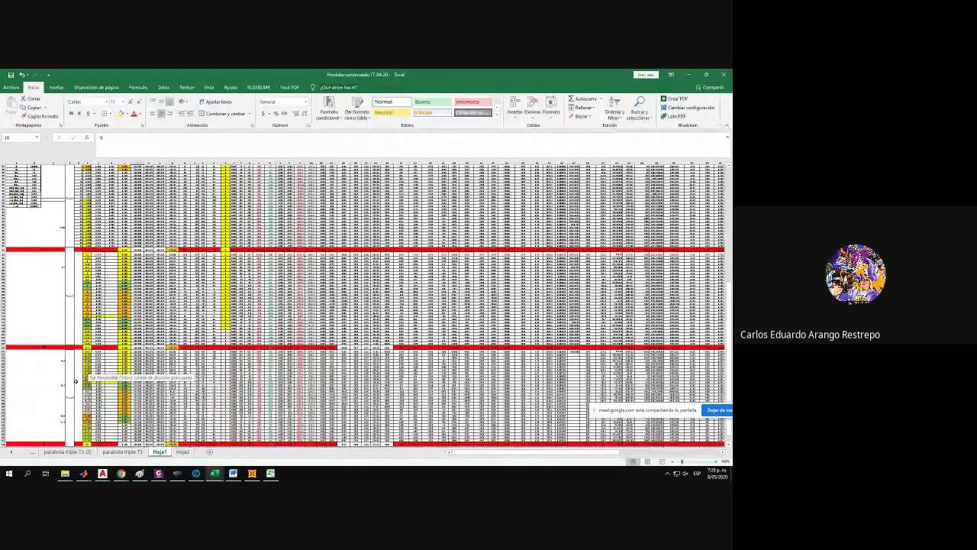
ctrl+scroll(75, 381, up, 3)
ctrl+scroll(18, 394, up, 2)
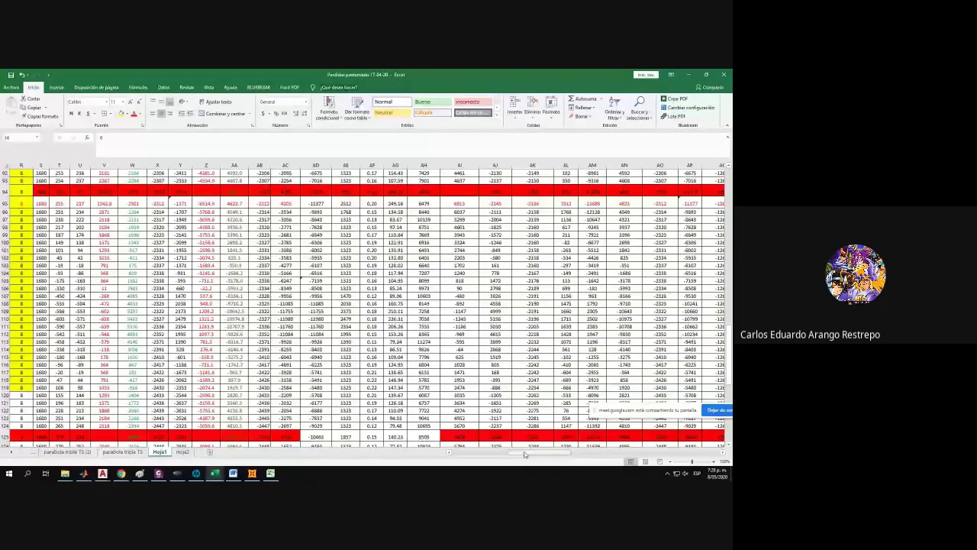
drag(524, 454, 458, 454)
scroll(267, 389, down, 4)
scroll(266, 388, down, 4)
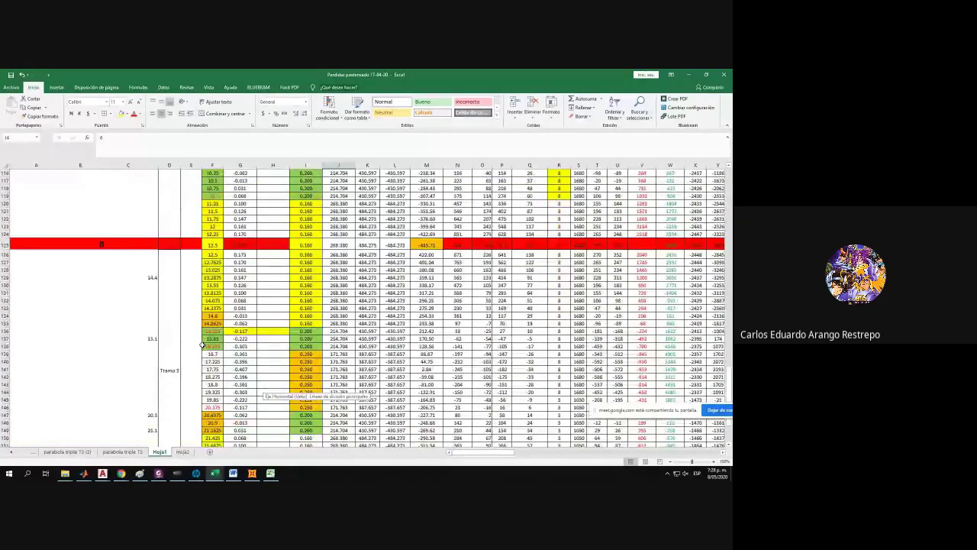
click(4, 347)
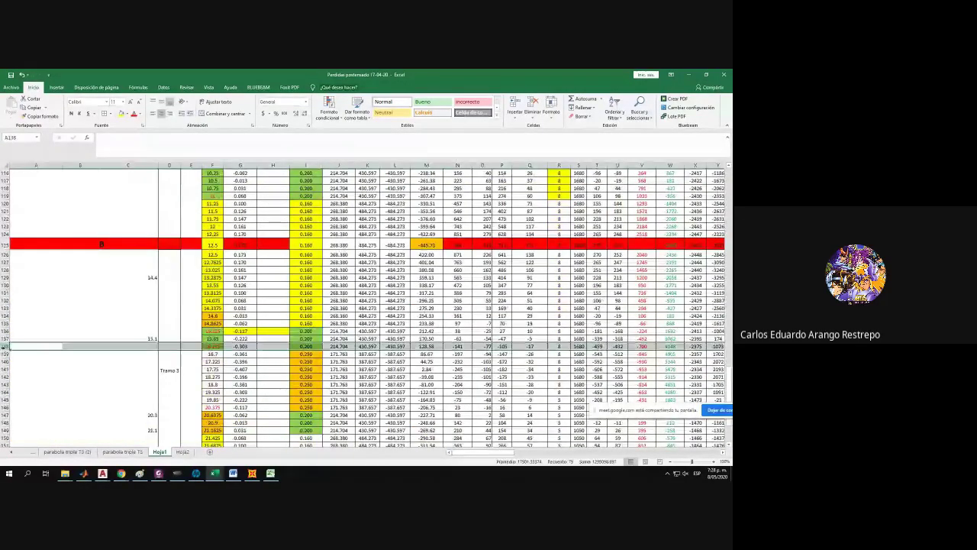
Begin a new formula in R138 to reference a cable count cell in the yellow table near the start of the sheet.
click(560, 347)
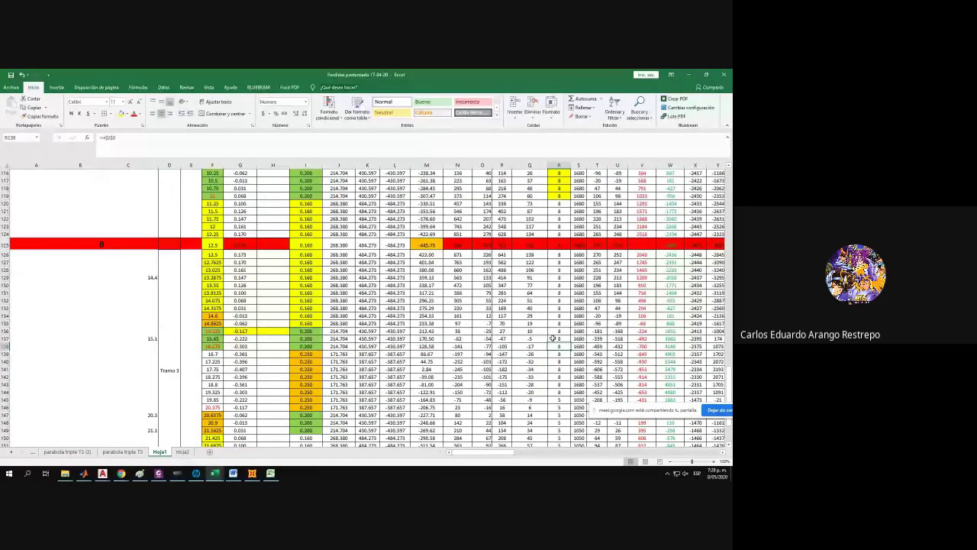
text(+)
scroll(552, 338, up, 20)
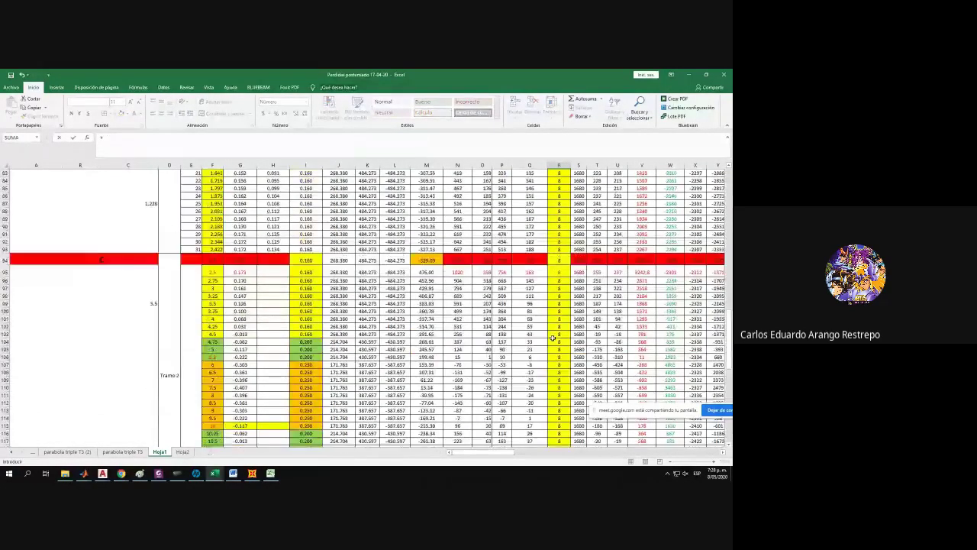
scroll(476, 279, up, 3)
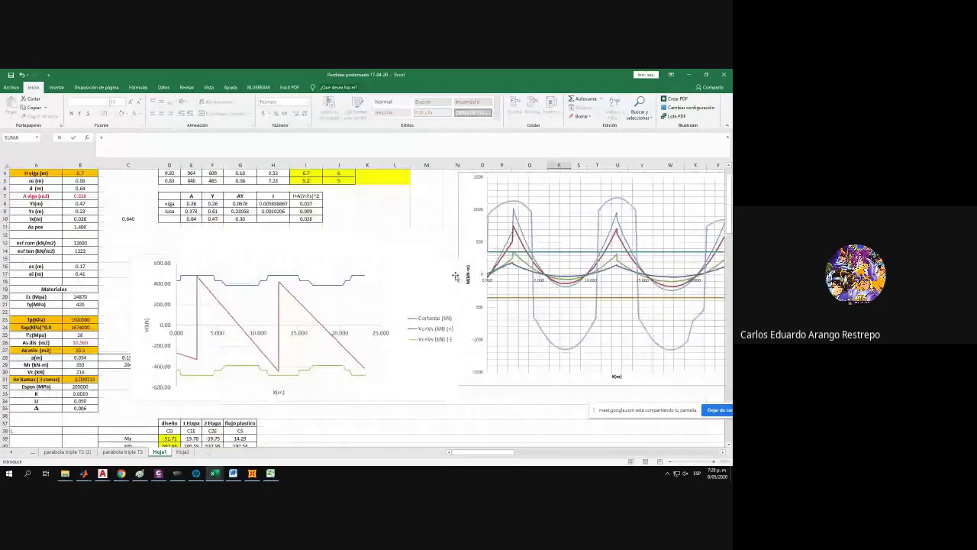
Link # cables cell R138 to $J$4 and fill that formula upward through R121.
click(331, 196)
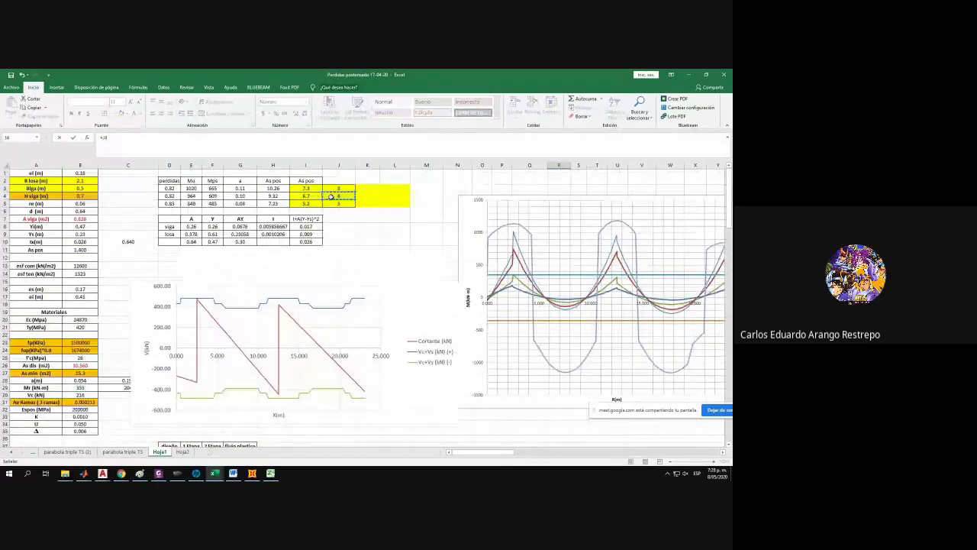
key(F4)
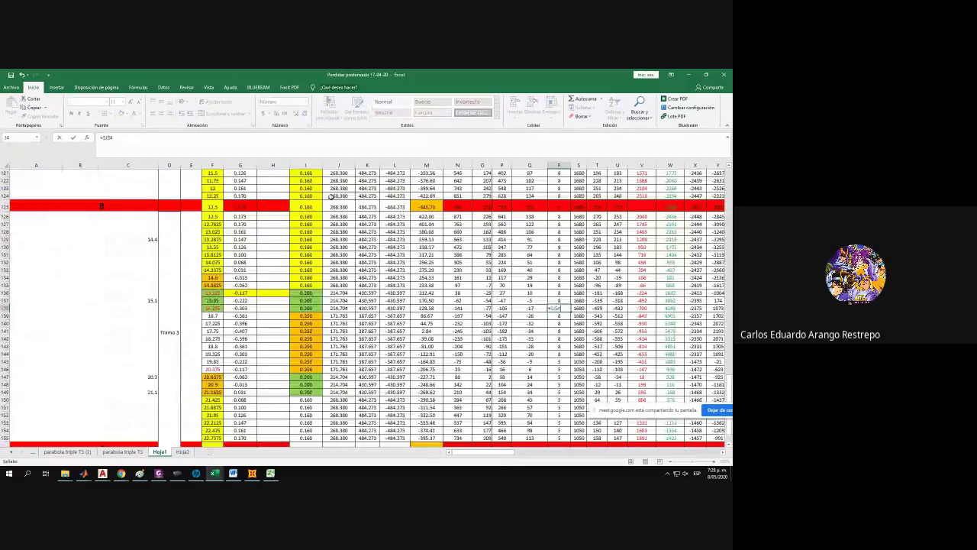
key(Return)
click(562, 307)
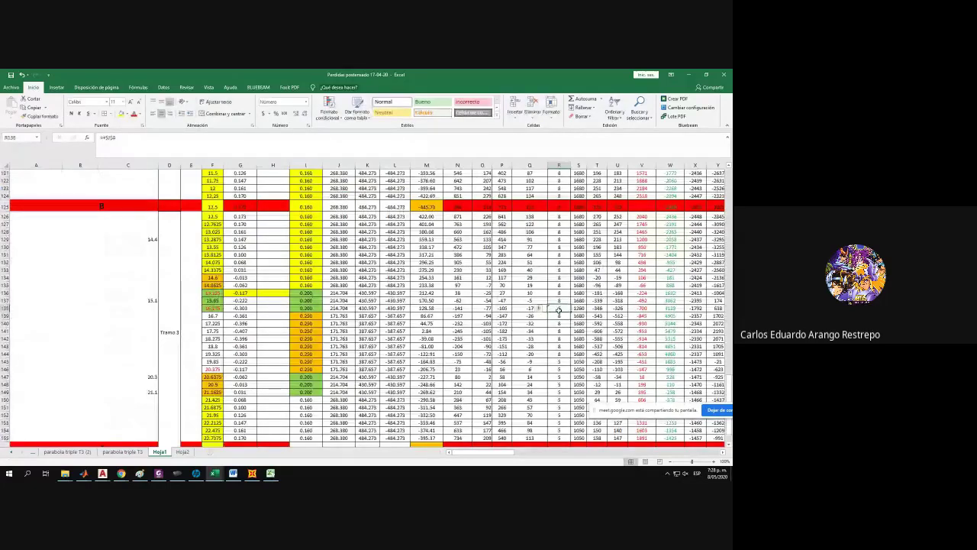
drag(572, 312, 559, 288)
scroll(533, 295, up, 1)
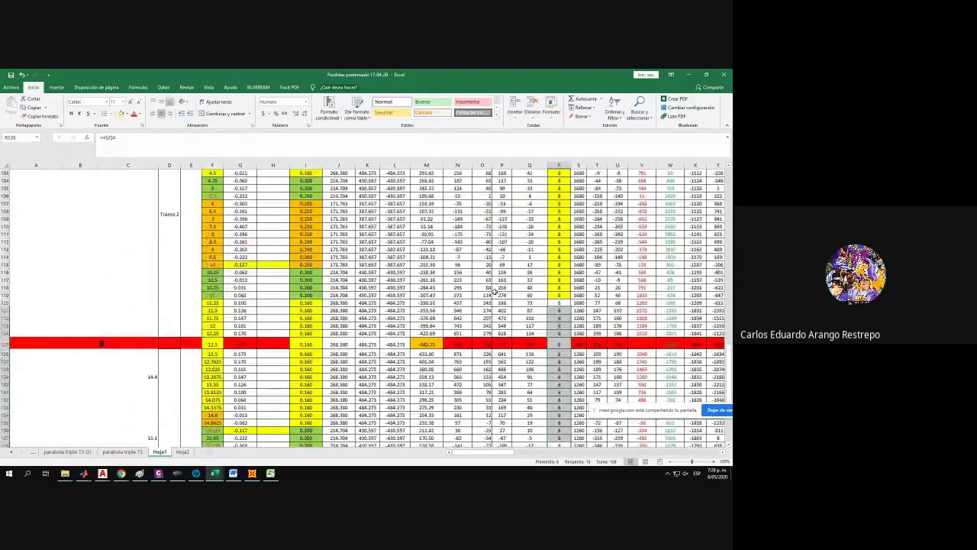
Fill the yellow $J$3 formula in the # cables column from R119 down to R120.
scroll(550, 306, down, 5)
scroll(573, 316, up, 6)
scroll(588, 326, down, 1)
click(564, 313)
click(567, 296)
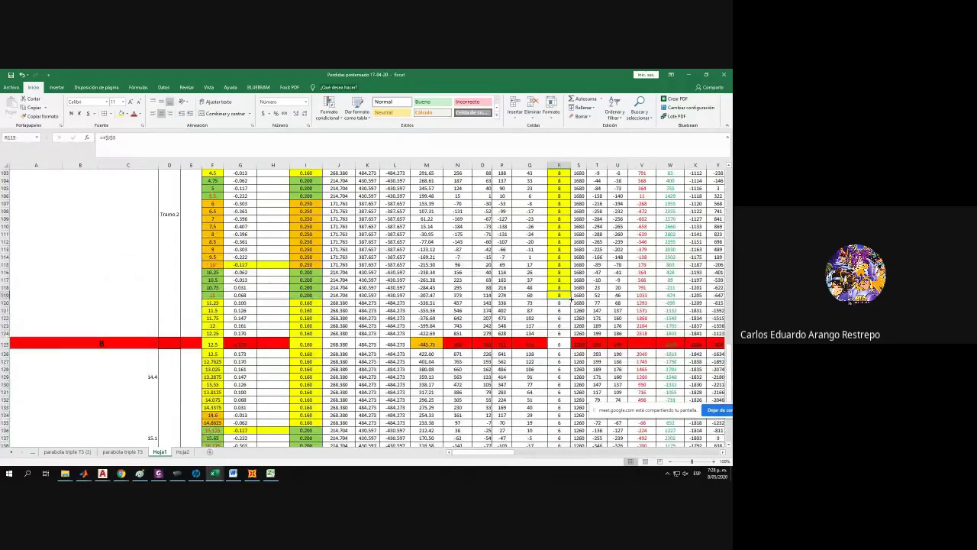
Set the second cable count, in cell J4, to 7.
scroll(349, 246, up, 20)
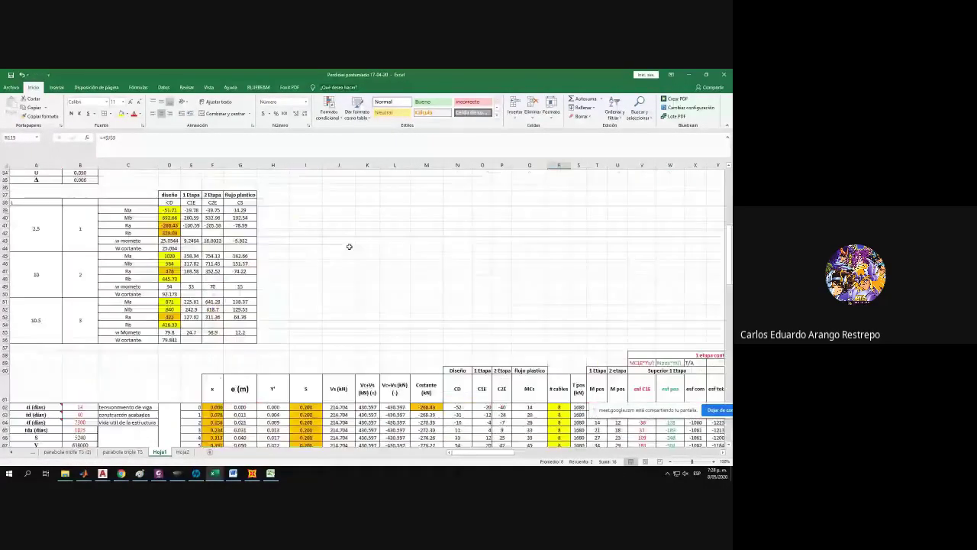
scroll(348, 246, up, 11)
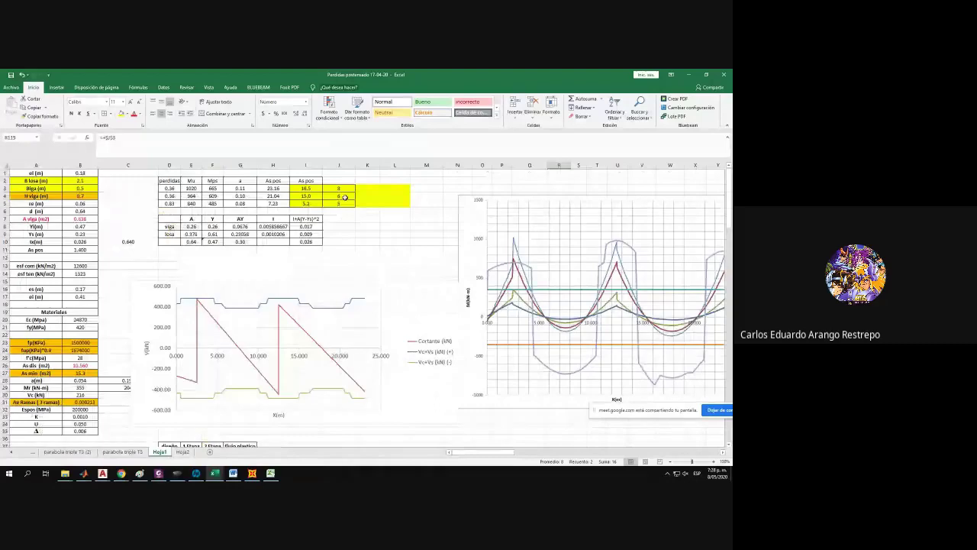
click(344, 197)
text(7)
key(Return)
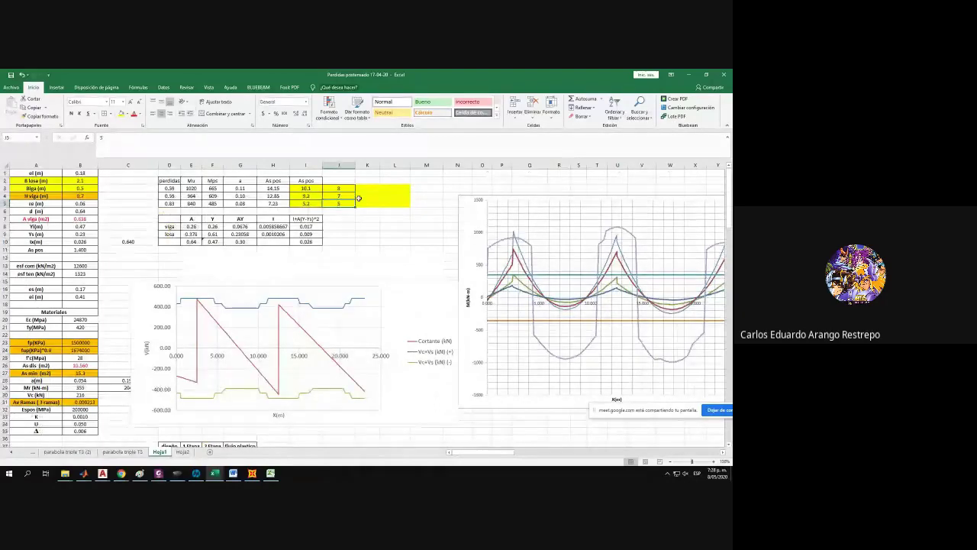
Extend the yellow $J$3 formula in the # cables column from R120 down through R122.
scroll(453, 267, down, 20)
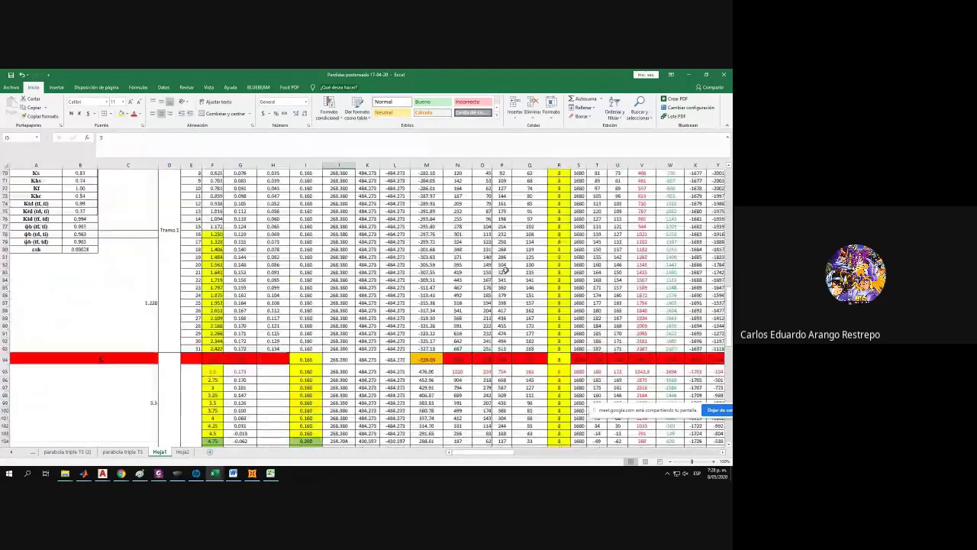
scroll(505, 270, down, 5)
scroll(547, 245, down, 5)
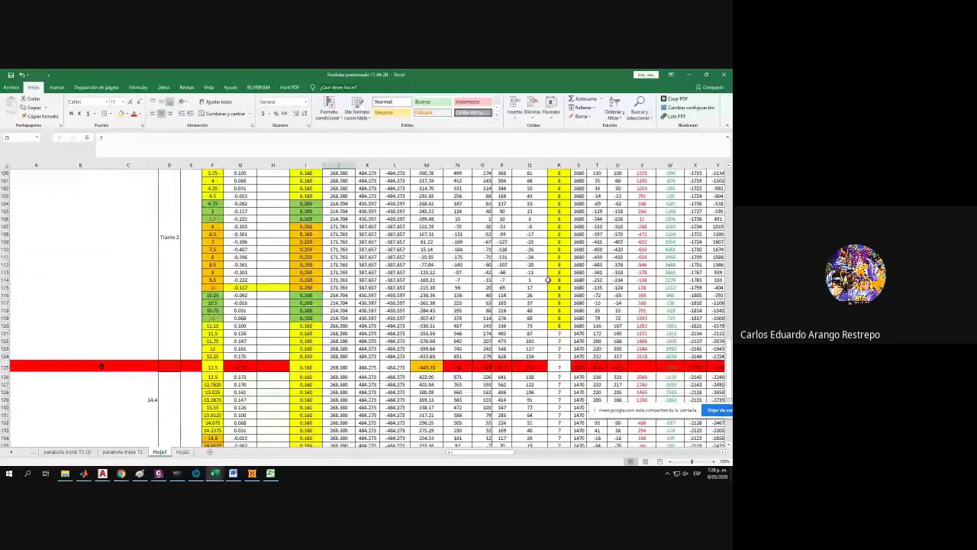
click(560, 326)
drag(570, 329, 570, 344)
Try a first cable count of 9 in cell J3.
scroll(569, 336, up, 4)
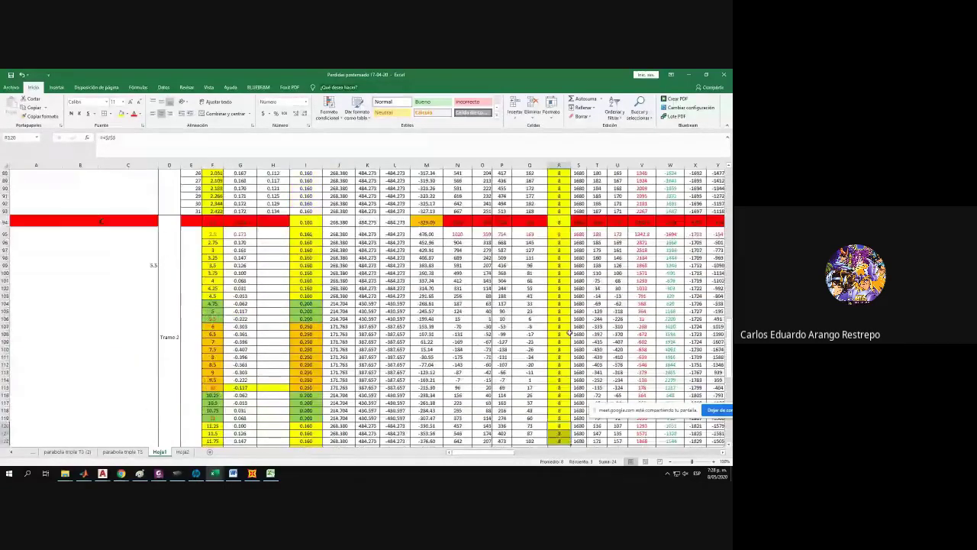
scroll(569, 332, up, 20)
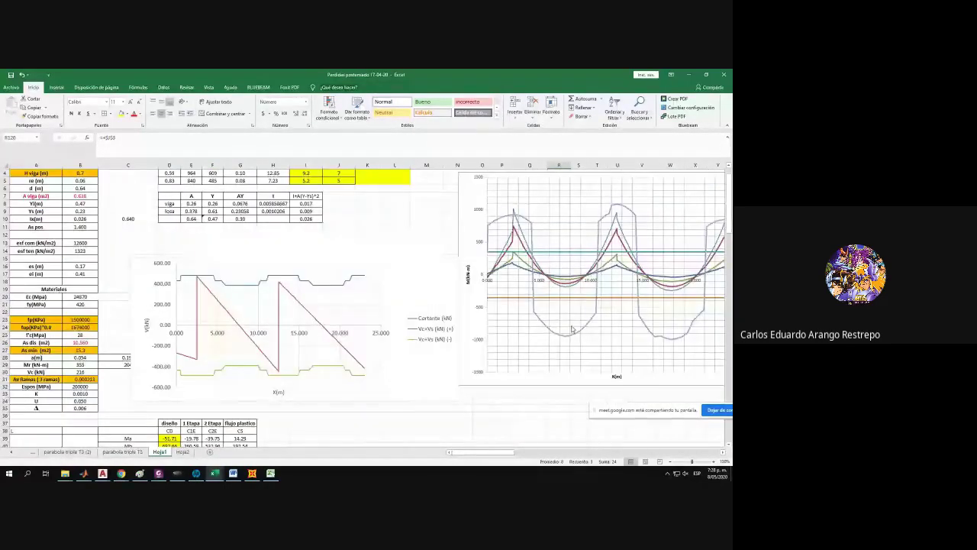
scroll(565, 324, up, 1)
click(340, 188)
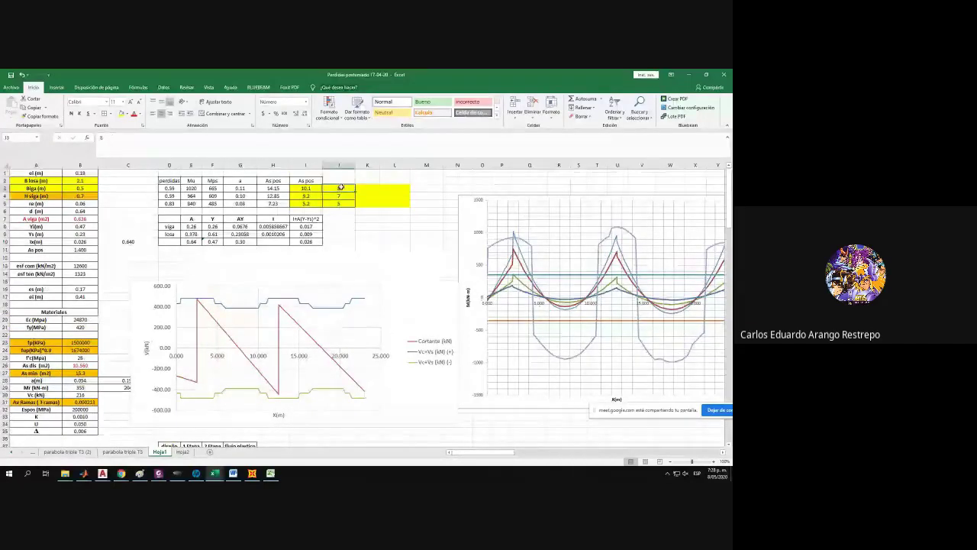
text(5)
key(Return)
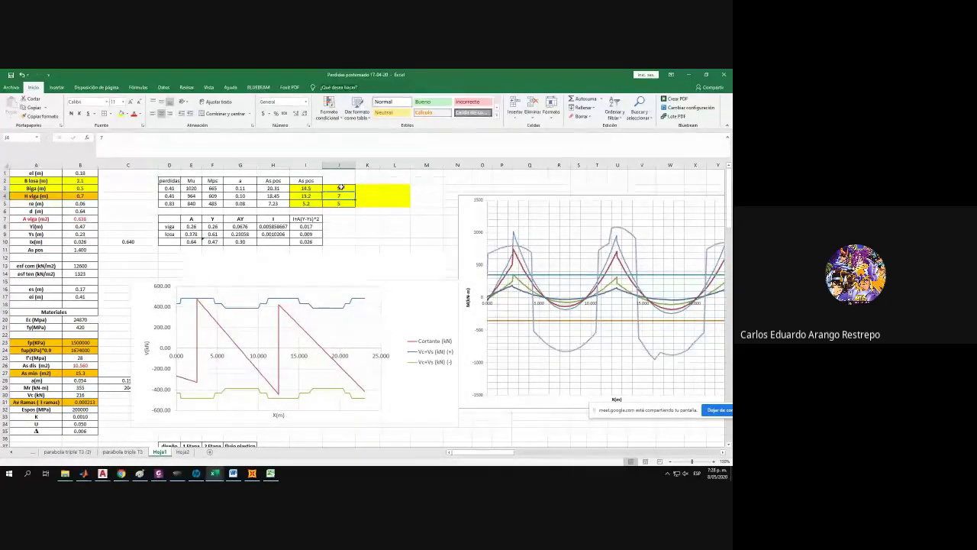
click(340, 187)
text(9)
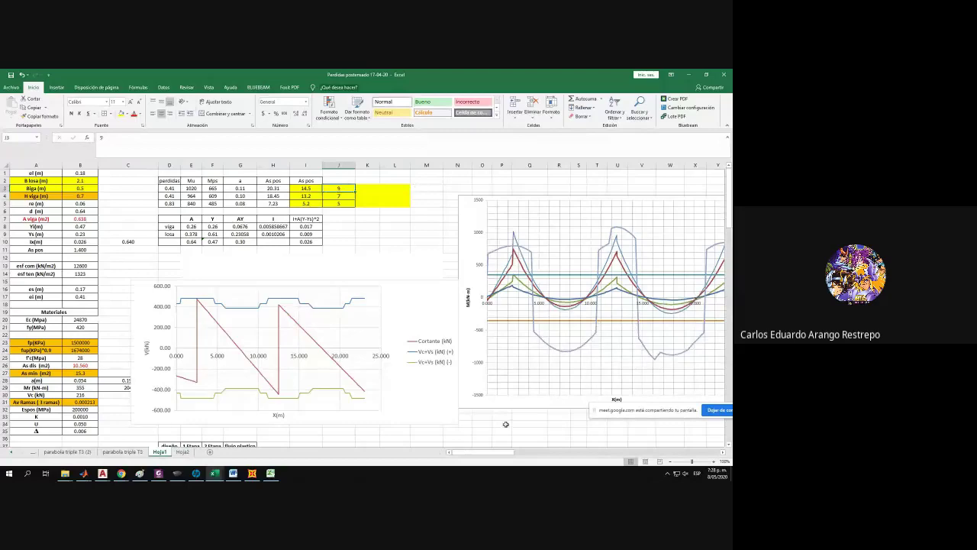
Examine the full moment chart with its legend and the # cables column in the table below.
scroll(505, 452, right, 3)
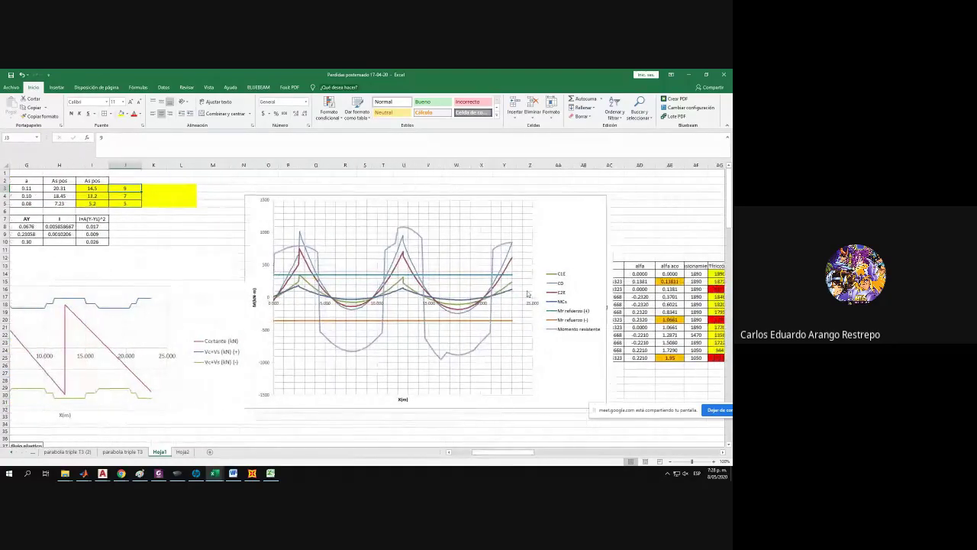
drag(488, 452, 459, 452)
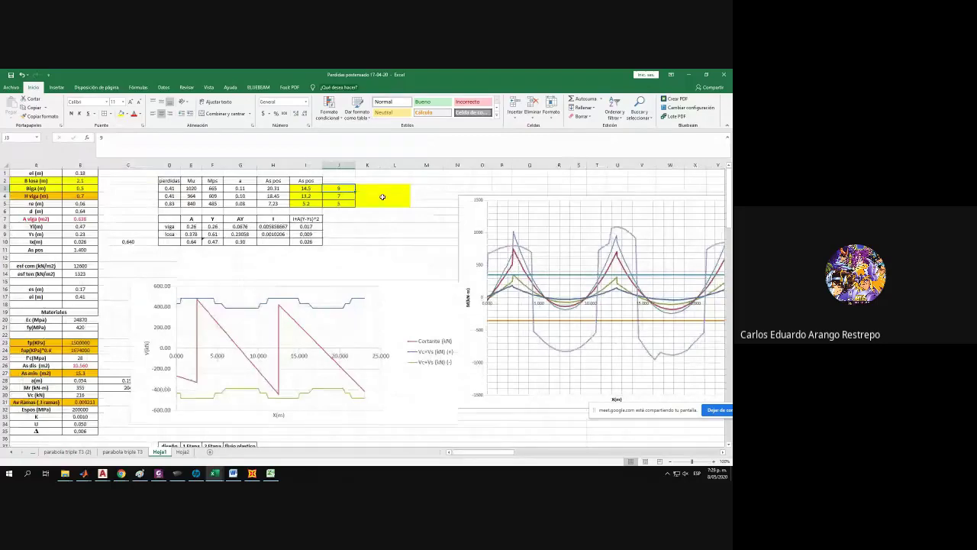
scroll(382, 197, down, 16)
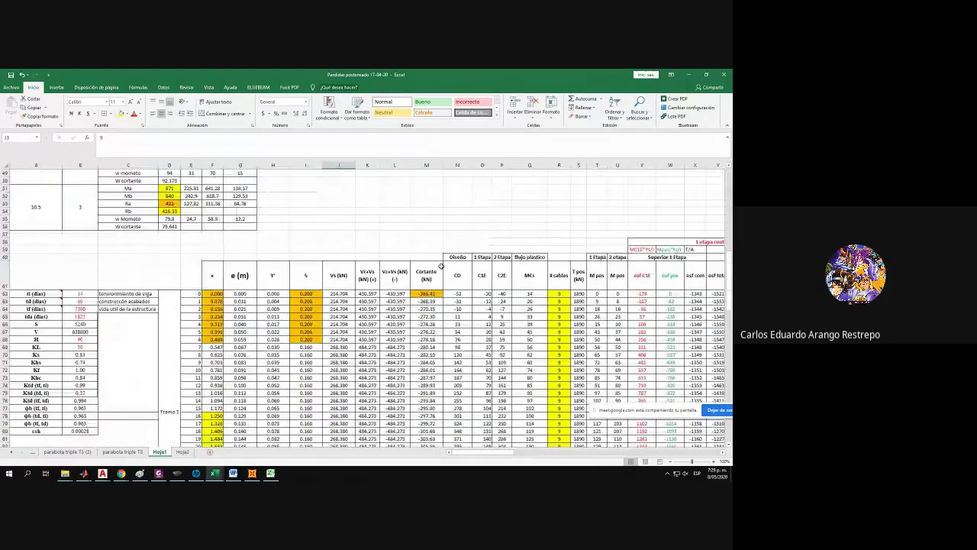
scroll(441, 266, down, 6)
scroll(346, 251, up, 17)
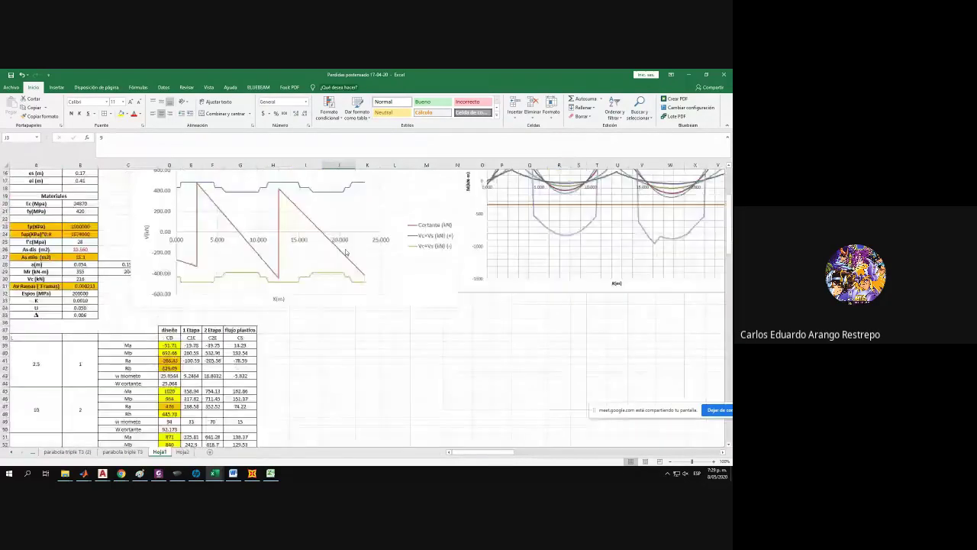
scroll(343, 244, up, 5)
Try cable counts of 6 and 8 in cell J4.
click(339, 196)
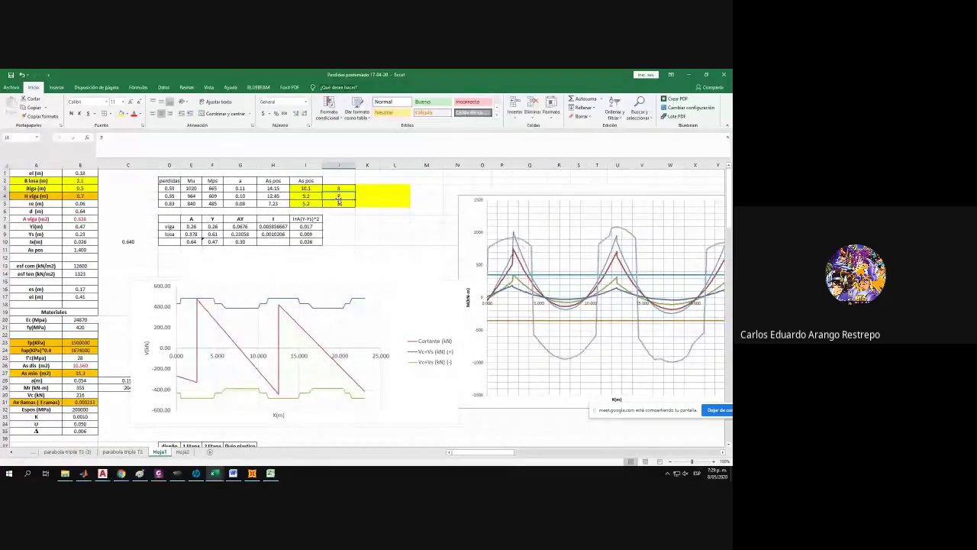
text(6)
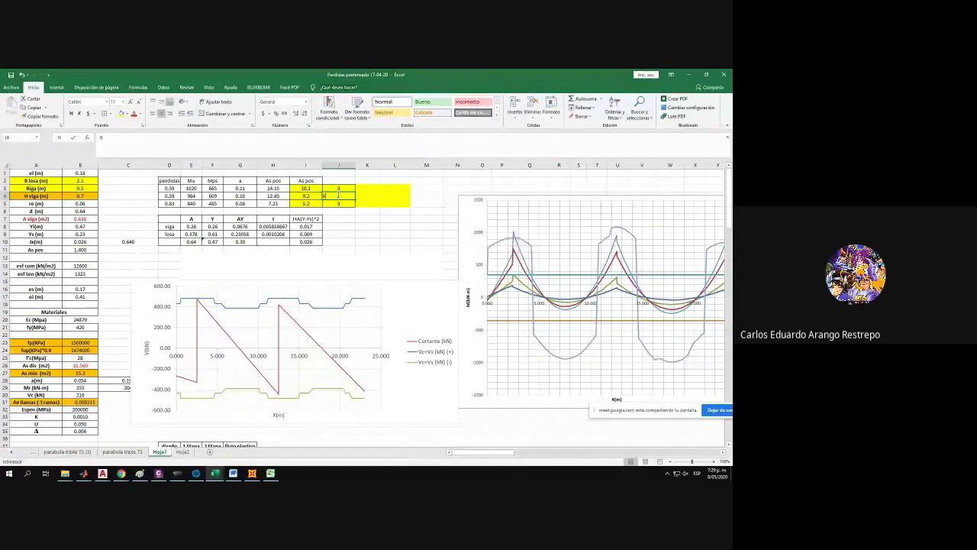
key(Return)
click(341, 196)
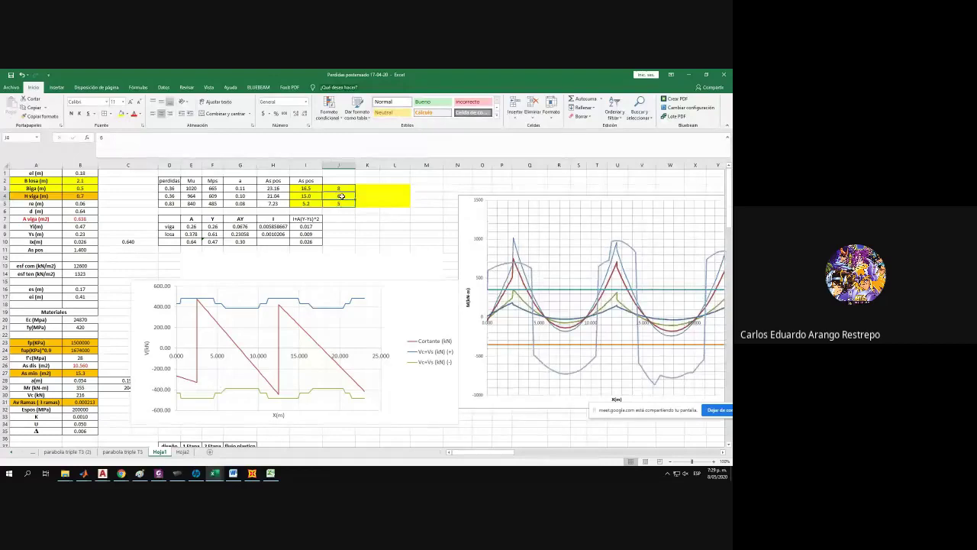
text(8)
key(Return)
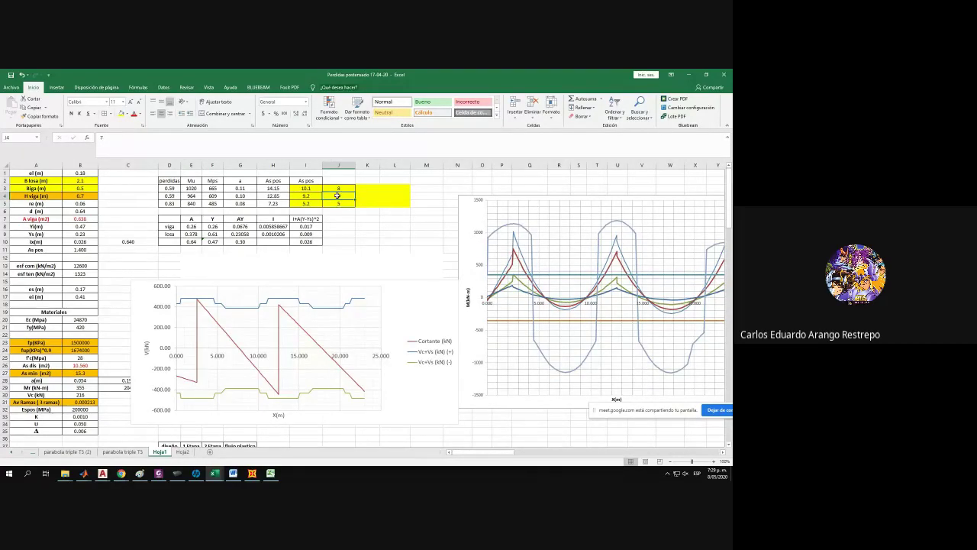
Set the cable count in cell J4 back to 7.
click(337, 195)
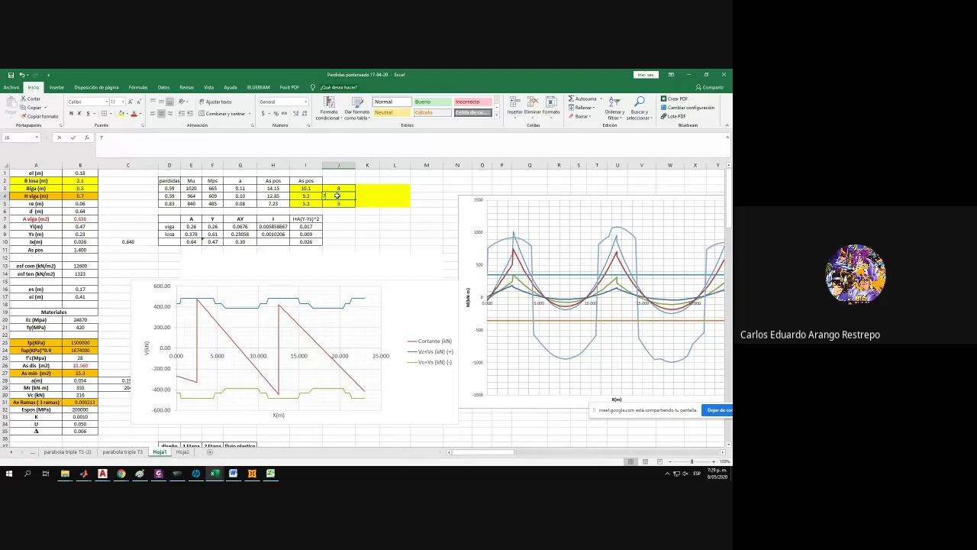
key(Return)
click(368, 225)
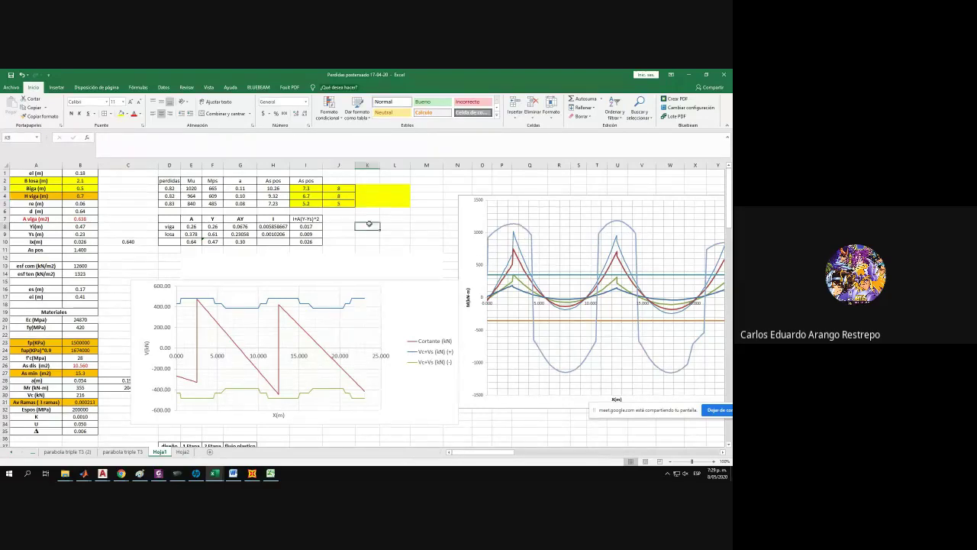
drag(348, 203, 335, 191)
key(Return)
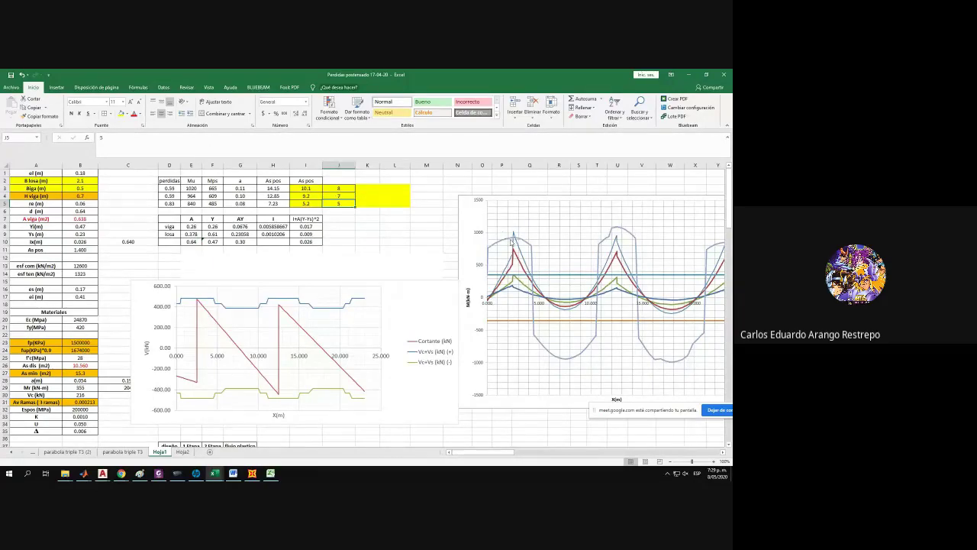
Select the resisting moment curve on the moment chart and compare it with the demand curves.
click(531, 244)
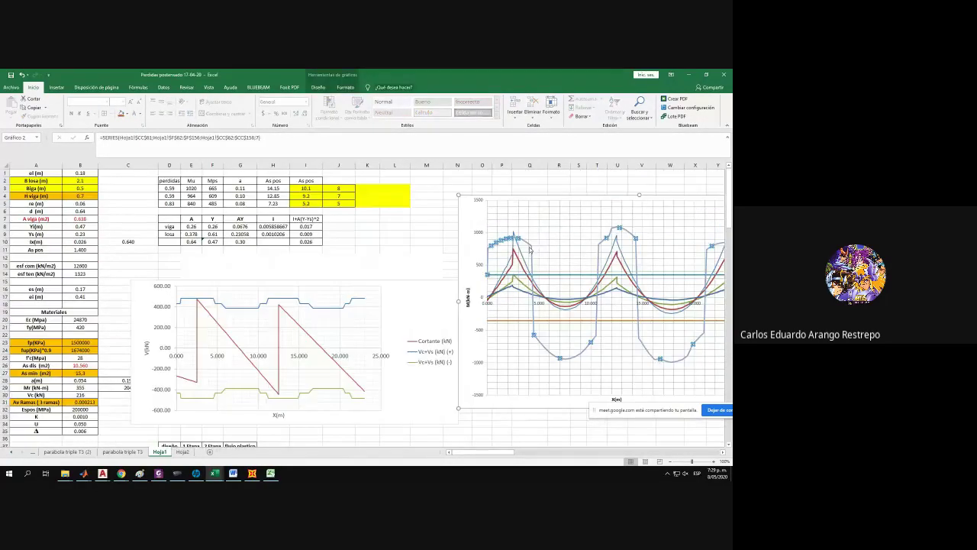
mouse_move(504, 459)
mouse_down()
mouse_move(638, 456)
mouse_move(488, 456)
mouse_up()
scroll(381, 252, down, 5)
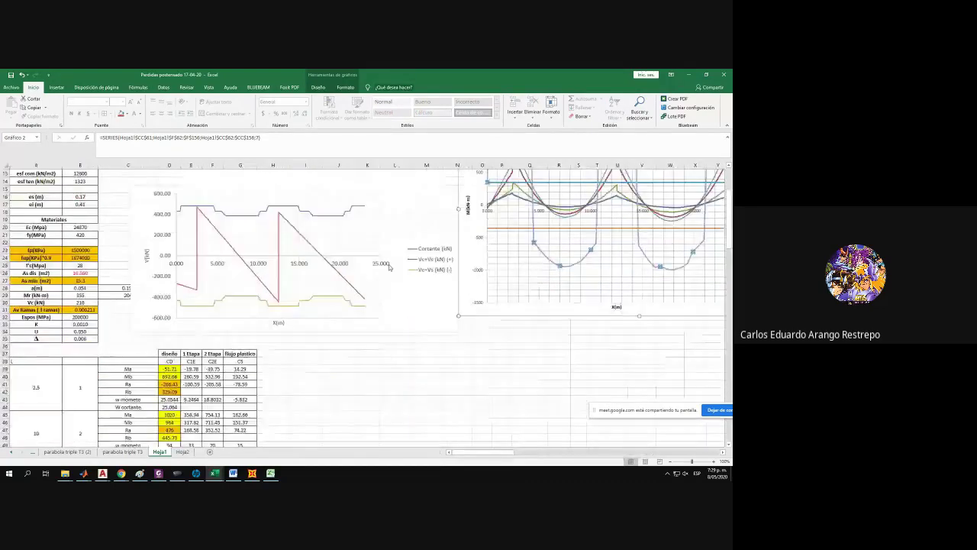
Set the third cable count, in cell J5, to 6.
scroll(348, 221, up, 5)
click(338, 203)
text(6)
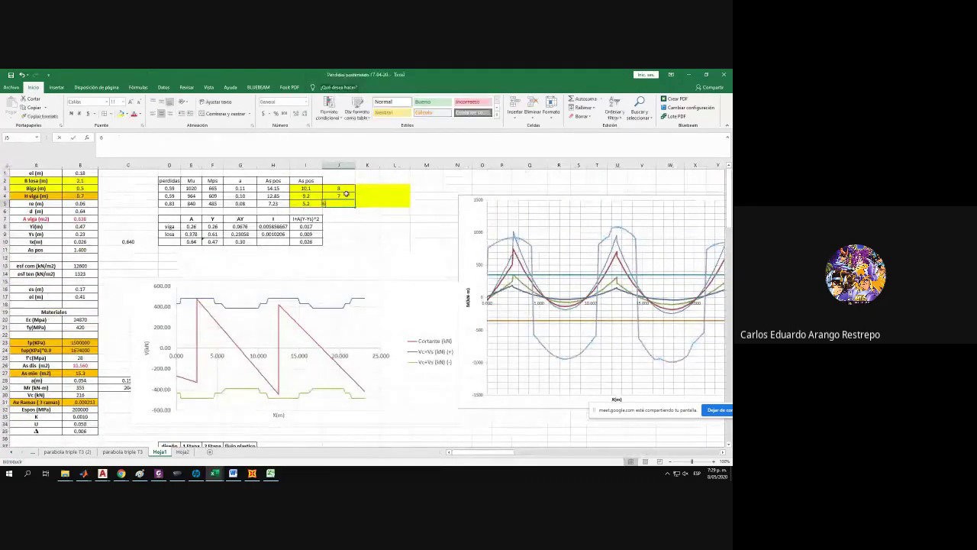
key(Return)
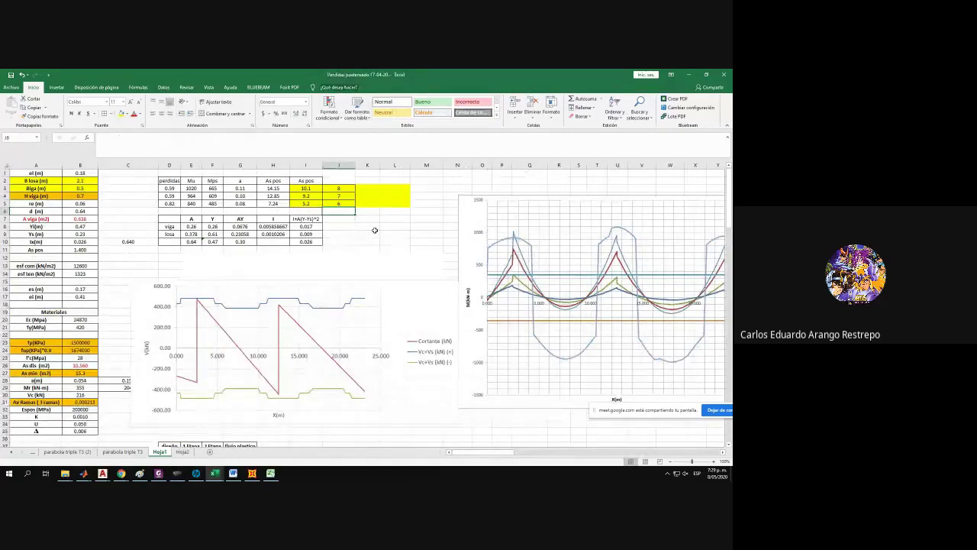
Point the cable count formula in cell R139, in the third span's rows, at $J$5.
ctrl+scroll(347, 216, down, 2)
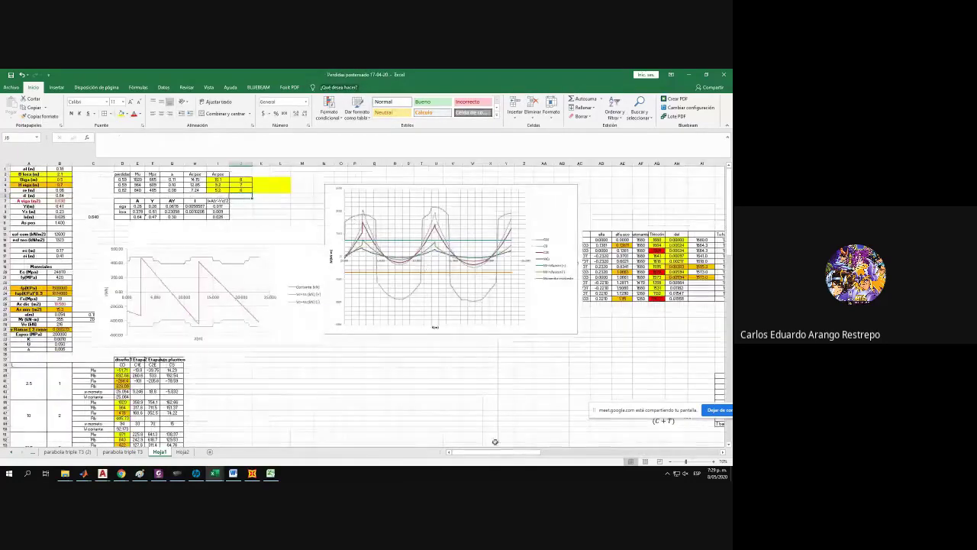
mouse_move(497, 452)
mouse_down()
mouse_move(682, 455)
mouse_move(489, 454)
mouse_up()
scroll(567, 328, down, 5)
scroll(568, 322, down, 10)
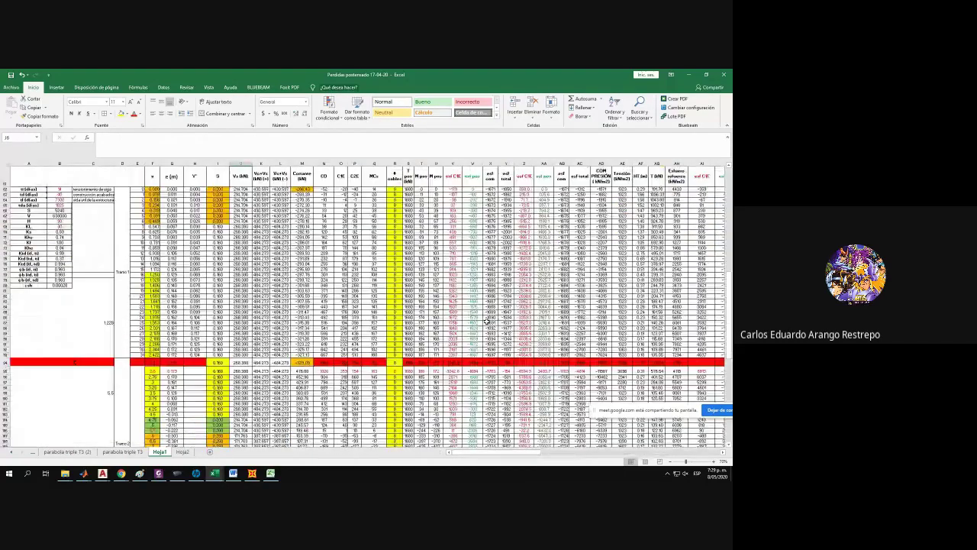
scroll(487, 321, down, 10)
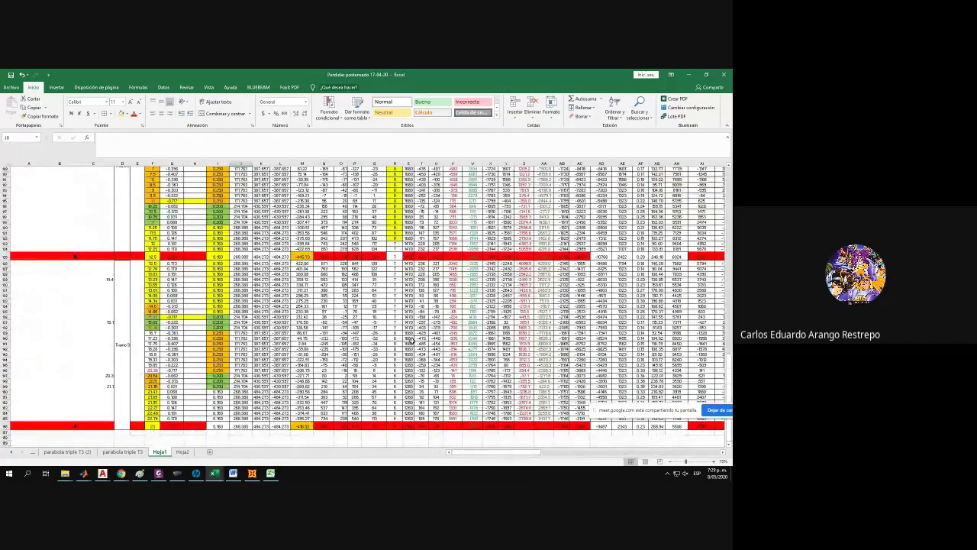
click(397, 332)
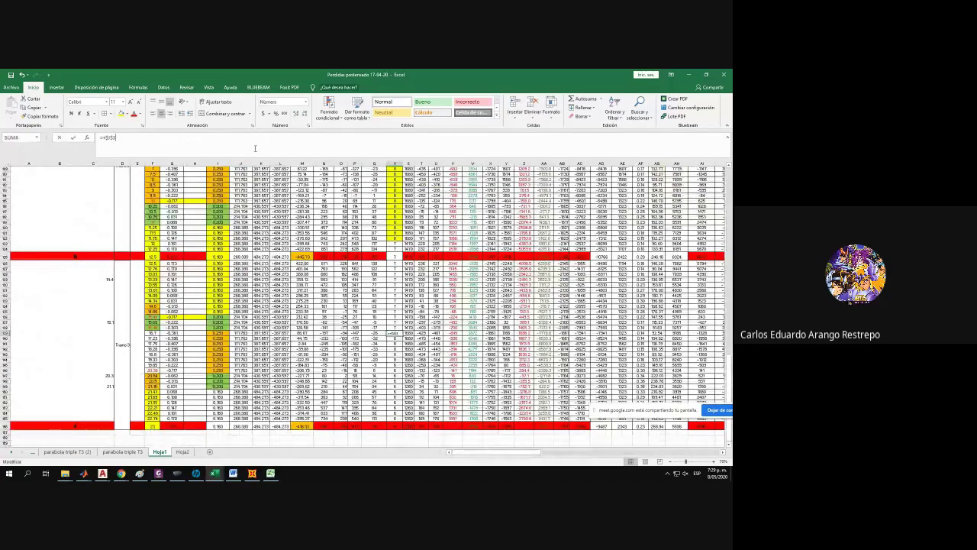
drag(728, 369, 706, 149)
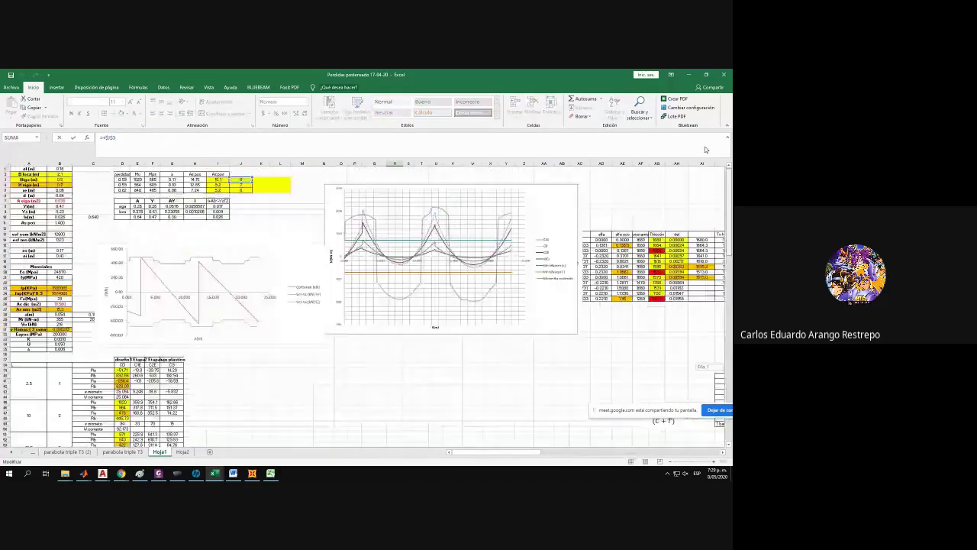
drag(239, 183, 240, 194)
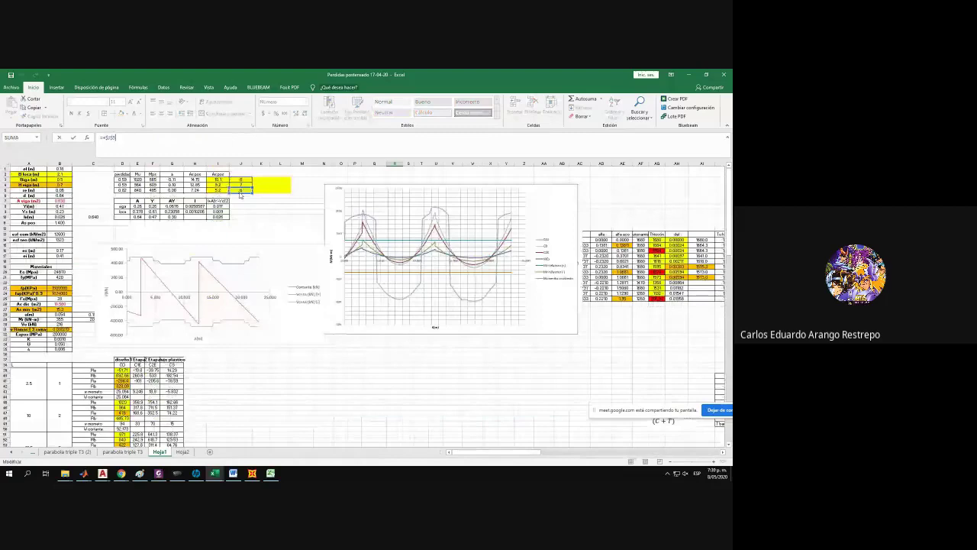
key(Return)
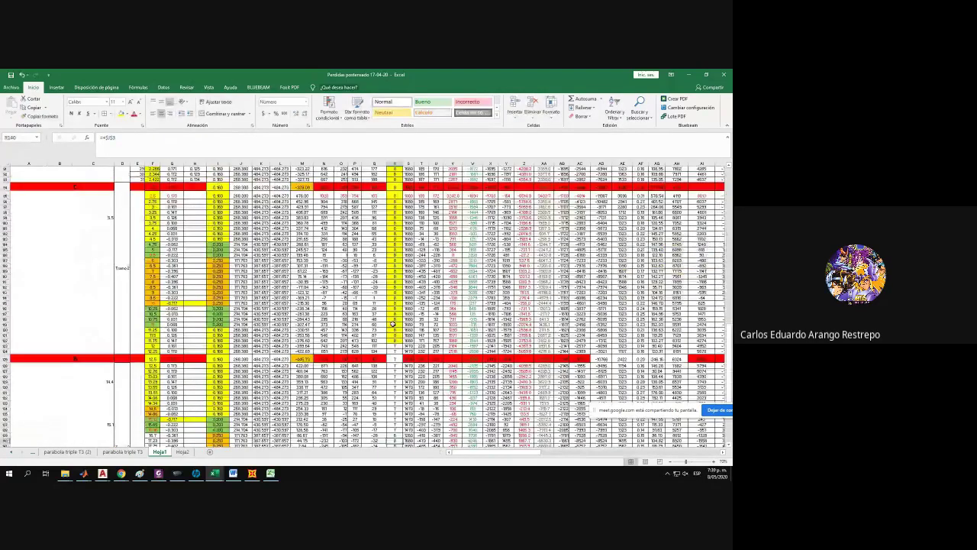
Check that R139 refers to cell J5 and copy its formula down the rest of the third span's cable count column.
scroll(393, 324, down, 5)
scroll(394, 324, down, 2)
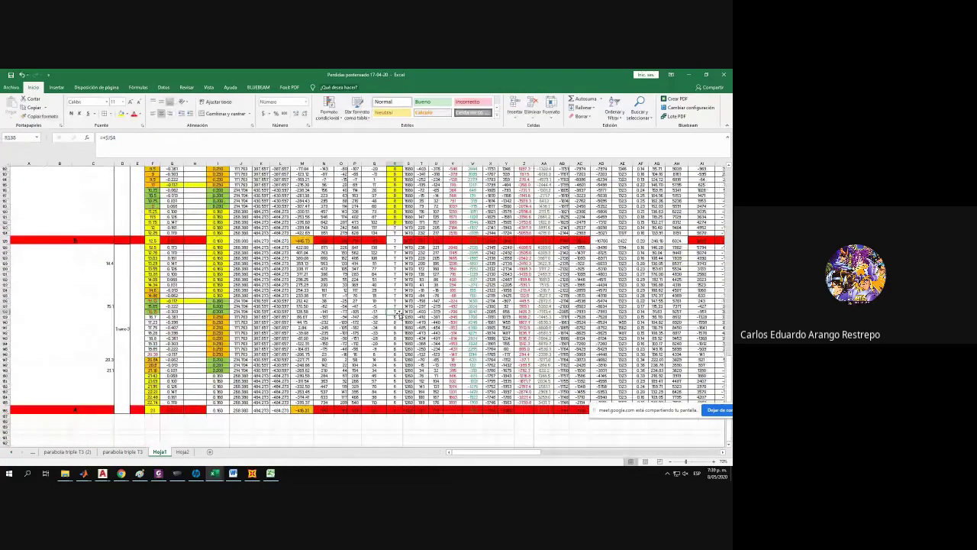
click(397, 318)
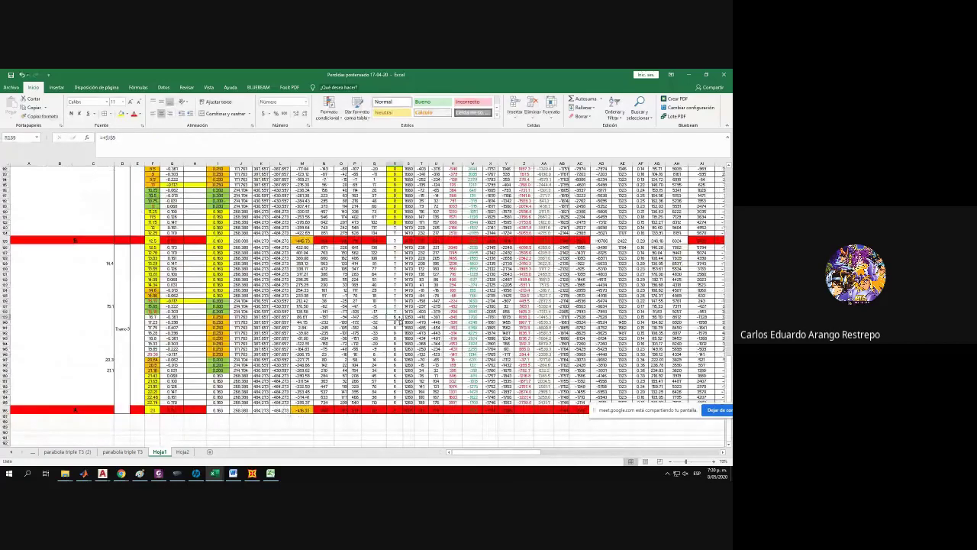
click(292, 151)
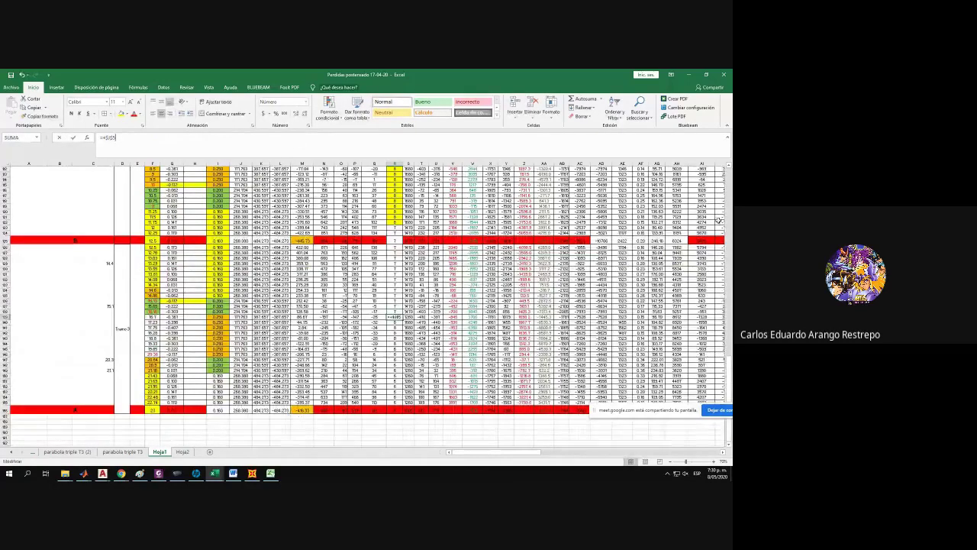
drag(730, 365, 716, 146)
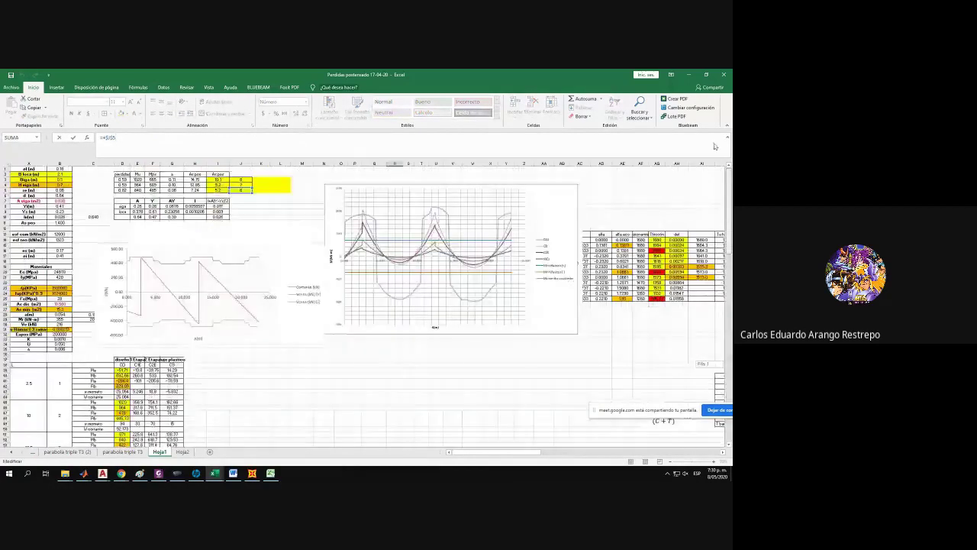
key(Return)
scroll(422, 335, down, 5)
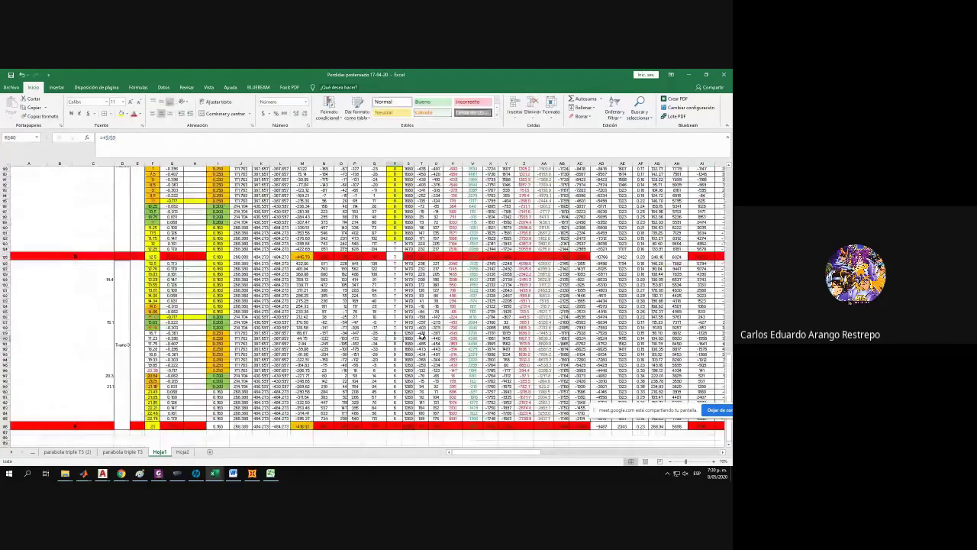
click(395, 333)
double_click(402, 336)
scroll(404, 336, up, 1)
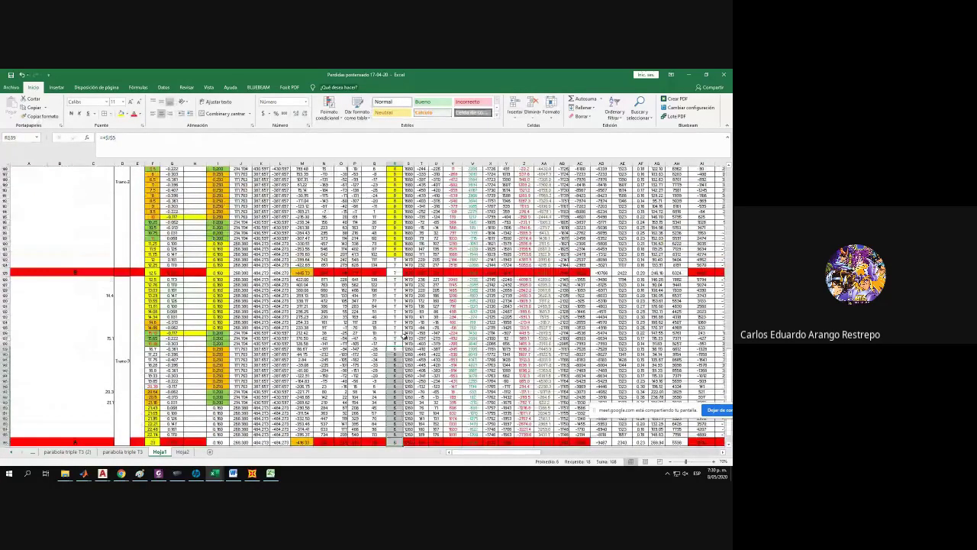
Review the moment chart and undo the recent edits to the cable counts and their row references.
scroll(406, 337, up, 12)
scroll(404, 333, up, 20)
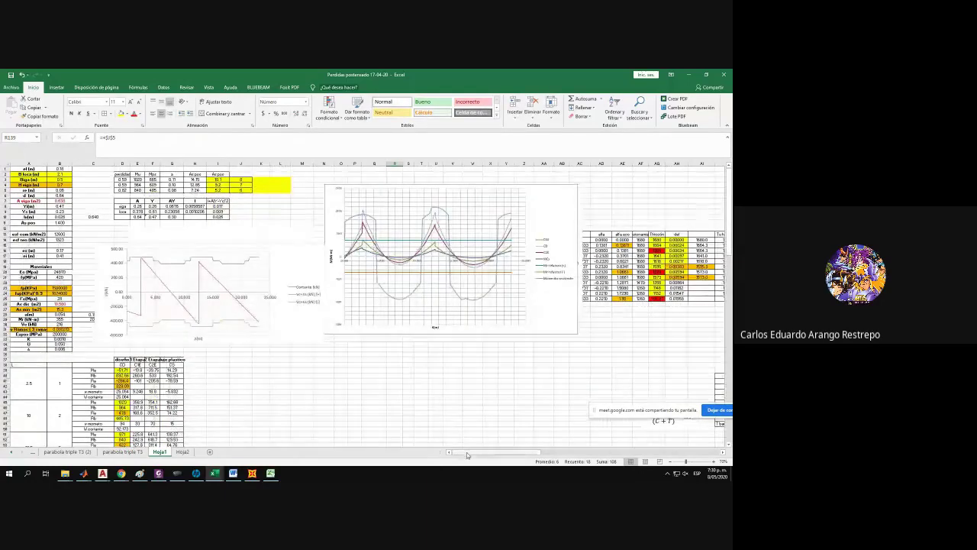
mouse_move(467, 452)
mouse_down()
mouse_move(552, 456)
mouse_move(460, 453)
mouse_up()
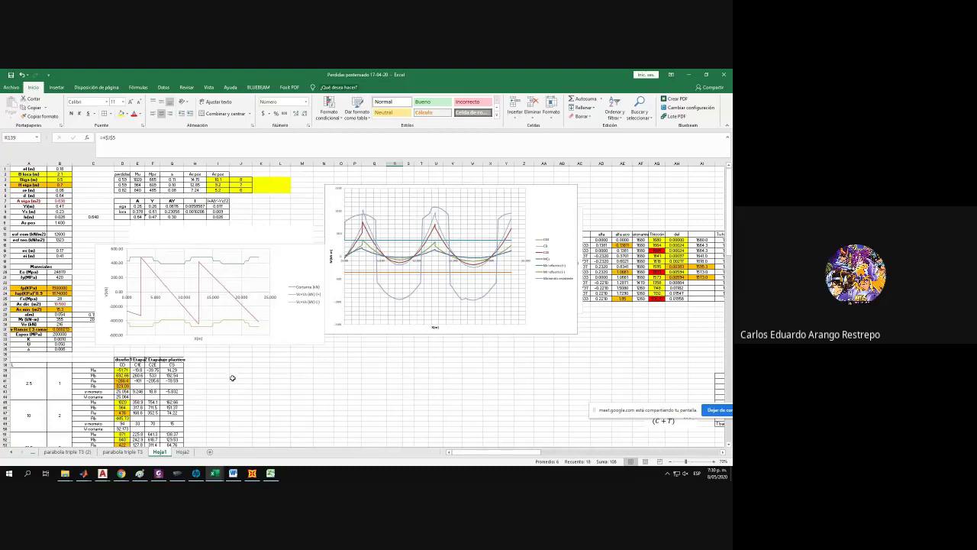
click(238, 190)
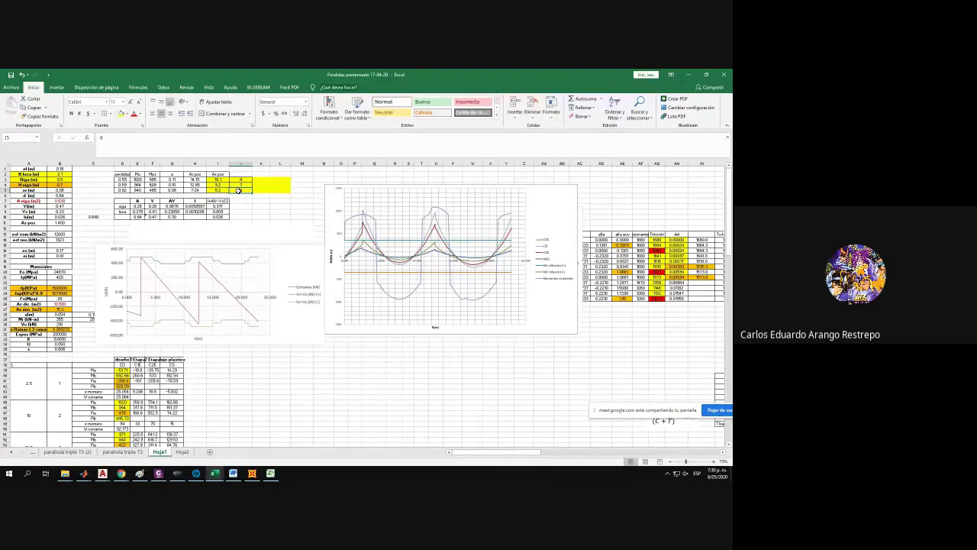
key(ctrl+z)
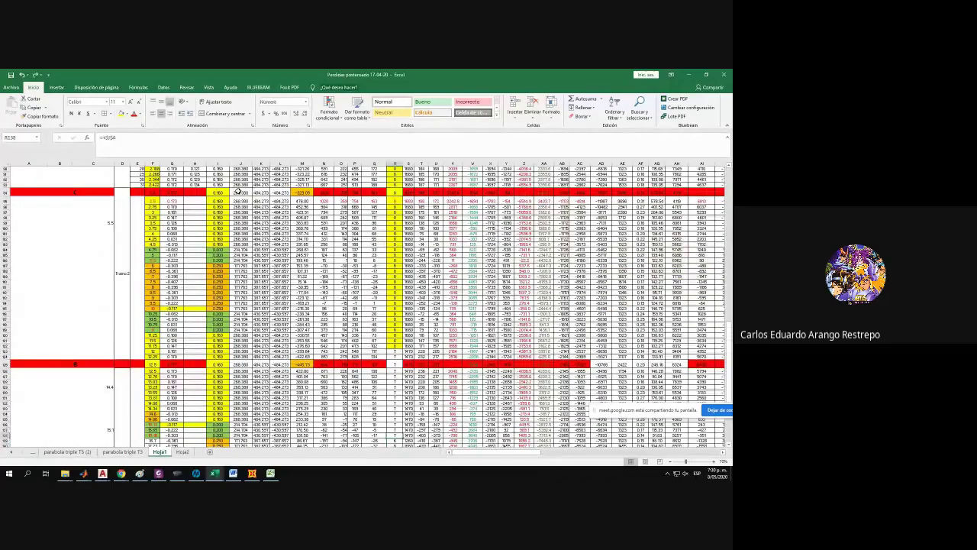
scroll(238, 190, up, 15)
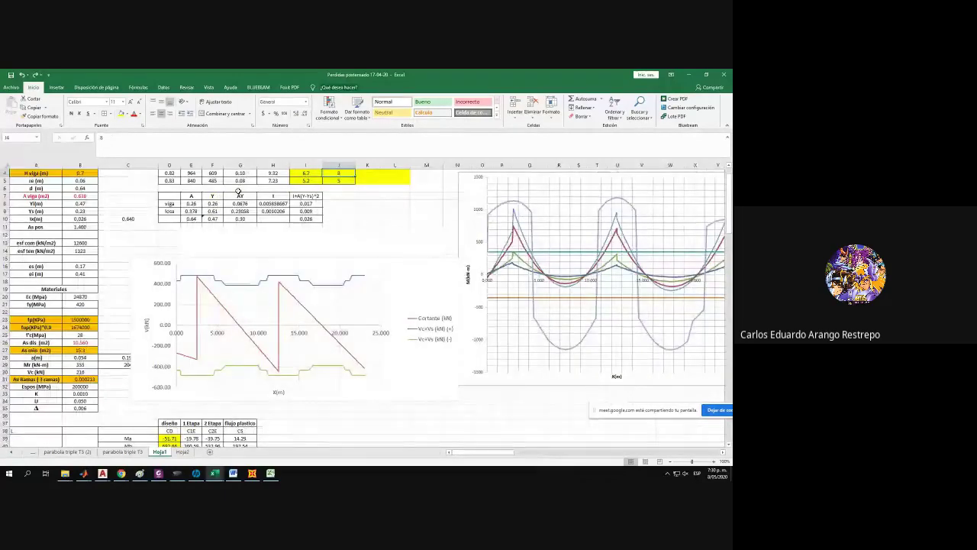
scroll(248, 225, up, 1)
scroll(248, 225, down, 1)
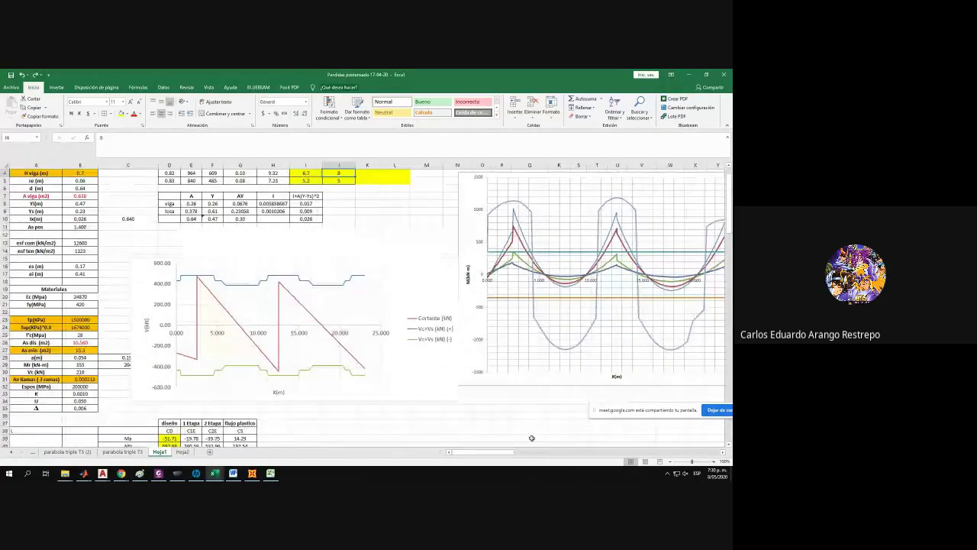
Compare the resisting moment with the demand curves on the moment chart and examine the stress chart.
scroll(503, 456, right, 3)
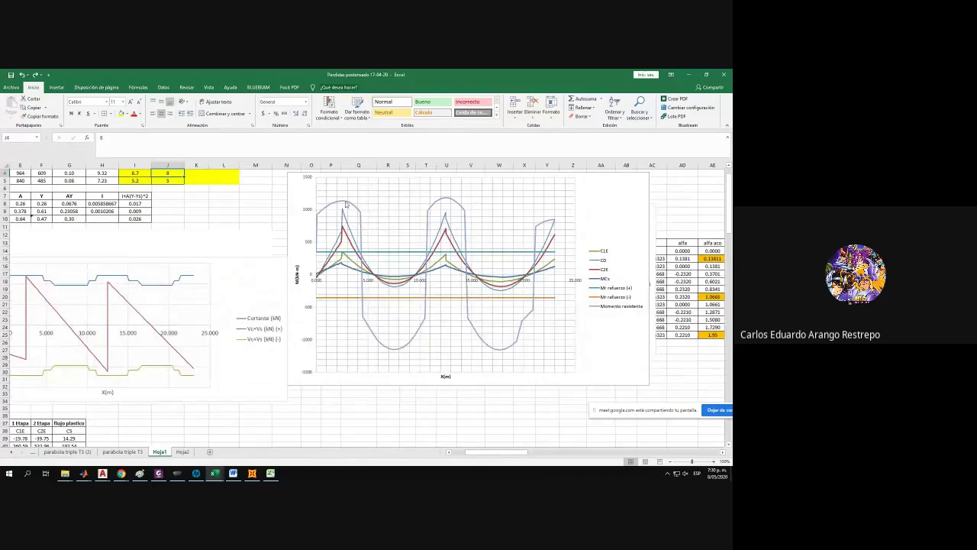
scroll(517, 450, right, 1)
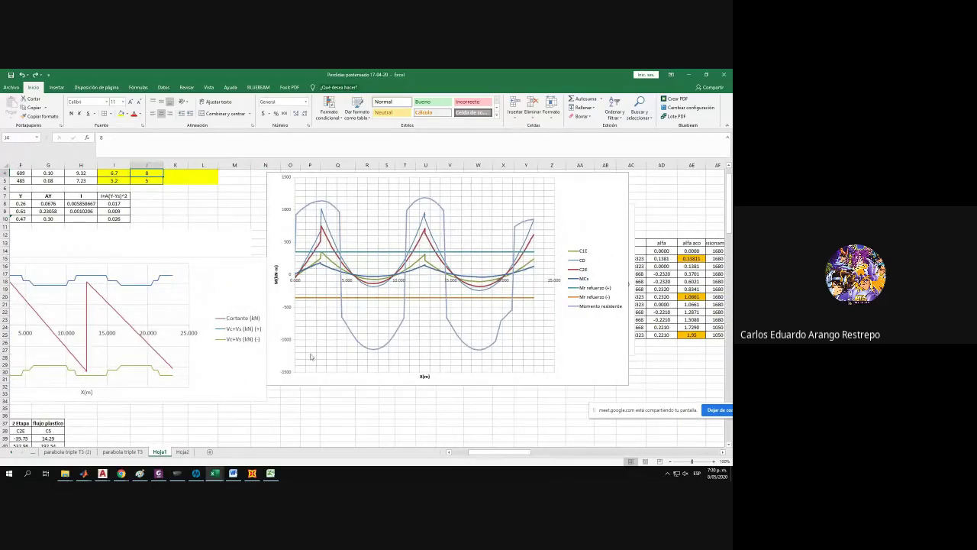
ctrl+scroll(311, 356, up, 1)
ctrl+scroll(289, 356, down, 2)
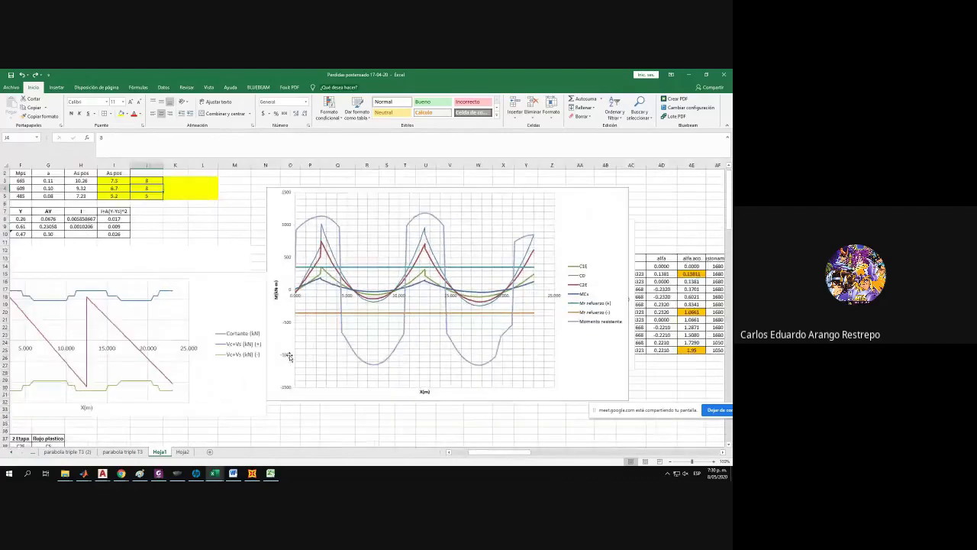
drag(512, 453, 689, 454)
ctrl+scroll(428, 290, down, 1)
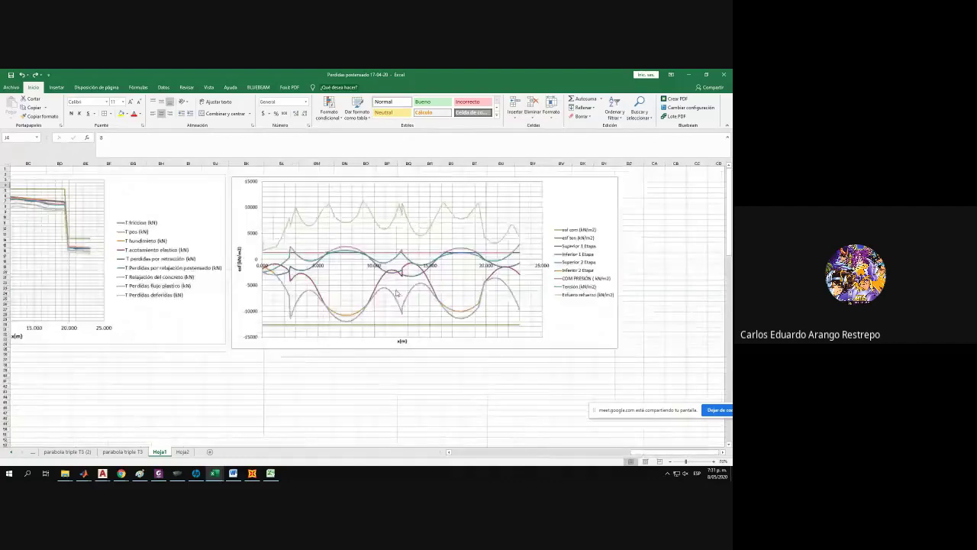
Enter a MAX formula over BW62:BW156 in cell BW60, above the "% de perdidas" column.
ctrl+scroll(456, 291, down, 1)
scroll(490, 326, down, 4)
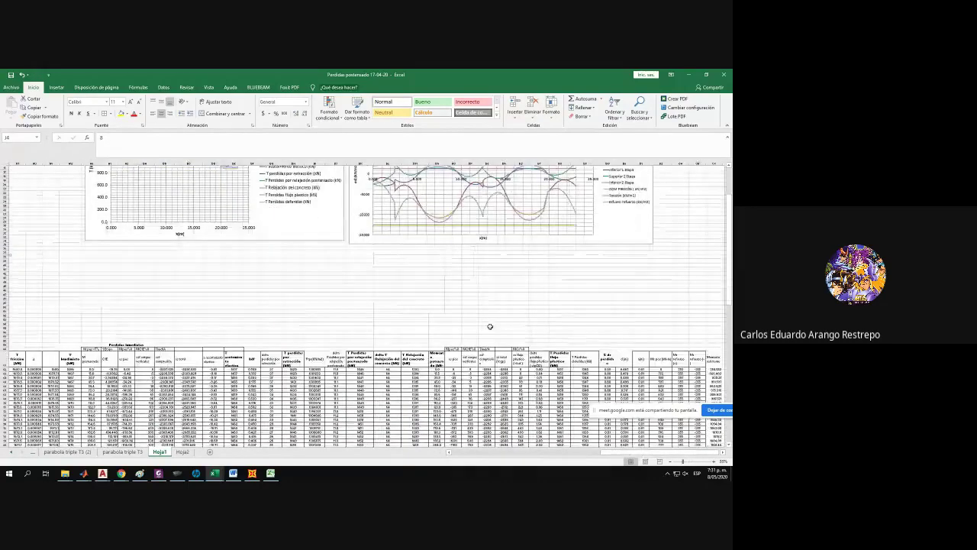
scroll(490, 326, down, 4)
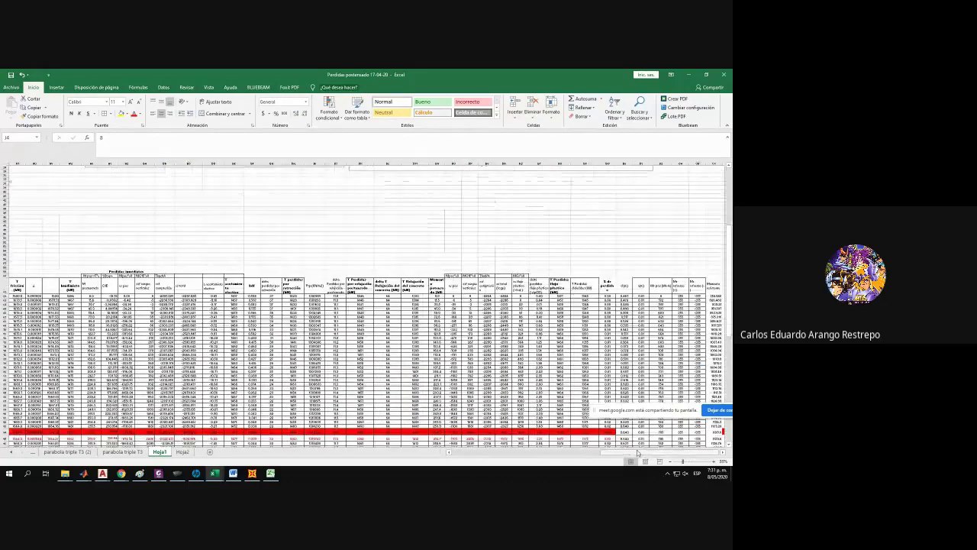
click(722, 453)
click(722, 453)
click(722, 453)
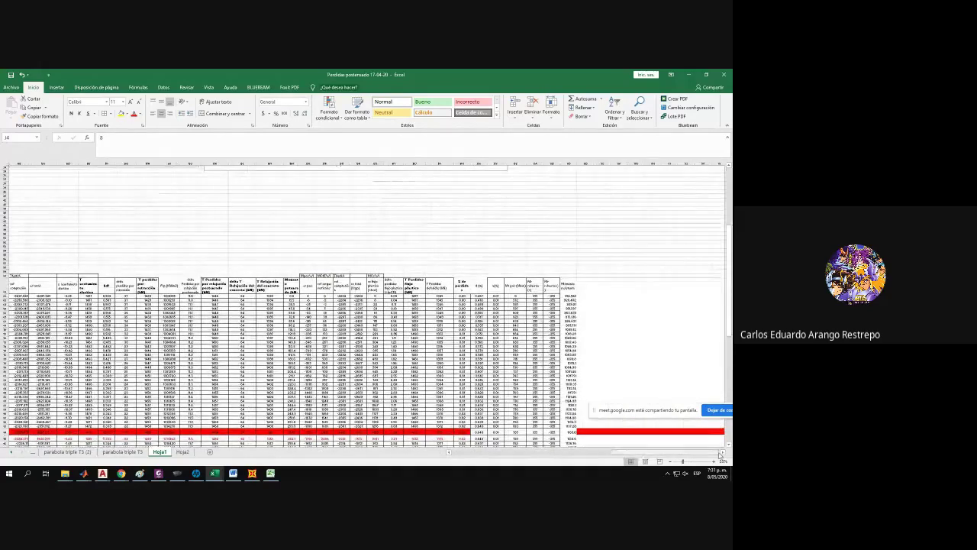
ctrl+scroll(609, 334, up, 2)
click(723, 452)
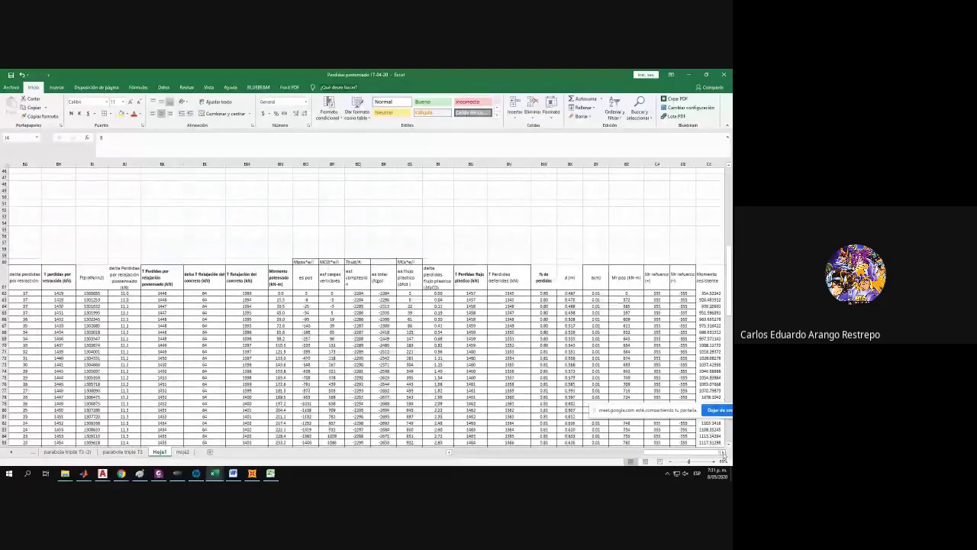
ctrl+scroll(722, 454, up, 3)
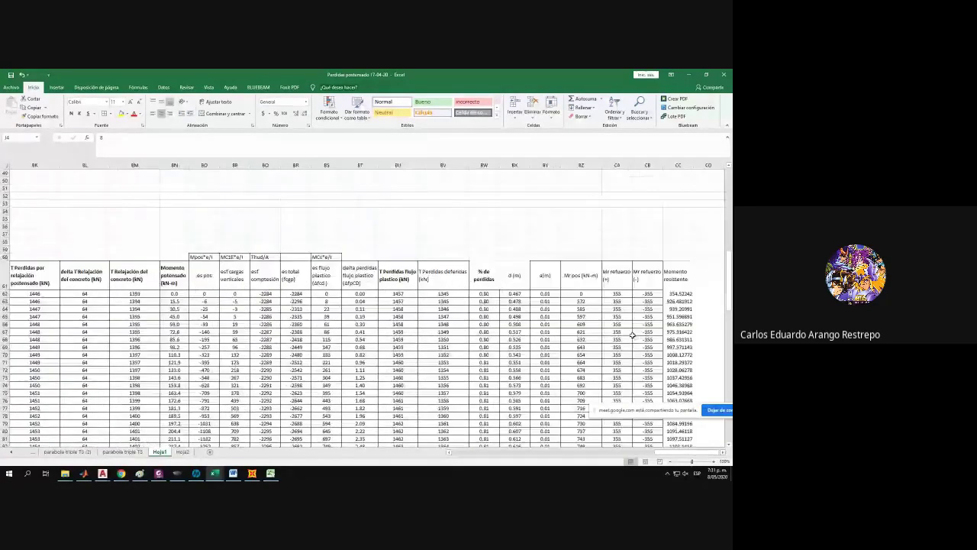
click(722, 453)
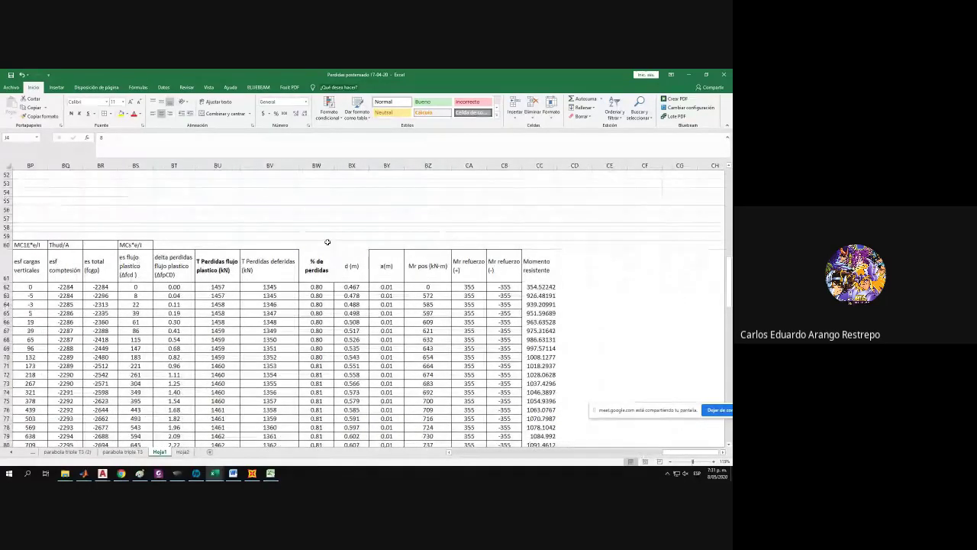
click(326, 244)
text(=MAX()
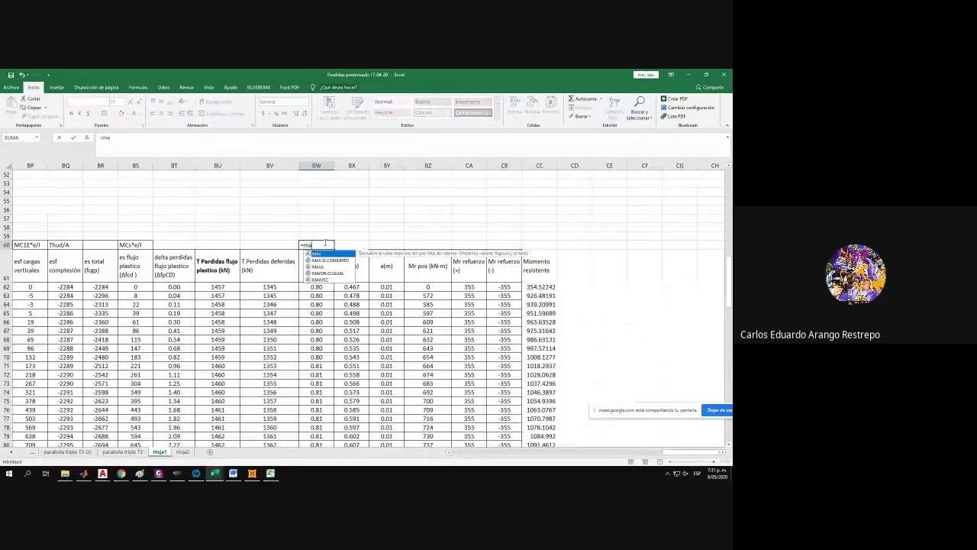
click(312, 289)
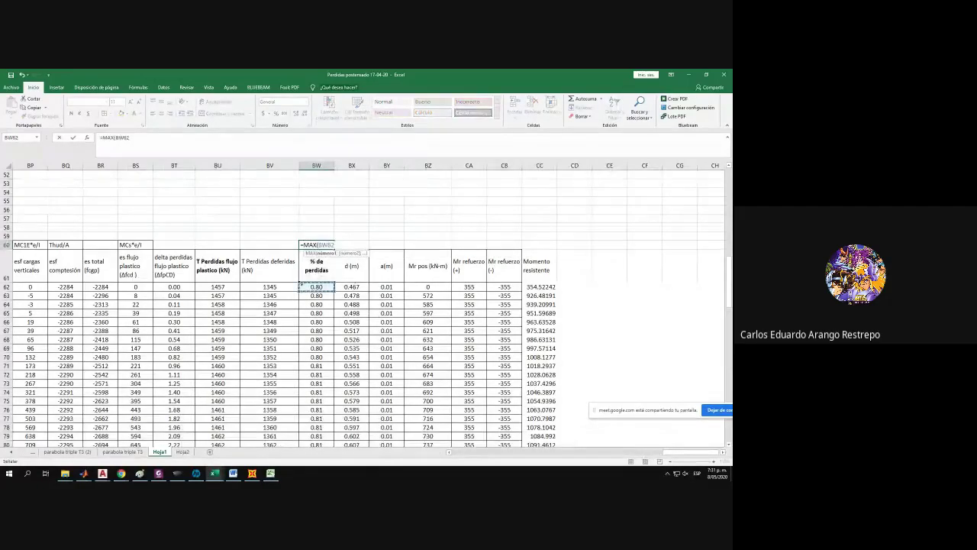
key(ctrl+shift+Down)
key(Return)
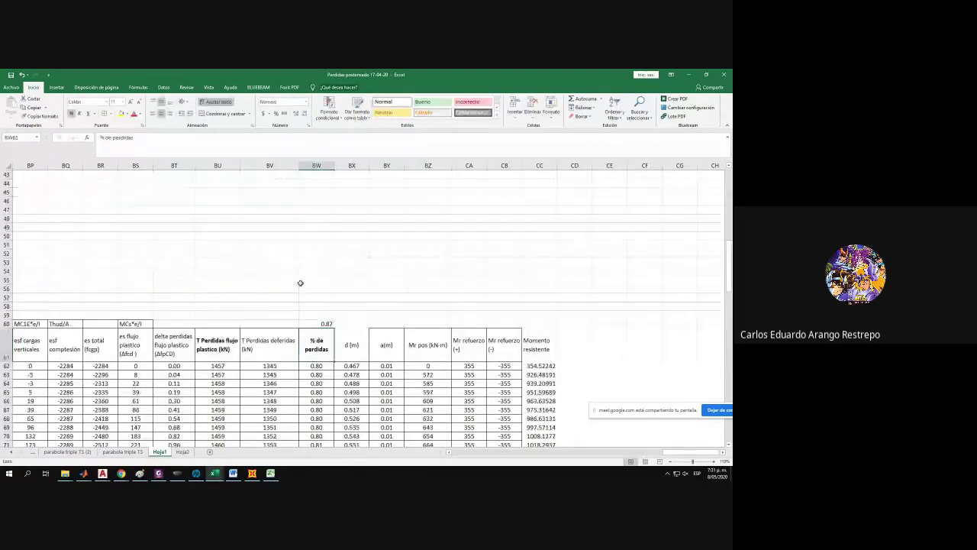
Change the formula in BW60 to MIN over BW62:BW156 and centre the cell's contents.
click(317, 323)
drag(115, 138, 103, 137)
text(min)
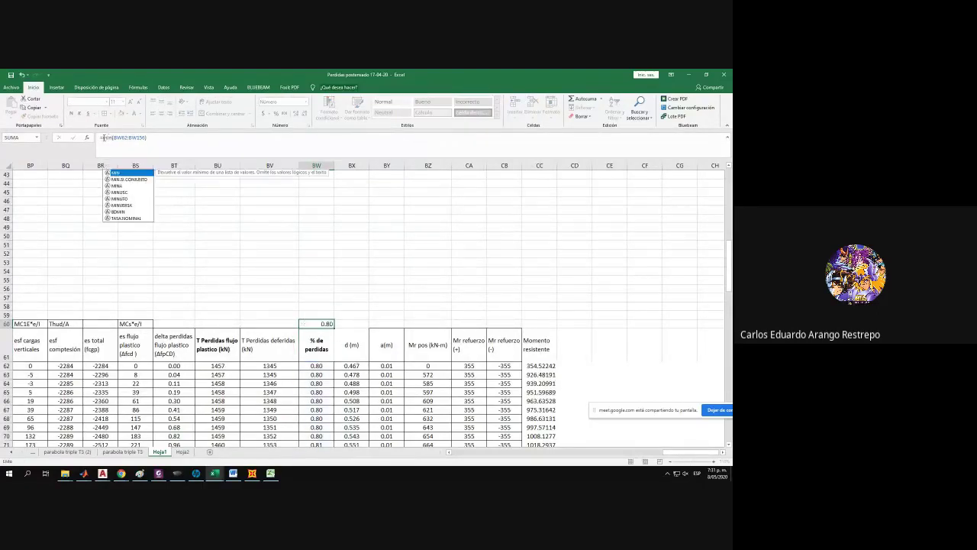
key(Return)
scroll(315, 272, down, 2)
click(315, 272)
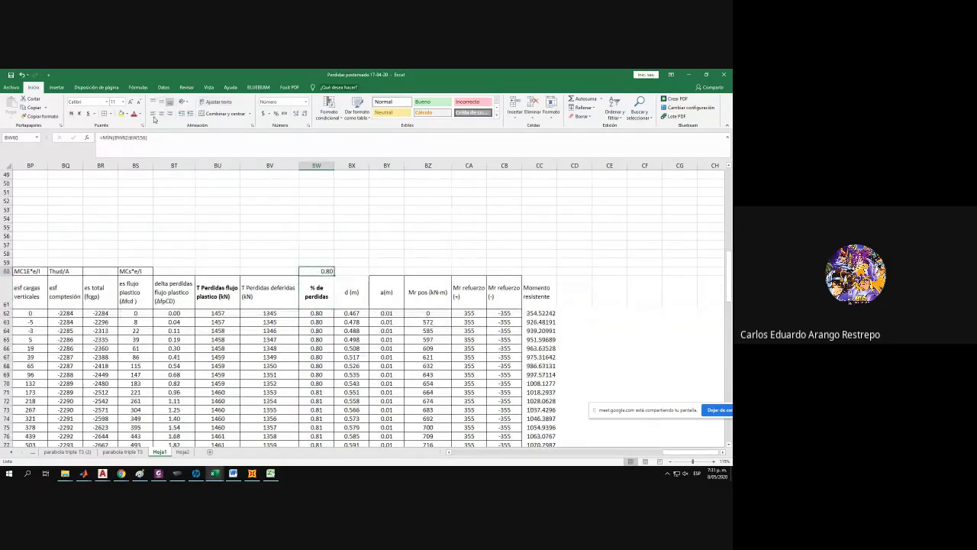
click(162, 113)
drag(676, 452, 653, 452)
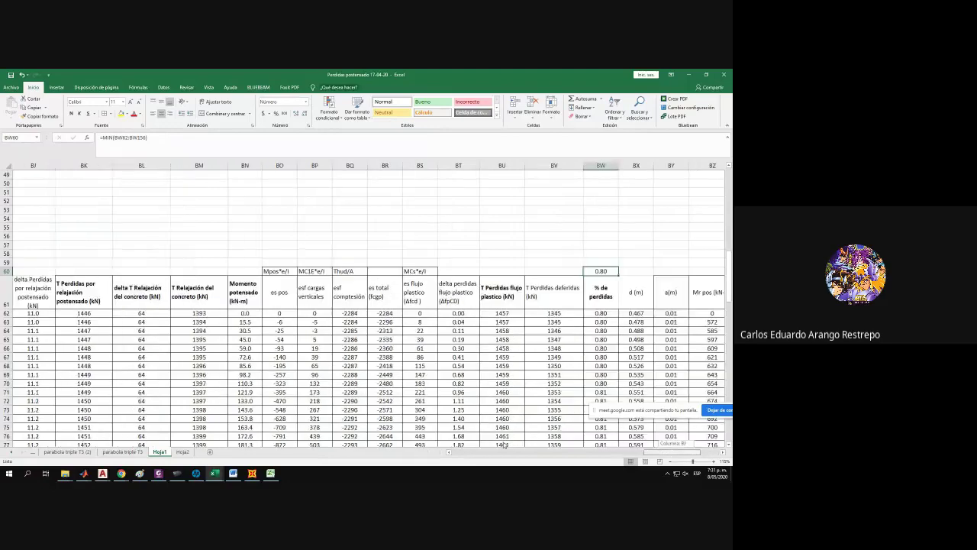
Inspect the formulas in the "perdidas" cells D3 to D5 and the fp(KPa) value among the material properties.
drag(384, 445, 369, 426)
scroll(369, 425, up, 16)
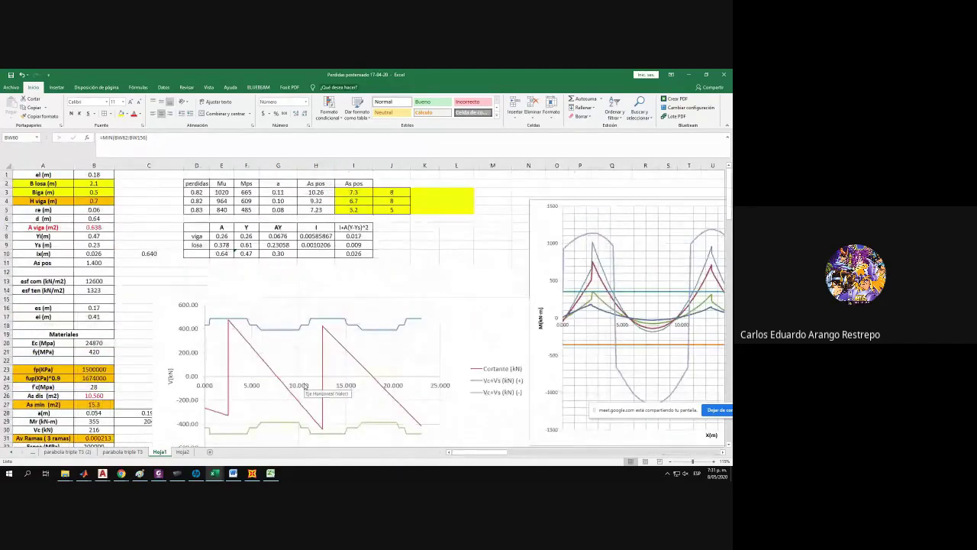
click(204, 192)
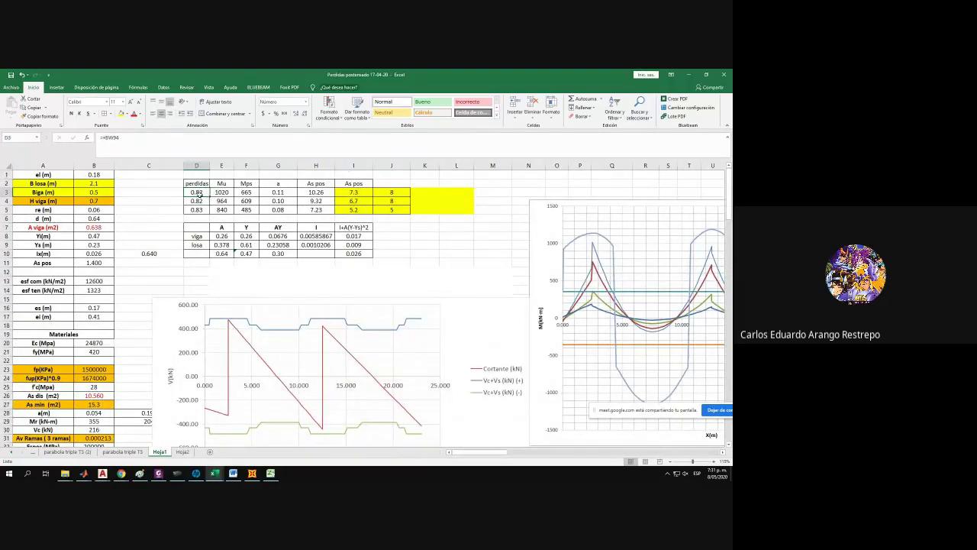
click(200, 201)
click(203, 210)
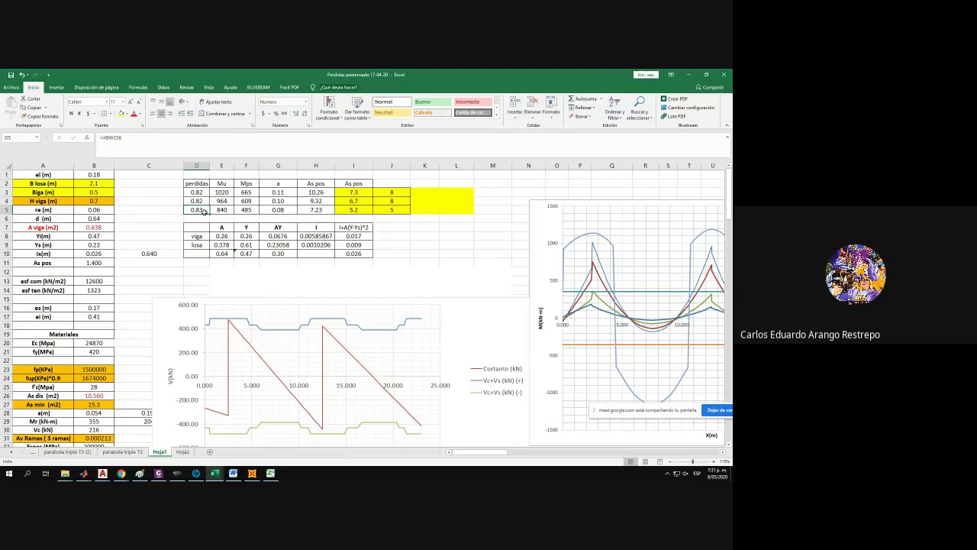
click(87, 371)
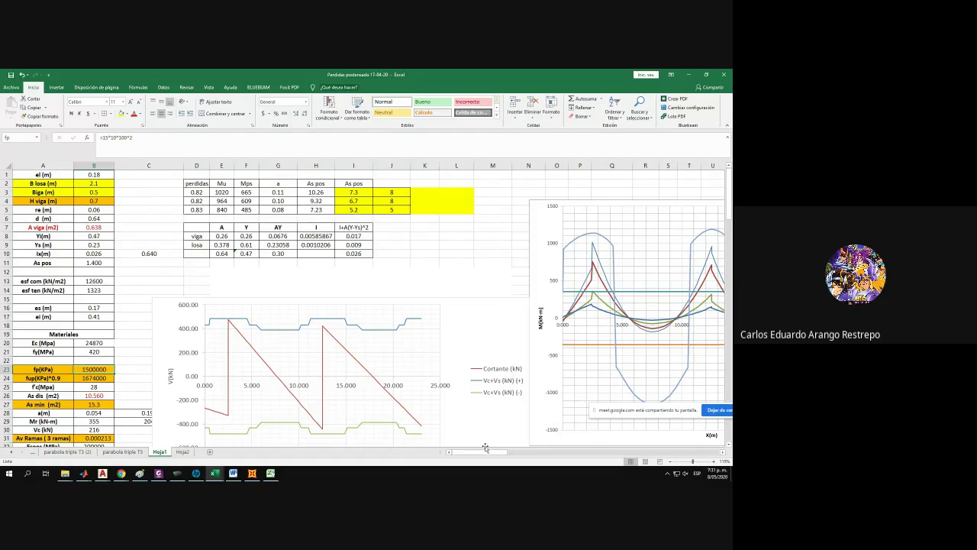
Examine the moment chart's "Momento resistente", "Mr refuerzo (+)" and "Mr refuerzo (-)" series.
drag(487, 451, 519, 451)
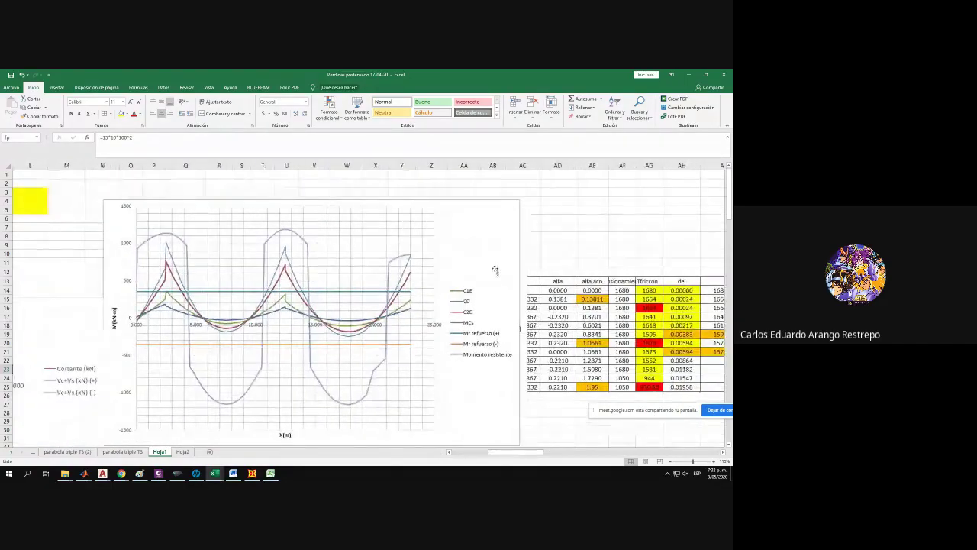
click(396, 259)
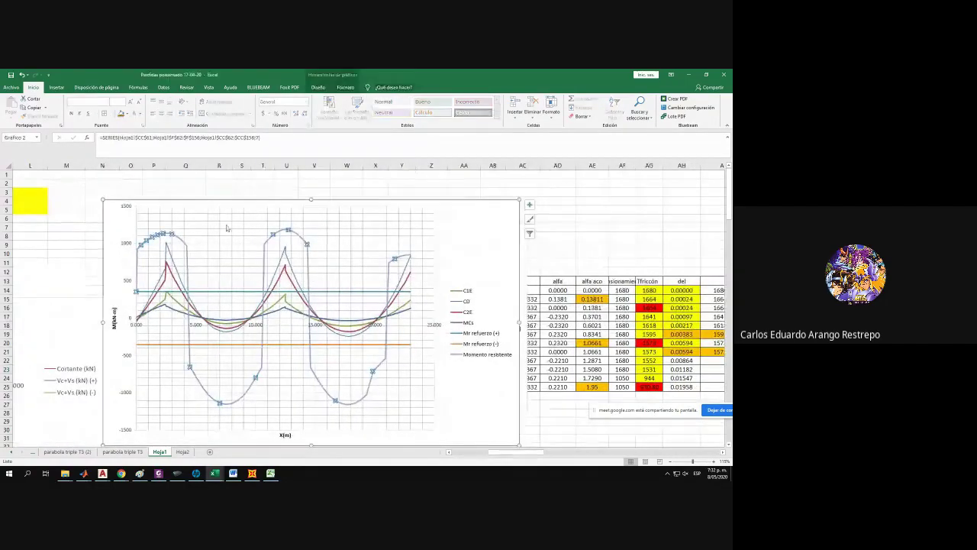
click(157, 291)
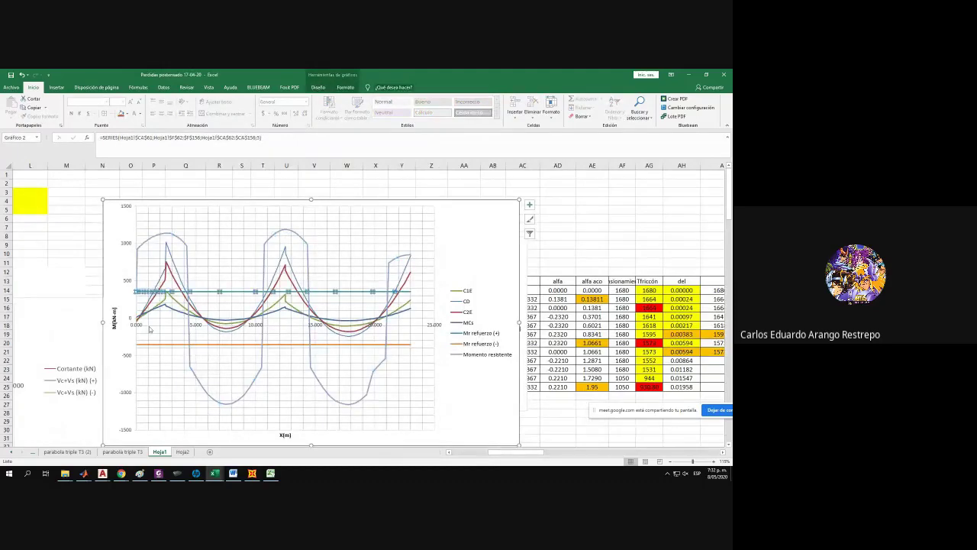
click(156, 344)
drag(506, 452, 462, 452)
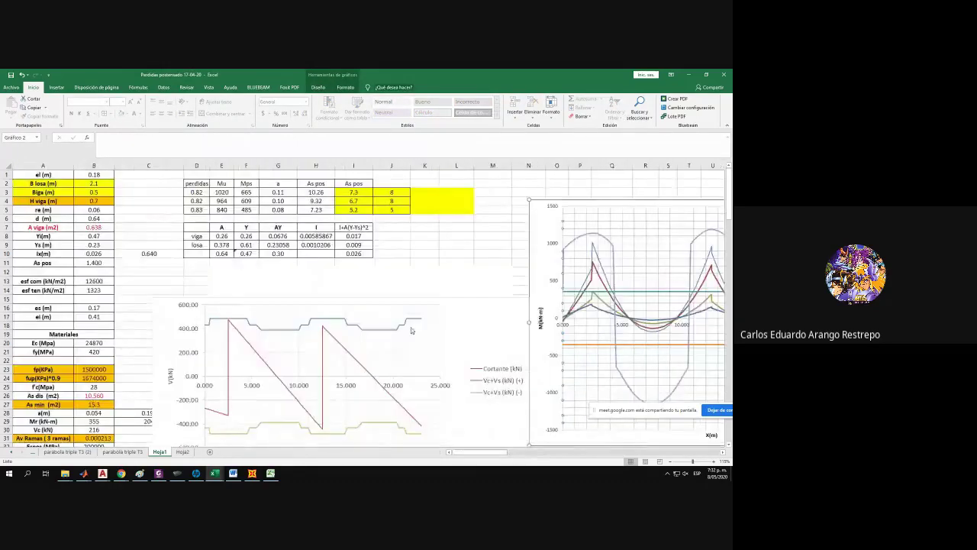
Examine the stress chart and select its "Esfuero refuerzo" series to identify the source column.
scroll(335, 282, down, 3)
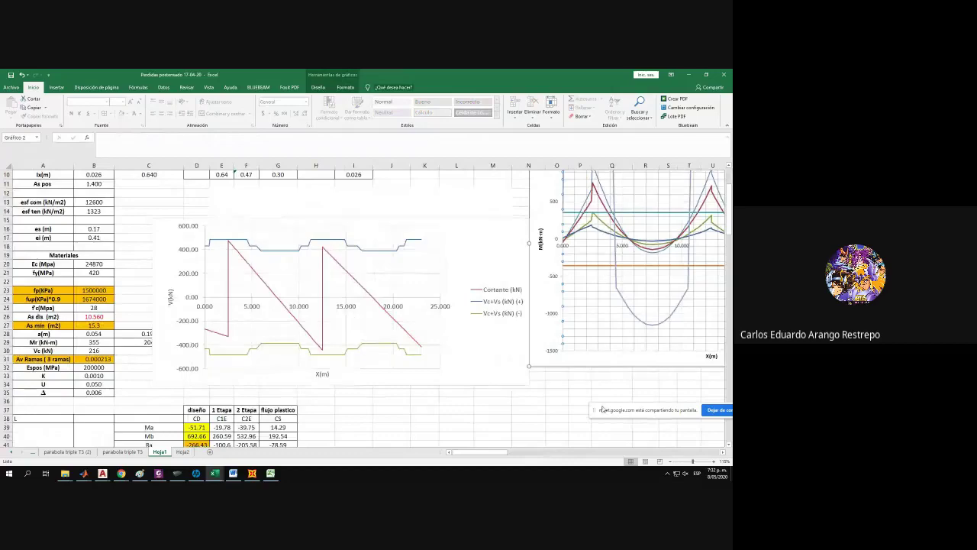
drag(502, 453, 665, 424)
ctrl+scroll(283, 207, down, 6)
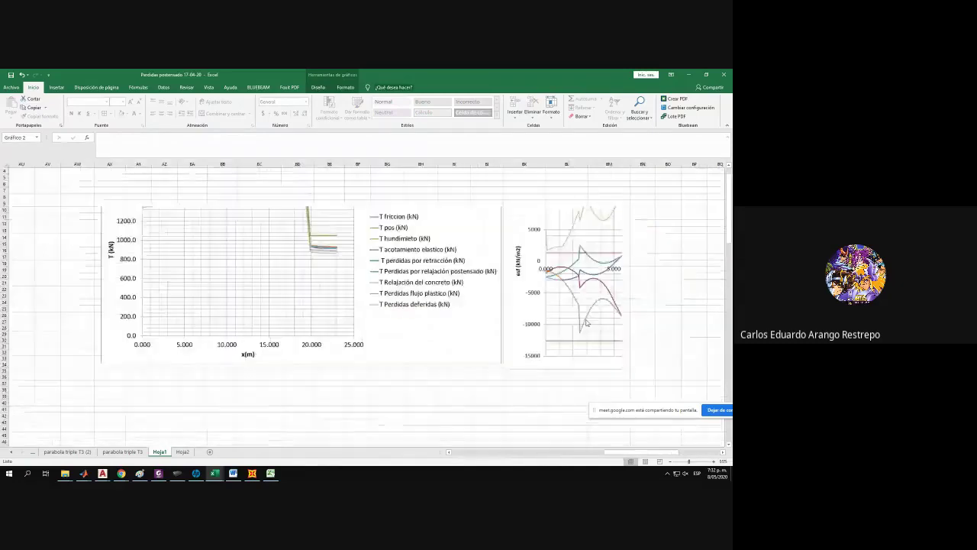
ctrl+scroll(283, 208, up, 2)
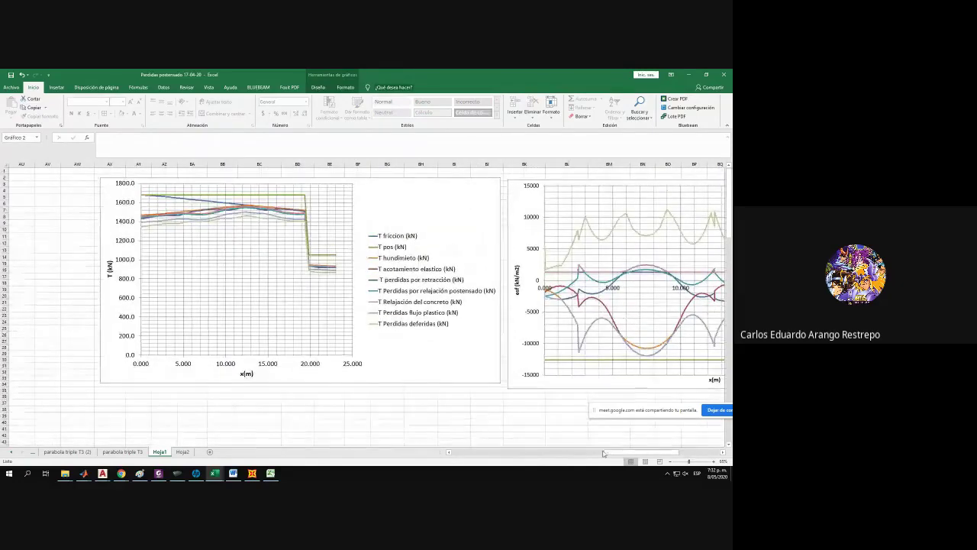
drag(634, 452, 669, 452)
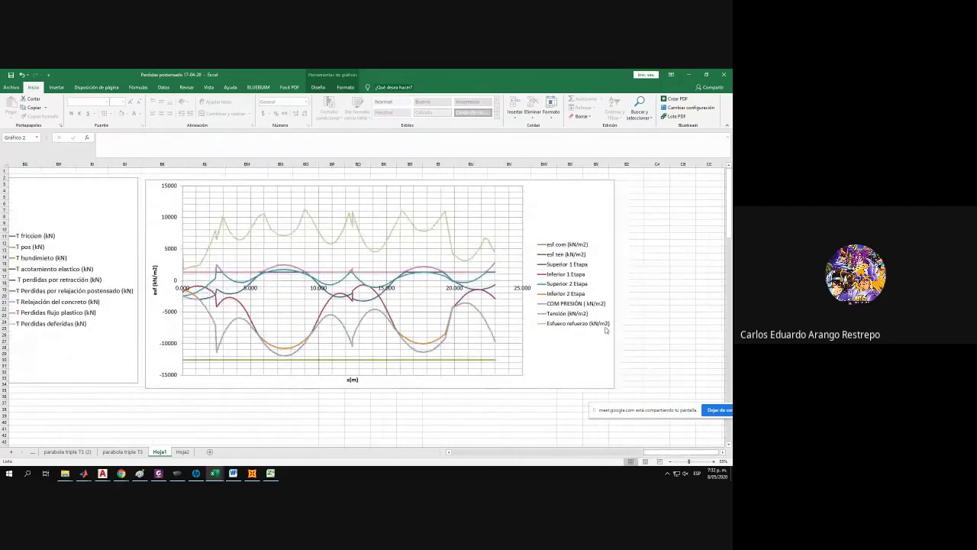
click(388, 241)
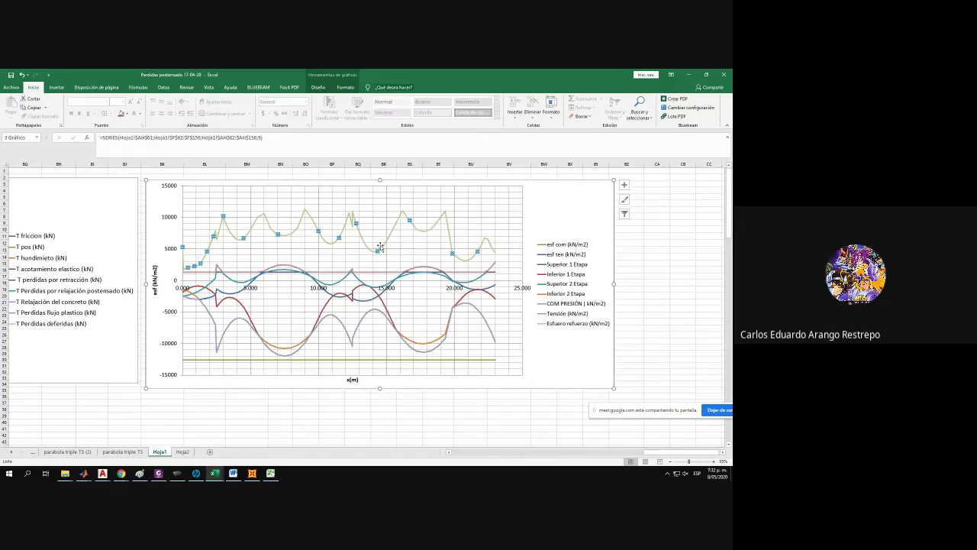
Locate the "Esfuero refuerzo" column in the calculation table and inspect the formula in AH62.
ctrl+scroll(379, 246, down, 3)
scroll(377, 267, down, 6)
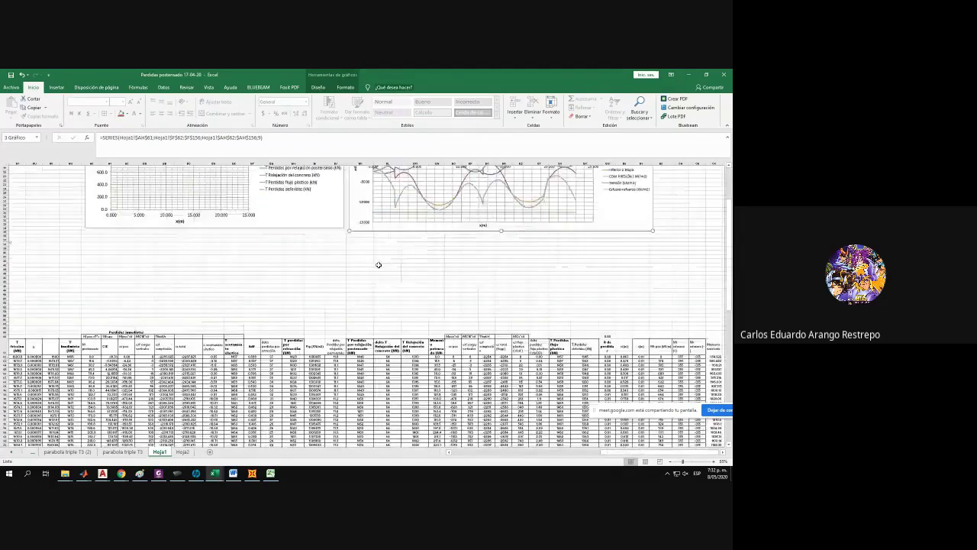
click(723, 452)
drag(689, 459, 518, 459)
drag(393, 409, 393, 405)
ctrl+scroll(392, 343, up, 4)
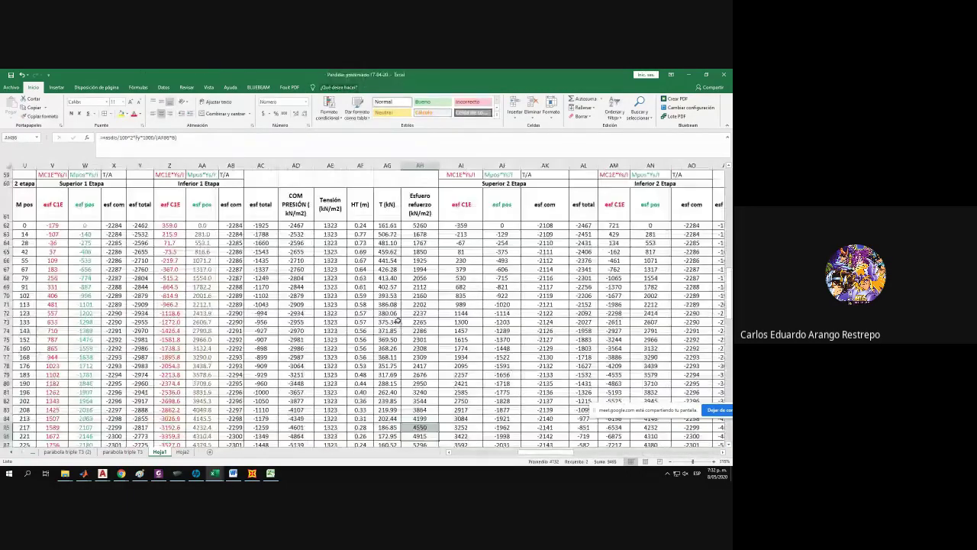
scroll(397, 322, up, 1)
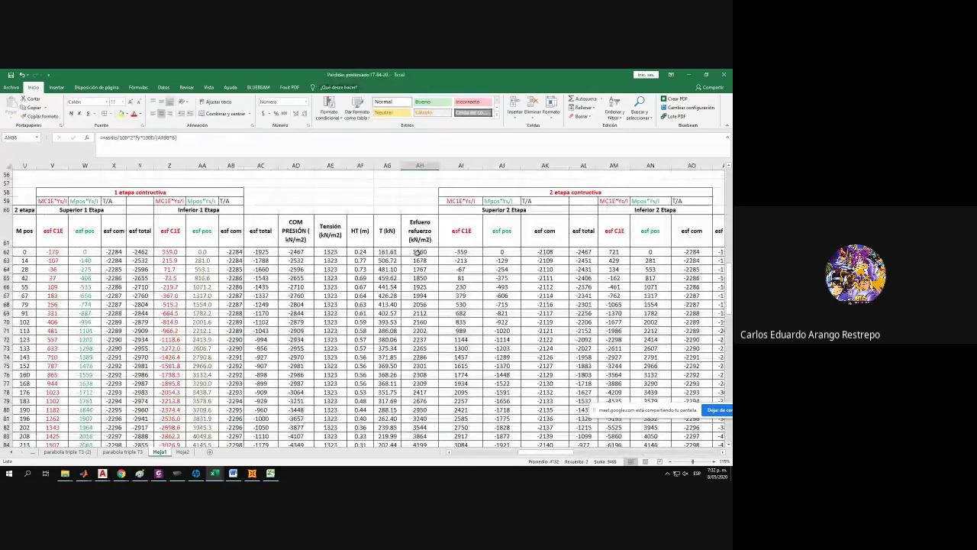
click(418, 253)
scroll(379, 248, up, 1)
click(203, 150)
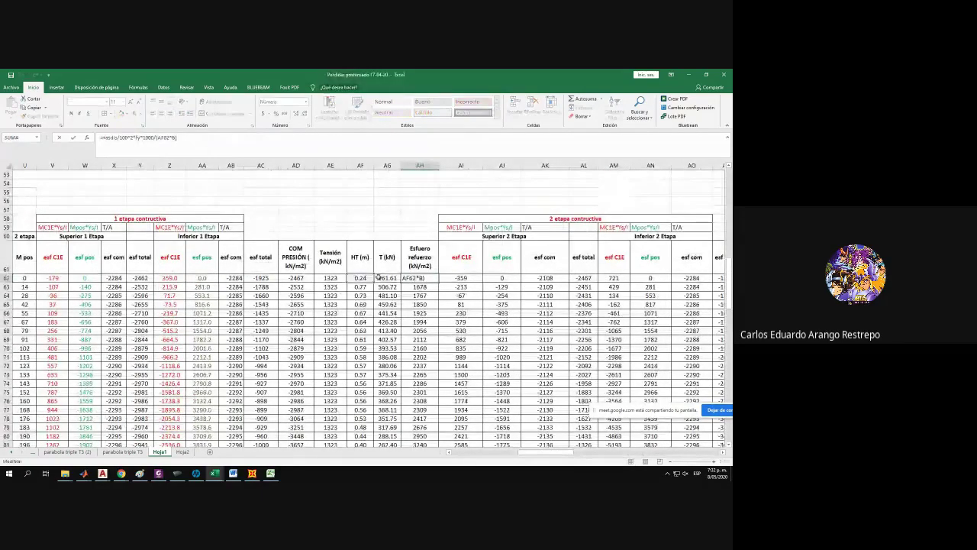
Move the HT equation picture down so it sits directly above the HT (m) column header.
scroll(377, 276, up, 4)
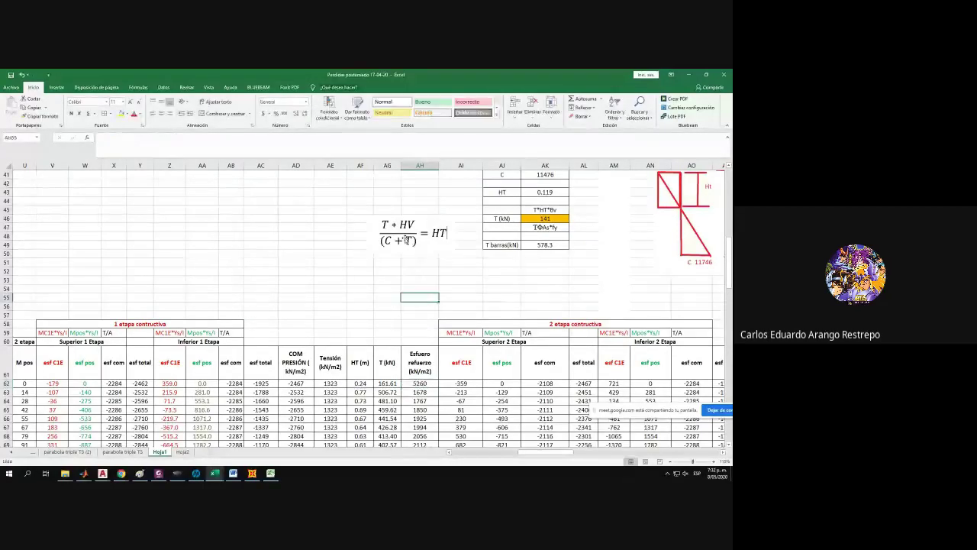
click(400, 243)
drag(399, 244, 345, 326)
Check the row 62 formulas in the HT (m), T (kN) and Tensión columns against the HT equation.
click(359, 382)
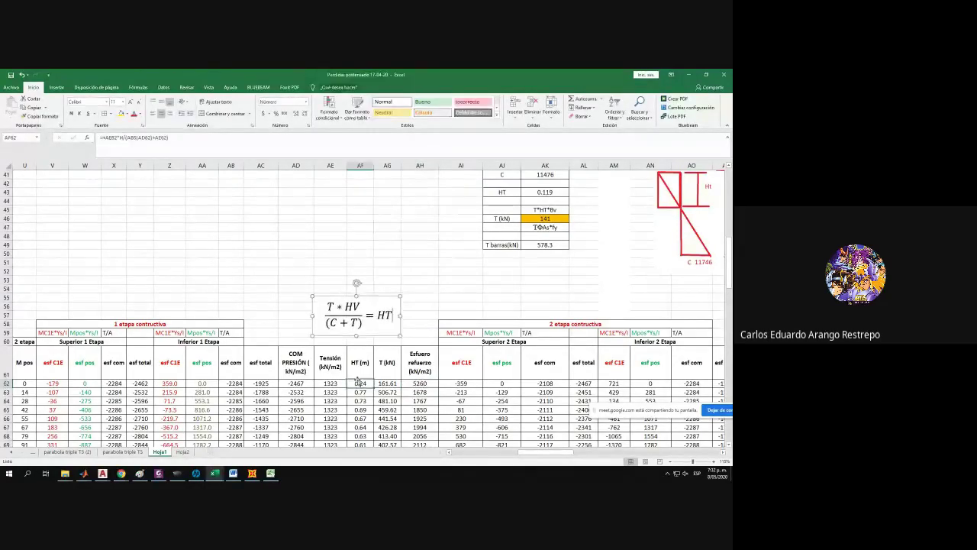
scroll(360, 384, down, 1)
click(259, 155)
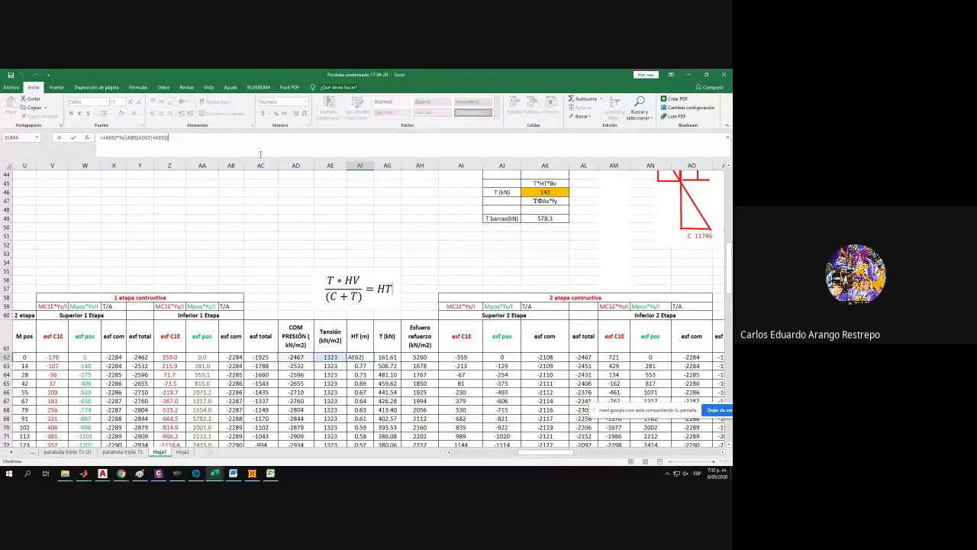
key(Return)
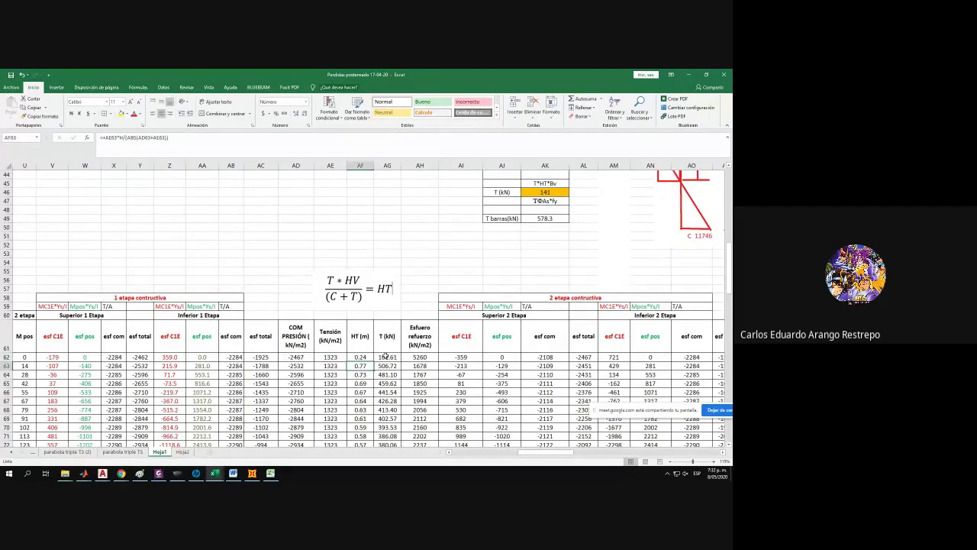
click(387, 356)
click(232, 141)
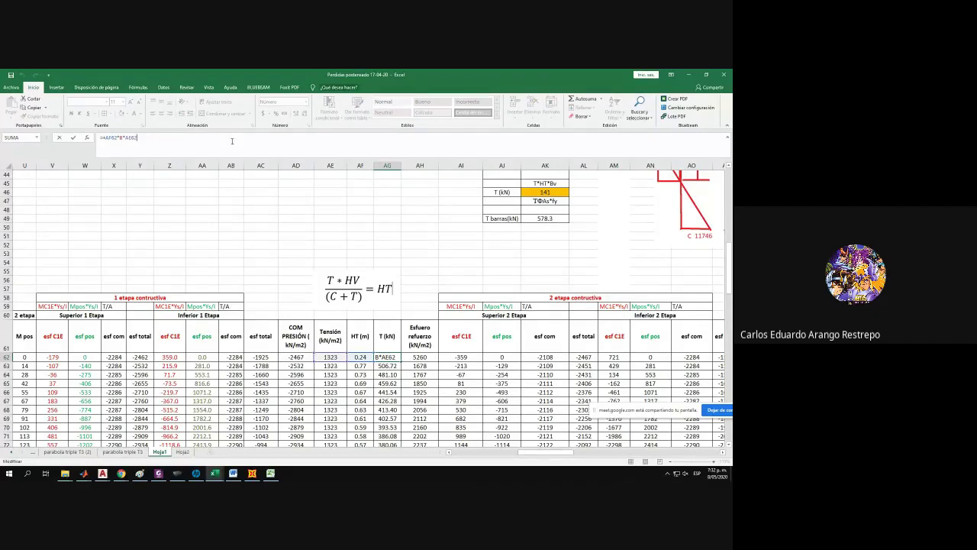
click(339, 357)
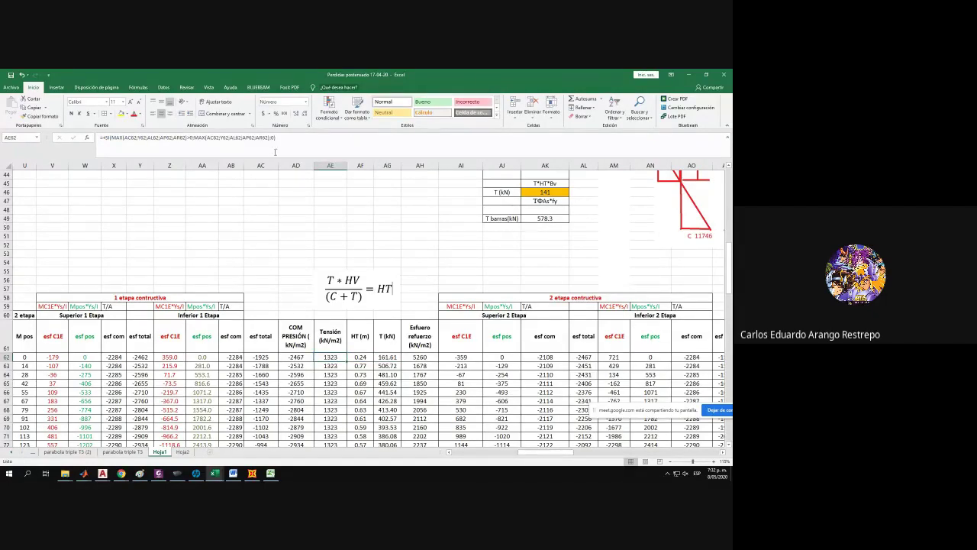
key(Down)
click(387, 357)
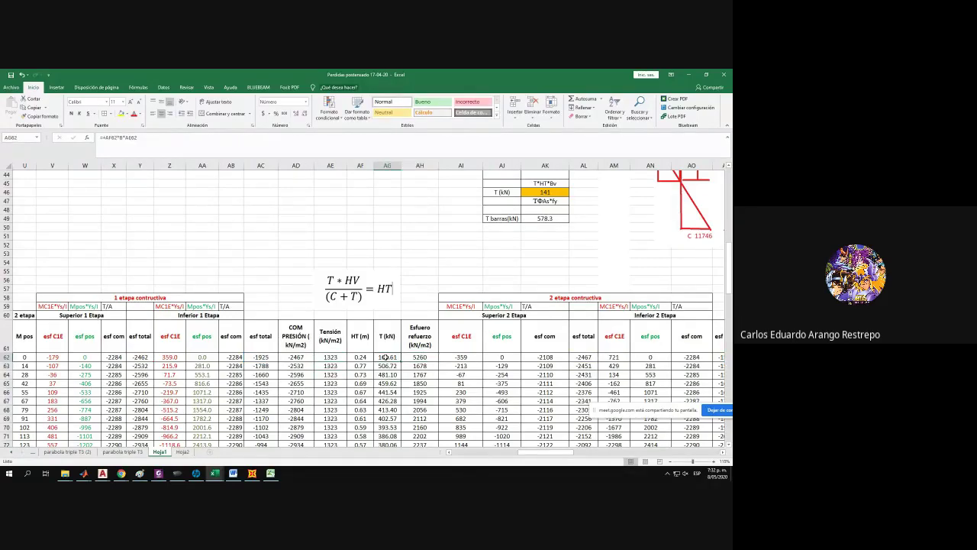
Compare the reinforcement stress formula in AH62 with the HT and T formulas in AF62 and AG62.
click(413, 357)
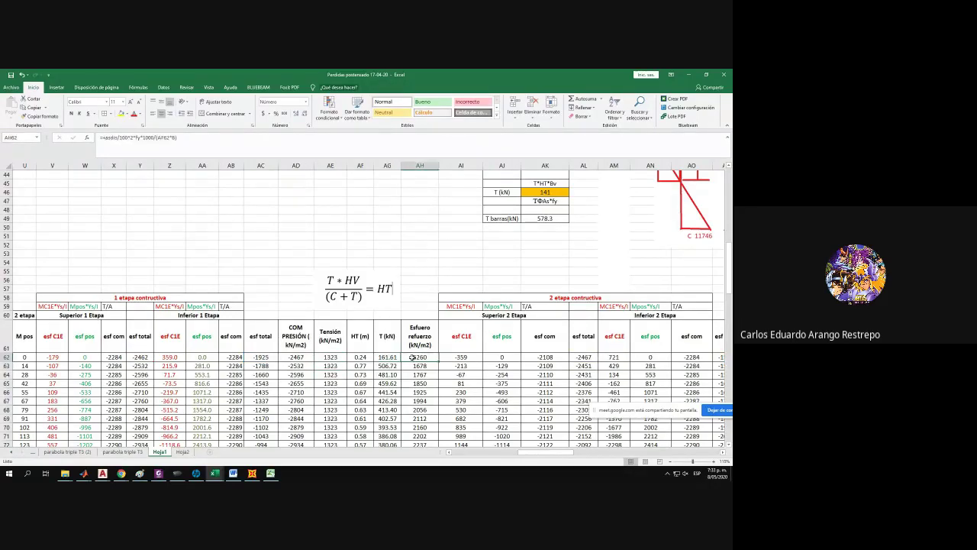
click(209, 149)
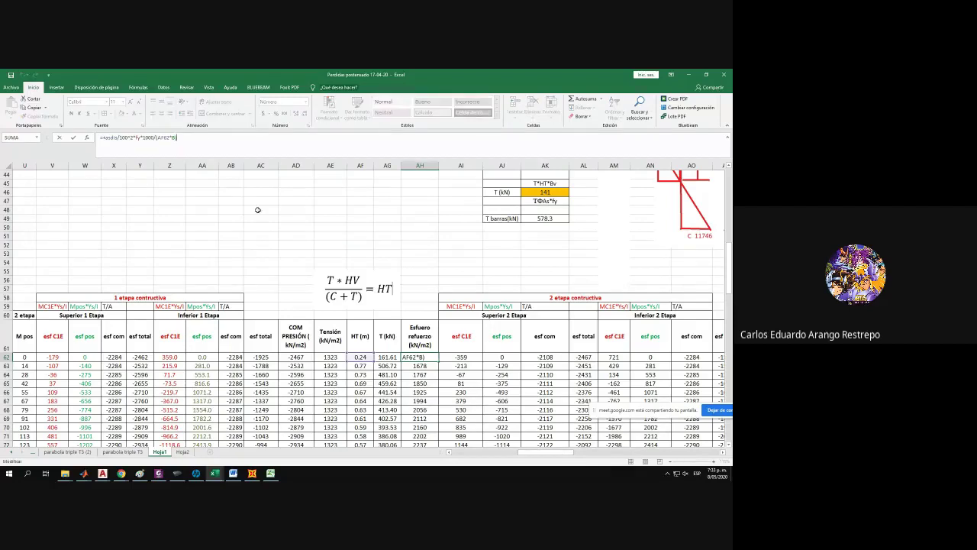
click(360, 357)
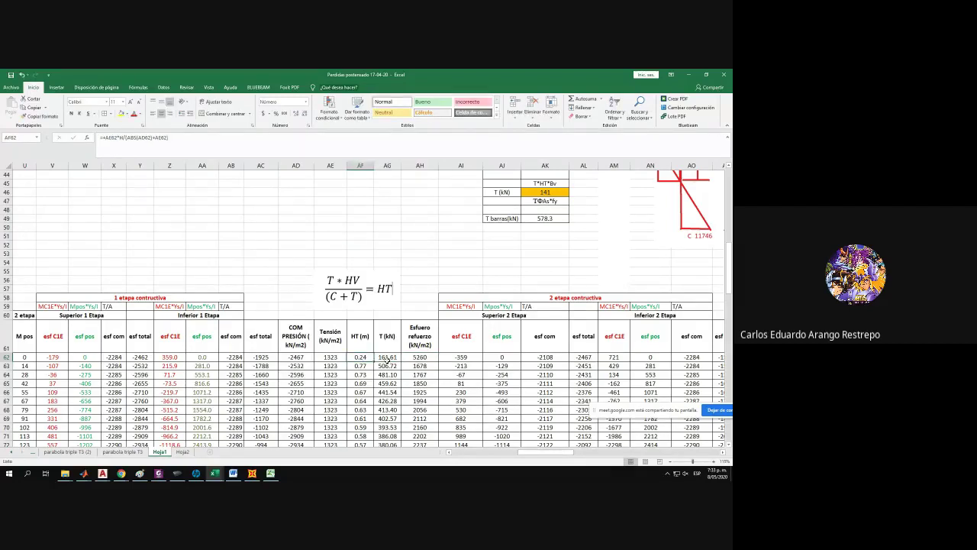
click(388, 357)
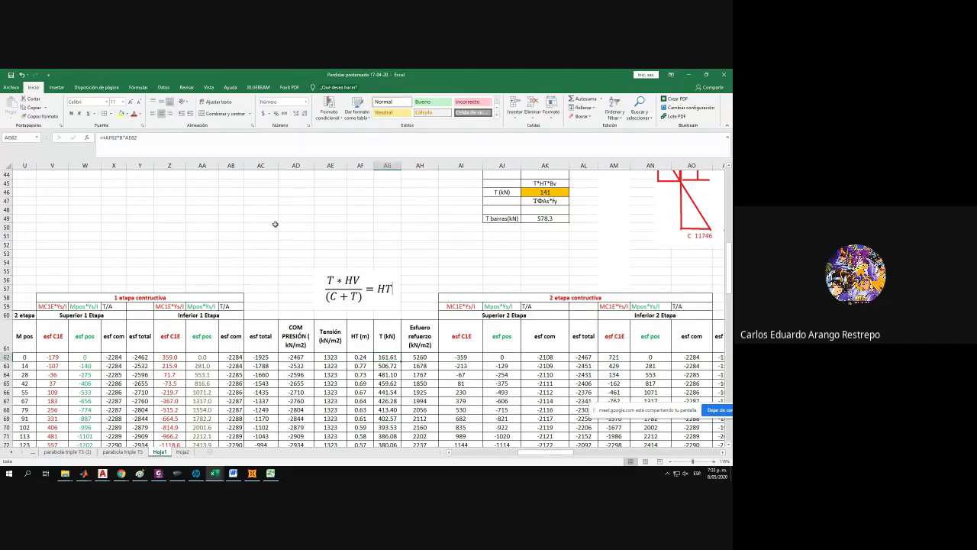
click(420, 357)
click(212, 149)
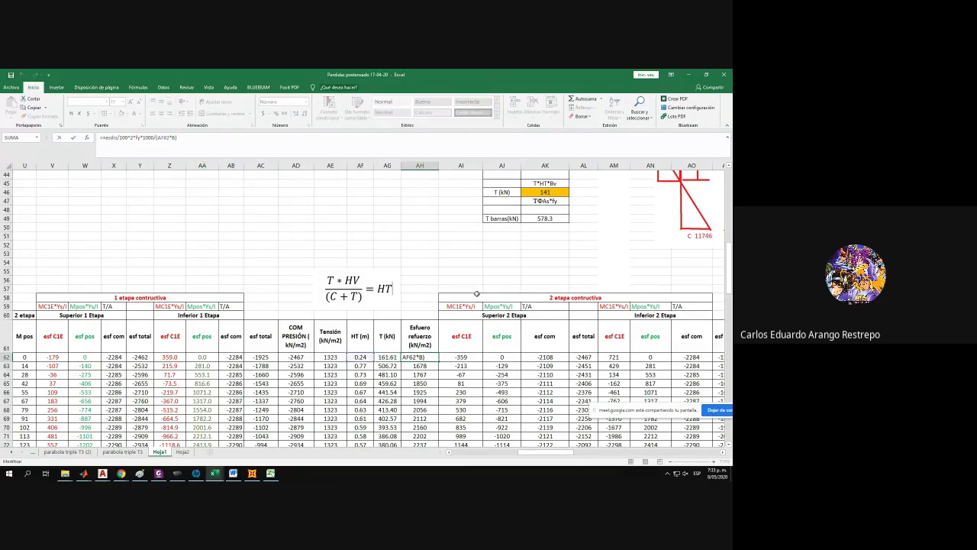
scroll(476, 293, up, 2)
scroll(411, 412, down, 3)
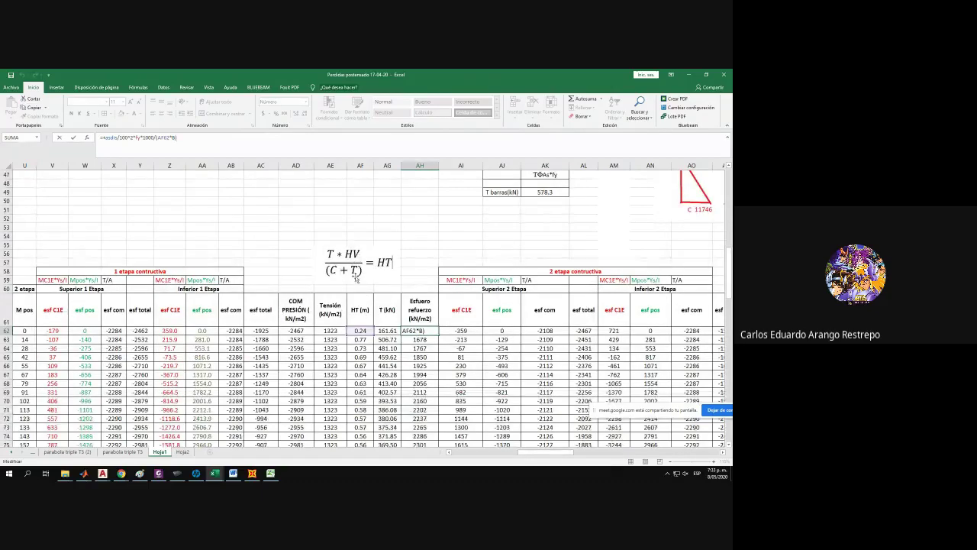
Recheck the HT formula in AF62, cancel its editing, and open the reinforcement stress formula in AH62.
mouse_move(557, 456)
mouse_down()
mouse_move(573, 455)
mouse_move(560, 455)
mouse_up()
click(404, 389)
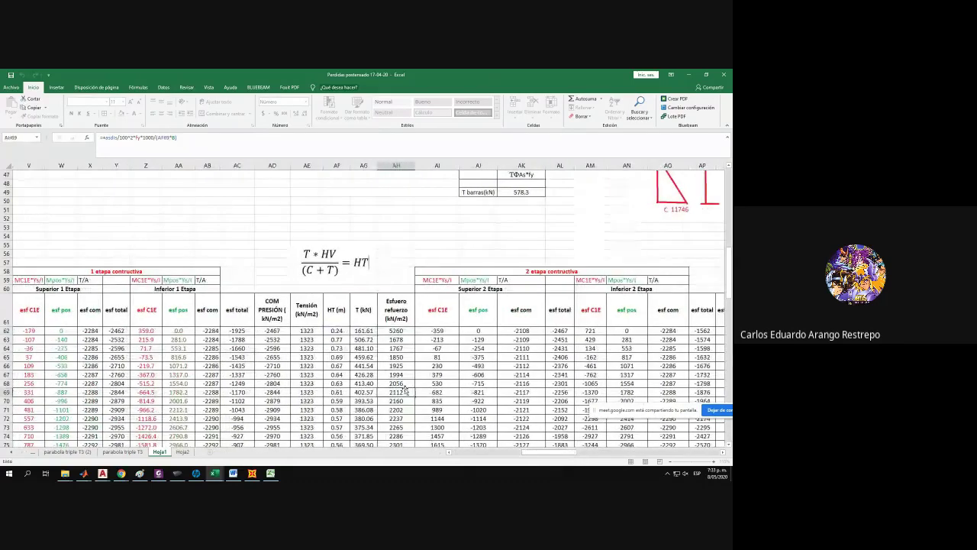
click(398, 330)
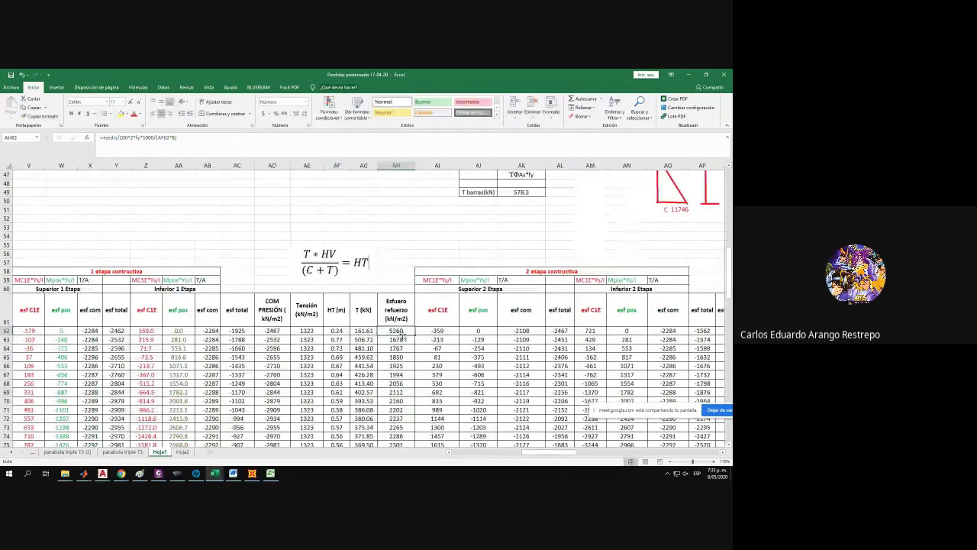
click(360, 331)
click(340, 330)
click(222, 145)
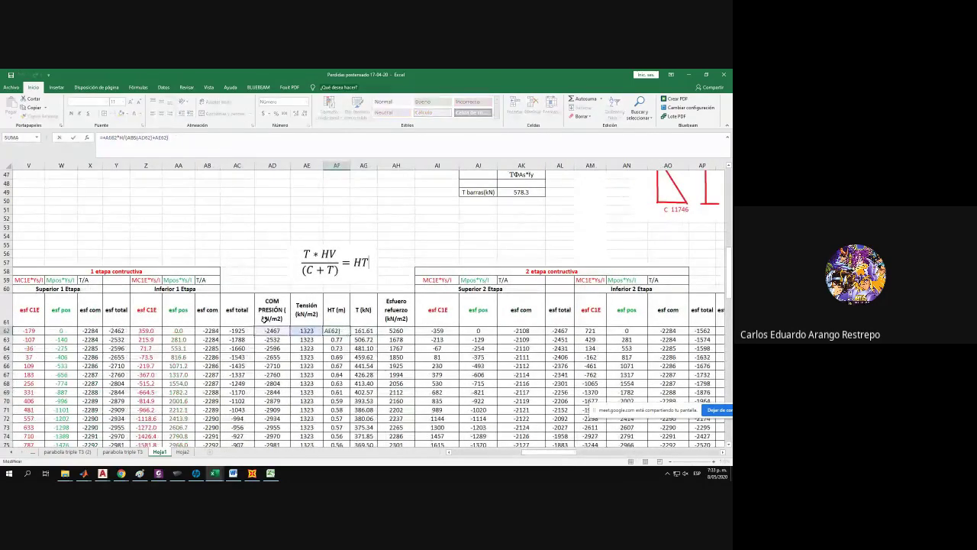
key(Escape)
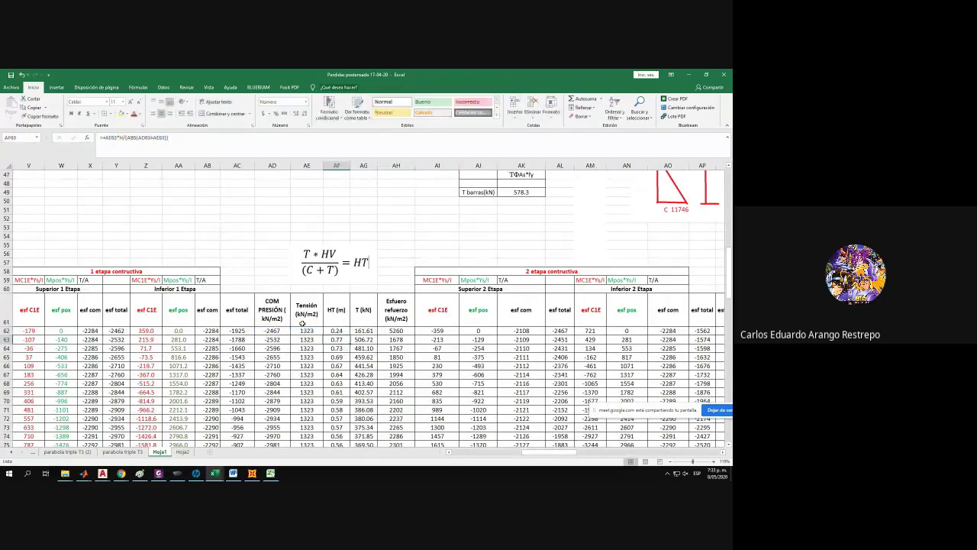
click(399, 332)
click(233, 145)
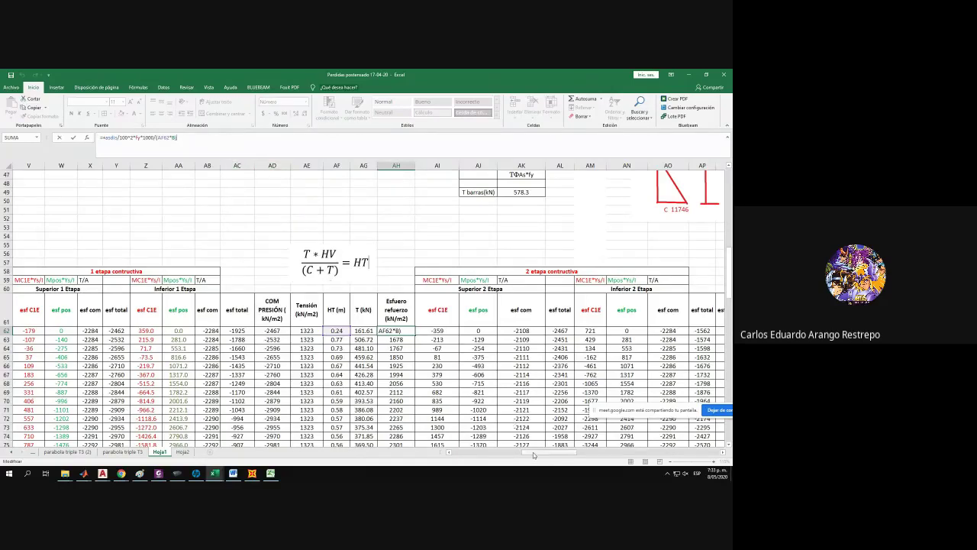
Leave the AH62 formula, insert a blank equation and place it above the HT equation picture.
drag(536, 452, 529, 455)
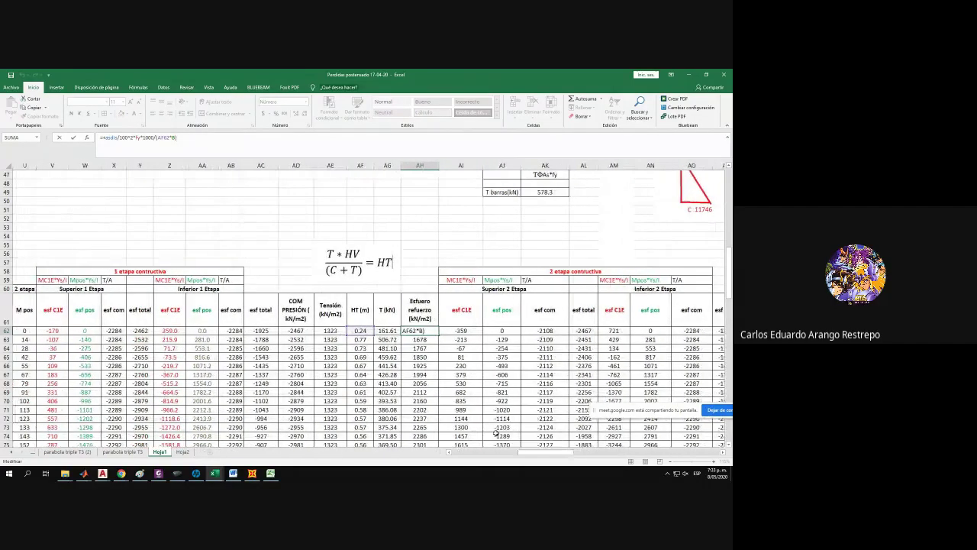
key(Return)
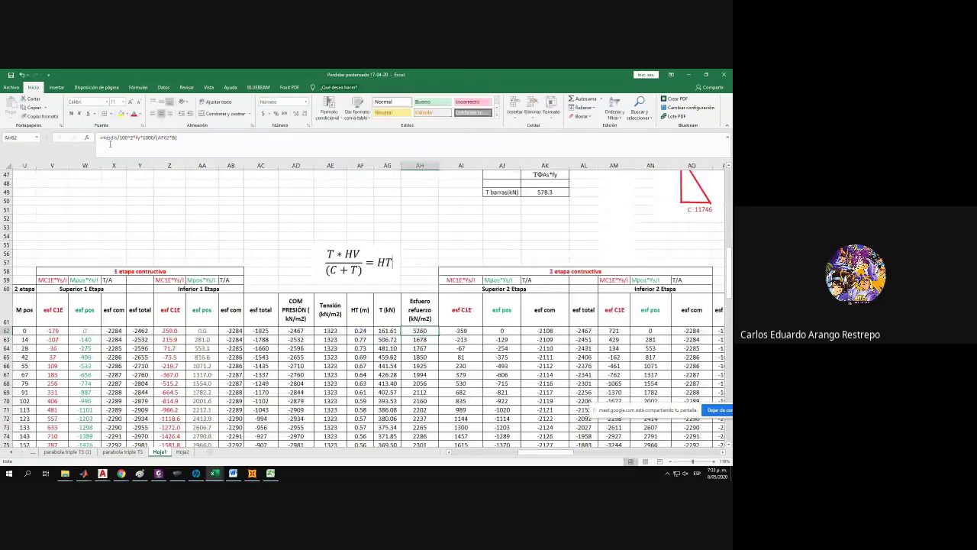
click(57, 87)
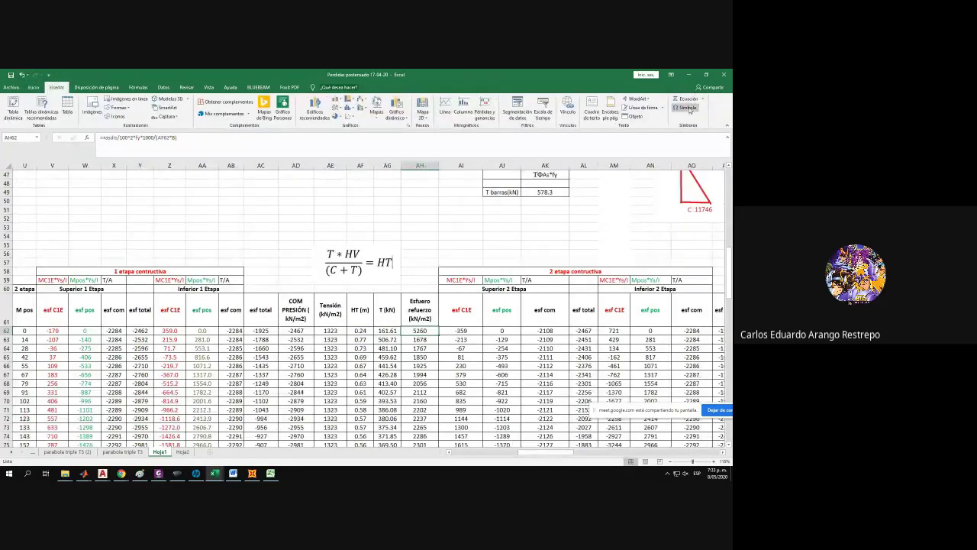
click(687, 99)
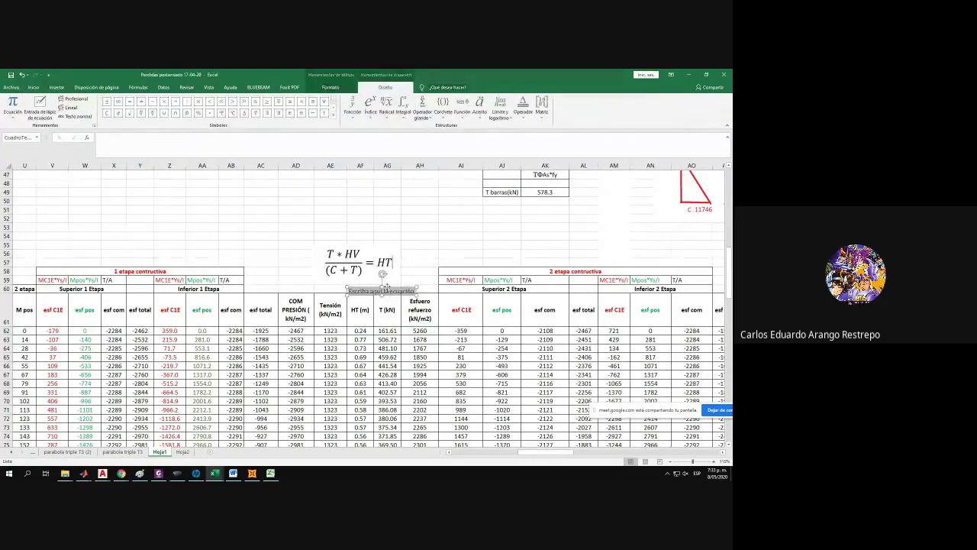
drag(388, 291, 367, 212)
click(416, 329)
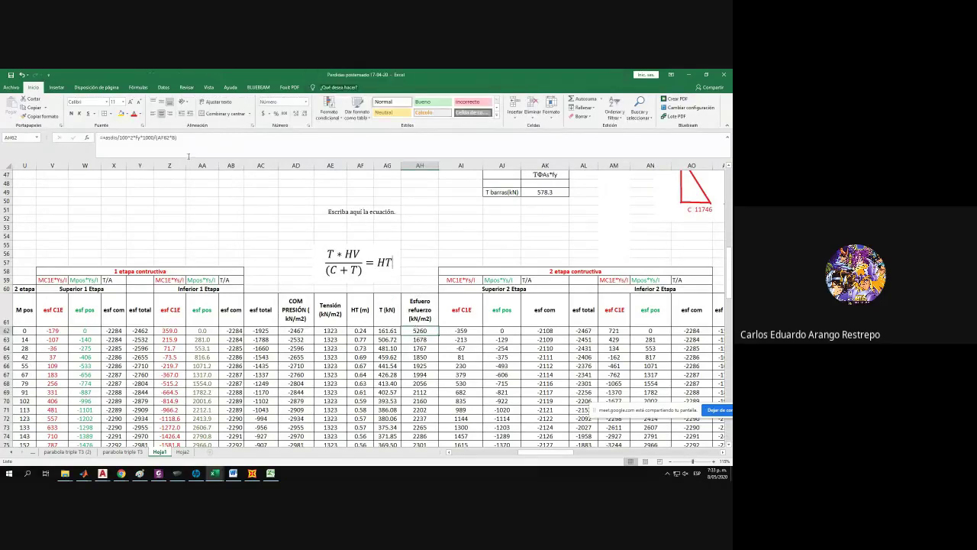
Write As*fy*0.9 in the new equation, consulting the reinforcement stress formula in AH62.
click(338, 218)
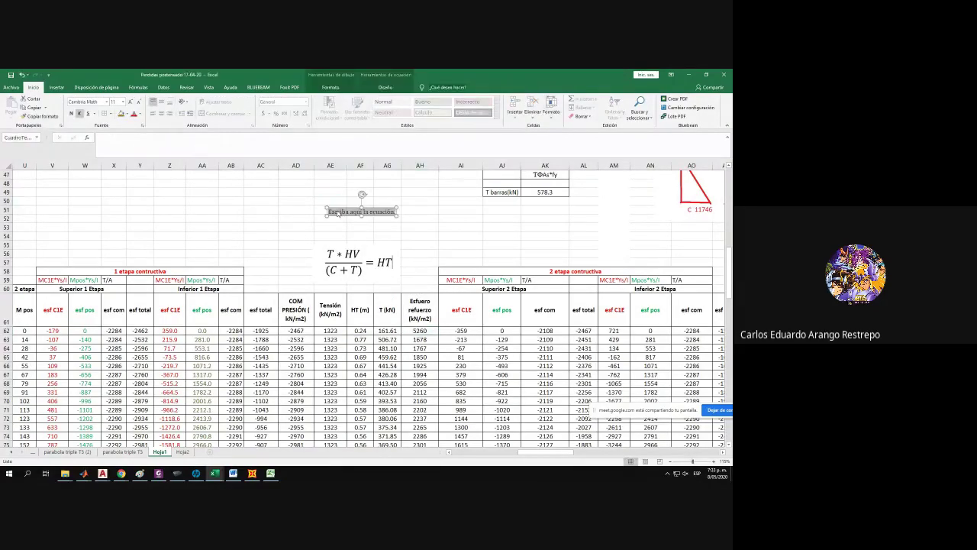
text(As)
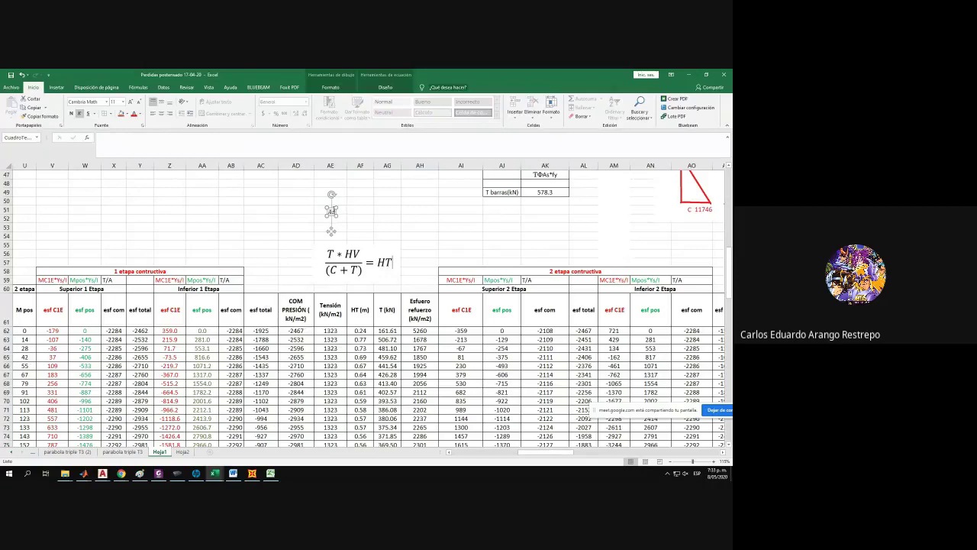
text(*)
click(420, 328)
key(F2)
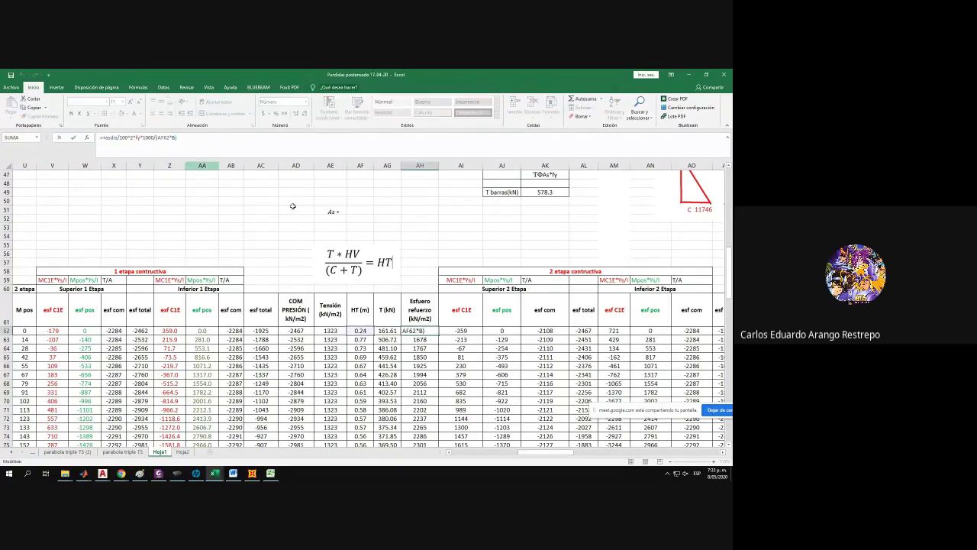
click(333, 212)
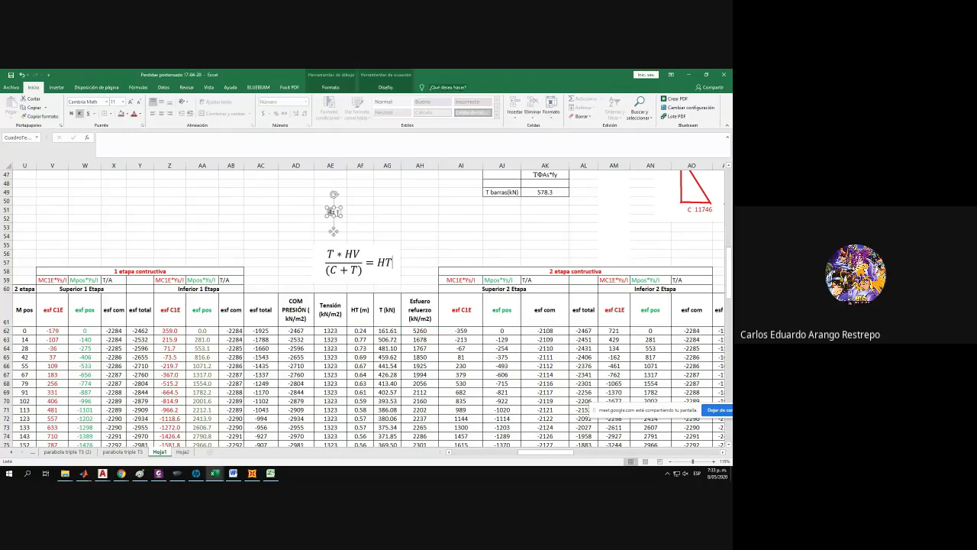
click(333, 212)
text(*fy)
key(BackSpace)
text(y*0.9)
click(524, 365)
Recheck the AH62 formula and remove the *0.9 factor from the equation.
click(421, 332)
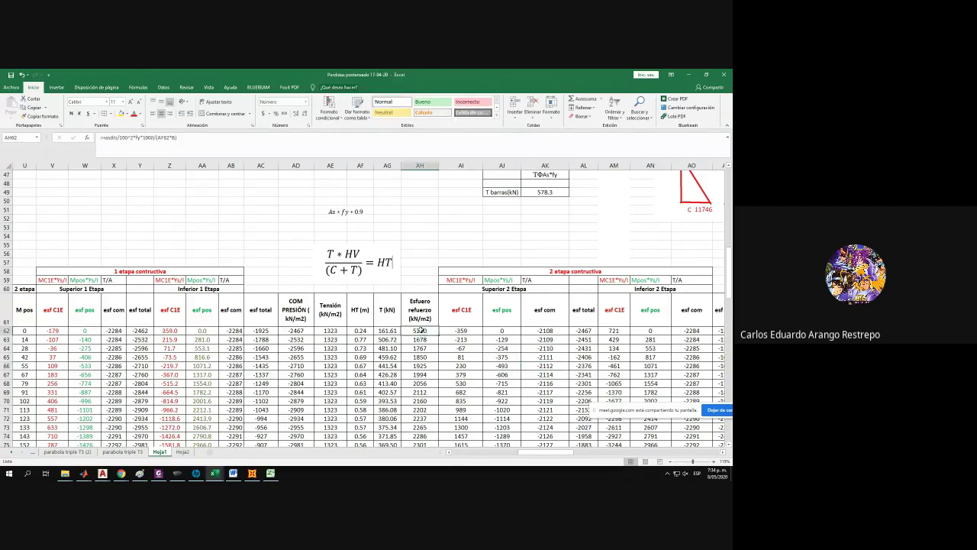
click(201, 150)
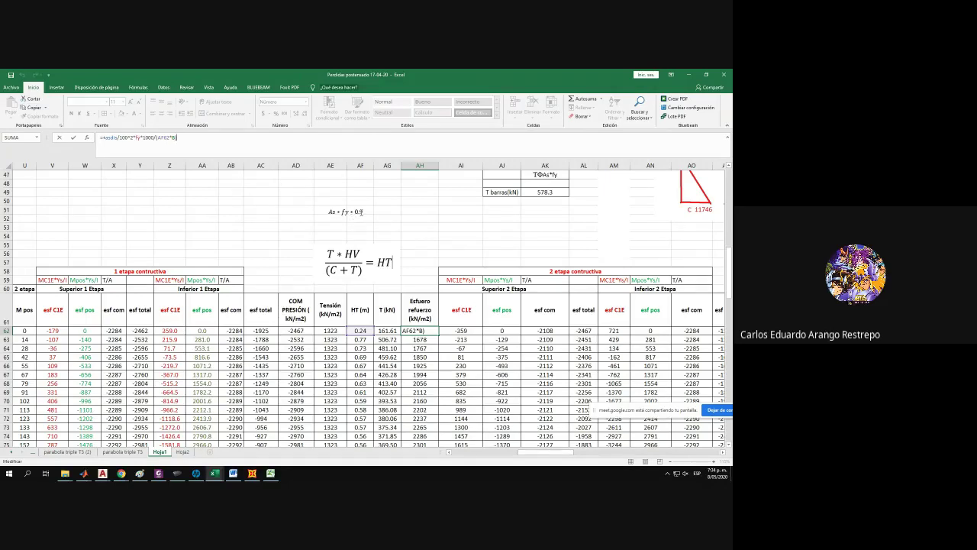
click(361, 213)
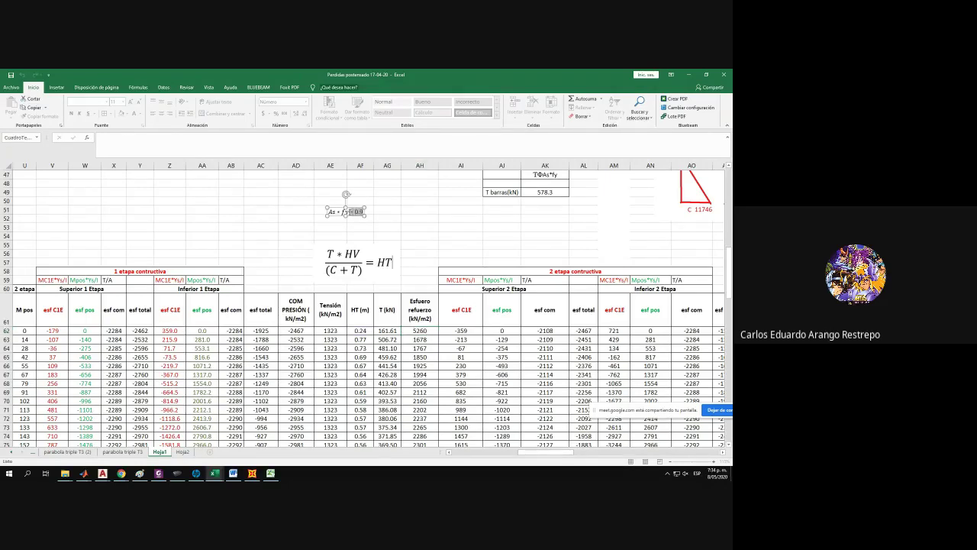
key(BackSpace)
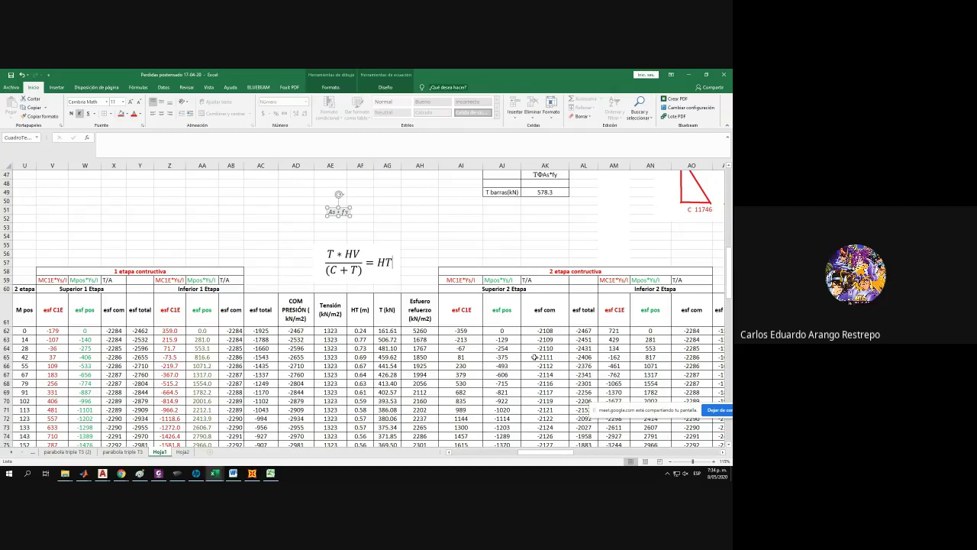
Append the divisor /(HT*bv) to the As*fy equation, following the AH62 formula.
click(419, 330)
click(173, 140)
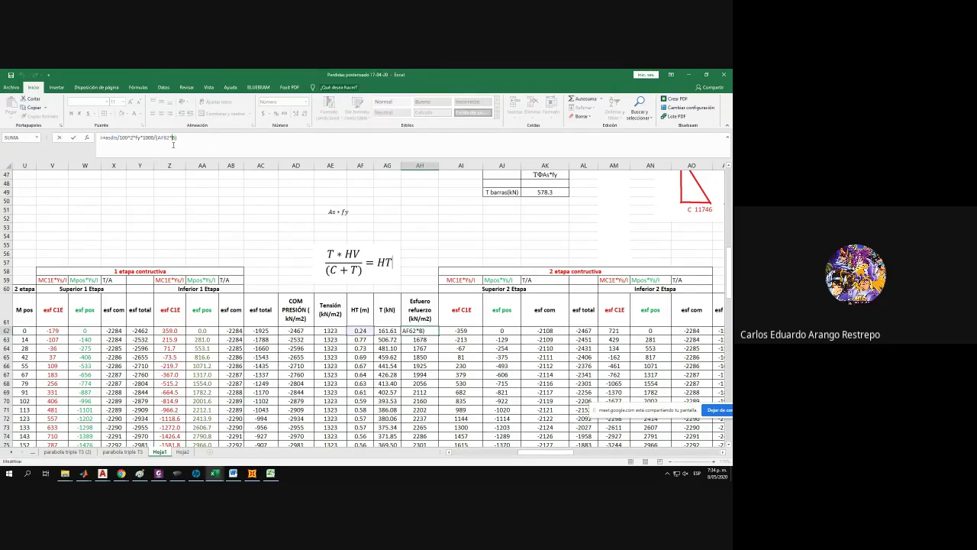
click(346, 213)
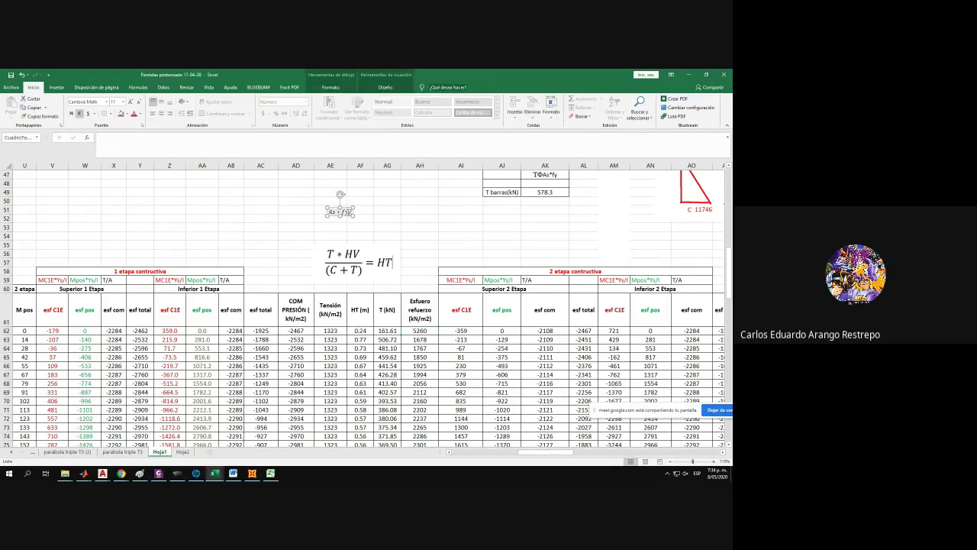
text(/((HT)
text(*)
text(b)
text(i)
text())
Multiply the reinforcement stress formula in AH62 by 0.9 and fill it down the column.
click(429, 331)
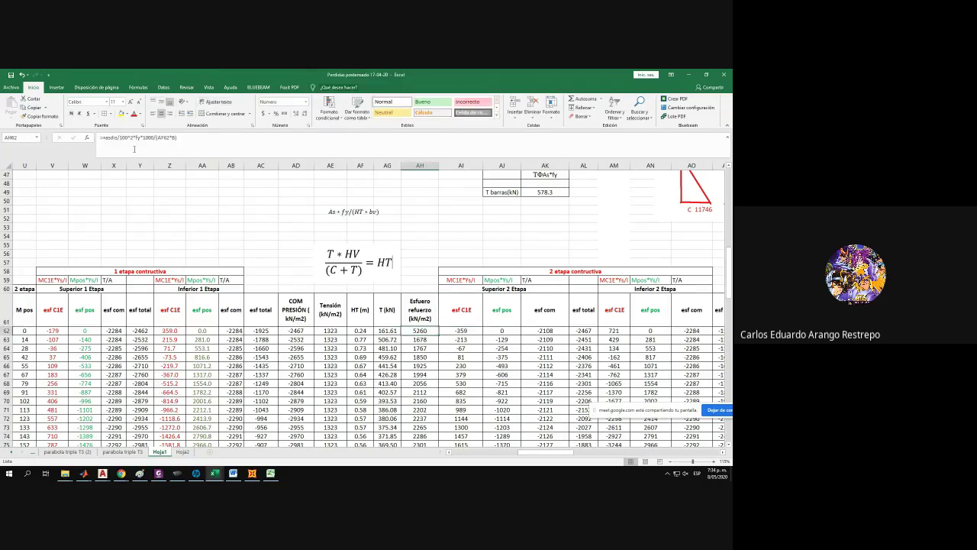
click(156, 138)
key(Return)
click(414, 330)
double_click(440, 334)
Add the 0.9 factor as the numerator over HT*bv and complete the equation with "= esfuerzo de refuerzo".
click(349, 212)
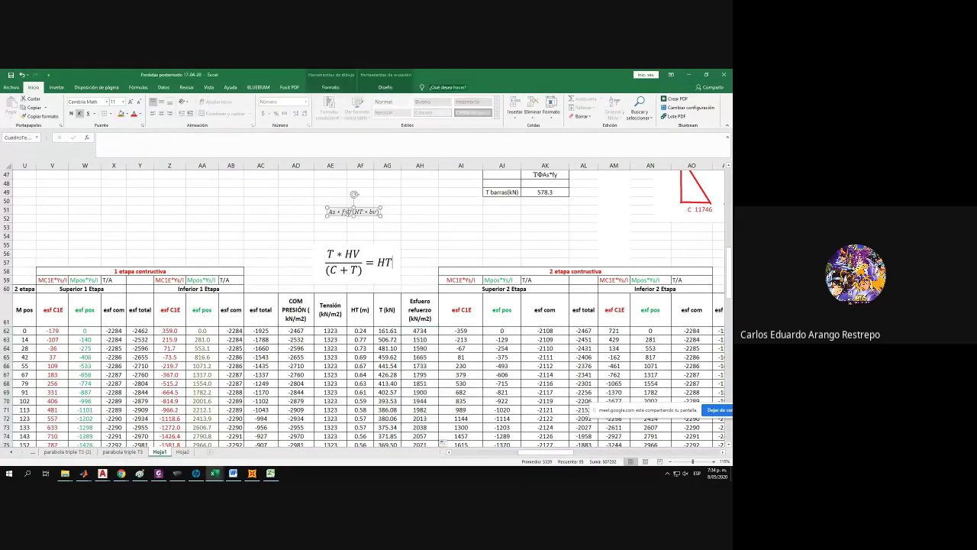
text(* 0.9/(HT * hv) = esfuerzo)
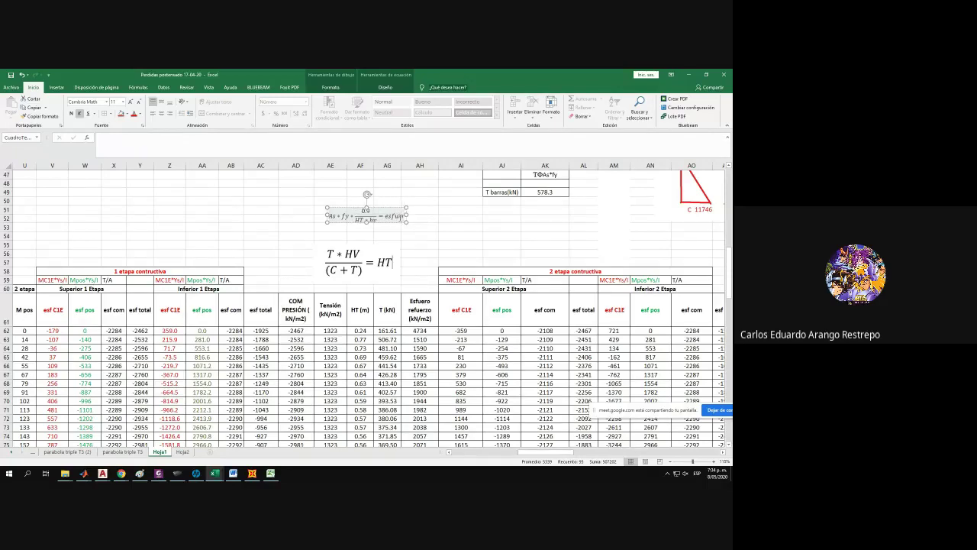
text( de refue)
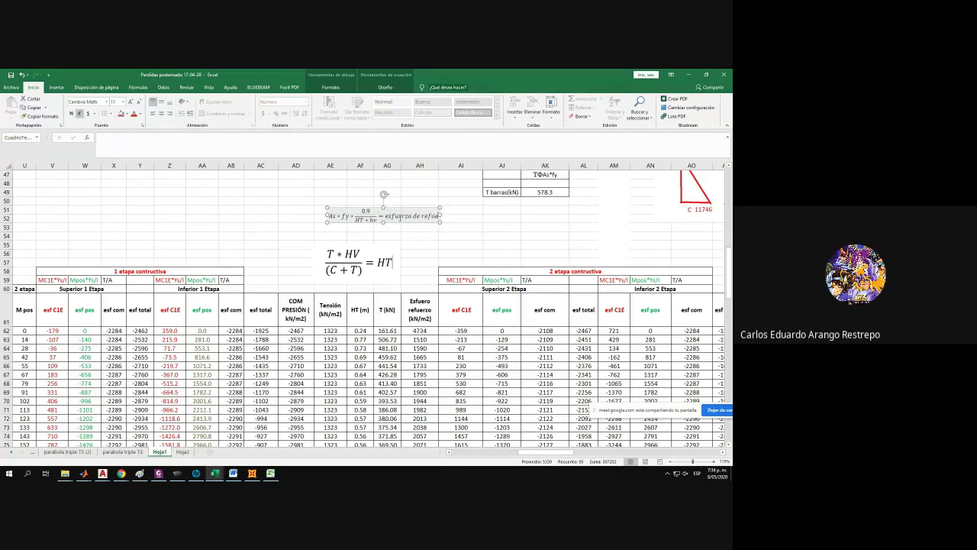
text(rzo)
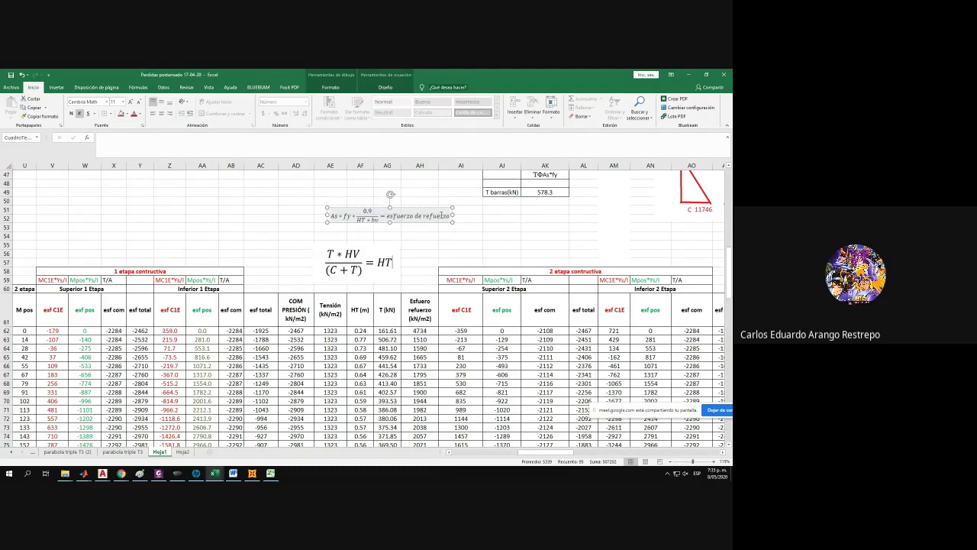
click(433, 273)
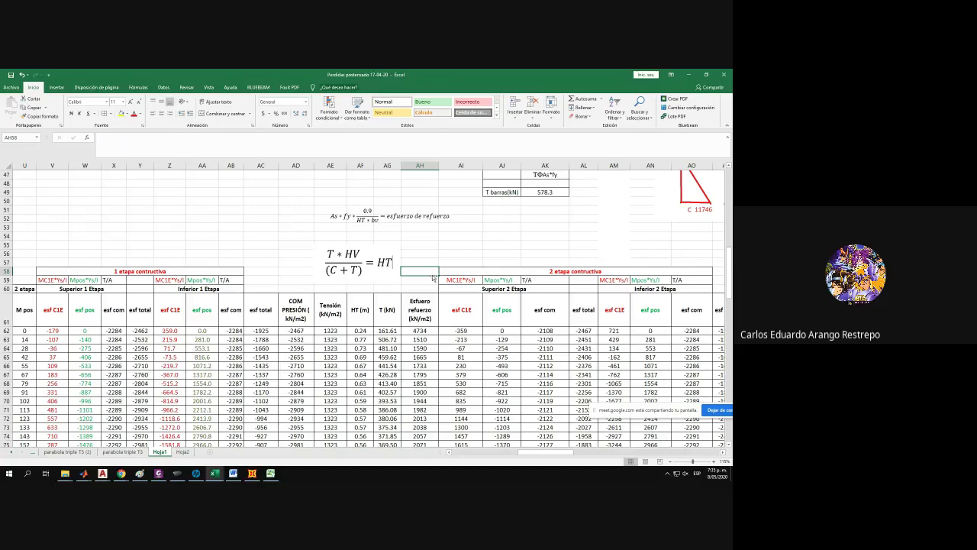
Examine the Tensión and Esfuero refuerzo curves in the stress chart.
ctrl+scroll(509, 459, down, 2)
scroll(535, 446, right, 8)
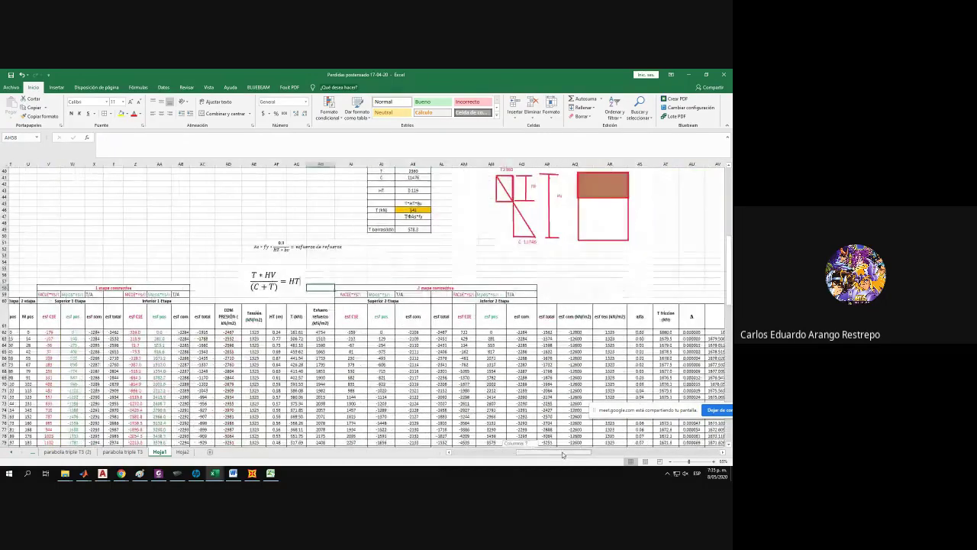
scroll(558, 438, up, 13)
scroll(559, 452, right, 10)
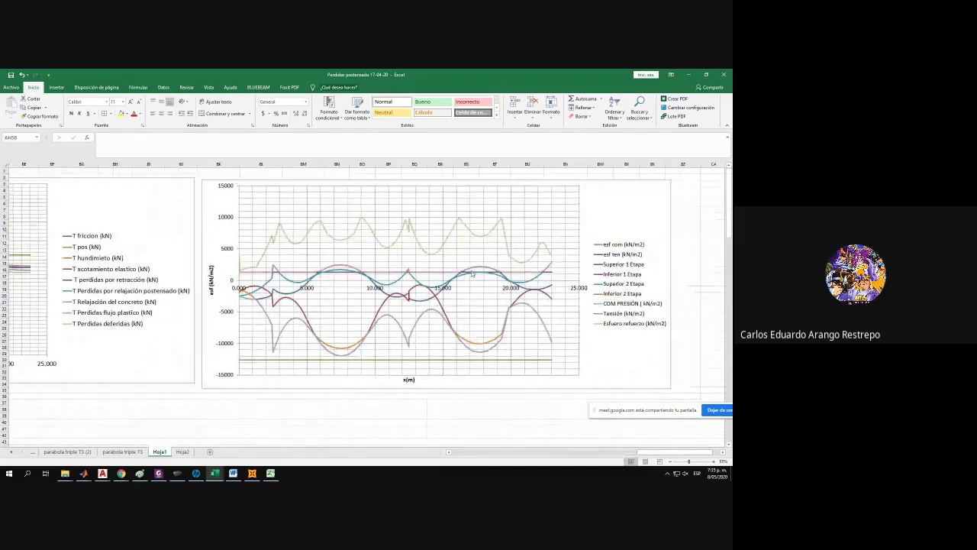
click(482, 271)
click(482, 270)
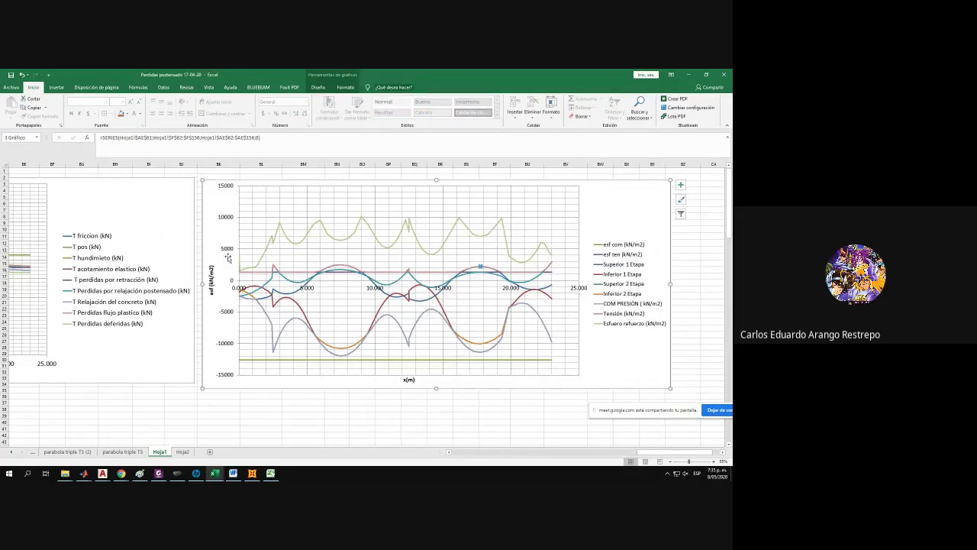
click(252, 267)
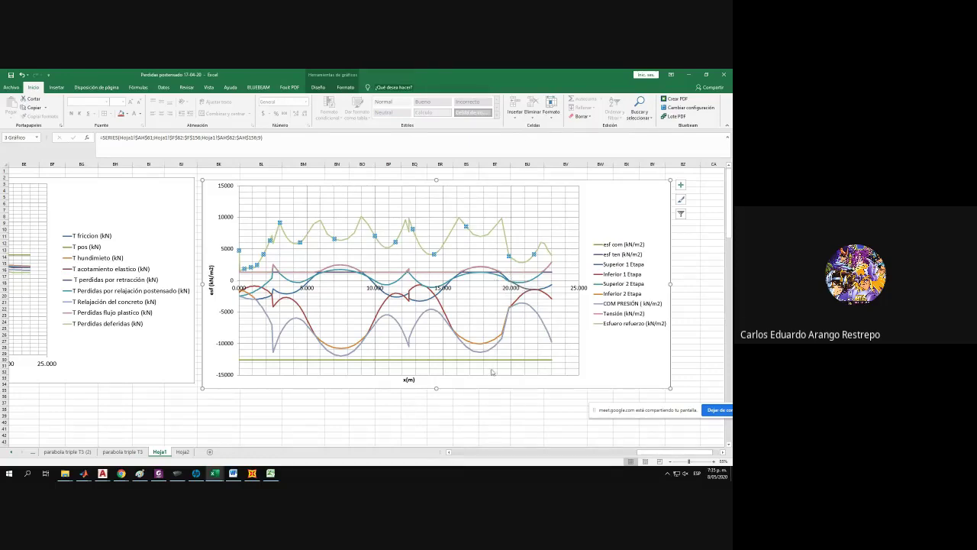
Move the HT equation picture beneath the T barras(kN) table.
drag(672, 452, 525, 455)
scroll(515, 379, down, 7)
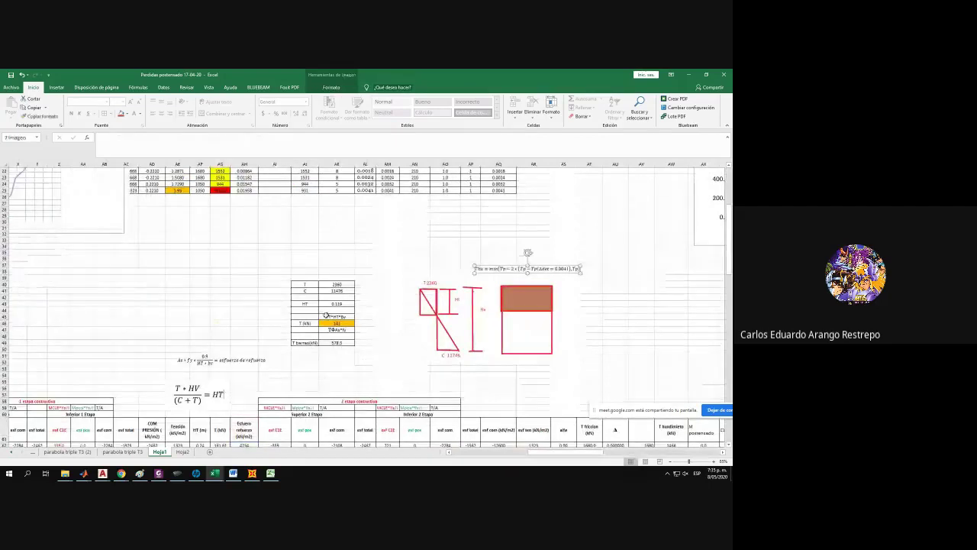
scroll(506, 271, down, 2)
drag(192, 370, 348, 345)
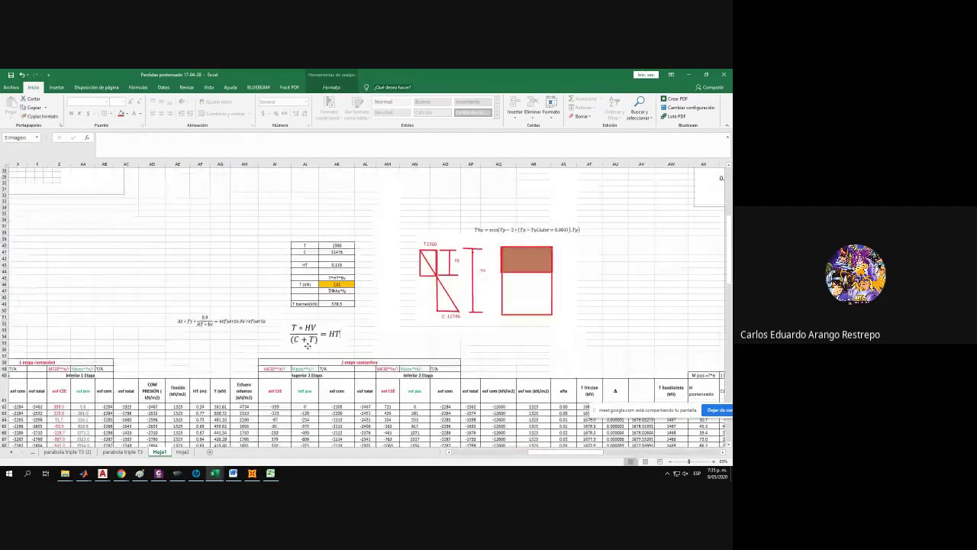
Enlarge the reinforcement stress equation to font size 20 and place it beside the T barras(kN) table.
click(231, 322)
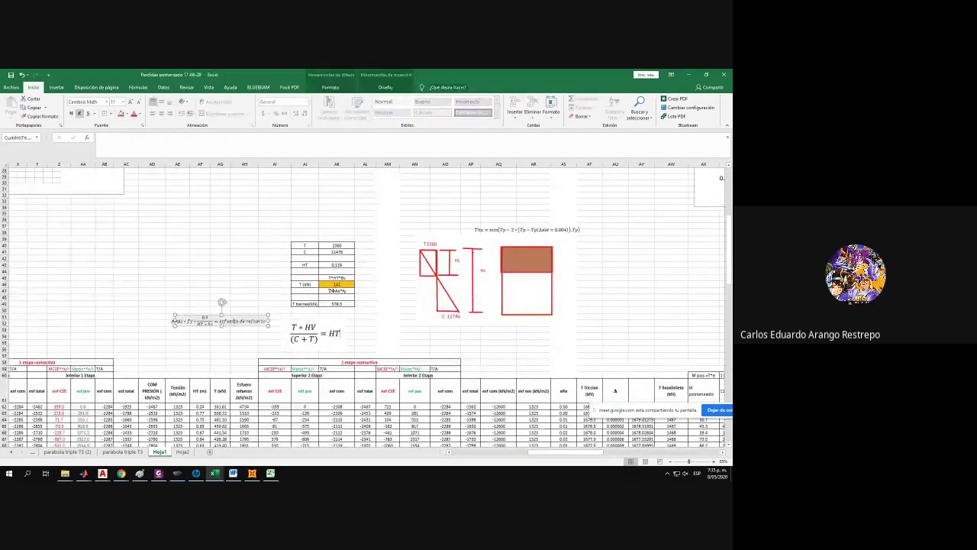
drag(177, 322, 267, 320)
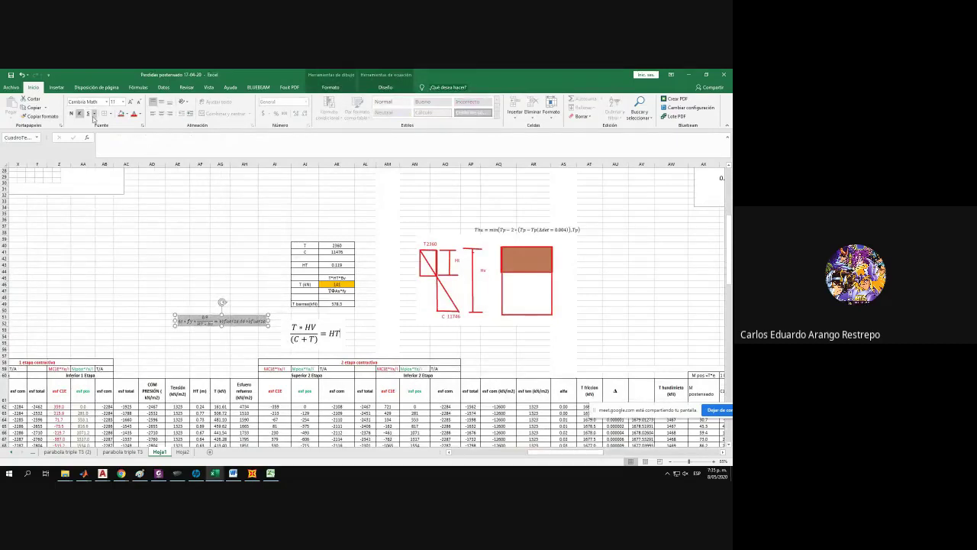
click(131, 102)
click(132, 102)
click(131, 102)
click(131, 103)
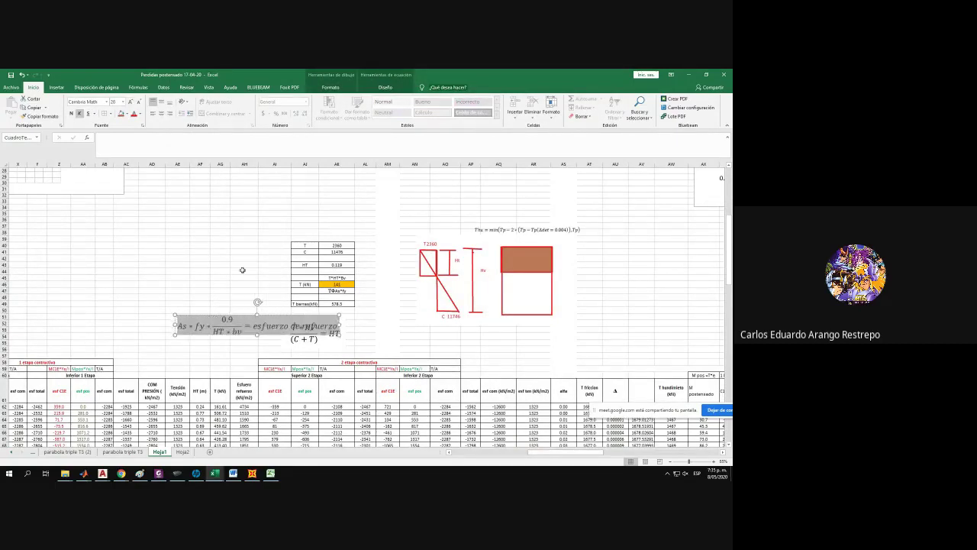
drag(225, 314, 145, 285)
click(196, 328)
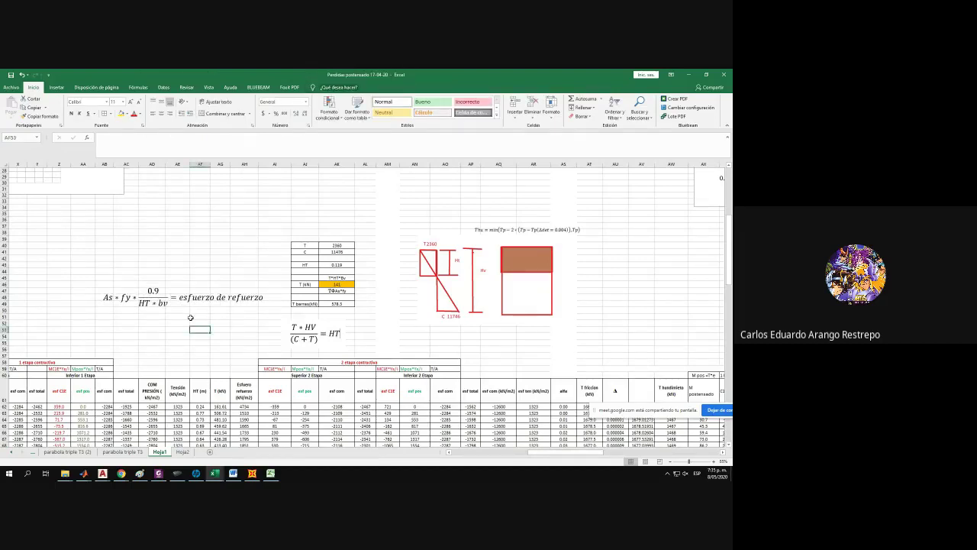
Check the TΦAs*fy label in AK47 and review the stress chart within the overall sheet.
click(328, 290)
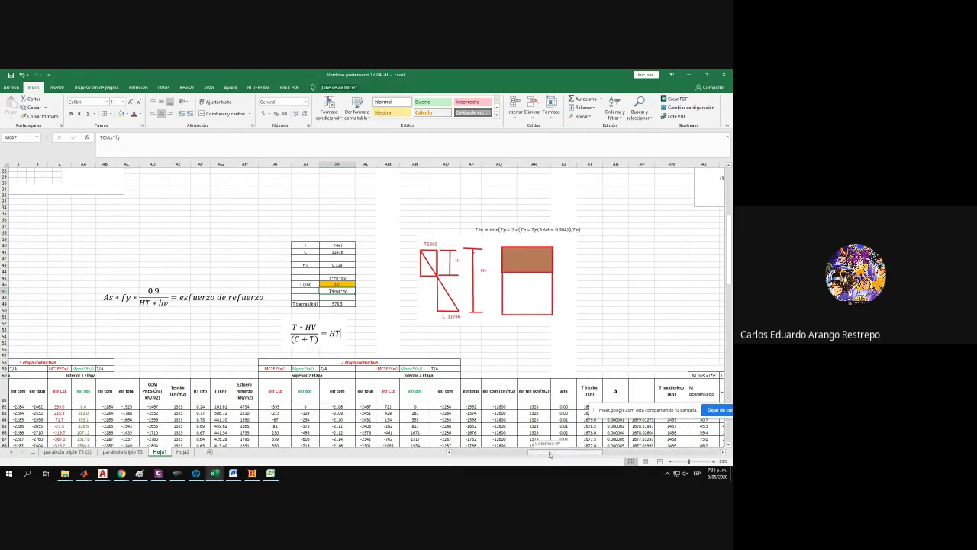
drag(554, 453, 661, 453)
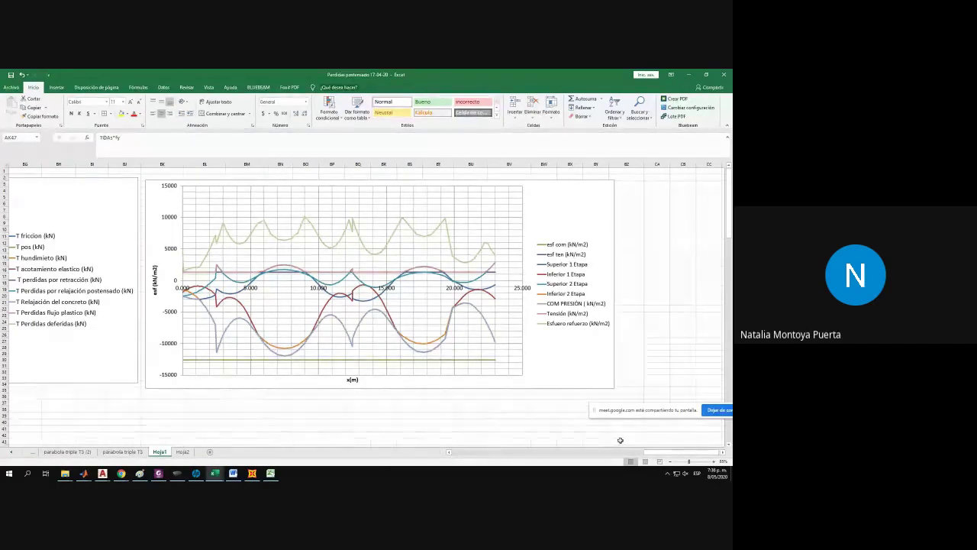
drag(655, 452, 648, 452)
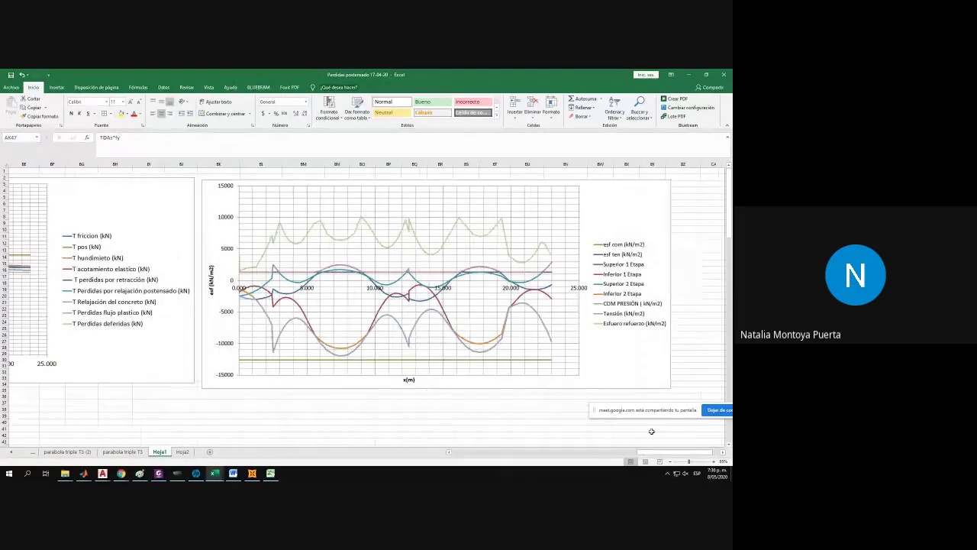
ctrl+scroll(453, 338, down, 4)
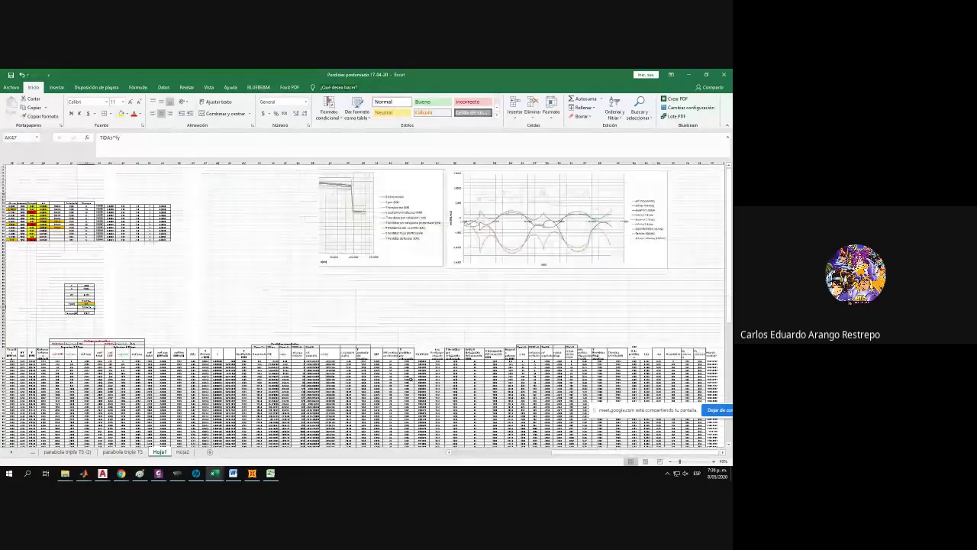
Examine the tension loss chart, then the shear and moment charts within the overall Hoja1 layout.
ctrl+scroll(521, 268, up, 3)
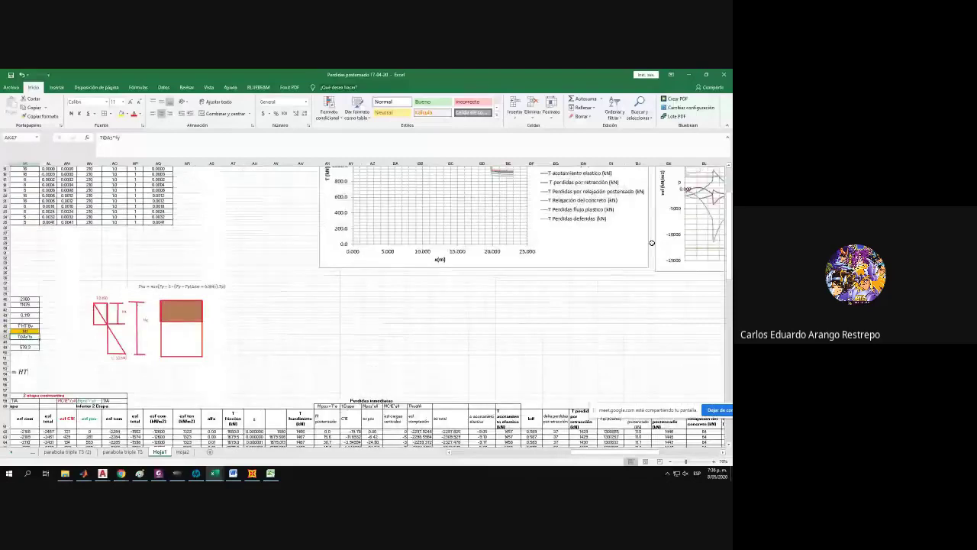
click(554, 200)
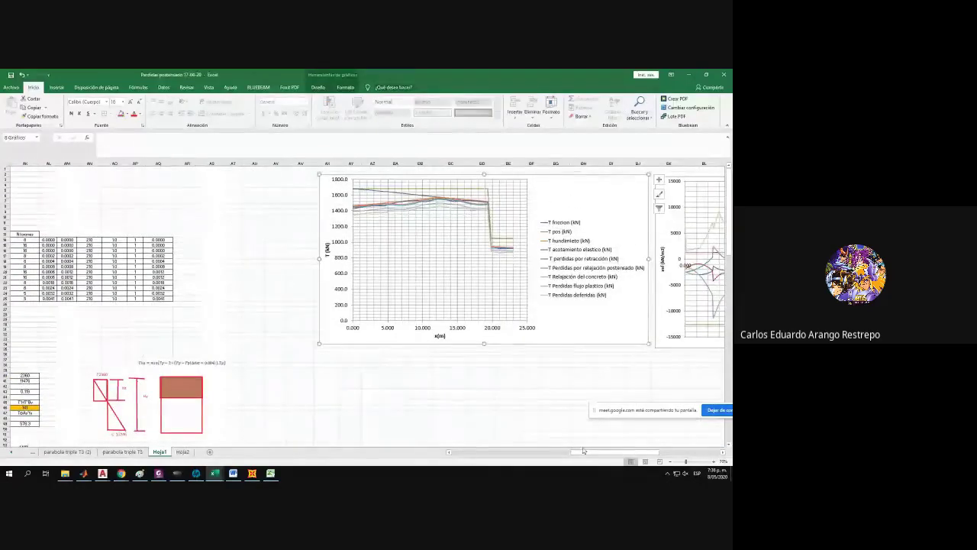
drag(605, 451, 501, 458)
click(471, 181)
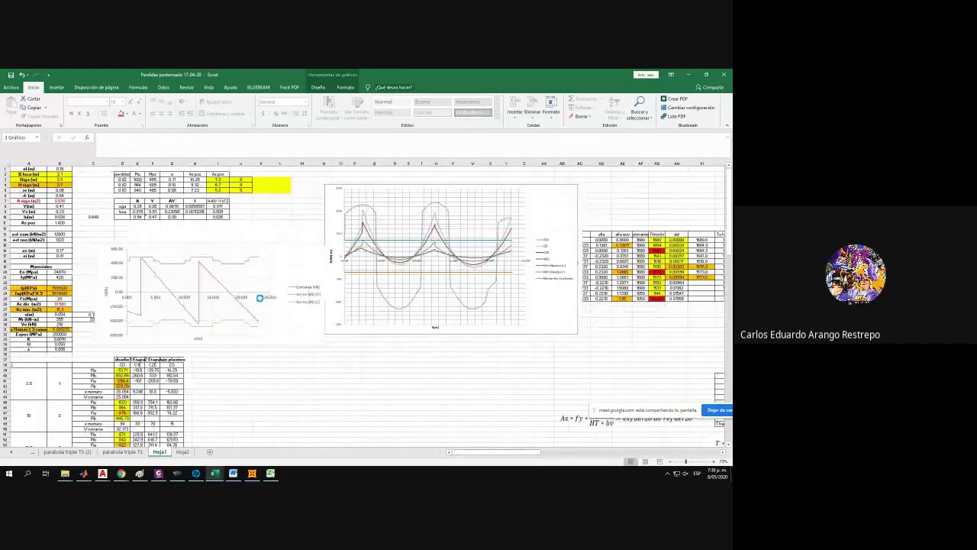
ctrl+scroll(260, 299, down, 2)
ctrl+scroll(259, 298, down, 3)
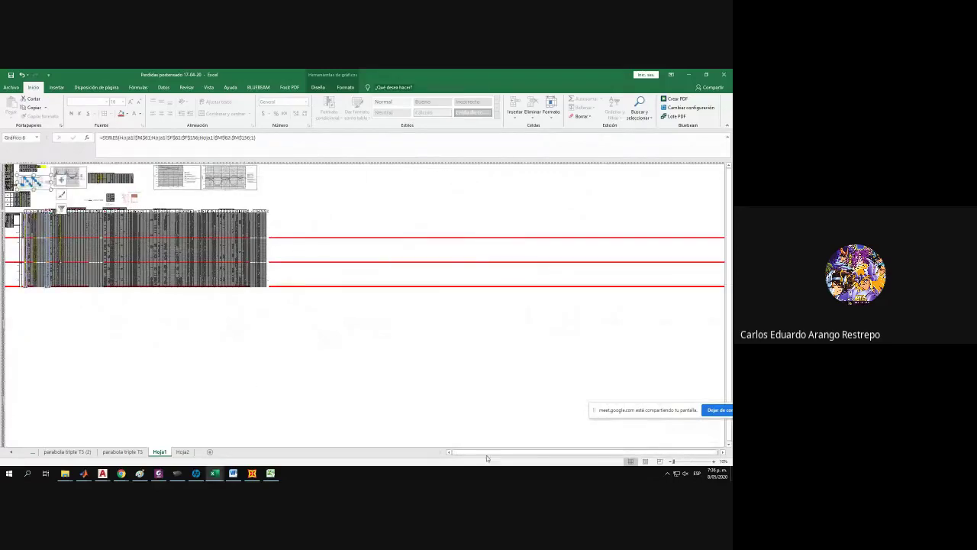
ctrl+scroll(365, 304, up, 1)
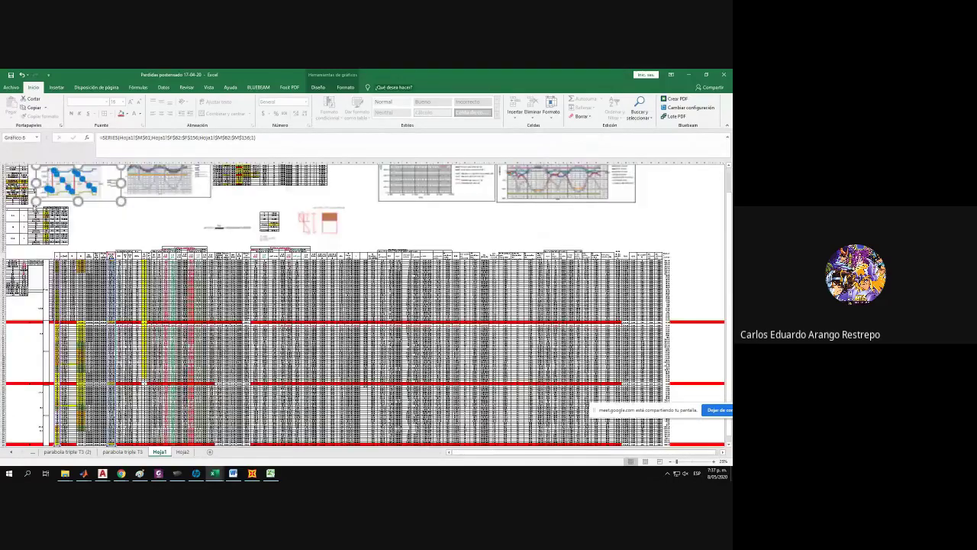
ctrl+scroll(537, 245, up, 3)
scroll(537, 245, up, 2)
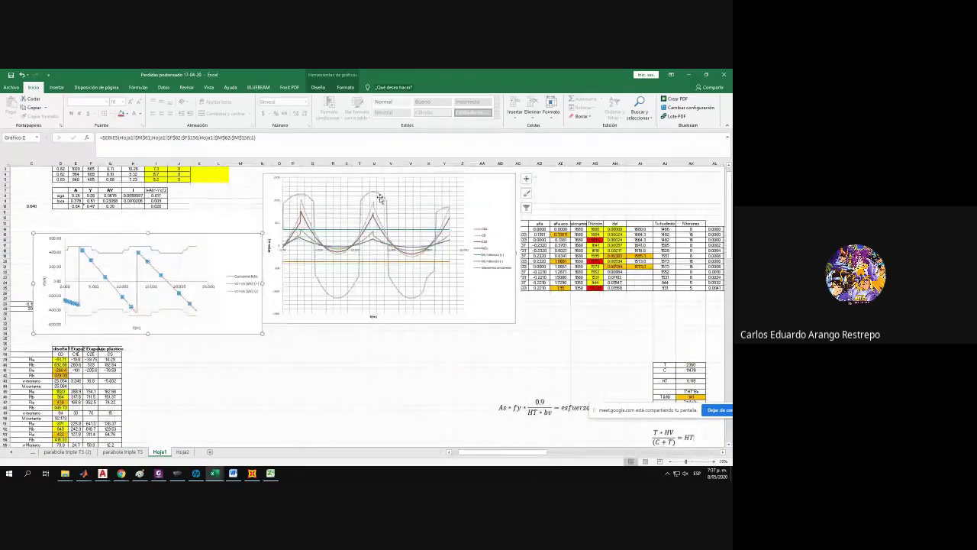
Review the moment chart alongside the stress chart, the calculation tables and the beam input data.
click(381, 201)
drag(469, 453, 637, 453)
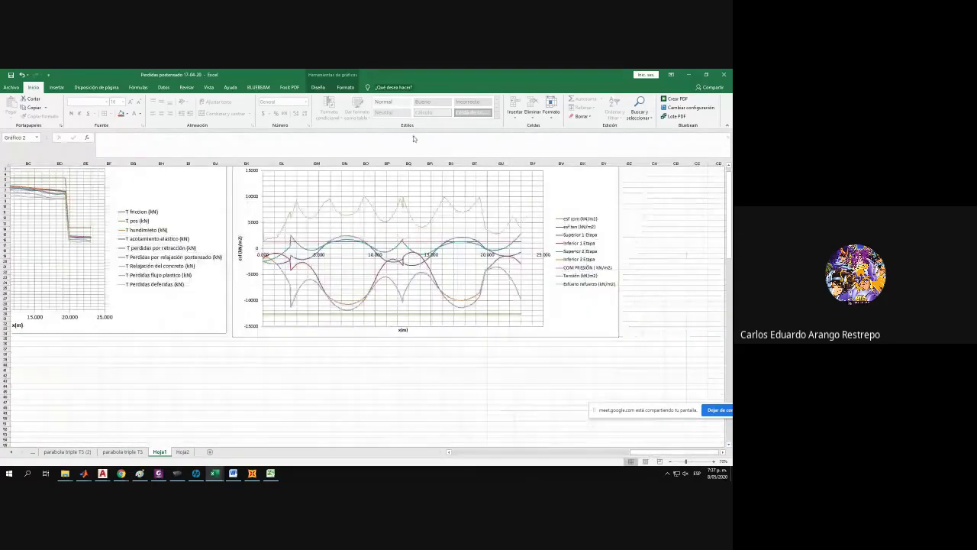
ctrl+scroll(395, 252, down, 3)
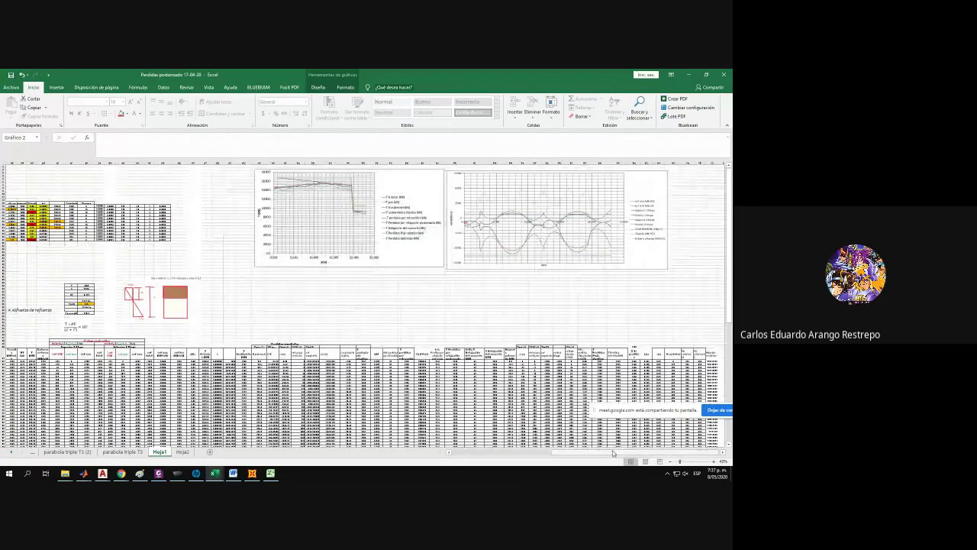
drag(594, 453, 508, 455)
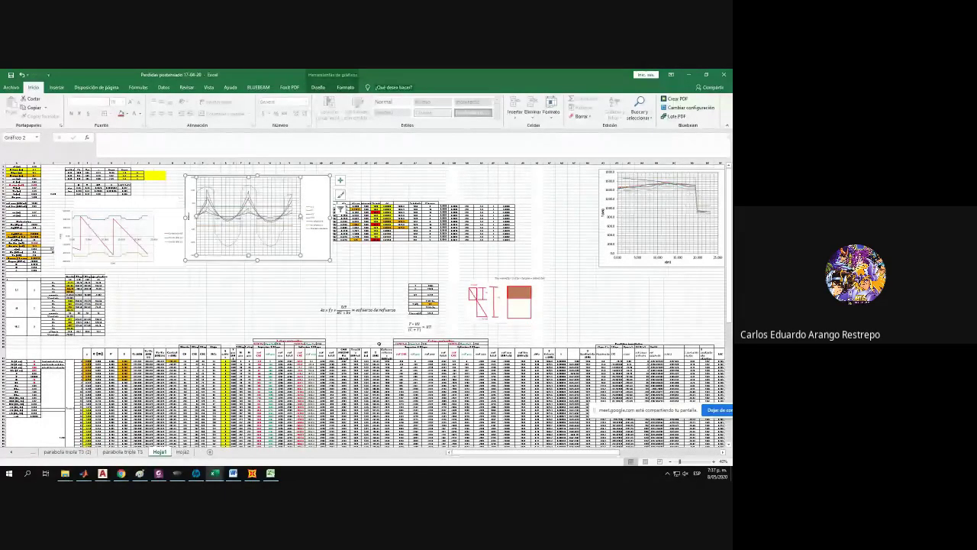
scroll(481, 456, down, 3)
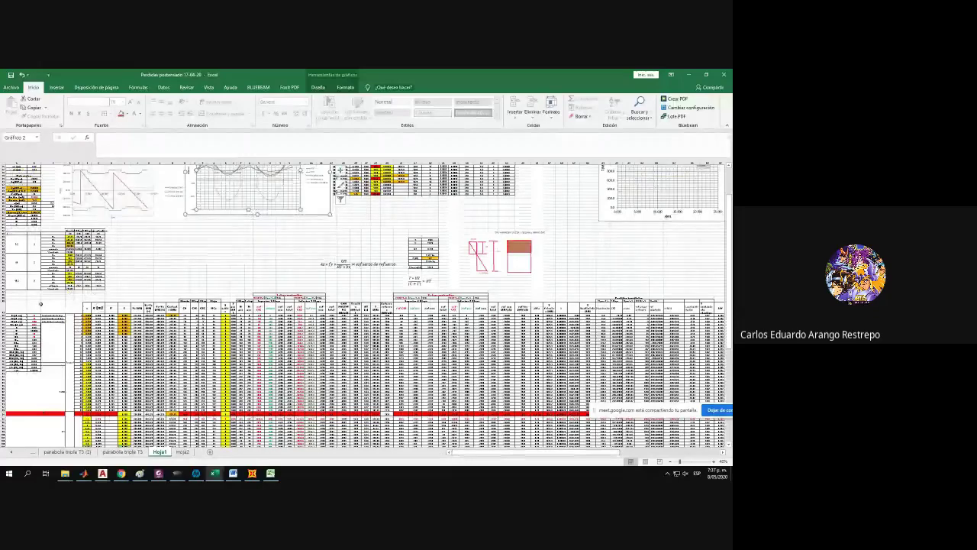
ctrl+scroll(341, 197, up, 2)
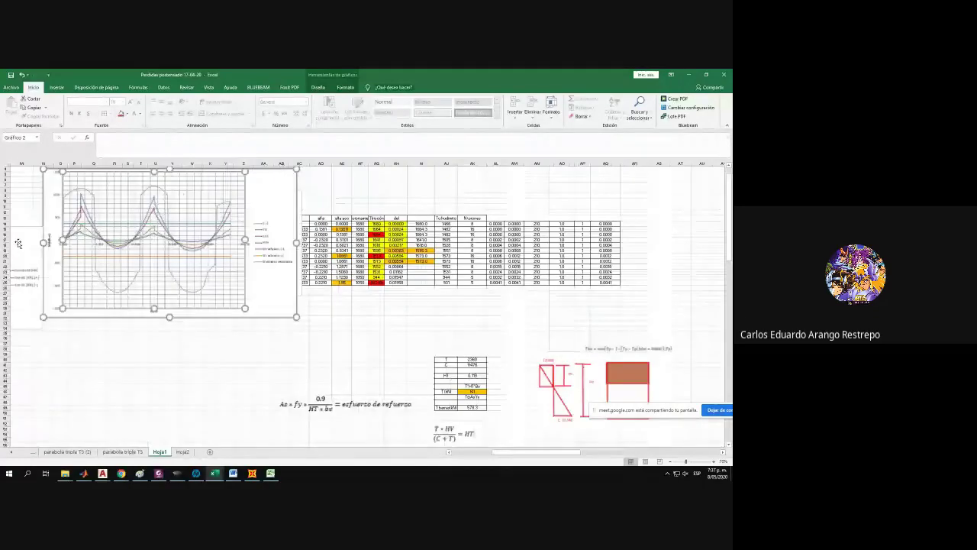
click(505, 454)
drag(504, 454, 460, 453)
scroll(366, 305, up, 1)
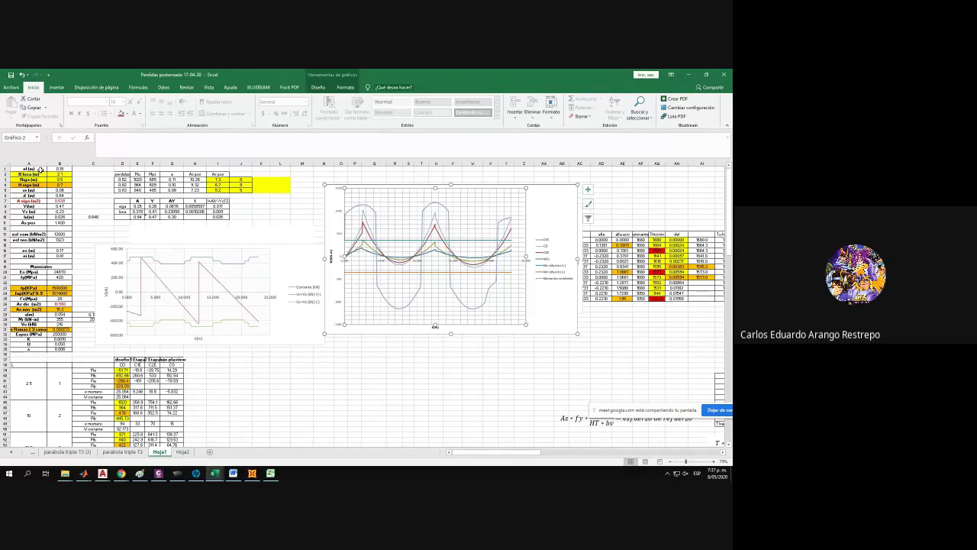
Open the Word document "Criterios de evaluación trabajo perdidas de postensado" from the 2020-1 folder and maximize it.
mouse_move(64, 474)
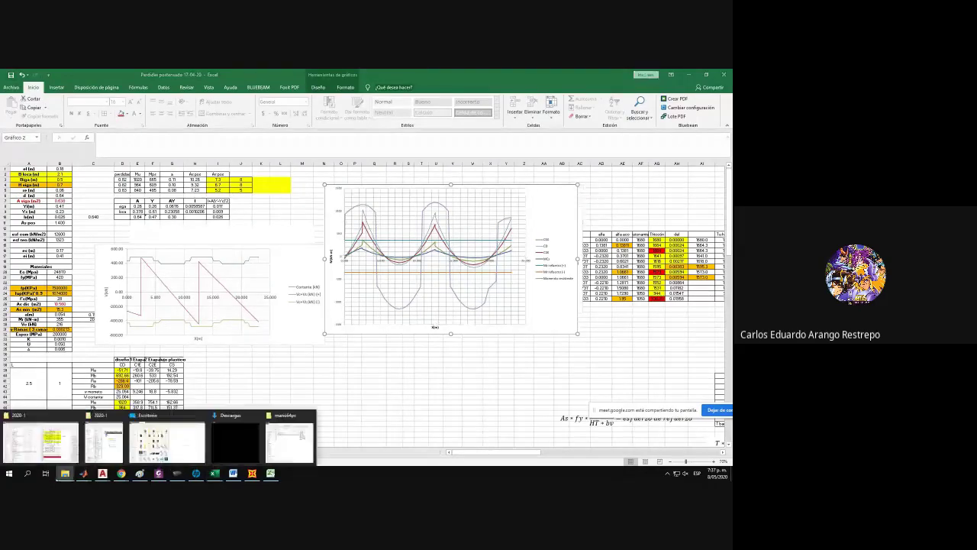
click(36, 458)
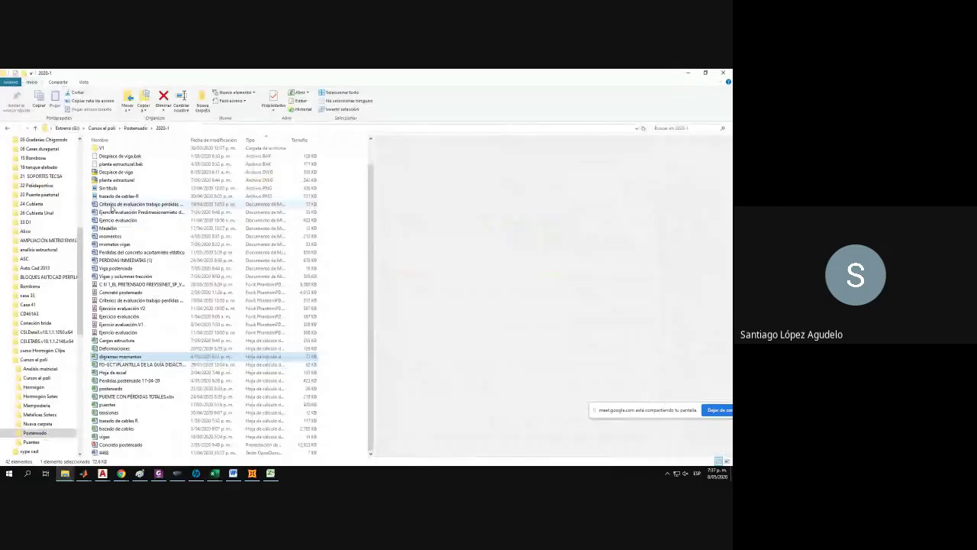
double_click(113, 206)
double_click(112, 206)
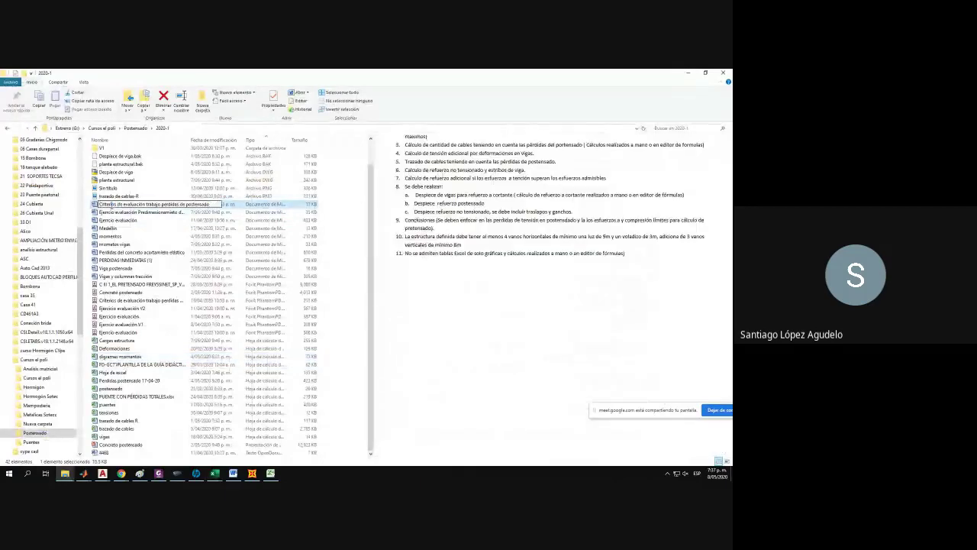
click(272, 221)
click(147, 205)
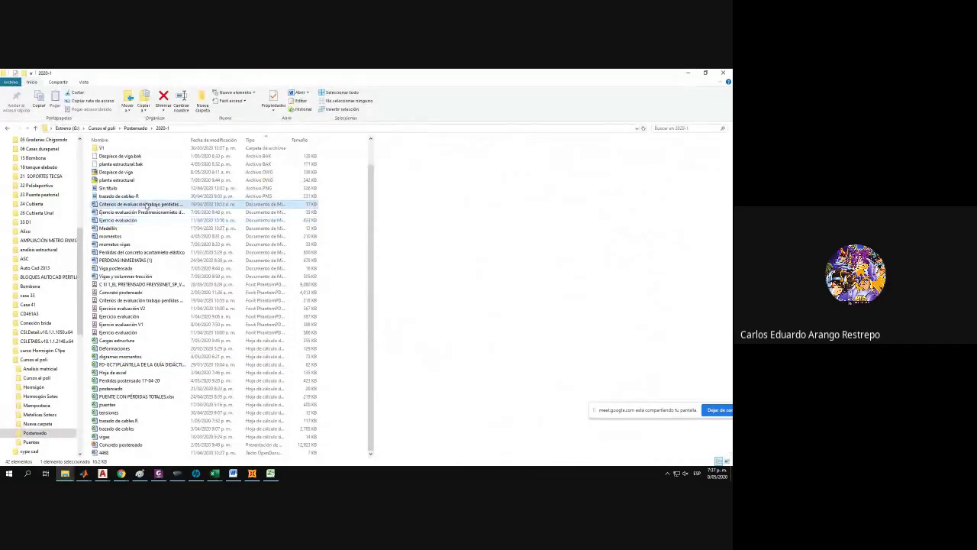
double_click(147, 205)
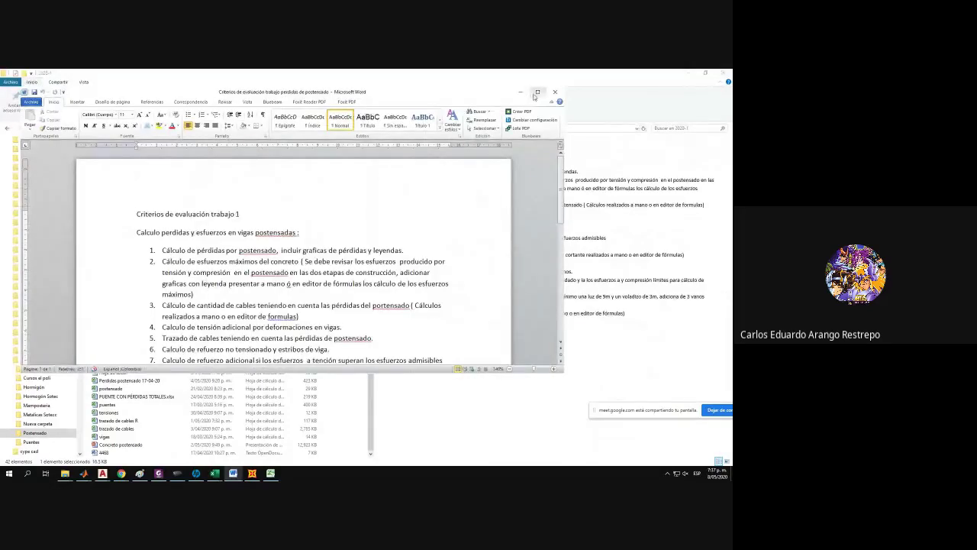
click(538, 92)
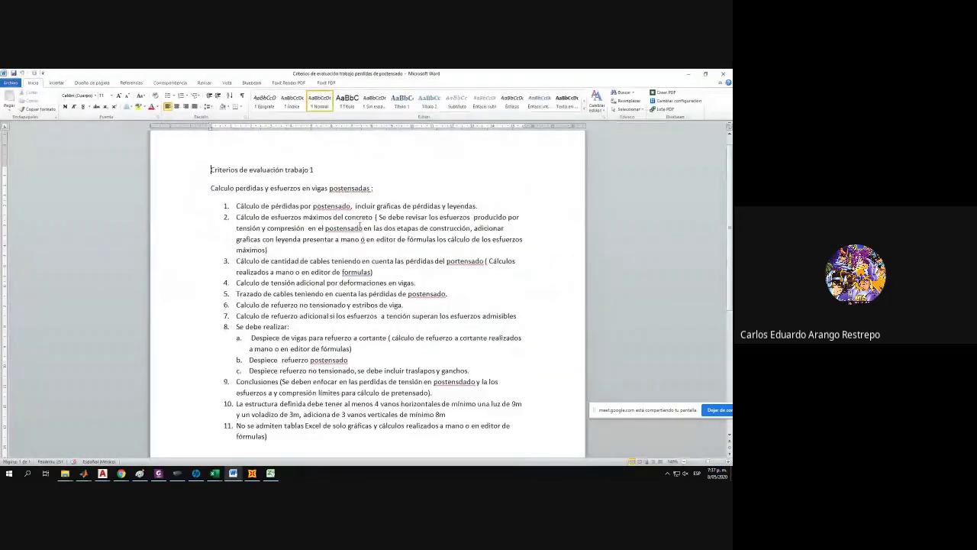
Review criteria 2 and 3 on maximum concrete stresses and the number of cables, including how calculations must be presented.
drag(230, 207, 266, 252)
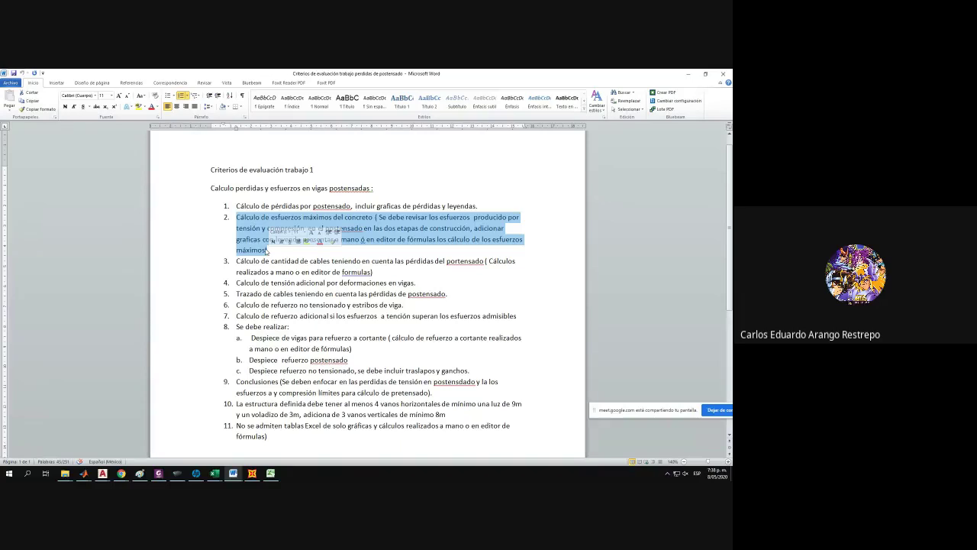
click(267, 251)
drag(266, 251, 238, 219)
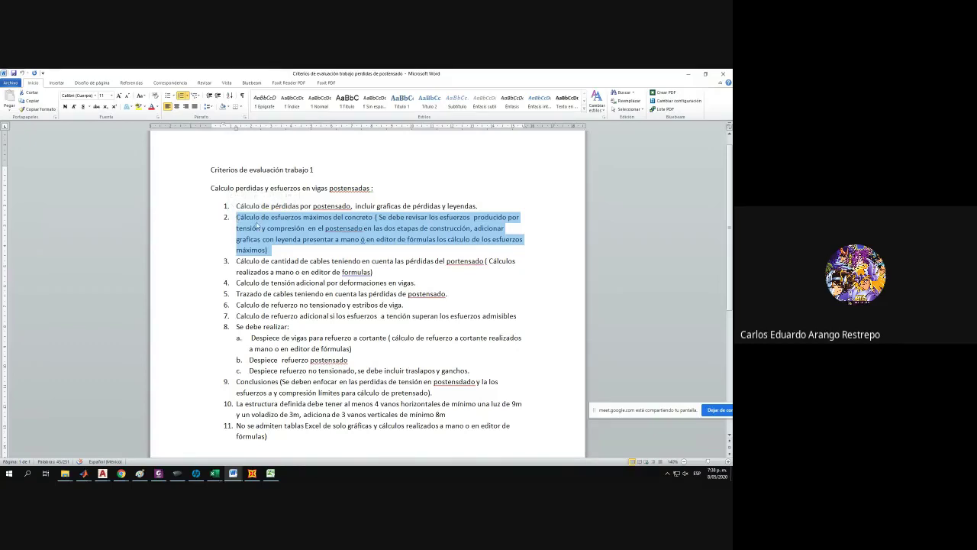
drag(235, 261, 414, 268)
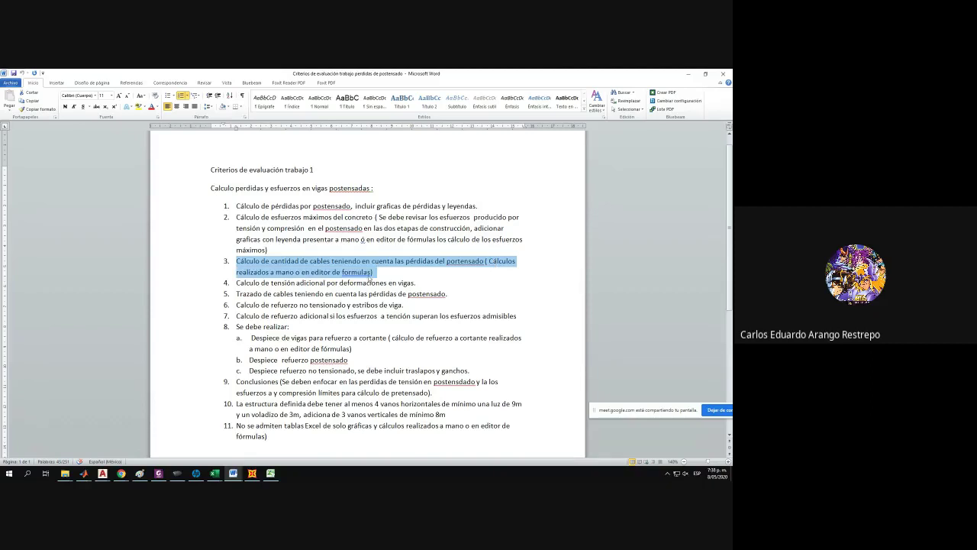
click(250, 279)
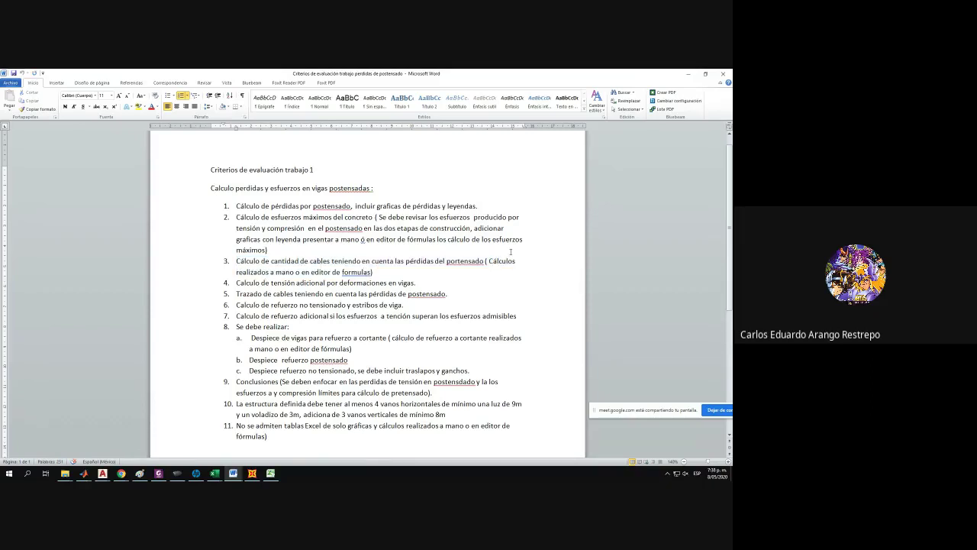
drag(490, 260, 373, 273)
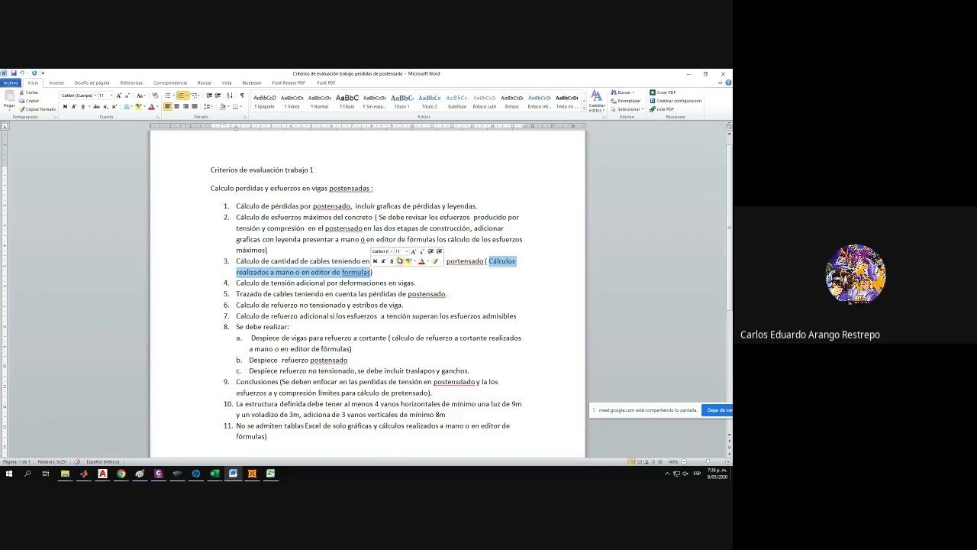
Highlight criterion 4, "Calculo de tensión adicional por deformaciones en vigas", in yellow.
drag(238, 283, 418, 284)
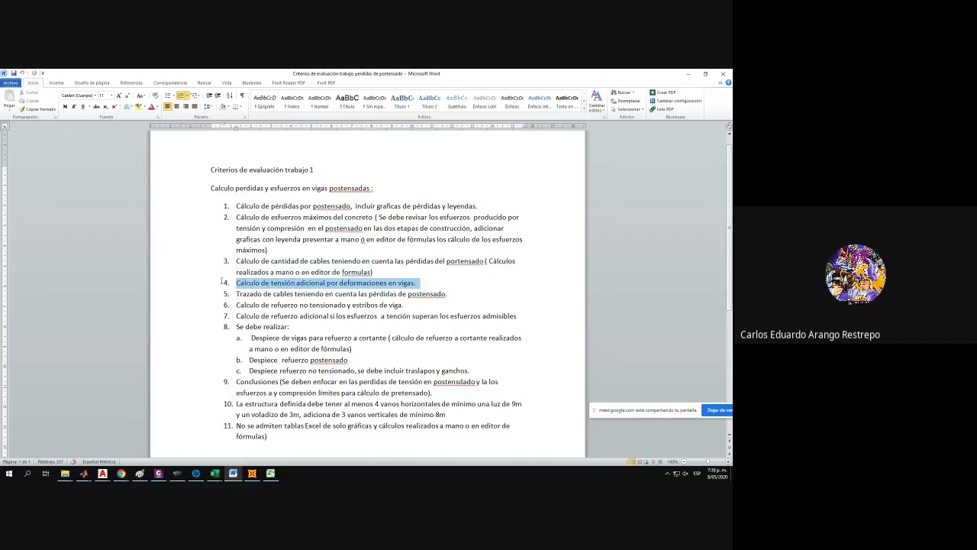
click(138, 108)
click(272, 229)
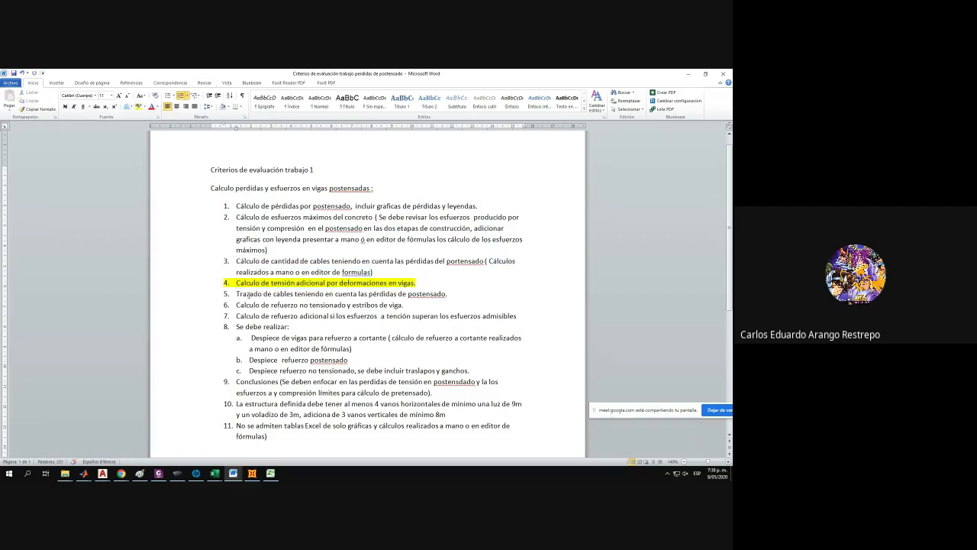
Review criteria 5 to 7 on cable layout, non-tensioned reinforcement with stirrups, and additional reinforcement where tension exceeds the allowable stresses.
drag(236, 294, 455, 293)
click(454, 293)
scroll(453, 292, down, 1)
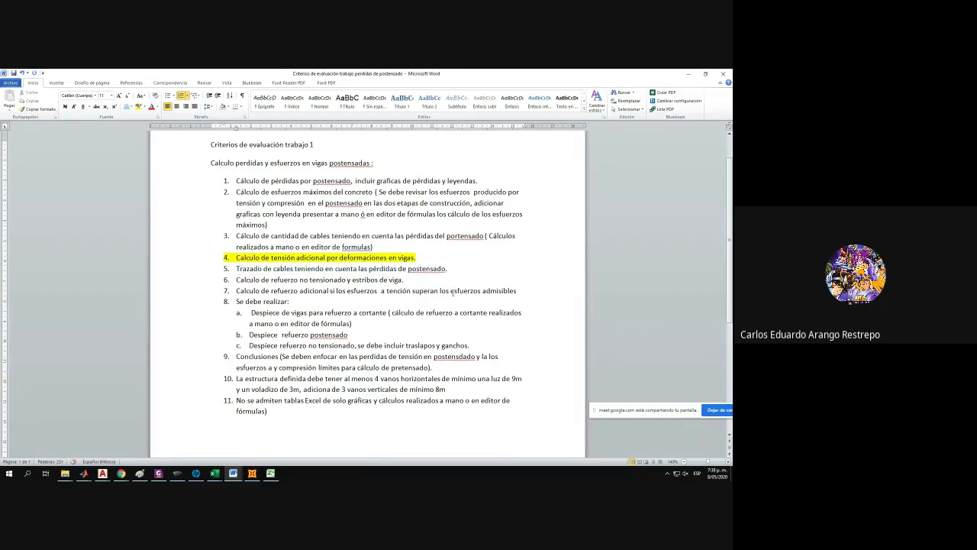
mouse_move(236, 280)
mouse_down()
mouse_move(407, 281)
mouse_move(239, 280)
mouse_up()
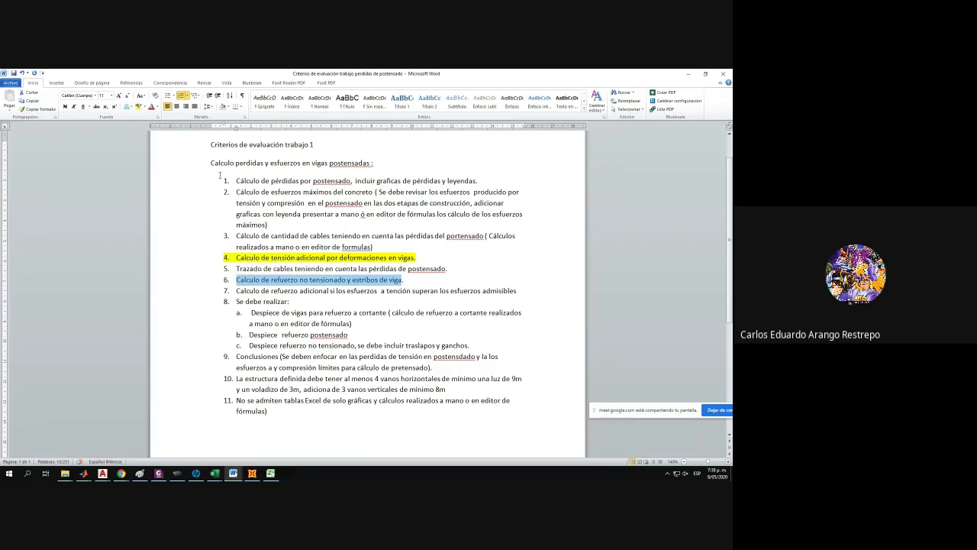
drag(236, 292, 369, 300)
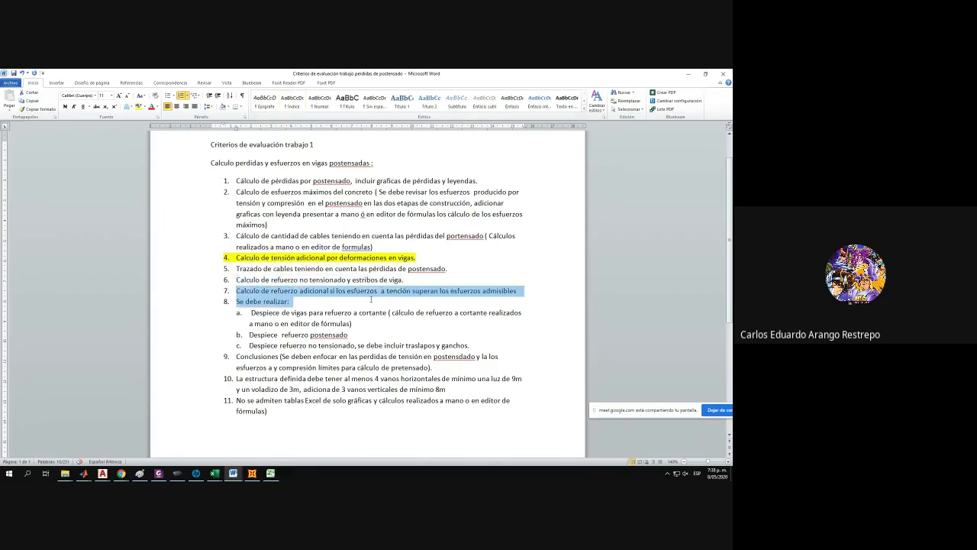
drag(297, 301, 243, 296)
click(253, 301)
drag(237, 291, 518, 291)
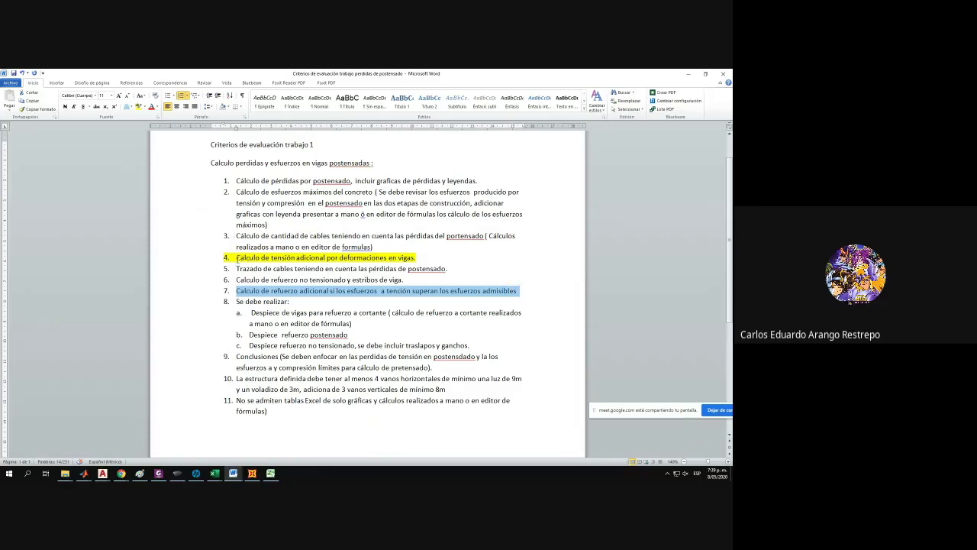
double_click(241, 291)
drag(238, 291, 539, 298)
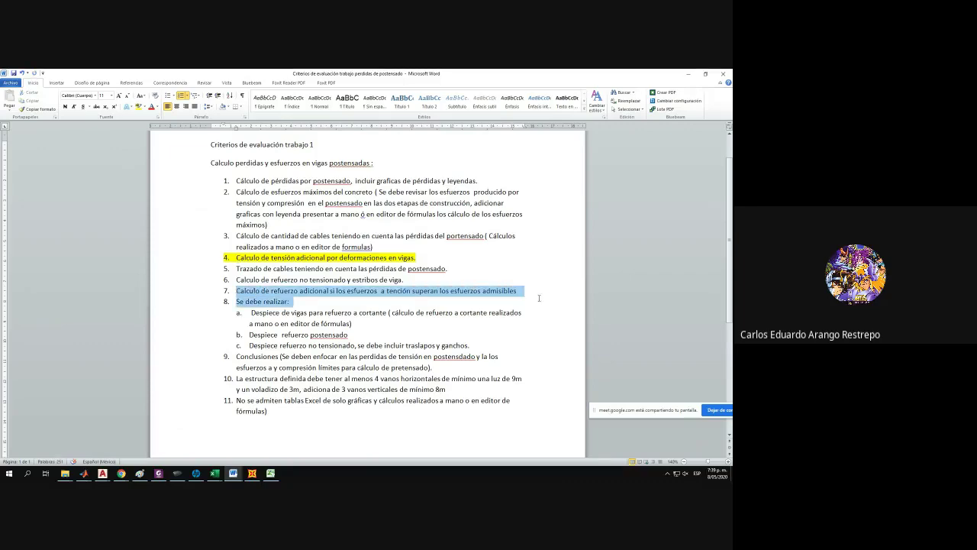
Snap the criteria document to half of the screen and switch back to the Perdidas postensado 17-04-20 workbook in Excel.
drag(471, 74, 1, 84)
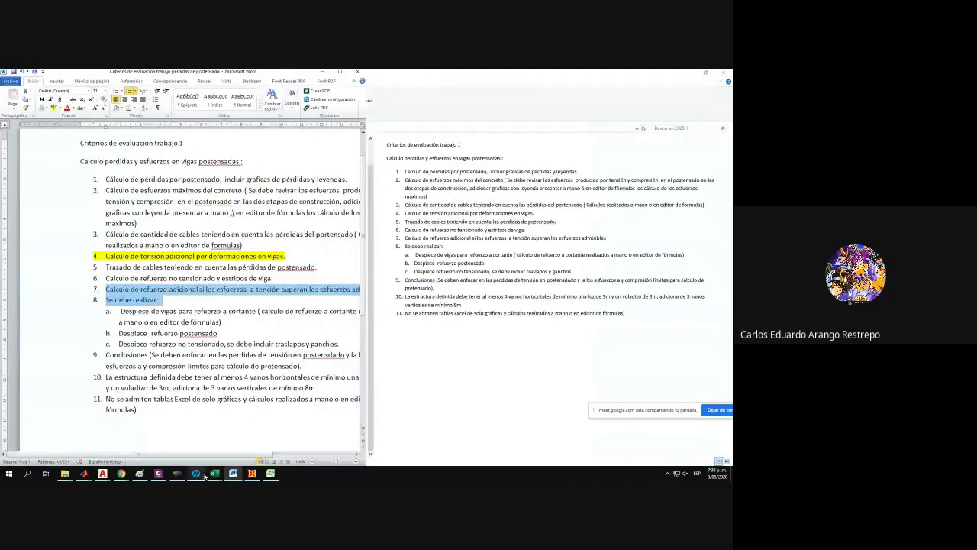
mouse_move(214, 473)
click(305, 442)
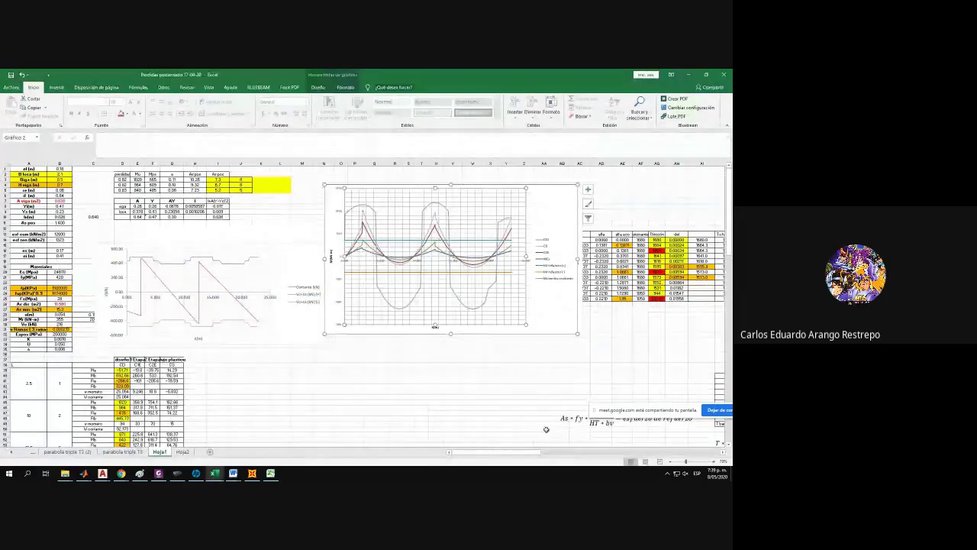
Check the T and C values in the T barras(kN) table against the stress diagram, and view the strand table above.
ctrl+scroll(536, 432, up, 5)
scroll(568, 422, down, 4)
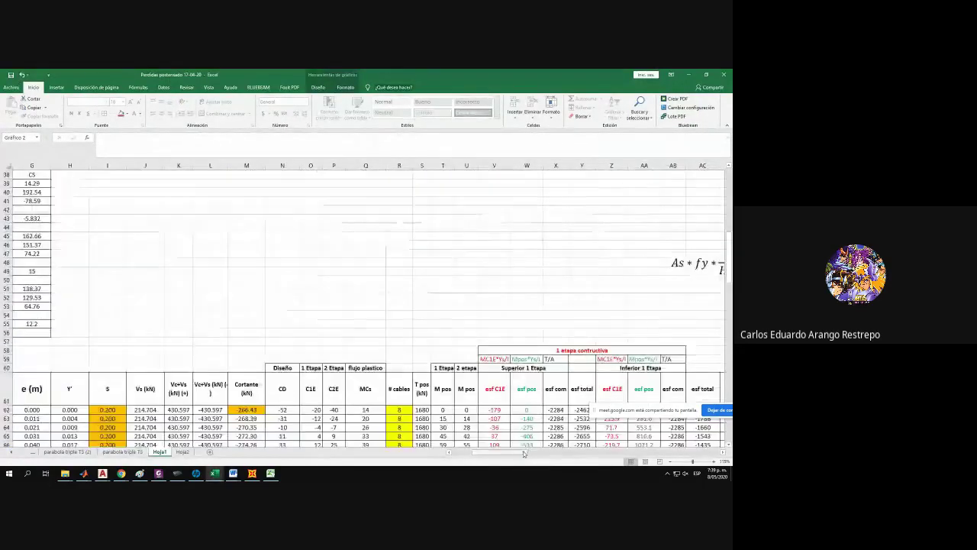
drag(523, 452, 591, 452)
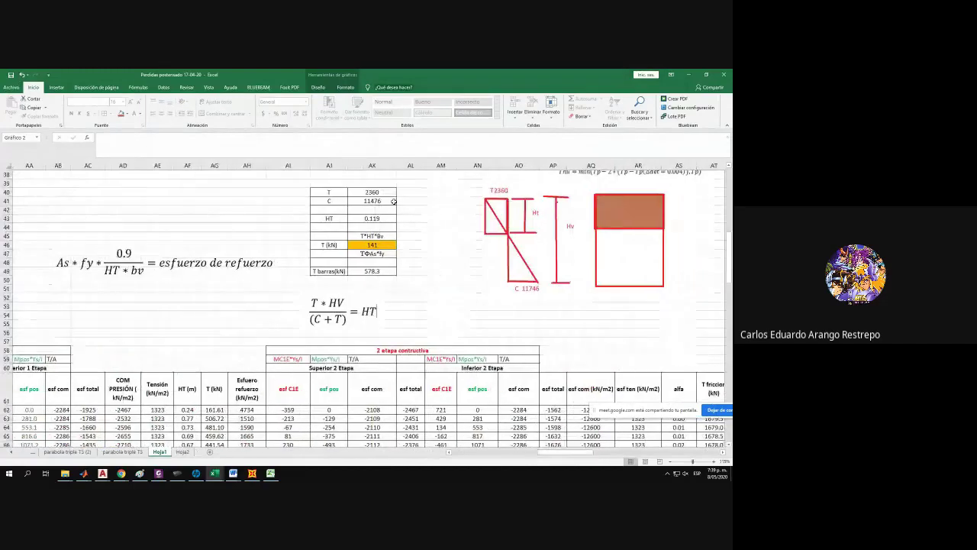
click(375, 192)
click(379, 204)
scroll(469, 265, up, 4)
scroll(469, 265, up, 8)
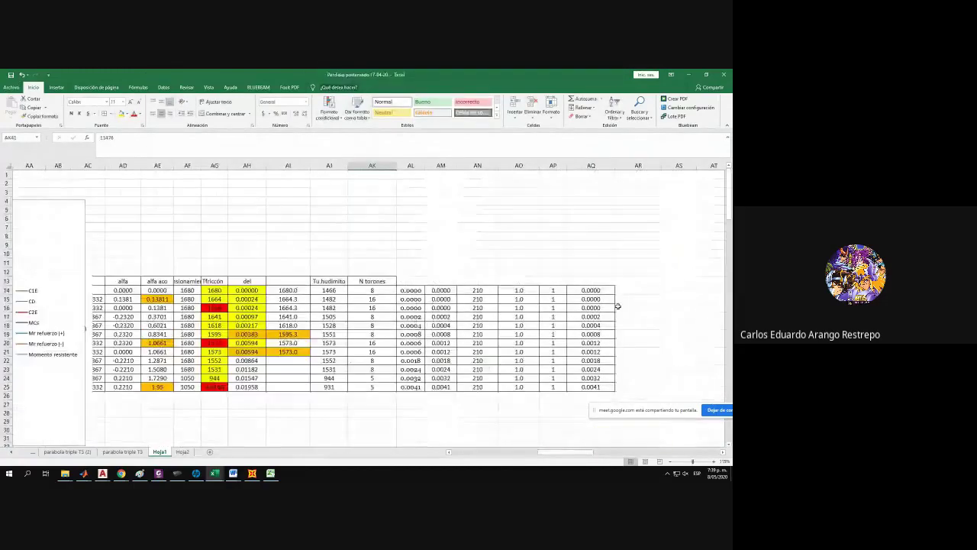
Inspect the Tensión and COM PRESIÓN curves in the stress chart around the first interior span.
drag(550, 452, 672, 451)
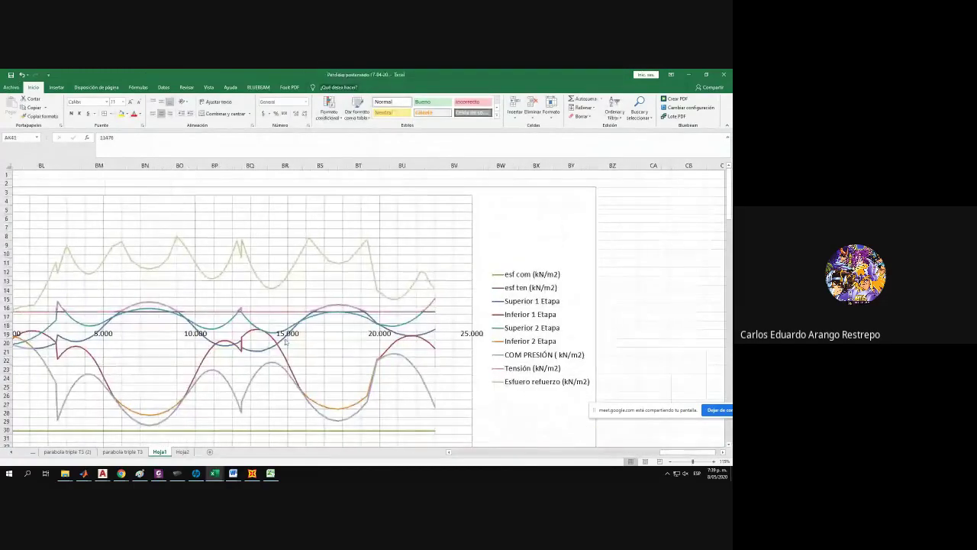
click(139, 303)
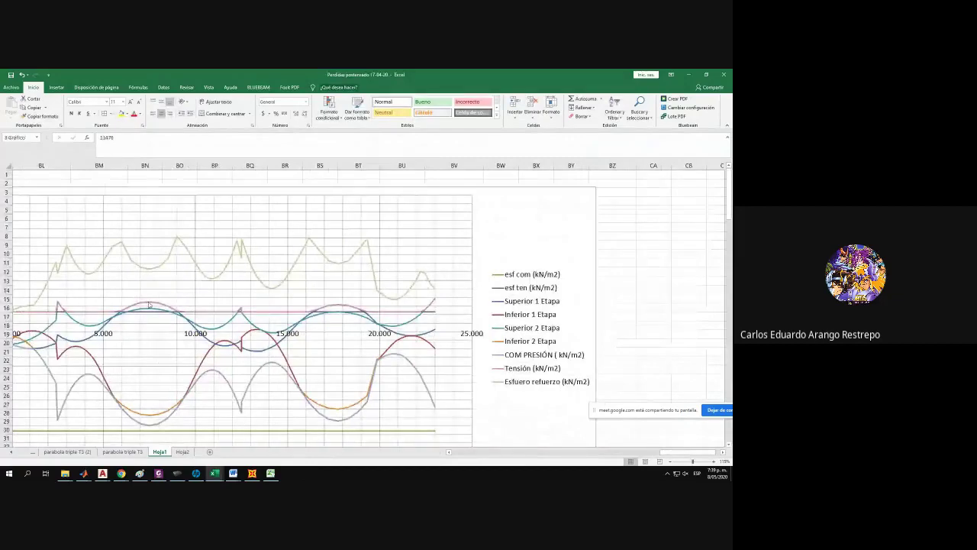
click(147, 416)
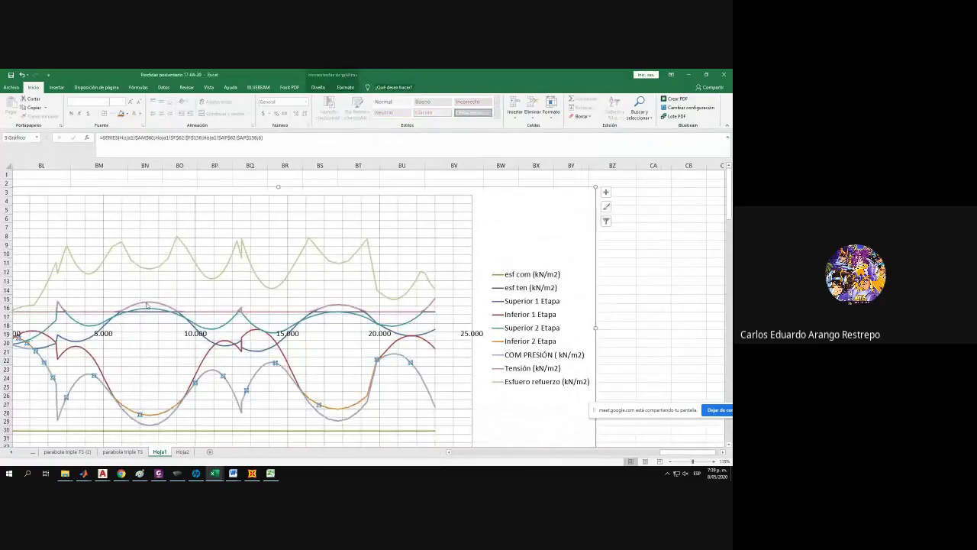
Maximize the criteria document in Word and review the despiece requirements under criterion 8 and the conclusions in criterion 9.
click(689, 75)
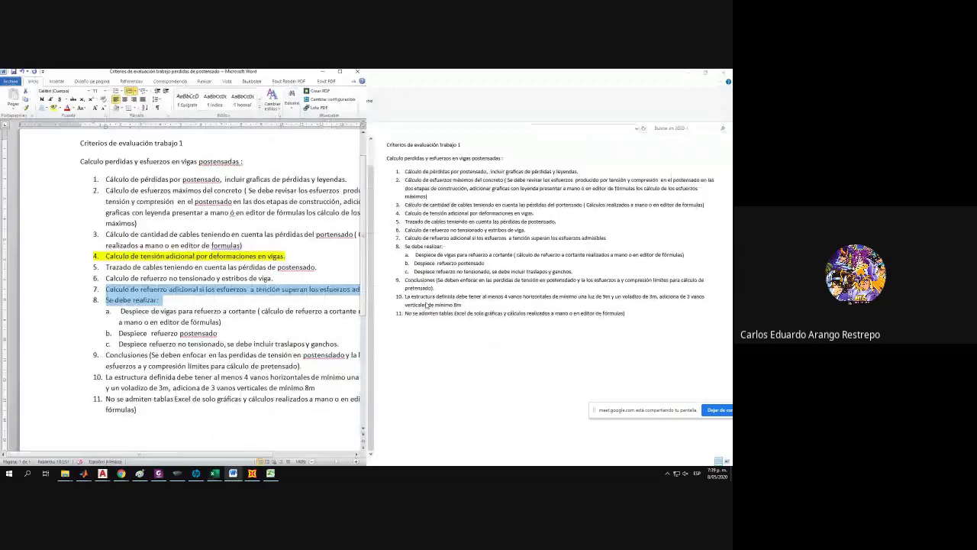
click(426, 305)
click(689, 72)
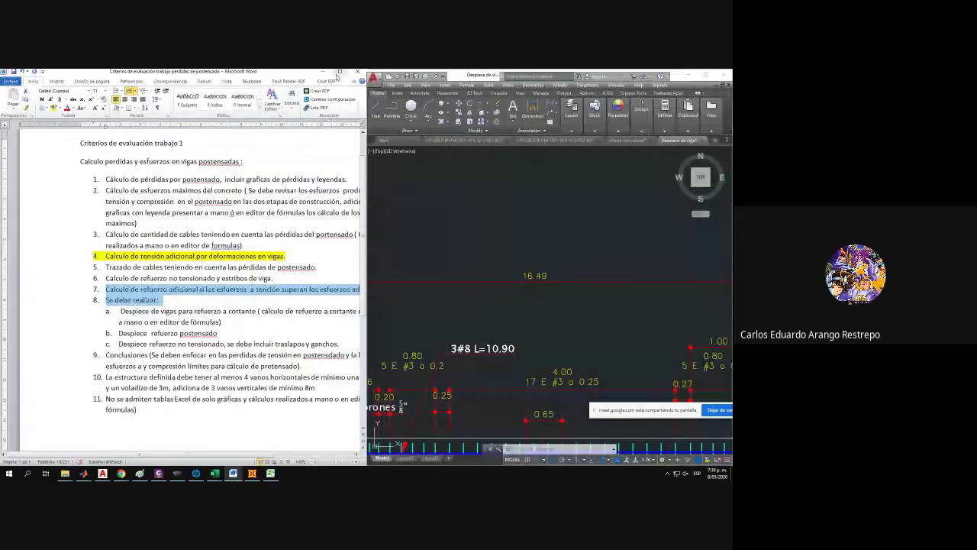
click(340, 72)
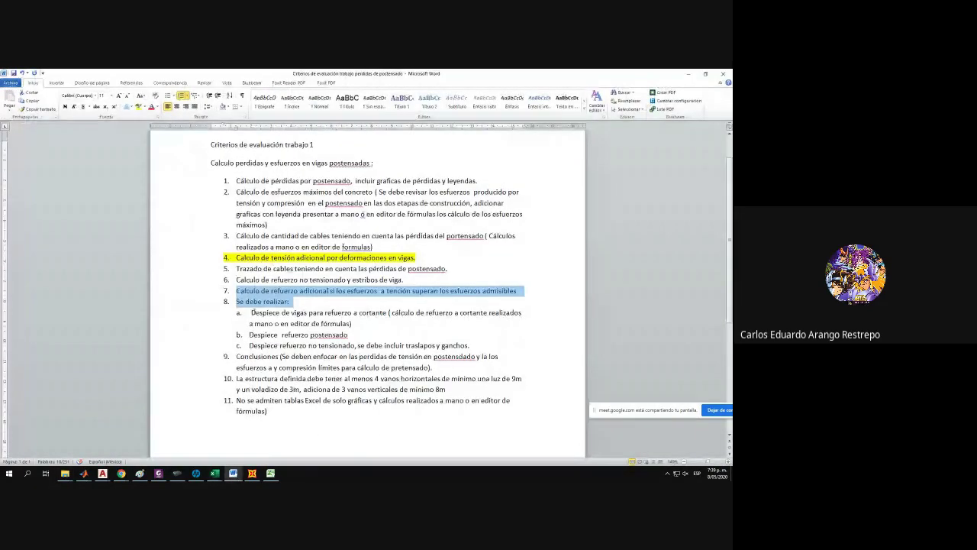
drag(252, 312, 357, 335)
click(251, 334)
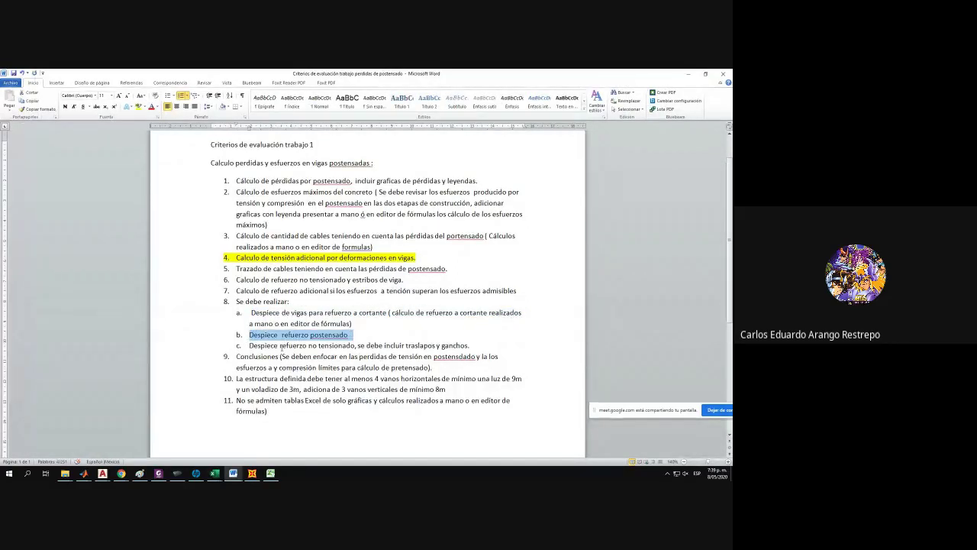
drag(250, 346, 479, 346)
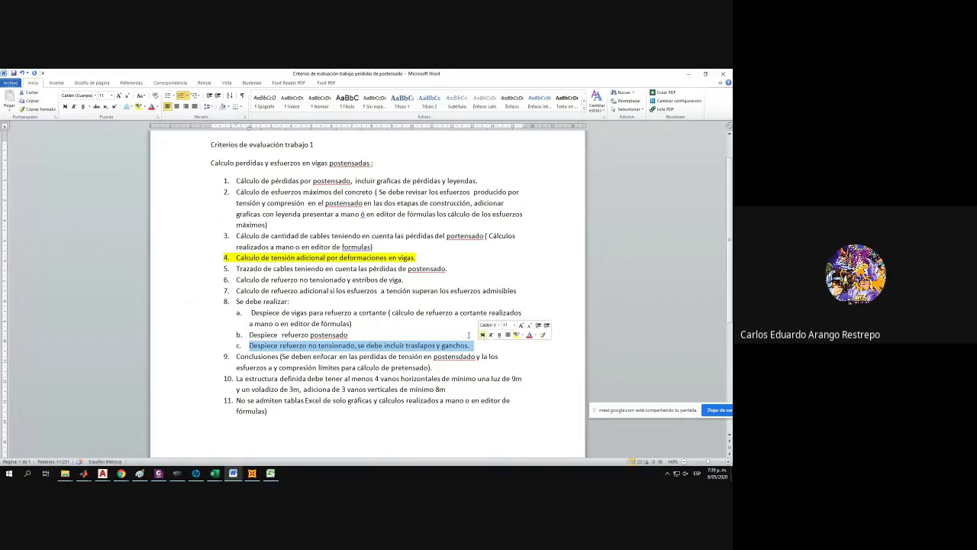
drag(244, 359, 291, 357)
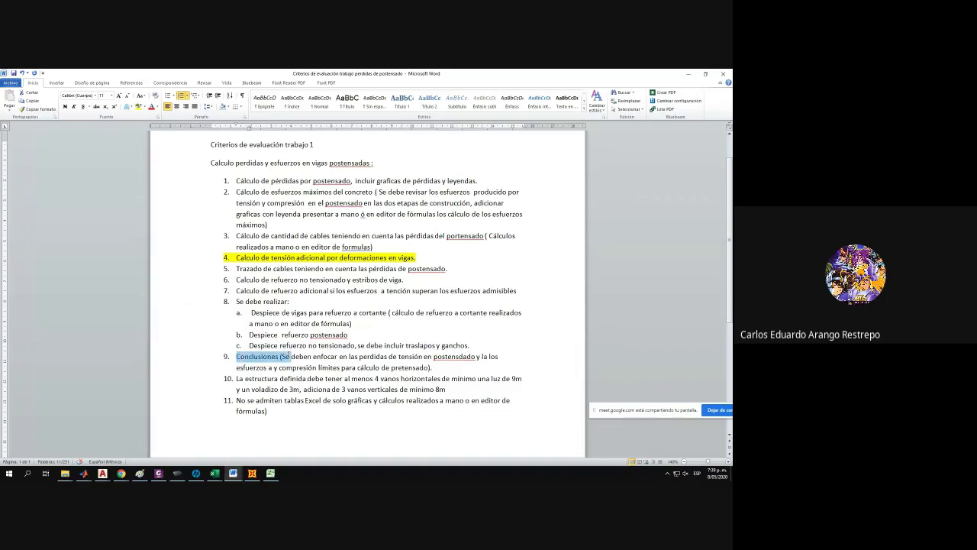
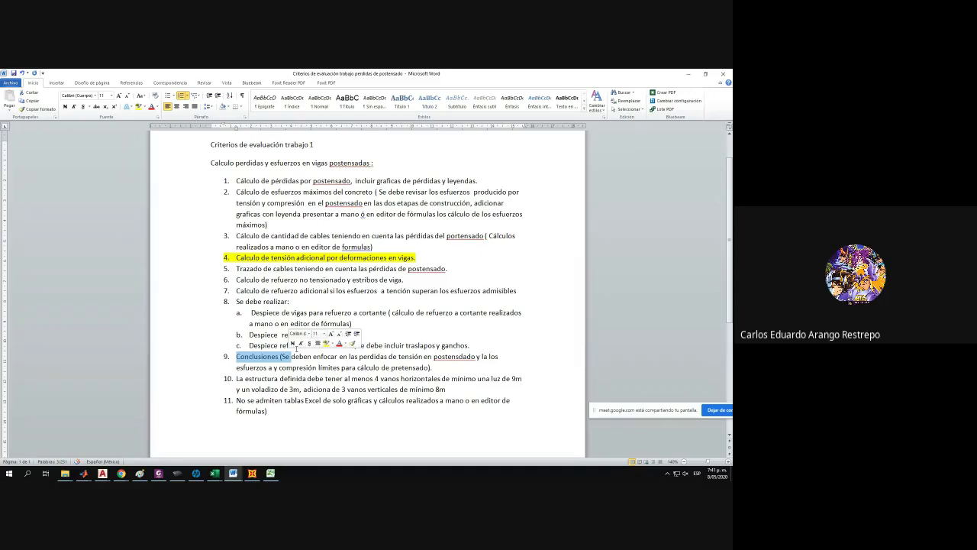
Switch back to the Perdidas postensado 17-04-20 workbook in Excel.
click(688, 73)
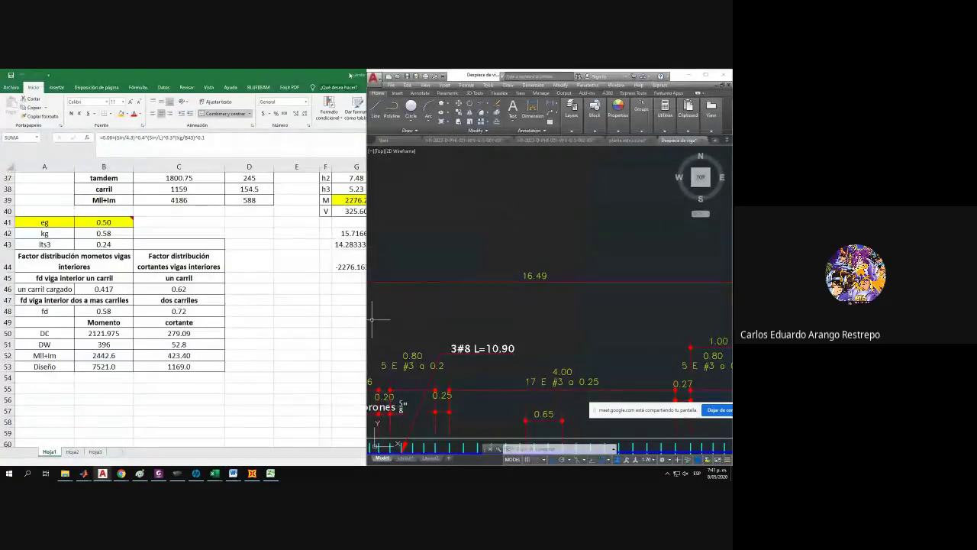
click(351, 74)
scroll(255, 325, up, 2)
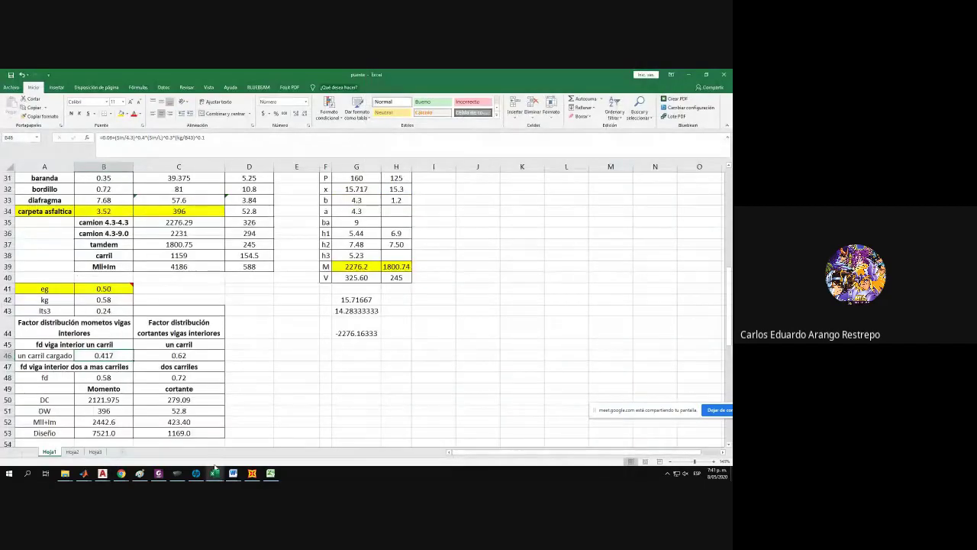
mouse_move(215, 473)
click(286, 446)
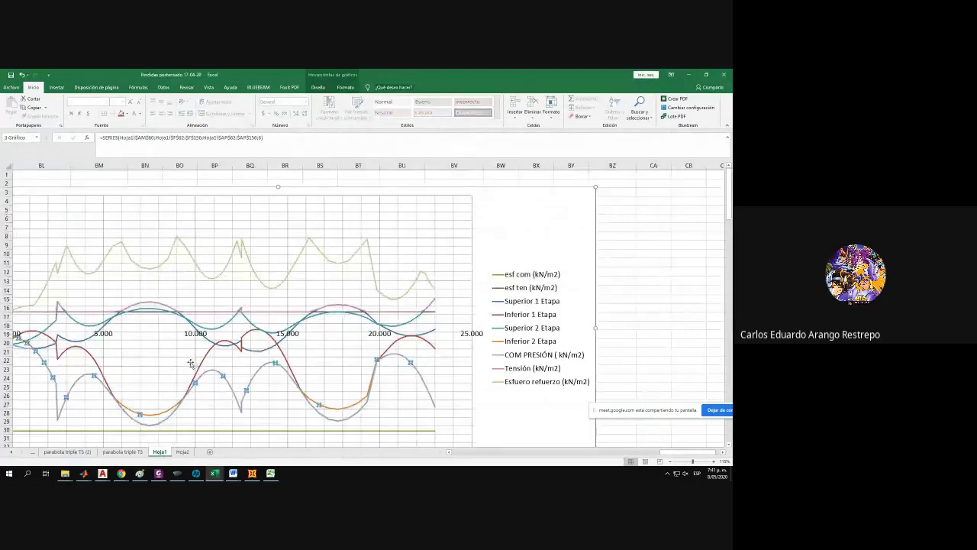
Copy the format of the I heading in H7 to the I+A(Y-Ys)^2 heading in I7.
ctrl+scroll(282, 414, down, 1)
drag(663, 452, 454, 465)
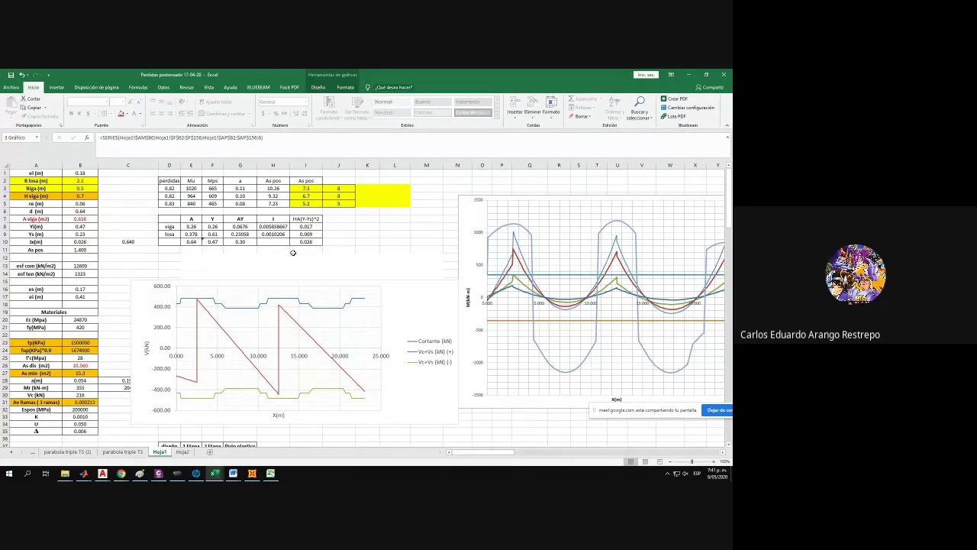
click(264, 219)
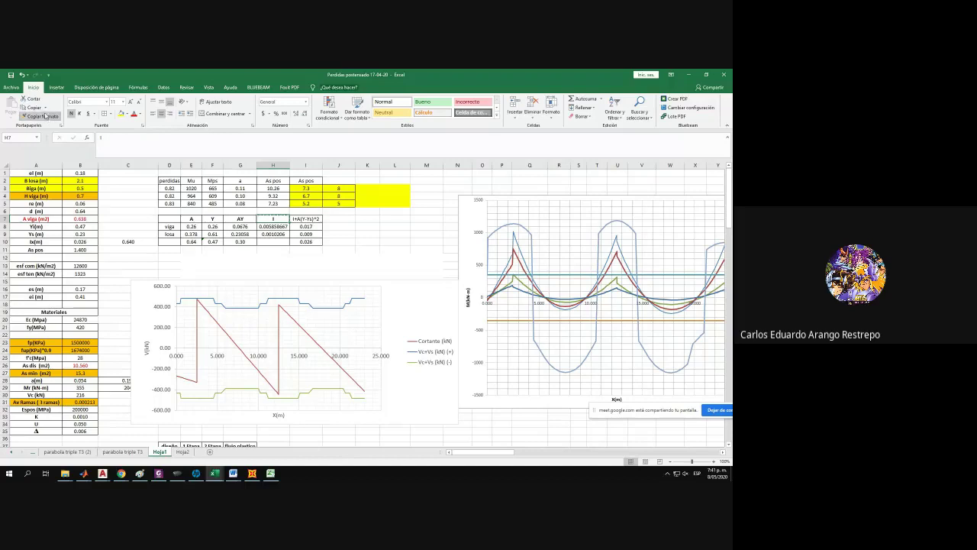
click(306, 219)
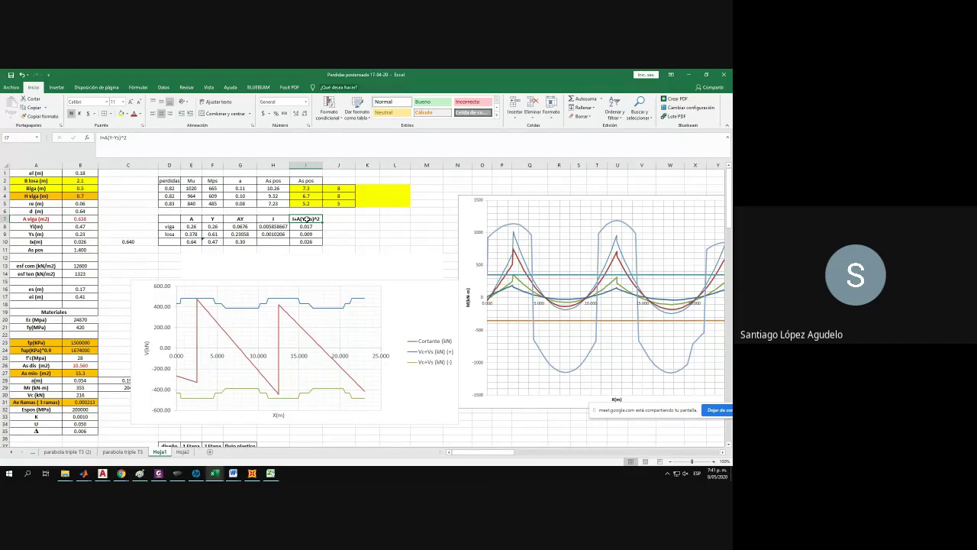
View the T barras(kN) table together with the HT formula and the stress diagram.
scroll(476, 427, down, 6)
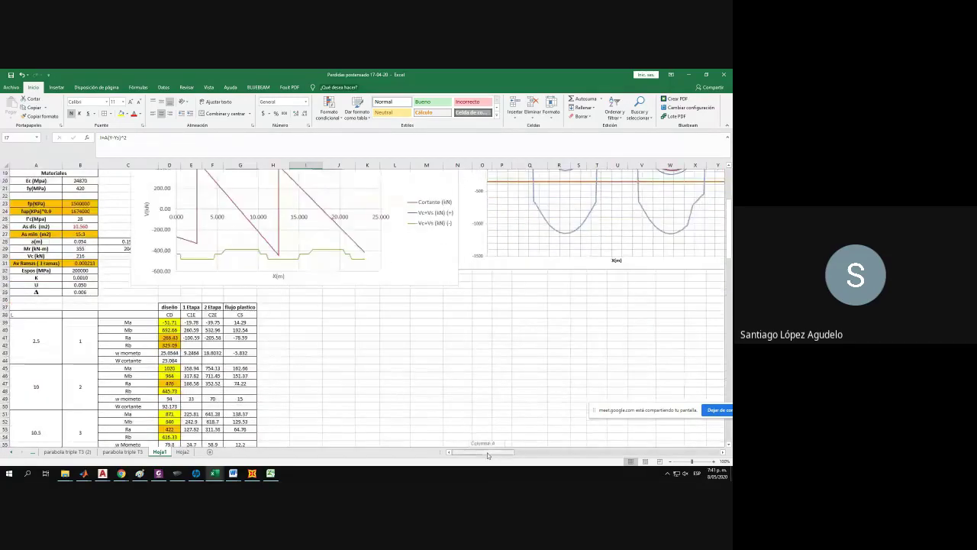
drag(496, 455, 561, 454)
scroll(515, 394, down, 5)
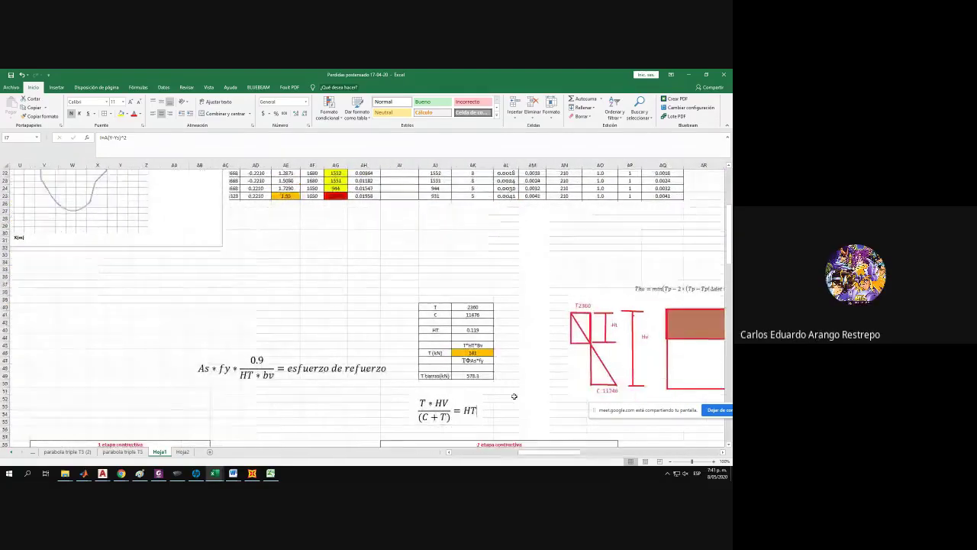
scroll(461, 306, up, 6)
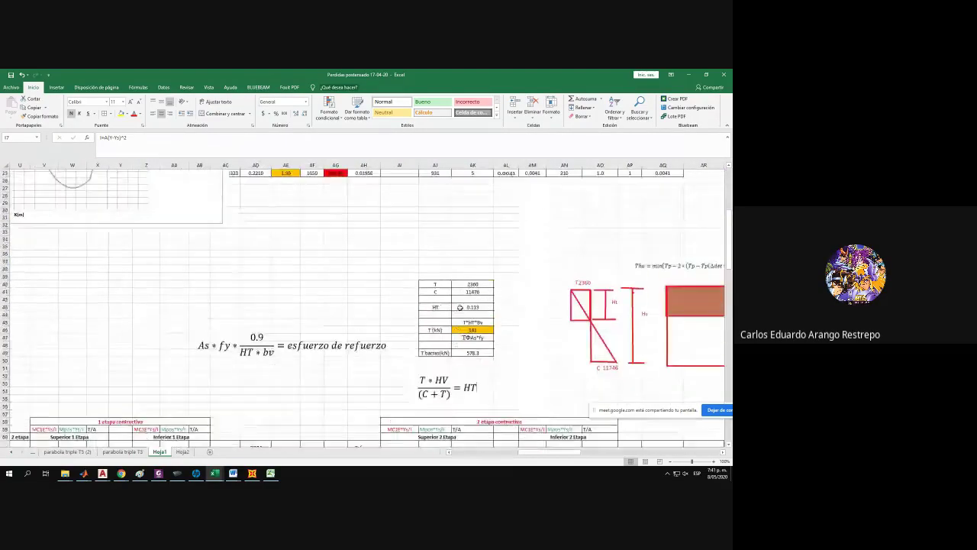
scroll(460, 307, up, 1)
Add a data label to the Tensión (kN/m2) curve at its peak near x = 7.5 m in the stress chart.
drag(543, 453, 668, 437)
scroll(631, 440, right, 8)
scroll(670, 435, left, 2)
scroll(423, 331, up, 2)
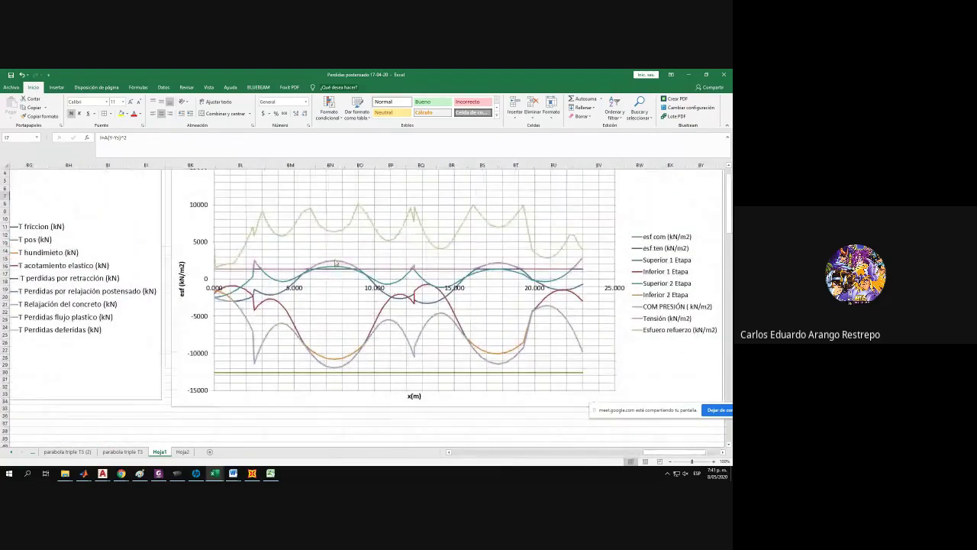
click(336, 264)
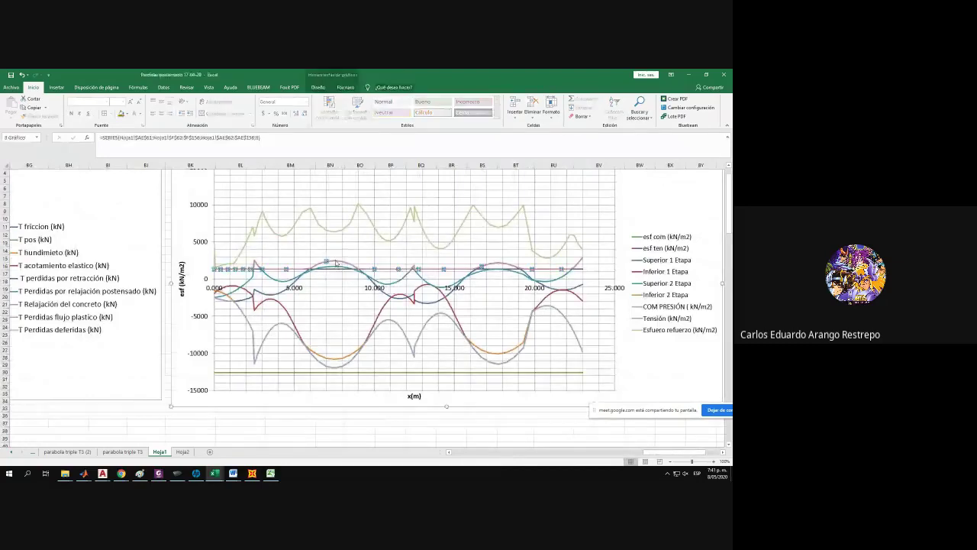
click(334, 260)
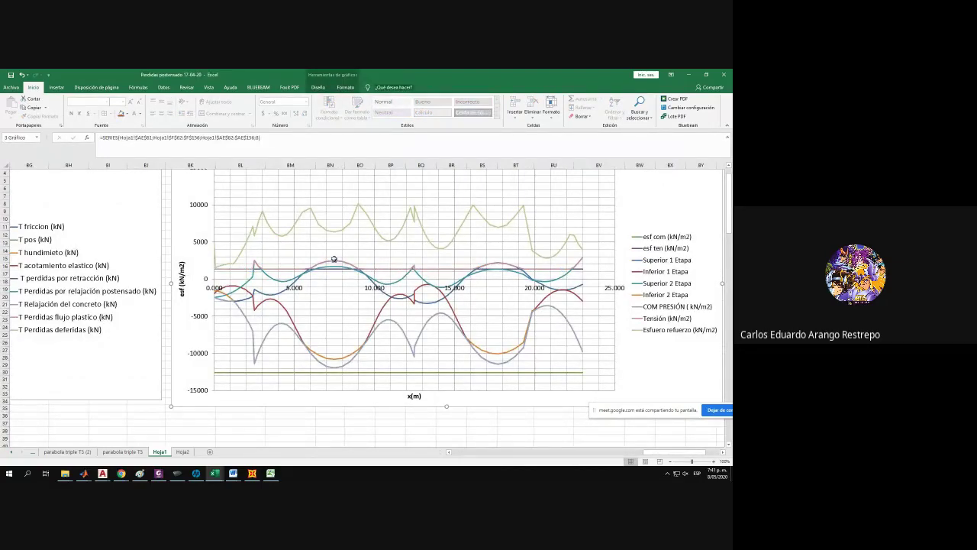
right_click(334, 260)
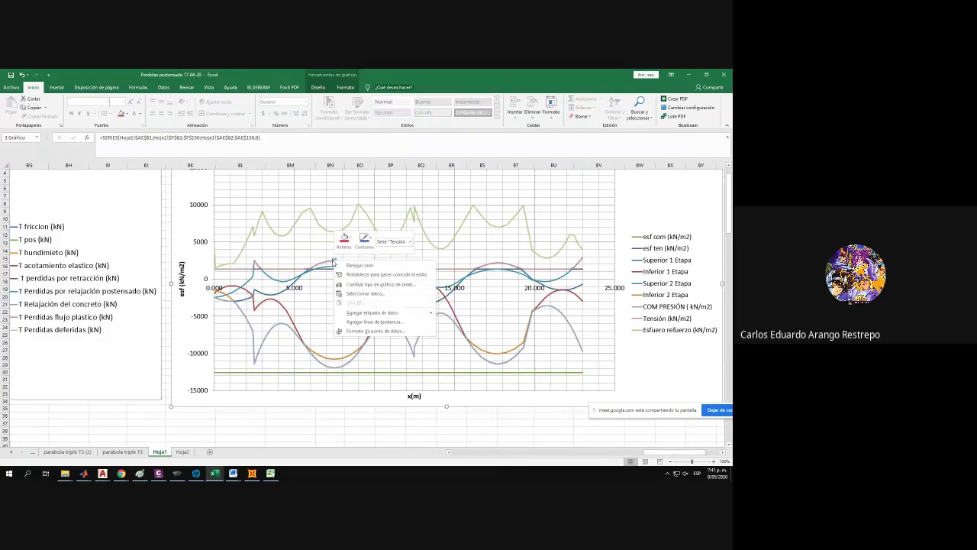
click(371, 312)
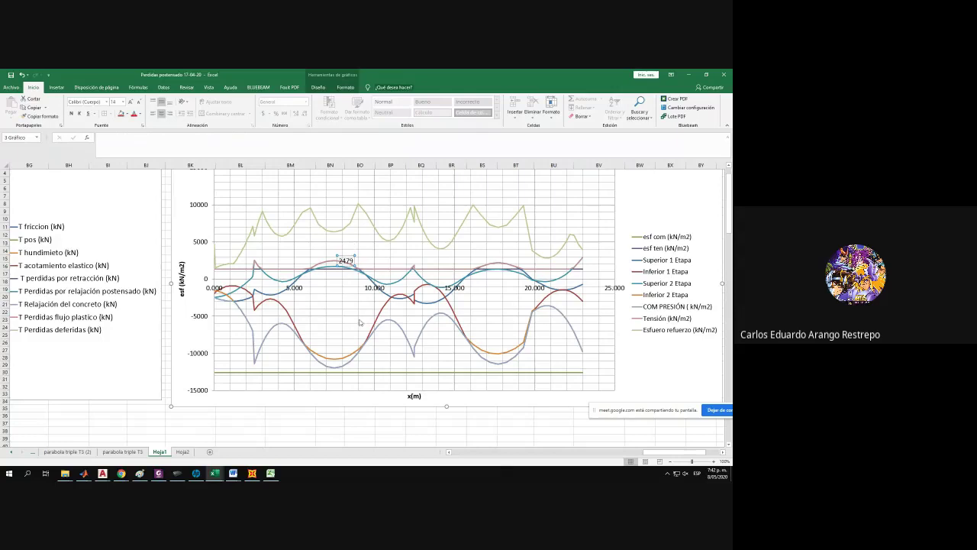
Enter the label T in BN39 below the stress chart and its value 2479 in BO39.
scroll(361, 397, down, 2)
click(340, 393)
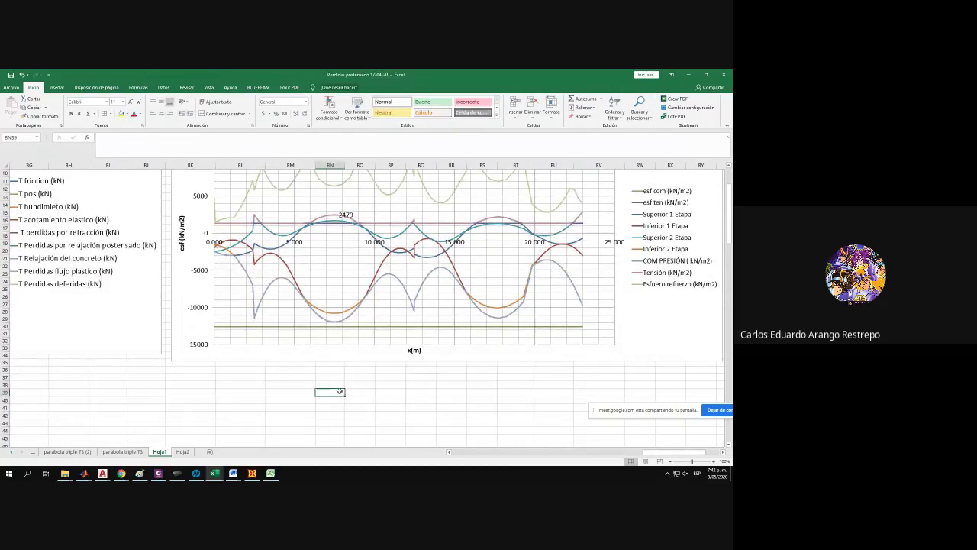
text(T)
key(Tab)
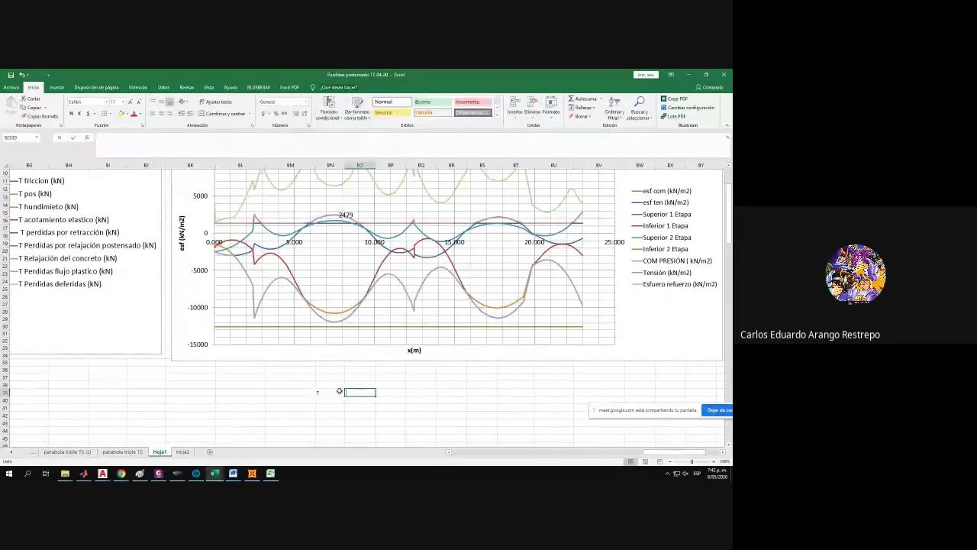
text(2479)
key(Return)
Add a data label to the COM PRESIÓN (kN/m2) curve at its lowest point near x = 7.5 m.
click(334, 325)
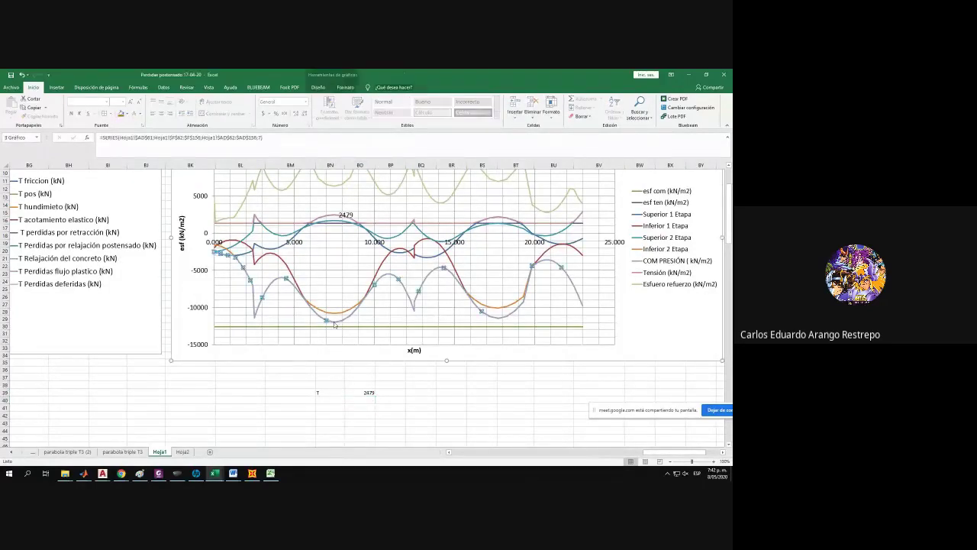
right_click(334, 324)
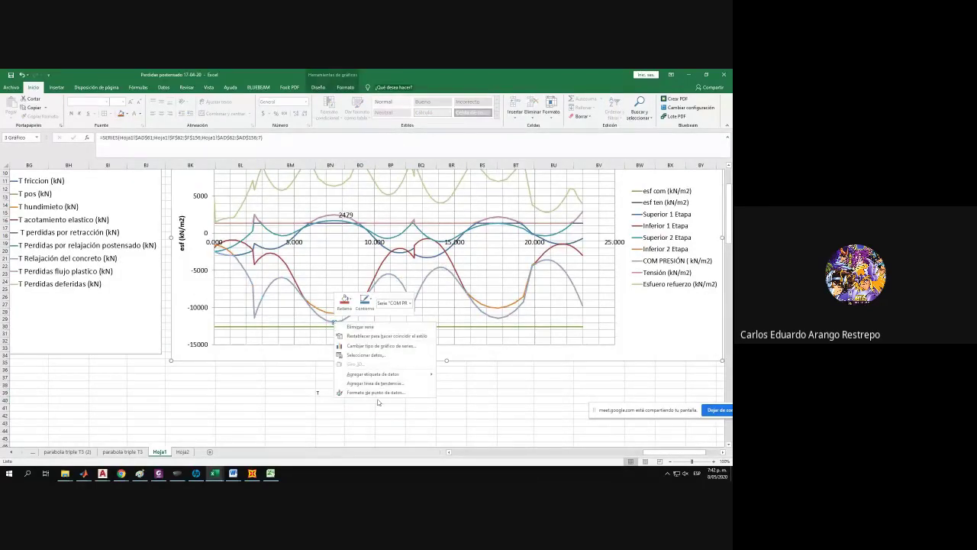
click(375, 375)
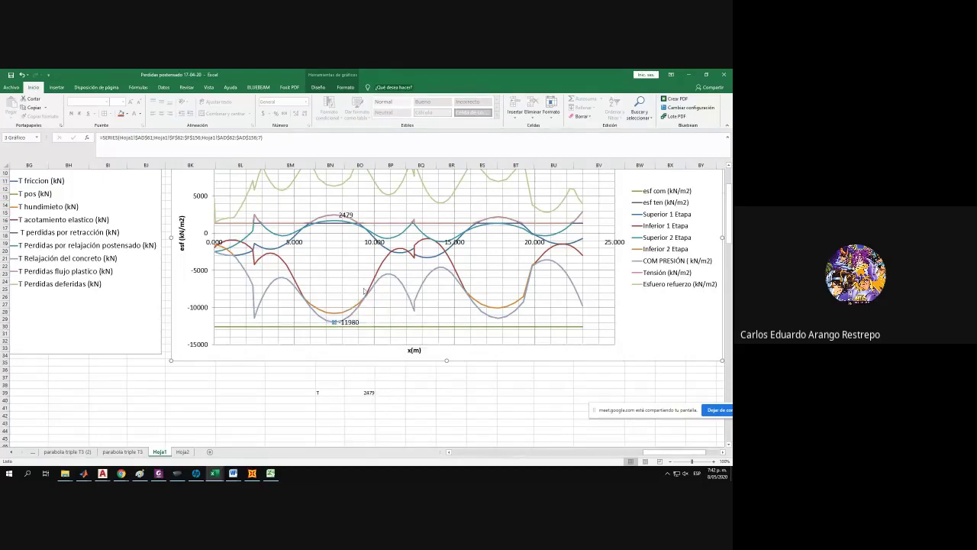
Enter the label C in BN40 and its value 11980 in BO40.
click(326, 400)
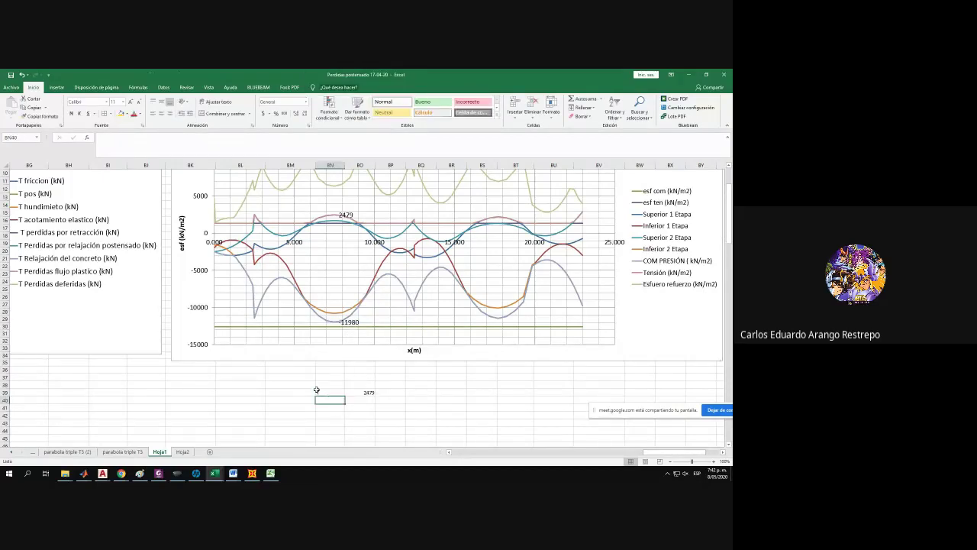
key(Tab)
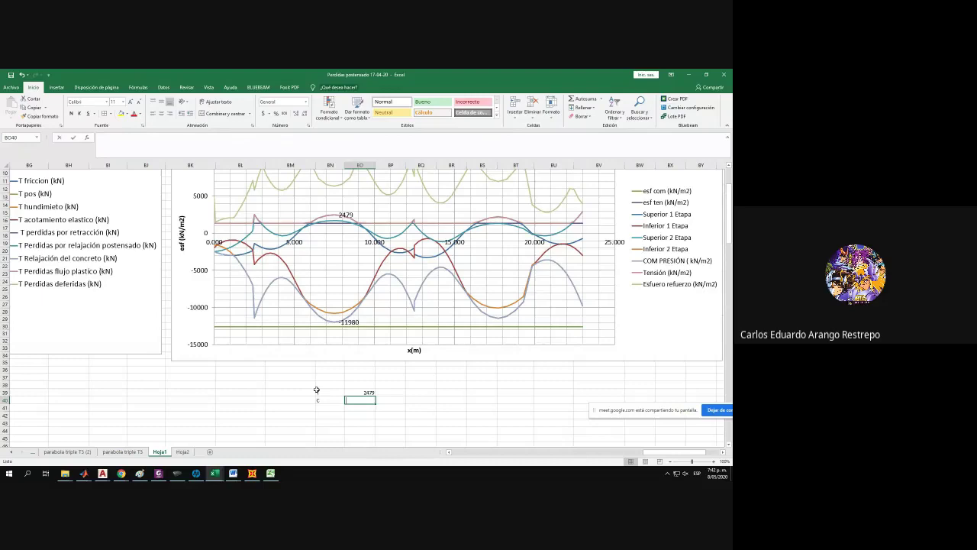
text(11)
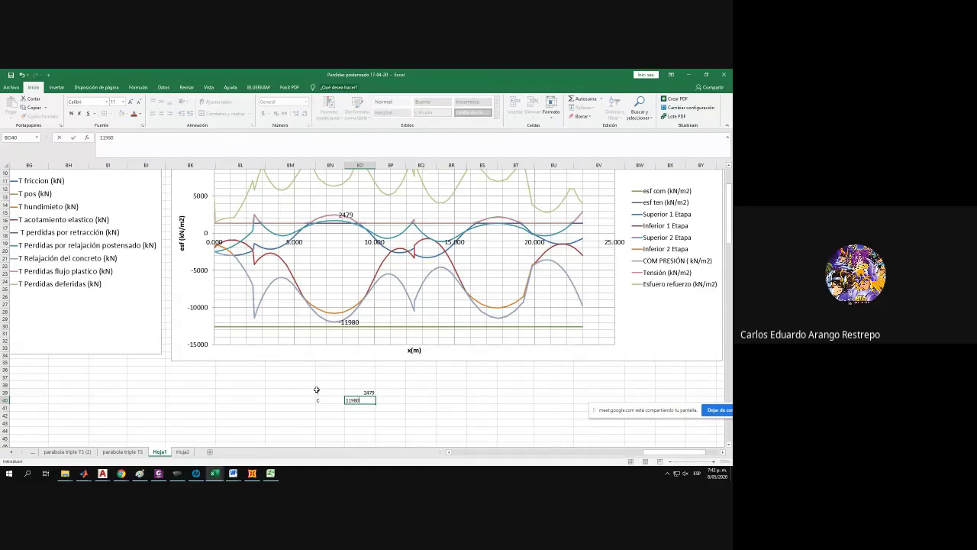
text(980)
key(Return)
Place the T and C labels and values in AF52:AG53, beside the HT formula.
drag(317, 392, 122, 291)
click(339, 406)
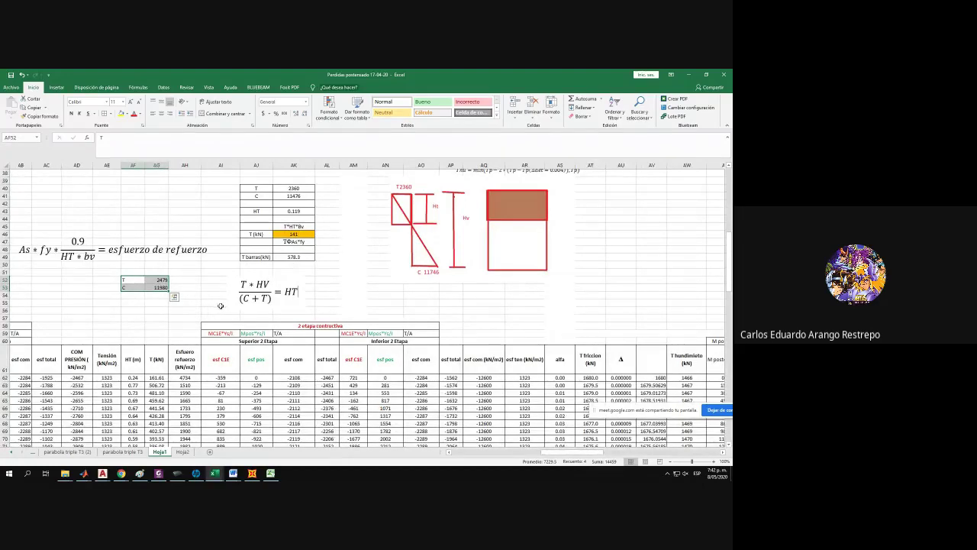
scroll(211, 309, up, 1)
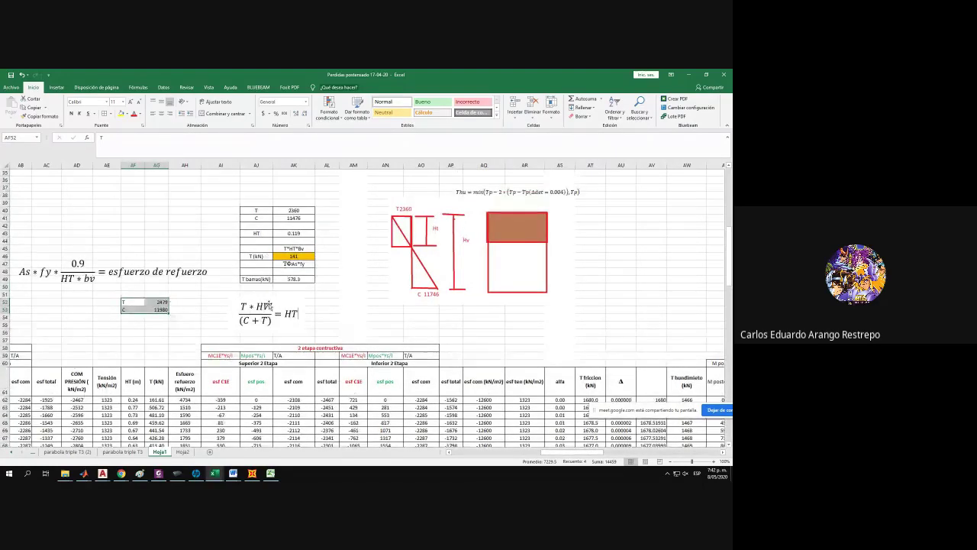
click(139, 323)
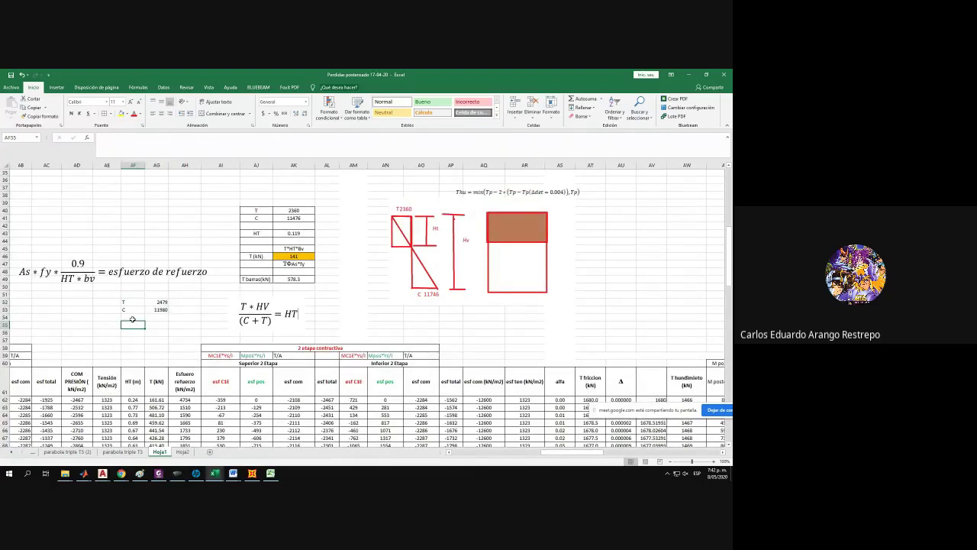
Enter the label HT in AF55 and a formula in AG55 multiplying T in AG52 by the beam height H.
text(HT)
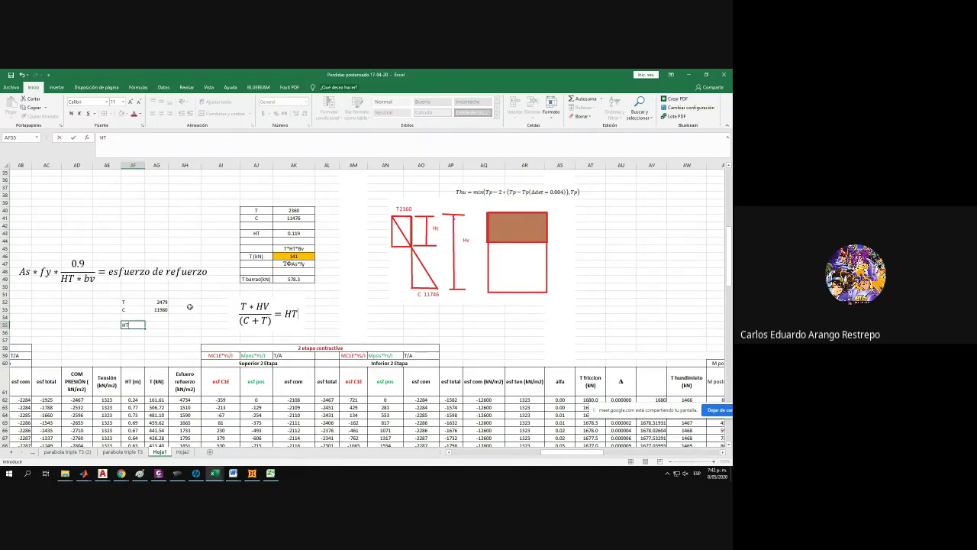
click(161, 323)
text(+)
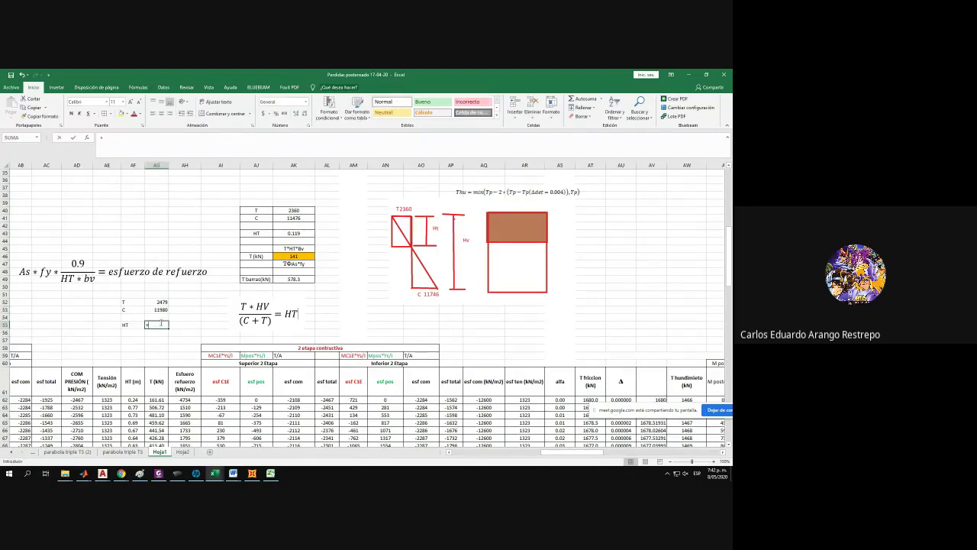
click(156, 301)
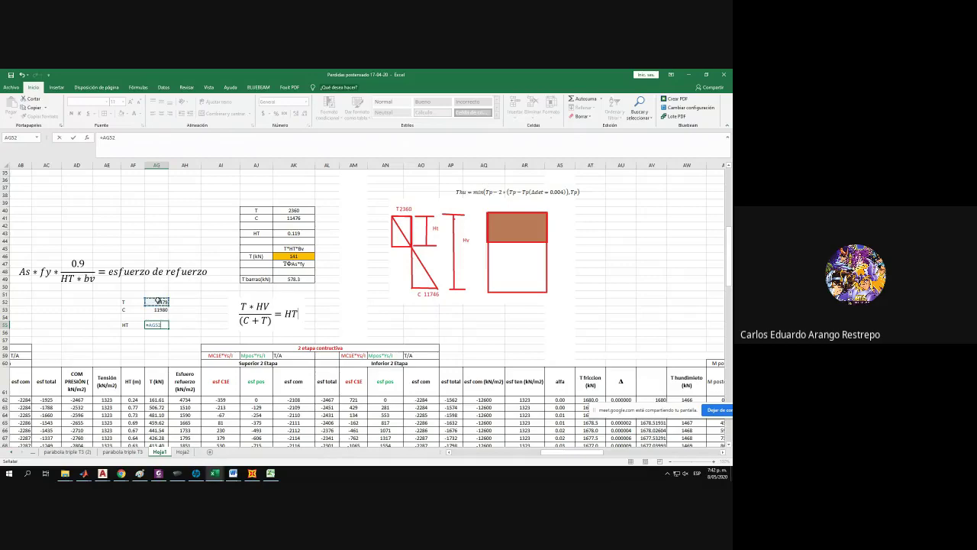
text(*)
drag(585, 452, 488, 452)
scroll(146, 322, up, 3)
scroll(145, 322, up, 8)
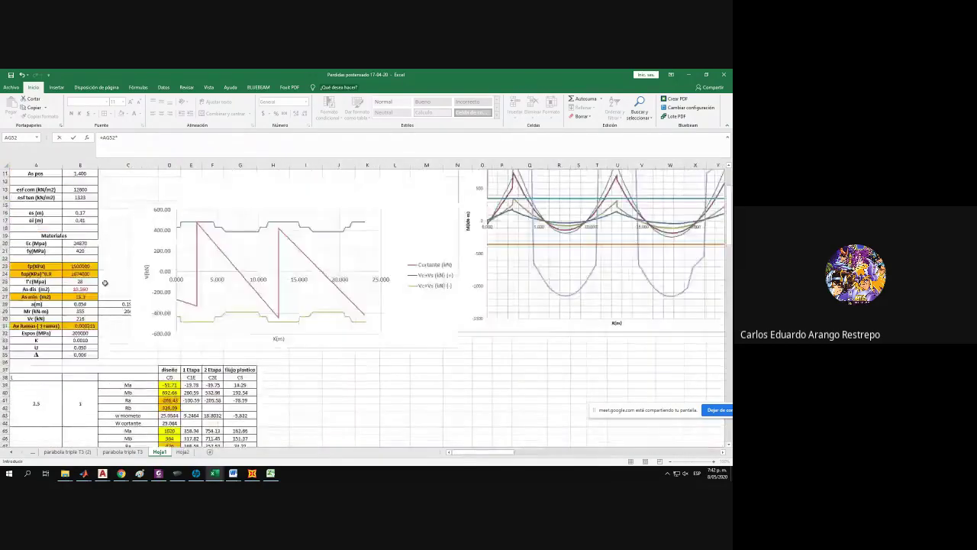
click(68, 196)
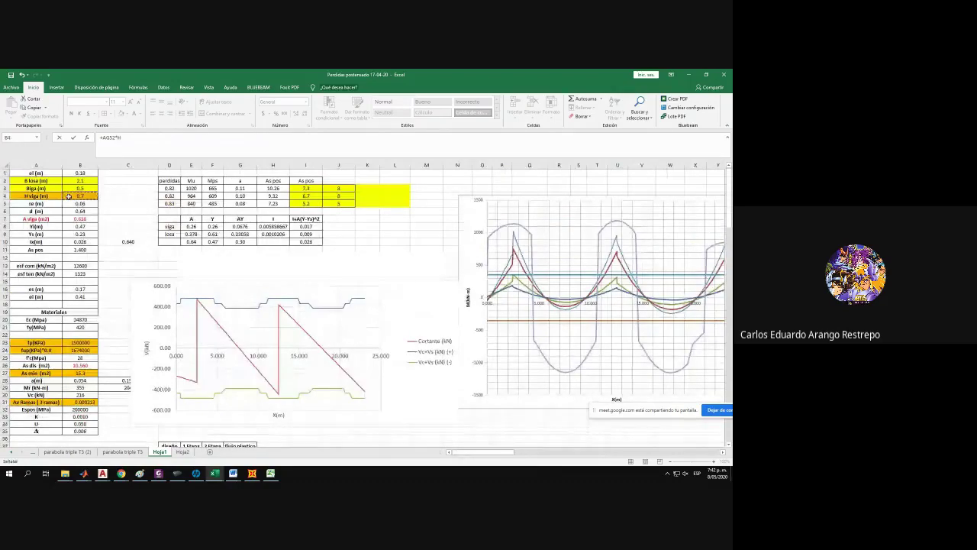
key(Return)
Extend the HT formula in AG55 to divide the product by the sum of C and T, (AG53+AG52).
scroll(417, 333, down, 3)
drag(501, 457, 561, 456)
double_click(213, 360)
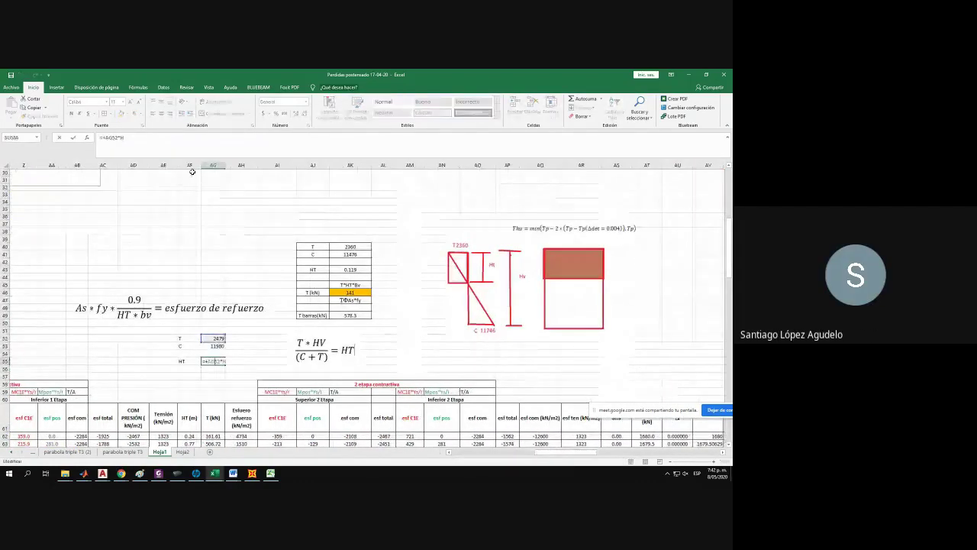
text(/)
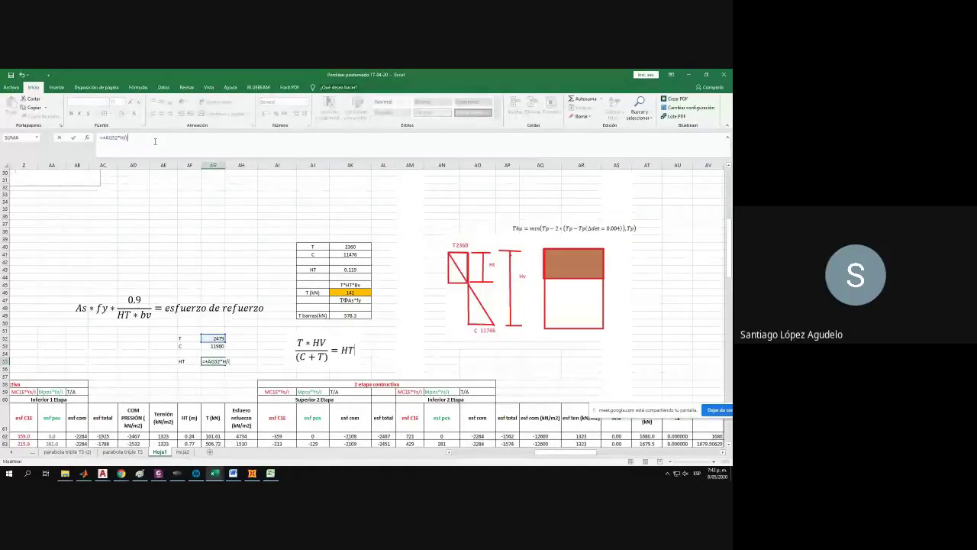
text(()
click(214, 346)
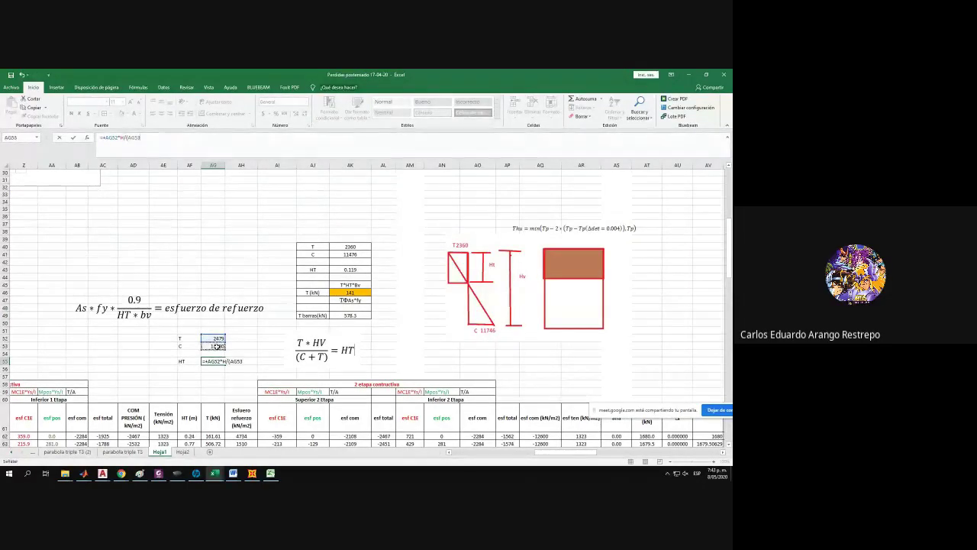
text(+)
click(211, 338)
text())
key(Return)
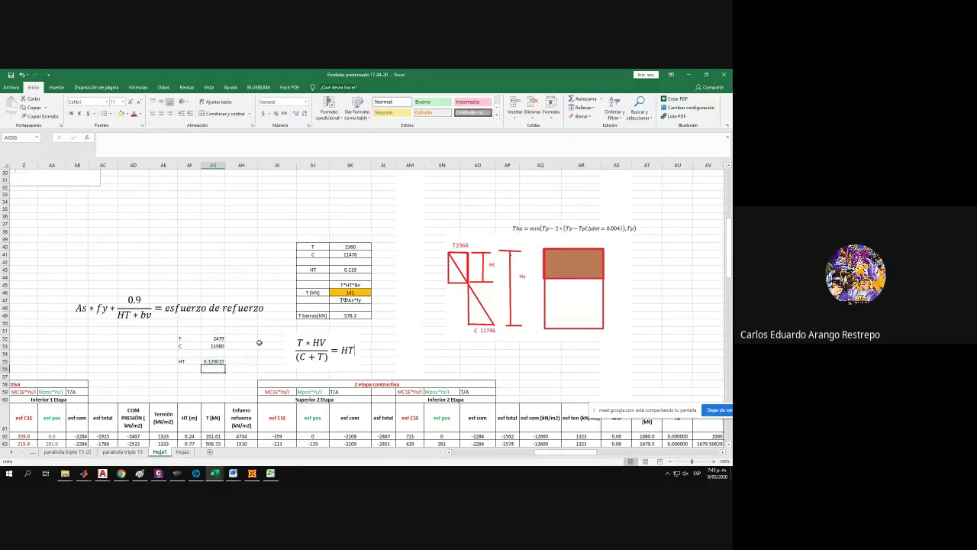
Enter the tension force formula in AF56 as T times HT times the beam width, AG52*AG55*B.
click(198, 371)
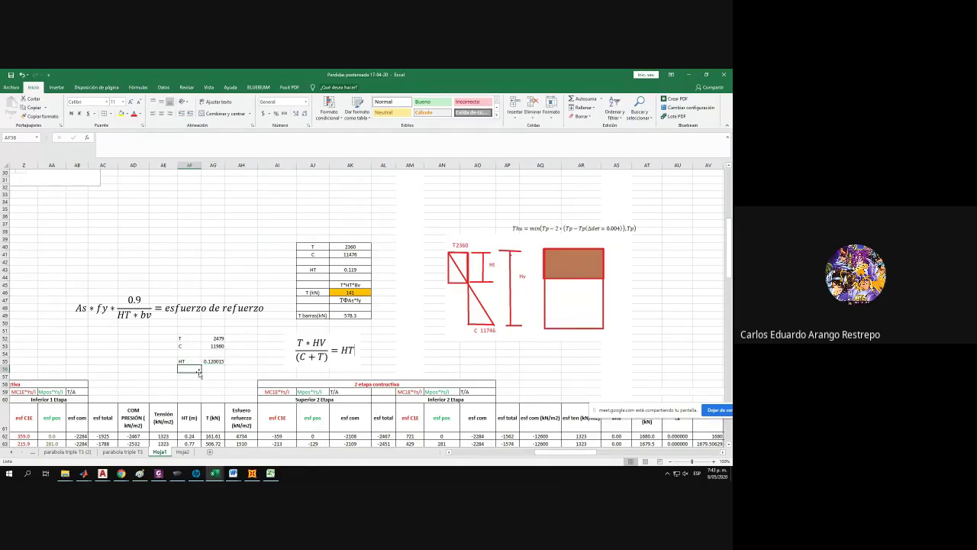
text(=)
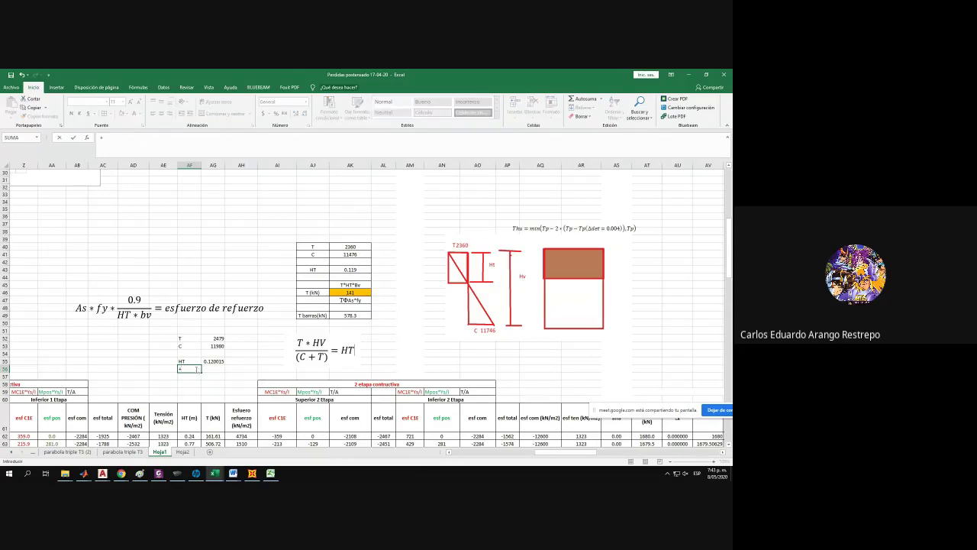
click(217, 339)
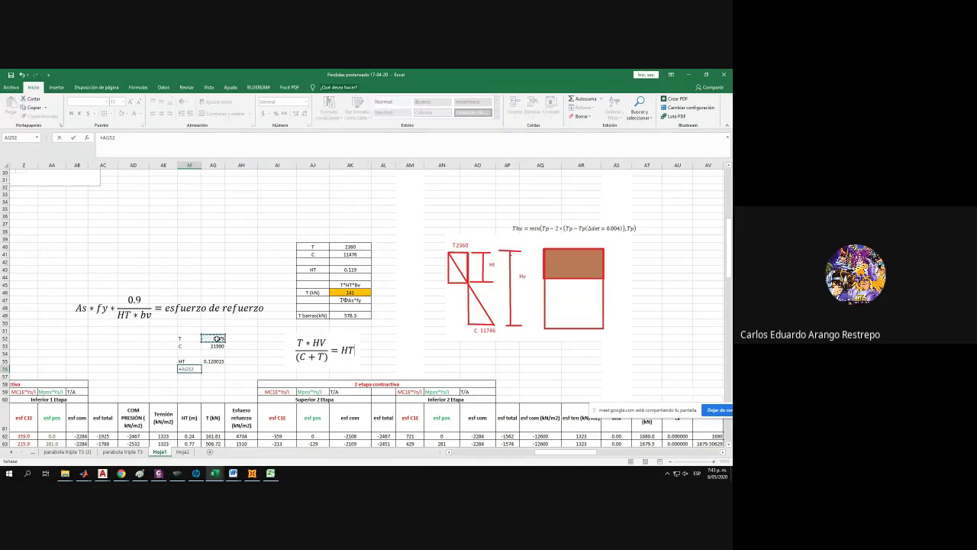
text(*)
click(221, 360)
drag(560, 454, 468, 467)
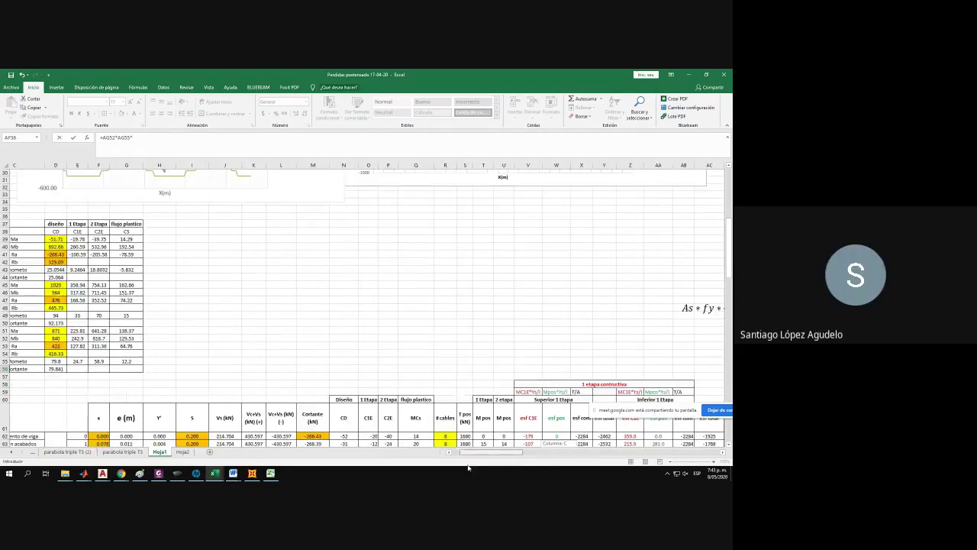
scroll(306, 305, up, 10)
click(81, 181)
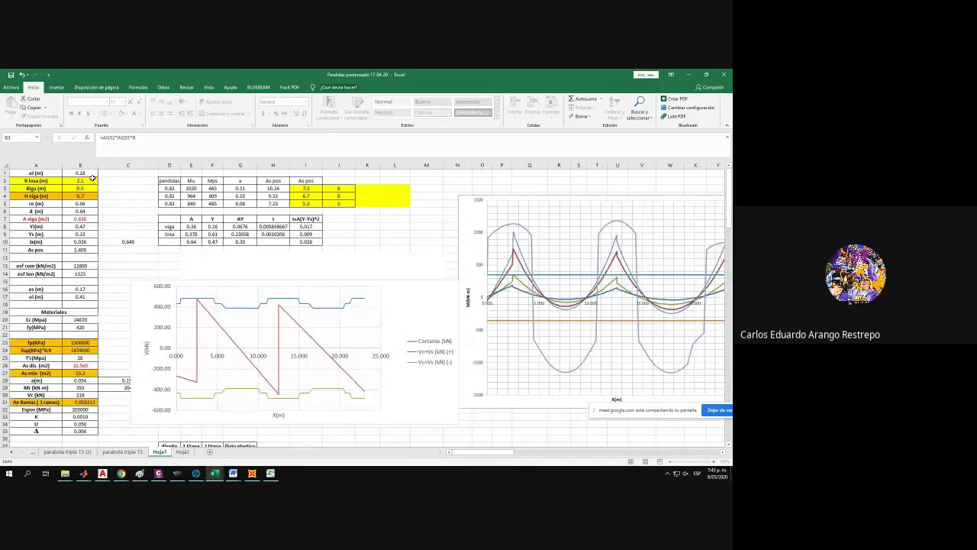
key(Return)
Move the tension force formula from AF56 to AG56, directly below the HT value.
scroll(411, 308, down, 3)
scroll(404, 358, right, 5)
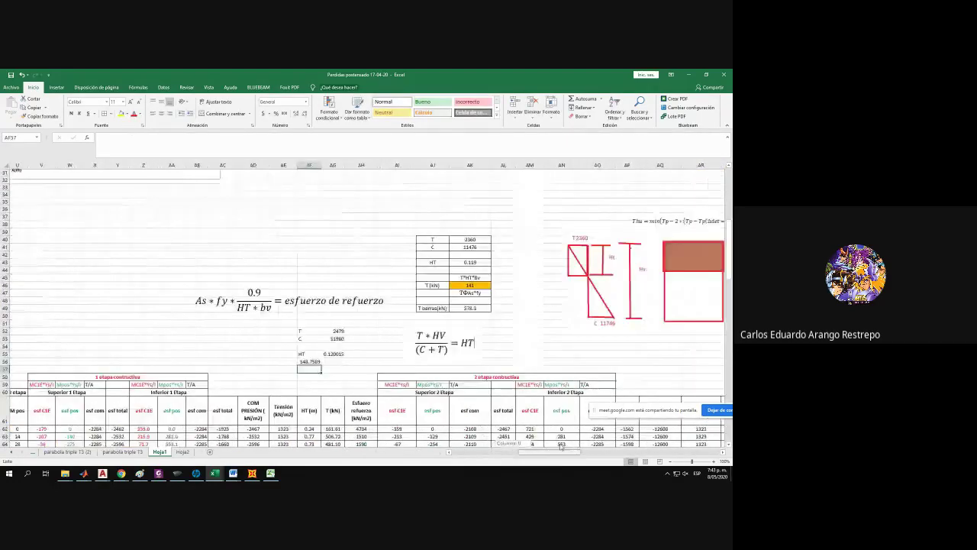
click(312, 361)
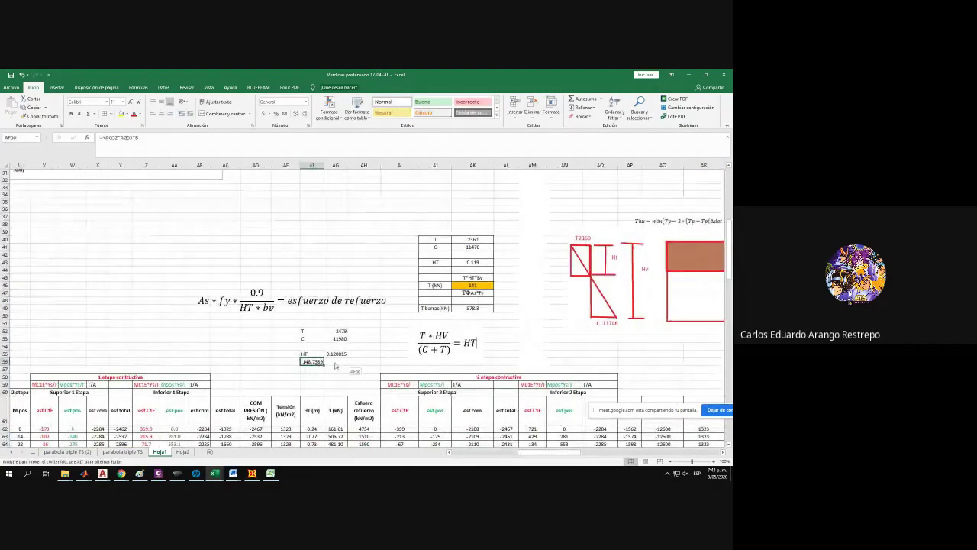
drag(324, 364, 335, 363)
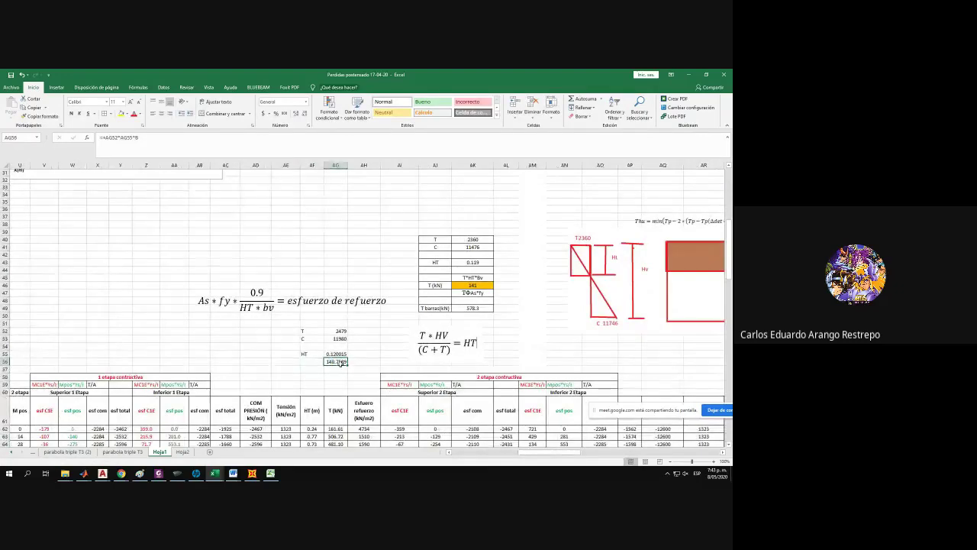
Begin the reinforcing bar force formula in AG57 with the steel area from B27 converted to square metres, asdis/100^2.
click(334, 369)
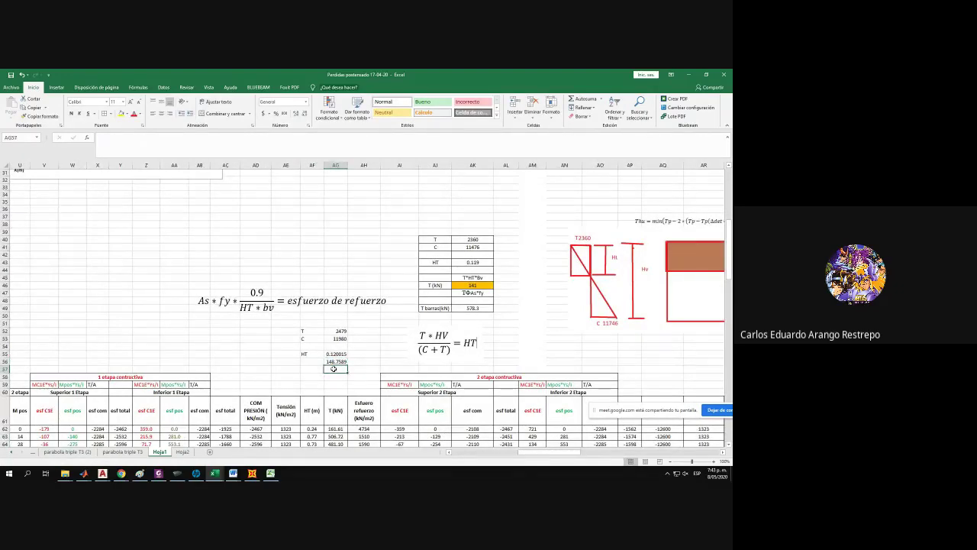
text(+)
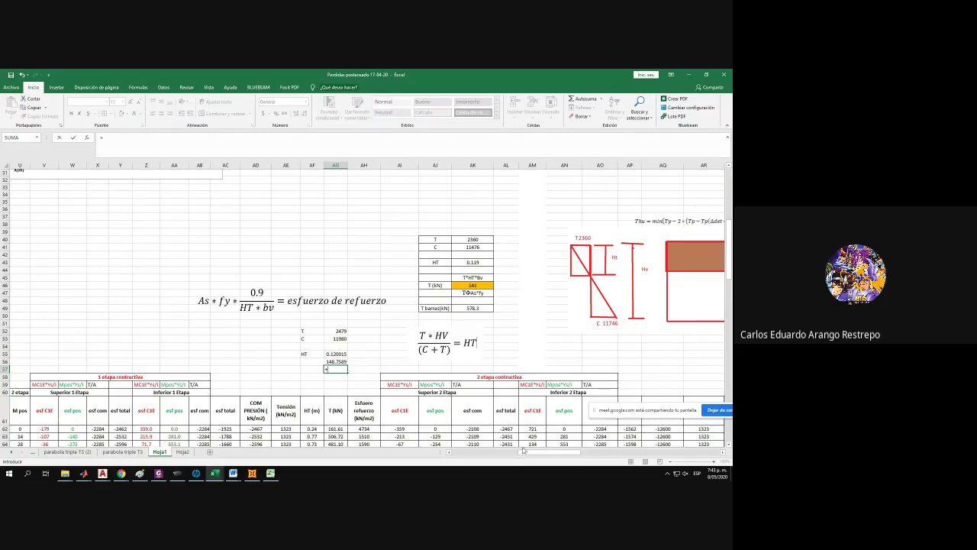
drag(538, 452, 271, 451)
scroll(62, 333, up, 7)
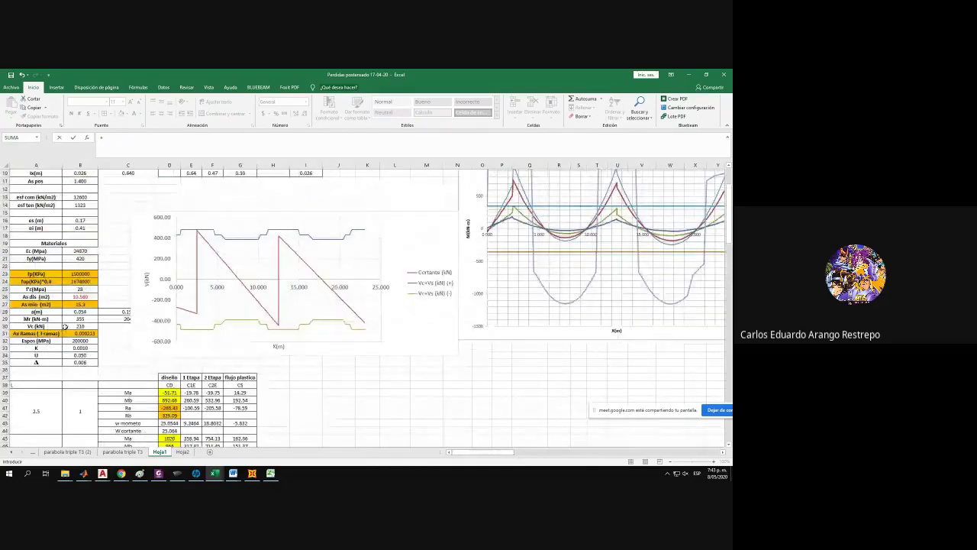
scroll(62, 328, up, 3)
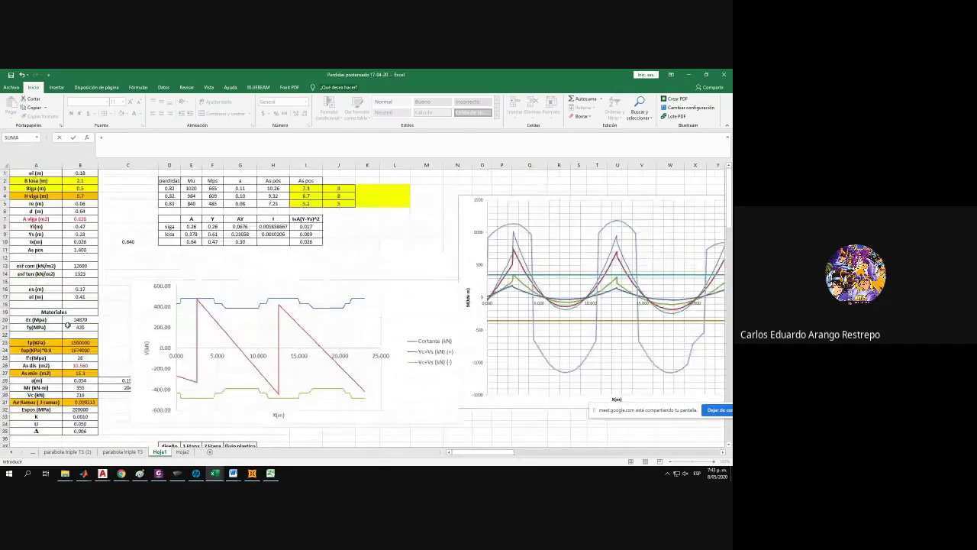
click(80, 365)
scroll(186, 375, down, 6)
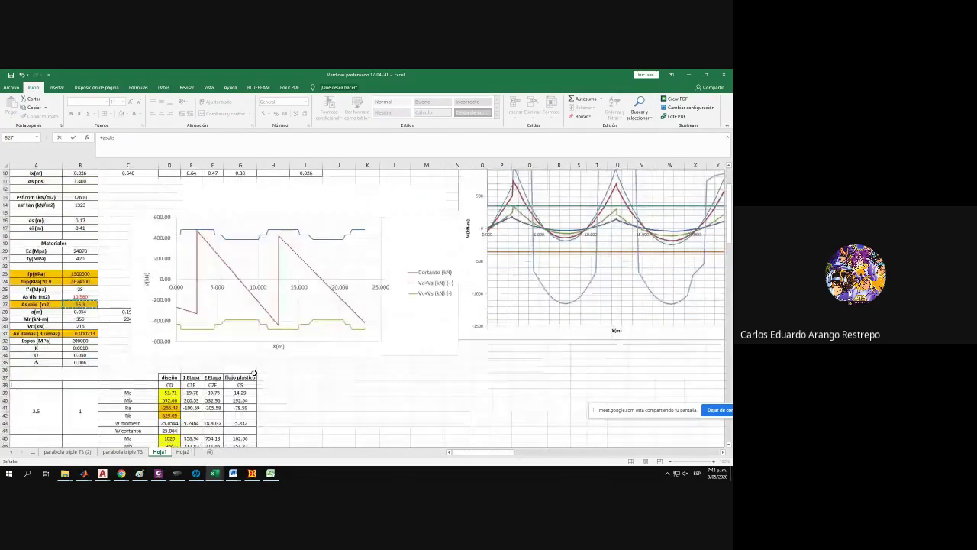
drag(500, 452, 561, 452)
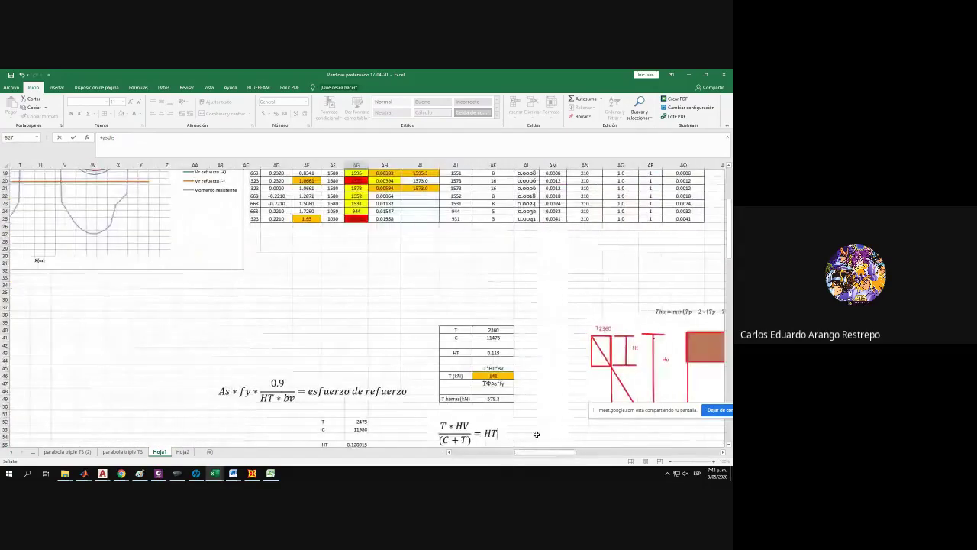
scroll(534, 435, down, 2)
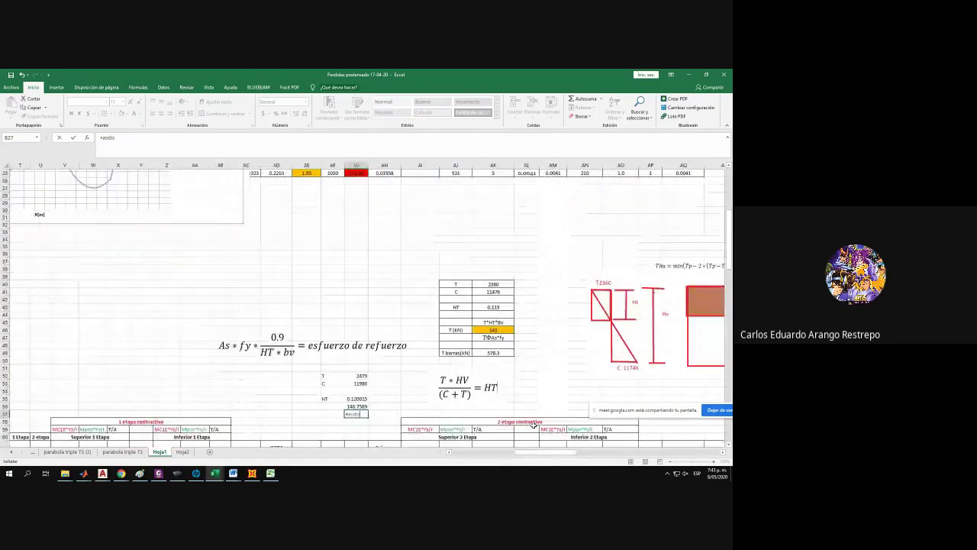
click(176, 137)
text(/100)
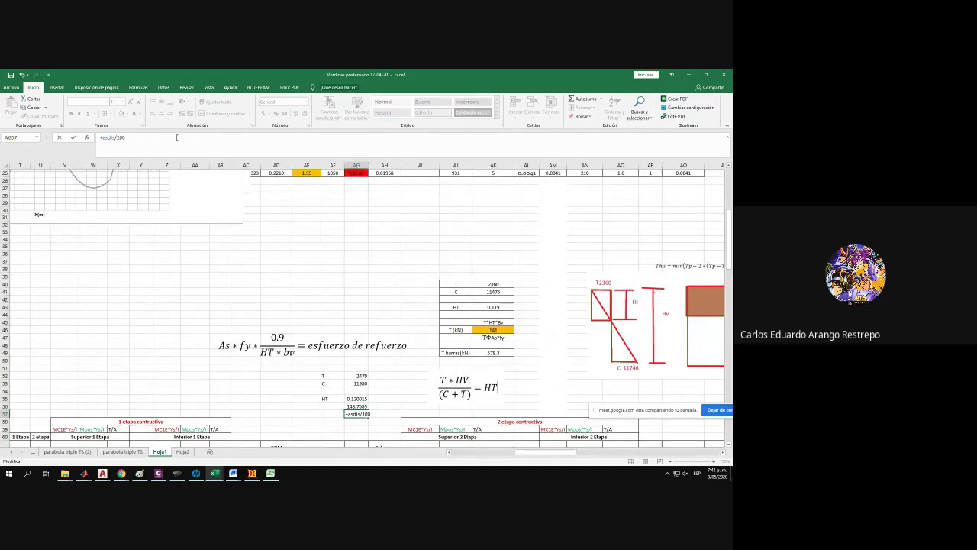
key(alt)
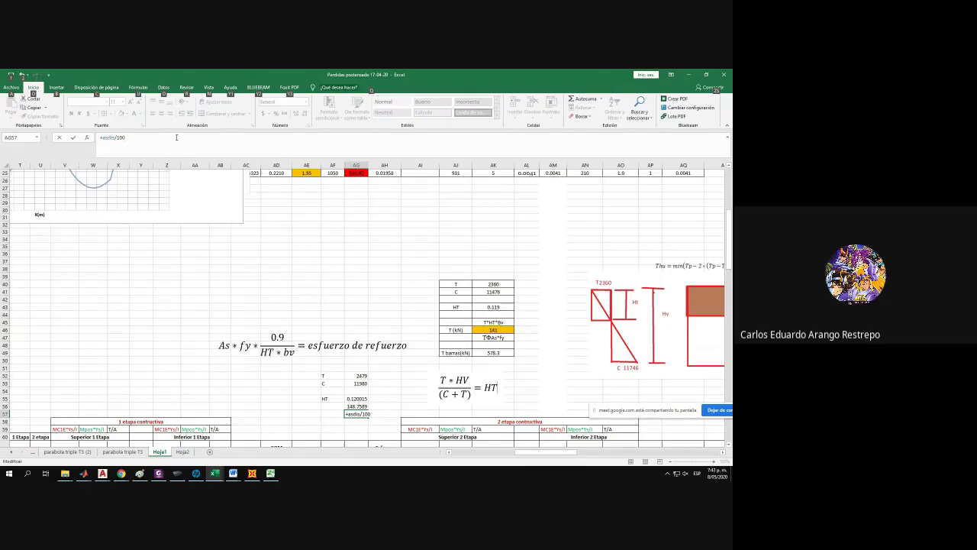
key(Escape)
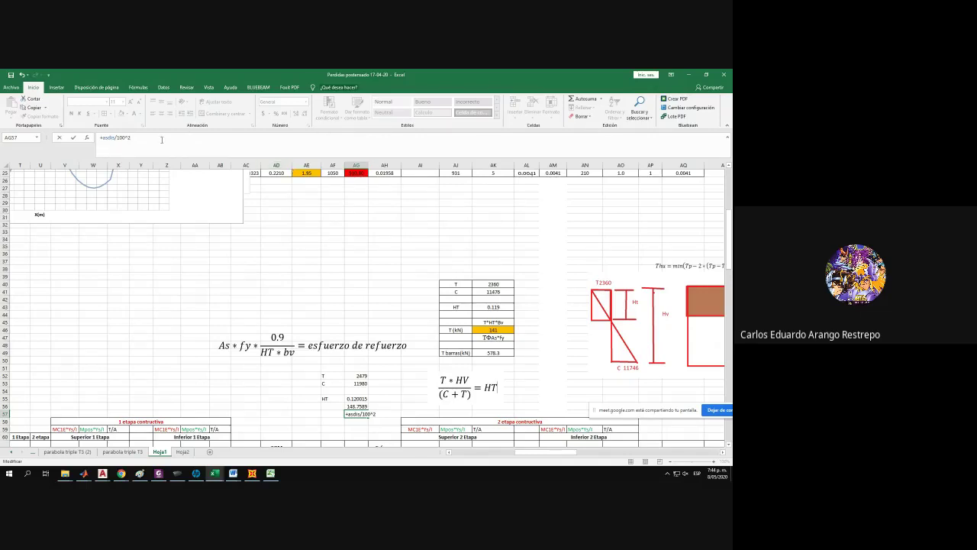
Complete the bar force formula in AG57 by multiplying the steel area by fy*1000*0.9.
drag(526, 452, 342, 452)
scroll(56, 316, up, 4)
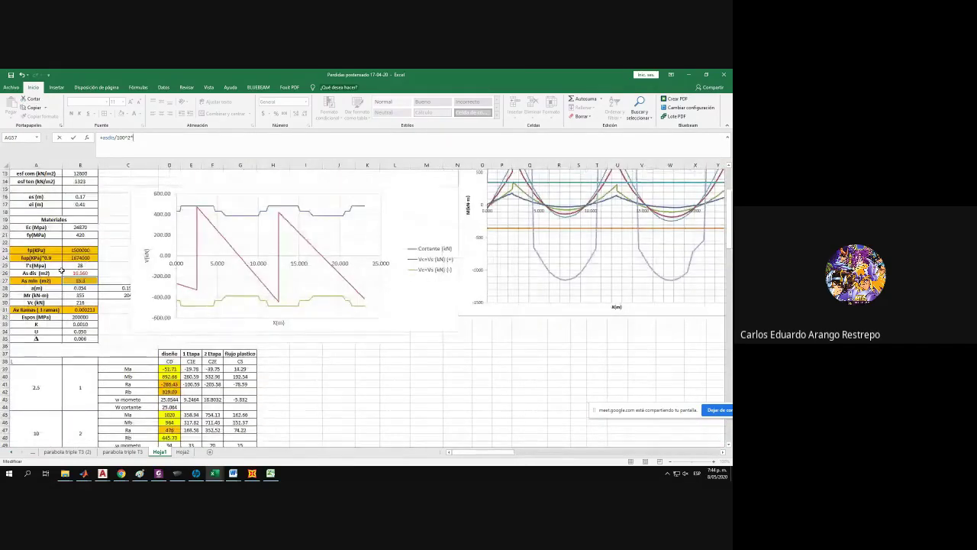
scroll(60, 270, up, 4)
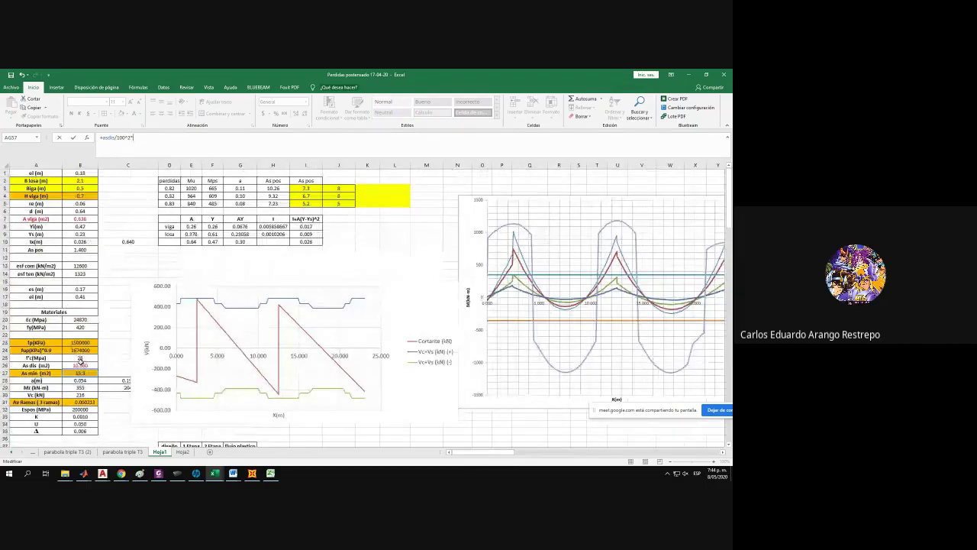
click(78, 326)
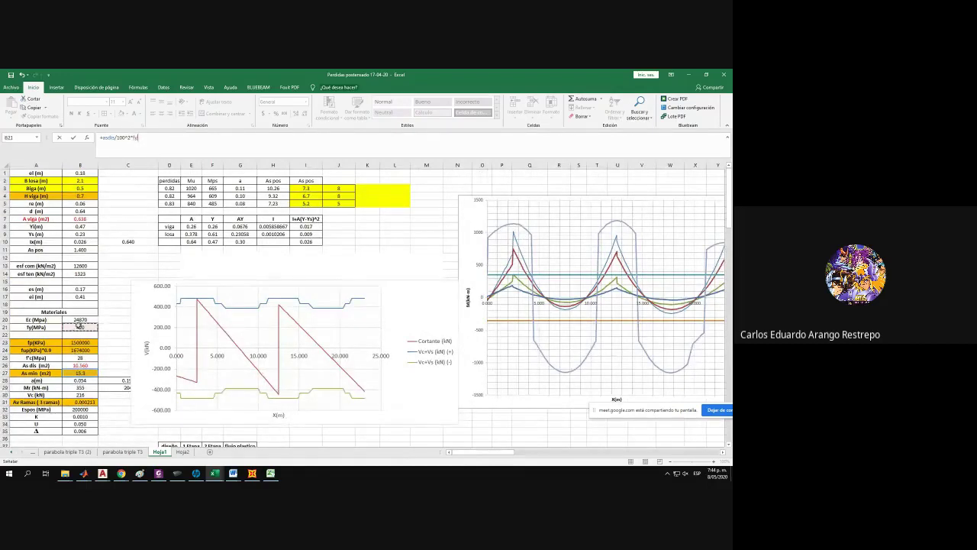
text(*1000*0.9)
key(Return)
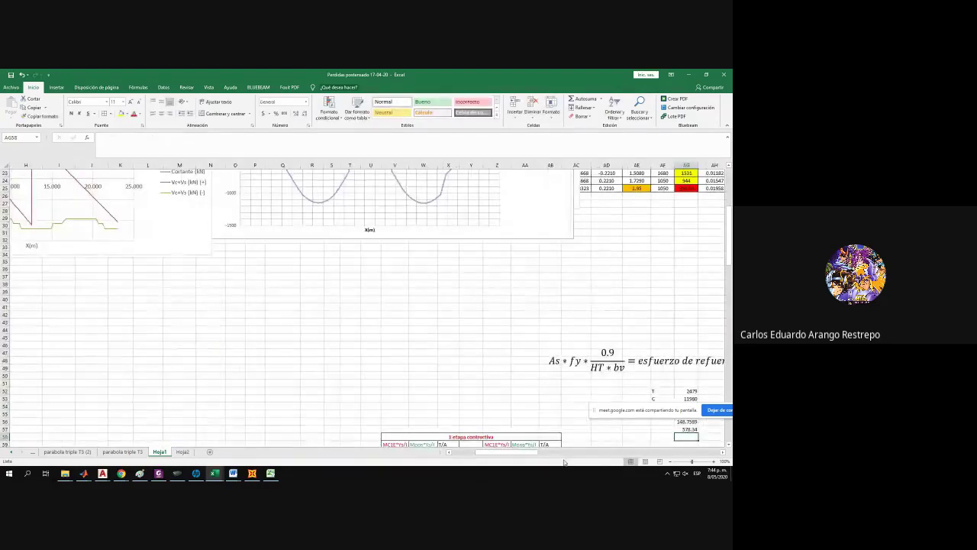
Reduce the two force results in AG56:AG57 to two decimal places.
drag(525, 452, 574, 452)
scroll(331, 408, down, 4)
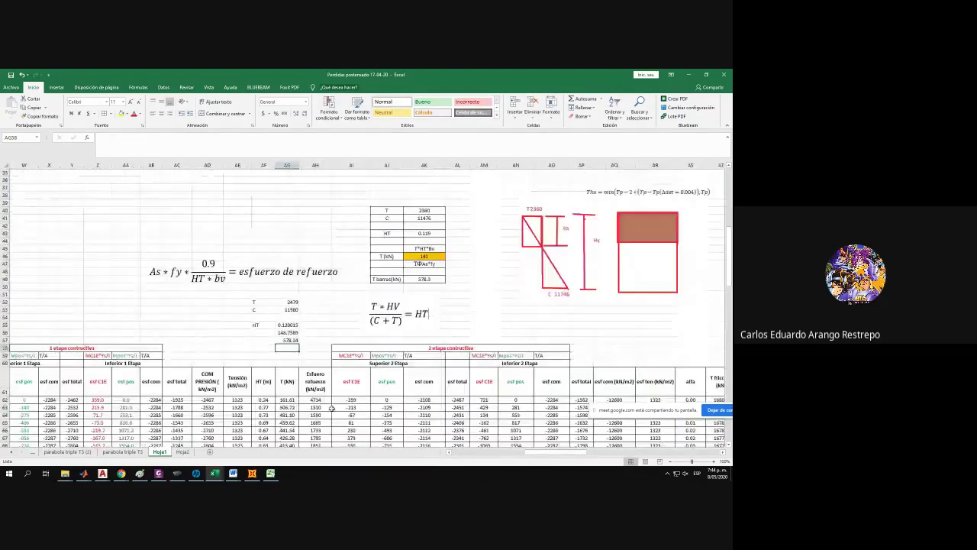
scroll(332, 409, down, 1)
click(282, 310)
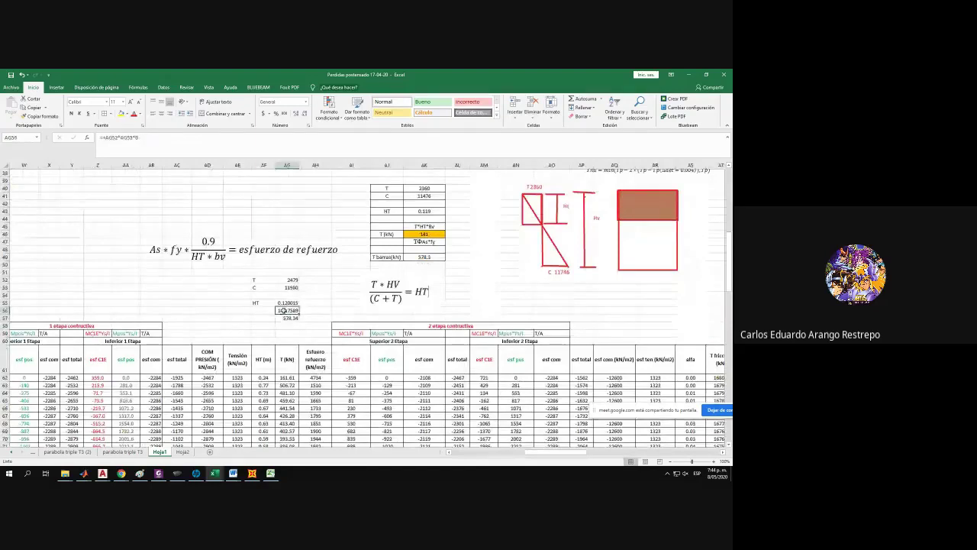
drag(284, 311, 286, 318)
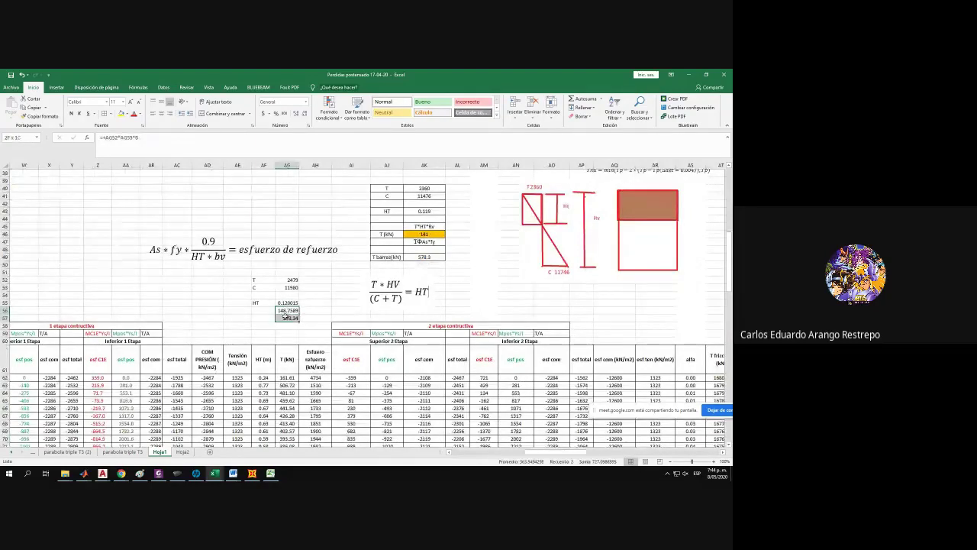
click(303, 113)
click(304, 113)
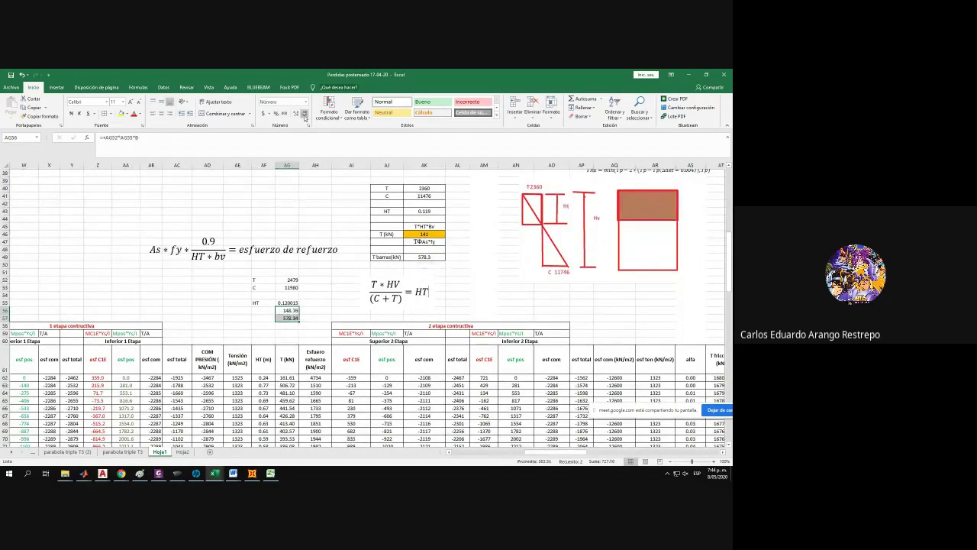
Show the force results in AG56:AG57 with one decimal place and label them tra in AF56 and re in AF57.
click(303, 113)
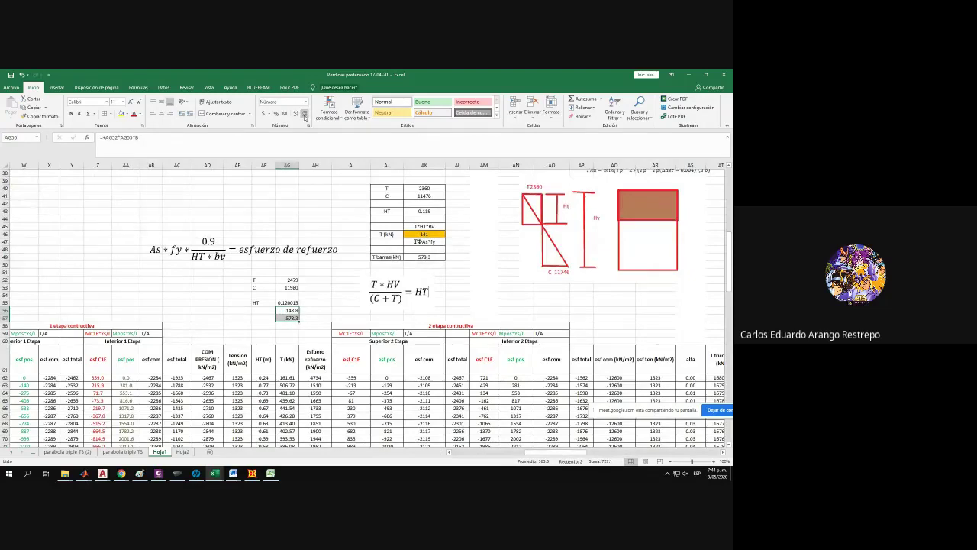
drag(285, 311, 289, 317)
click(267, 317)
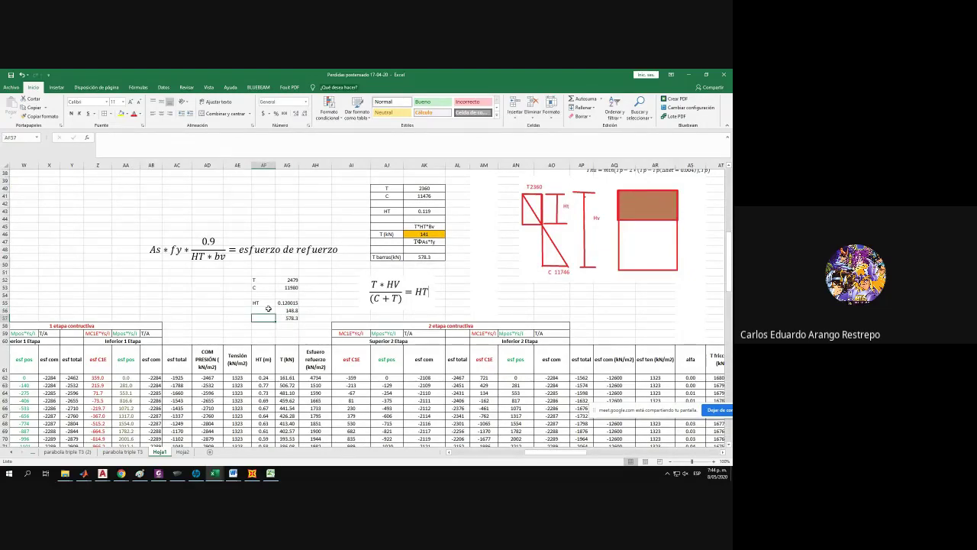
text(re)
click(268, 308)
text(r)
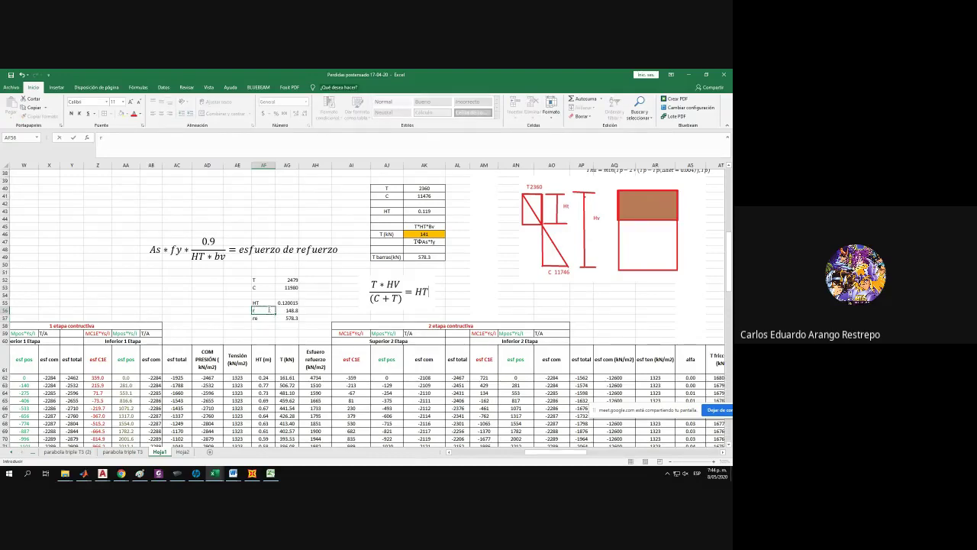
text(ra)
click(261, 325)
Copy the bar force formula from AG57 into AG58, the cell directly below it.
text(+)
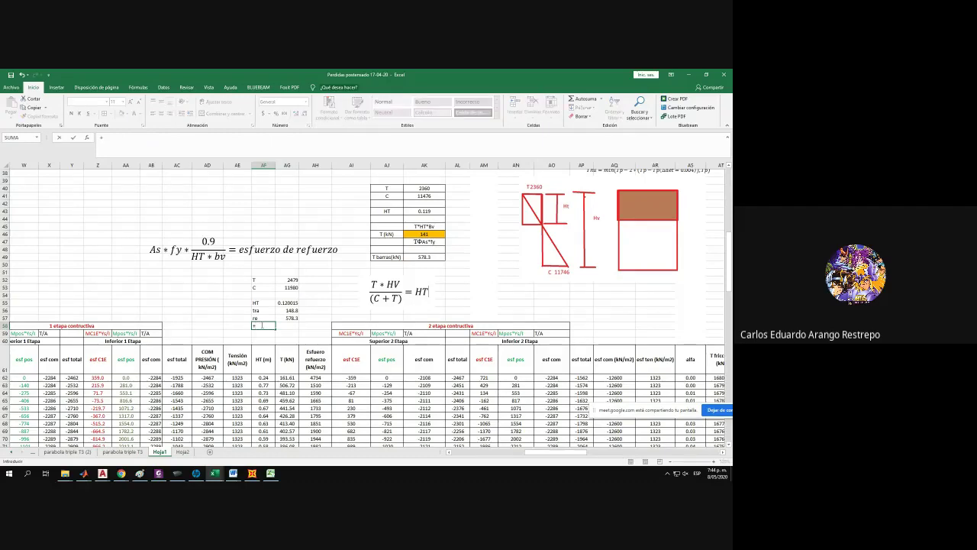
key(Escape)
click(287, 317)
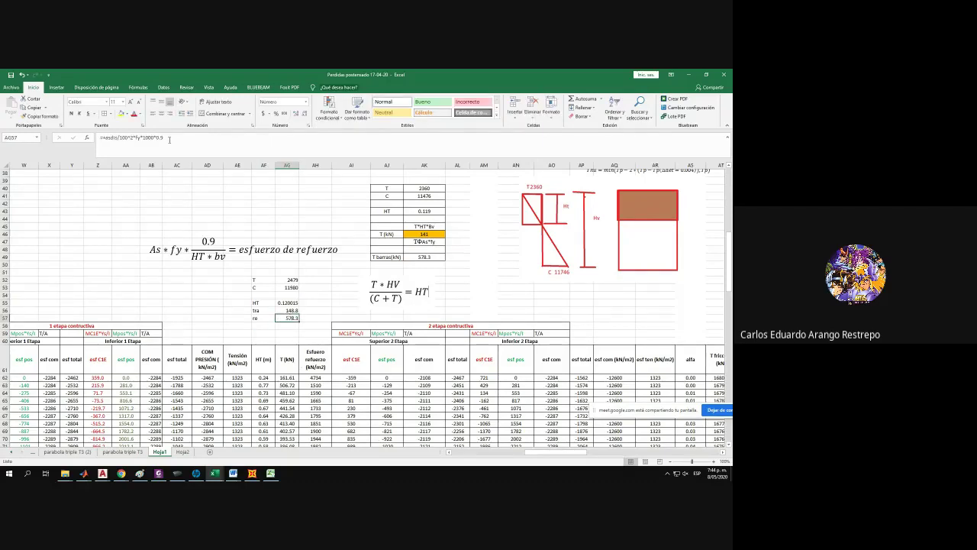
key(F2)
key(Return)
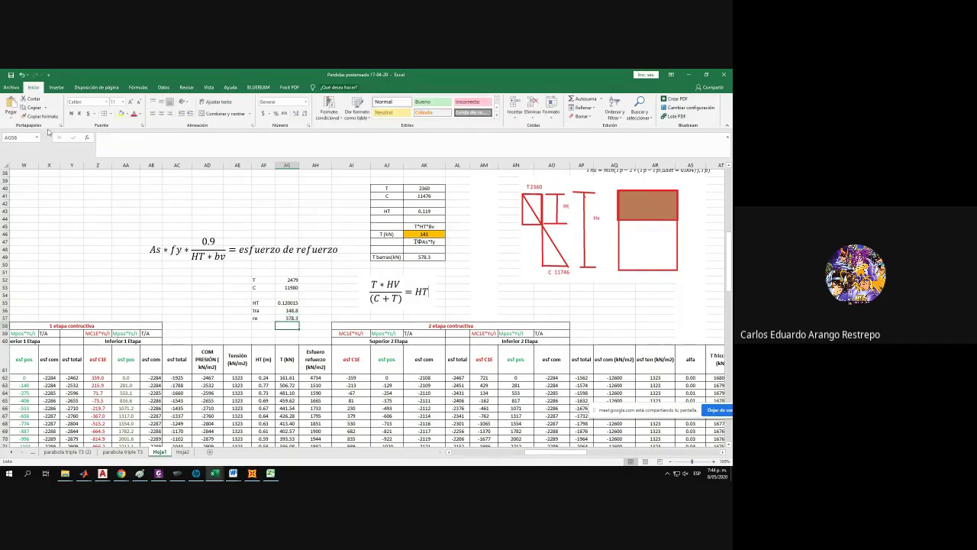
text(=asdis/100*2*fy*1000*0.9)
click(156, 140)
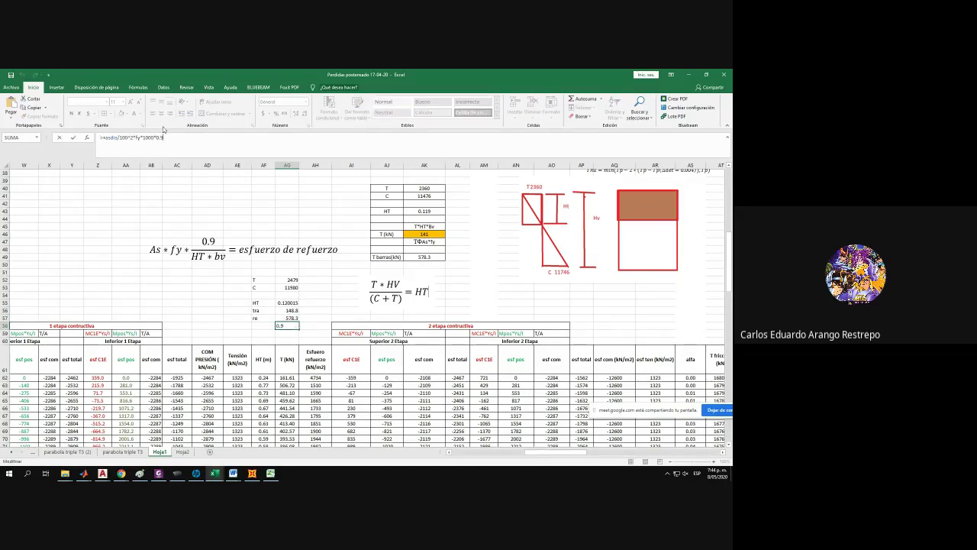
Extend the formula in AG58 by dividing it by (AG55*B), the HT value times the beam width.
text(/()
click(284, 303)
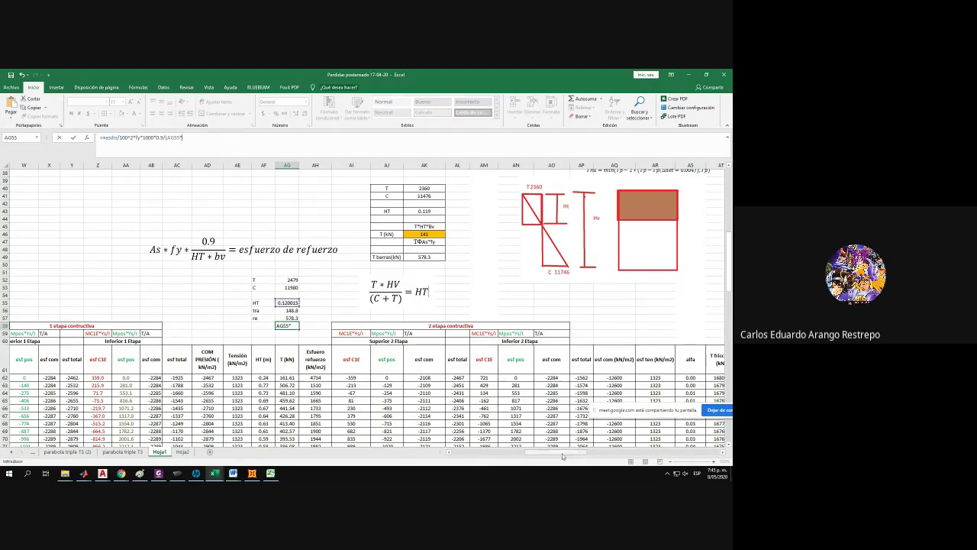
drag(562, 453, 388, 466)
scroll(85, 299, up, 12)
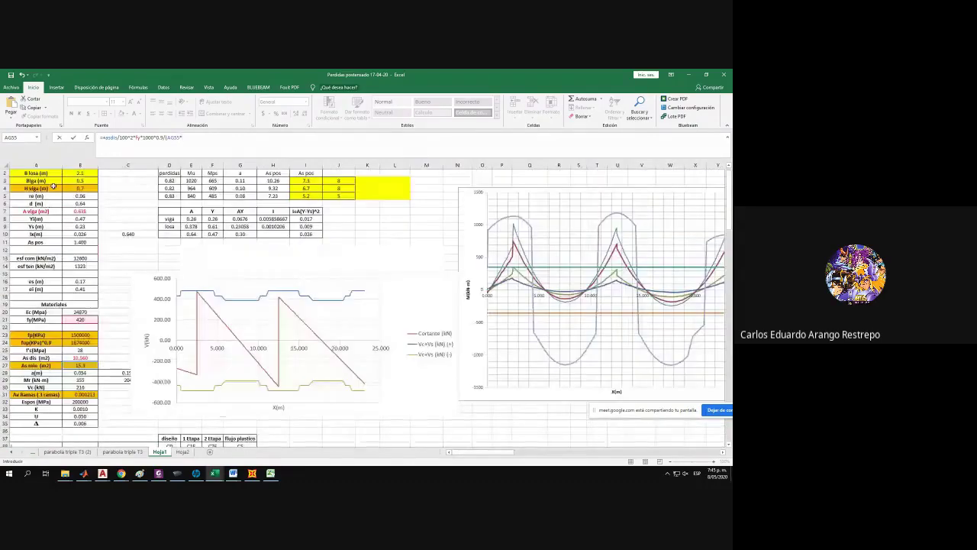
click(65, 180)
key(Return)
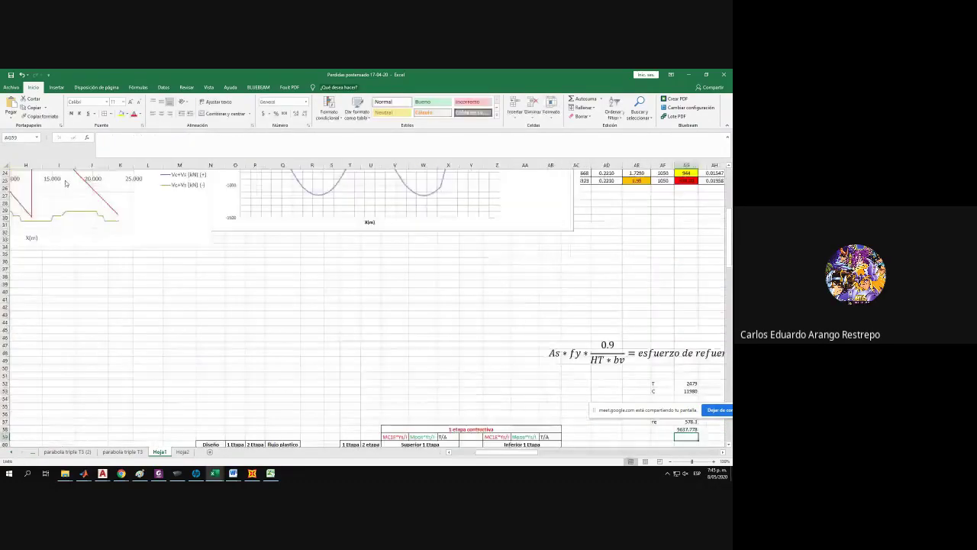
Highlight the T label and its value in AF52:AG52 with yellow fill.
scroll(282, 262, down, 3)
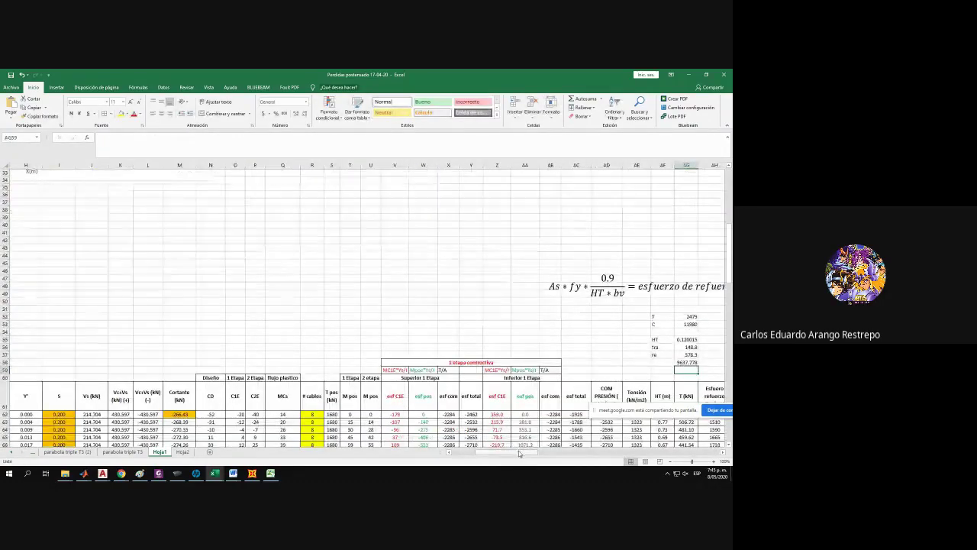
scroll(519, 449, right, 5)
click(355, 363)
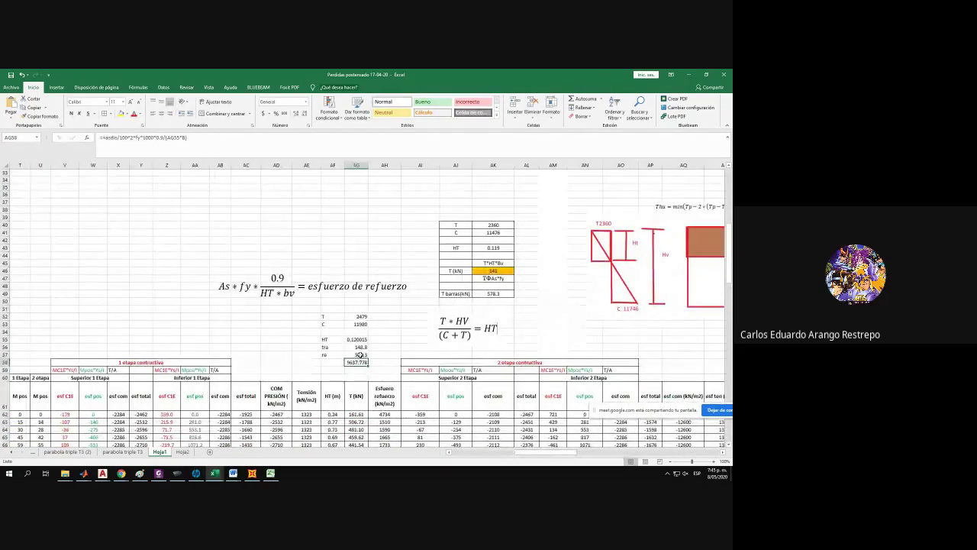
drag(328, 316, 355, 315)
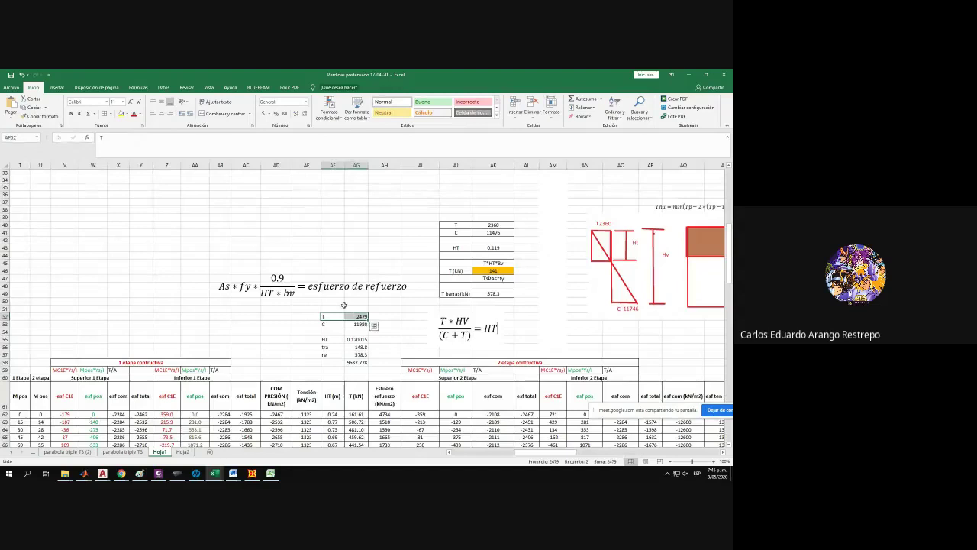
click(120, 113)
Label the reinforcement stress result in AF58 as tra.
click(333, 359)
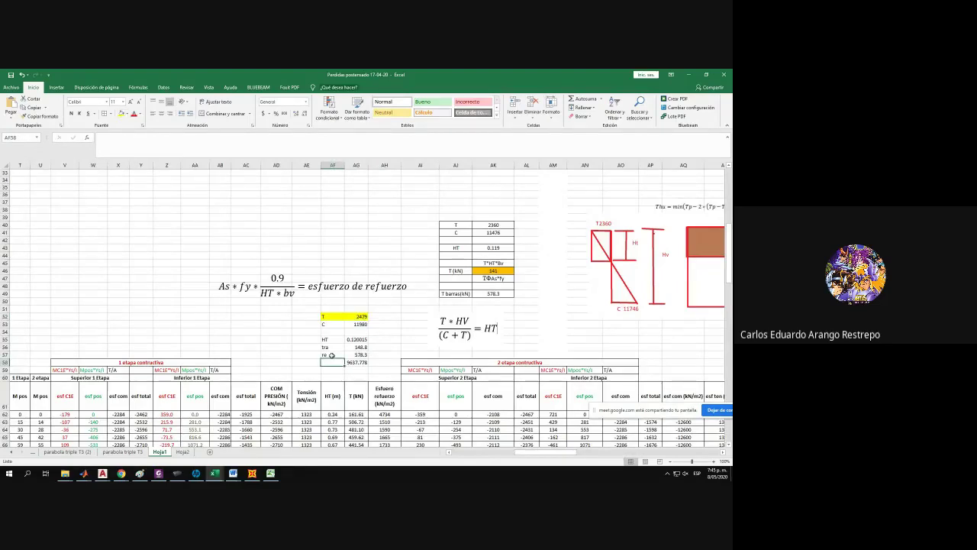
text(tra)
key(Return)
click(330, 361)
text(Tra)
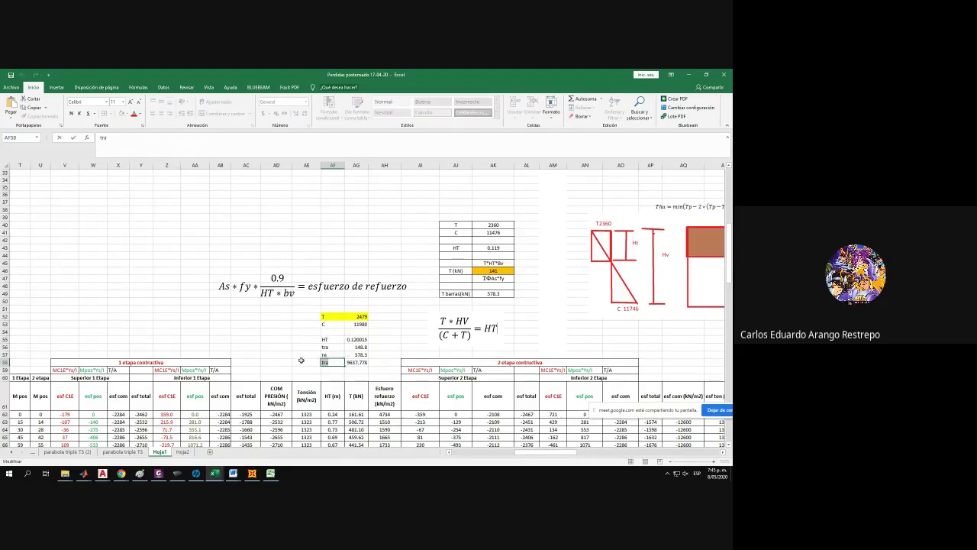
text(R)
key(BackSpace)
key(BackSpace)
key(BackSpace)
key(BackSpace)
text(ra)
click(355, 370)
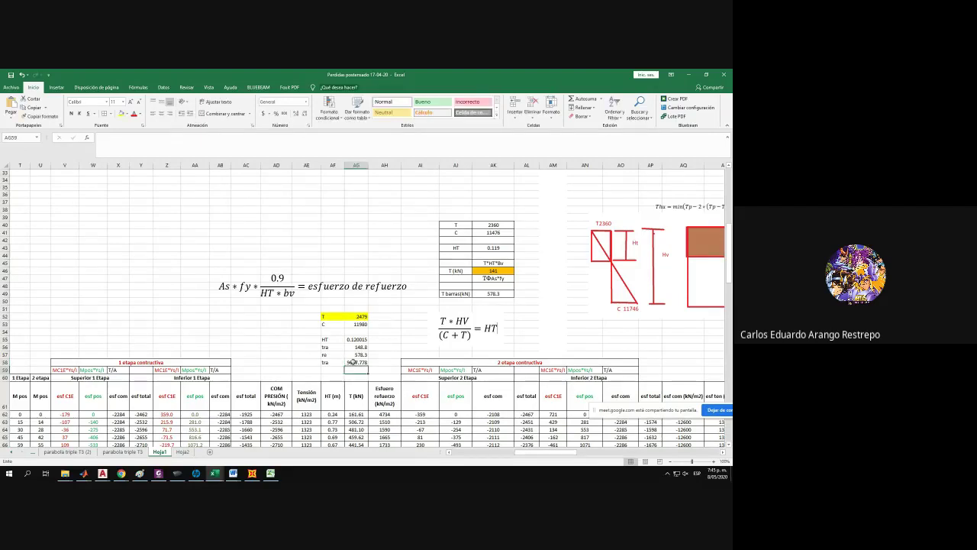
Relabel the reinforcement stress in AF58 as Tresis and fill the label and its value in AG58 with yellow.
drag(335, 358, 356, 359)
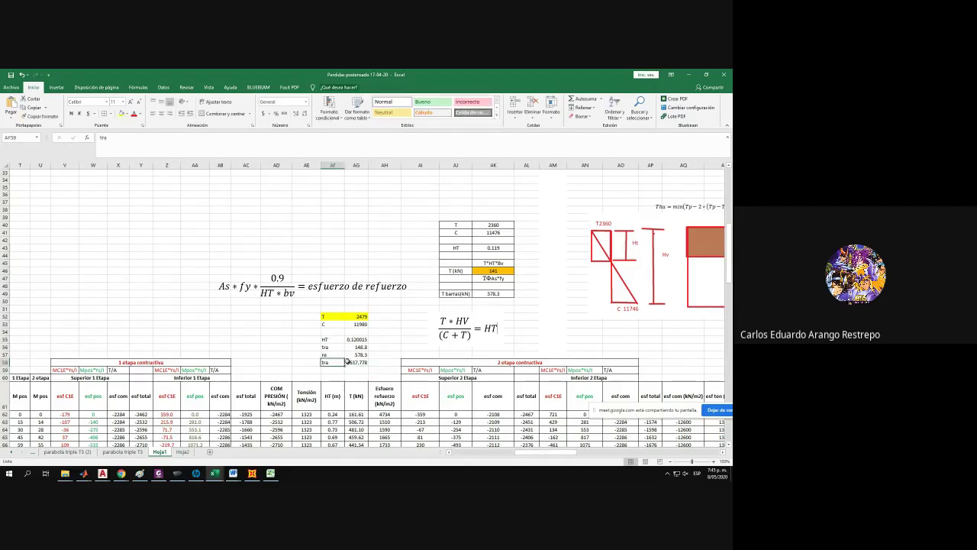
click(334, 316)
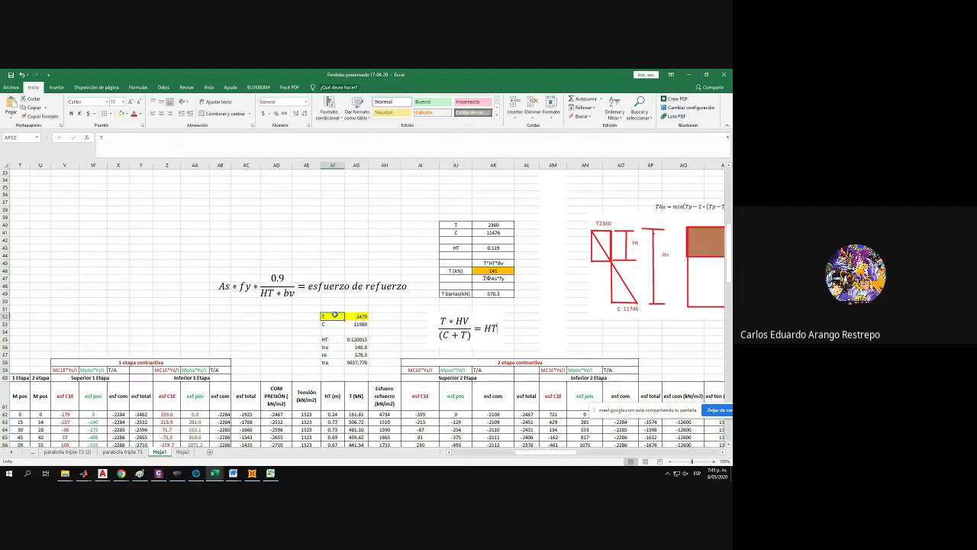
click(359, 364)
drag(357, 315, 333, 316)
click(333, 362)
text(Tra)
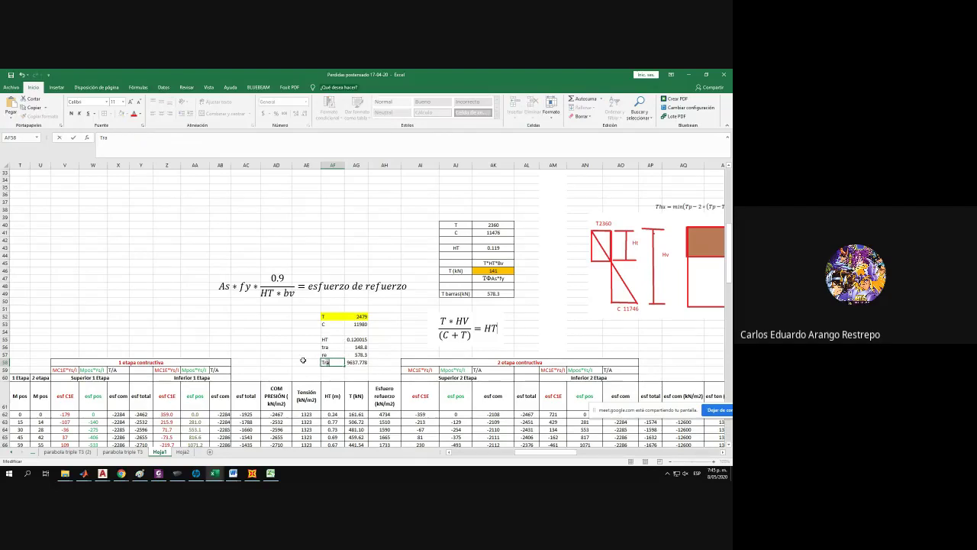
text(esis)
click(306, 361)
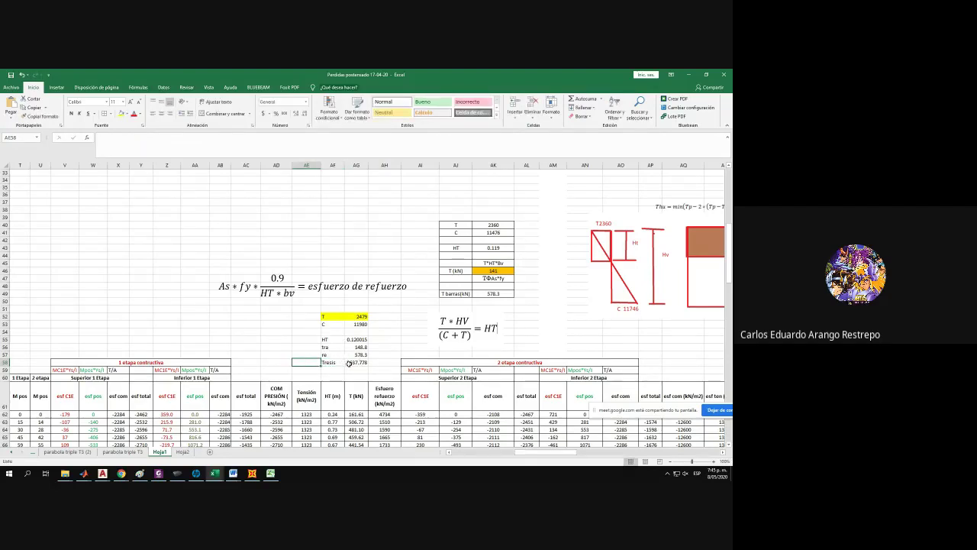
drag(351, 363, 333, 362)
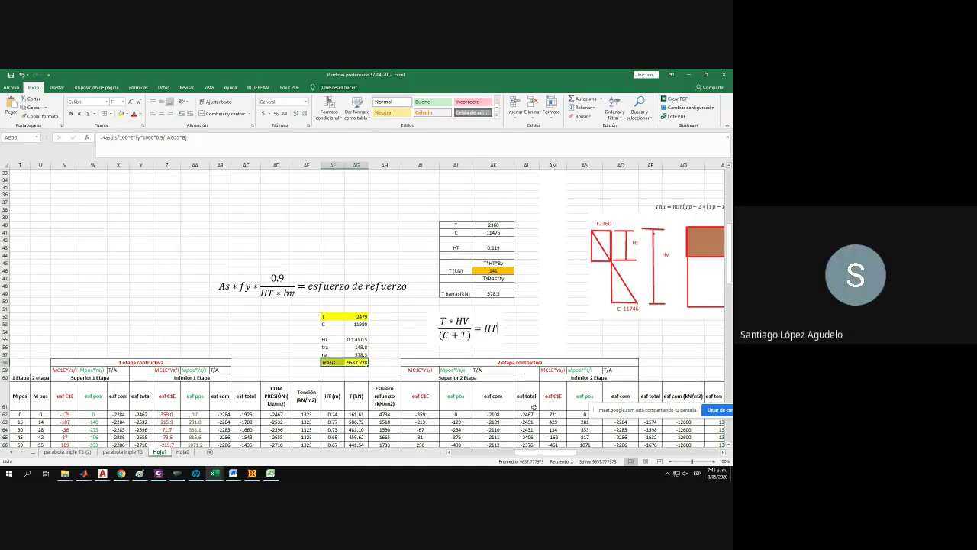
Examine the reinforcement stress curve in the stress chart at its peak and at midspan, against the tension stress curve.
drag(525, 453, 678, 453)
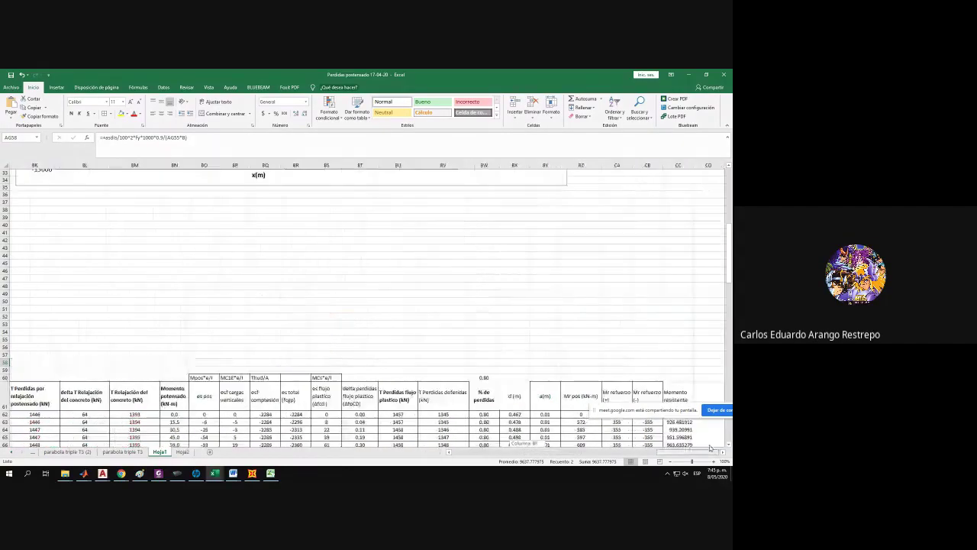
scroll(388, 301, up, 11)
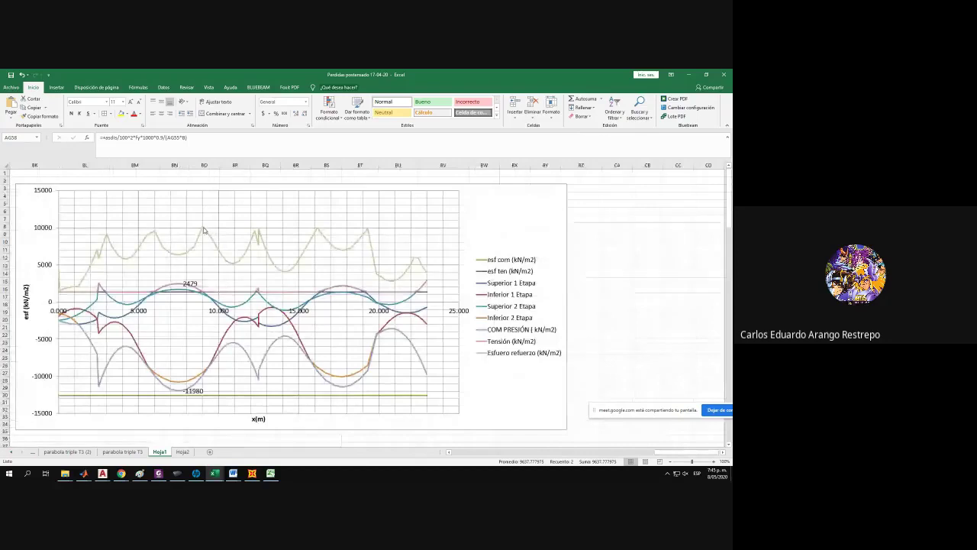
mouse_move(202, 228)
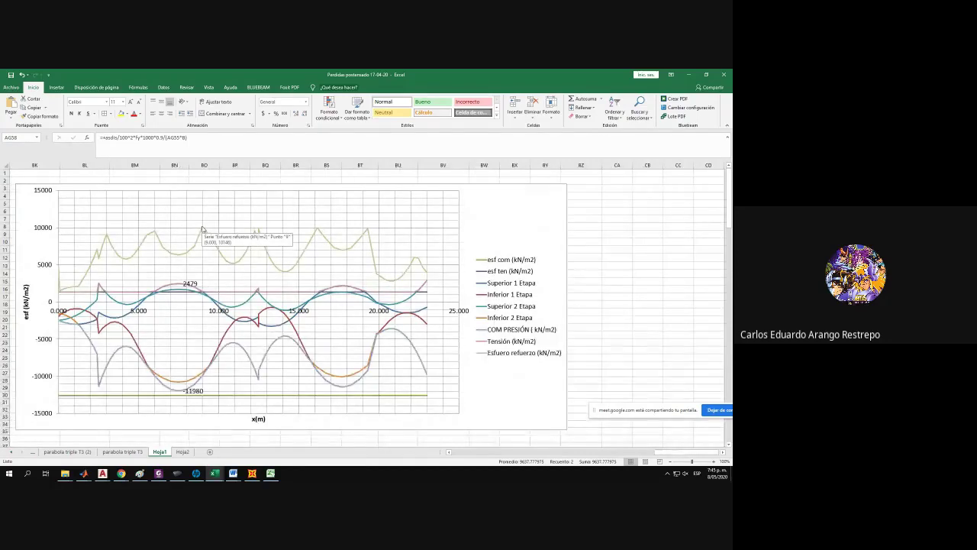
mouse_move(176, 256)
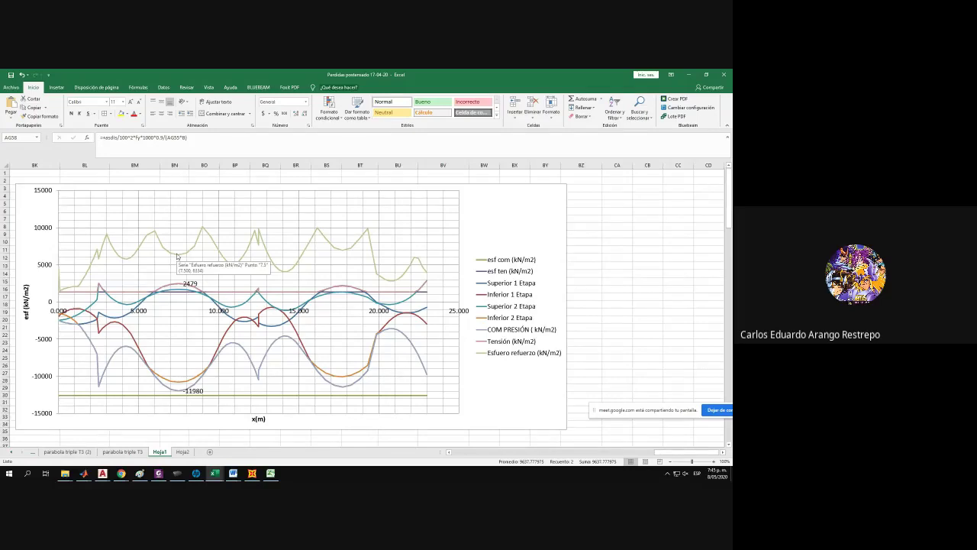
click(310, 243)
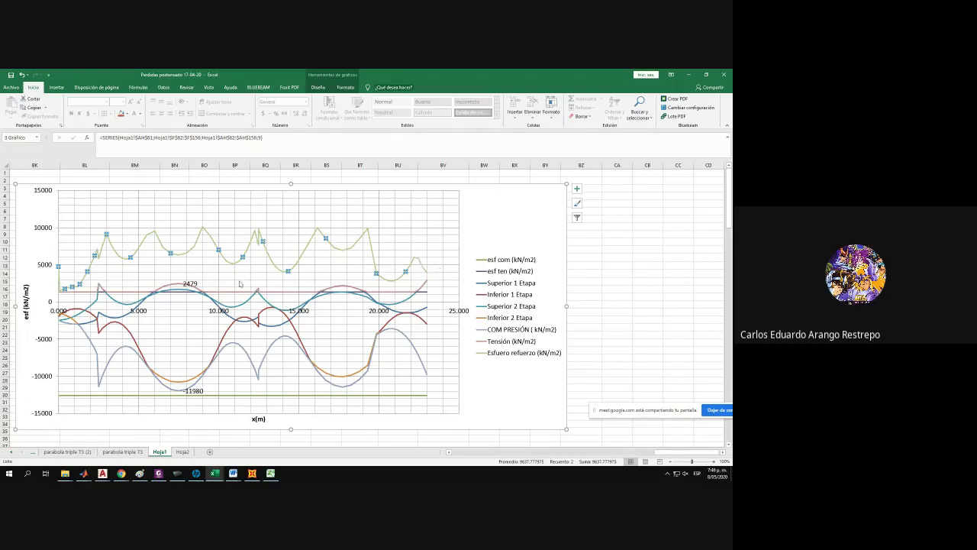
click(387, 292)
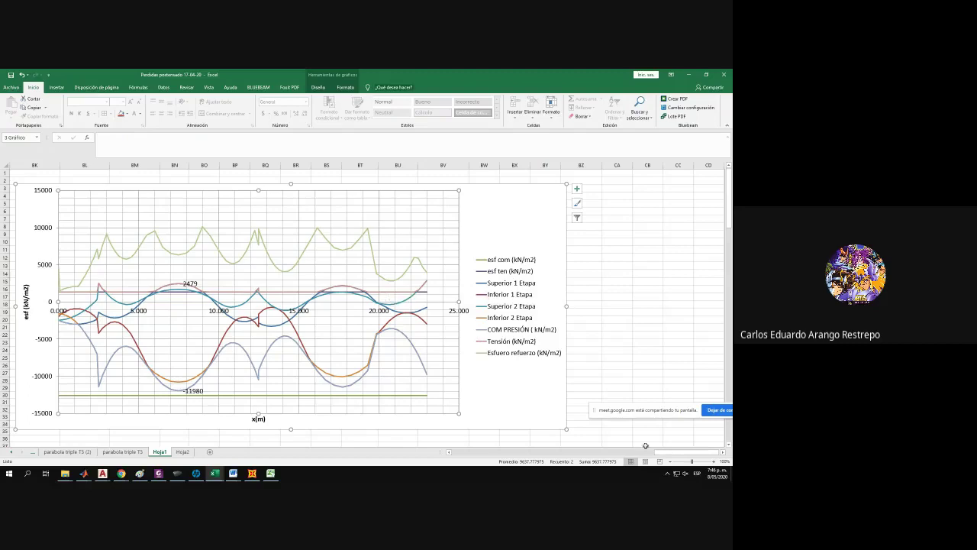
drag(665, 454, 432, 452)
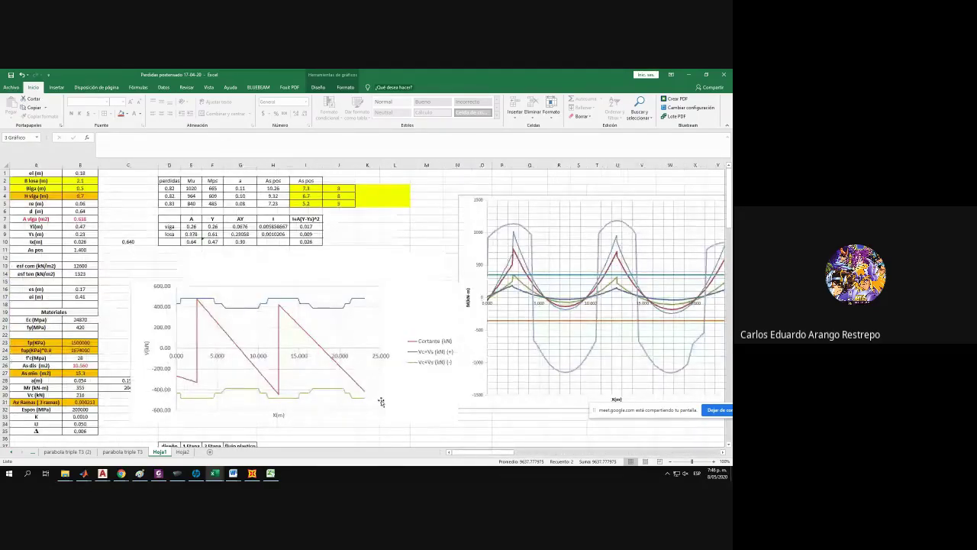
scroll(374, 404, down, 2)
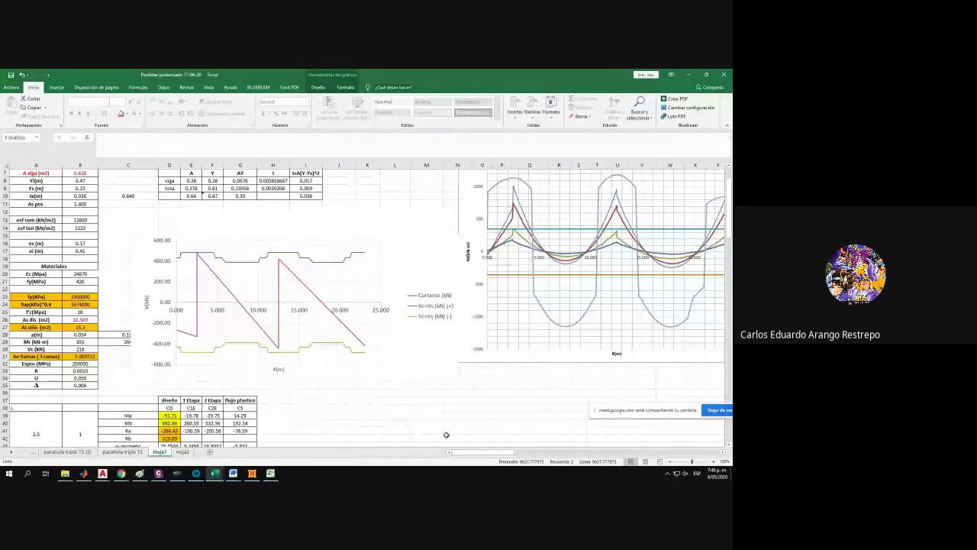
scroll(435, 430, up, 2)
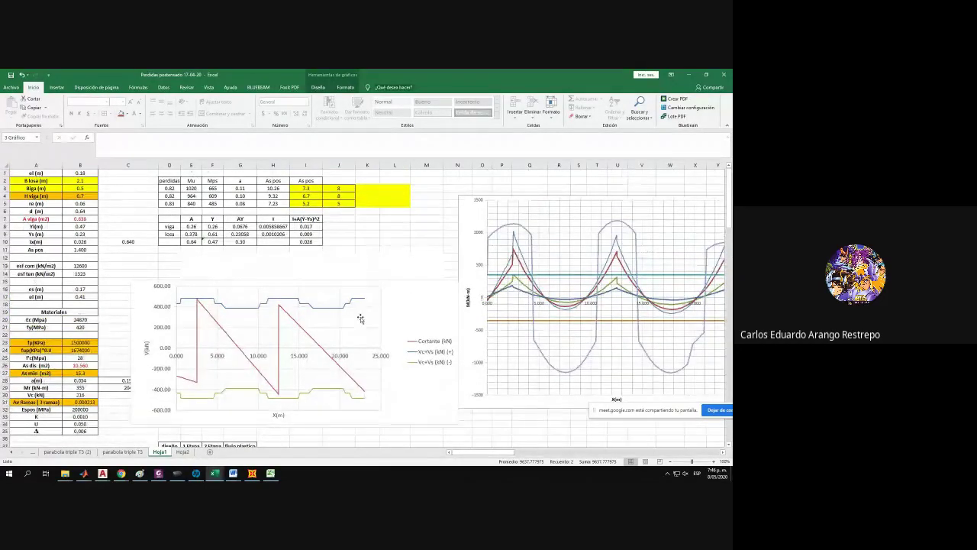
ctrl+scroll(322, 284, down, 2)
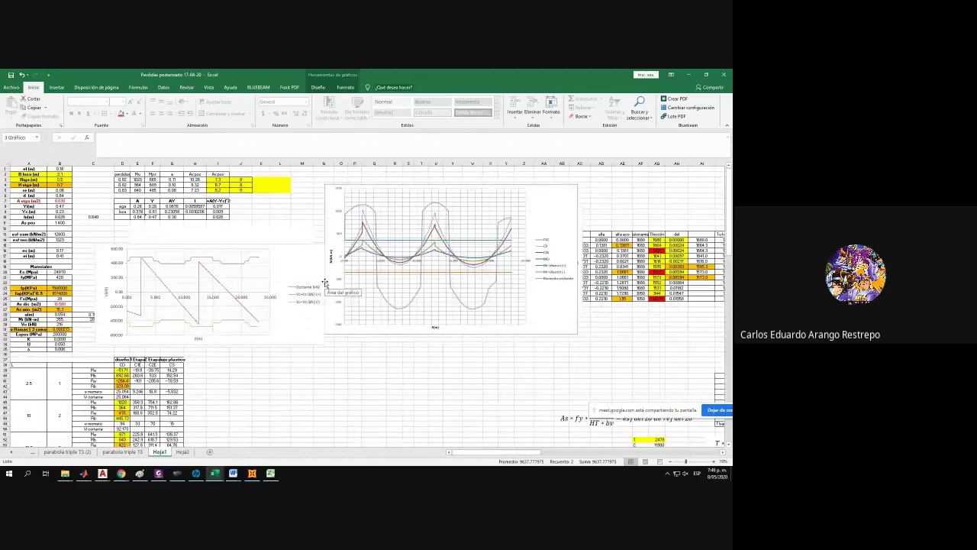
Switch to the evaluation criteria document in Word, review item 9 on the conclusions, and return to the Excel workbook.
click(234, 474)
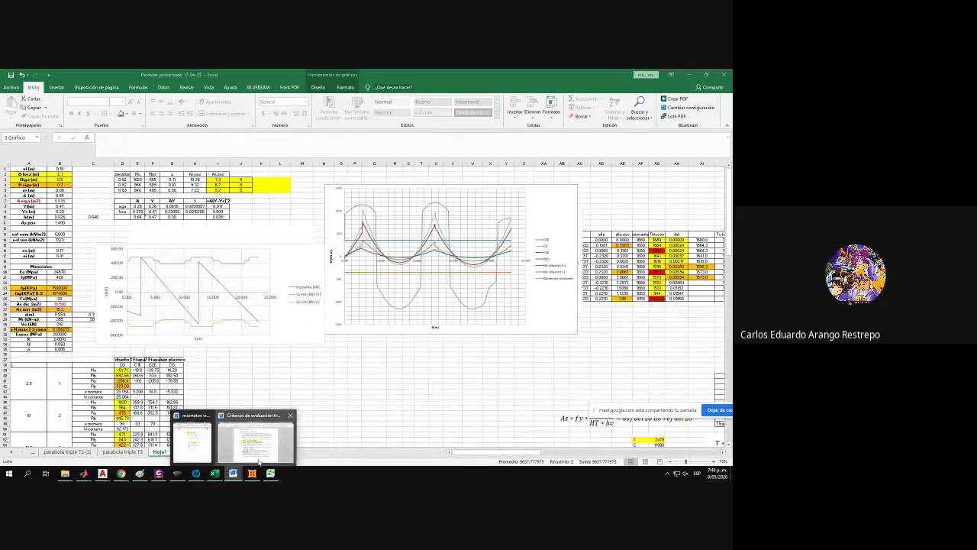
click(255, 435)
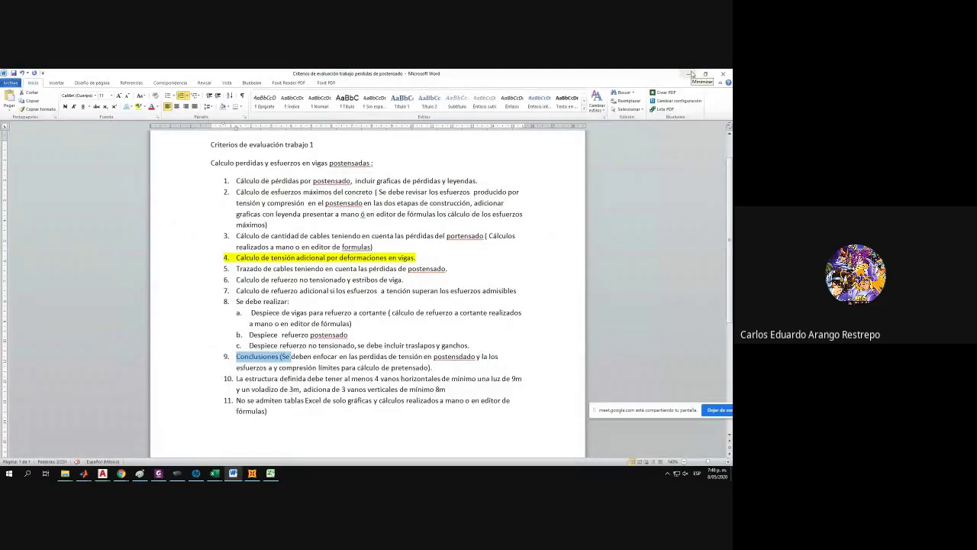
drag(439, 368, 235, 357)
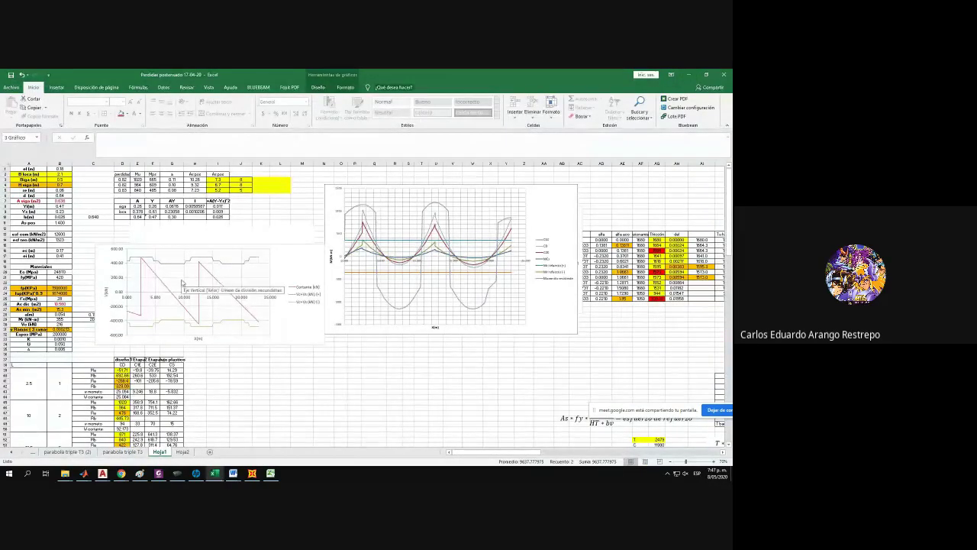
ctrl+scroll(163, 273, up, 3)
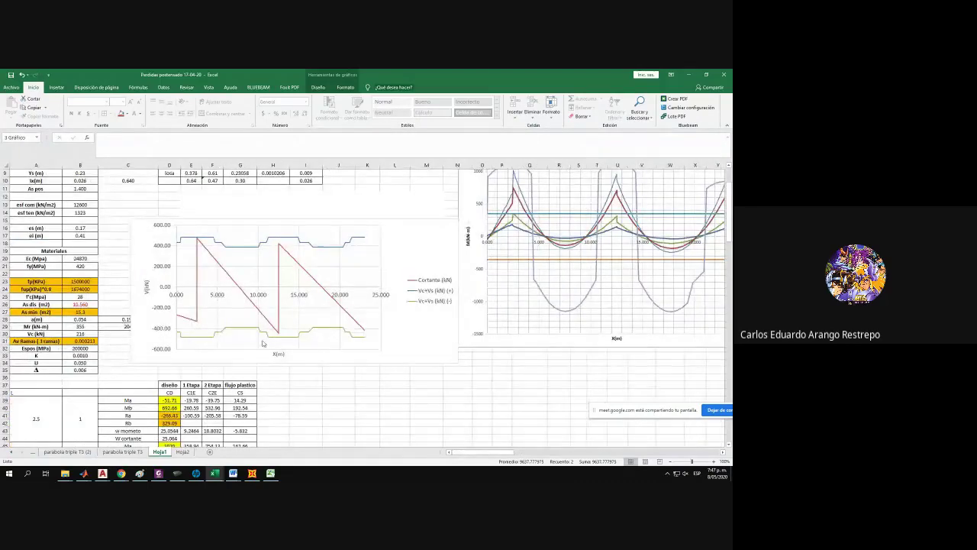
Examine the stirrup spacing values in I62:I68 of Hoja1 and compare them with the shear resistance chart.
scroll(263, 341, down, 14)
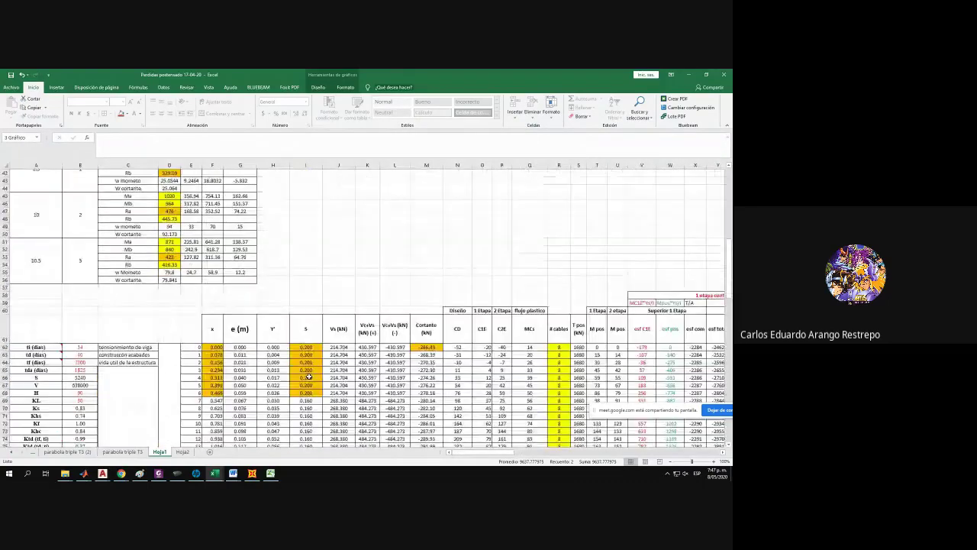
drag(306, 278, 309, 324)
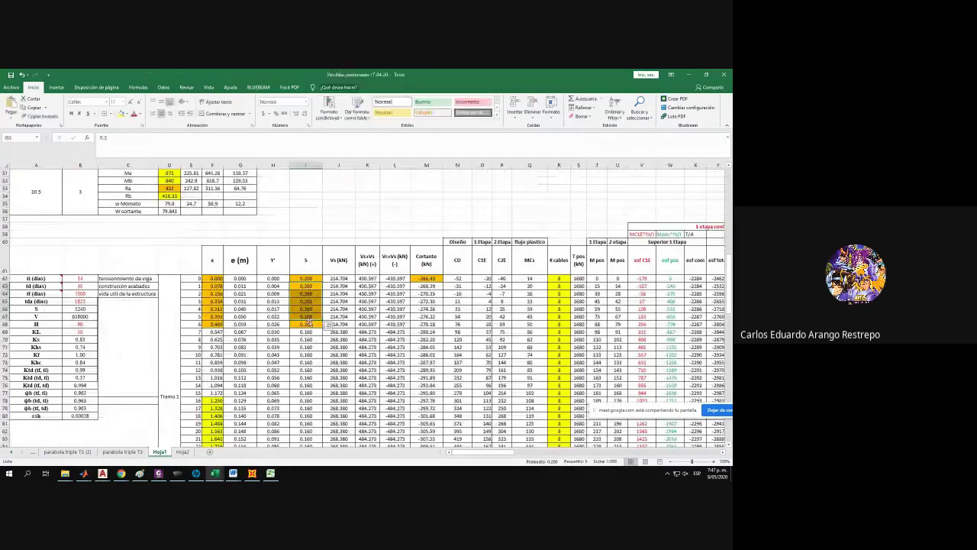
scroll(309, 327, down, 1)
scroll(309, 327, down, 2)
click(310, 265)
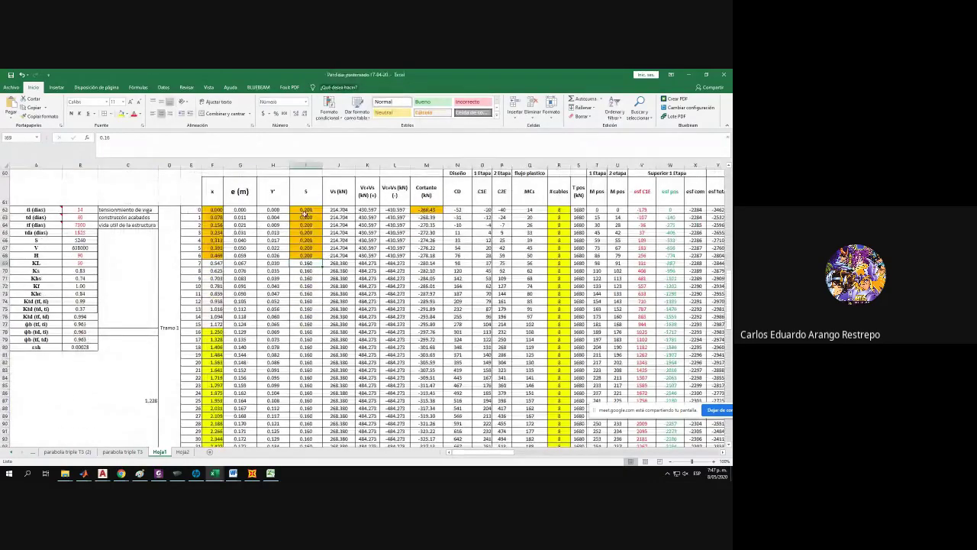
click(307, 208)
drag(306, 208, 306, 256)
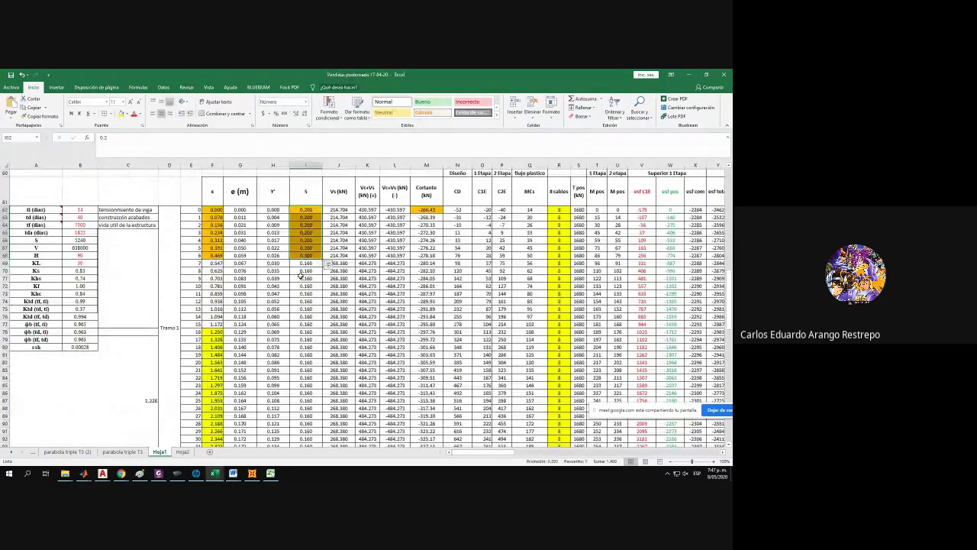
scroll(300, 277, up, 5)
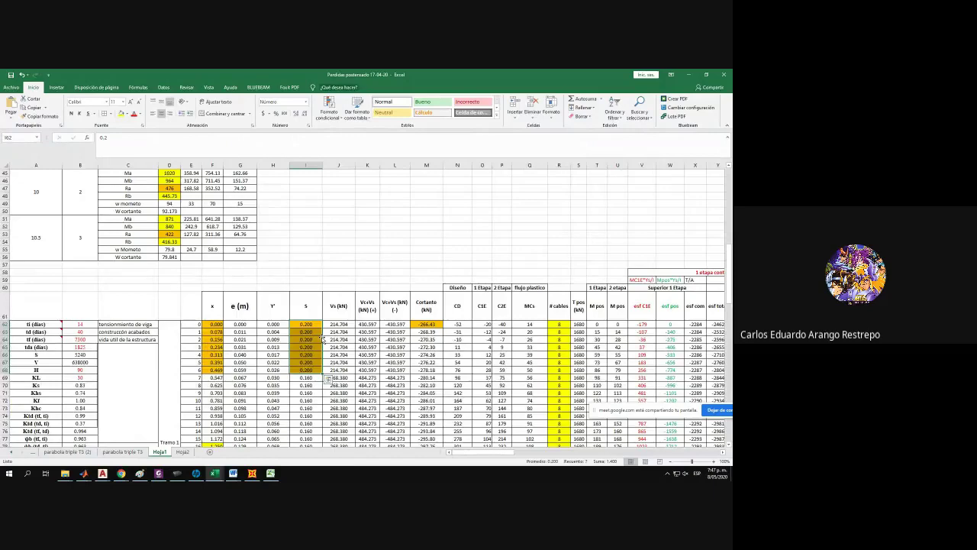
scroll(323, 339, up, 10)
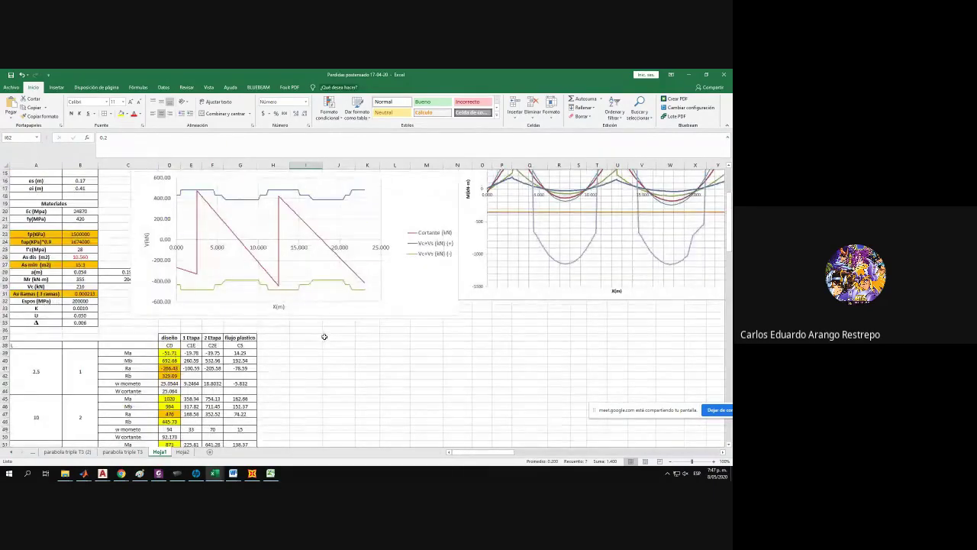
scroll(323, 337, up, 5)
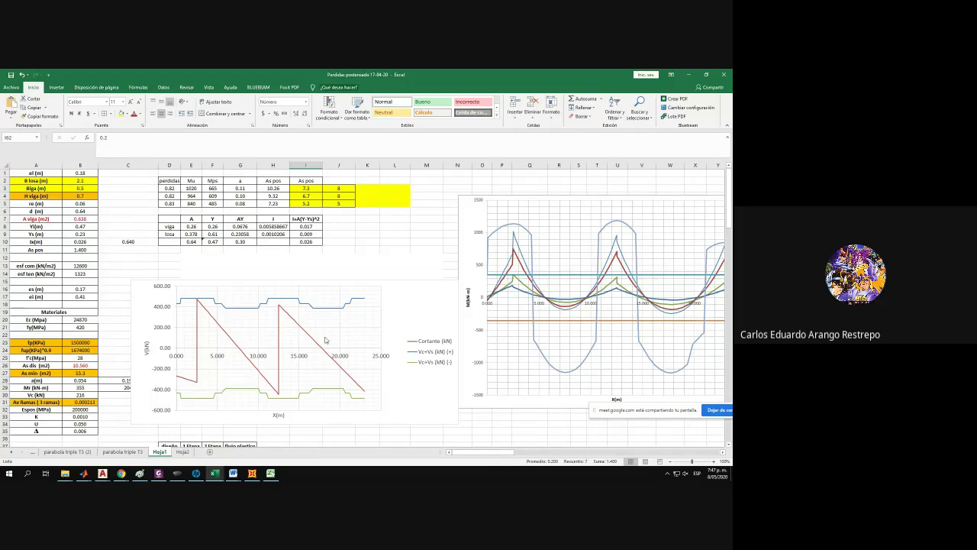
Check the May 2020 dates in the system calendar and shift the moment chart slightly down and to the right.
click(715, 473)
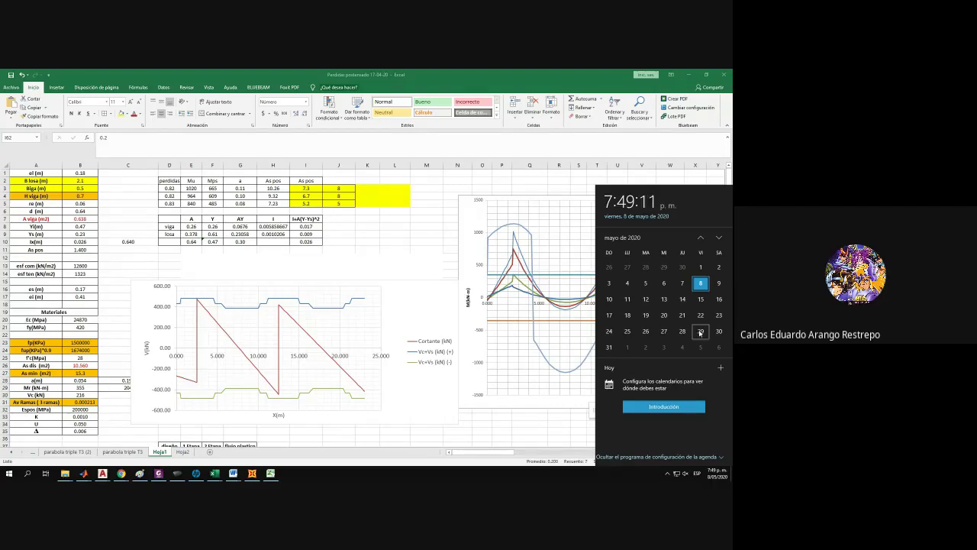
click(529, 398)
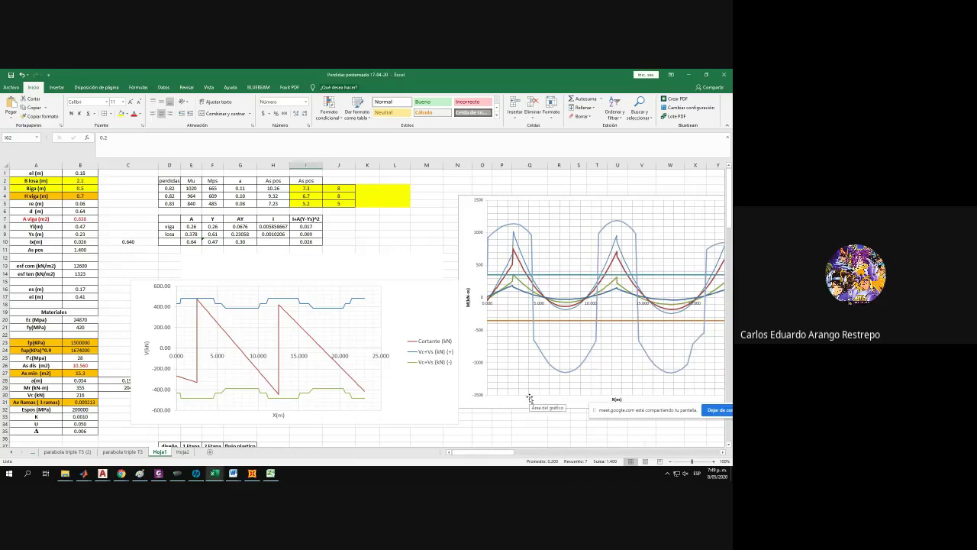
drag(462, 199, 482, 202)
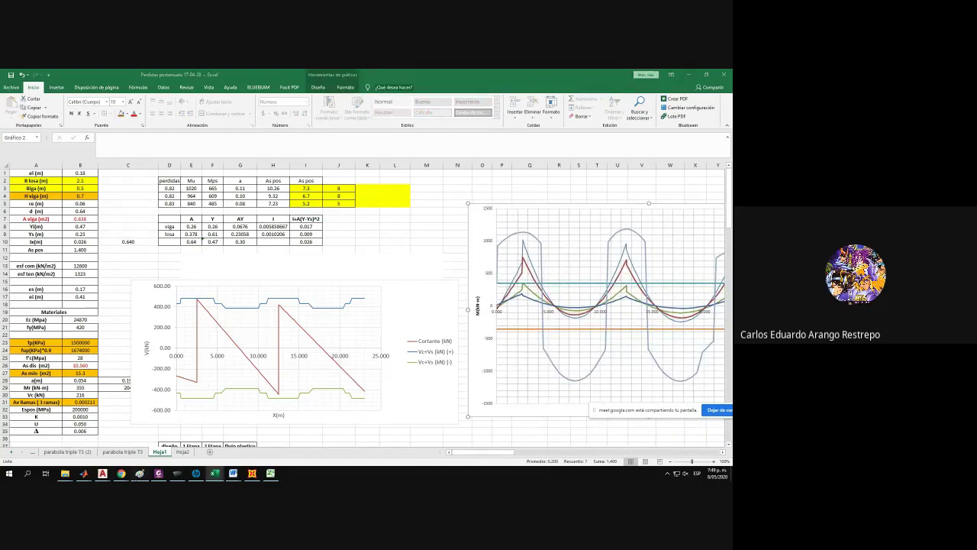
Bring up the beam sketch in Paint and restore the losses workbook in Excel to full size.
click(140, 474)
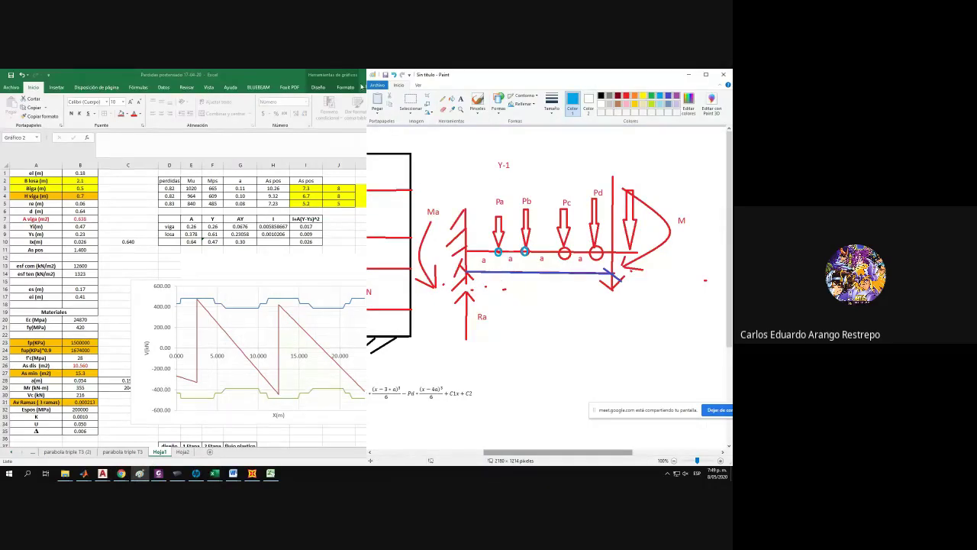
double_click(268, 78)
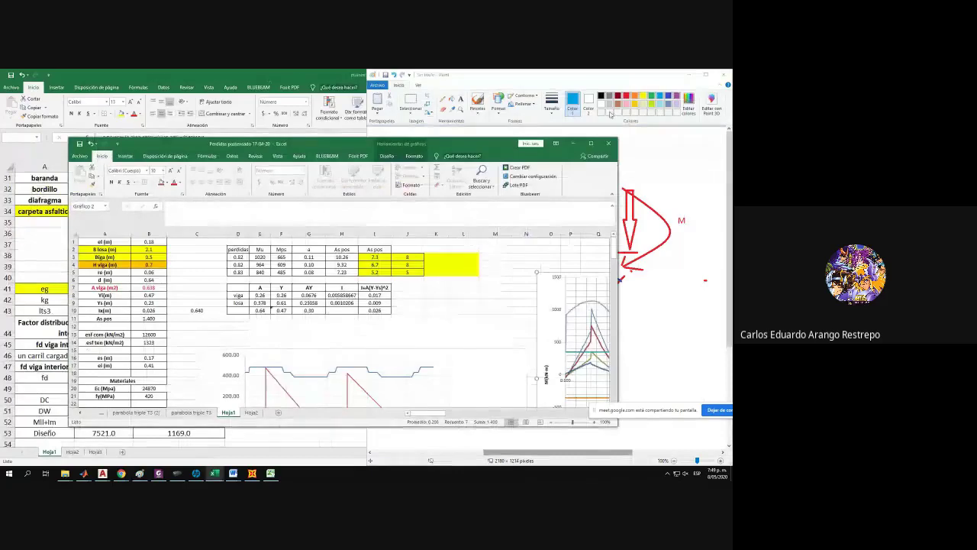
click(590, 143)
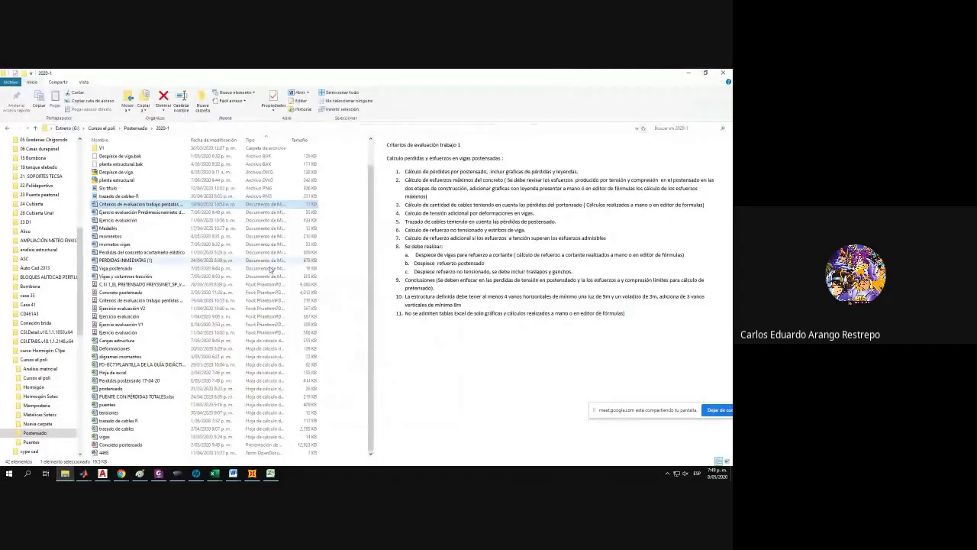
In File Explorer, reopen the 2020-1 folder inside Postensado and preview the Concreto postensado PDF.
click(134, 129)
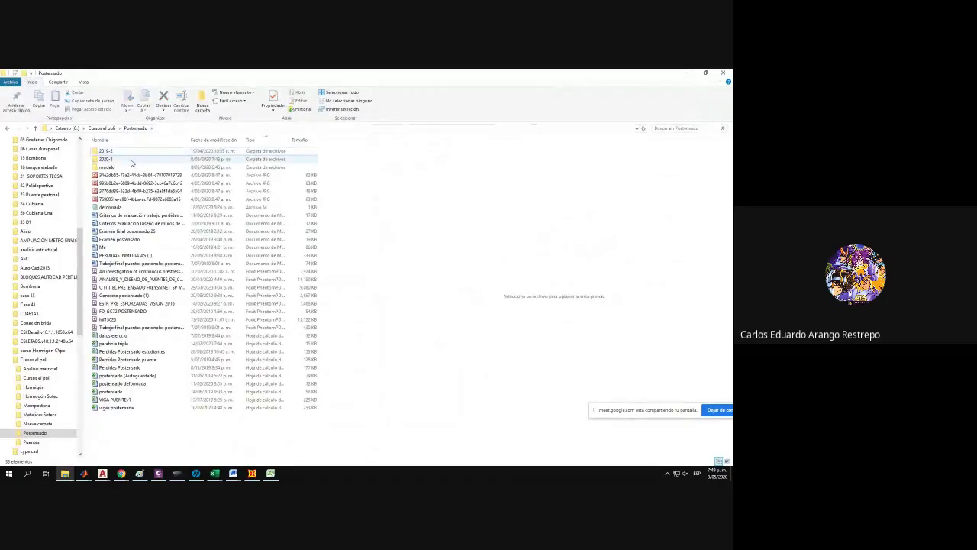
double_click(122, 160)
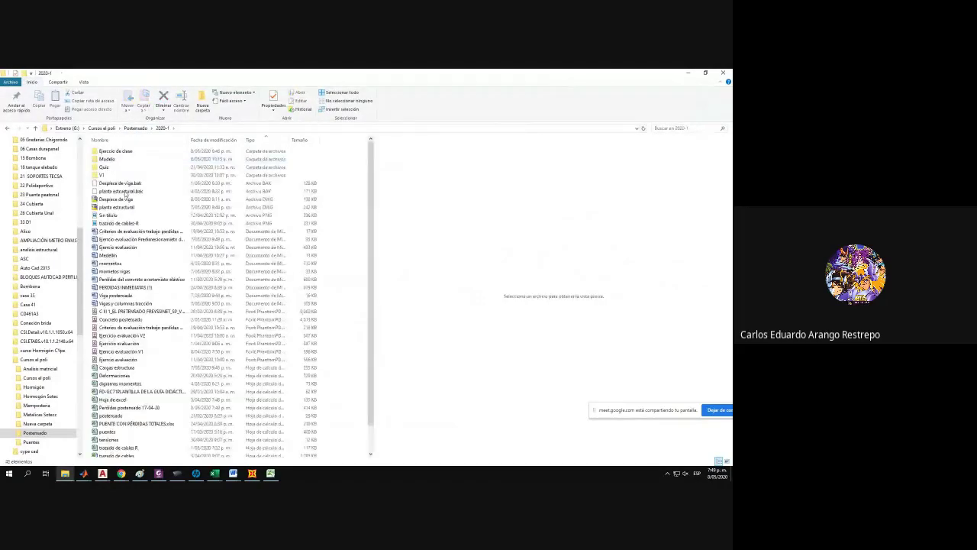
click(130, 320)
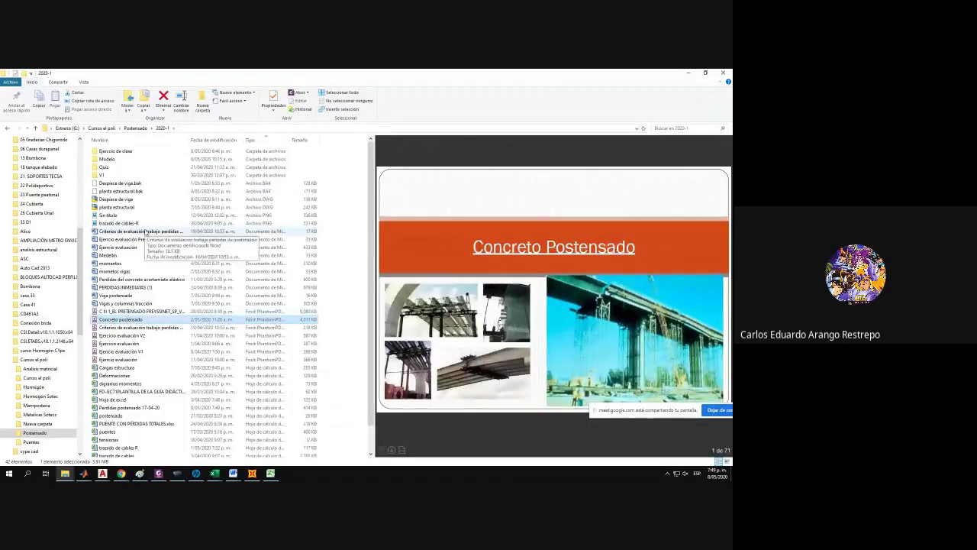
Return to the Postensado folder and preview its PDFs, from the continuous prestressed concrete thesis to El pretensado Freyssinet.
click(136, 127)
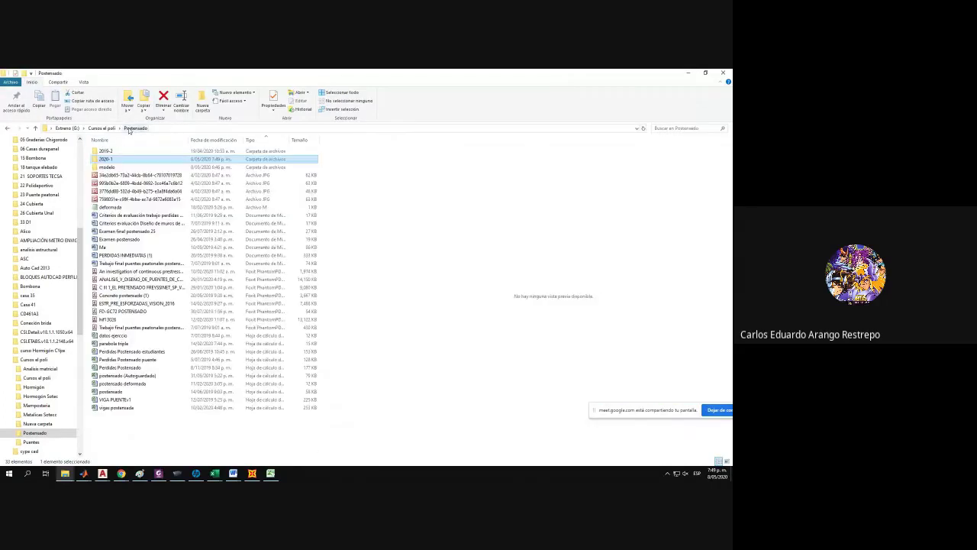
click(115, 272)
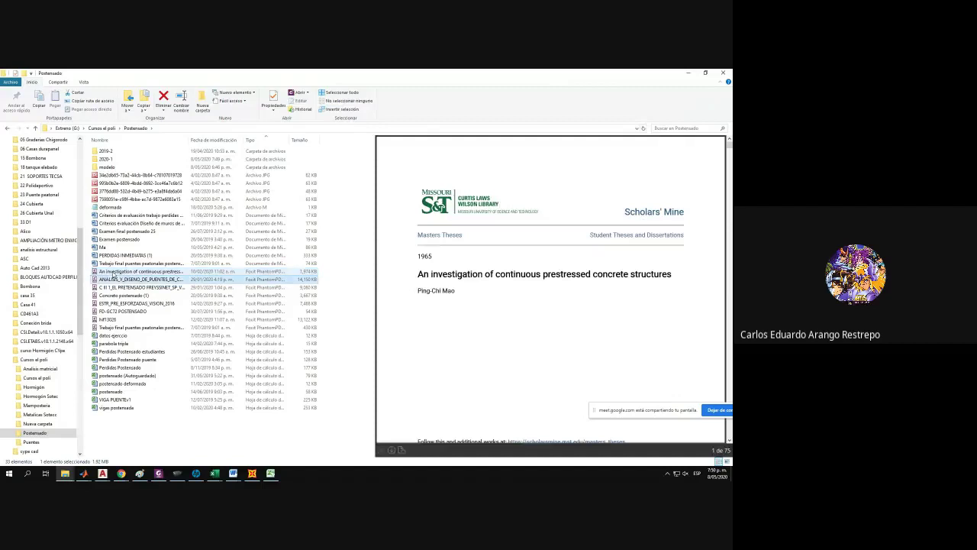
key(Down)
key(Down)
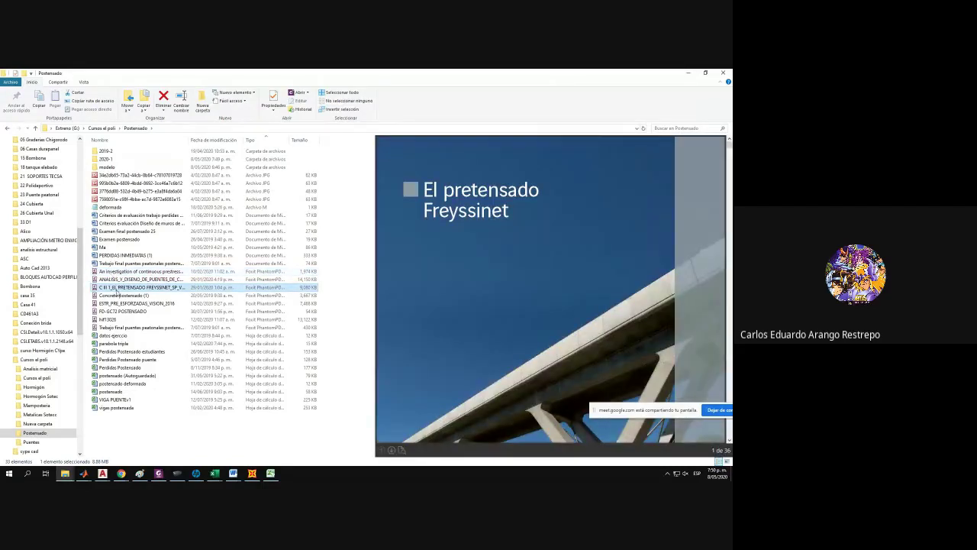
Go through the spreadsheet previews in the Postensado folder, from datos ejercicio to postensado (Autoguardado).
click(111, 336)
key(Down)
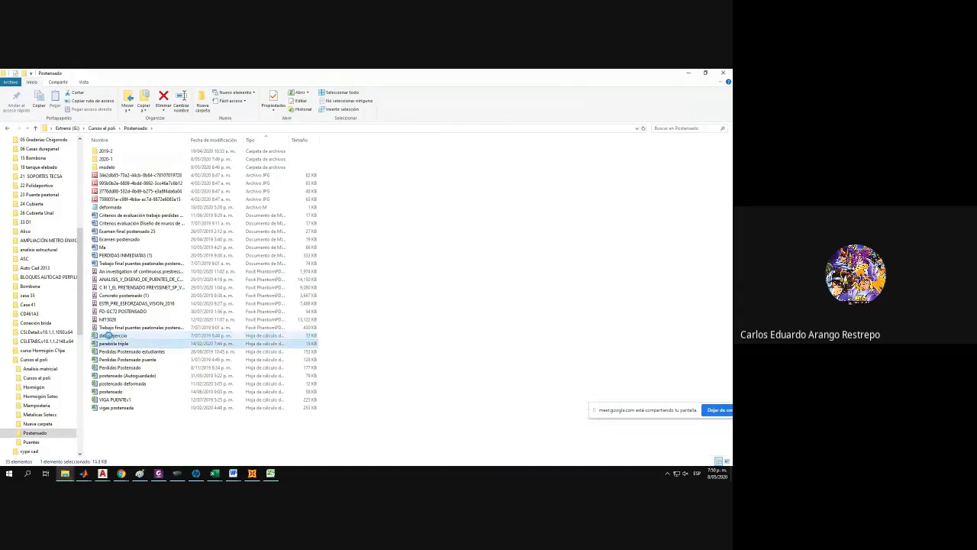
key(Down)
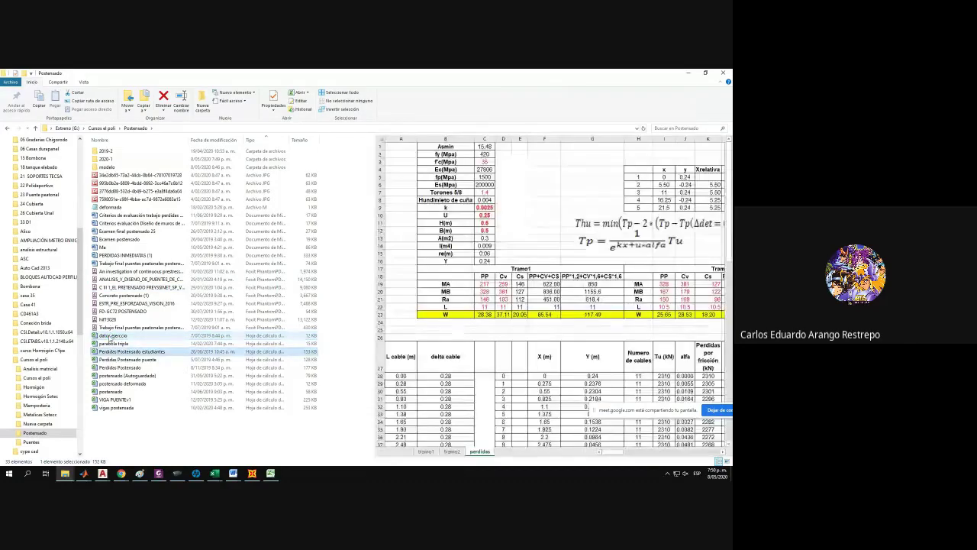
key(Down)
key(Down)
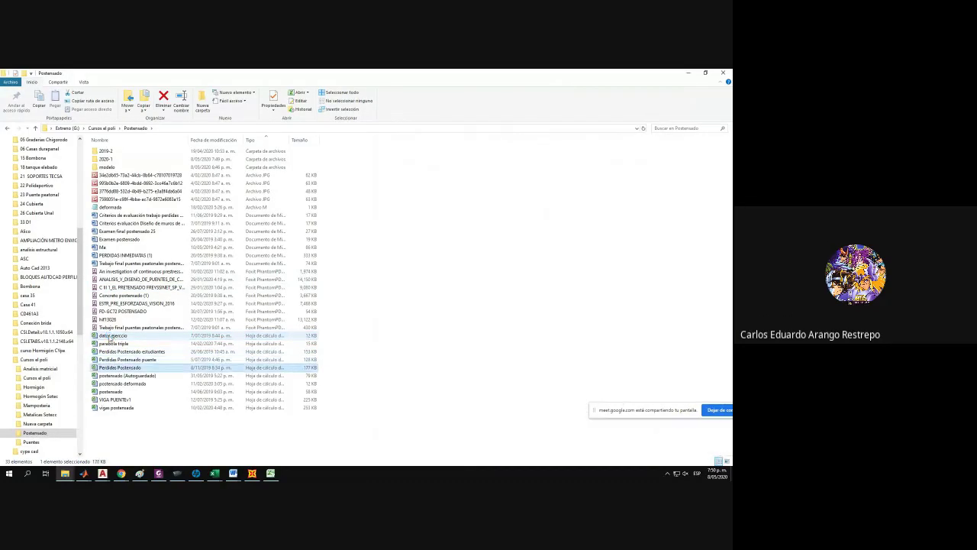
key(Down)
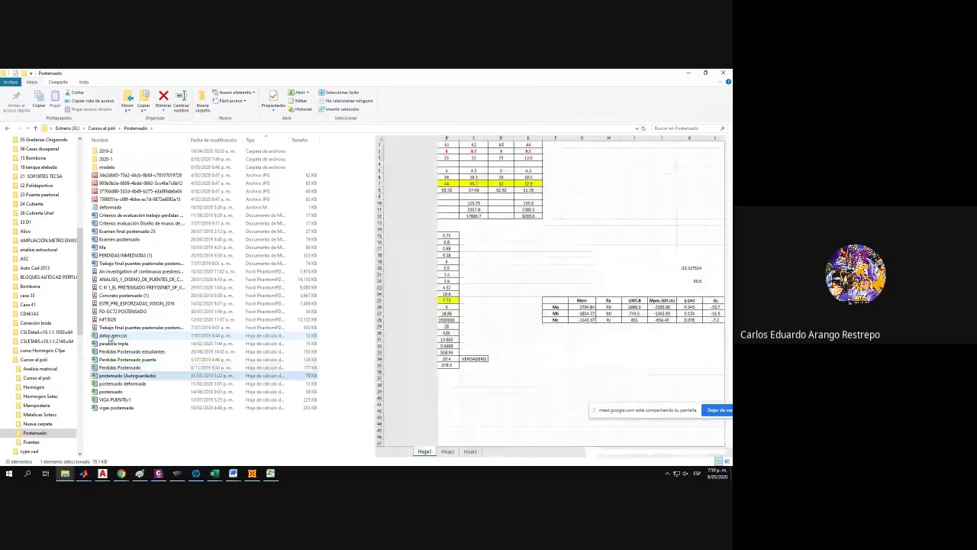
Check the 2019-2 folder, and open the Postensado folder inside the nested Cursos el poli folder.
double_click(105, 150)
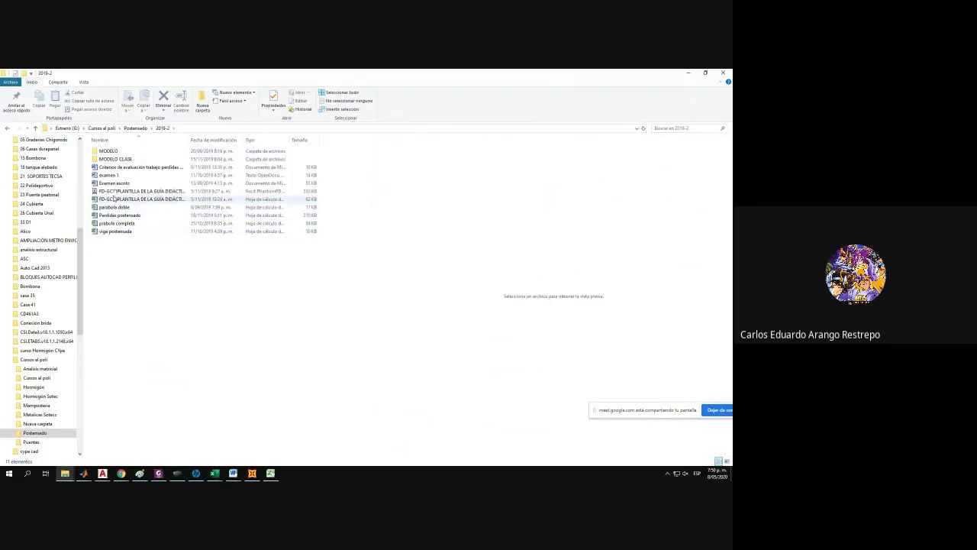
click(7, 129)
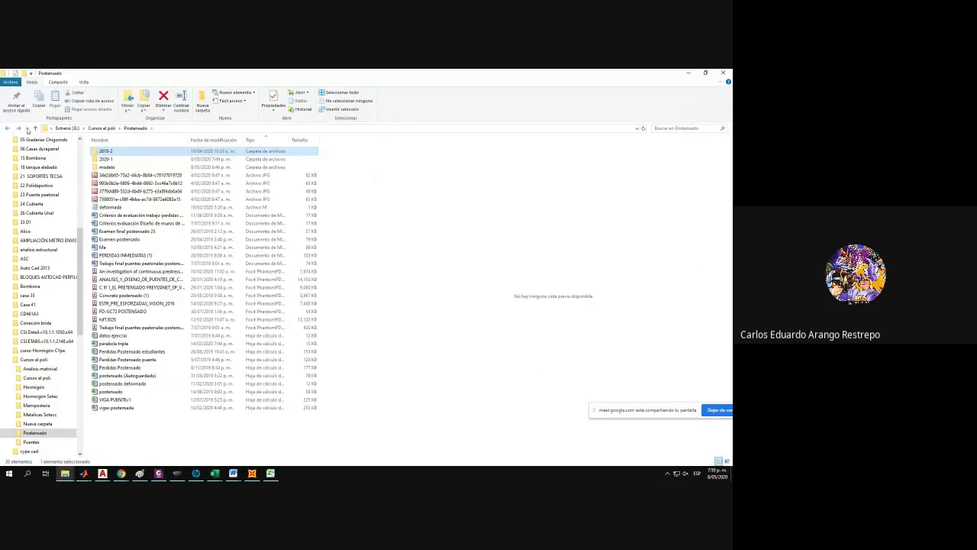
click(100, 129)
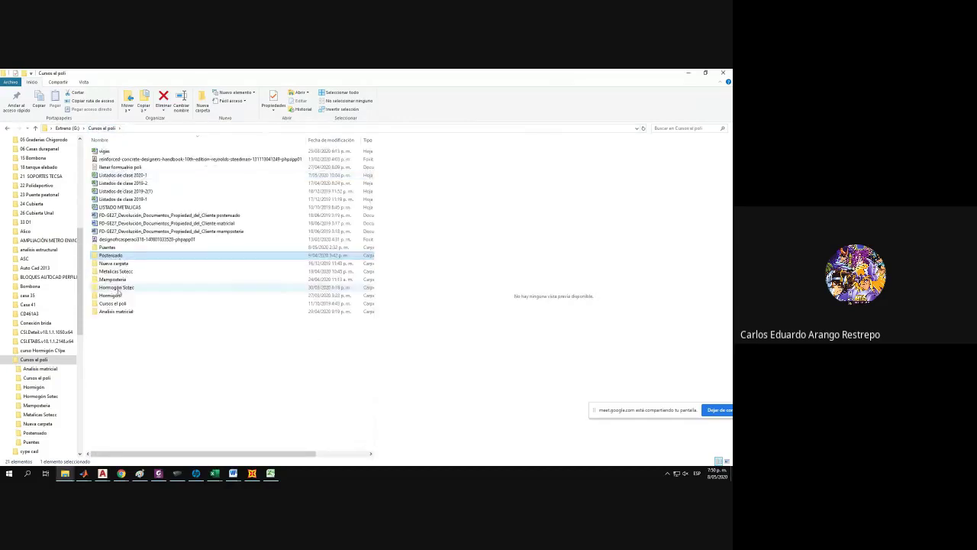
double_click(112, 304)
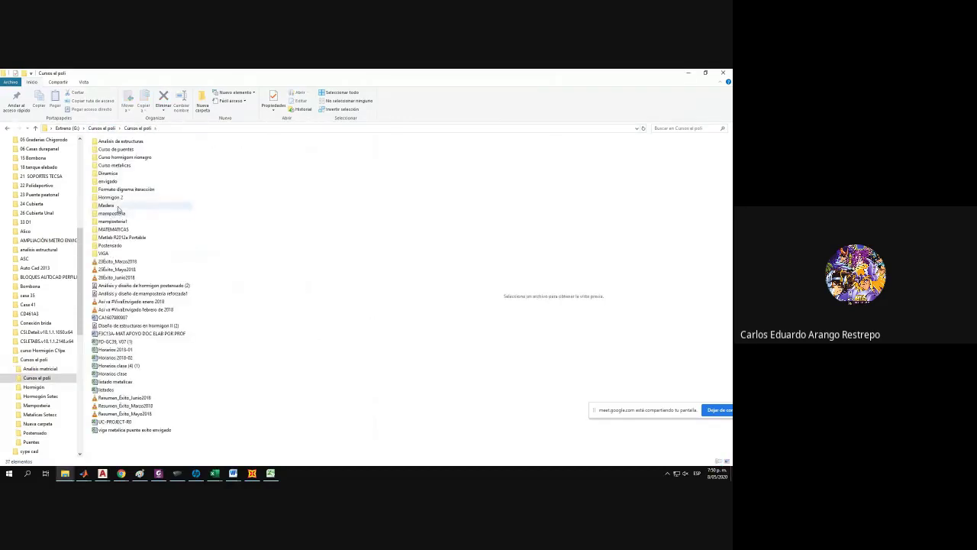
double_click(122, 246)
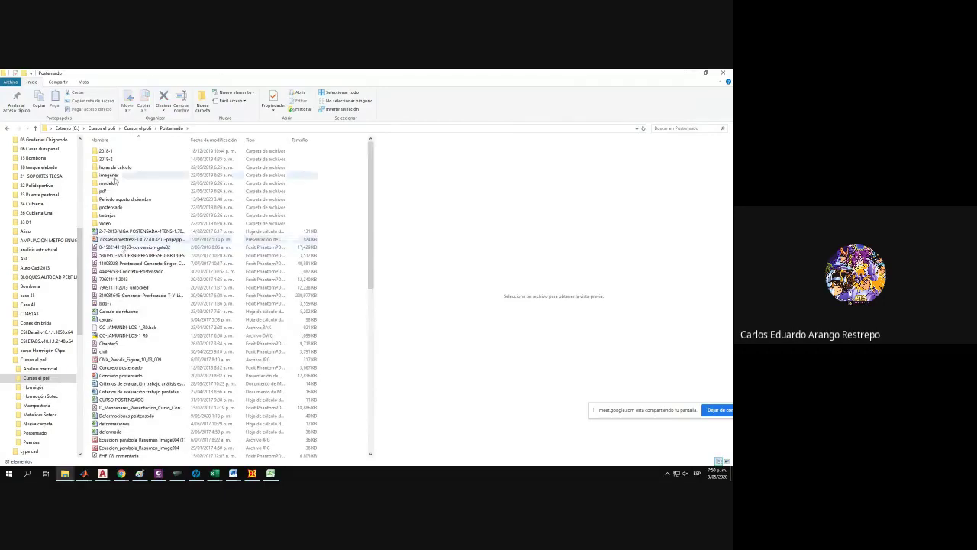
Sort the older Postensado folder's contents by type and look through its list of files.
scroll(267, 229, down, 3)
click(271, 141)
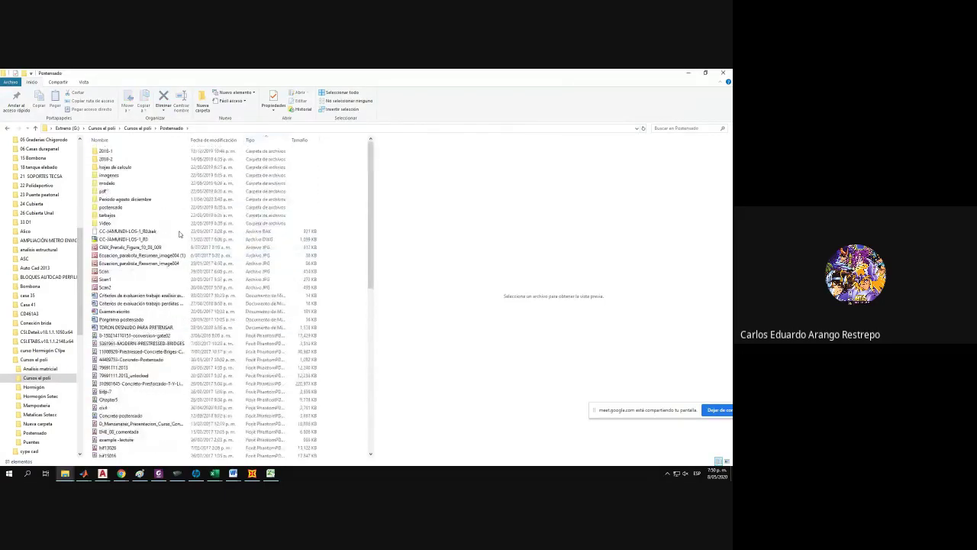
scroll(153, 275, down, 2)
scroll(142, 289, up, 5)
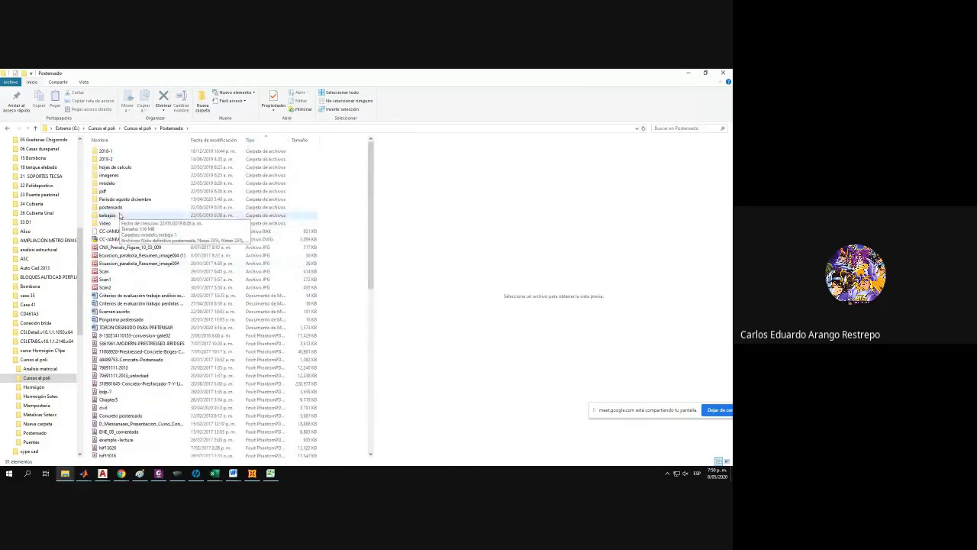
scroll(116, 243, down, 6)
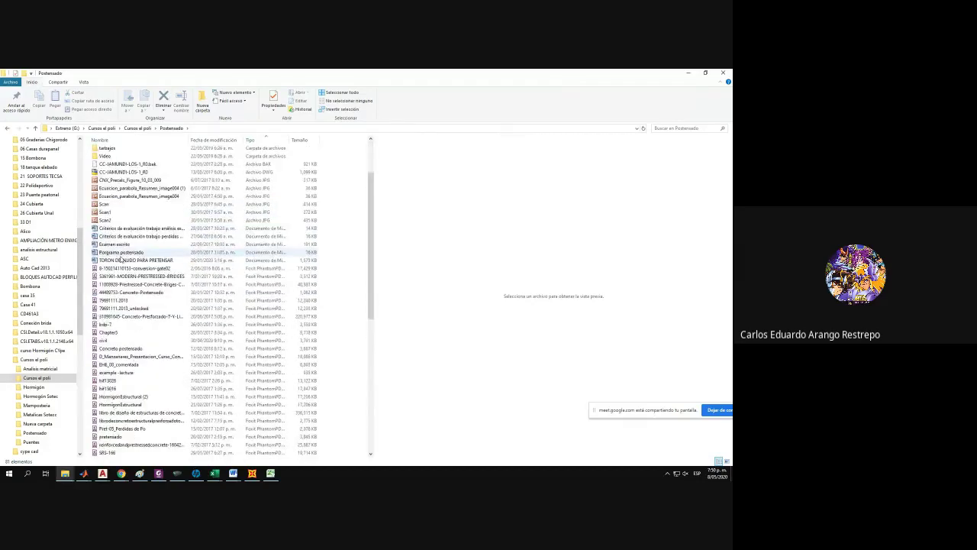
click(118, 196)
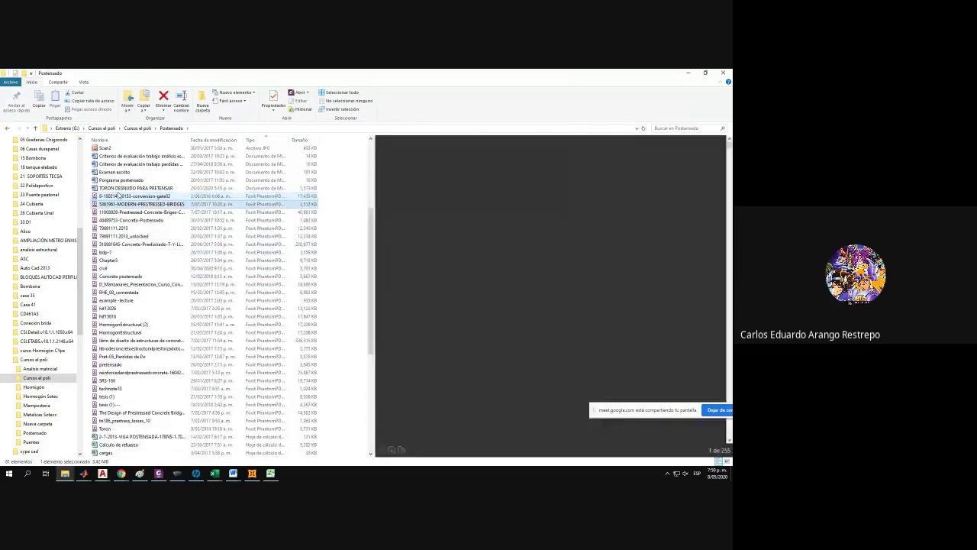
key(Down)
key(Down)
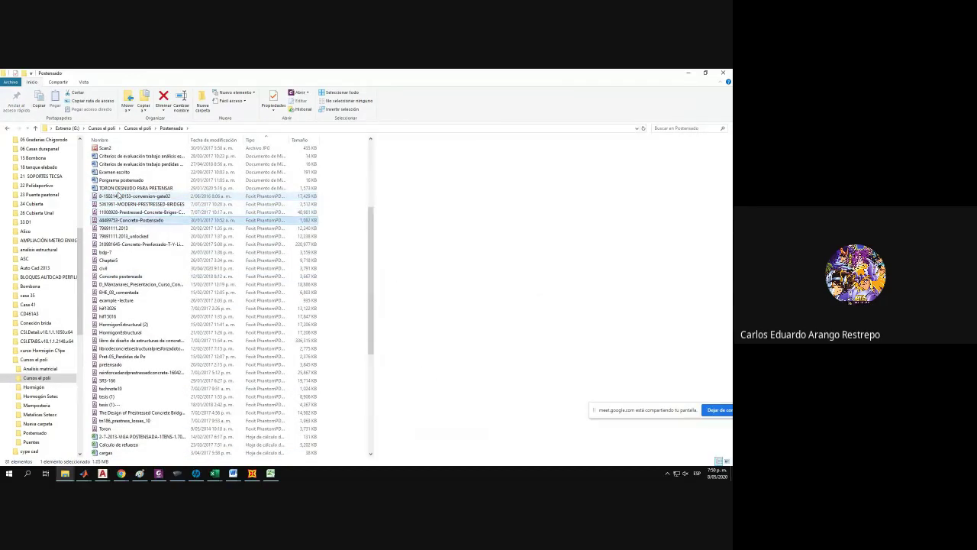
click(121, 229)
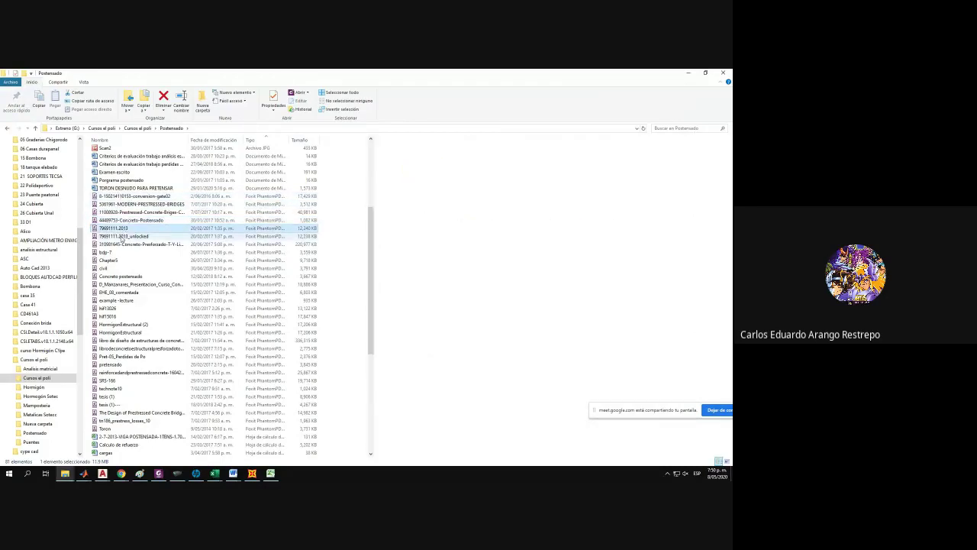
click(122, 236)
click(120, 244)
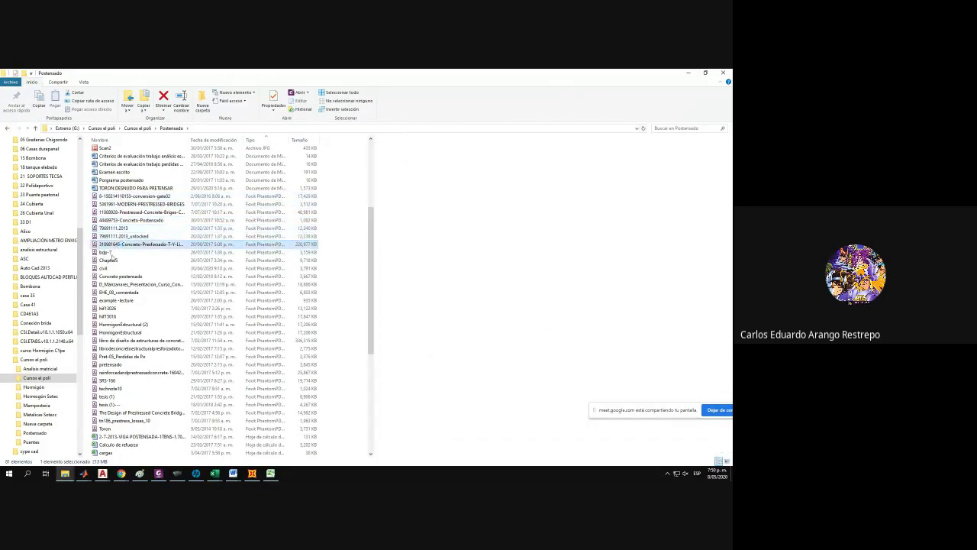
click(112, 255)
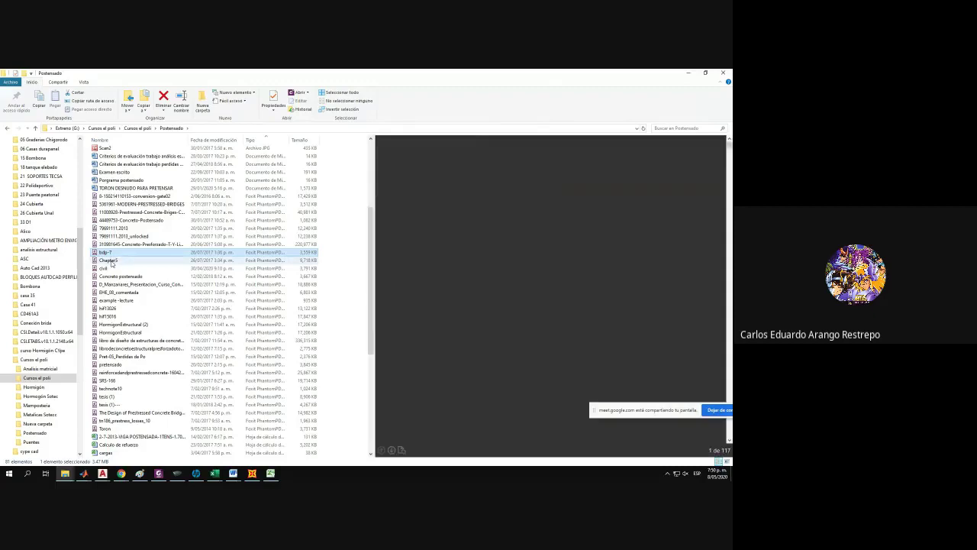
Open the 2018-2 subfolder, preview FD-GC71 POSTENSADO, Postesado en edificación and PretensadosPRECON, and return to the Postensado folder.
scroll(116, 262, up, 6)
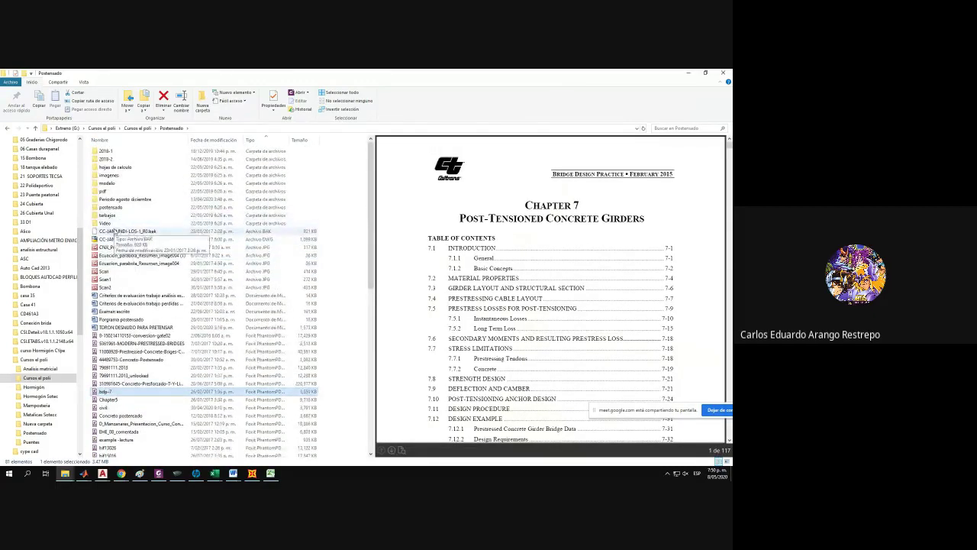
double_click(107, 159)
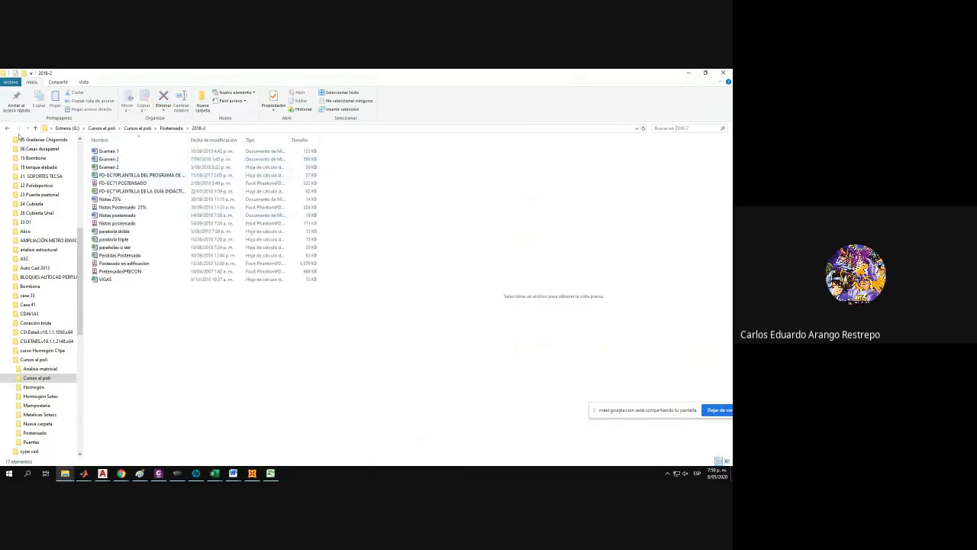
click(8, 128)
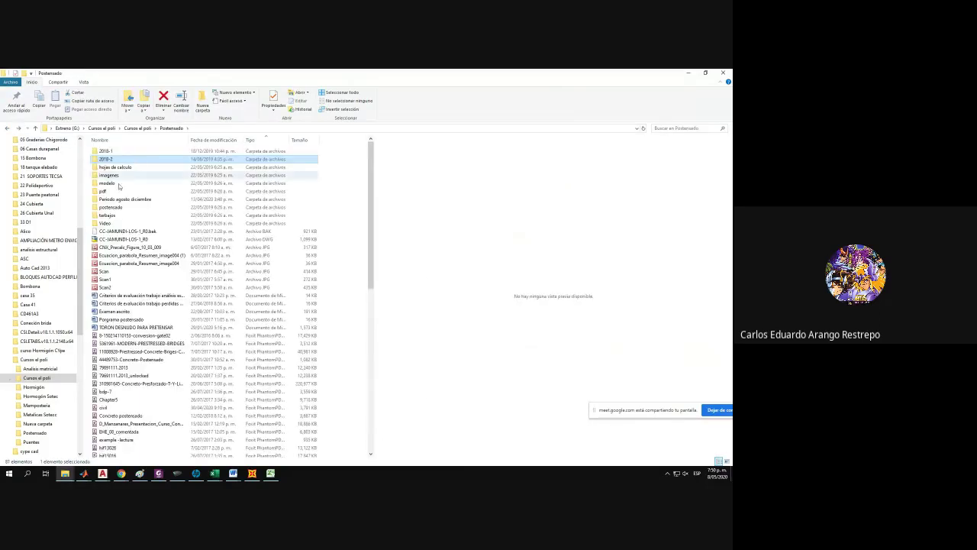
click(119, 216)
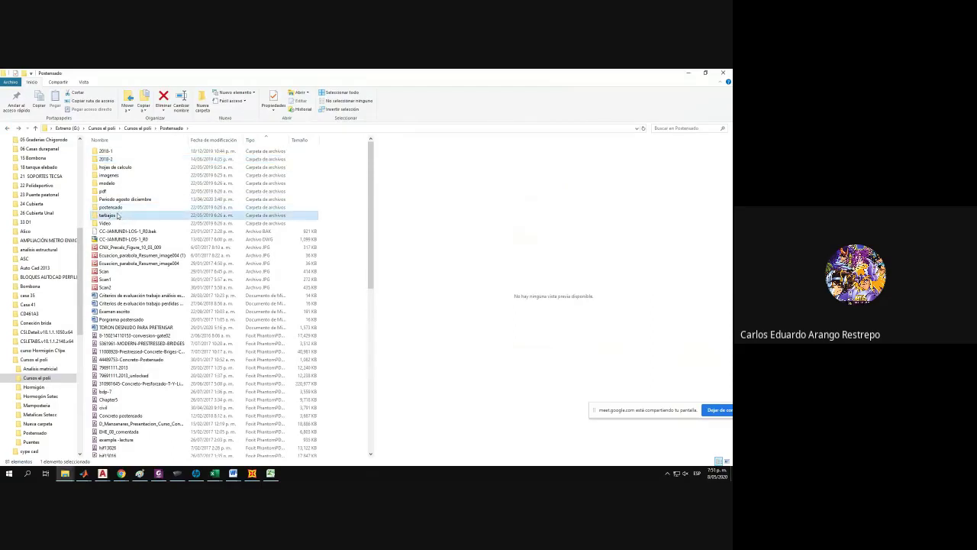
double_click(107, 159)
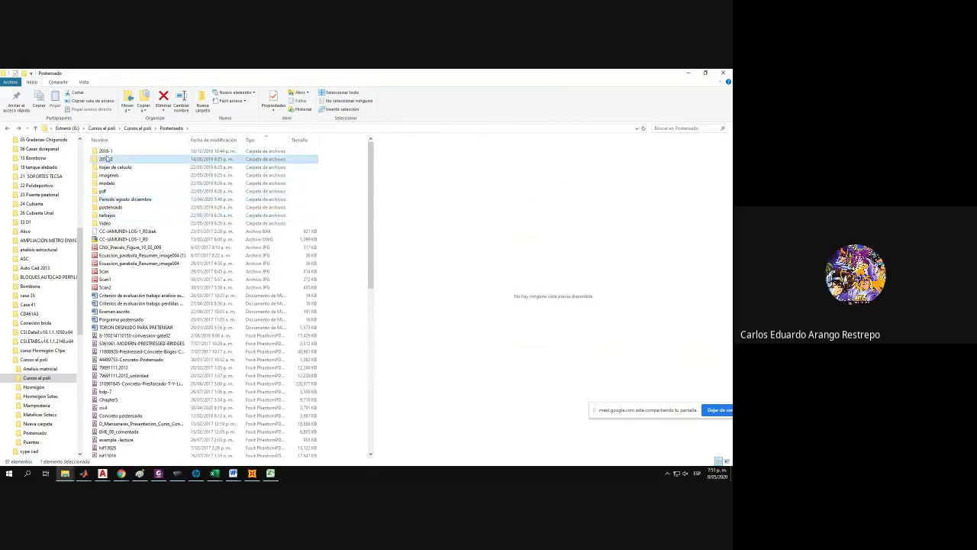
click(122, 183)
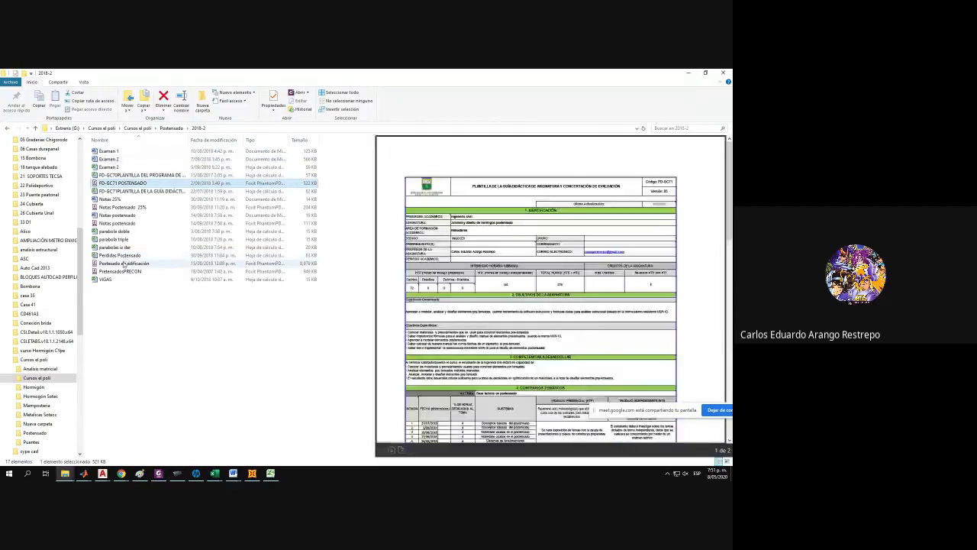
click(122, 263)
click(120, 272)
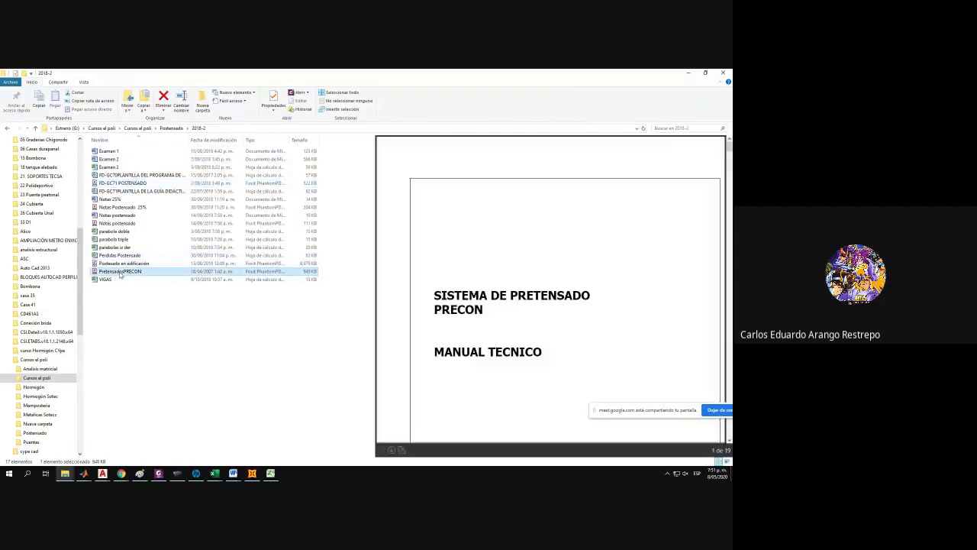
click(6, 128)
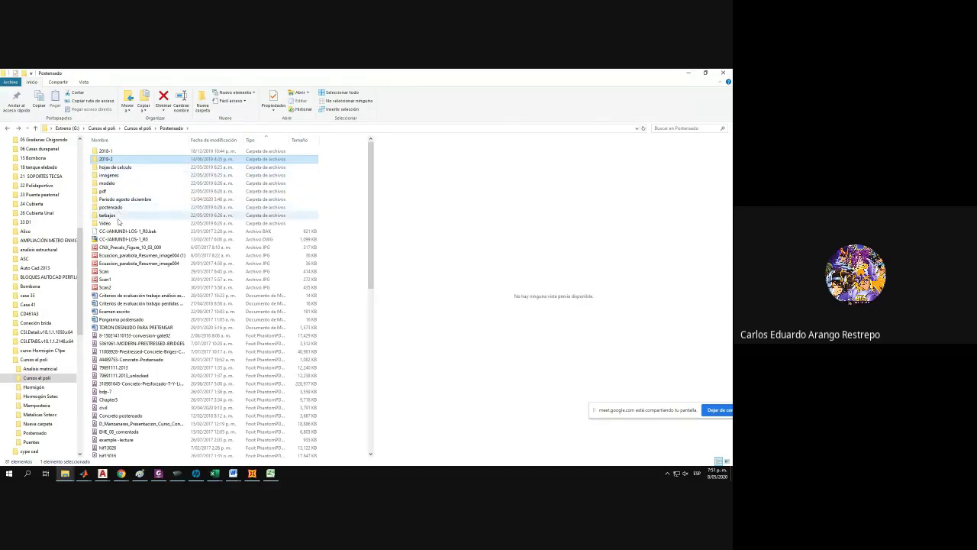
Check the postensado subfolder, and preview the example-lecture and hif13026 PDFs in the parent folder.
double_click(115, 207)
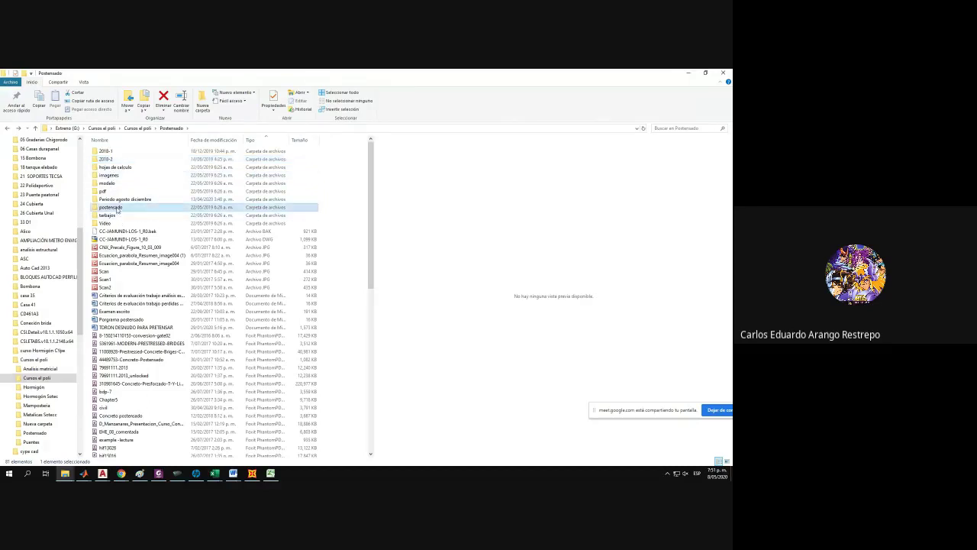
click(10, 128)
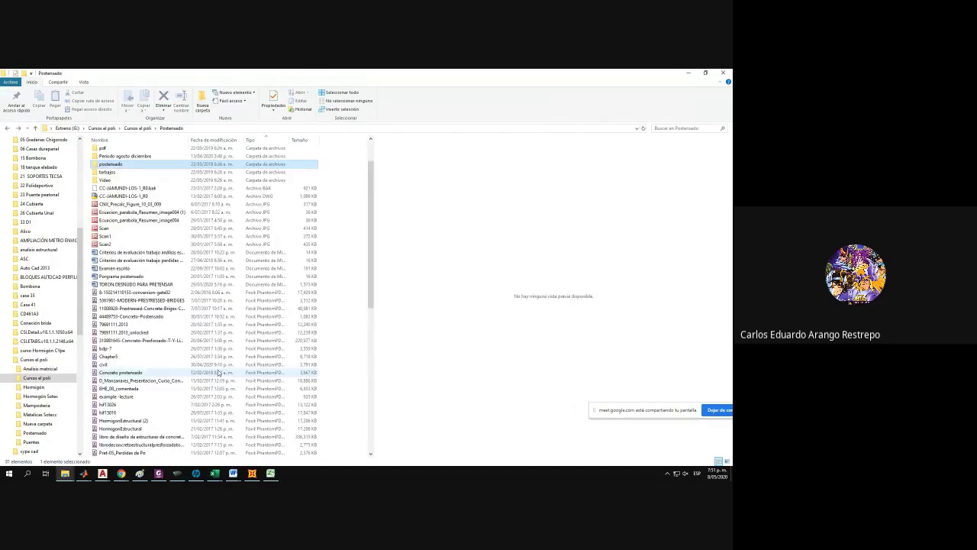
click(119, 300)
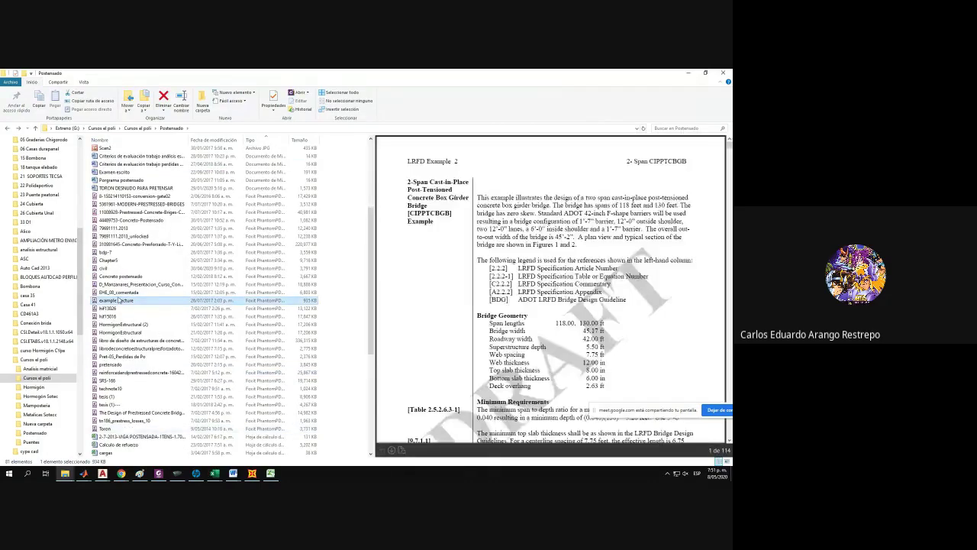
click(110, 308)
Check the root of the Extreno (G:) drive, and open the respaldo folder on the DATOS 1 (D:) drive.
scroll(26, 207, up, 4)
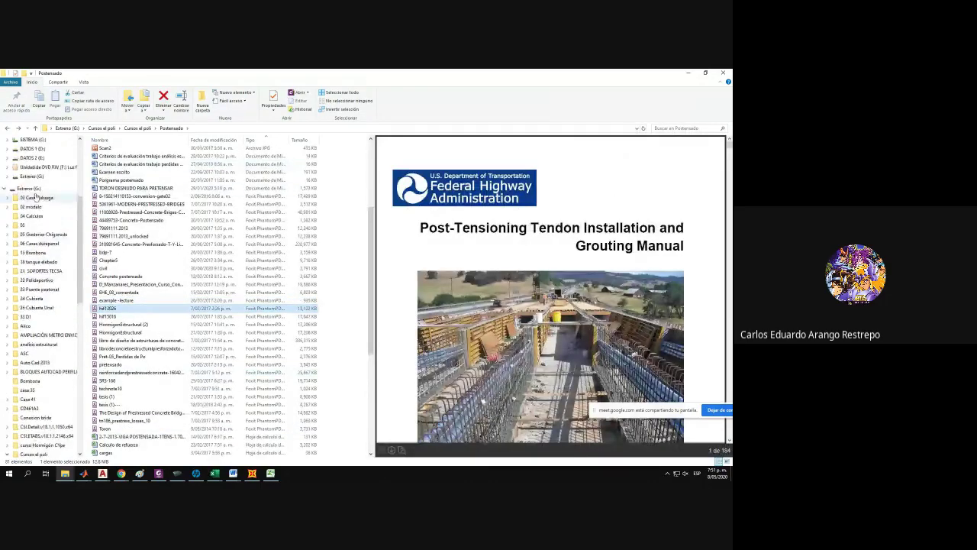
click(30, 197)
scroll(162, 211, down, 8)
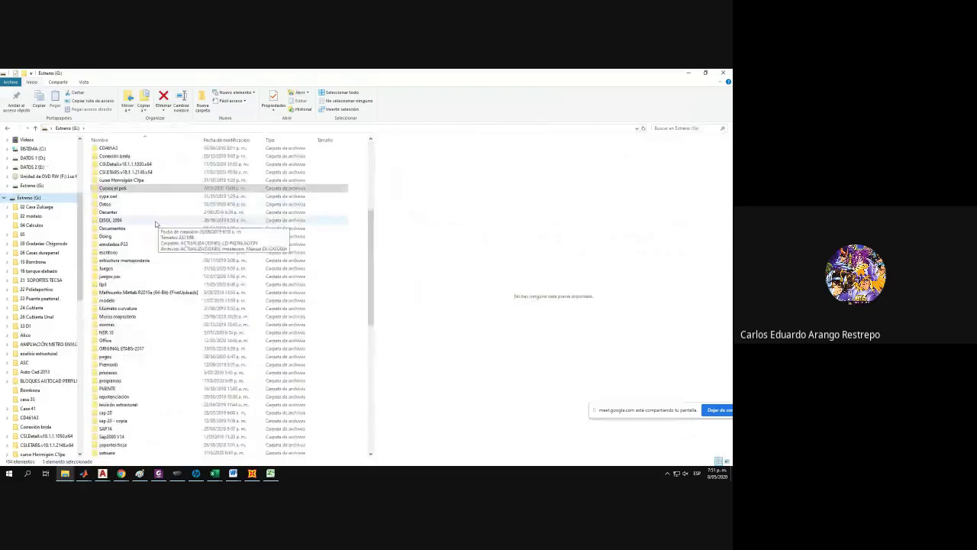
scroll(30, 202, up, 1)
click(30, 185)
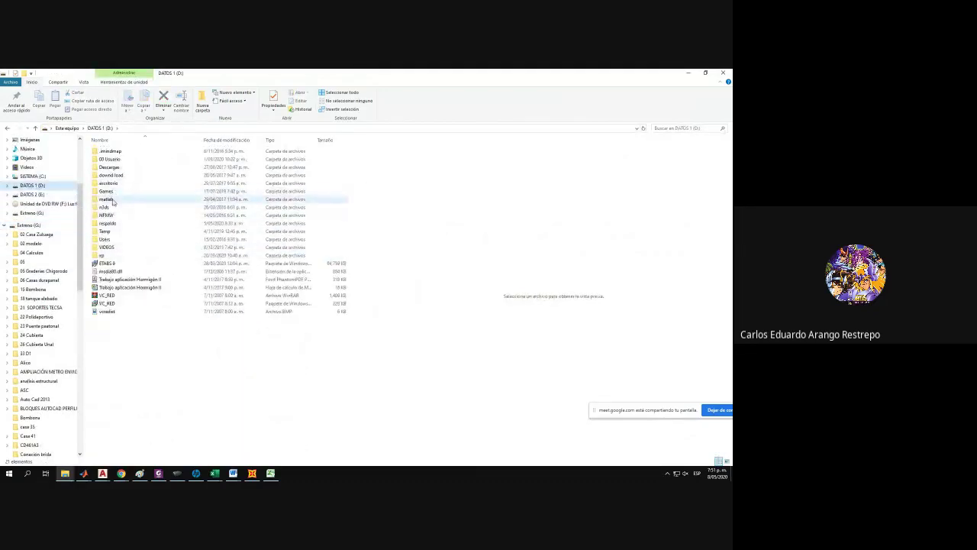
double_click(105, 223)
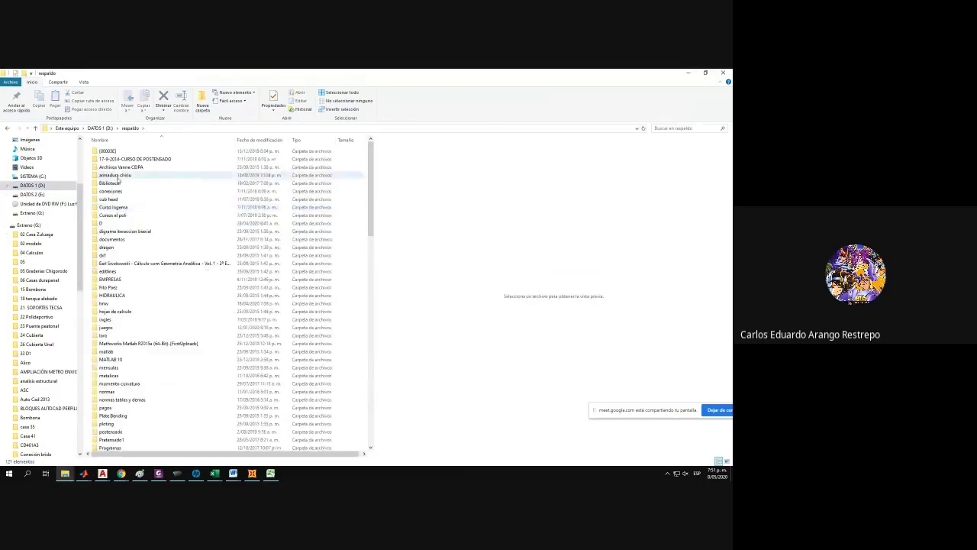
From the respaldo folder, browse through EMPRESAS, Doing, Estación poblado, Estructurales and Planos into the 2-Pasarela folder.
scroll(118, 191, down, 2)
click(111, 238)
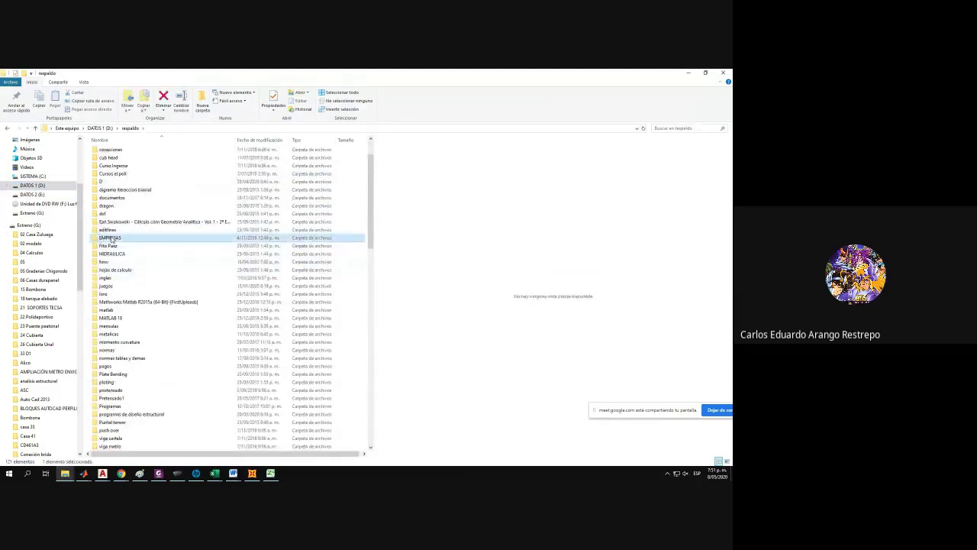
double_click(112, 238)
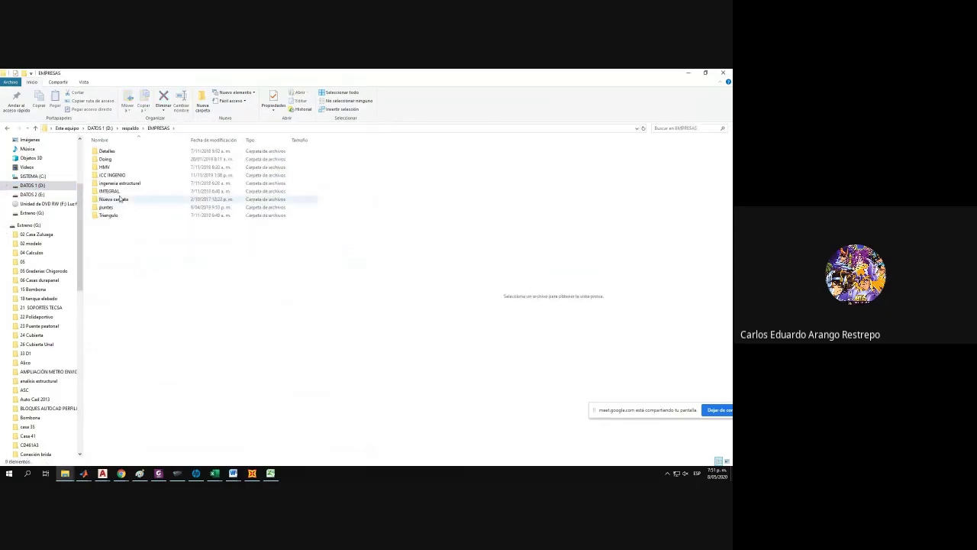
double_click(106, 160)
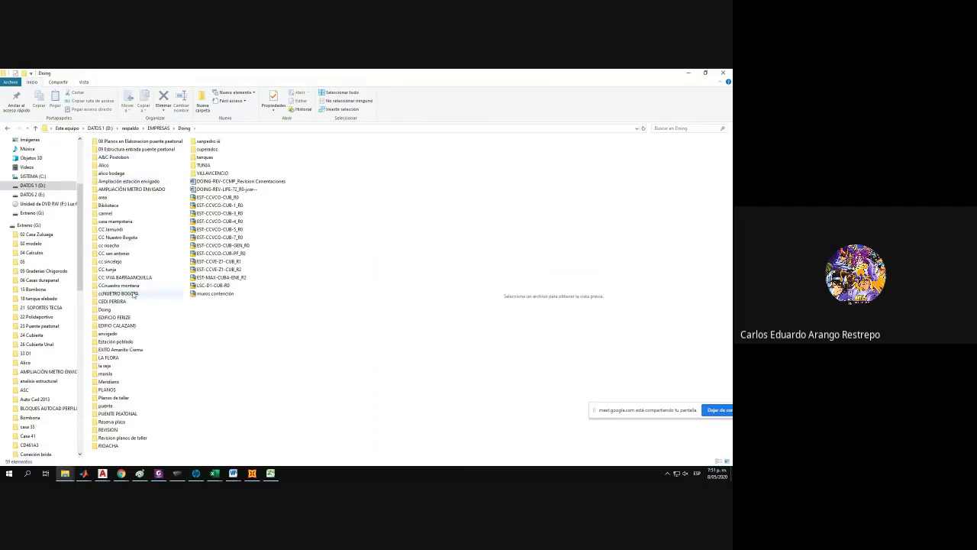
double_click(116, 341)
double_click(113, 150)
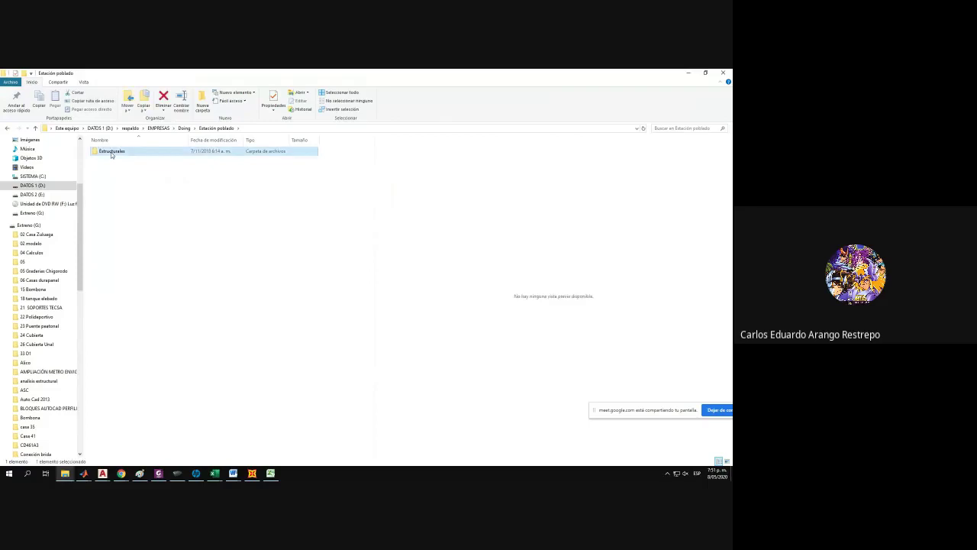
double_click(107, 151)
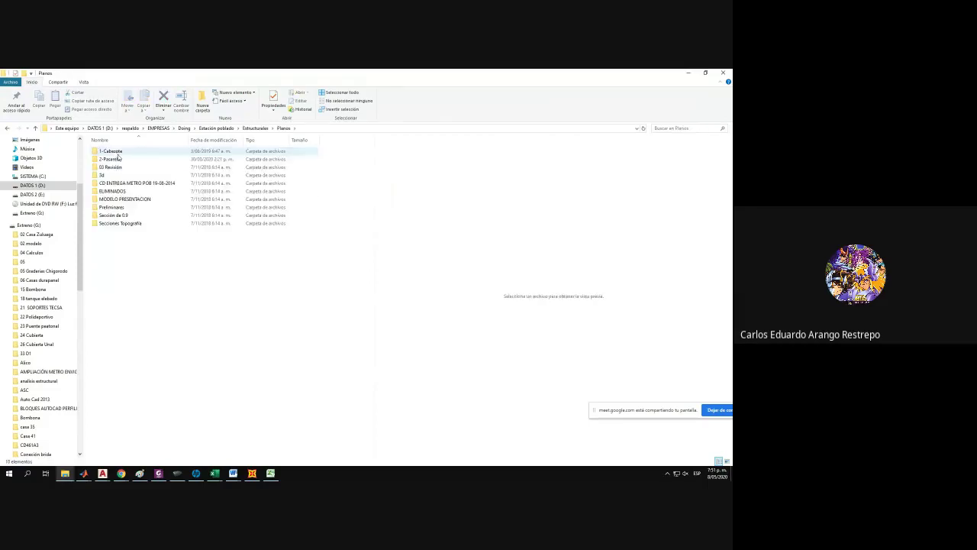
double_click(120, 159)
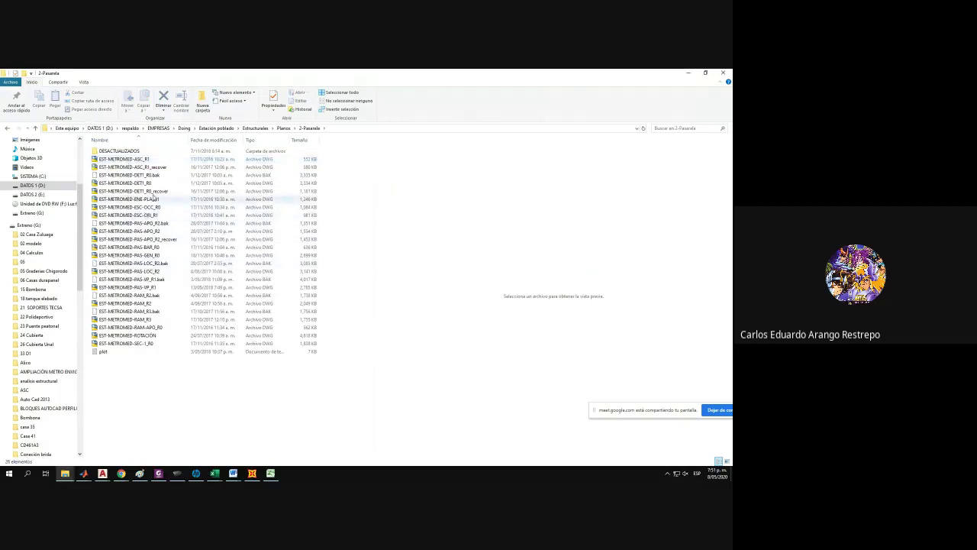
Preview the EST-METROMED drawings in the 2-Pasarela folder, from DET1_R0 to PAS-VP_R1, to find the footbridge beam drawing.
click(137, 184)
click(145, 231)
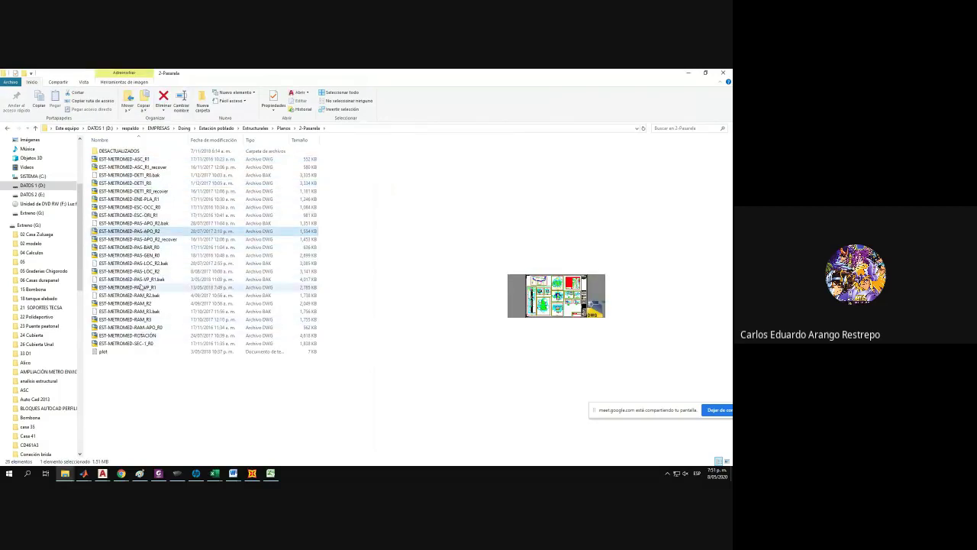
click(142, 279)
click(139, 271)
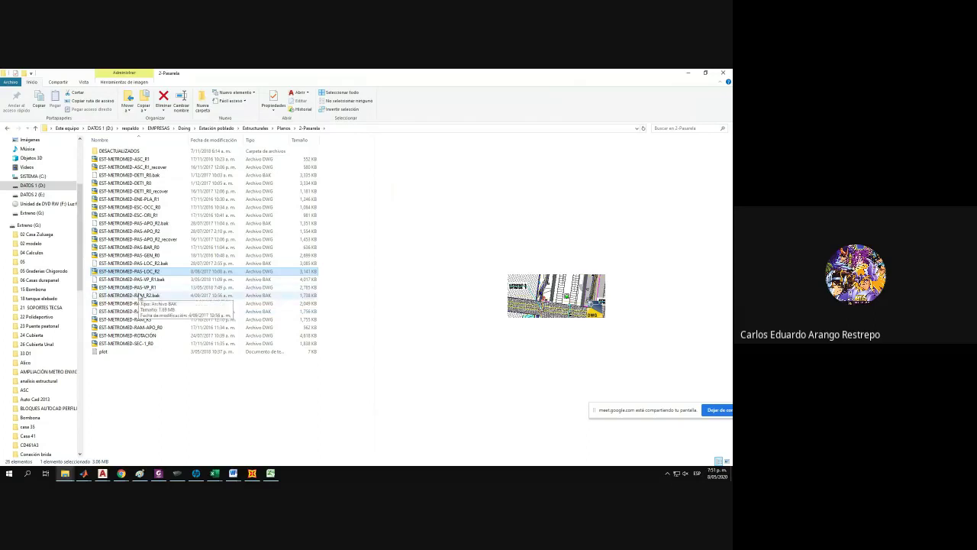
click(141, 239)
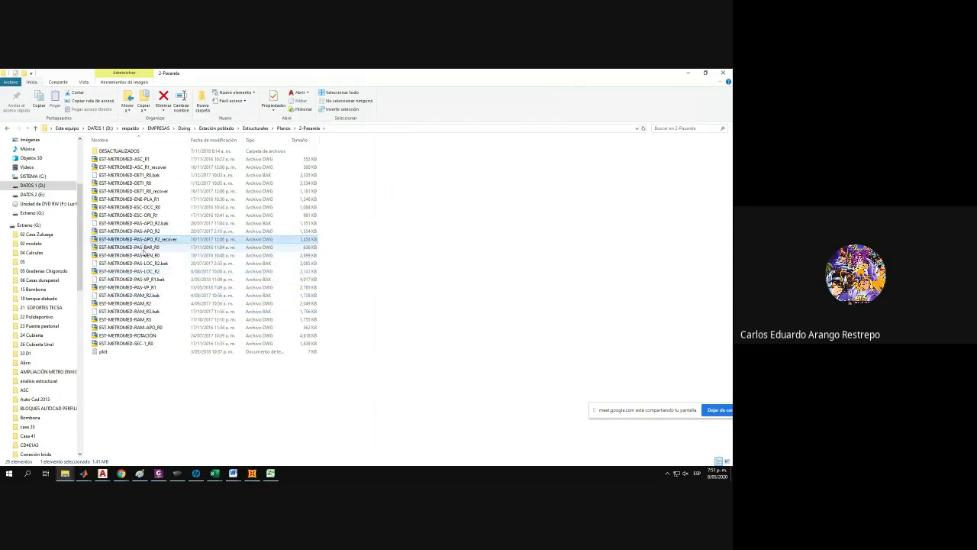
click(142, 255)
click(141, 279)
click(141, 287)
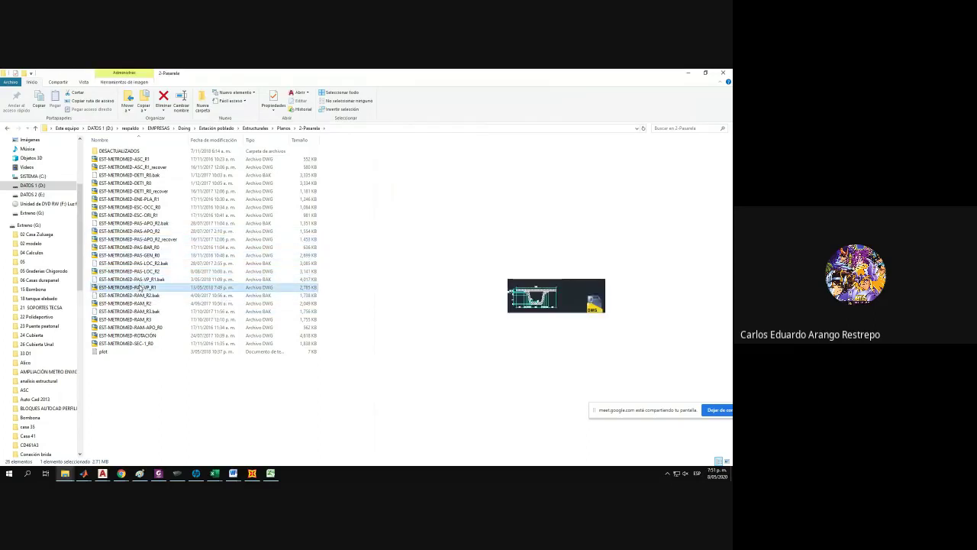
Open EST-METROMED-PAS-VP_R1 in AutoCAD, dismiss the missing-references notice, maximize the window and display layout VP-1-1.
double_click(140, 287)
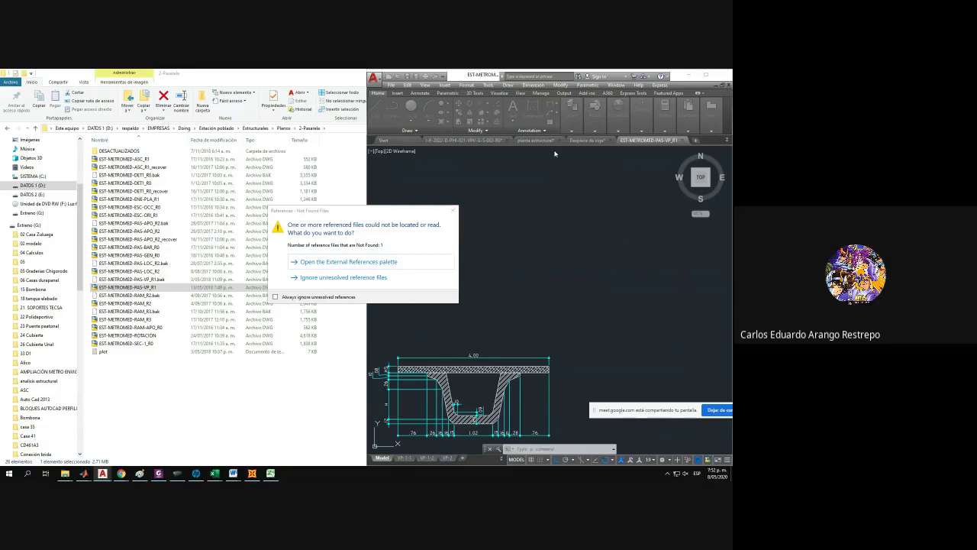
click(453, 210)
click(705, 74)
scroll(265, 280, down, 2)
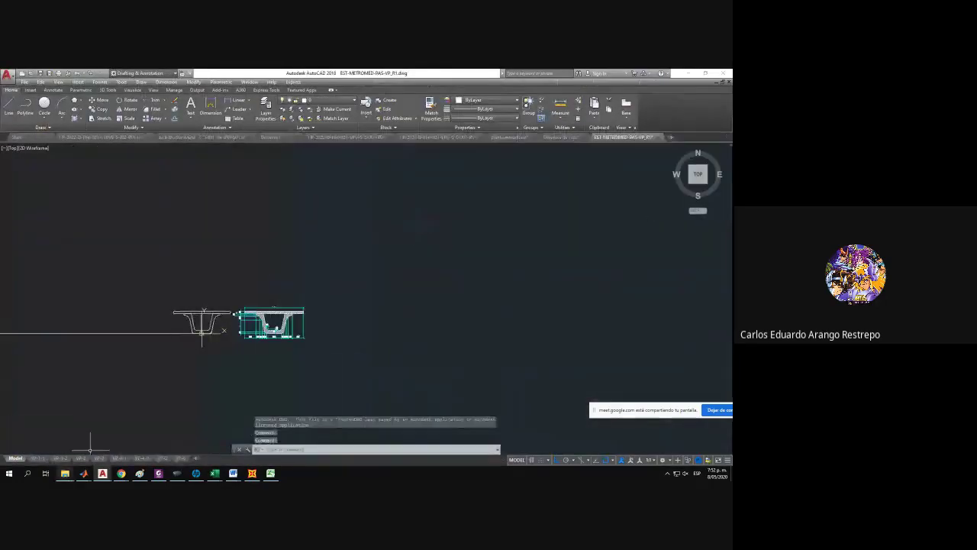
click(40, 459)
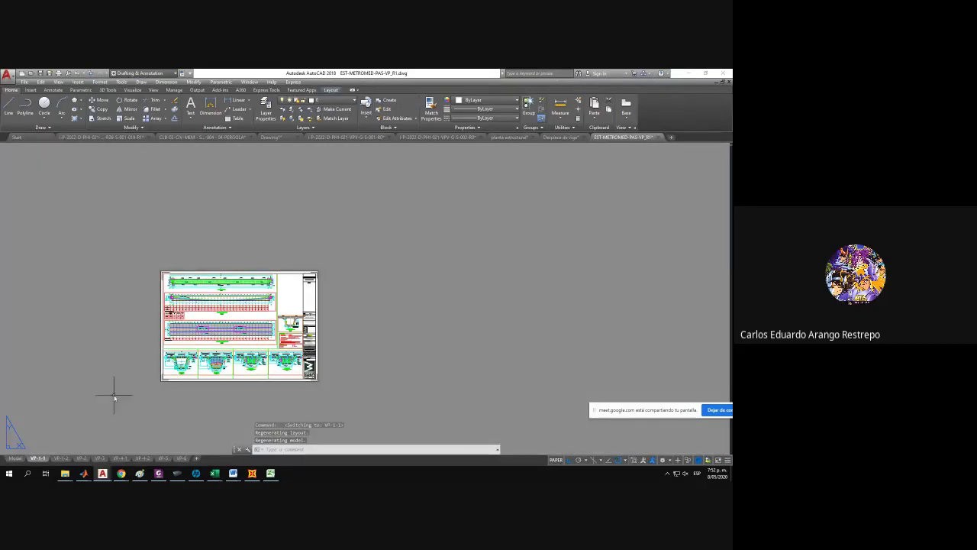
Minimize the AutoCAD drawing to return to the 2-Pasarela folder.
click(689, 73)
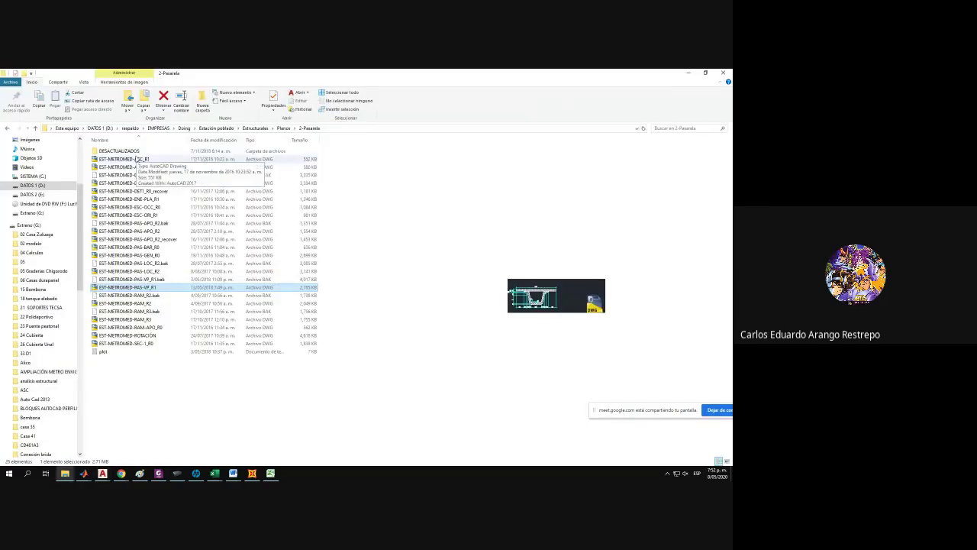
click(157, 474)
click(158, 475)
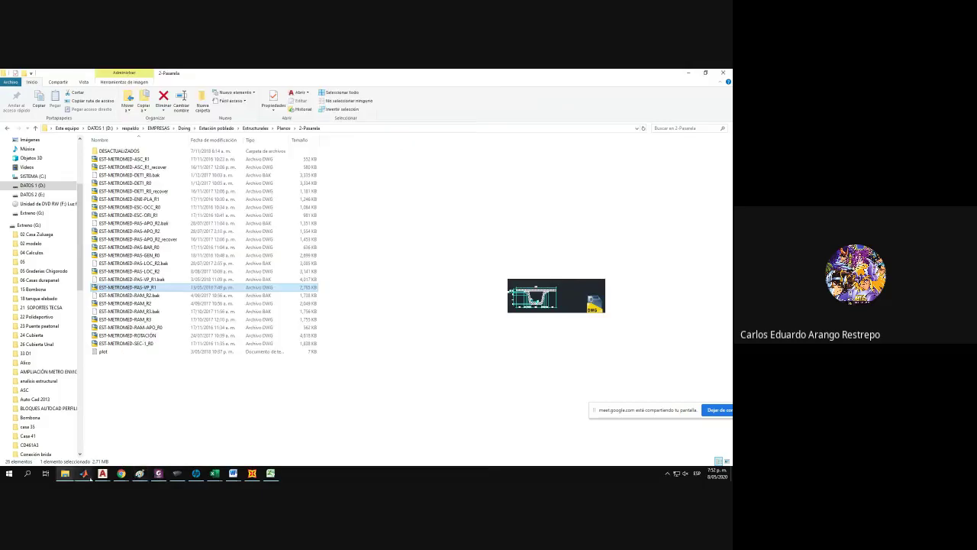
Switch to the EST-METROMED-PAS-VP_R1 drawing in AutoCAD and examine the cable layout of beam VP-1 on layout VP-1-1.
mouse_move(103, 474)
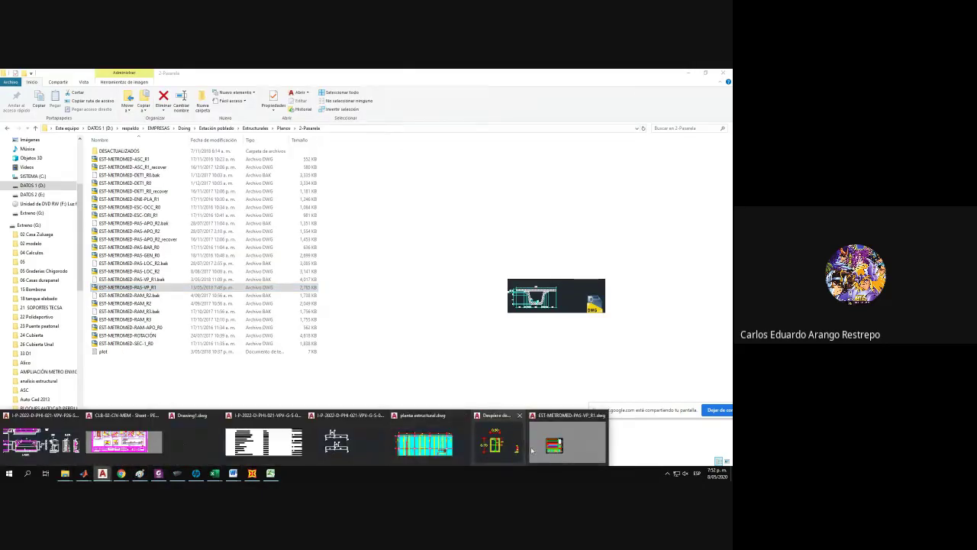
click(533, 451)
scroll(96, 327, up, 3)
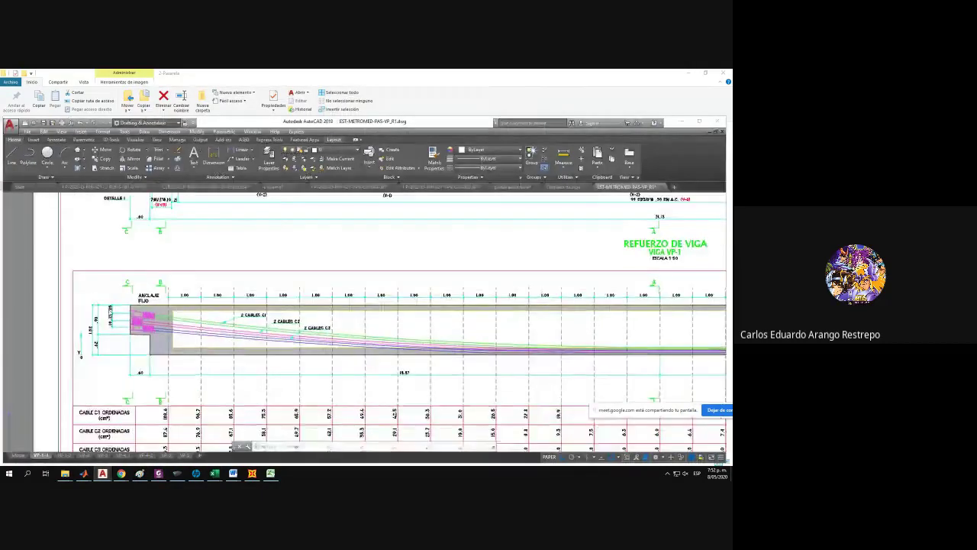
scroll(96, 327, down, 4)
middle_drag(336, 371, 284, 263)
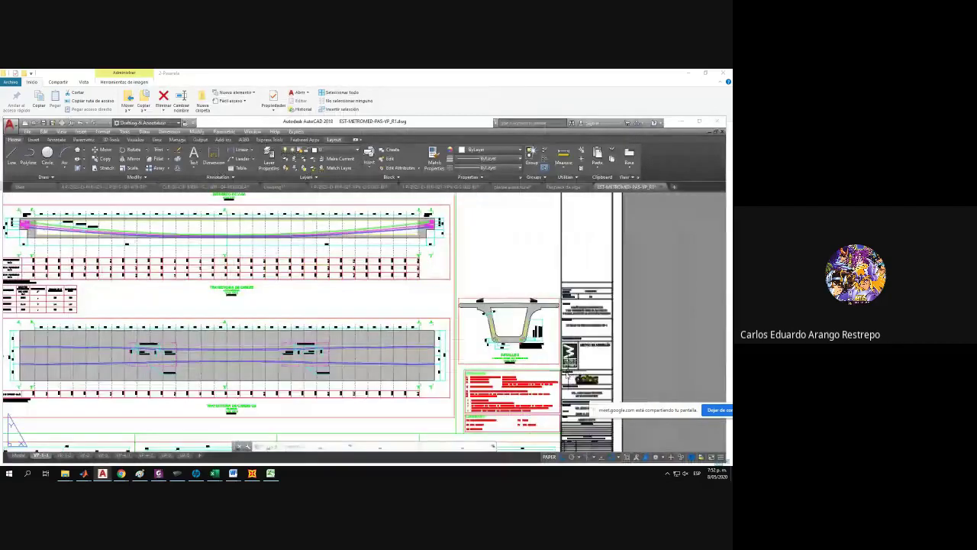
Display layout VP-1-2 and examine the location plan of beam VP-1 along the whole footbridge.
click(65, 455)
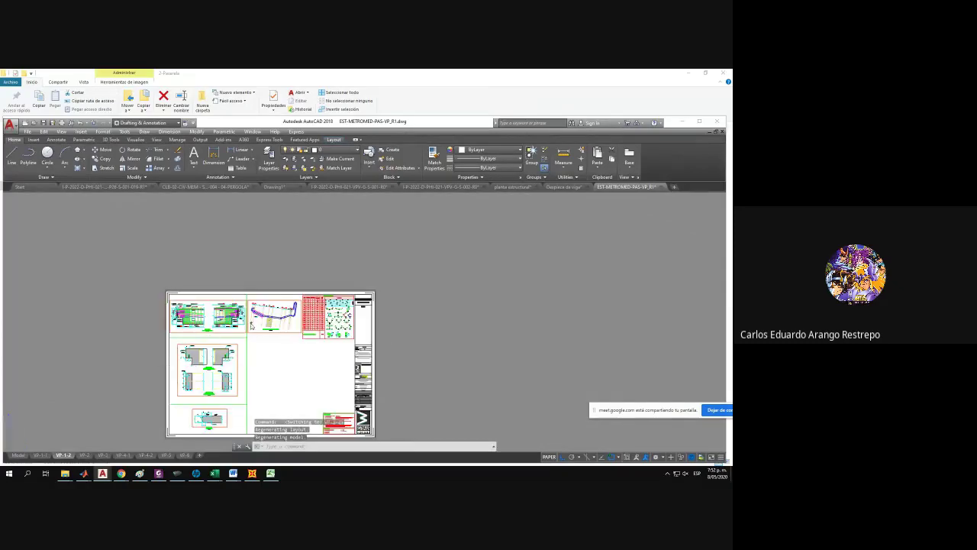
scroll(244, 322, up, 5)
scroll(310, 307, up, 4)
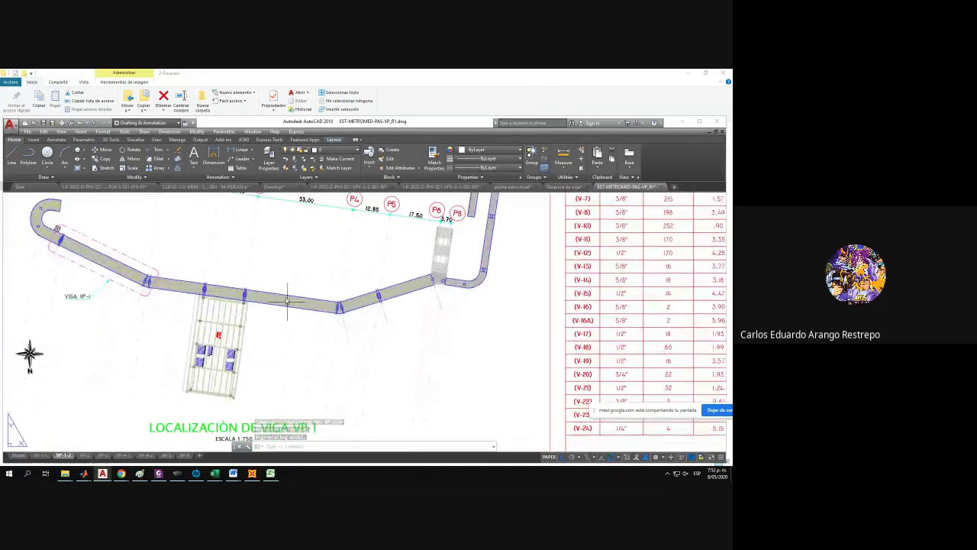
scroll(223, 364, up, 3)
scroll(244, 283, down, 3)
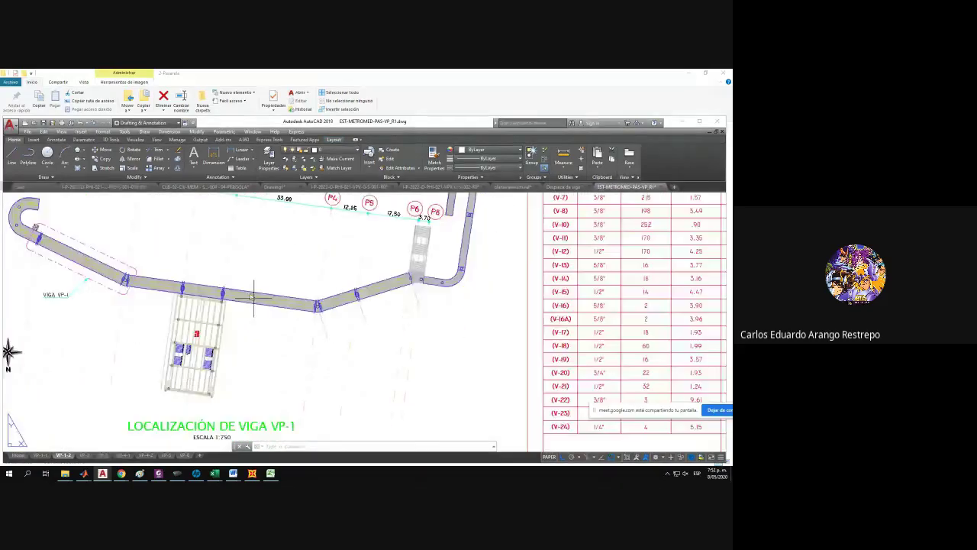
scroll(153, 385, down, 2)
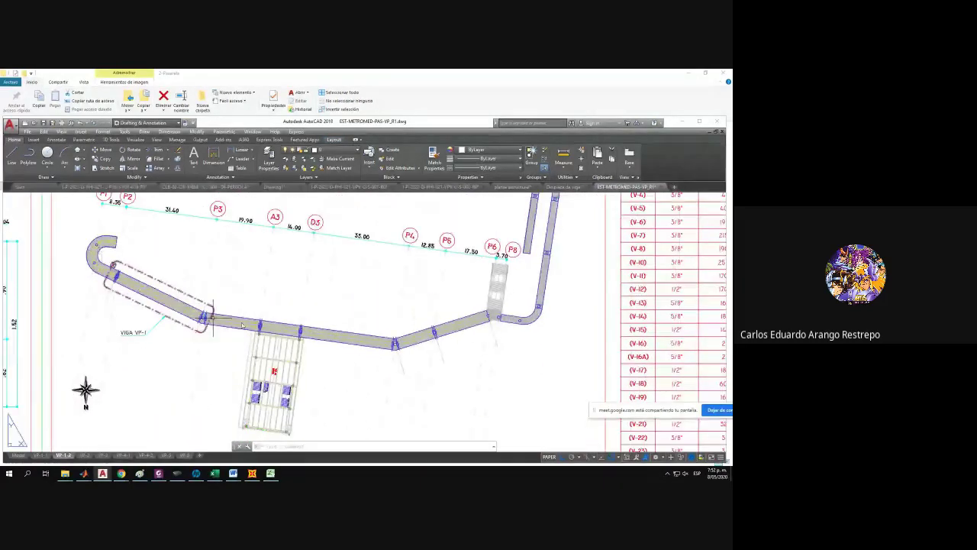
scroll(290, 367, up, 3)
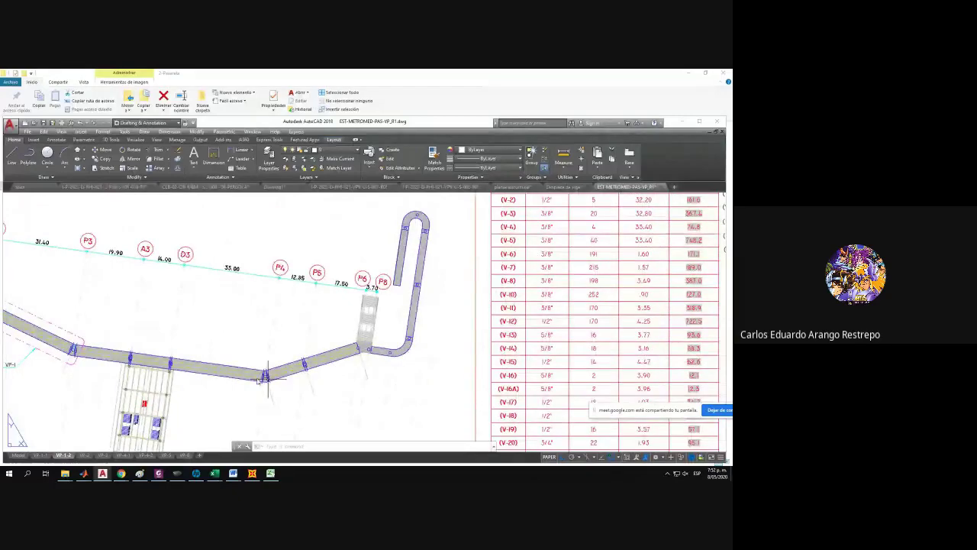
middle_drag(109, 289, 258, 286)
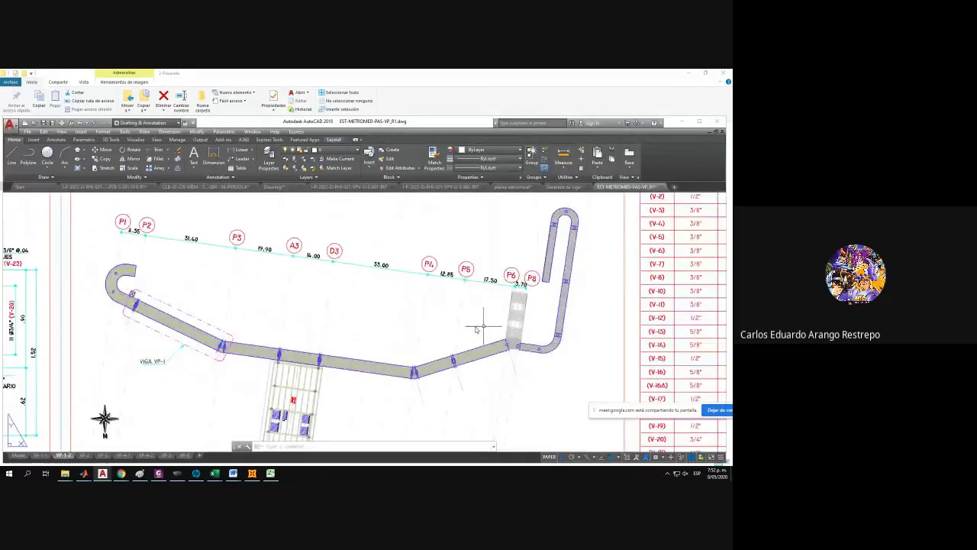
Inspect the footbridge spans and supports between axes A3 and P8 up close and against the full sheet.
scroll(382, 331, up, 3)
scroll(312, 371, down, 1)
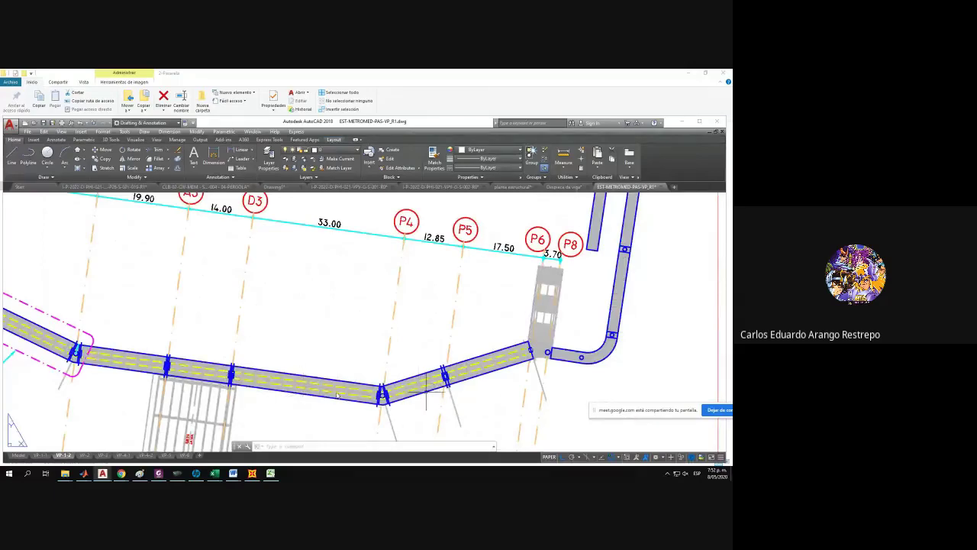
middle_drag(367, 375, 542, 375)
scroll(365, 377, down, 2)
middle_drag(320, 374, 581, 373)
scroll(518, 413, down, 5)
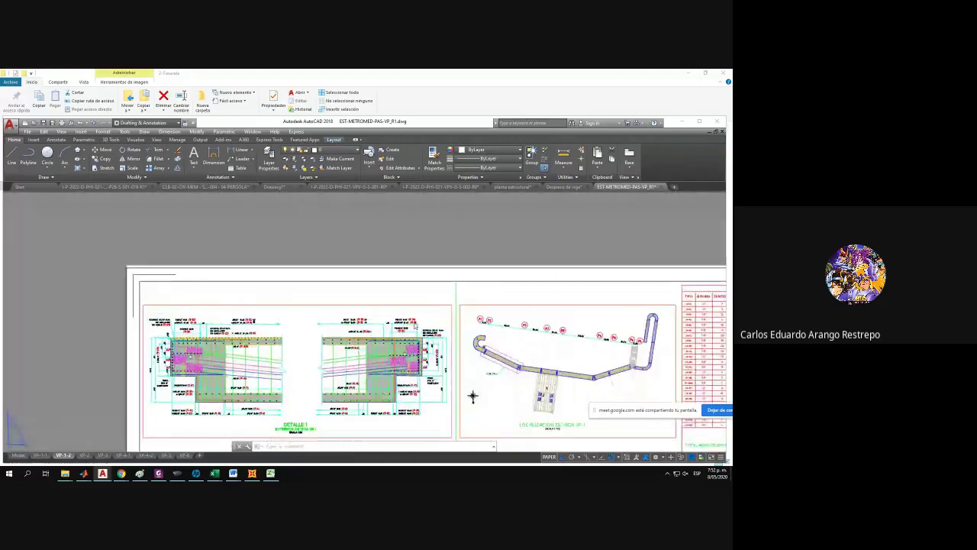
middle_drag(419, 284, 385, 330)
scroll(385, 330, up, 6)
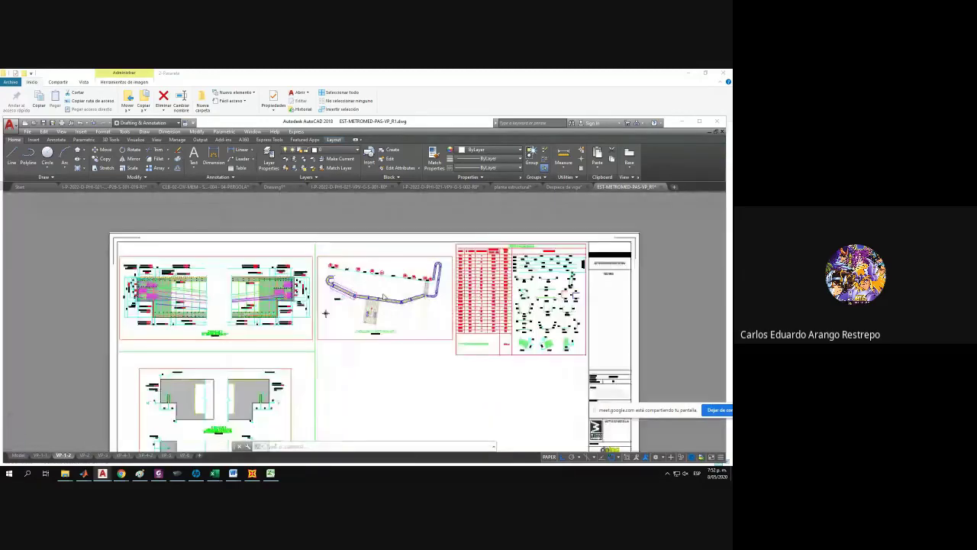
scroll(342, 374, down, 4)
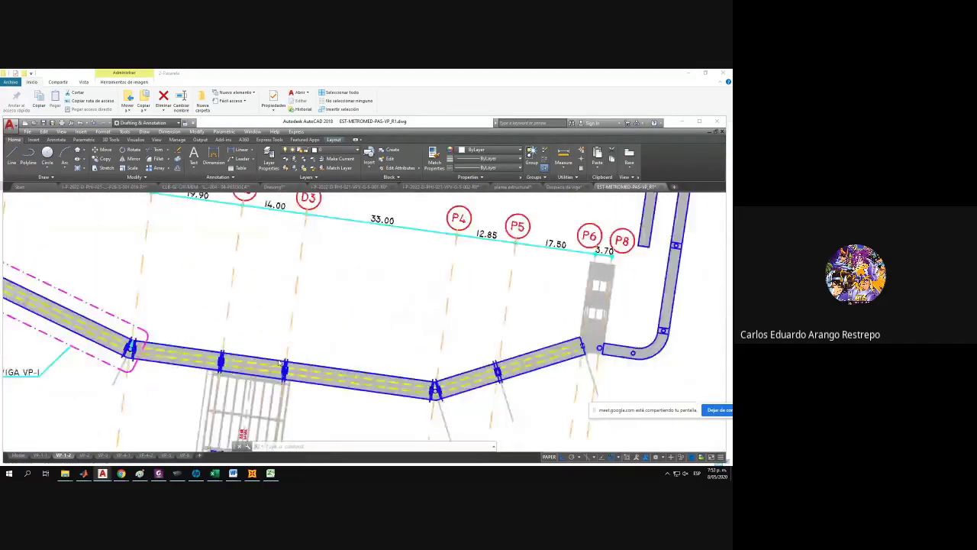
scroll(393, 358, up, 4)
scroll(380, 359, down, 10)
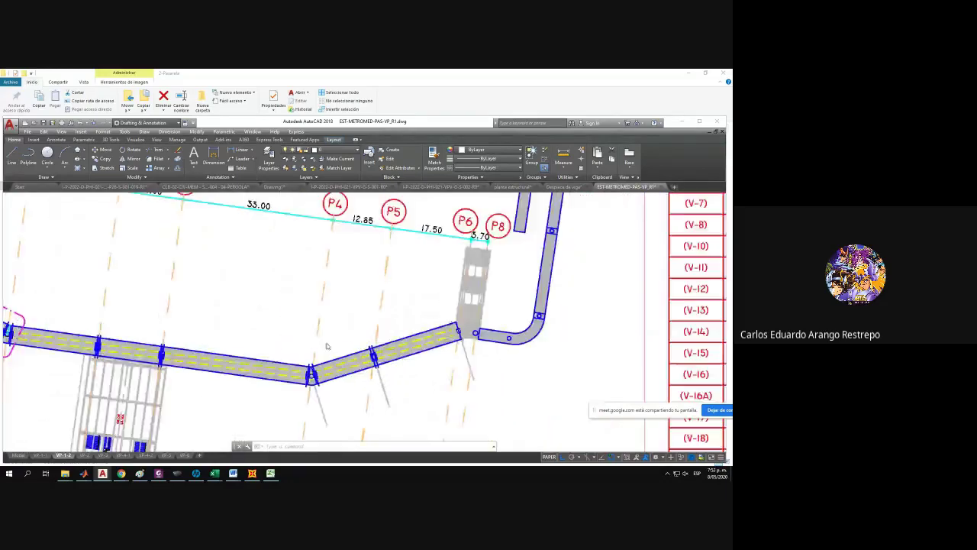
Check the title block of sheet VP-1-2 for the project owner and the consultant.
middle_drag(525, 441, 375, 327)
scroll(313, 333, up, 4)
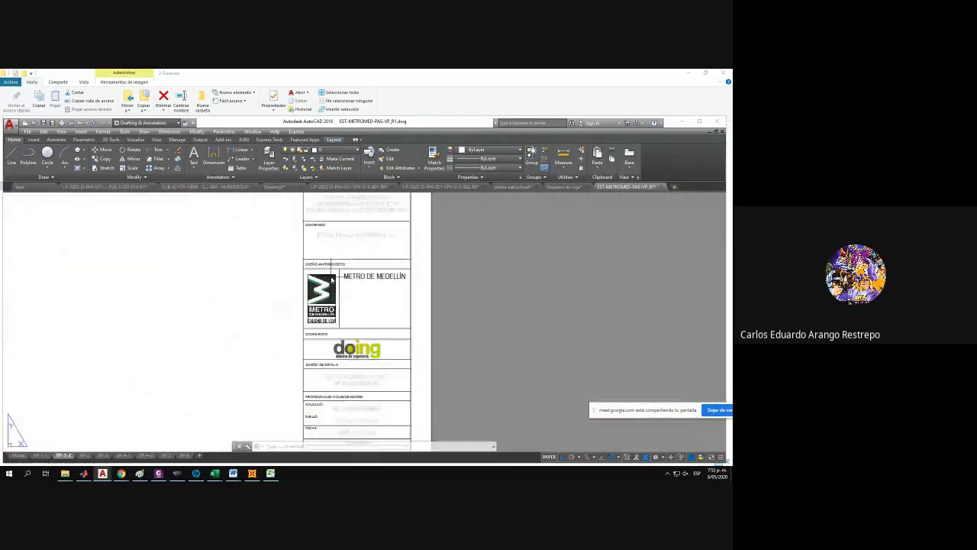
scroll(313, 333, down, 4)
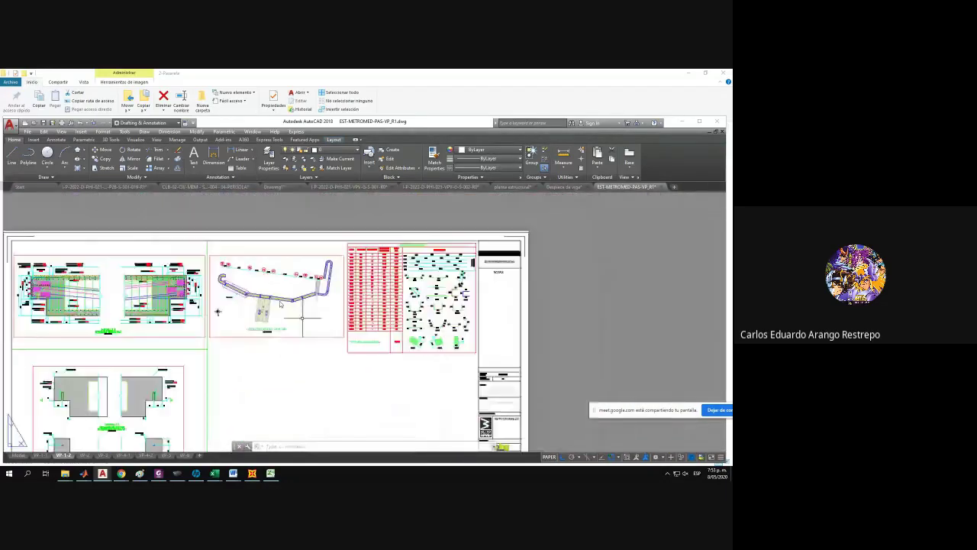
Look over the upper part of sheet VP-1-2 once more and display layout VP-2.
scroll(300, 317, up, 3)
scroll(316, 310, down, 2)
middle_drag(363, 248, 350, 311)
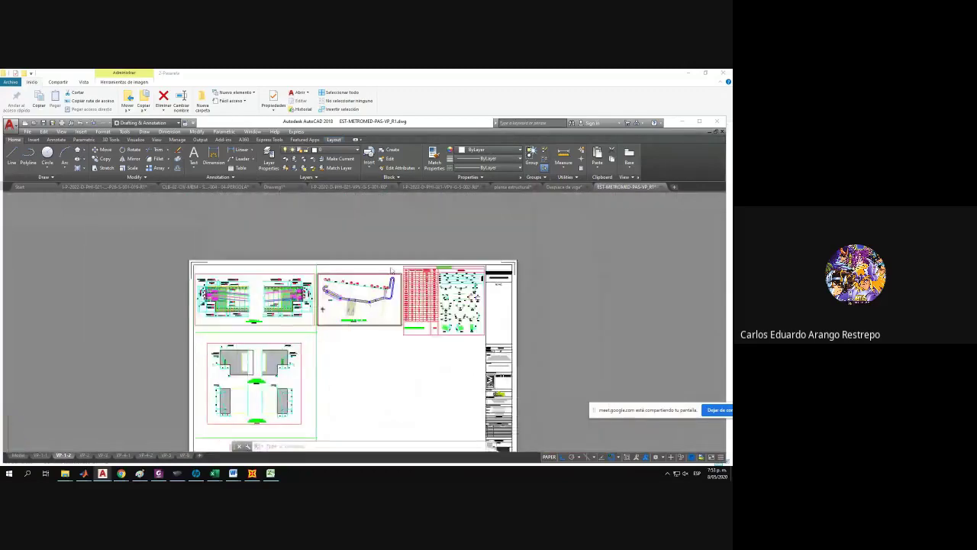
scroll(391, 267, up, 3)
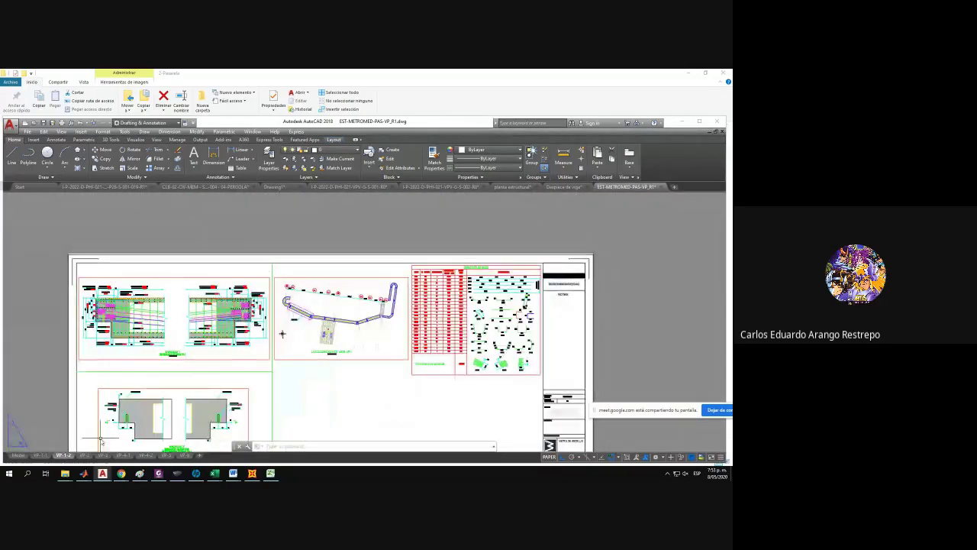
click(84, 455)
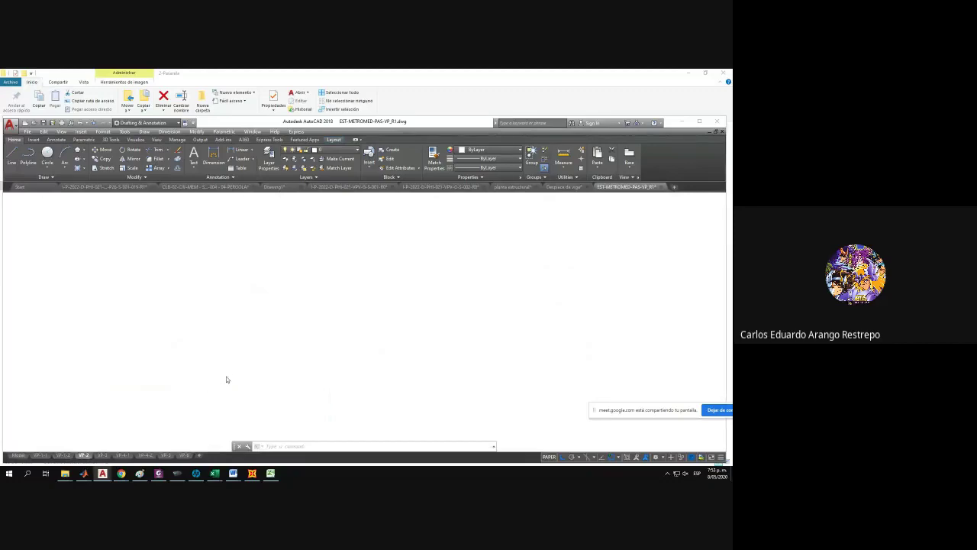